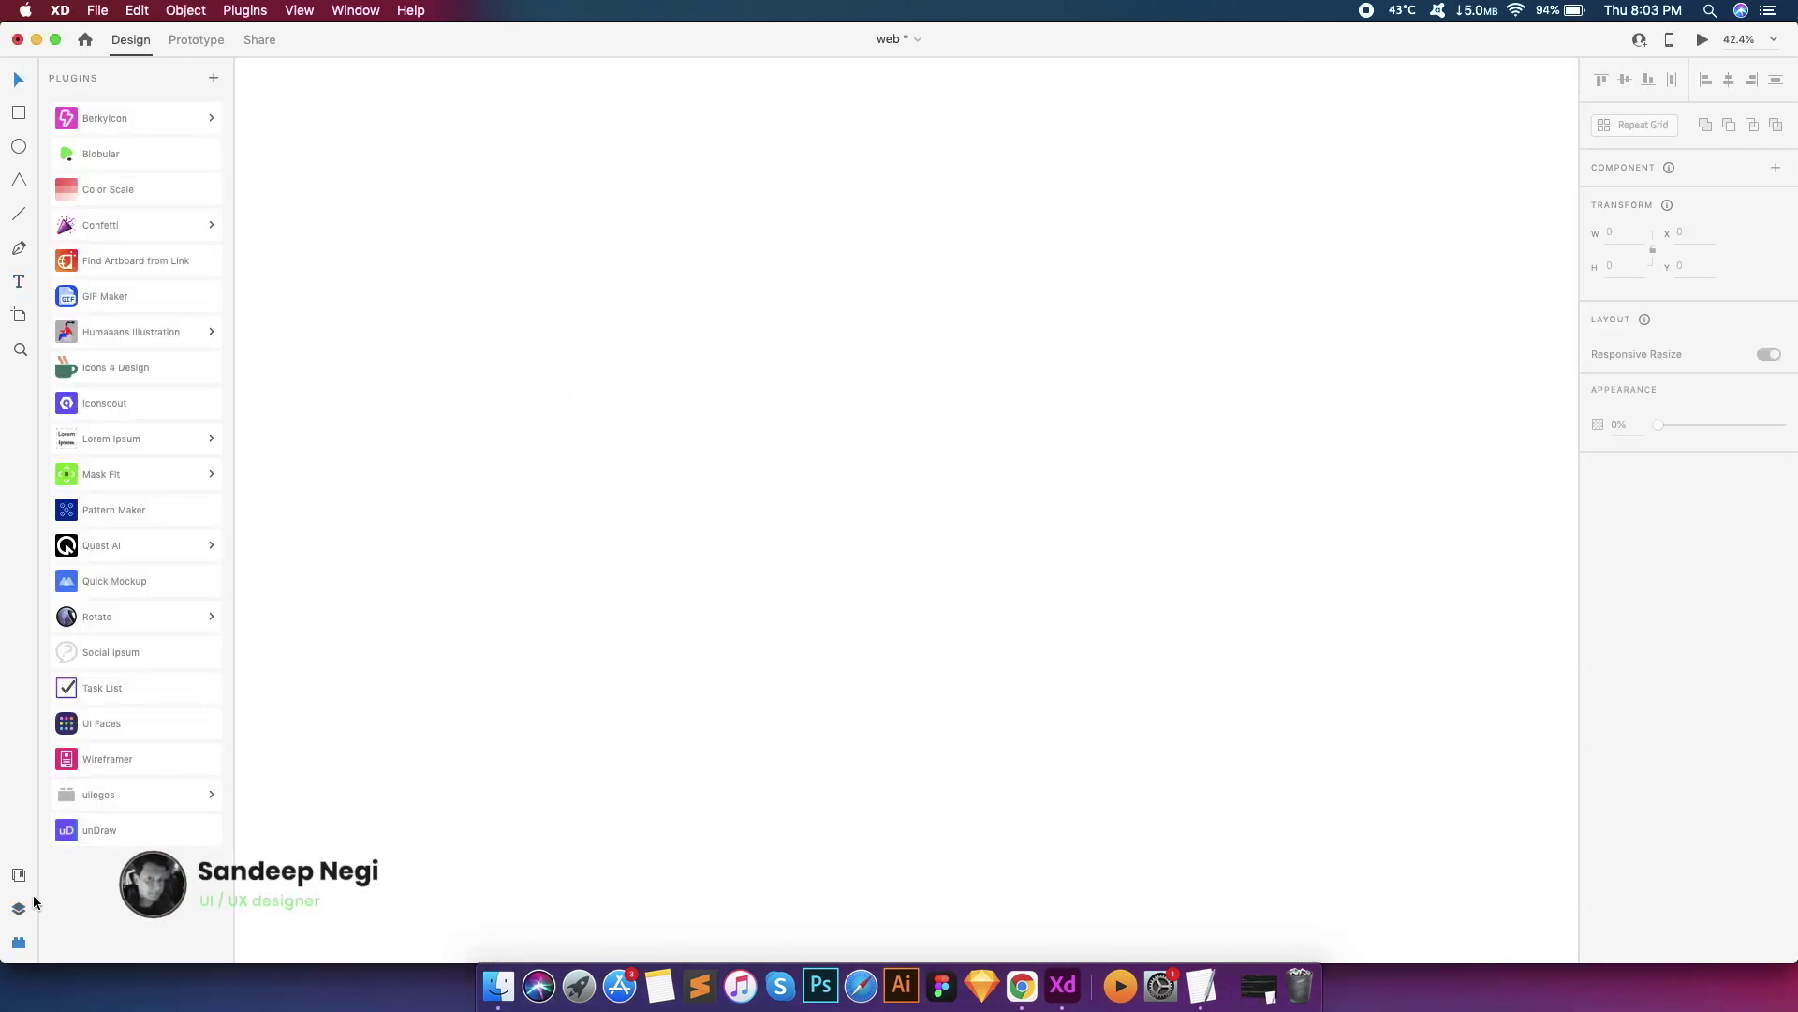
Show the layers list and add a Web 1920 artboard of 1920 × 1080
{"action": "left_click", "coordinate": [31, 905]}
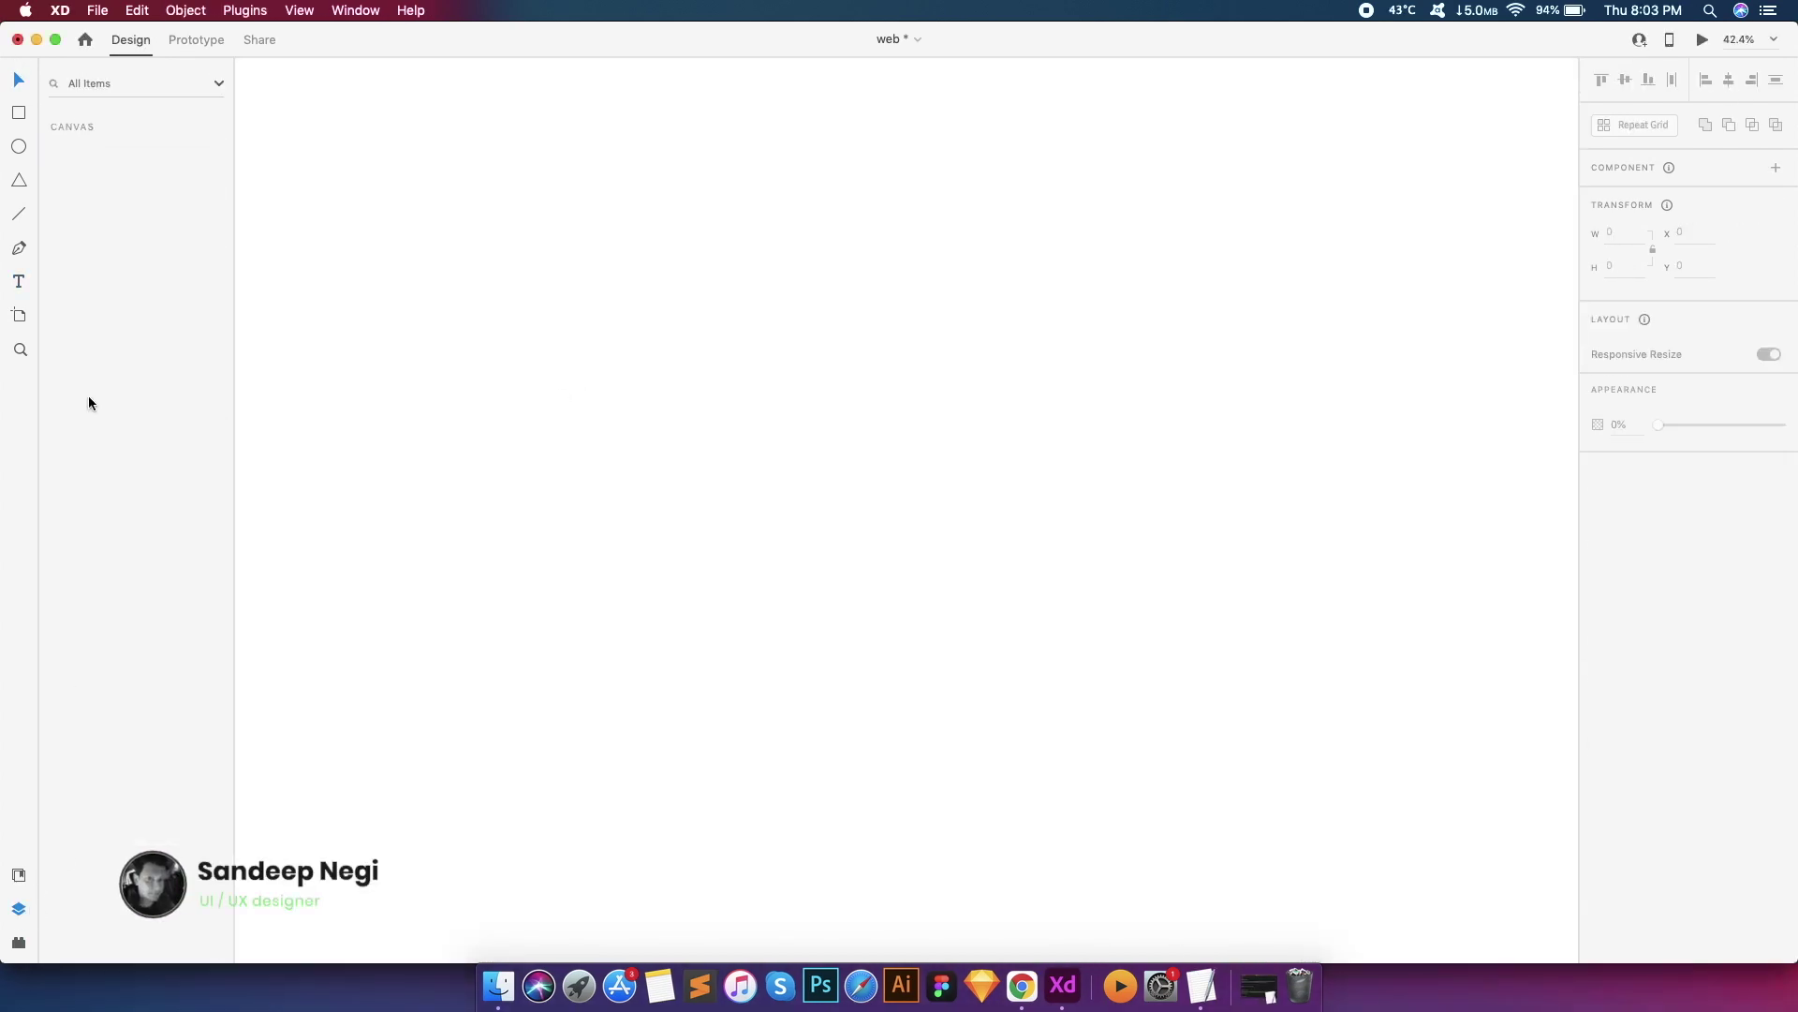
{"action": "left_click", "coordinate": [19, 318]}
{"action": "scroll", "coordinate": [1658, 412], "scroll_direction": "down", "scroll_amount": 5}
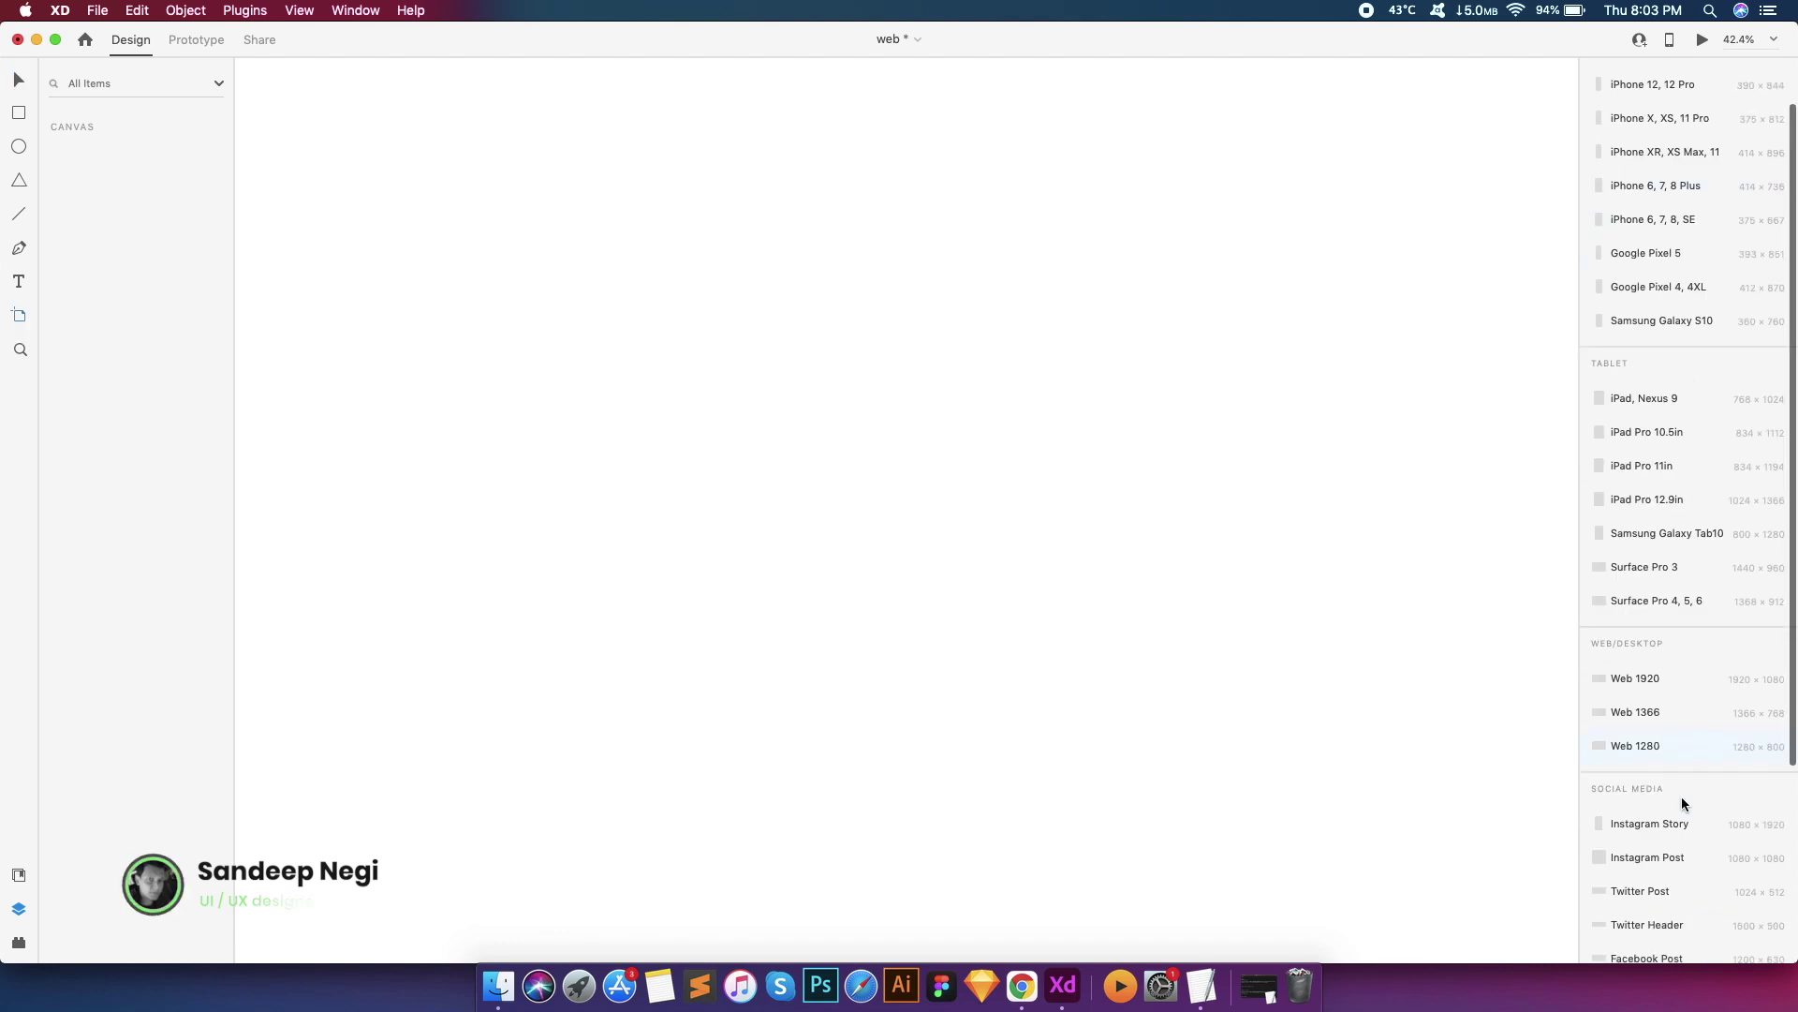
{"action": "left_click", "coordinate": [1632, 412]}
{"action": "scroll", "coordinate": [955, 353], "scroll_direction": "up", "scroll_amount": 3}
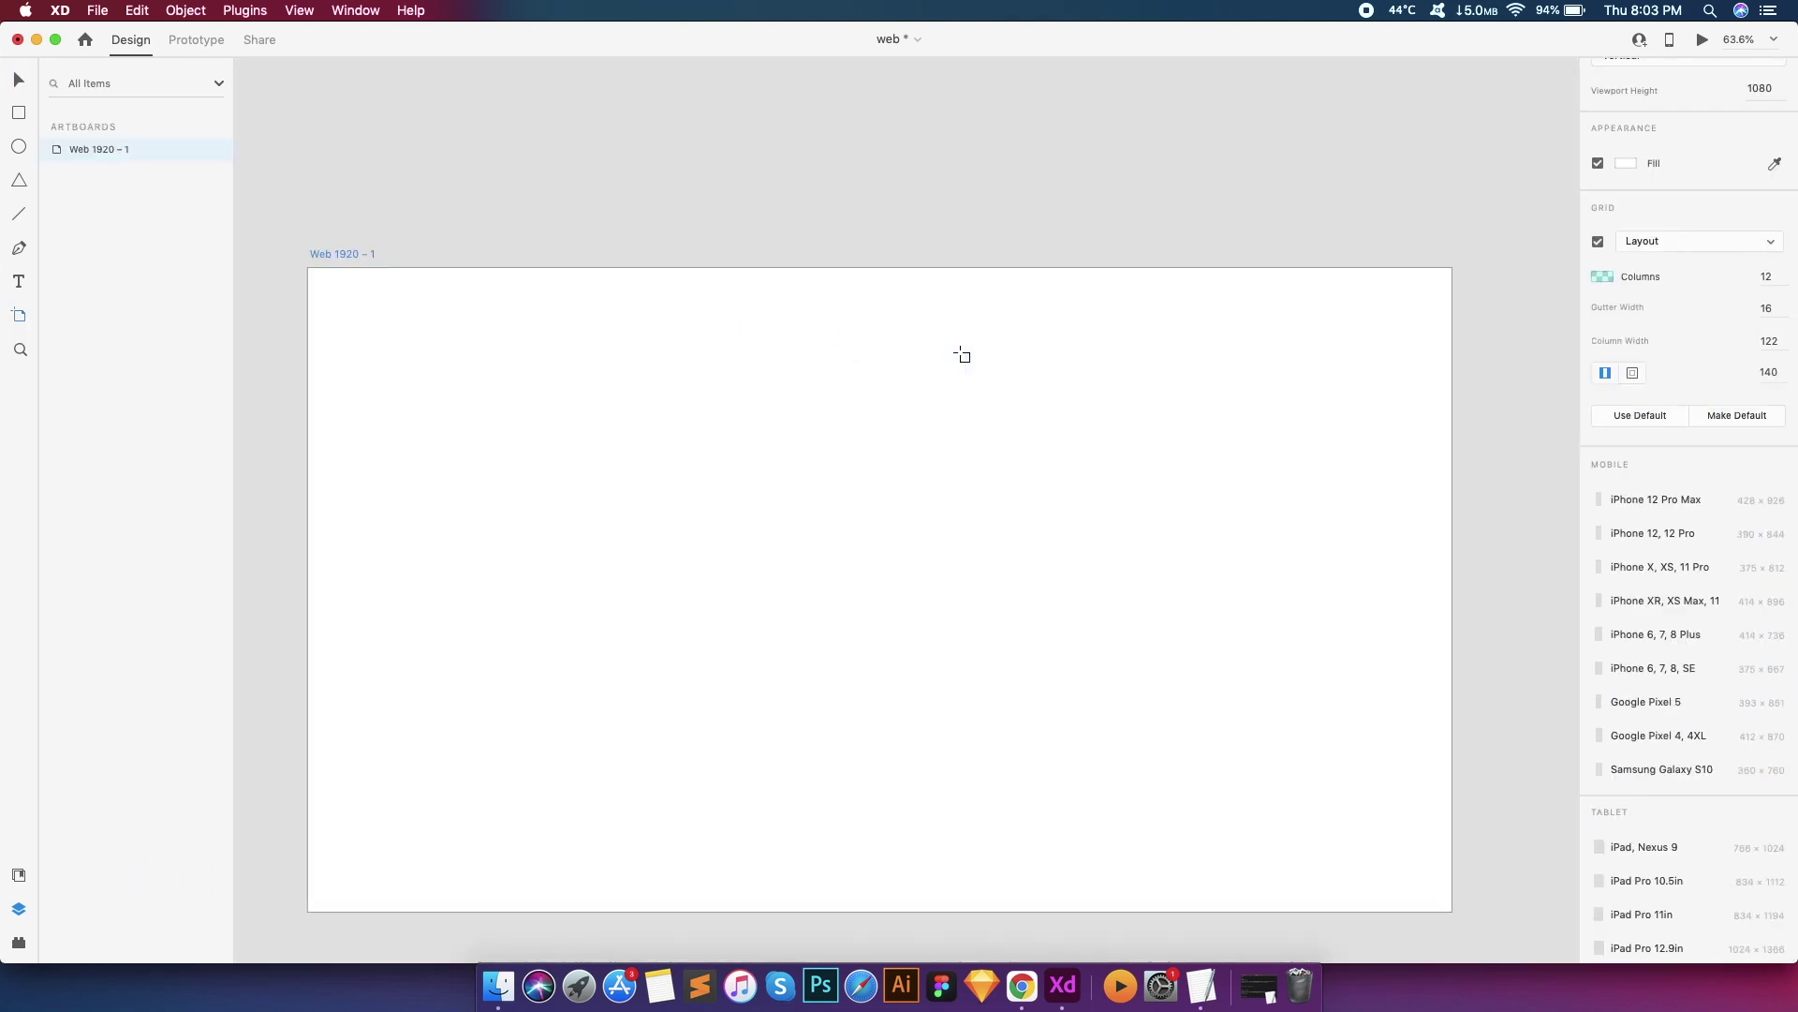
Select the Web 1920 artboard and display its 12-column layout grid
{"action": "left_click", "coordinate": [401, 253]}
{"action": "left_click", "coordinate": [342, 254]}
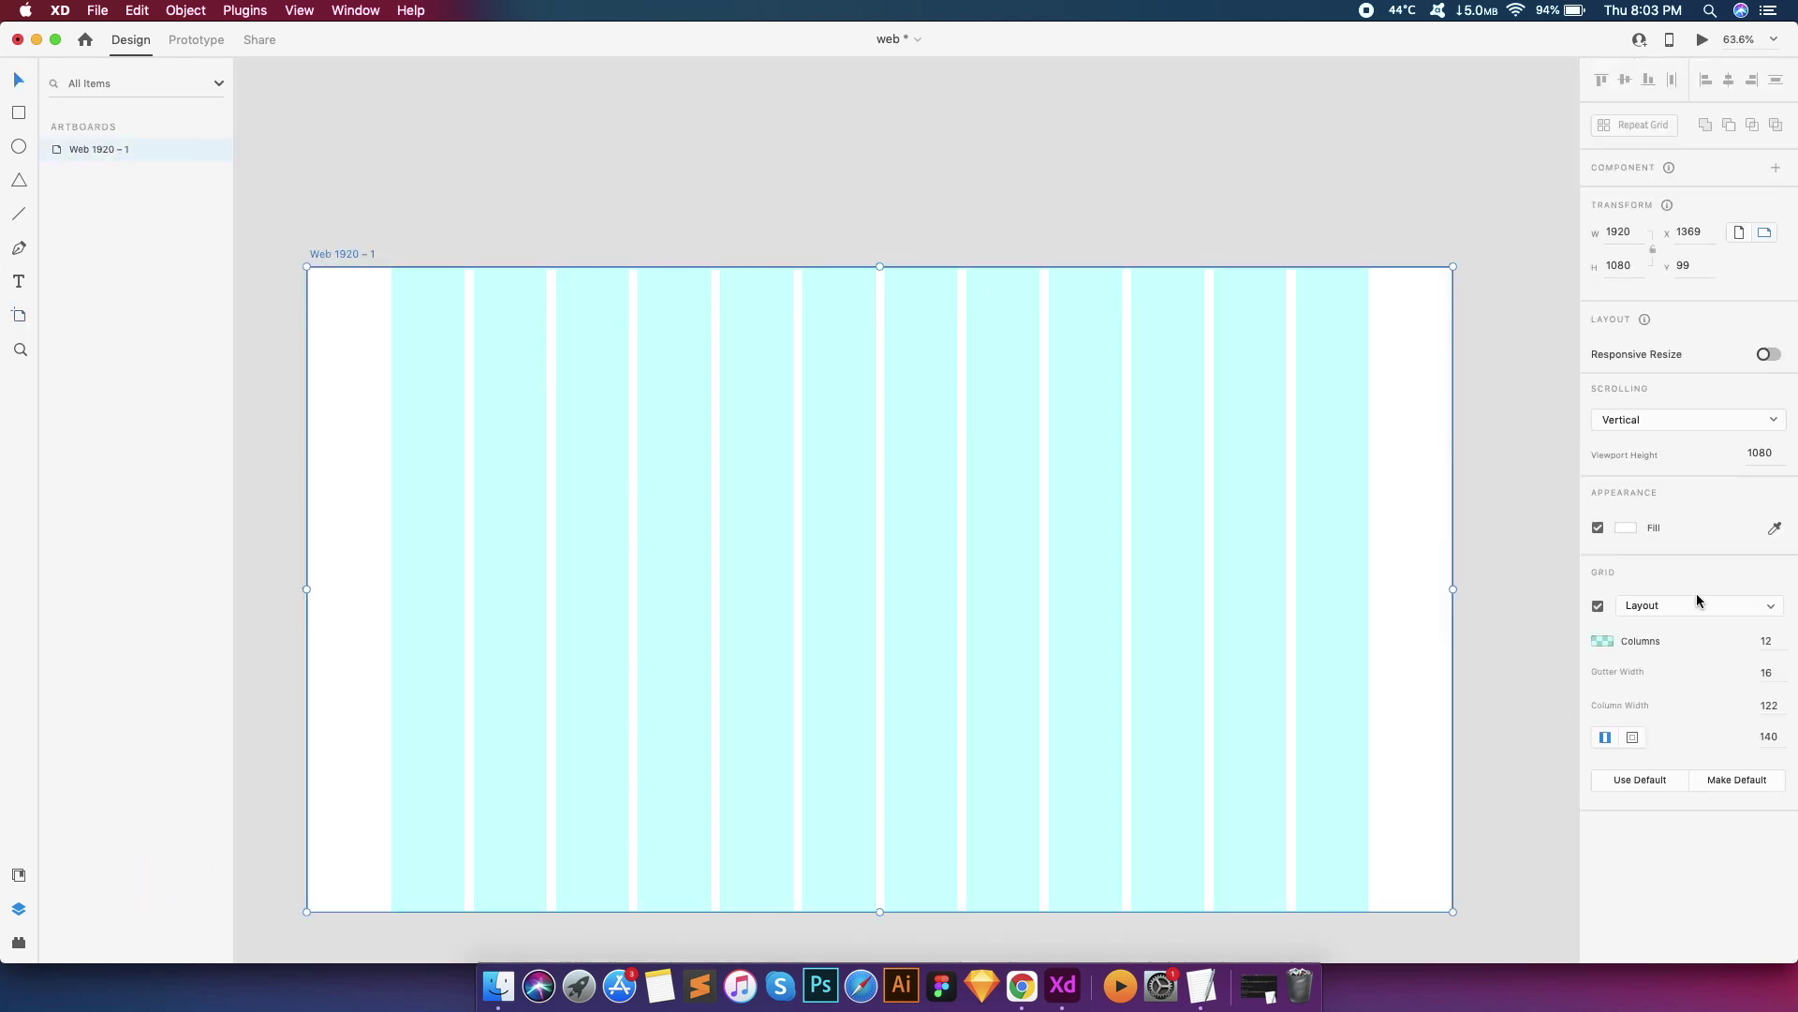
{"action": "left_click", "coordinate": [1598, 606]}
{"action": "left_click", "coordinate": [1605, 609]}
{"action": "left_click", "coordinate": [1616, 599]}
Add the text "Logo" in the first grid column, enlarge it to size 43 and place it at X 151, Y 51
{"action": "scroll", "coordinate": [427, 352], "scroll_direction": "up", "scroll_amount": 6}
{"action": "scroll", "coordinate": [705, 341], "scroll_direction": "down", "scroll_amount": 4}
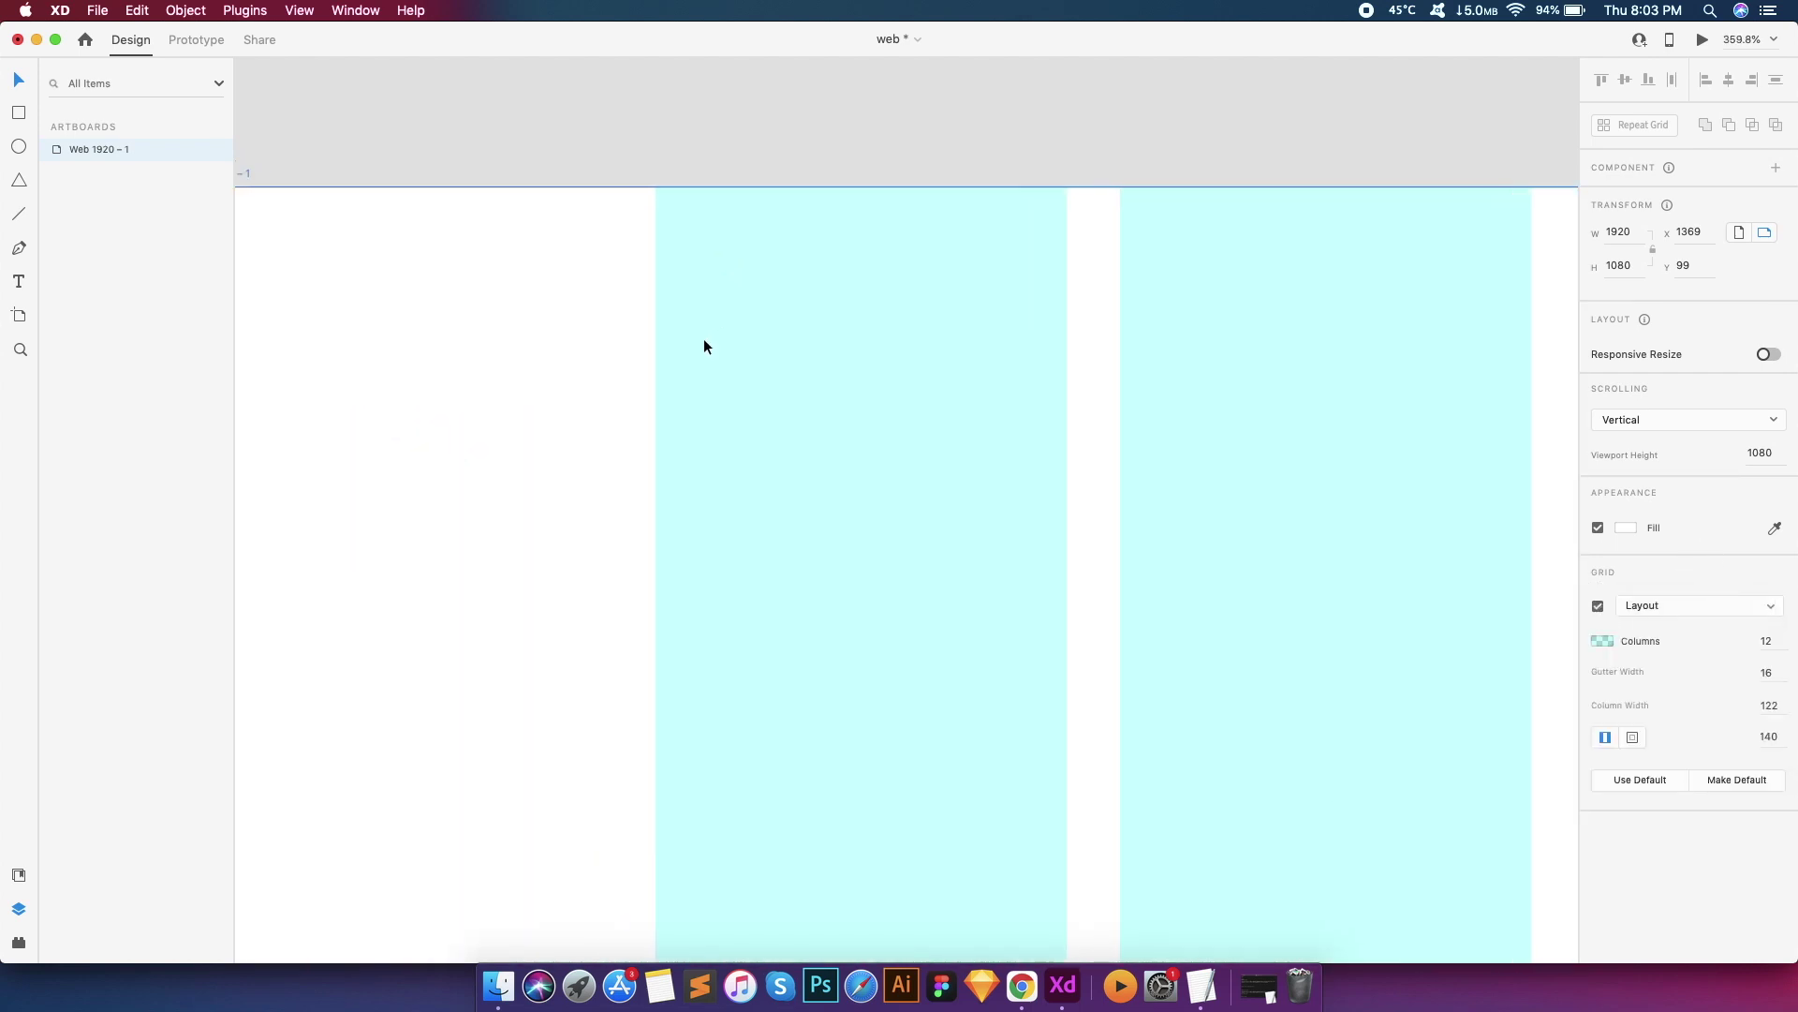
{"action": "key", "text": "t"}
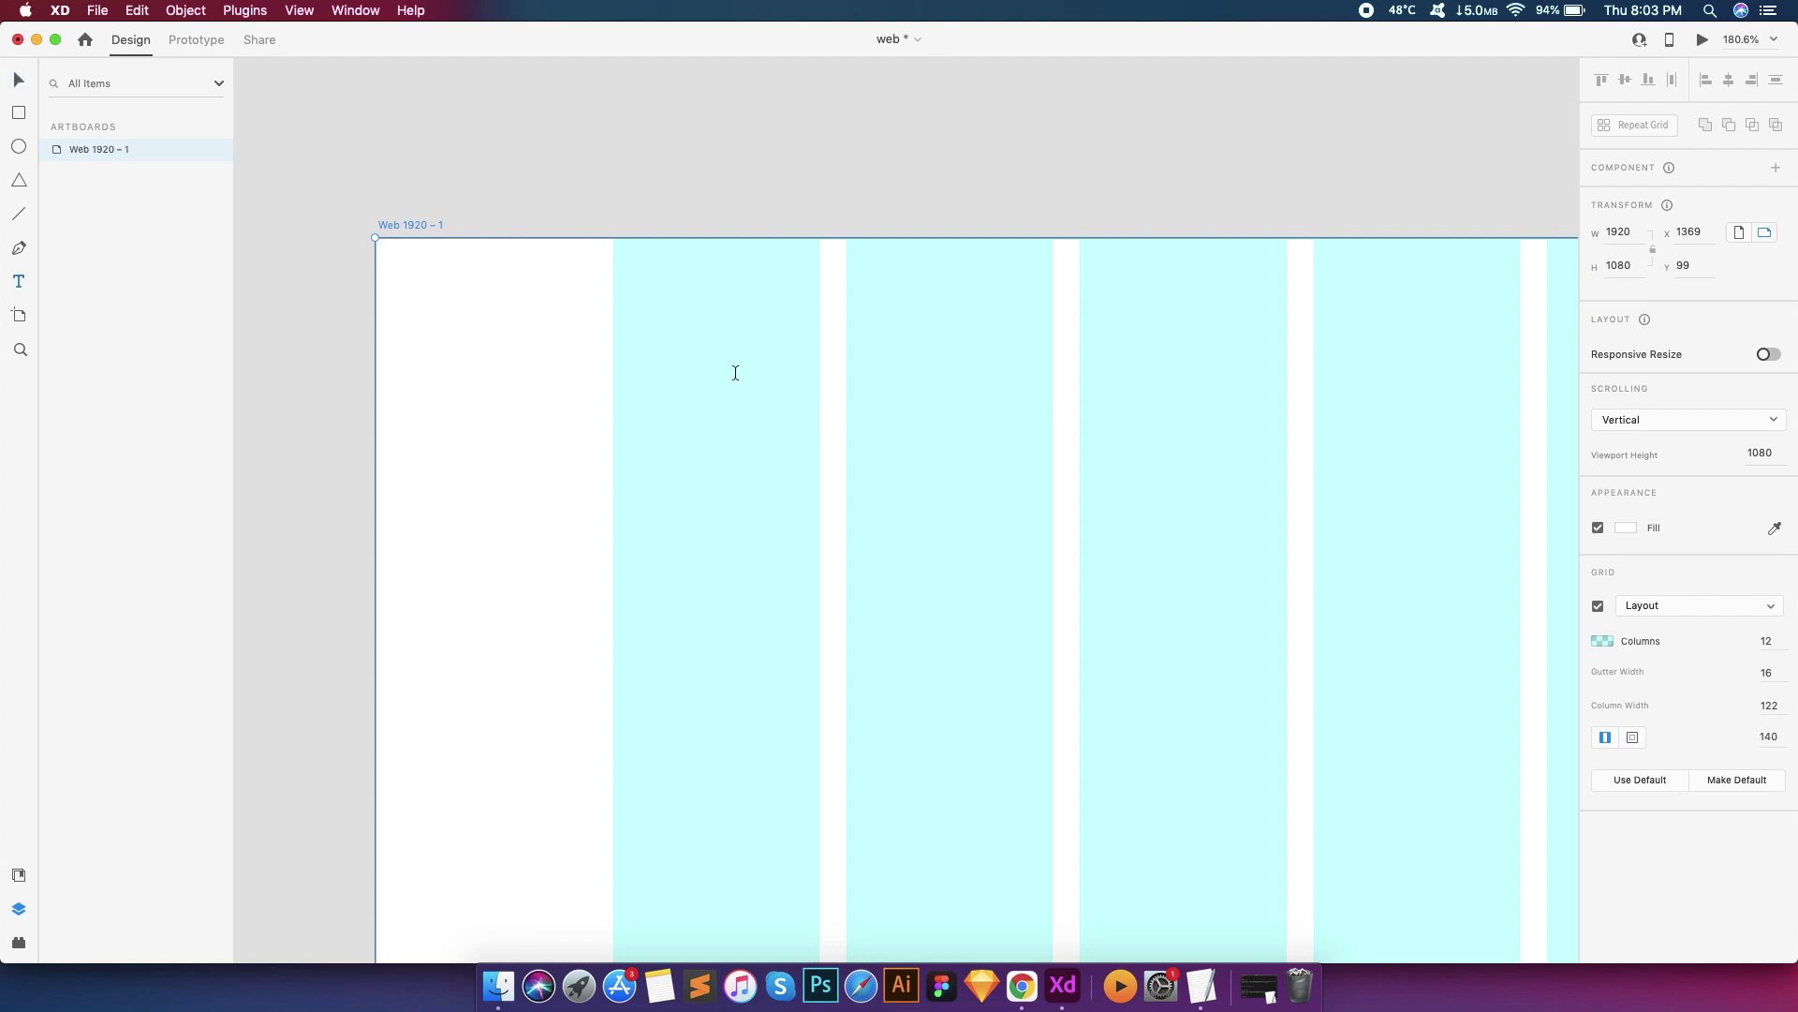
{"action": "left_click", "coordinate": [709, 364]}
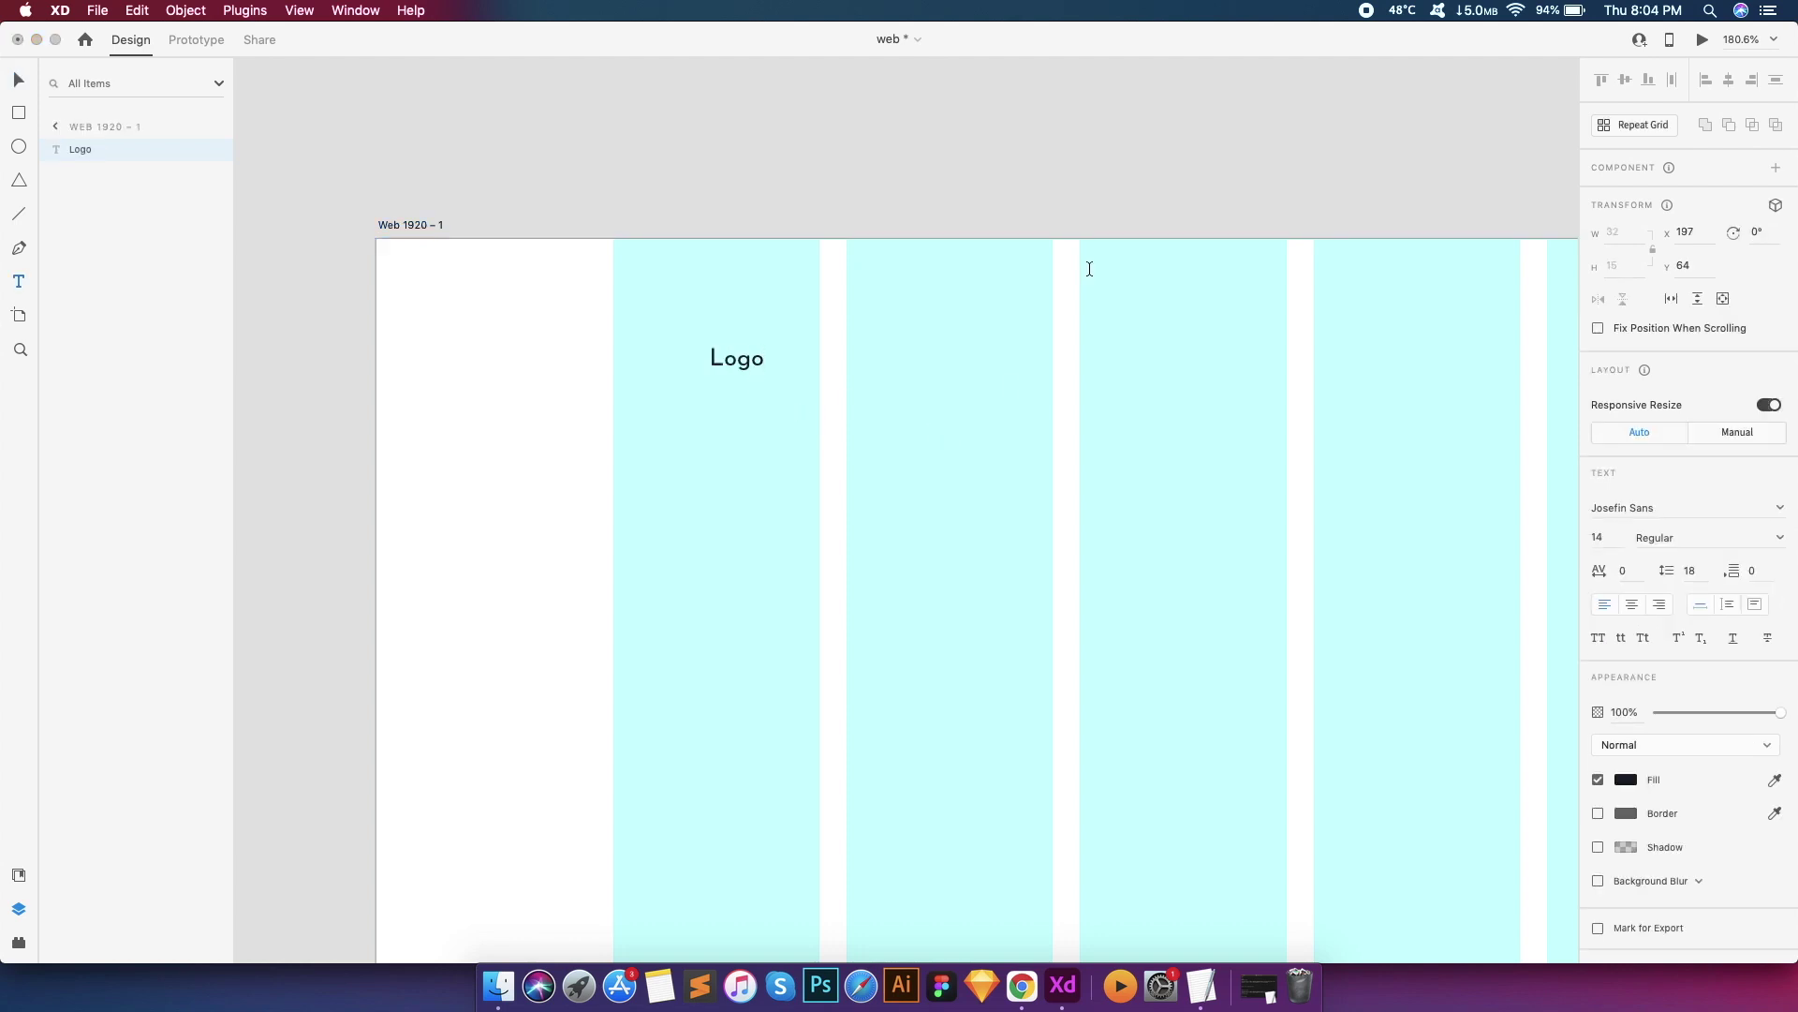
{"action": "key", "text": "Escape"}
{"action": "mouse_move", "coordinate": [746, 373]}
{"action": "left_mouse_down"}
{"action": "mouse_move", "coordinate": [731, 418]}
{"action": "mouse_move", "coordinate": [768, 354]}
{"action": "left_mouse_up"}
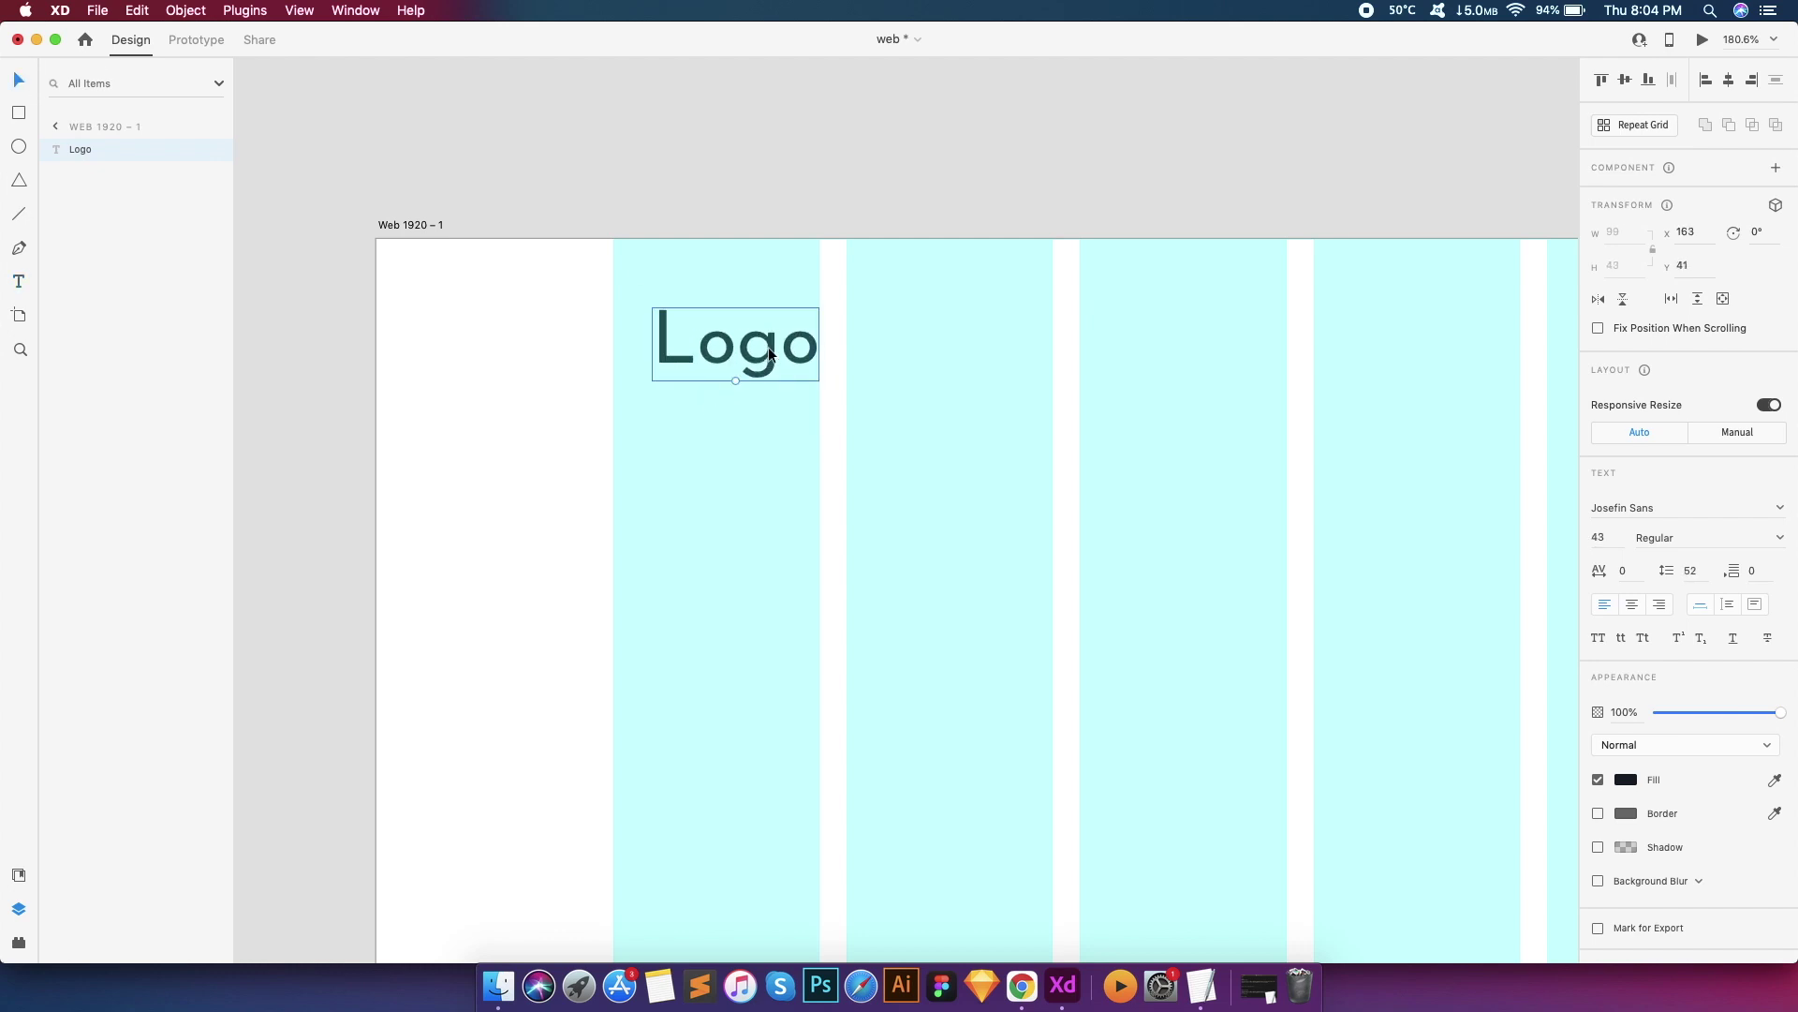
{"action": "key", "text": "Escape"}
{"action": "key", "text": "super+minus"}
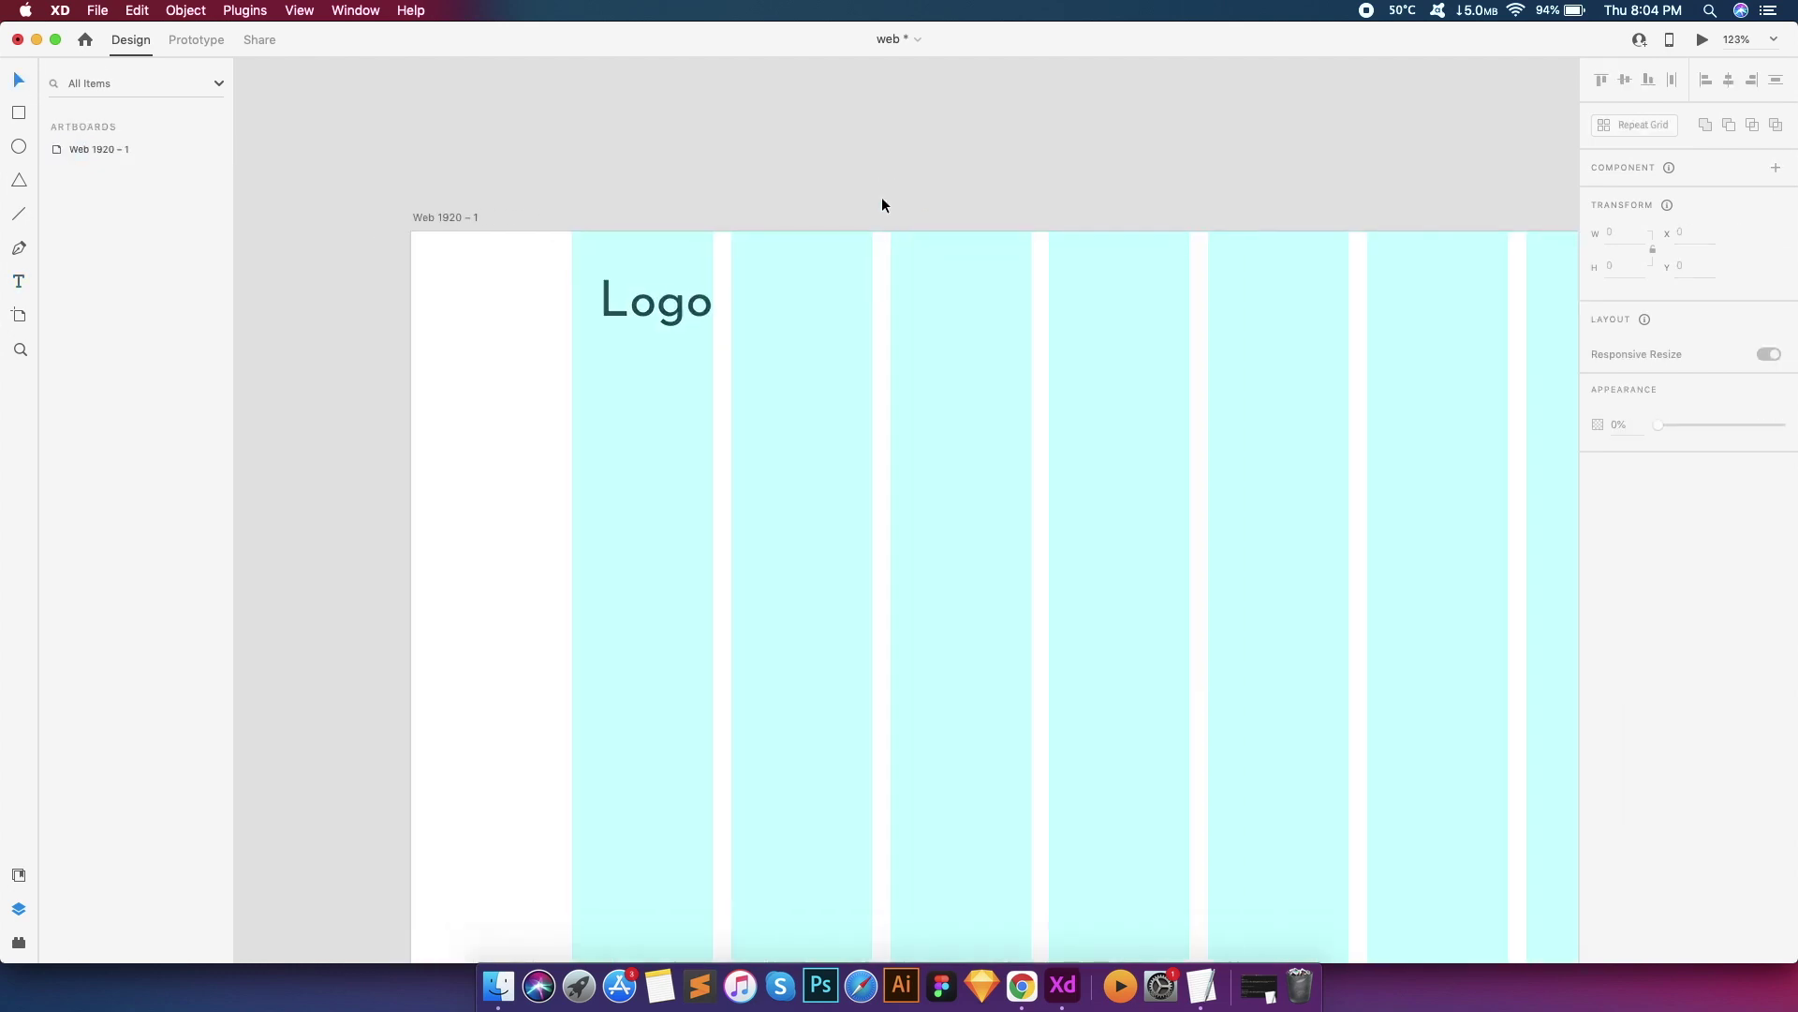
{"action": "left_click", "coordinate": [667, 314]}
Duplicate the Logo text into the sixth grid column and change the copy to "Home"
{"action": "scroll", "coordinate": [665, 322], "scroll_direction": "down", "scroll_amount": 2}
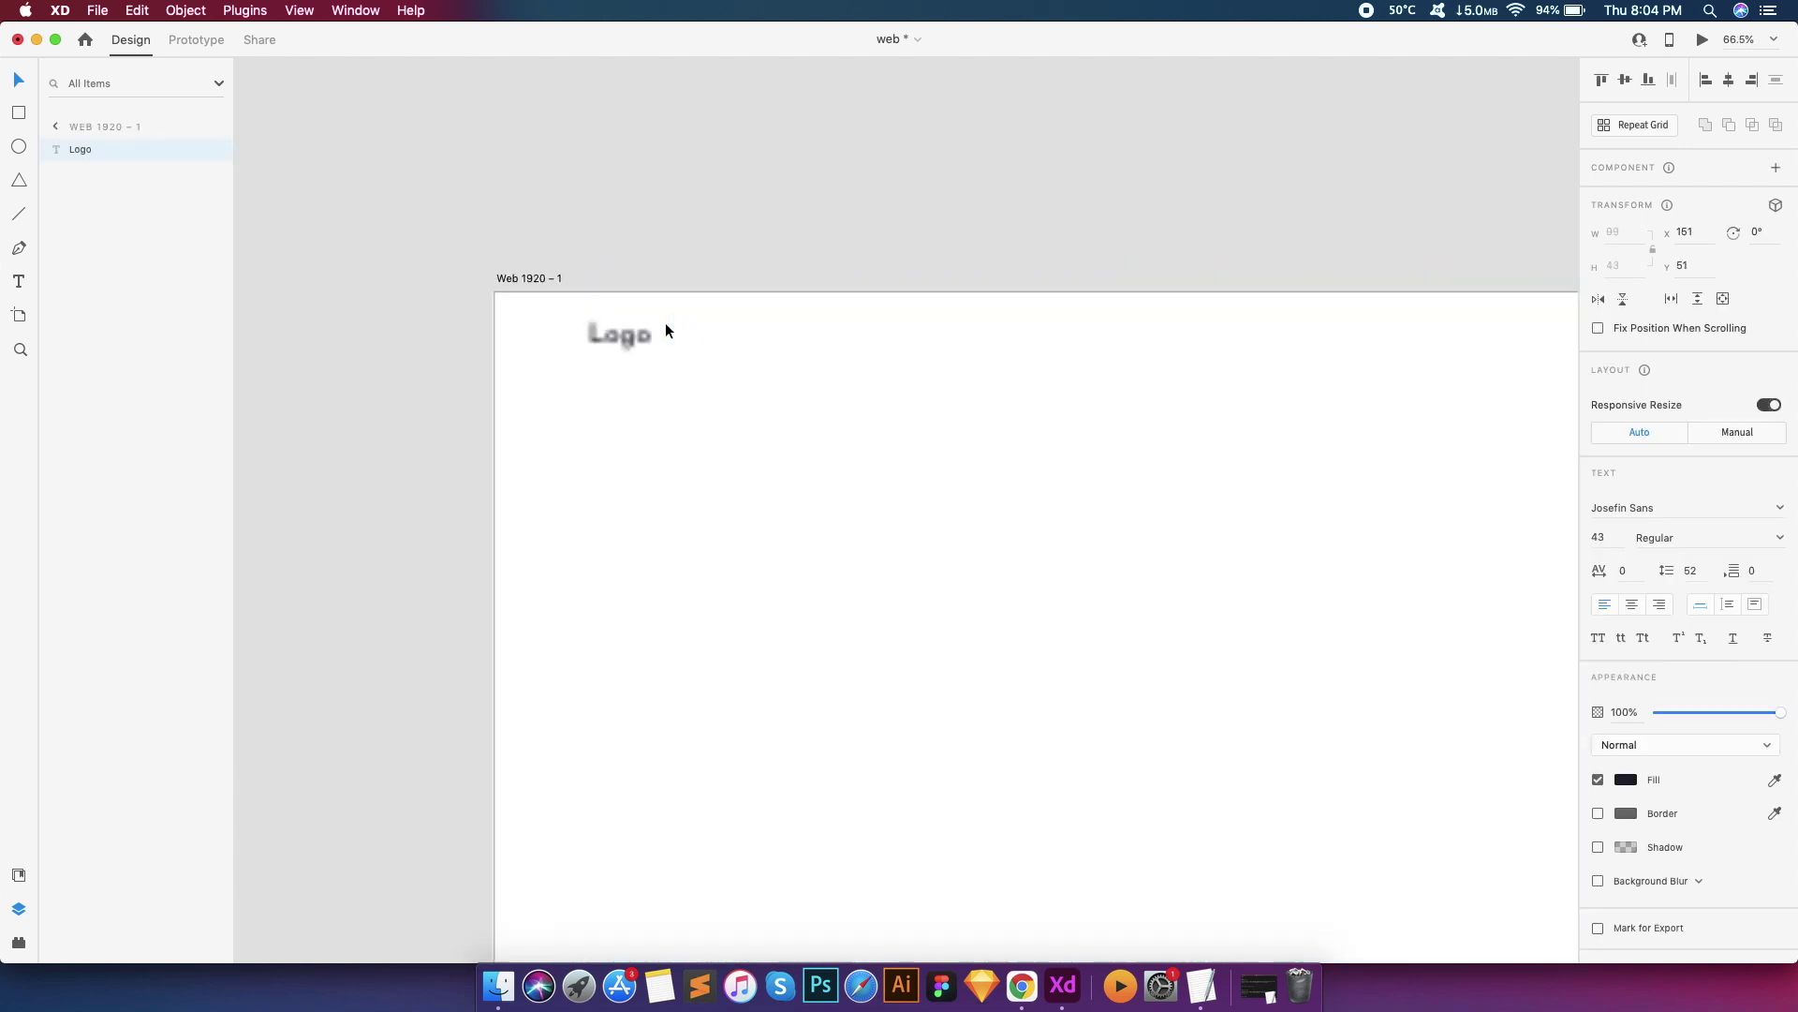
{"action": "left_click_drag", "start_coordinate": [637, 334], "coordinate": [1056, 339]}
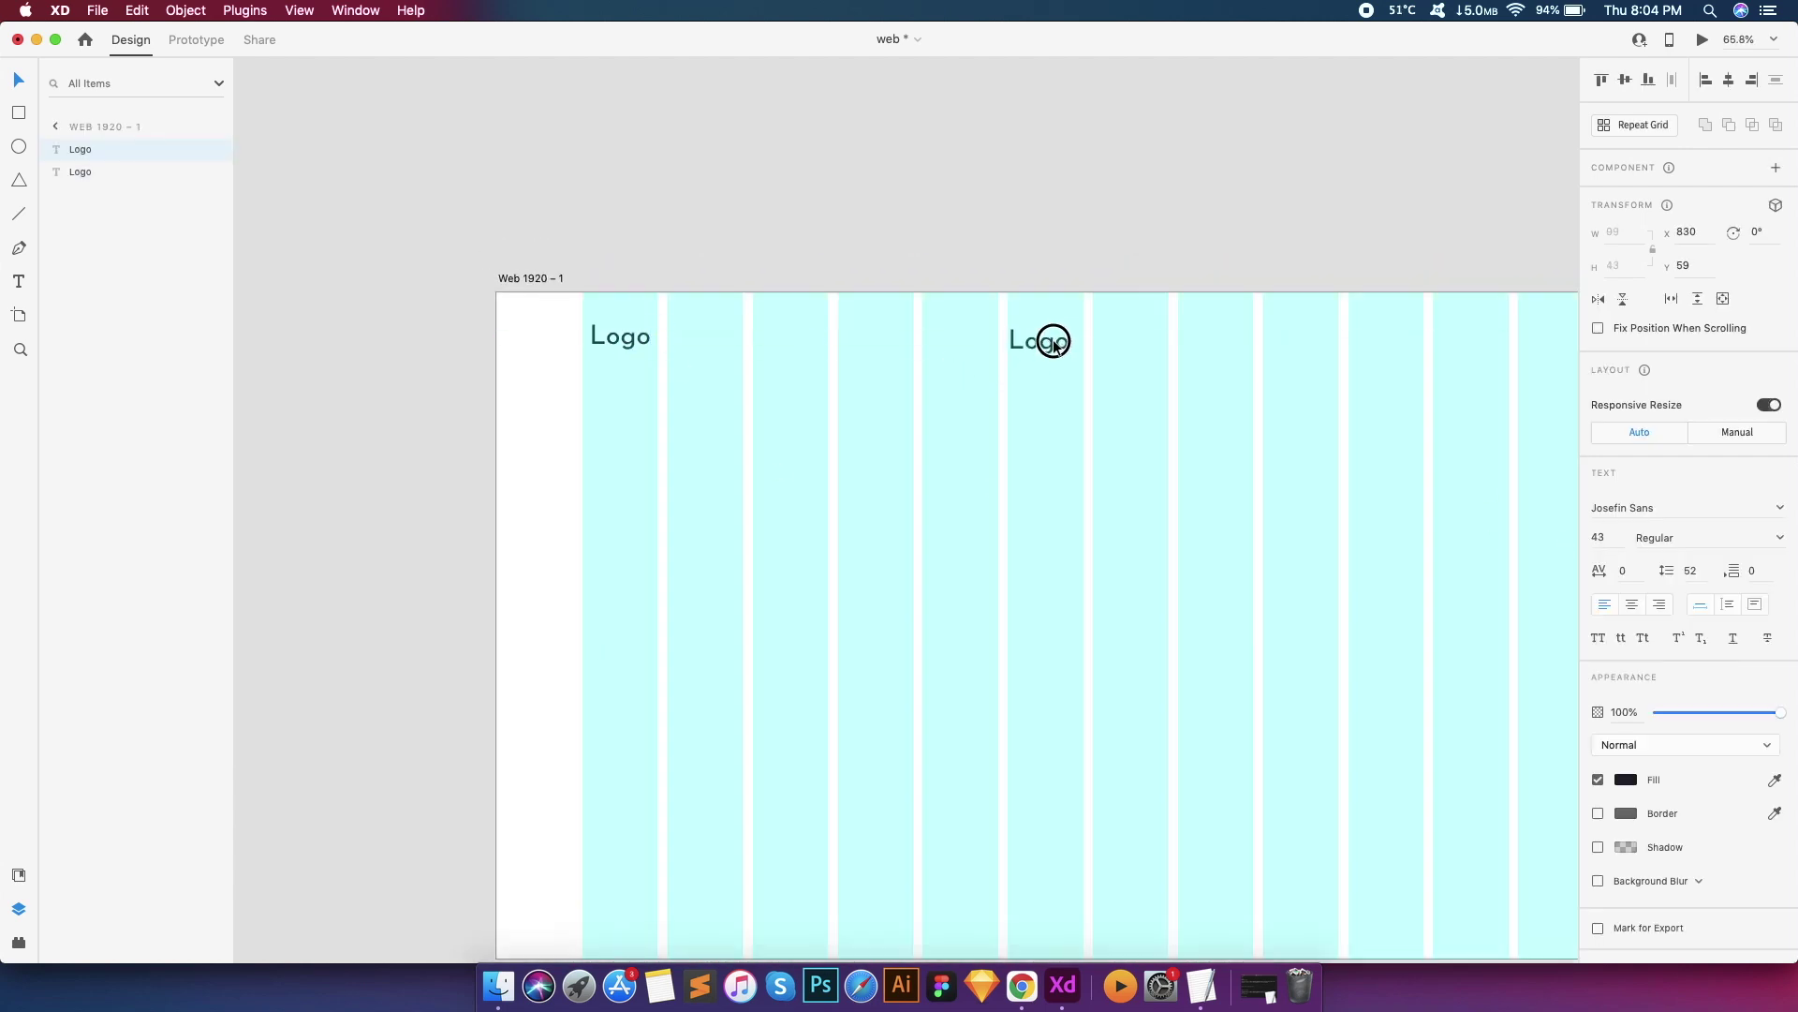
{"action": "scroll", "coordinate": [1056, 339], "scroll_direction": "up", "scroll_amount": 3}
{"action": "double_click", "coordinate": [810, 368]}
{"action": "type", "text": "Home"}
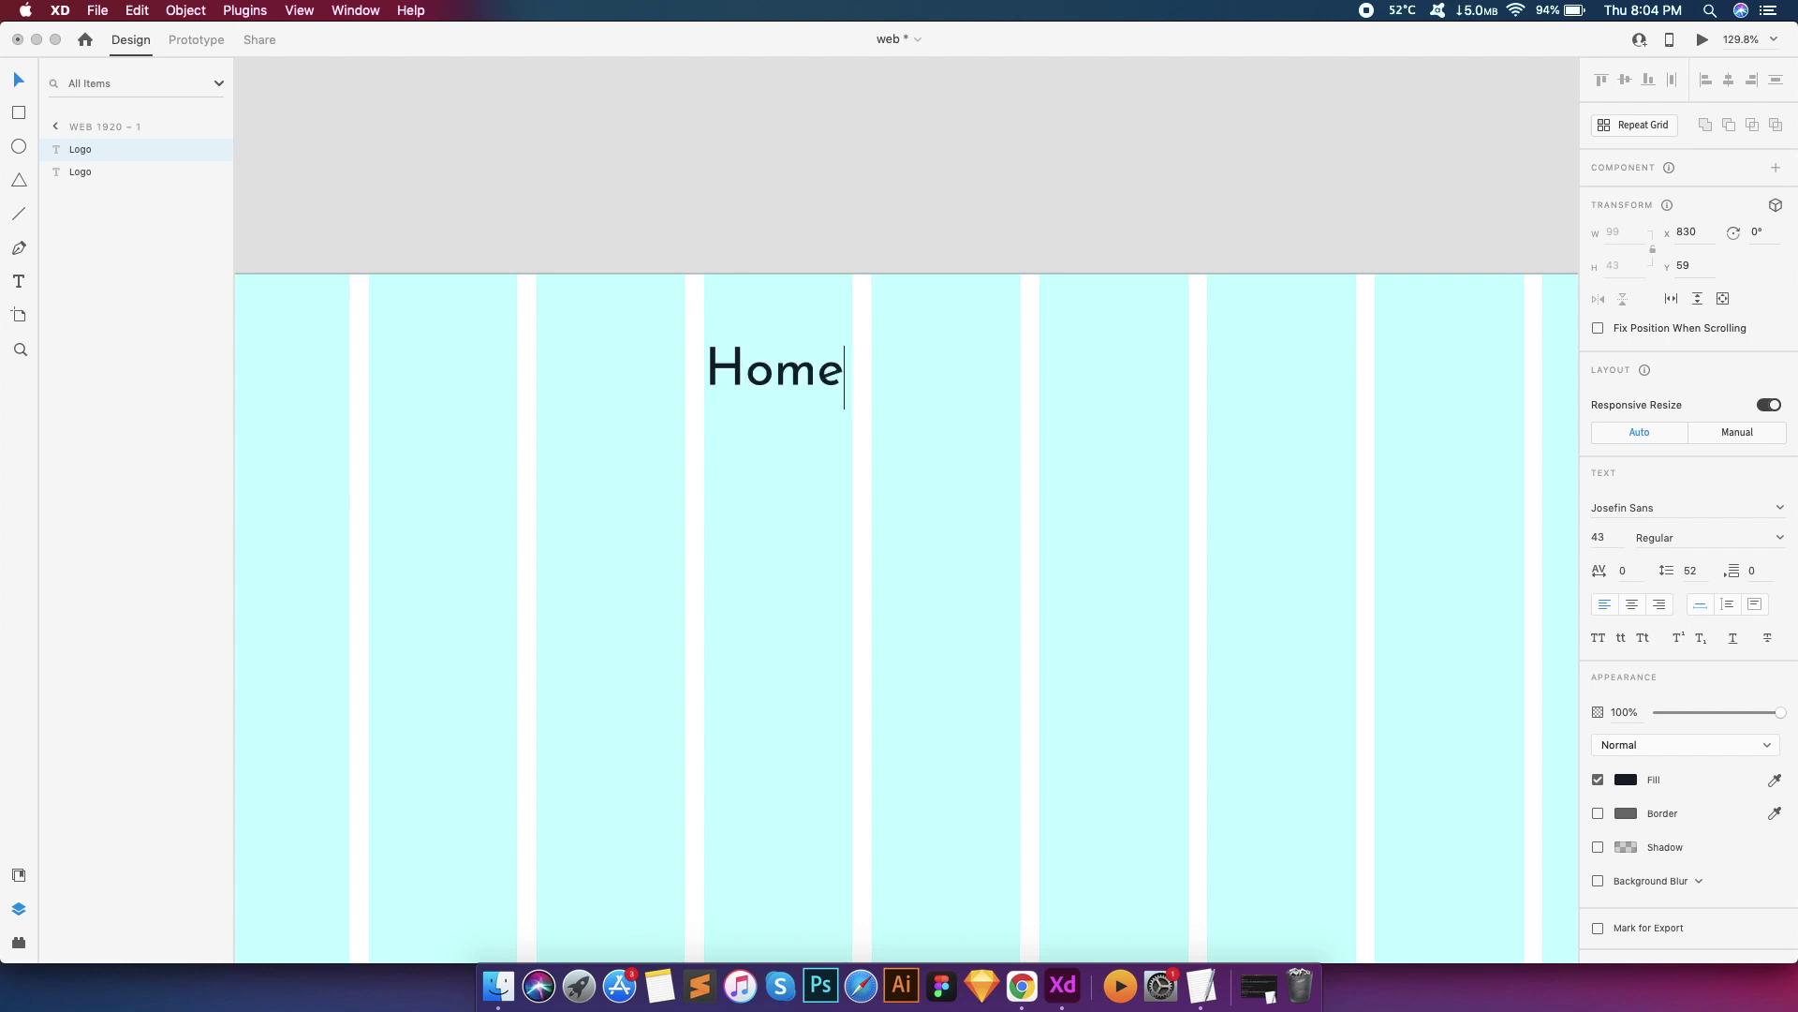
{"action": "key", "text": "Escape"}
Reduce the Home text to font size 20
{"action": "left_click_drag", "start_coordinate": [773, 398], "coordinate": [775, 378]}
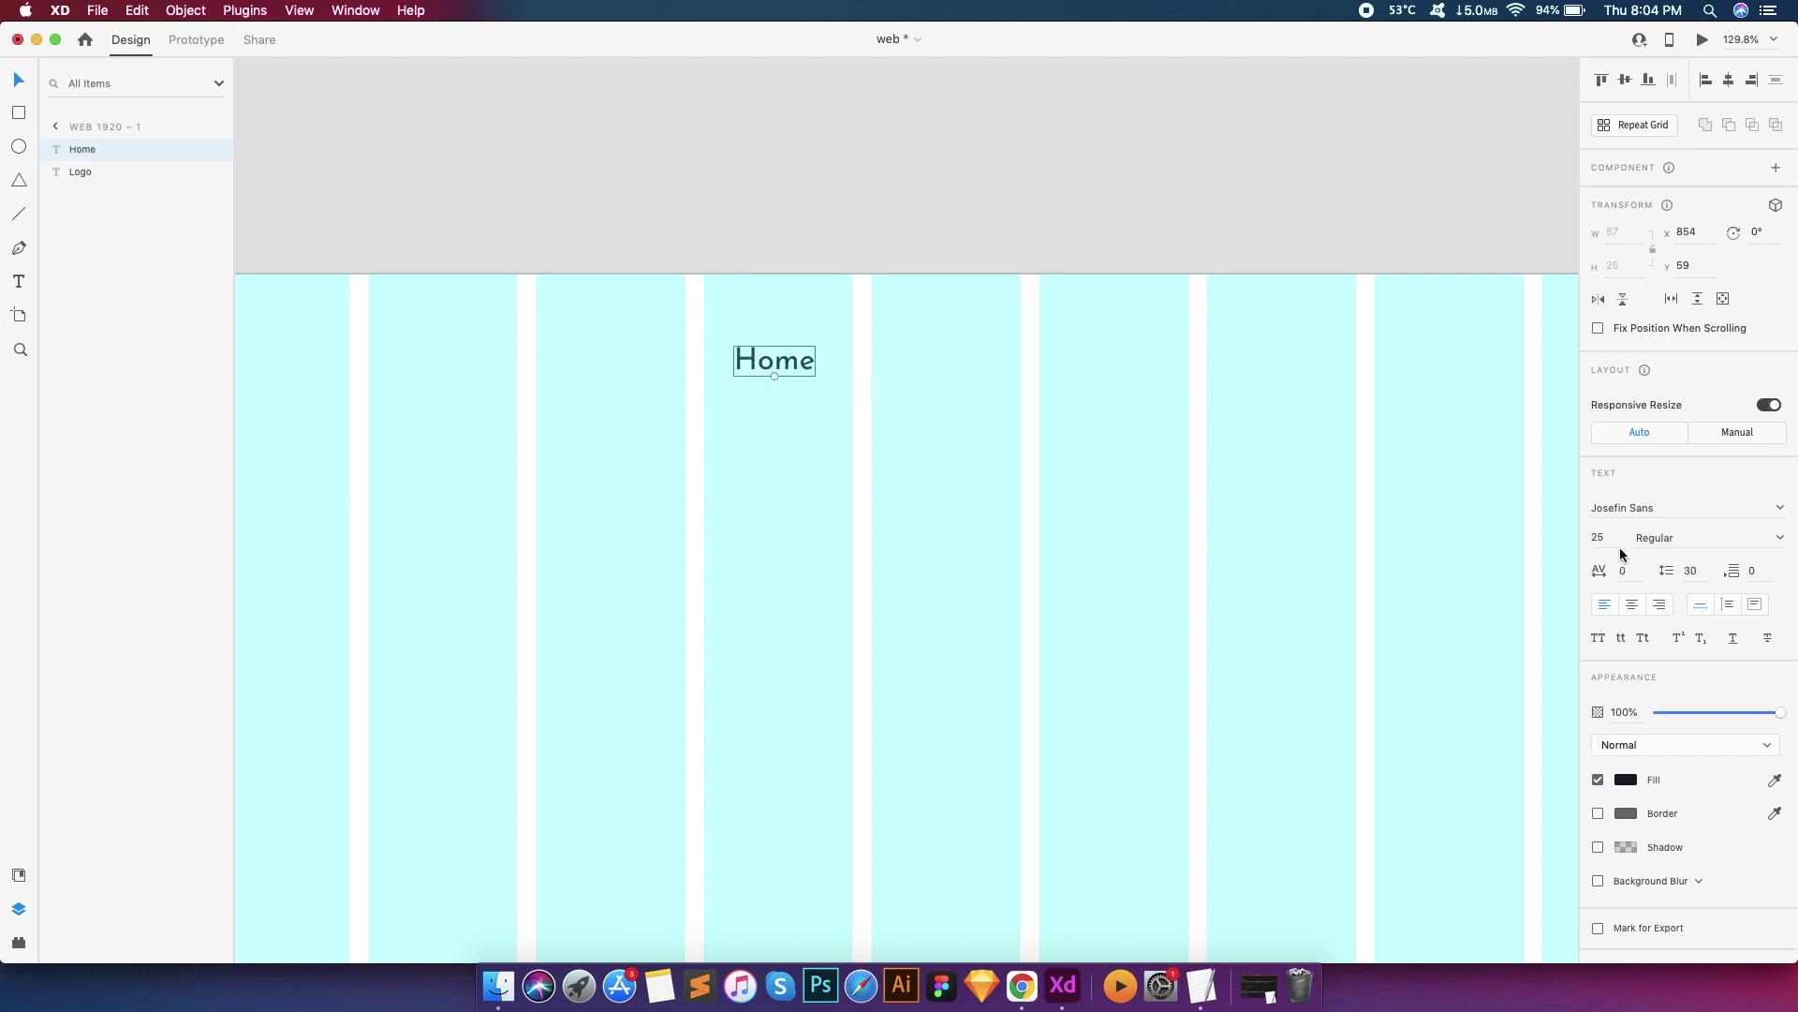
{"action": "type", "text": "20"}
{"action": "key", "text": "Return"}
Duplicate the Home text into the next grid column and change the copy to "About"
{"action": "scroll", "coordinate": [803, 367], "scroll_direction": "up", "scroll_amount": 3}
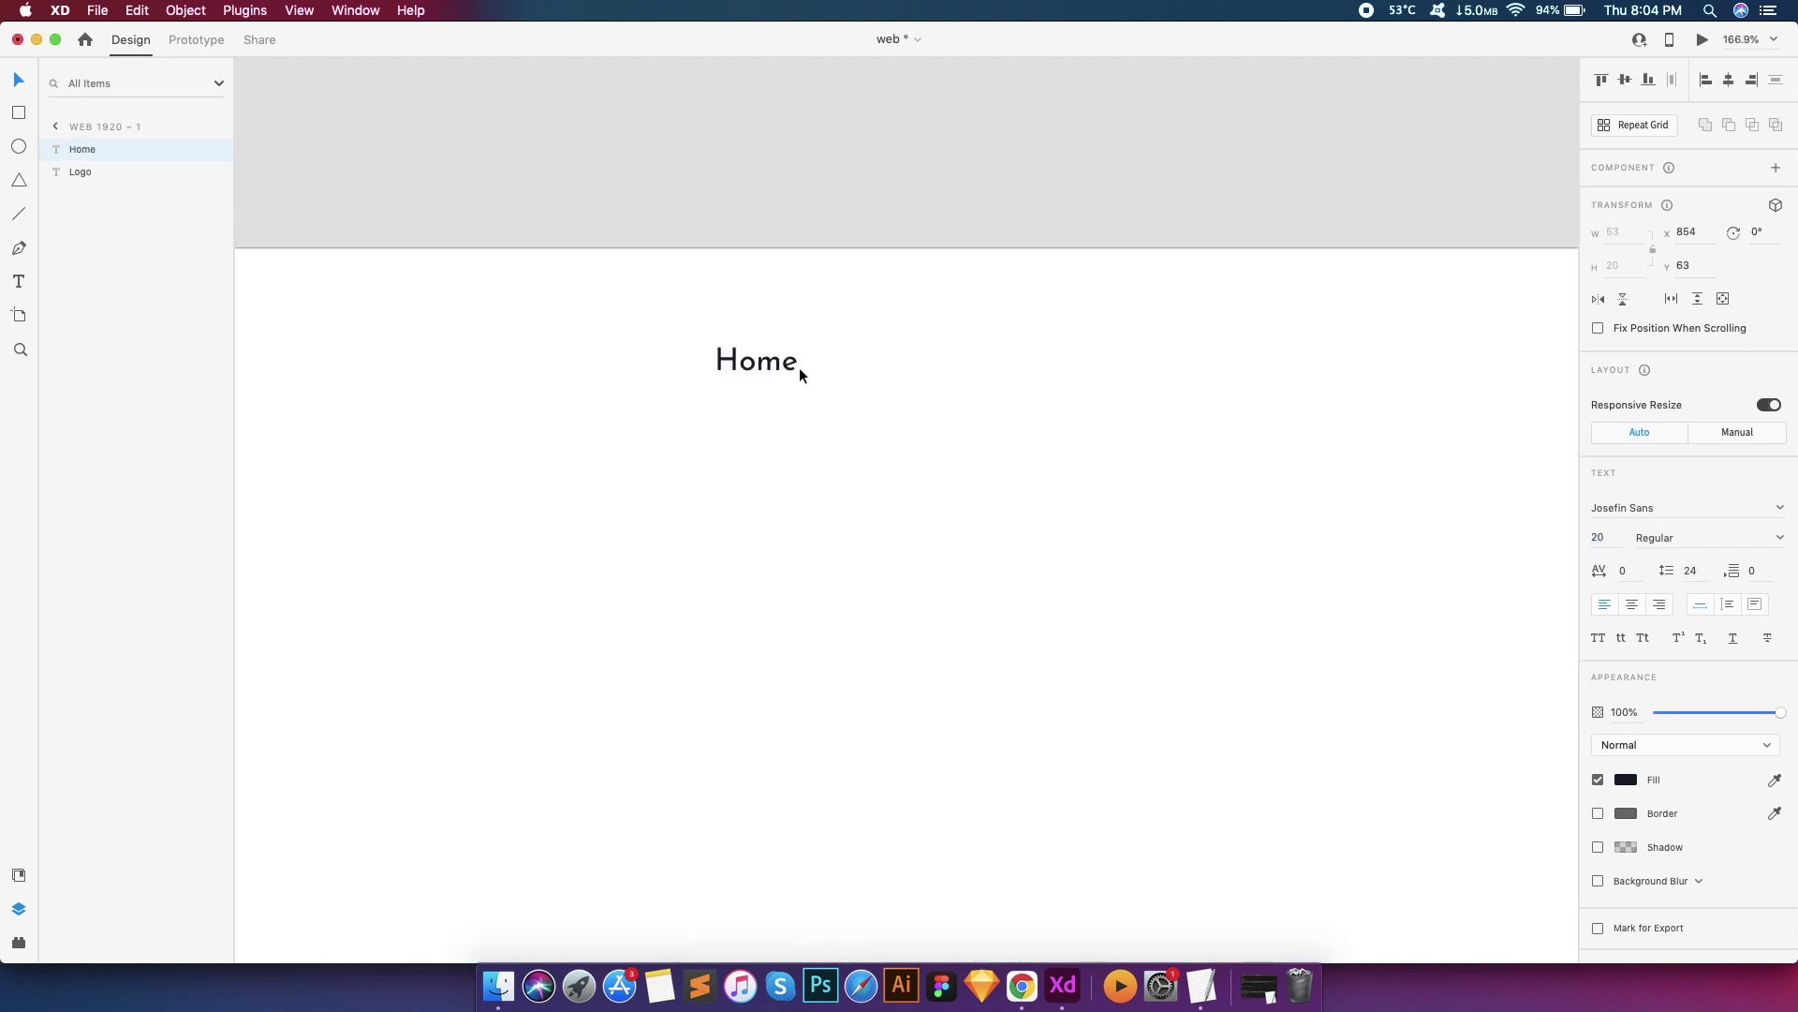
{"action": "left_click_drag", "start_coordinate": [756, 358], "coordinate": [867, 354]}
{"action": "scroll", "coordinate": [744, 326], "scroll_direction": "right", "scroll_amount": 3}
{"action": "right_click", "coordinate": [650, 330]}
{"action": "left_click", "coordinate": [919, 353]}
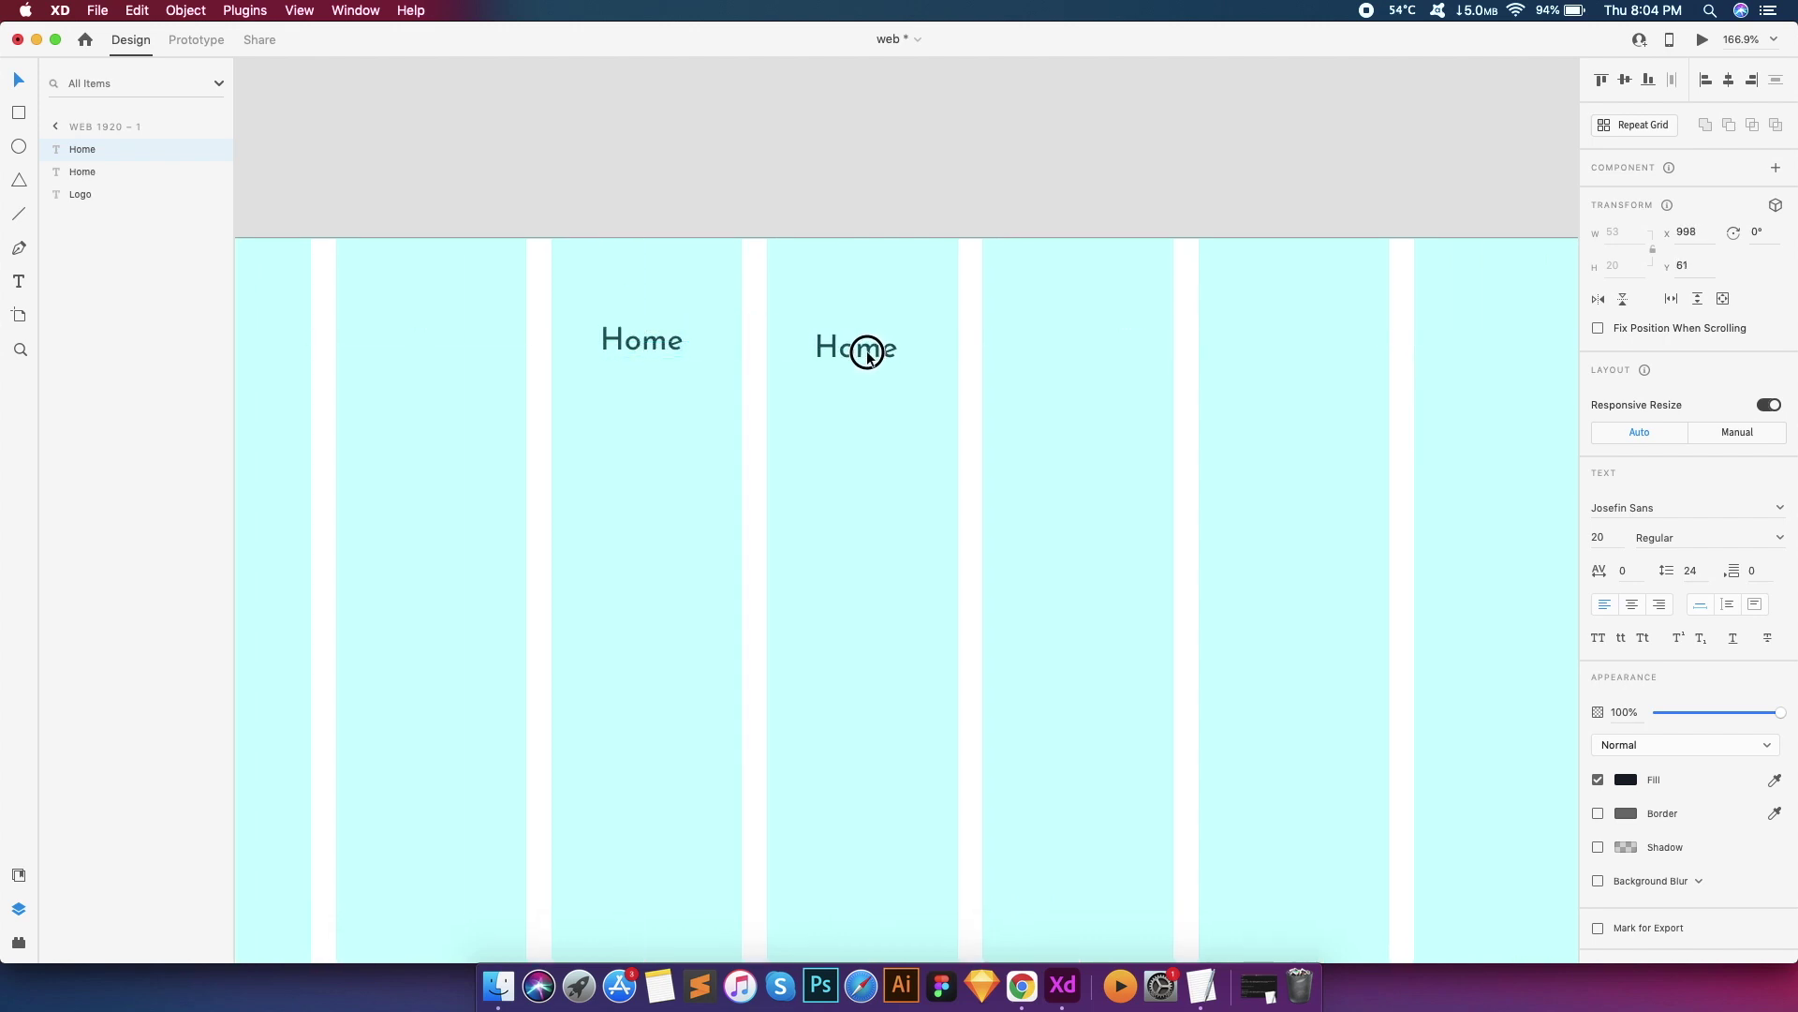
{"action": "double_click", "coordinate": [867, 354]}
{"action": "type", "text": "about"}
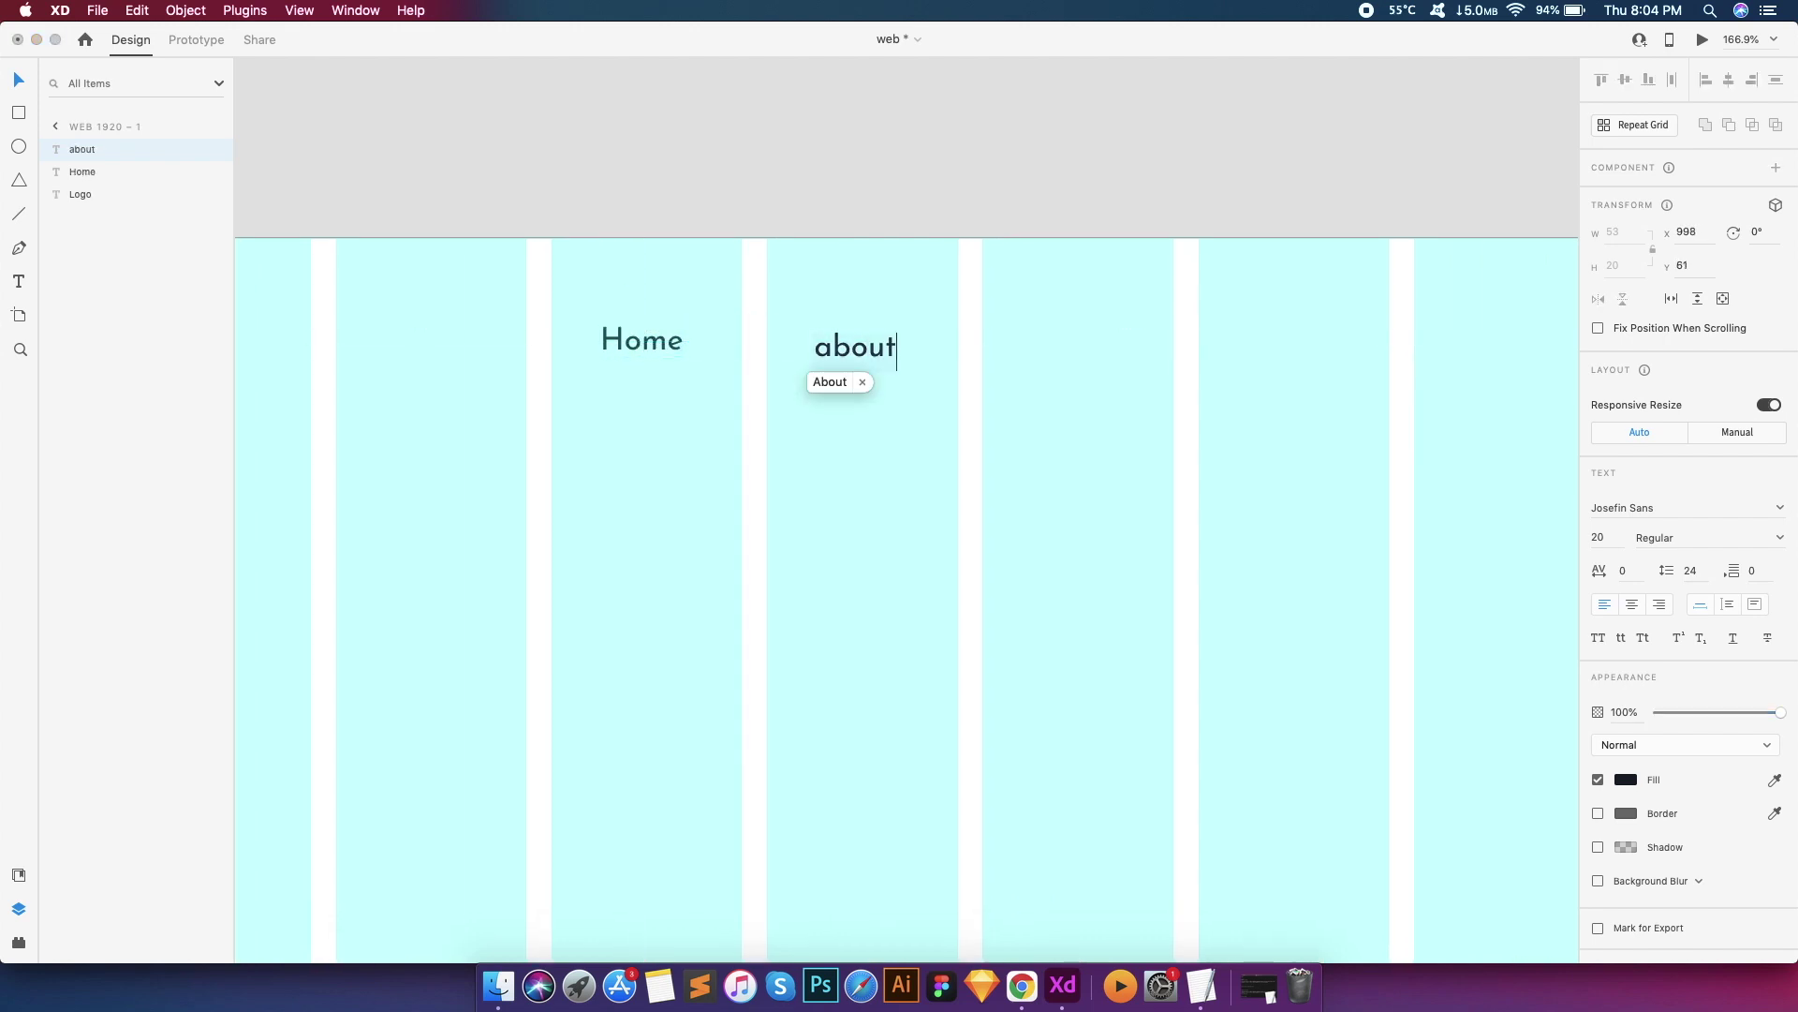
{"action": "key", "text": "Escape"}
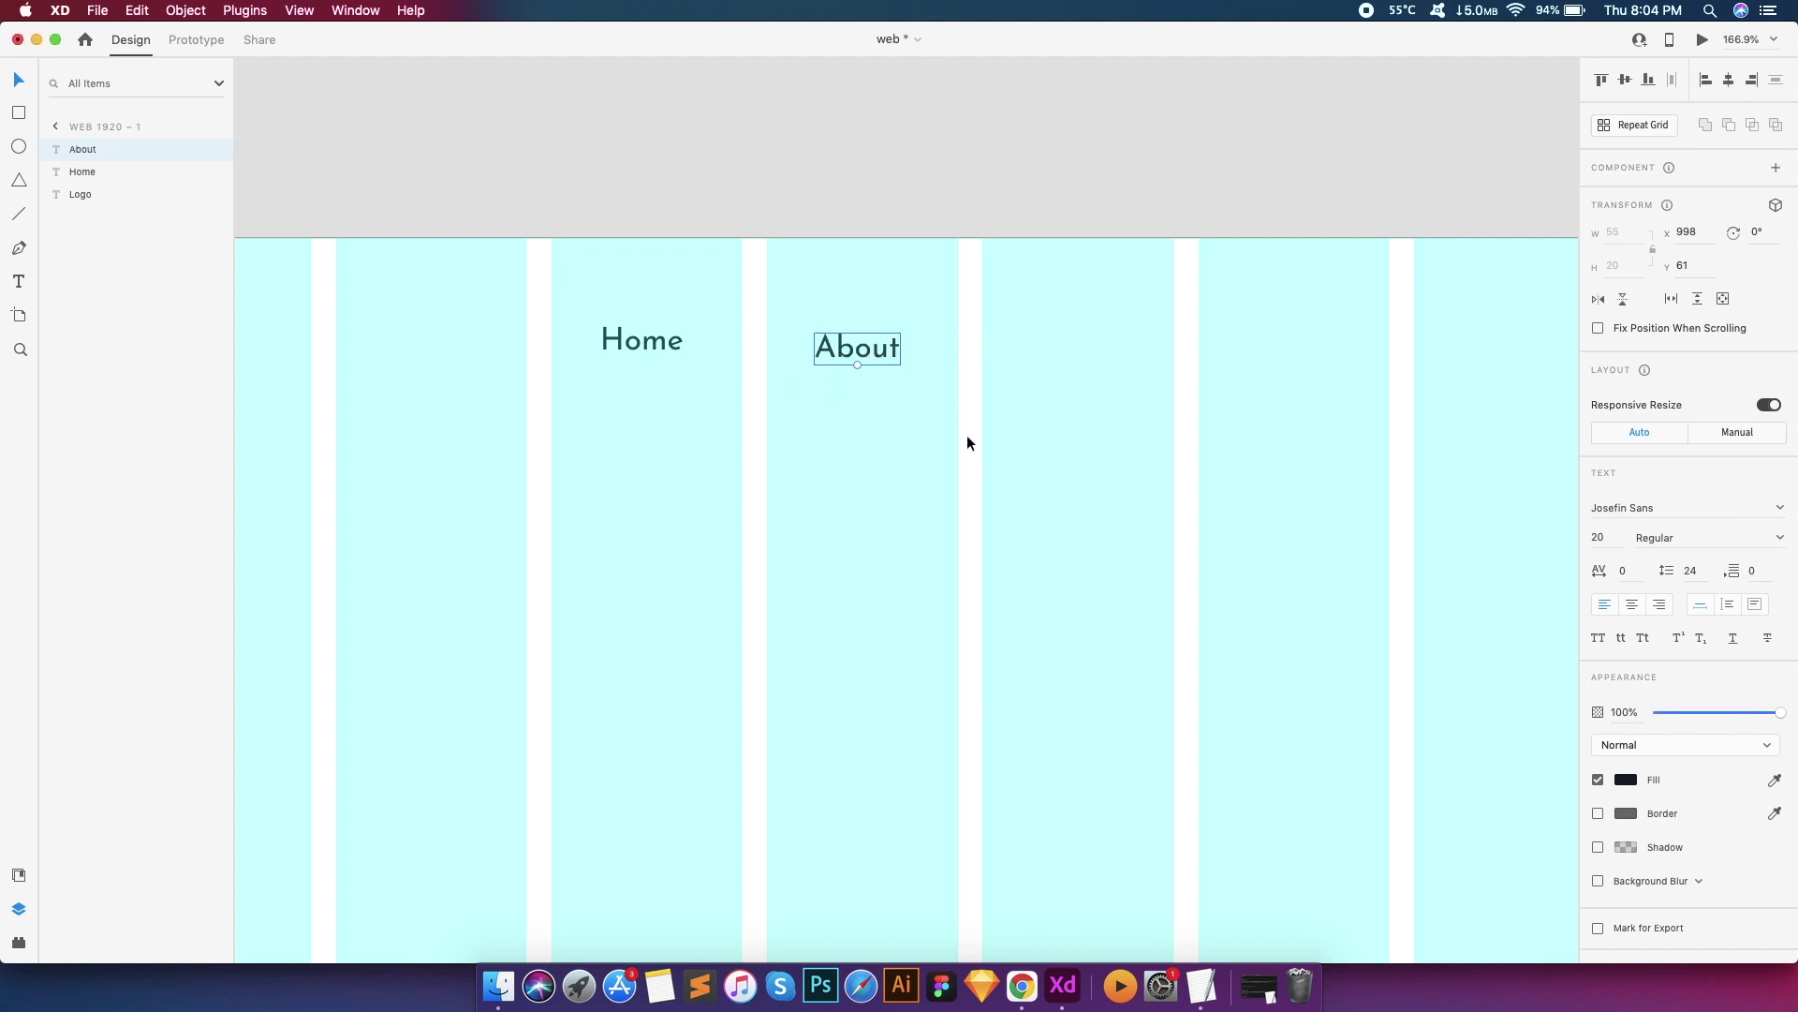
Duplicate the About text into the next grid column and change the copy to "Services"
{"action": "left_click_drag", "start_coordinate": [875, 350], "coordinate": [1105, 363]}
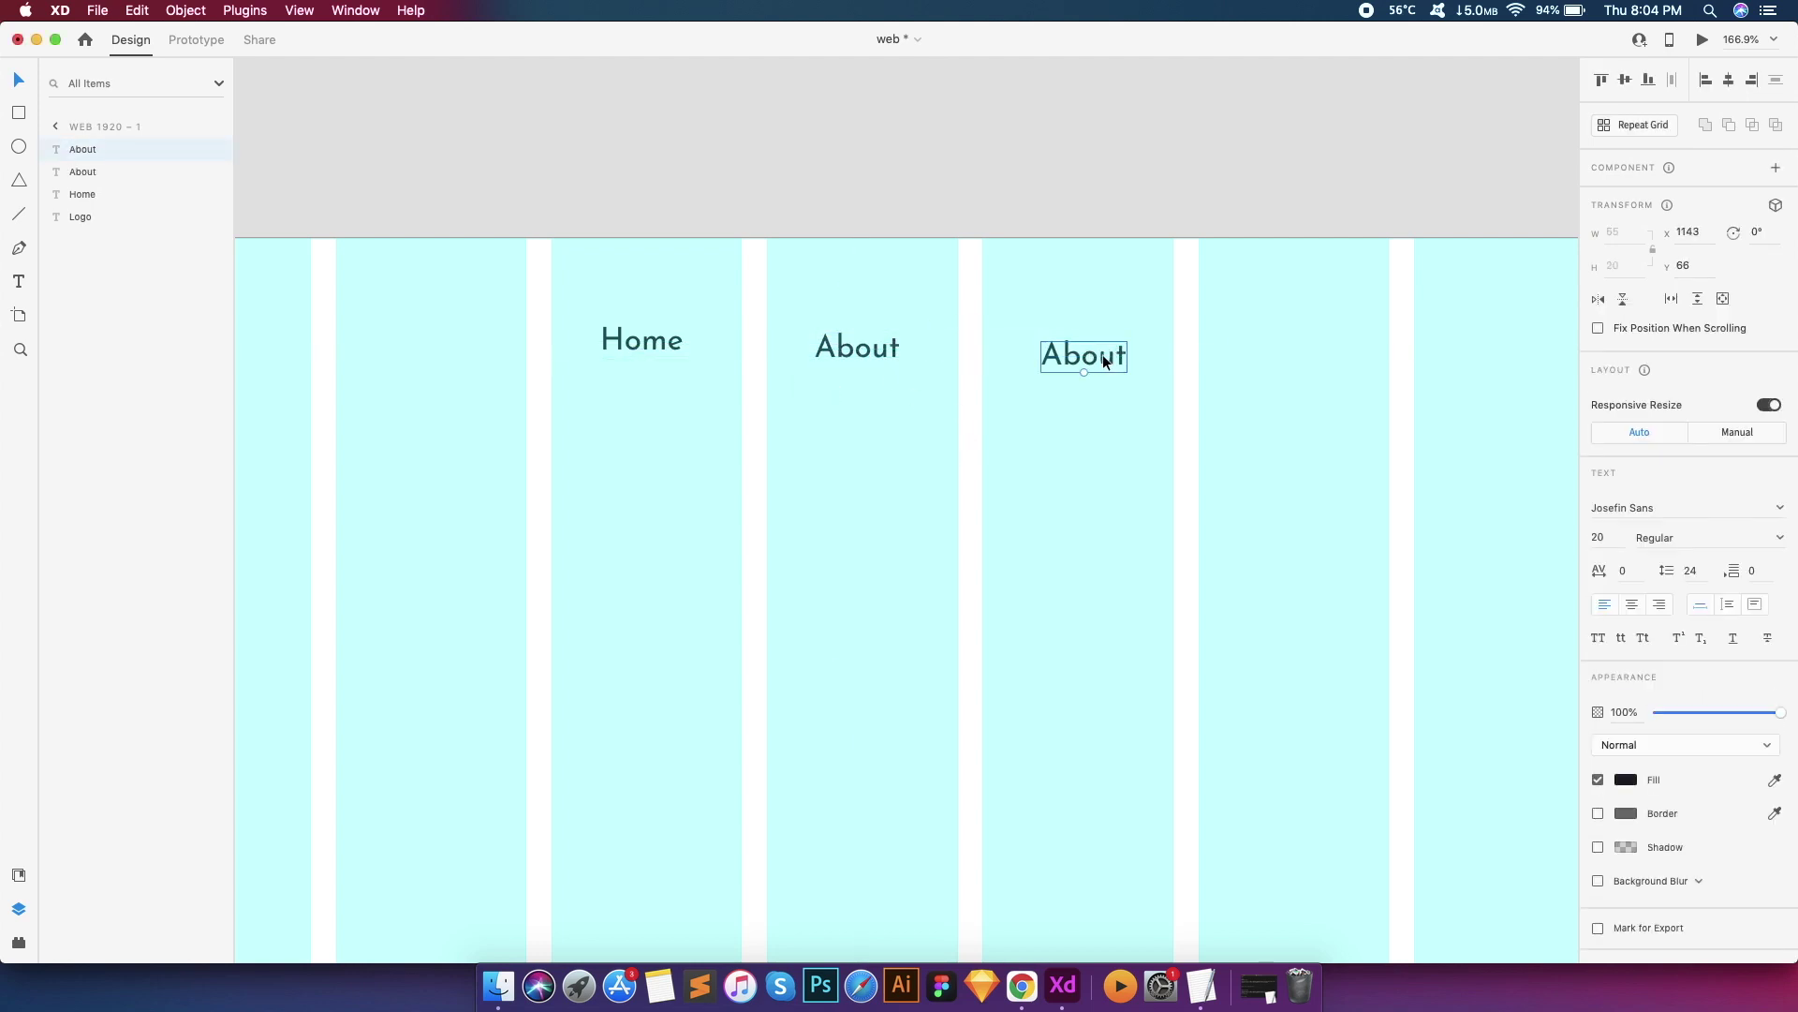
{"action": "double_click", "coordinate": [1105, 362]}
{"action": "type", "text": "Services"}
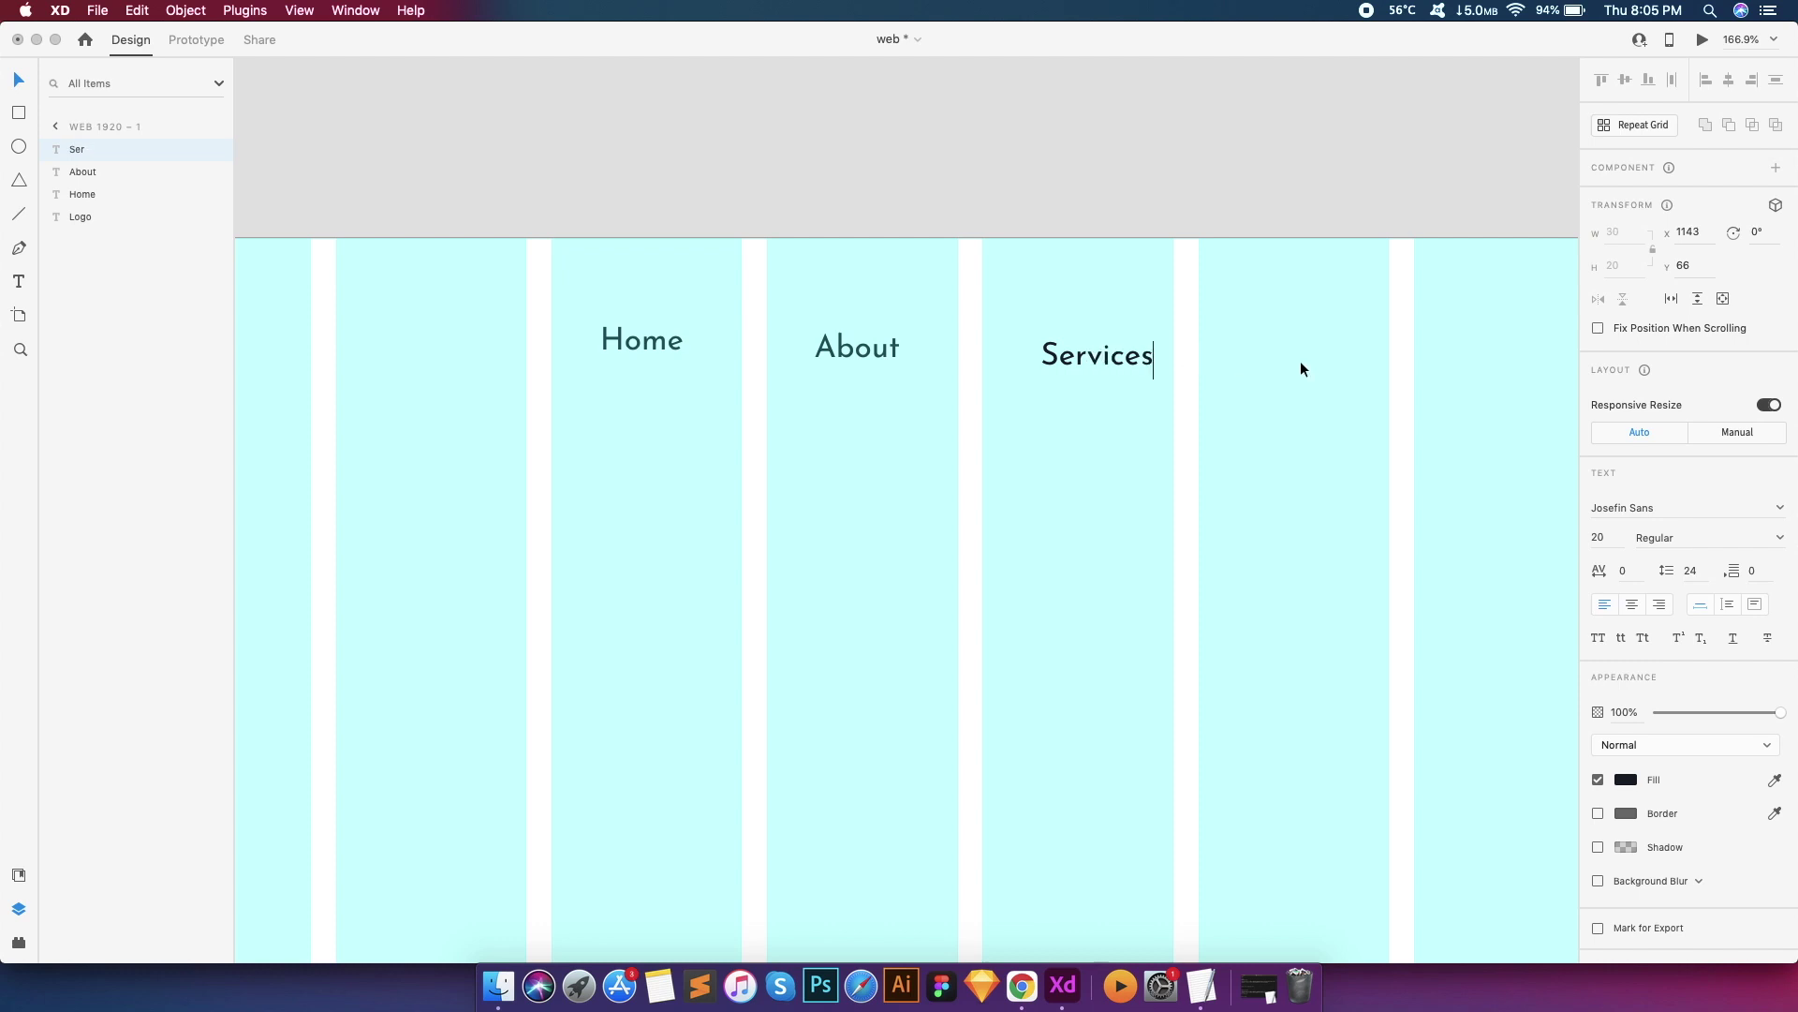
{"action": "key", "text": "Escape"}
{"action": "left_click_drag", "start_coordinate": [1118, 354], "coordinate": [1251, 372]}
{"action": "scroll", "coordinate": [1108, 353], "scroll_direction": "right", "scroll_amount": 2}
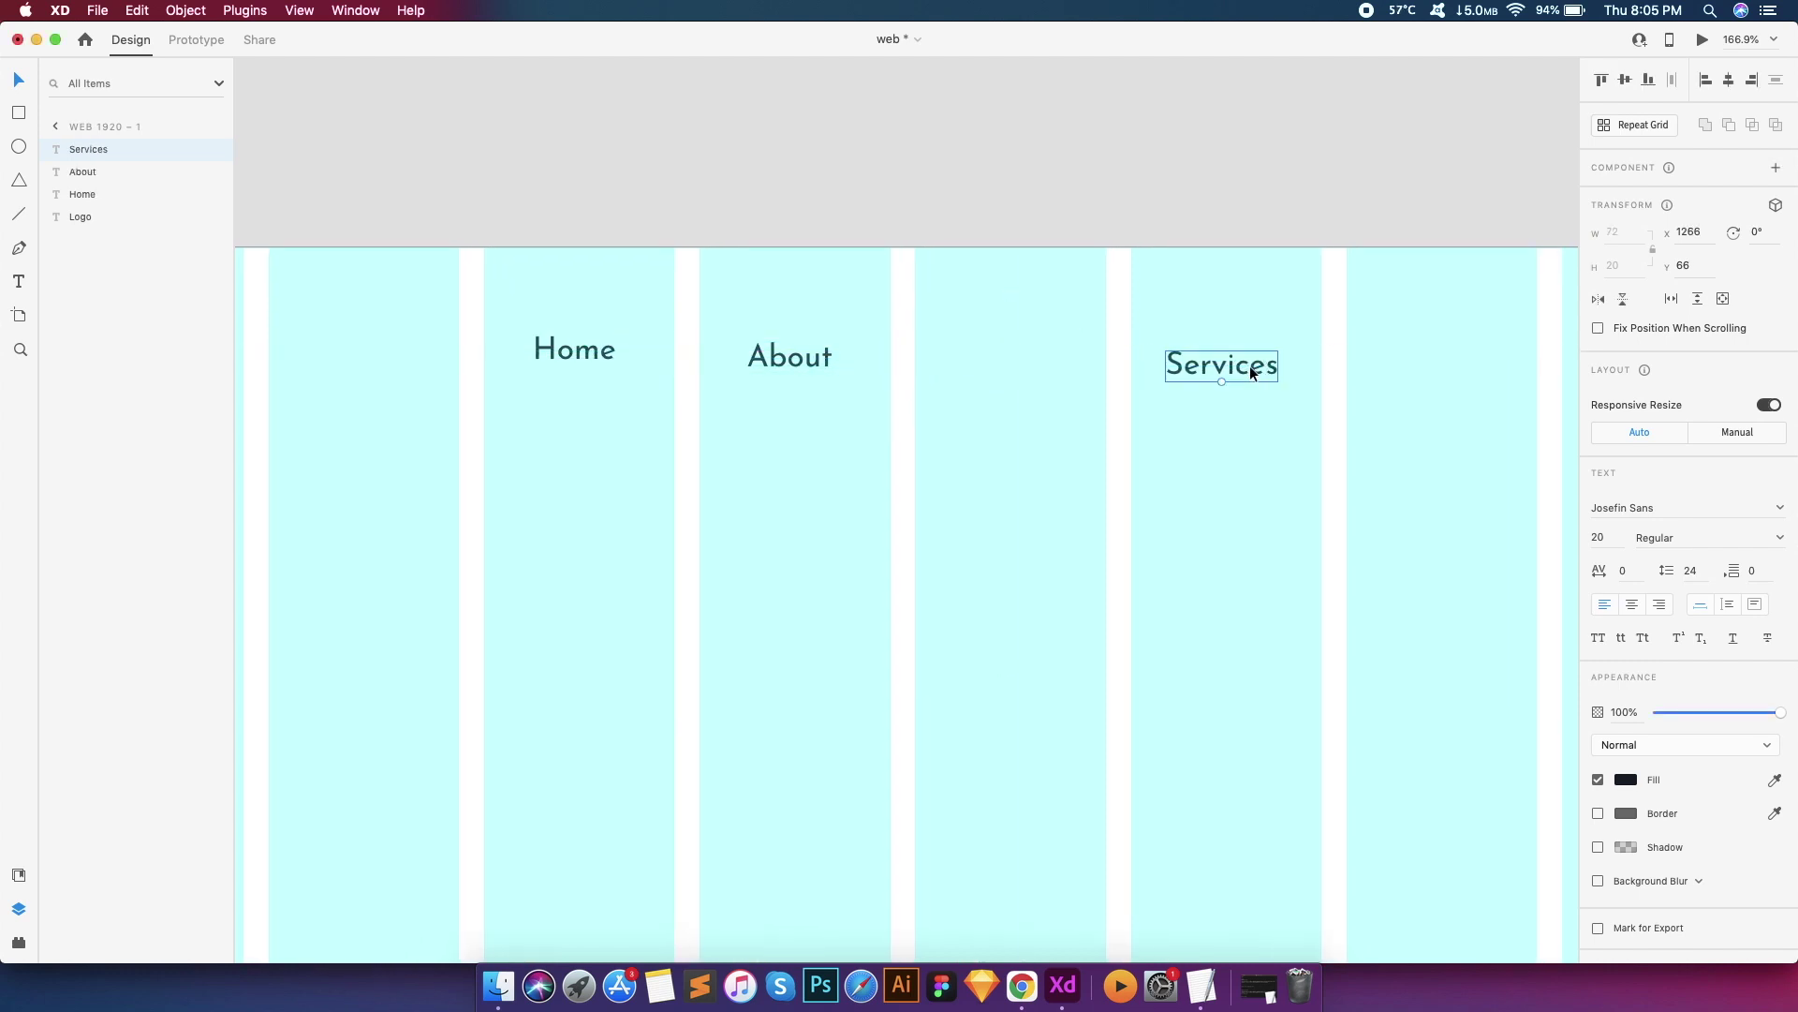
{"action": "key", "text": "super+z"}
Duplicate the Services text into the next grid column and change the copy to "Portfolio"
{"action": "left_click_drag", "start_coordinate": [1055, 358], "coordinate": [1266, 369]}
{"action": "scroll", "coordinate": [1265, 369], "scroll_direction": "left", "scroll_amount": 2}
{"action": "key", "text": "Return"}
{"action": "type", "text": "Por"}
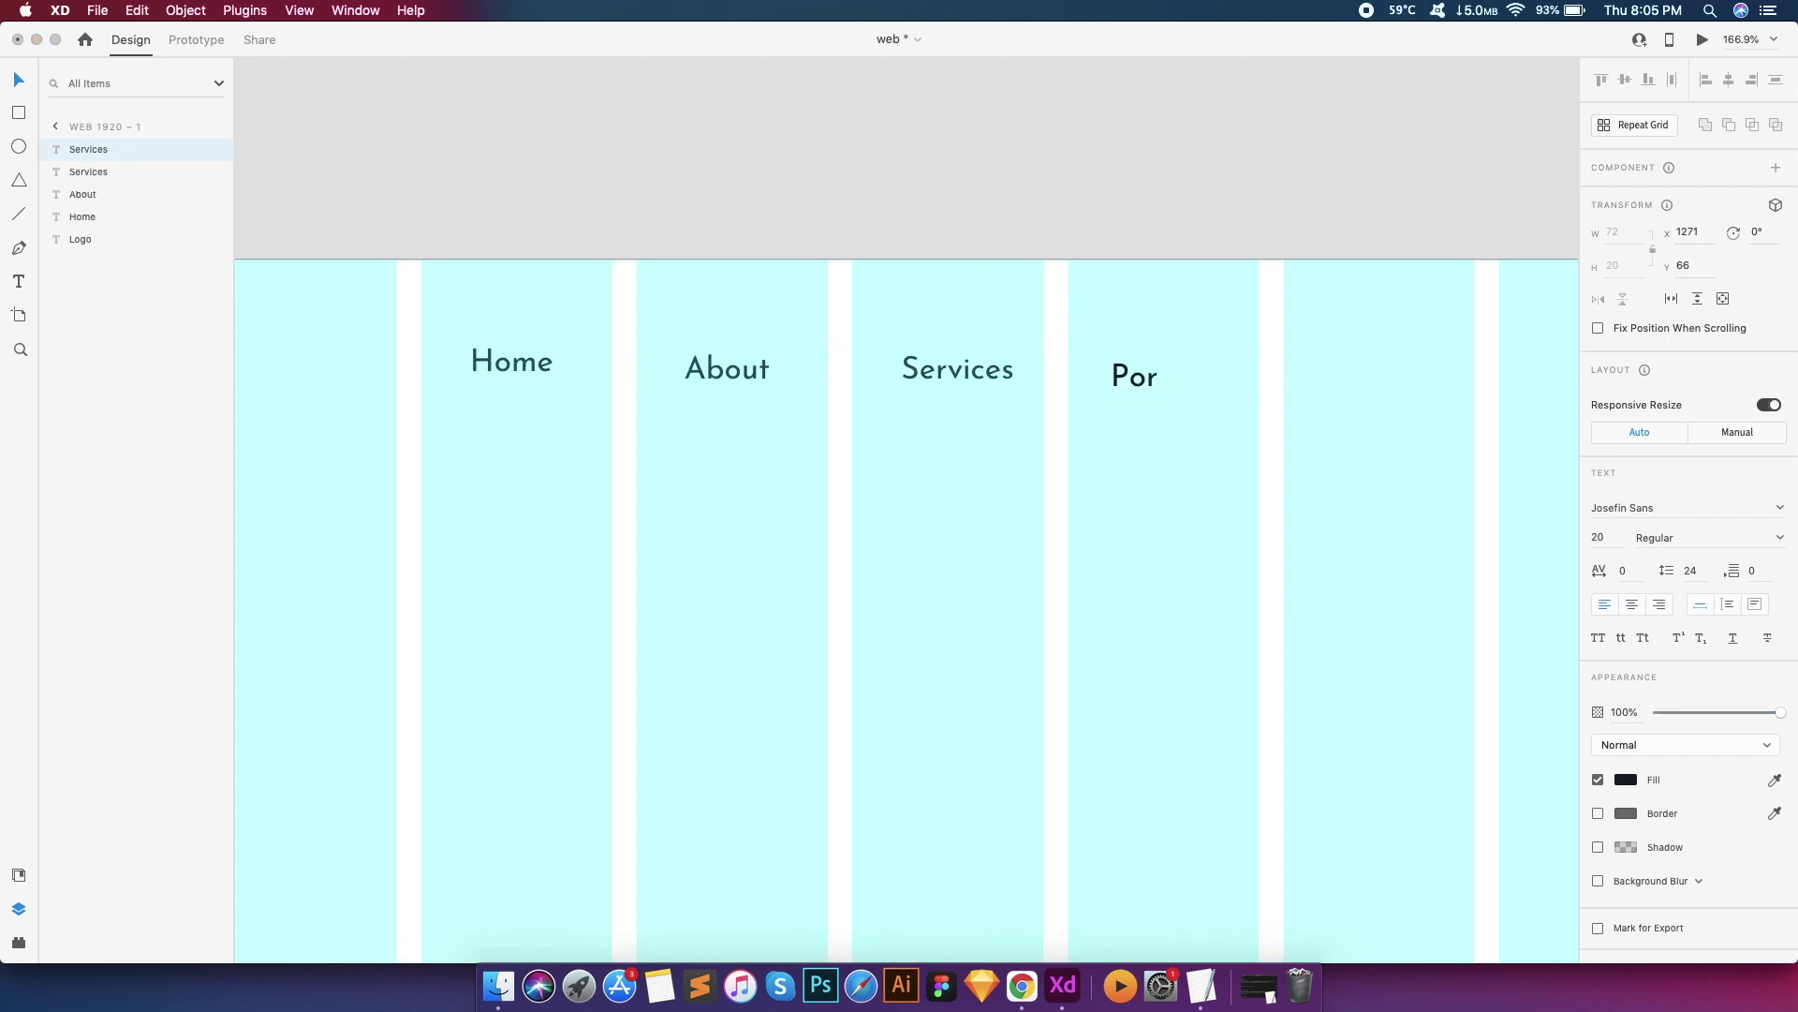
{"action": "type", "text": "tfolio"}
{"action": "left_click", "coordinate": [1374, 409]}
Duplicate the Portfolio text into the next grid column and change the copy to "Contact"
{"action": "left_click", "coordinate": [1178, 384]}
{"action": "scroll", "coordinate": [1179, 384], "scroll_direction": "right", "scroll_amount": 2}
{"action": "left_click_drag", "start_coordinate": [1171, 379], "coordinate": [1295, 384]}
{"action": "key", "text": "Return"}
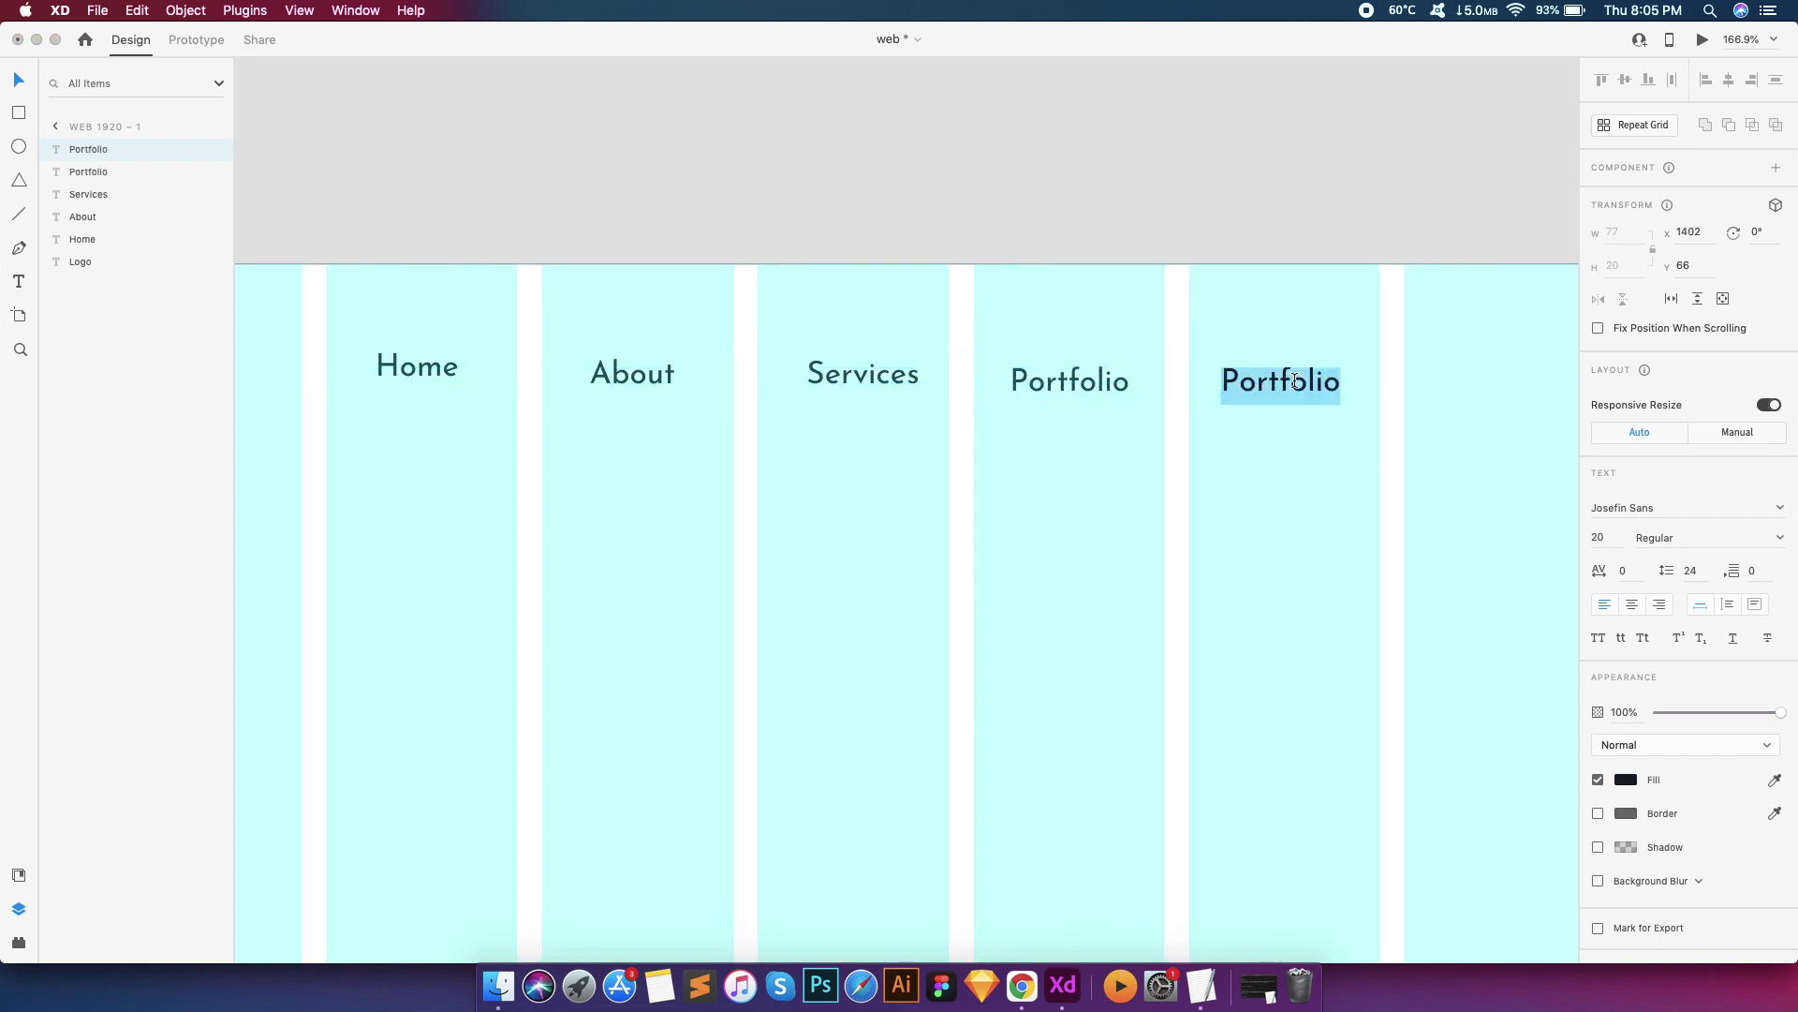
{"action": "type", "text": "Contac"}
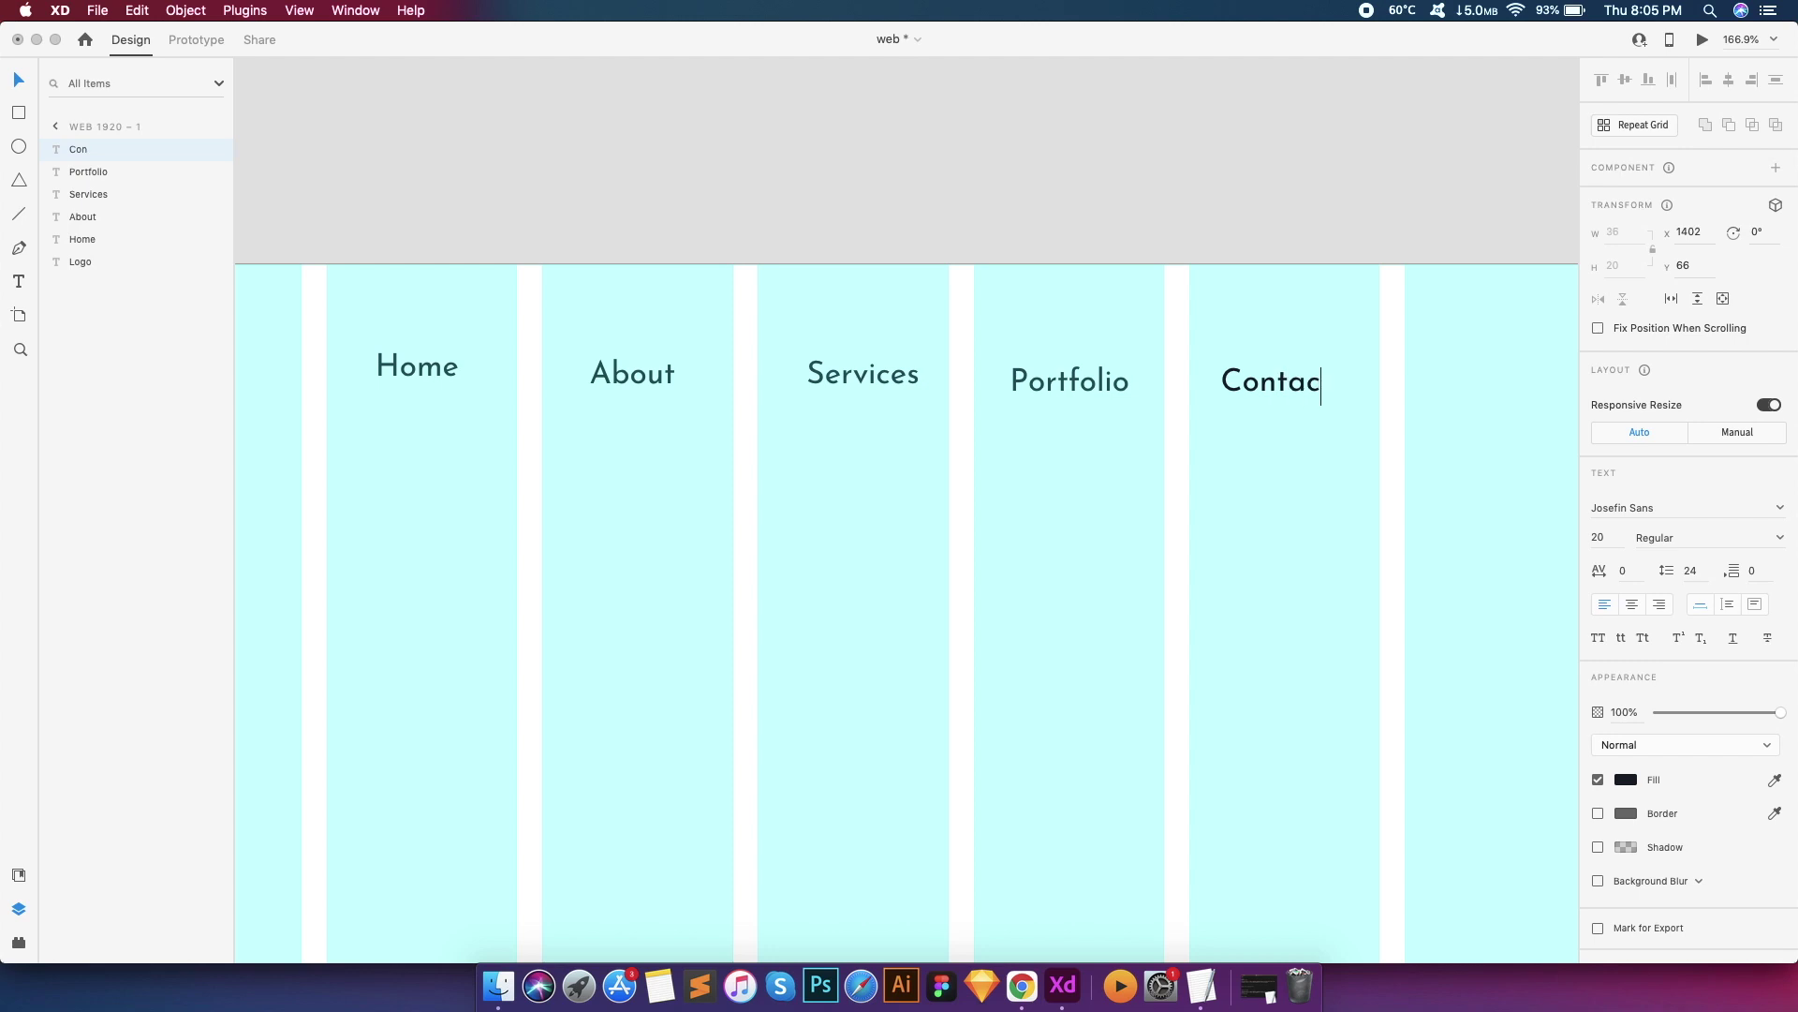
{"action": "type", "text": "t"}
{"action": "key", "text": "Escape"}
Duplicate the Contact text into the next grid column and change the copy to "Get Started"
{"action": "scroll", "coordinate": [1460, 407], "scroll_direction": "right", "scroll_amount": 3}
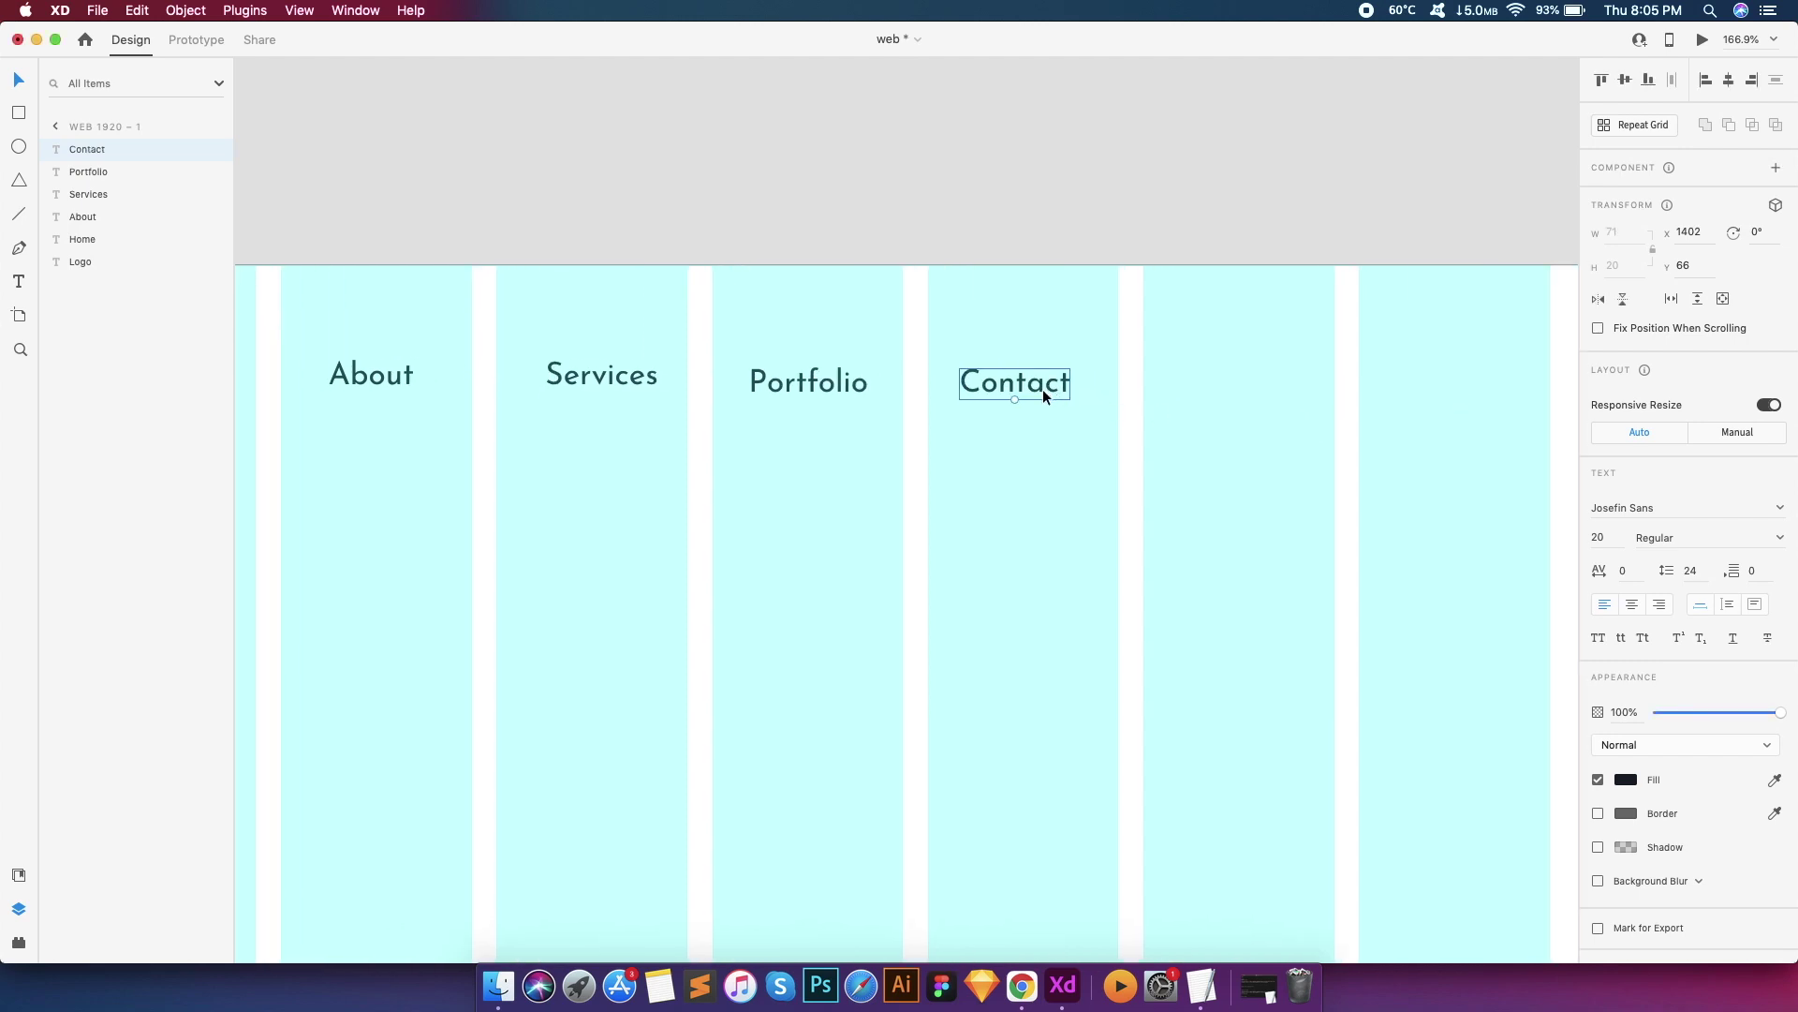
{"action": "left_click_drag", "start_coordinate": [1042, 390], "coordinate": [1271, 398]}
{"action": "key", "text": "Return"}
{"action": "type", "text": "Fet"}
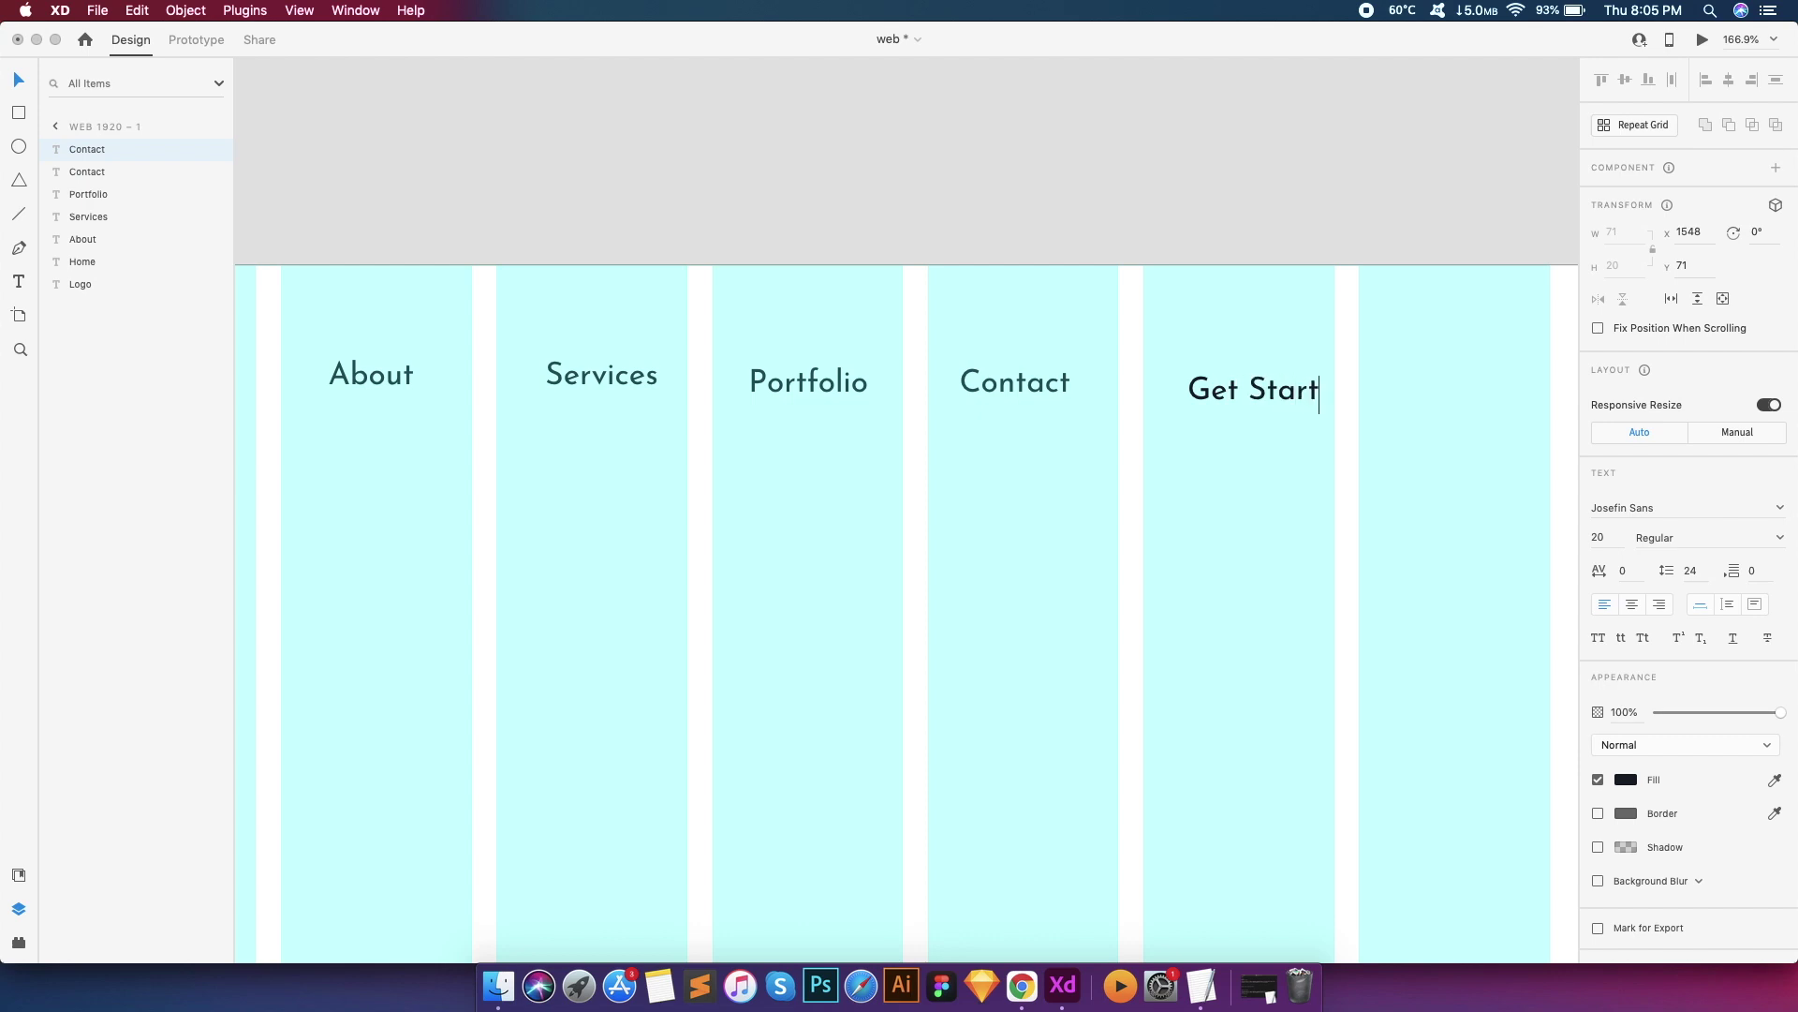
{"action": "key", "text": "Escape"}
Align the Home, About and Services labels on one line at Y 61 and adjust their horizontal spacing
{"action": "scroll", "coordinate": [1255, 393], "scroll_direction": "down", "scroll_amount": 6}
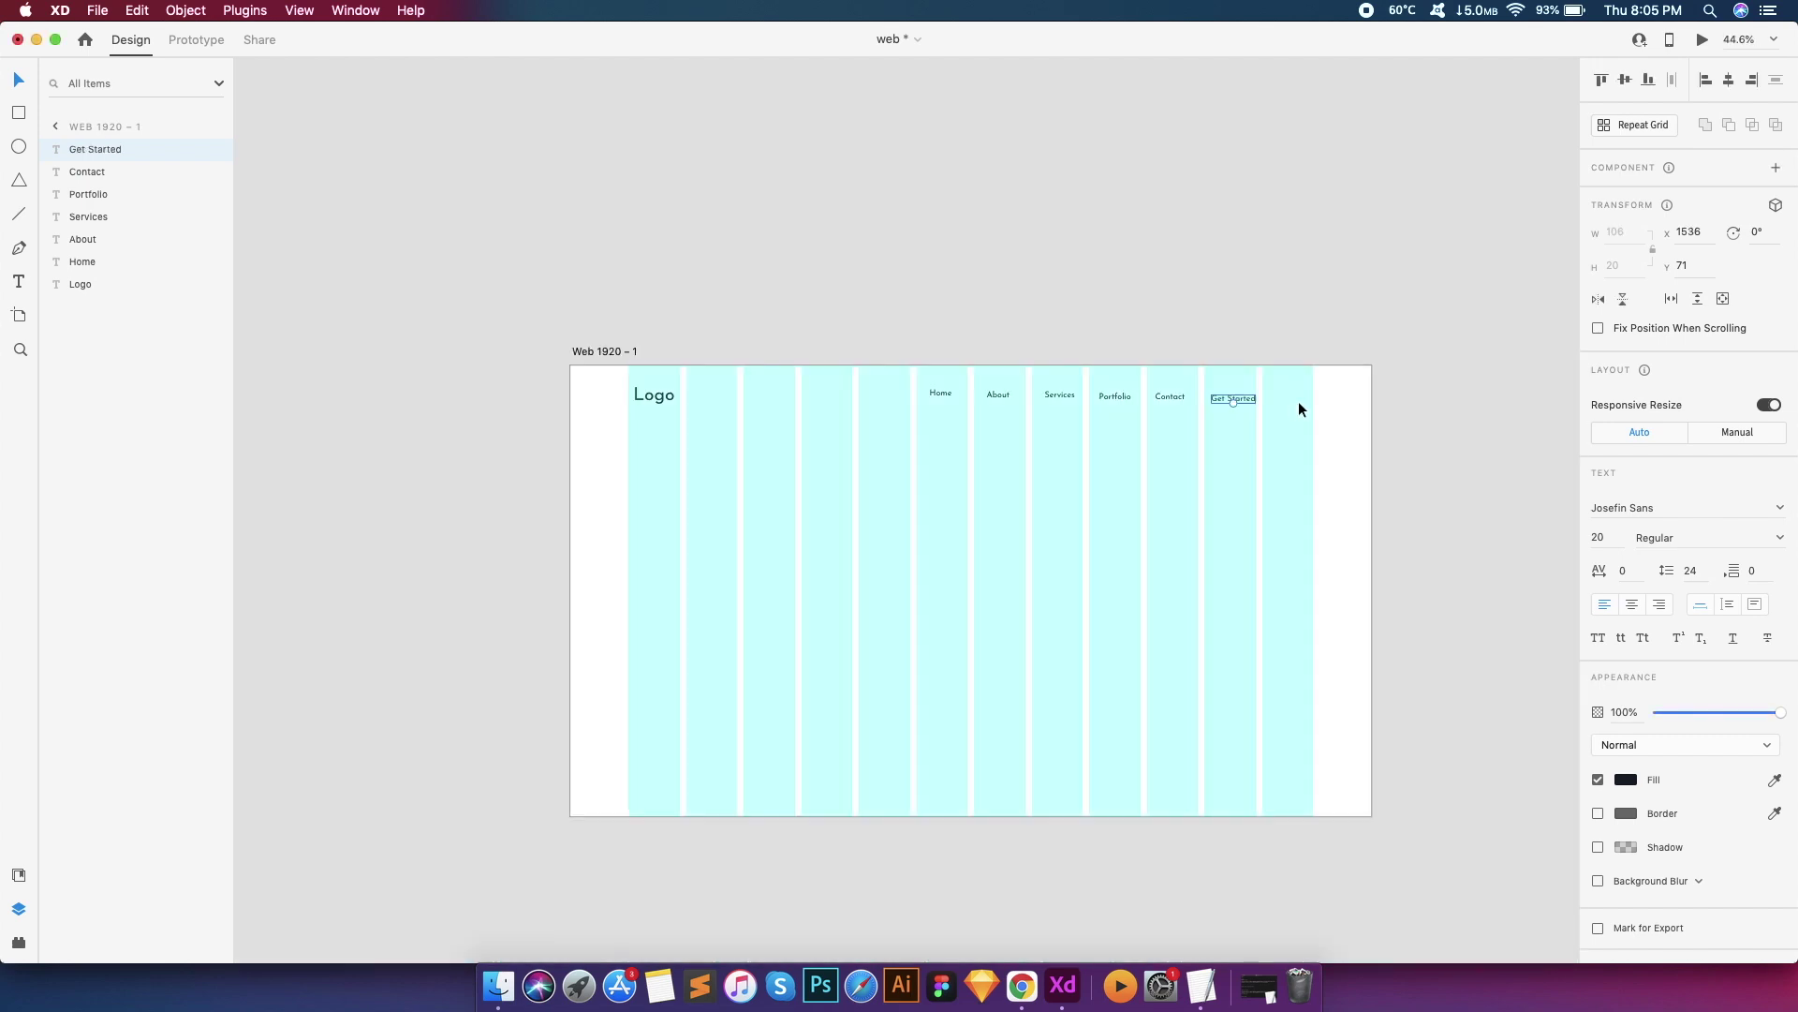
{"action": "scroll", "coordinate": [1071, 407], "scroll_direction": "up", "scroll_amount": 10}
{"action": "left_click", "coordinate": [867, 386]}
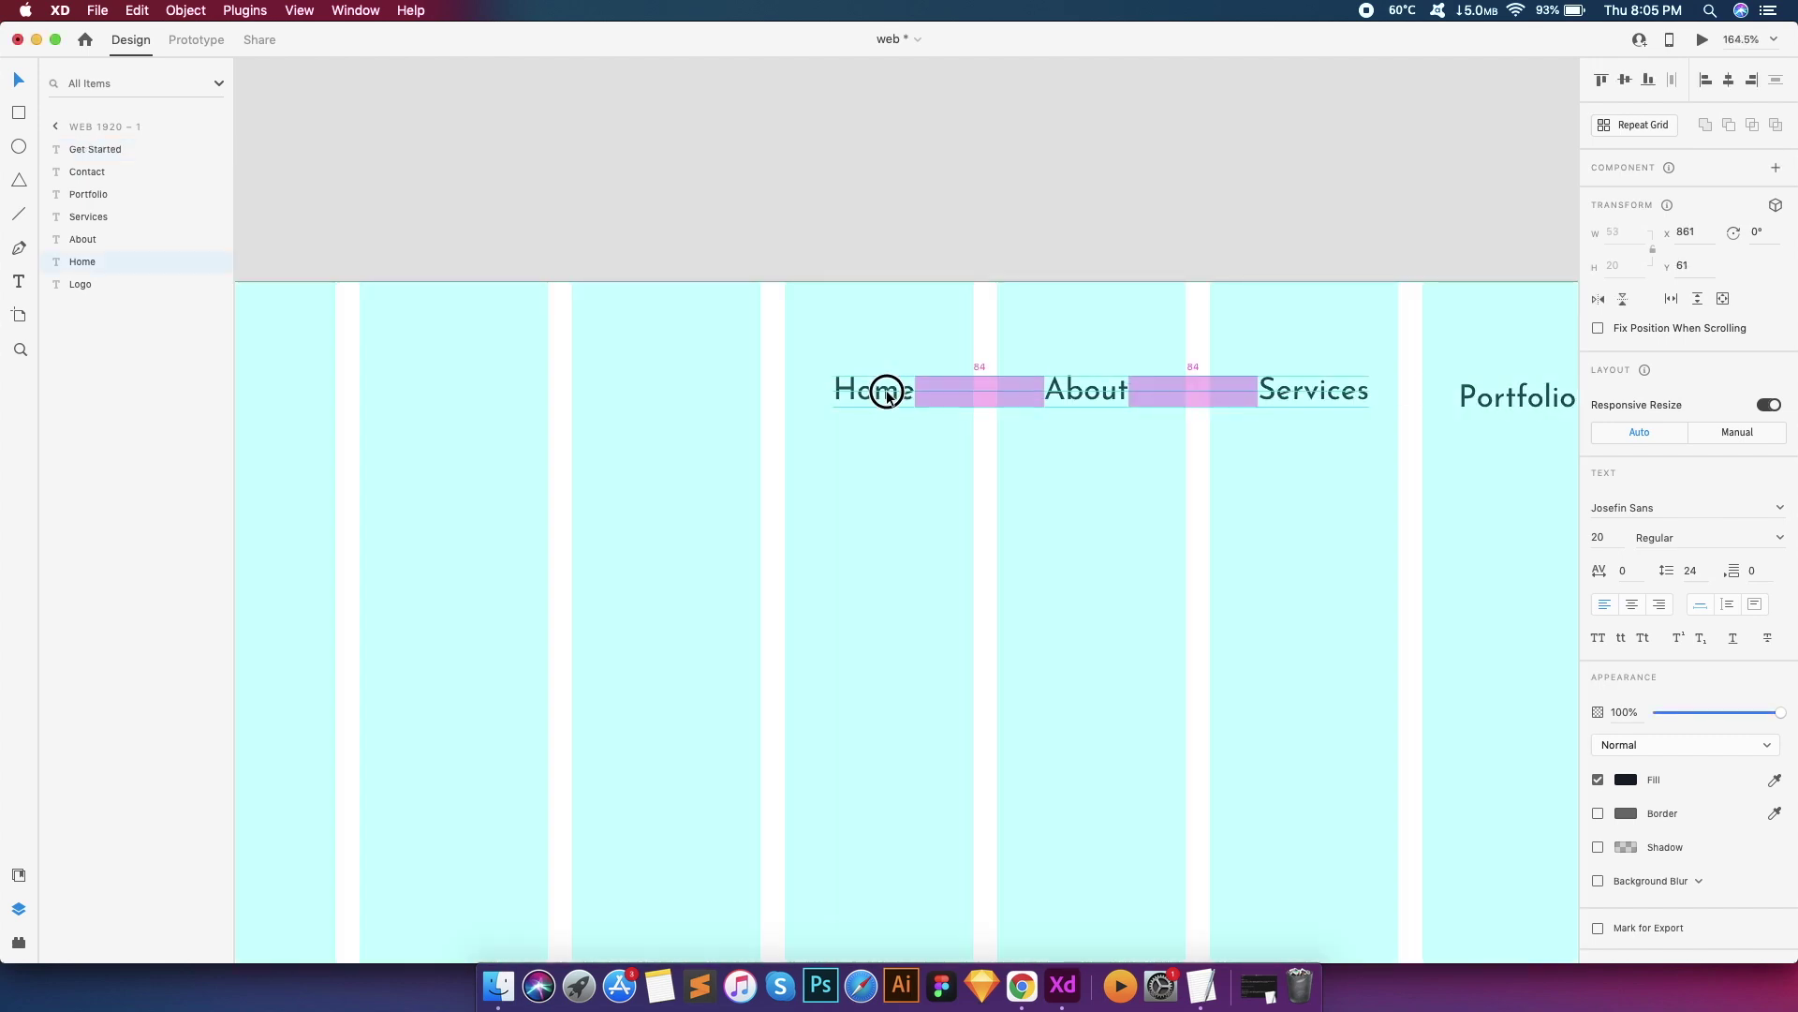
{"action": "scroll", "coordinate": [1151, 390], "scroll_direction": "right", "scroll_amount": 4}
{"action": "left_click_drag", "start_coordinate": [1098, 386], "coordinate": [1092, 386]}
{"action": "left_click_drag", "start_coordinate": [897, 392], "coordinate": [901, 392]}
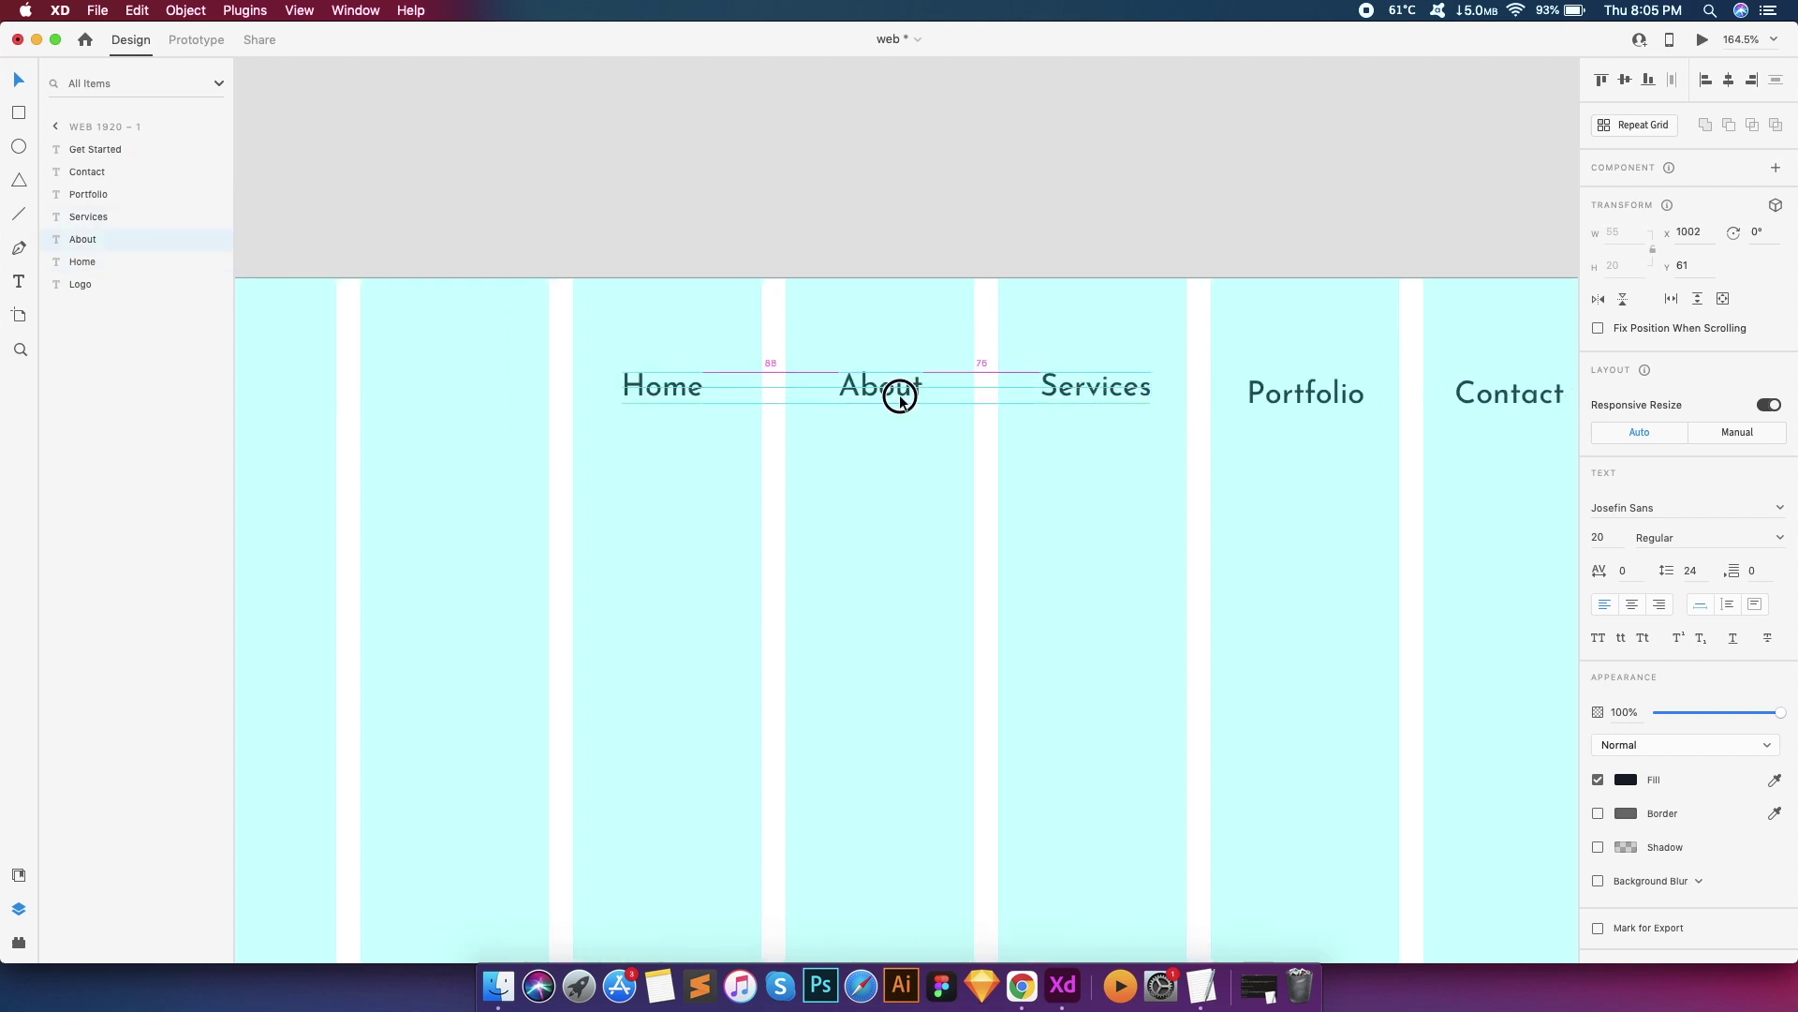
Raise the Portfolio label level with Services, and move the Contact and Get Started labels up to Y 64
{"action": "scroll", "coordinate": [1222, 440], "scroll_direction": "right", "scroll_amount": 2}
{"action": "left_click_drag", "start_coordinate": [1222, 433], "coordinate": [1218, 422]}
{"action": "scroll", "coordinate": [1219, 422], "scroll_direction": "right", "scroll_amount": 3}
{"action": "left_click", "coordinate": [1227, 431]}
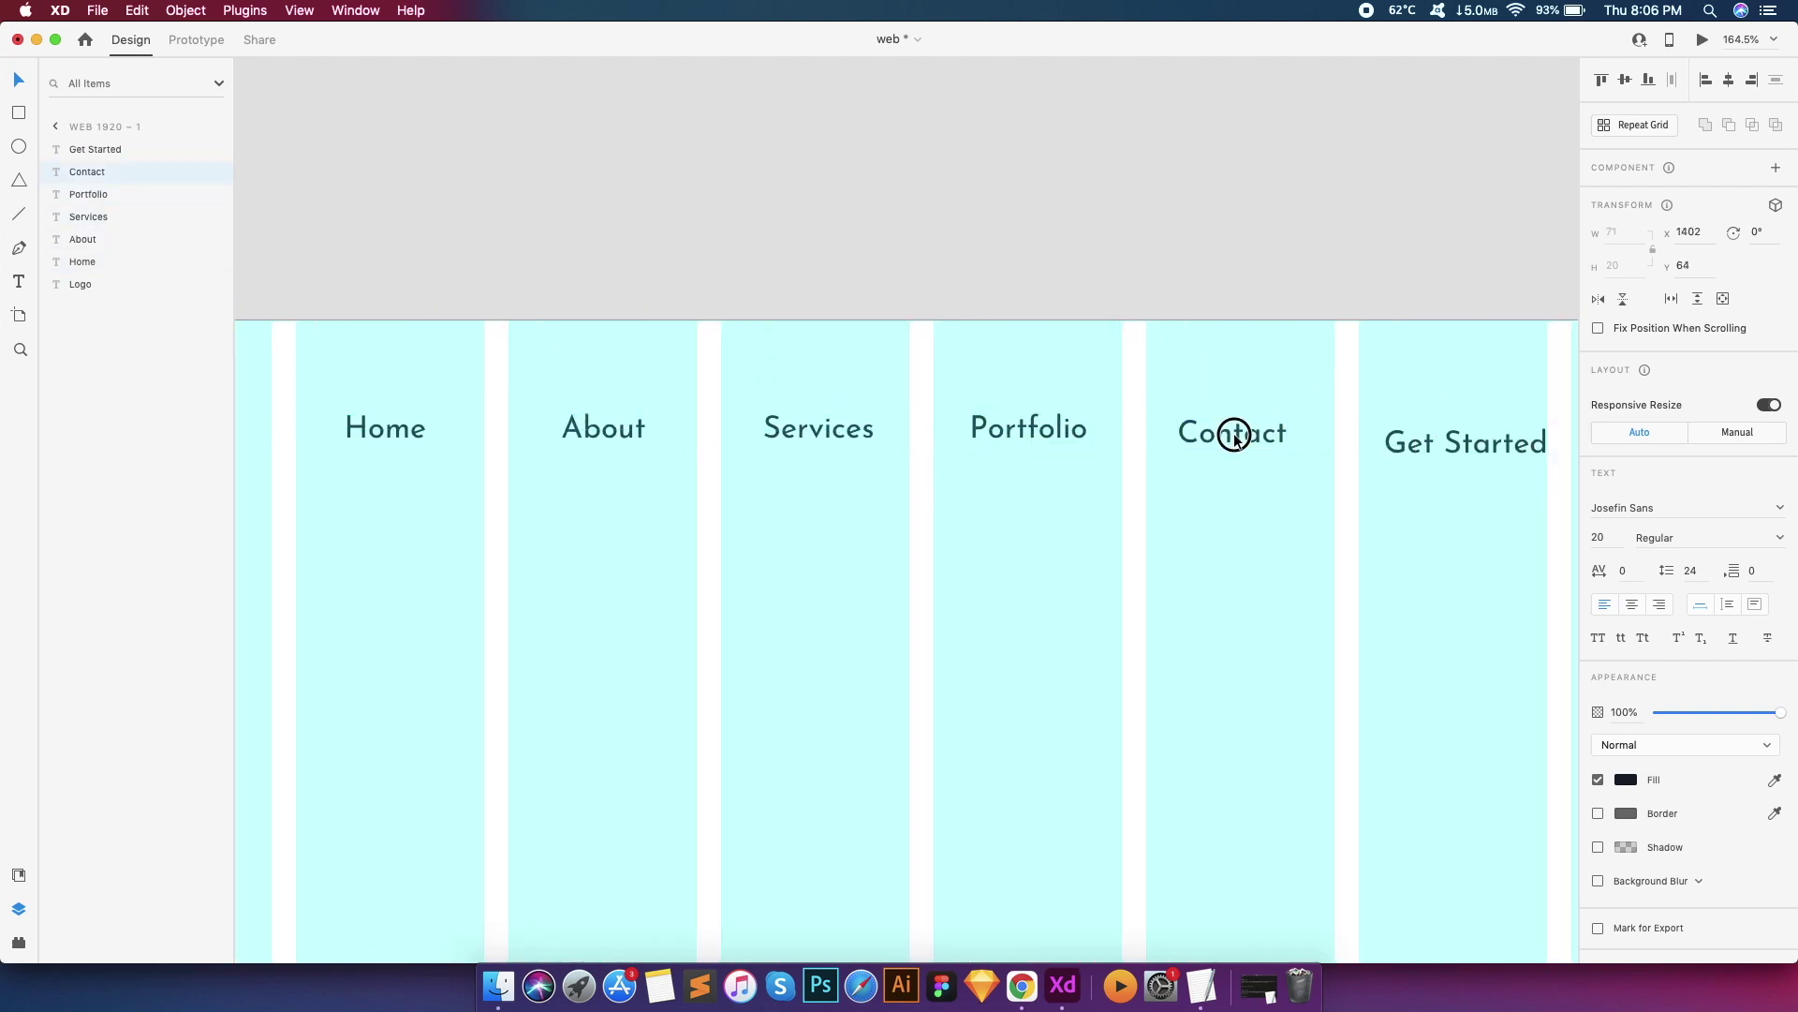
{"action": "left_click_drag", "start_coordinate": [1474, 450], "coordinate": [1474, 443]}
{"action": "scroll", "coordinate": [1474, 438], "scroll_direction": "down", "scroll_amount": 5}
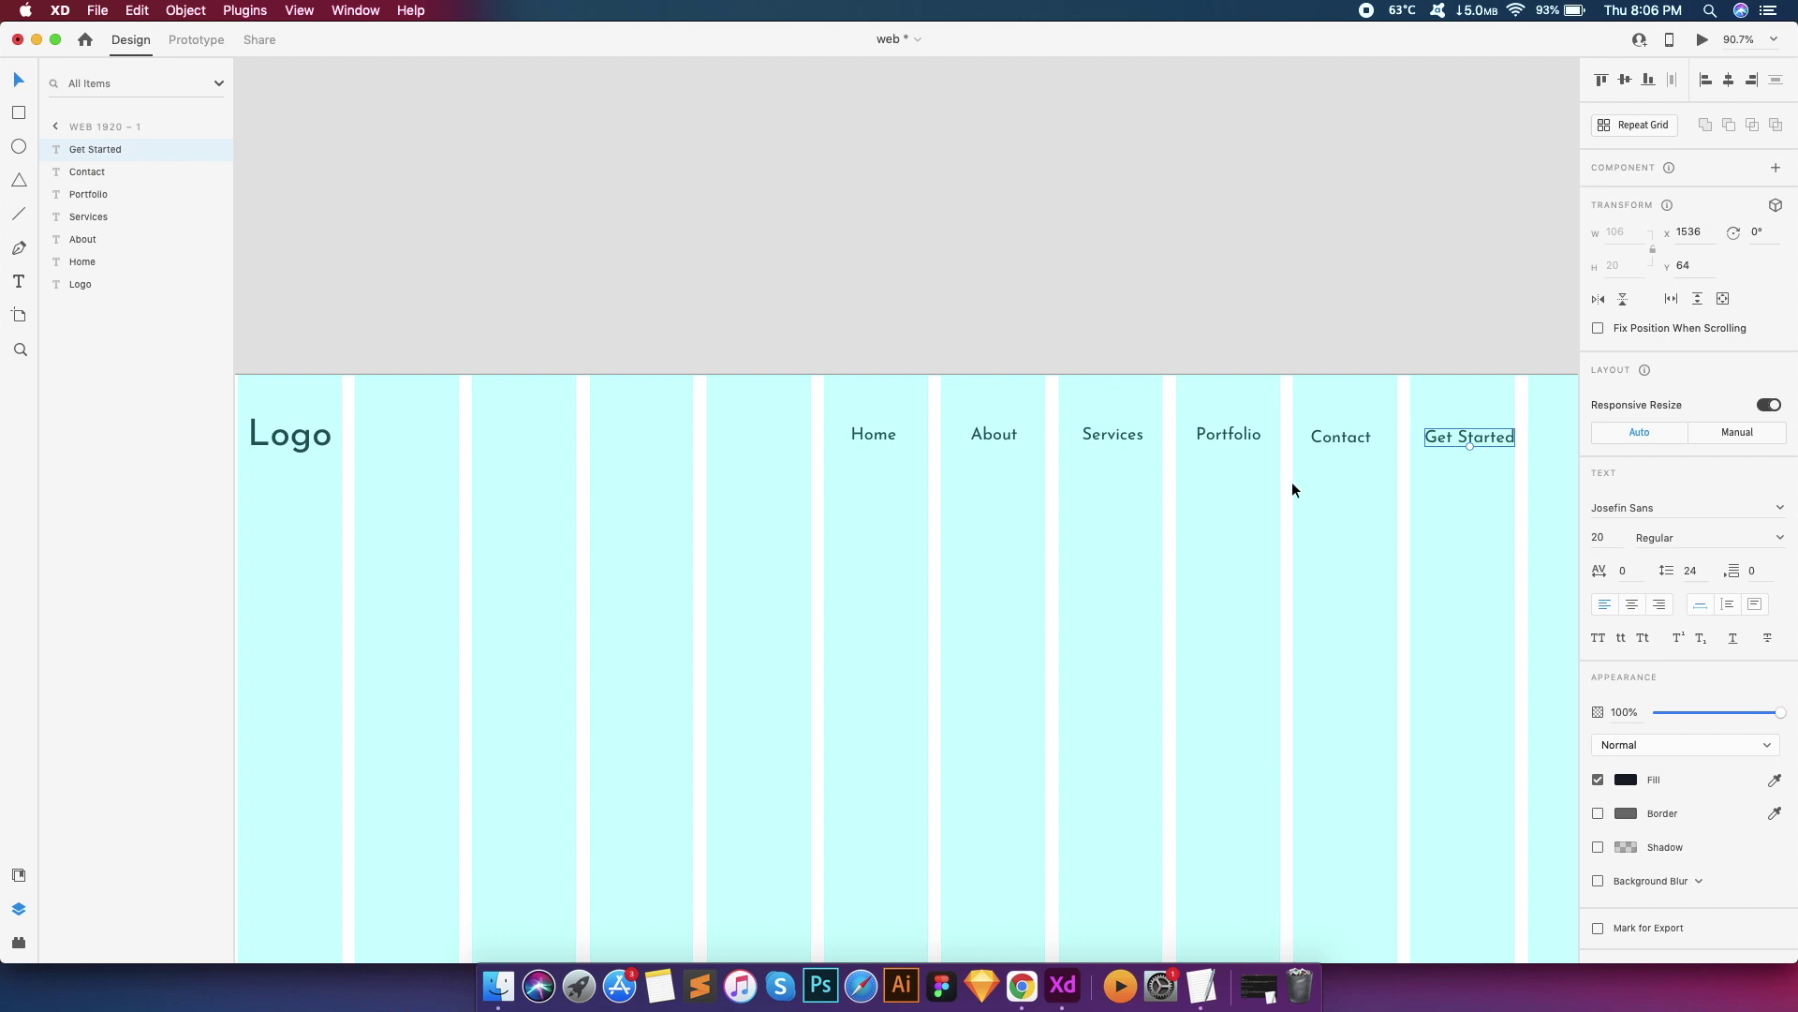
Hide the layout grid of the Web 1920 artboard
{"action": "scroll", "coordinate": [1291, 481], "scroll_direction": "down", "scroll_amount": 5}
{"action": "scroll", "coordinate": [1026, 407], "scroll_direction": "right", "scroll_amount": 2}
{"action": "left_click", "coordinate": [525, 352]}
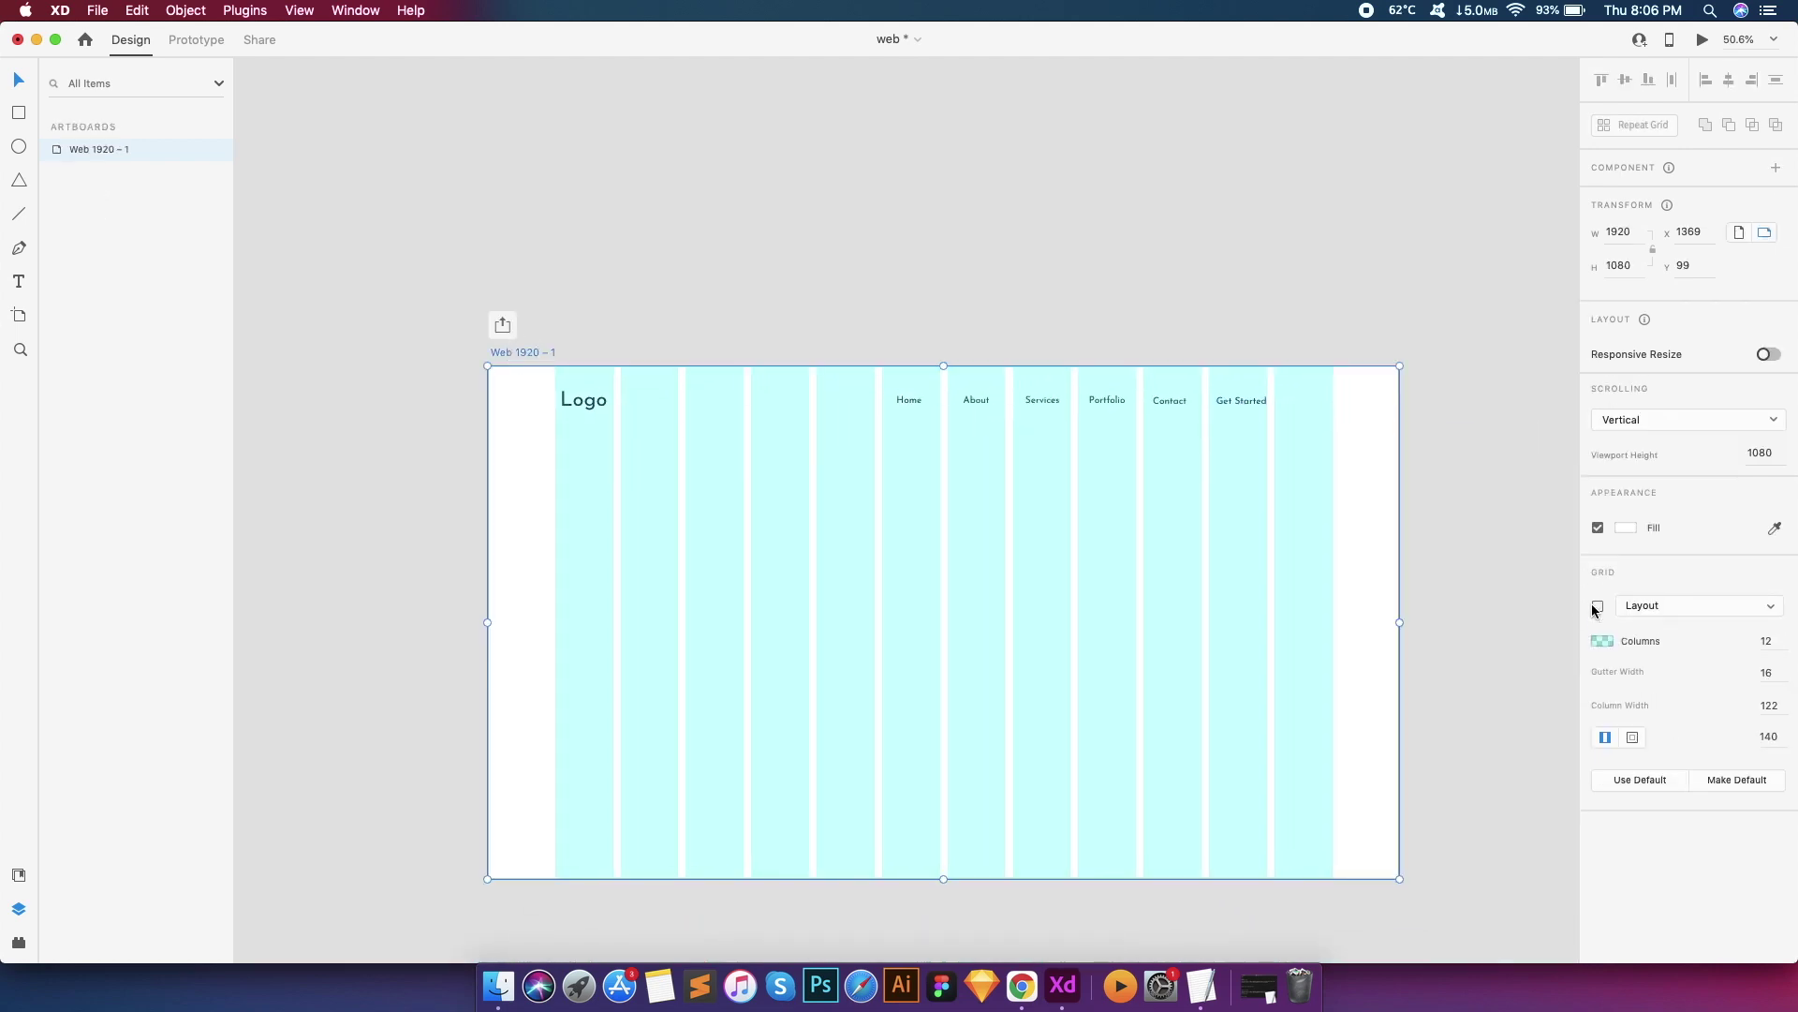
{"action": "left_click", "coordinate": [1597, 606]}
Move the six menu labels slightly down together, and lower the Logo text to Y 59 in line with them
{"action": "left_click_drag", "start_coordinate": [876, 390], "coordinate": [1321, 459]}
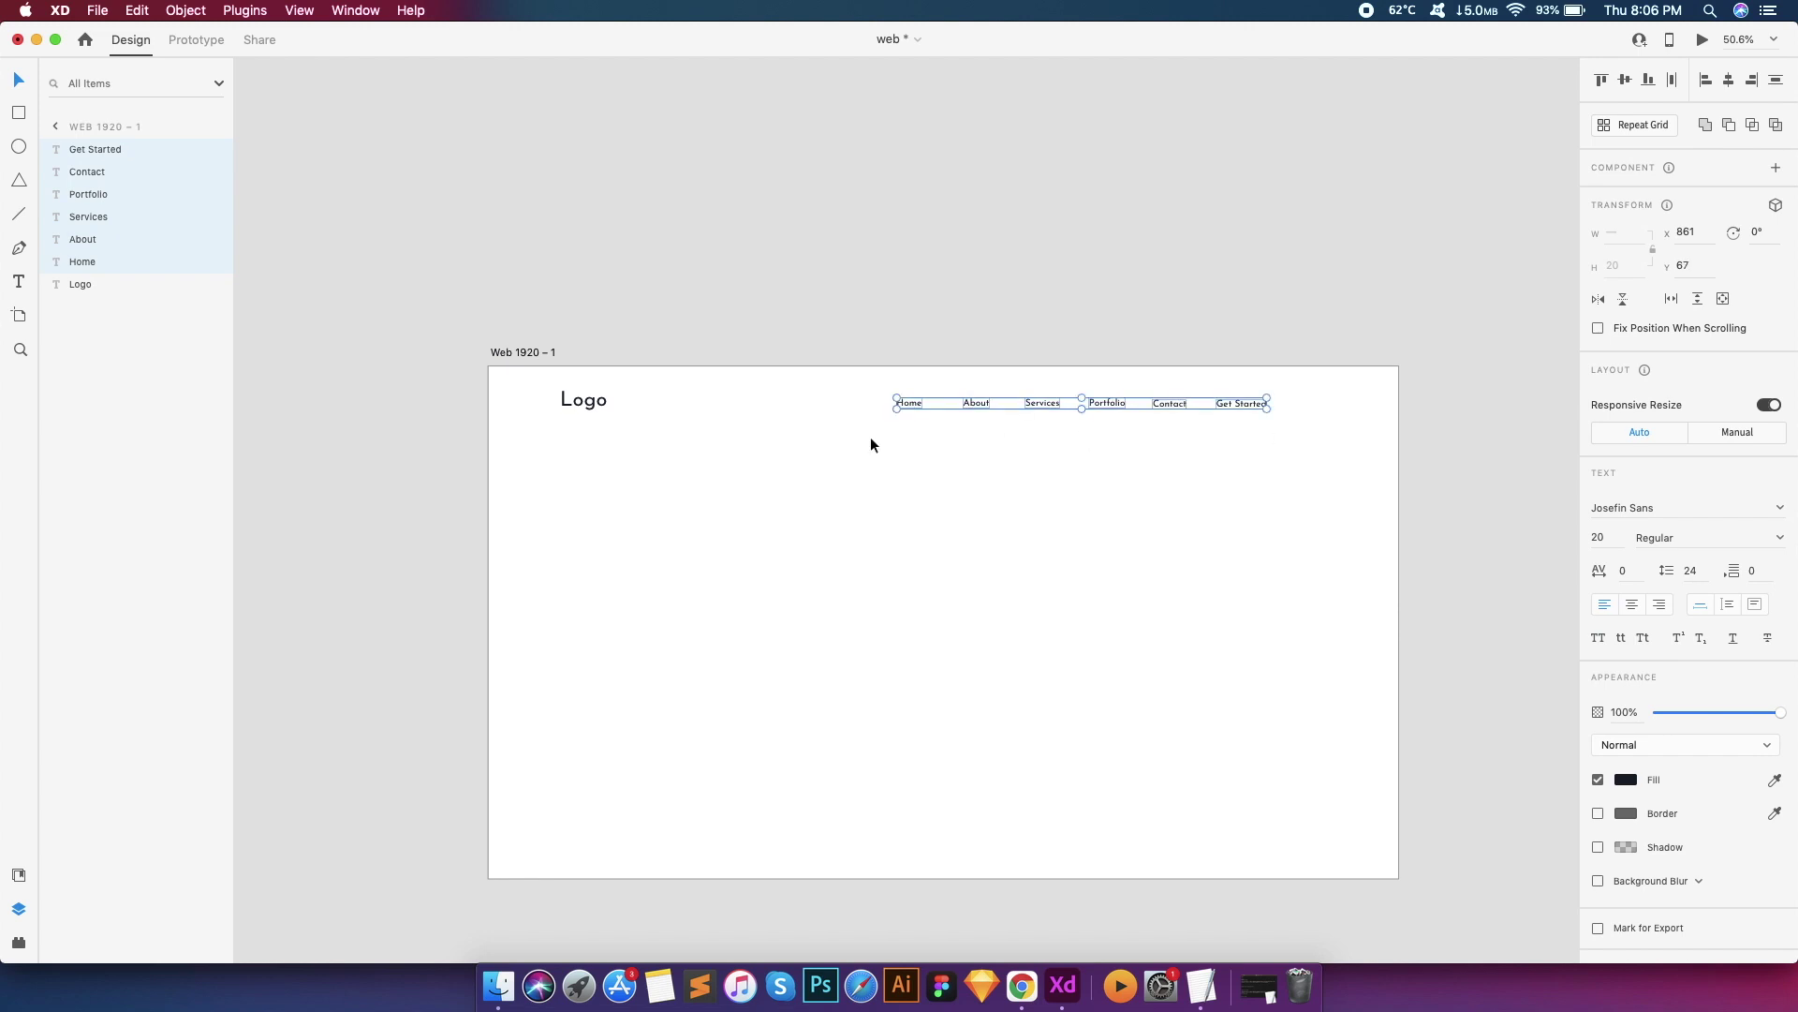
{"action": "left_click_drag", "start_coordinate": [581, 400], "coordinate": [580, 405]}
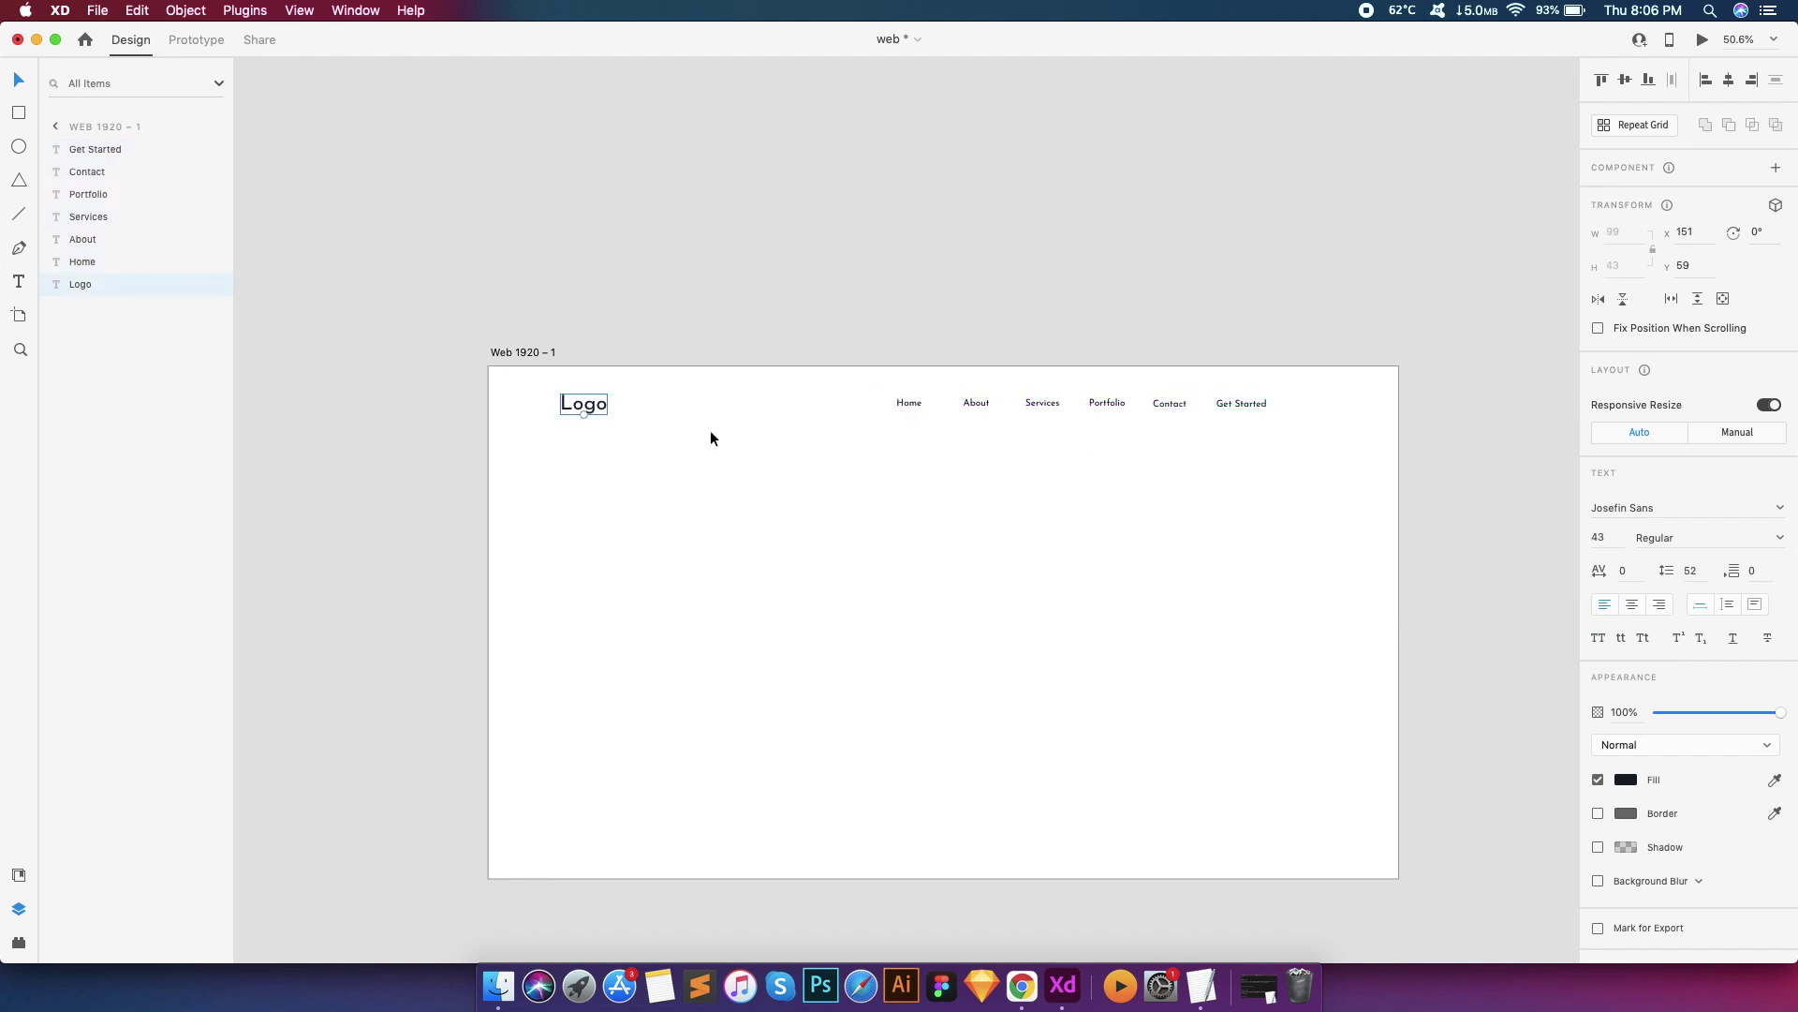
Replace the Logo text in the header with "Capler"
{"action": "scroll", "coordinate": [660, 452], "scroll_direction": "up", "scroll_amount": 5}
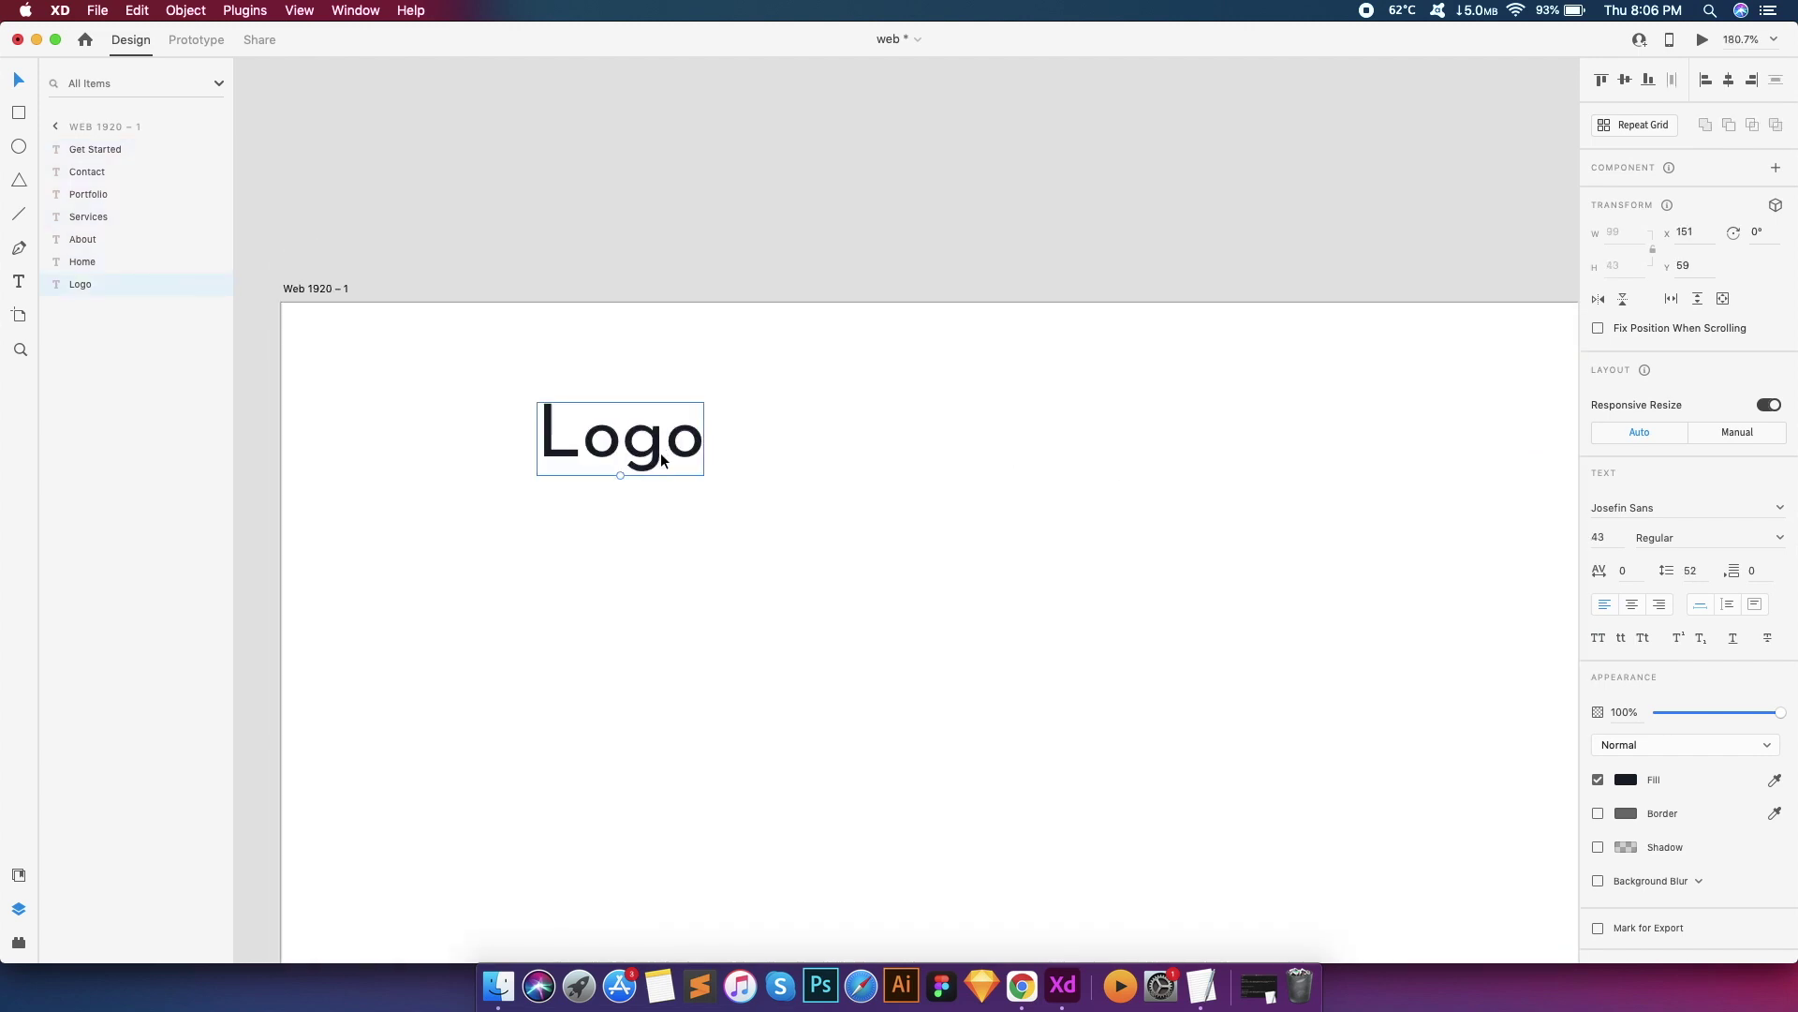
{"action": "double_click", "coordinate": [625, 438]}
{"action": "type", "text": "Cap"}
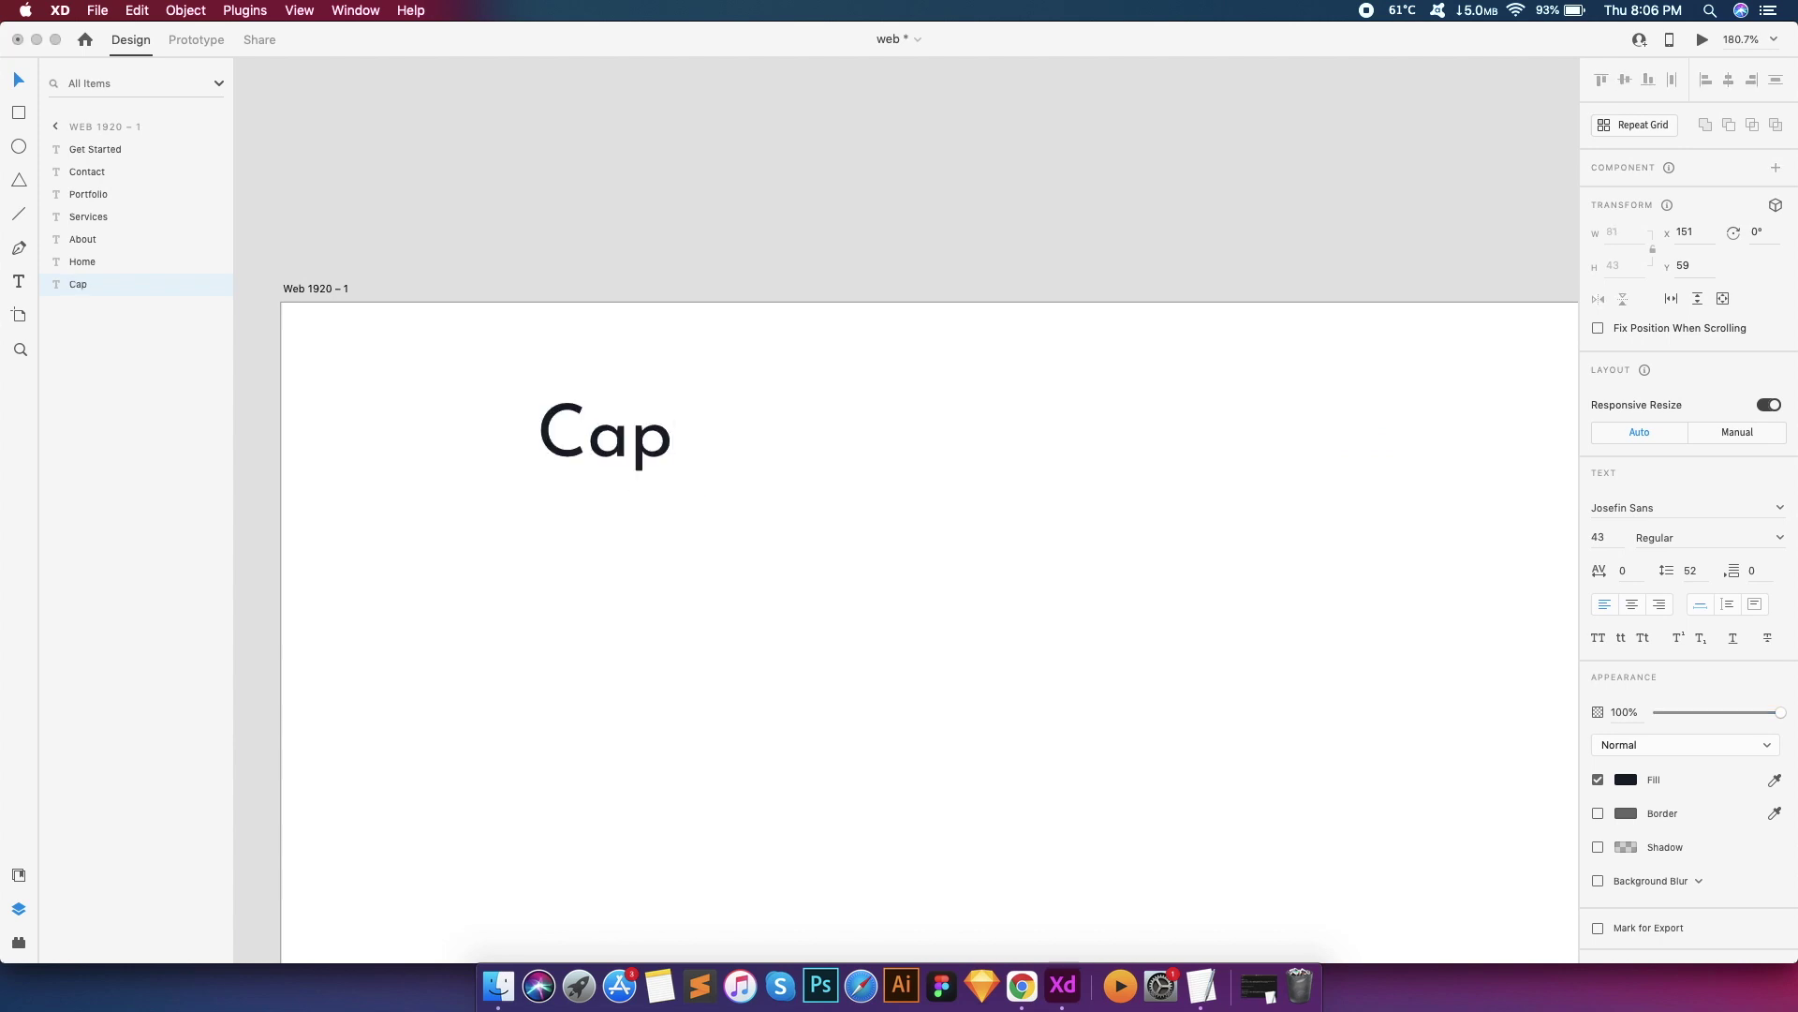
{"action": "type", "text": "ler"}
{"action": "key", "text": "Escape"}
Change the Capler logo's font to Montserrat and move the logo slightly up to Y 51
{"action": "left_click", "coordinate": [1654, 512]}
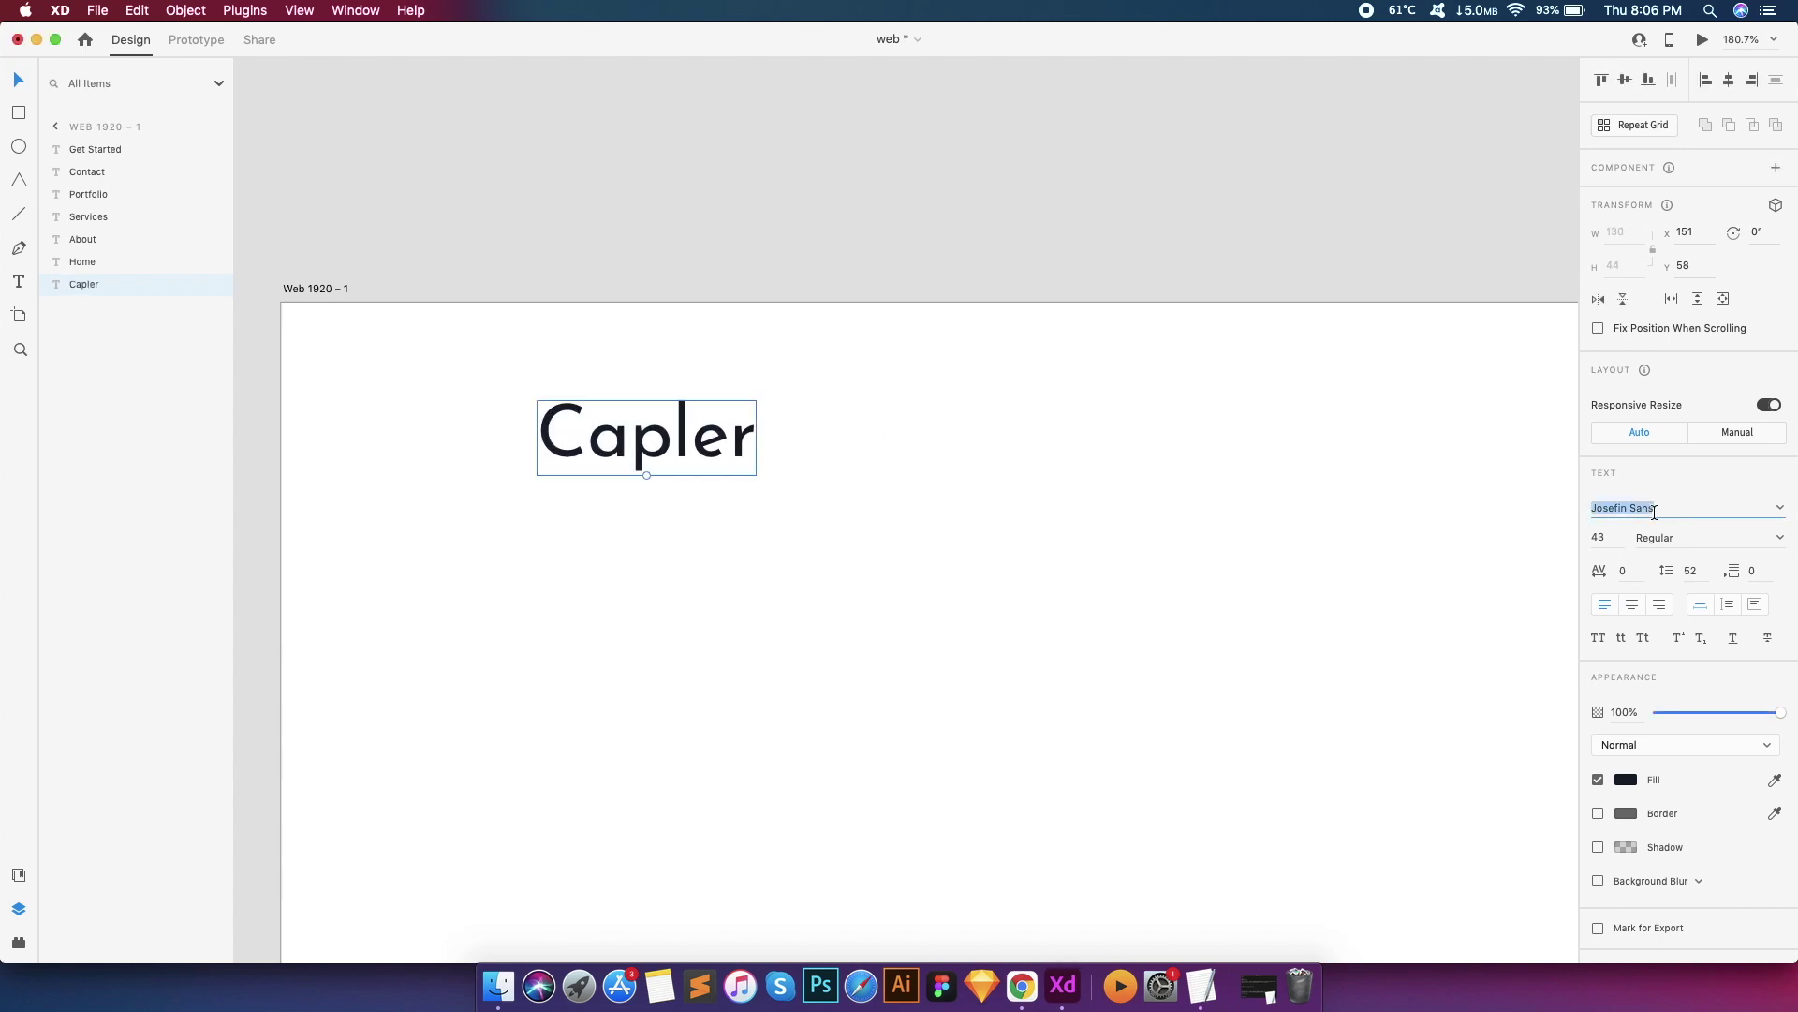
{"action": "type", "text": "m"}
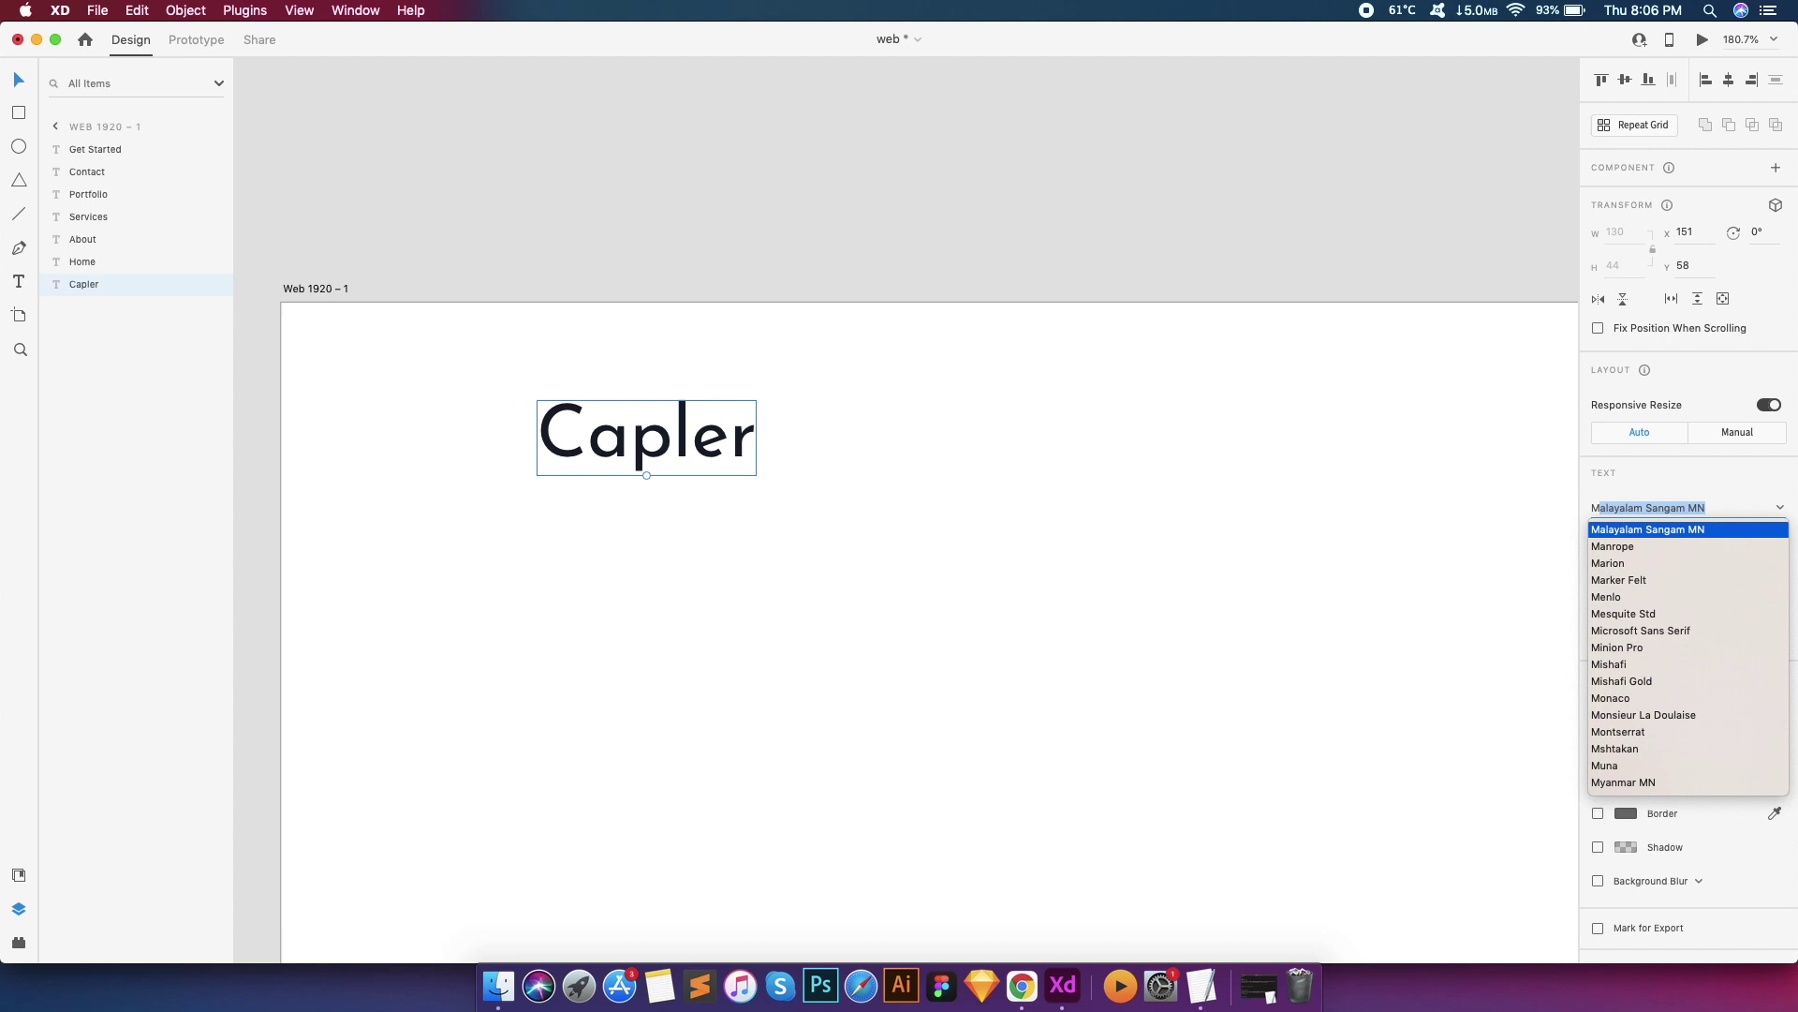
{"action": "type", "text": "on"}
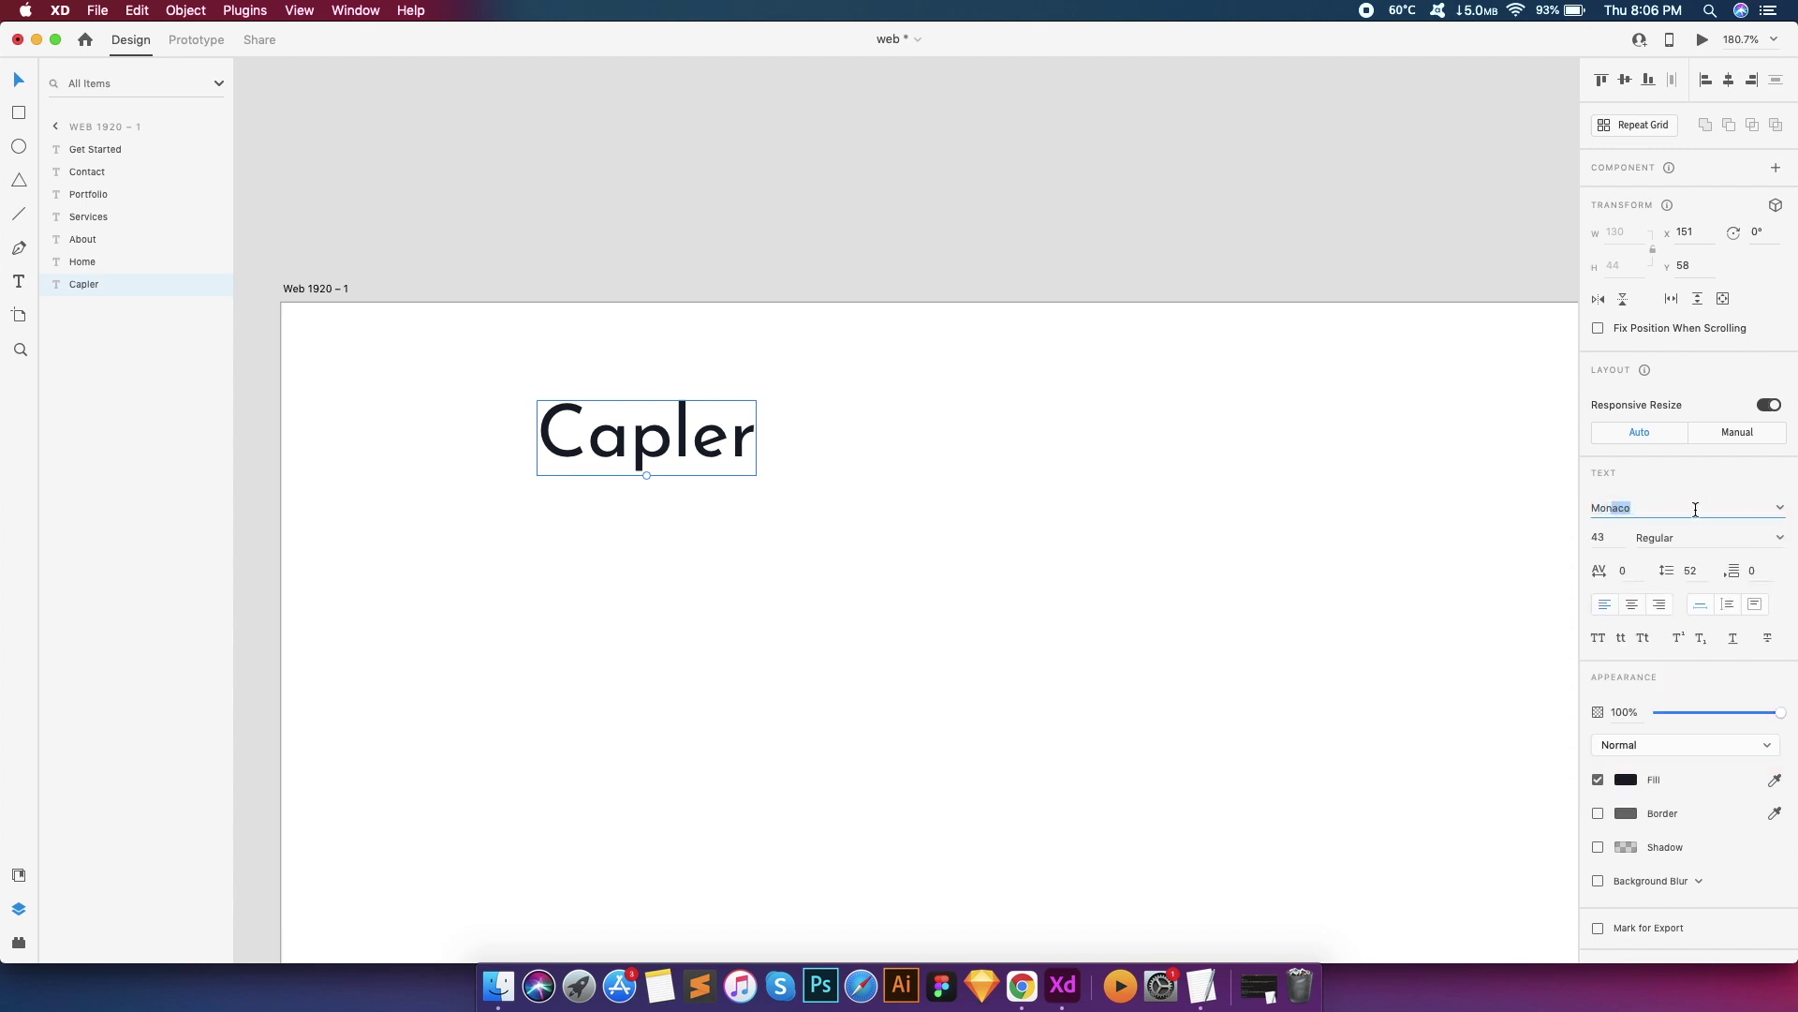
{"action": "left_click", "coordinate": [1771, 506]}
{"action": "scroll", "coordinate": [1686, 655], "scroll_direction": "down", "scroll_amount": 5}
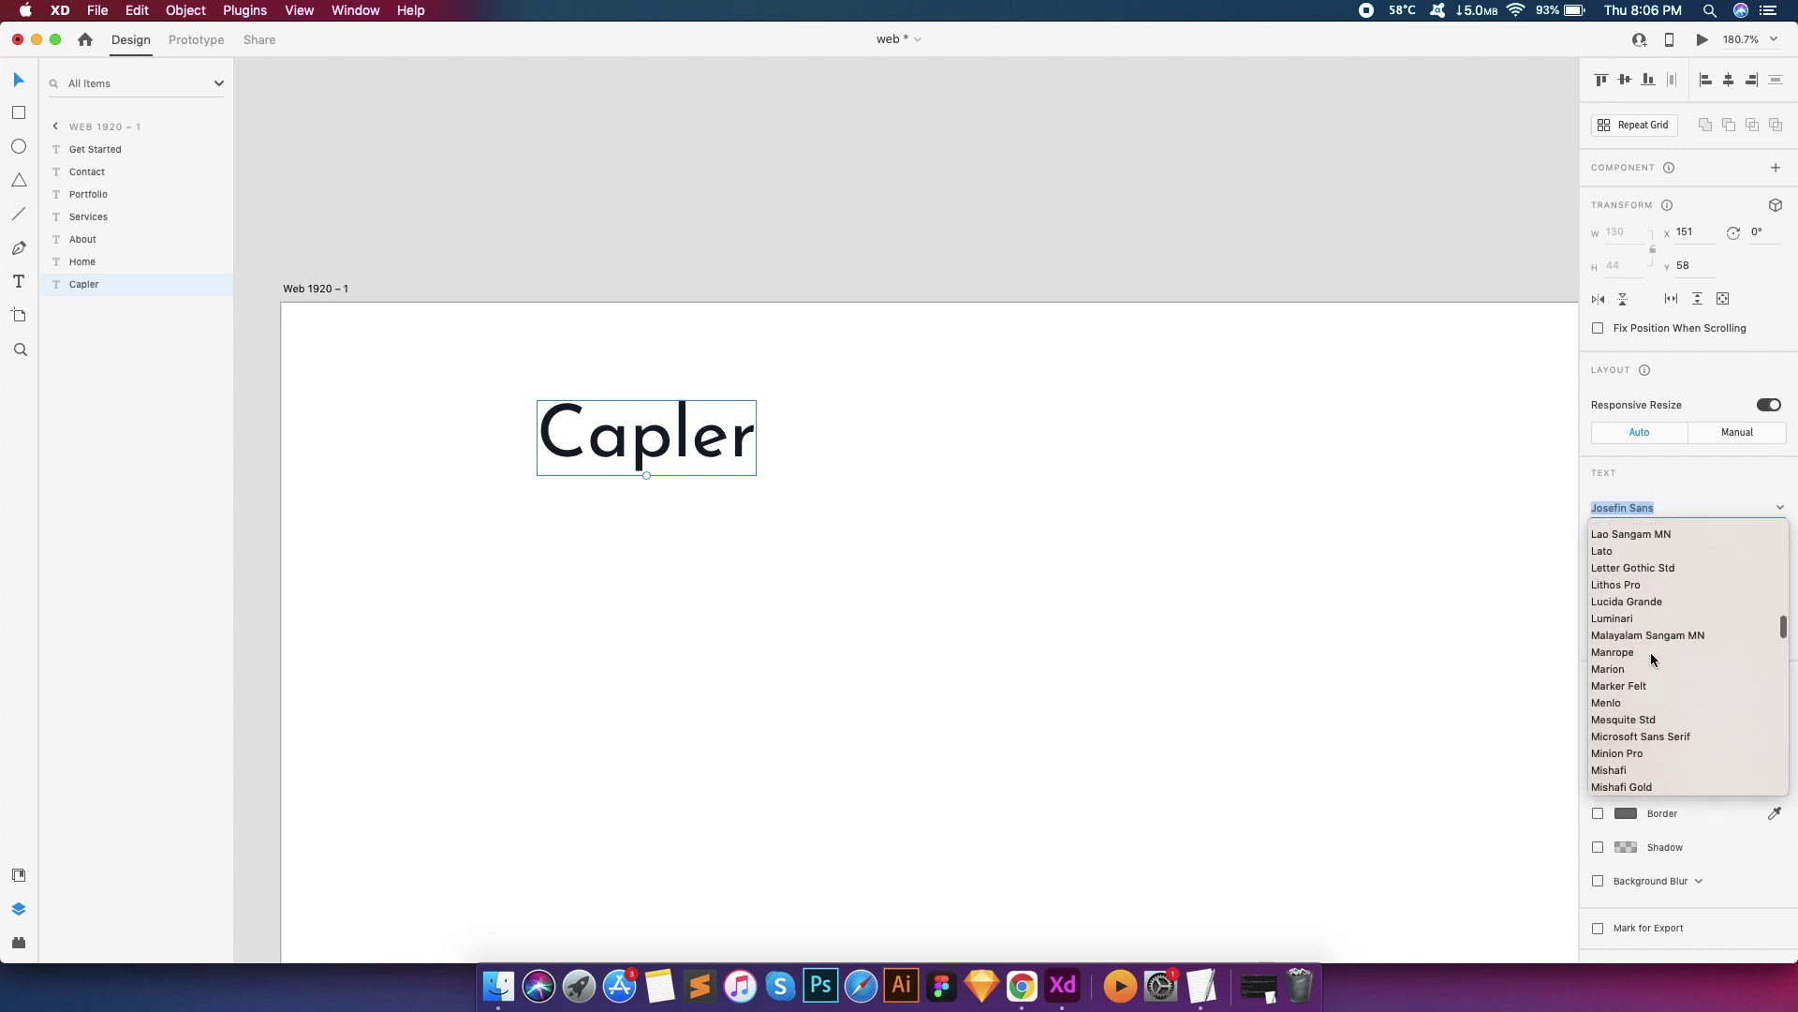
{"action": "scroll", "coordinate": [1639, 726], "scroll_direction": "down", "scroll_amount": 3}
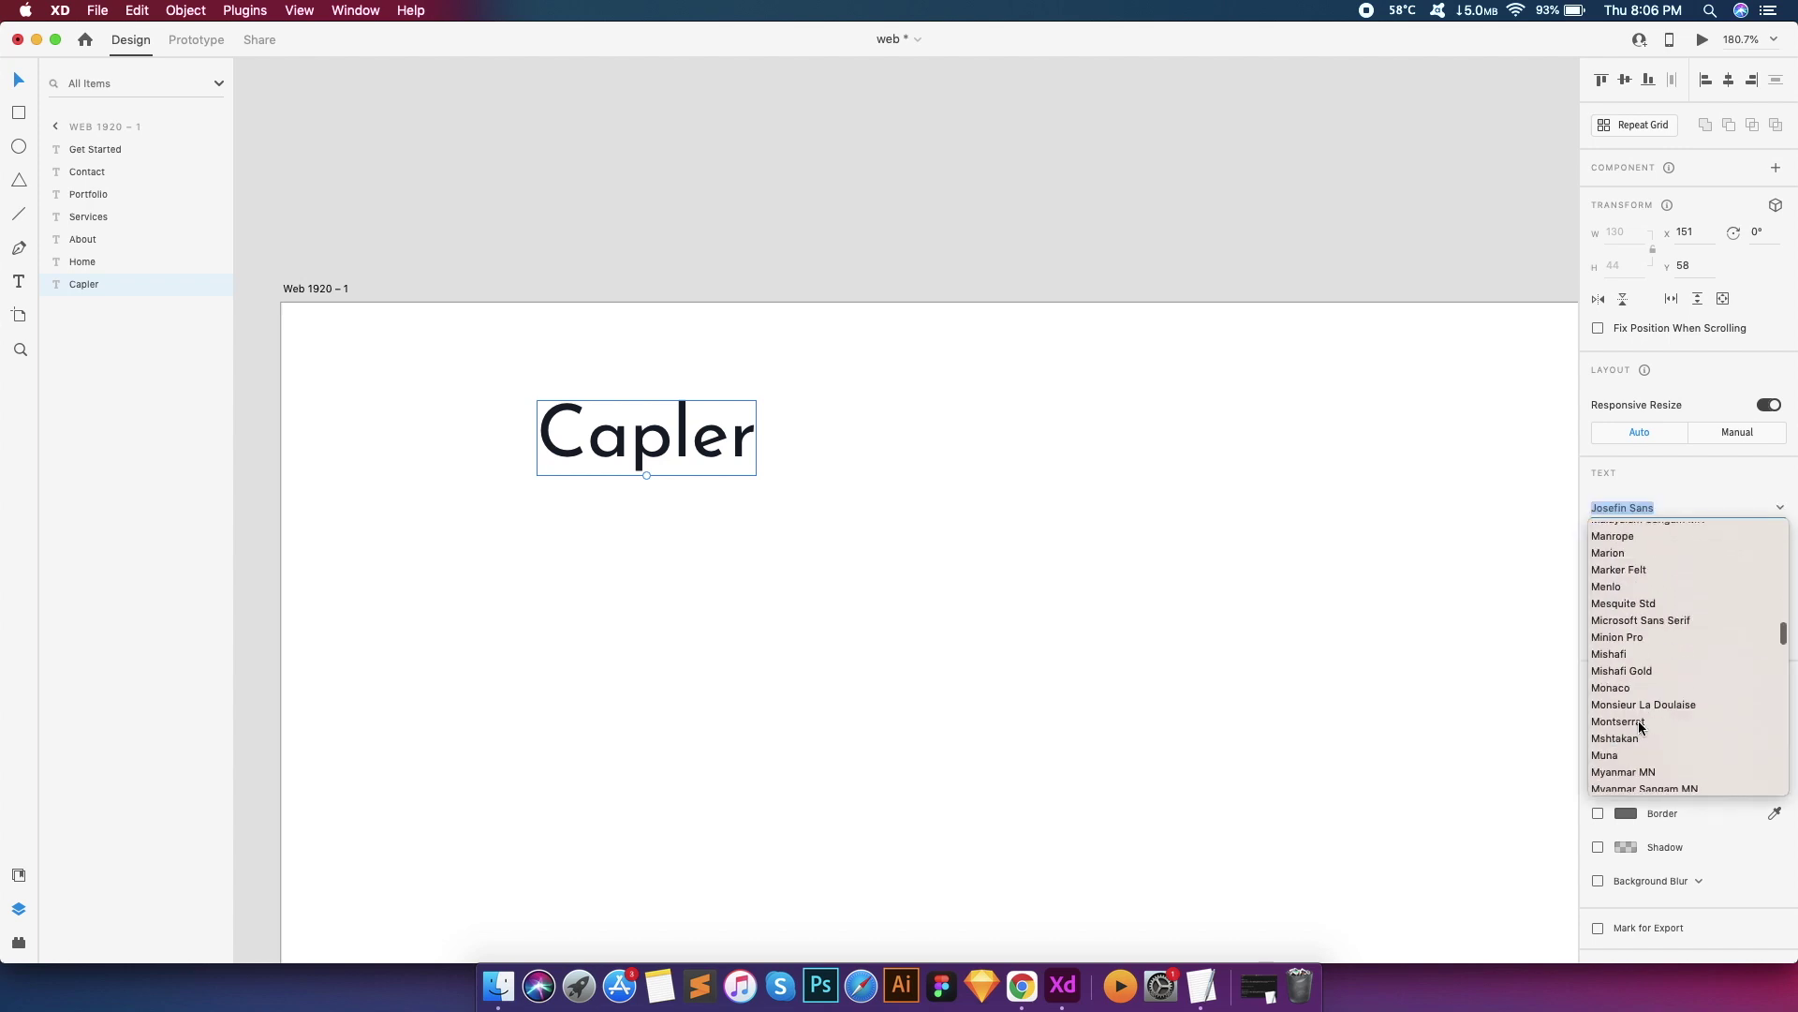
{"action": "left_click", "coordinate": [1639, 726]}
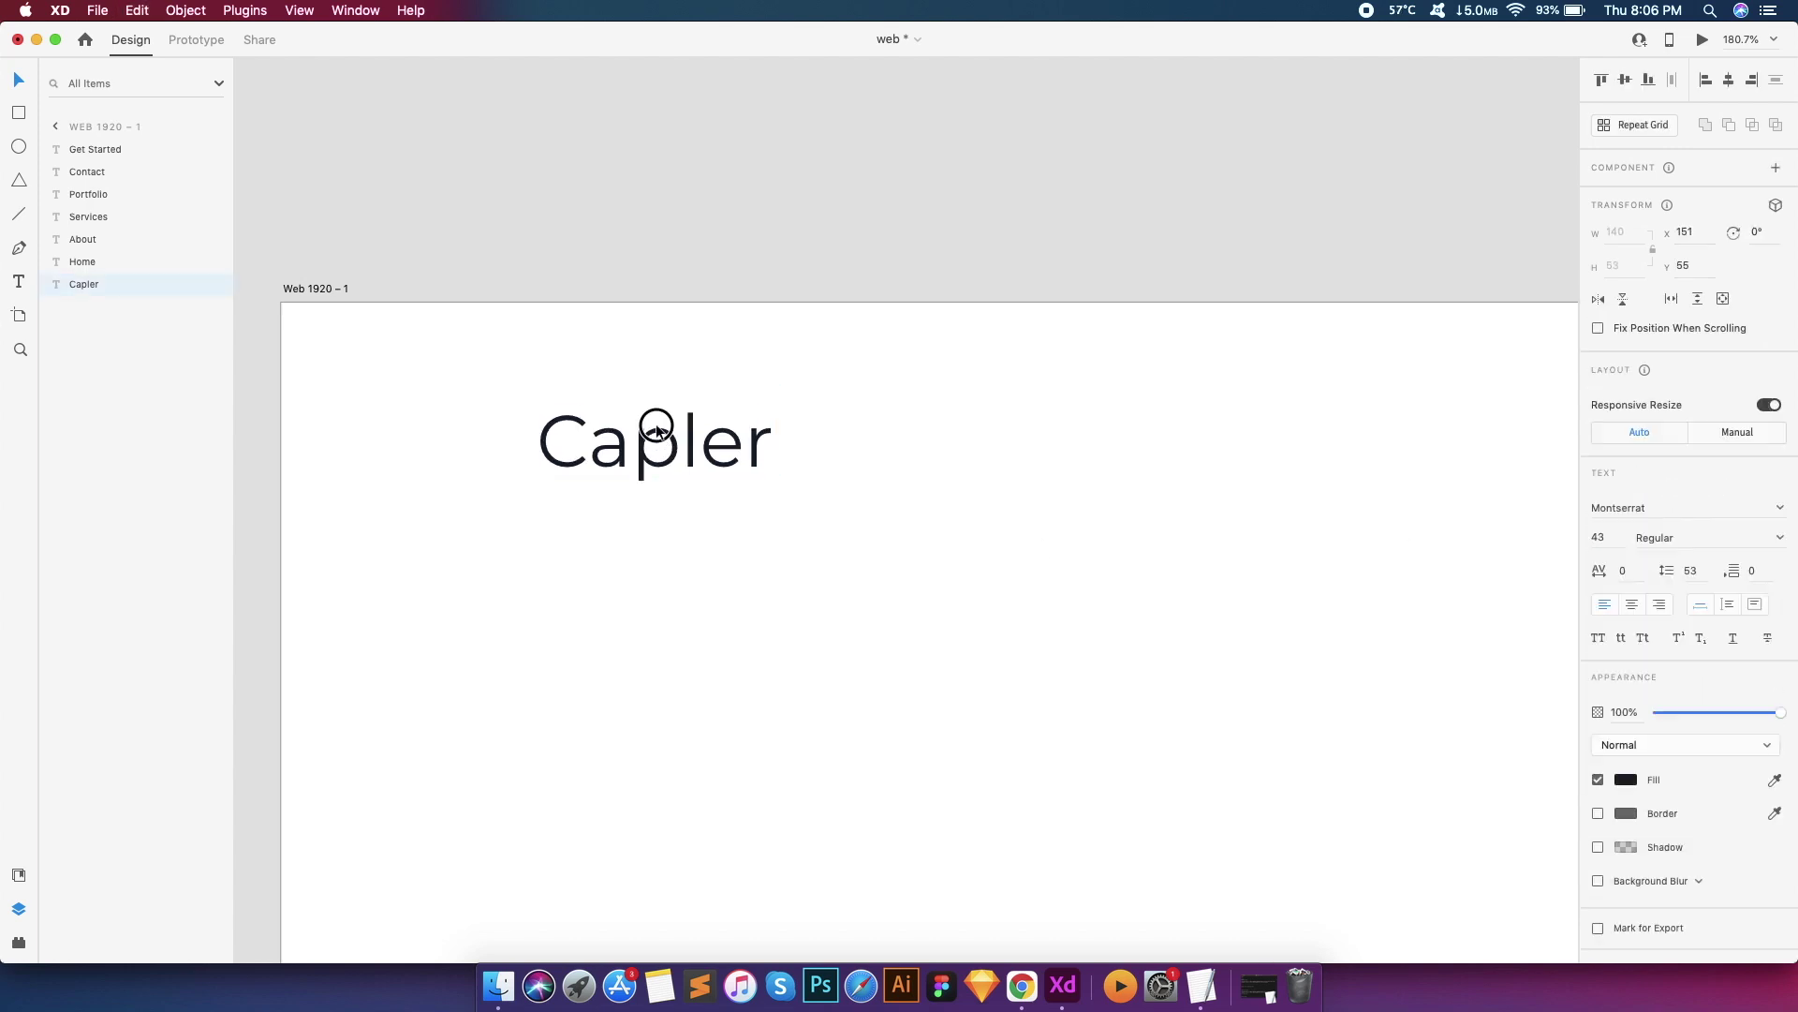
{"action": "scroll", "coordinate": [655, 416], "scroll_direction": "down", "scroll_amount": 3}
{"action": "left_click_drag", "start_coordinate": [654, 413], "coordinate": [656, 426]}
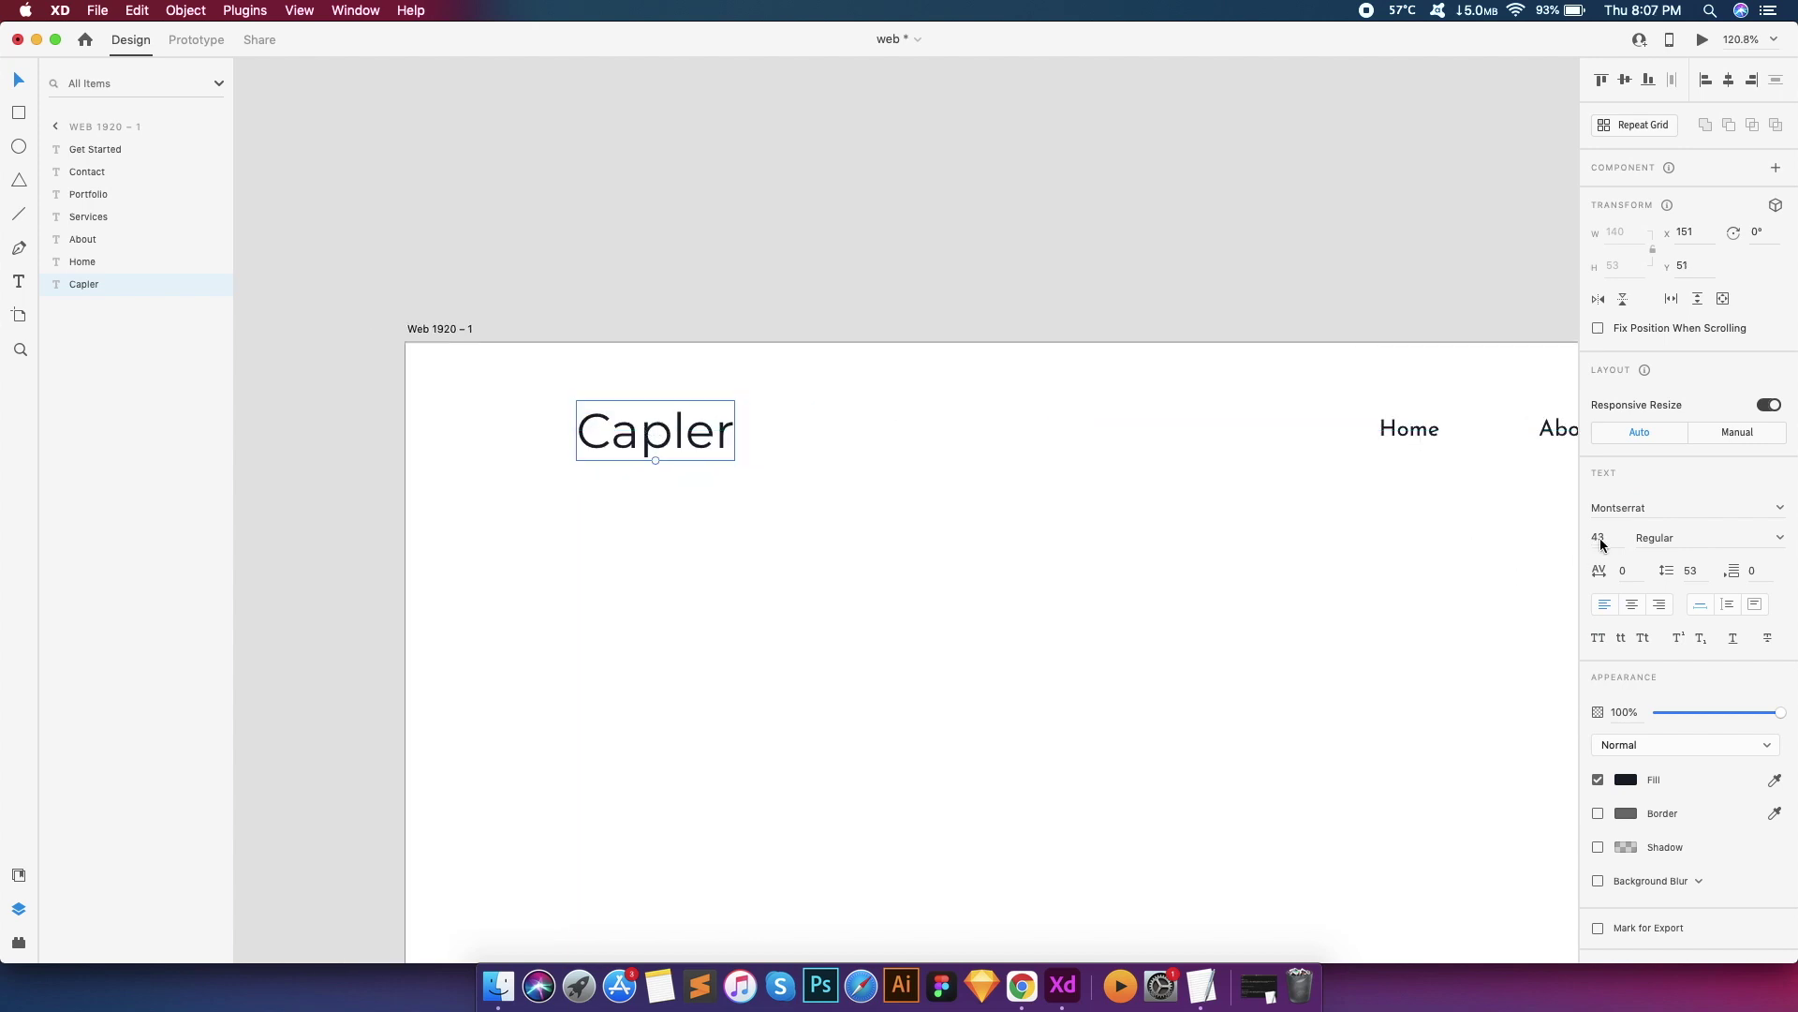
Set the Capler logo's font size to 38 and its weight to Bold
{"action": "key", "text": "Down"}
{"action": "key", "text": "Down"}
{"action": "key", "text": "Down"}
{"action": "key", "text": "Down"}
{"action": "key", "text": "Down"}
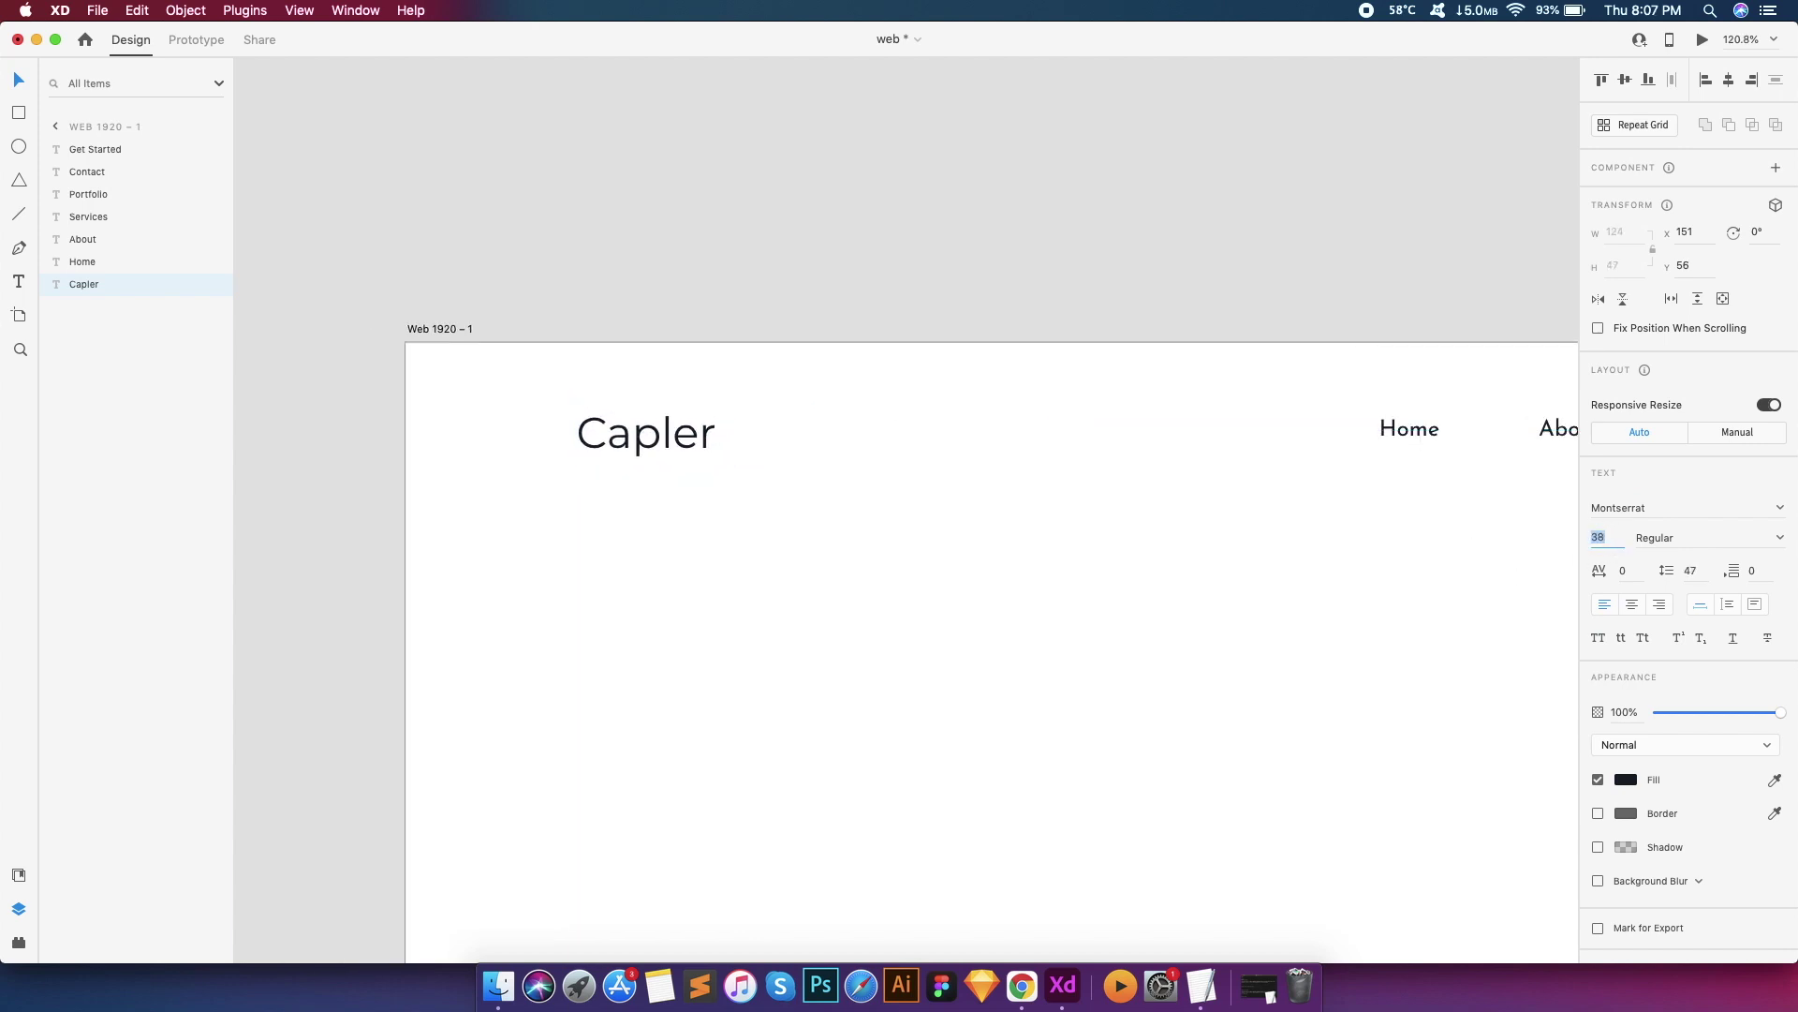
{"action": "left_click", "coordinate": [1781, 531]}
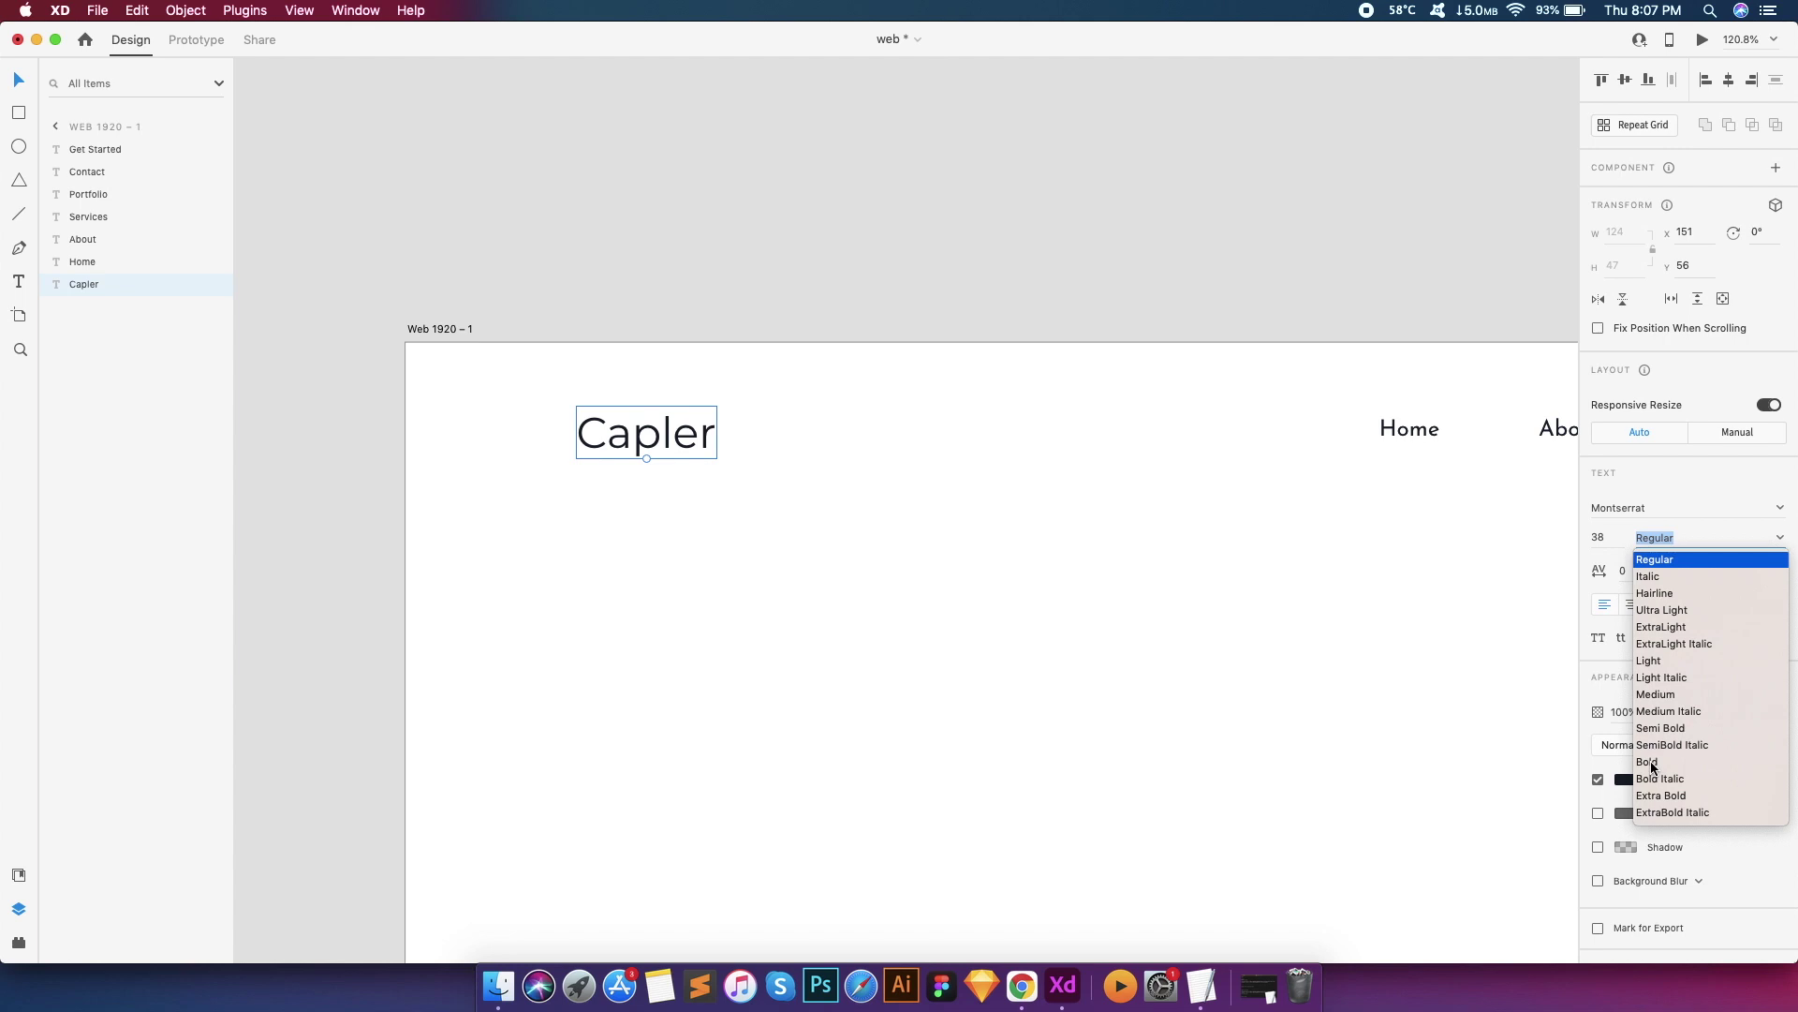
{"action": "left_click", "coordinate": [1653, 761]}
Change the font of all six menu labels, from Home to Get Started, to Montserrat
{"action": "scroll", "coordinate": [895, 464], "scroll_direction": "down", "scroll_amount": 5}
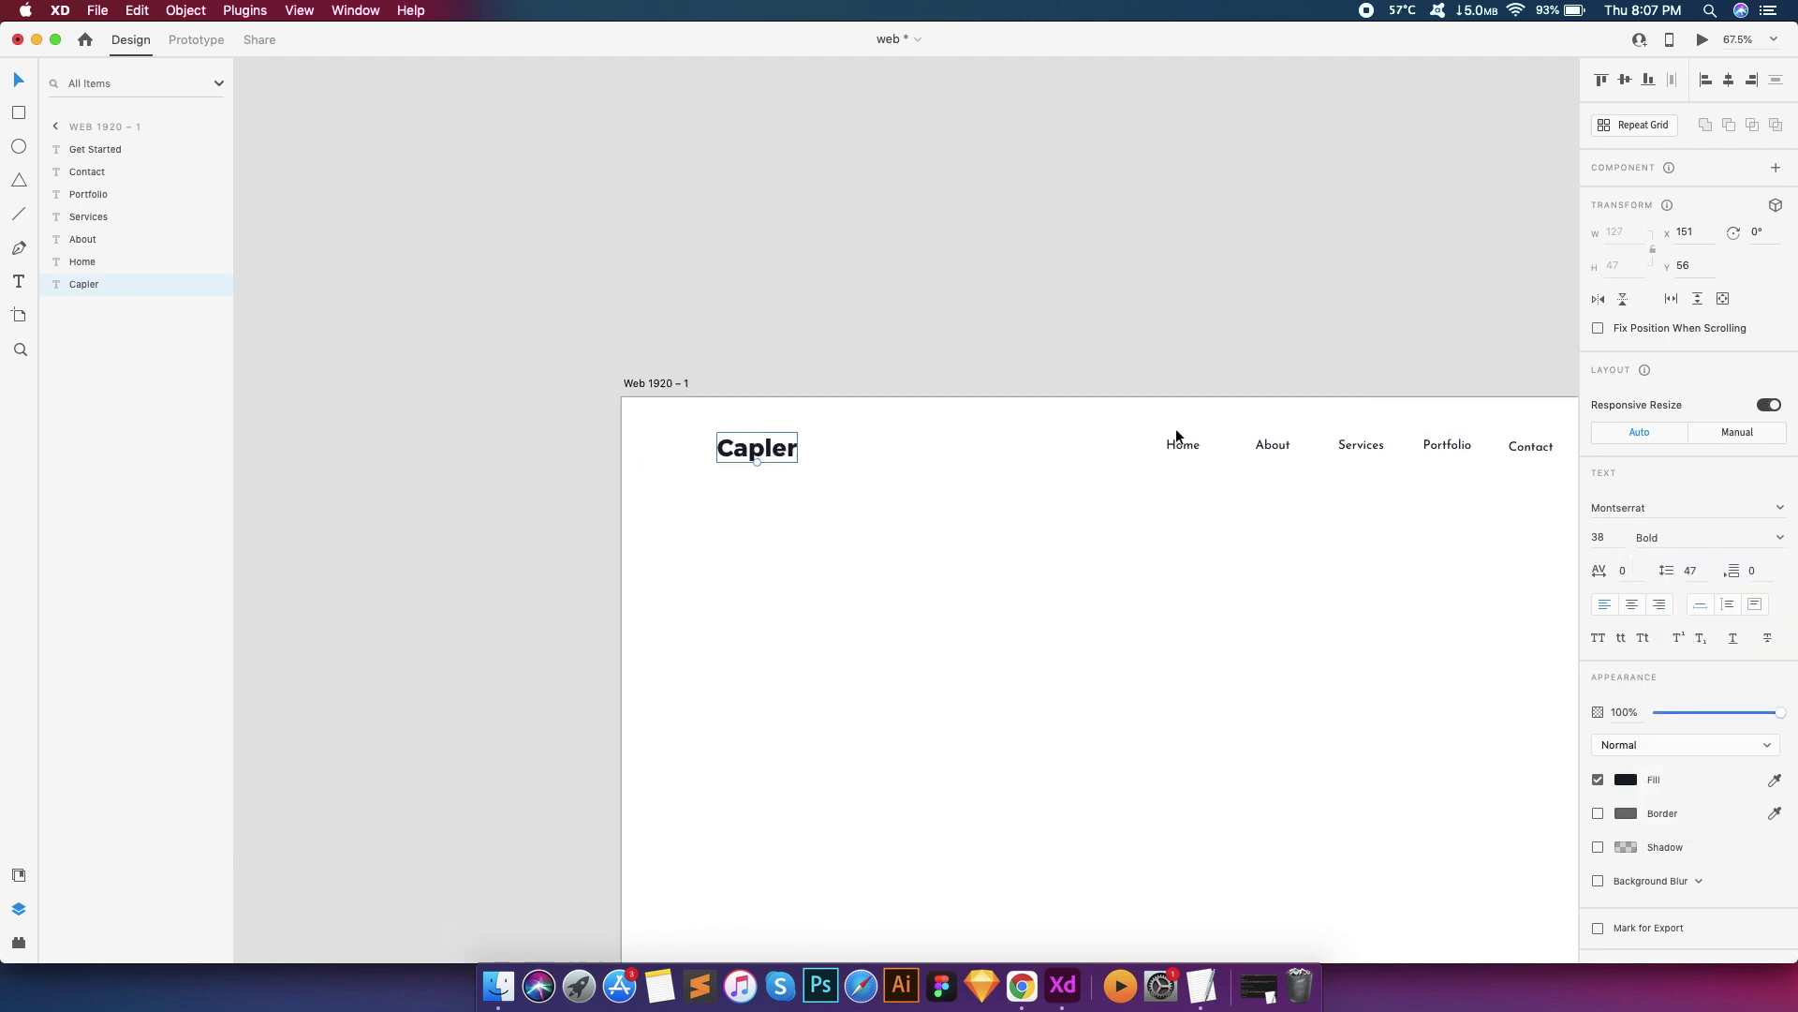
{"action": "scroll", "coordinate": [1176, 429], "scroll_direction": "right", "scroll_amount": 4}
{"action": "left_click_drag", "start_coordinate": [926, 412], "coordinate": [1478, 447]}
{"action": "left_click", "coordinate": [1648, 507]}
{"action": "type", "text": "M"}
{"action": "key", "text": "Return"}
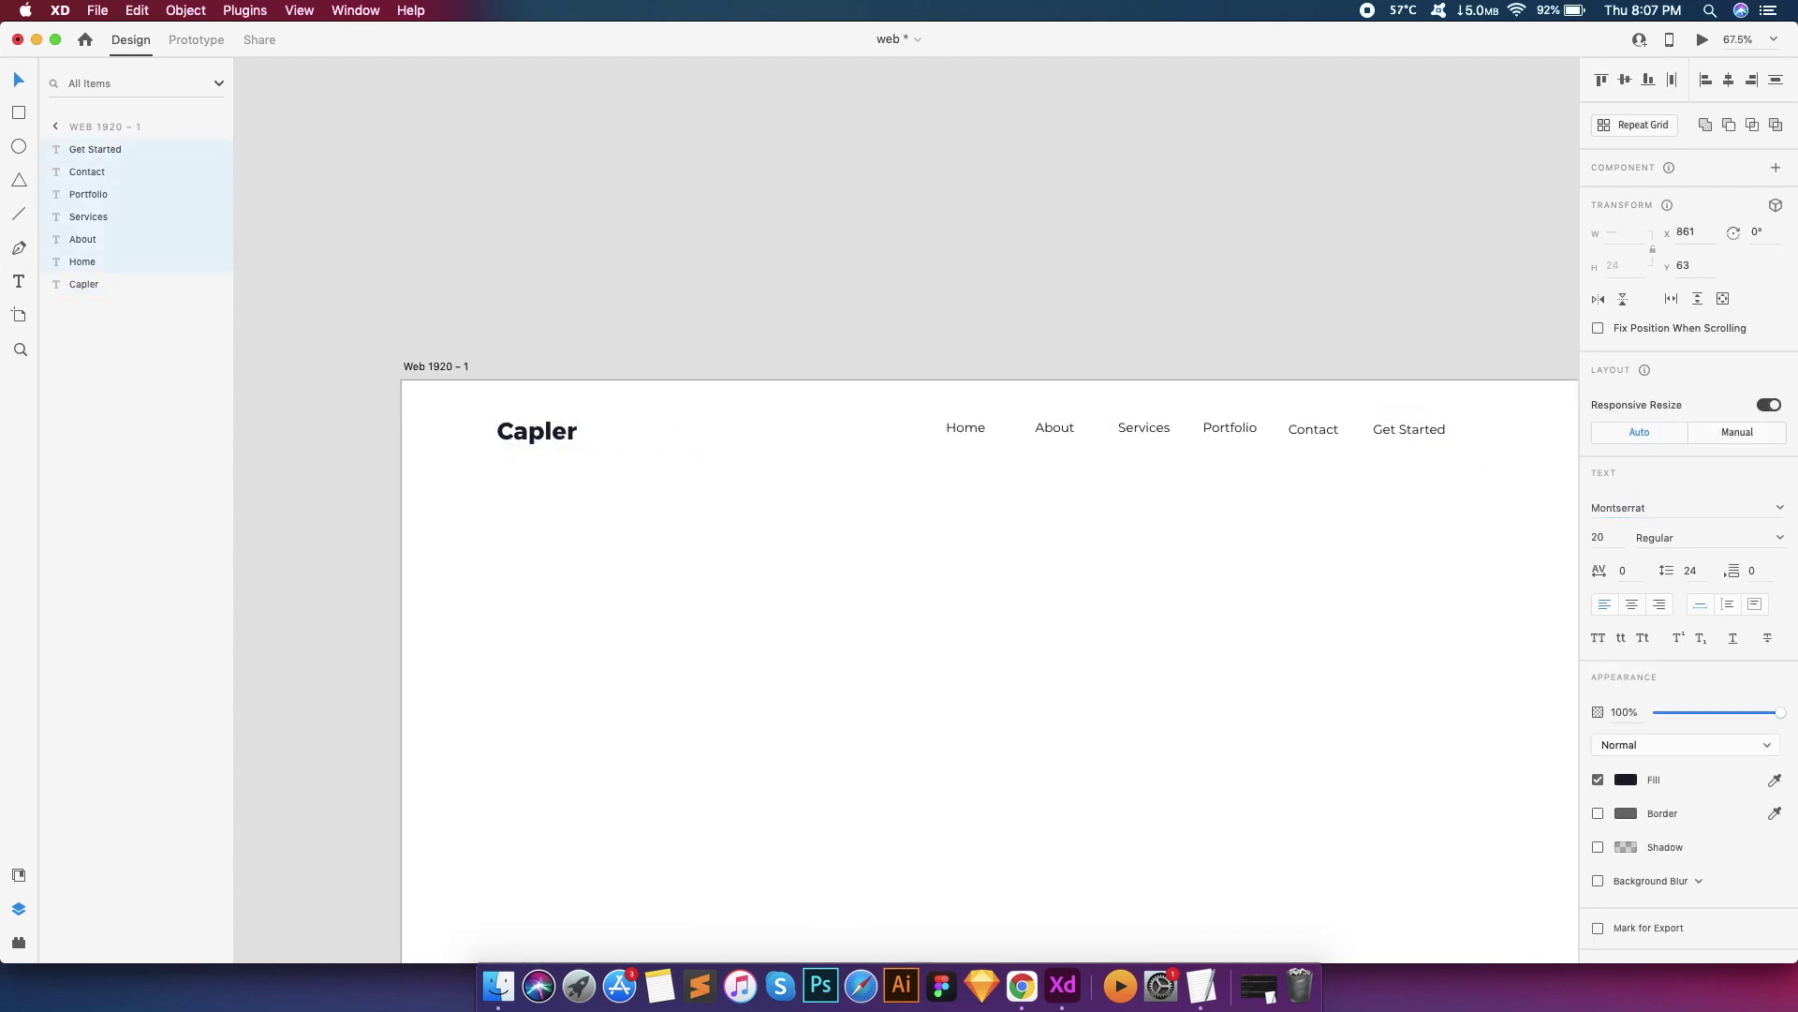
Set the six menu labels to Medium weight and shift them slightly down in line with the logo
{"action": "scroll", "coordinate": [1399, 455], "scroll_direction": "right", "scroll_amount": 3}
{"action": "scroll", "coordinate": [1399, 454], "scroll_direction": "down", "scroll_amount": 1}
{"action": "left_click", "coordinate": [1781, 539]}
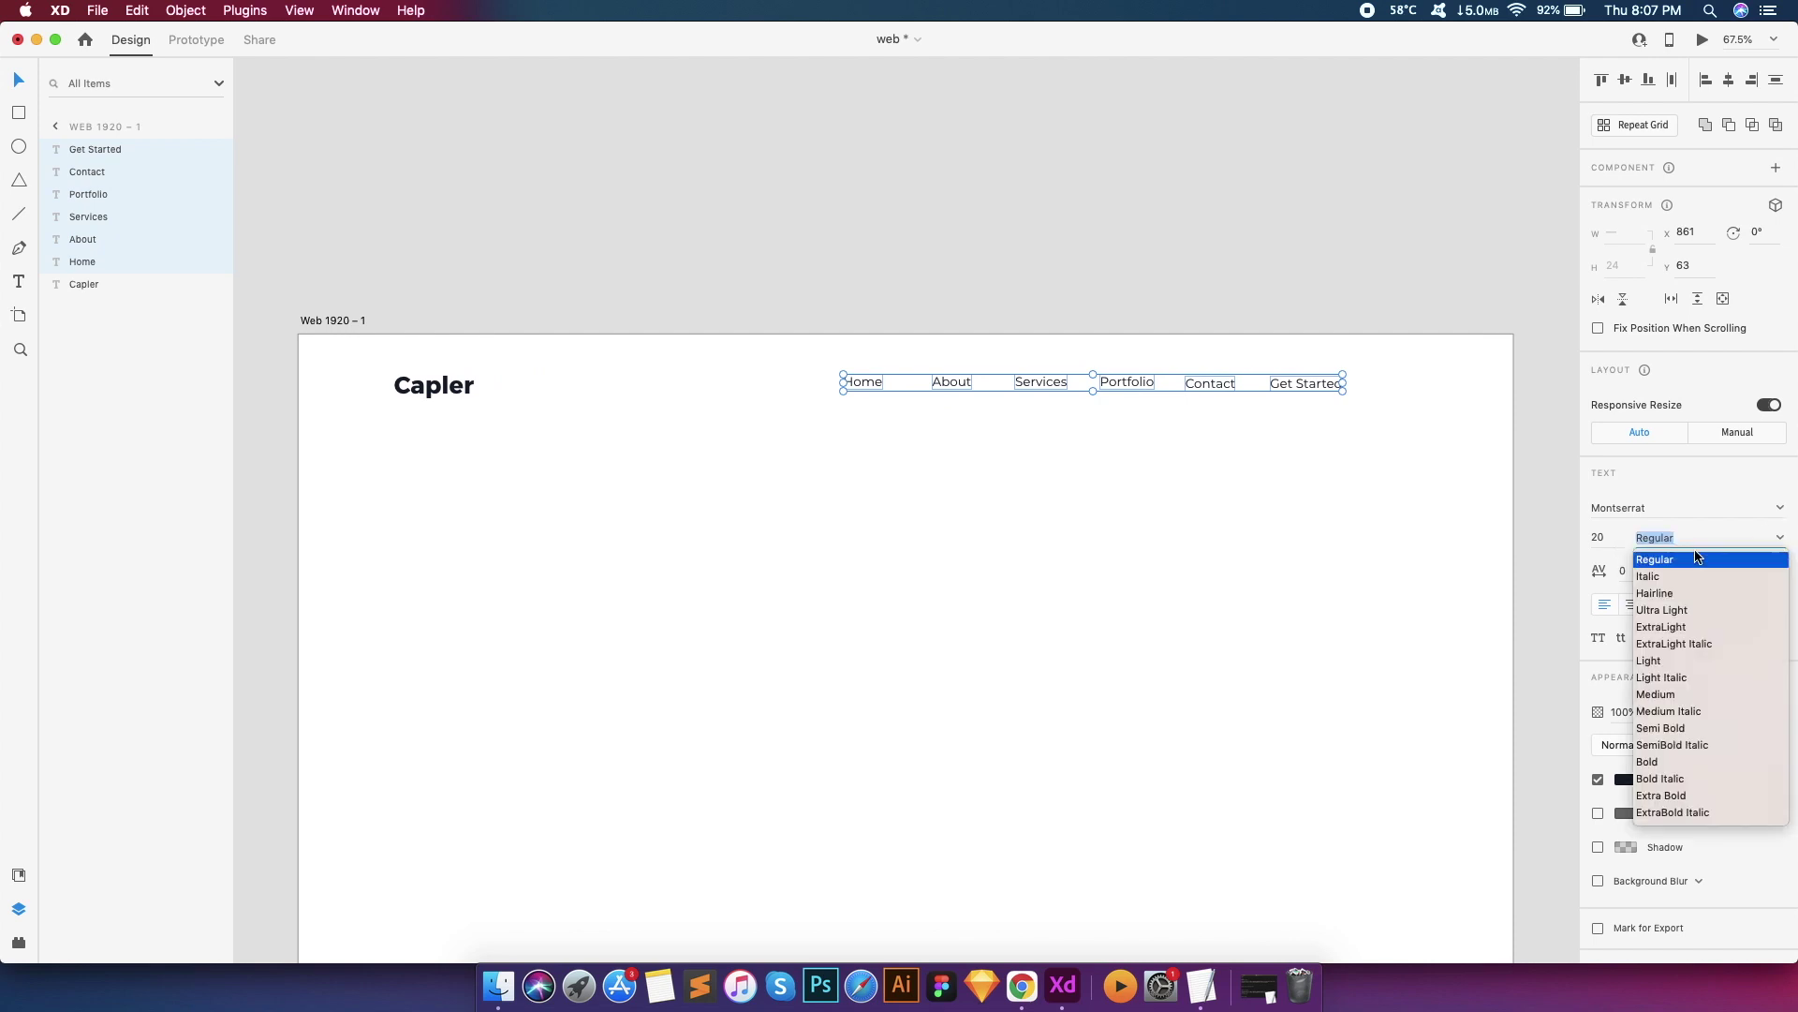
{"action": "left_click", "coordinate": [1665, 697]}
{"action": "left_click_drag", "start_coordinate": [834, 363], "coordinate": [1335, 412]}
Draw a rectangle about 154 by 49 around the Get Started label and place it behind the text
{"action": "left_click", "coordinate": [1323, 386]}
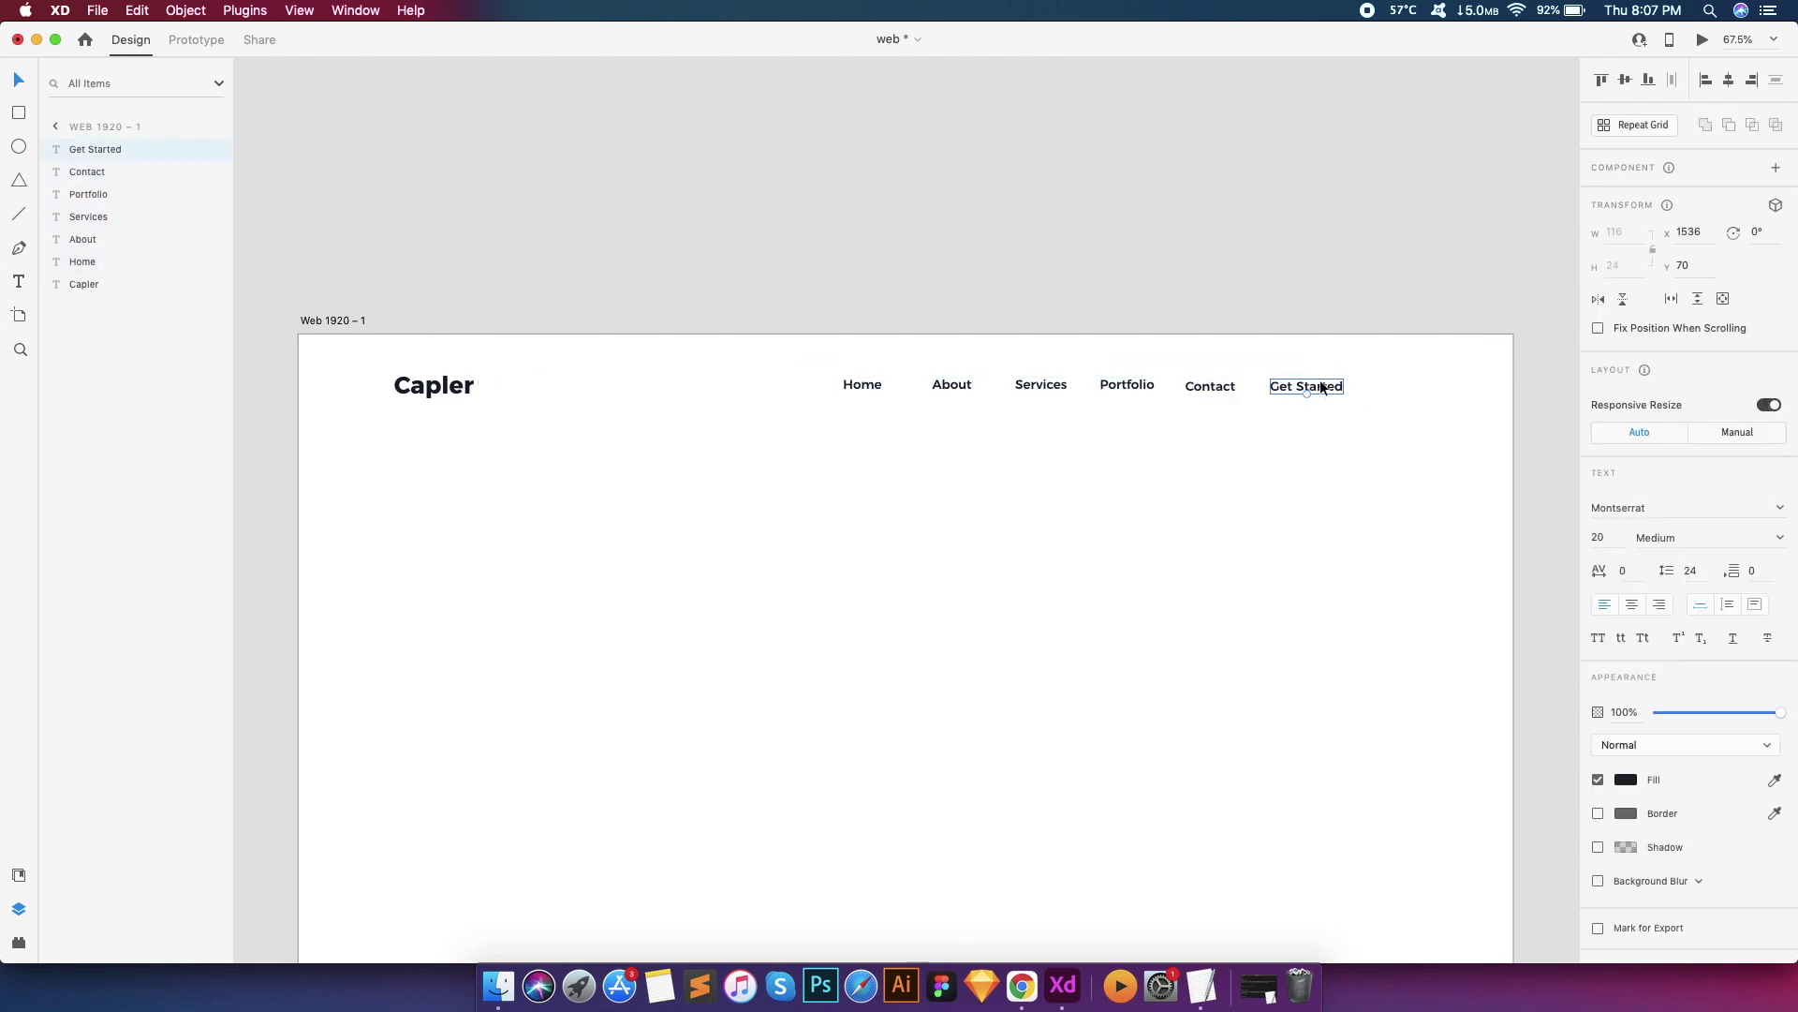
{"action": "scroll", "coordinate": [1321, 385], "scroll_direction": "up", "scroll_amount": 10}
{"action": "left_click", "coordinate": [30, 120]}
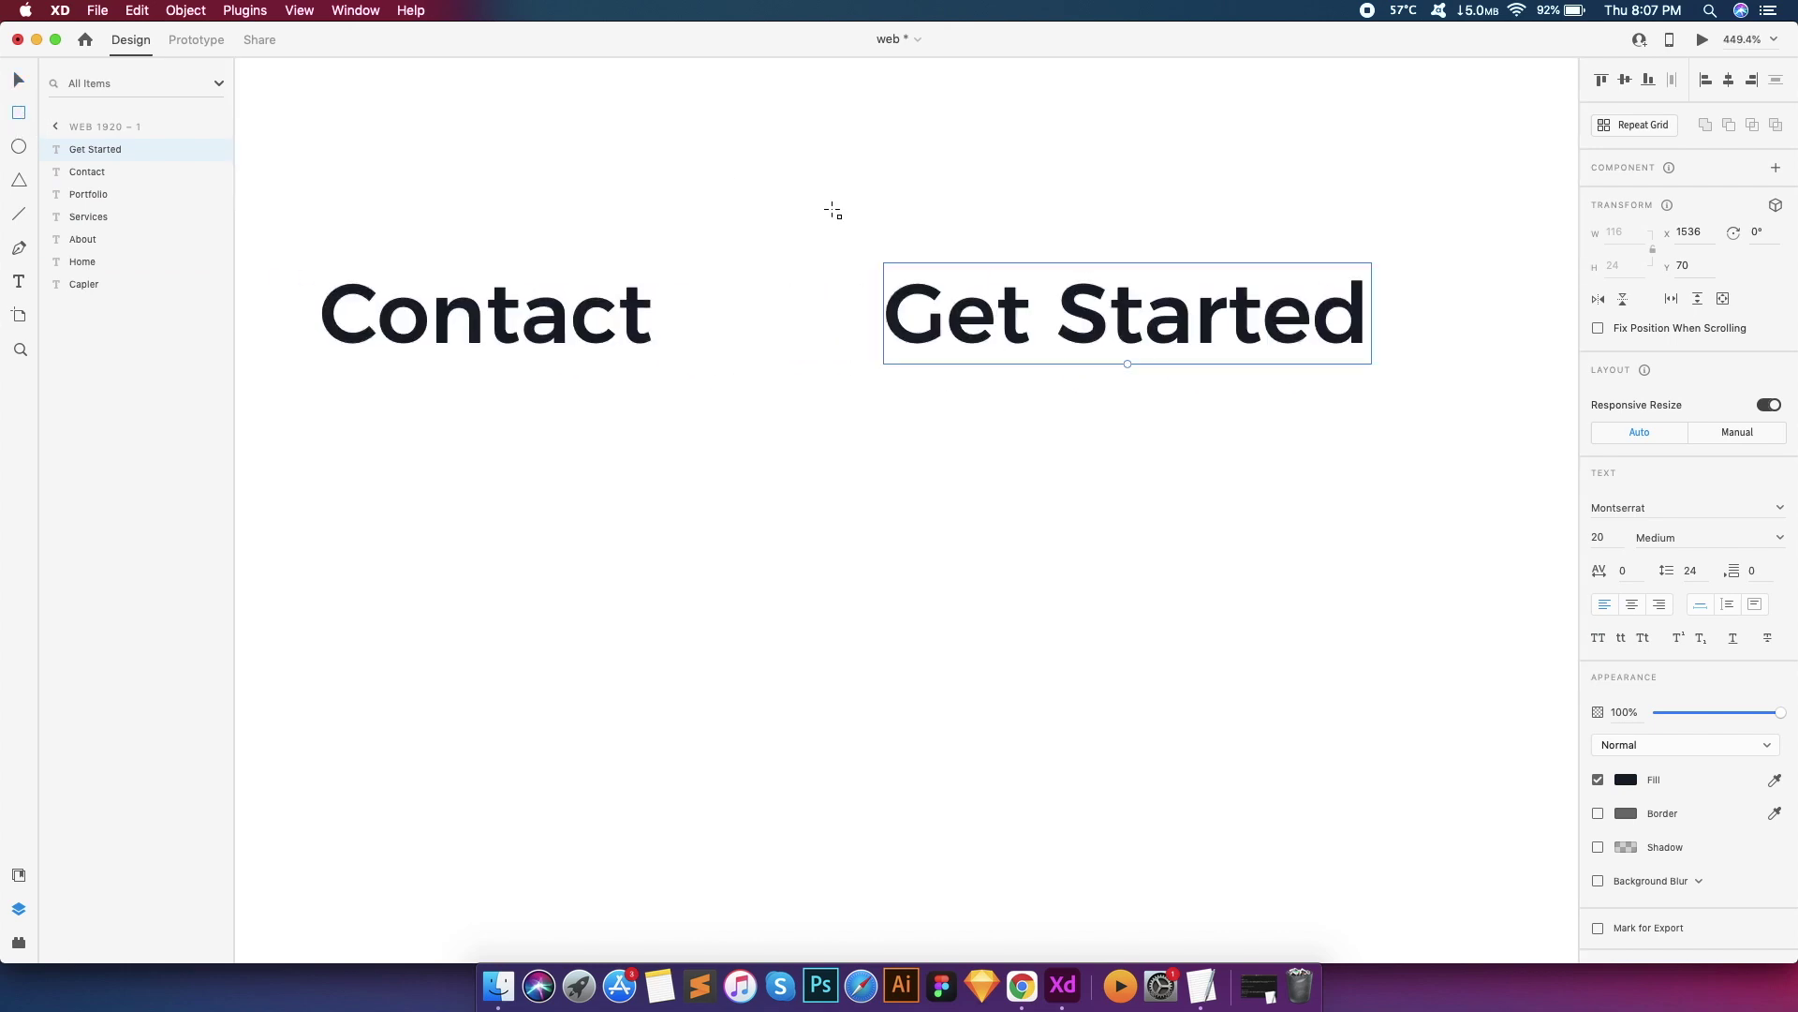
{"action": "left_click_drag", "start_coordinate": [799, 203], "coordinate": [1447, 409]}
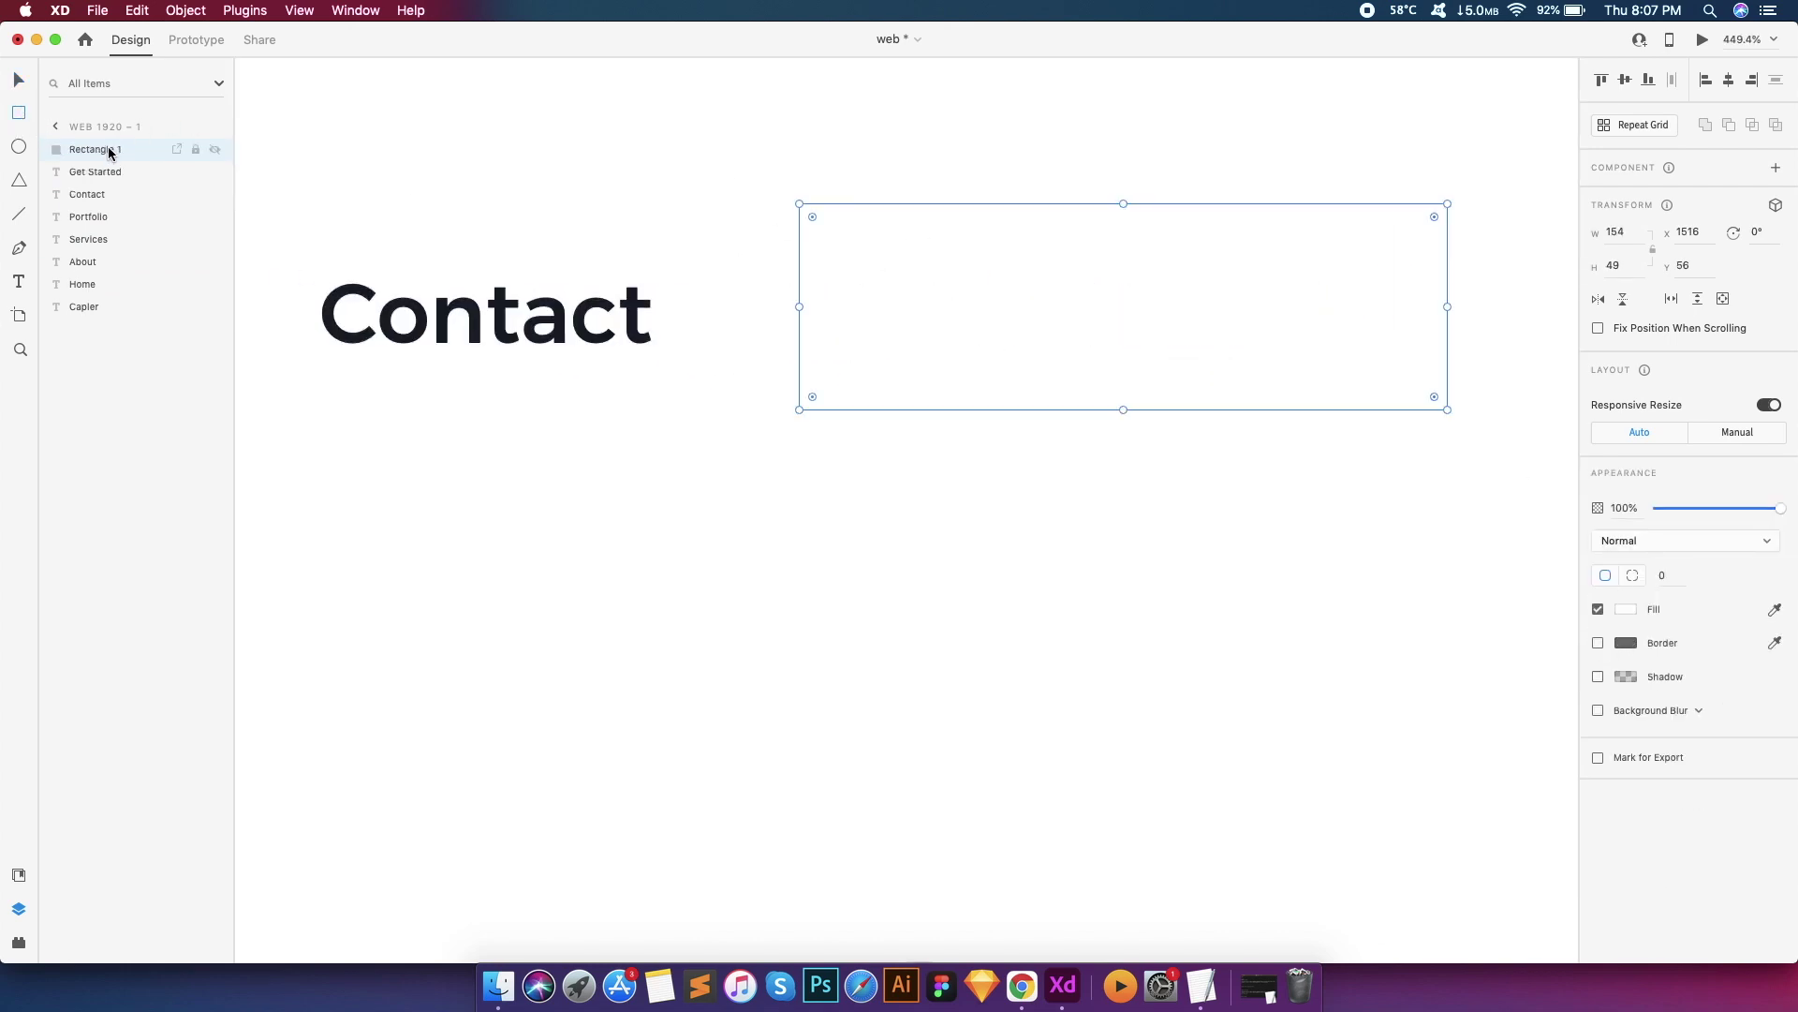
{"action": "left_click_drag", "start_coordinate": [109, 153], "coordinate": [108, 178]}
Fill the button rectangle with the dark navy swatch and set the Get Started text colour to FFFFFF
{"action": "left_click", "coordinate": [1627, 609]}
{"action": "key", "text": "Escape"}
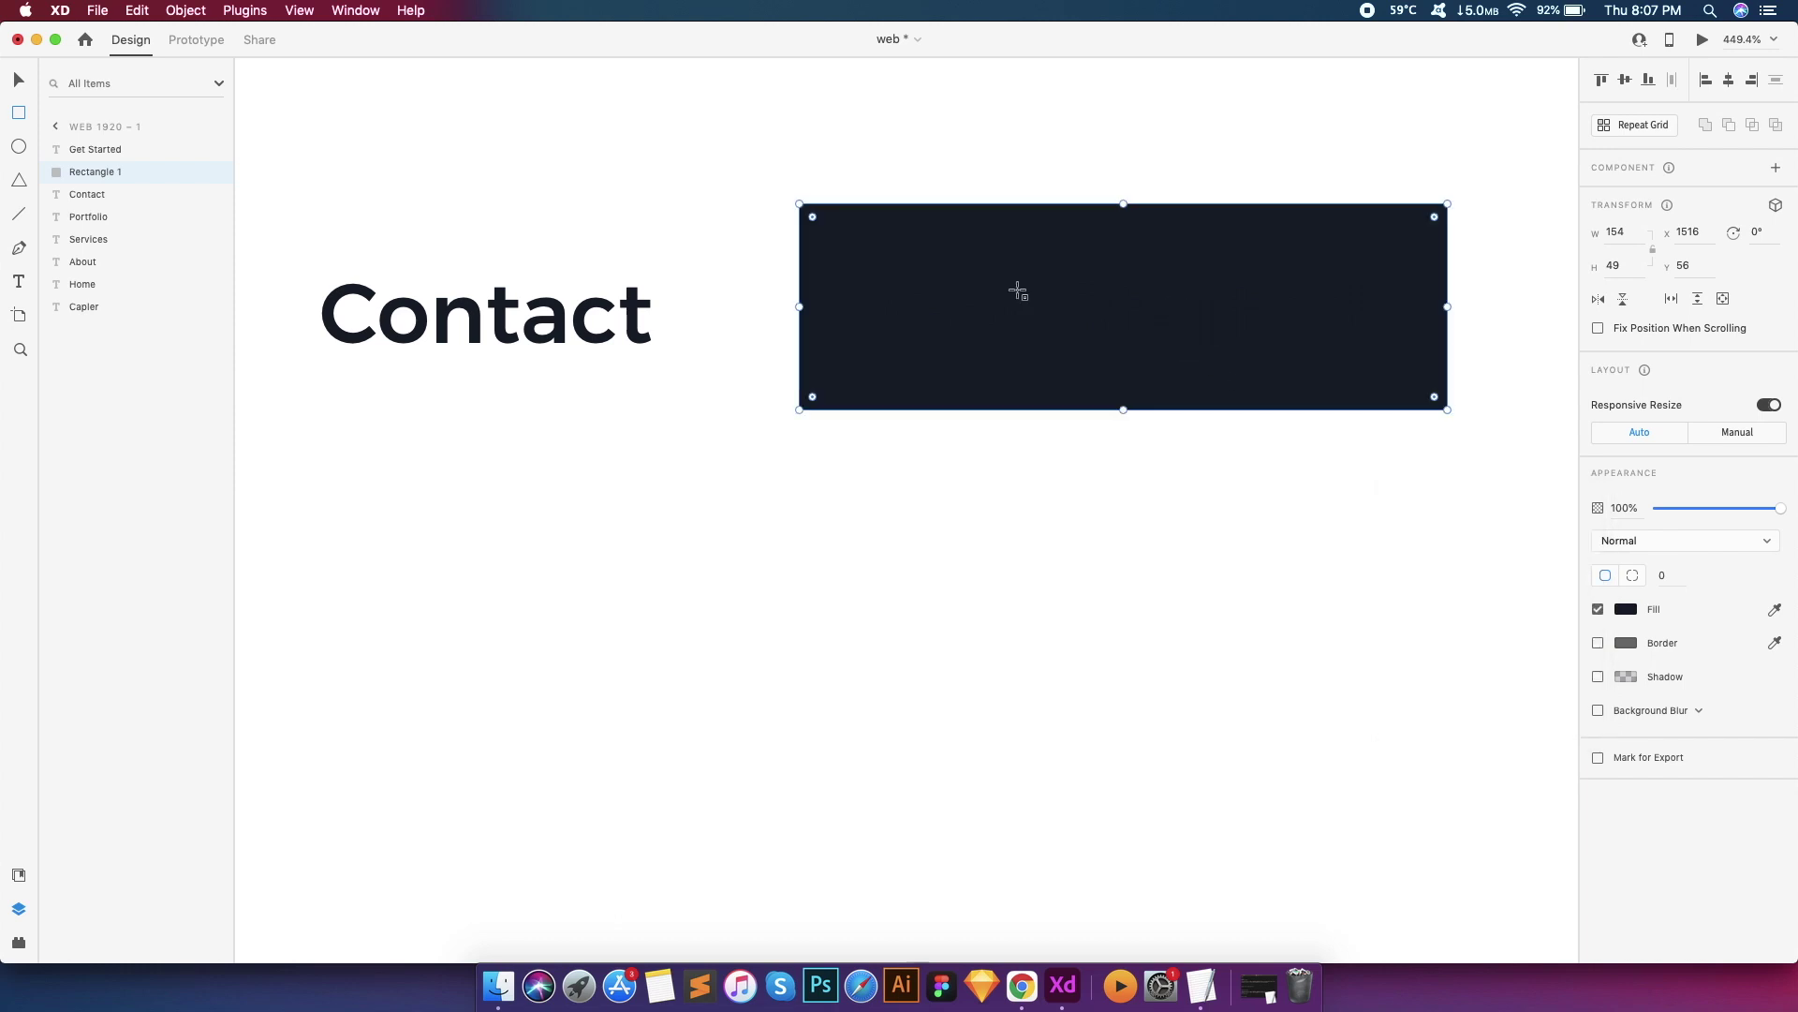
{"action": "key", "text": "v"}
{"action": "left_click", "coordinate": [1036, 281]}
{"action": "left_click", "coordinate": [1627, 779]}
{"action": "type", "text": "ffffff"}
{"action": "key", "text": "Return"}
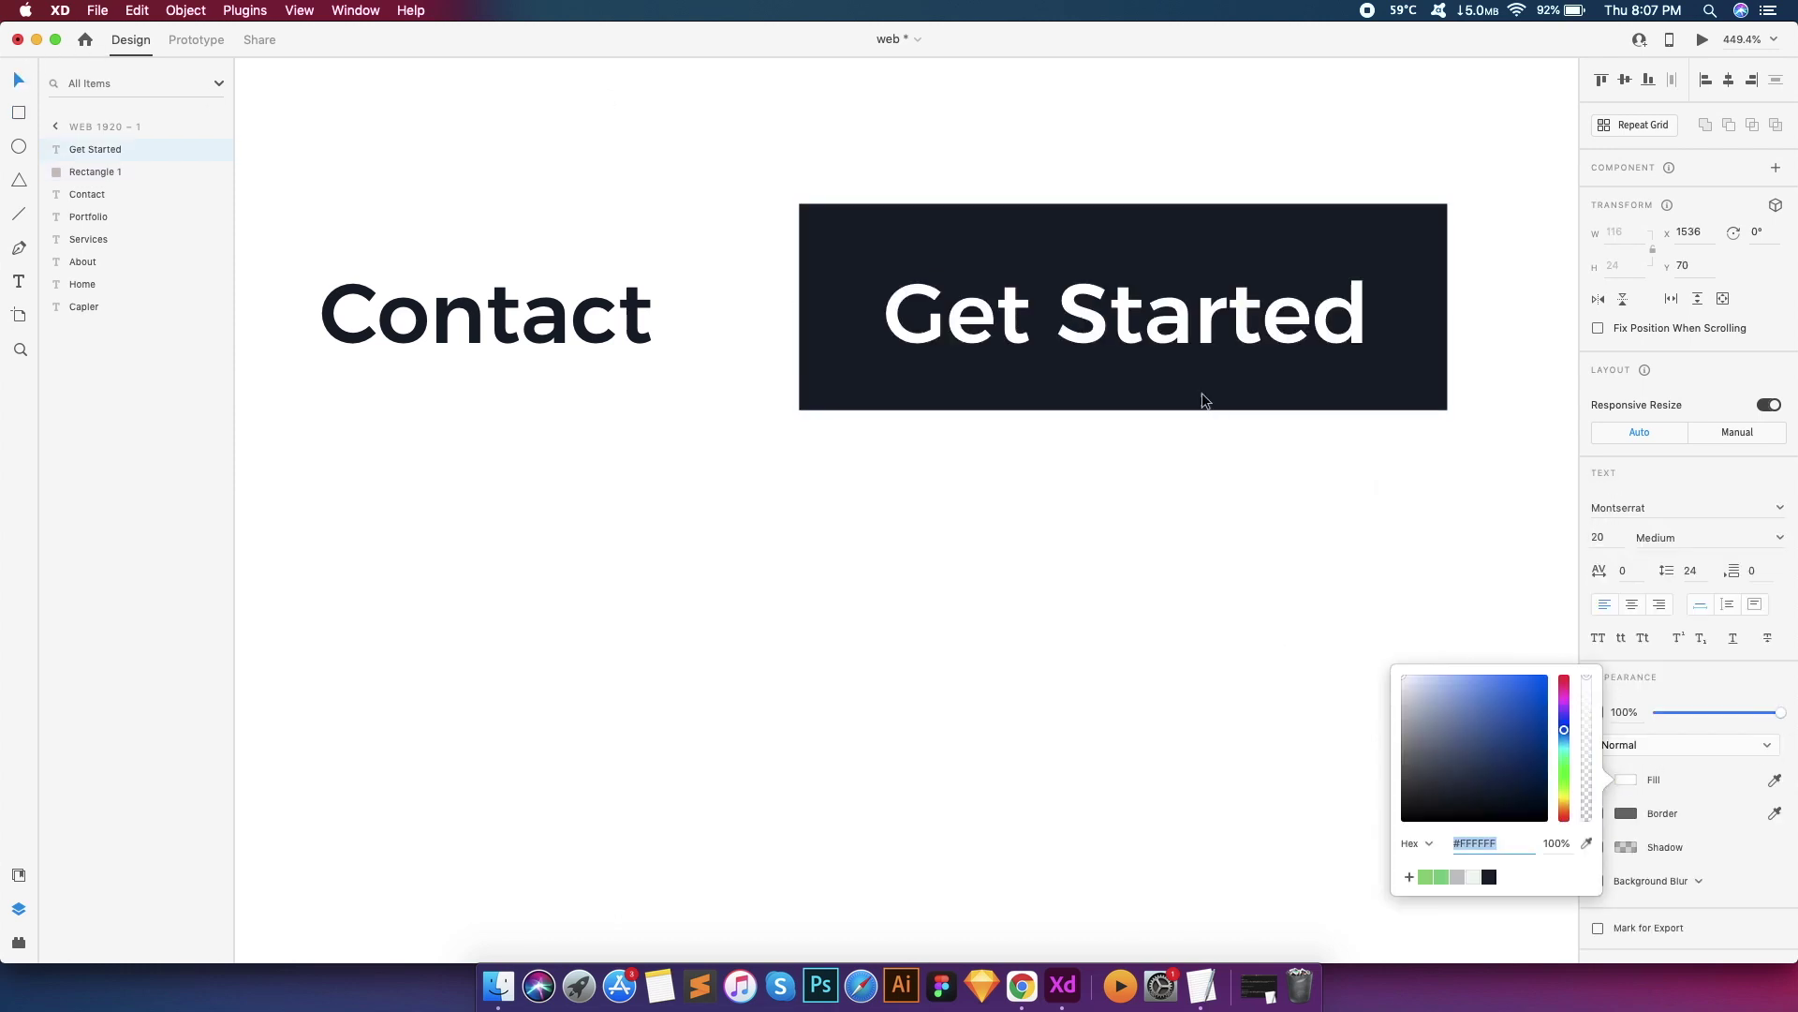
Widen the button rectangle to about 175 and centre the Get Started label inside it
{"action": "left_click", "coordinate": [1200, 391]}
{"action": "left_click_drag", "start_coordinate": [1451, 312], "coordinate": [1534, 312]}
{"action": "scroll", "coordinate": [1534, 316], "scroll_direction": "down", "scroll_amount": 5}
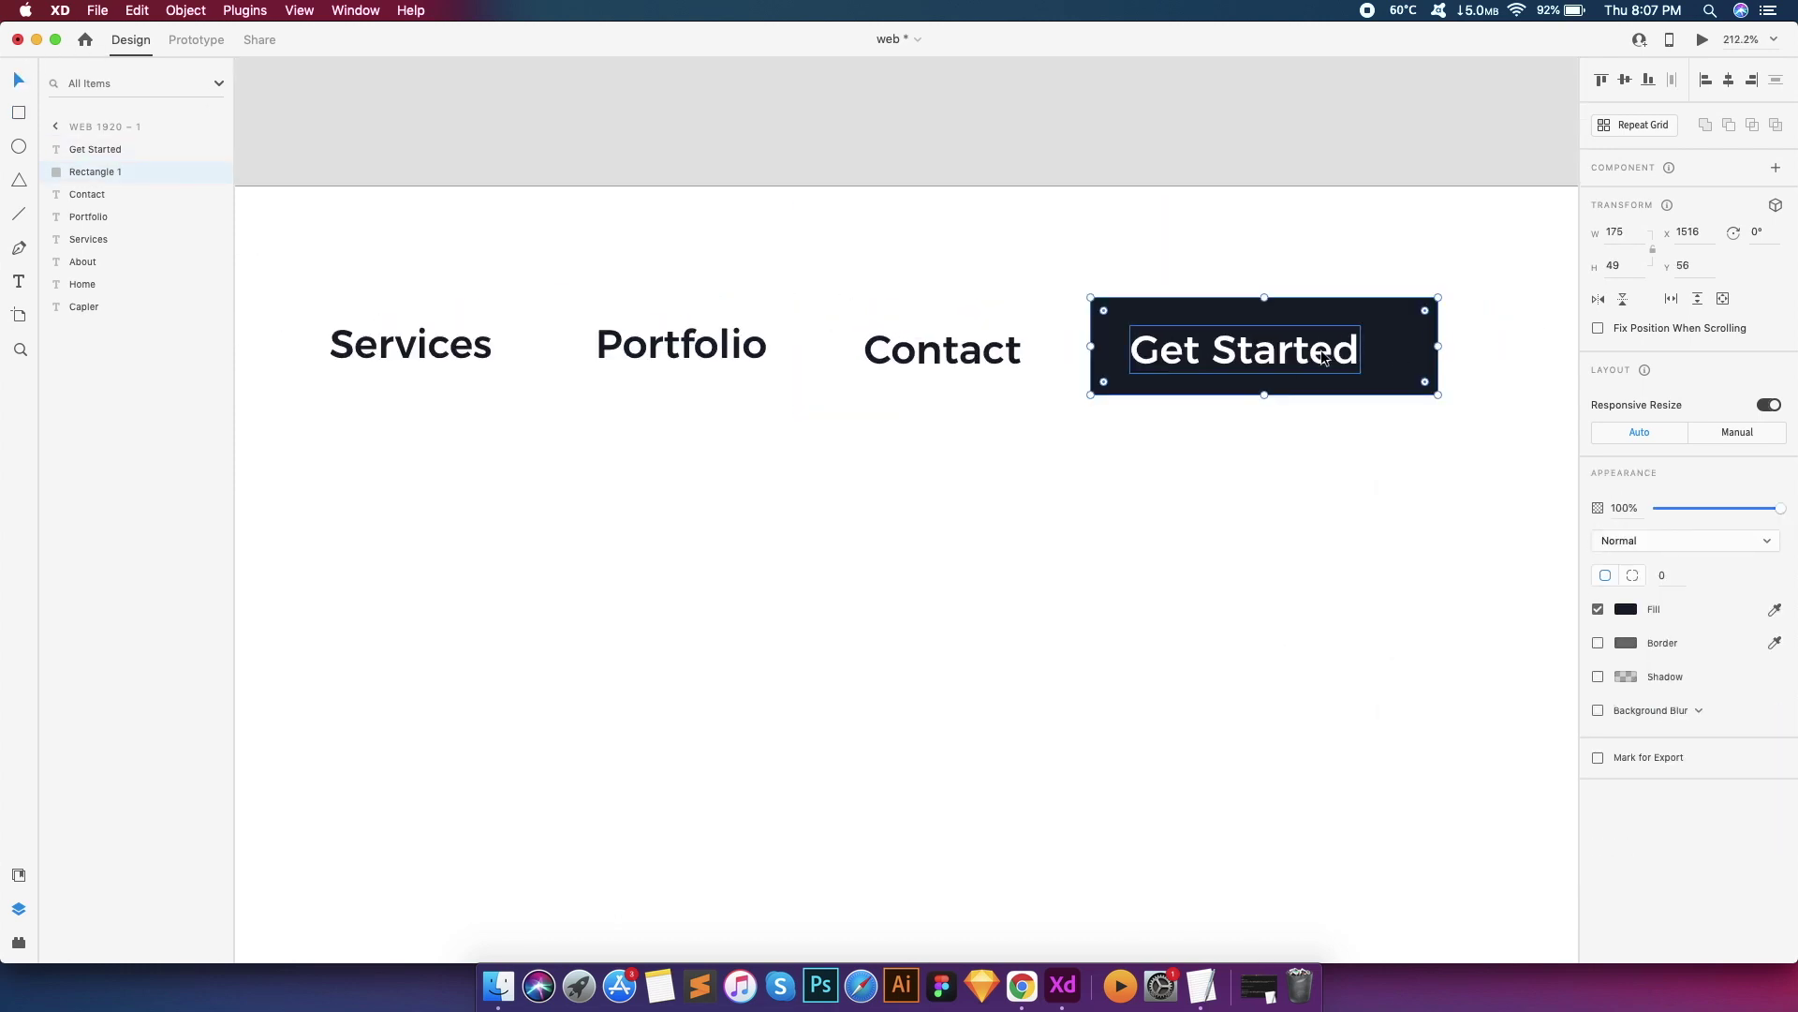
{"action": "left_click", "coordinate": [1368, 350]}
{"action": "left_click", "coordinate": [1418, 354]}
Group the Get Started label with its dark button rectangle
{"action": "scroll", "coordinate": [1418, 355], "scroll_direction": "down", "scroll_amount": 5}
{"action": "left_click", "coordinate": [1373, 371], "text": "shift"}
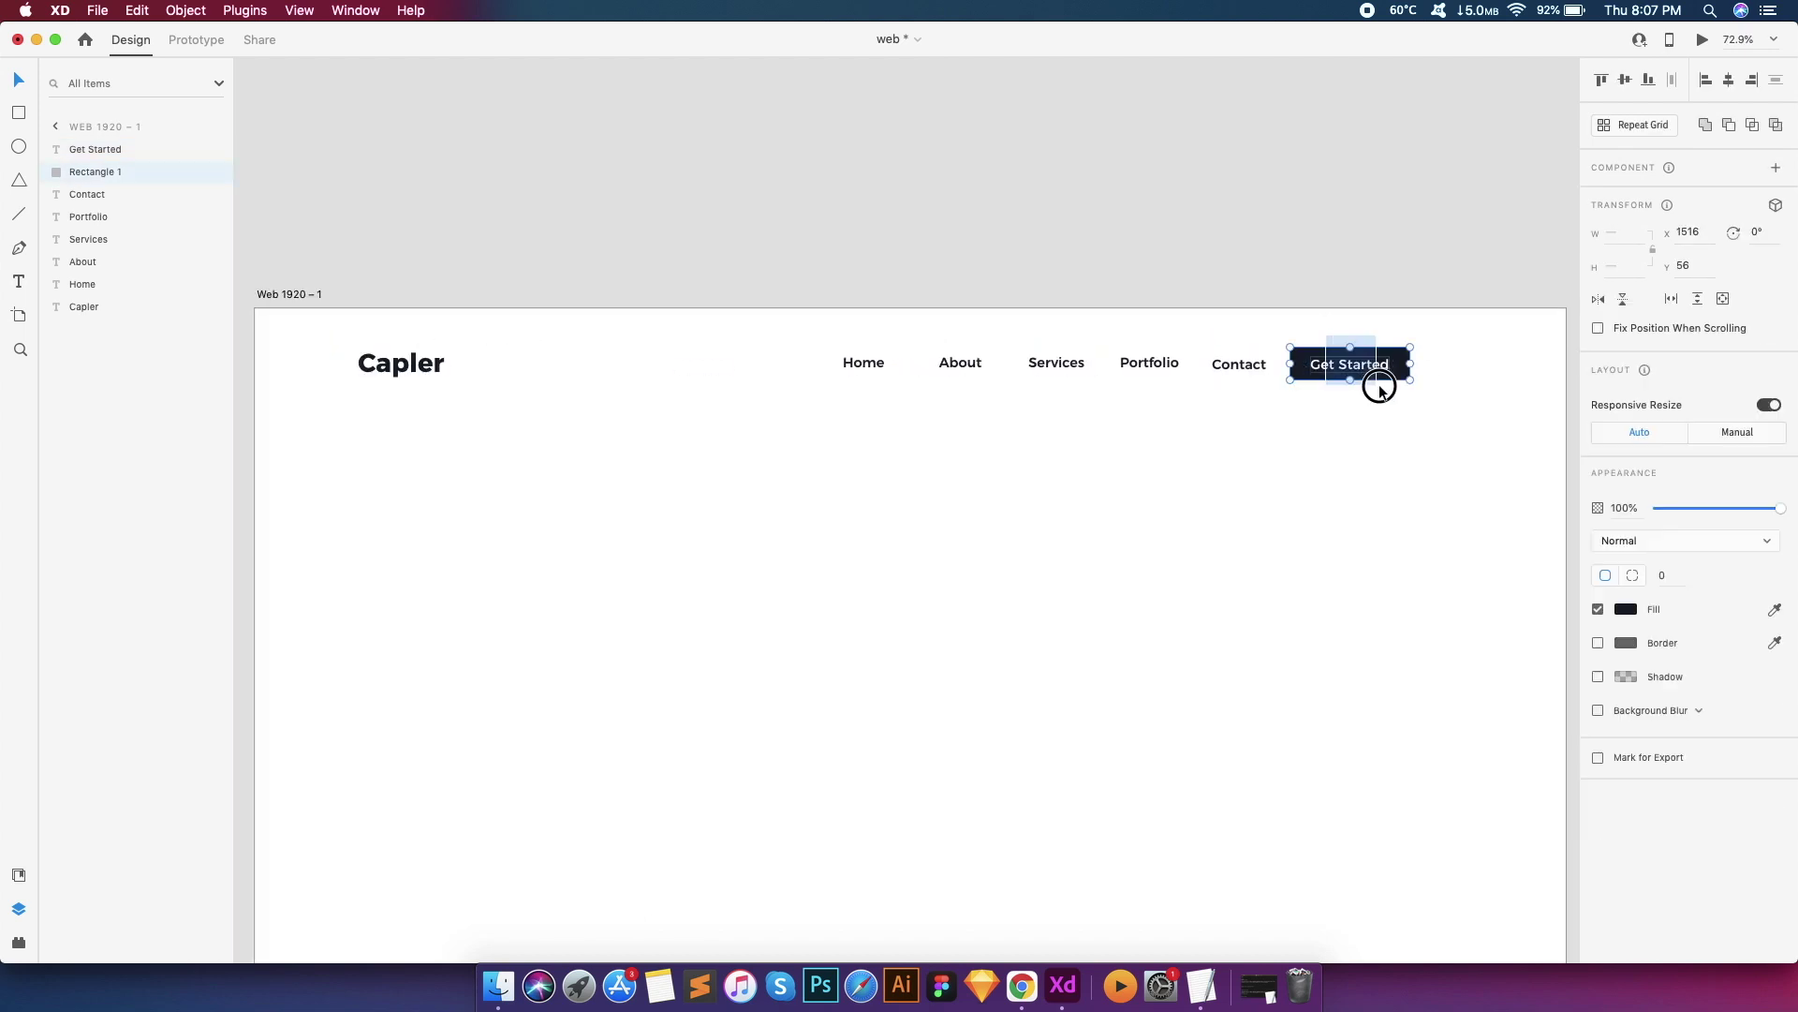
{"action": "right_click", "coordinate": [1371, 367]}
{"action": "left_click", "coordinate": [1412, 532]}
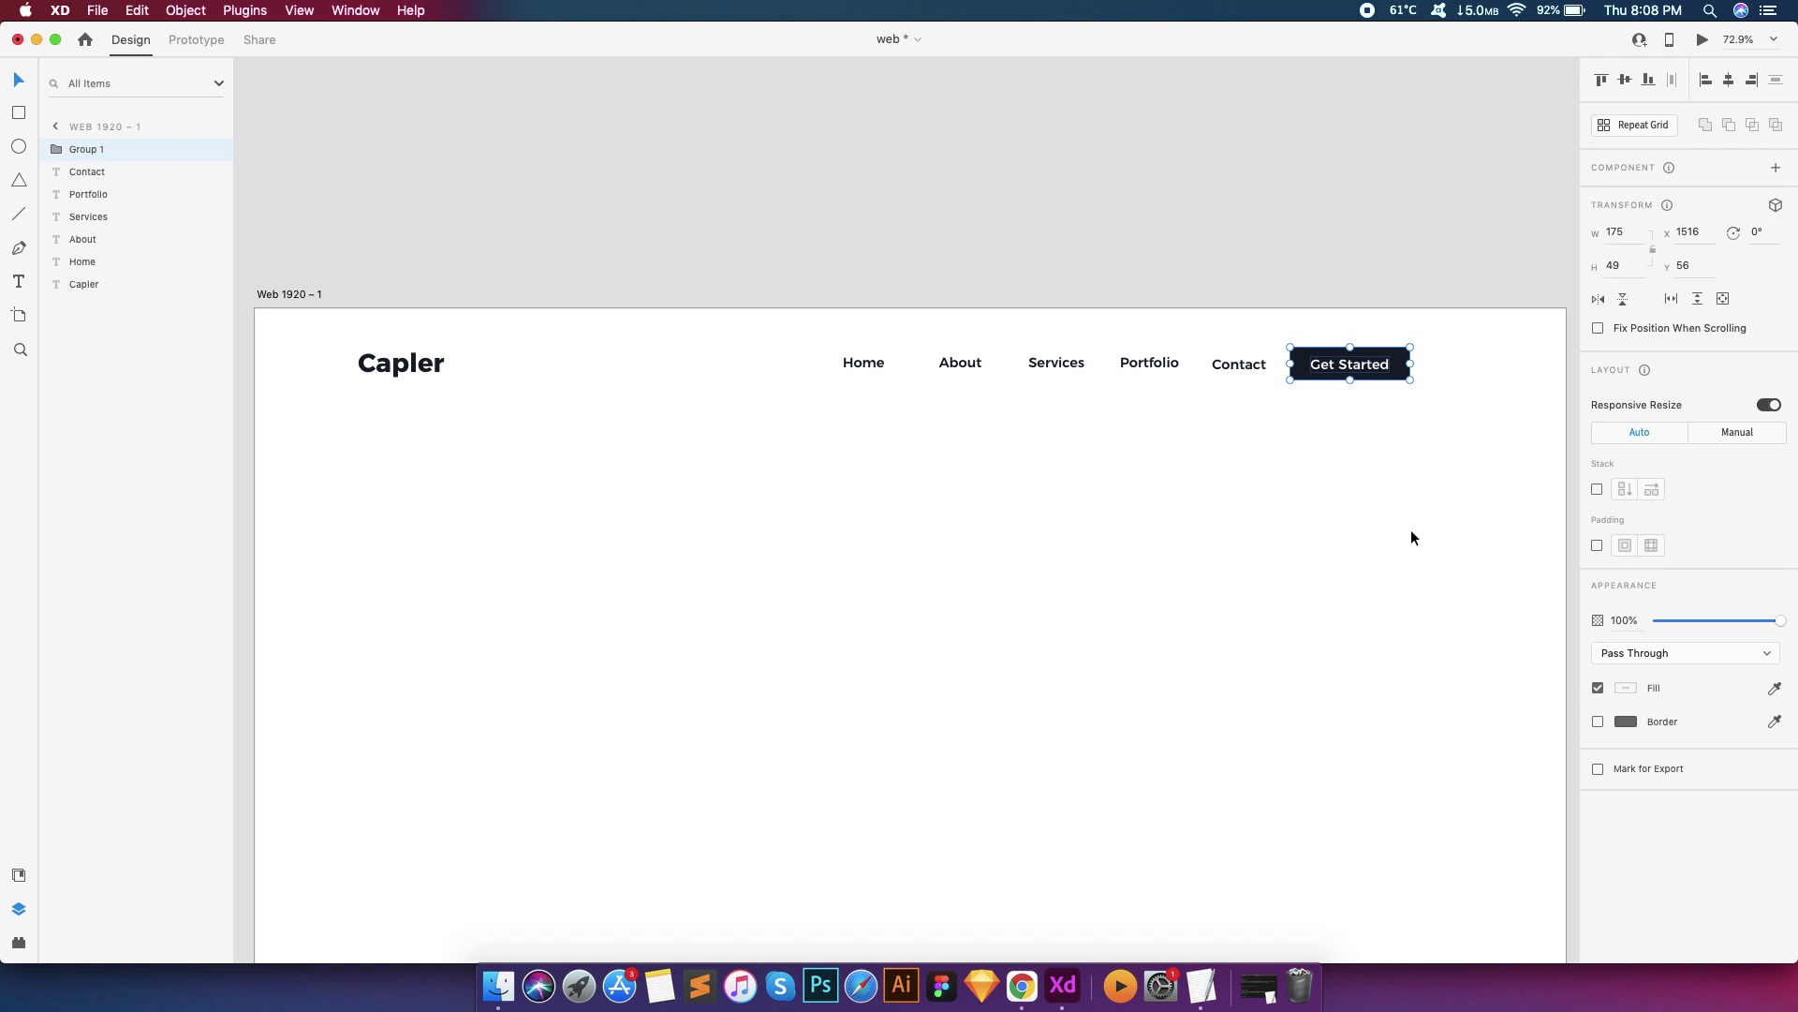
Show the artboard's layout grid to check the header against it, and hide the grid again
{"action": "scroll", "coordinate": [1234, 468], "scroll_direction": "down", "scroll_amount": 3}
{"action": "left_click", "coordinate": [1396, 478]}
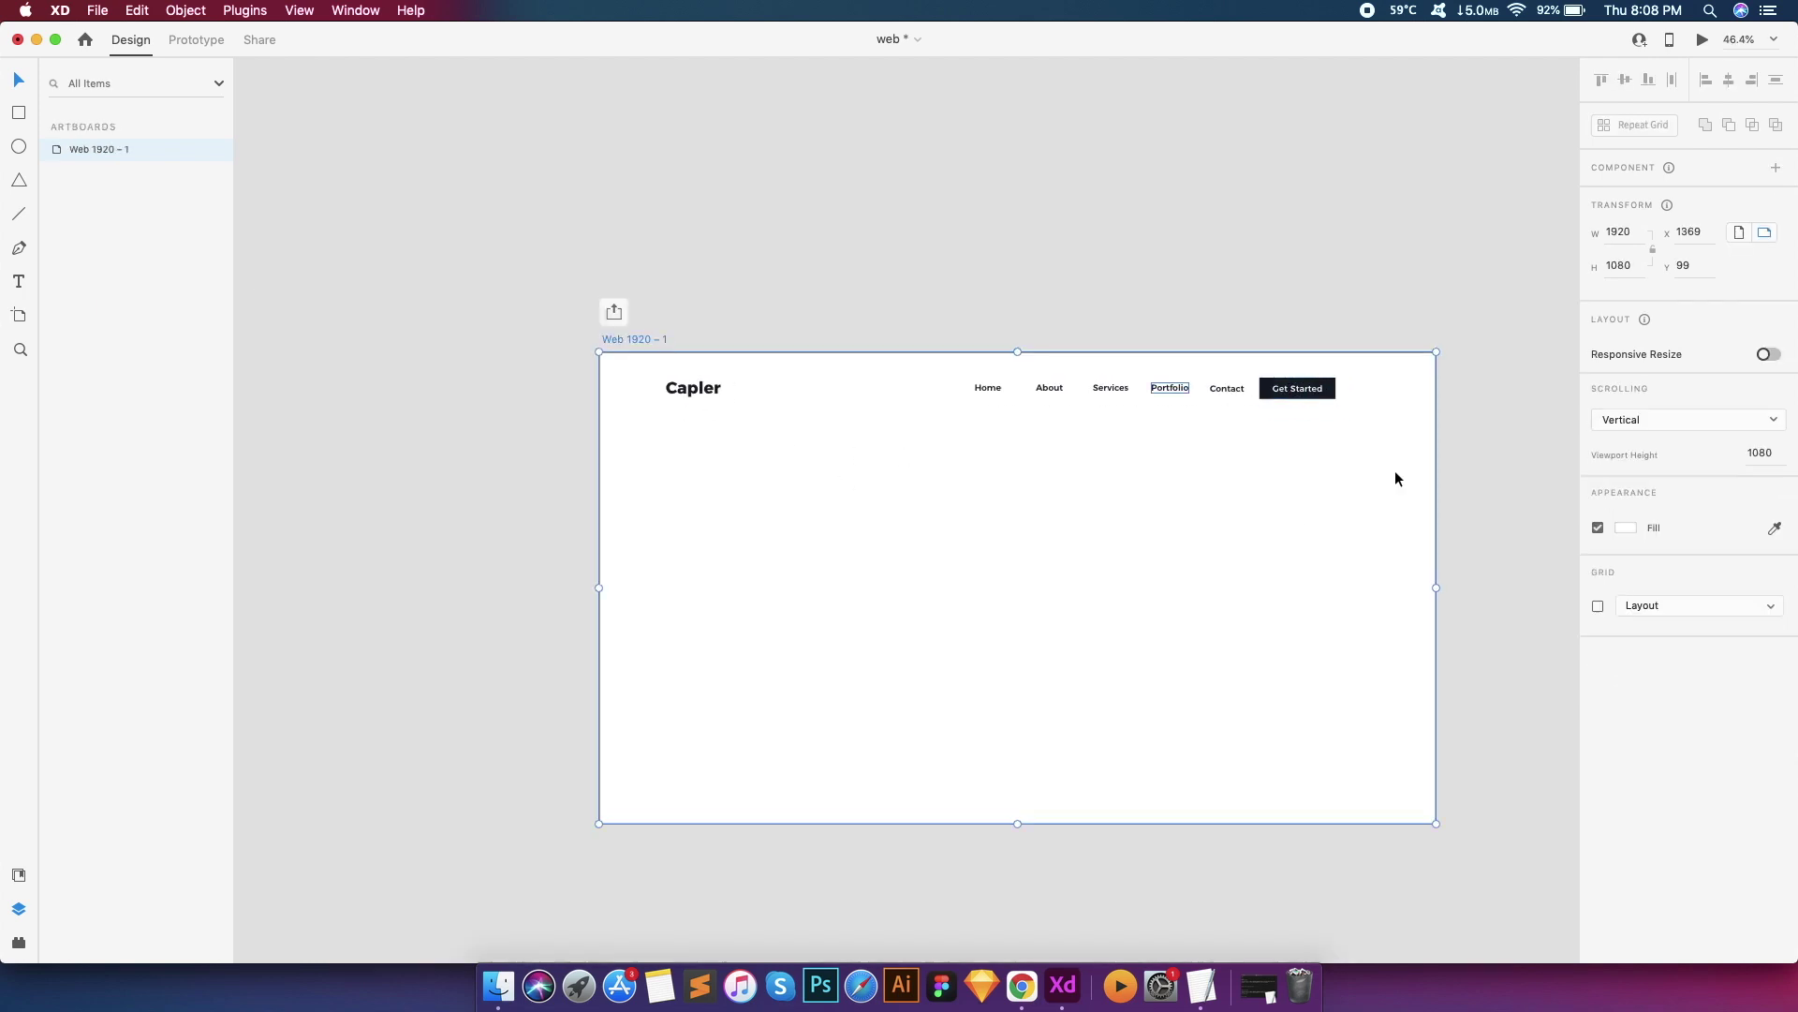
{"action": "left_click", "coordinate": [1598, 606]}
{"action": "left_click", "coordinate": [1598, 606]}
Draw a text area about 723 wide below the logo, enter "Cre" and fill the text with #171C2D
{"action": "scroll", "coordinate": [718, 485], "scroll_direction": "up", "scroll_amount": 3}
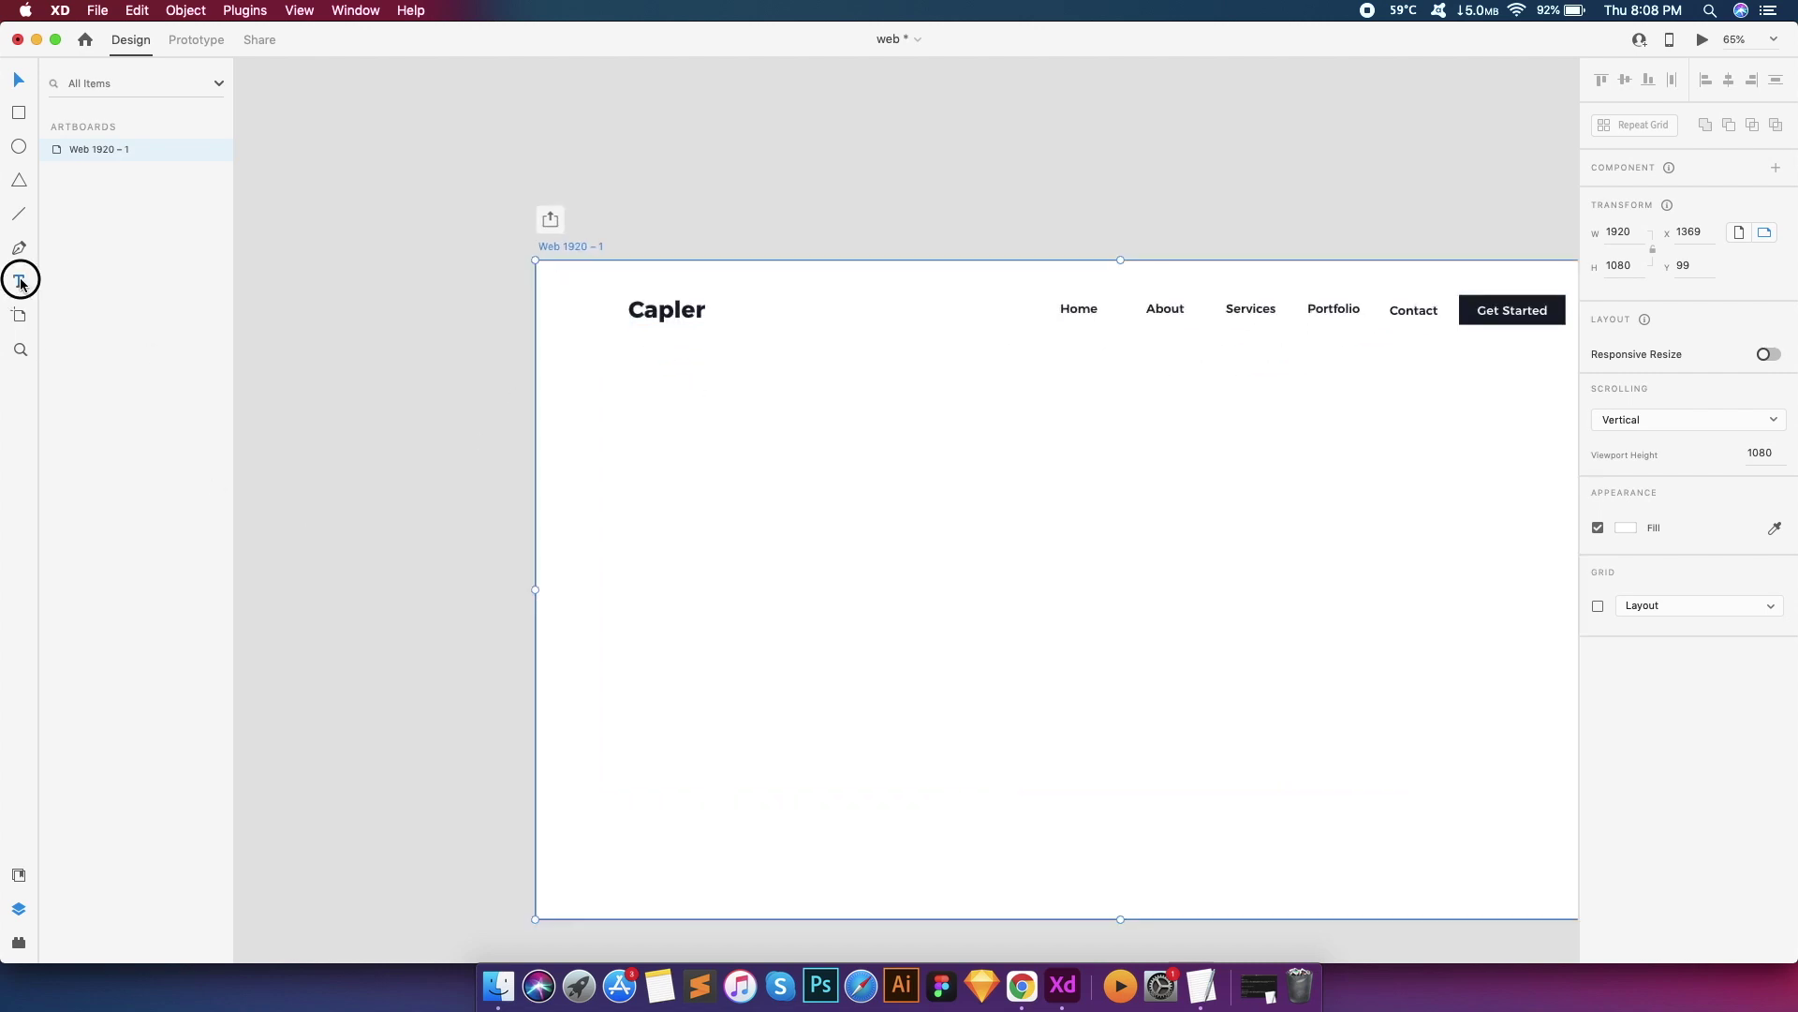
{"action": "left_click_drag", "start_coordinate": [638, 429], "coordinate": [1079, 608]}
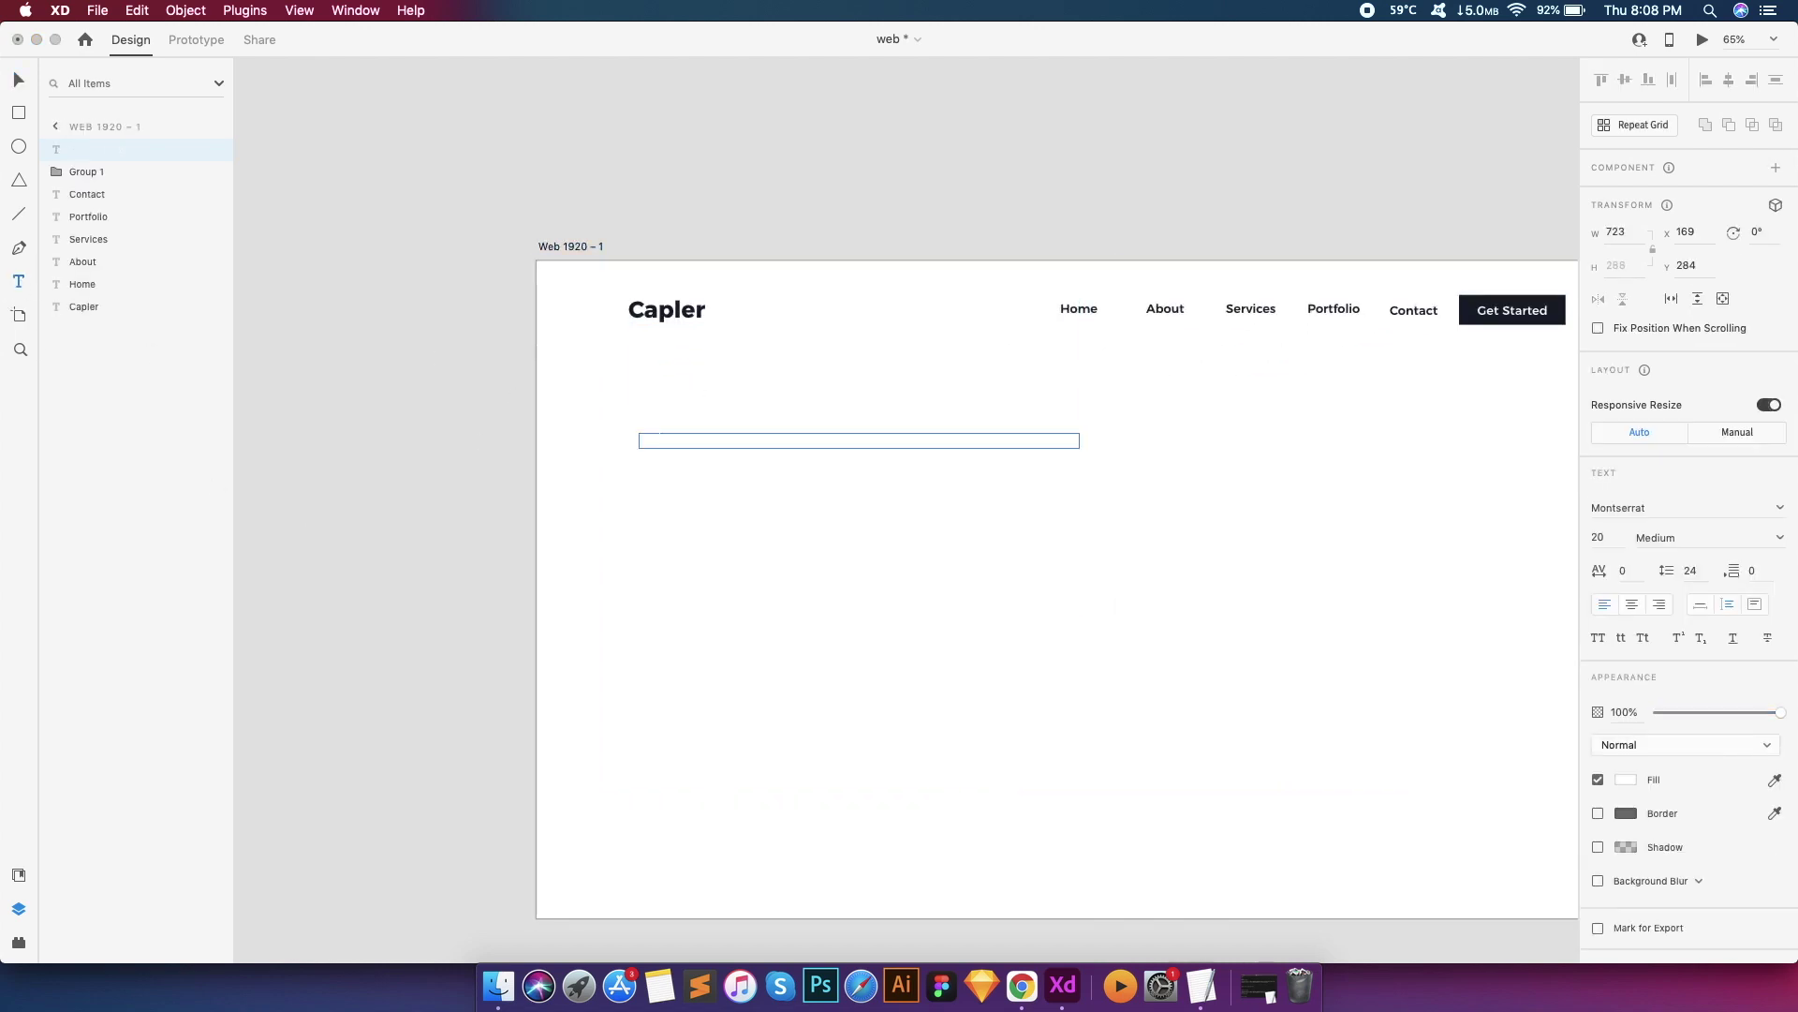
{"action": "left_click", "coordinate": [1623, 779]}
{"action": "left_click", "coordinate": [1485, 871]}
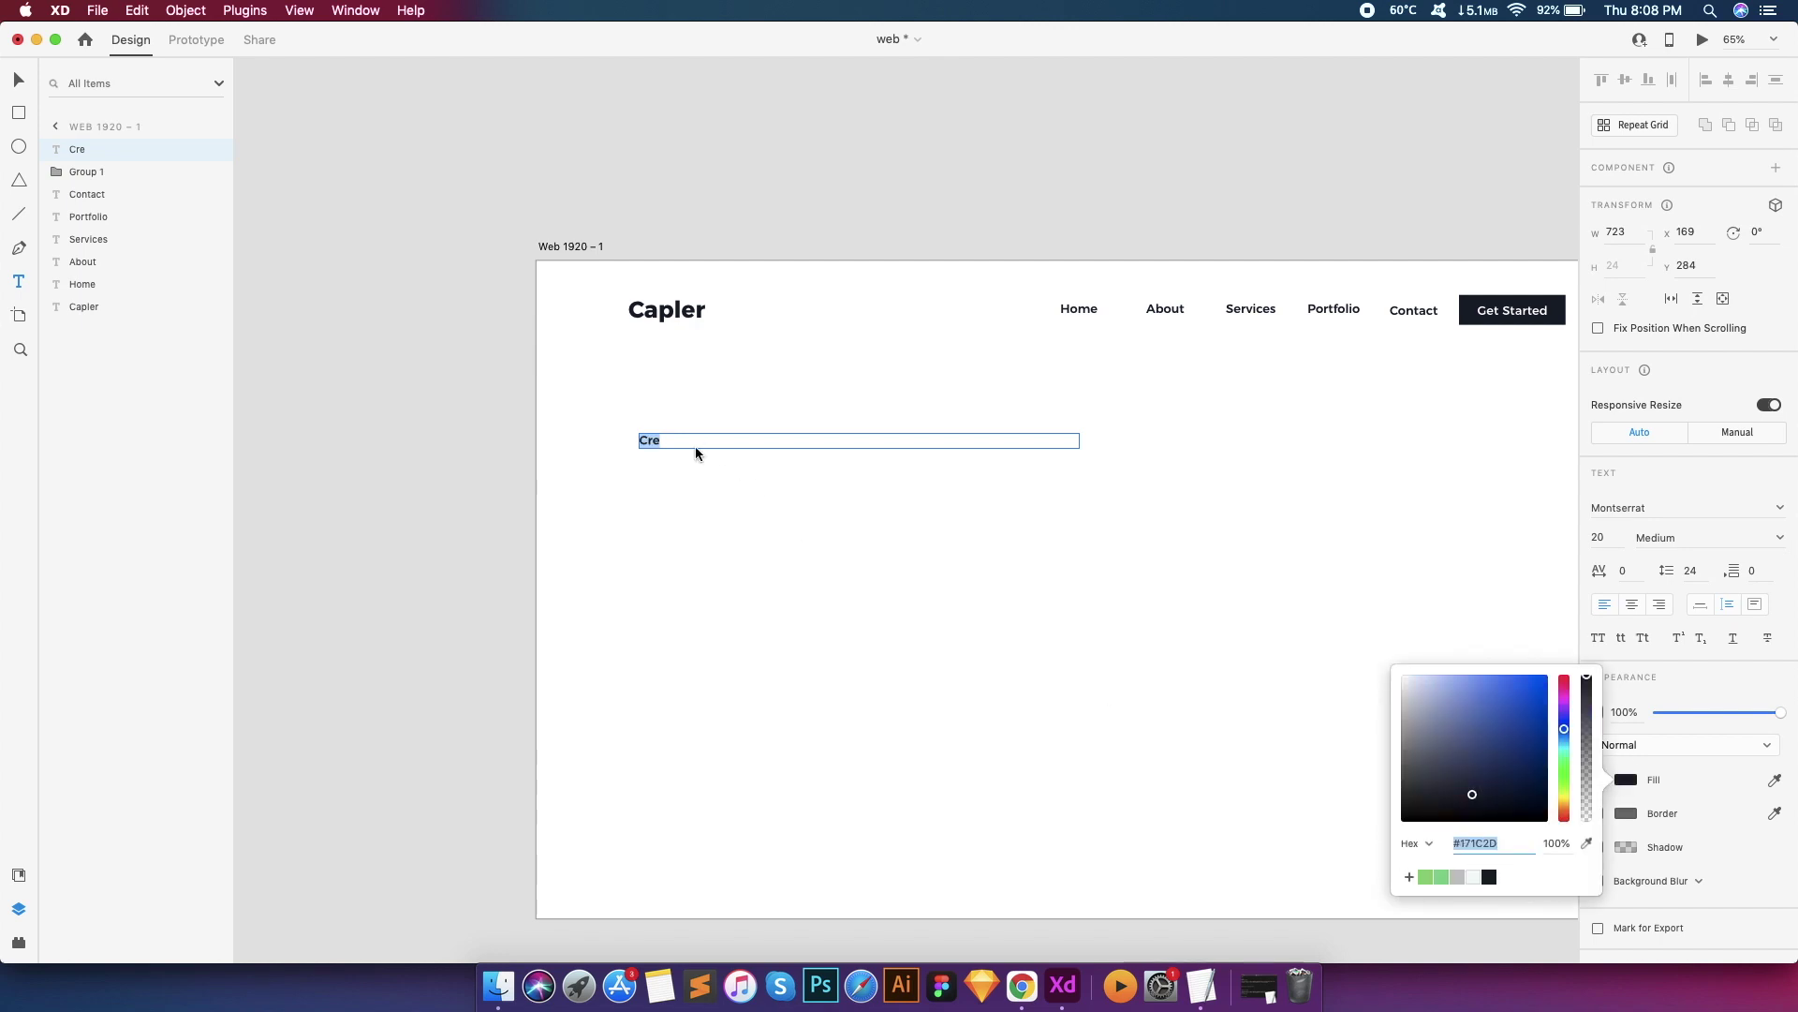
Set the font size of the "Cre" text to 50
{"action": "left_click", "coordinate": [701, 444]}
{"action": "type", "text": "30"}
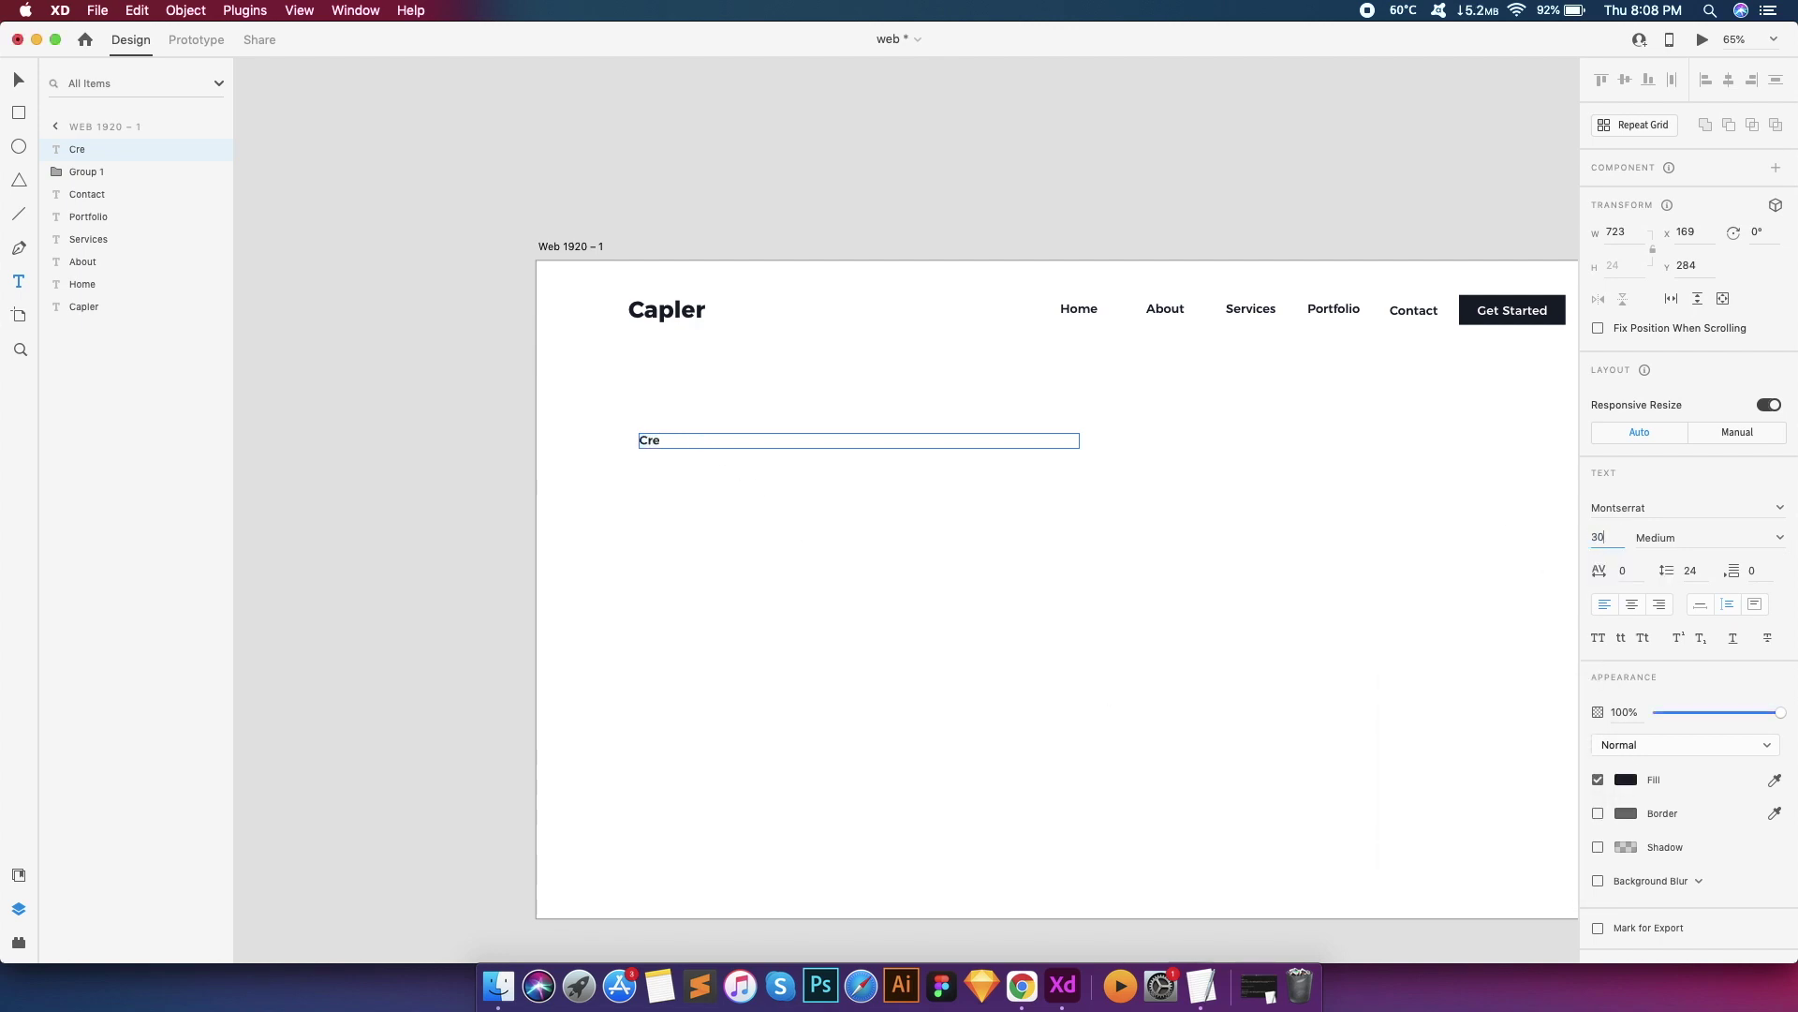
{"action": "key", "text": "Return"}
{"action": "type", "text": "50"}
{"action": "key", "text": "Return"}
{"action": "left_click", "coordinate": [702, 444]}
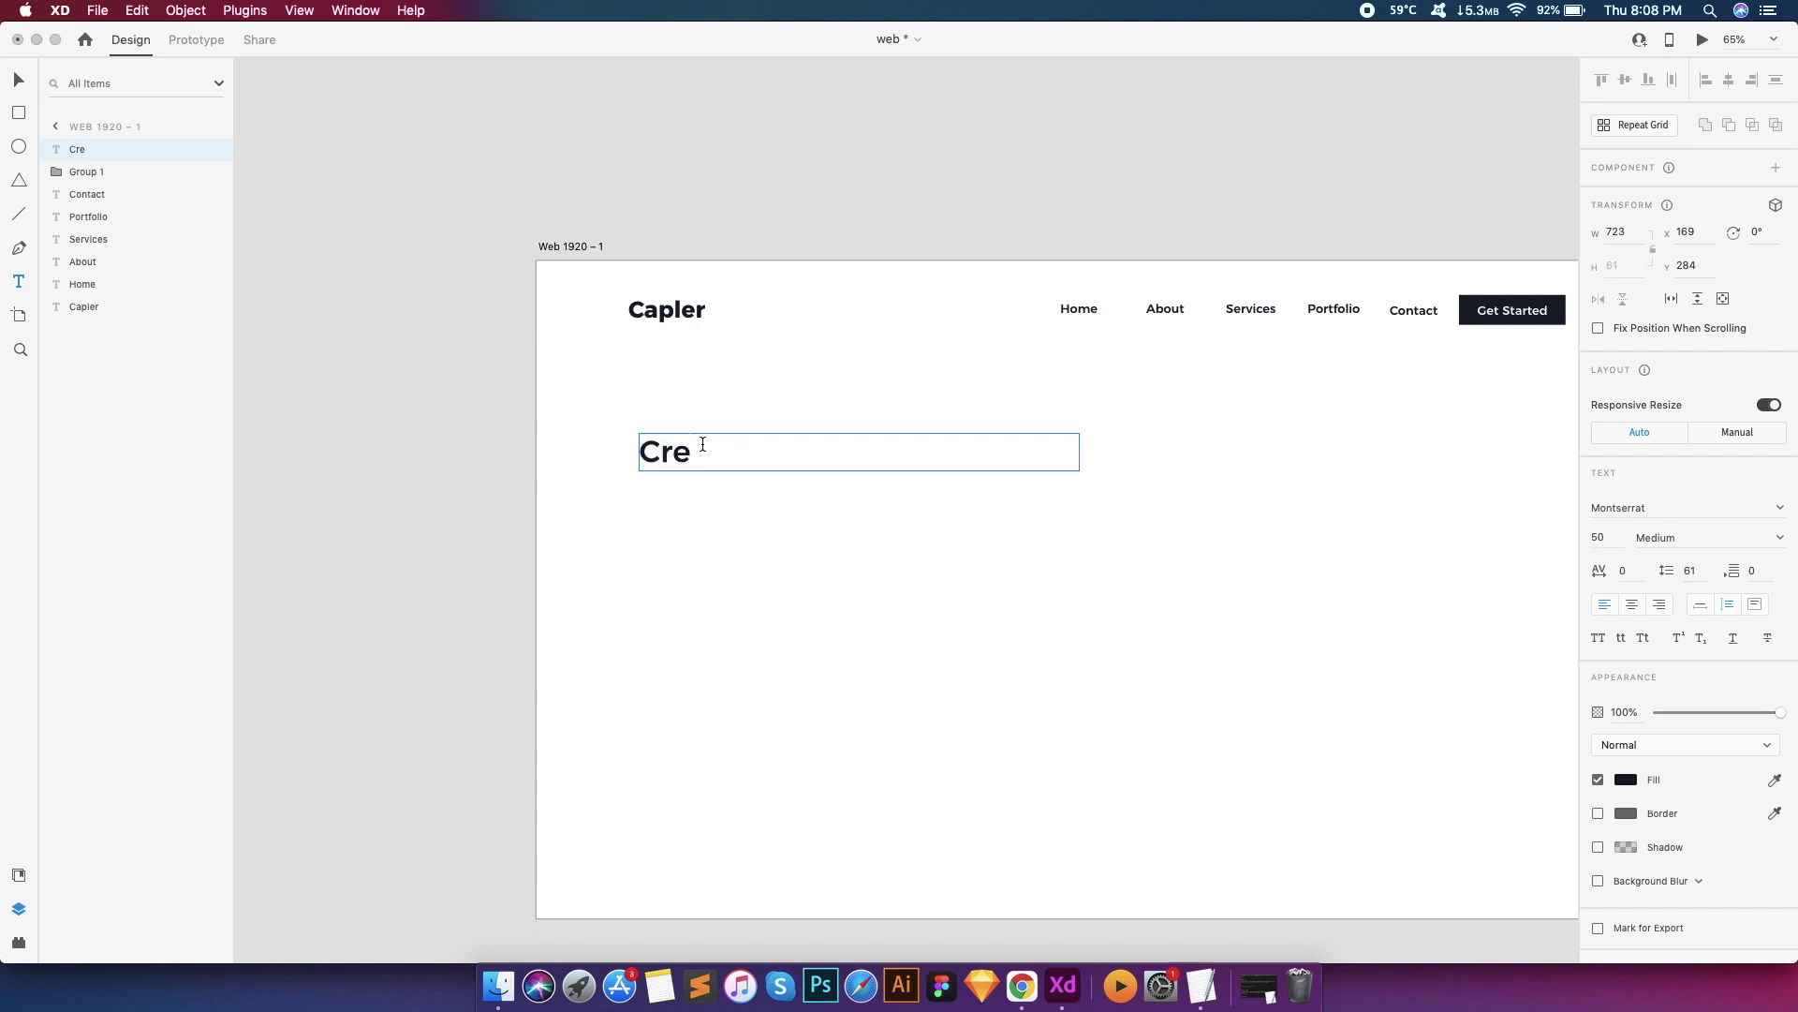
Replace the "Cre" text with the headline "Create Beautiful Sites!" copied from text.txt in TextEdit
{"action": "double_click", "coordinate": [702, 444]}
{"action": "left_click", "coordinate": [1258, 985]}
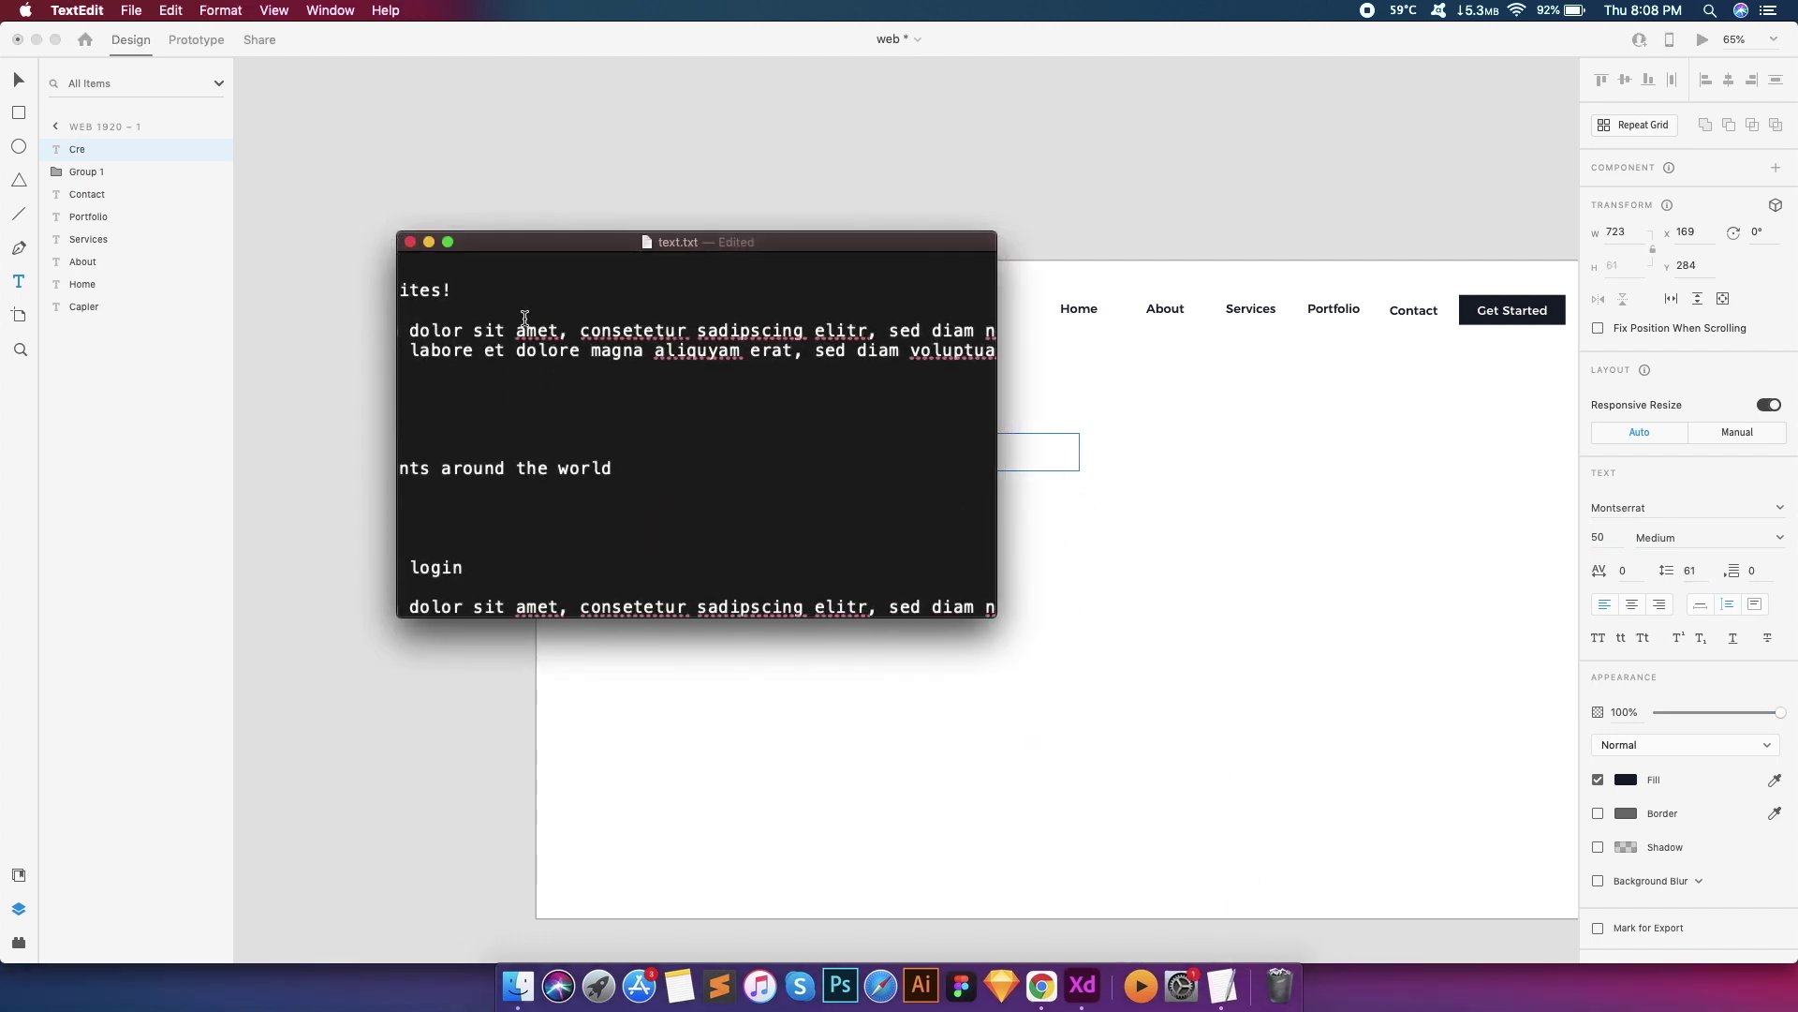
{"action": "scroll", "coordinate": [655, 421], "scroll_direction": "up", "scroll_amount": 2}
{"action": "left_click_drag", "start_coordinate": [576, 360], "coordinate": [397, 336]}
{"action": "key", "text": "super+c"}
{"action": "left_click", "coordinate": [1081, 523]}
{"action": "key", "text": "super+v"}
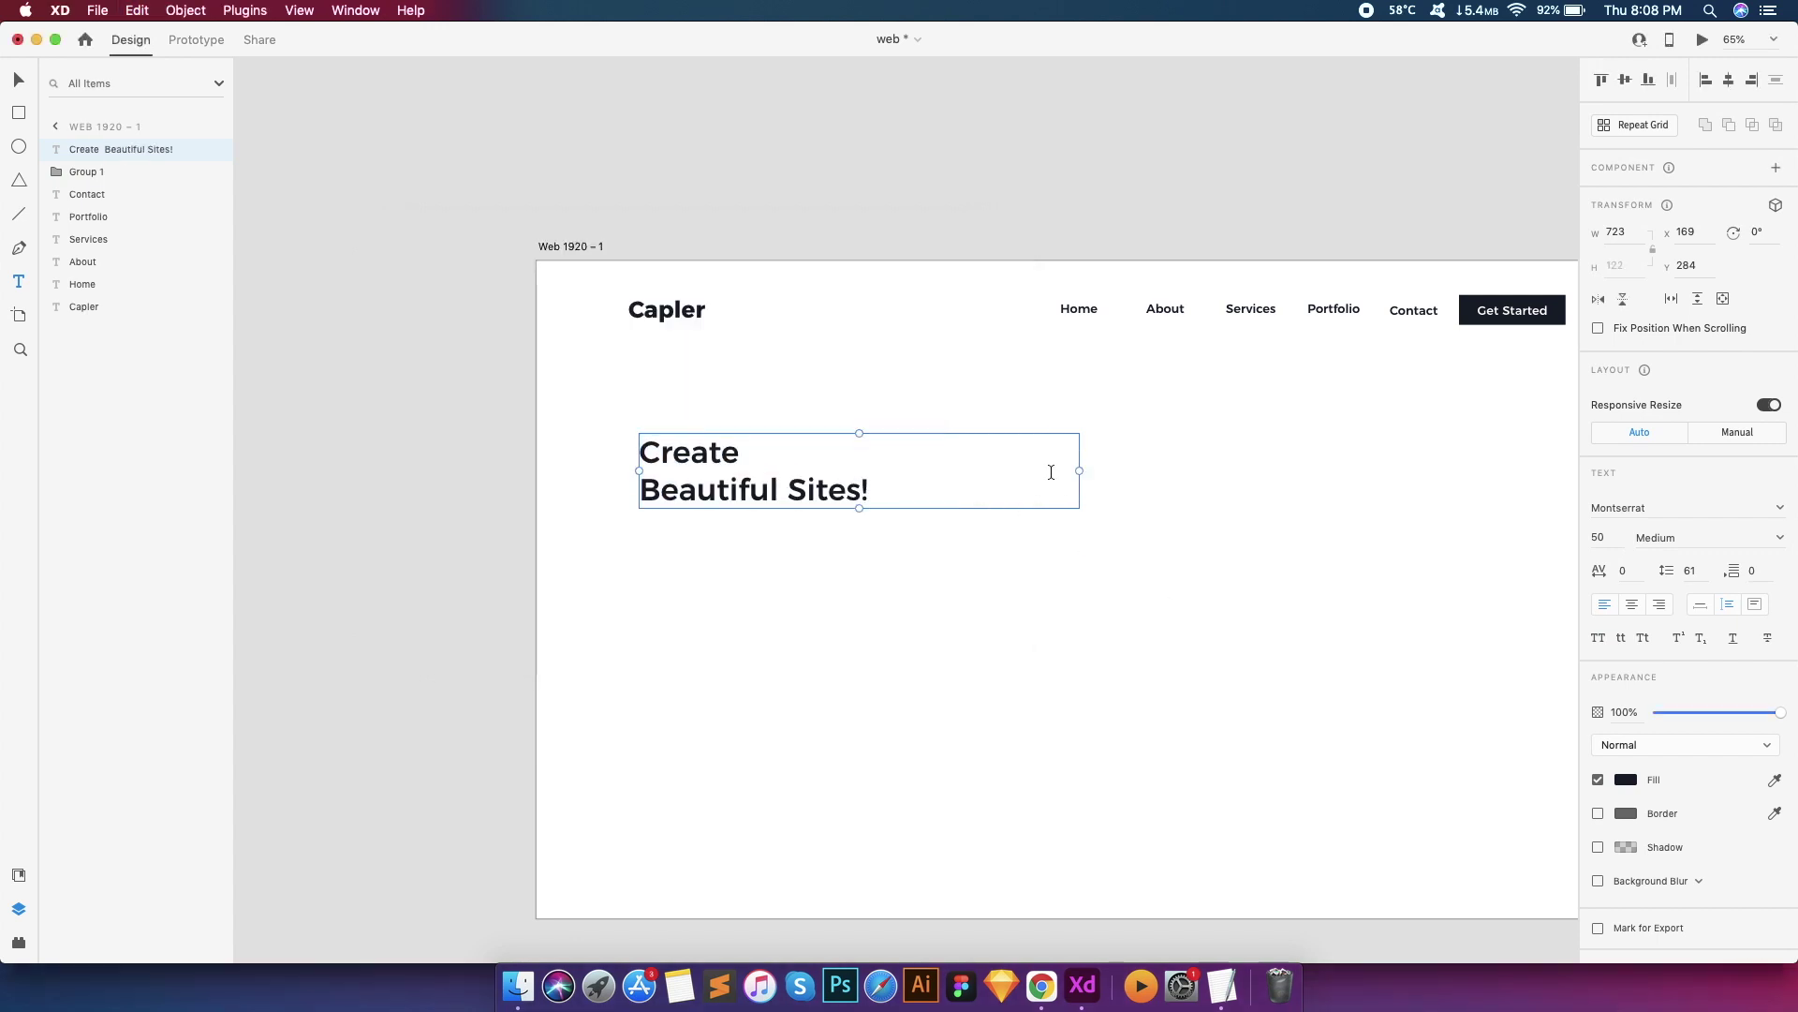
Increase the headline's font size to 76 and resize its text box to about 636 wide so it fits two lines
{"action": "left_click_drag", "start_coordinate": [1082, 472], "coordinate": [913, 476]}
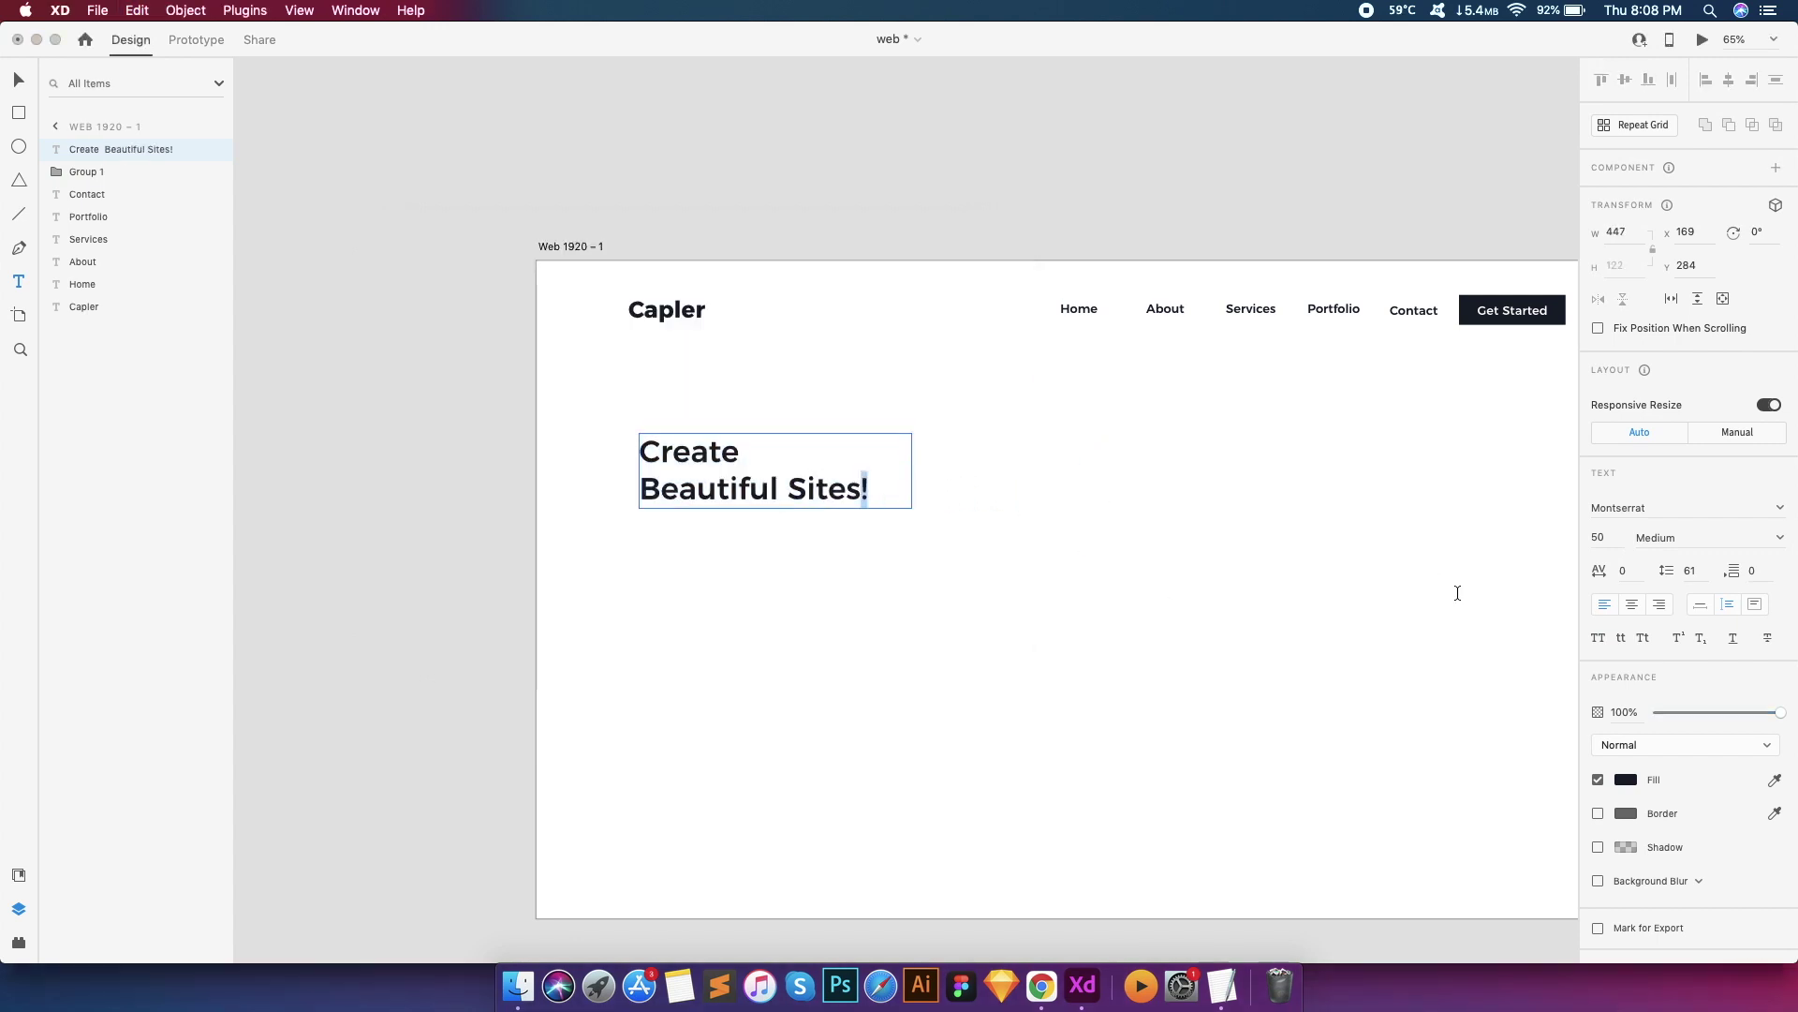
{"action": "key", "text": "super+a"}
{"action": "left_click", "coordinate": [1599, 539]}
{"action": "key", "text": "Up"}
{"action": "key", "text": "Up"}
{"action": "key", "text": "Up"}
{"action": "key", "text": "Up"}
{"action": "key", "text": "Up"}
{"action": "key", "text": "Up"}
{"action": "key", "text": "Up"}
{"action": "key", "text": "Up"}
{"action": "key", "text": "Up"}
{"action": "key", "text": "Up"}
{"action": "key", "text": "Up"}
{"action": "key", "text": "Up"}
{"action": "key", "text": "Up"}
{"action": "key", "text": "Up"}
{"action": "key", "text": "Up"}
{"action": "key", "text": "Up"}
{"action": "key", "text": "Up"}
{"action": "key", "text": "Up"}
{"action": "key", "text": "Up"}
{"action": "key", "text": "Up"}
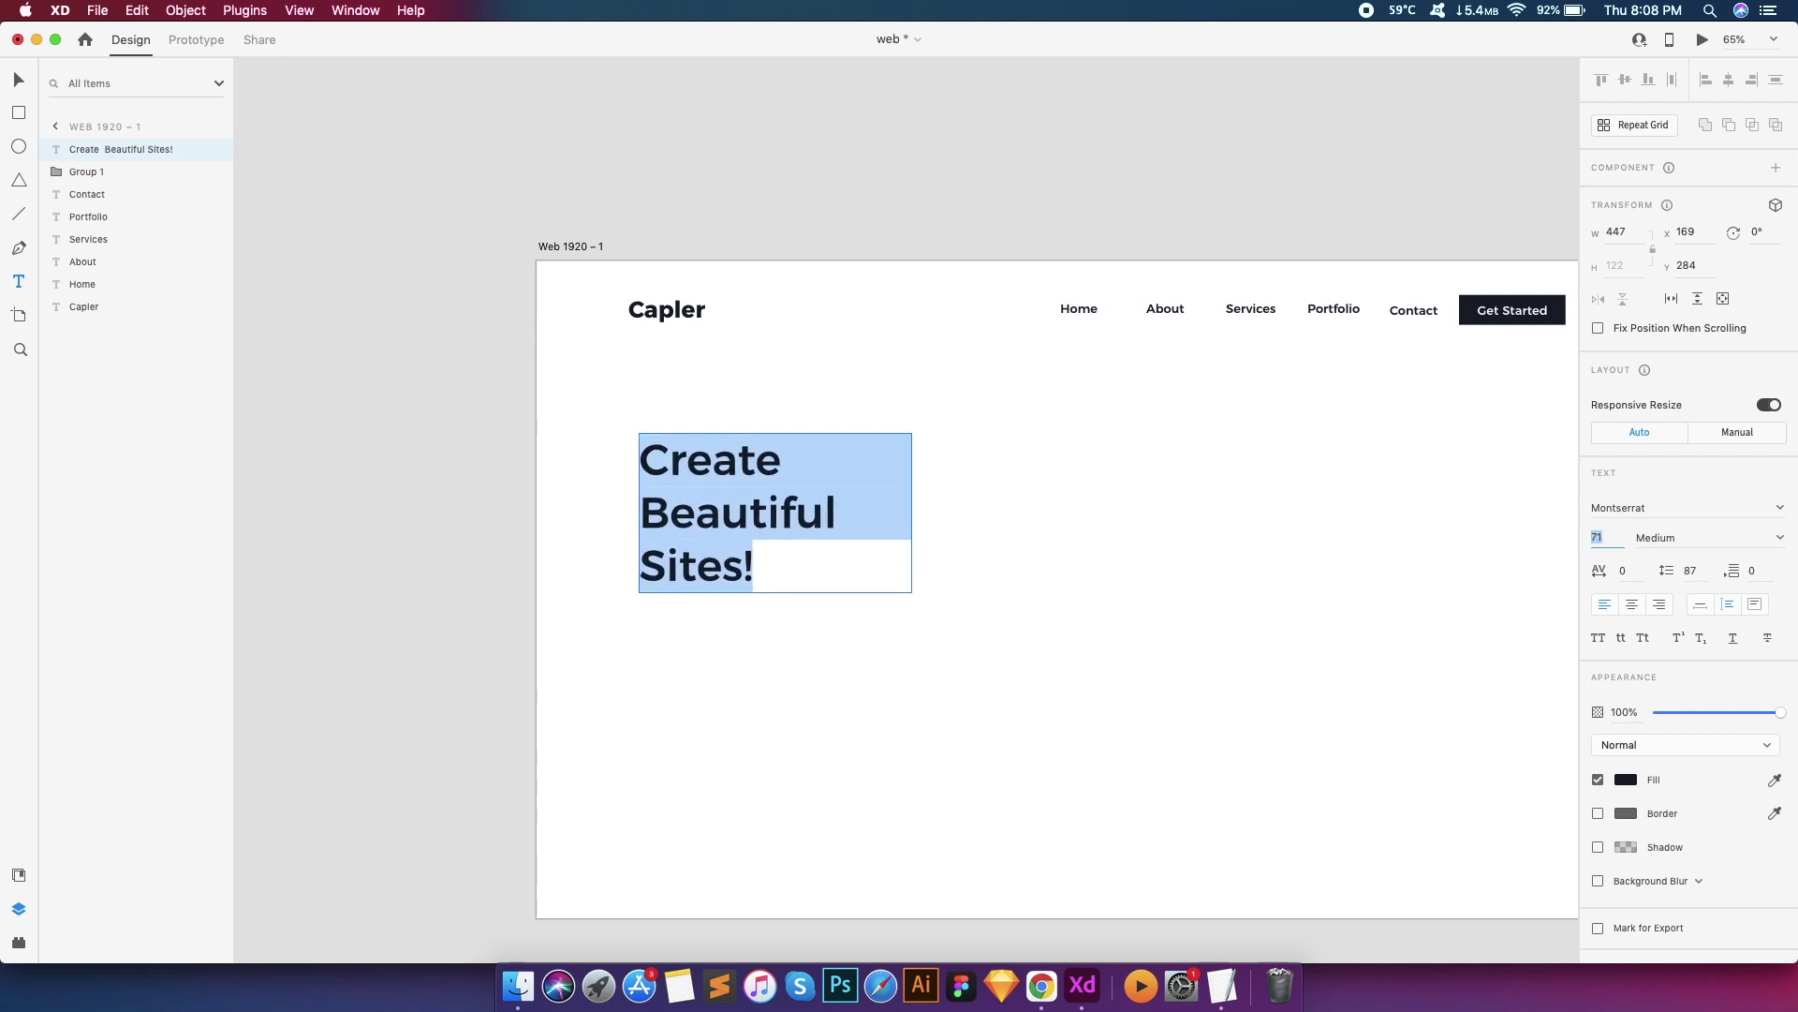
{"action": "key", "text": "Escape"}
{"action": "left_click_drag", "start_coordinate": [911, 514], "coordinate": [1026, 490]}
{"action": "key", "text": "Escape"}
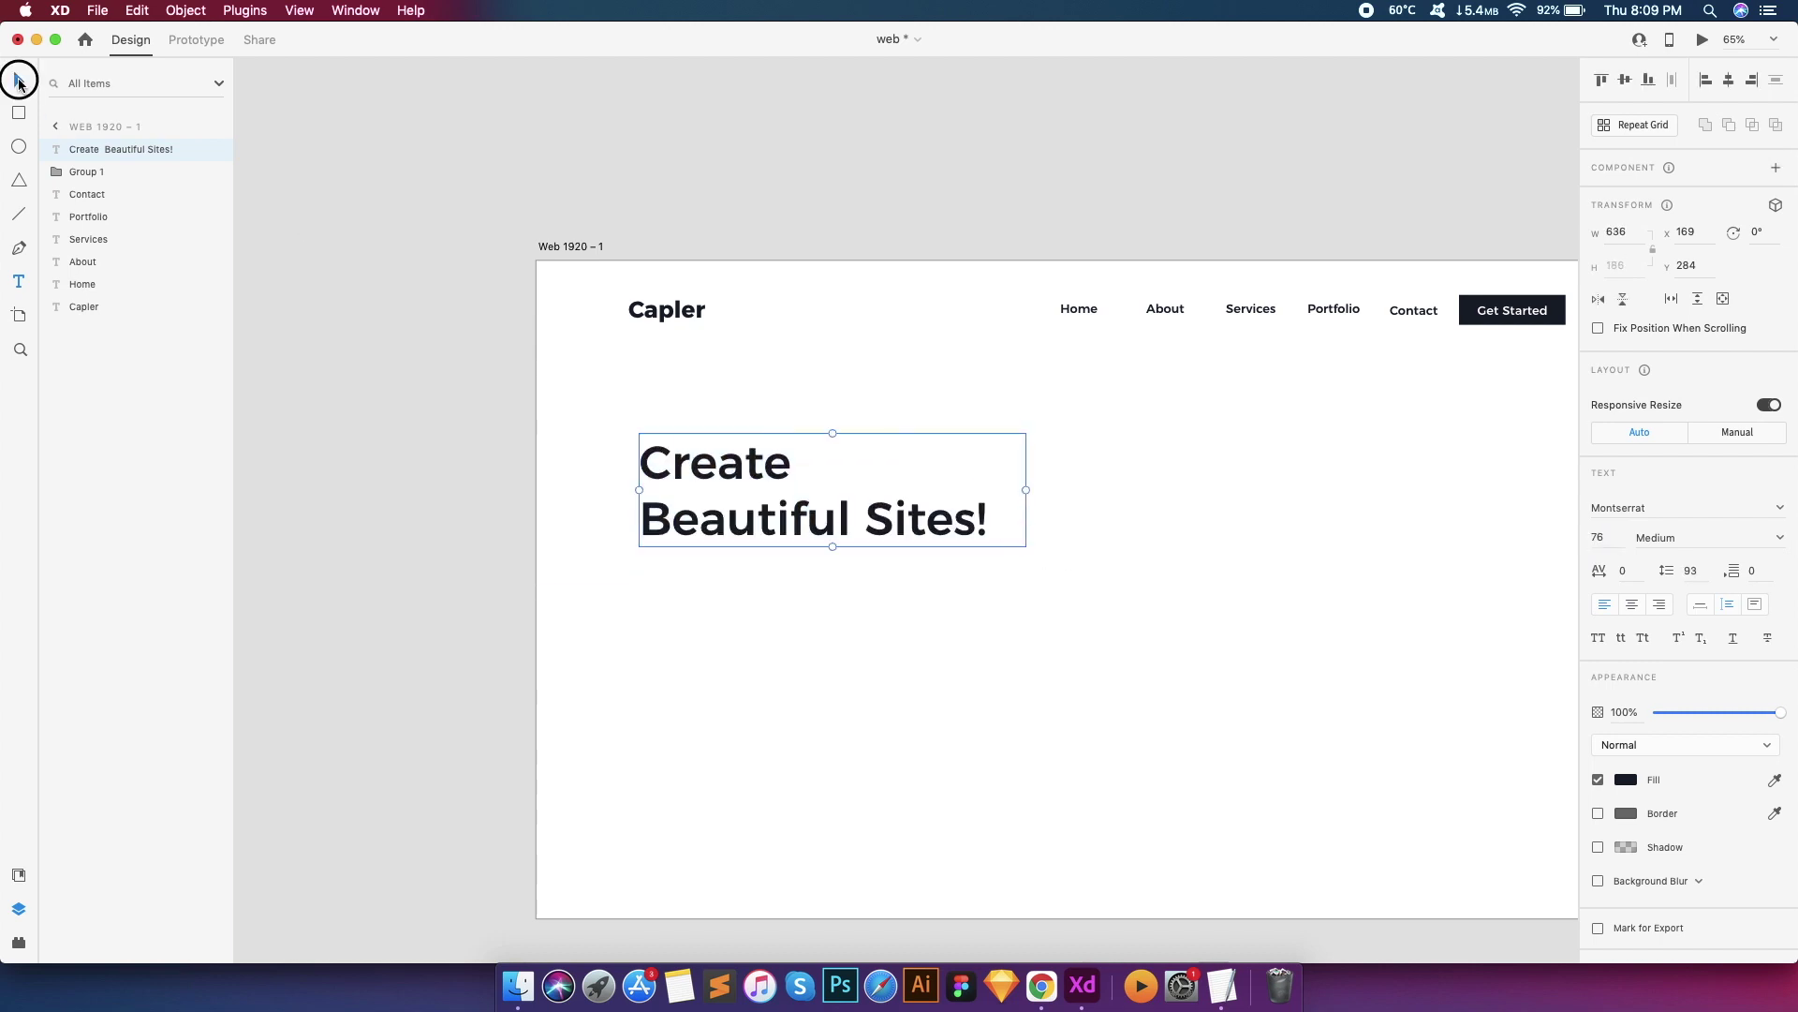
Copy the first Lorem ipsum paragraph from text.txt in TextEdit for use below the headline
{"action": "left_click", "coordinate": [735, 502]}
{"action": "left_click_drag", "start_coordinate": [639, 580], "coordinate": [1082, 709]}
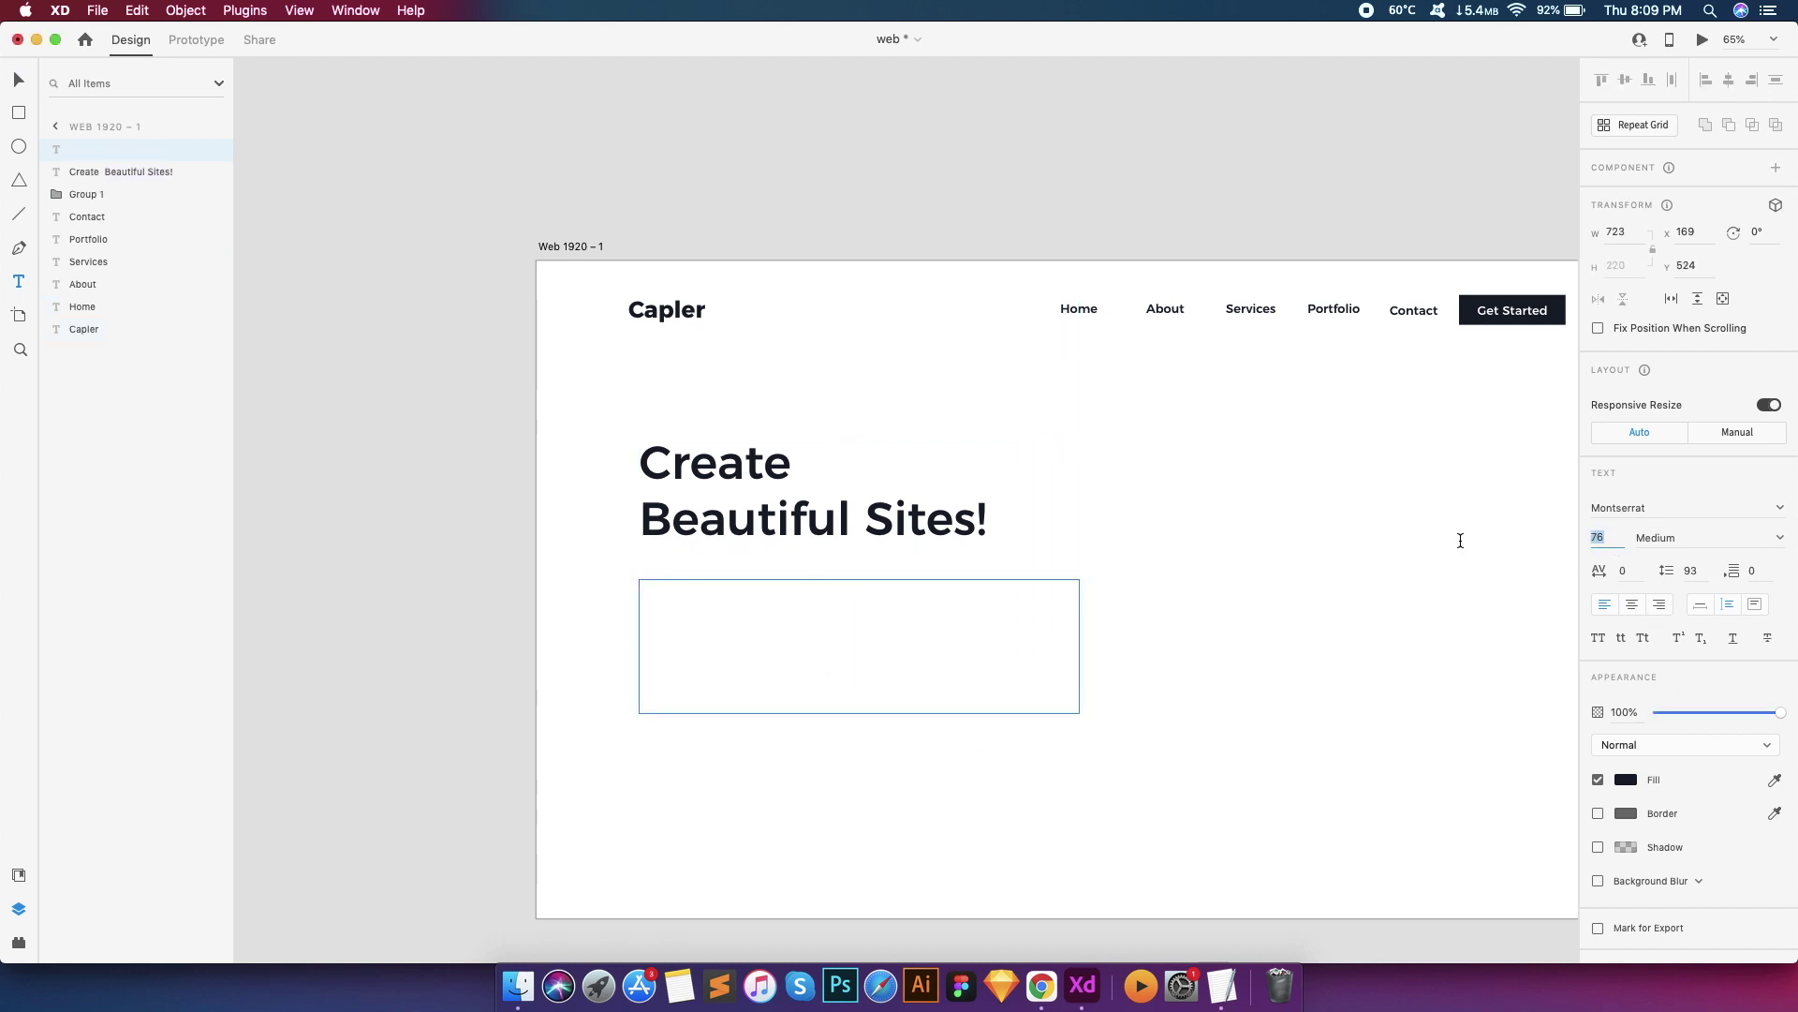
{"action": "left_click", "coordinate": [1221, 985]}
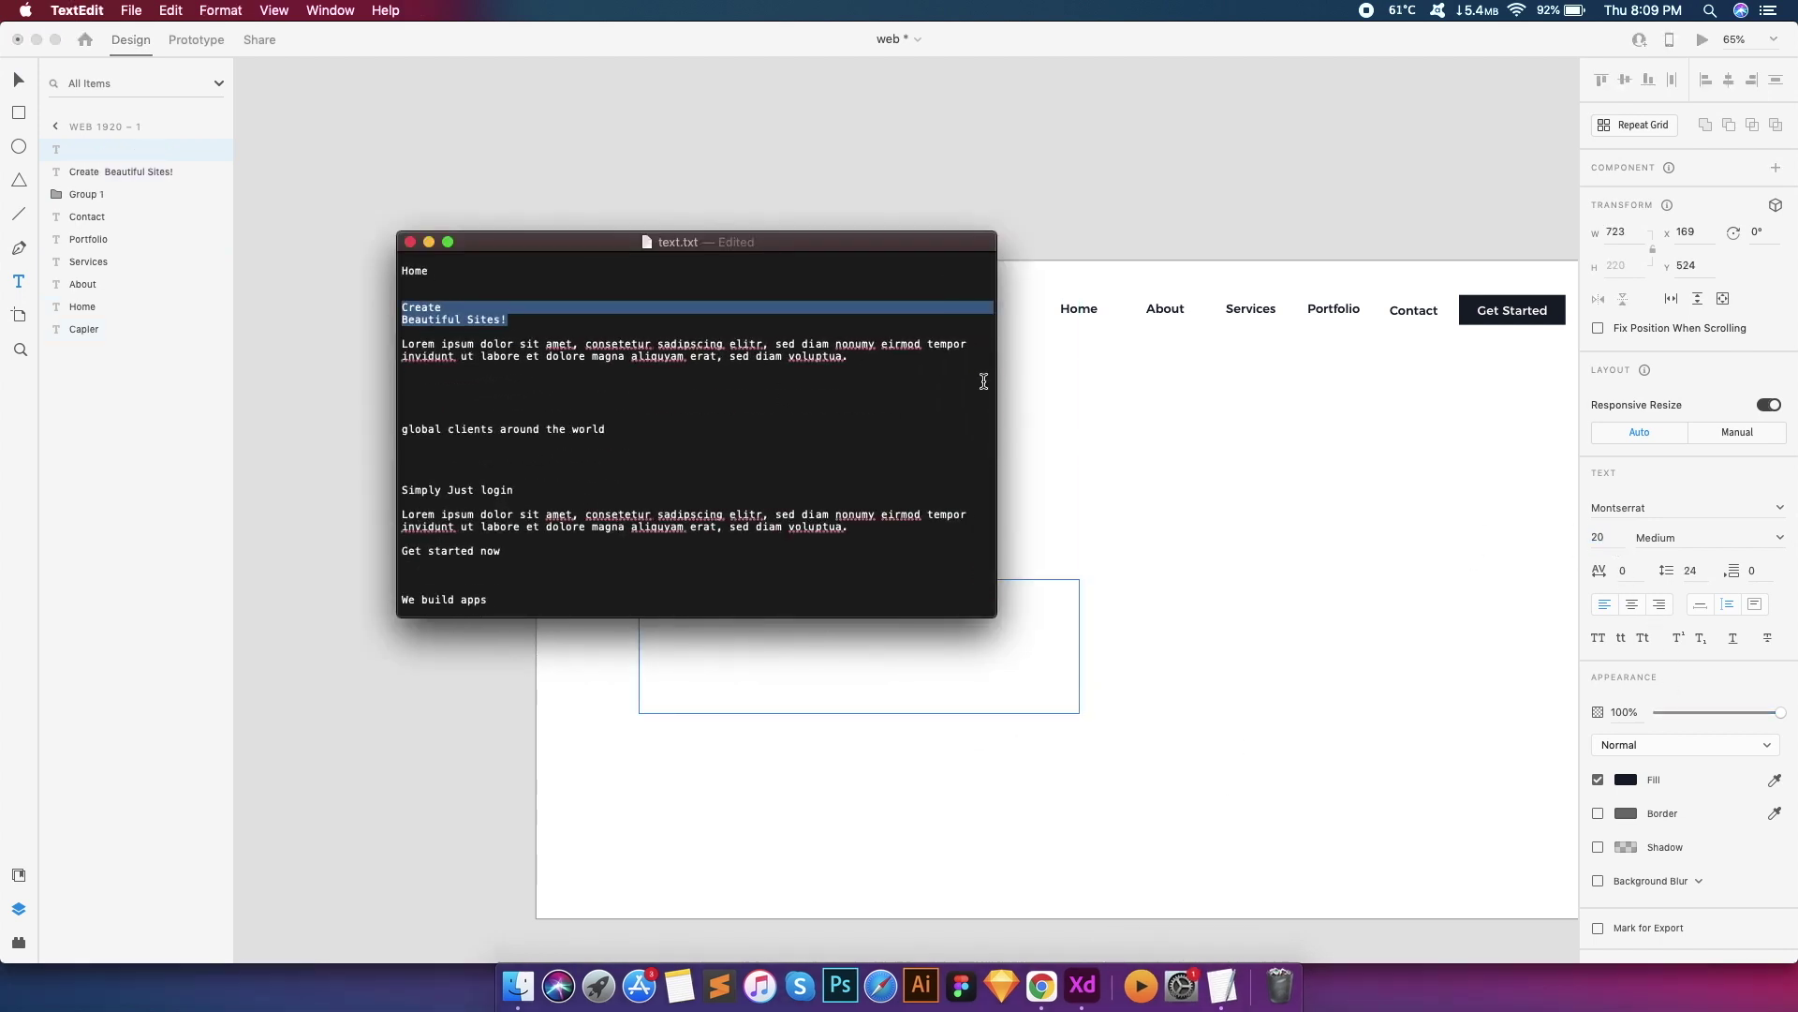
{"action": "left_click_drag", "start_coordinate": [871, 369], "coordinate": [363, 343]}
{"action": "left_click", "coordinate": [1025, 630]}
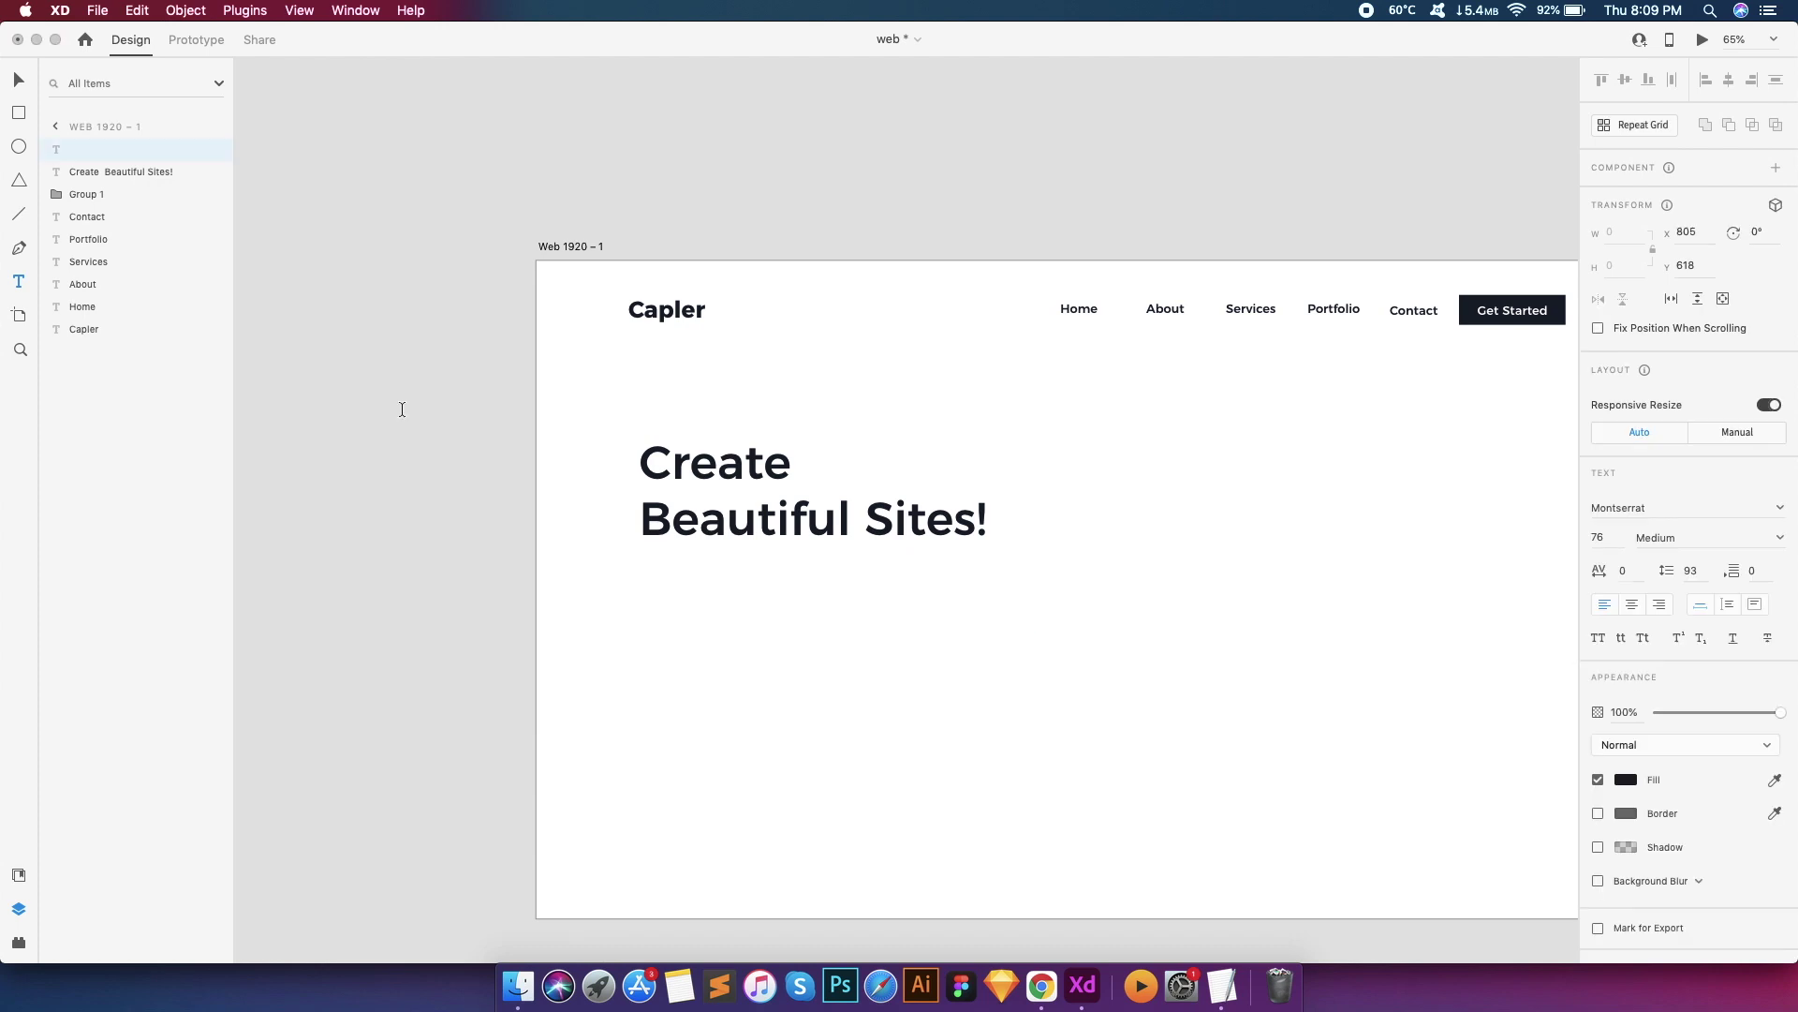
Draw a text area about 765 wide below the headline and paste the copied Lorem ipsum paragraph into it
{"action": "left_click", "coordinate": [18, 90]}
{"action": "key", "text": "t"}
{"action": "left_click_drag", "start_coordinate": [648, 578], "coordinate": [1114, 716]}
{"action": "key", "text": "super+v"}
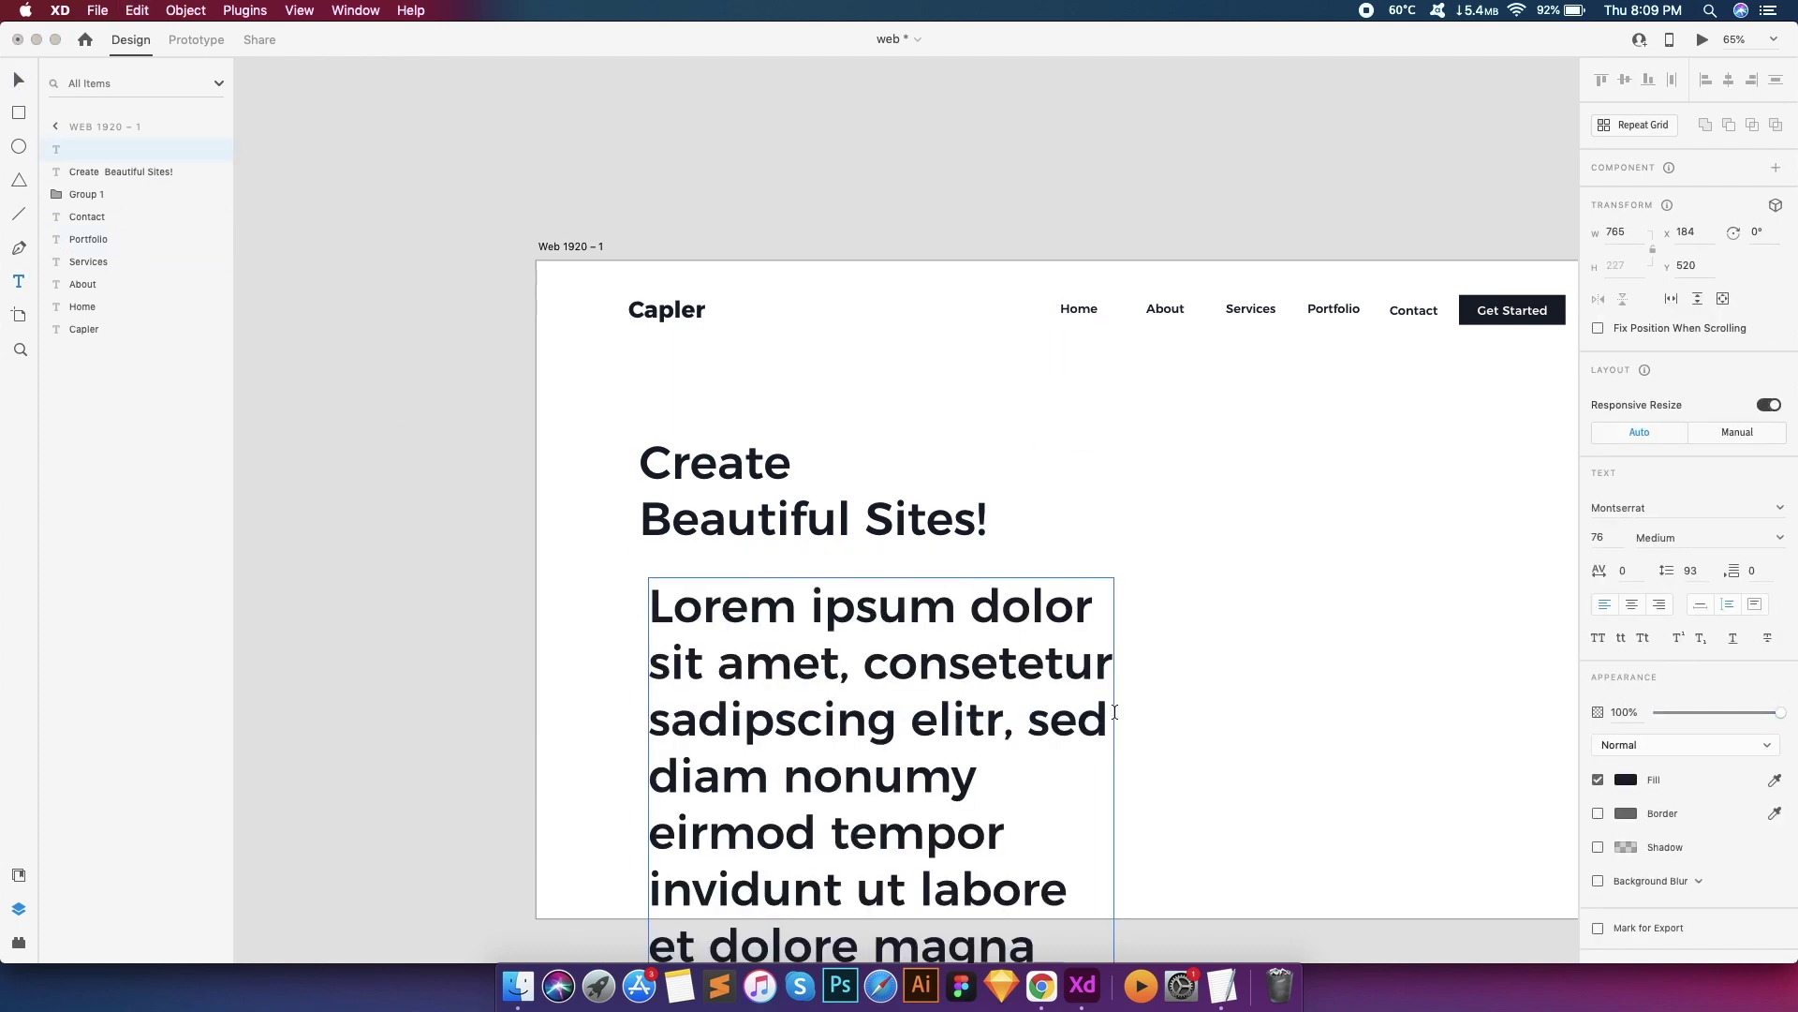
Set the font size of the whole Lorem ipsum paragraph to 20
{"action": "key", "text": "super+a"}
{"action": "left_click", "coordinate": [1598, 537]}
{"action": "type", "text": "20"}
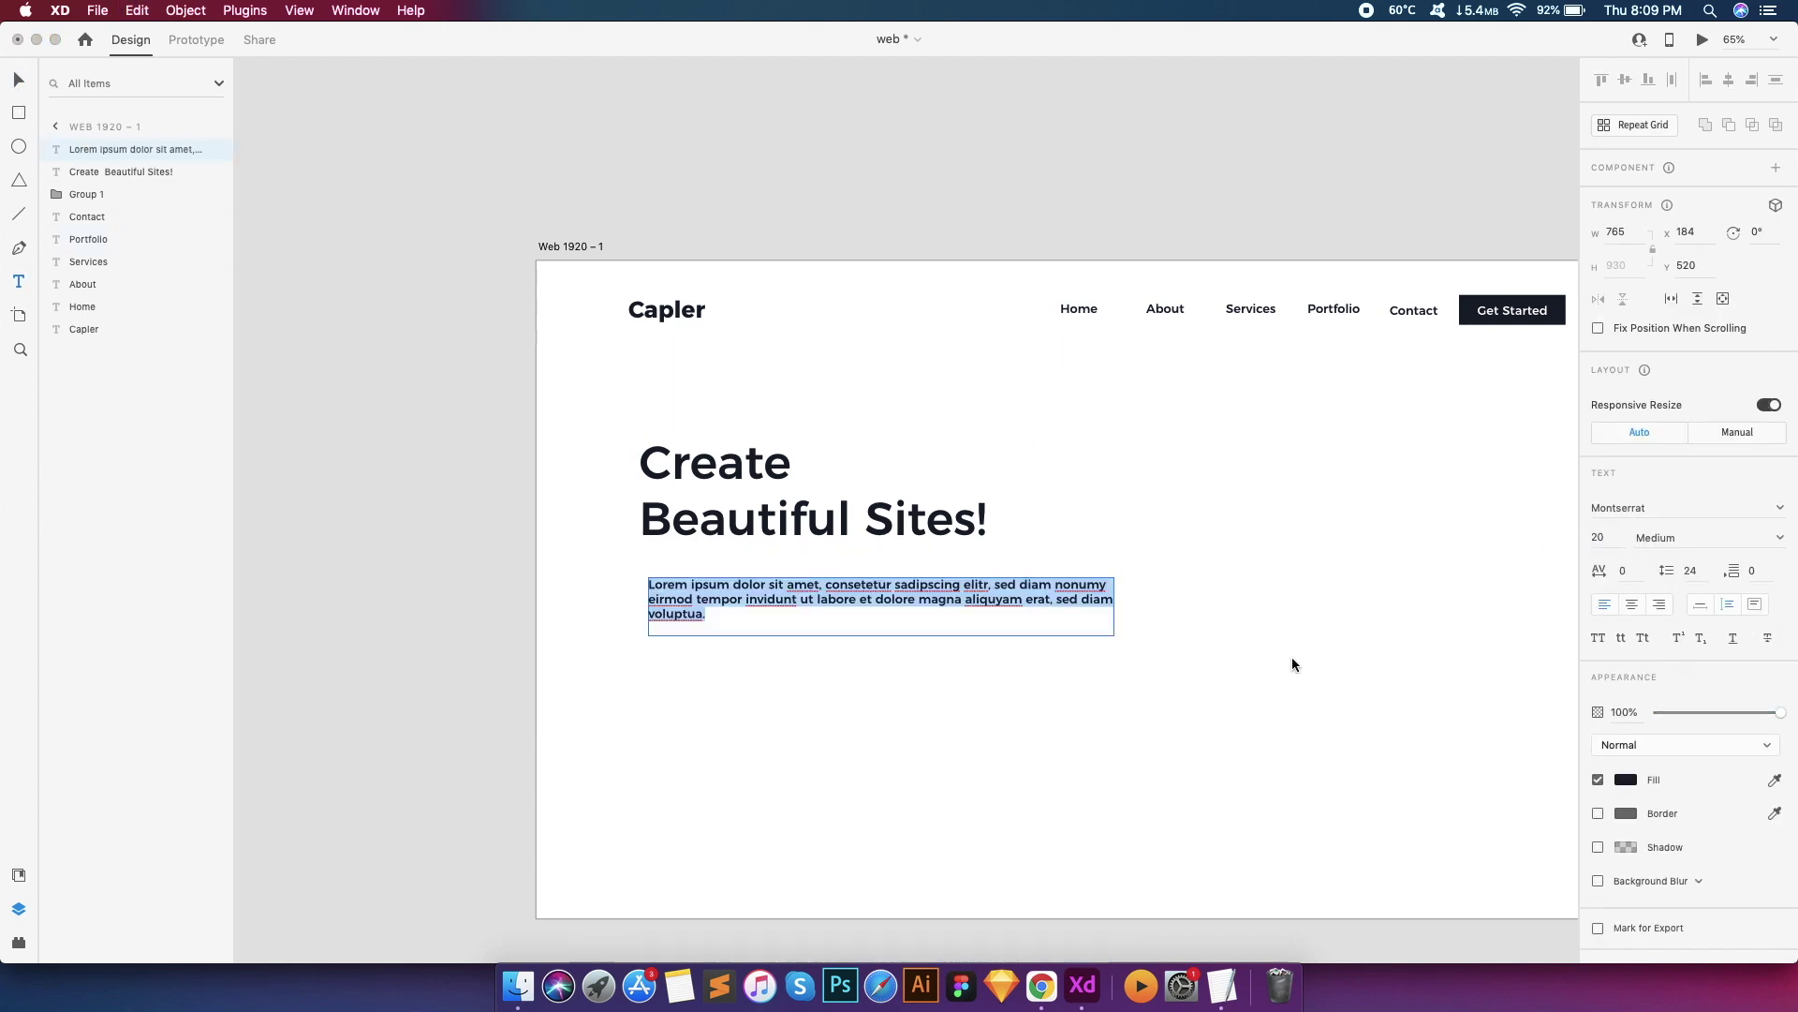
Set the paragraph's line spacing to 40 and its font weight to Regular
{"action": "key", "text": "Tab"}
{"action": "type", "text": "32"}
{"action": "key", "text": "Return"}
{"action": "key", "text": "Up"}
{"action": "key", "text": "Up"}
{"action": "key", "text": "Up"}
{"action": "key", "text": "Up"}
{"action": "key", "text": "Up"}
{"action": "key", "text": "Up"}
{"action": "key", "text": "Up"}
{"action": "key", "text": "Up"}
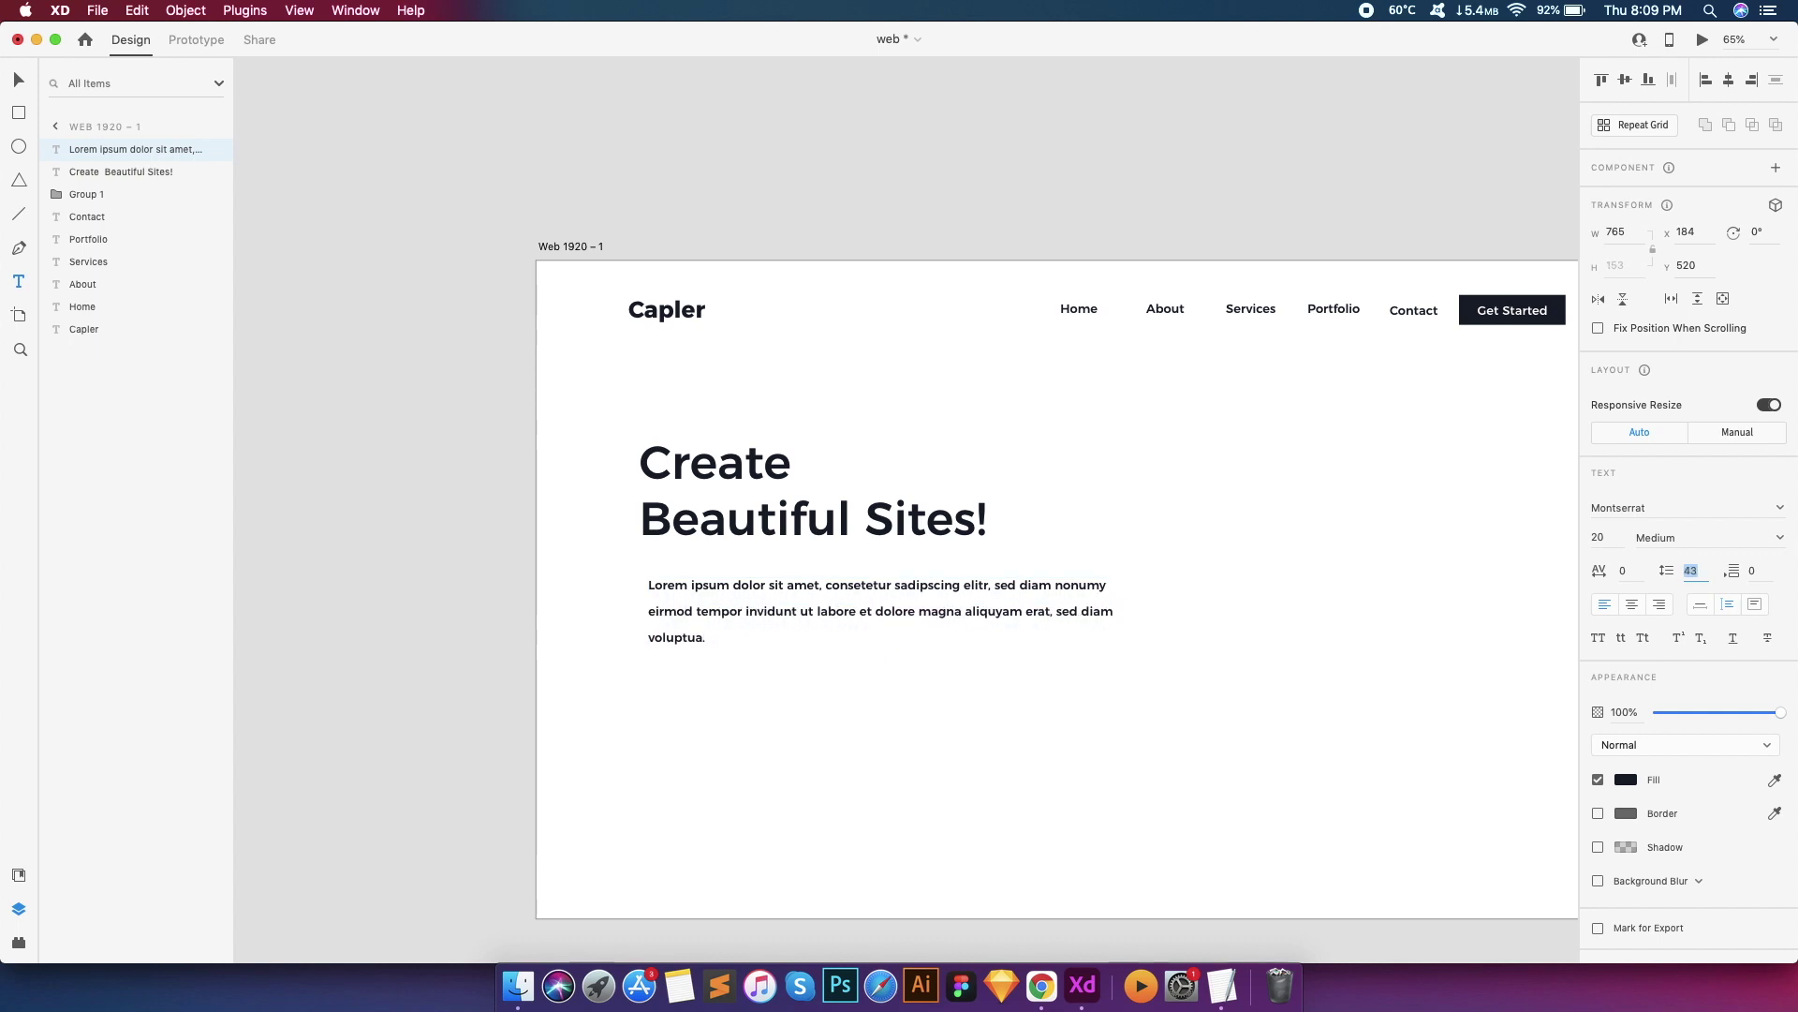
{"action": "left_click", "coordinate": [1733, 540]}
{"action": "key", "text": "Escape"}
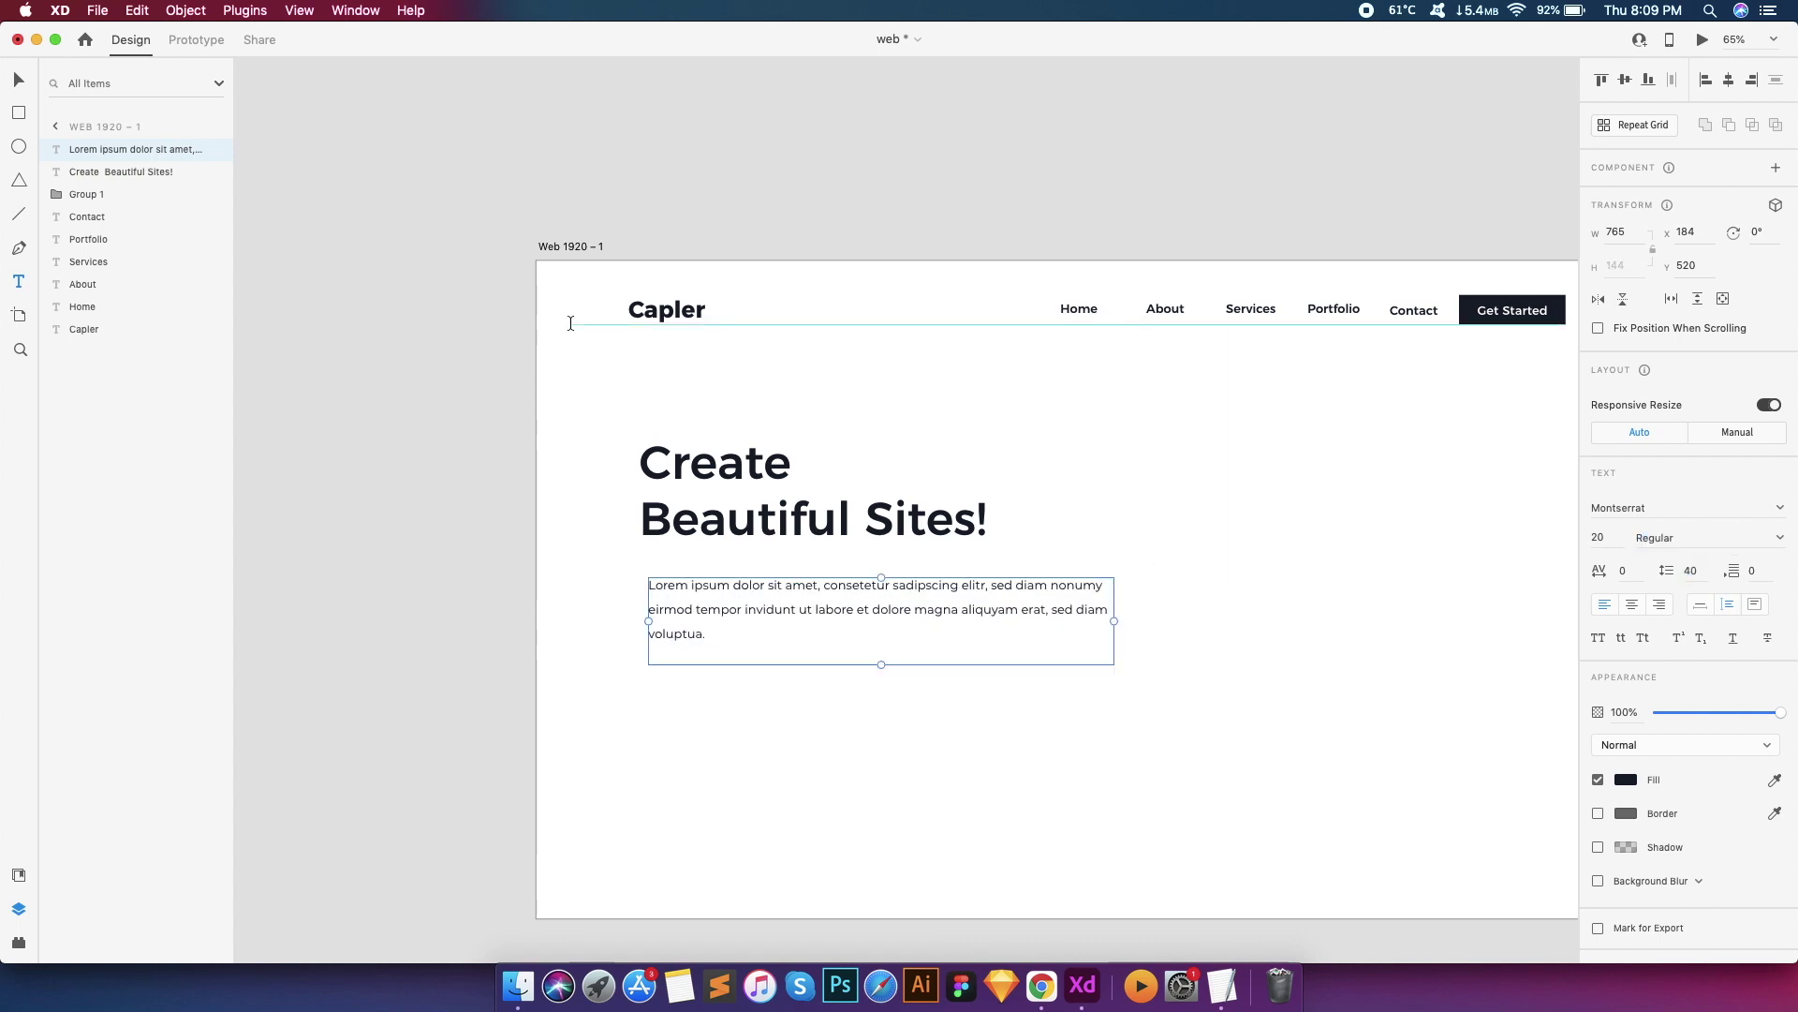
Narrow the paragraph's text box to about 695 wide and align its left edge with the headline at X 169
{"action": "left_click_drag", "start_coordinate": [1118, 619], "coordinate": [1071, 619]}
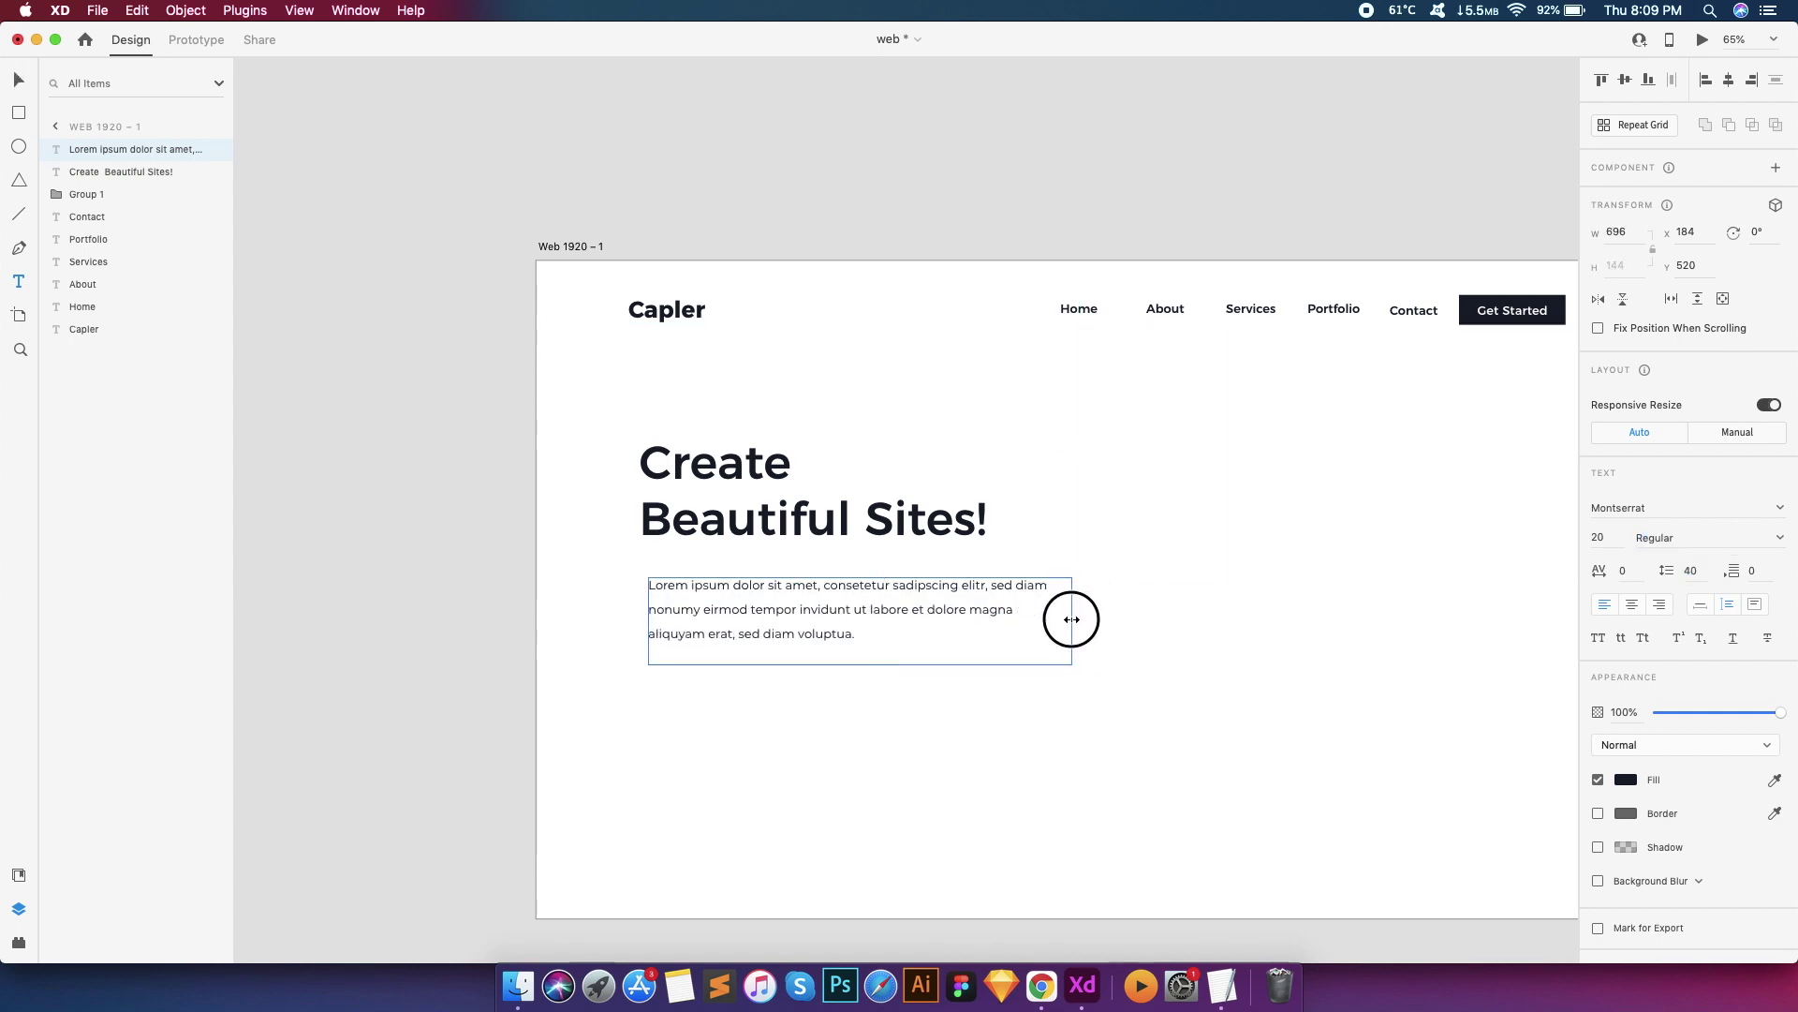
{"action": "key", "text": "v"}
{"action": "left_click_drag", "start_coordinate": [723, 595], "coordinate": [713, 586]}
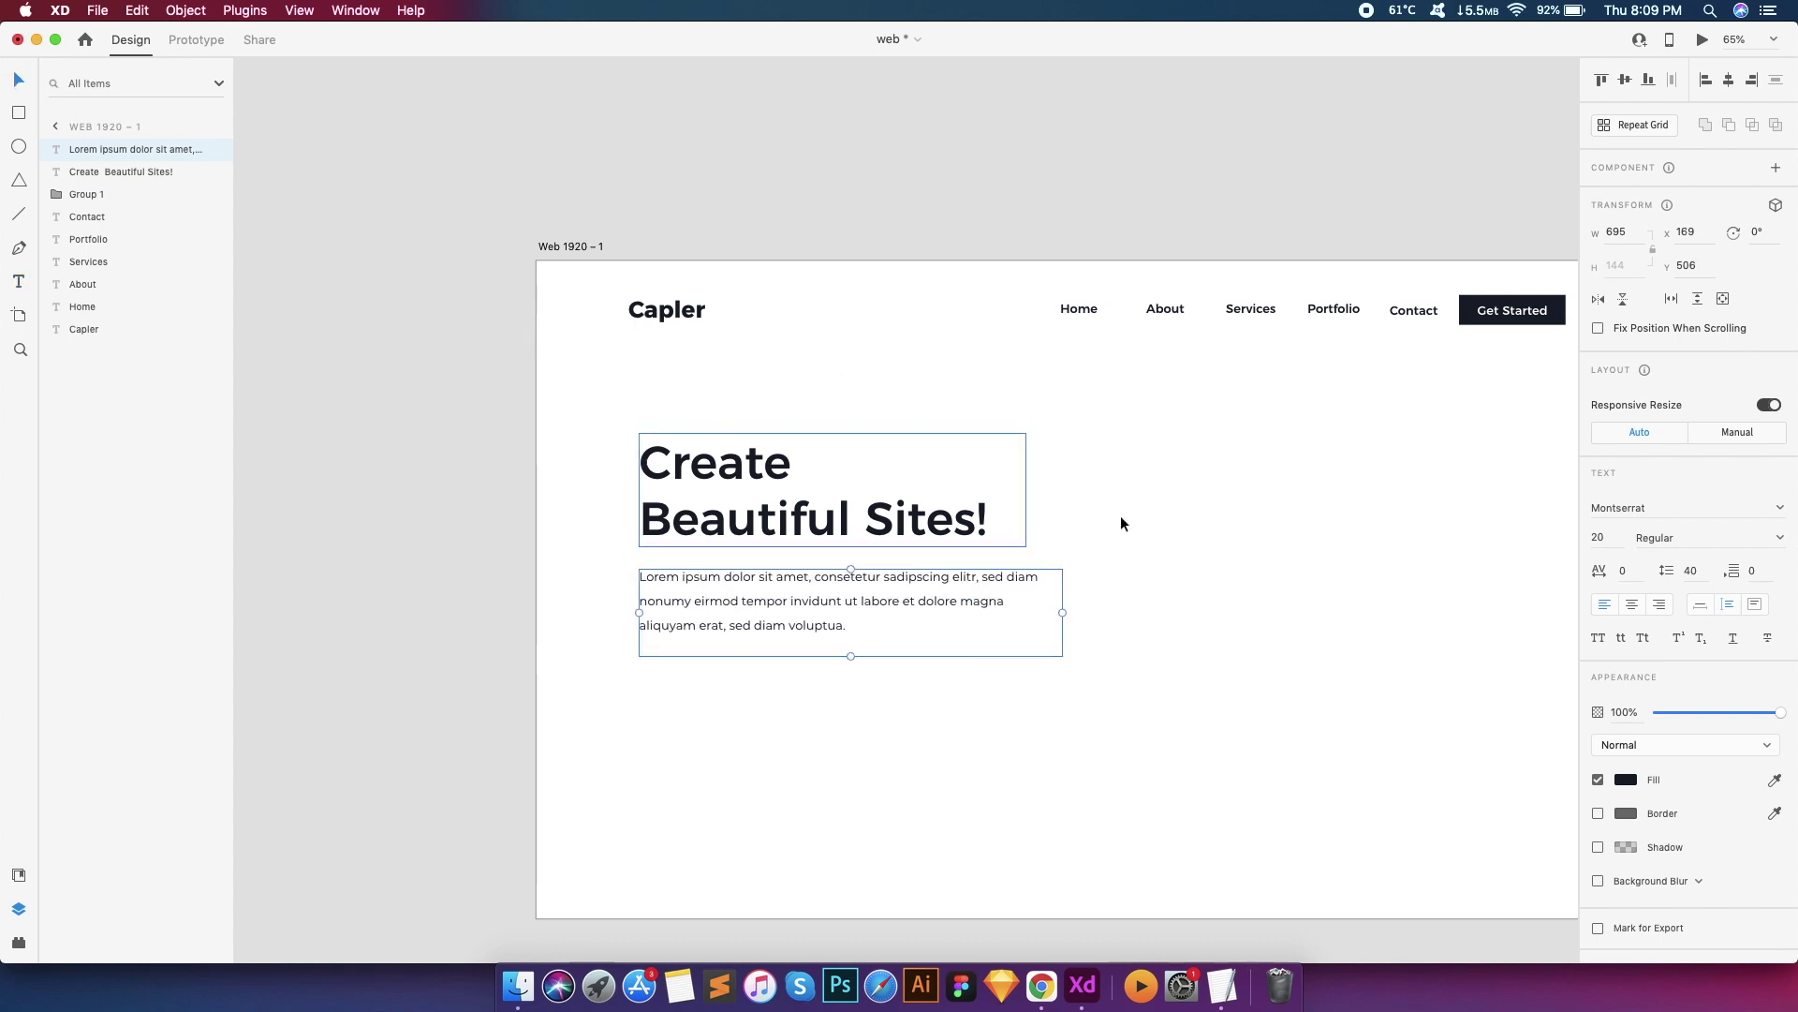
Show the artboard's layout grid and shift the headline and paragraph slightly left within the first column
{"action": "left_click", "coordinate": [548, 245]}
{"action": "left_click", "coordinate": [1603, 605]}
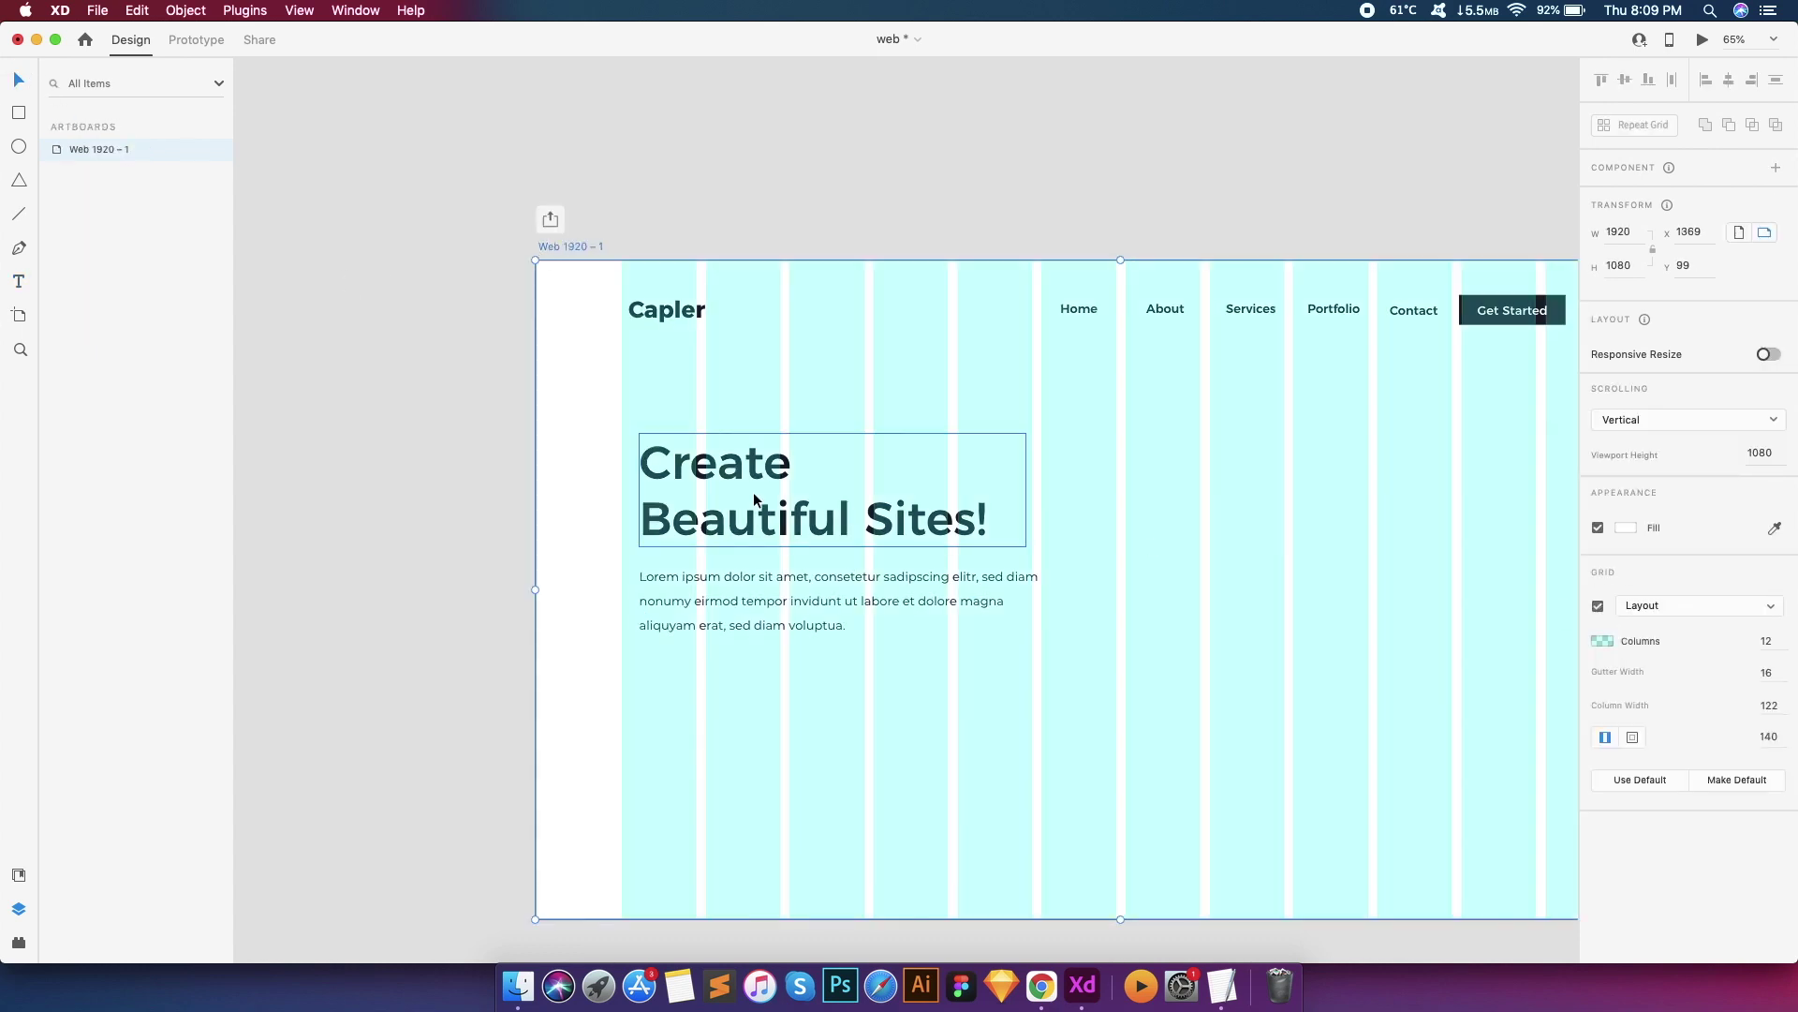
{"action": "left_click_drag", "start_coordinate": [735, 510], "coordinate": [728, 506]}
{"action": "left_click_drag", "start_coordinate": [743, 609], "coordinate": [736, 606]}
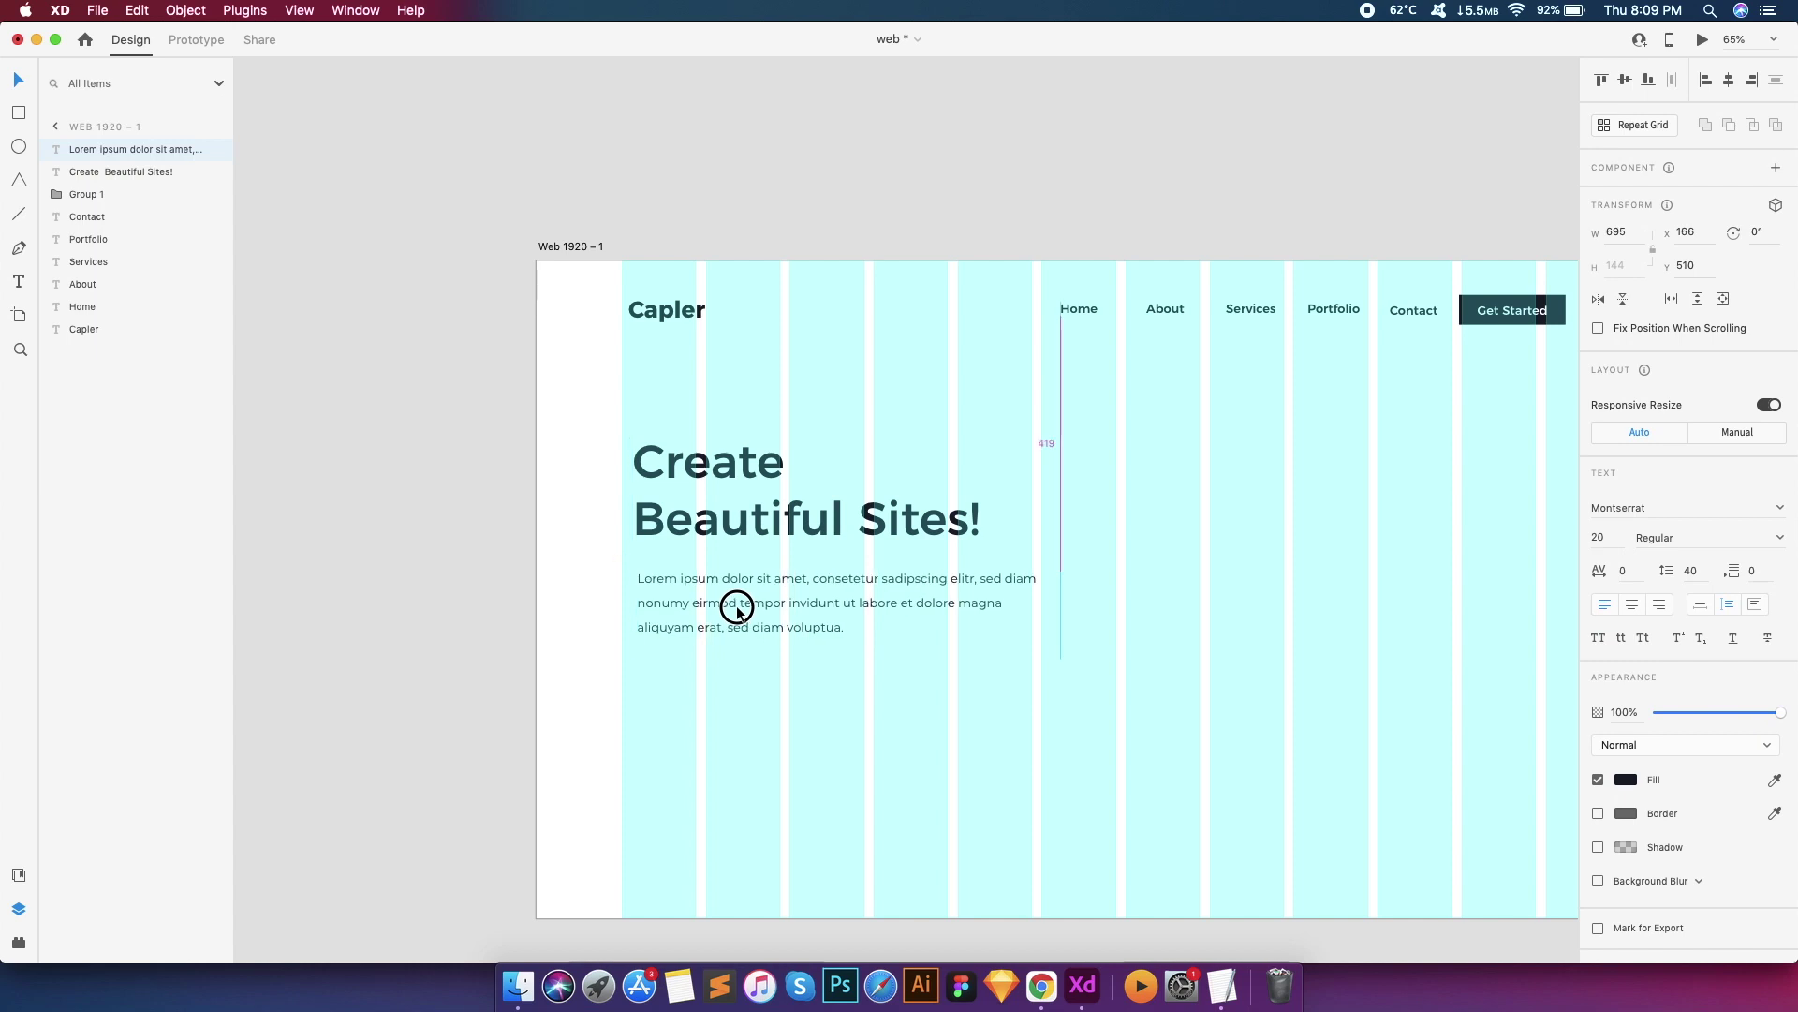
Rename the Get Started button's group as "button"
{"action": "left_click", "coordinate": [1474, 314]}
{"action": "scroll", "coordinate": [337, 228], "scroll_direction": "right", "scroll_amount": 3}
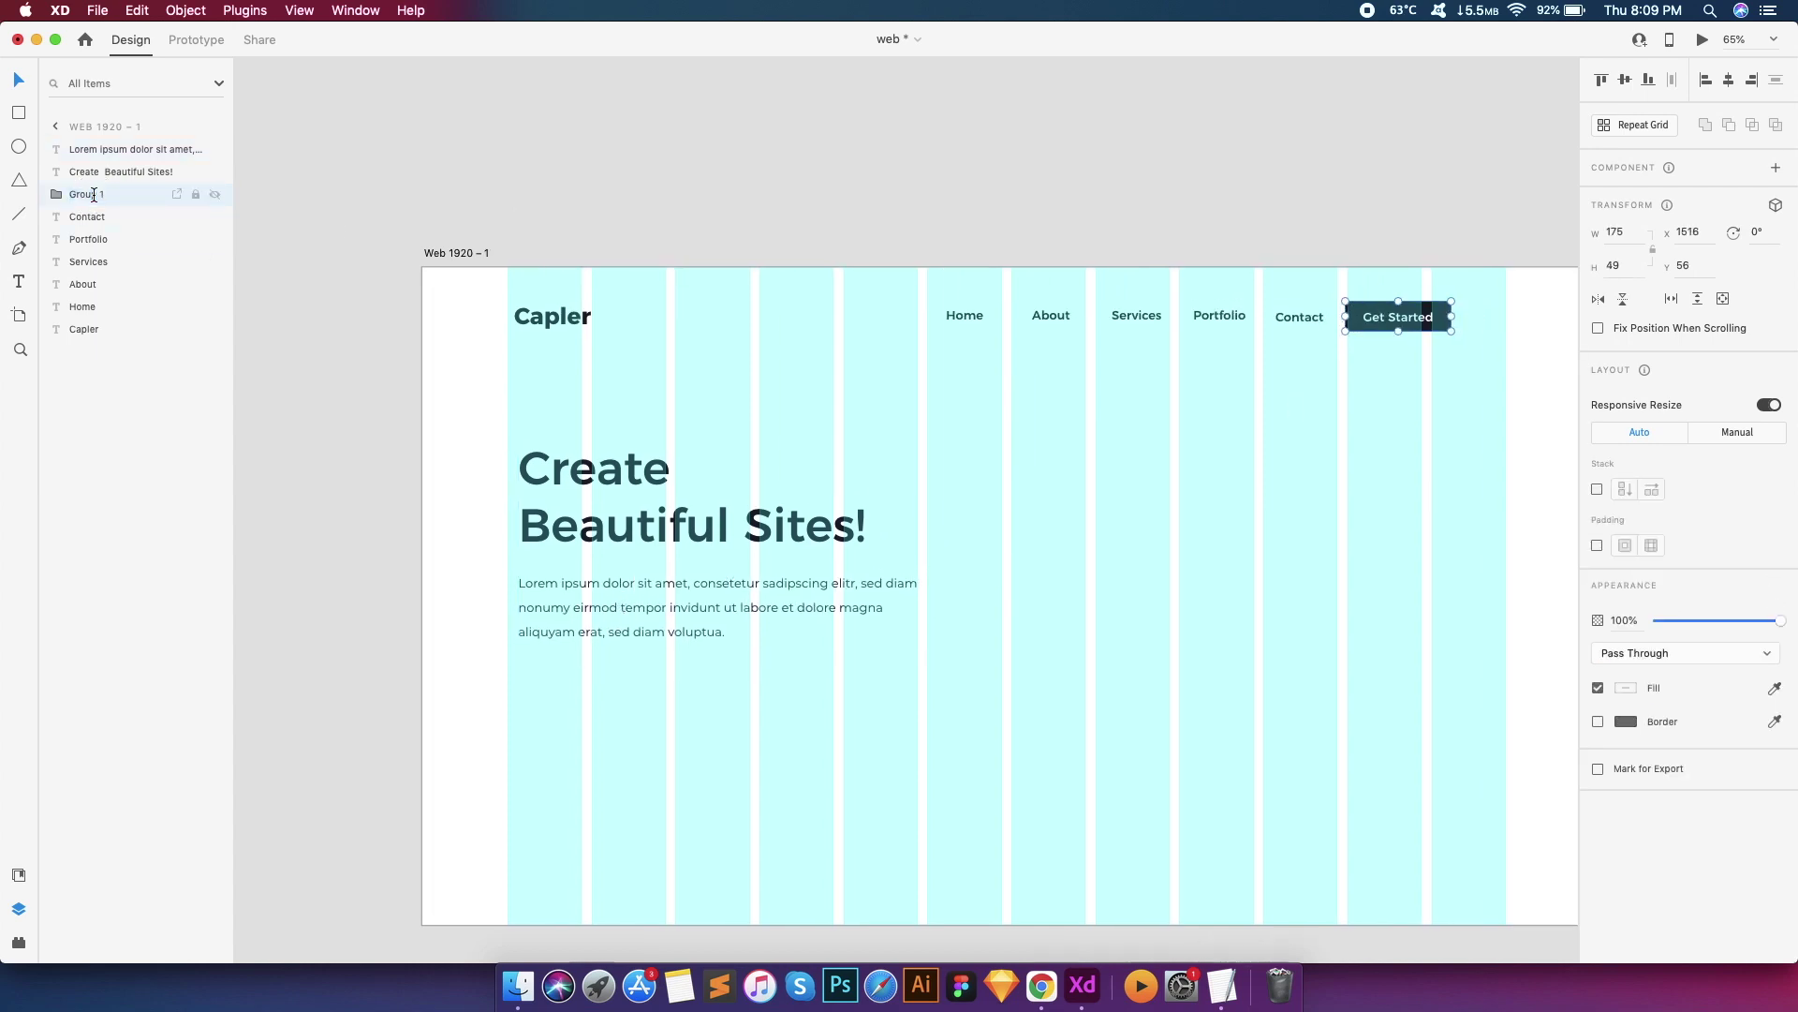
{"action": "double_click", "coordinate": [94, 195]}
{"action": "type", "text": "button"}
{"action": "left_click", "coordinate": [582, 189]}
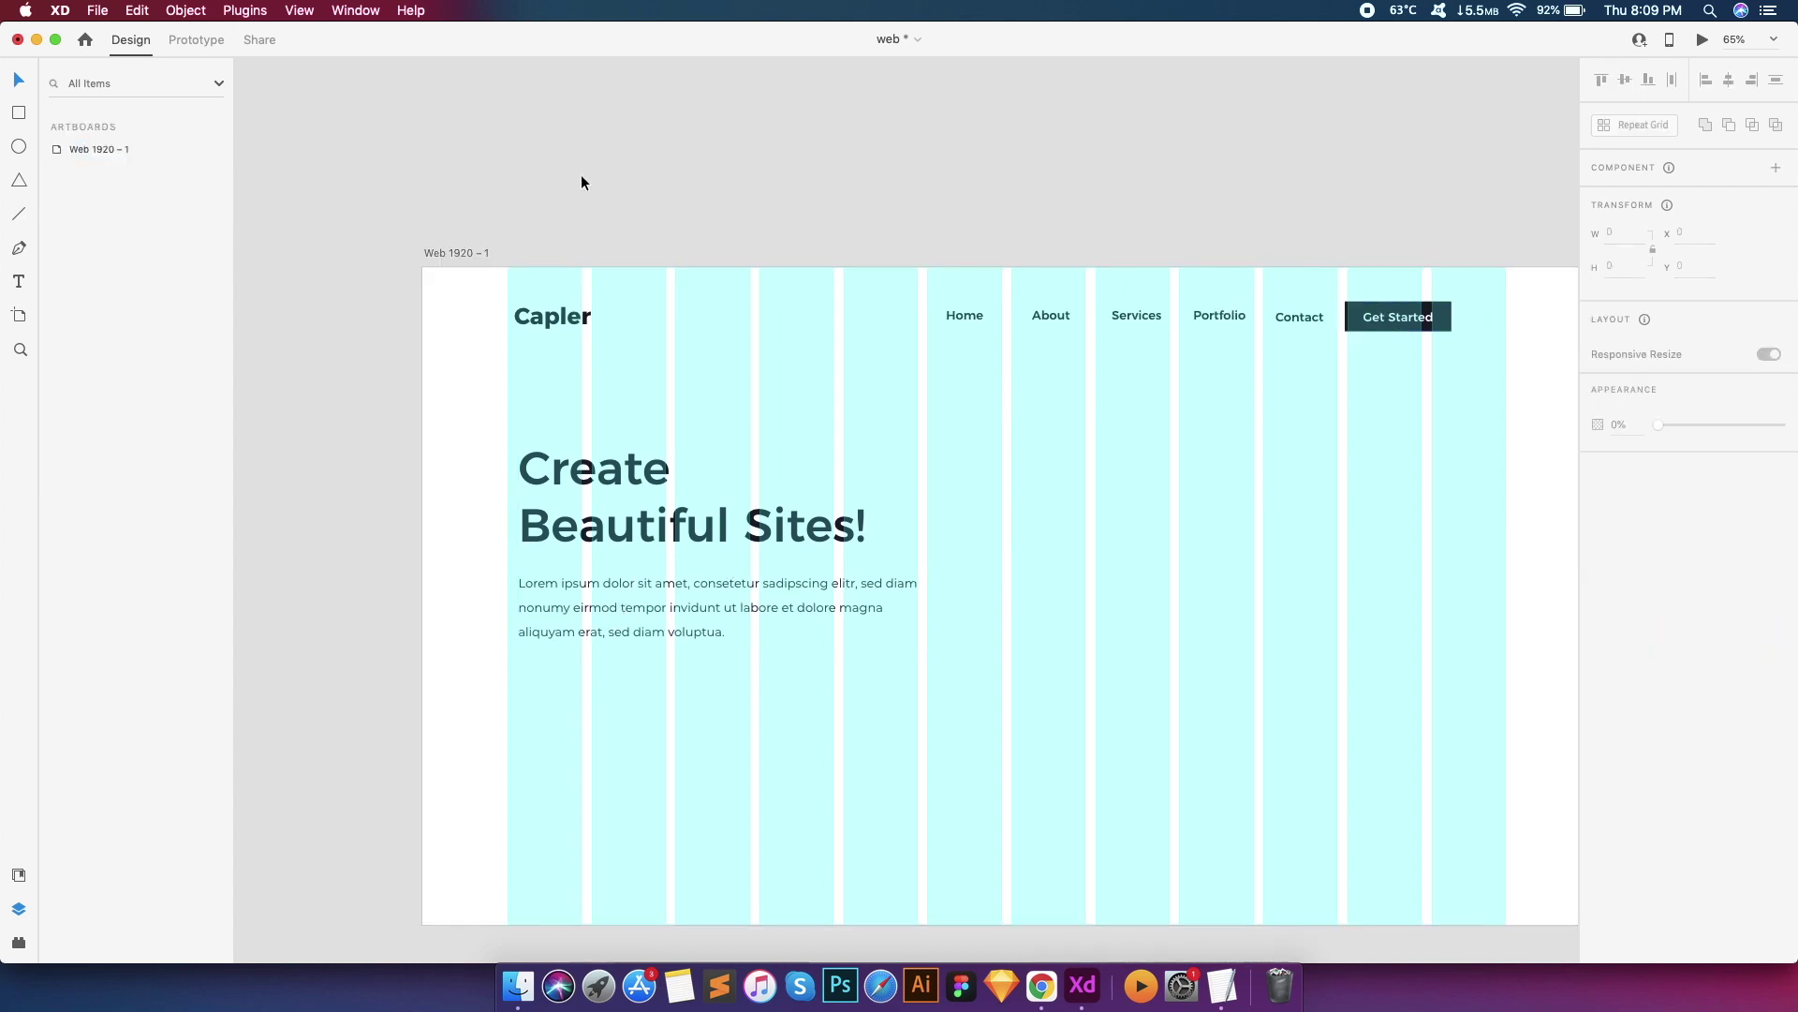
Group the logo, navigation links and Get Started button, and rename the group "Nwv_bar"
{"action": "left_click_drag", "start_coordinate": [480, 270], "coordinate": [1500, 360]}
{"action": "right_click", "coordinate": [86, 204]}
{"action": "left_click", "coordinate": [125, 360]}
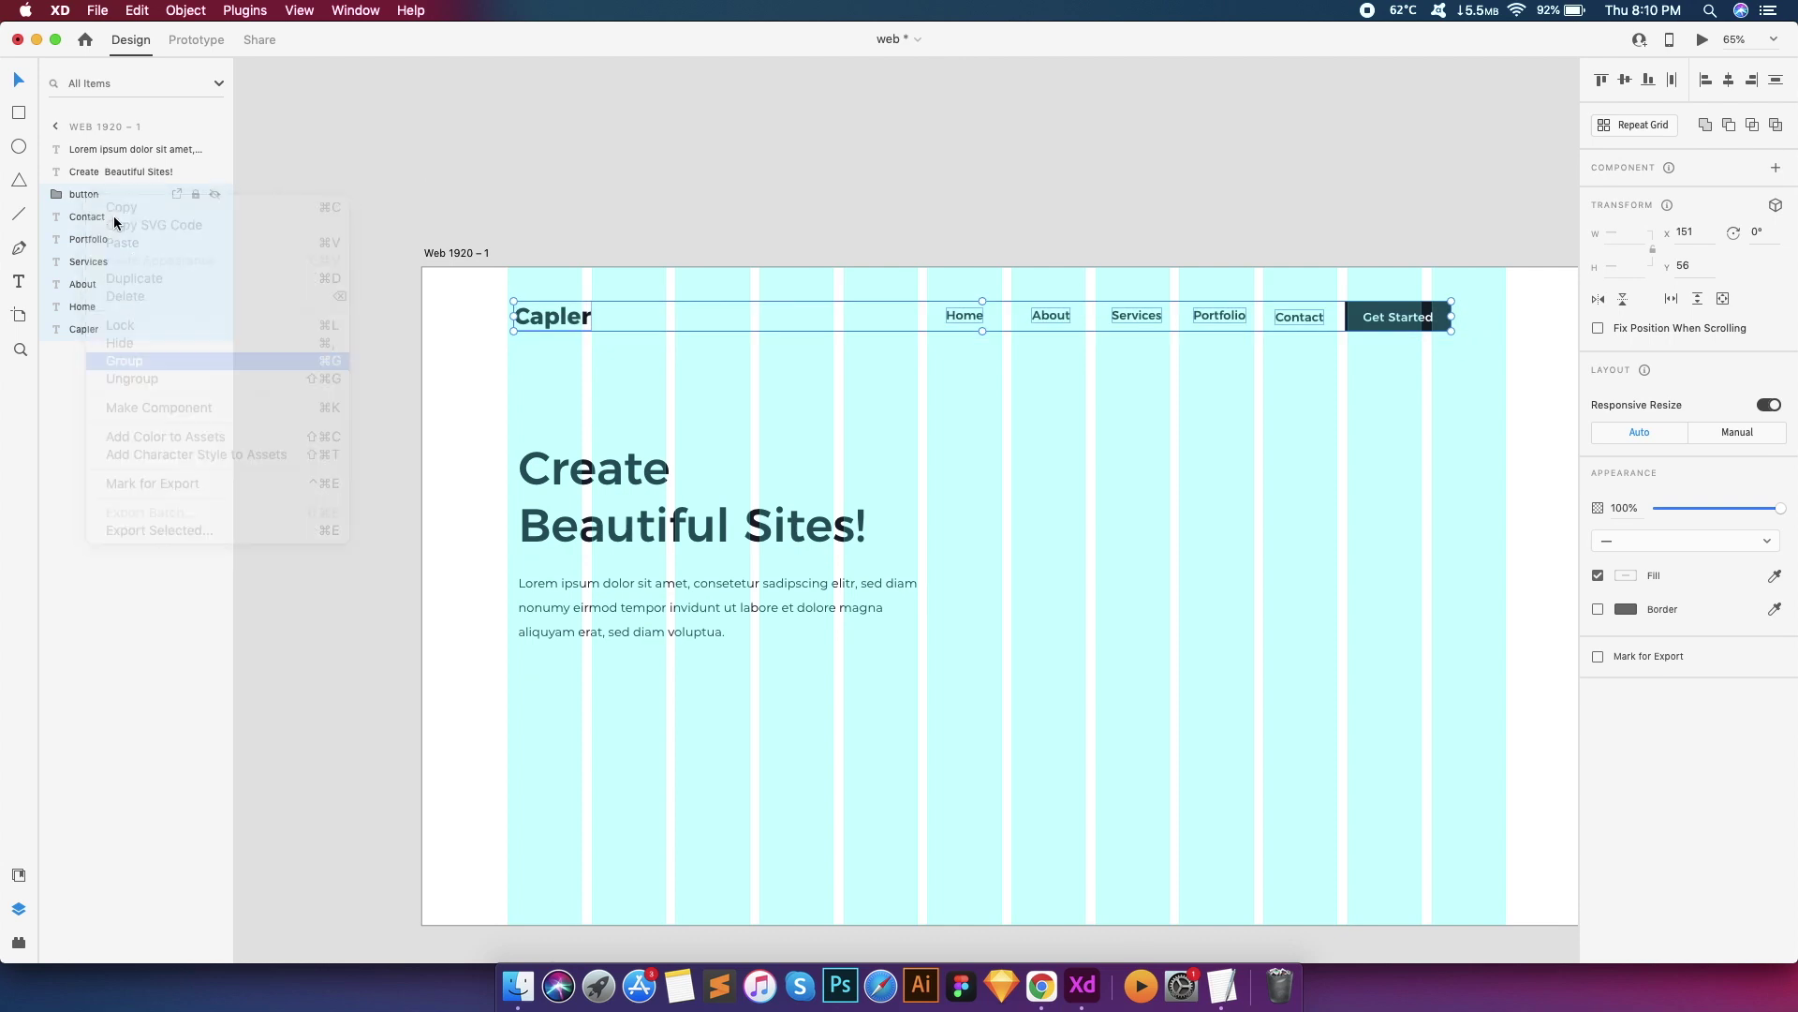
{"action": "double_click", "coordinate": [97, 195]}
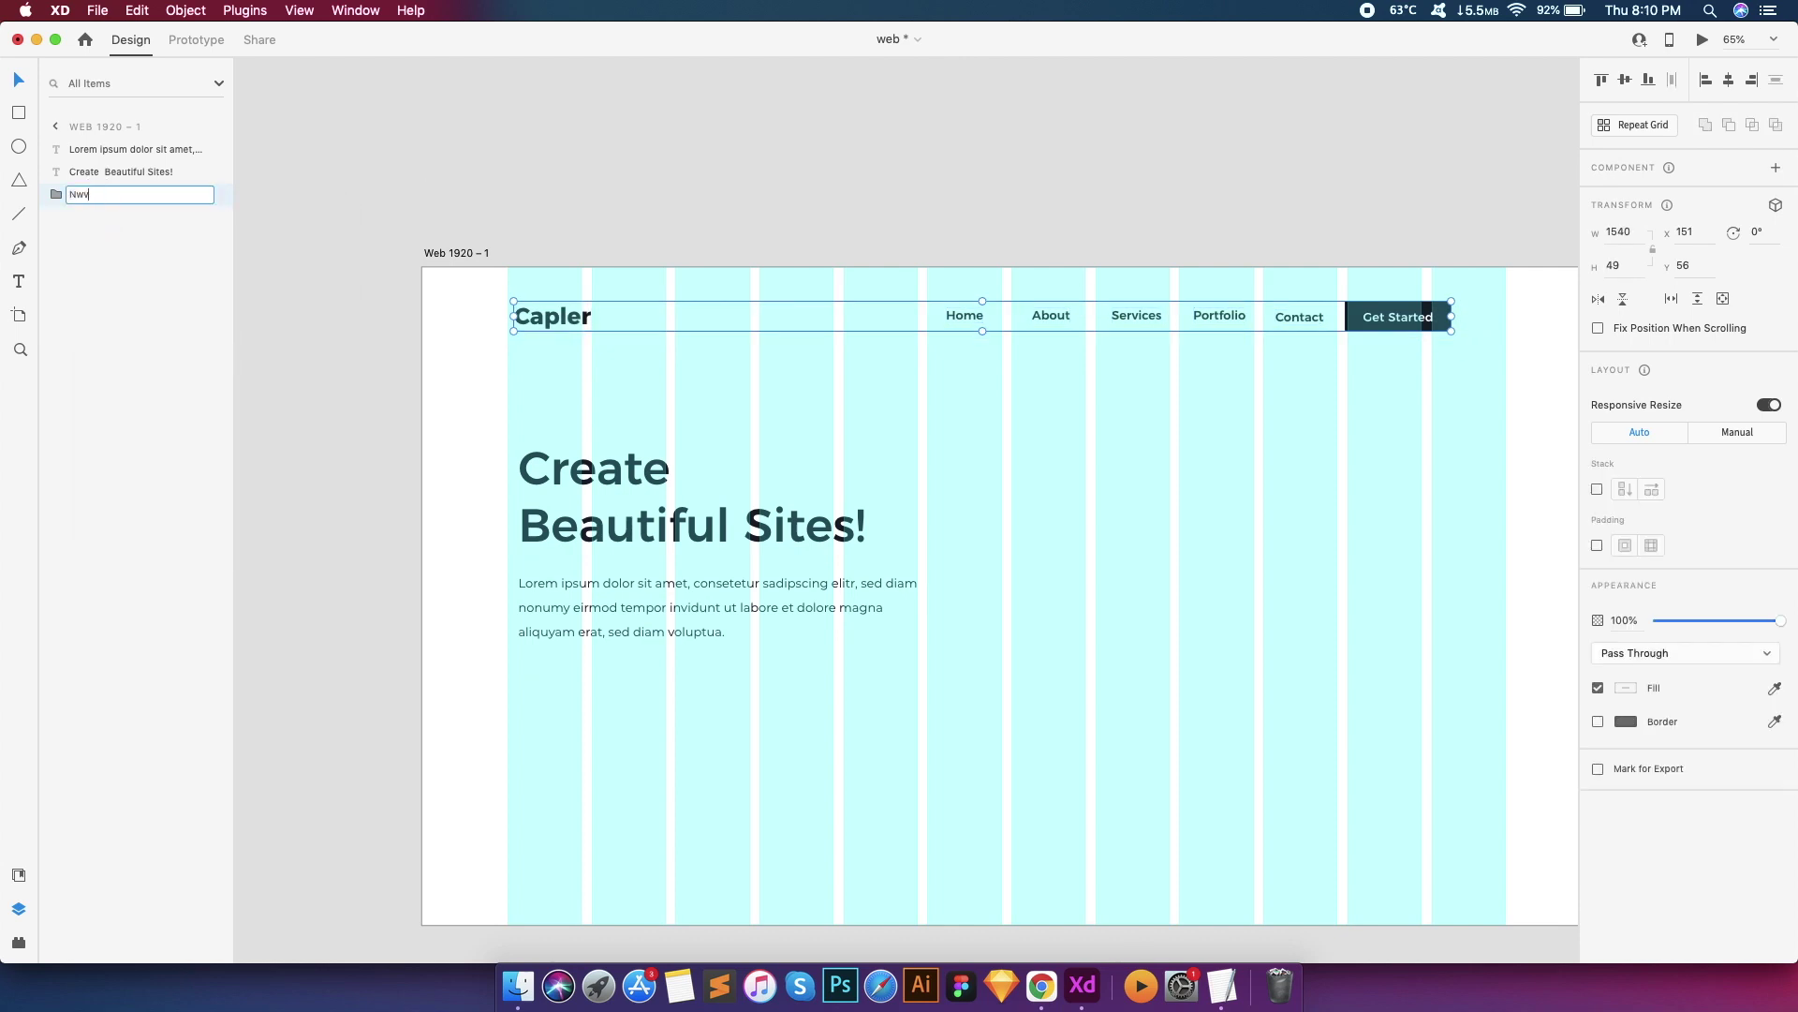
{"action": "key", "text": "Return"}
Duplicate the Get Started button, place the copy below the paragraph at X 140, Y 668, and scale it up
{"action": "double_click", "coordinate": [1402, 318]}
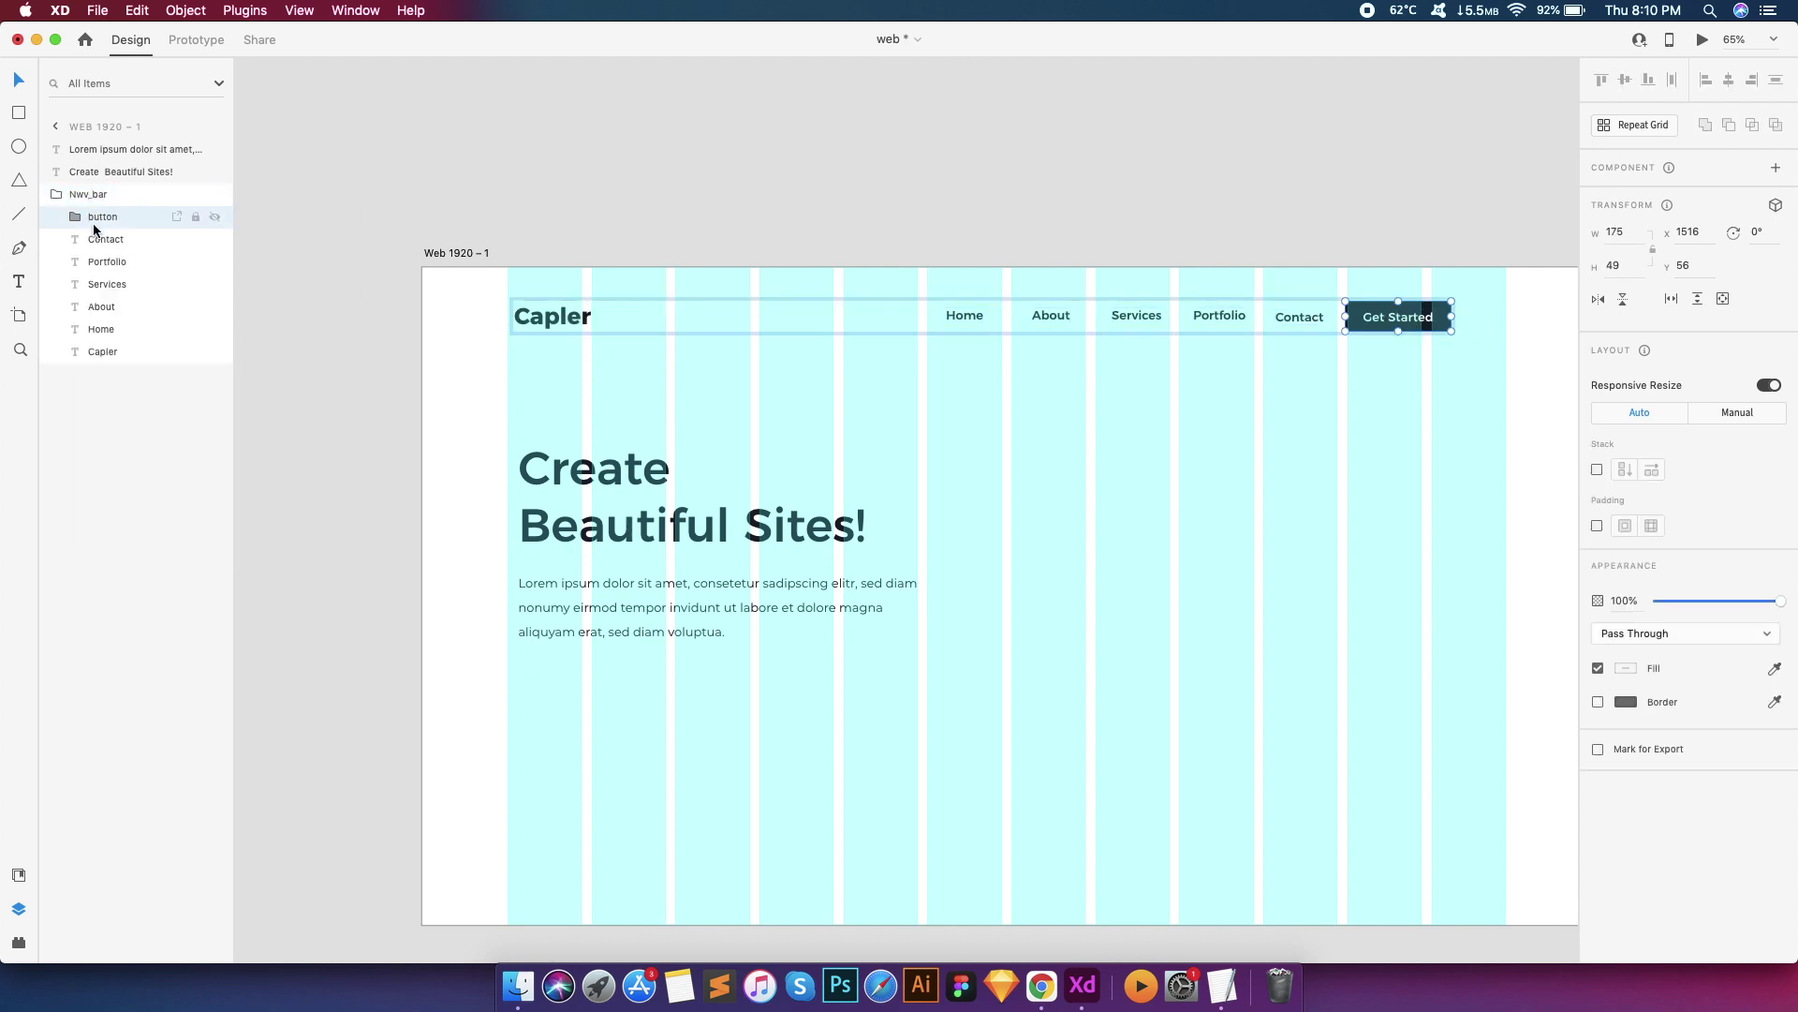
{"action": "key", "text": "super+c"}
{"action": "key", "text": "super+v"}
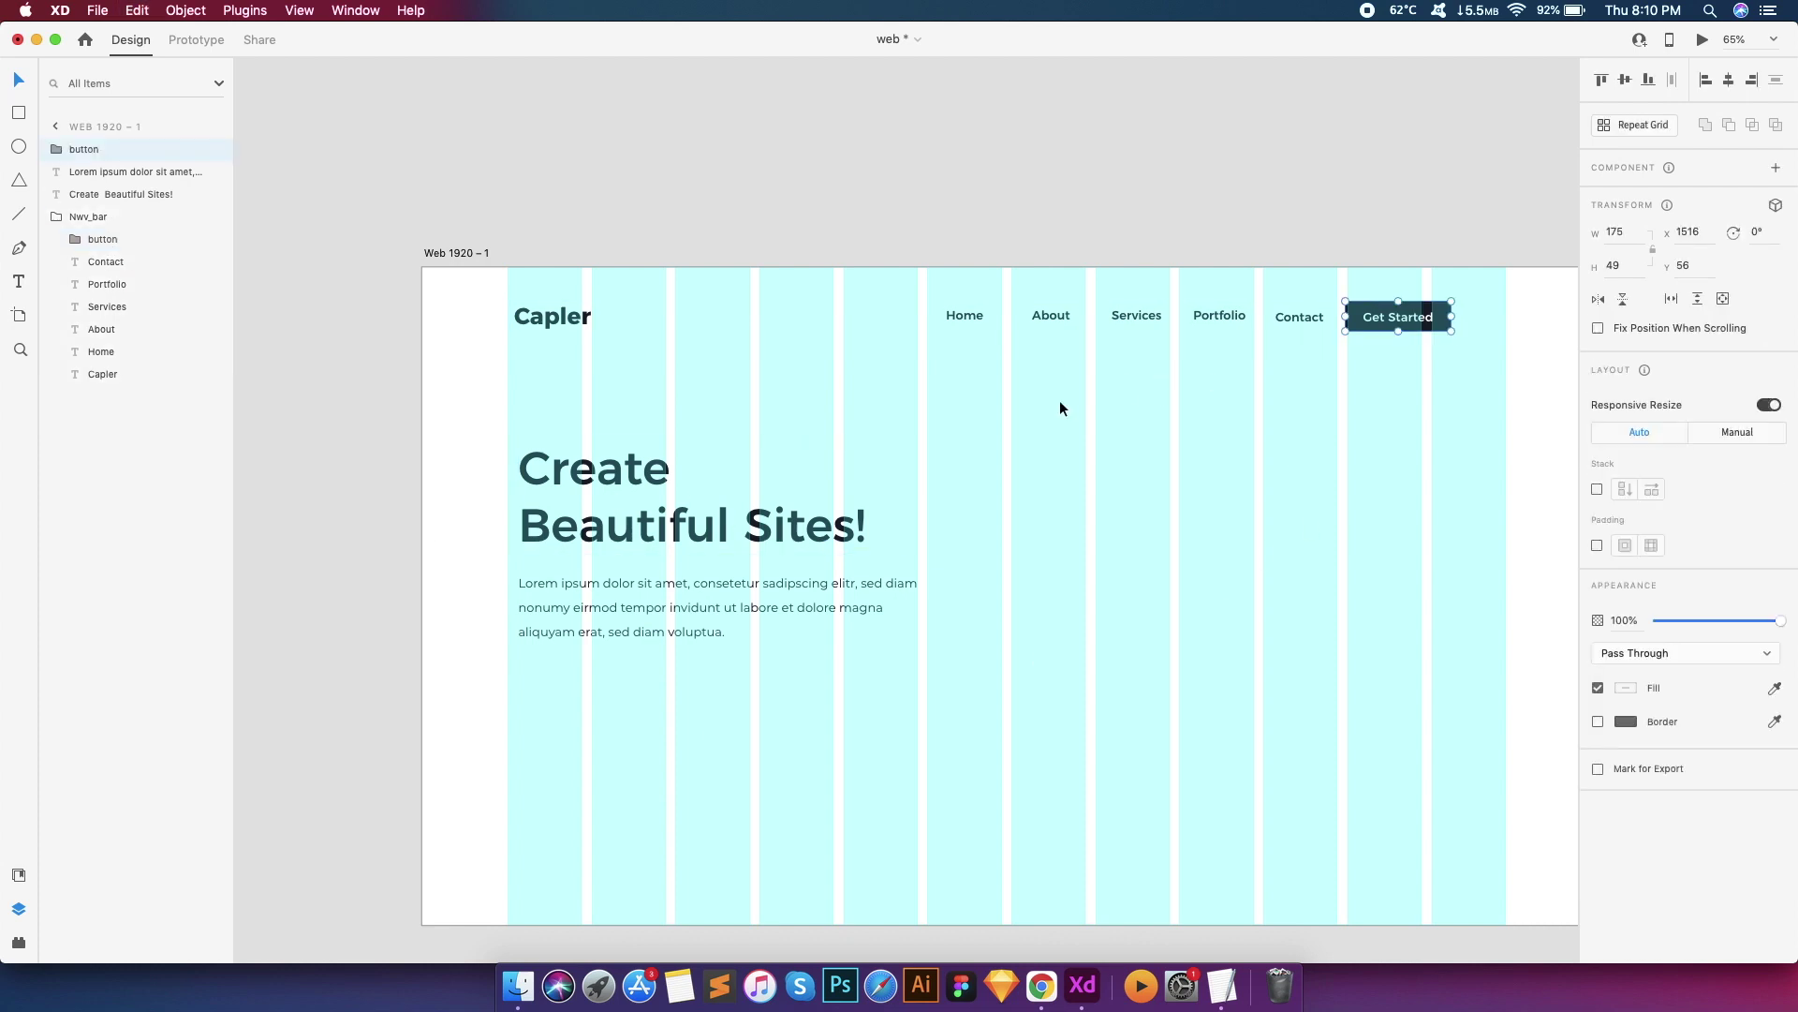
{"action": "left_click_drag", "start_coordinate": [1398, 317], "coordinate": [544, 703]}
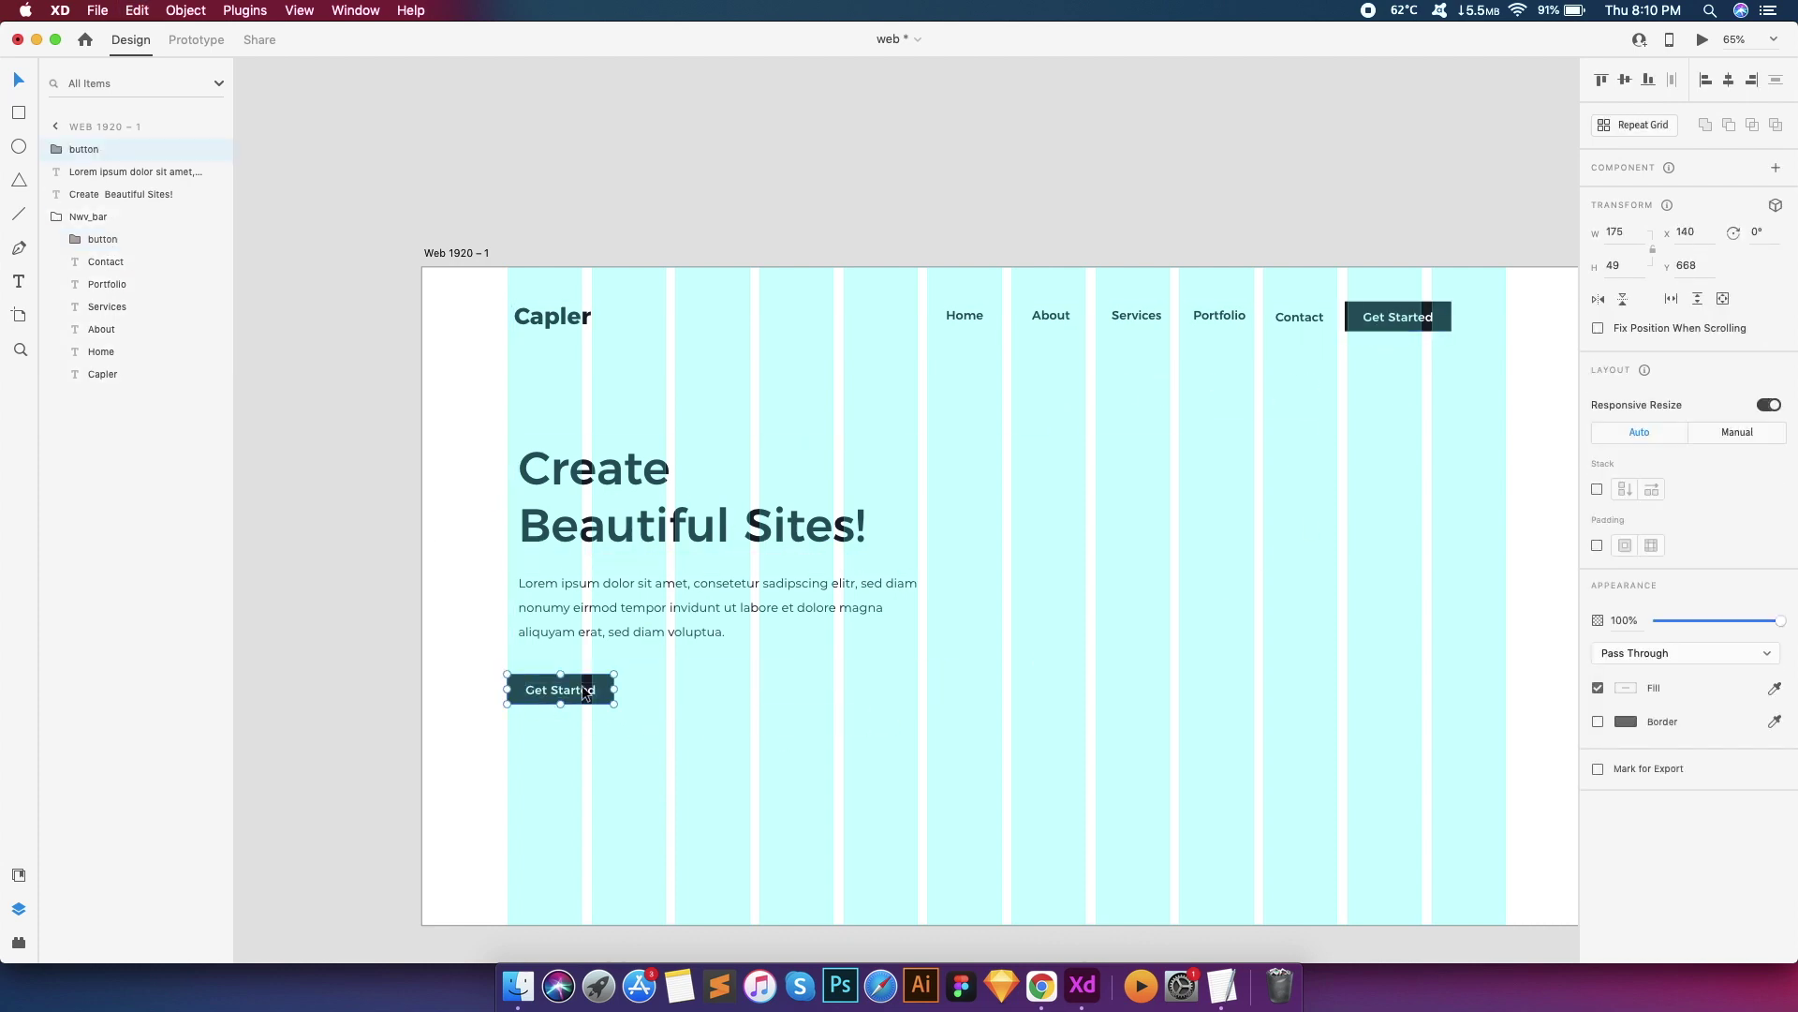
{"action": "scroll", "coordinate": [587, 678], "scroll_direction": "up", "scroll_amount": 3}
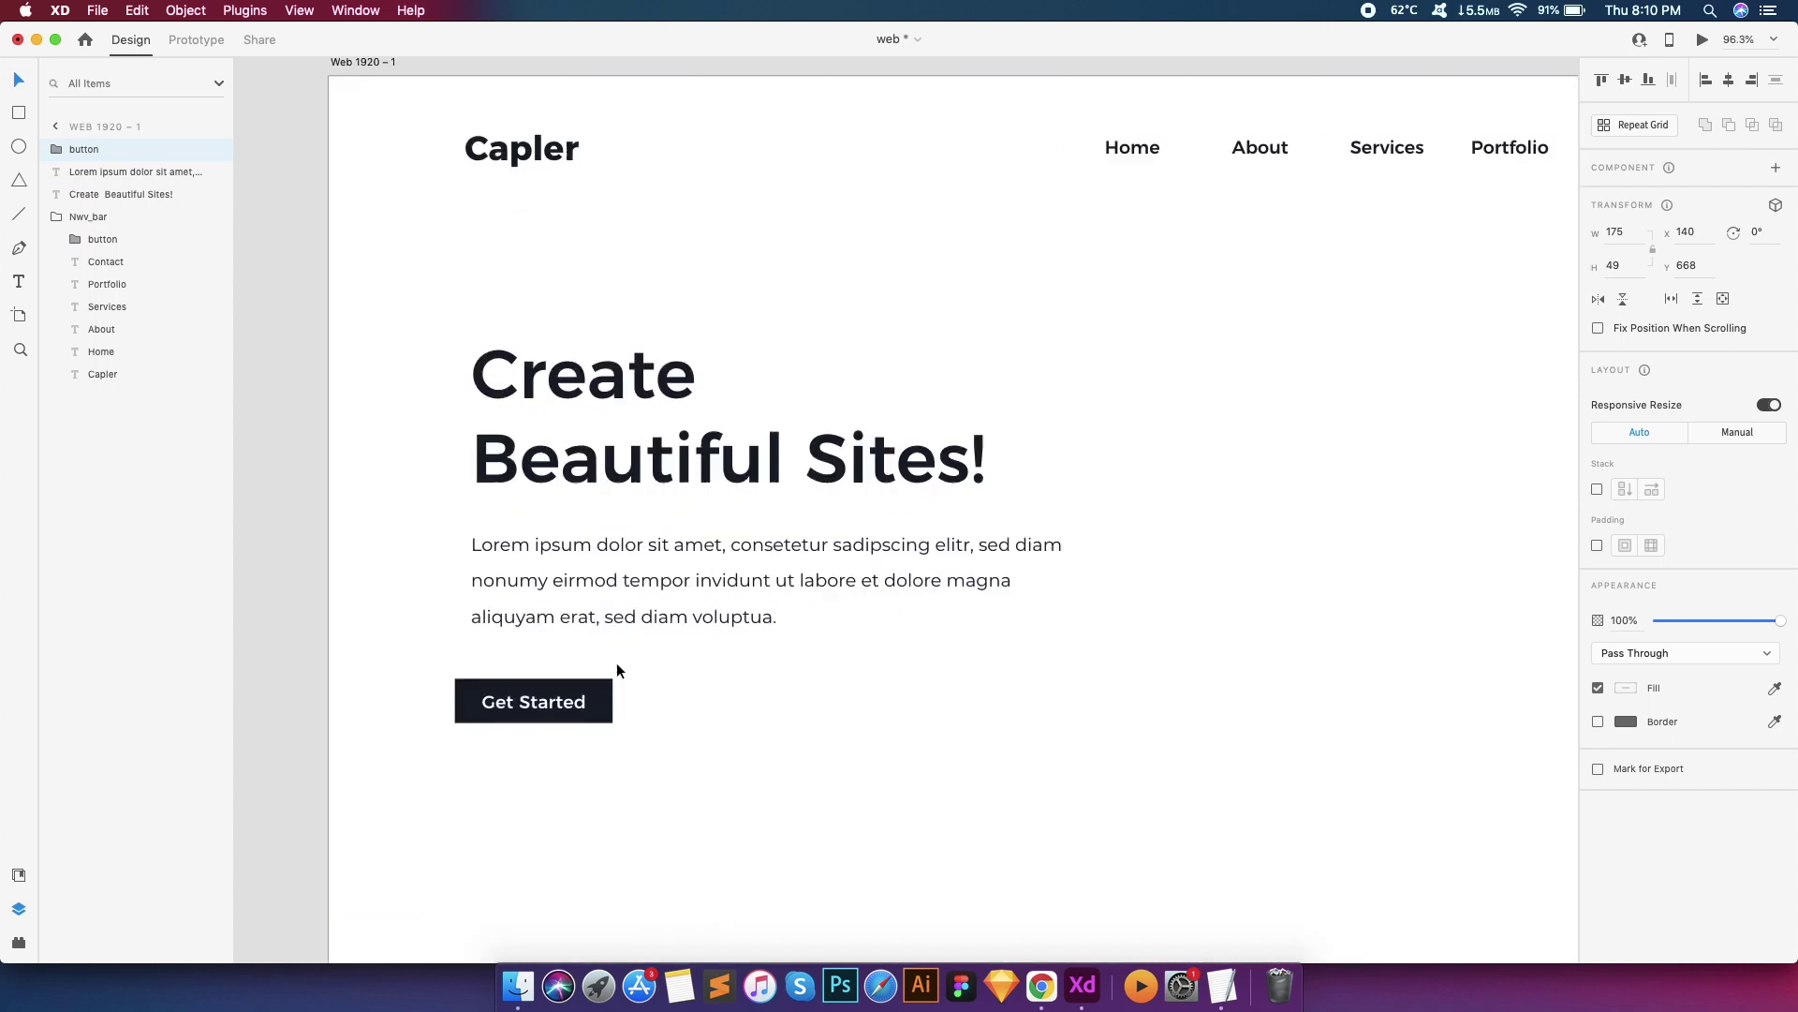
{"action": "left_click_drag", "start_coordinate": [607, 717], "coordinate": [674, 755]}
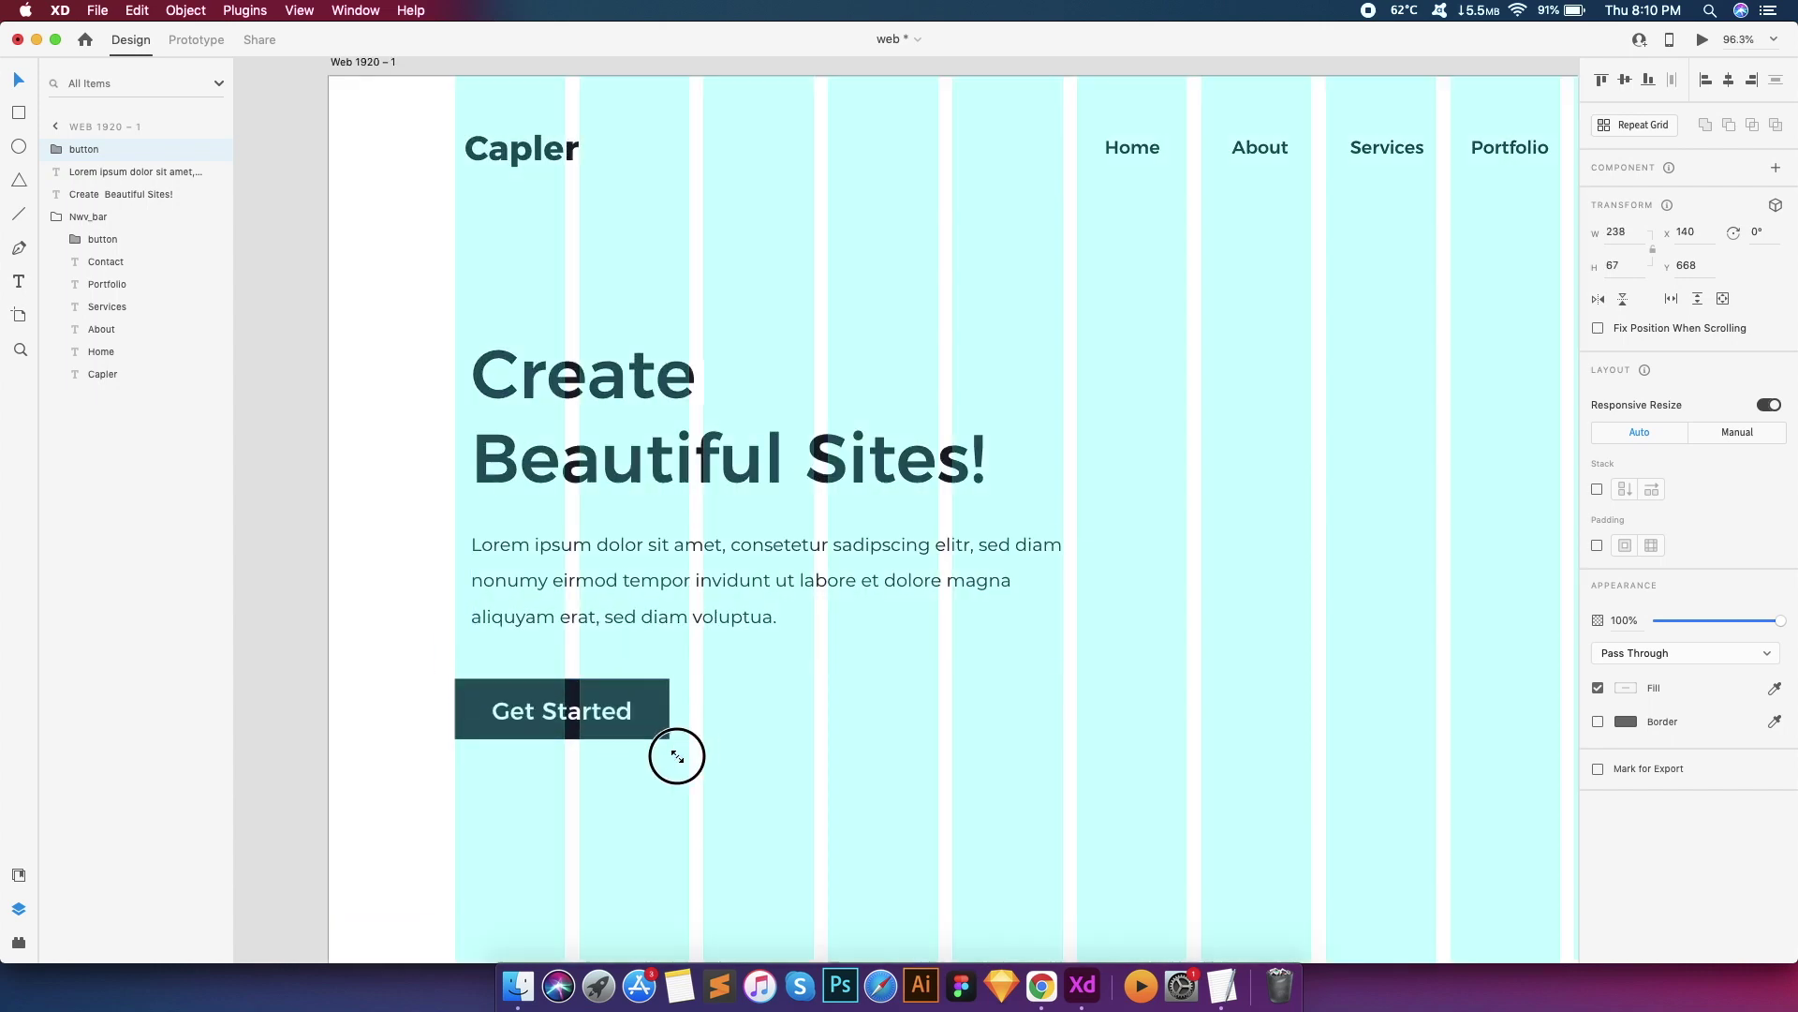
Change the copied button's label to "Learn More" and widen its background rectangle slightly
{"action": "double_click", "coordinate": [609, 717]}
{"action": "type", "text": "Learn"}
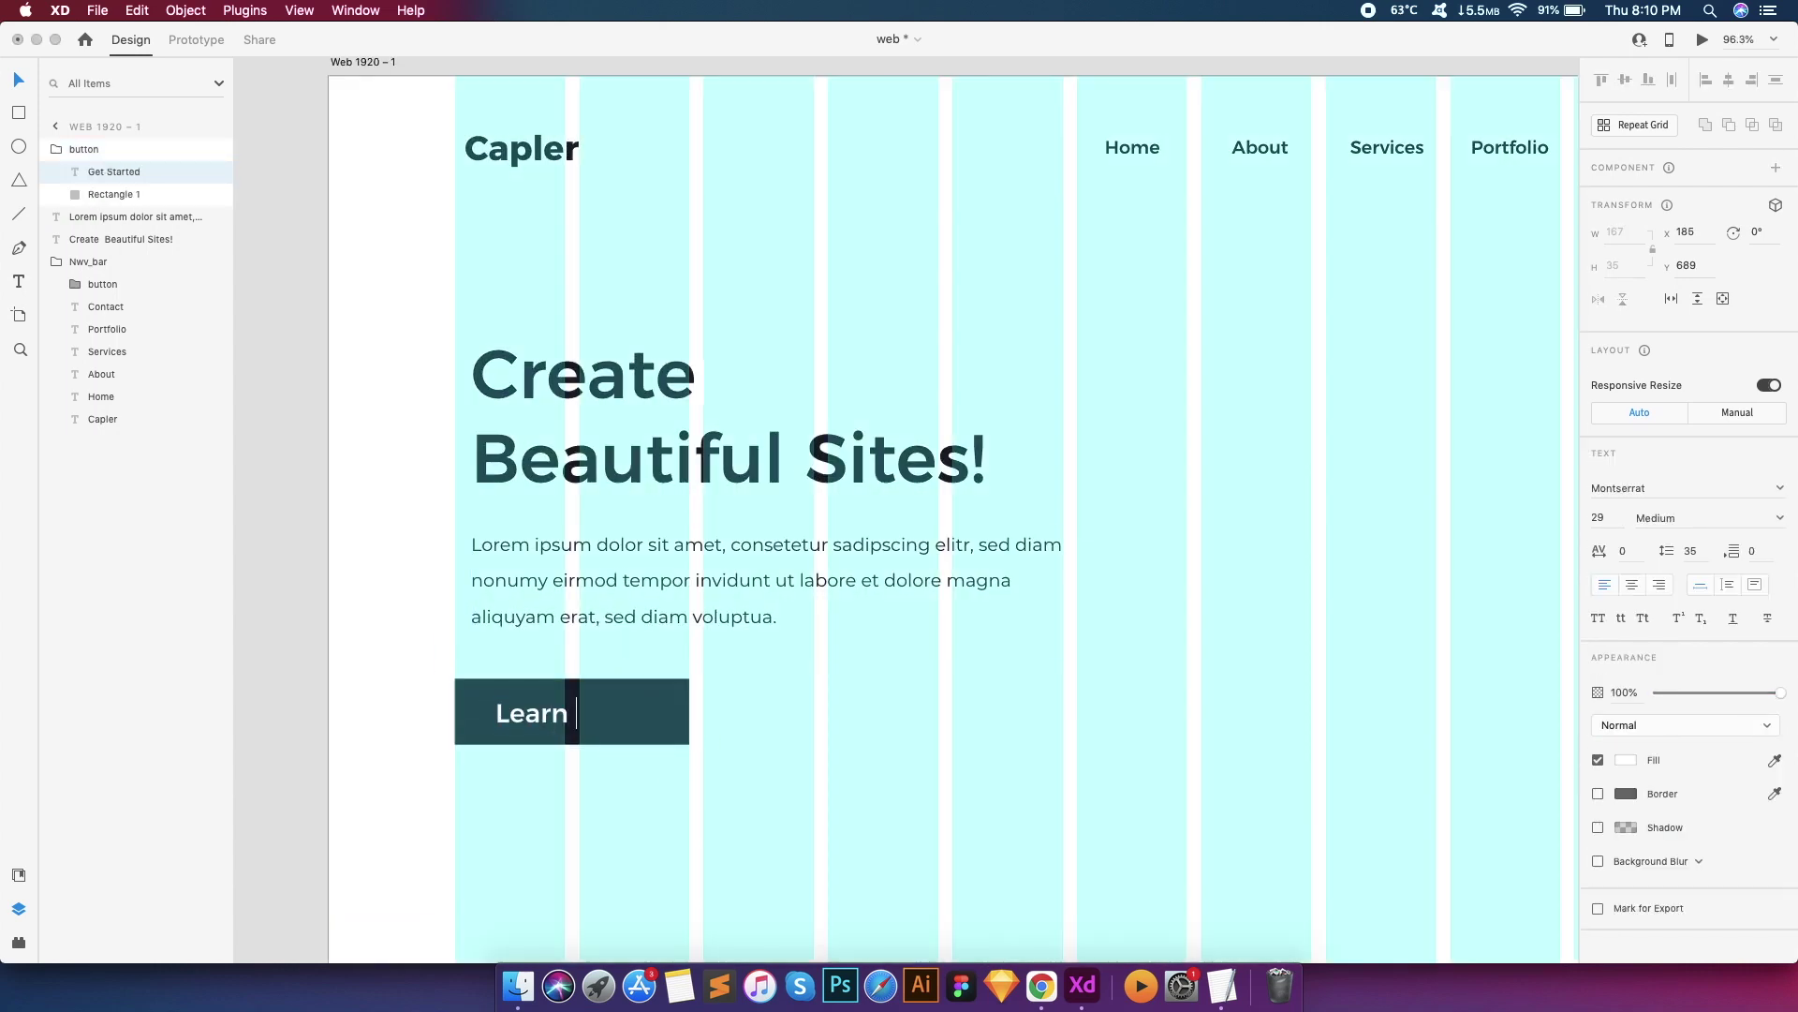
{"action": "key", "text": "BackSpace"}
{"action": "key", "text": "BackSpace"}
{"action": "key", "text": "BackSpace"}
{"action": "key", "text": "BackSpace"}
{"action": "key", "text": "Escape"}
{"action": "mouse_move", "coordinate": [698, 727]}
{"action": "left_mouse_down"}
{"action": "mouse_move", "coordinate": [722, 716]}
{"action": "mouse_move", "coordinate": [703, 714]}
{"action": "left_mouse_up"}
Set the Learn More label's font size to 22 and centre it in the button
{"action": "left_click", "coordinate": [590, 714]}
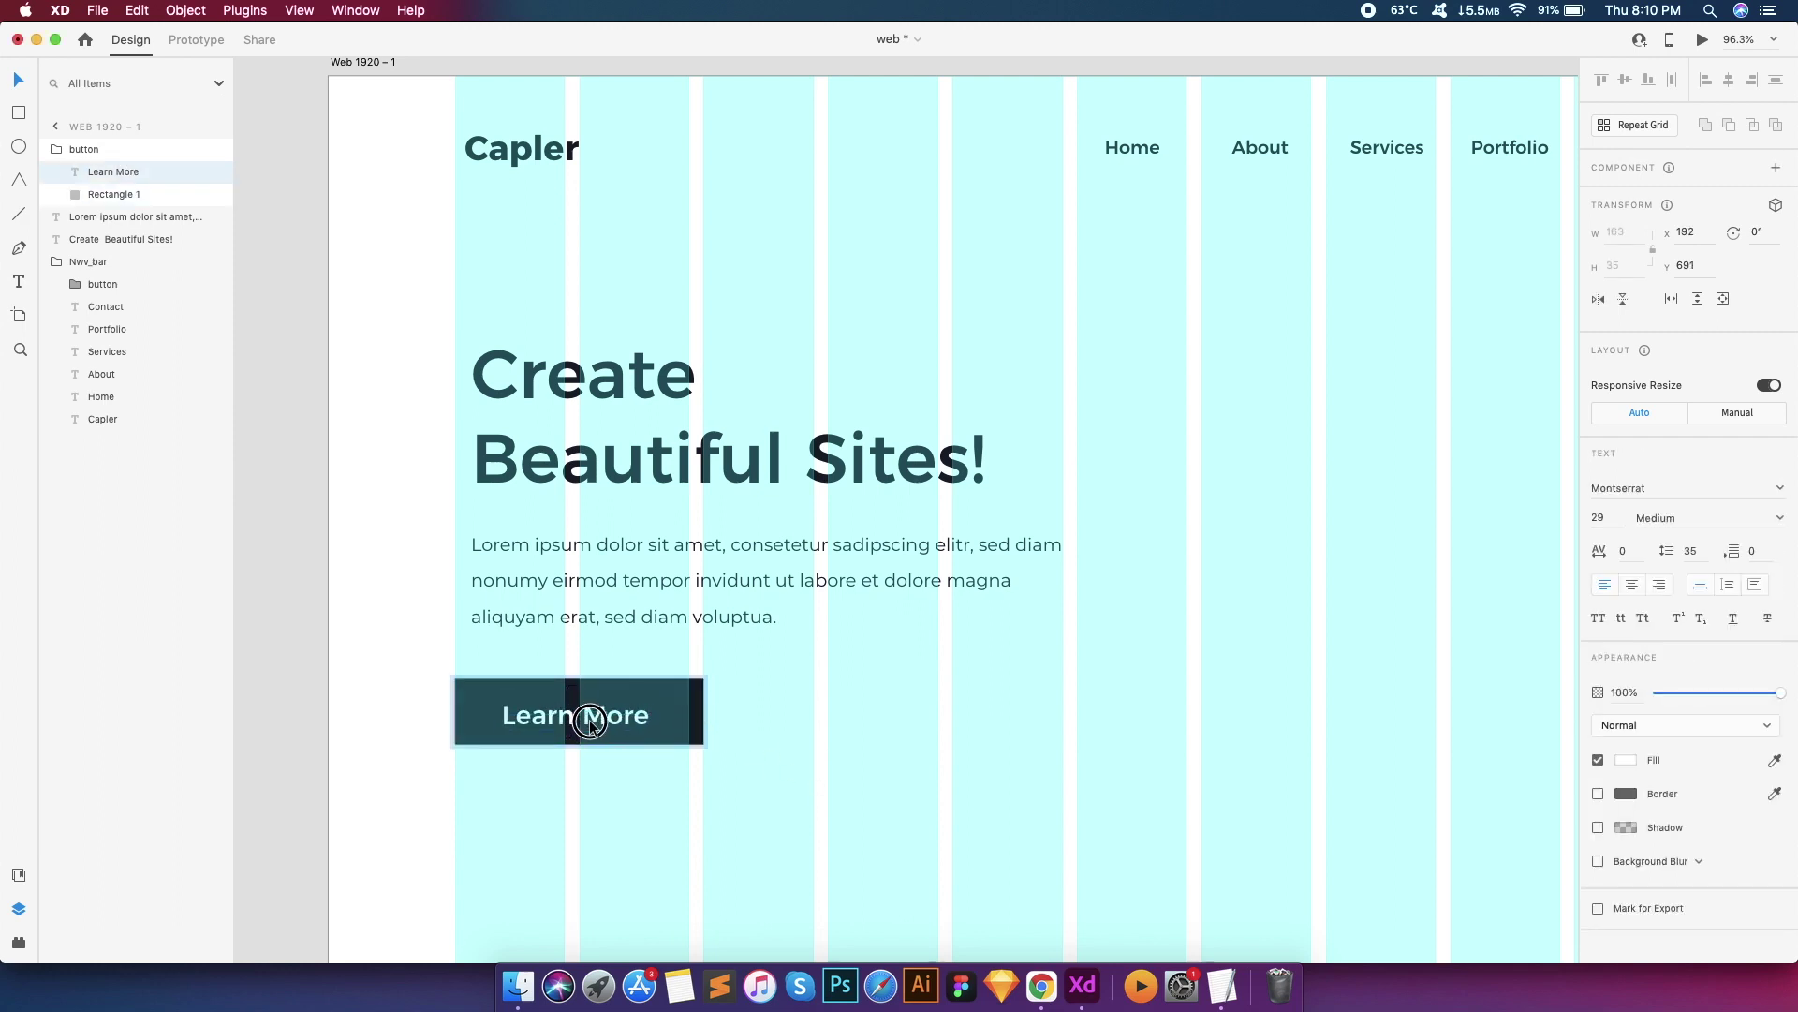
{"action": "left_click", "coordinate": [1603, 518]}
{"action": "type", "text": "25"}
{"action": "key", "text": "Return"}
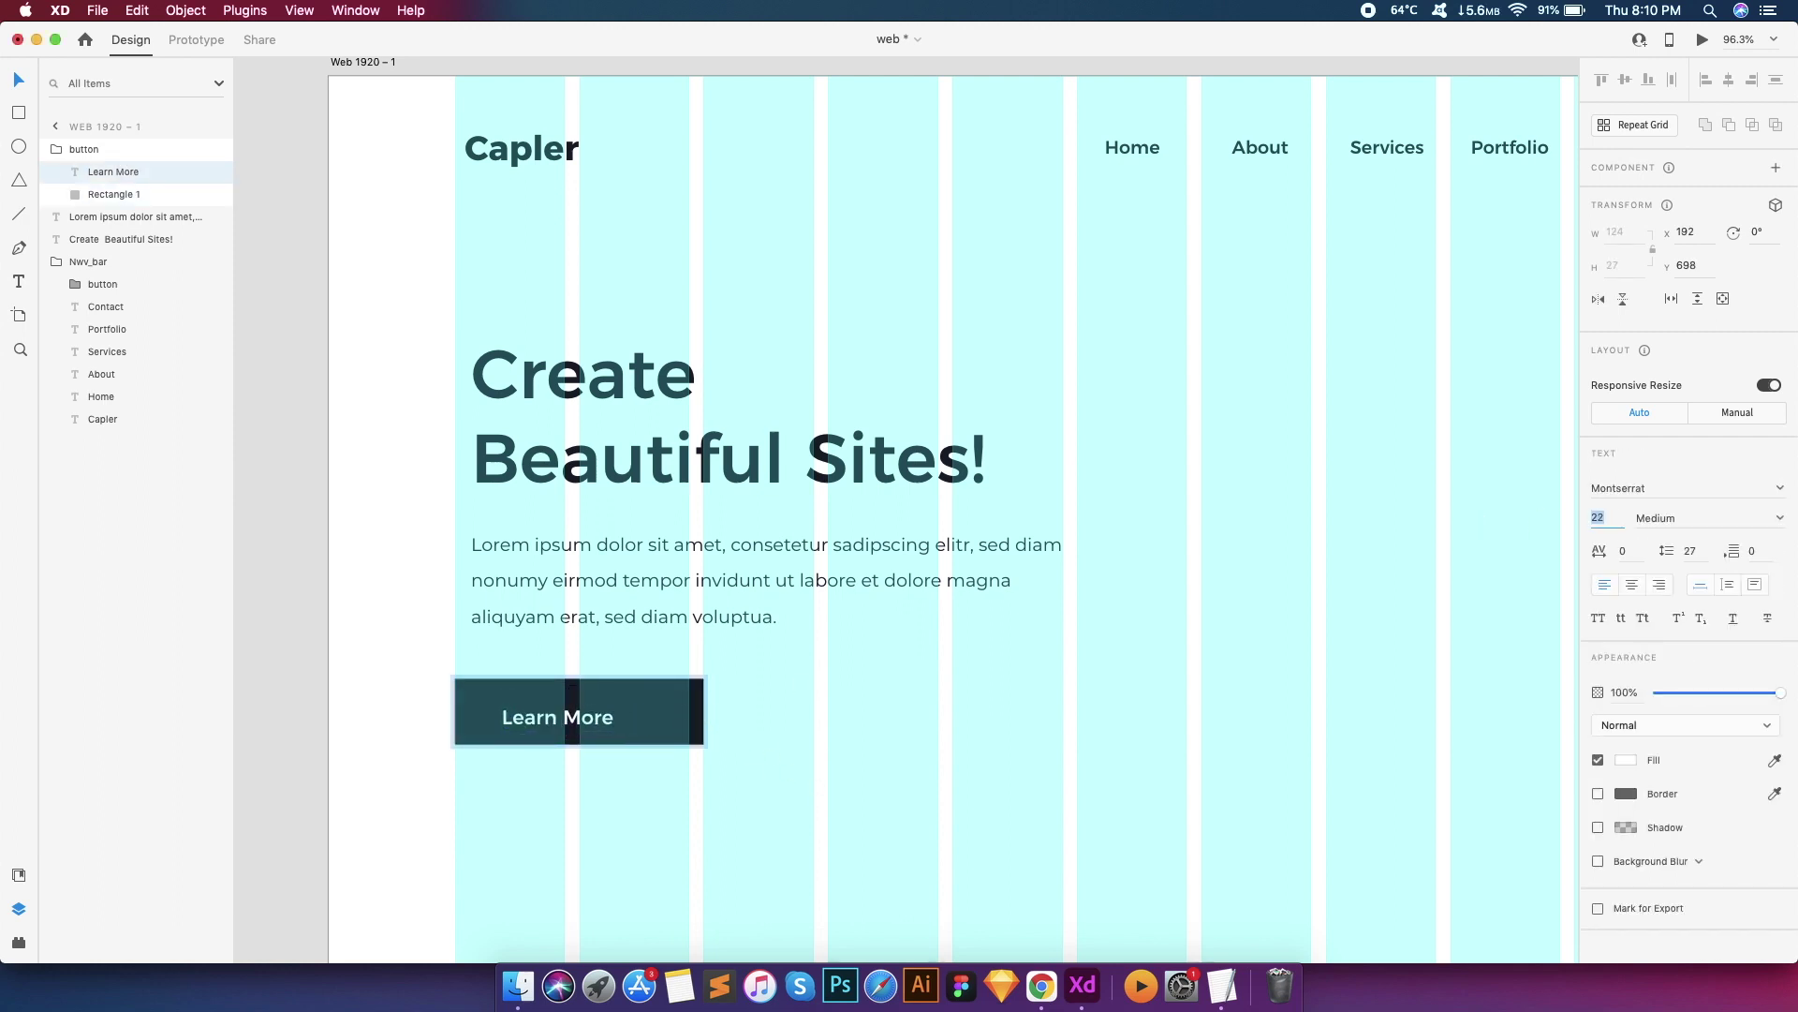
{"action": "left_click_drag", "start_coordinate": [575, 728], "coordinate": [592, 721]}
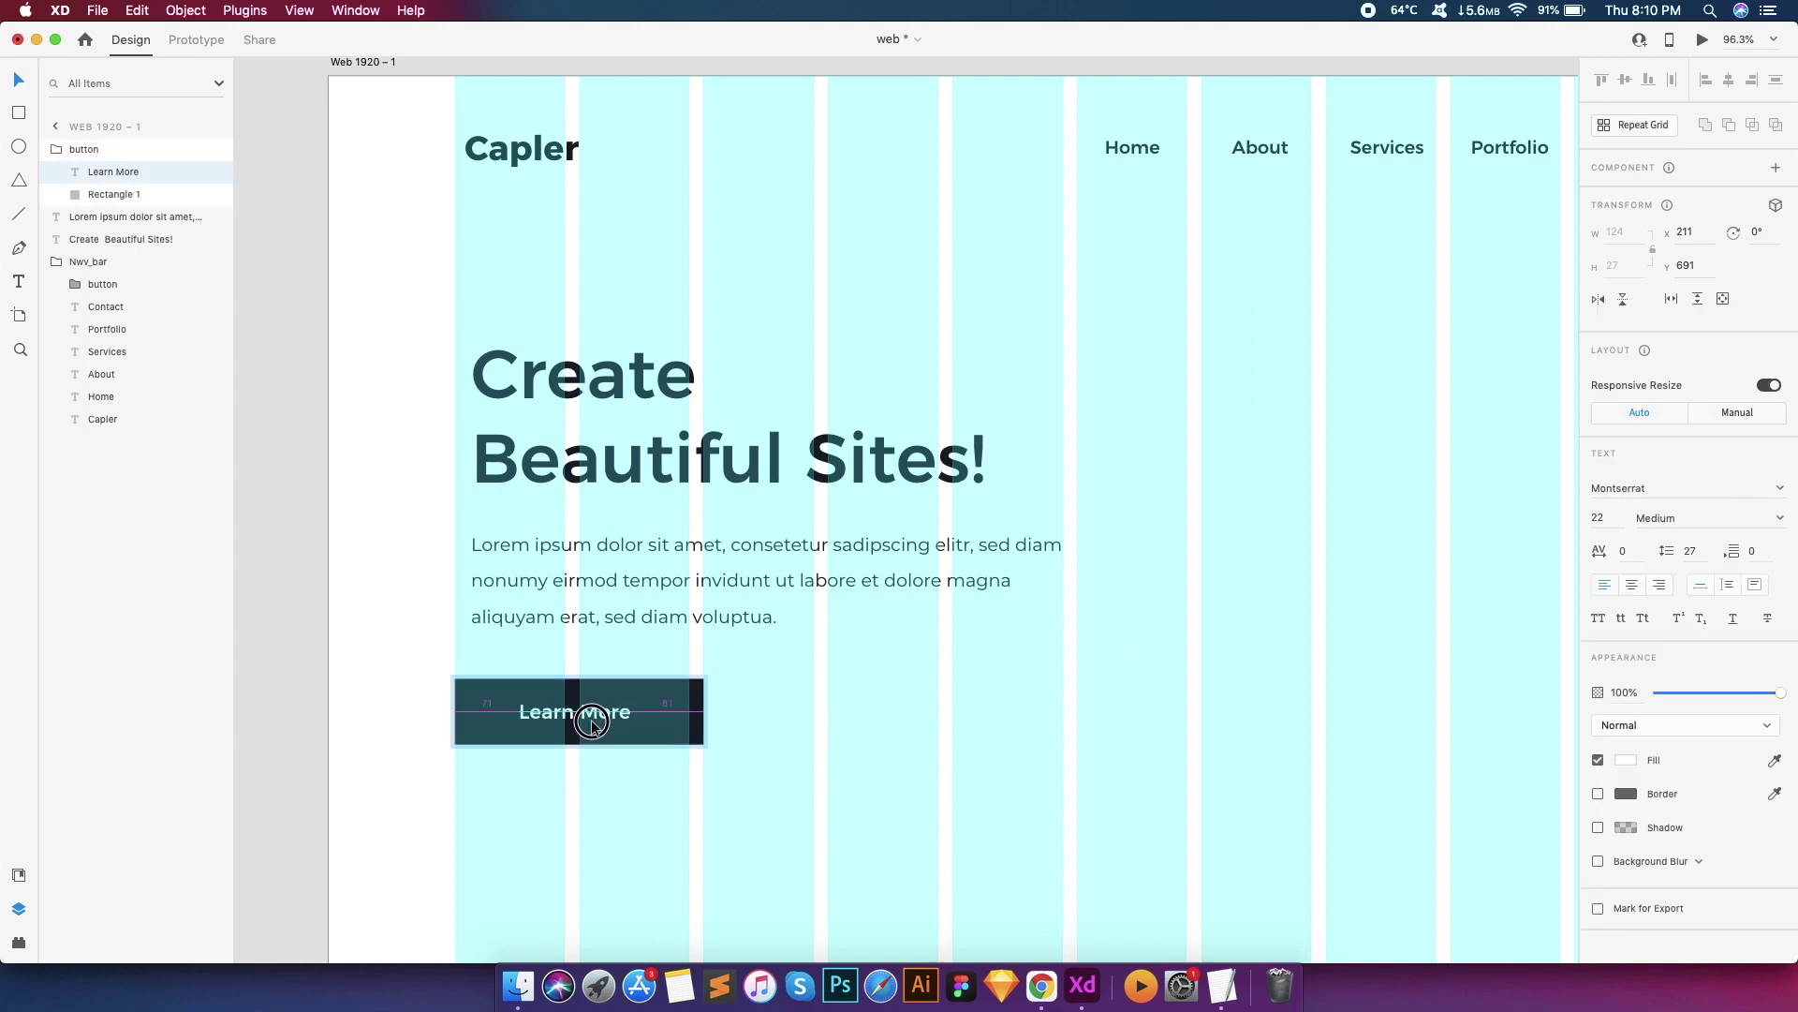
Move the Get Started button in the navigation bar right to about X 1555, away from the Contact link
{"action": "scroll", "coordinate": [730, 703], "scroll_direction": "down", "scroll_amount": 5}
{"action": "left_click", "coordinate": [1285, 358]}
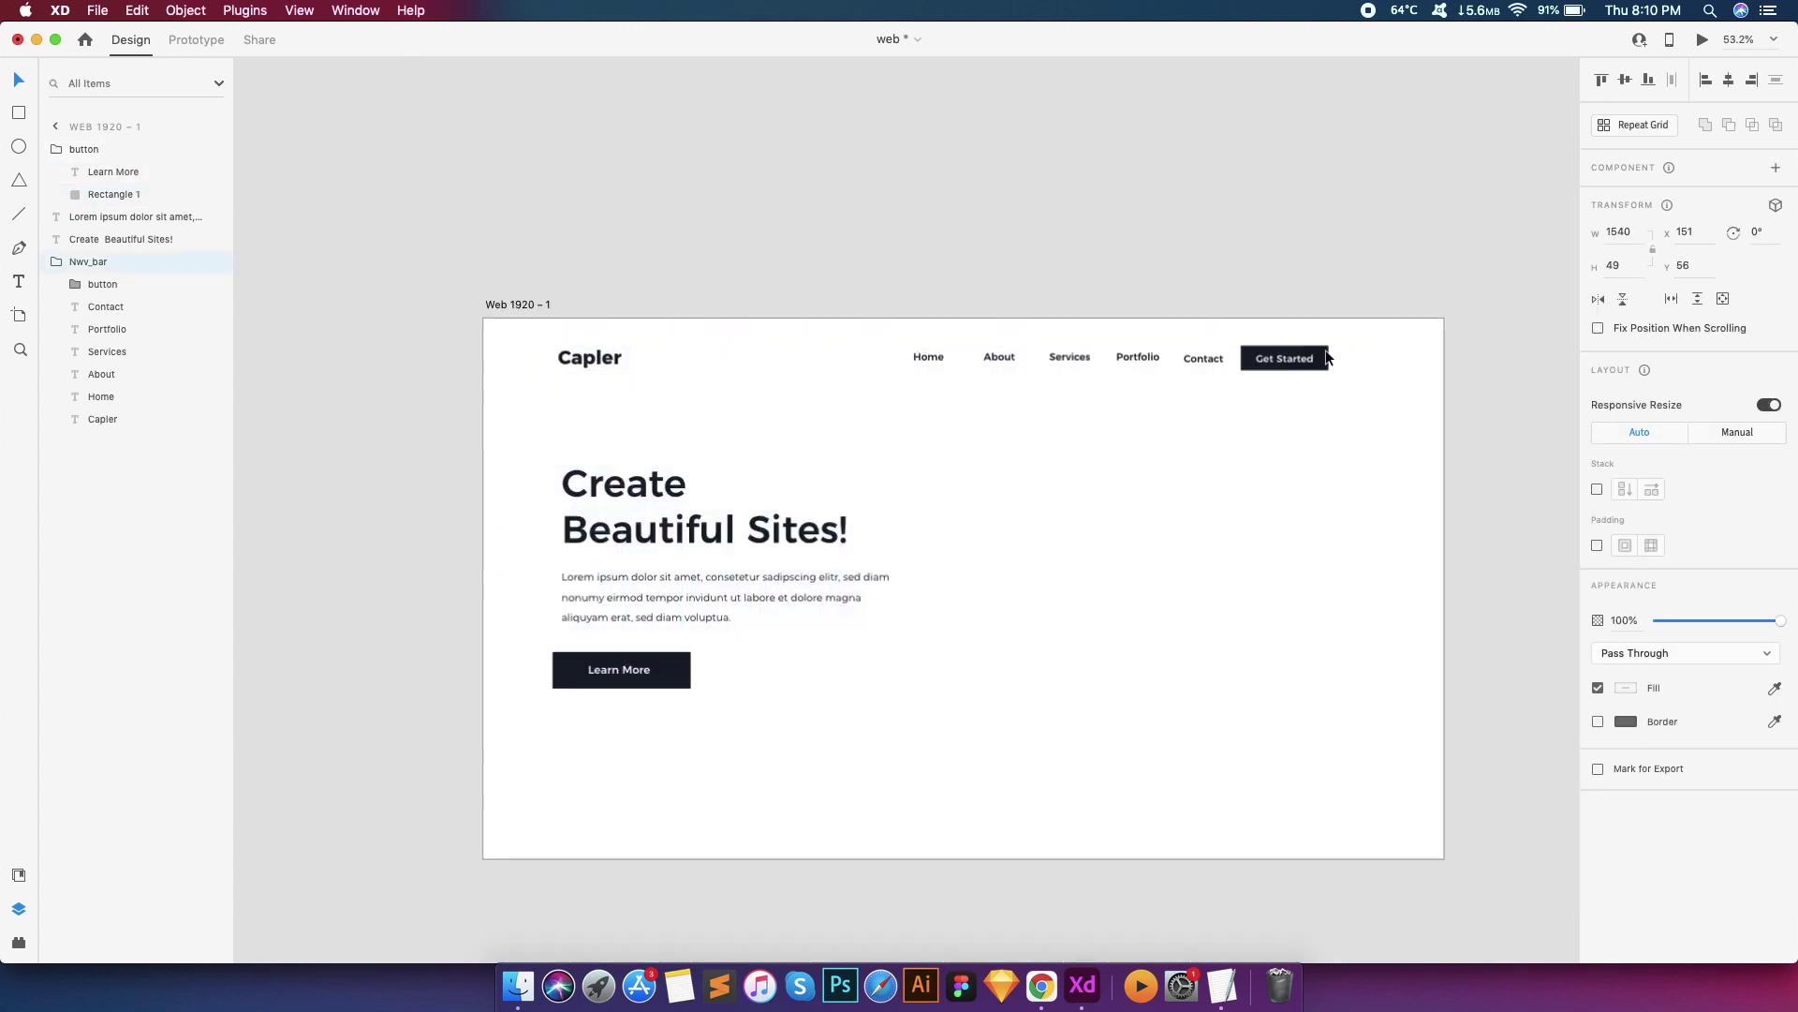
{"action": "scroll", "coordinate": [1321, 373], "scroll_direction": "up", "scroll_amount": 5}
{"action": "double_click", "coordinate": [1328, 374]}
{"action": "scroll", "coordinate": [1339, 364], "scroll_direction": "up", "scroll_amount": 5}
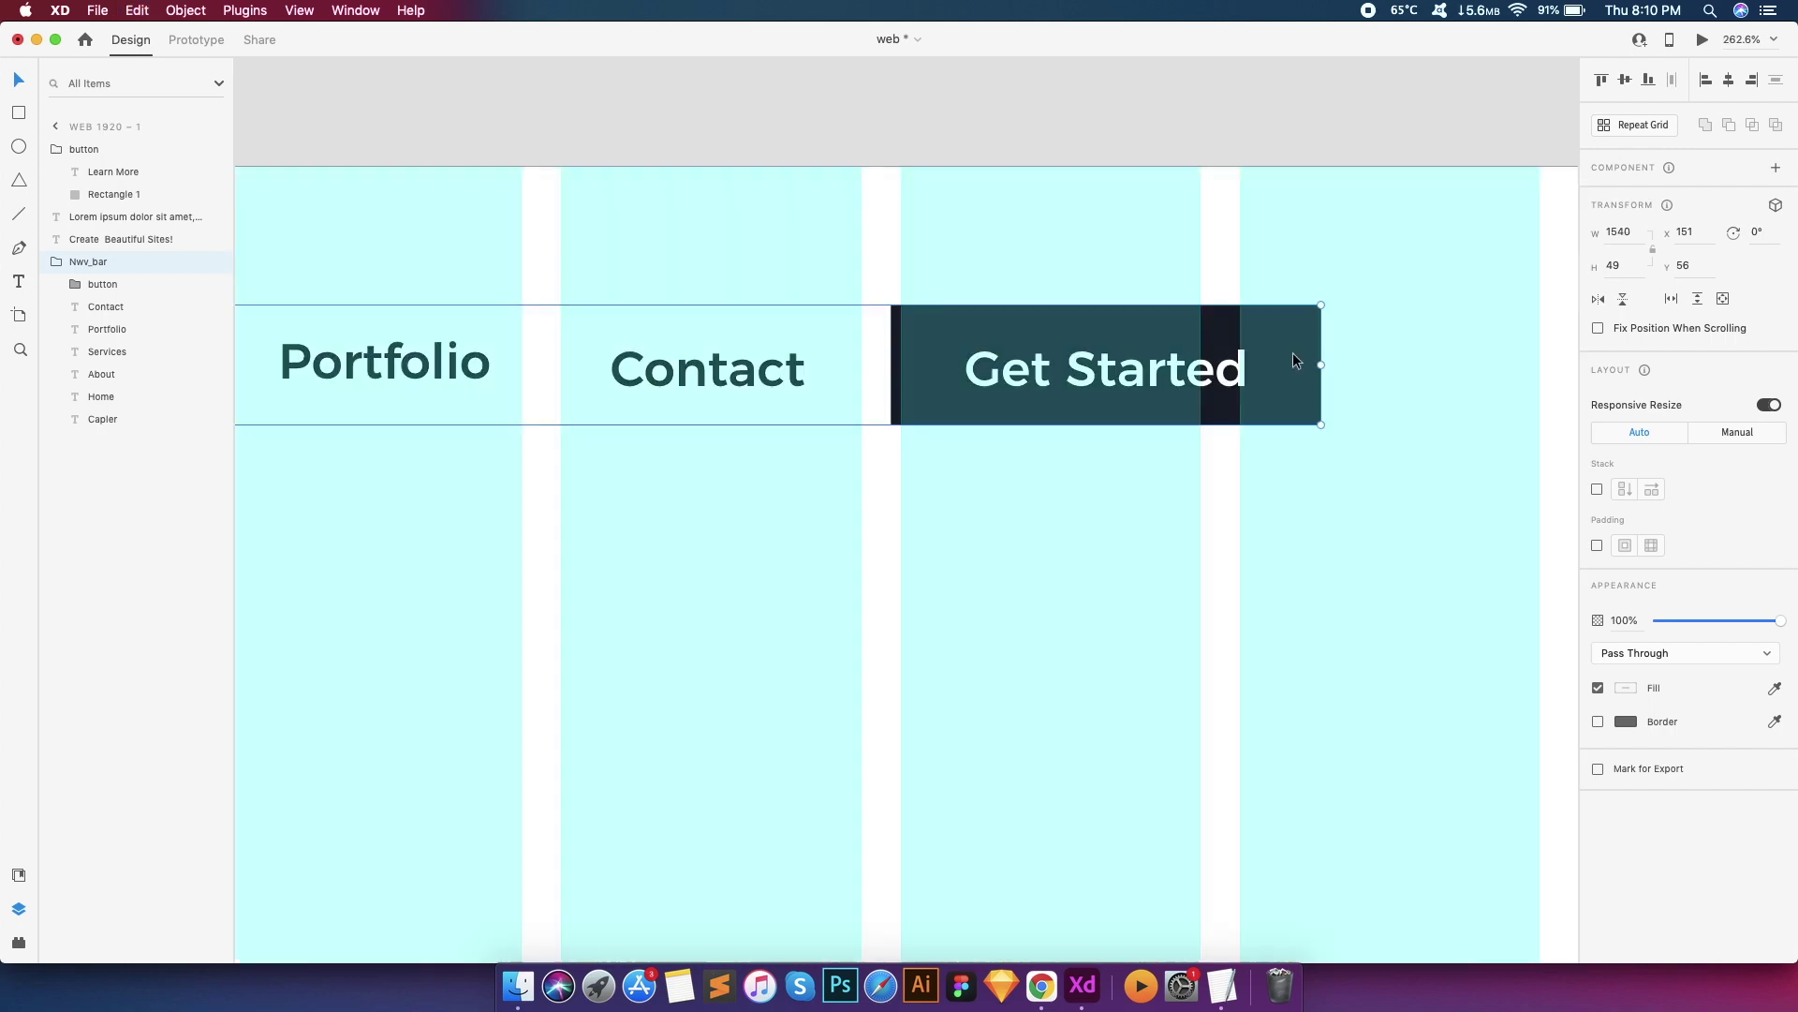
{"action": "scroll", "coordinate": [1096, 343], "scroll_direction": "down", "scroll_amount": 5}
{"action": "left_click_drag", "start_coordinate": [1096, 343], "coordinate": [1141, 345]}
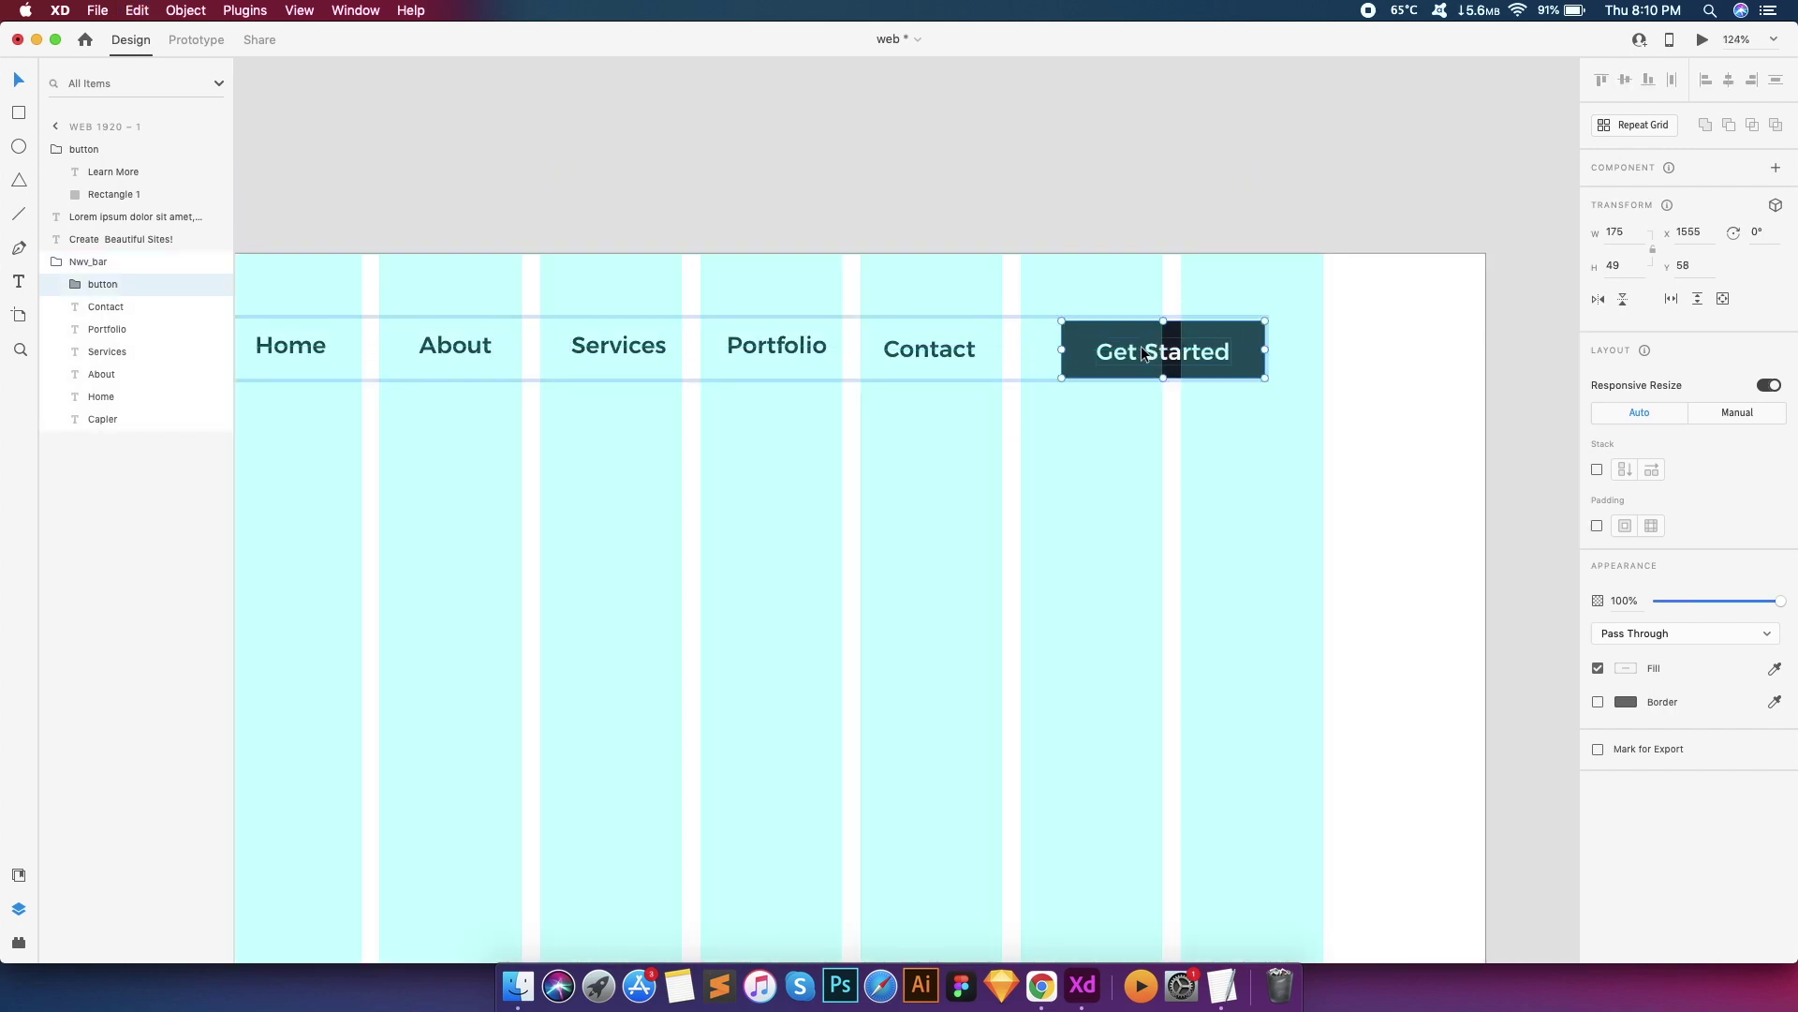
Hide the layout grid of the Web 1920 – 1 artboard
{"action": "scroll", "coordinate": [1141, 346], "scroll_direction": "down", "scroll_amount": 5}
{"action": "left_click", "coordinate": [497, 298]}
{"action": "left_click", "coordinate": [1598, 607]}
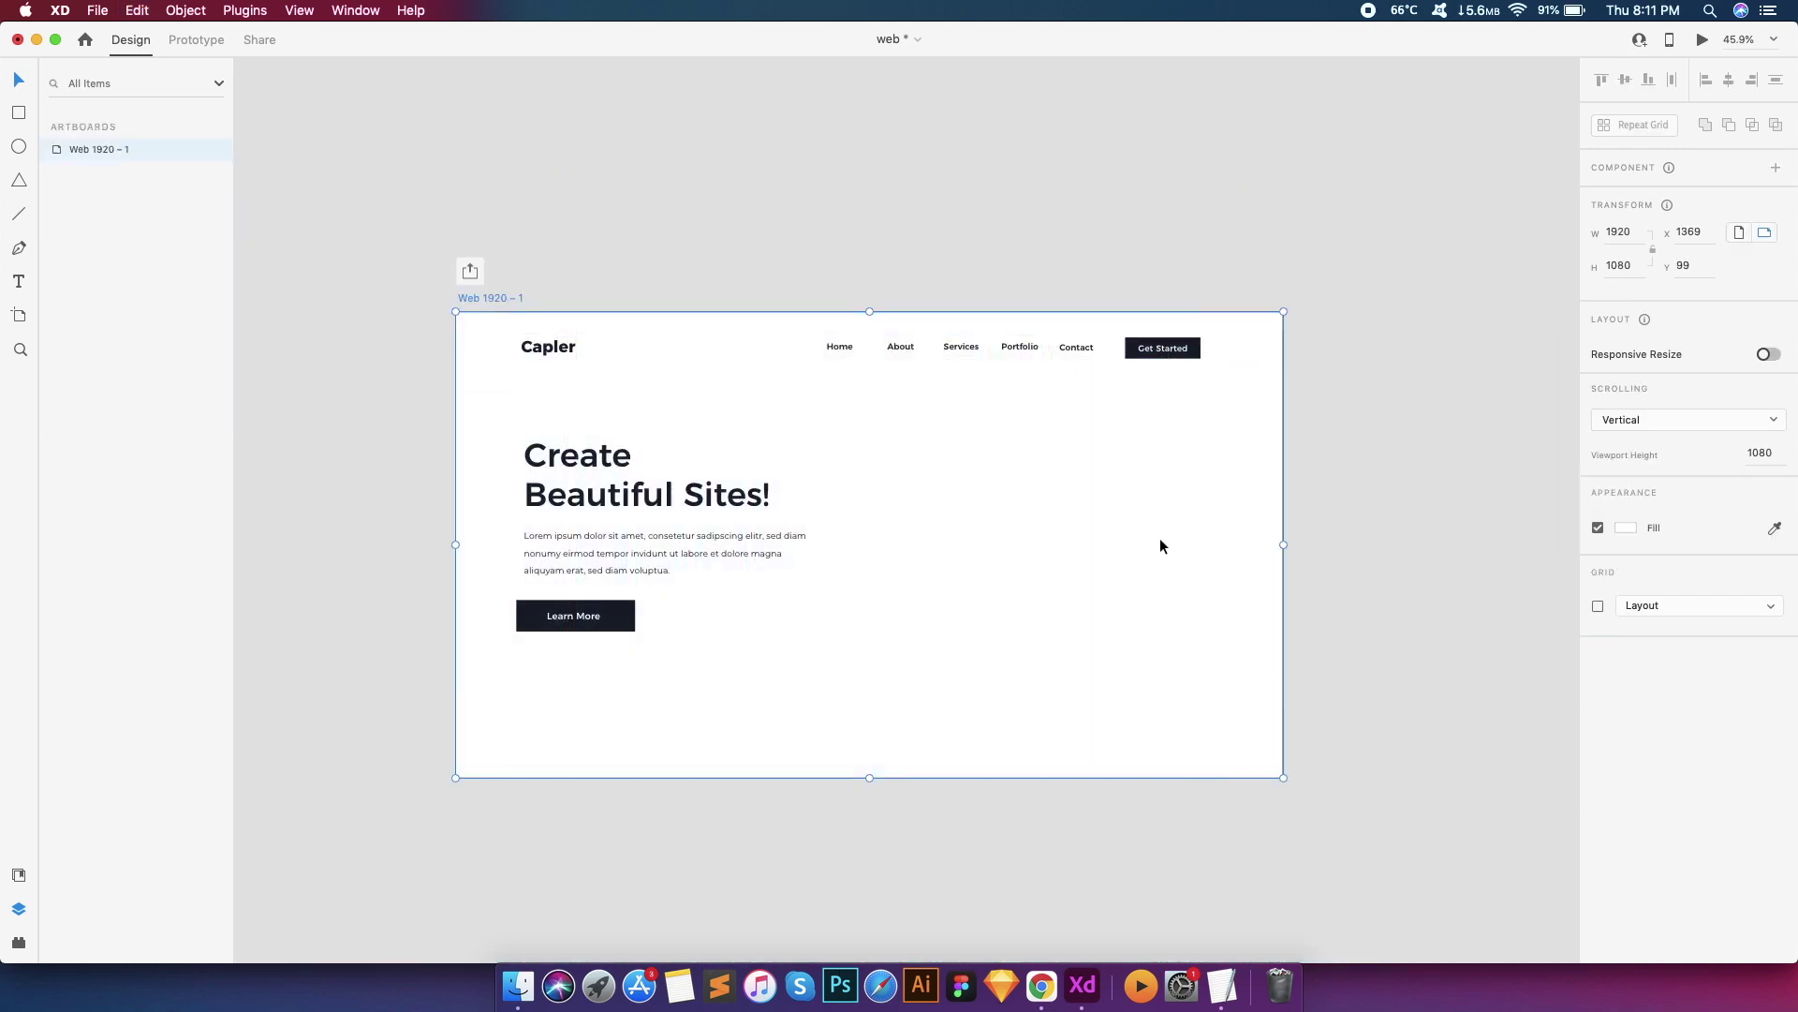
Move the Learn More button to X 151 and scale it down to about 243 by 64
{"action": "scroll", "coordinate": [1159, 541], "scroll_direction": "down", "scroll_amount": 1}
{"action": "scroll", "coordinate": [514, 453], "scroll_direction": "down", "scroll_amount": 2}
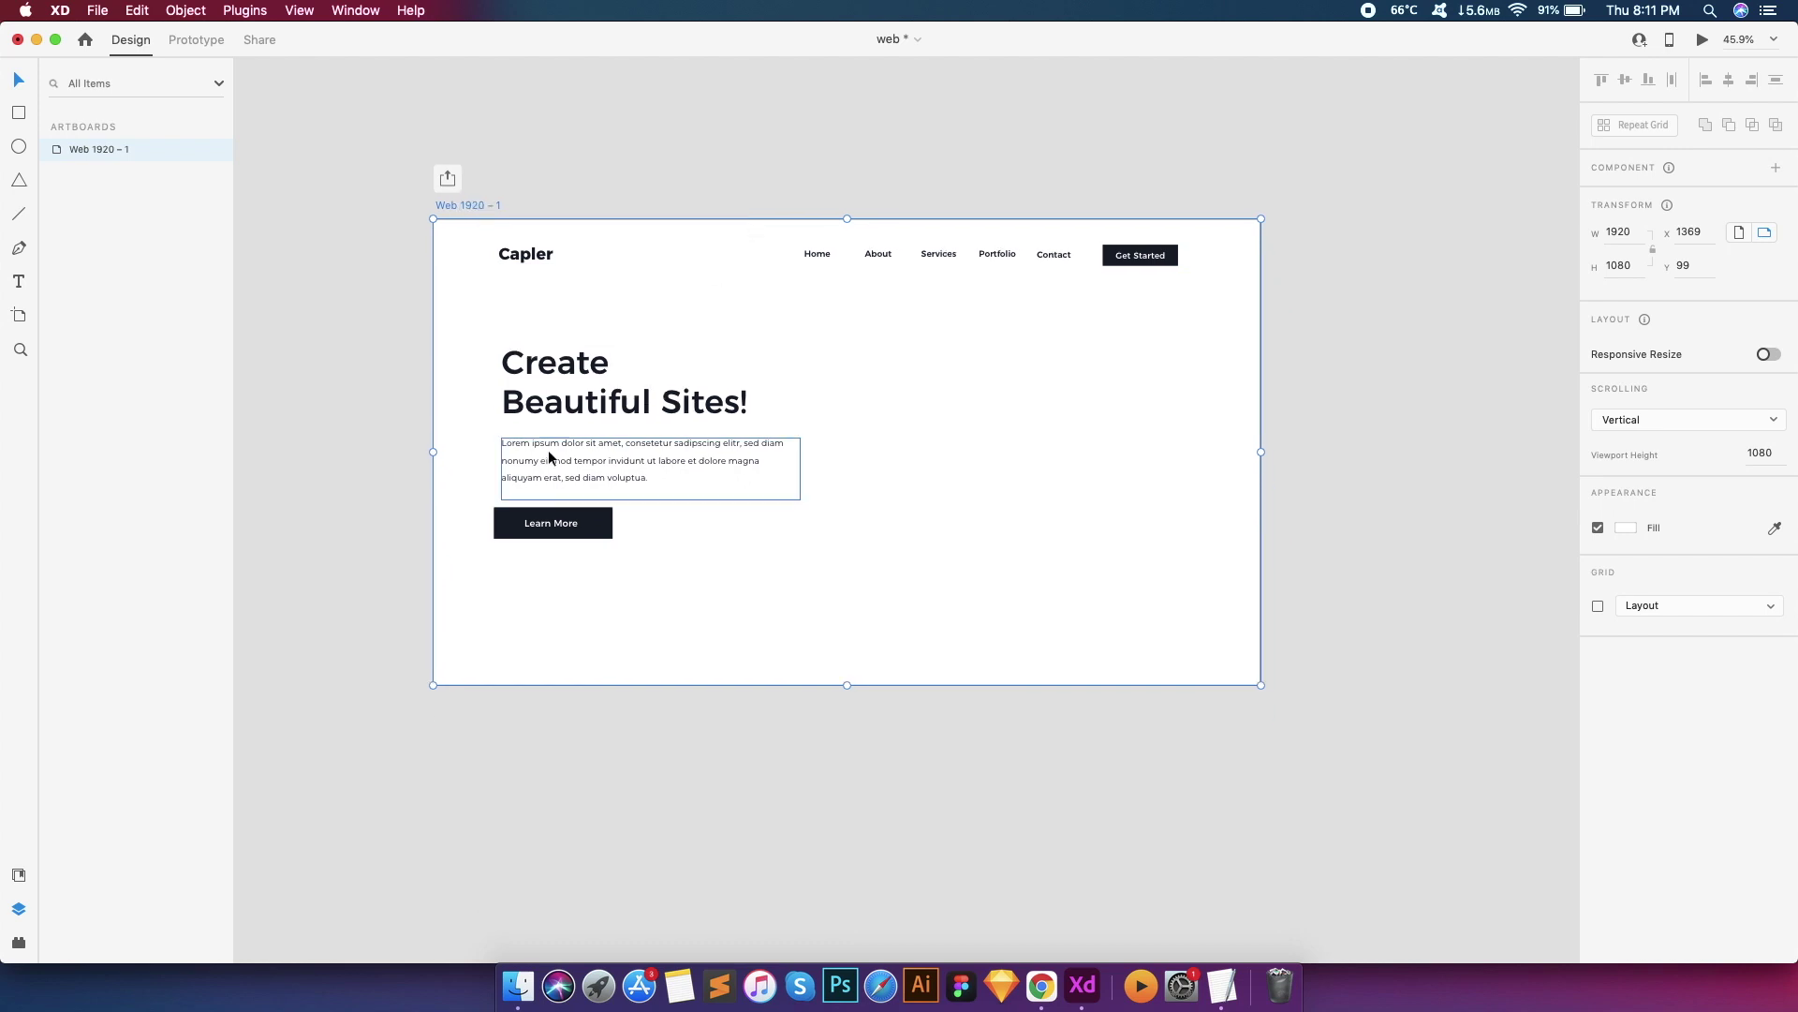
{"action": "scroll", "coordinate": [562, 506], "scroll_direction": "up", "scroll_amount": 5}
{"action": "left_click", "coordinate": [582, 521]}
{"action": "left_click_drag", "start_coordinate": [644, 556], "coordinate": [619, 549]}
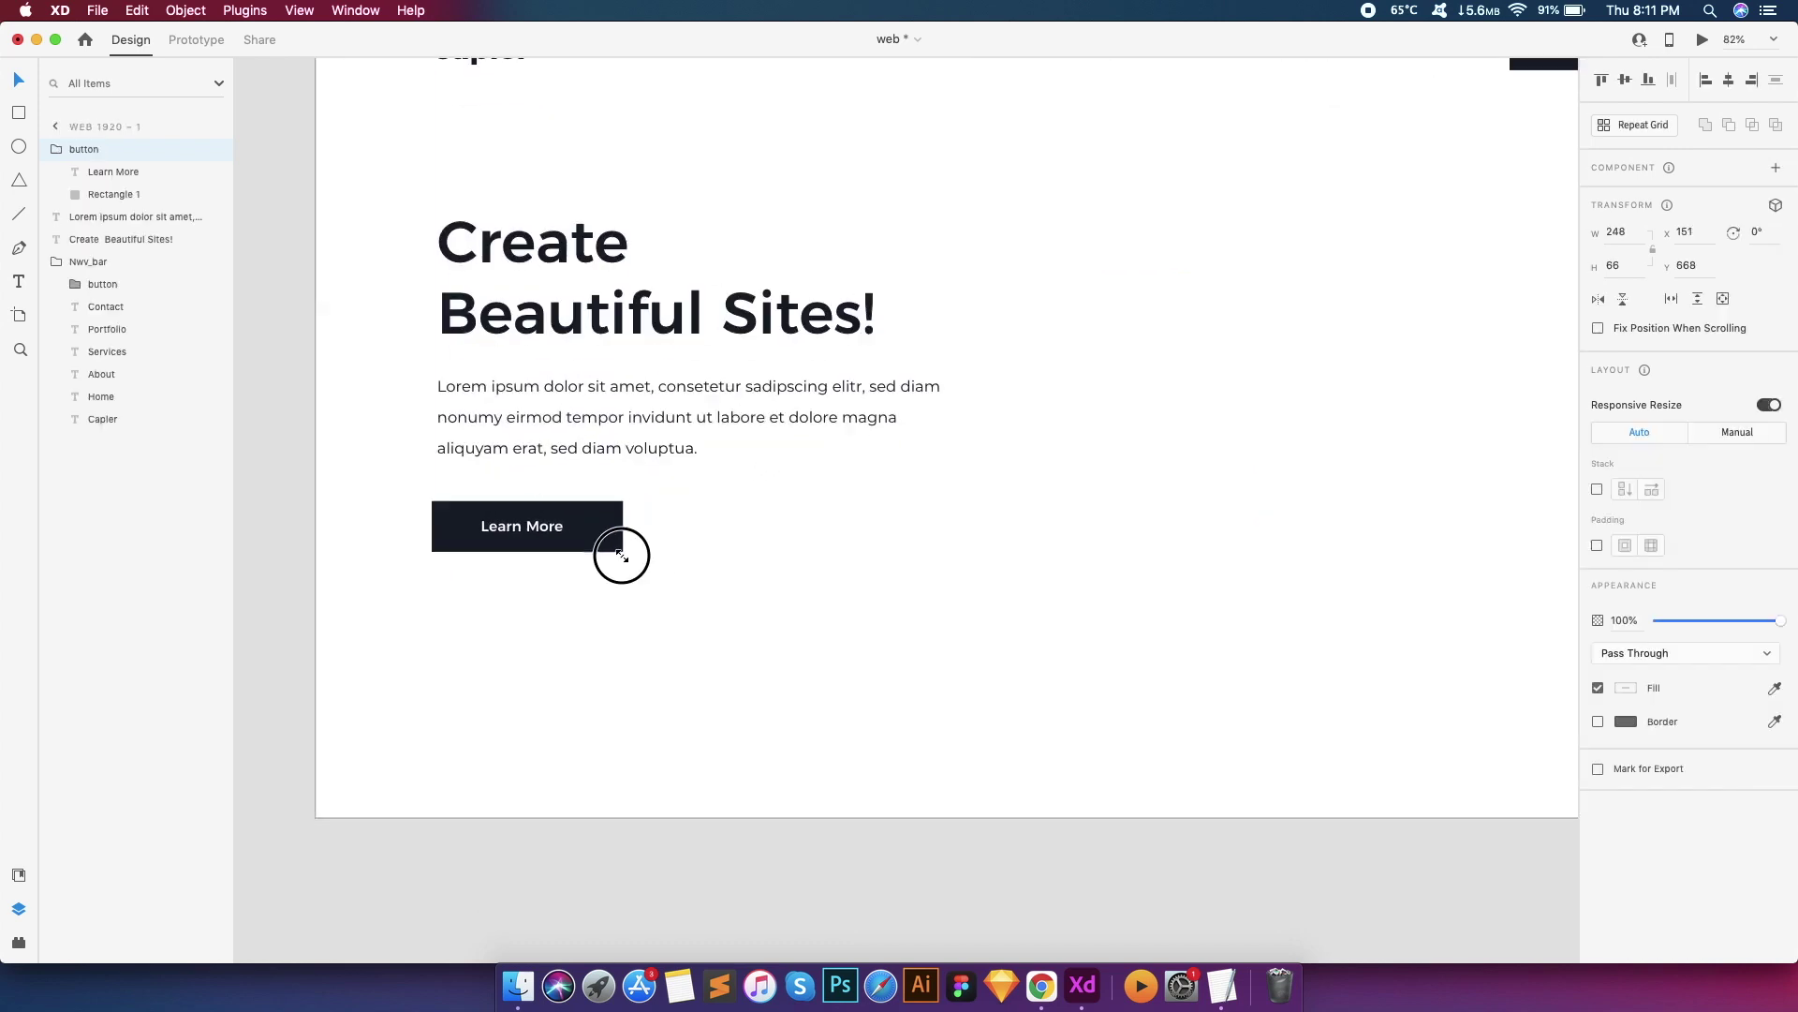
{"action": "left_click", "coordinate": [731, 538]}
Collapse the Nwv_bar group and move the headline, paragraph and Learn More button together down to about Y 312
{"action": "scroll", "coordinate": [730, 538], "scroll_direction": "down", "scroll_amount": 5}
{"action": "left_click", "coordinate": [618, 520]}
{"action": "left_click", "coordinate": [54, 263]}
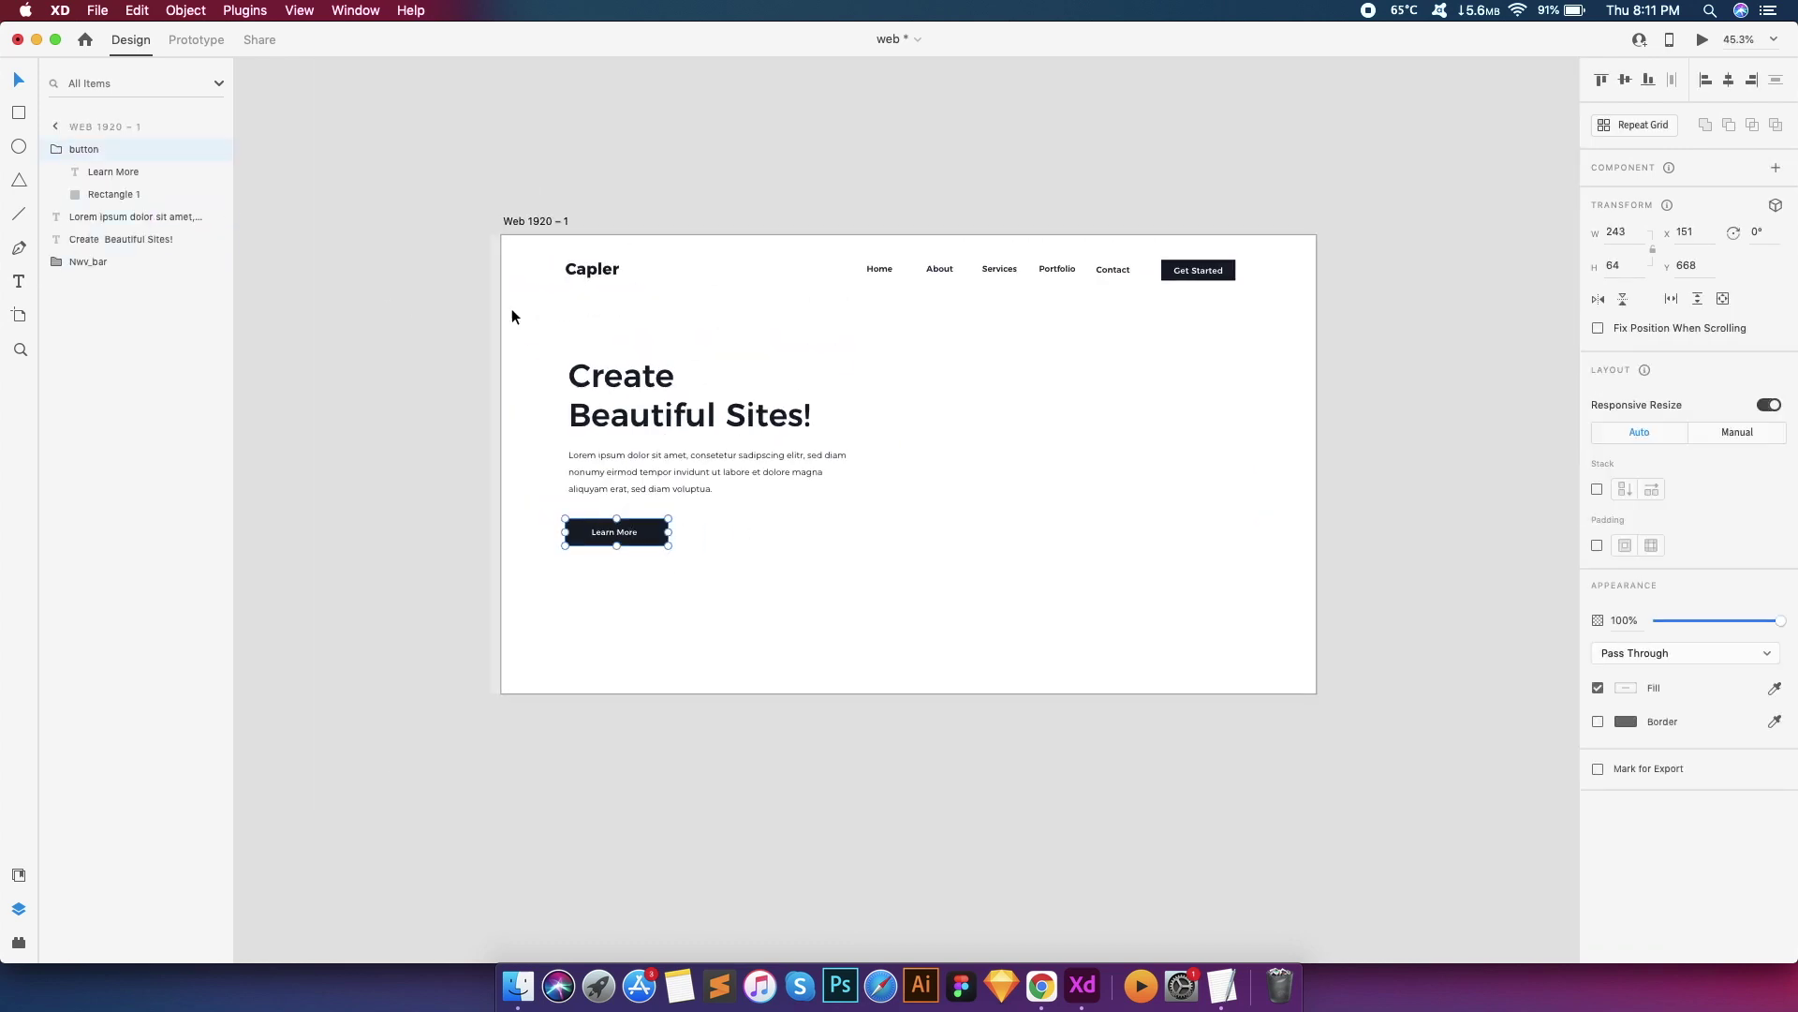
{"action": "left_click_drag", "start_coordinate": [537, 346], "coordinate": [837, 534]}
{"action": "key", "text": "shift+Down"}
{"action": "key", "text": "shift+Down"}
{"action": "key", "text": "shift+Down"}
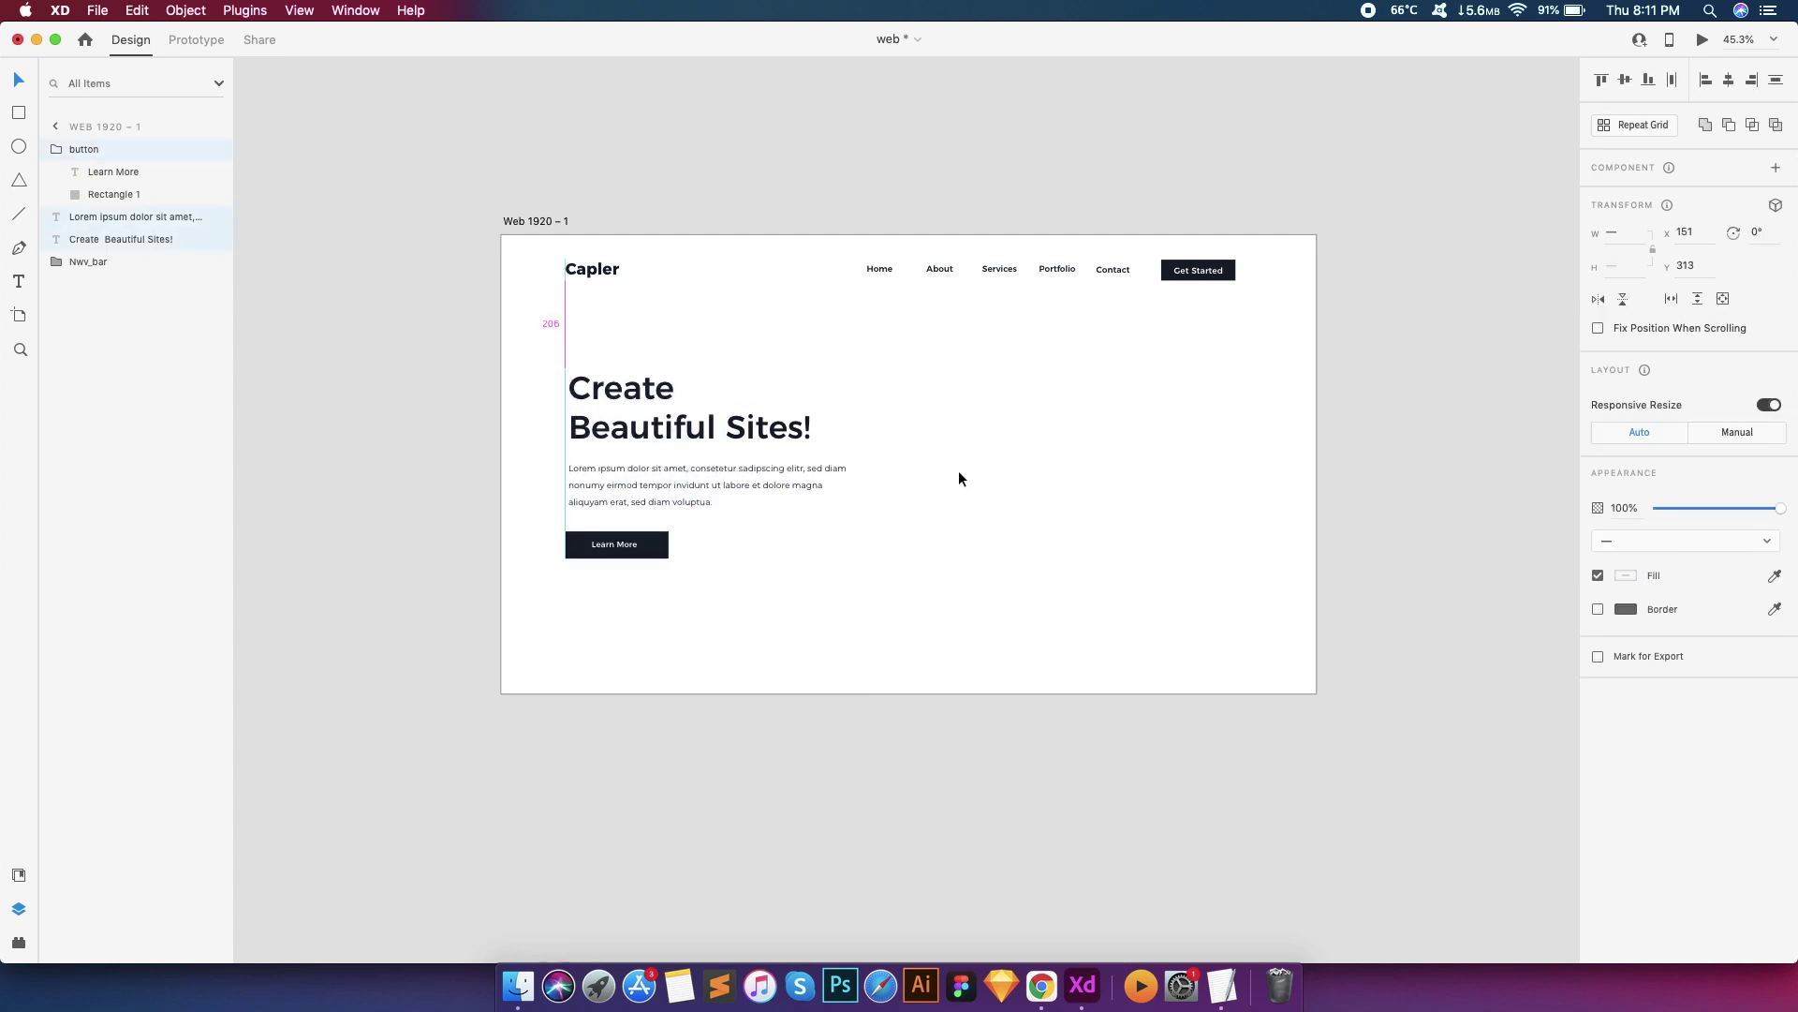
Align the left edges of the headline, paragraph and Learn More button
{"action": "left_click", "coordinate": [1730, 84]}
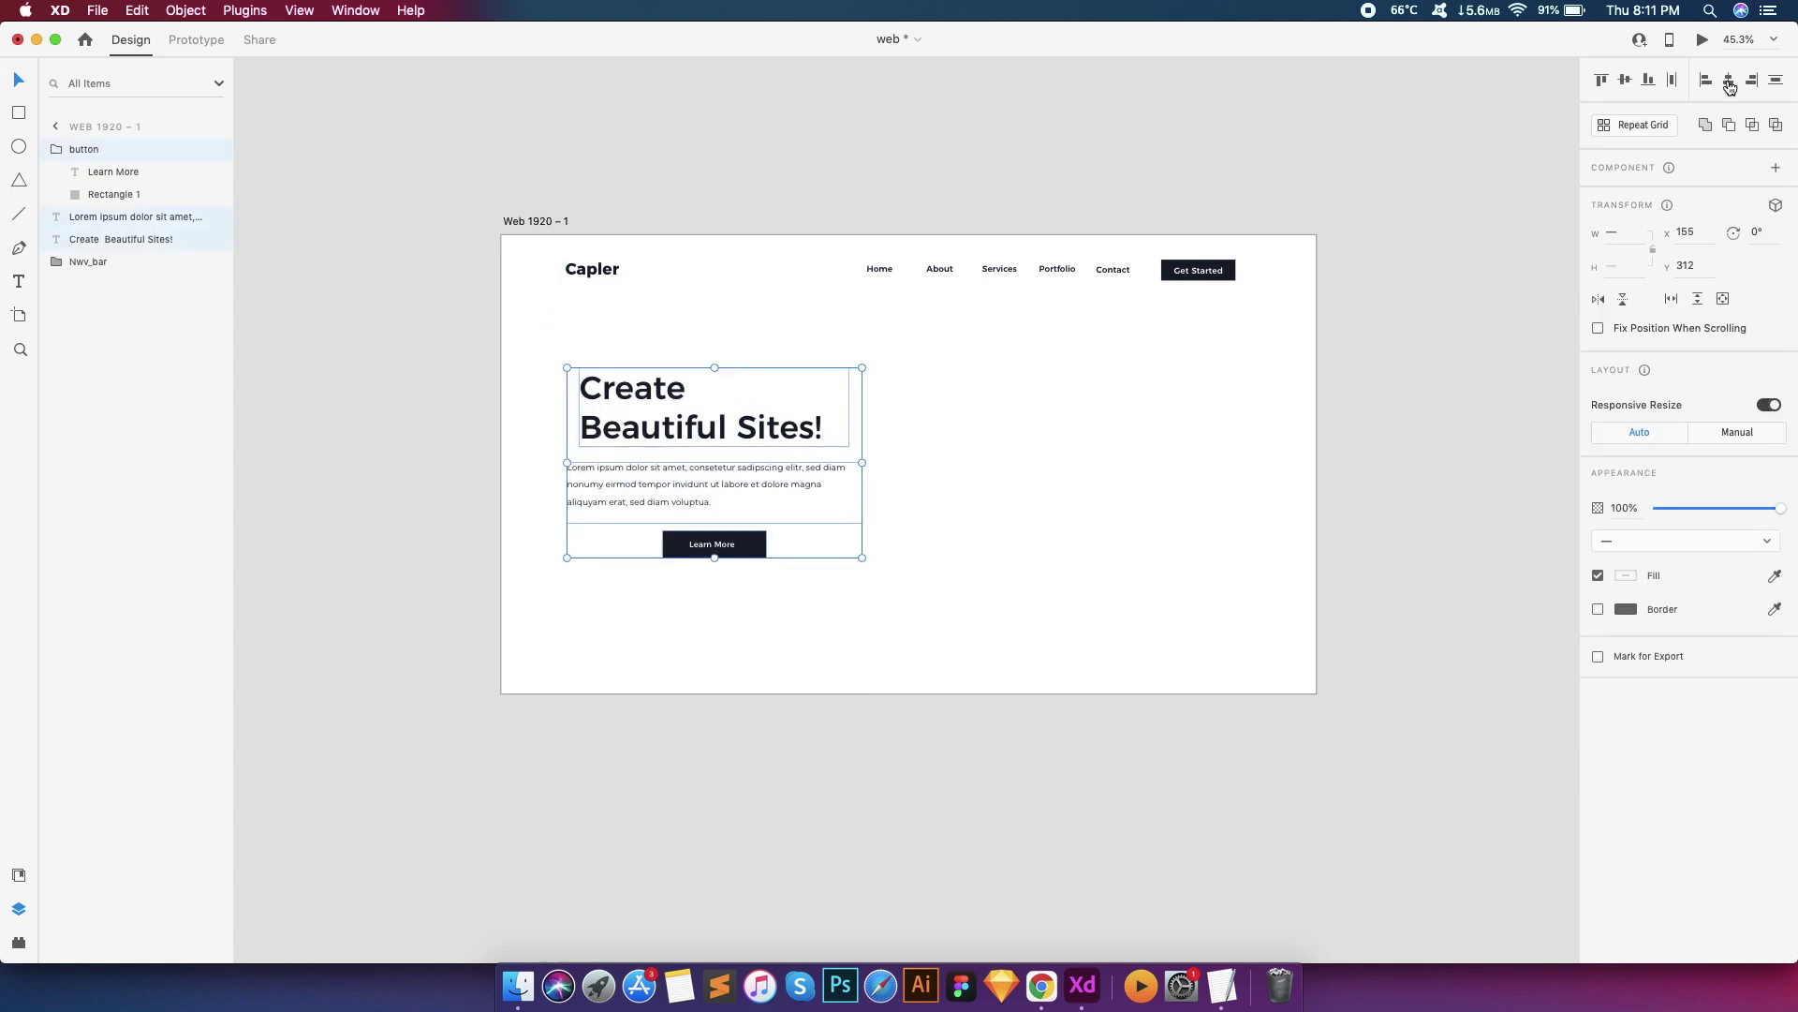
{"action": "left_click", "coordinate": [1709, 85]}
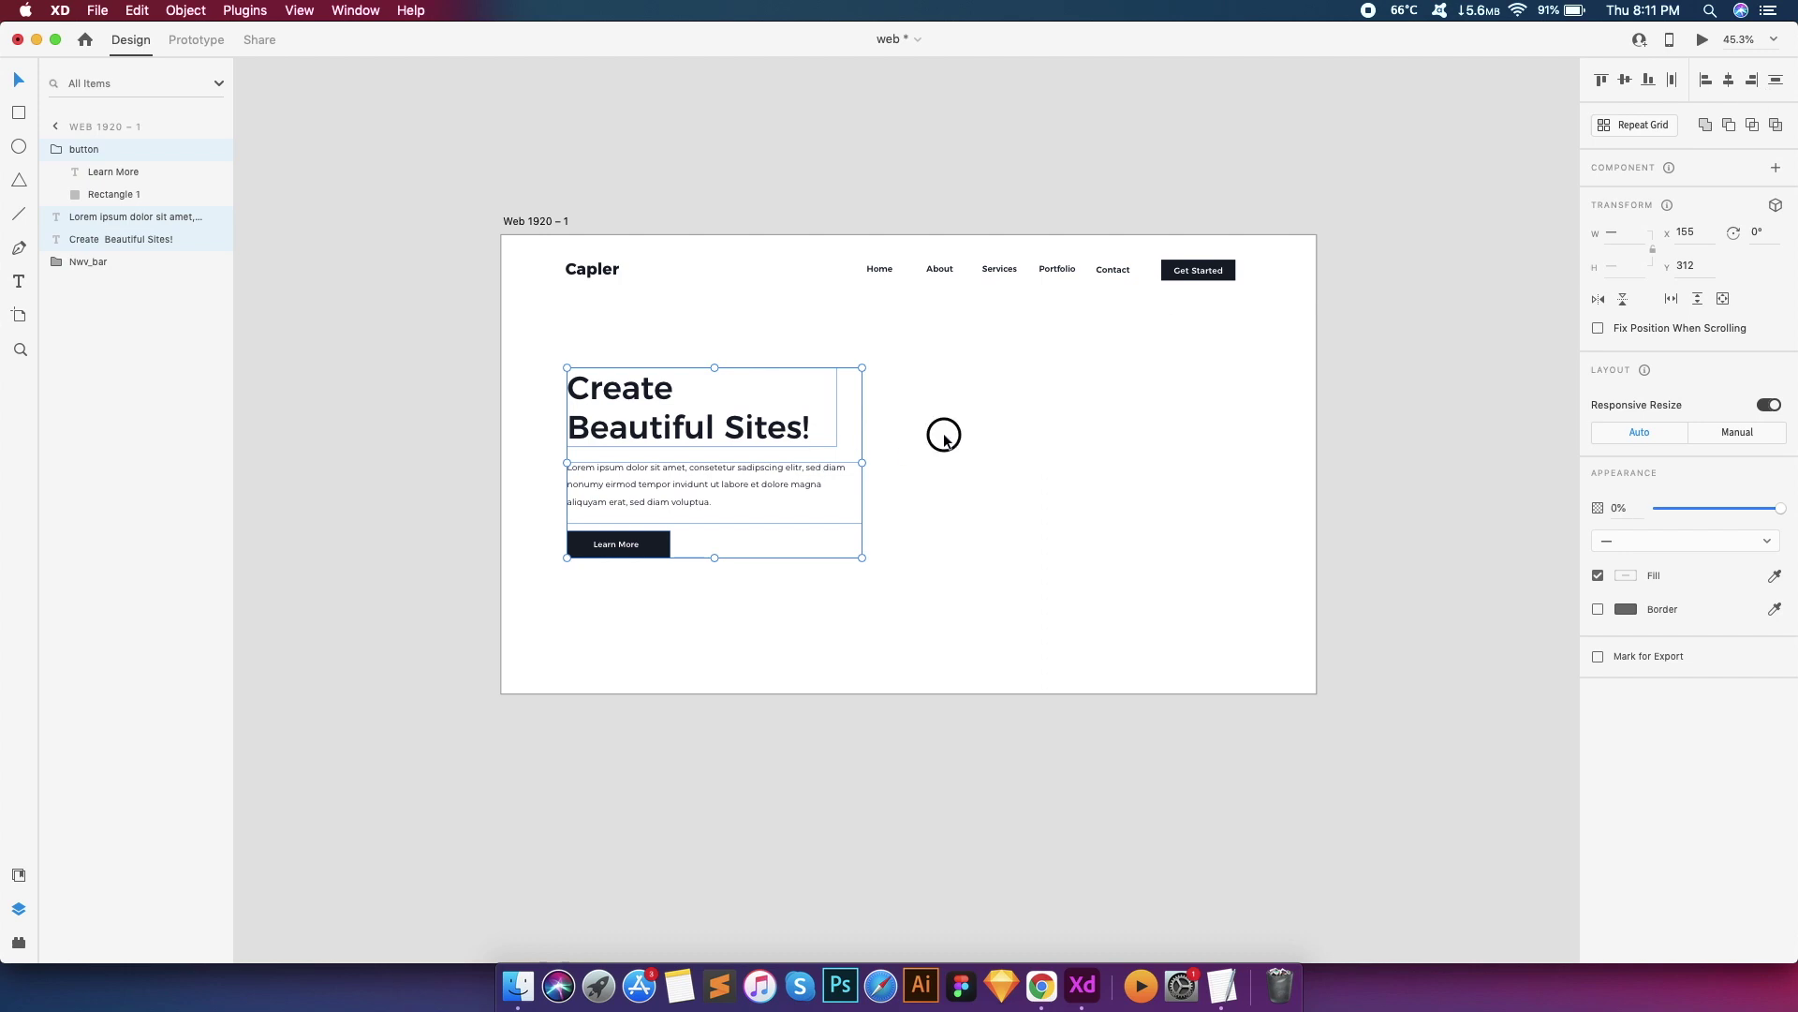
{"action": "left_click", "coordinate": [944, 436]}
{"action": "scroll", "coordinate": [944, 435], "scroll_direction": "down", "scroll_amount": 2}
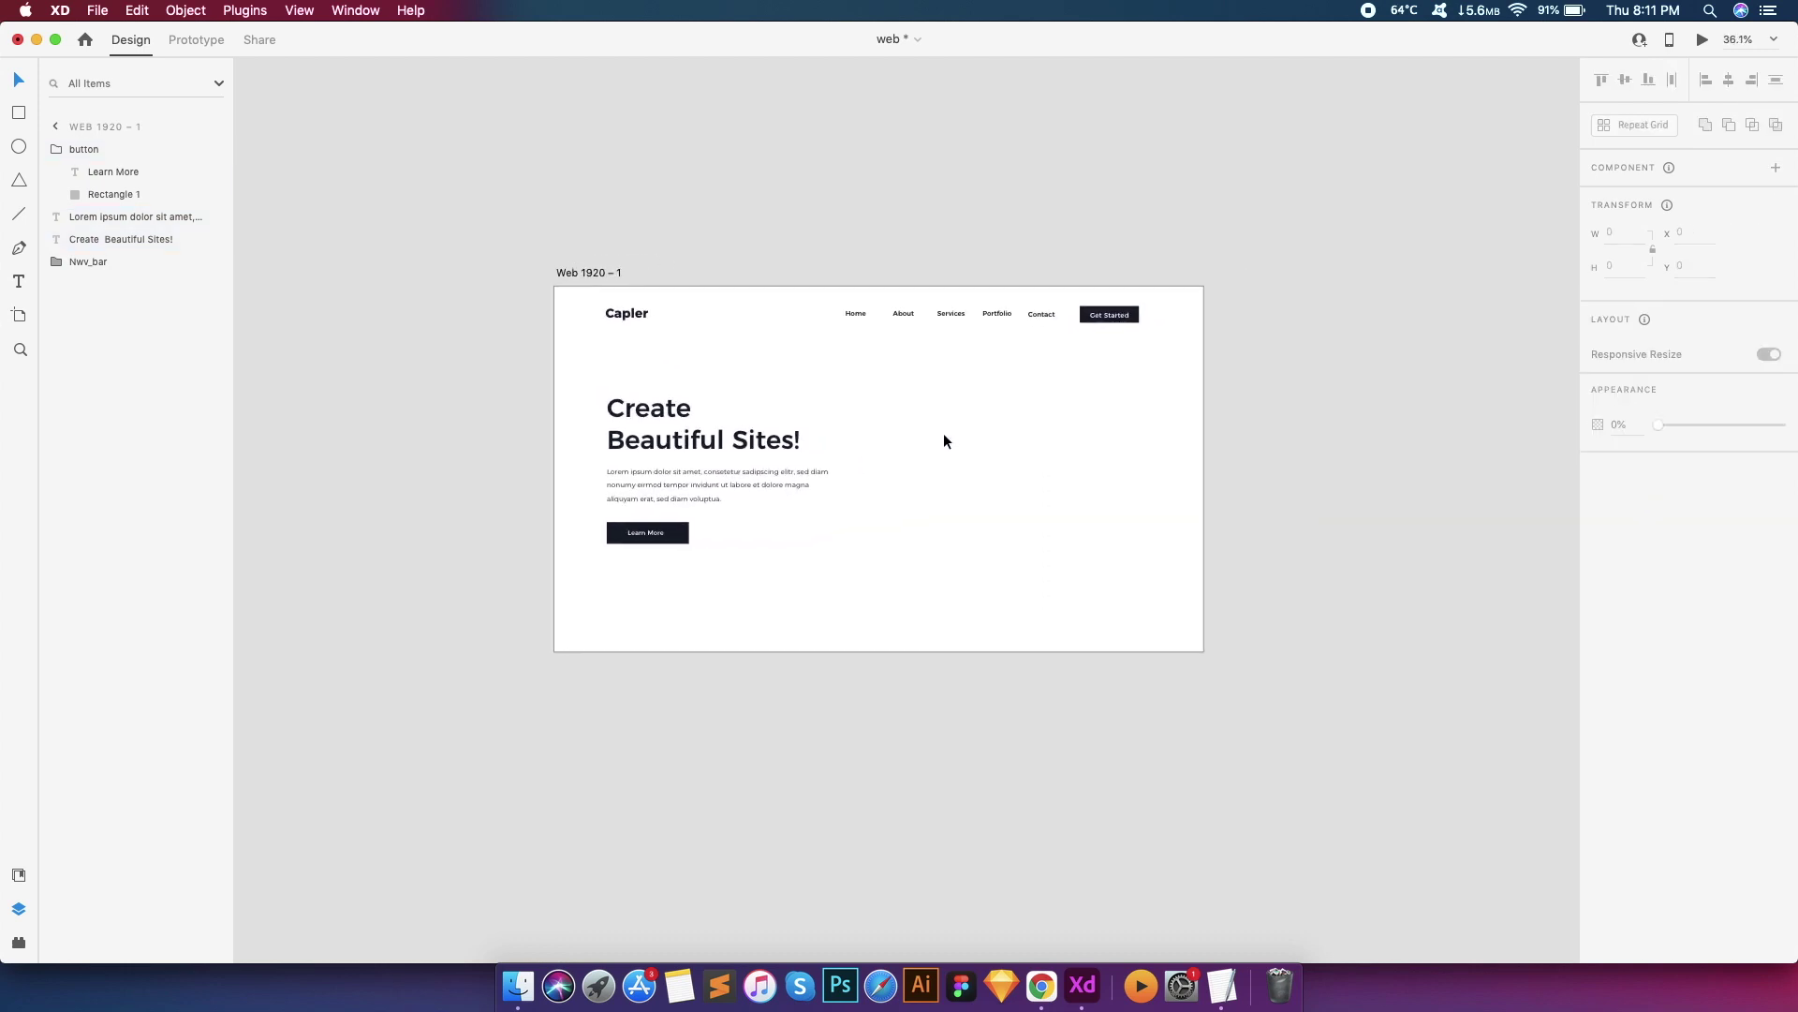
{"action": "left_click", "coordinate": [575, 272]}
{"action": "scroll", "coordinate": [883, 273], "scroll_direction": "right", "scroll_amount": 2}
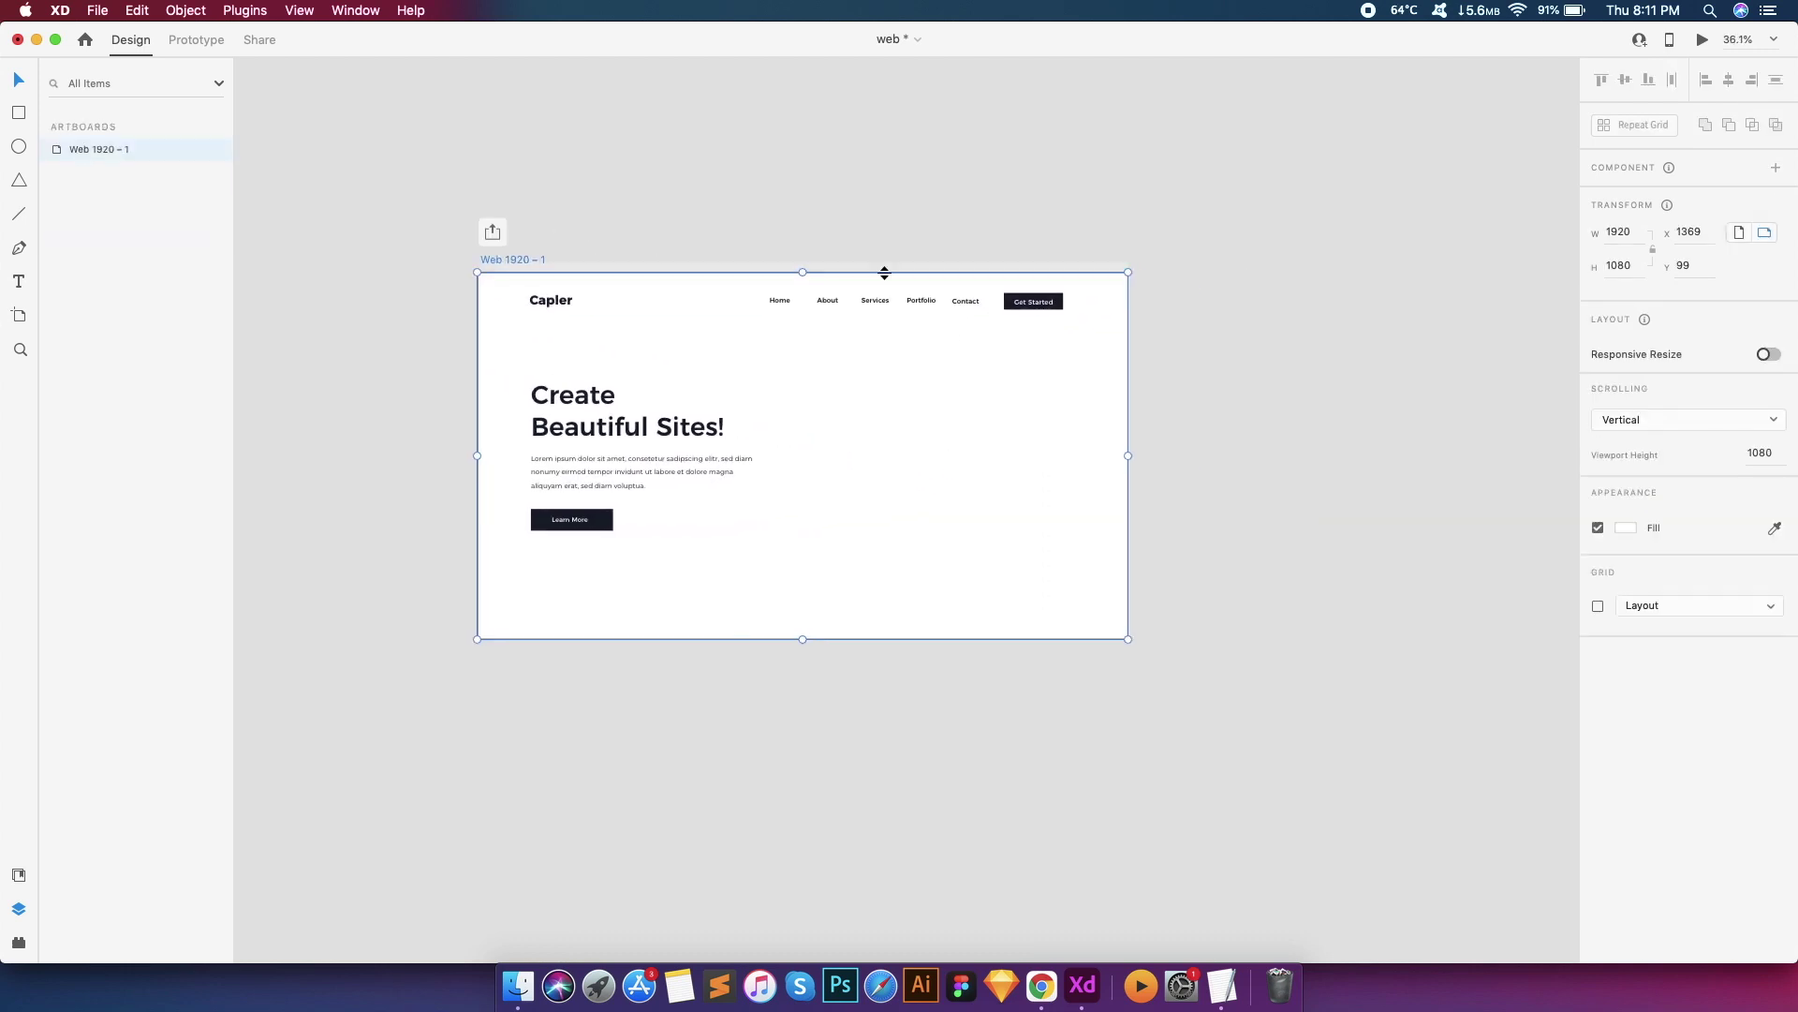
{"action": "scroll", "coordinate": [885, 272], "scroll_direction": "up", "scroll_amount": 1}
{"action": "scroll", "coordinate": [885, 271], "scroll_direction": "down", "scroll_amount": 2}
{"action": "left_click", "coordinate": [1626, 528]}
{"action": "left_click", "coordinate": [1032, 368]}
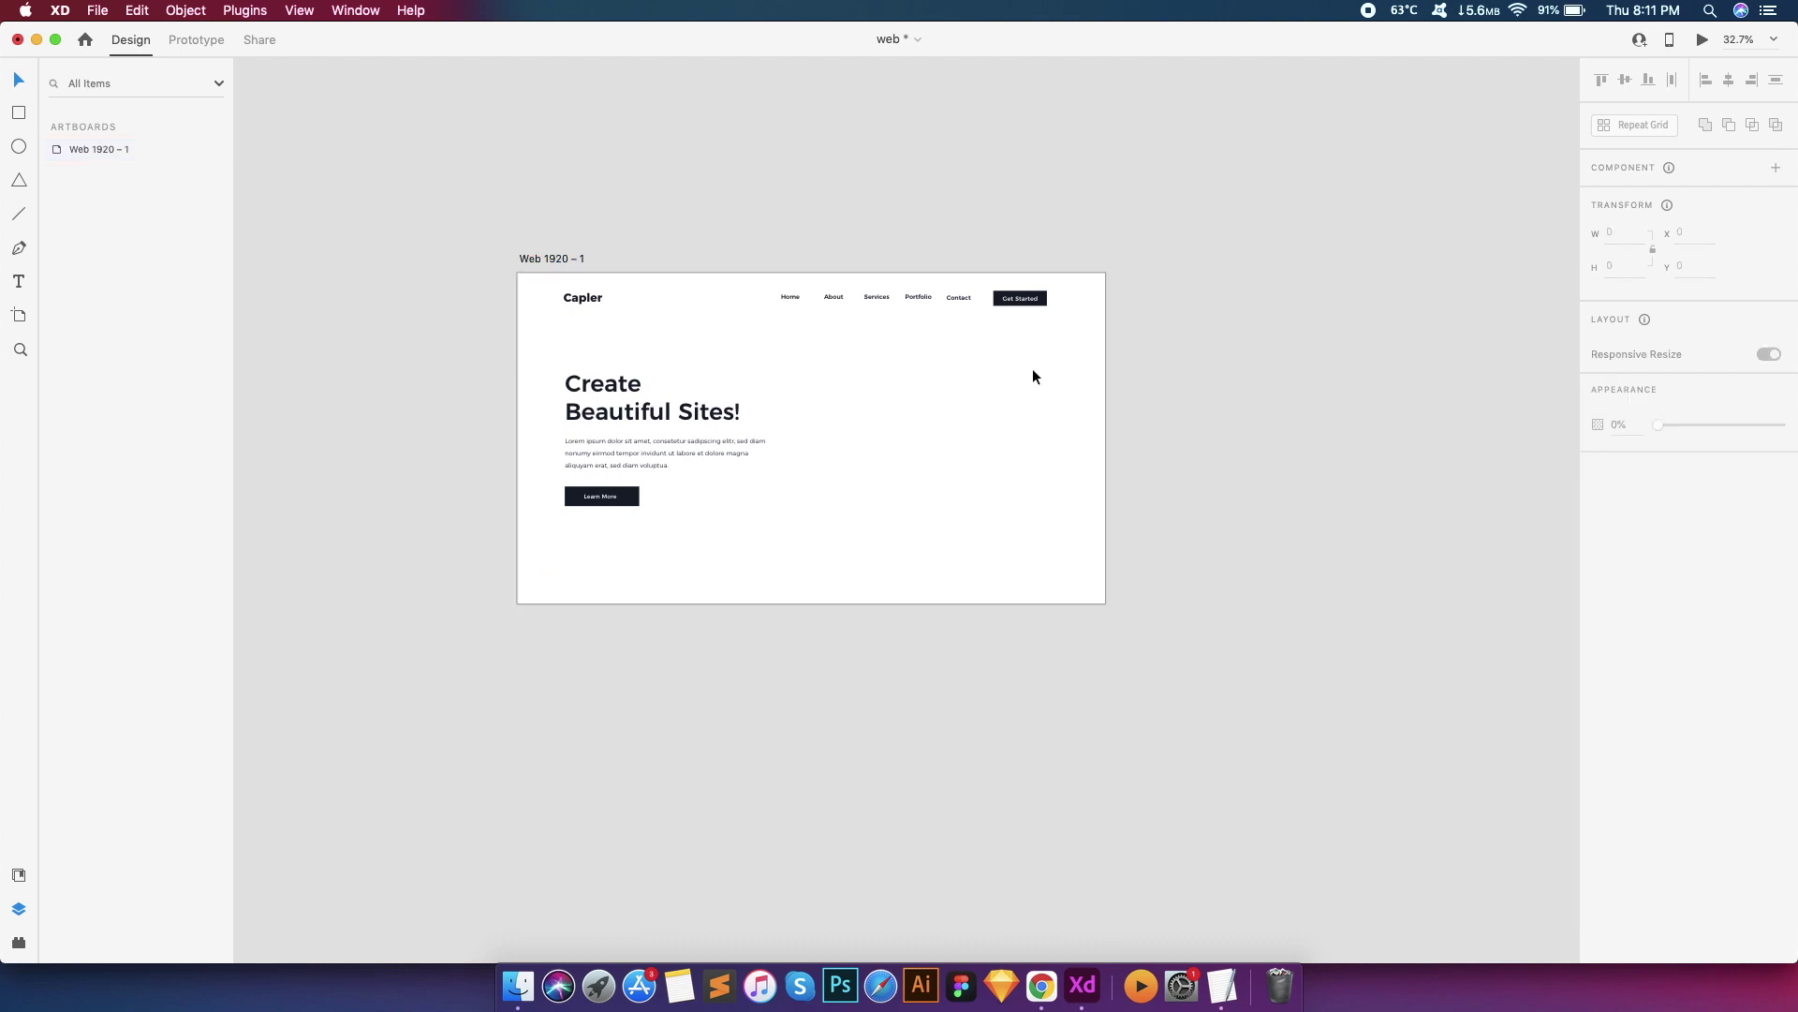
Draw a grey-filled rectangle covering the whole 1920 by 1080 artboard and place it behind all other layers
{"action": "left_click", "coordinate": [110, 157]}
{"action": "left_click", "coordinate": [635, 403]}
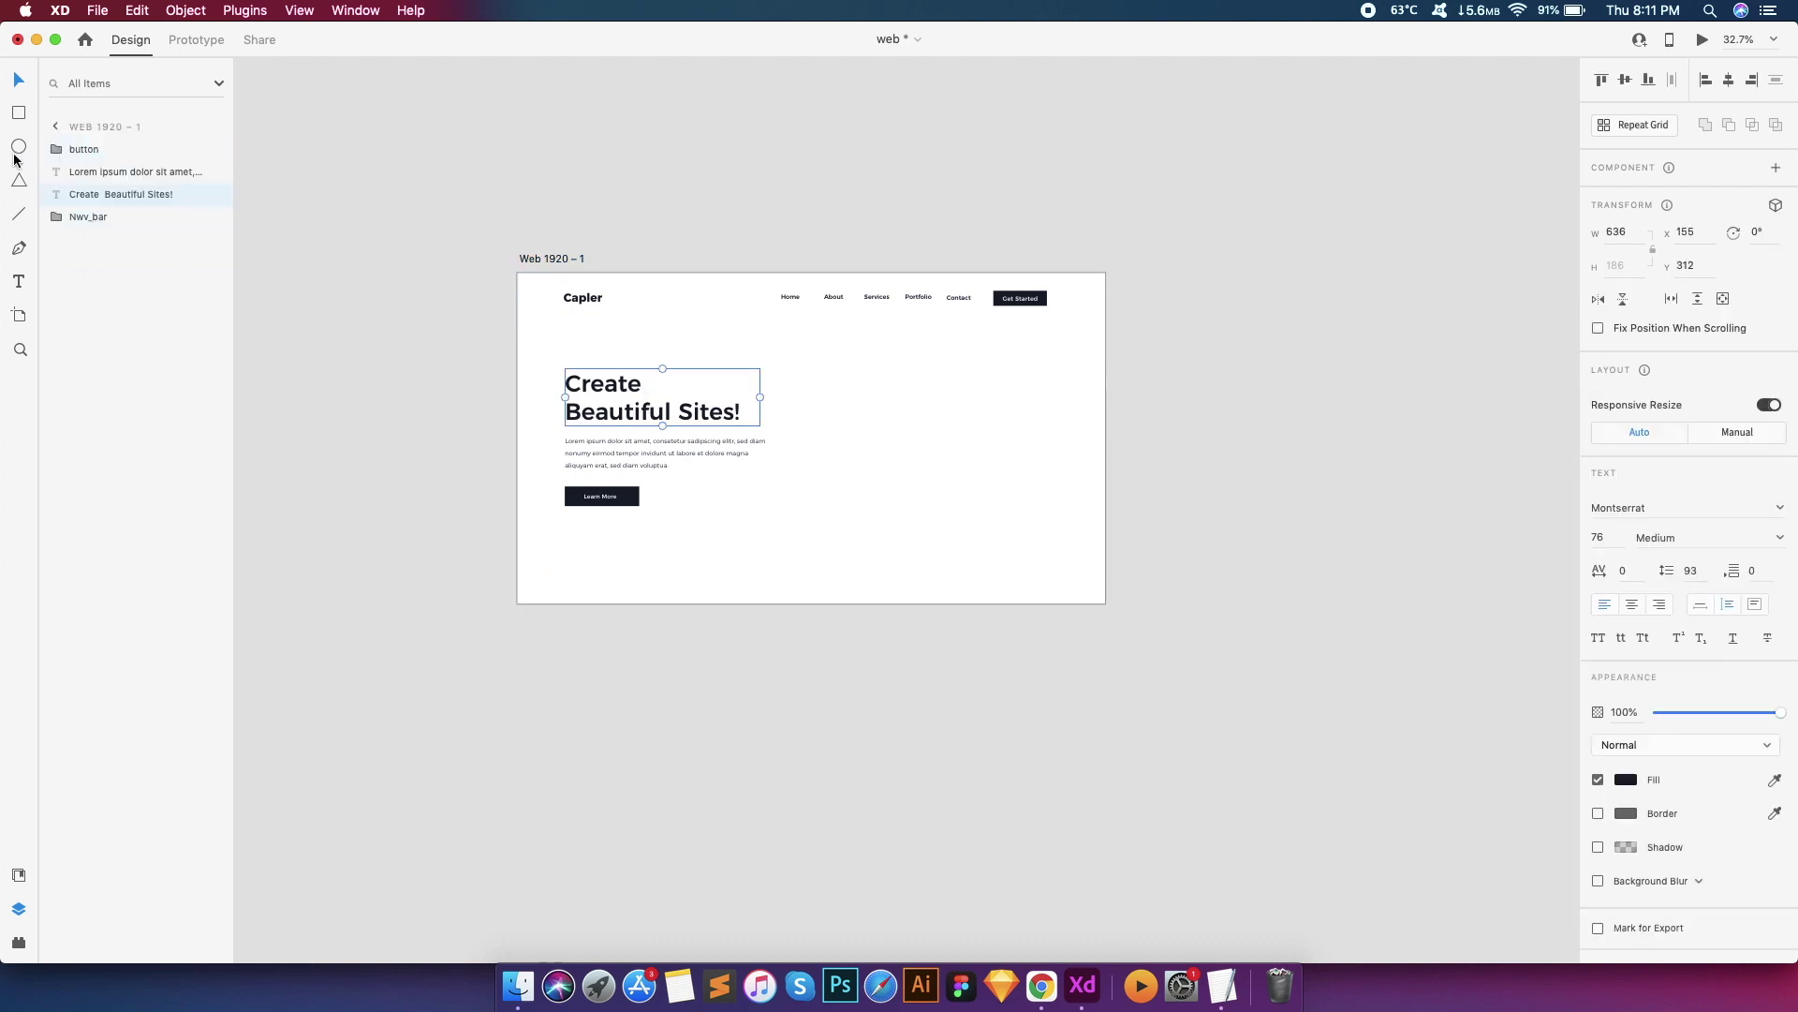
{"action": "left_click_drag", "start_coordinate": [520, 273], "coordinate": [1106, 603]}
{"action": "left_click", "coordinate": [1626, 609]}
{"action": "left_click_drag", "start_coordinate": [1461, 562], "coordinate": [1358, 538]}
{"action": "left_click_drag", "start_coordinate": [94, 150], "coordinate": [84, 309]}
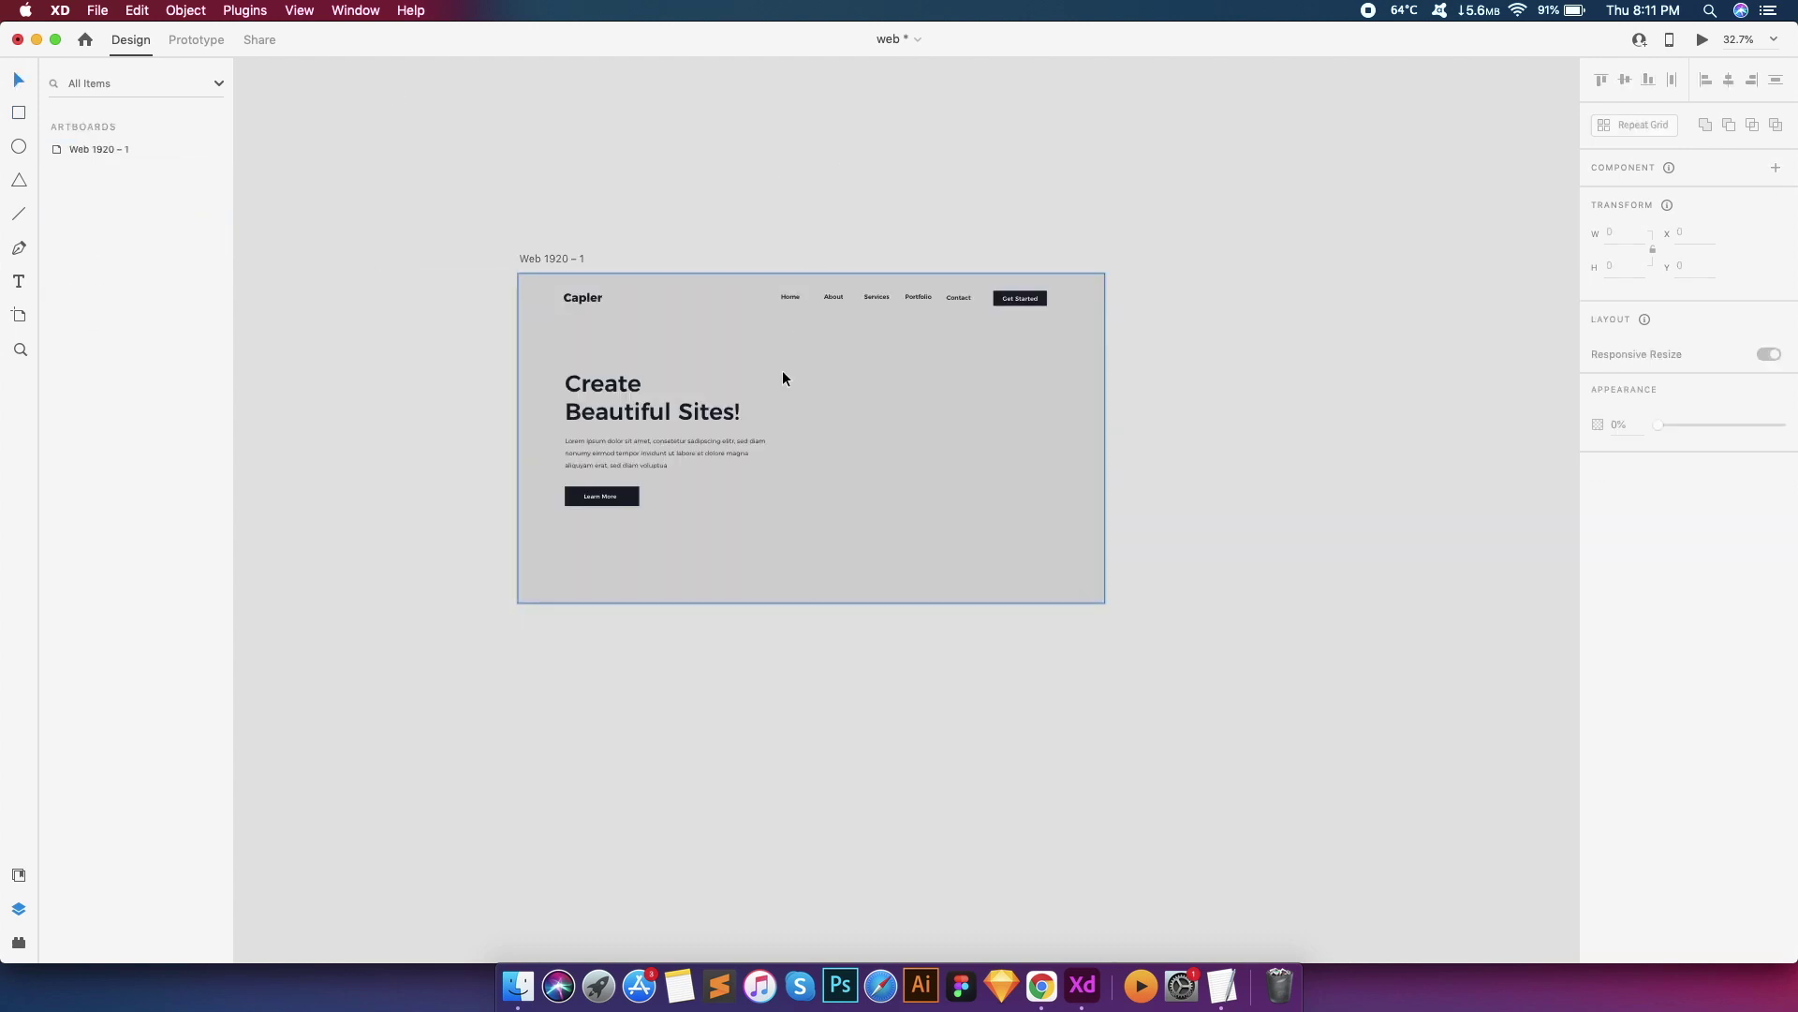
Convert the background rectangle to a path and lighten its fill to a near-white grey
{"action": "scroll", "coordinate": [1015, 477], "scroll_direction": "up", "scroll_amount": 3}
{"action": "key", "text": "super+8"}
{"action": "left_click", "coordinate": [1626, 501]}
{"action": "left_click_drag", "start_coordinate": [1396, 426], "coordinate": [1385, 413]}
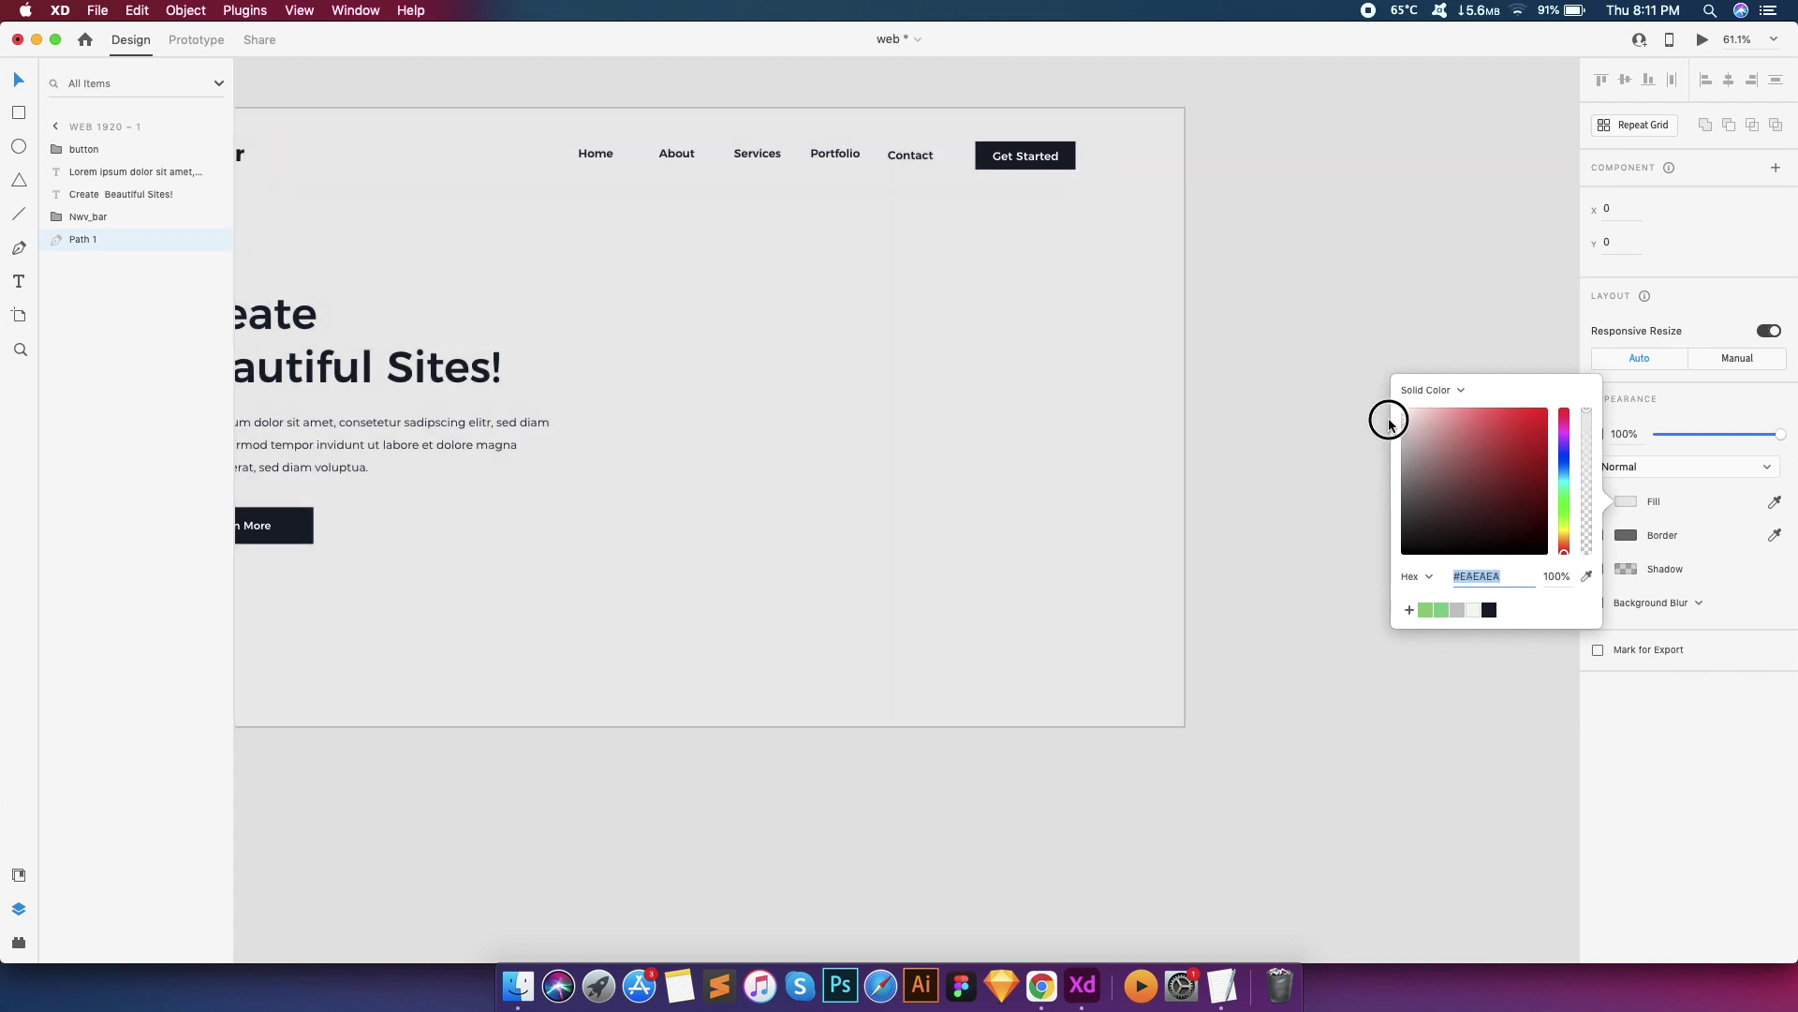
{"action": "key", "text": "Escape"}
{"action": "scroll", "coordinate": [1279, 309], "scroll_direction": "down", "scroll_amount": 3}
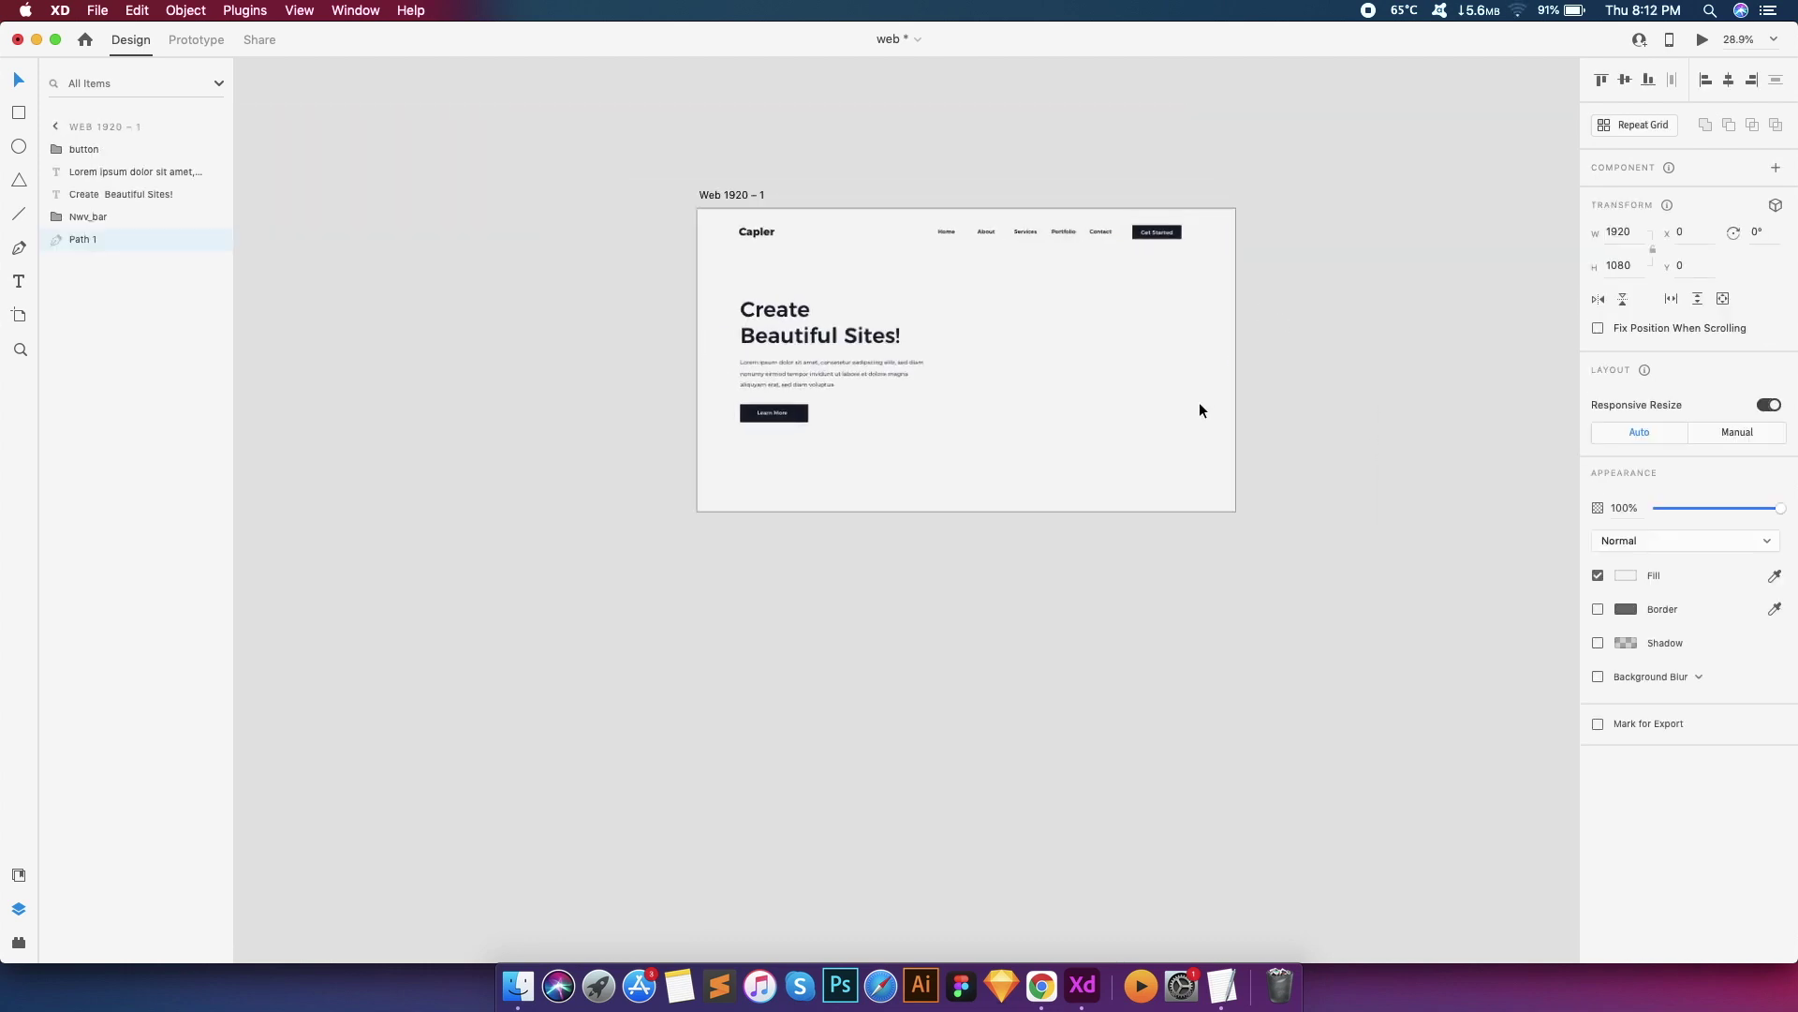
Fill the background shape with the saved pale green colour swatch
{"action": "left_click", "coordinate": [1626, 575]}
{"action": "left_click", "coordinate": [1472, 688]}
{"action": "left_click", "coordinate": [1356, 369]}
Lock the pale green background layer in its original position, keeping it visible
{"action": "scroll", "coordinate": [1140, 362], "scroll_direction": "up", "scroll_amount": 3}
{"action": "scroll", "coordinate": [1140, 361], "scroll_direction": "left", "scroll_amount": 3}
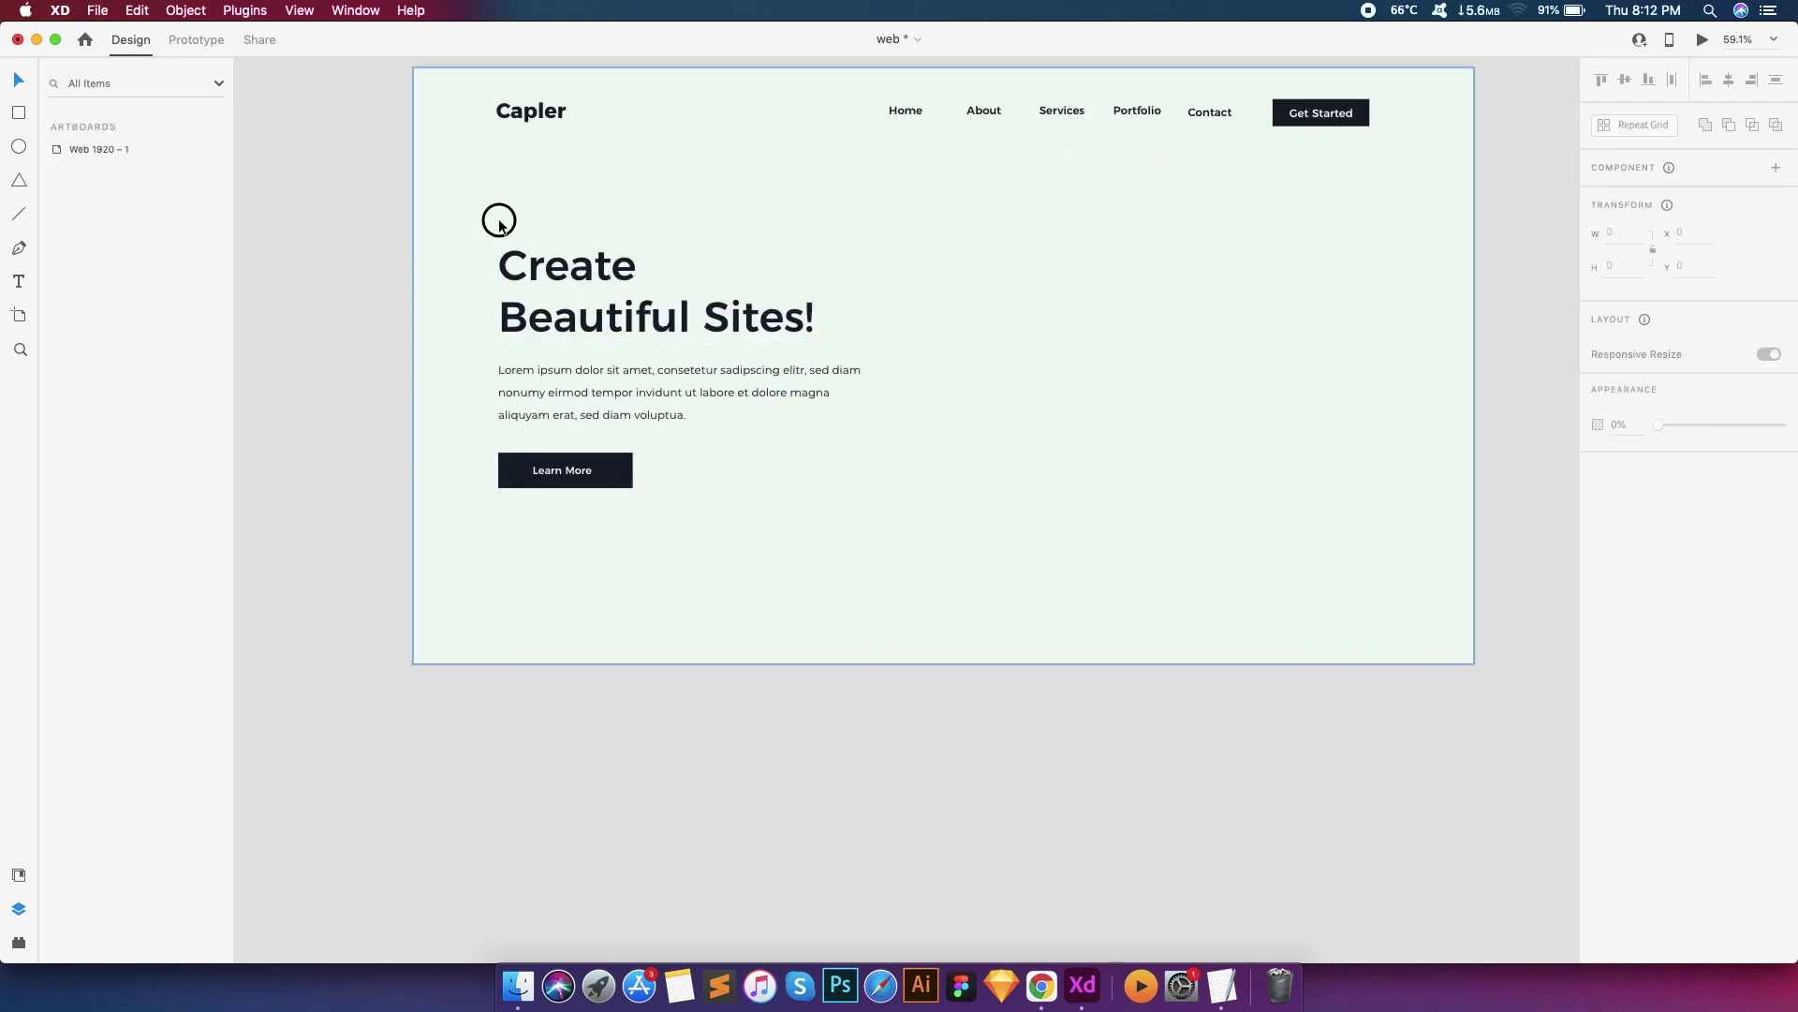
{"action": "left_click_drag", "start_coordinate": [498, 221], "coordinate": [590, 382]}
{"action": "key", "text": "super+z"}
{"action": "left_click", "coordinate": [216, 240]}
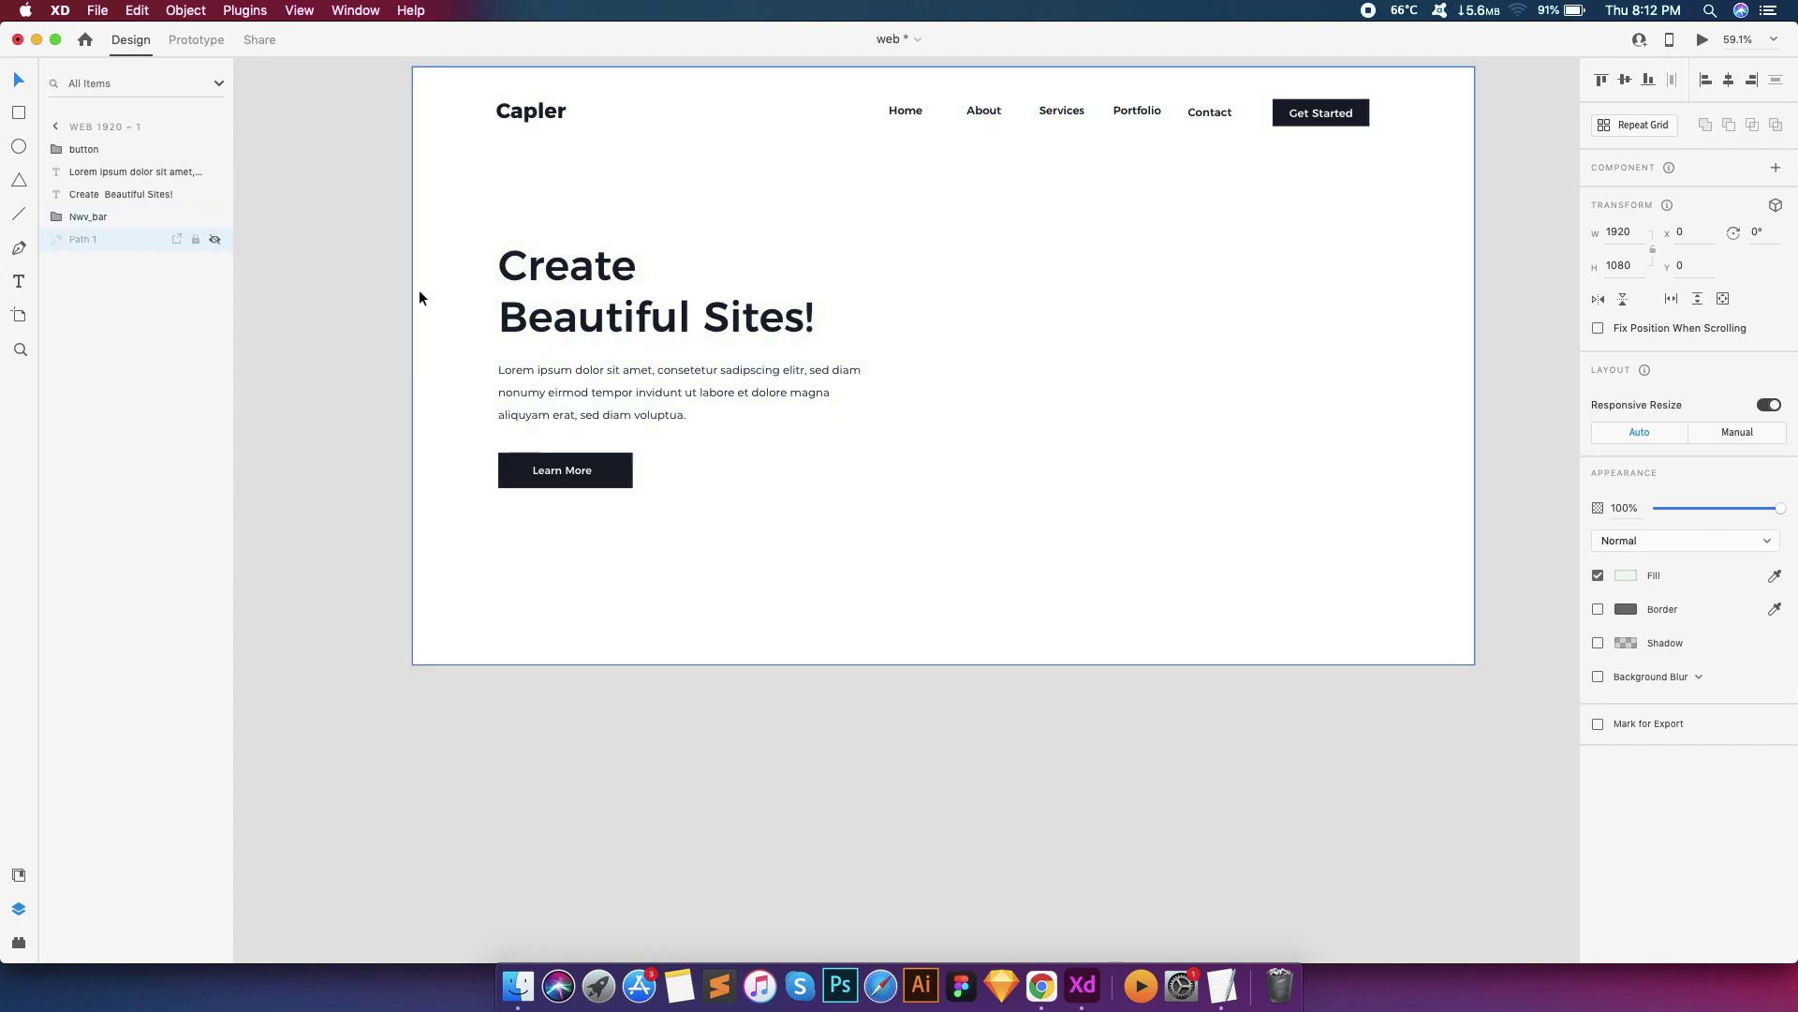
{"action": "left_click", "coordinate": [215, 241]}
{"action": "left_click", "coordinate": [195, 239]}
Move the headline, paragraph and Learn More button together down to Y 322
{"action": "left_click_drag", "start_coordinate": [566, 221], "coordinate": [710, 506]}
{"action": "key", "text": "shift+Down"}
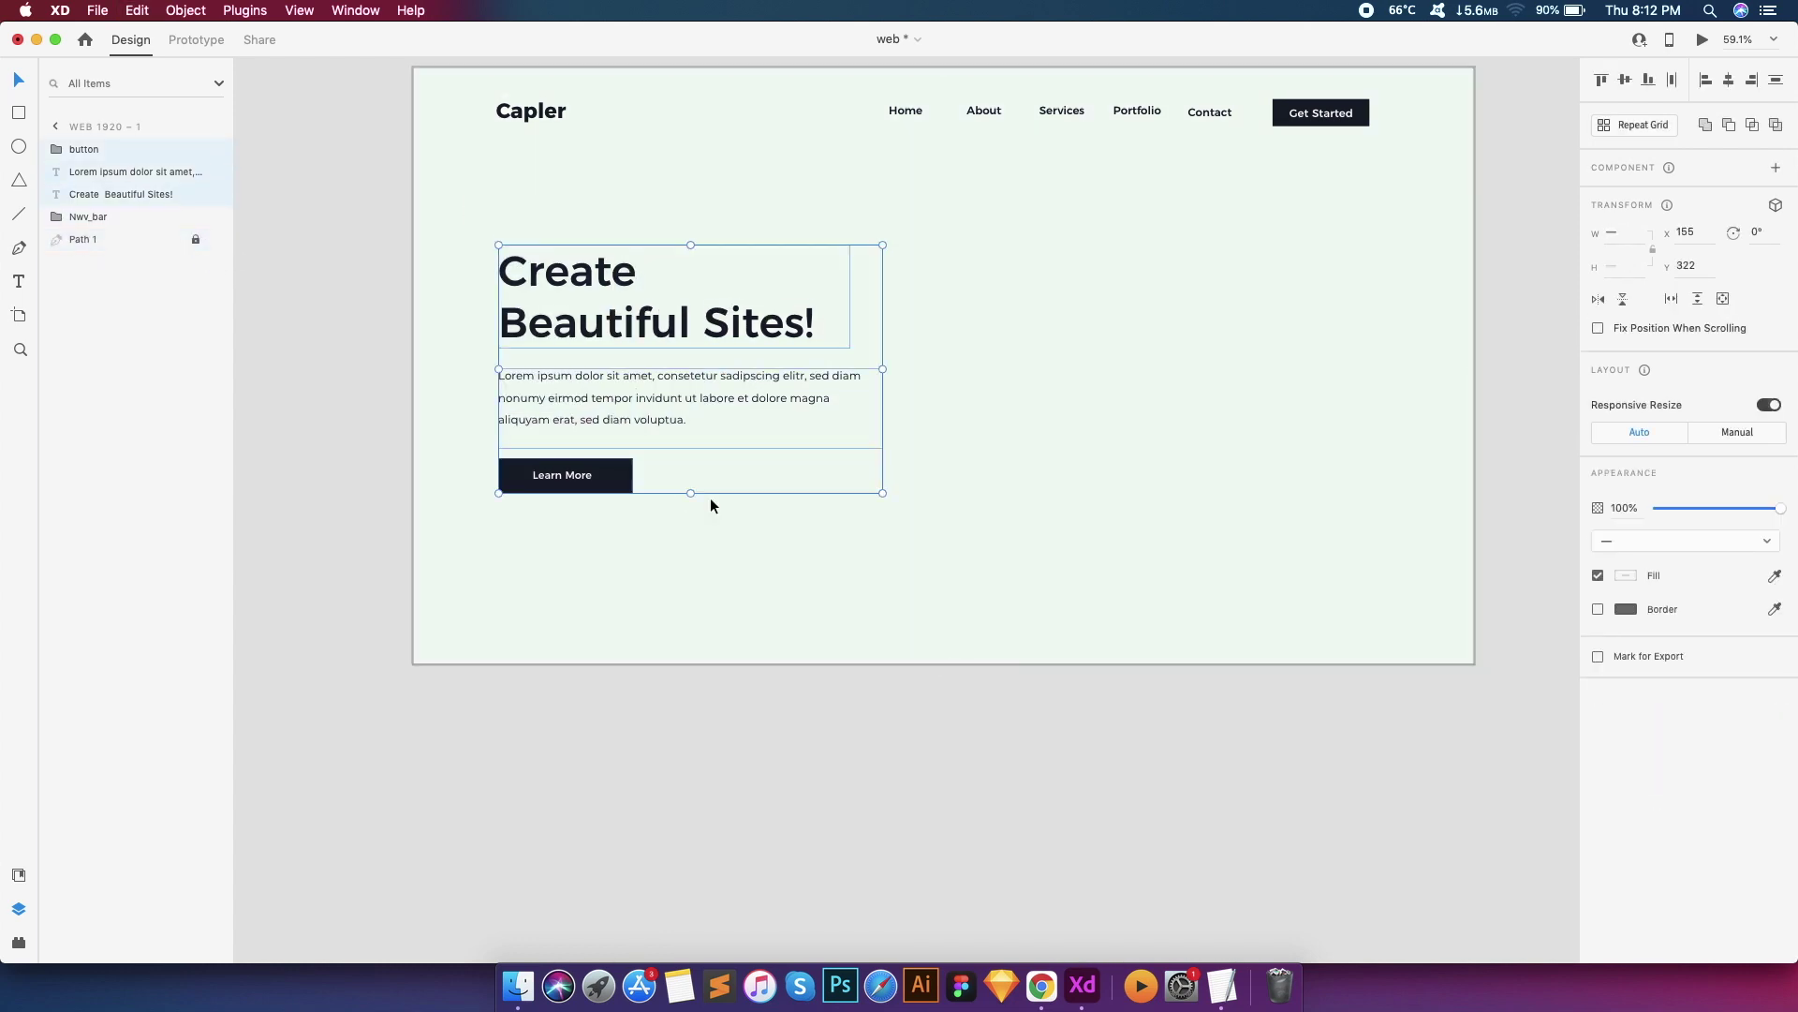
{"action": "scroll", "coordinate": [1009, 503], "scroll_direction": "up", "scroll_amount": 2}
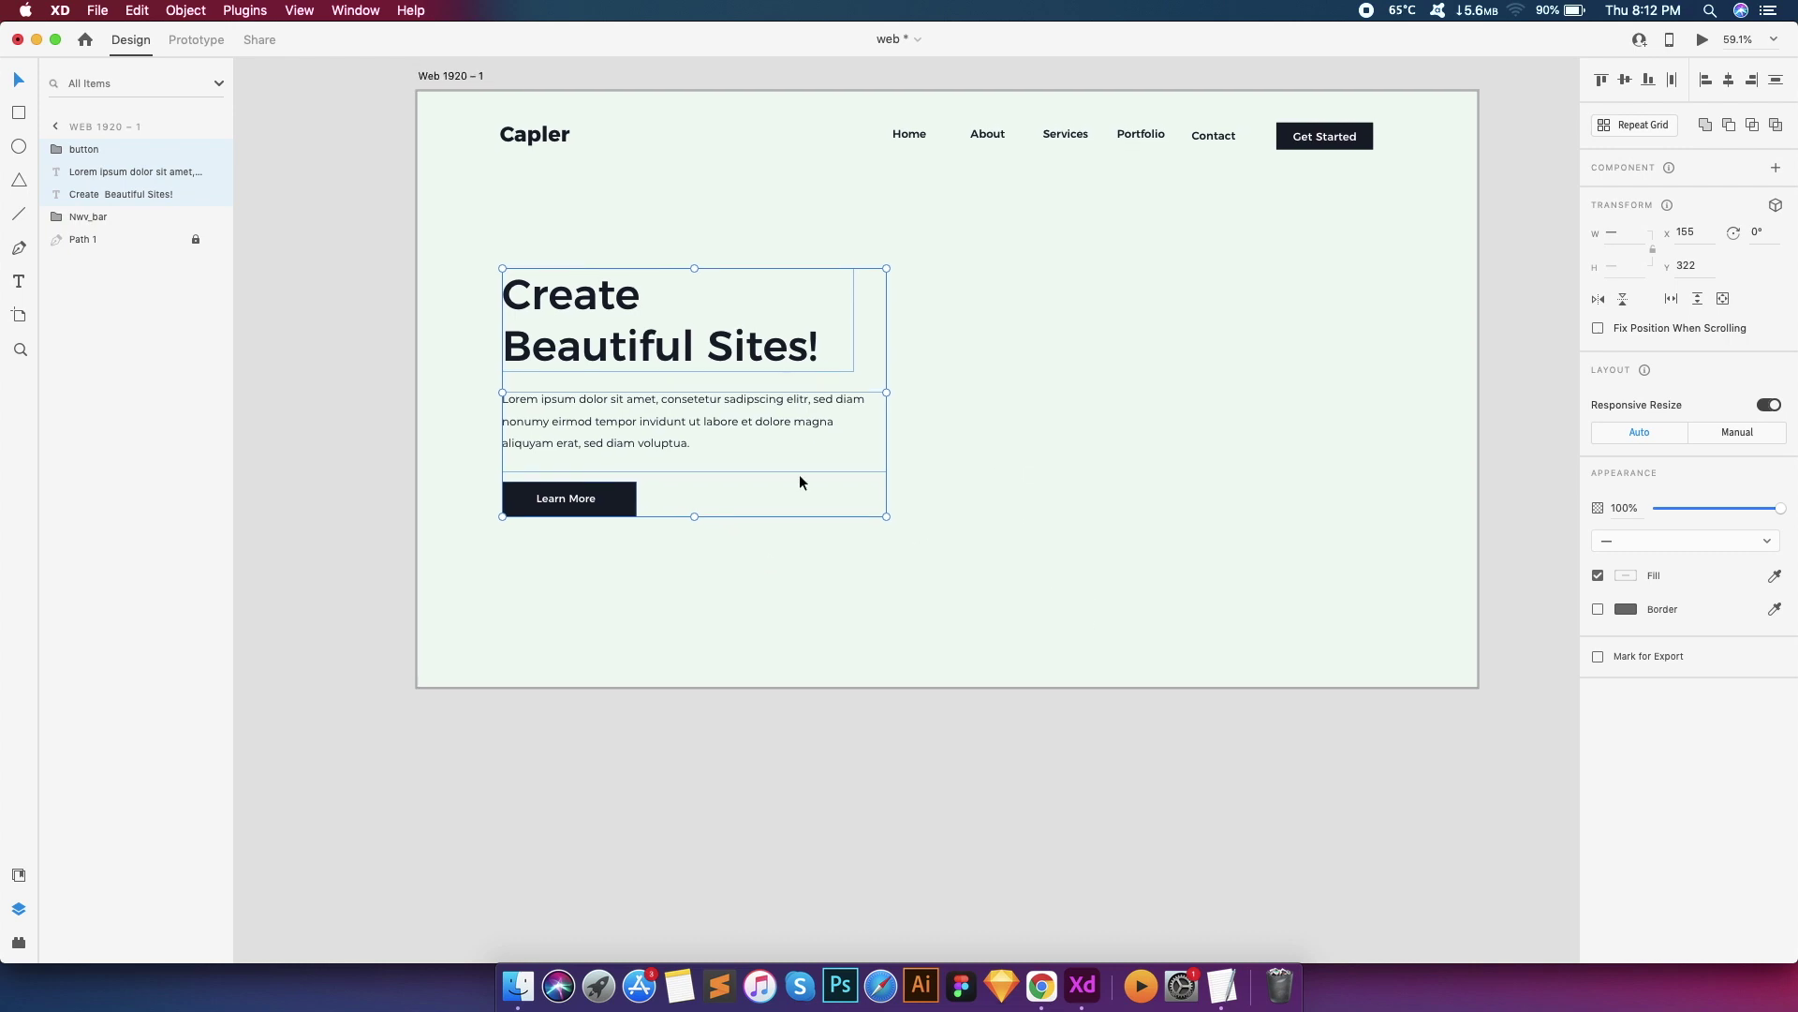
Import the photo of the man in a plaid shirt from the recent files in Finder beside the artboard
{"action": "left_click", "coordinate": [518, 985]}
{"action": "left_click_drag", "start_coordinate": [684, 373], "coordinate": [1540, 129]}
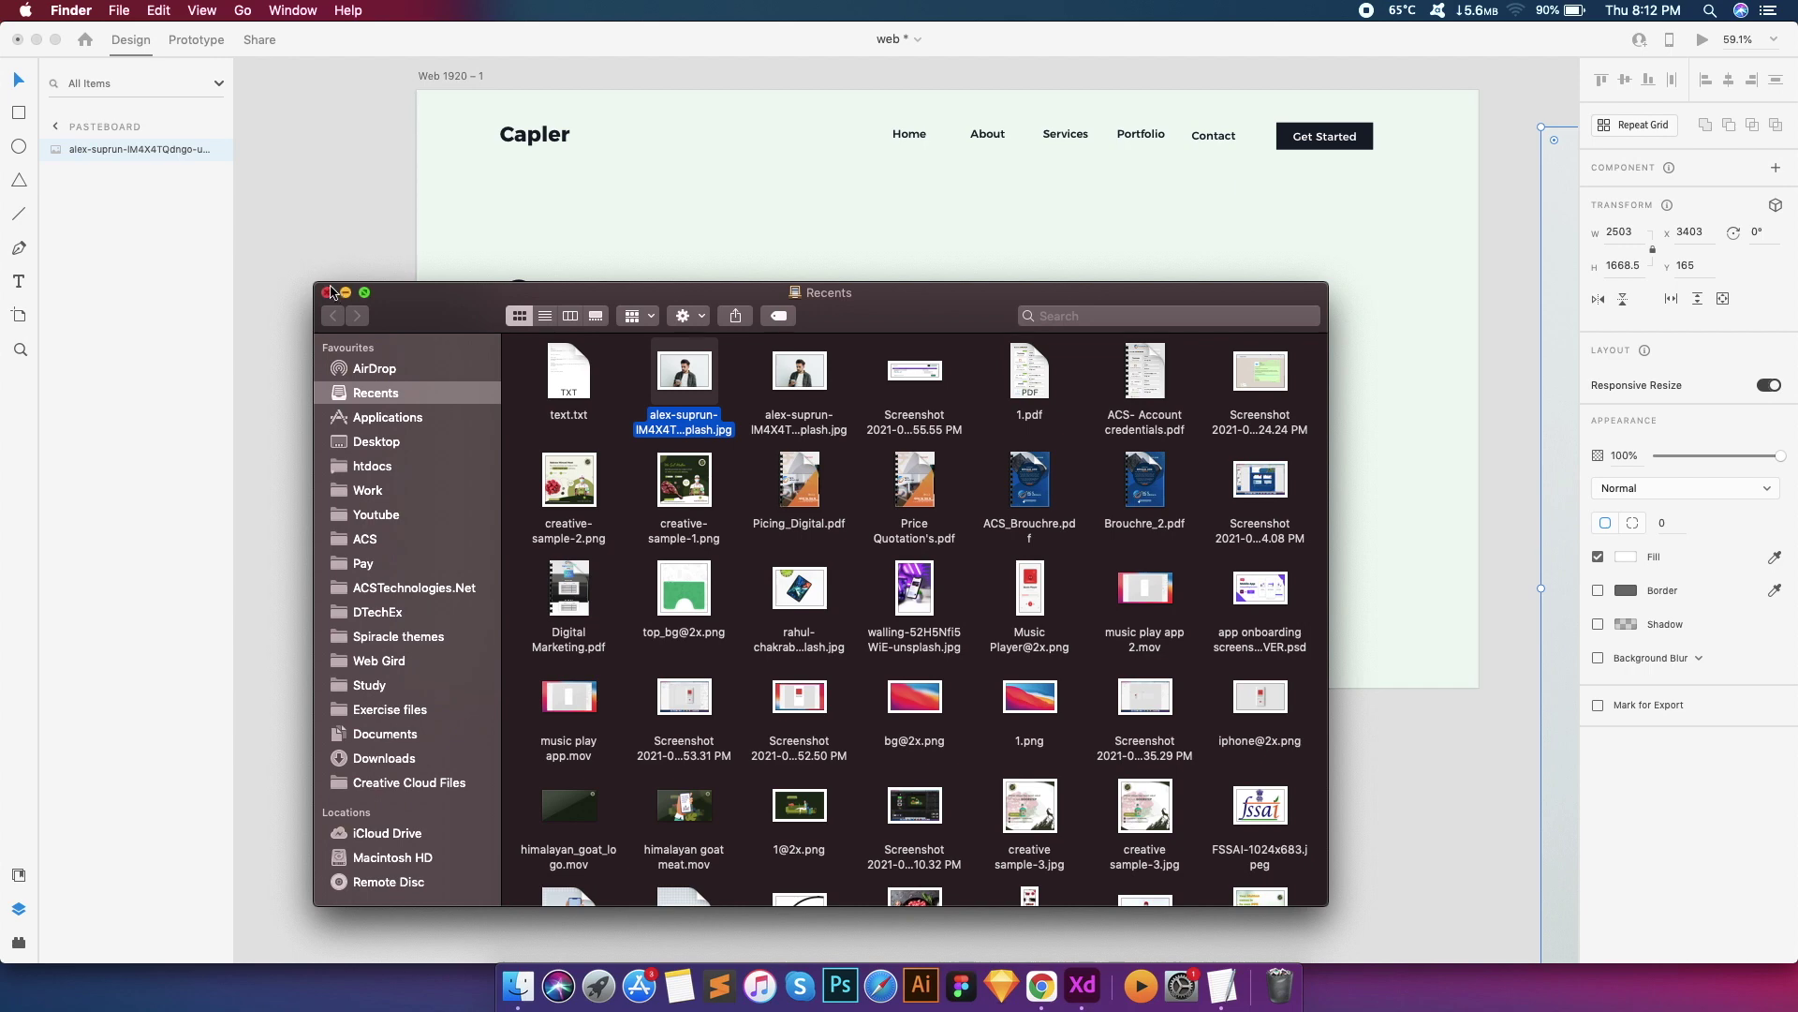
{"action": "key", "text": "super+w"}
{"action": "scroll", "coordinate": [1182, 187], "scroll_direction": "right", "scroll_amount": 5}
{"action": "scroll", "coordinate": [1059, 487], "scroll_direction": "down", "scroll_amount": 5}
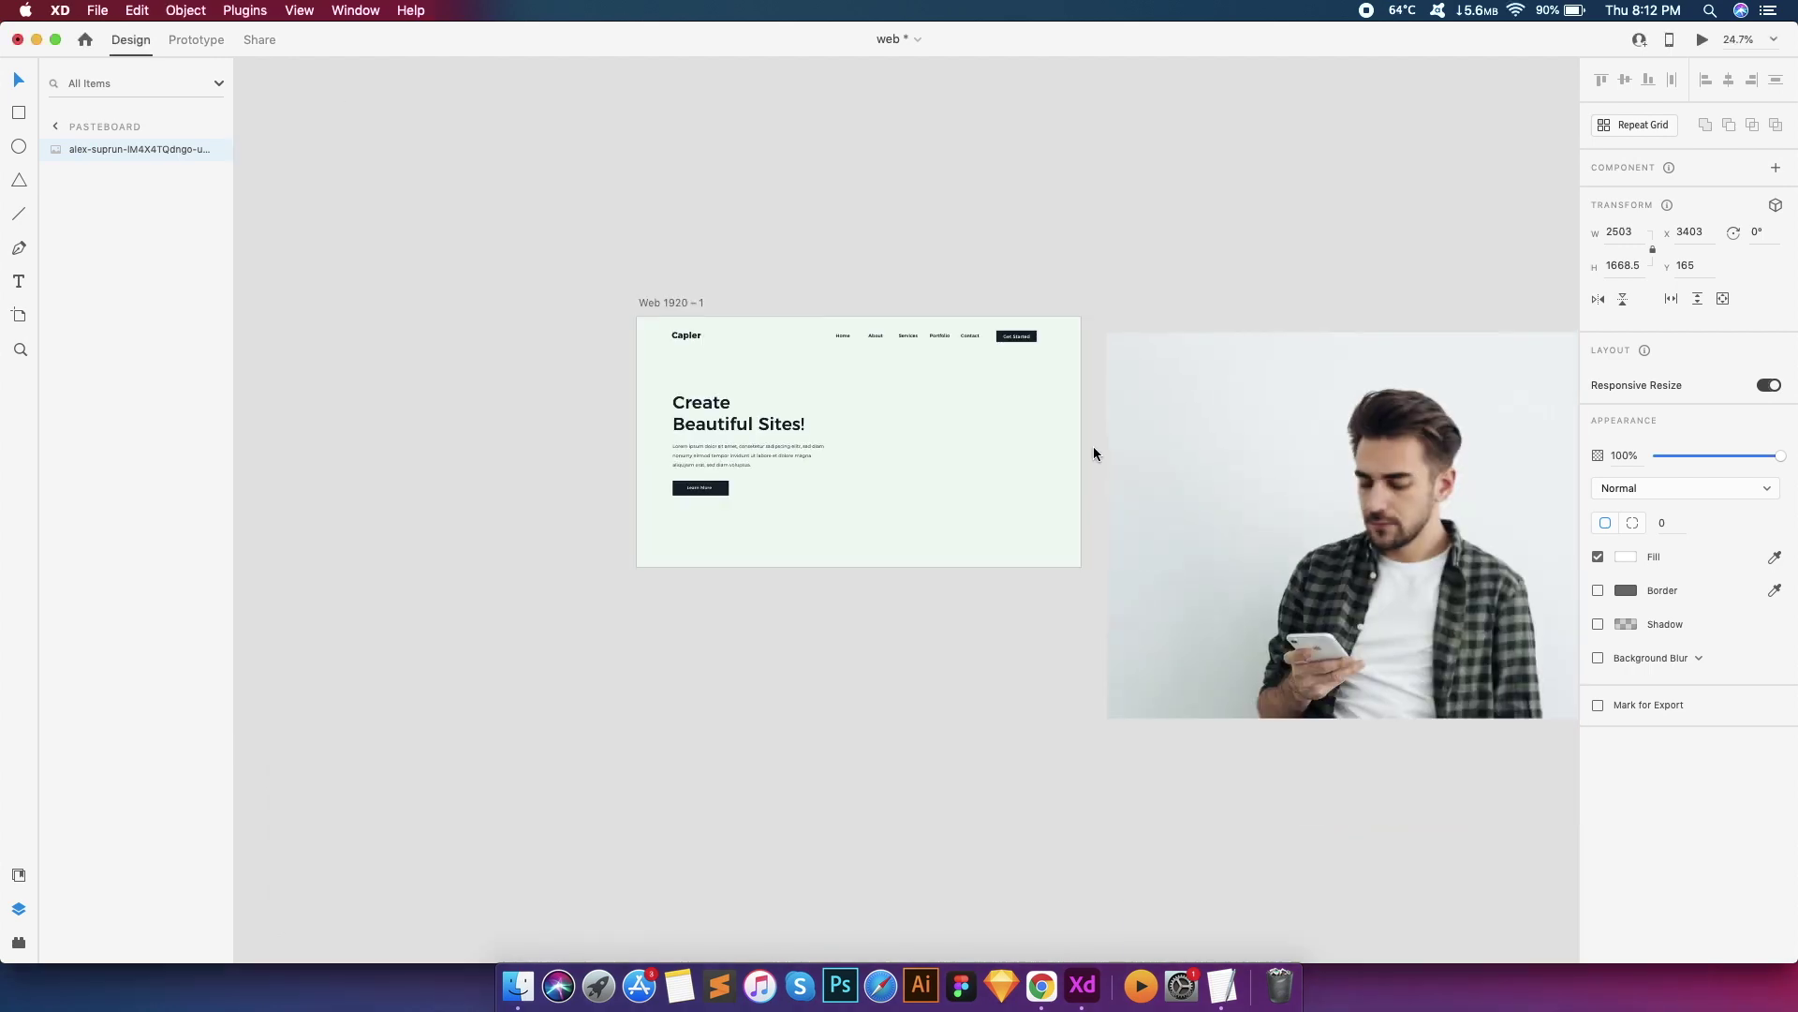
Place the man's photo beside the hero text on the artboard and scale it down to about 1191 by 794
{"action": "left_click_drag", "start_coordinate": [1110, 452], "coordinate": [997, 534]}
{"action": "left_click_drag", "start_coordinate": [1410, 761], "coordinate": [1112, 598]}
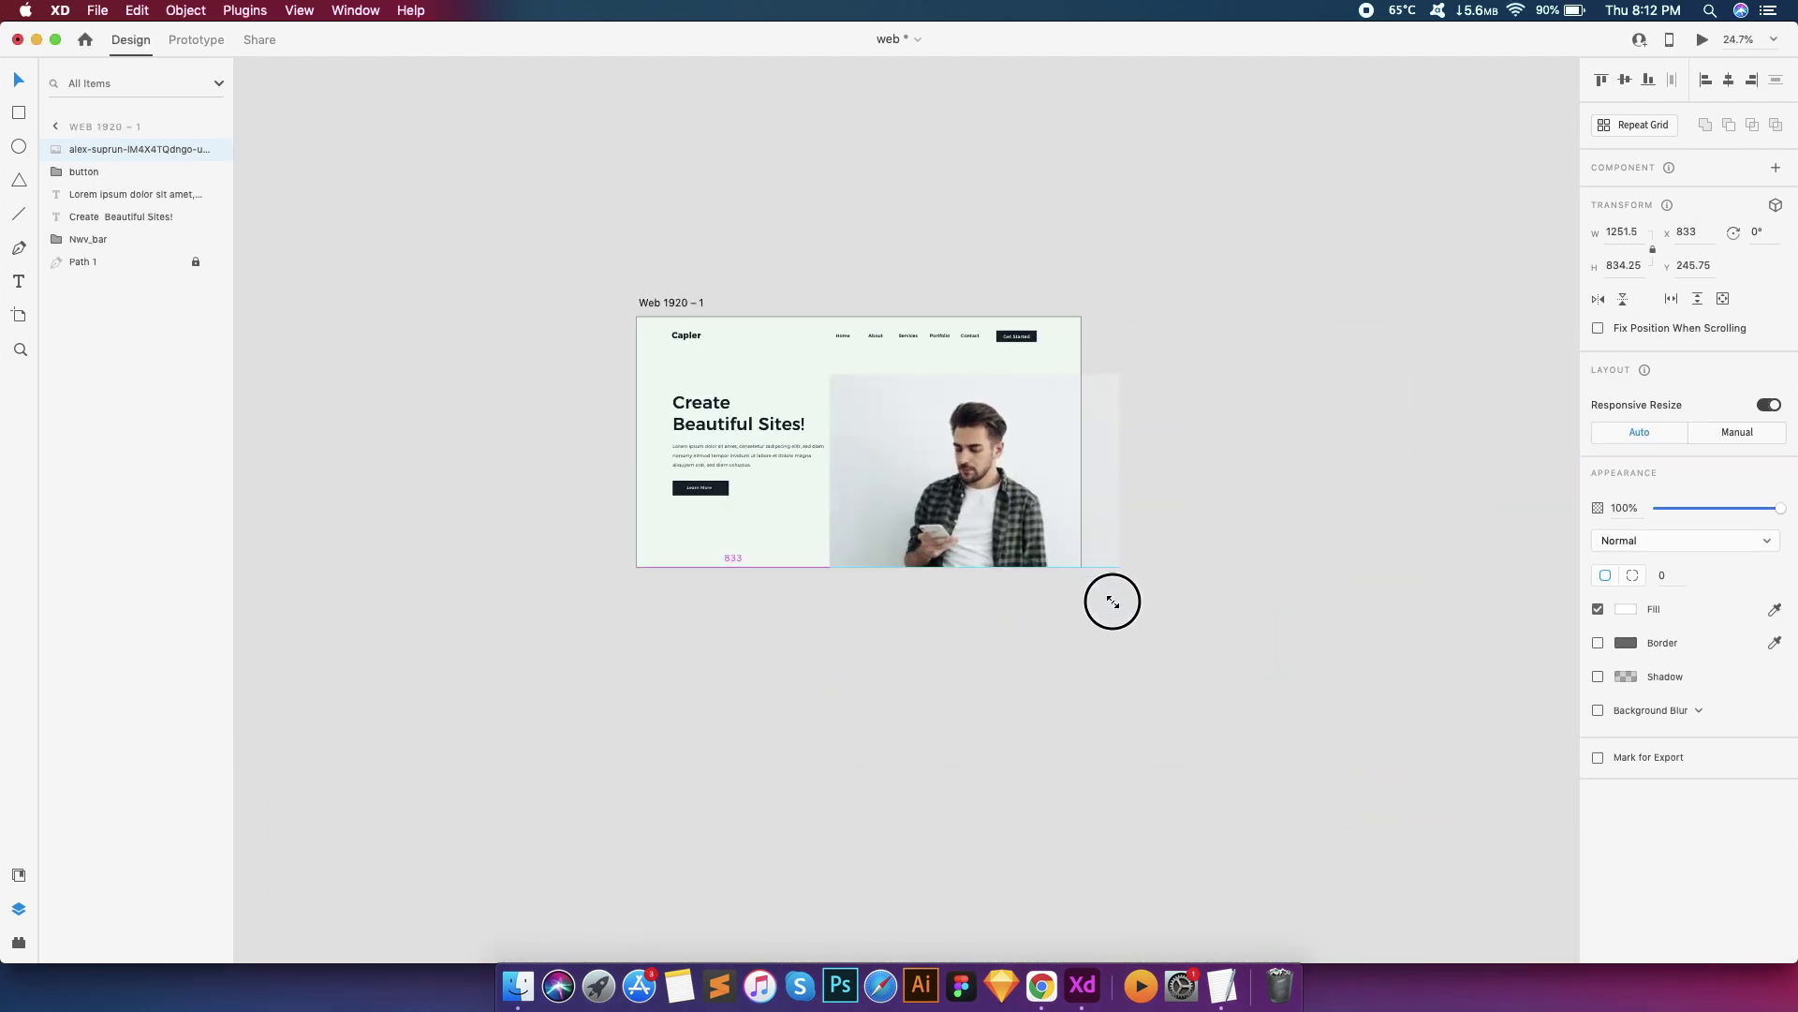
{"action": "left_click", "coordinate": [1105, 599]}
{"action": "scroll", "coordinate": [1206, 520], "scroll_direction": "up", "scroll_amount": 5}
{"action": "left_click", "coordinate": [946, 508]}
Open the placed photo of the man for editing in Photoshop
{"action": "scroll", "coordinate": [975, 469], "scroll_direction": "up", "scroll_amount": 3}
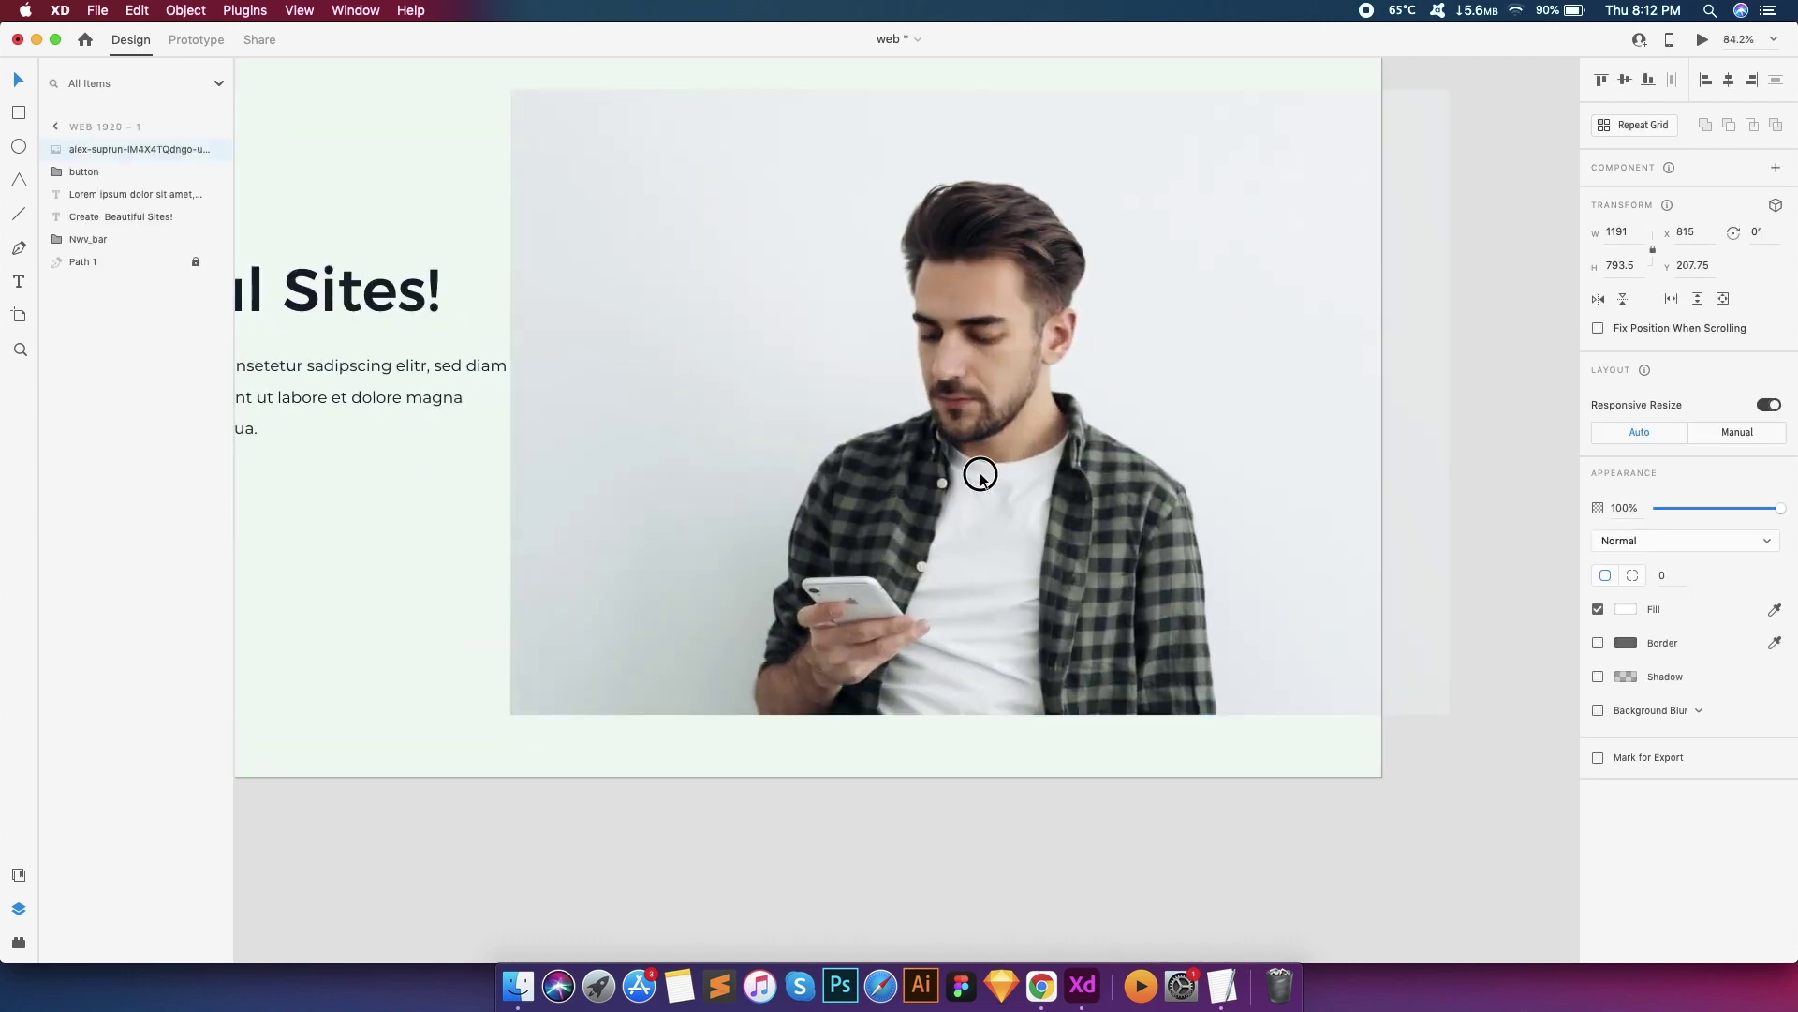
{"action": "scroll", "coordinate": [980, 470], "scroll_direction": "down", "scroll_amount": 3}
{"action": "right_click", "coordinate": [979, 470]}
{"action": "left_click", "coordinate": [1035, 590]}
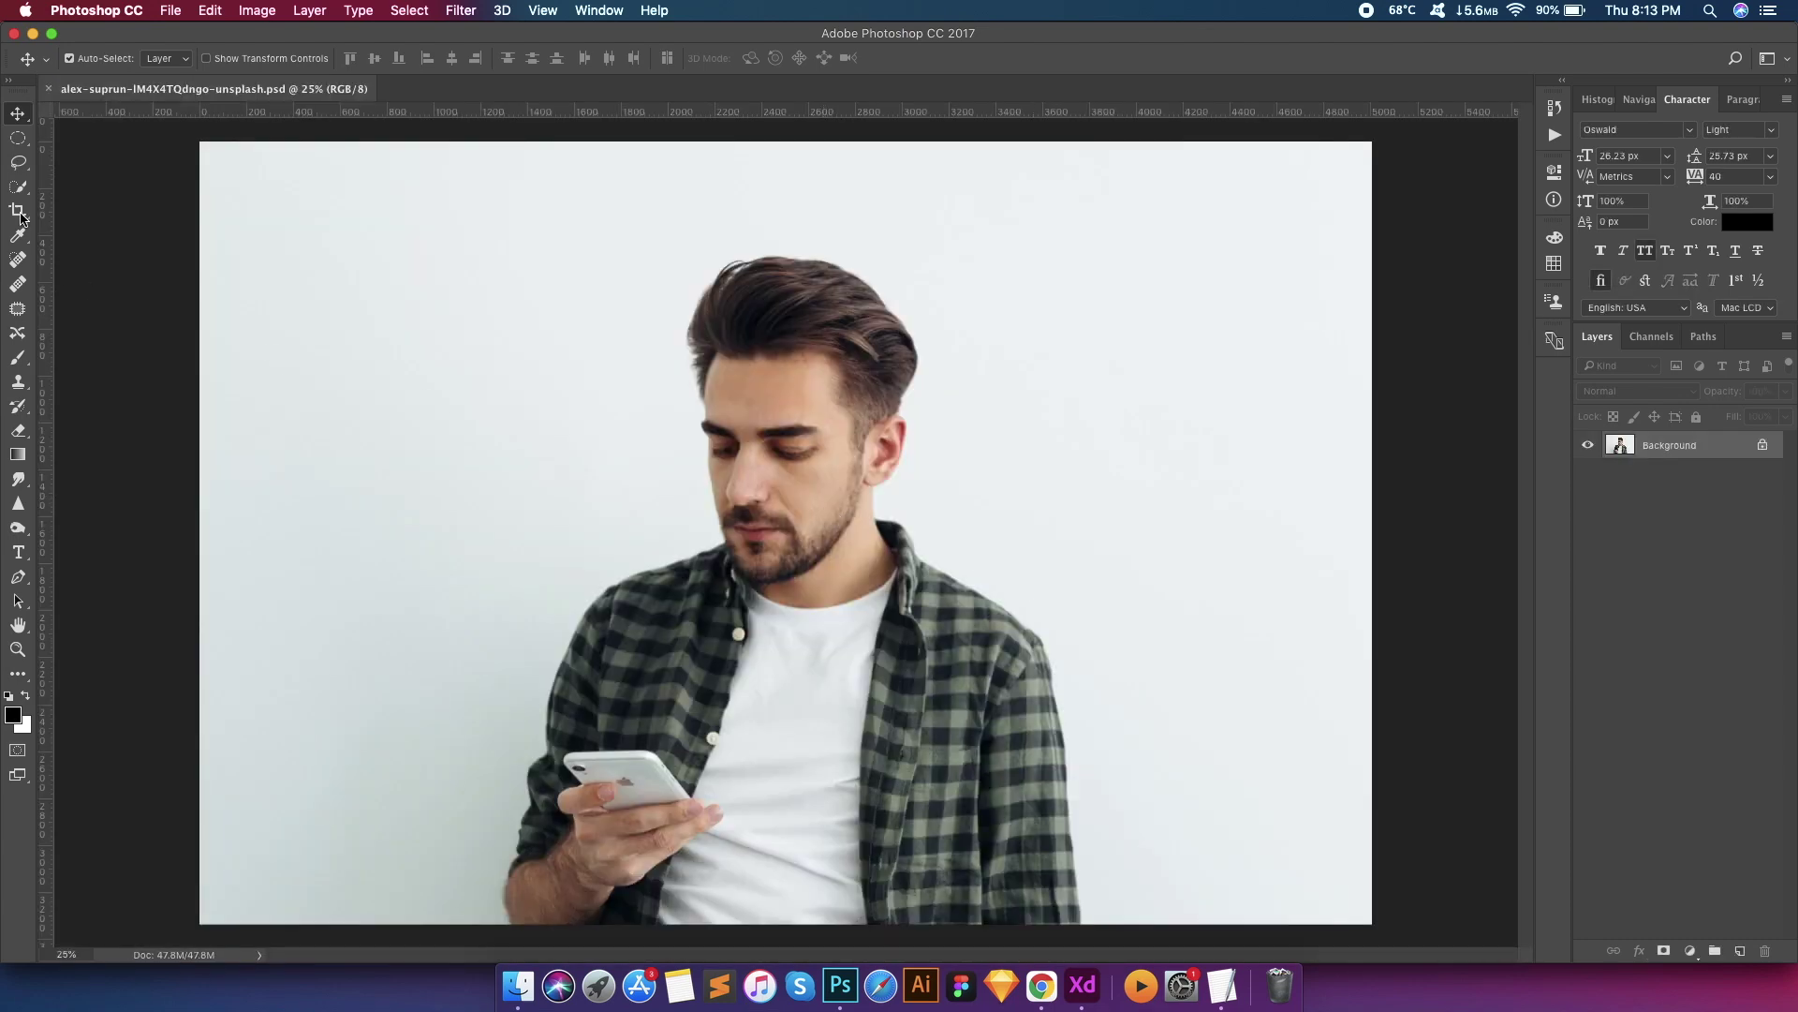
Select the man's whole figure, including the phone, with the Quick Selection tool at brush size 31
{"action": "left_click", "coordinate": [18, 190]}
{"action": "scroll", "coordinate": [774, 295], "scroll_direction": "up", "scroll_amount": 2}
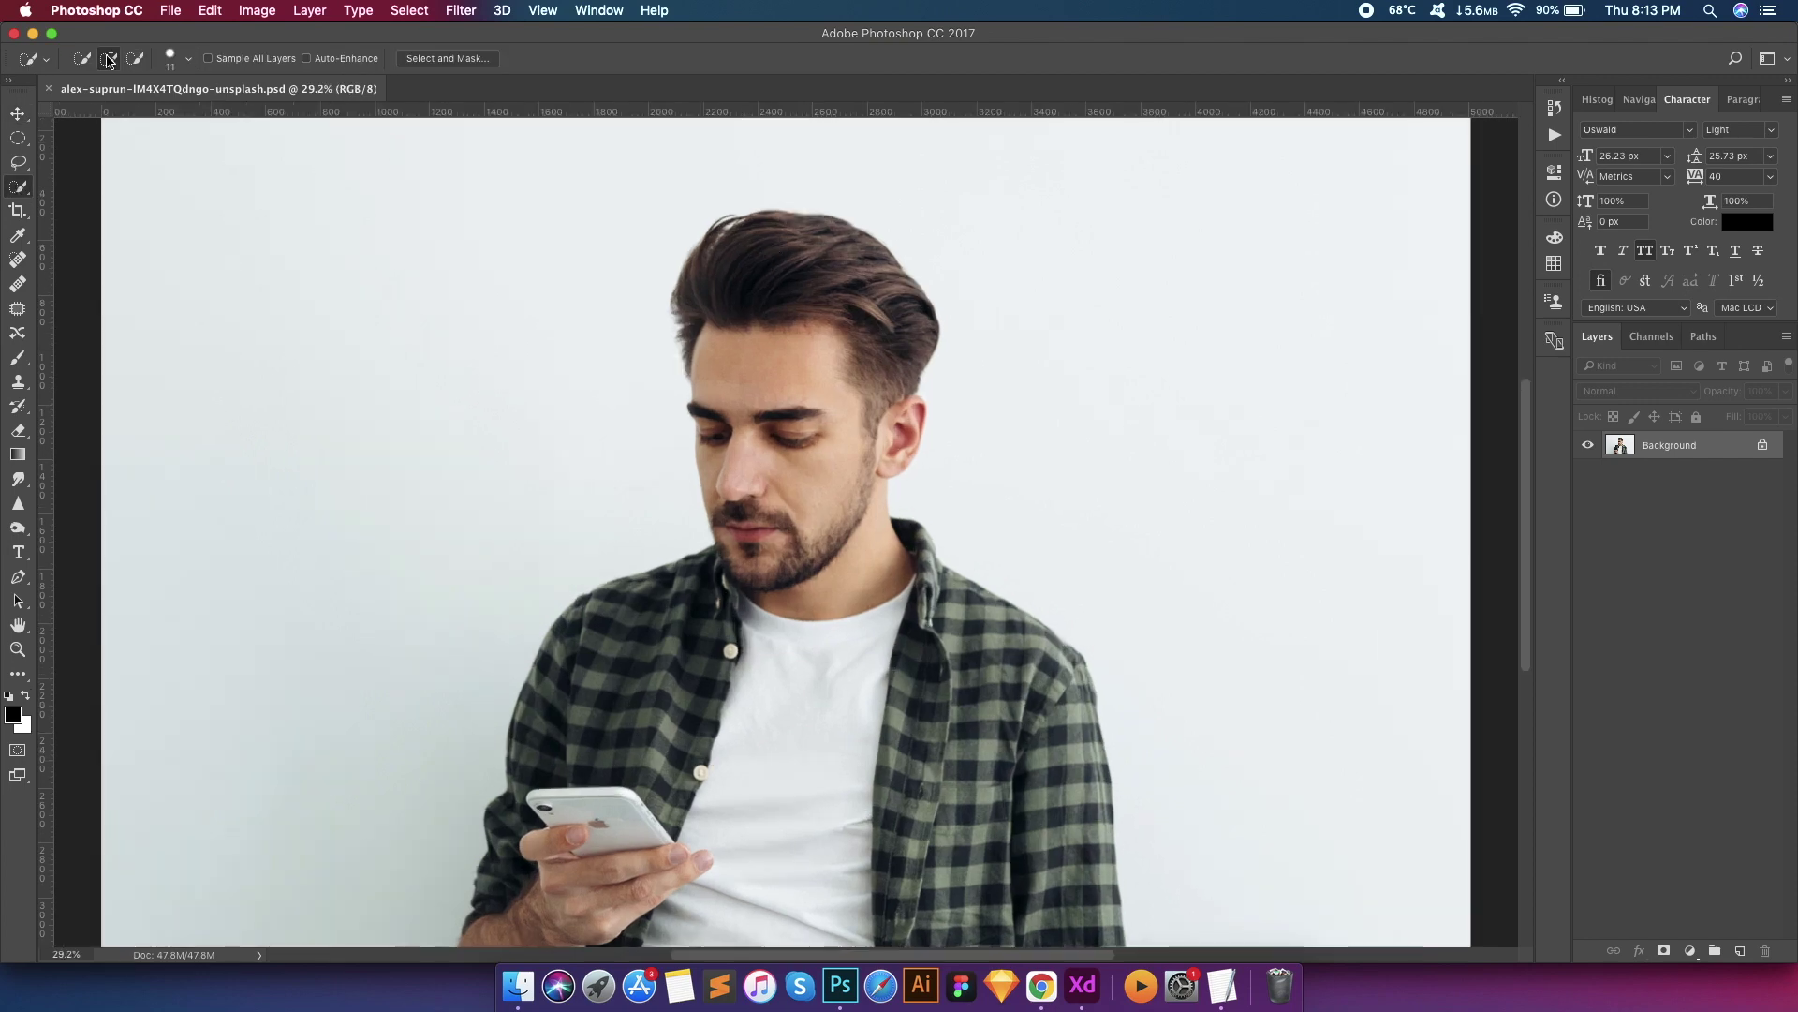
{"action": "left_click", "coordinate": [189, 59]}
{"action": "key", "text": "Return"}
{"action": "mouse_move", "coordinate": [841, 536]}
{"action": "left_mouse_down"}
{"action": "mouse_move", "coordinate": [968, 670]}
{"action": "mouse_move", "coordinate": [1013, 750]}
{"action": "mouse_move", "coordinate": [908, 582]}
{"action": "mouse_move", "coordinate": [1057, 735]}
{"action": "mouse_move", "coordinate": [1076, 931]}
{"action": "mouse_move", "coordinate": [849, 814]}
{"action": "mouse_move", "coordinate": [658, 671]}
{"action": "mouse_move", "coordinate": [594, 681]}
{"action": "mouse_move", "coordinate": [531, 869]}
{"action": "mouse_move", "coordinate": [562, 892]}
{"action": "mouse_move", "coordinate": [699, 694]}
{"action": "mouse_move", "coordinate": [854, 546]}
{"action": "left_mouse_up"}
{"action": "scroll", "coordinate": [1077, 786], "scroll_direction": "down", "scroll_amount": 2}
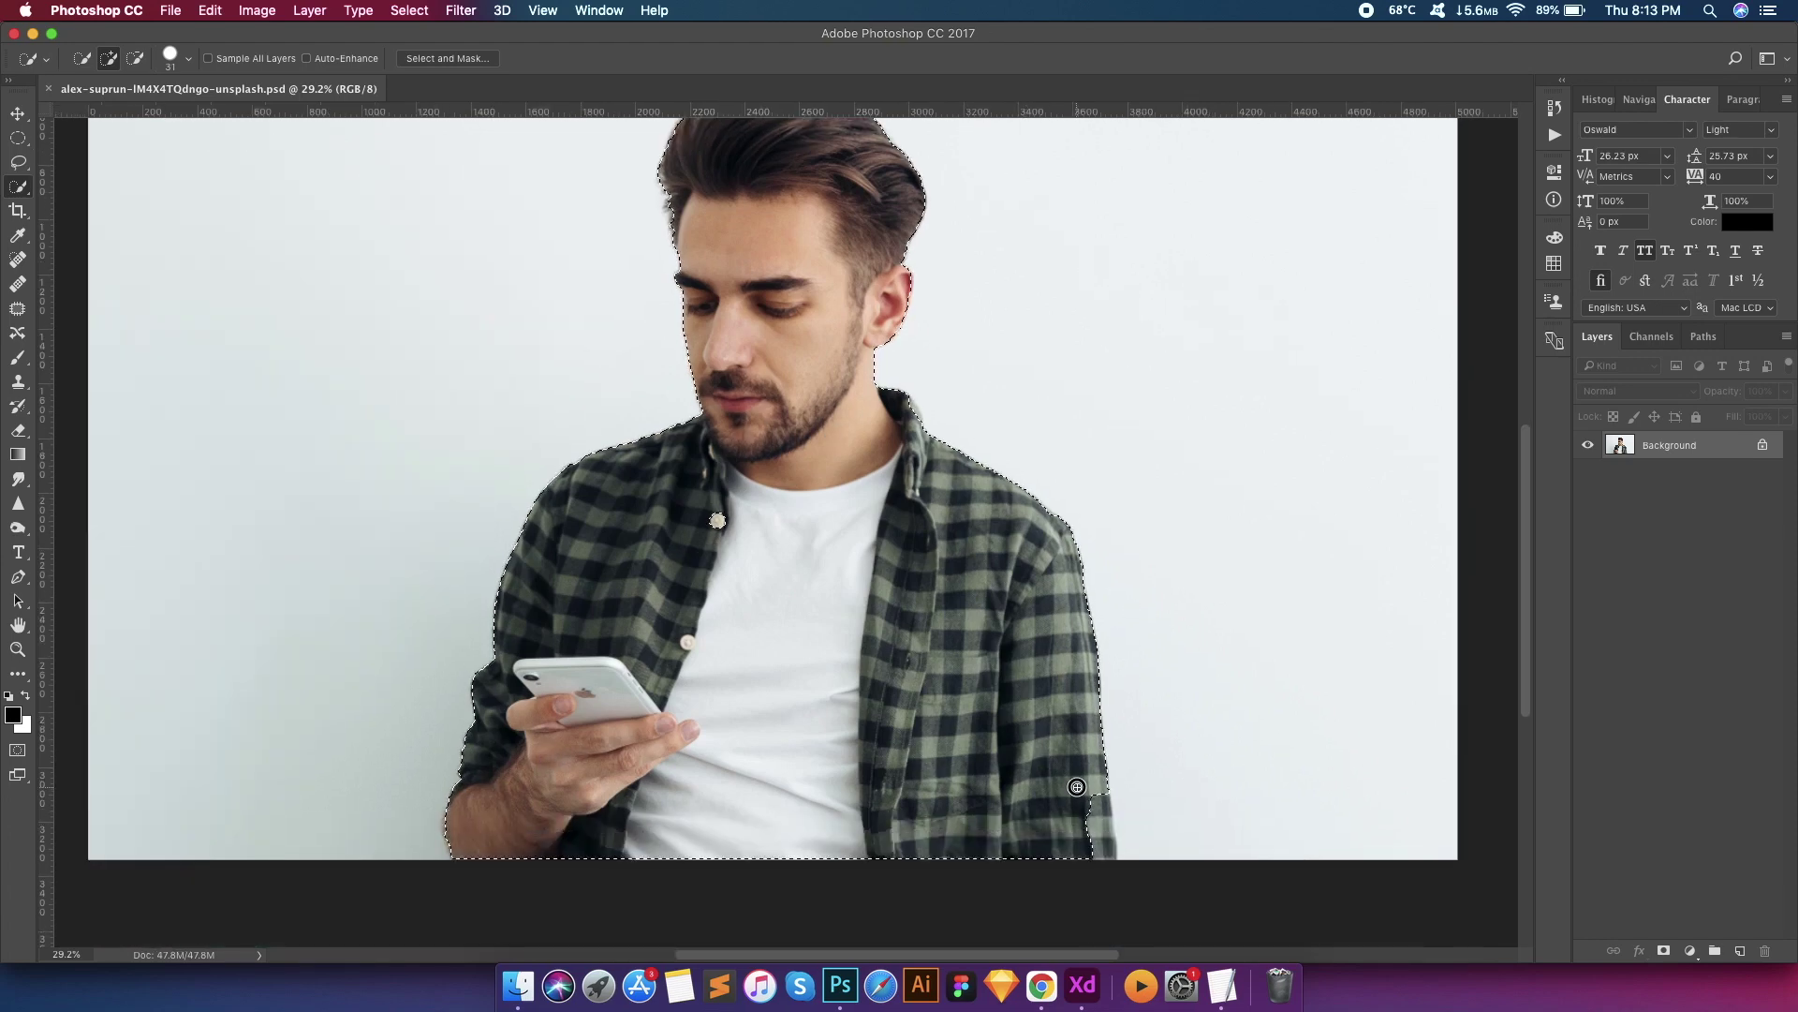
{"action": "scroll", "coordinate": [969, 567], "scroll_direction": "up", "scroll_amount": 2}
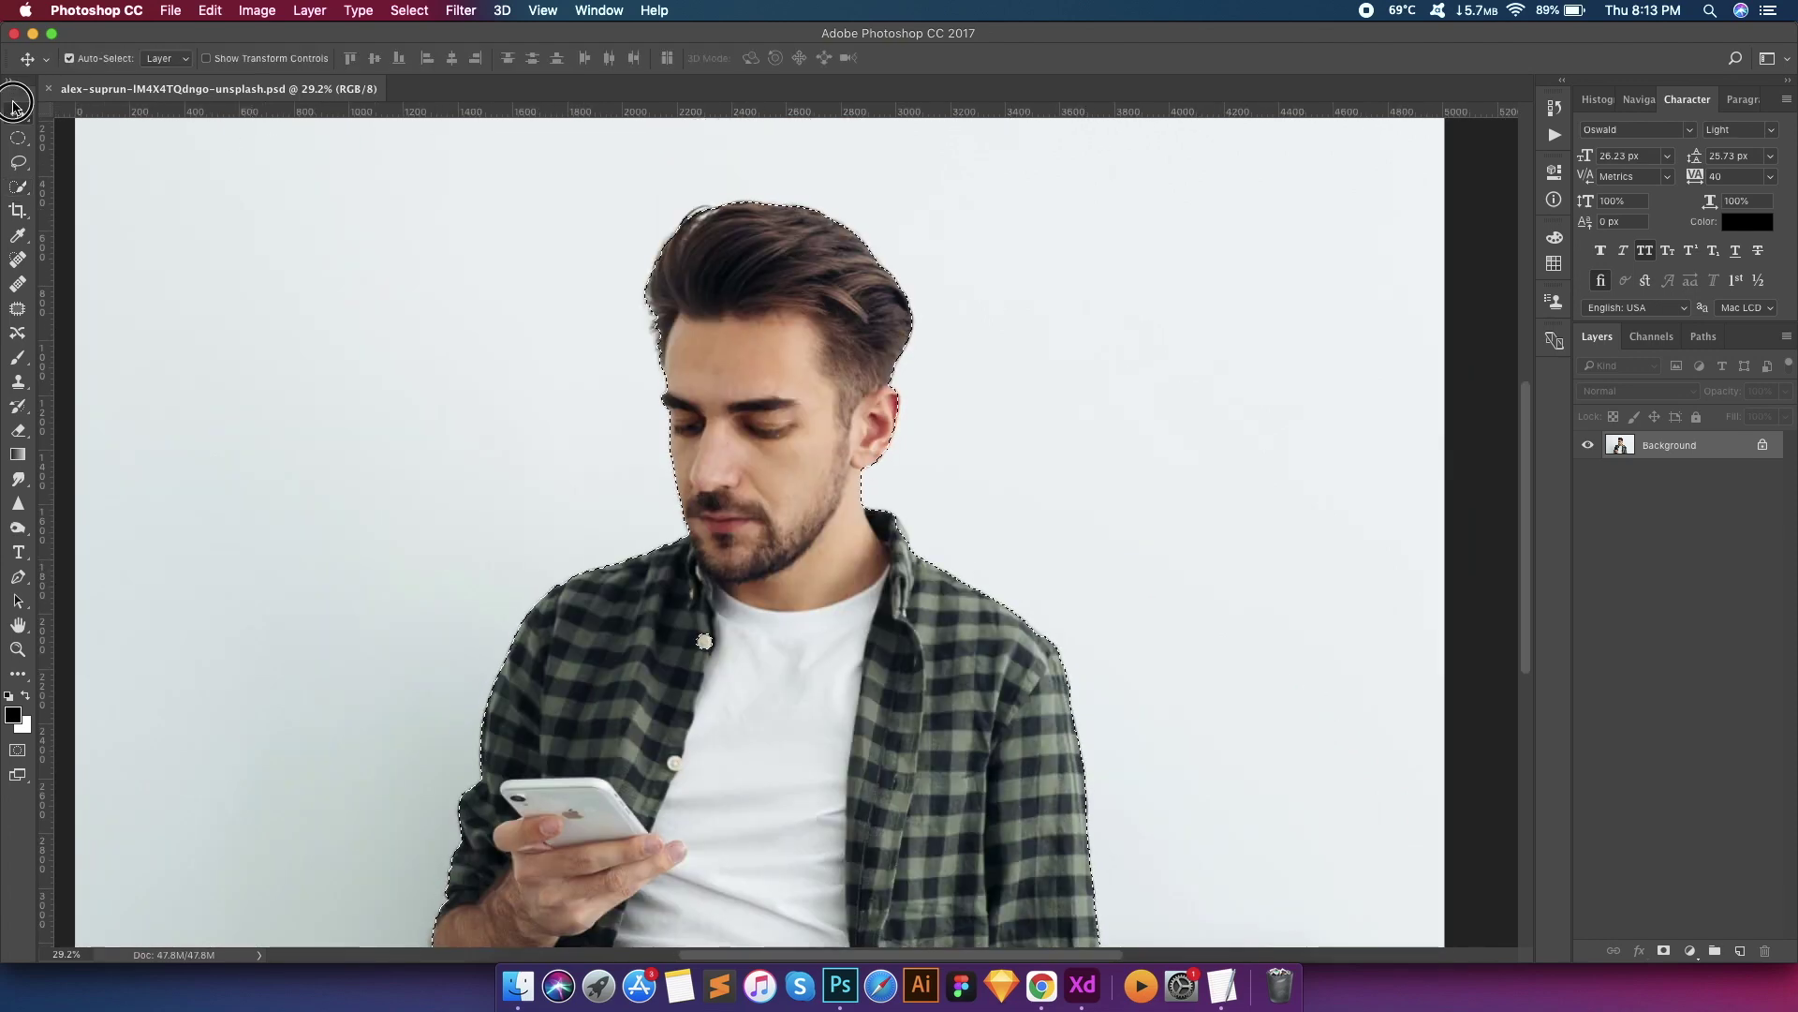
Transfer the cut-out man from Photoshop to Adobe XD and place it on the pasteboard beside the artboard
{"action": "key", "text": "v"}
{"action": "left_click_drag", "start_coordinate": [791, 352], "coordinate": [1177, 482]}
{"action": "left_click_drag", "start_coordinate": [1282, 374], "coordinate": [1377, 339]}
{"action": "scroll", "coordinate": [1389, 524], "scroll_direction": "right", "scroll_amount": 5}
{"action": "scroll", "coordinate": [1388, 515], "scroll_direction": "right", "scroll_amount": 3}
{"action": "scroll", "coordinate": [1124, 496], "scroll_direction": "down", "scroll_amount": 3}
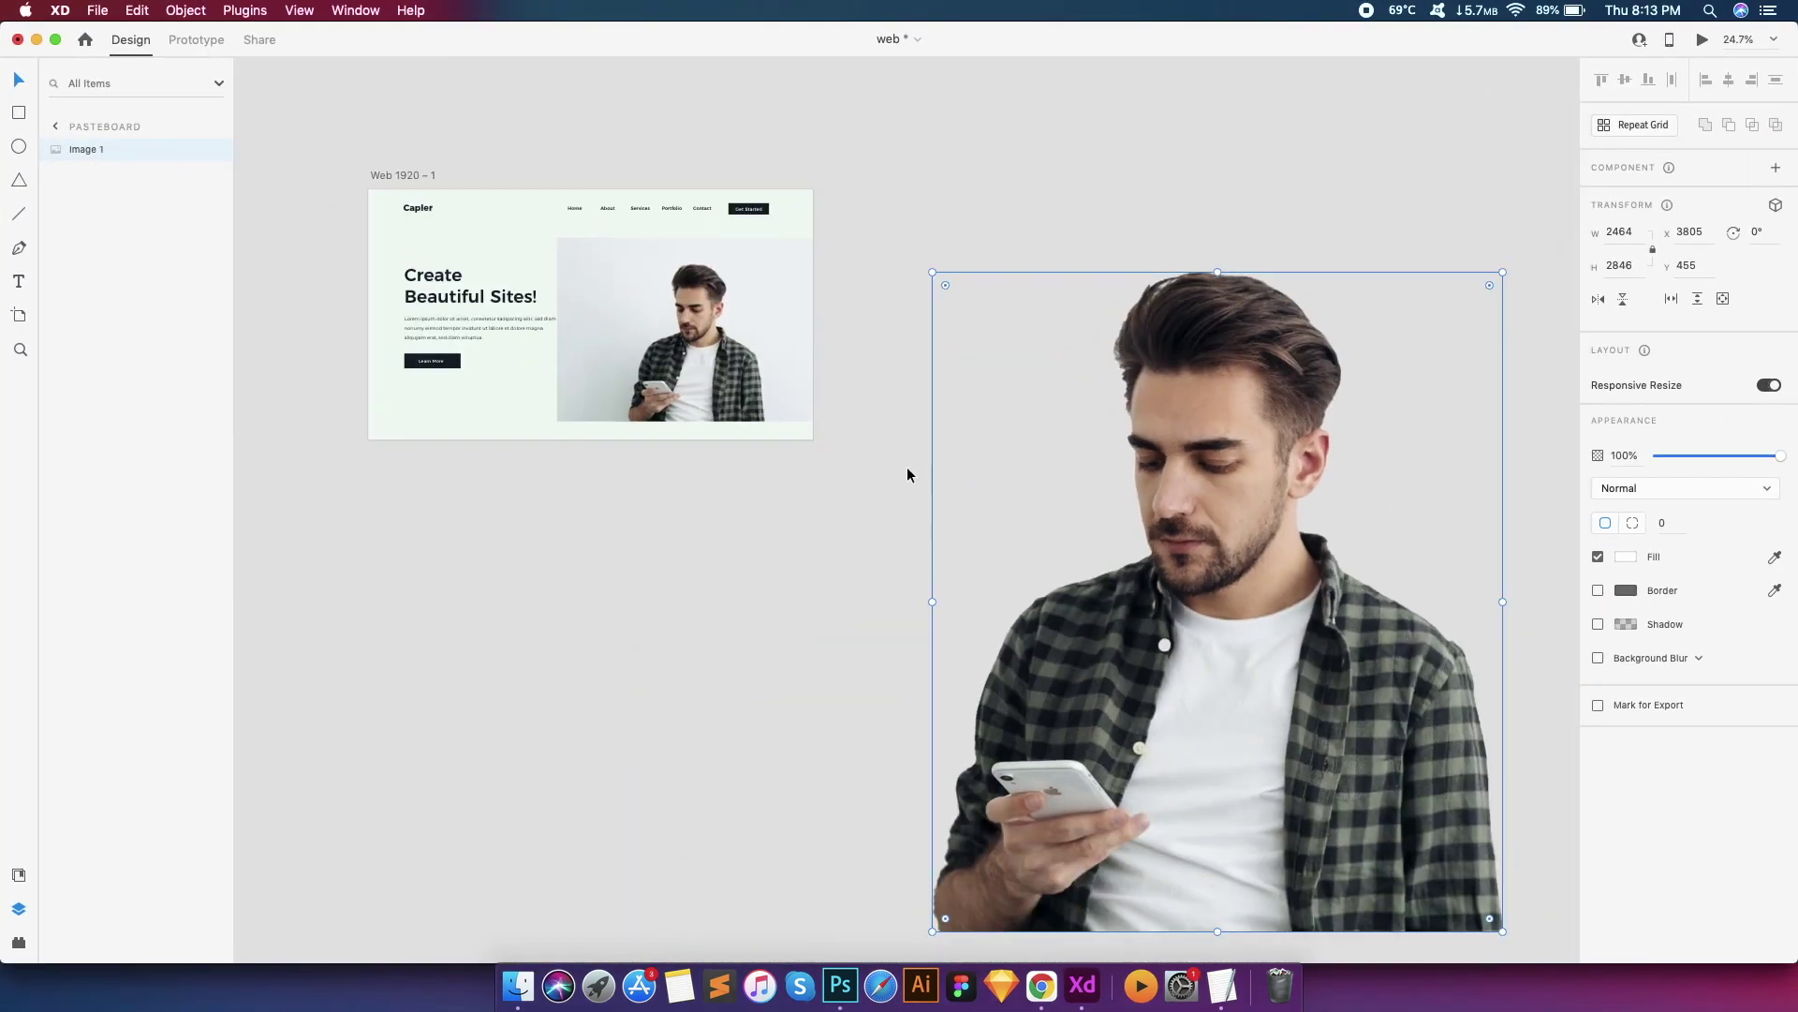
Replace the original photo on the artboard with the cut-out man, scaled to about 839 by 969 at X 850, Y 134
{"action": "left_click", "coordinate": [701, 373]}
{"action": "key", "text": "Delete"}
{"action": "left_click_drag", "start_coordinate": [1171, 547], "coordinate": [755, 442]}
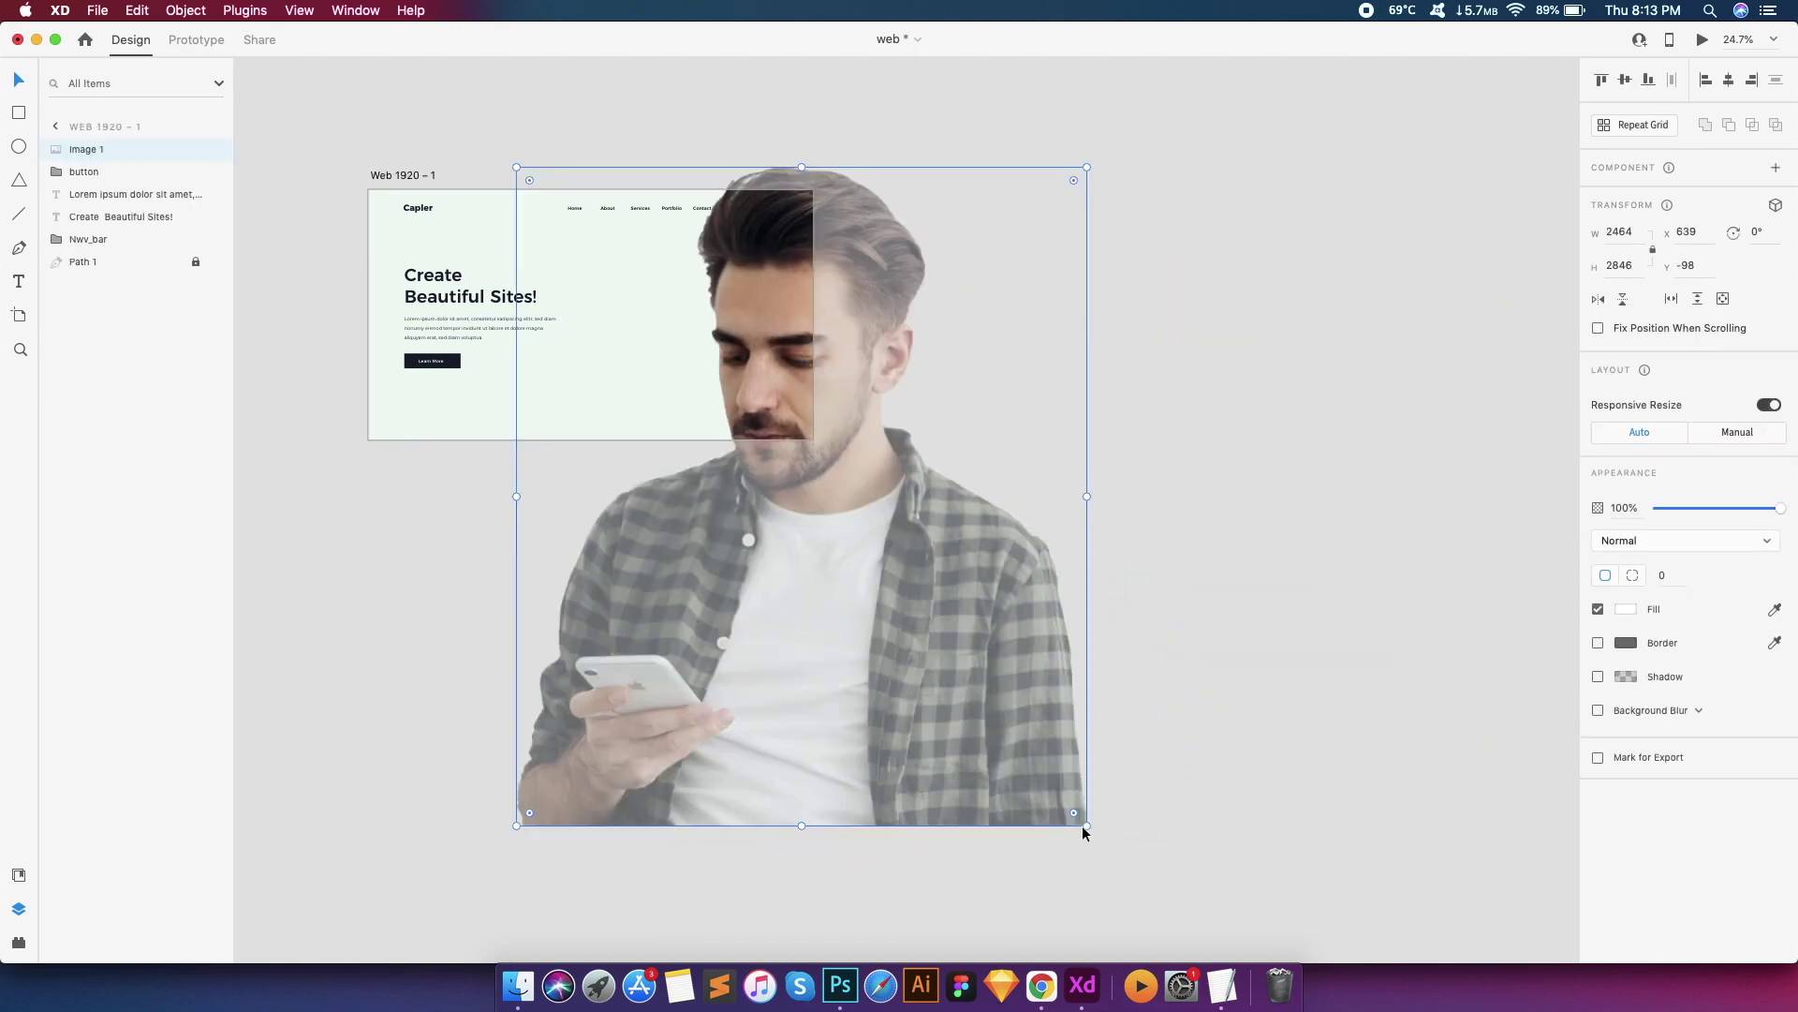
{"action": "left_click_drag", "start_coordinate": [1092, 831], "coordinate": [744, 409]}
{"action": "scroll", "coordinate": [745, 410], "scroll_direction": "up", "scroll_amount": 5}
{"action": "scroll", "coordinate": [1046, 283], "scroll_direction": "left", "scroll_amount": 3}
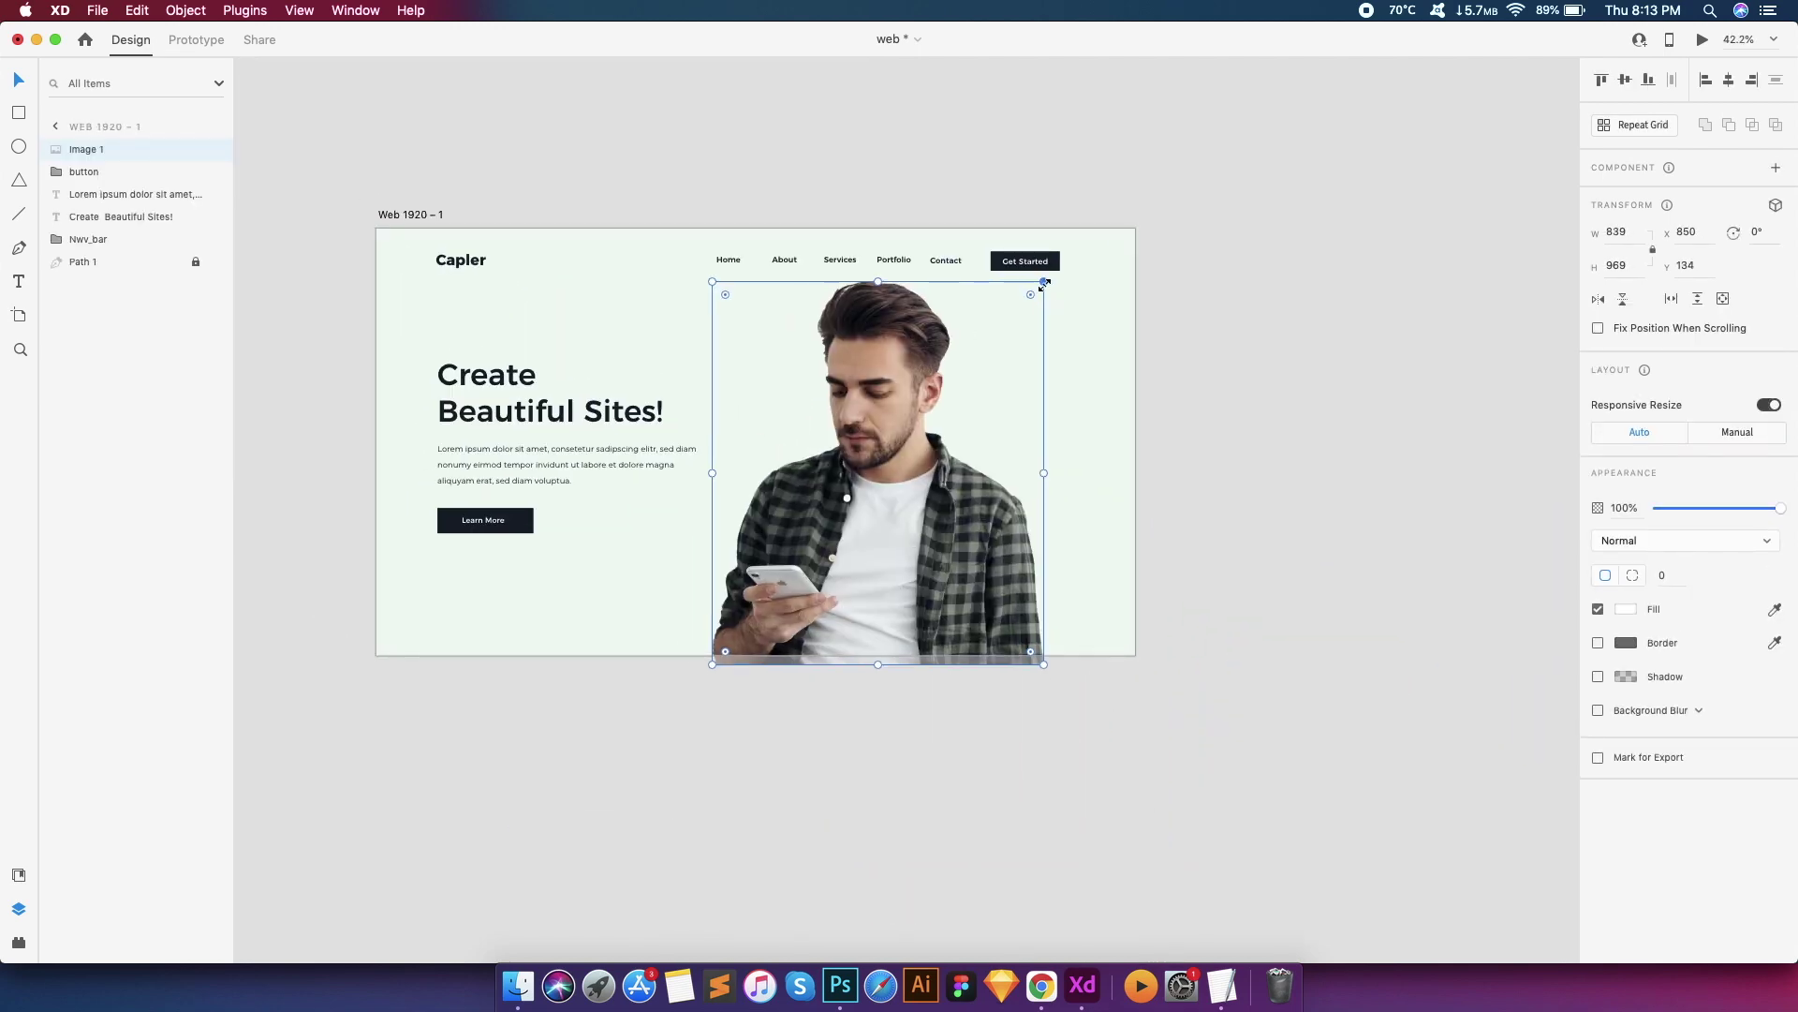
Scale the cut-out man down to about 707 by 816 and position it at about X 971, Y 264
{"action": "left_click_drag", "start_coordinate": [1045, 283], "coordinate": [994, 344]}
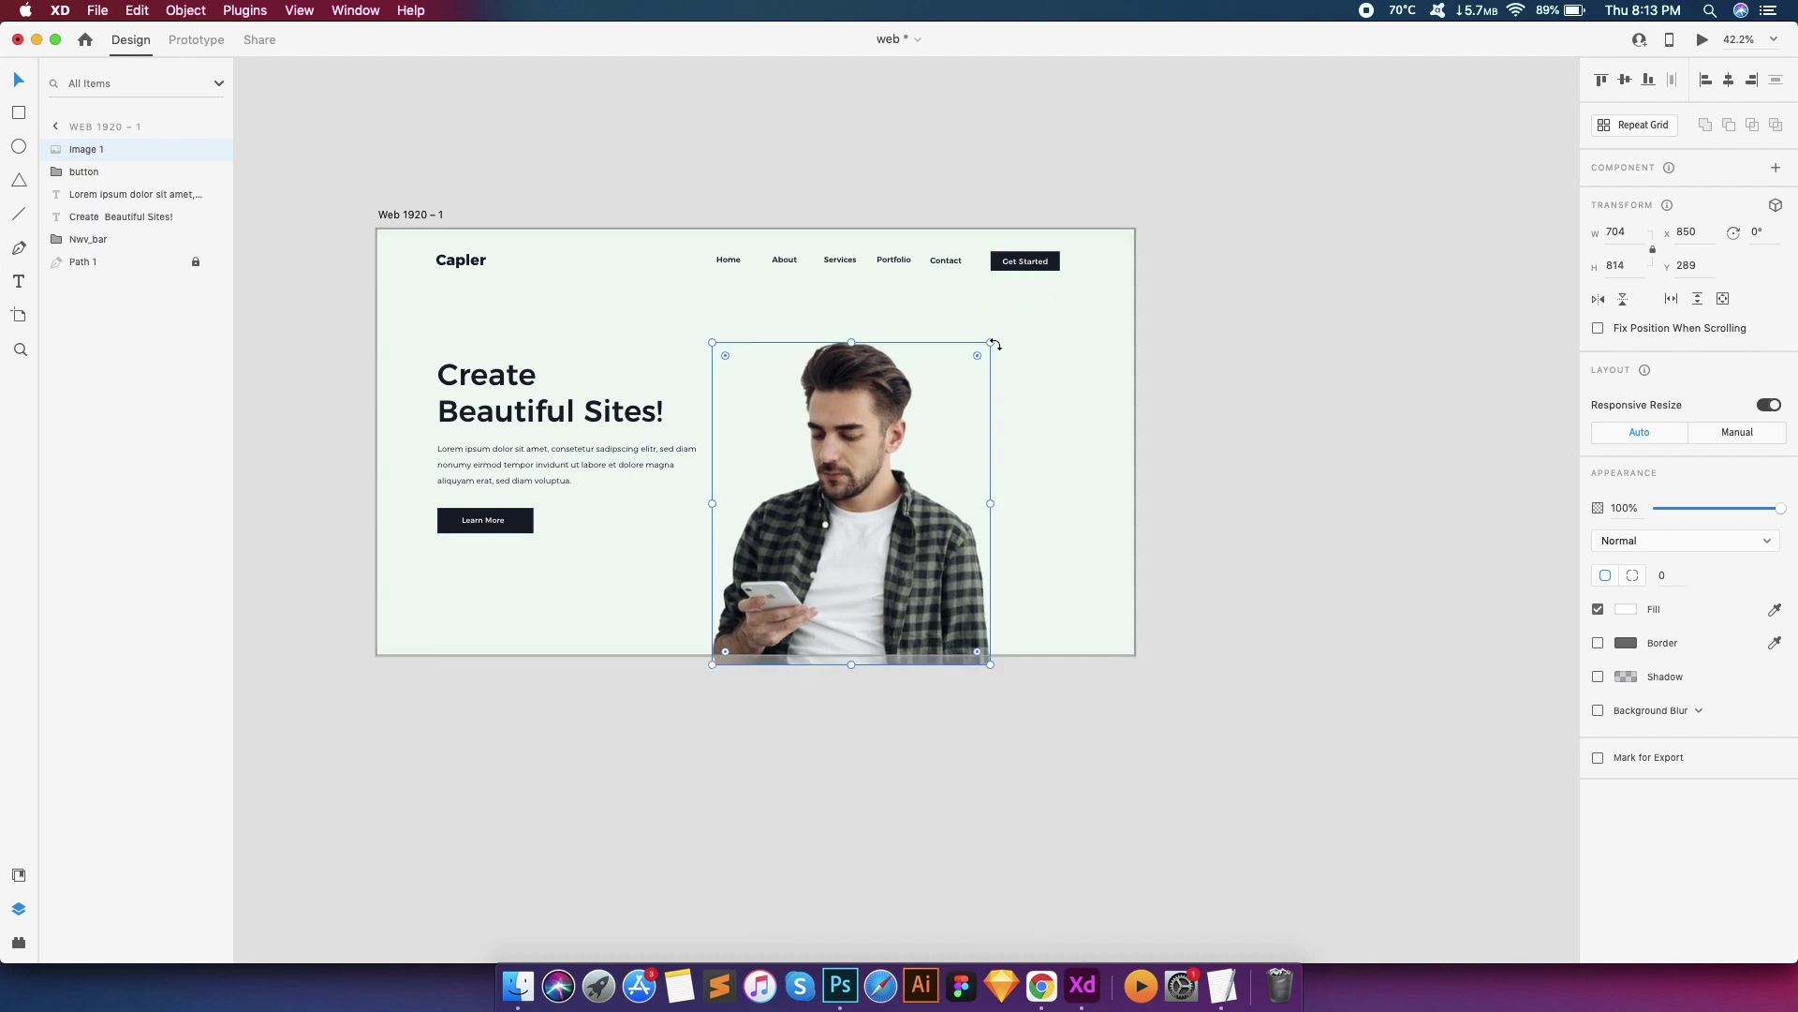
{"action": "left_click_drag", "start_coordinate": [840, 527], "coordinate": [899, 518]}
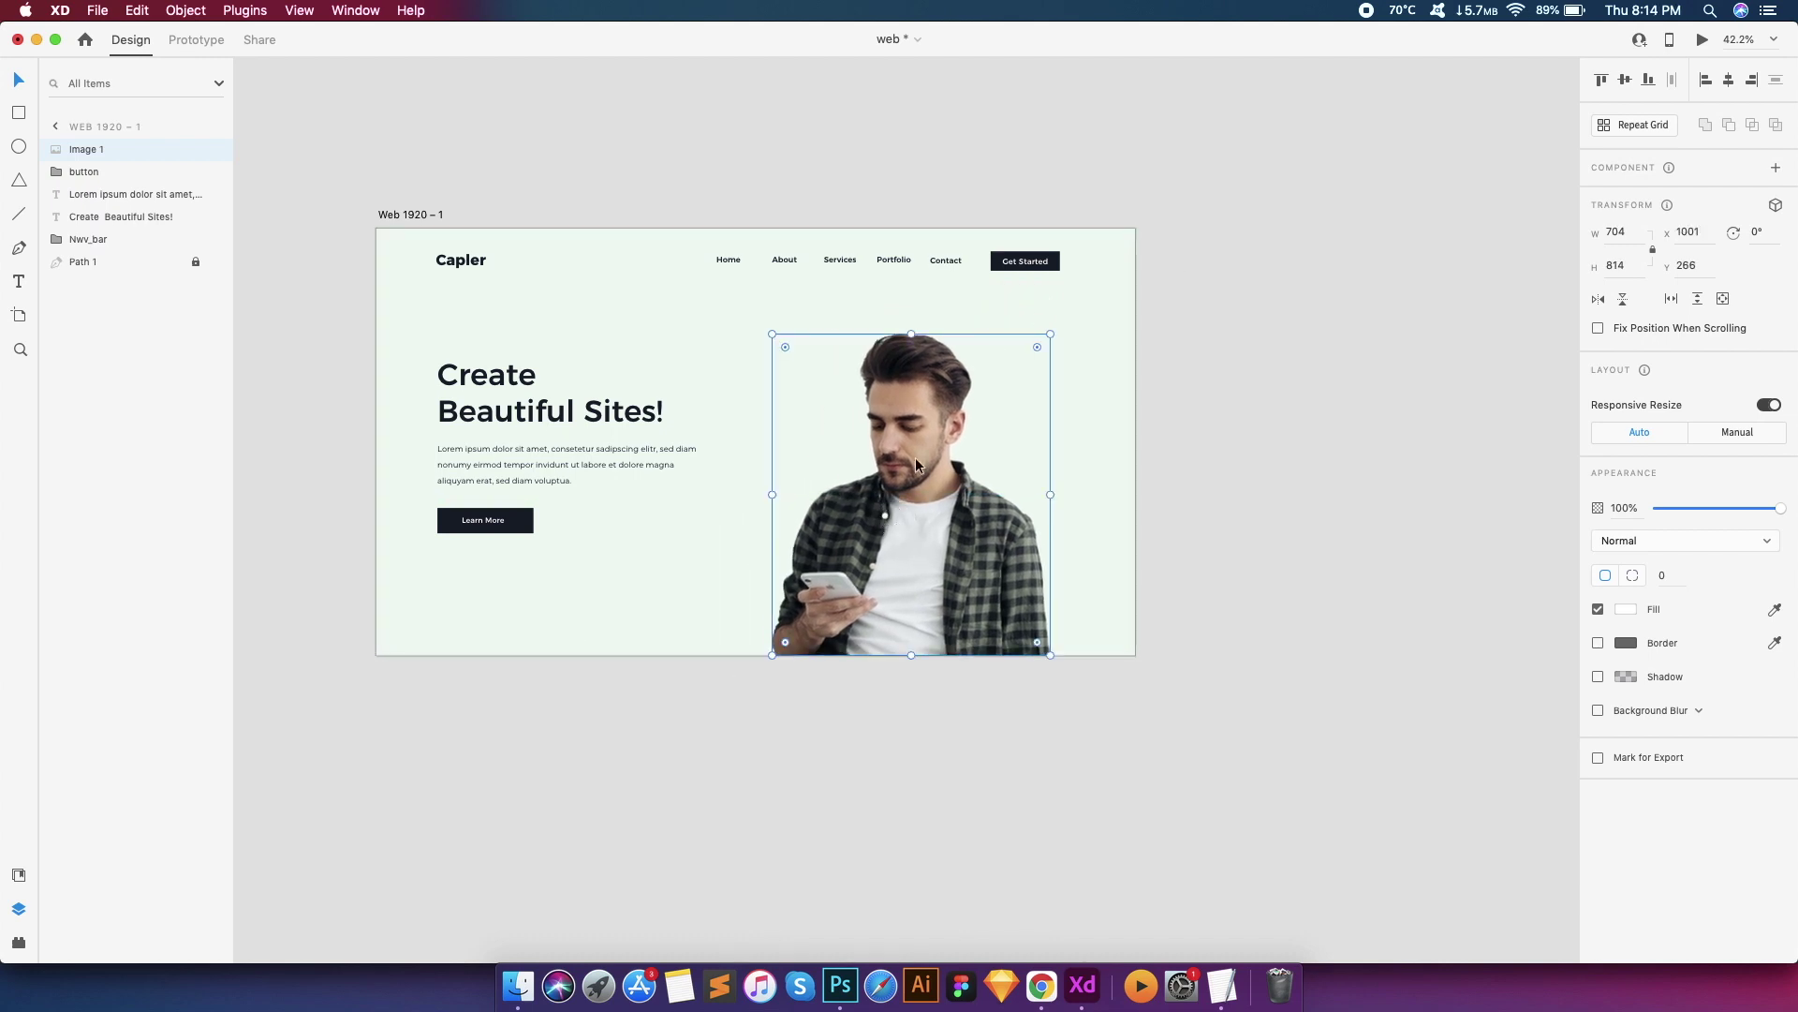
{"action": "left_click_drag", "start_coordinate": [1048, 335], "coordinate": [1049, 329]}
{"action": "left_click_drag", "start_coordinate": [899, 515], "coordinate": [892, 514]}
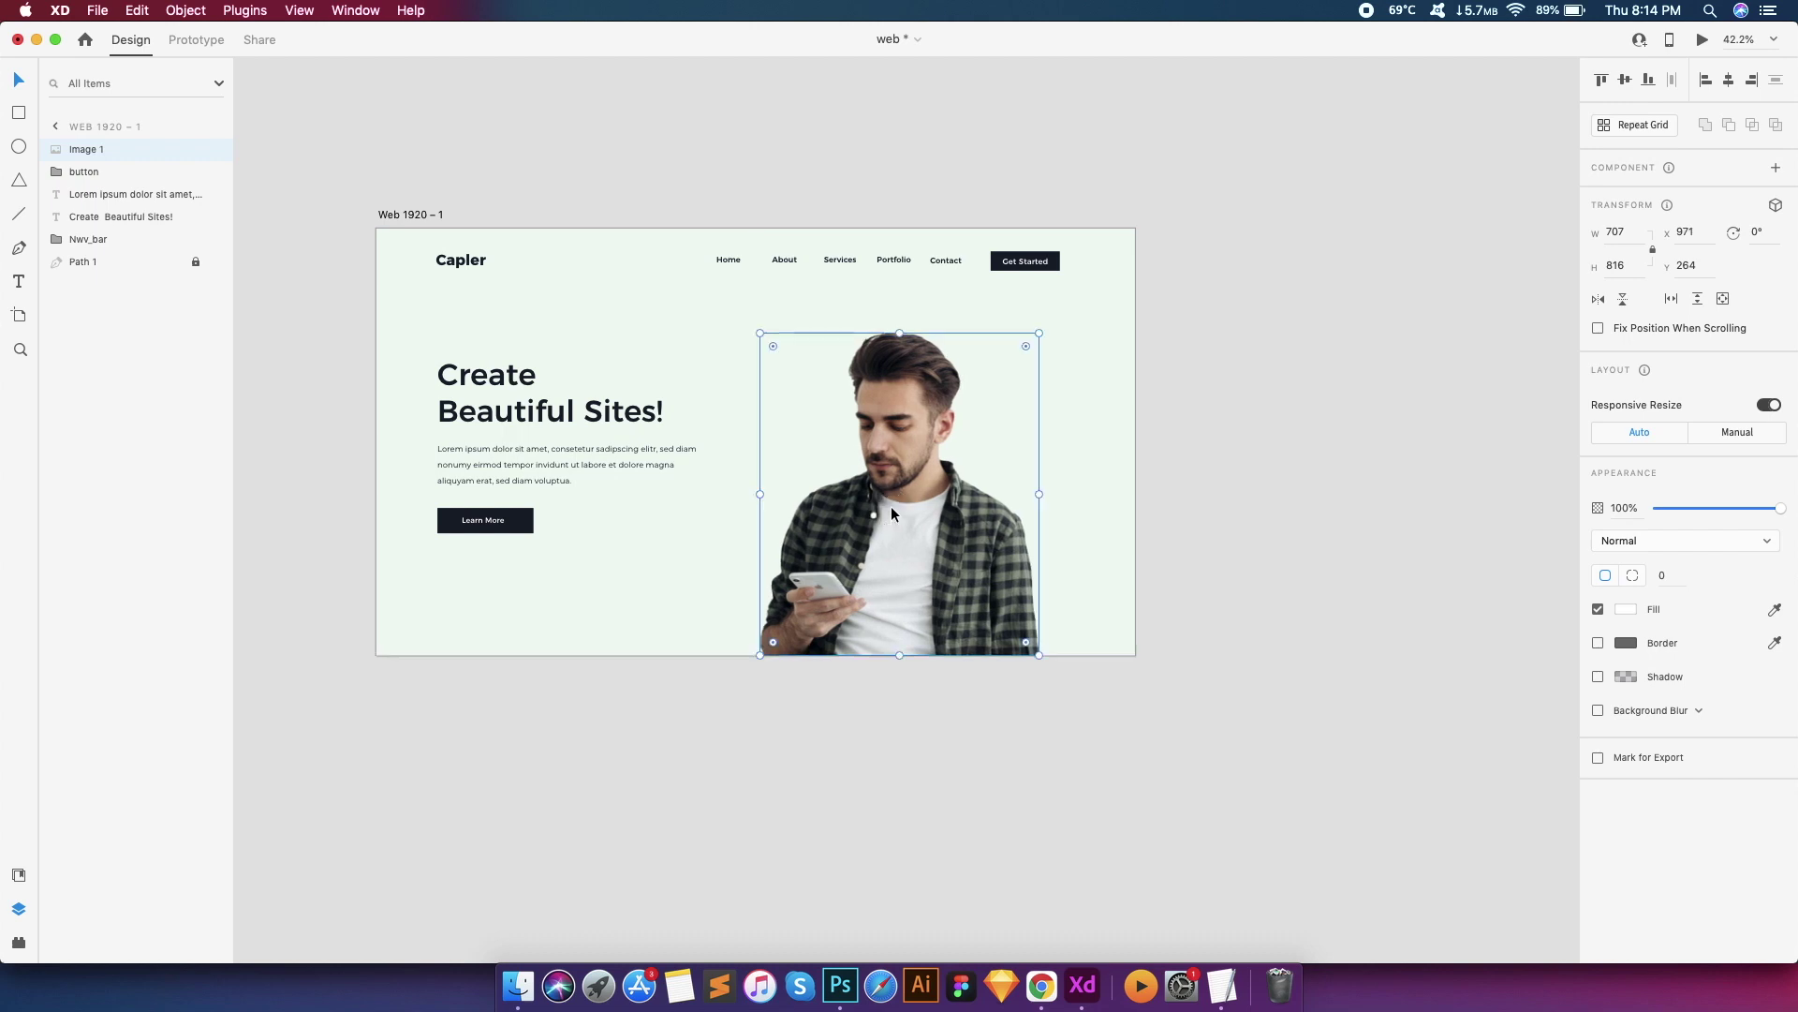
Add a black shadow with 78% opacity to the cut-out man
{"action": "left_click", "coordinate": [1598, 678]}
{"action": "left_click", "coordinate": [1626, 677]}
{"action": "left_click_drag", "start_coordinate": [1586, 693], "coordinate": [1586, 636]}
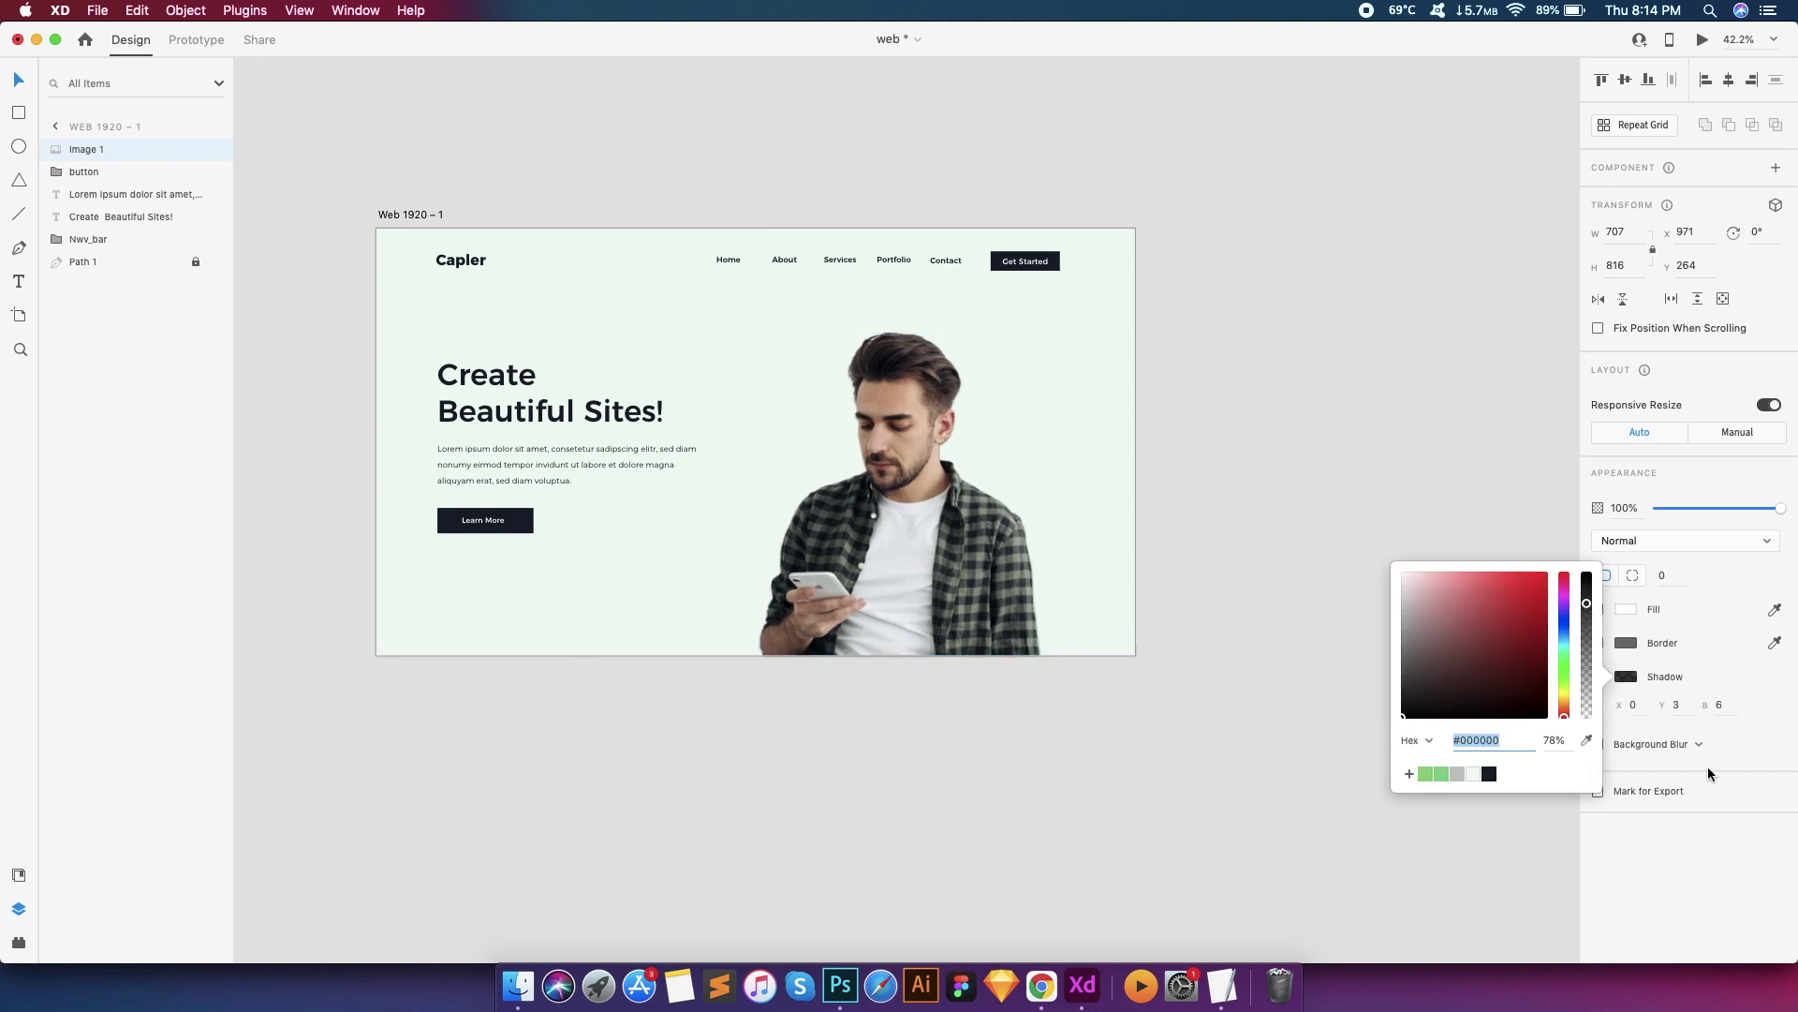
{"action": "left_click", "coordinate": [1710, 774]}
Set both the X and Y offsets of the cut-out's shadow to -30
{"action": "left_click", "coordinate": [1633, 705]}
{"action": "type", "text": "30"}
{"action": "key", "text": "Return"}
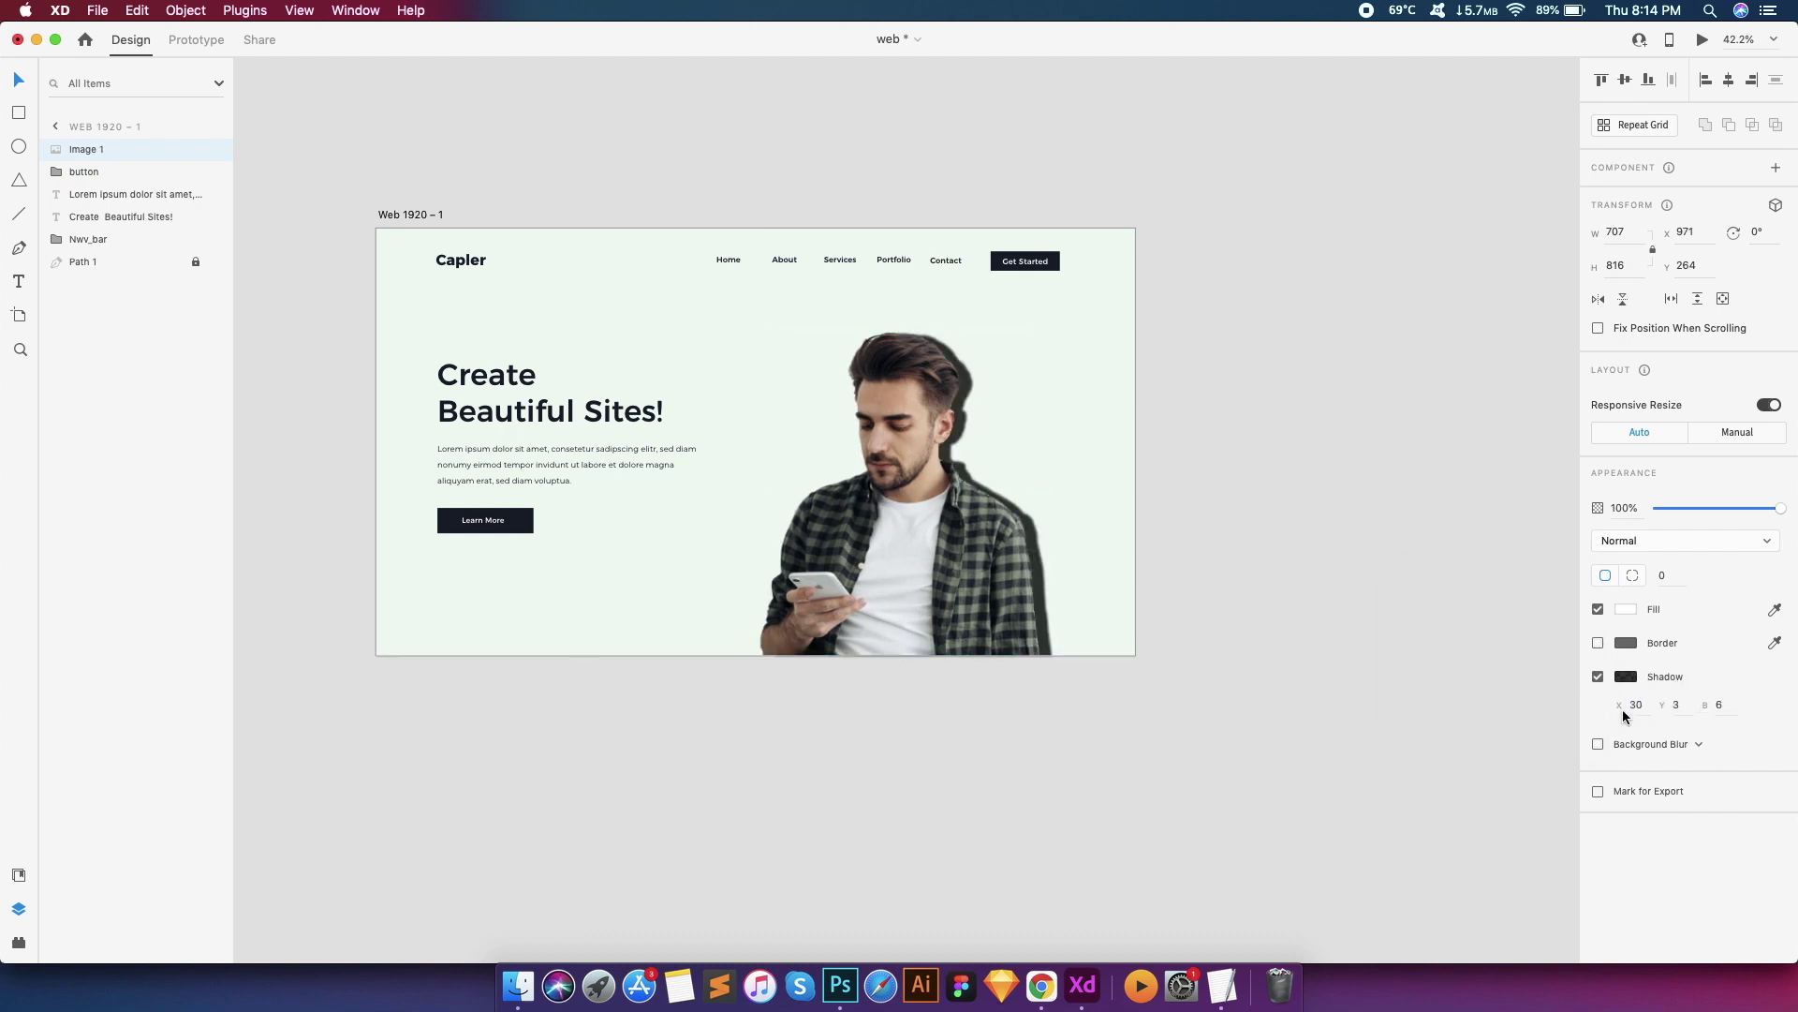
{"action": "type", "text": "-30"}
{"action": "key", "text": "Return"}
{"action": "left_click", "coordinate": [1685, 708]}
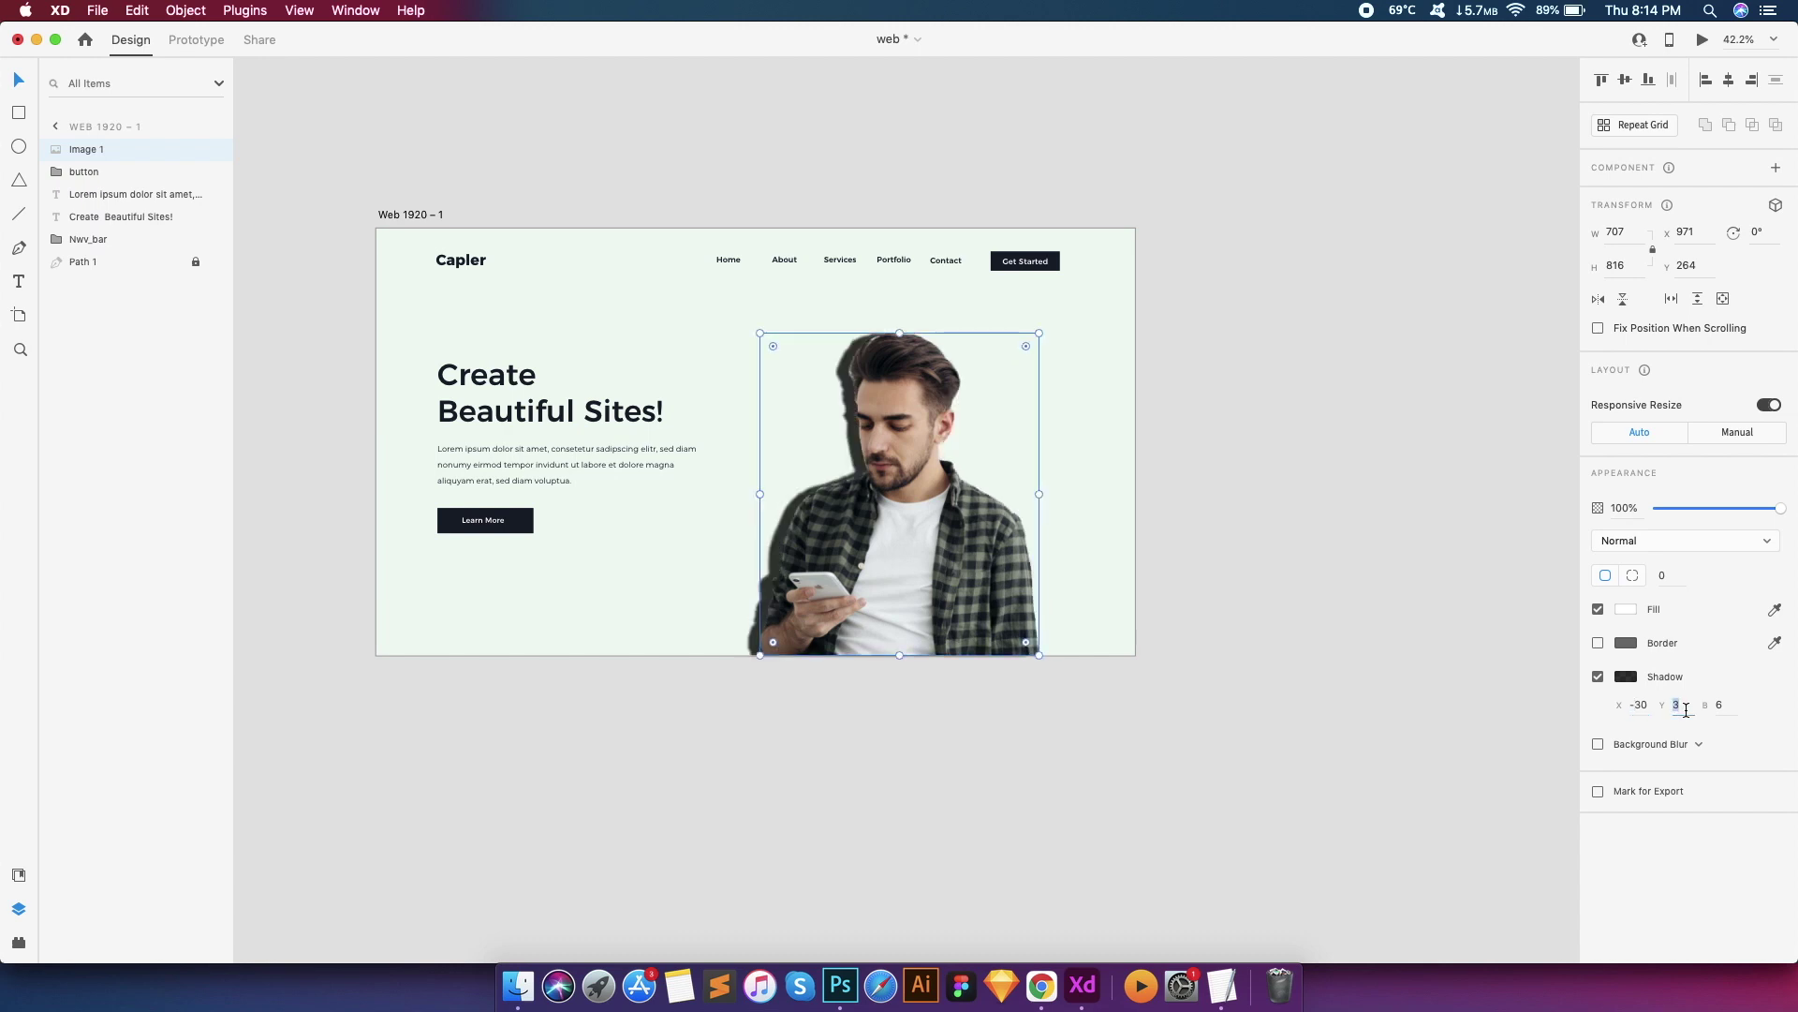
{"action": "type", "text": "30"}
{"action": "key", "text": "Return"}
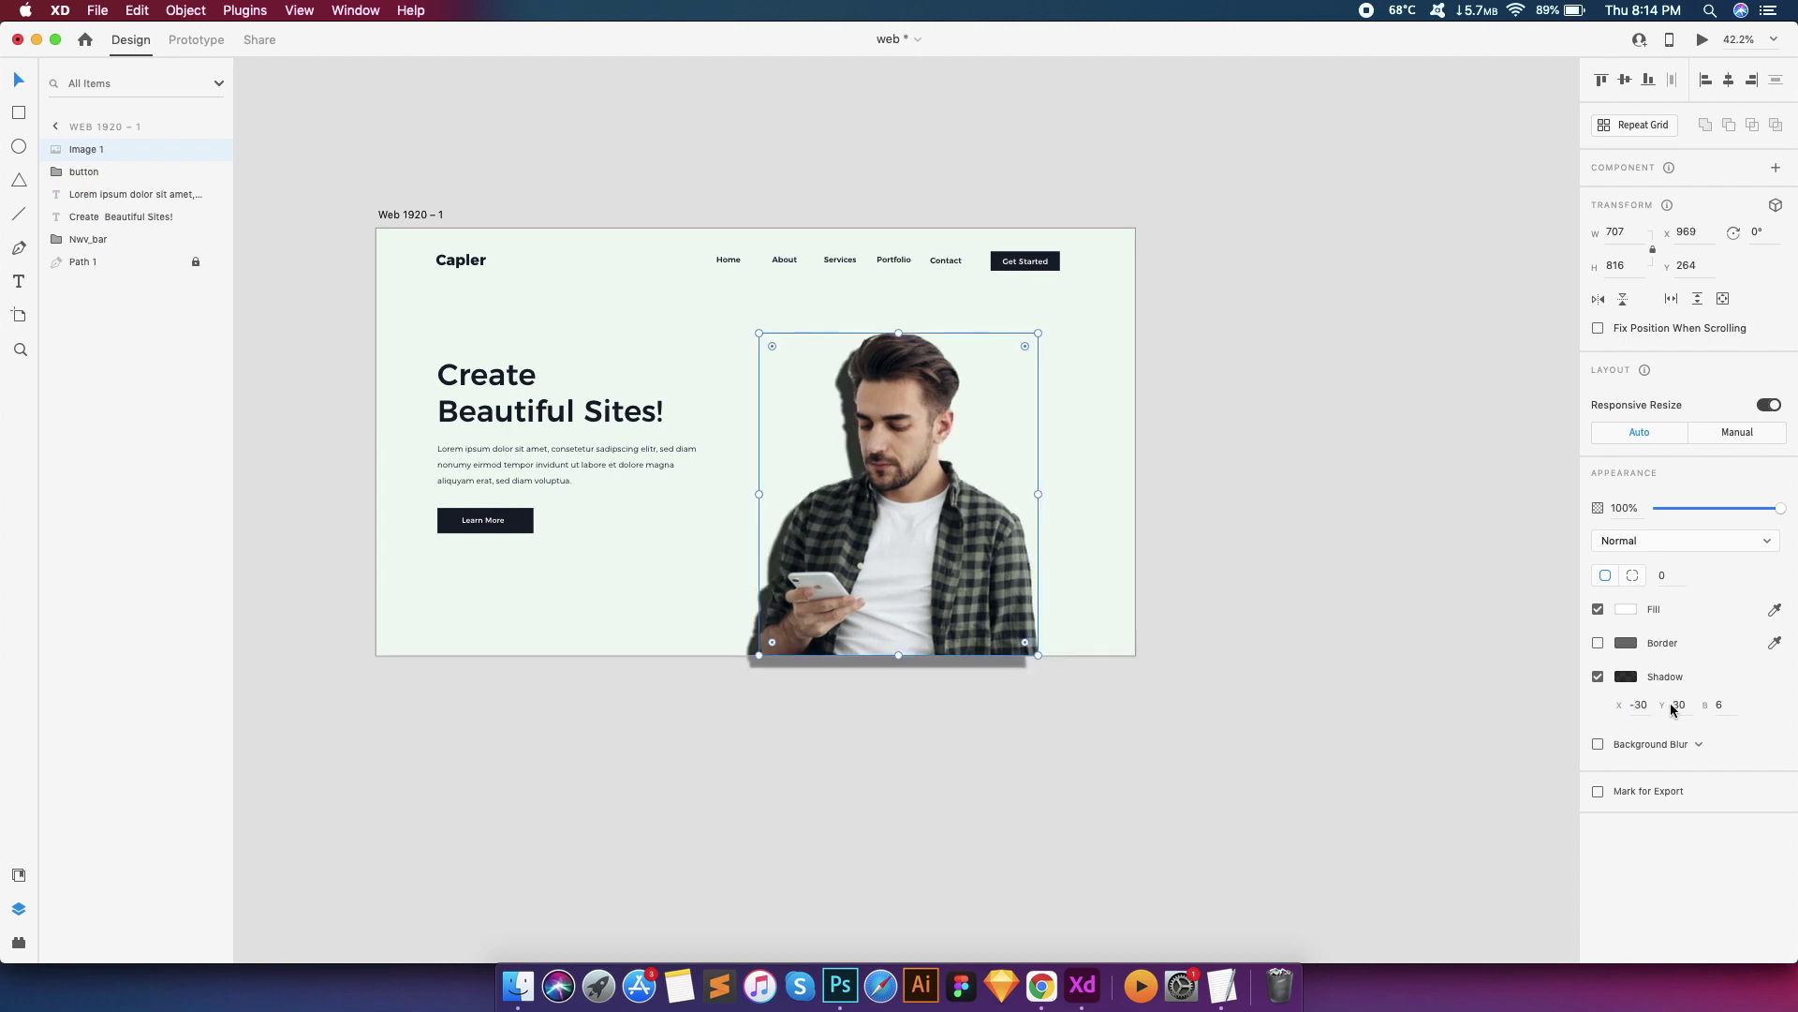
{"action": "key", "text": "Return"}
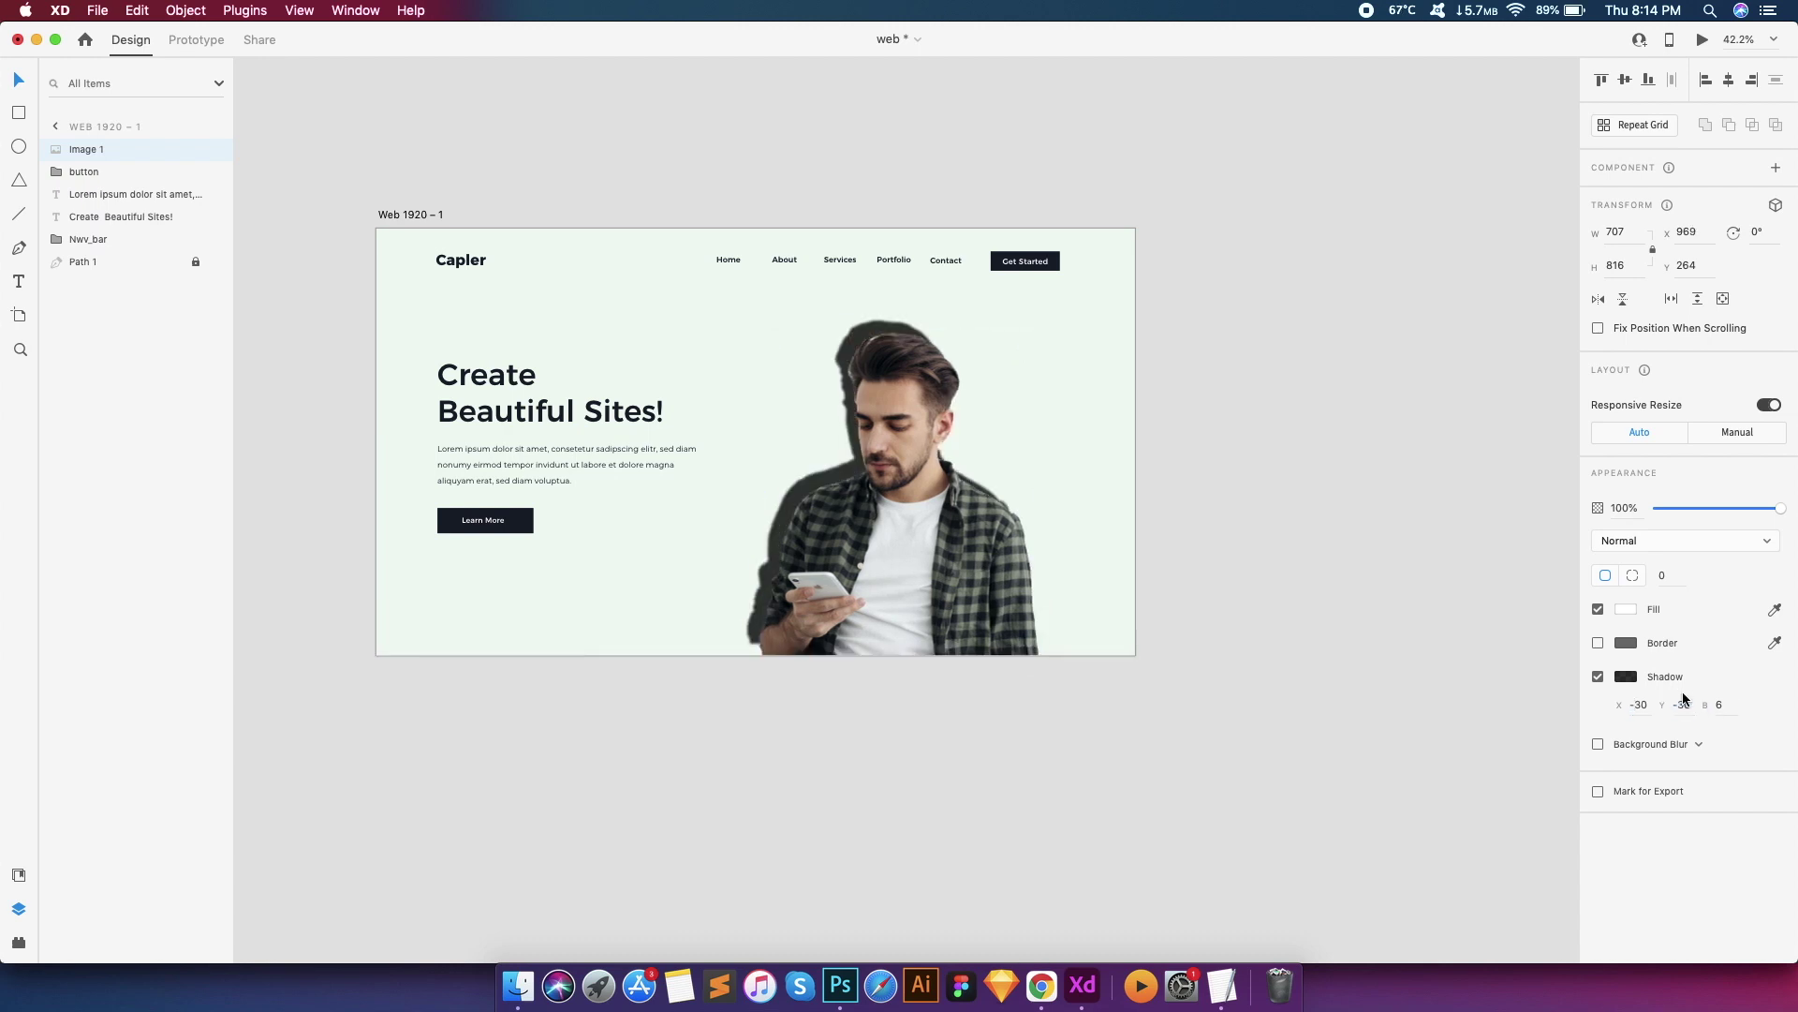
Soften the cut-out's shadow with a Y offset of -11, a blur of 22 and 14% opacity
{"action": "left_click", "coordinate": [1626, 676]}
{"action": "left_click_drag", "start_coordinate": [1587, 698], "coordinate": [1589, 714]}
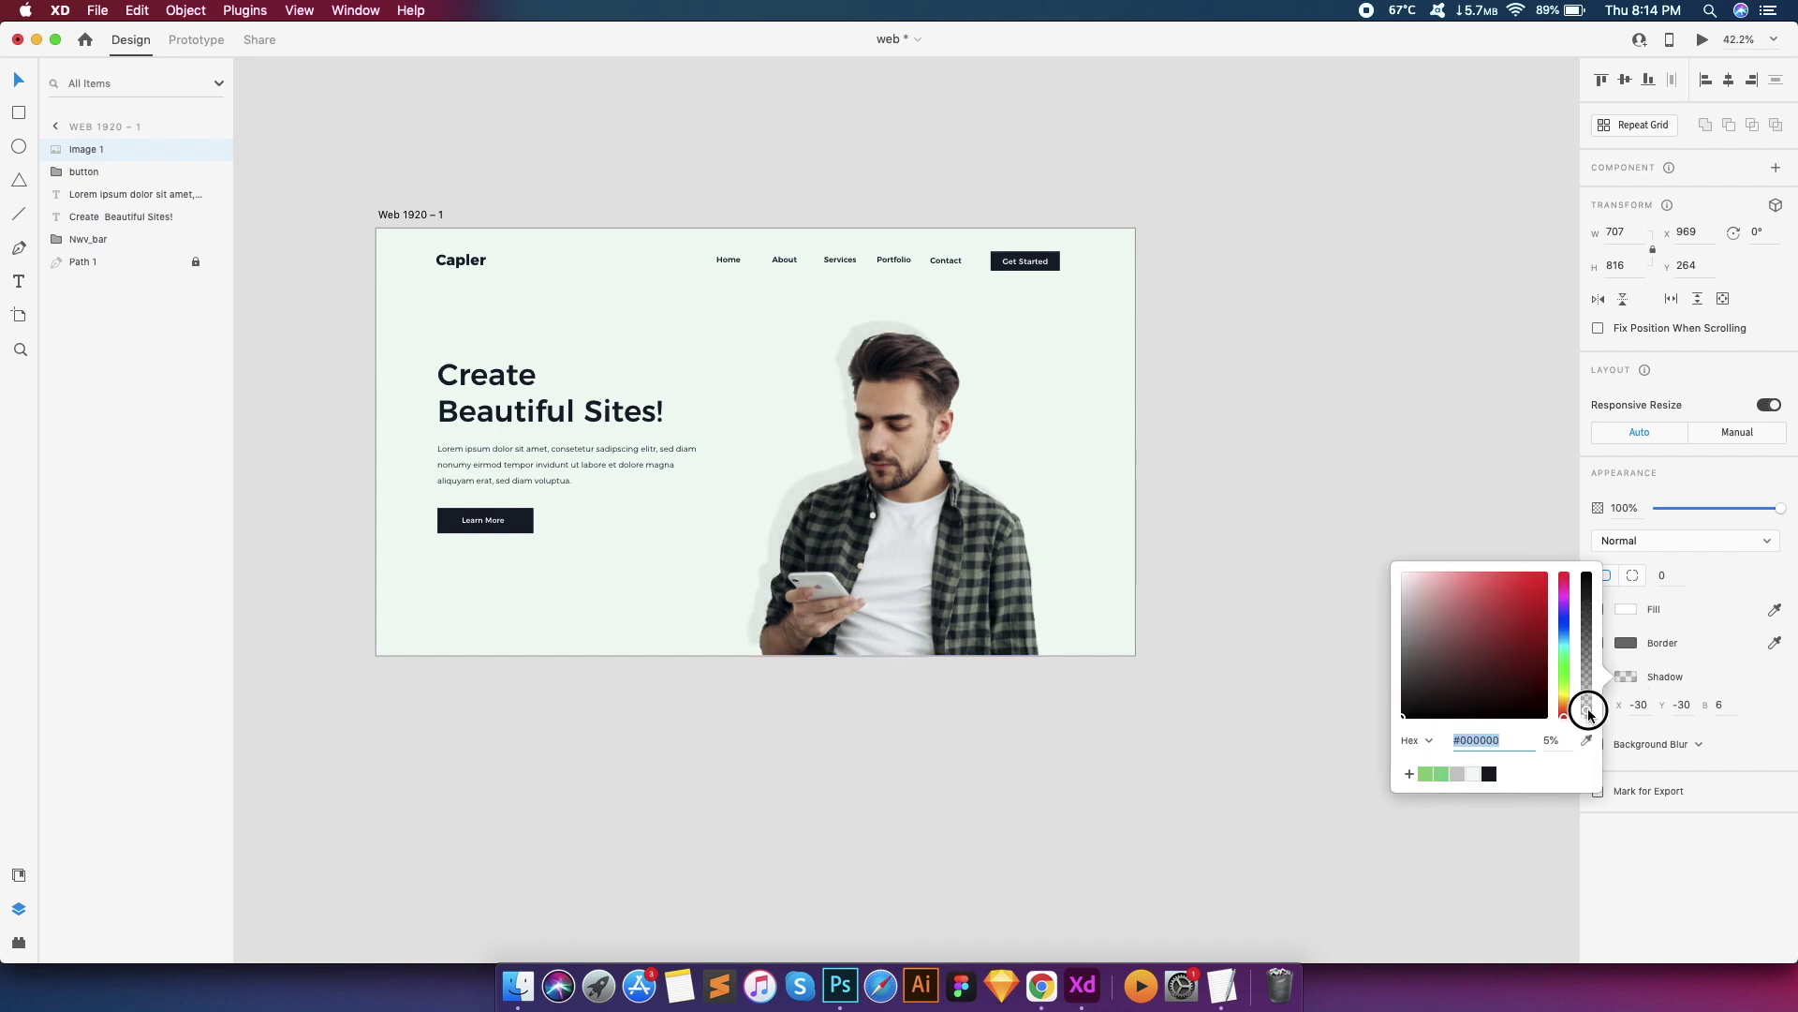
{"action": "left_click", "coordinate": [1691, 703]}
{"action": "key", "text": "Up"}
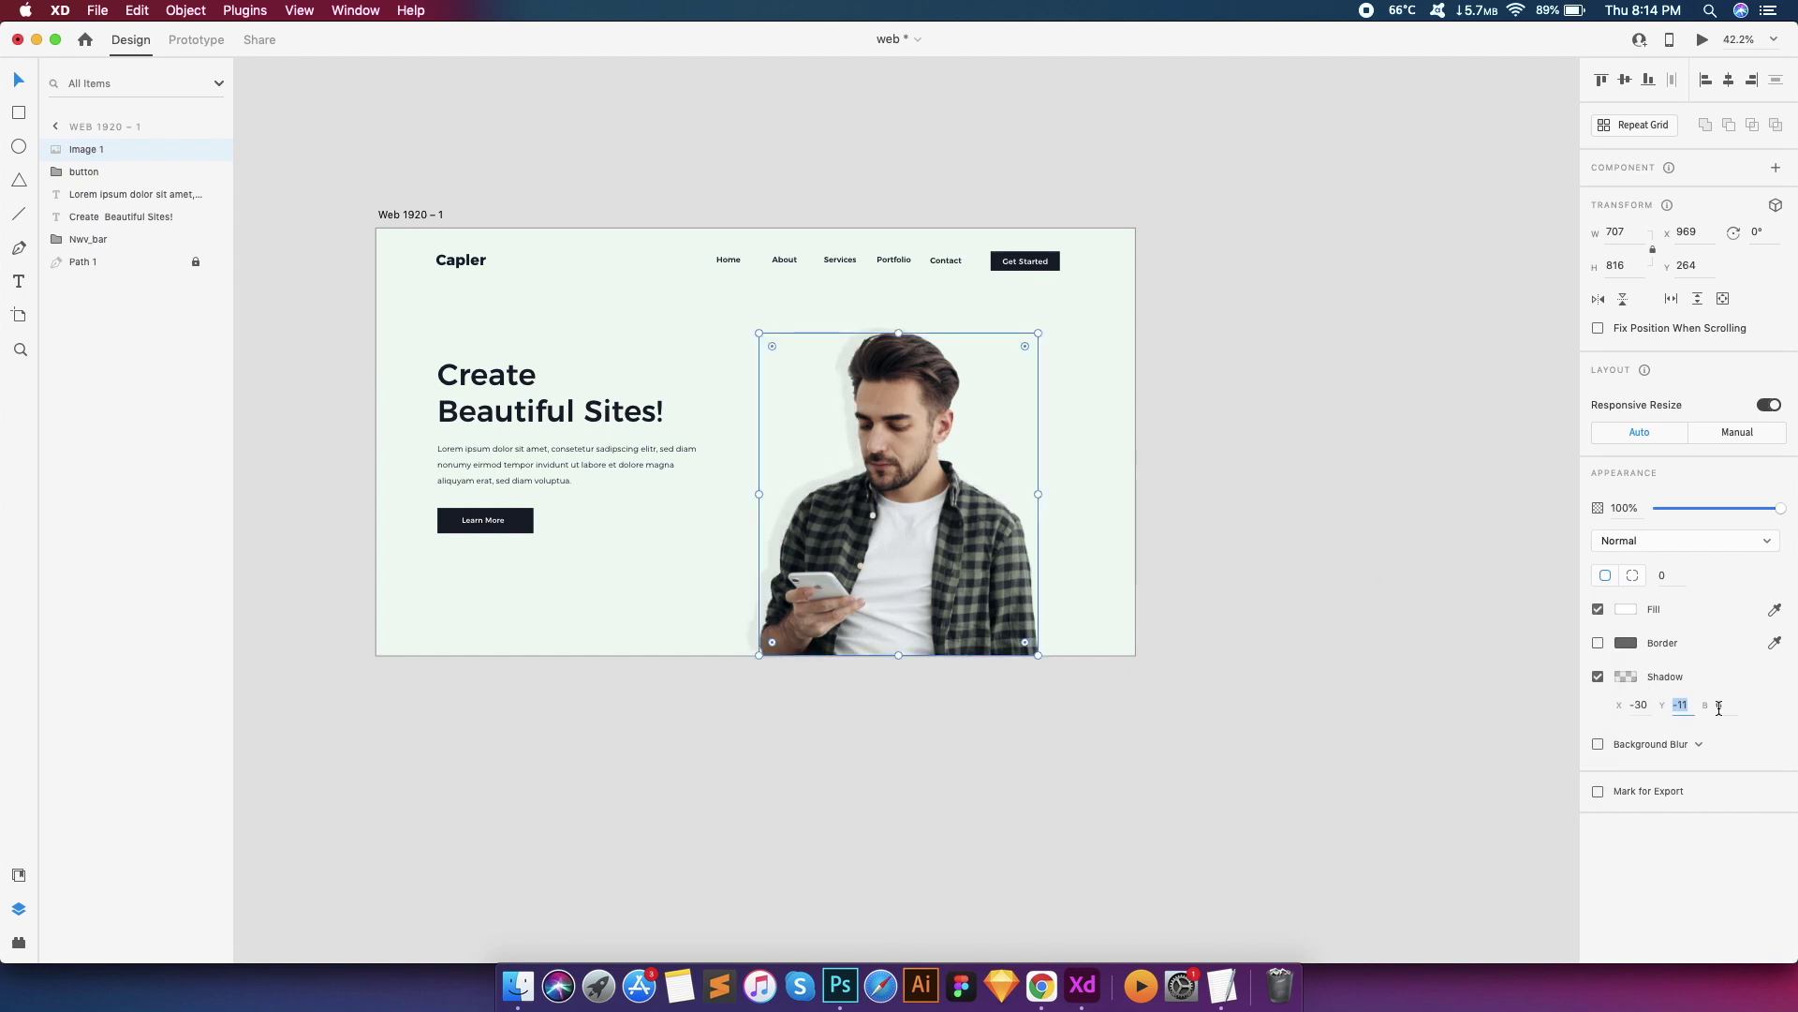
{"action": "key", "text": "Tab"}
{"action": "key", "text": "Up"}
{"action": "left_click", "coordinate": [1635, 676]}
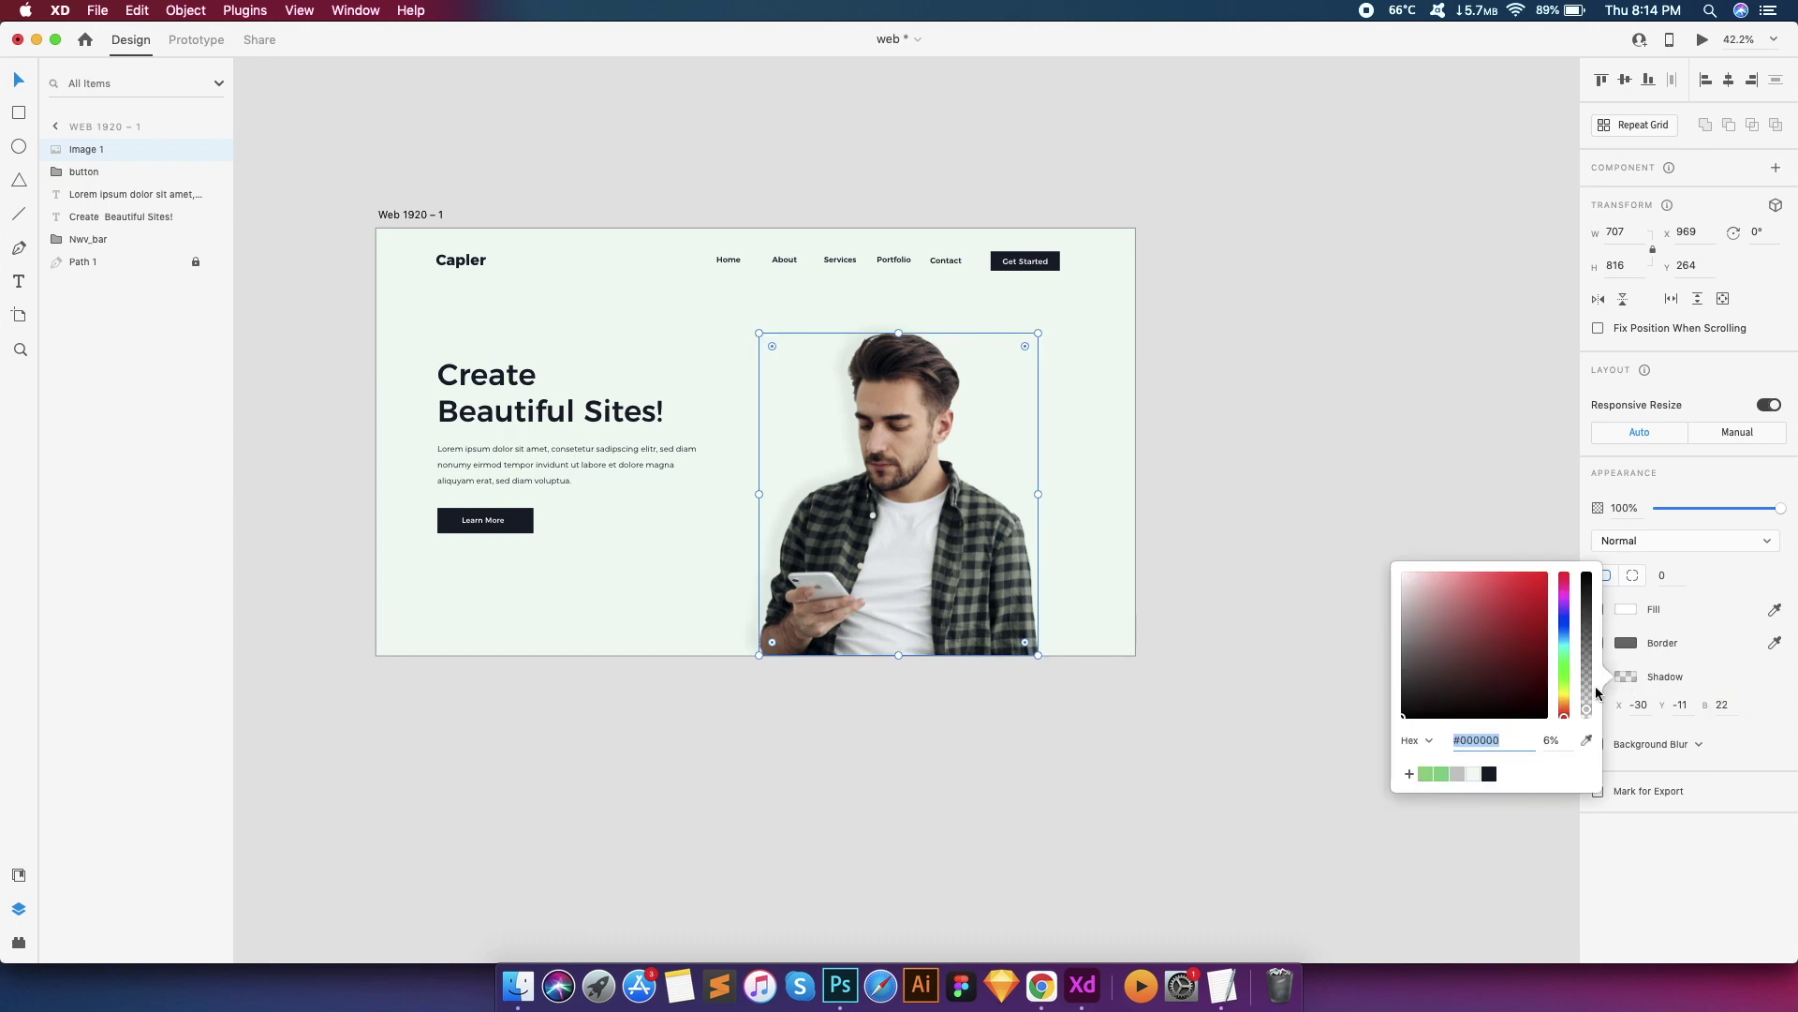
{"action": "mouse_move", "coordinate": [1587, 697]}
{"action": "left_mouse_down"}
{"action": "mouse_move", "coordinate": [1585, 683]}
{"action": "mouse_move", "coordinate": [1585, 704]}
{"action": "left_mouse_up"}
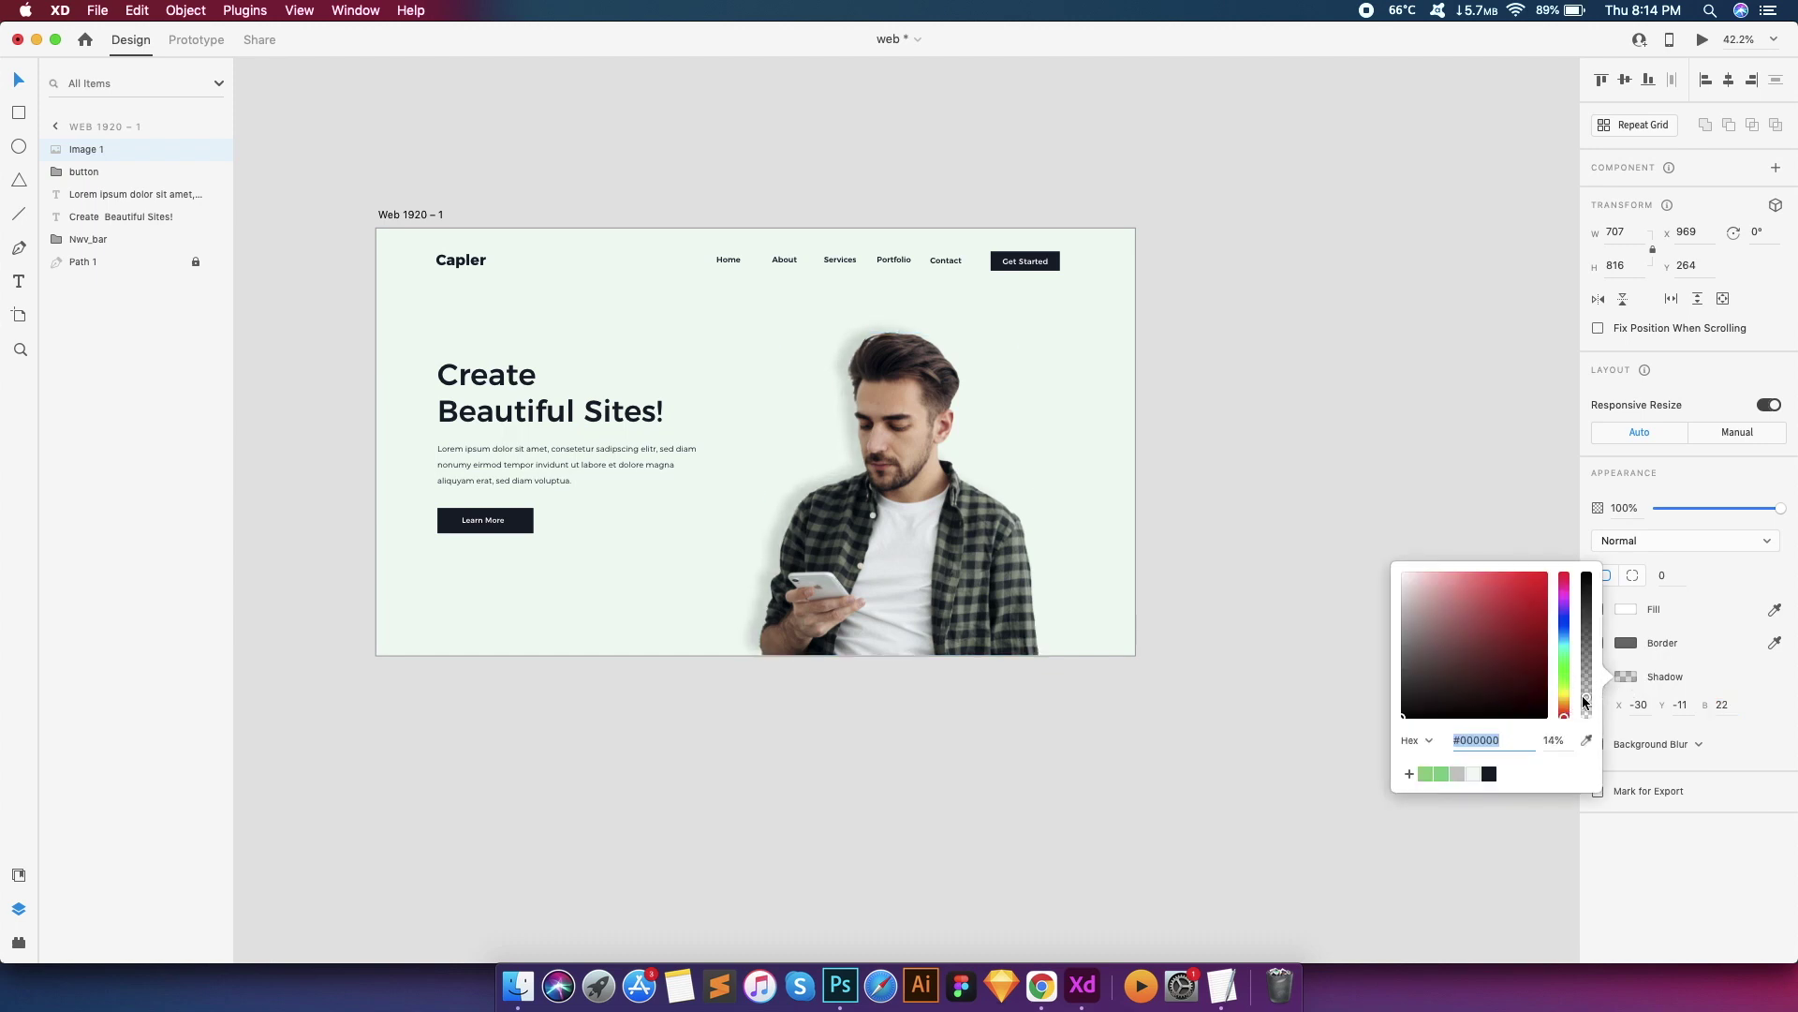
Try moving the cut-out man up to about Y 242, and undo the move
{"action": "left_click", "coordinate": [945, 552]}
{"action": "scroll", "coordinate": [946, 552], "scroll_direction": "up", "scroll_amount": 3}
{"action": "left_click_drag", "start_coordinate": [965, 562], "coordinate": [966, 548]}
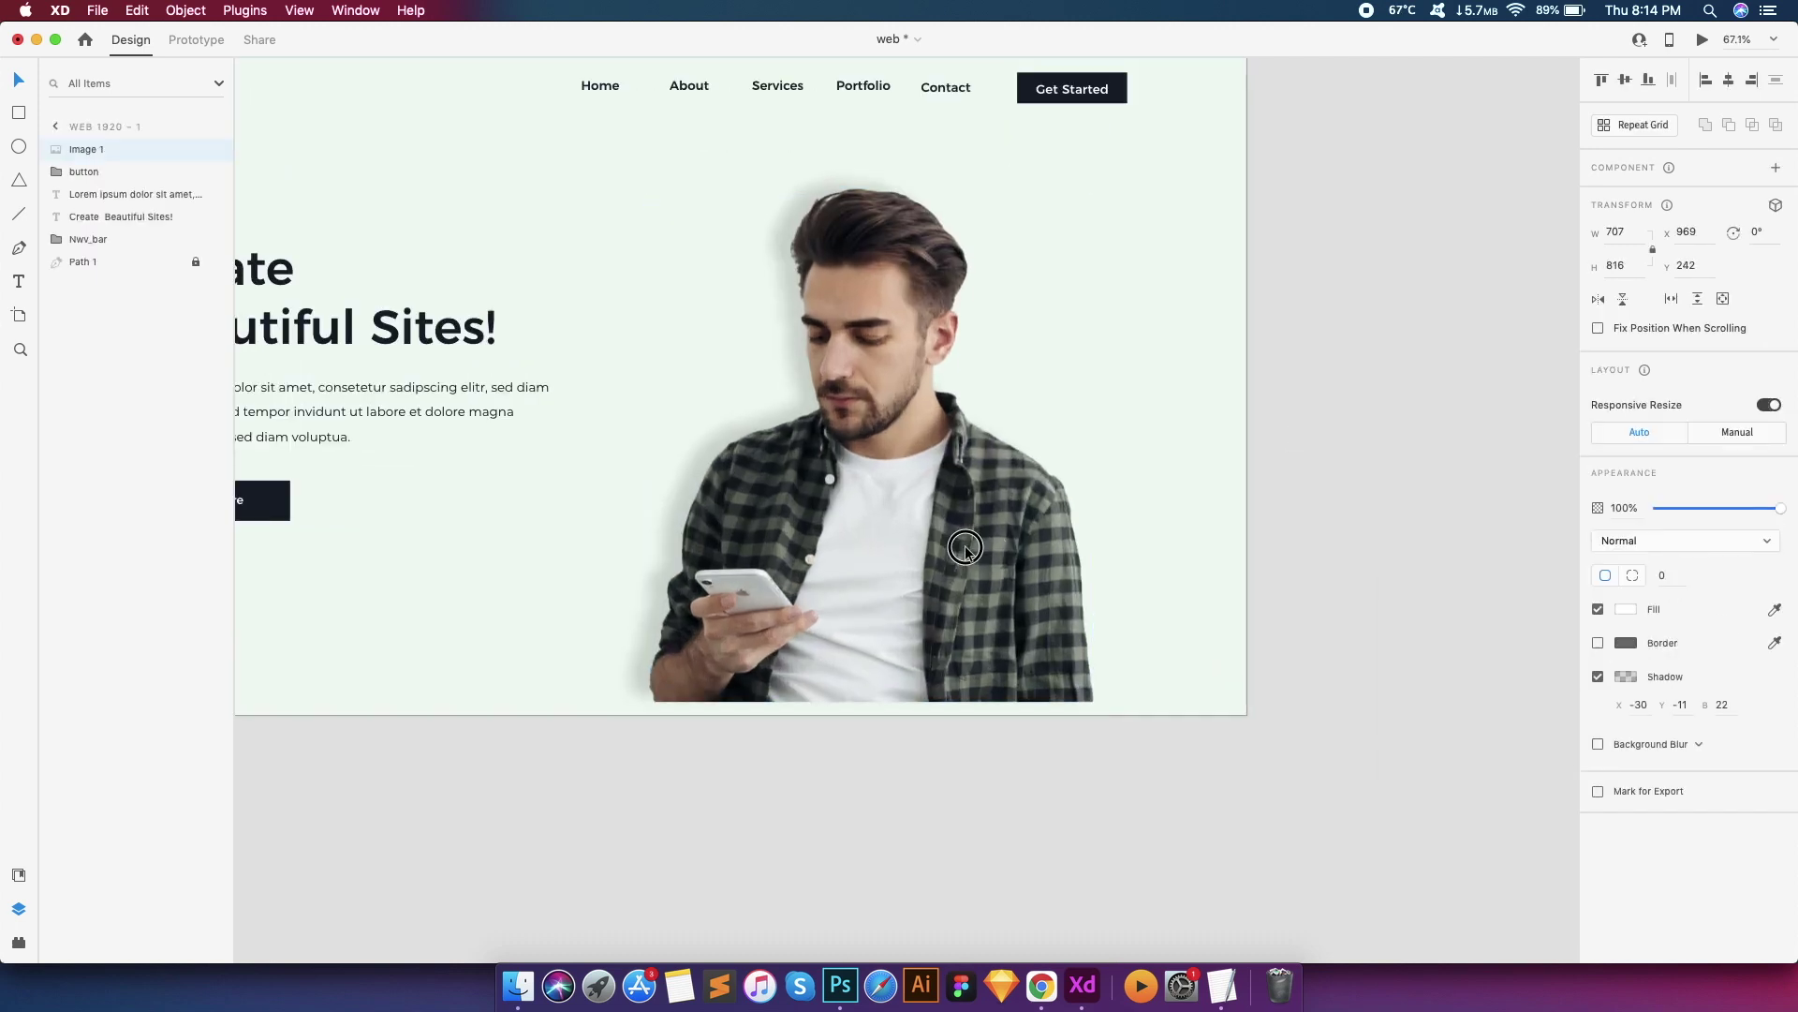
{"action": "left_click", "coordinate": [1373, 431]}
{"action": "scroll", "coordinate": [1373, 431], "scroll_direction": "down", "scroll_amount": 3}
{"action": "key", "text": "super+z"}
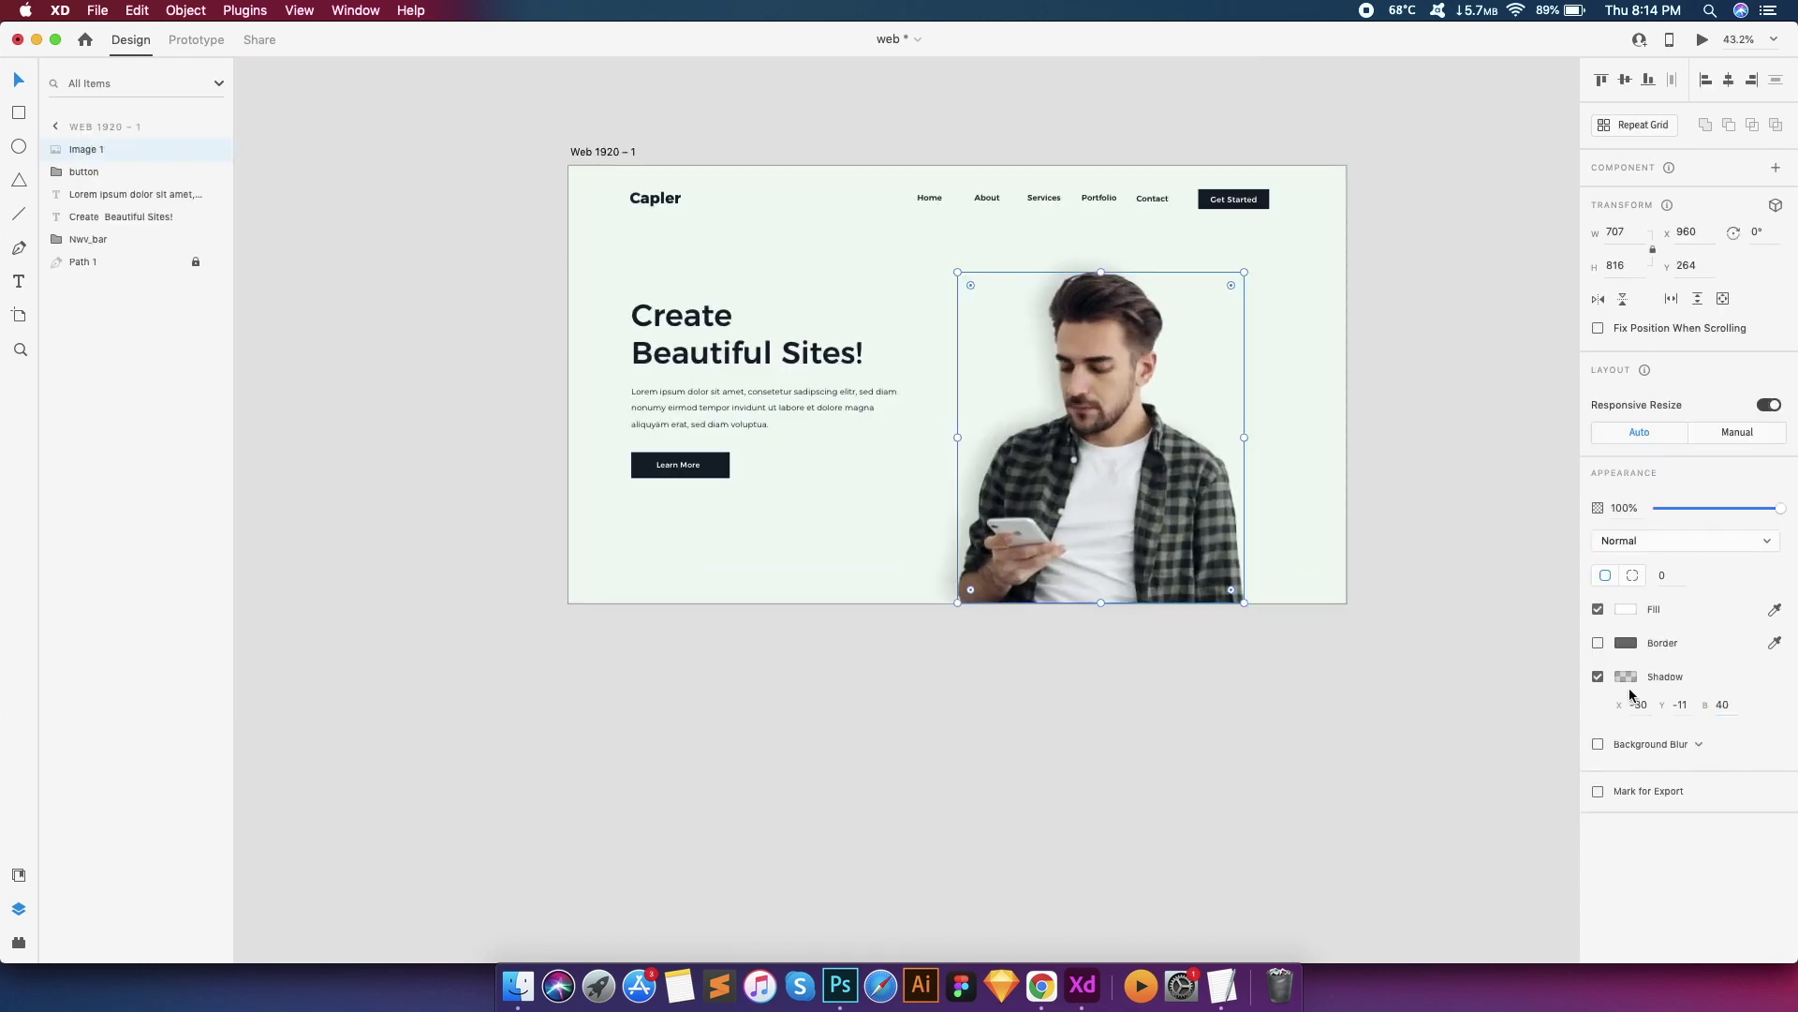
Draw a borderless circle about 860 px in diameter over the cut-out man
{"action": "scroll", "coordinate": [1225, 380], "scroll_direction": "up", "scroll_amount": 3}
{"action": "scroll", "coordinate": [1132, 384], "scroll_direction": "down", "scroll_amount": 4}
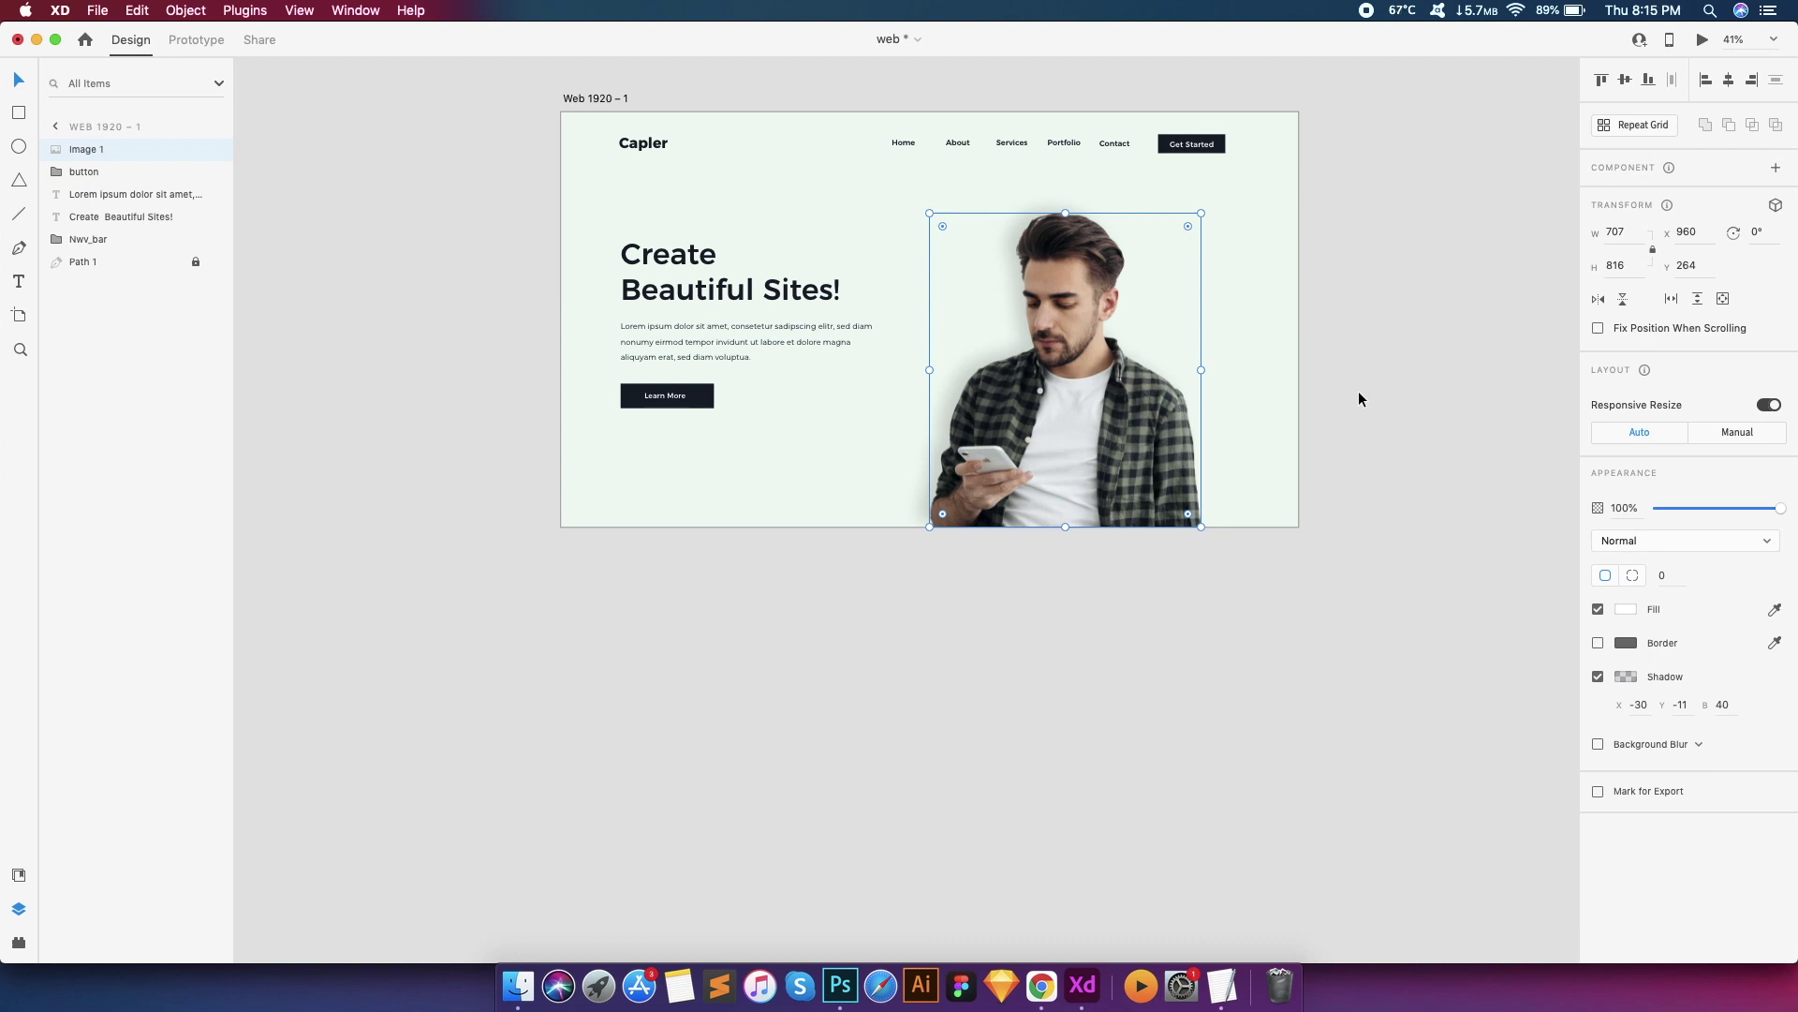
{"action": "scroll", "coordinate": [1055, 500], "scroll_direction": "up", "scroll_amount": 4}
{"action": "scroll", "coordinate": [824, 367], "scroll_direction": "down", "scroll_amount": 2}
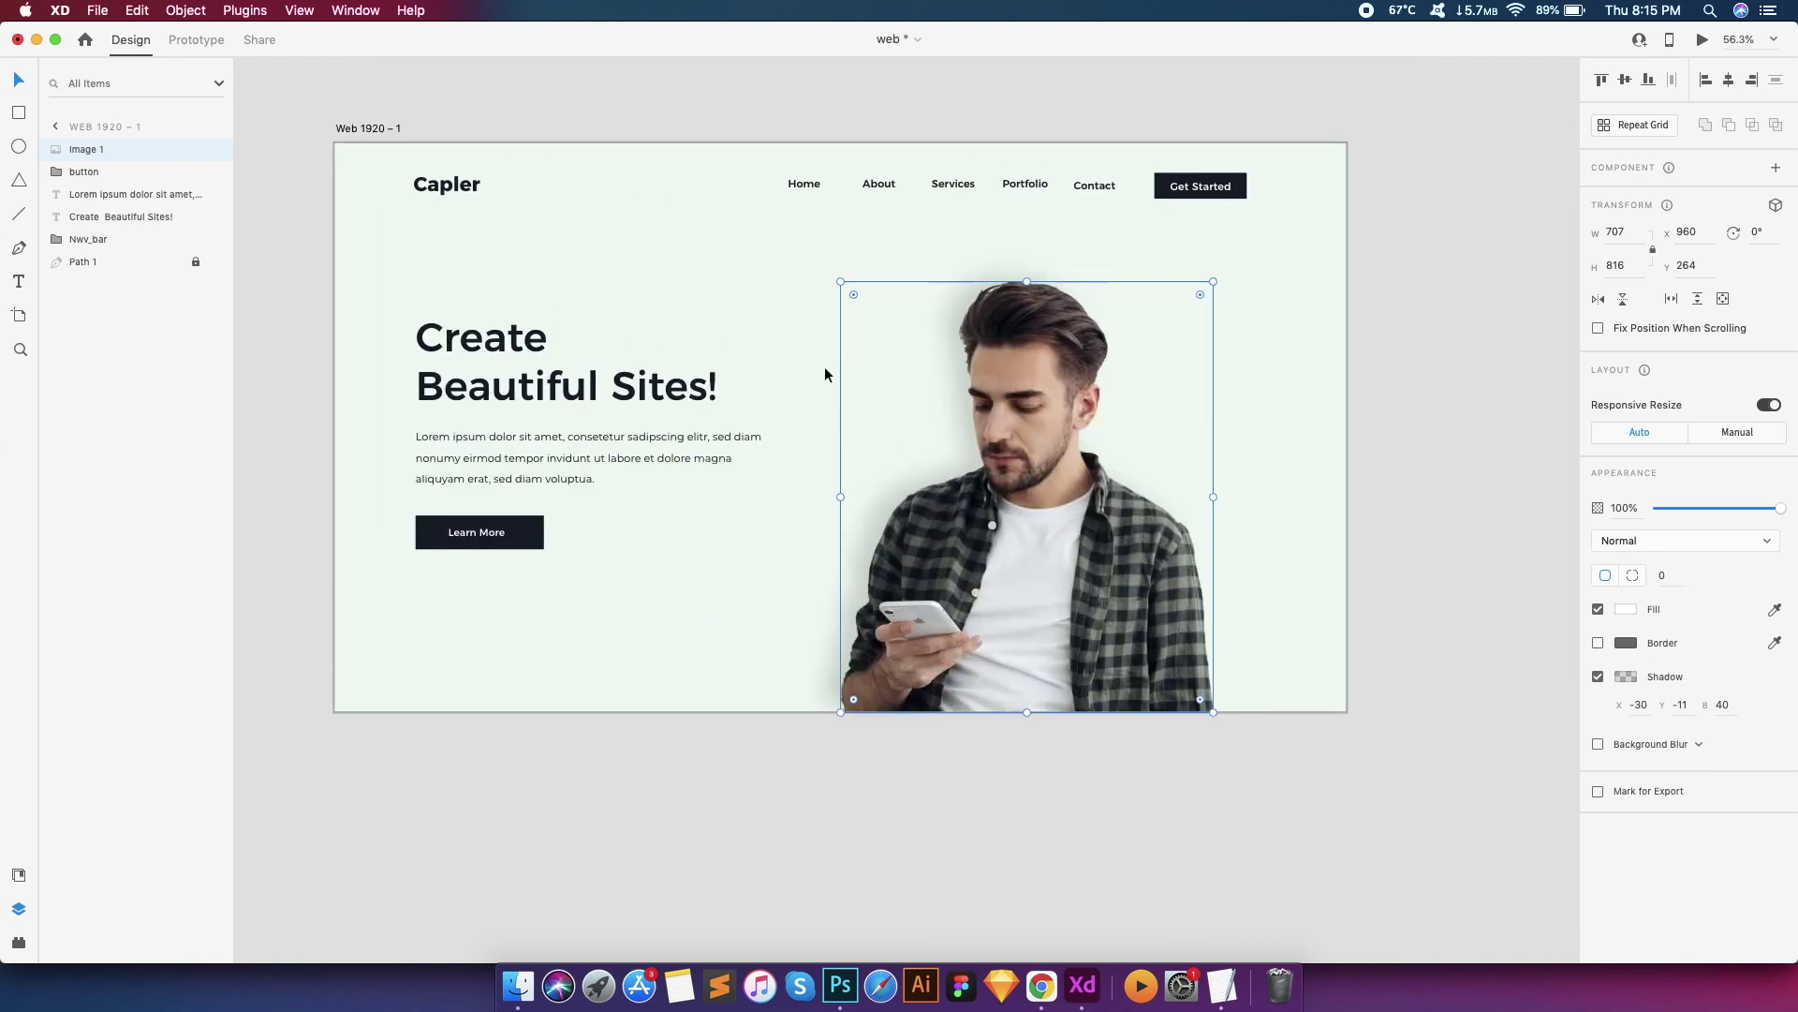
{"action": "mouse_move", "coordinate": [778, 264]}
{"action": "left_mouse_down"}
{"action": "mouse_move", "coordinate": [1020, 506]}
{"action": "mouse_move", "coordinate": [1329, 716]}
{"action": "left_mouse_up"}
{"action": "left_click", "coordinate": [1597, 609]}
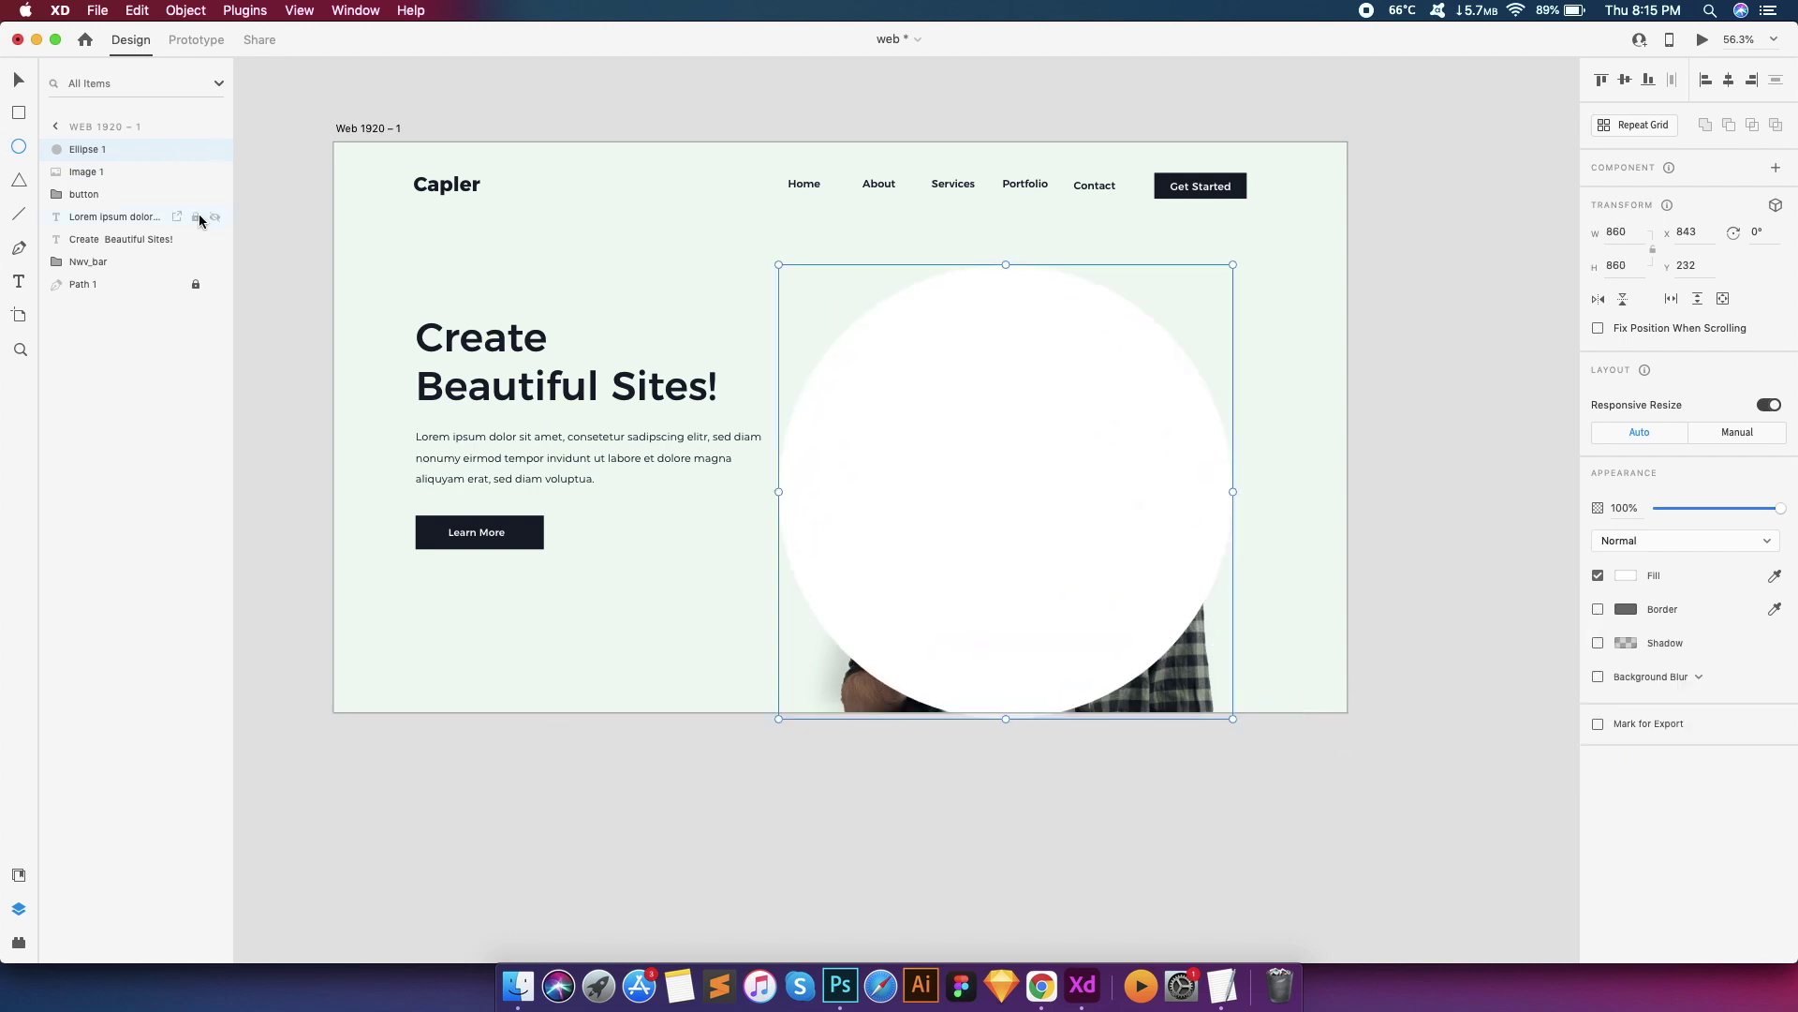
Send the circle behind the man, just above the locked background, and move it to about X 895, Y 242
{"action": "left_click_drag", "start_coordinate": [115, 406], "coordinate": [115, 406]}
{"action": "left_click_drag", "start_coordinate": [86, 283], "coordinate": [86, 266]}
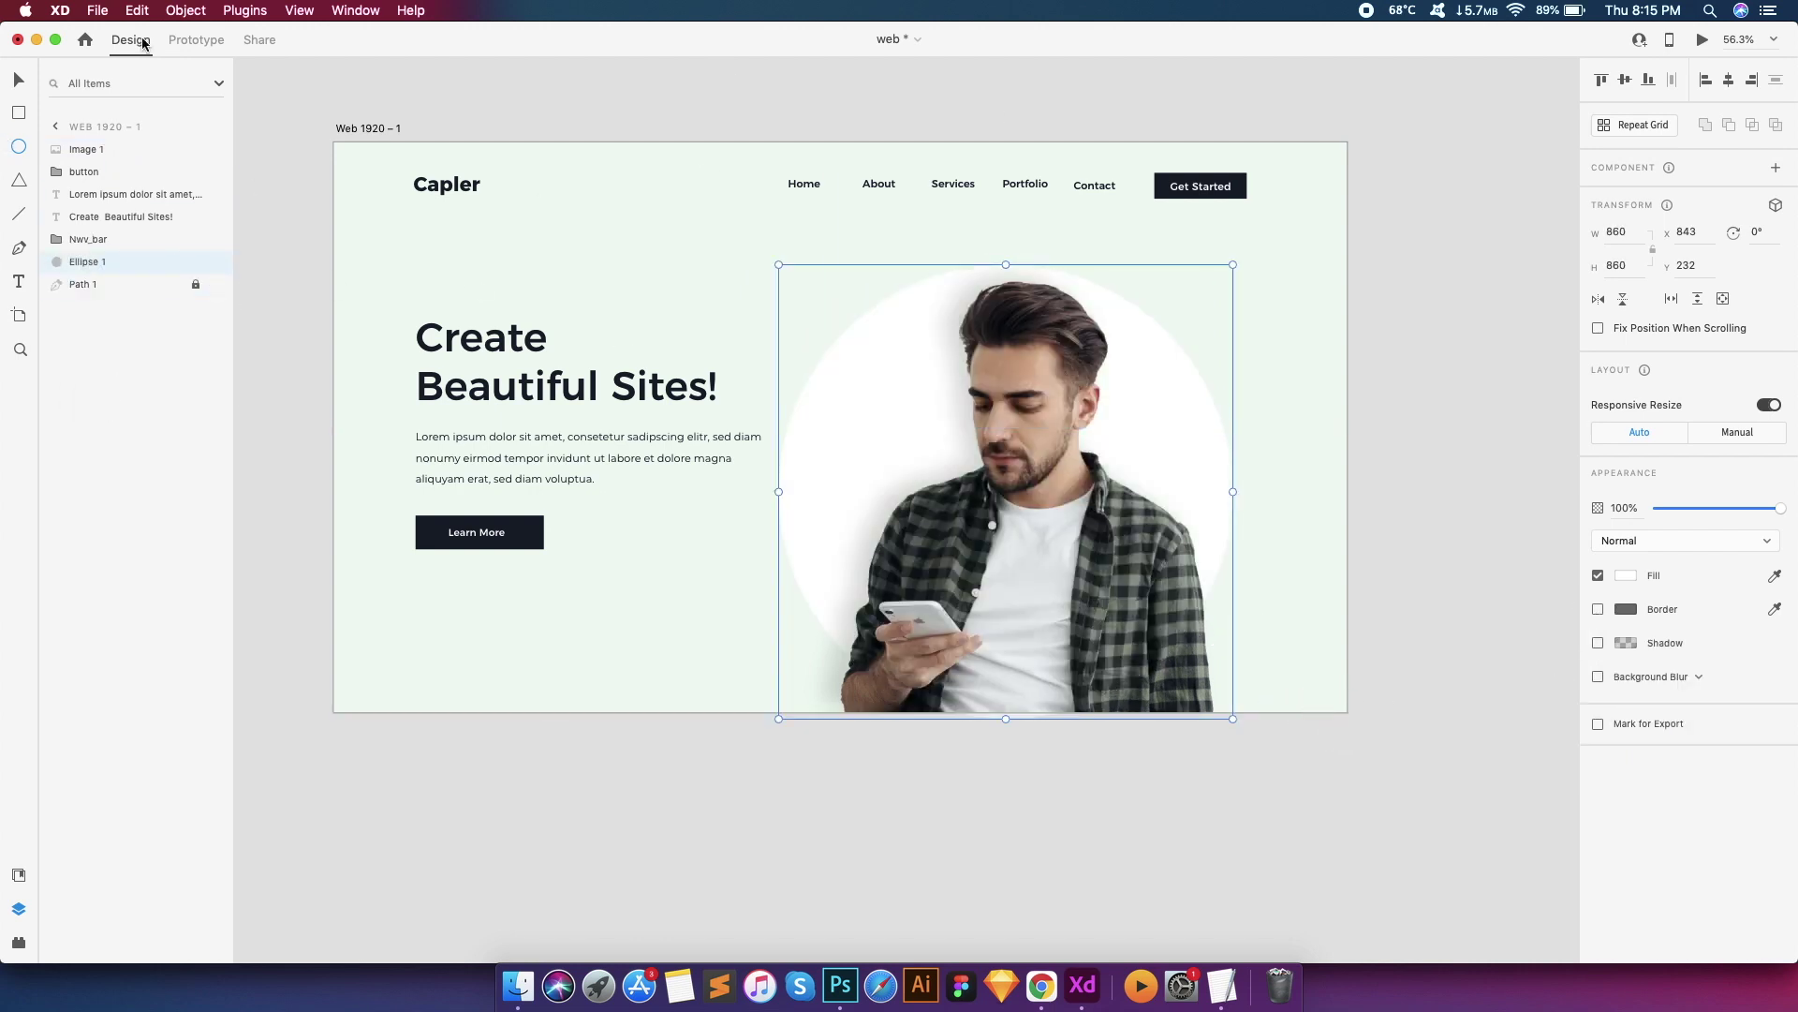
{"action": "left_click", "coordinate": [17, 80]}
{"action": "mouse_move", "coordinate": [817, 413]}
{"action": "left_mouse_down"}
{"action": "mouse_move", "coordinate": [843, 433]}
{"action": "mouse_move", "coordinate": [828, 432]}
{"action": "left_mouse_up"}
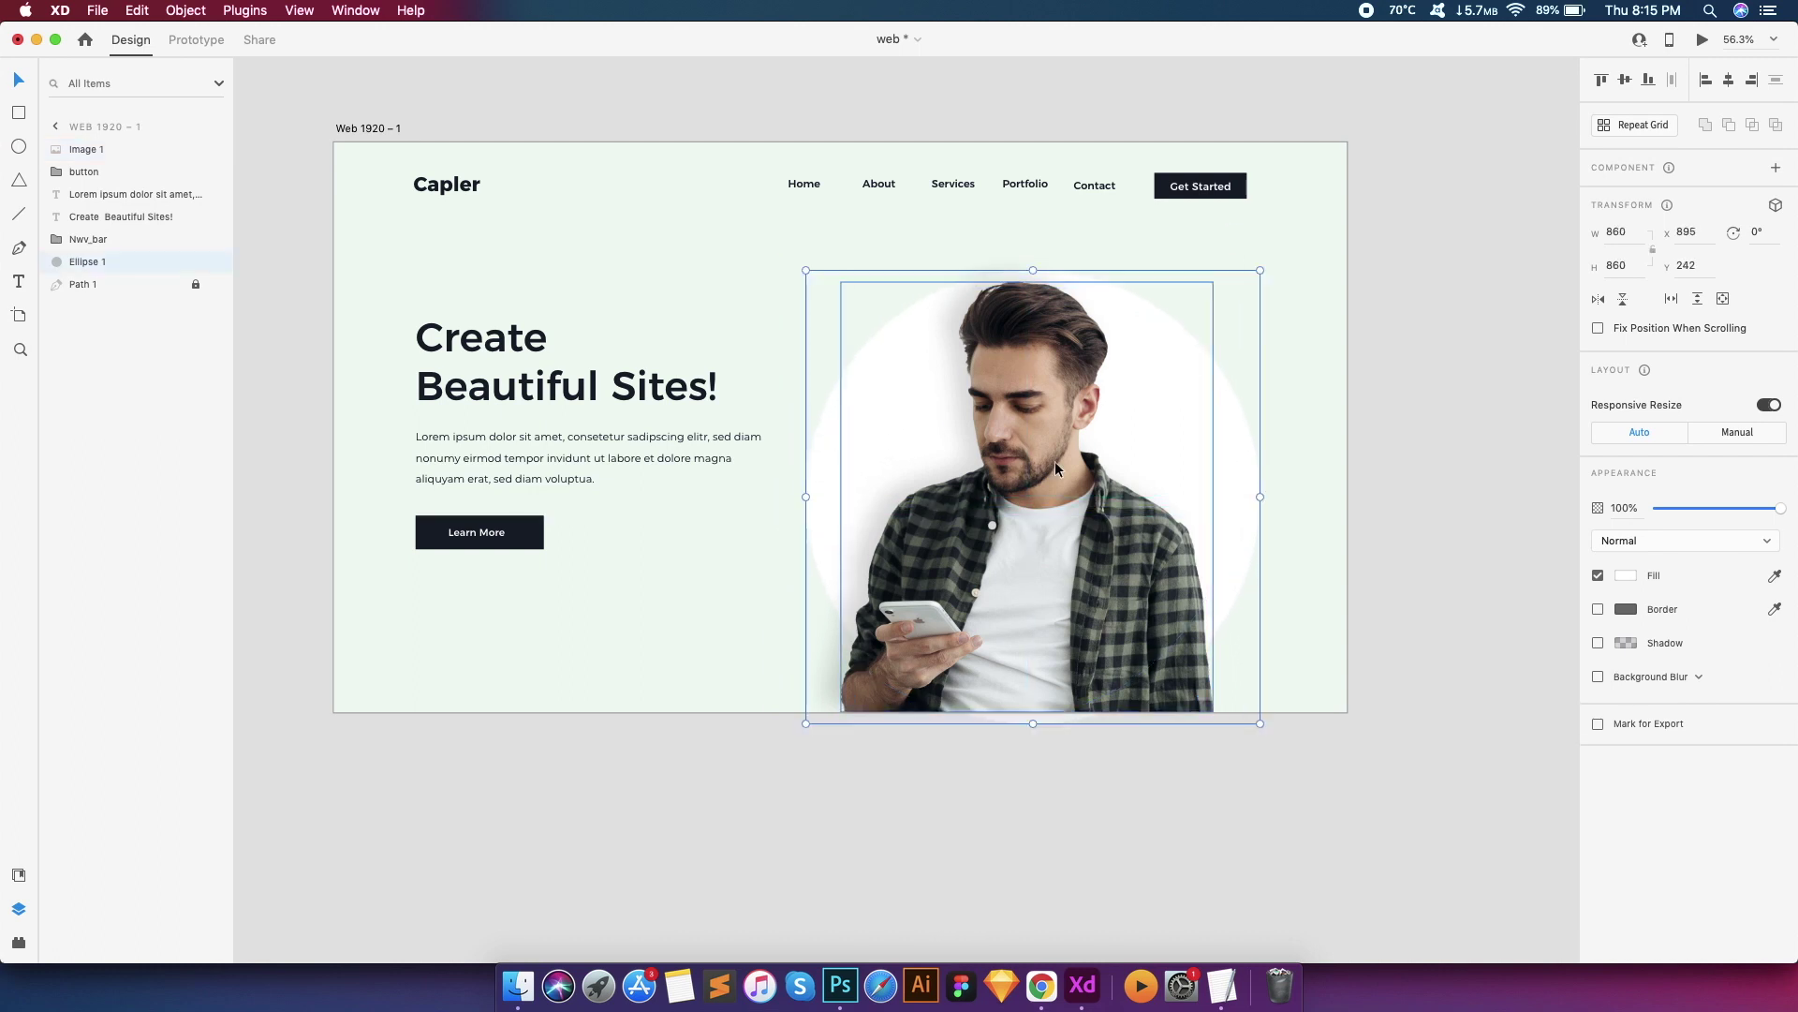
Fill the large circle with the saved green swatch and shift it to about X 903
{"action": "left_click", "coordinate": [1626, 575]}
{"action": "left_click", "coordinate": [1442, 685]}
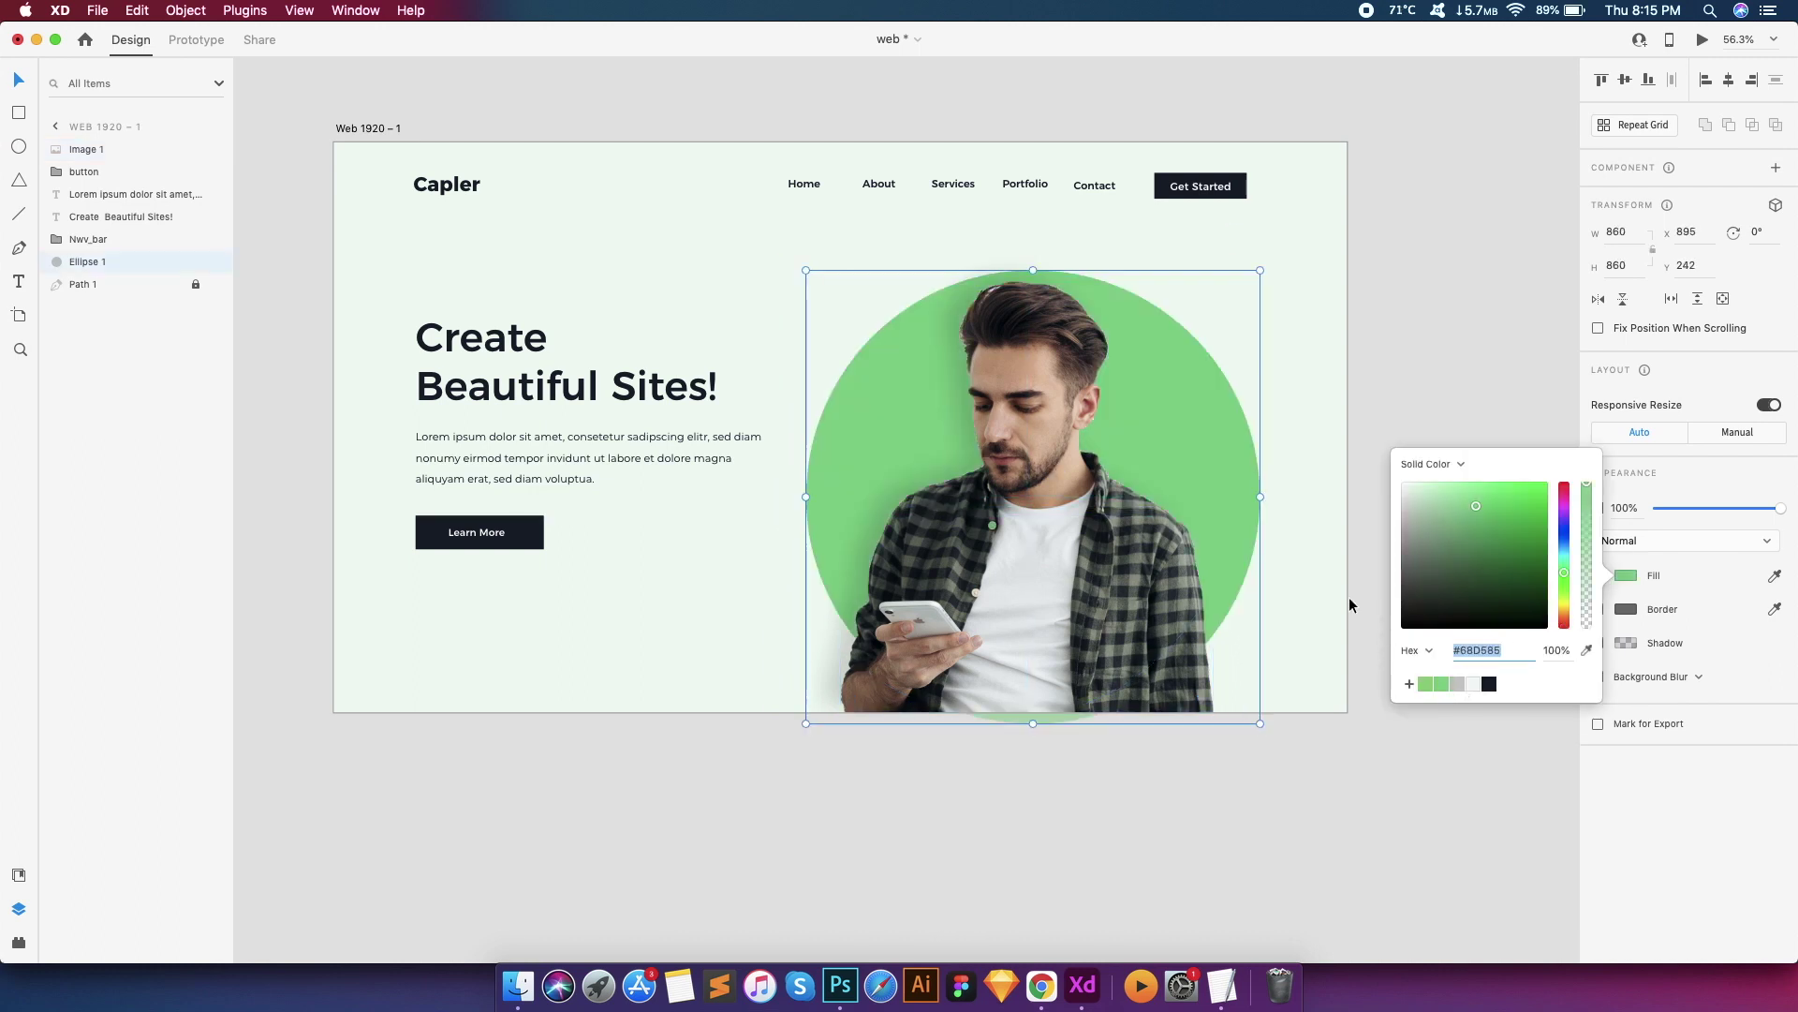
{"action": "left_click", "coordinate": [1366, 353]}
{"action": "left_click", "coordinate": [1237, 413]}
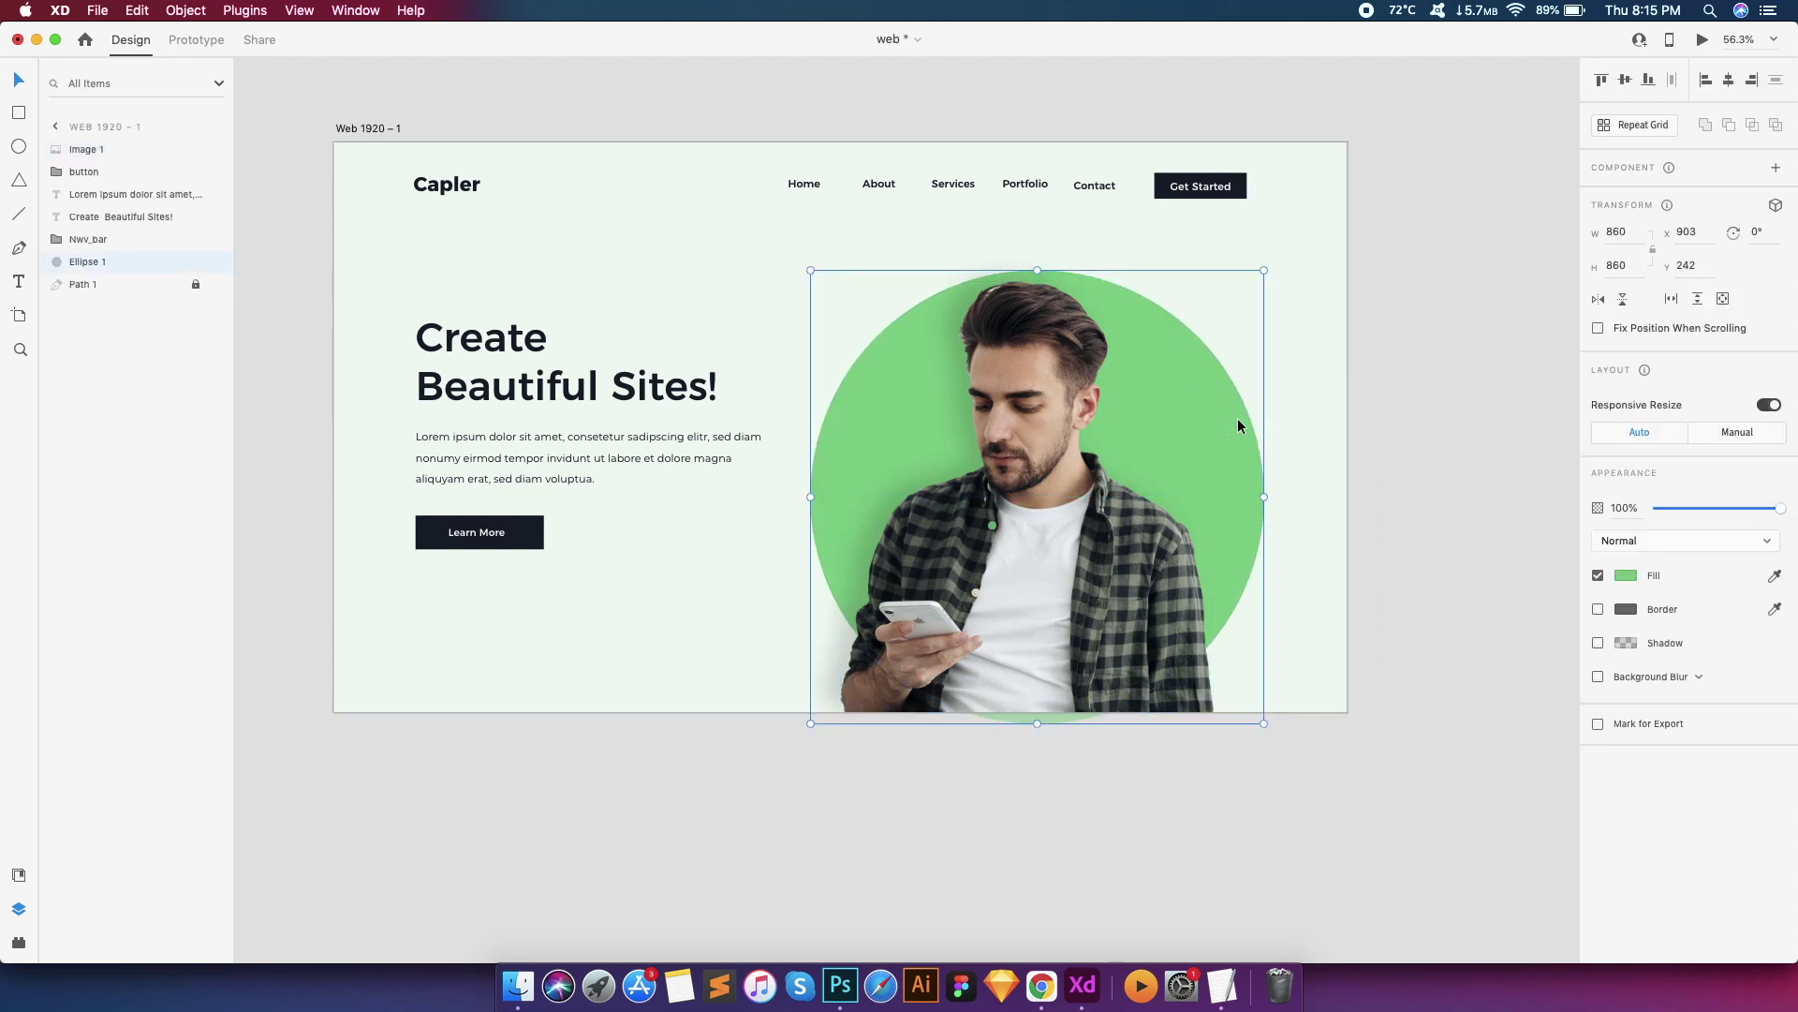
{"action": "left_click", "coordinate": [1390, 334]}
{"action": "scroll", "coordinate": [1390, 335], "scroll_direction": "down", "scroll_amount": 3}
{"action": "left_click", "coordinate": [1284, 381]}
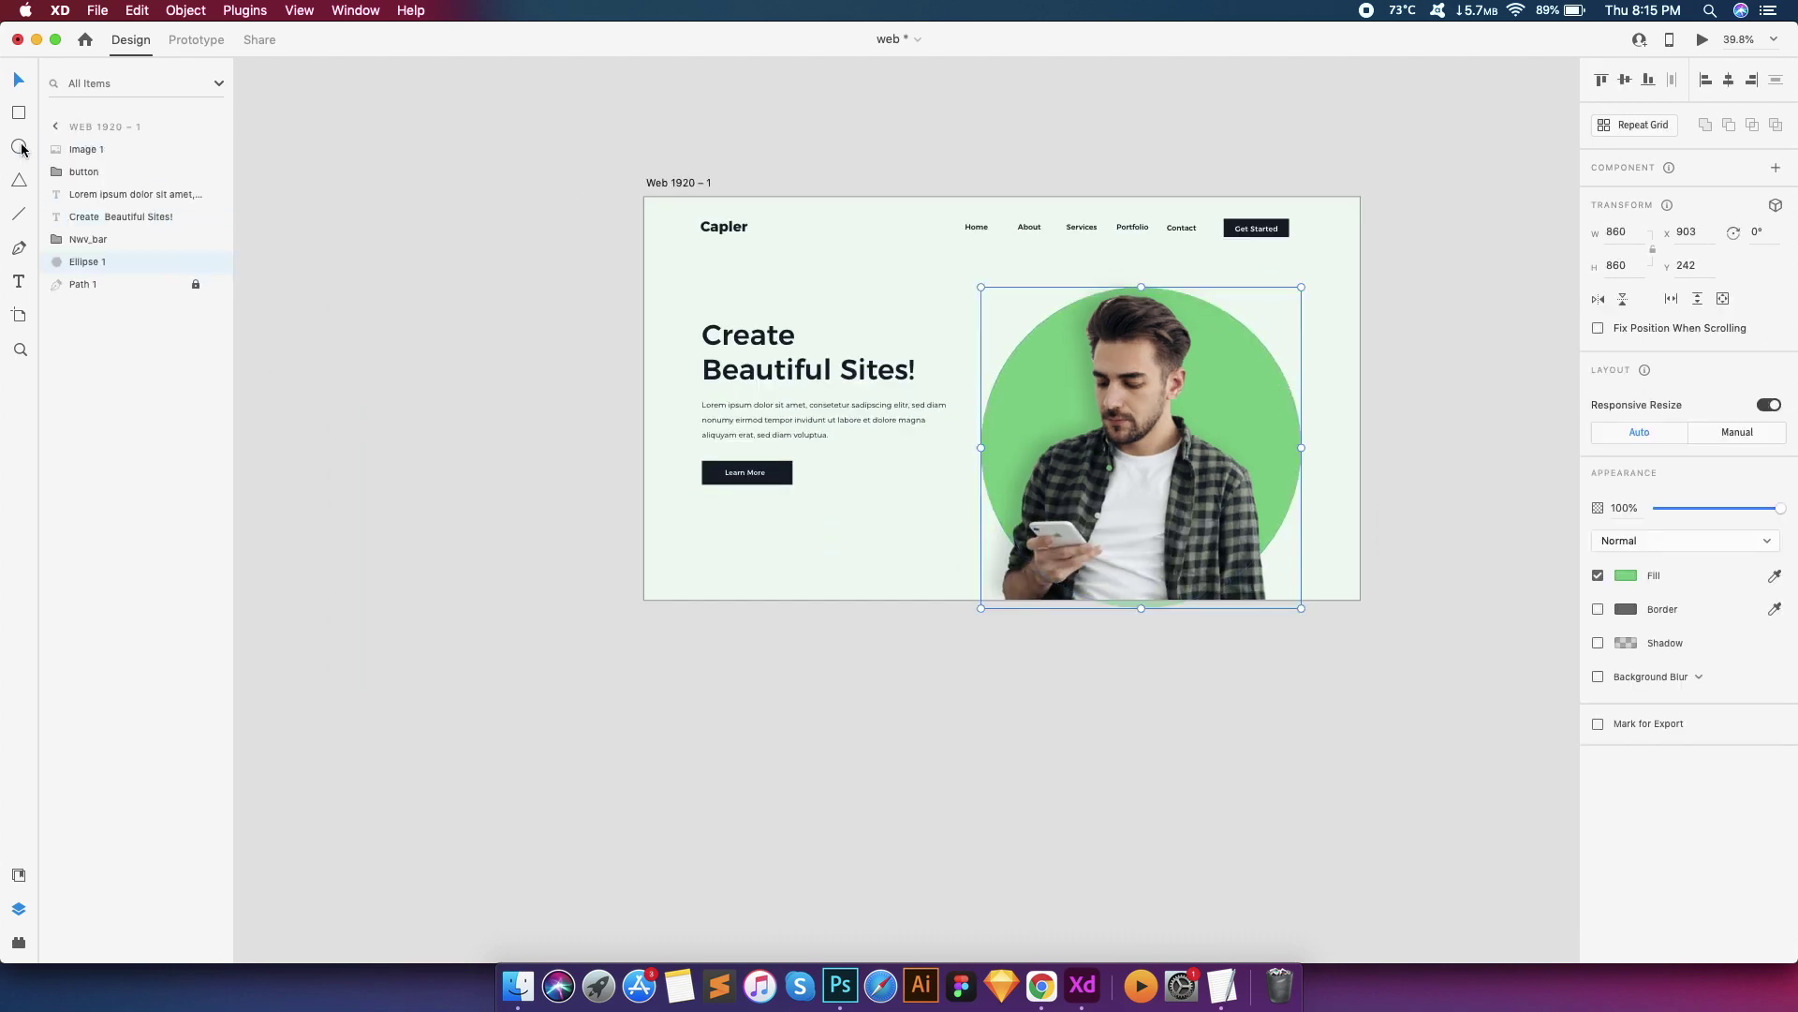
Draw a borderless circle about 45 px in diameter and place it near the large circle's upper-left edge, at about X 972, Y 277
{"action": "left_click", "coordinate": [18, 146]}
{"action": "scroll", "coordinate": [1047, 332], "scroll_direction": "up", "scroll_amount": 5}
{"action": "mouse_move", "coordinate": [941, 191]}
{"action": "left_mouse_down"}
{"action": "mouse_move", "coordinate": [991, 233]}
{"action": "mouse_move", "coordinate": [975, 224]}
{"action": "left_mouse_up"}
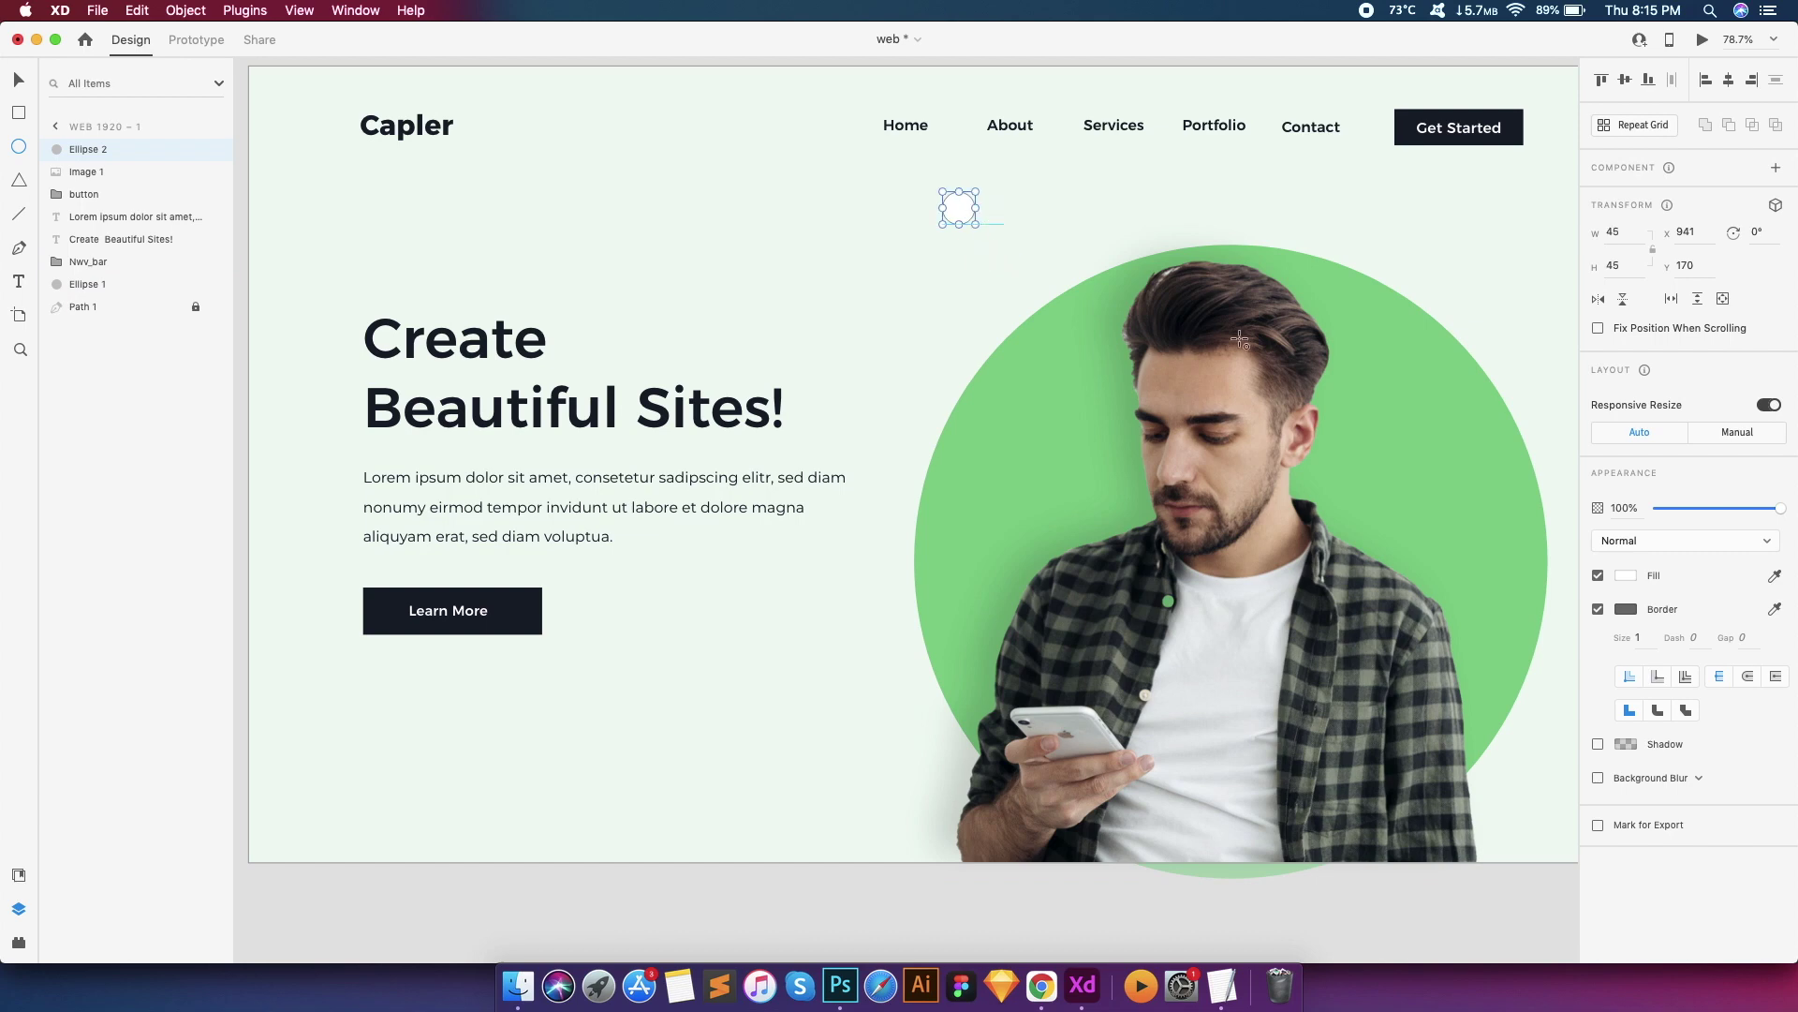
{"action": "left_click", "coordinate": [1598, 609]}
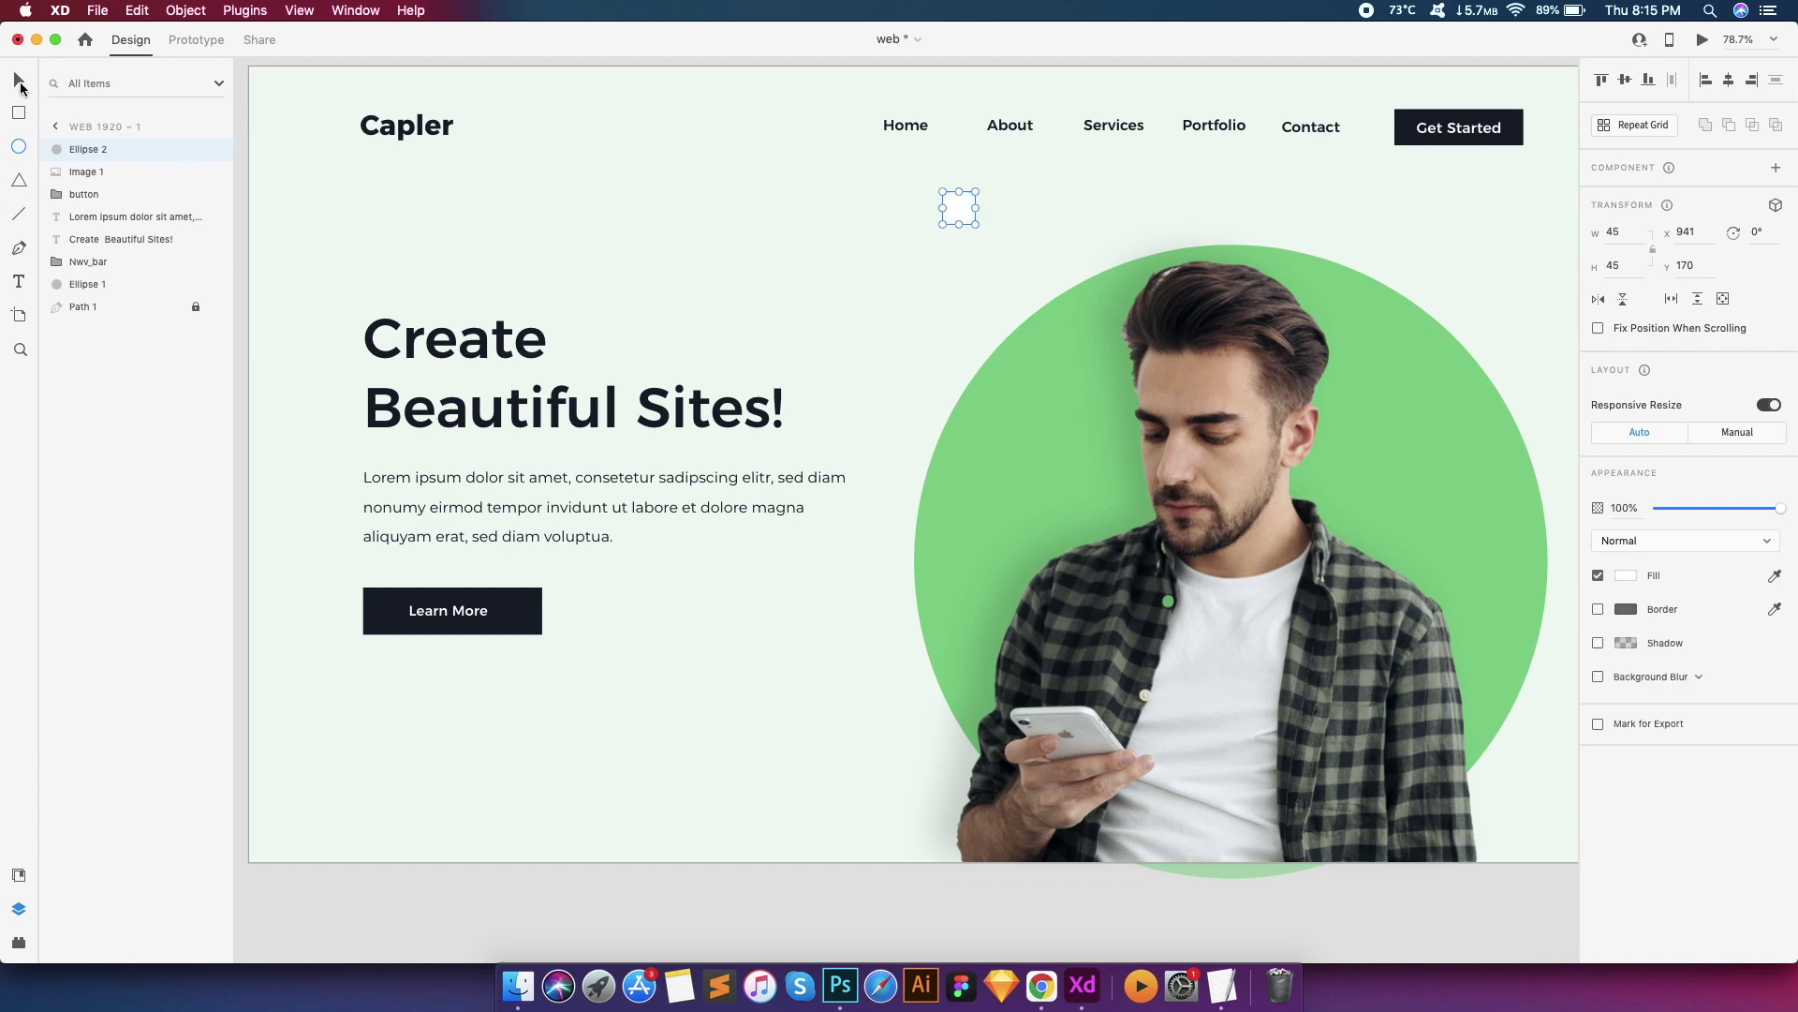
{"action": "key", "text": "v"}
{"action": "left_click_drag", "start_coordinate": [957, 207], "coordinate": [995, 275]}
Add a smaller borderless circle about 16 px in diameter above the 45 px one, at about X 1054, Y 209
{"action": "scroll", "coordinate": [1065, 278], "scroll_direction": "up", "scroll_amount": 5}
{"action": "key", "text": "super+0"}
{"action": "left_click", "coordinate": [1015, 234]}
{"action": "scroll", "coordinate": [1024, 229], "scroll_direction": "up", "scroll_amount": 4}
Fill the 16 px dot with yellow #DEC24D and save that colour as a swatch
{"action": "left_click", "coordinate": [1626, 575]}
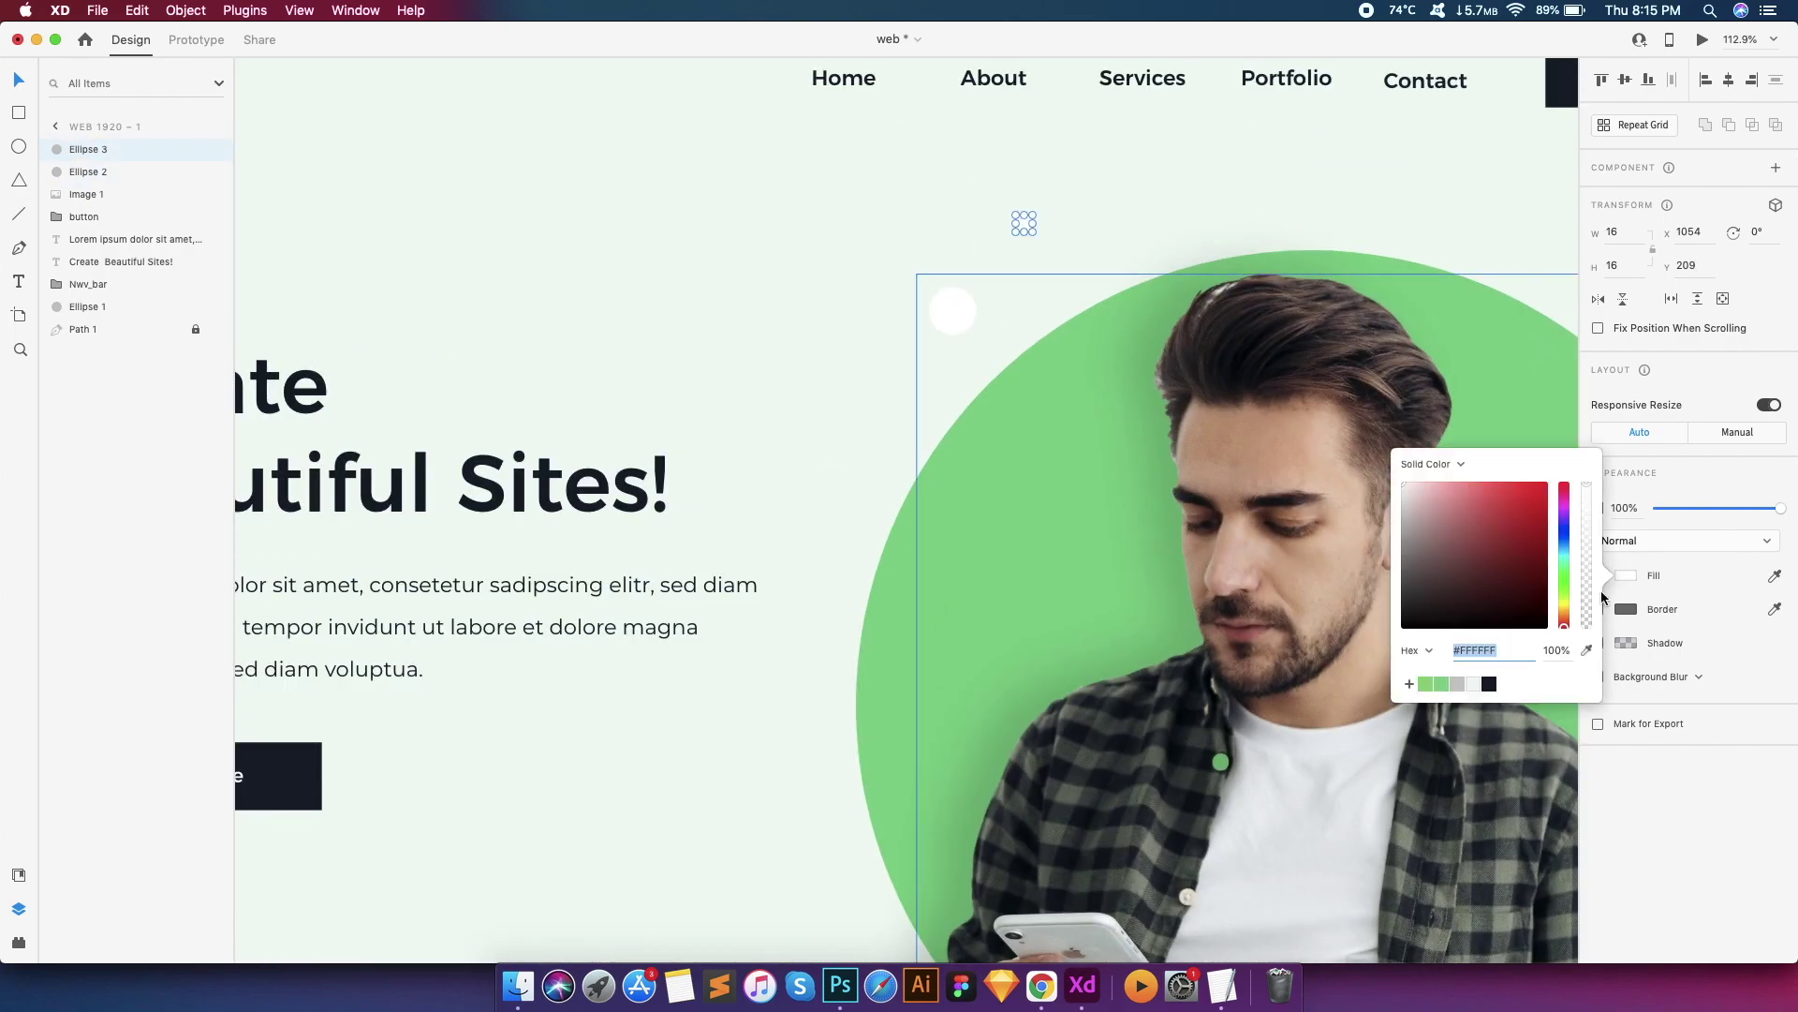
{"action": "left_click_drag", "start_coordinate": [1563, 610], "coordinate": [1564, 606]}
{"action": "left_click_drag", "start_coordinate": [1486, 526], "coordinate": [1497, 500]}
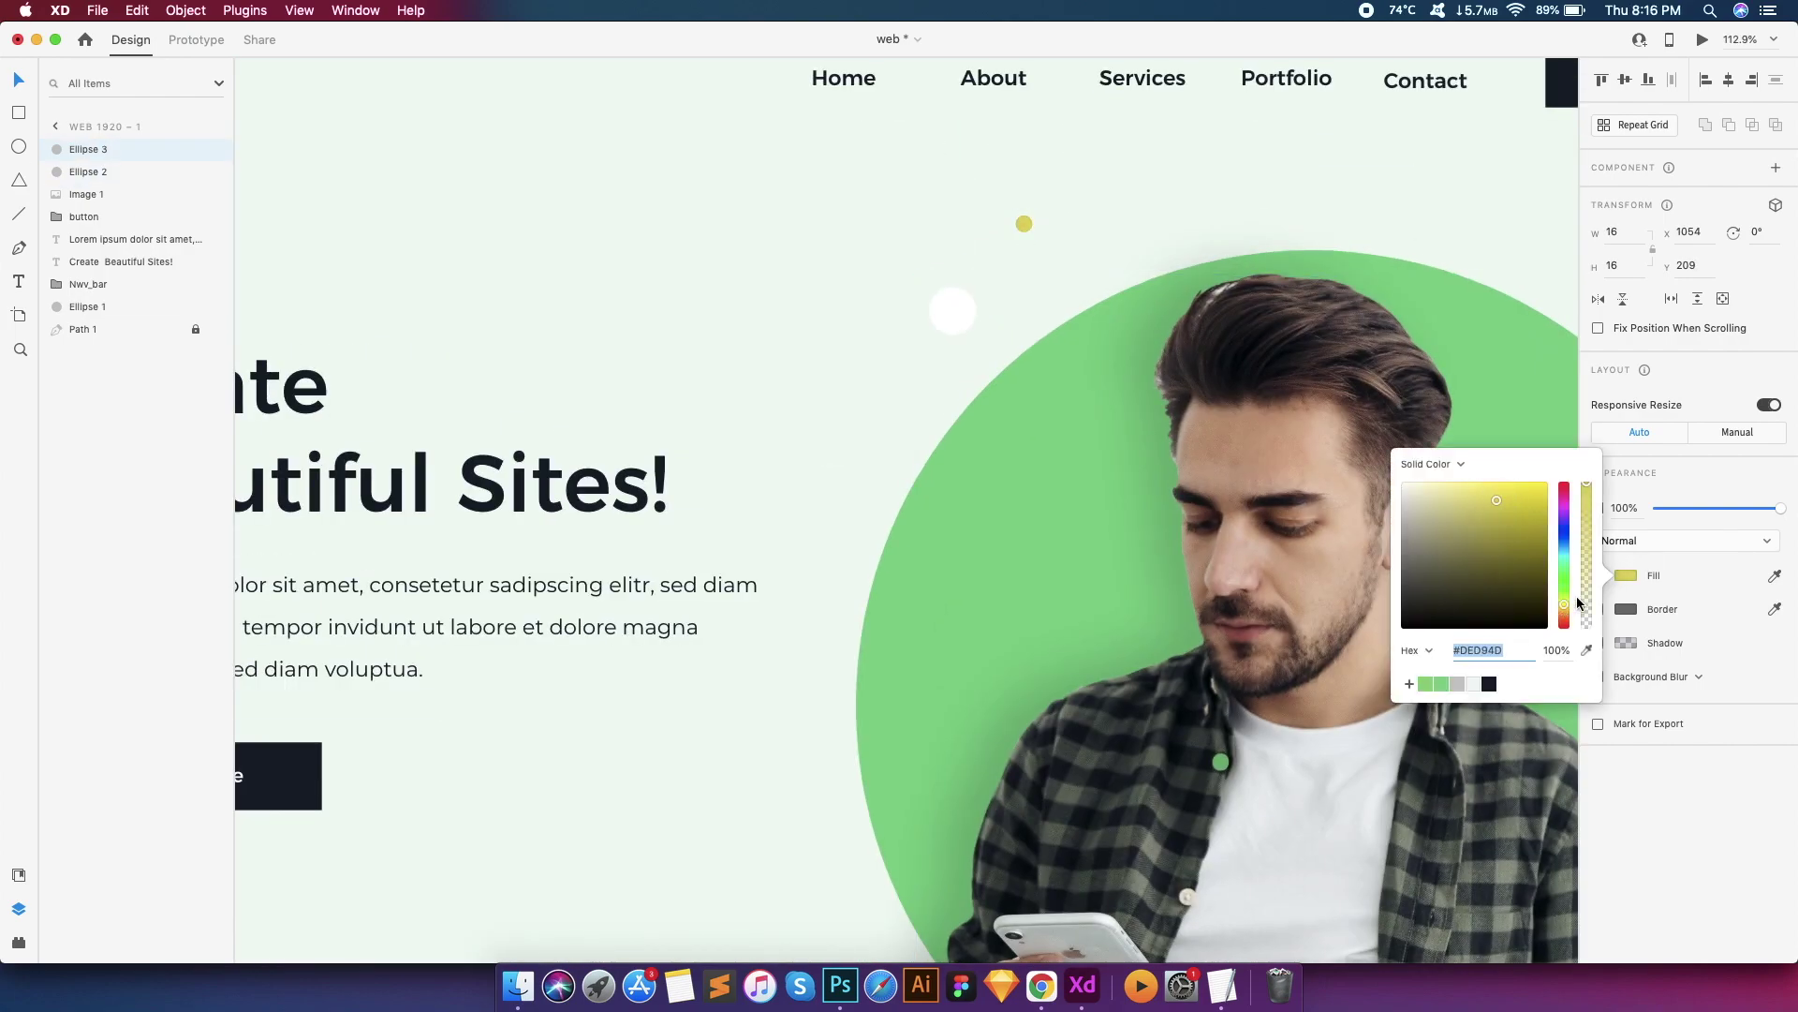
{"action": "left_click_drag", "start_coordinate": [1565, 607], "coordinate": [1566, 614]}
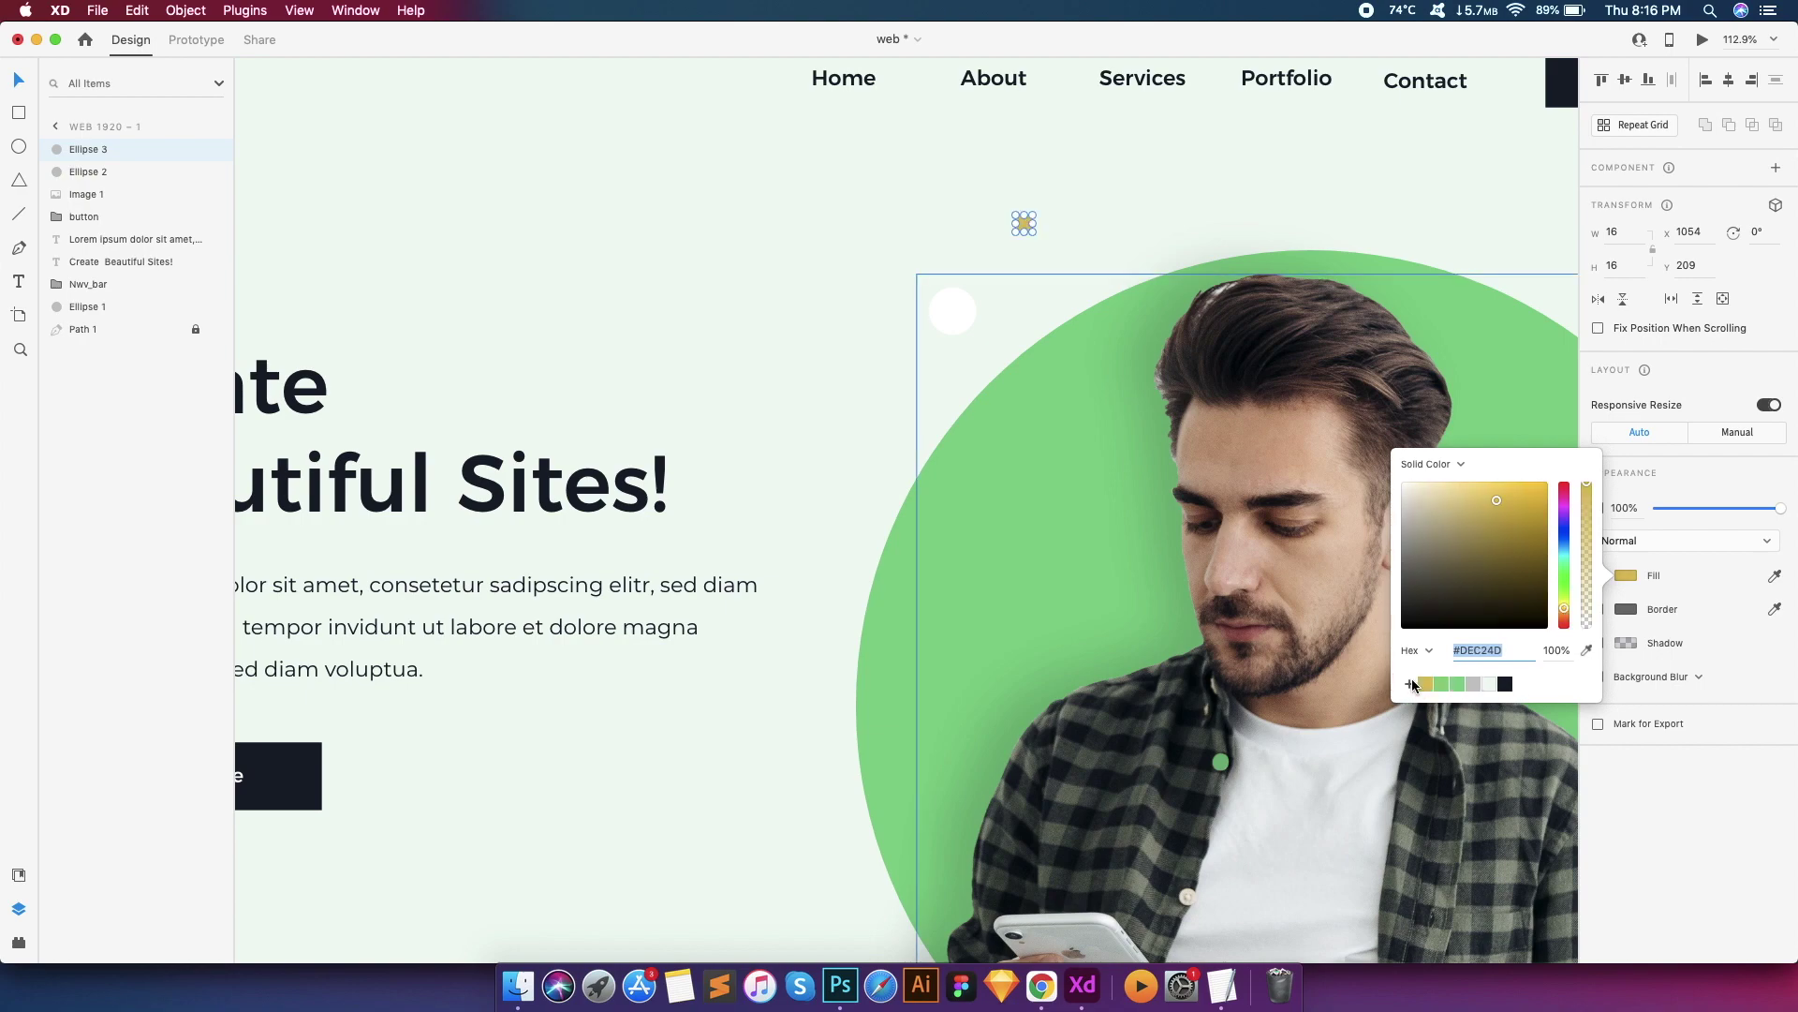
Fill the 45 px circle with the saved yellow swatch
{"action": "left_click", "coordinate": [952, 310]}
{"action": "left_click", "coordinate": [1626, 575]}
{"action": "left_click", "coordinate": [1425, 684]}
{"action": "scroll", "coordinate": [1034, 394], "scroll_direction": "down", "scroll_amount": 4}
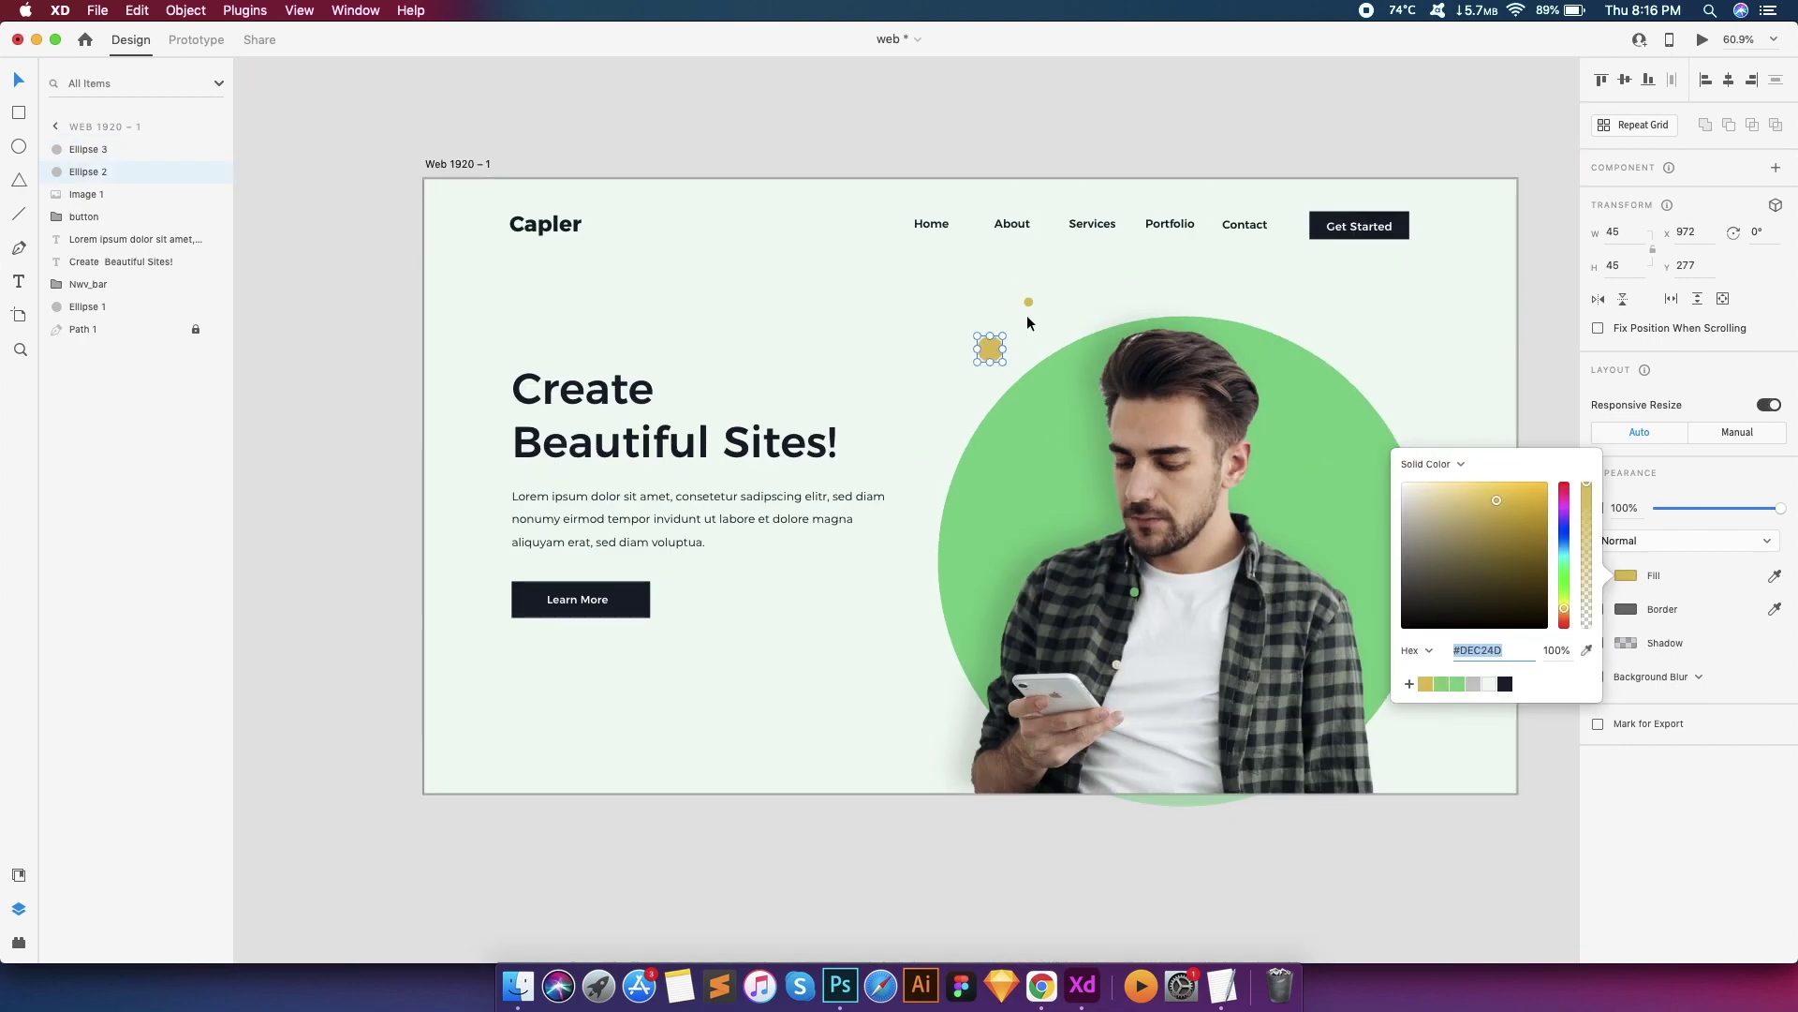
Move the 16 px dot to about X 1064, Y 226 at about 57% opacity, and the larger dot to about X 980, Y 284
{"action": "left_click_drag", "start_coordinate": [1028, 302], "coordinate": [1034, 311]}
{"action": "left_click_drag", "start_coordinate": [991, 348], "coordinate": [995, 360]}
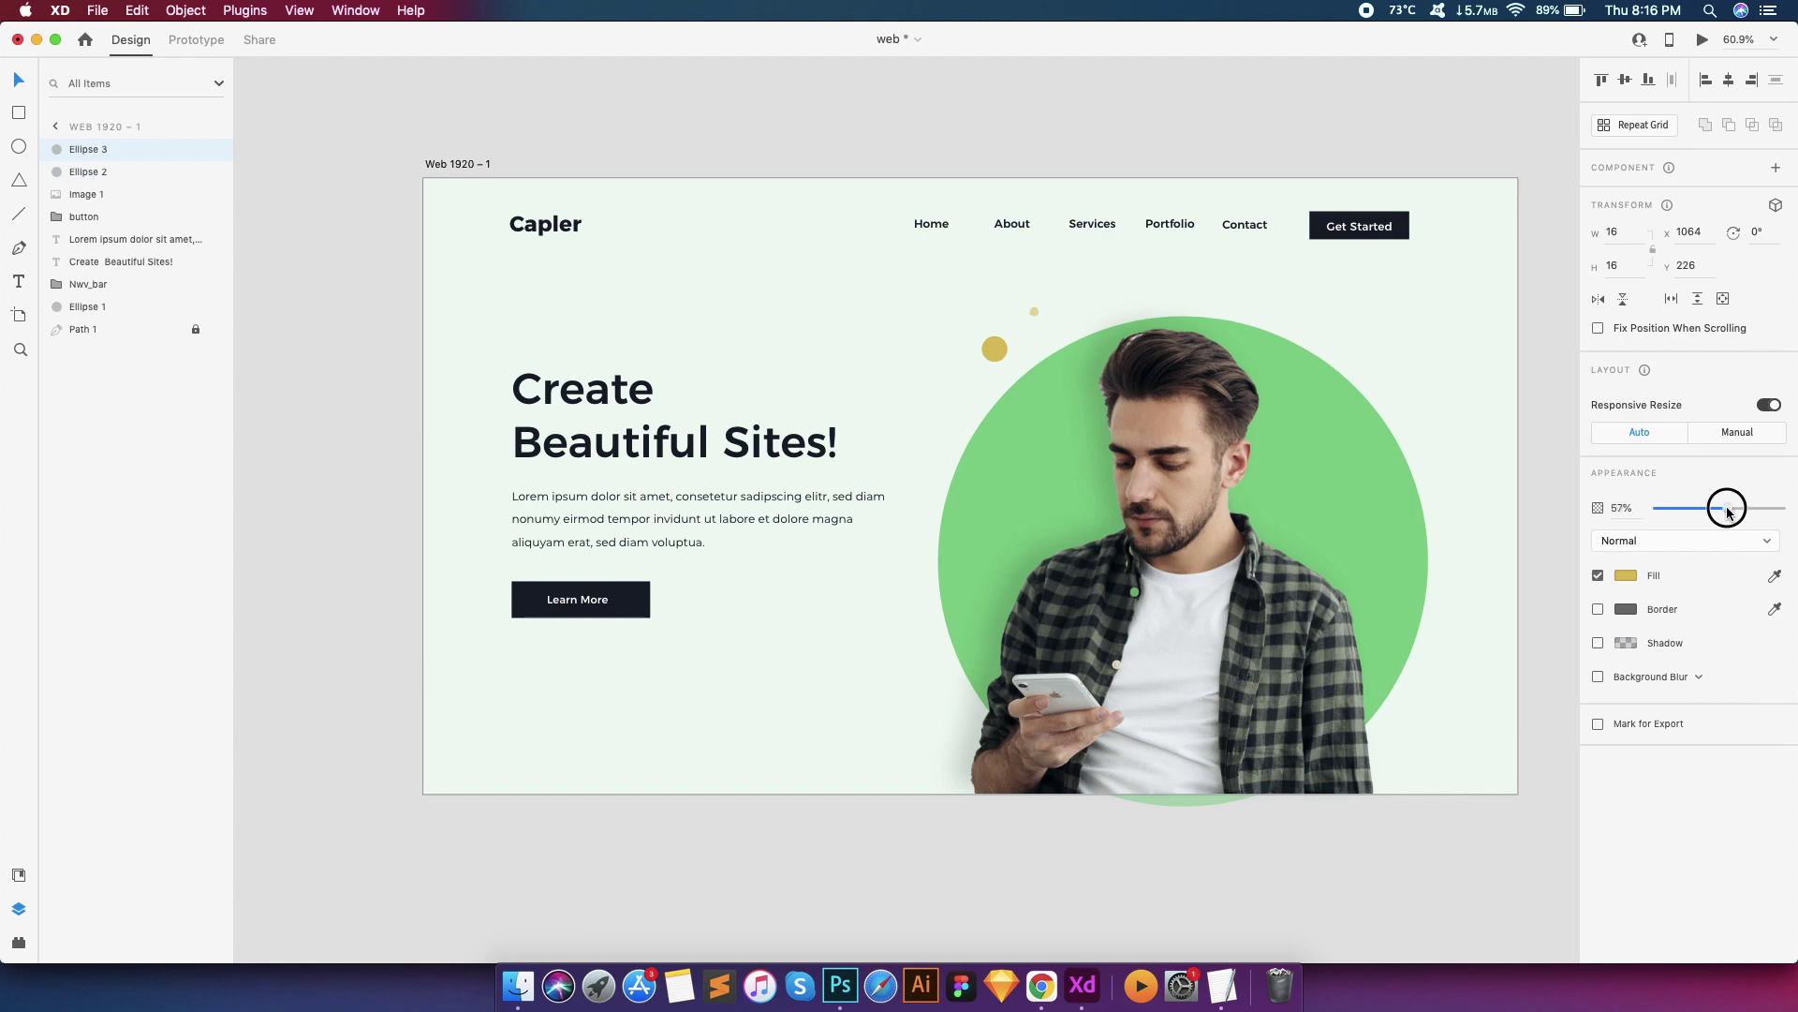
{"action": "left_click", "coordinate": [1384, 469]}
{"action": "left_click", "coordinate": [995, 348]}
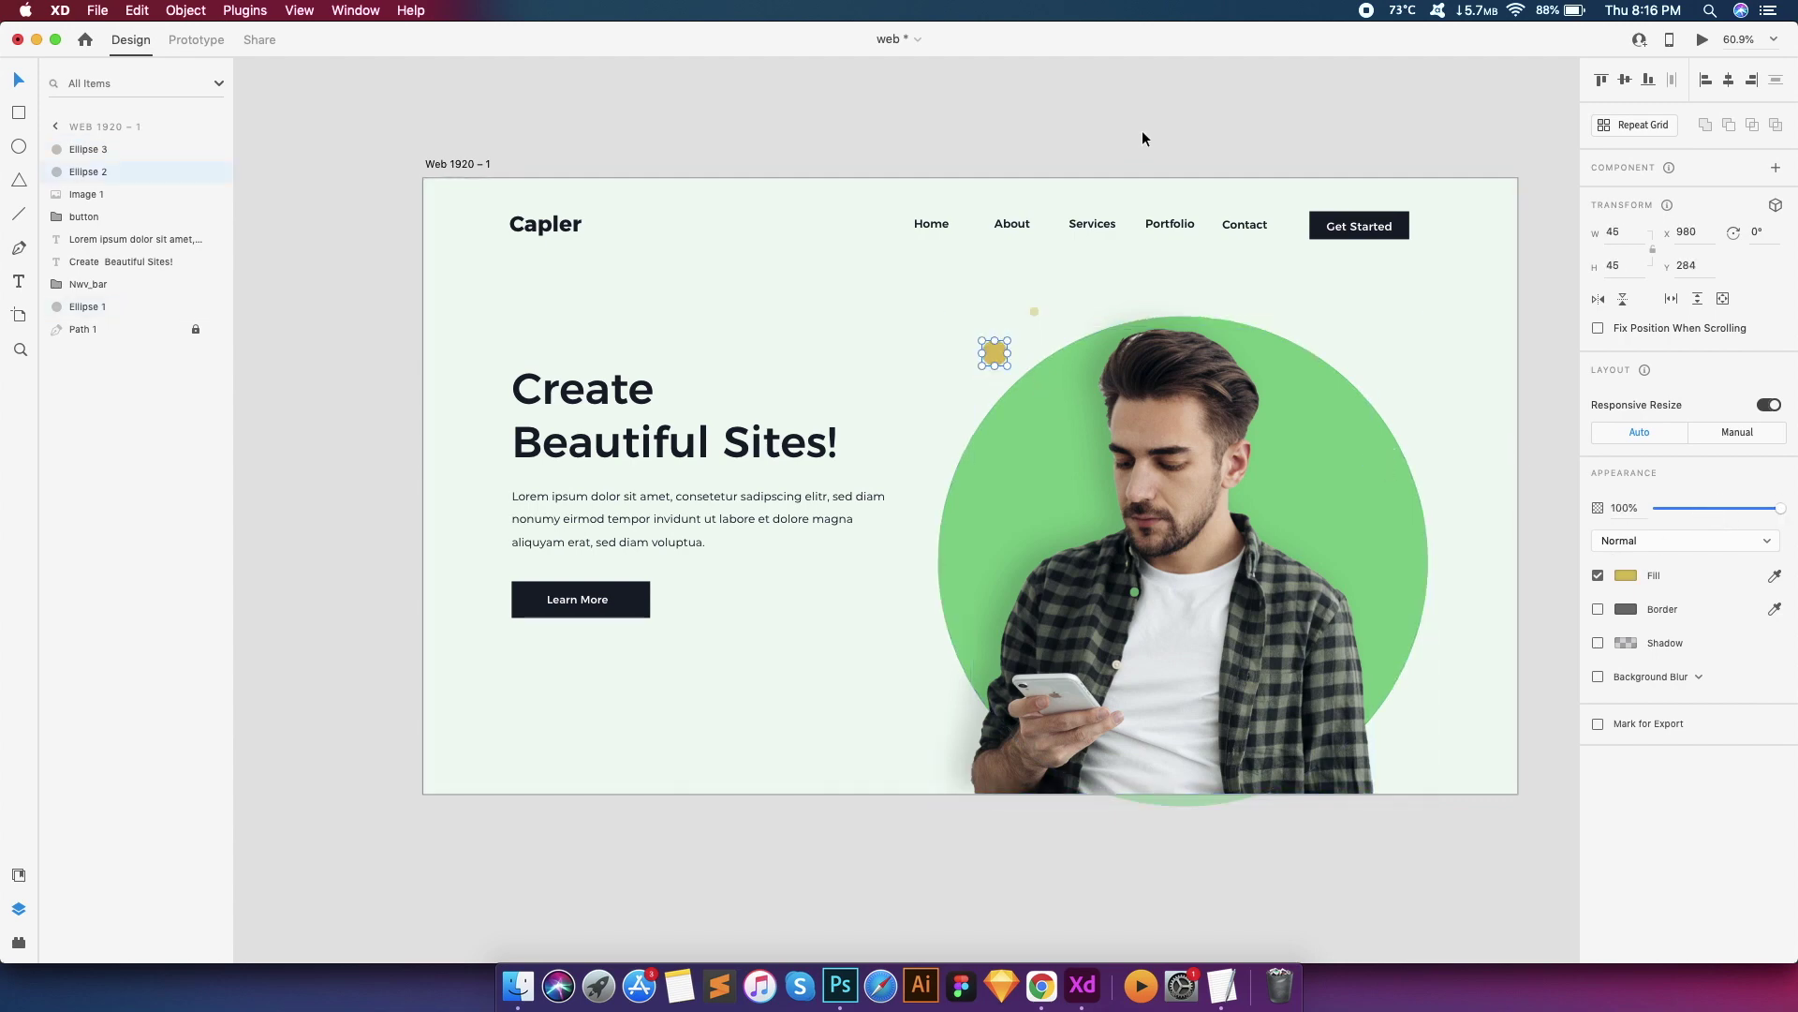
{"action": "left_click", "coordinate": [1142, 139]}
Nudge the "Learn More" label slightly down and right inside its button
{"action": "scroll", "coordinate": [1142, 138], "scroll_direction": "down", "scroll_amount": 2}
{"action": "scroll", "coordinate": [1143, 139], "scroll_direction": "up", "scroll_amount": 1}
{"action": "scroll", "coordinate": [1004, 466], "scroll_direction": "up", "scroll_amount": 3}
{"action": "left_click", "coordinate": [691, 545]}
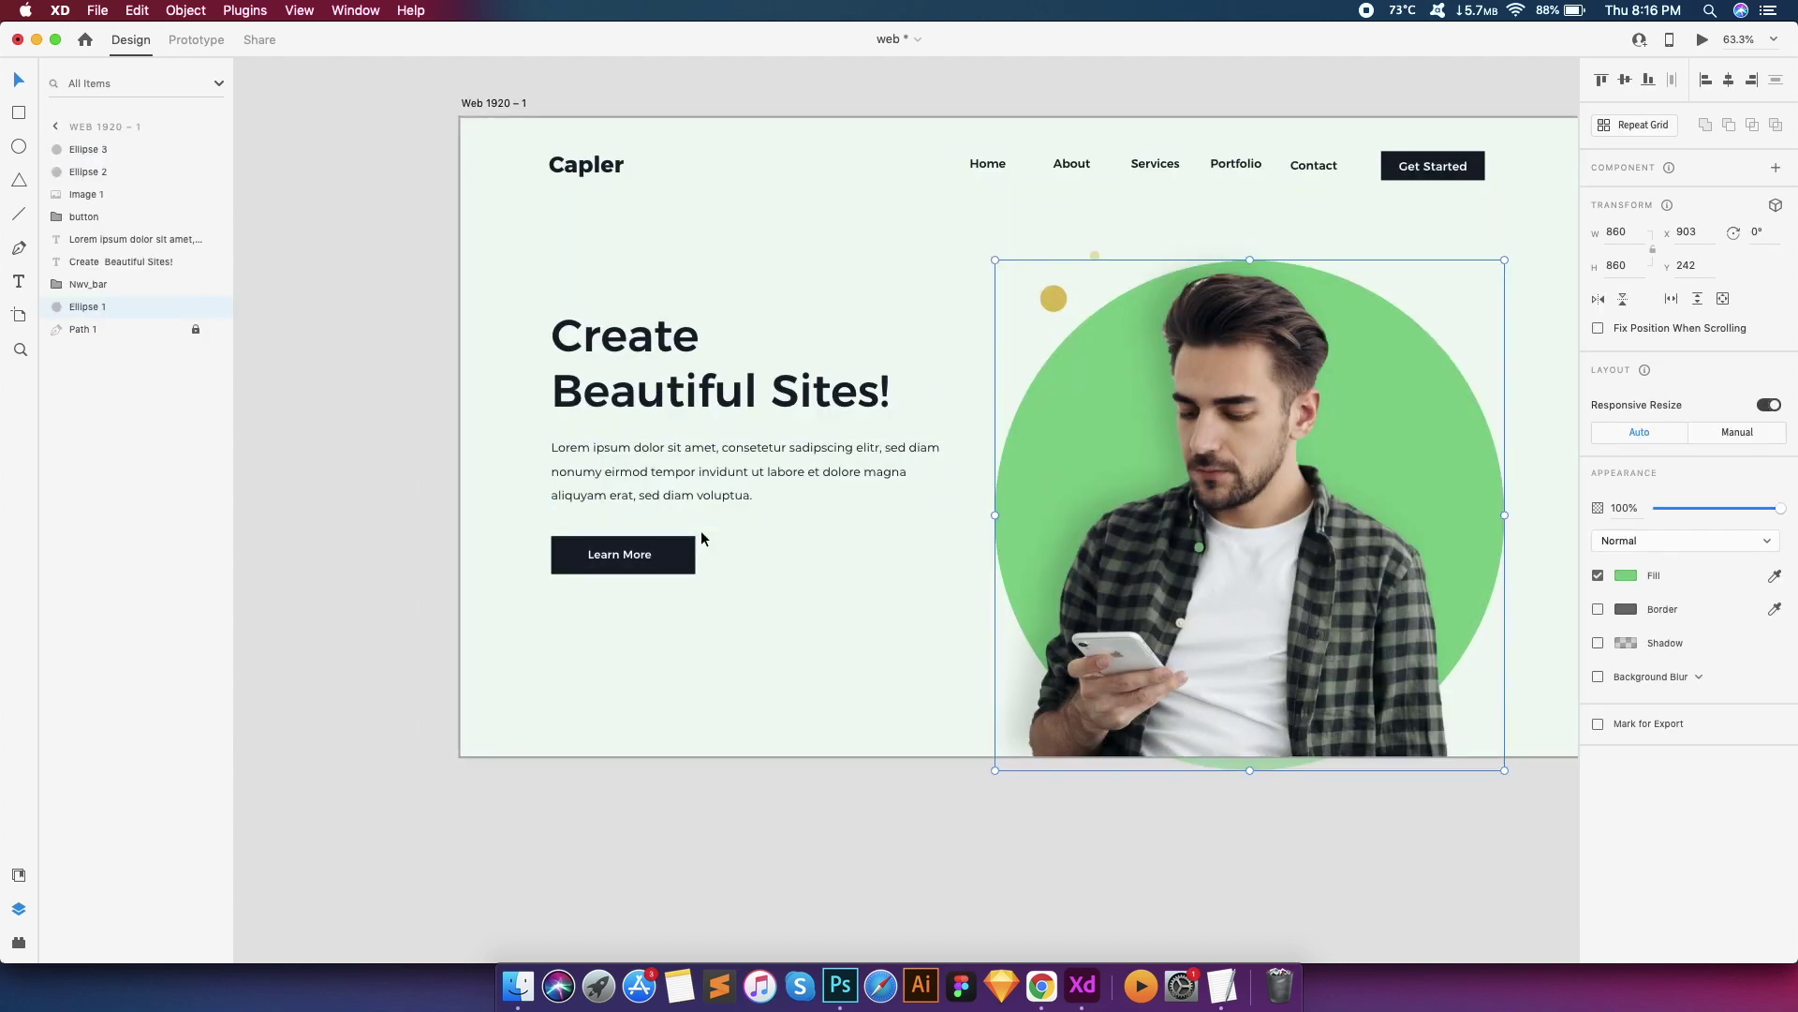
{"action": "scroll", "coordinate": [629, 558], "scroll_direction": "up", "scroll_amount": 5}
{"action": "double_click", "coordinate": [630, 559]}
{"action": "left_click", "coordinate": [768, 581]}
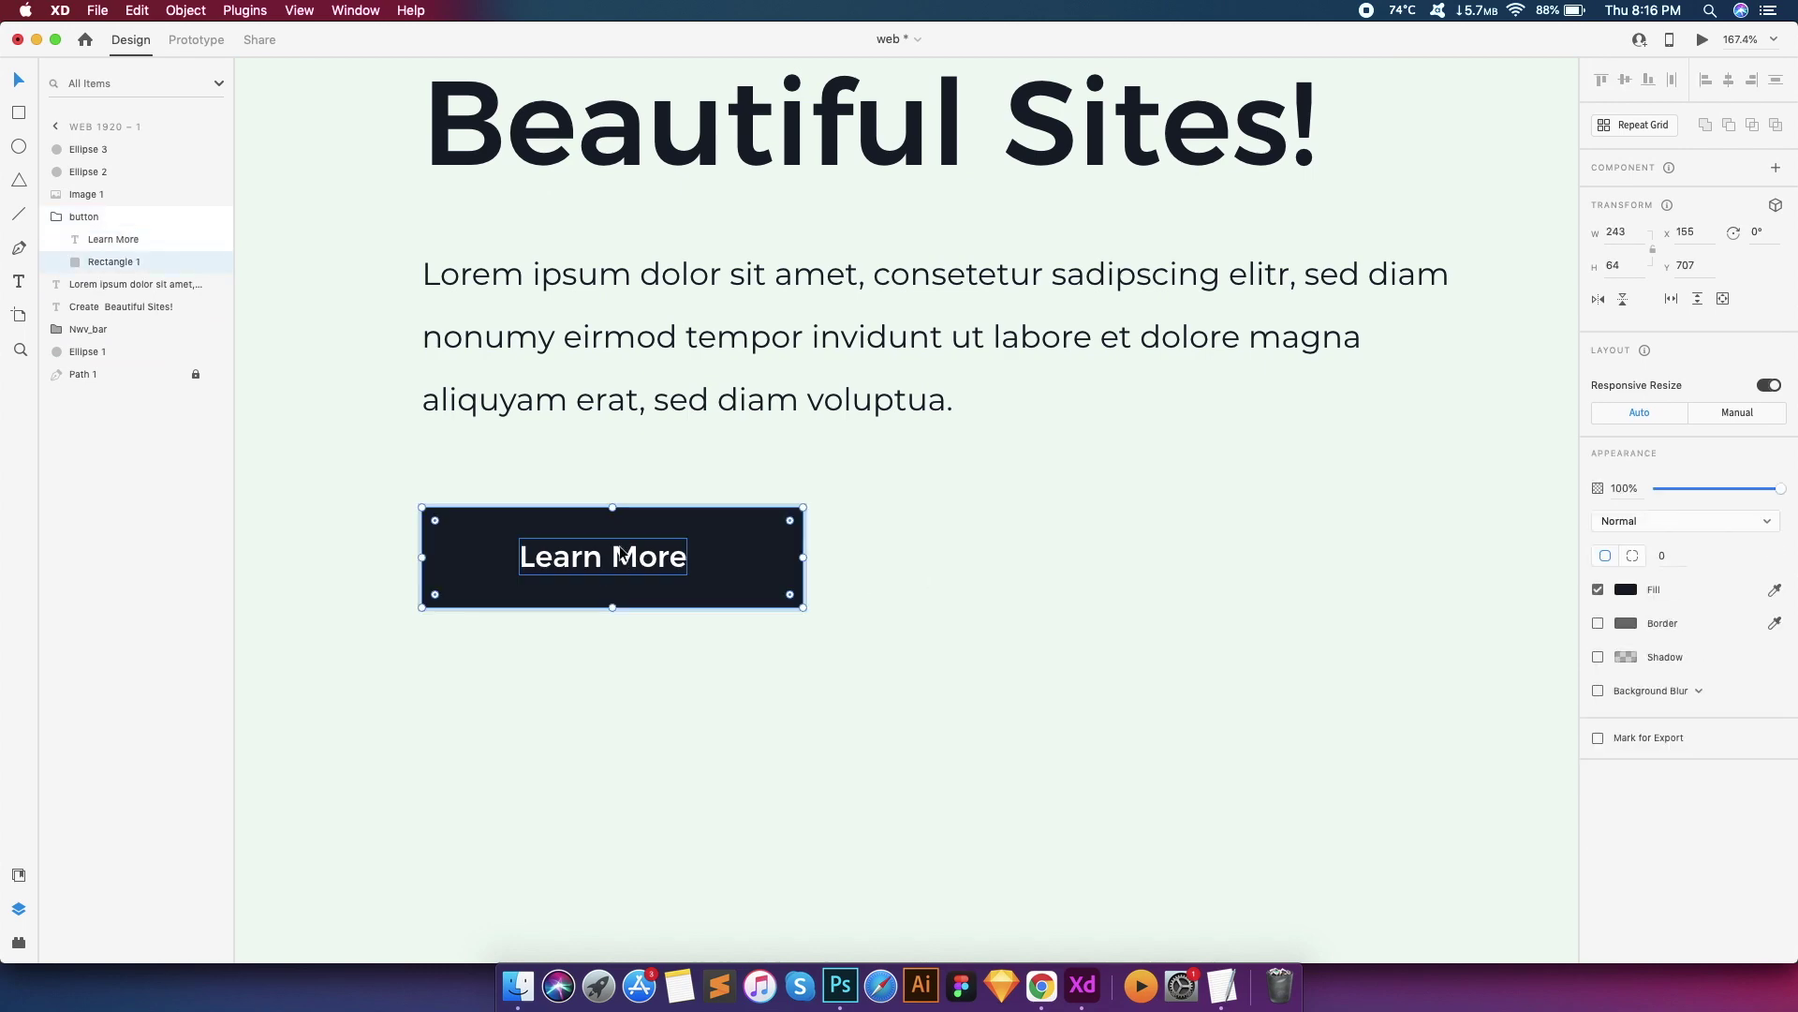
{"action": "left_click", "coordinate": [646, 557]}
{"action": "key", "text": "Down"}
{"action": "key", "text": "Right"}
{"action": "key", "text": "Down"}
Fill the "Learn More" button's rectangle with the green sampled from the large circle
{"action": "left_click", "coordinate": [734, 575]}
{"action": "scroll", "coordinate": [734, 575], "scroll_direction": "down", "scroll_amount": 5}
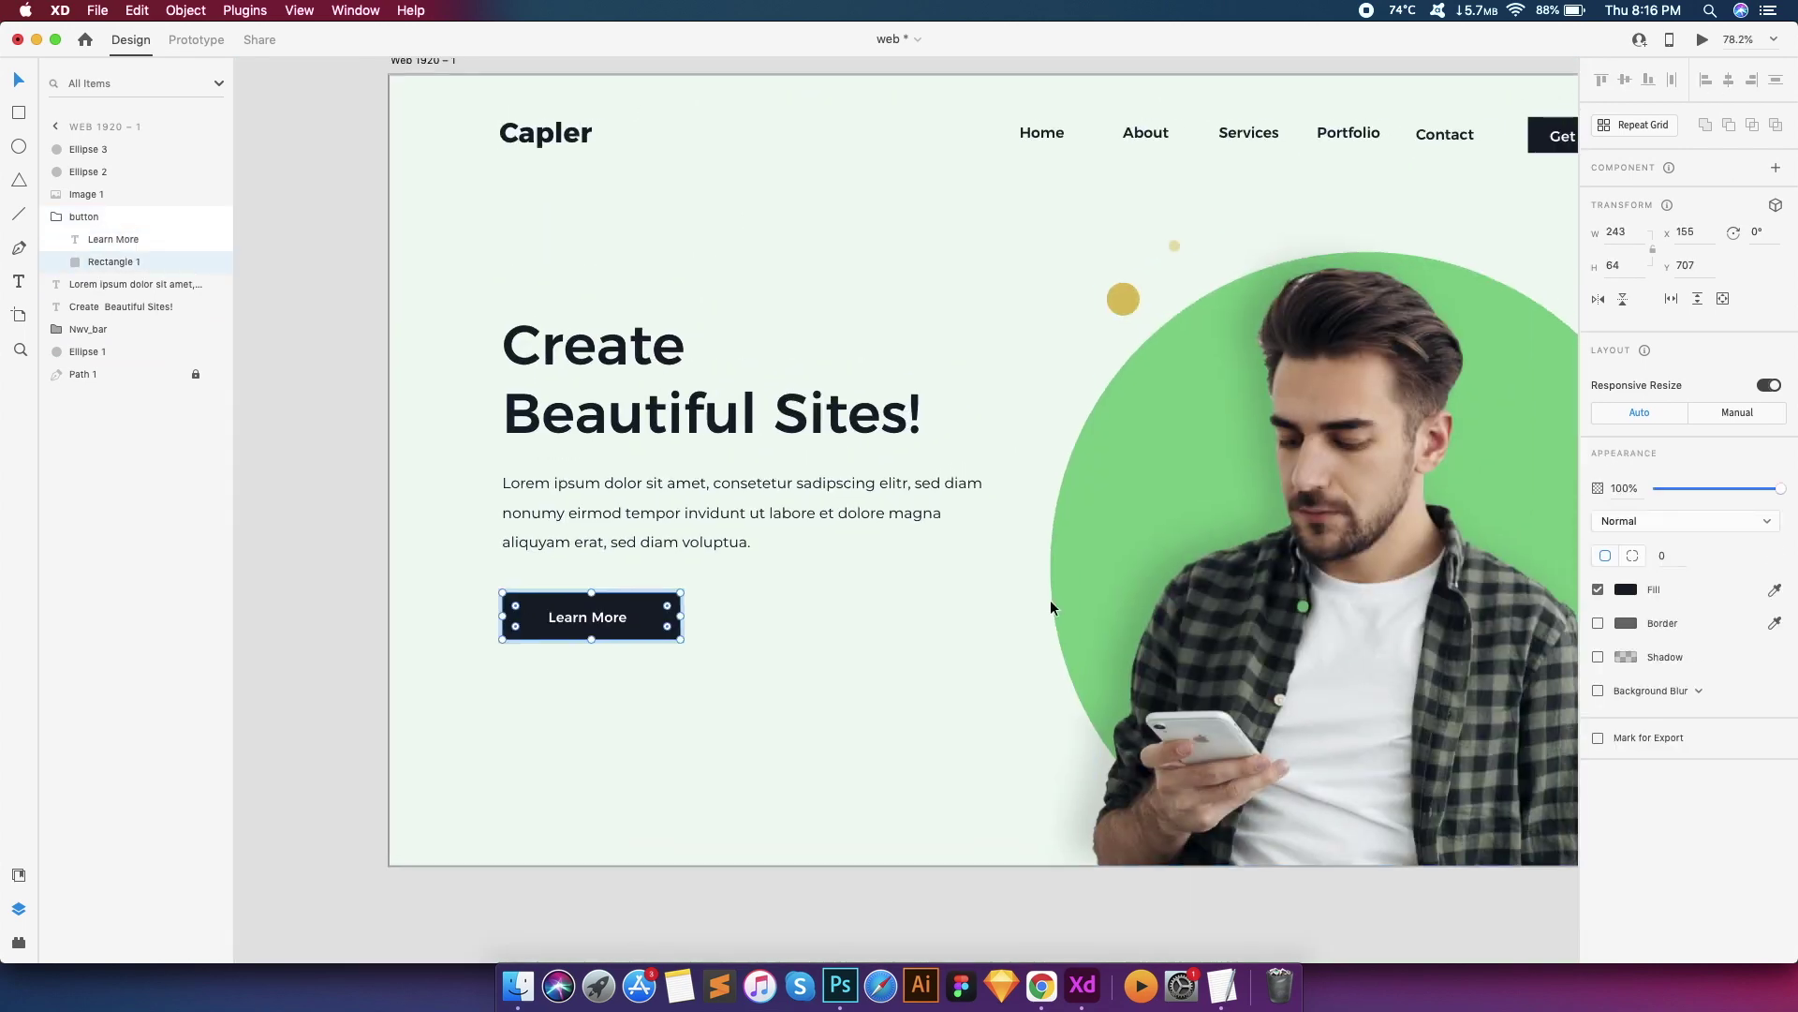
{"action": "left_click", "coordinate": [1774, 589]}
{"action": "left_click", "coordinate": [1068, 518]}
{"action": "scroll", "coordinate": [816, 471], "scroll_direction": "down", "scroll_amount": 2}
{"action": "left_click", "coordinate": [783, 227]}
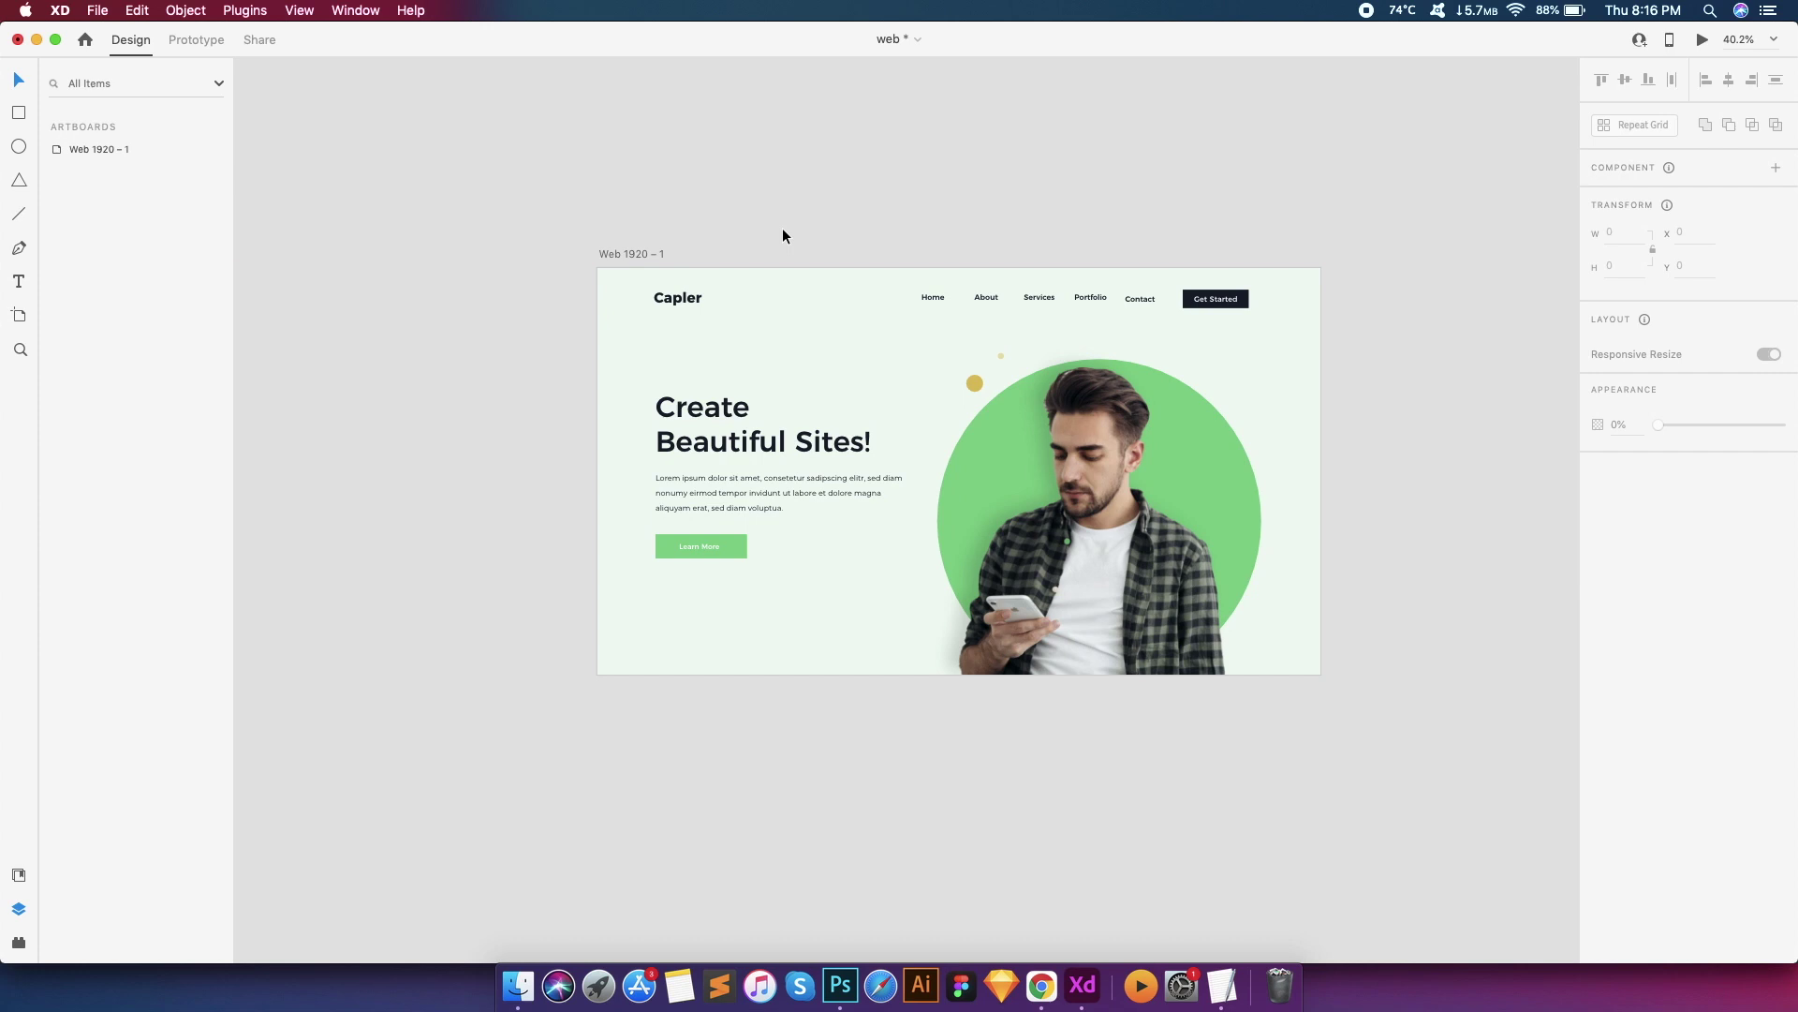
Extend the Web 1920 – 1 artboard downward to a height of about 2268 px
{"action": "left_click", "coordinate": [634, 243]}
{"action": "left_click", "coordinate": [896, 194]}
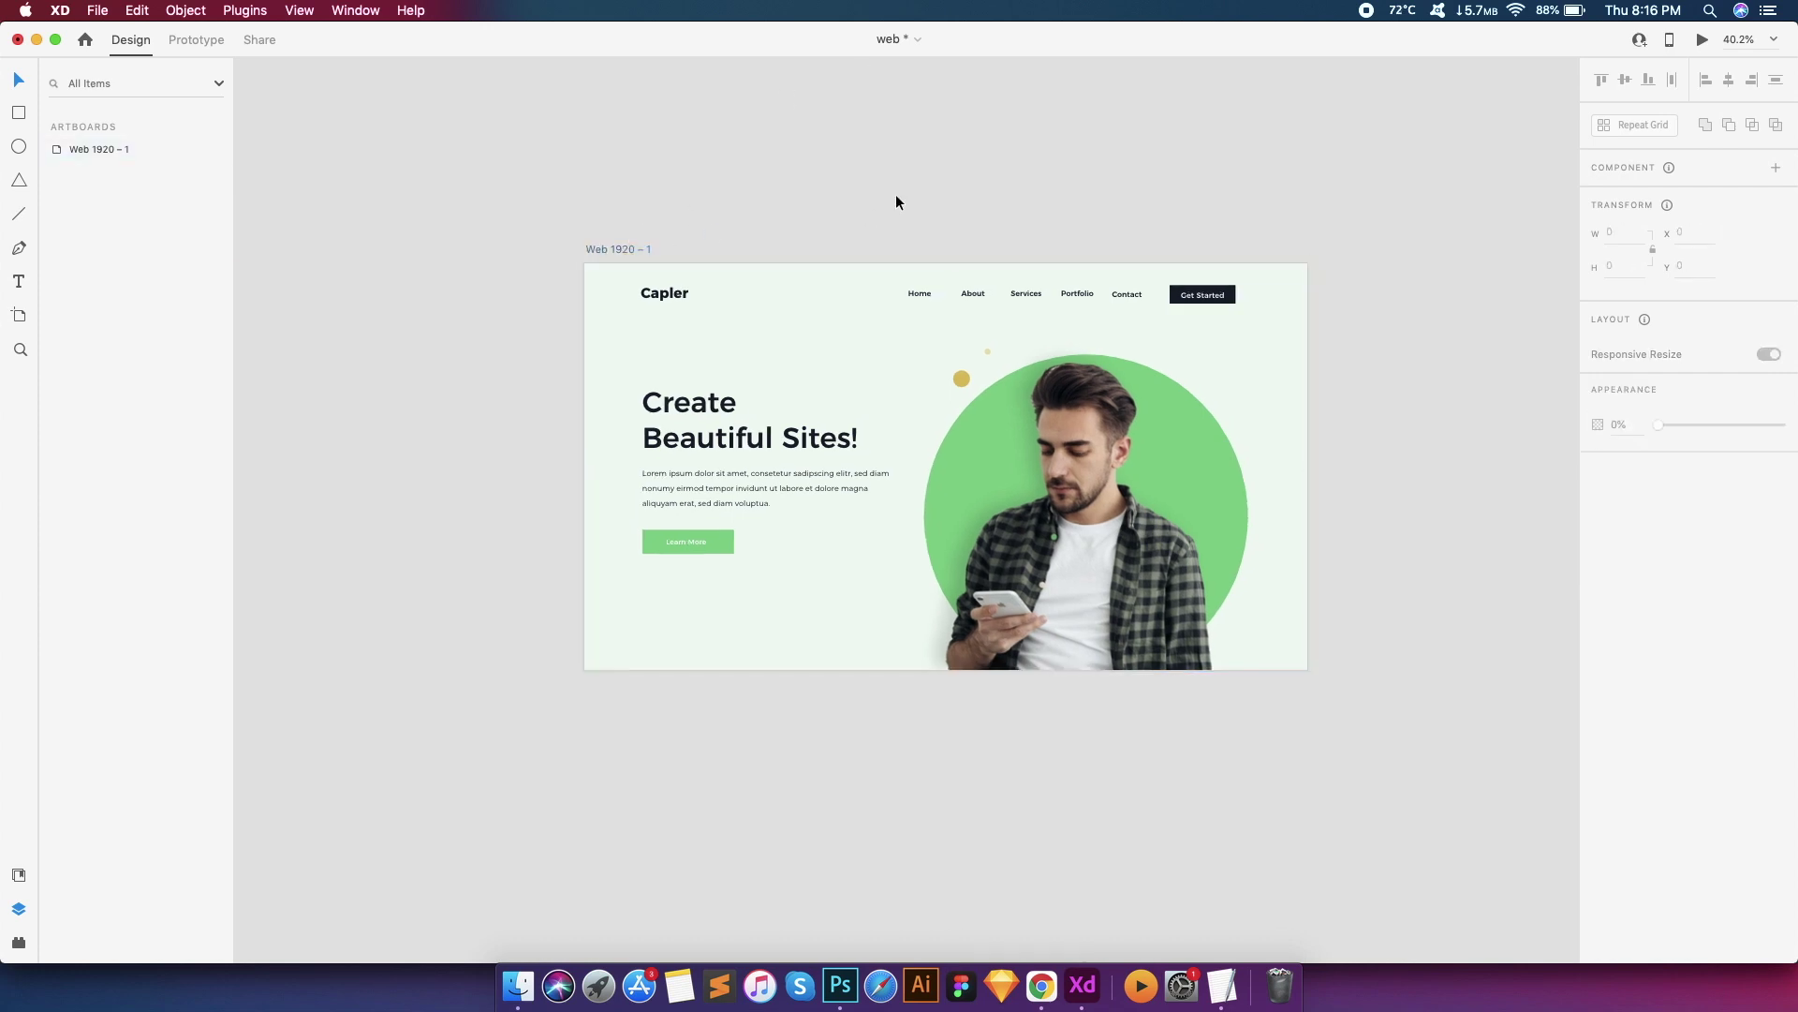
{"action": "scroll", "coordinate": [897, 196], "scroll_direction": "up", "scroll_amount": 2}
{"action": "scroll", "coordinate": [895, 241], "scroll_direction": "up", "scroll_amount": 3}
{"action": "left_click", "coordinate": [492, 237]}
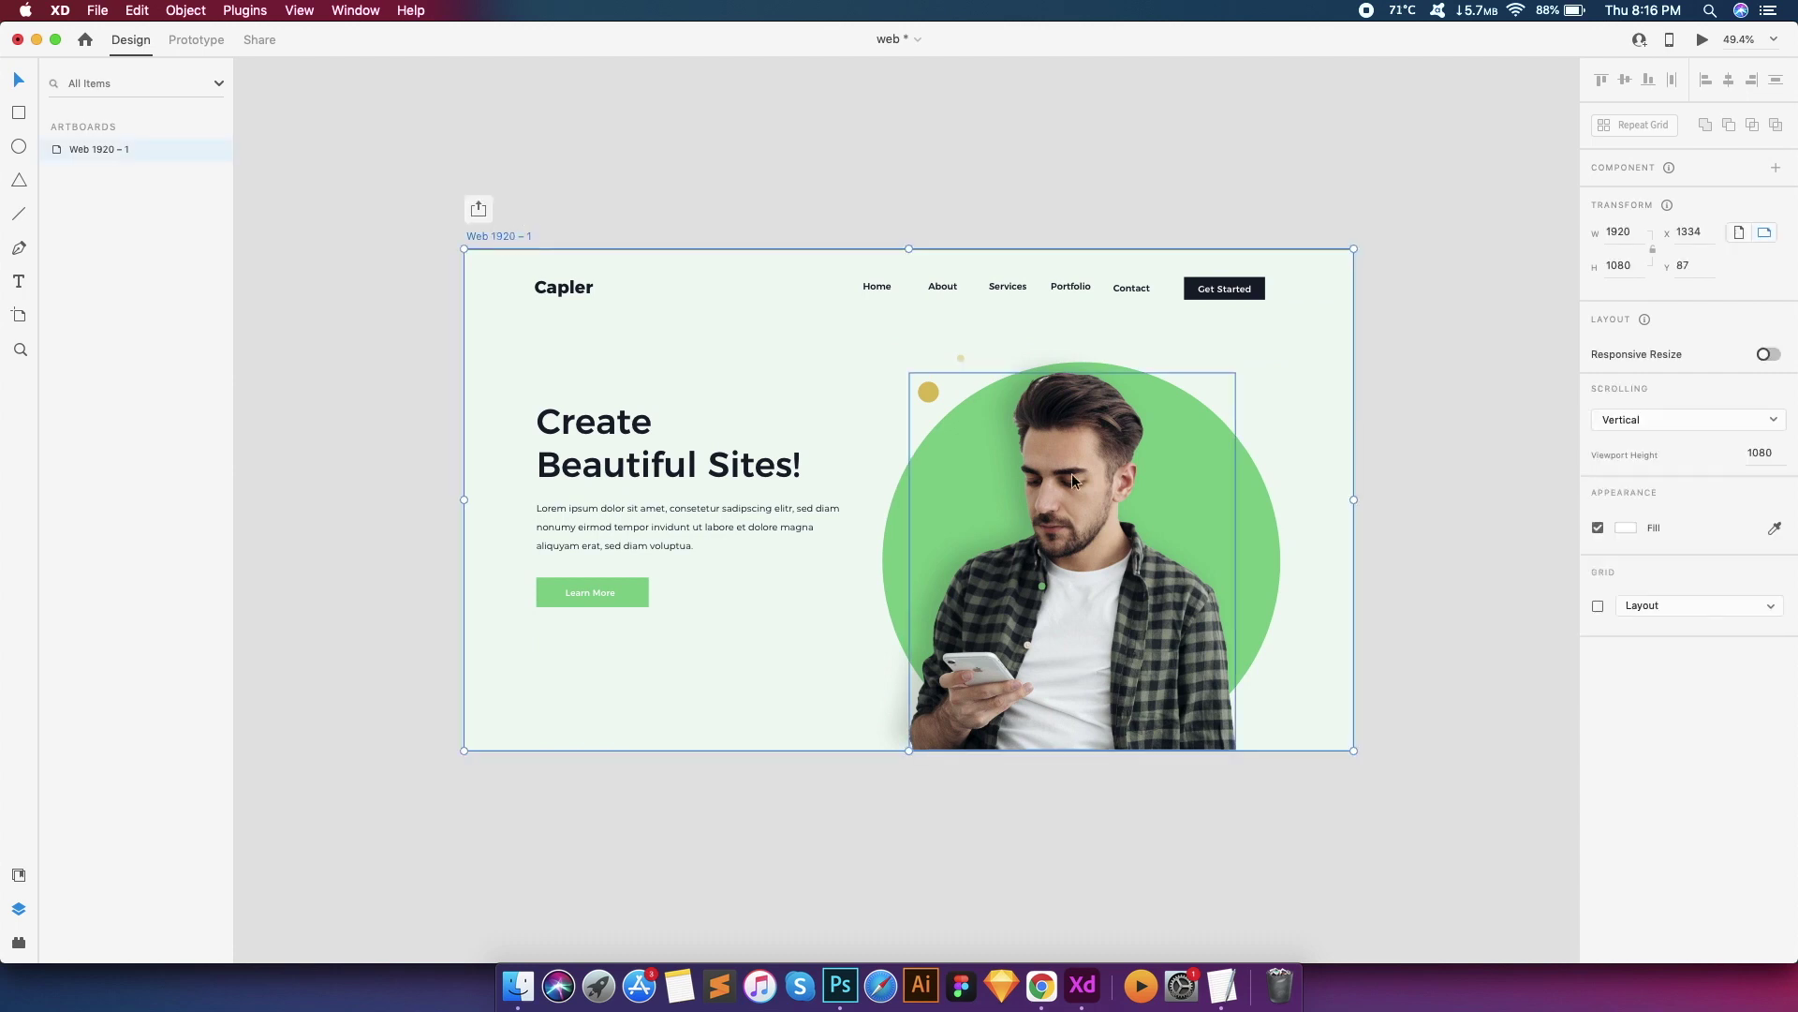
{"action": "scroll", "coordinate": [904, 635], "scroll_direction": "down", "scroll_amount": 3}
{"action": "left_click_drag", "start_coordinate": [894, 625], "coordinate": [915, 706]}
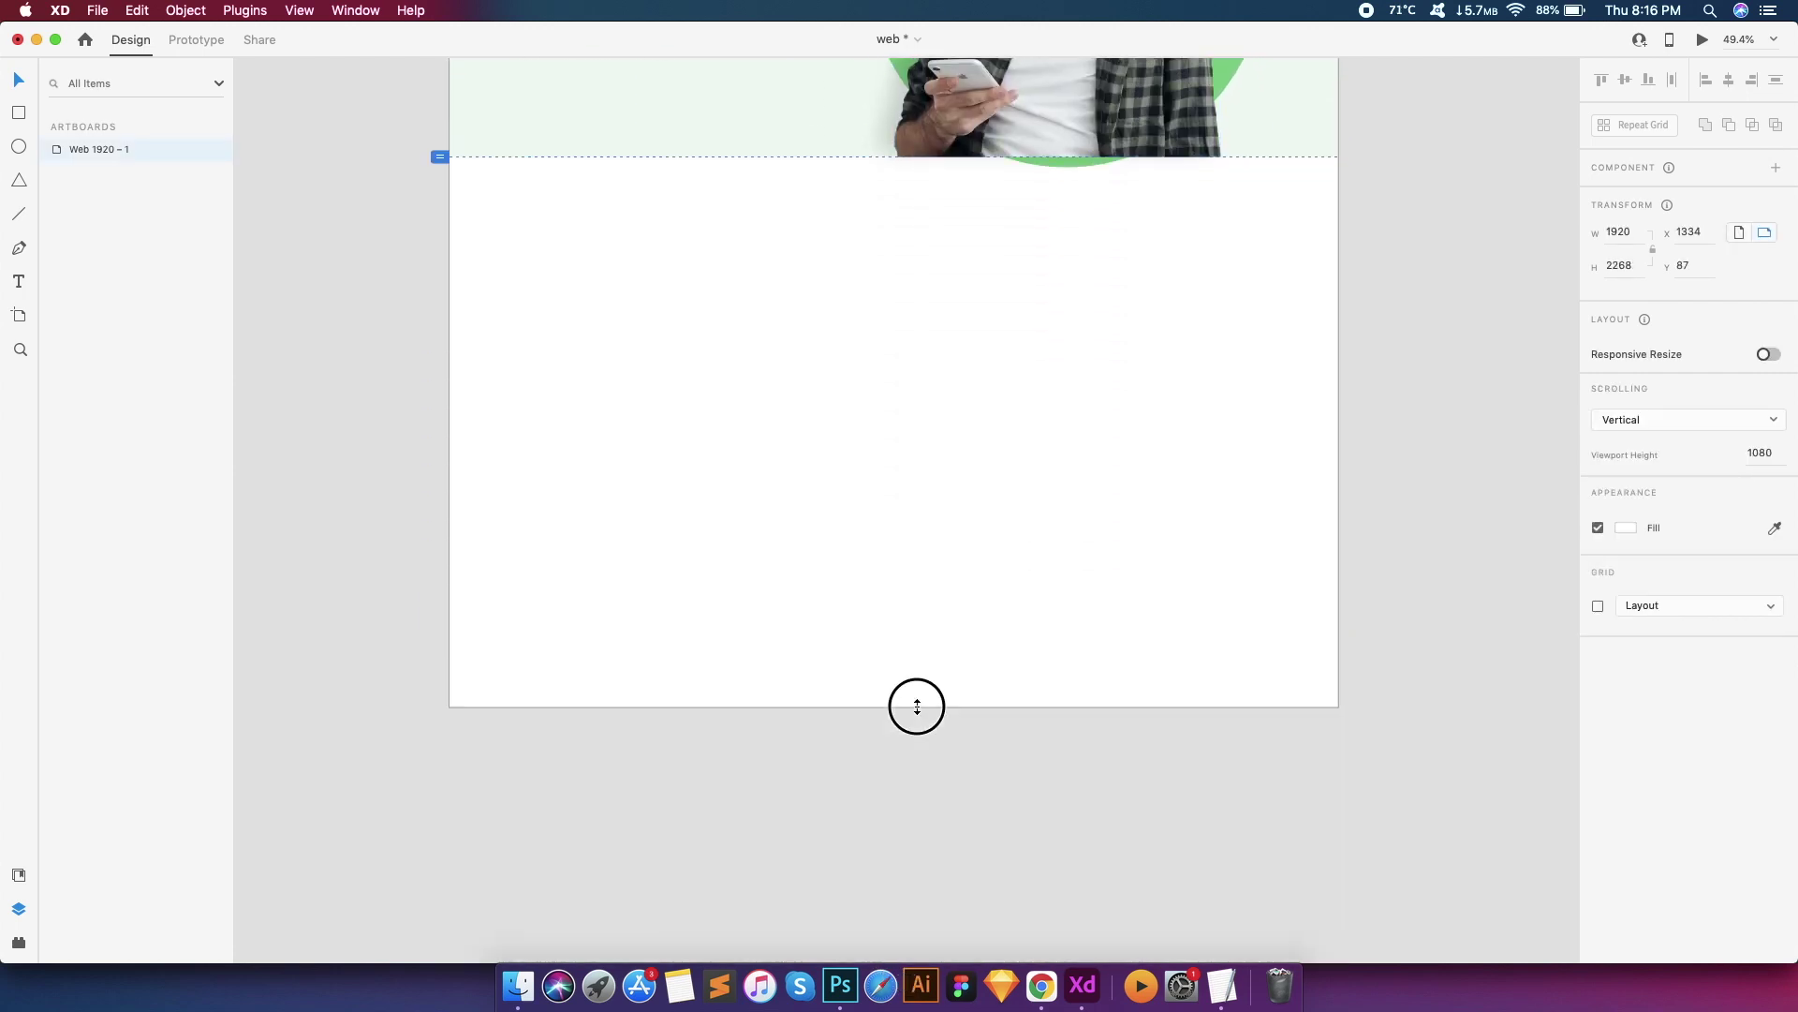
Move the large green circle up to about X 898, Y 219 so it stays within the hero background
{"action": "scroll", "coordinate": [1070, 453], "scroll_direction": "up", "scroll_amount": 2}
{"action": "scroll", "coordinate": [1069, 453], "scroll_direction": "up", "scroll_amount": 2}
{"action": "left_click", "coordinate": [840, 337]}
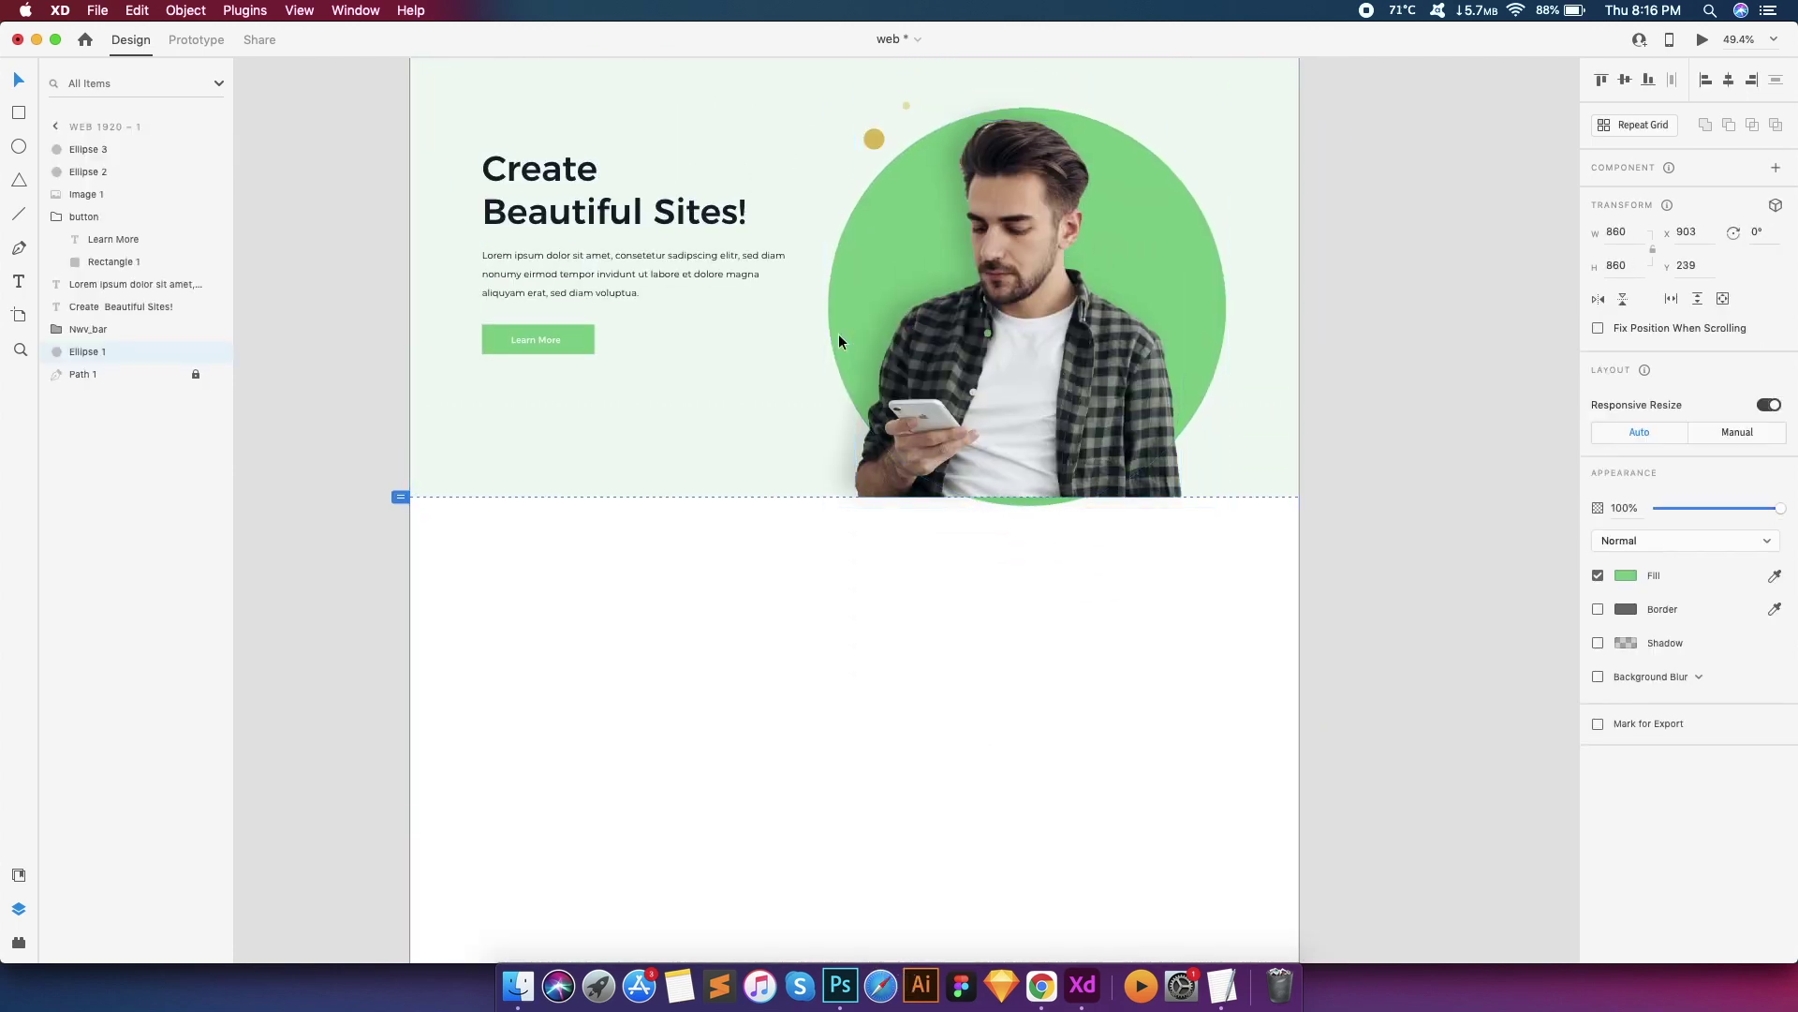
{"action": "left_click", "coordinate": [1356, 379]}
{"action": "scroll", "coordinate": [1356, 379], "scroll_direction": "up", "scroll_amount": 3}
{"action": "left_click", "coordinate": [1230, 418]}
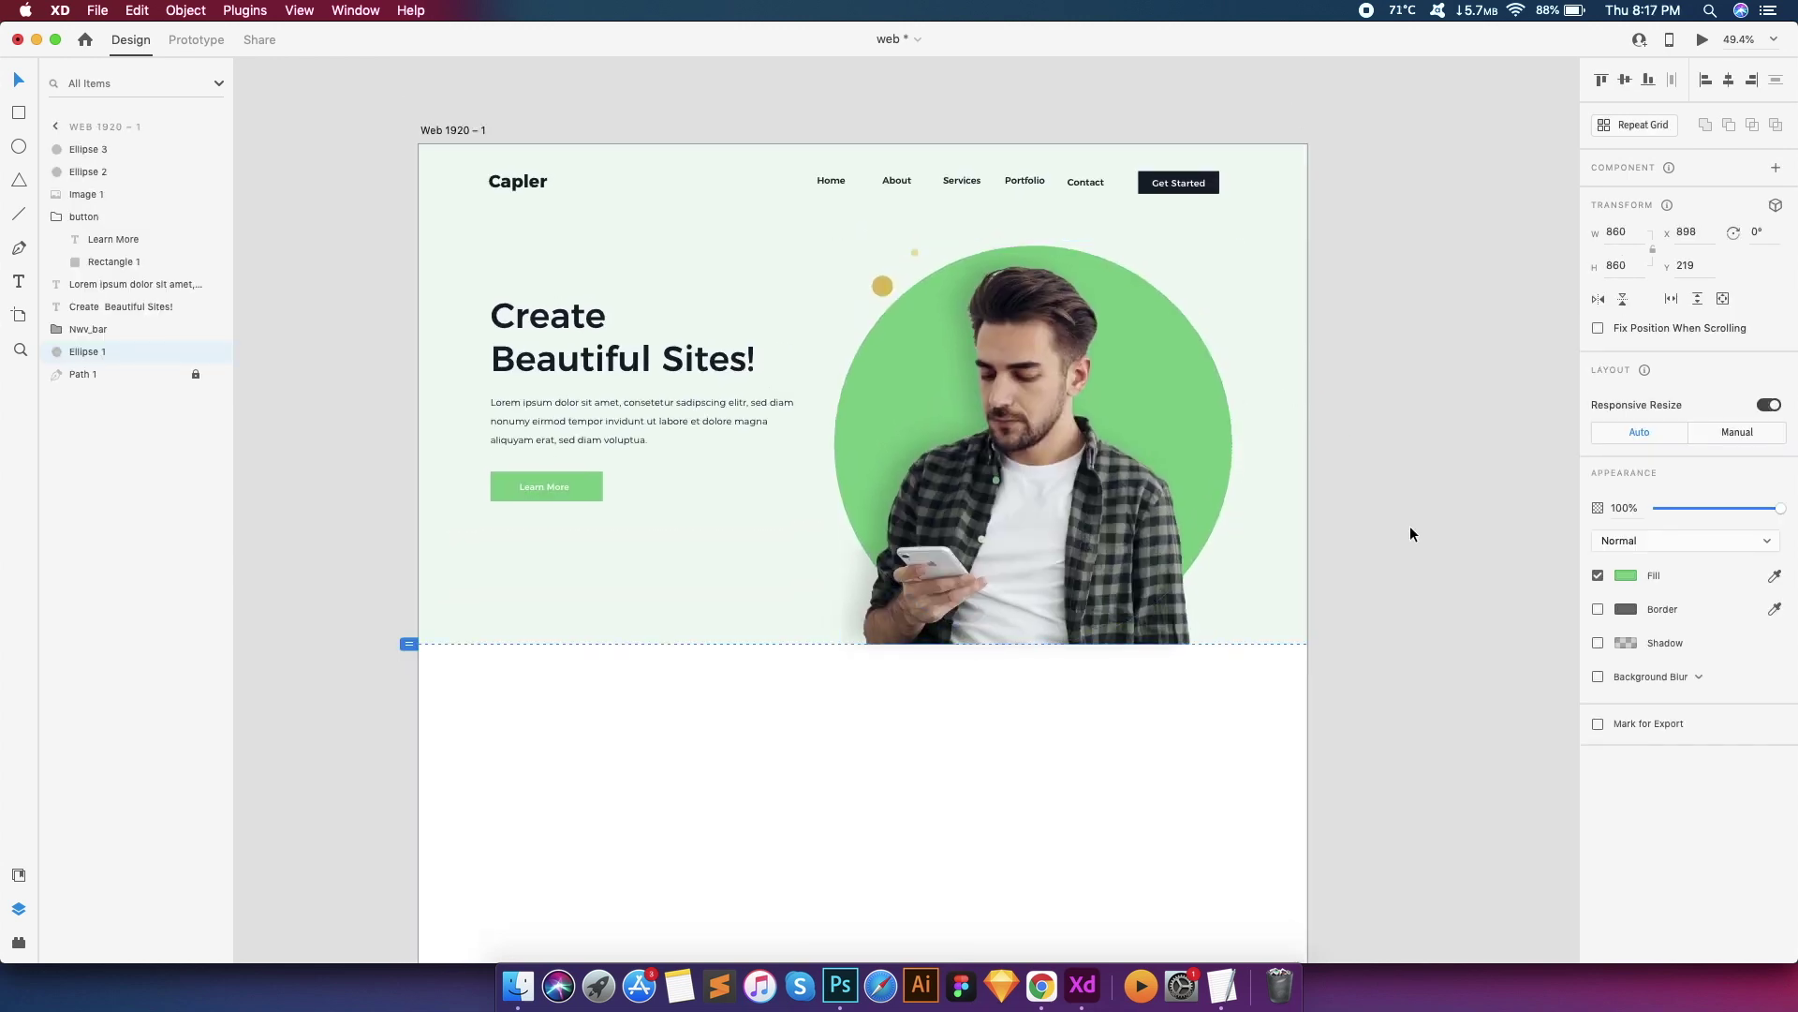
Show the artboard's layout grid and nudge the Capler logo and "Learn More" button left toward the first column's edge
{"action": "left_click", "coordinate": [448, 133]}
{"action": "key", "text": "super+shift+apostrophe"}
{"action": "left_click", "coordinate": [527, 182]}
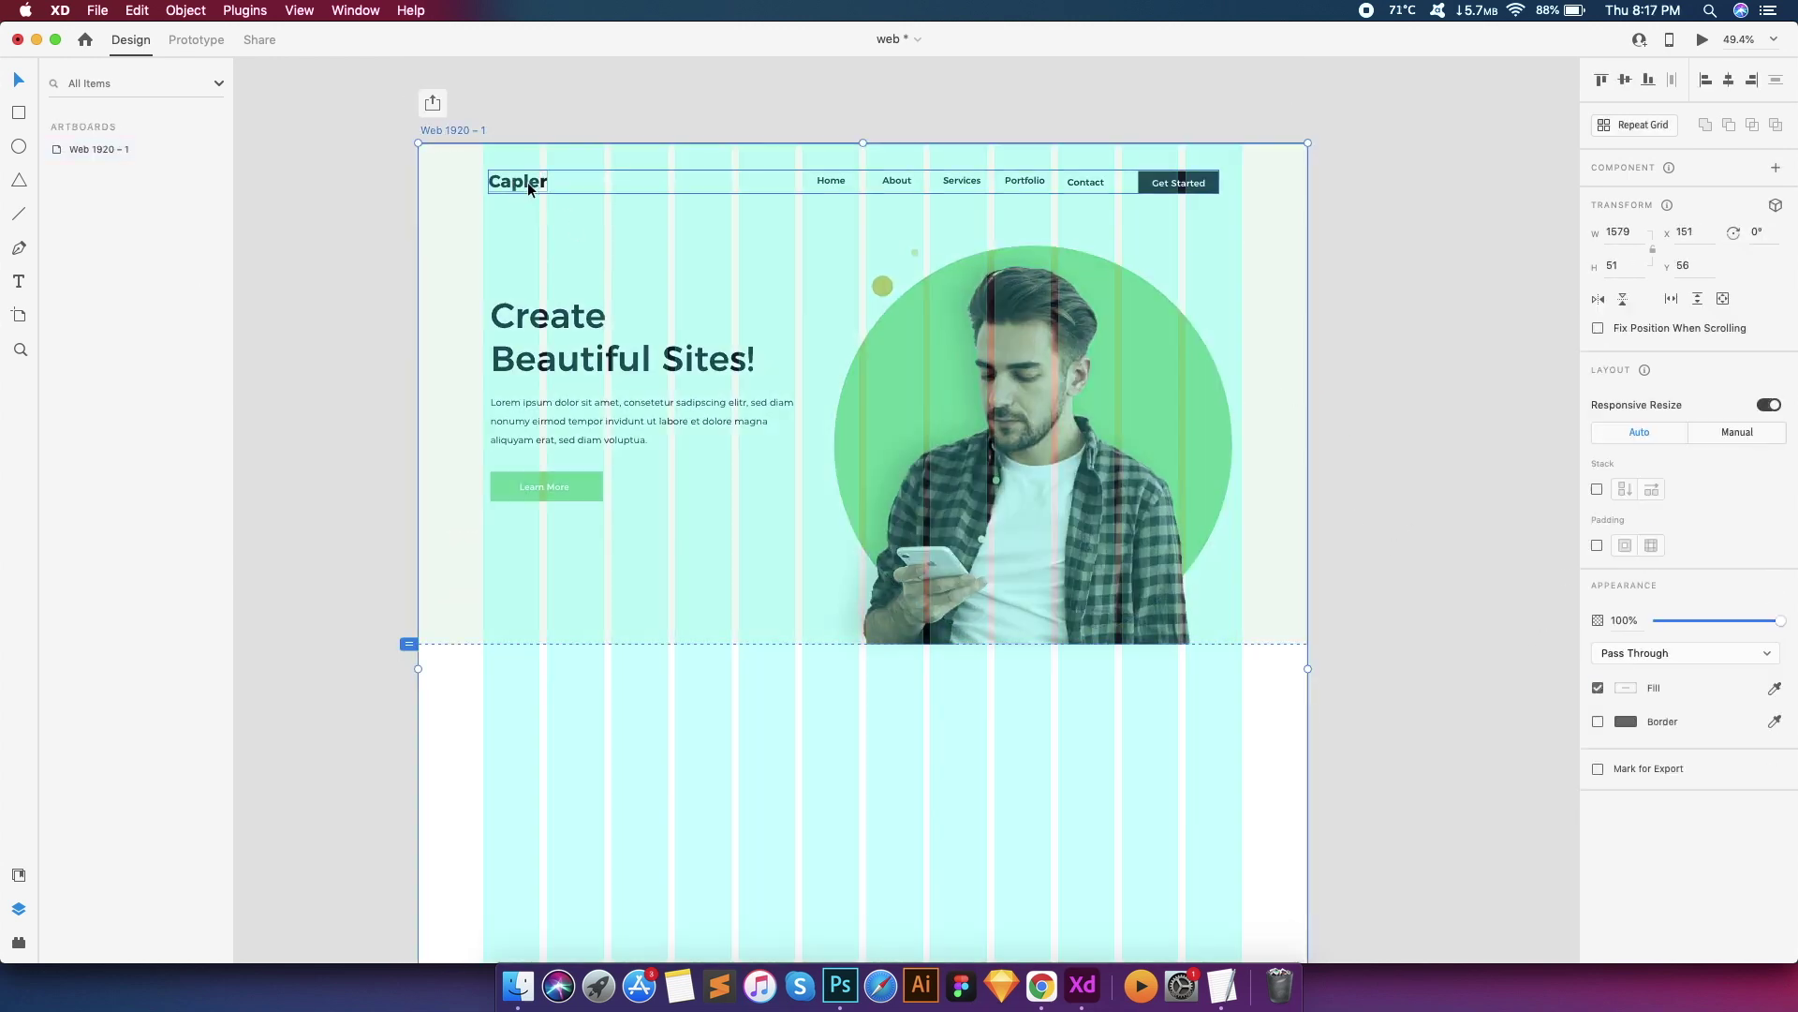
{"action": "double_click", "coordinate": [527, 182]}
{"action": "left_click", "coordinate": [584, 489]}
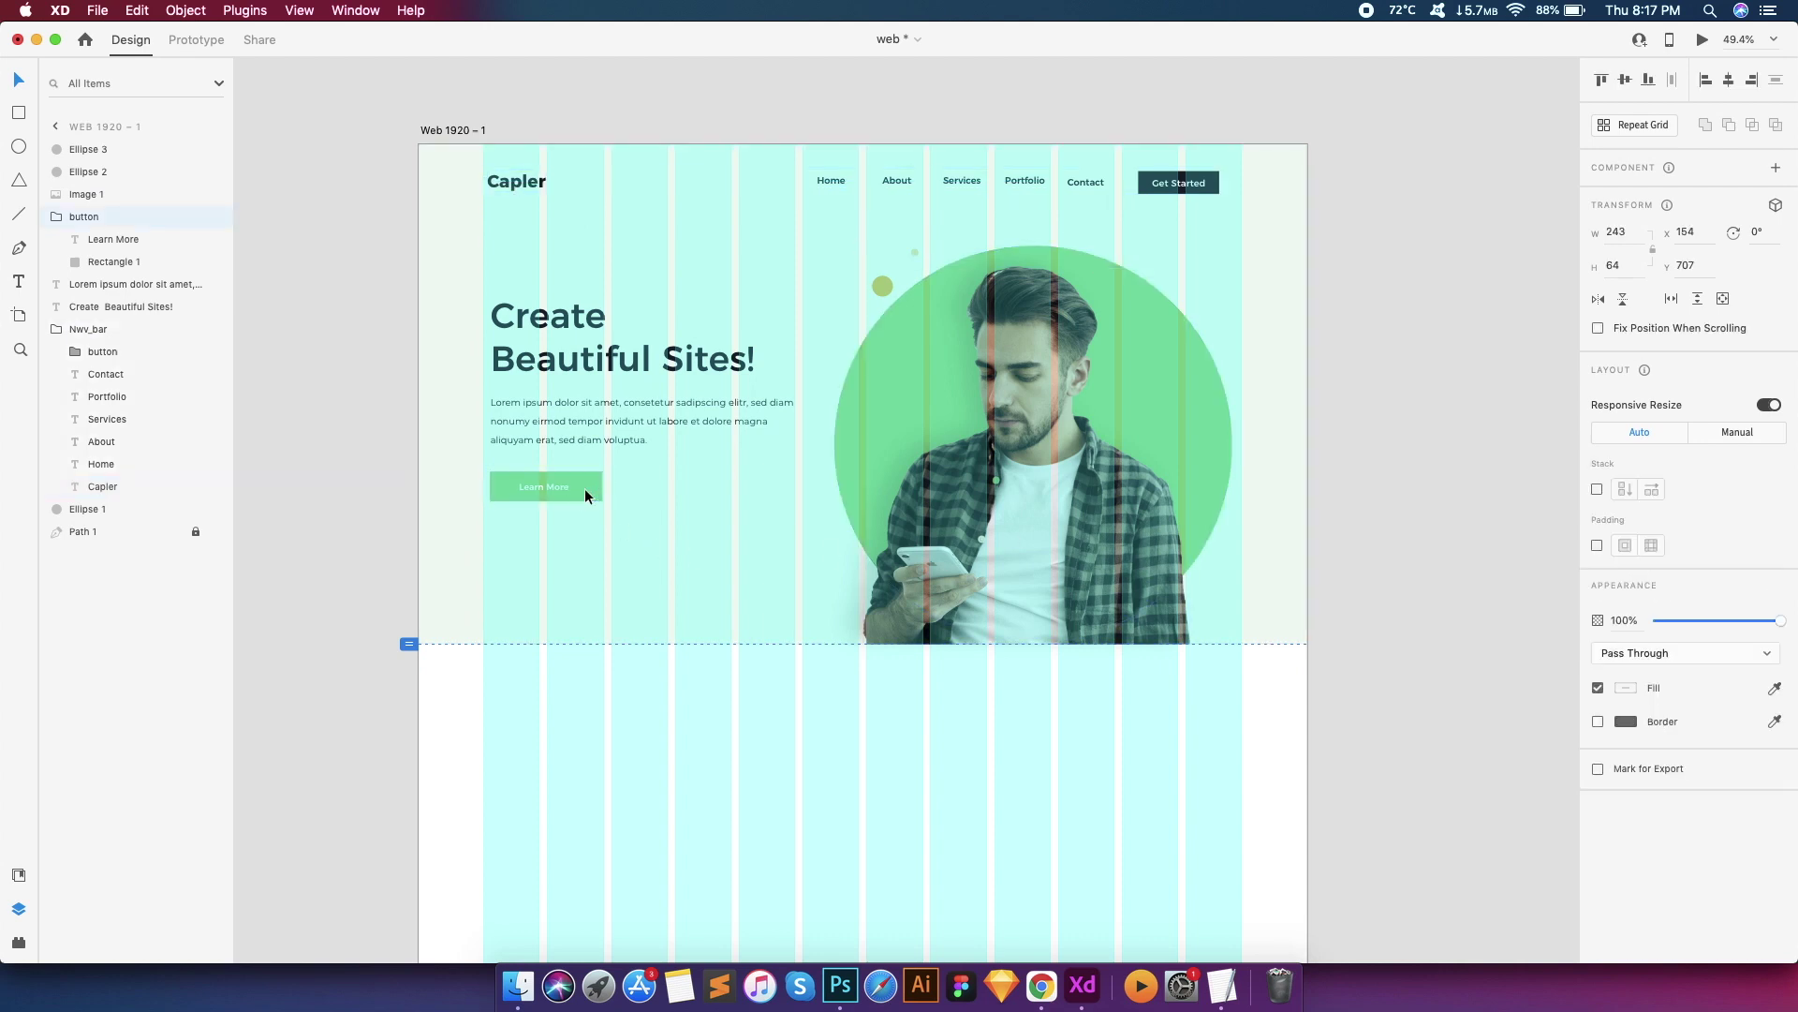
{"action": "left_click", "coordinate": [1369, 386]}
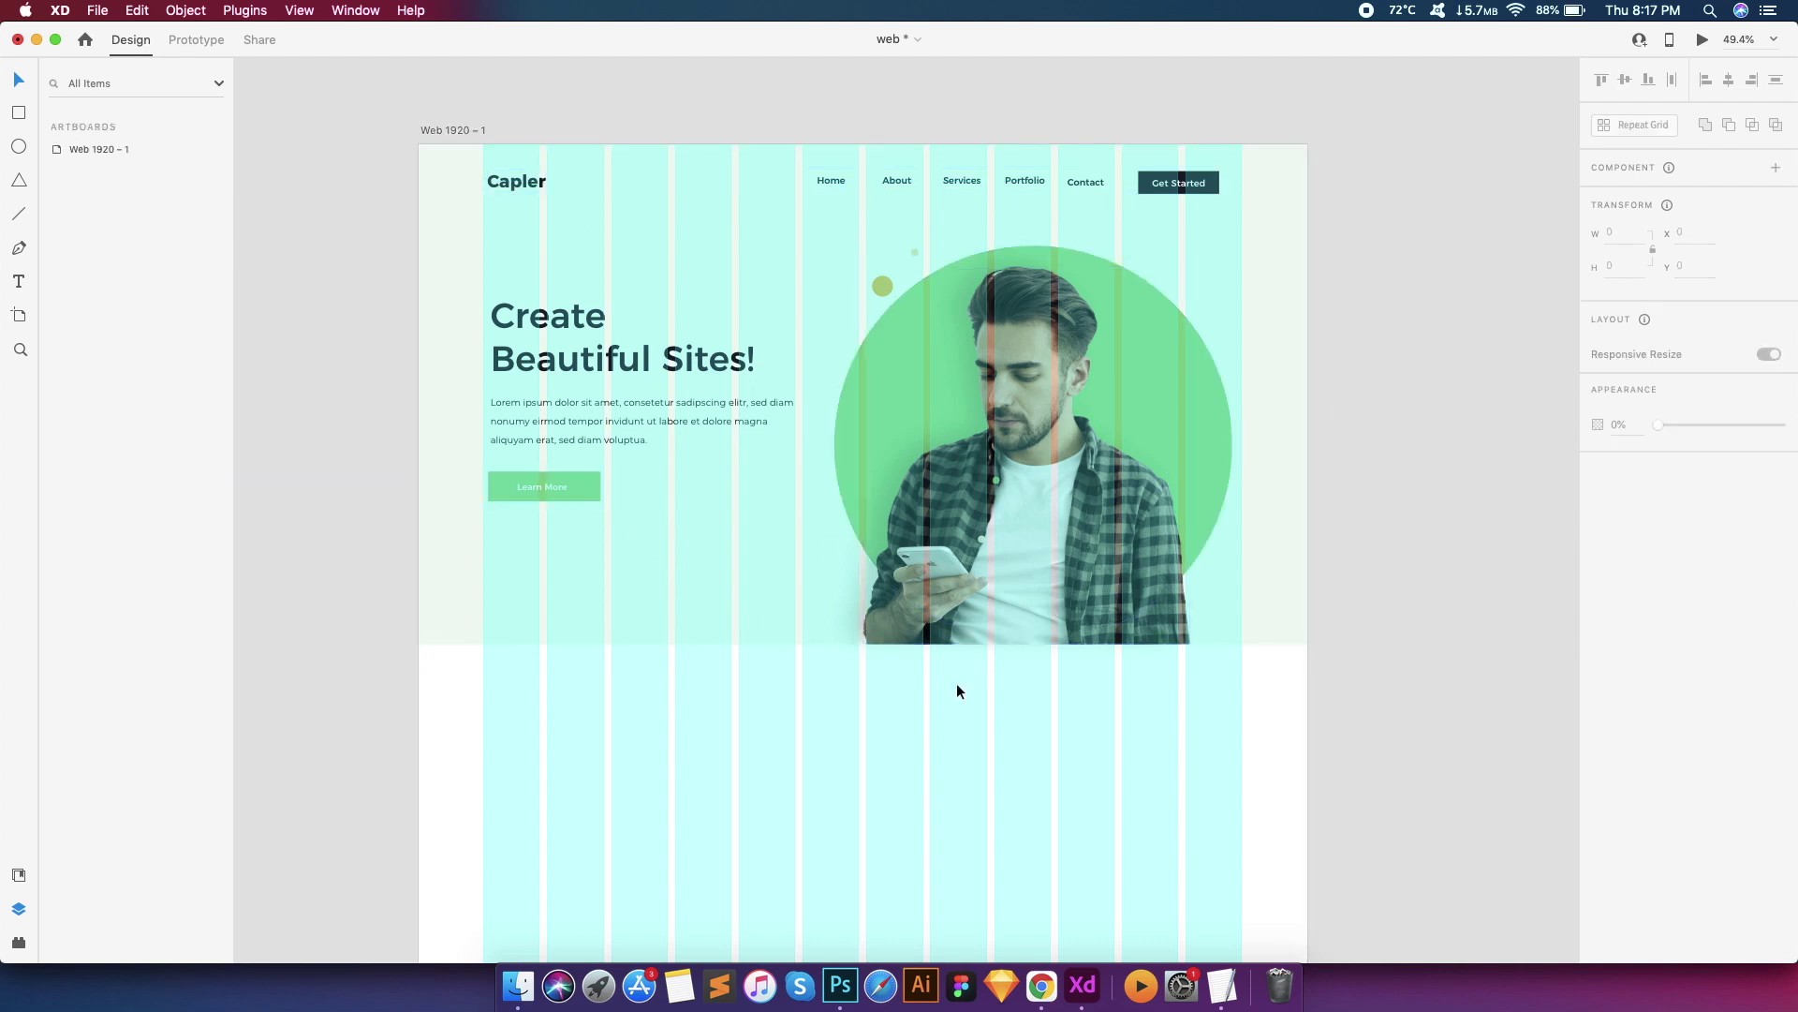
Hide the artboard's layout grid
{"action": "scroll", "coordinate": [957, 682], "scroll_direction": "left", "scroll_amount": 2}
{"action": "scroll", "coordinate": [957, 683], "scroll_direction": "down", "scroll_amount": 1}
{"action": "left_click", "coordinate": [671, 329]}
{"action": "scroll", "coordinate": [670, 328], "scroll_direction": "up", "scroll_amount": 1}
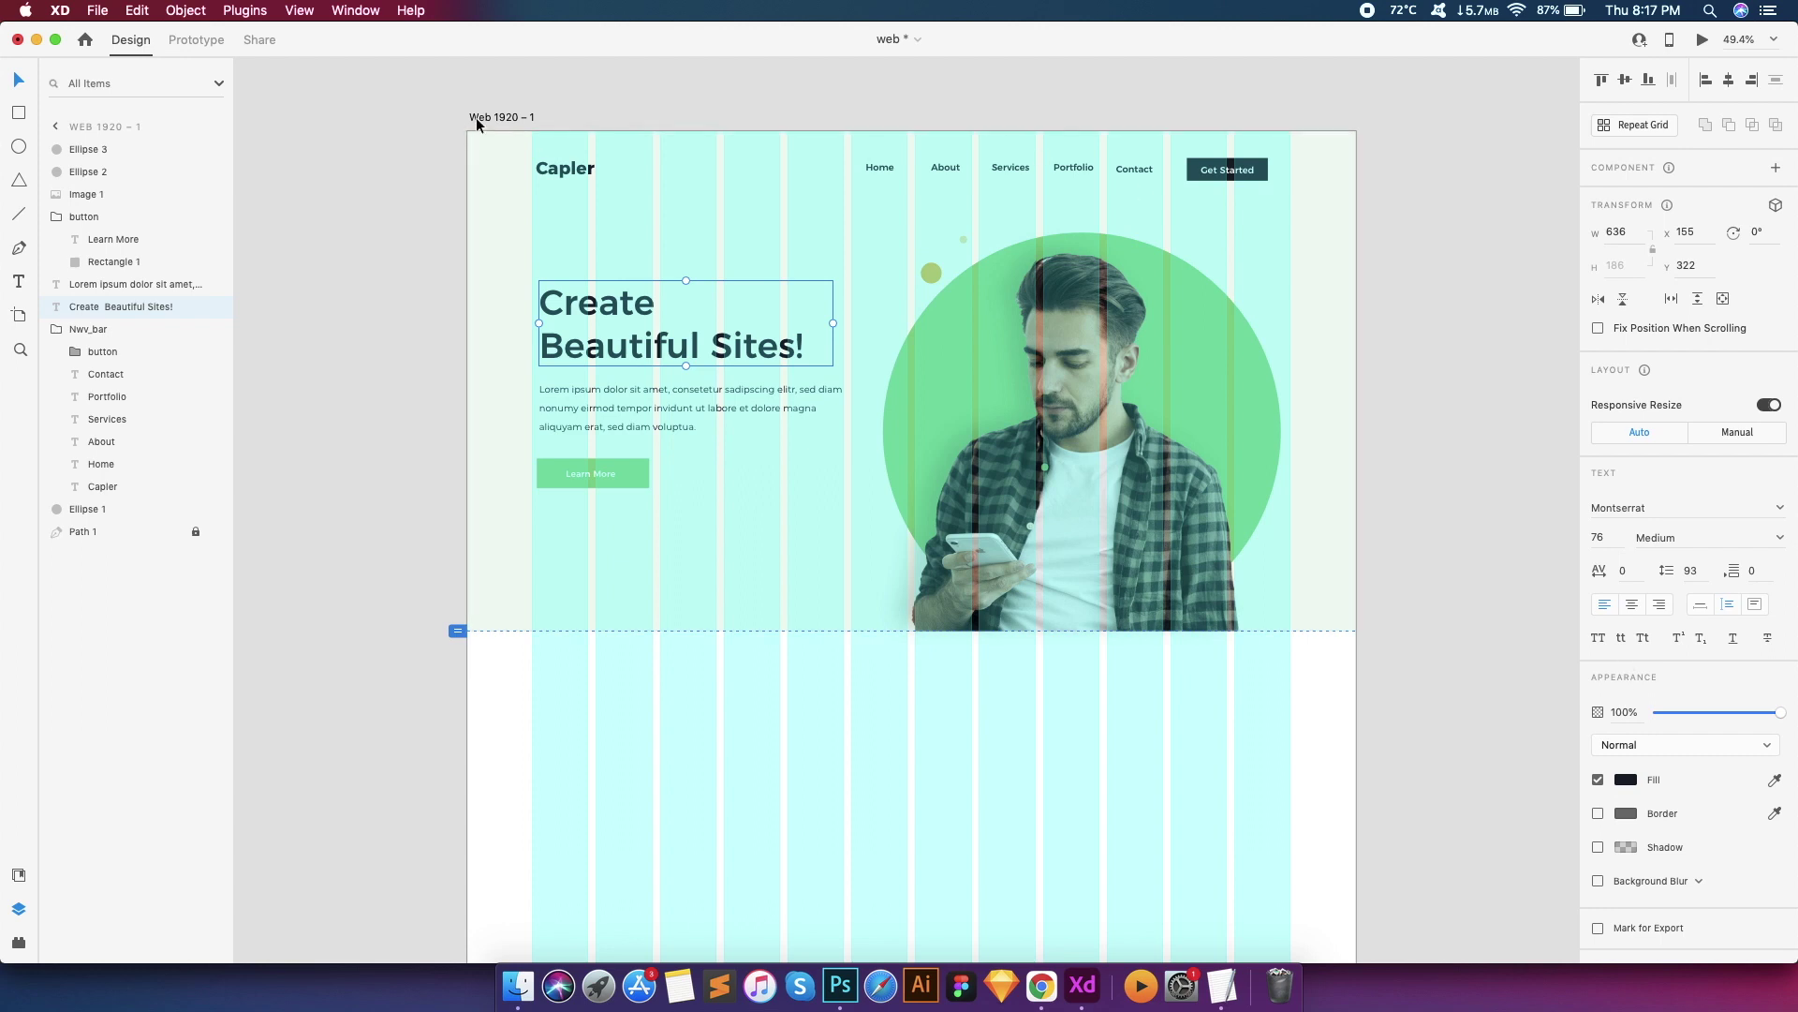
{"action": "left_click", "coordinate": [474, 120]}
{"action": "left_click", "coordinate": [1598, 606]}
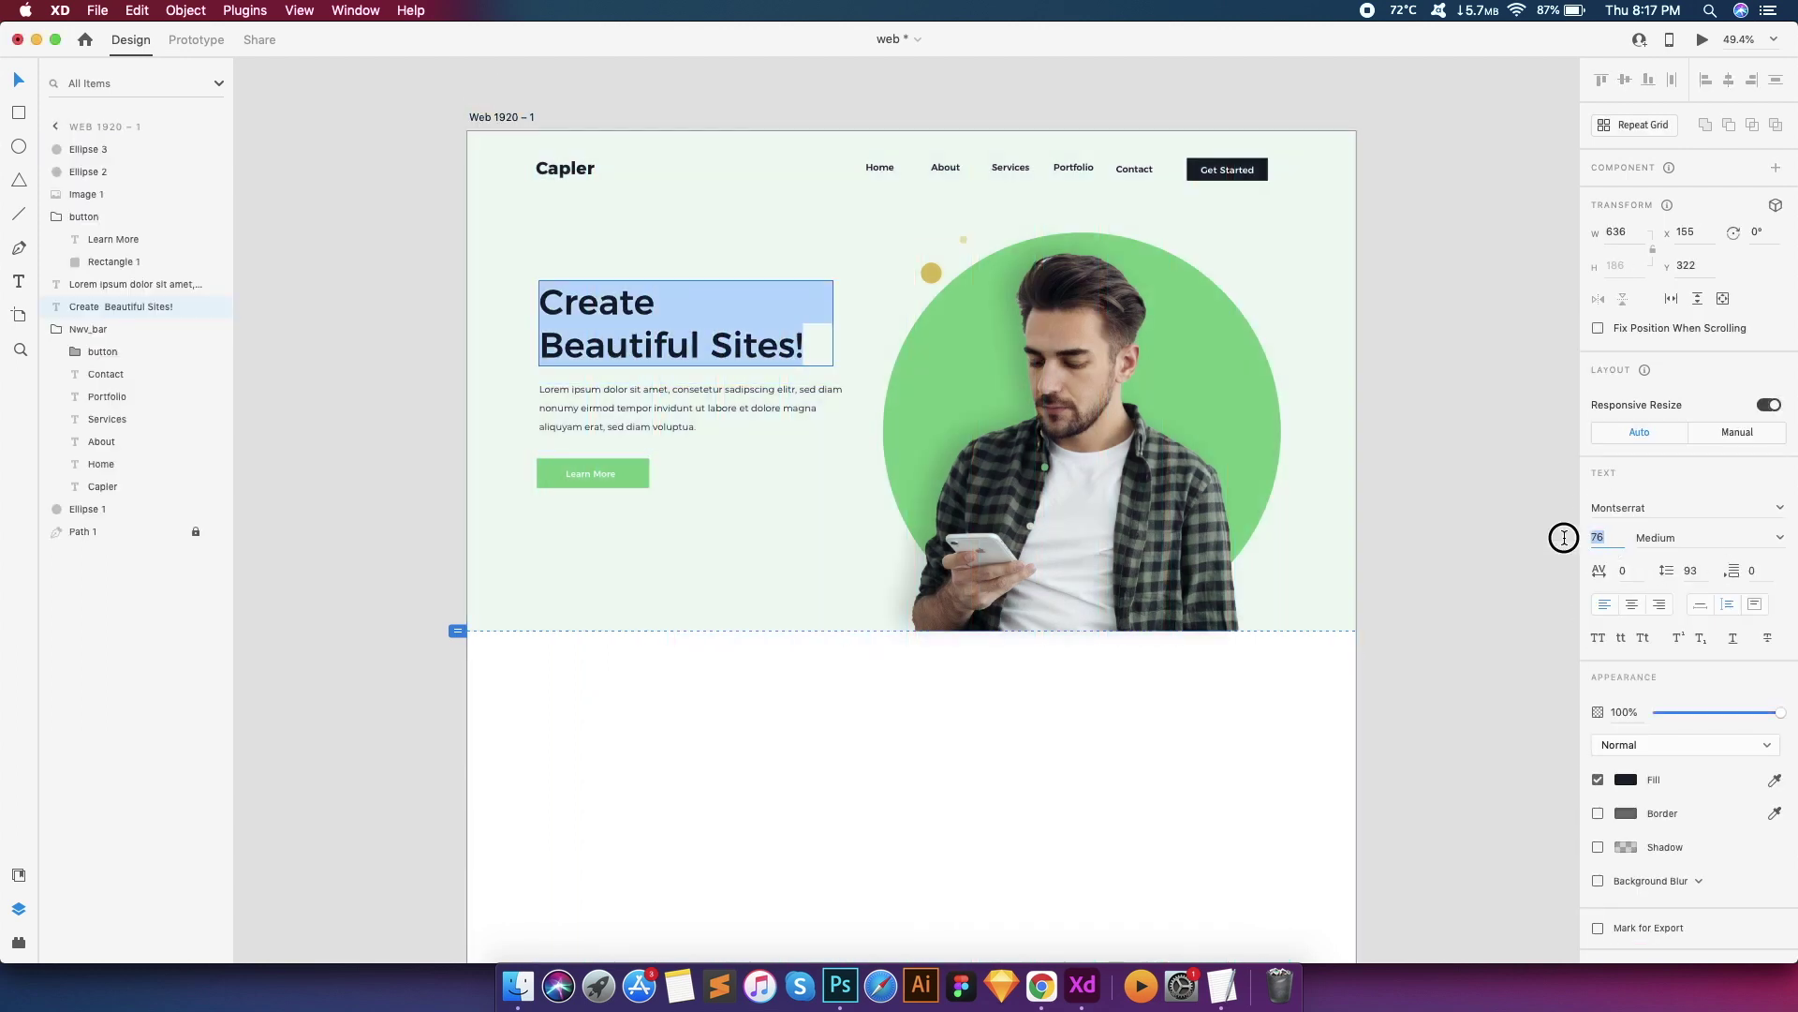
Set the headline's font size to 81 and line spacing to 104, and move it up to about Y 307
{"action": "key", "text": "Up"}
{"action": "key", "text": "Up"}
{"action": "key", "text": "Up"}
{"action": "key", "text": "Up"}
{"action": "key", "text": "Up"}
{"action": "key", "text": "Tab"}
{"action": "key", "text": "Up"}
{"action": "key", "text": "Up"}
{"action": "key", "text": "Up"}
{"action": "key", "text": "Up"}
{"action": "key", "text": "Up"}
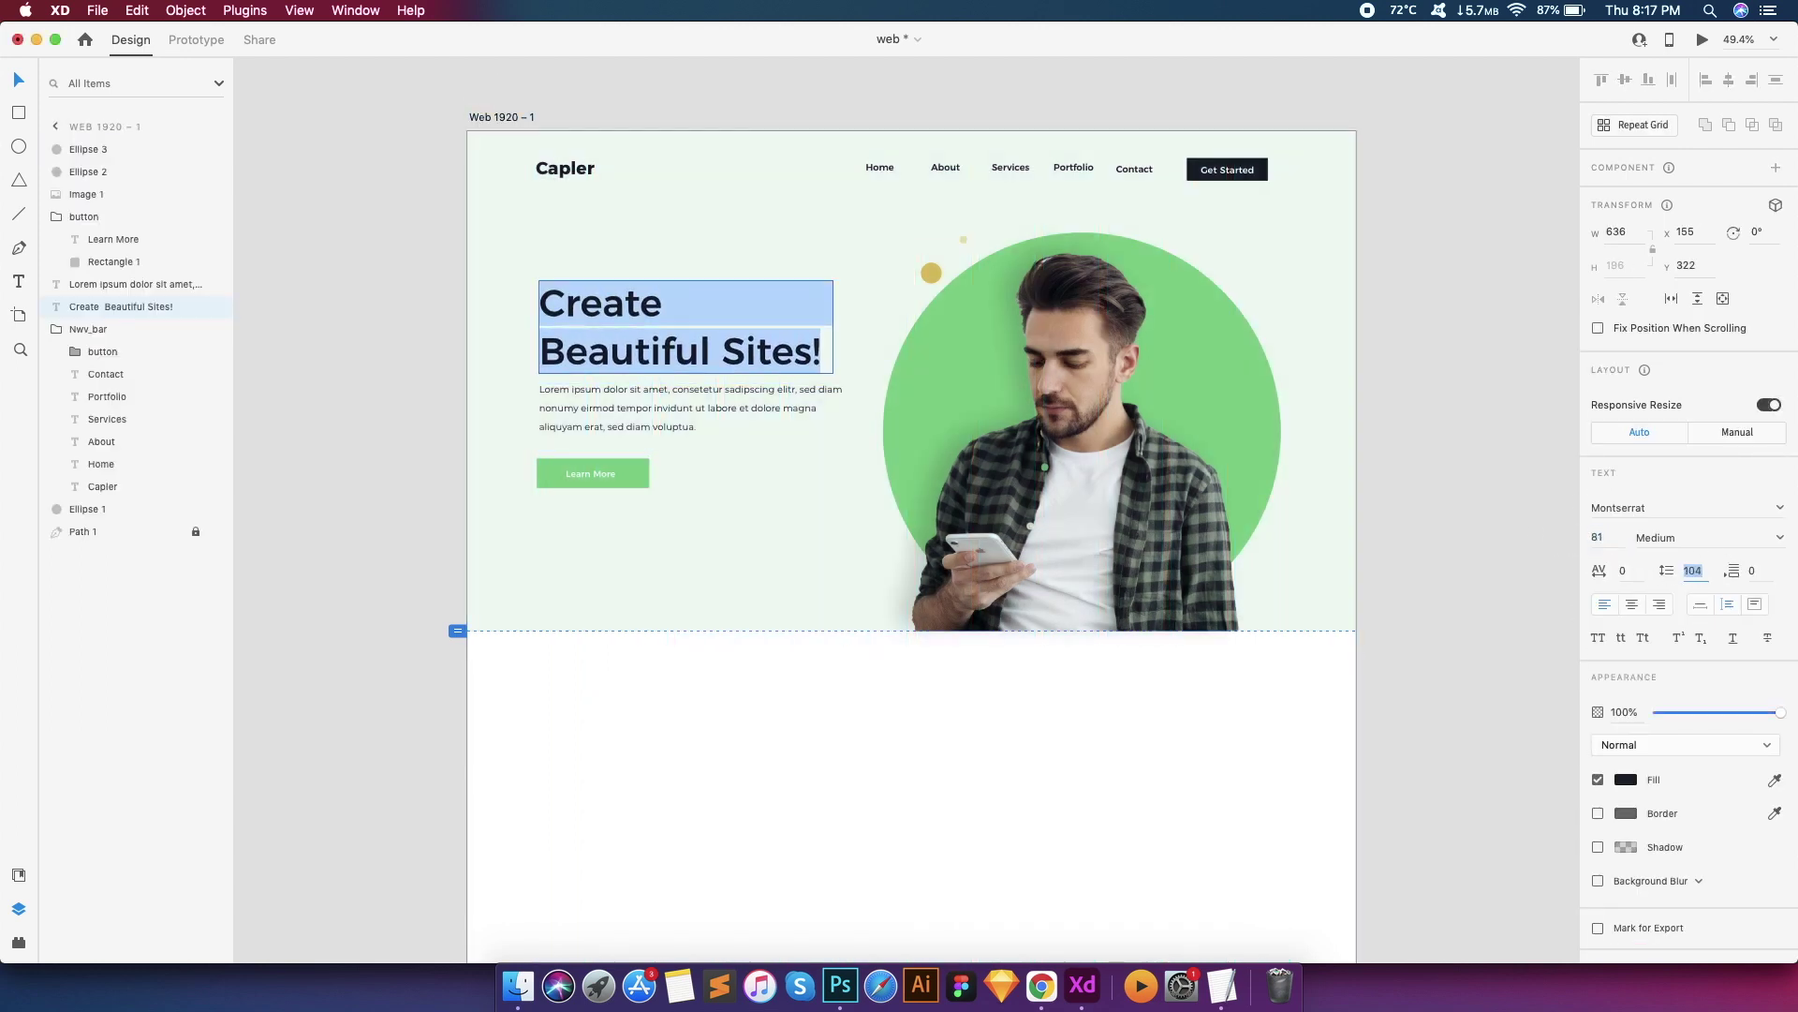
{"action": "scroll", "coordinate": [643, 281], "scroll_direction": "up", "scroll_amount": 5}
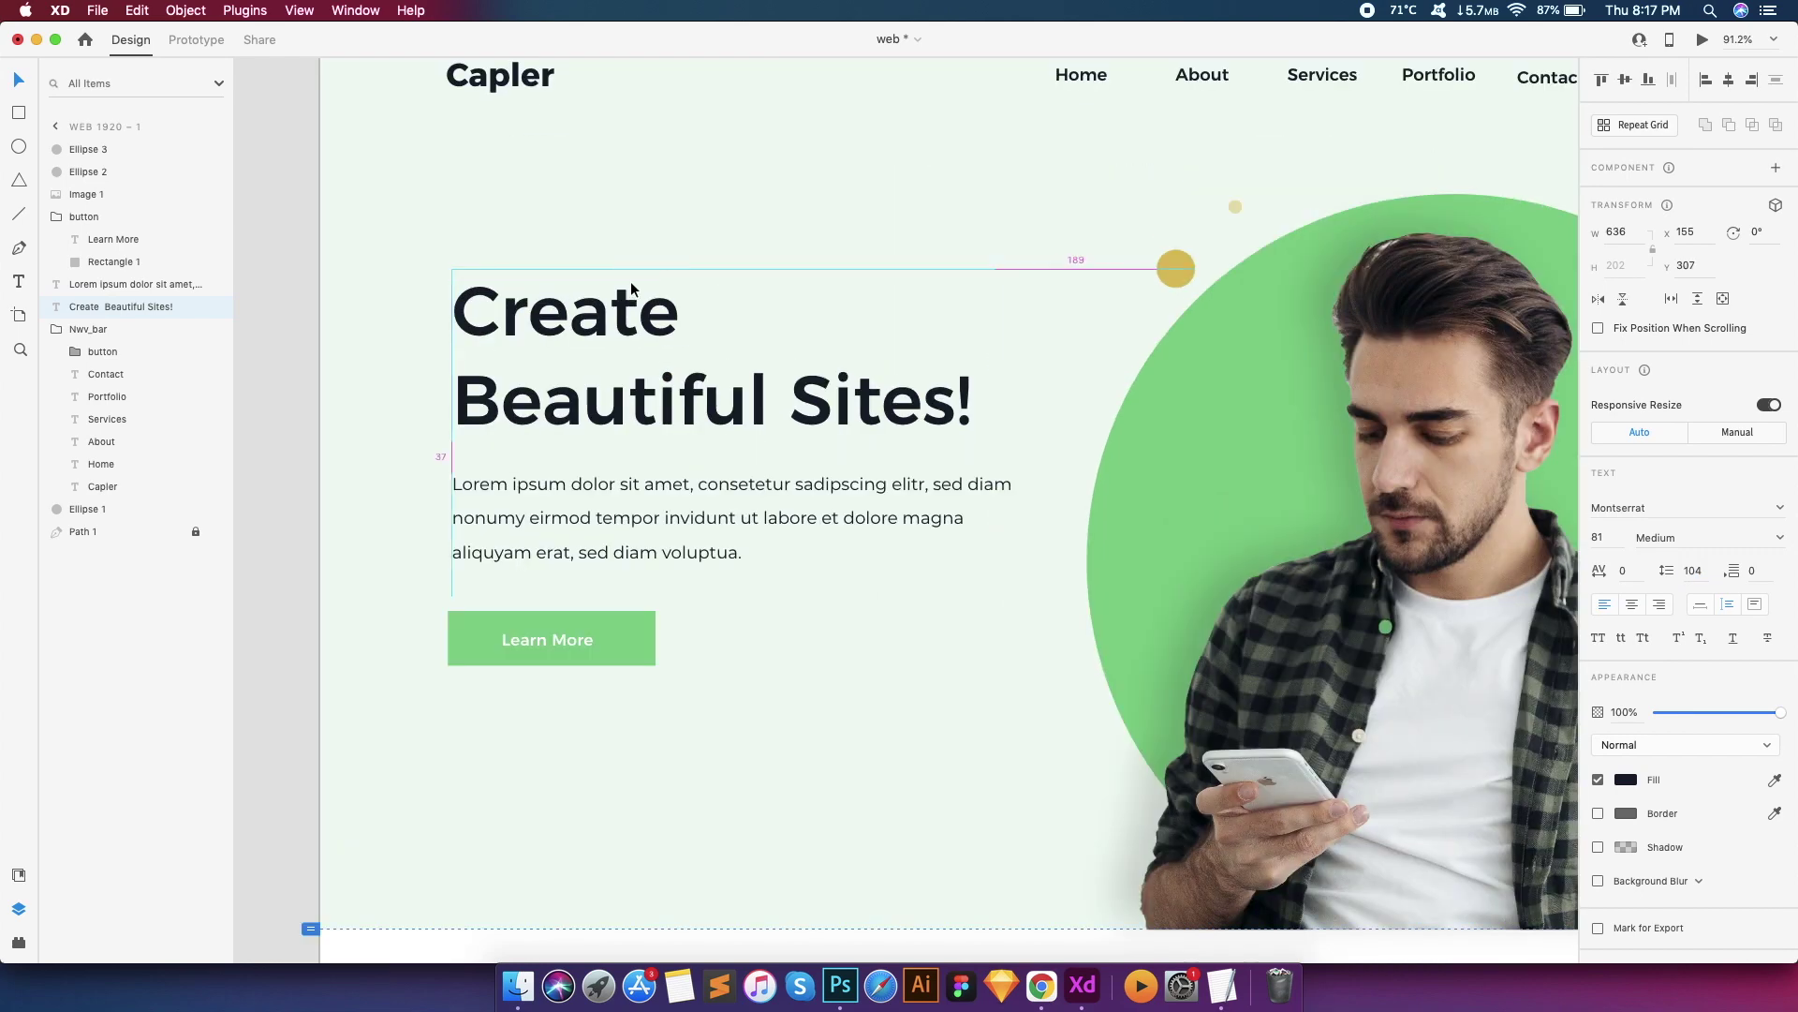
Recolour the word "Beautiful" in the headline with the saved green swatch
{"action": "double_click", "coordinate": [694, 409]}
{"action": "left_click", "coordinate": [1625, 780]}
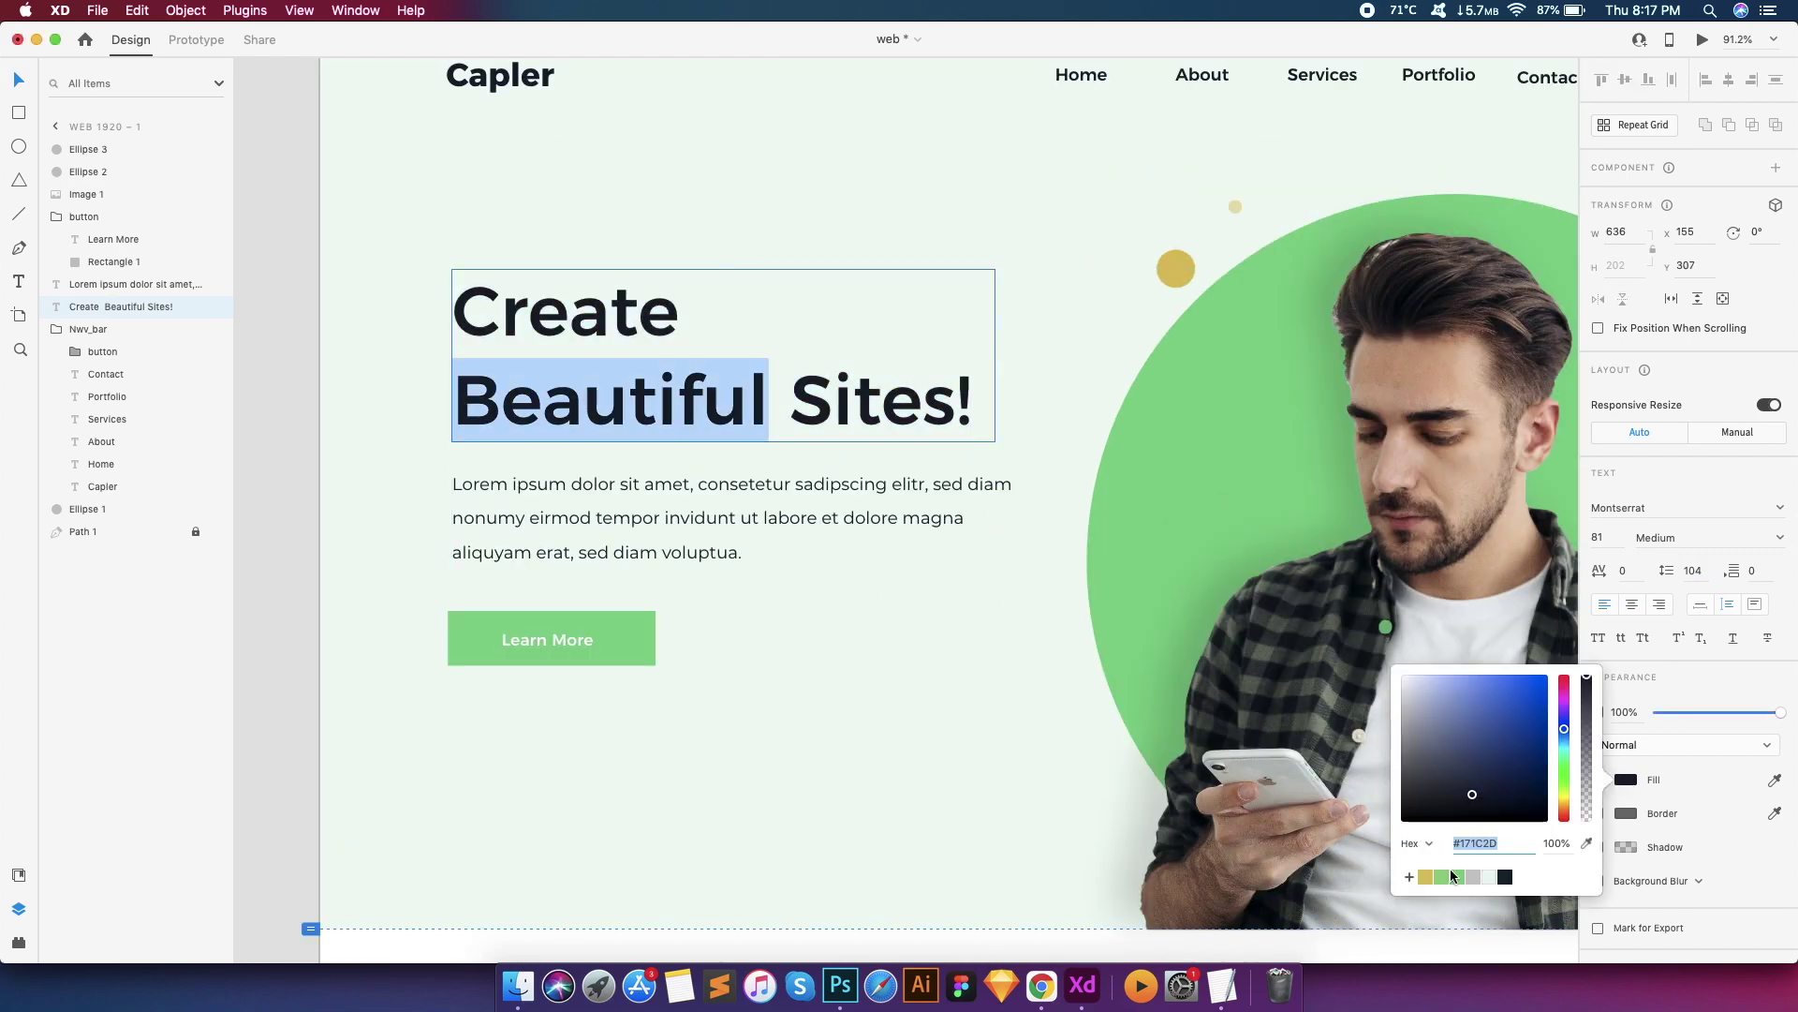
{"action": "left_click", "coordinate": [1456, 877]}
{"action": "scroll", "coordinate": [948, 703], "scroll_direction": "down", "scroll_amount": 3}
{"action": "left_click", "coordinate": [904, 110]}
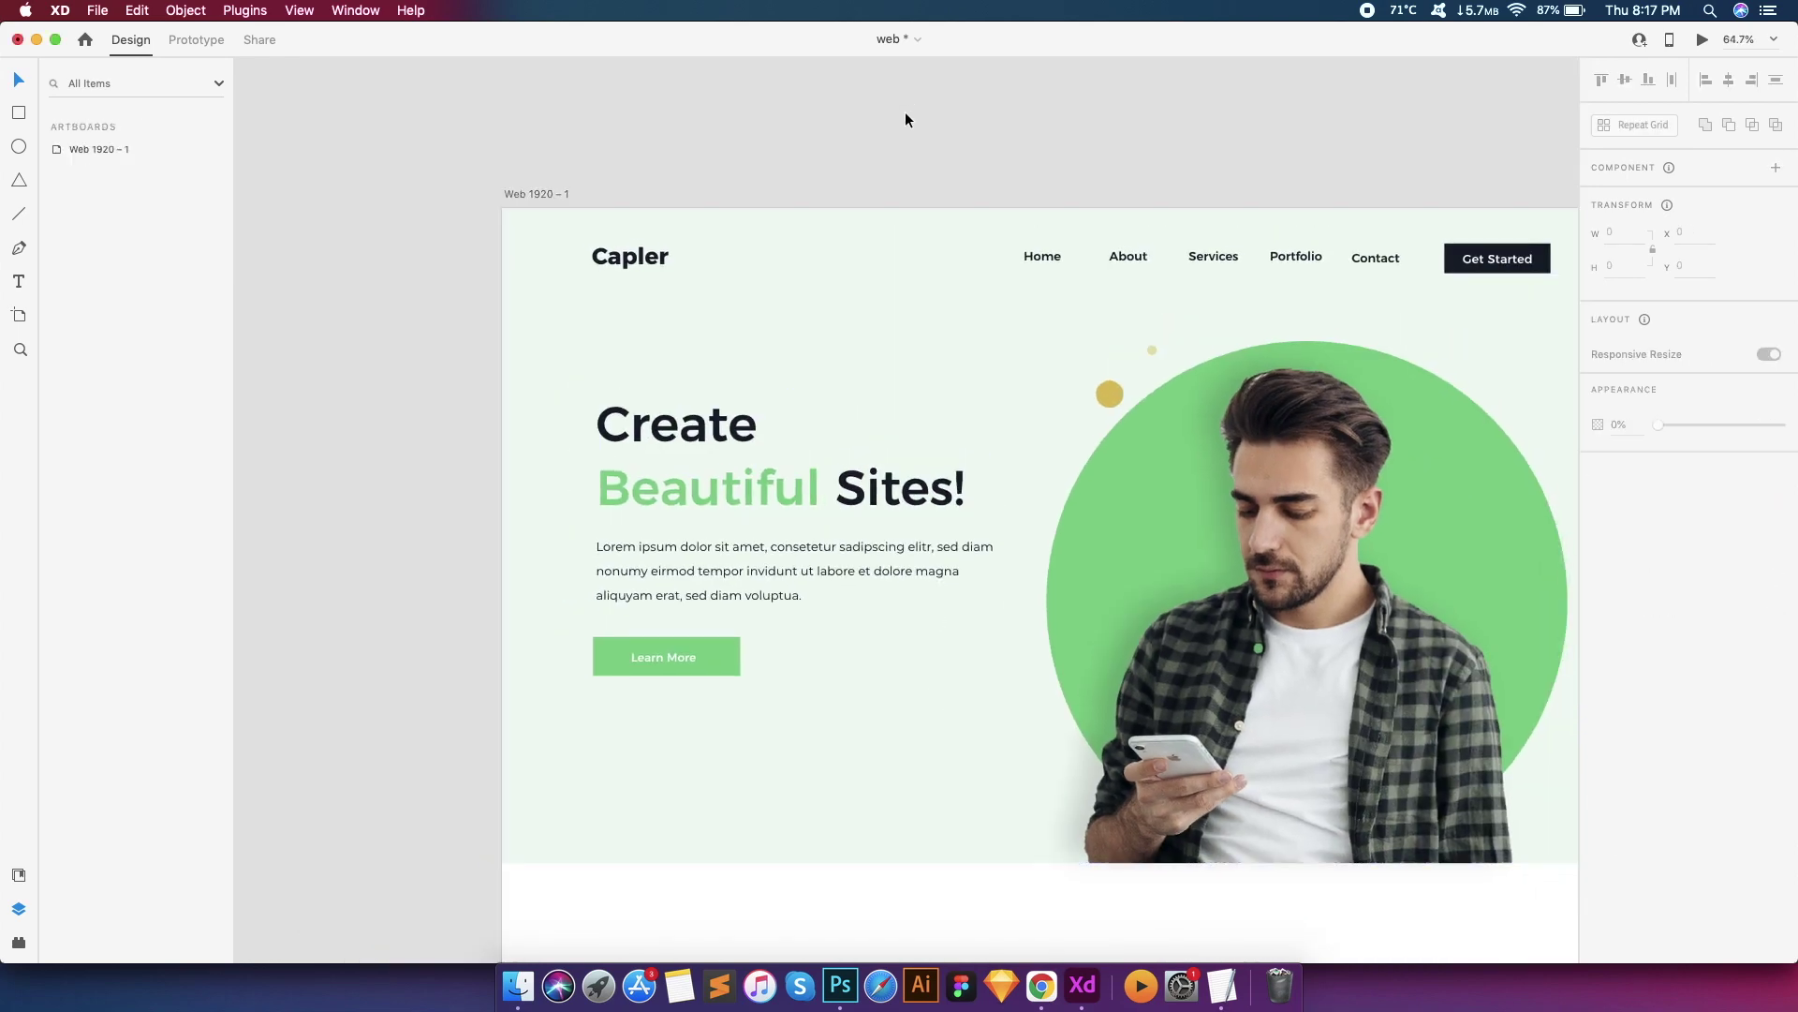
{"action": "scroll", "coordinate": [980, 618], "scroll_direction": "down", "scroll_amount": 3}
{"action": "left_click", "coordinate": [534, 213]}
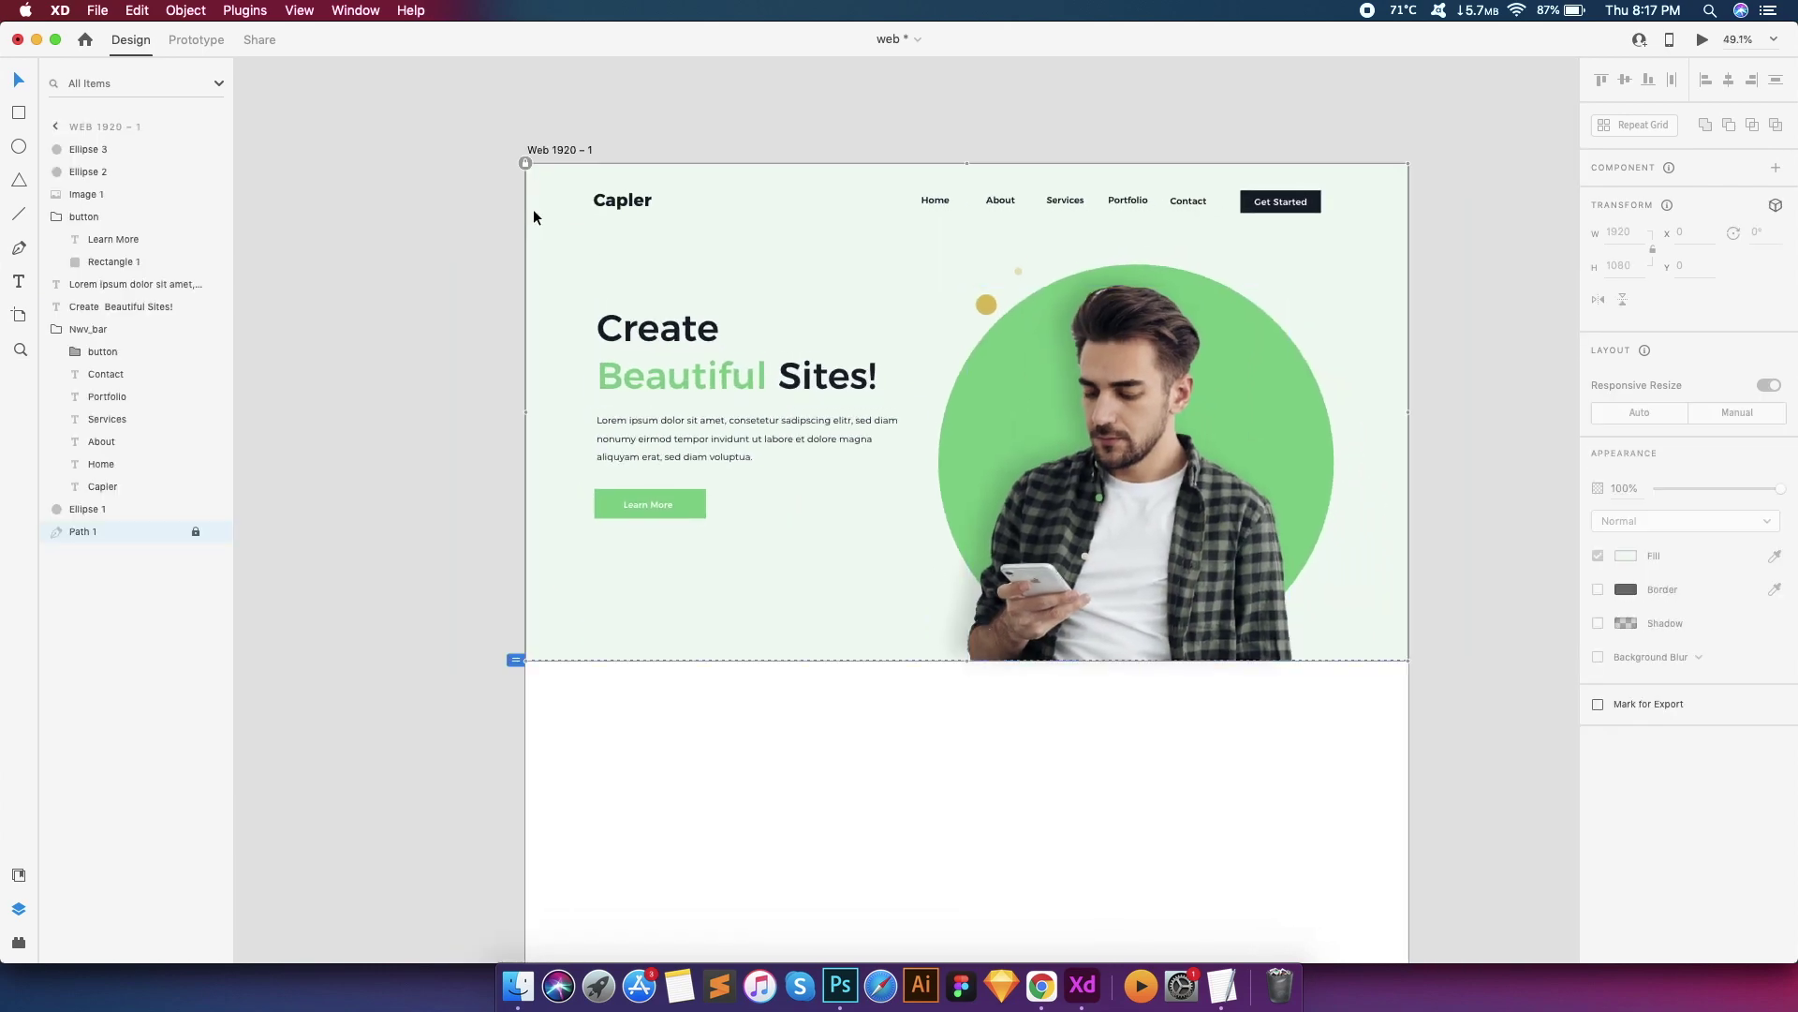
Group all the hero and navigation elements on the artboard and name the group "Header"
{"action": "key", "text": "super+a"}
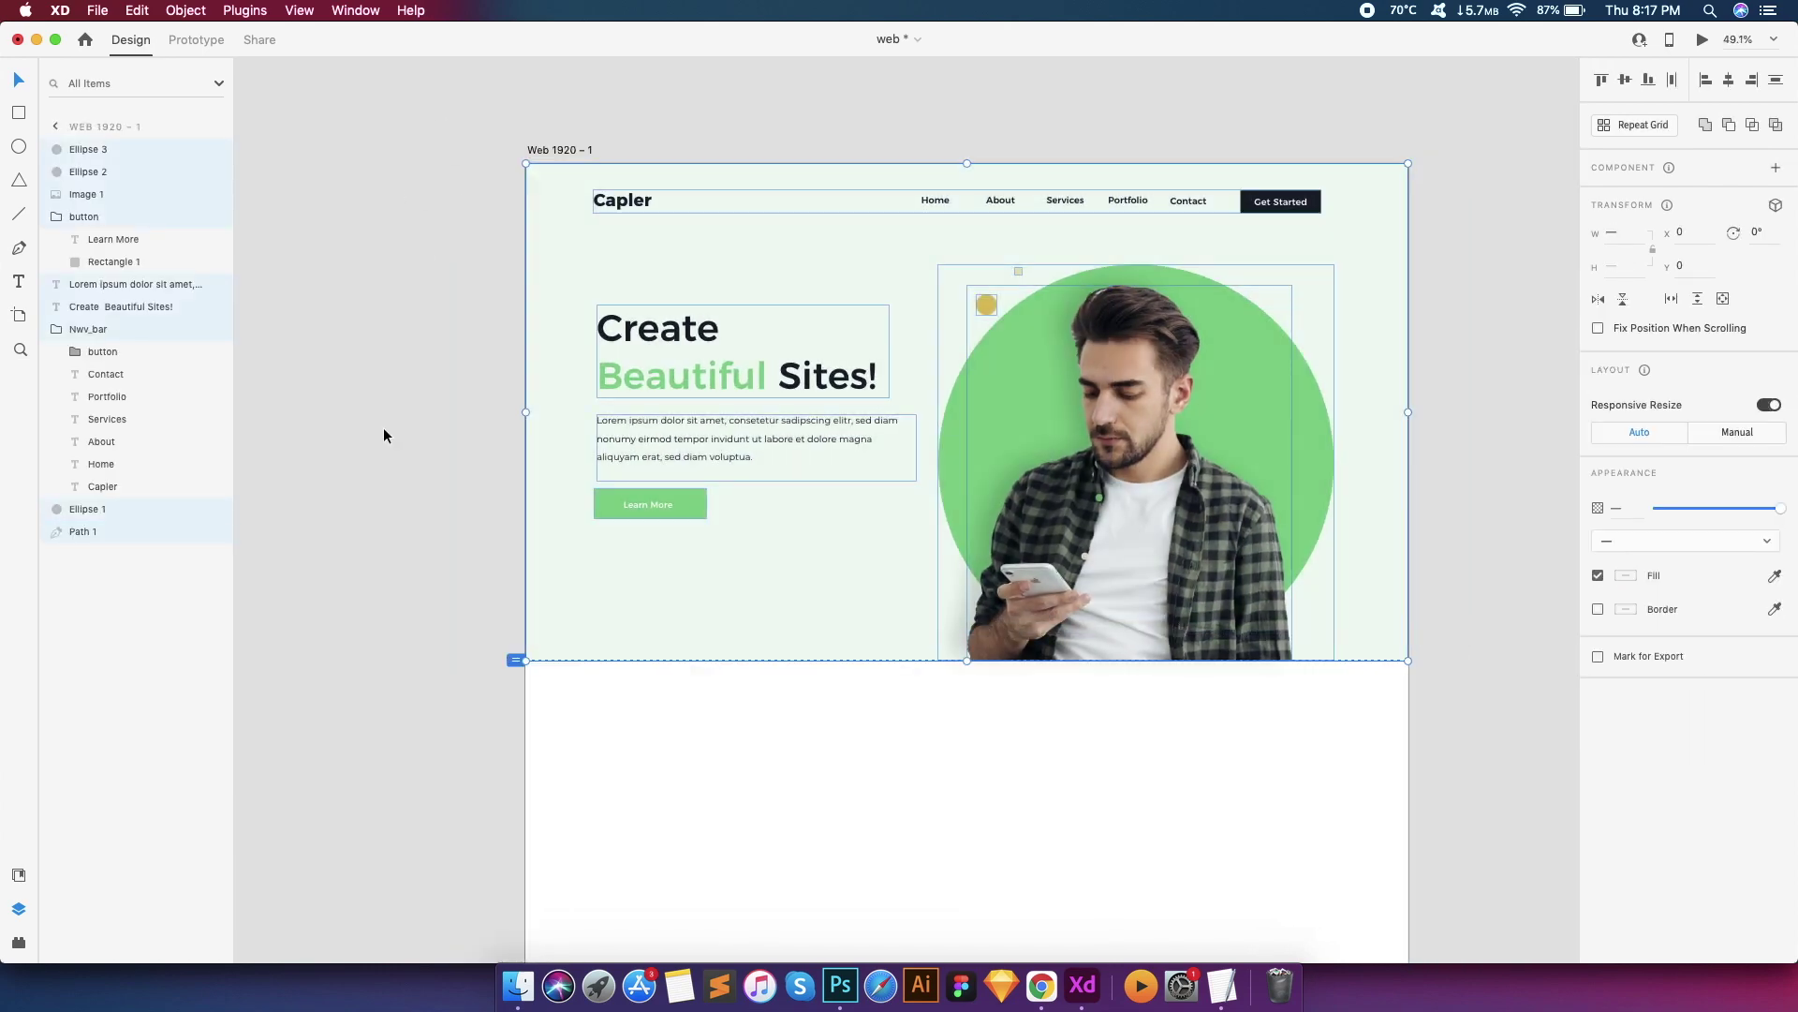
{"action": "left_click", "coordinate": [56, 329]}
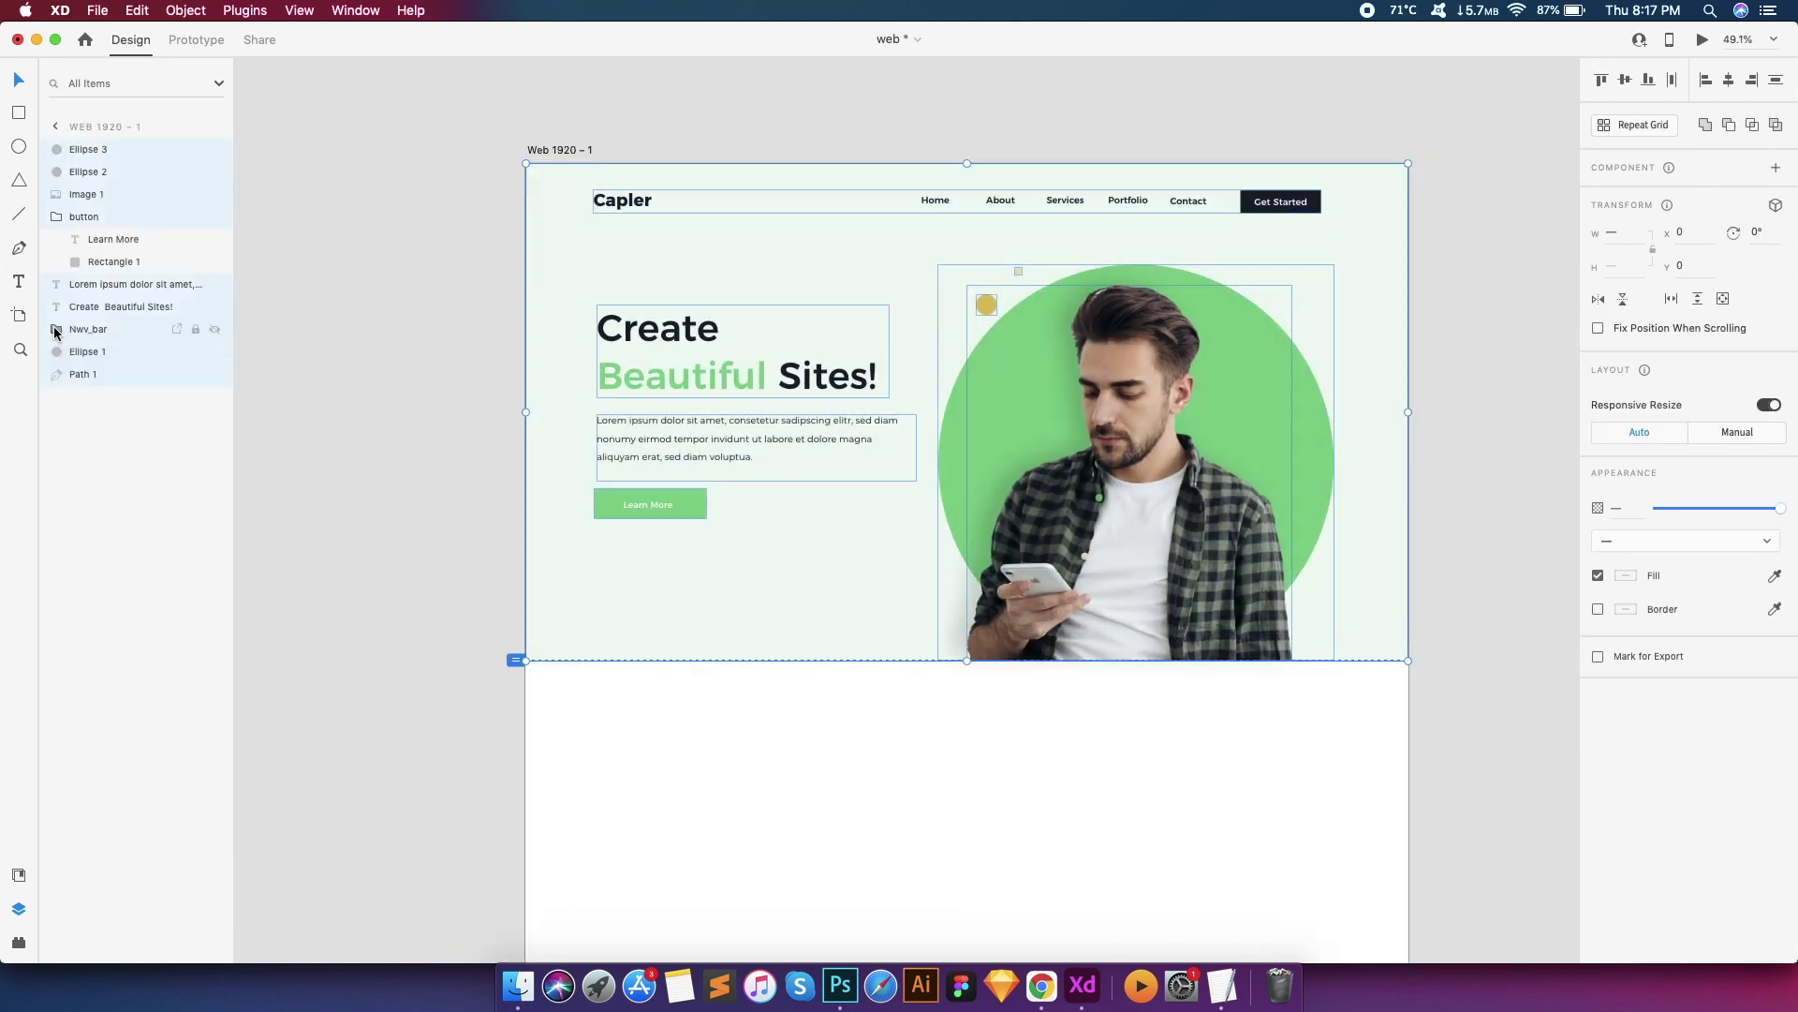
{"action": "left_click", "coordinate": [58, 225]}
{"action": "right_click", "coordinate": [90, 203]}
{"action": "left_click", "coordinate": [141, 386]}
{"action": "double_click", "coordinate": [99, 152]}
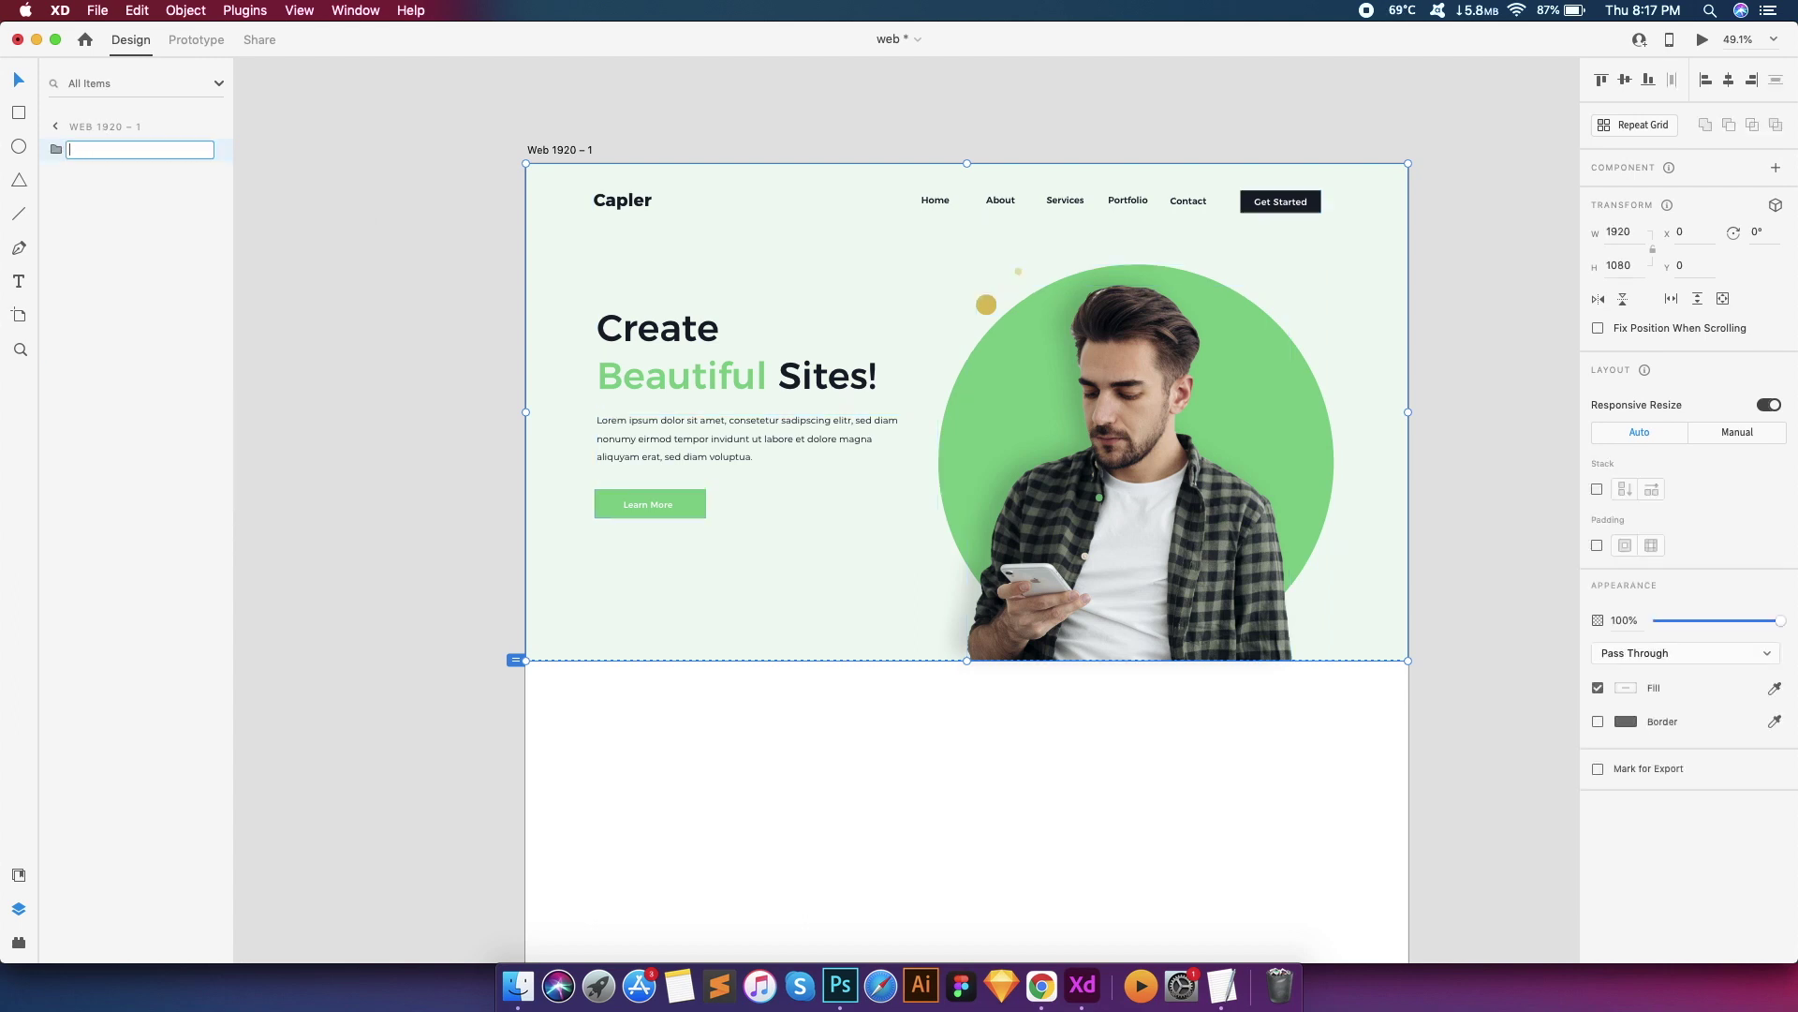
{"action": "type", "text": "Header"}
{"action": "key", "text": "Return"}
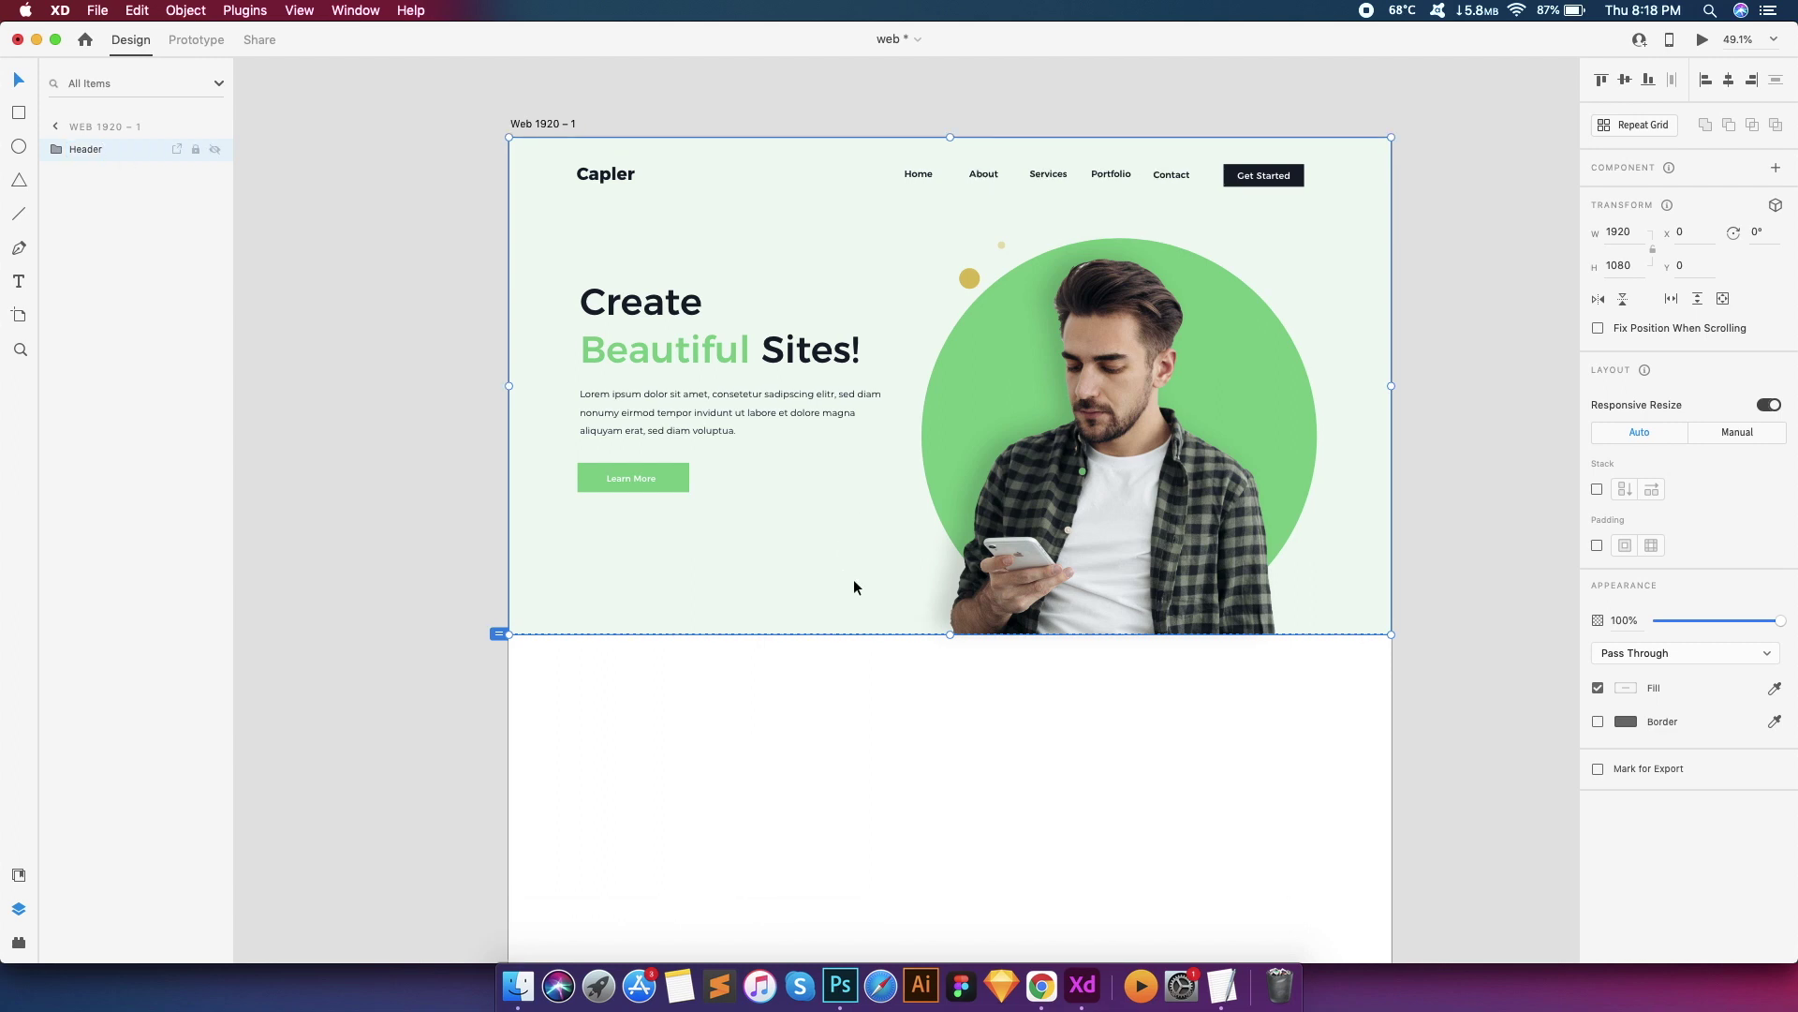
Switch to TextEdit, copy the line "global clients around the world" from text.txt, and minimise its window
{"action": "scroll", "coordinate": [852, 578], "scroll_direction": "down", "scroll_amount": 2}
{"action": "left_click", "coordinate": [883, 756]}
{"action": "scroll", "coordinate": [1047, 553], "scroll_direction": "up", "scroll_amount": 3}
{"action": "scroll", "coordinate": [1047, 553], "scroll_direction": "down", "scroll_amount": 3}
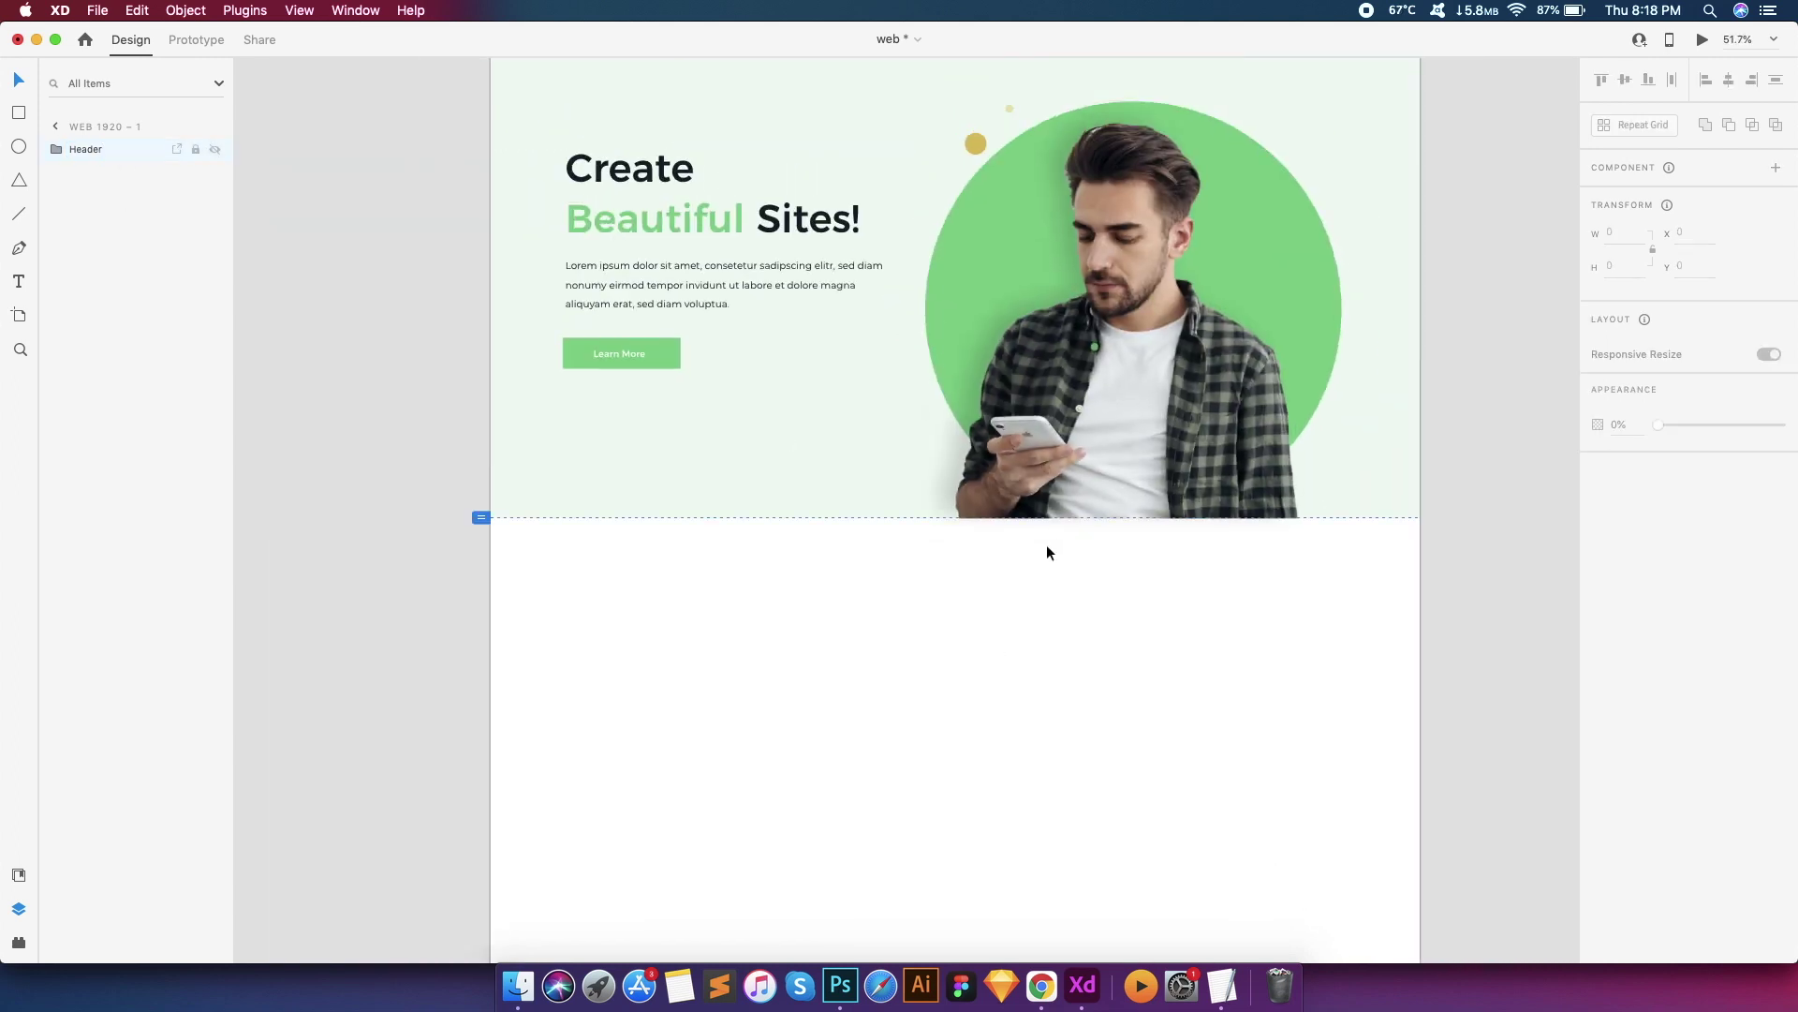
{"action": "scroll", "coordinate": [997, 676], "scroll_direction": "up", "scroll_amount": 2}
{"action": "key", "text": "t"}
{"action": "left_click", "coordinate": [1223, 985]}
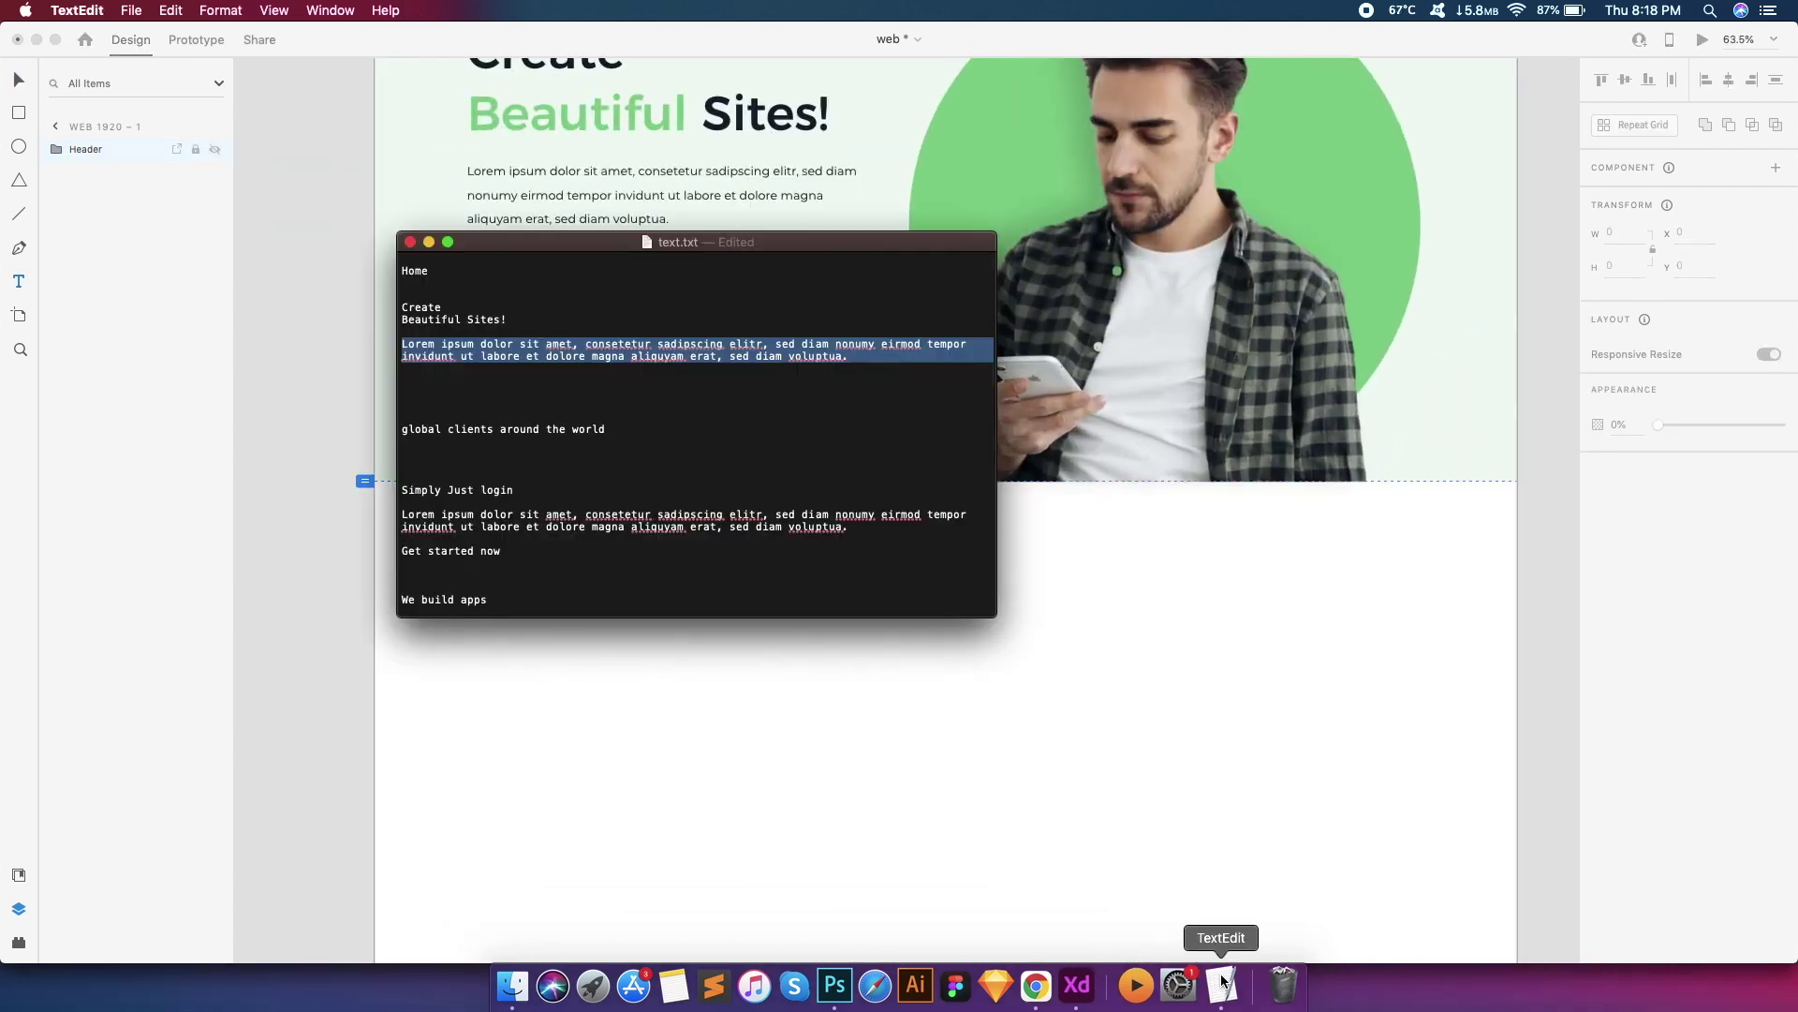
{"action": "left_click_drag", "start_coordinate": [622, 429], "coordinate": [387, 429]}
{"action": "key", "text": "super+c"}
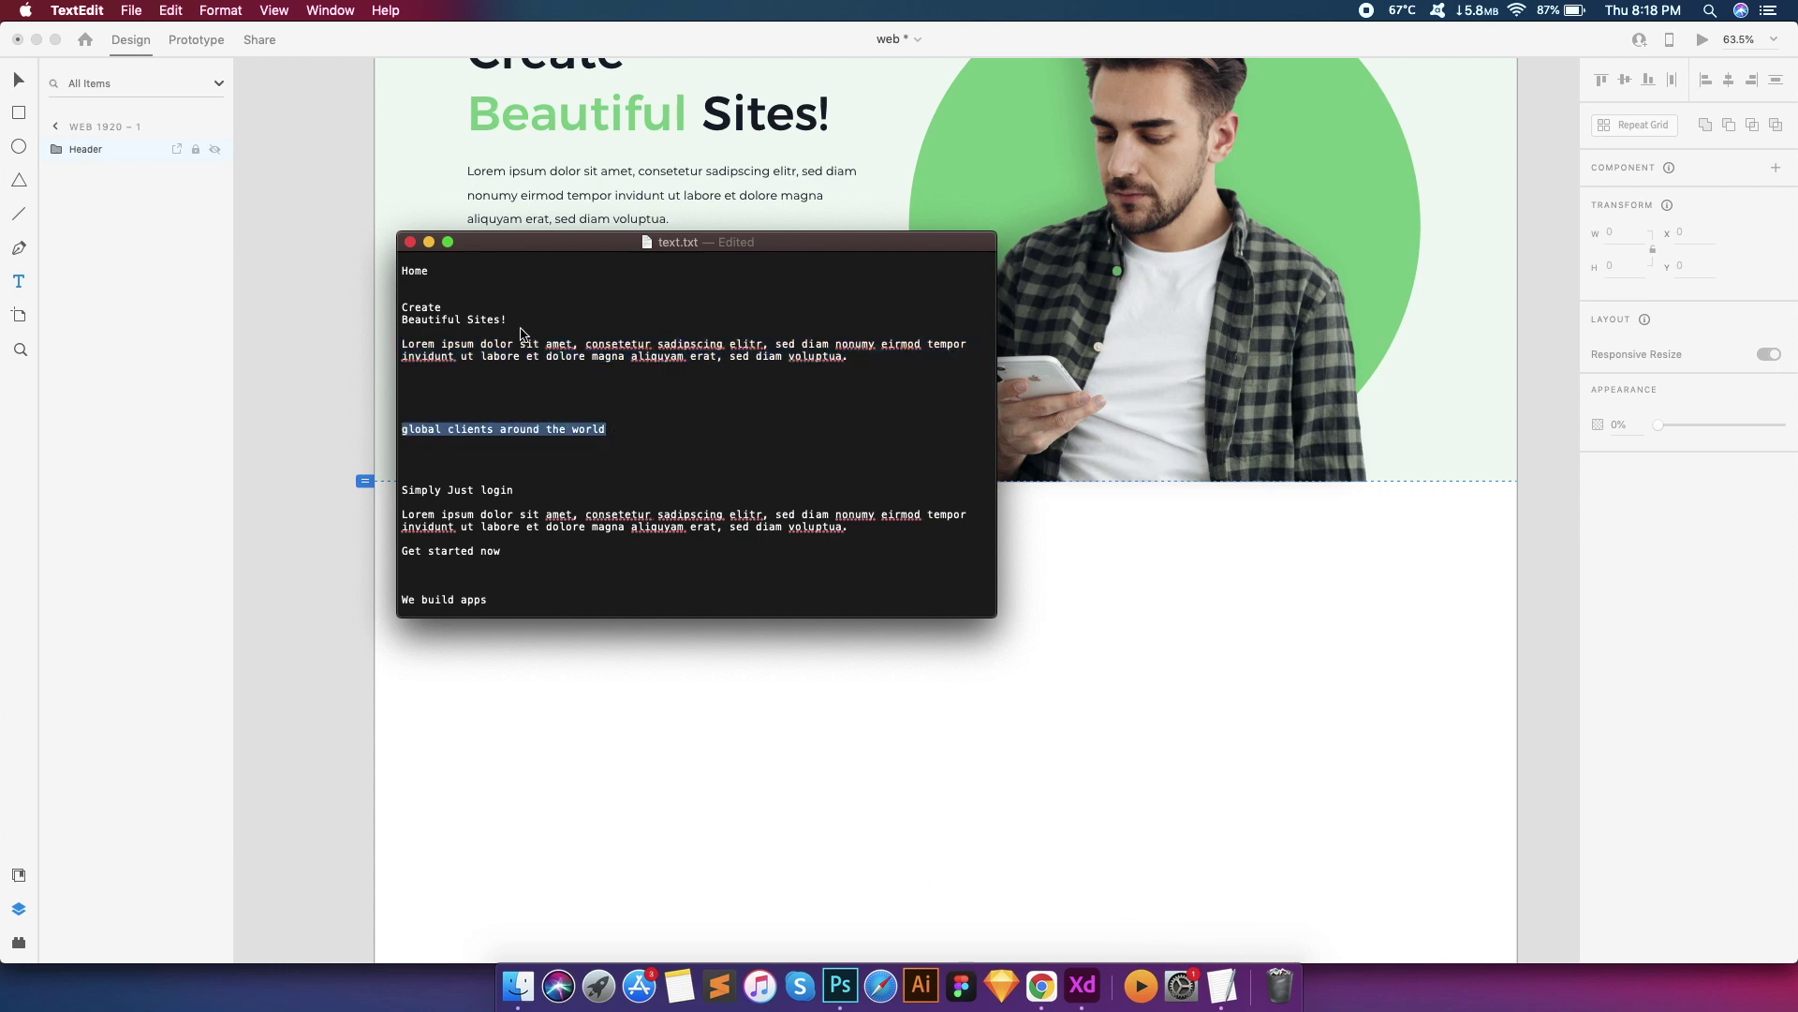
{"action": "left_click", "coordinate": [431, 242]}
{"action": "scroll", "coordinate": [678, 554], "scroll_direction": "up", "scroll_amount": 2}
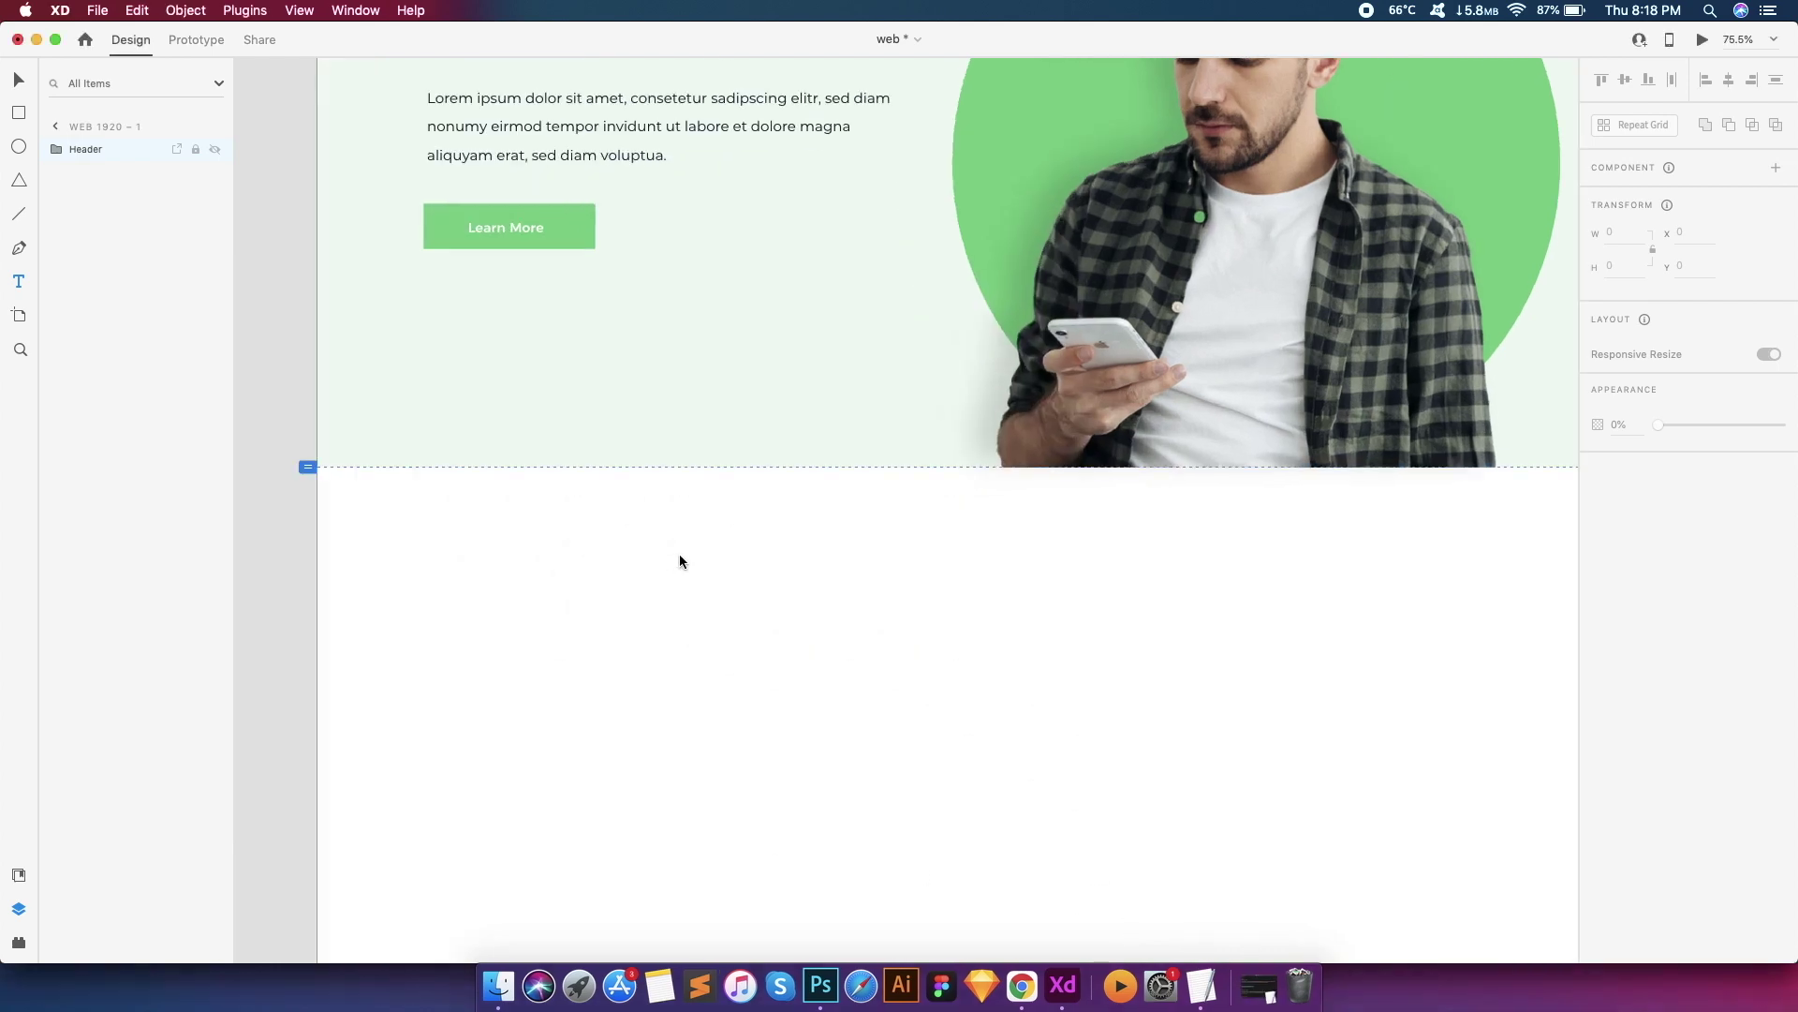
{"action": "key", "text": "super+v"}
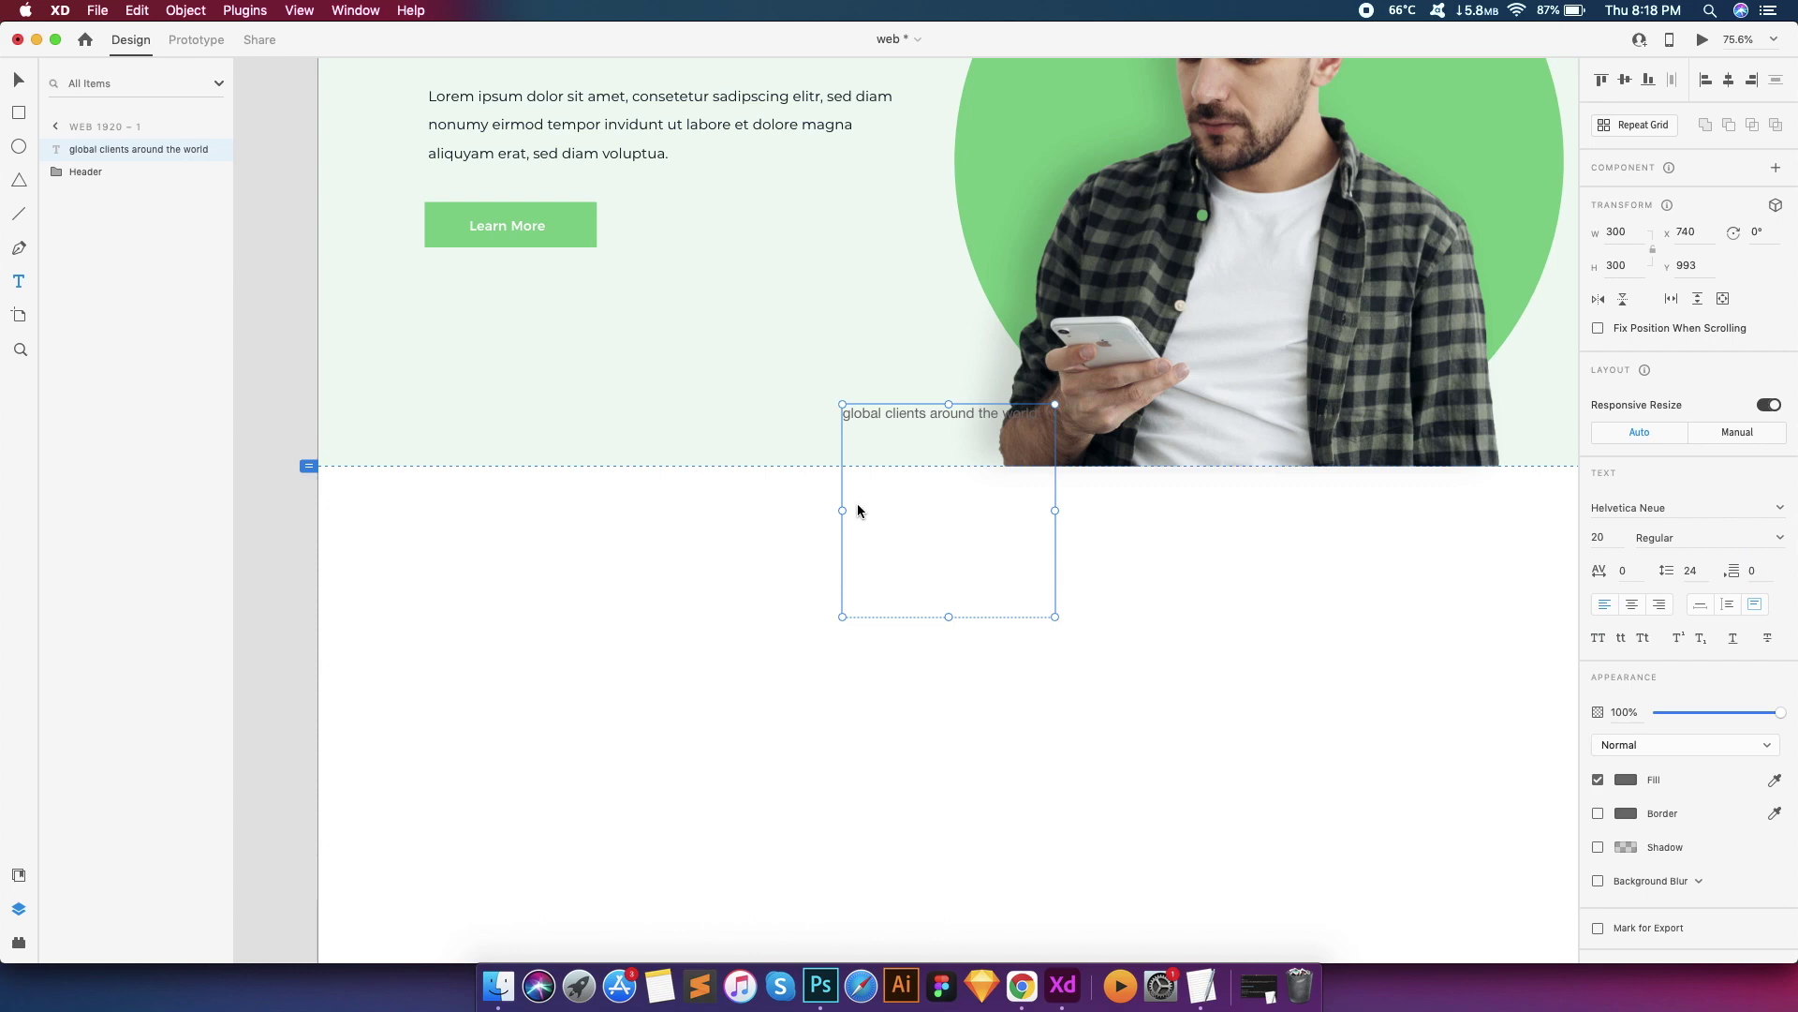
{"action": "key", "text": "Delete"}
Add a text object in the blank area below the hero section and paste "global clients around the world" into it
{"action": "scroll", "coordinate": [760, 556], "scroll_direction": "down", "scroll_amount": 3}
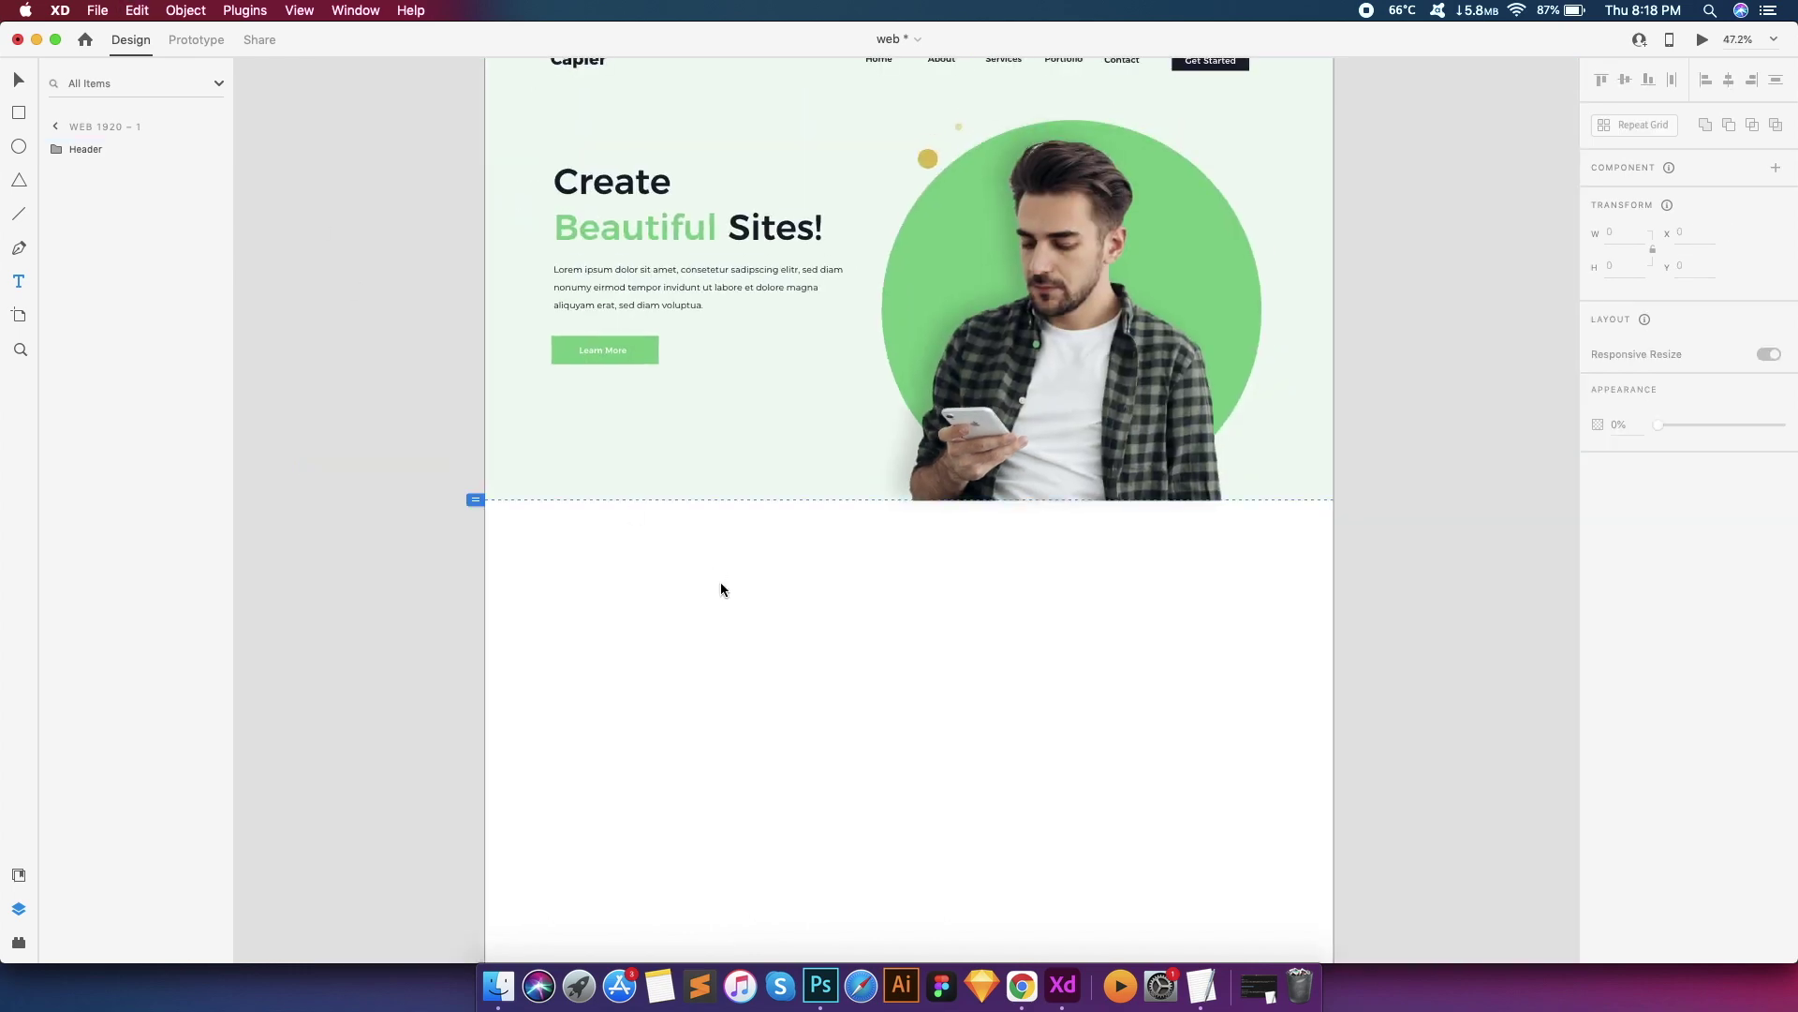
{"action": "key", "text": "t"}
{"action": "left_click", "coordinate": [683, 604]}
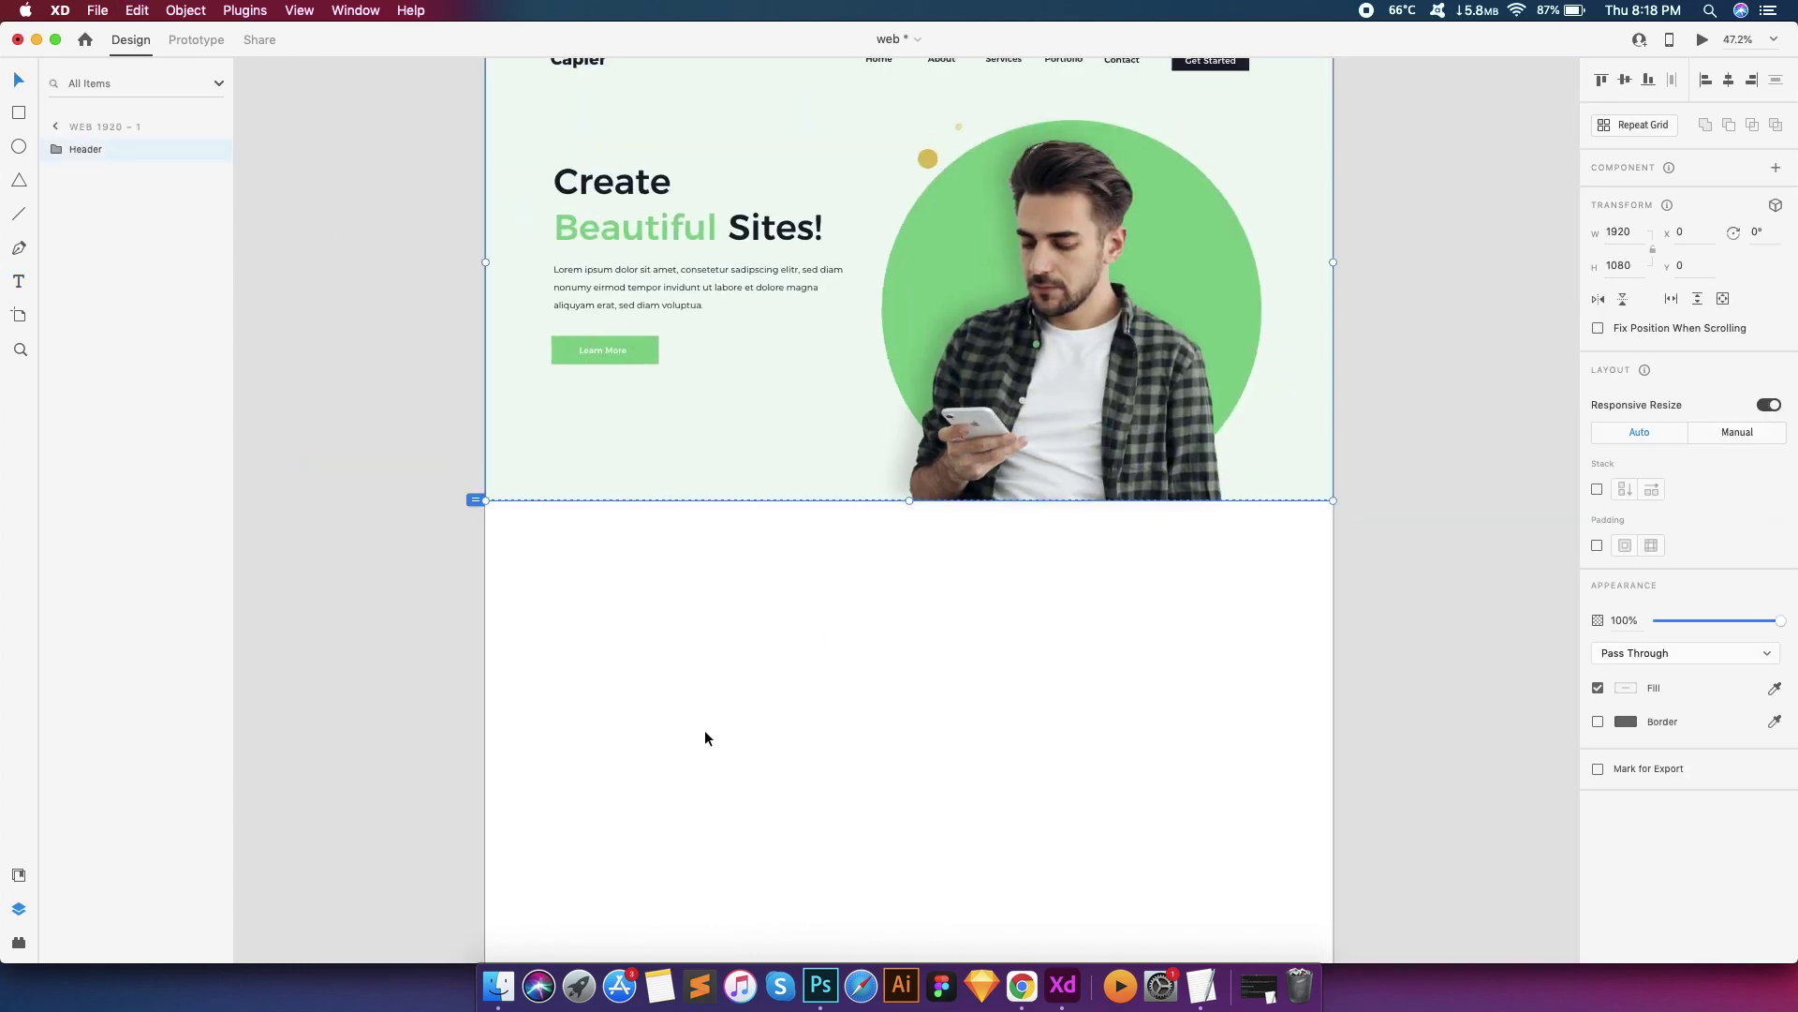
{"action": "key", "text": "super+v"}
{"action": "key", "text": "Escape"}
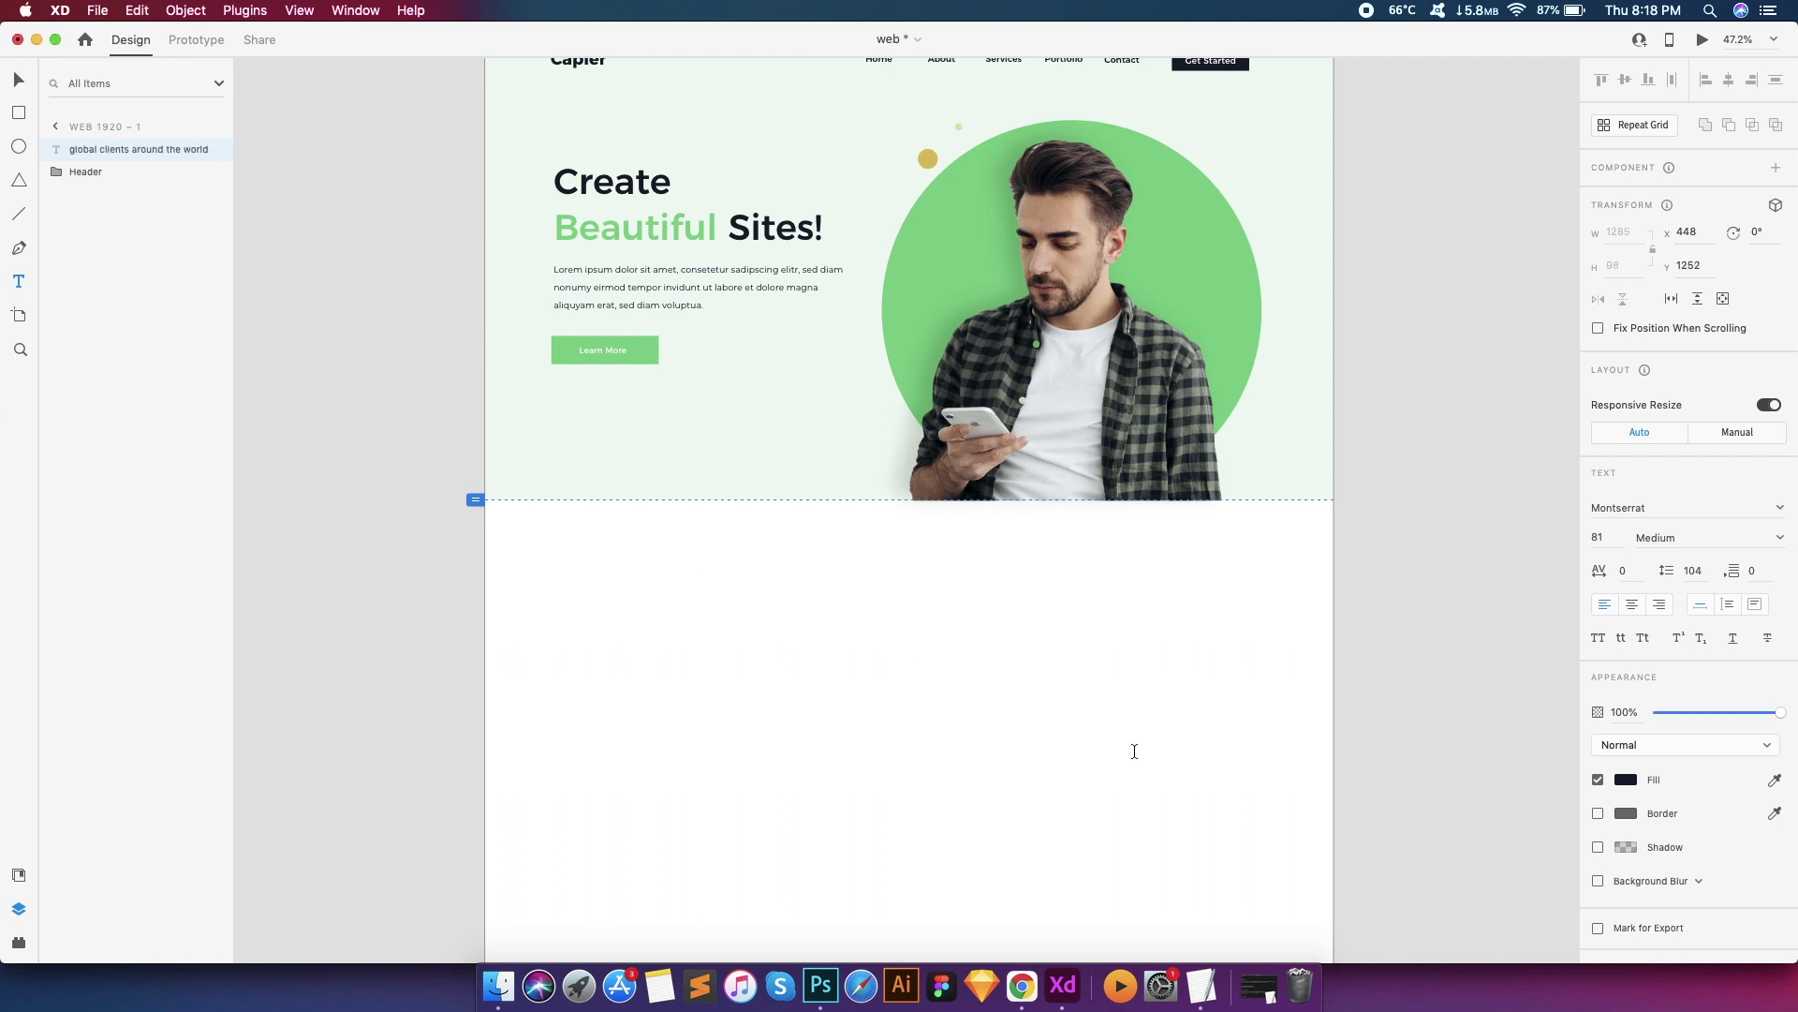
{"action": "scroll", "coordinate": [385, 413], "scroll_direction": "right", "scroll_amount": 2}
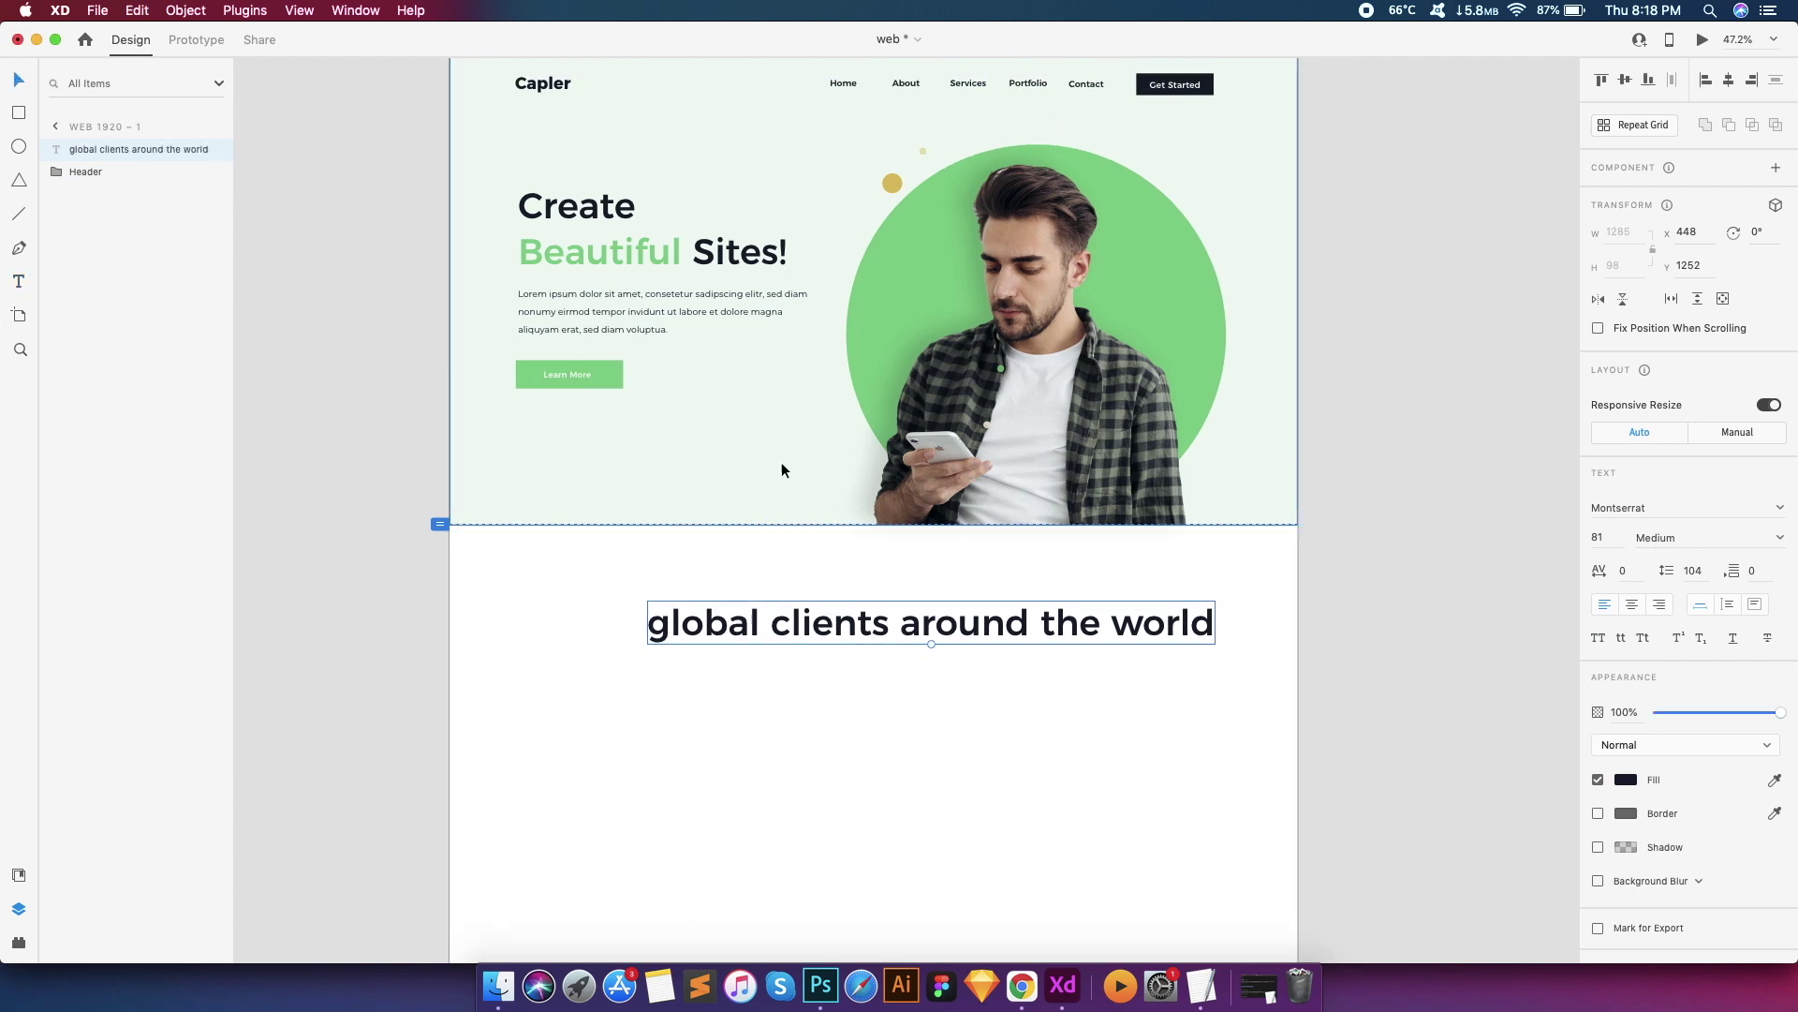
Set the clients heading's font size to 45, centre it horizontally, and position it at about Y 1189
{"action": "left_click_drag", "start_coordinate": [885, 595], "coordinate": [834, 572]}
{"action": "left_click", "coordinate": [1730, 81]}
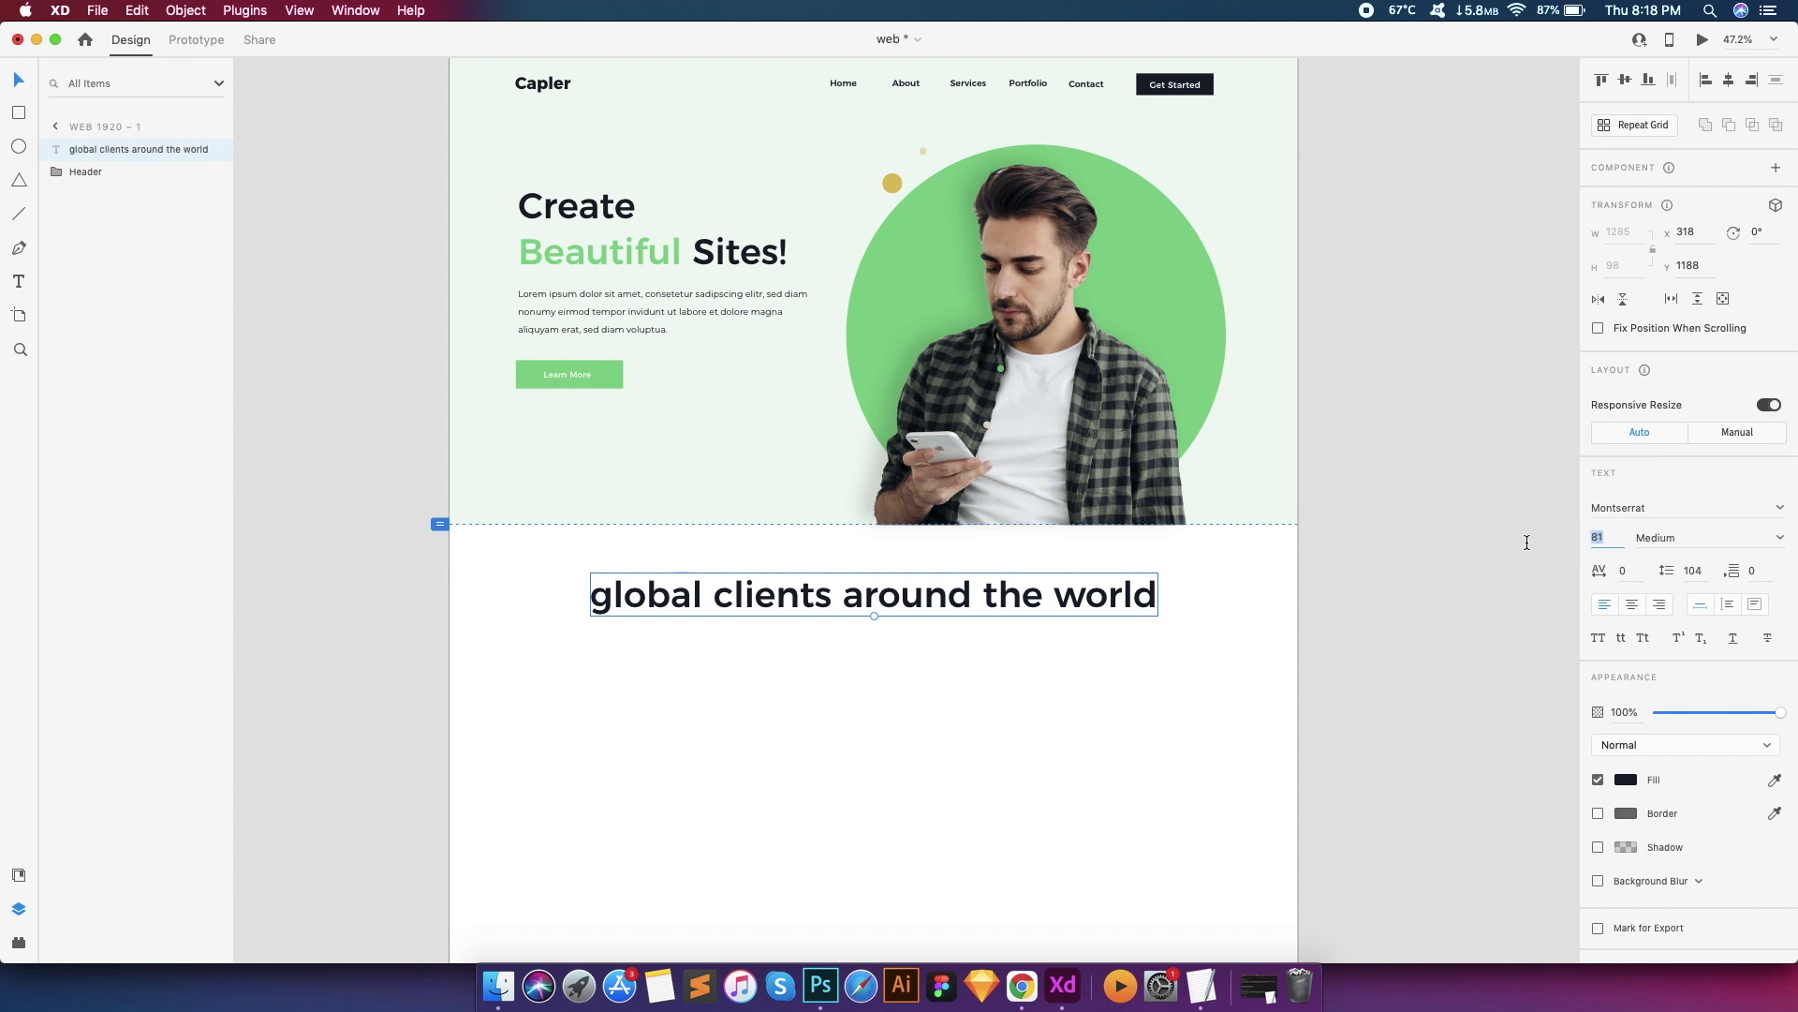
{"action": "type", "text": "45"}
{"action": "key", "text": "Return"}
{"action": "left_click", "coordinate": [1728, 84]}
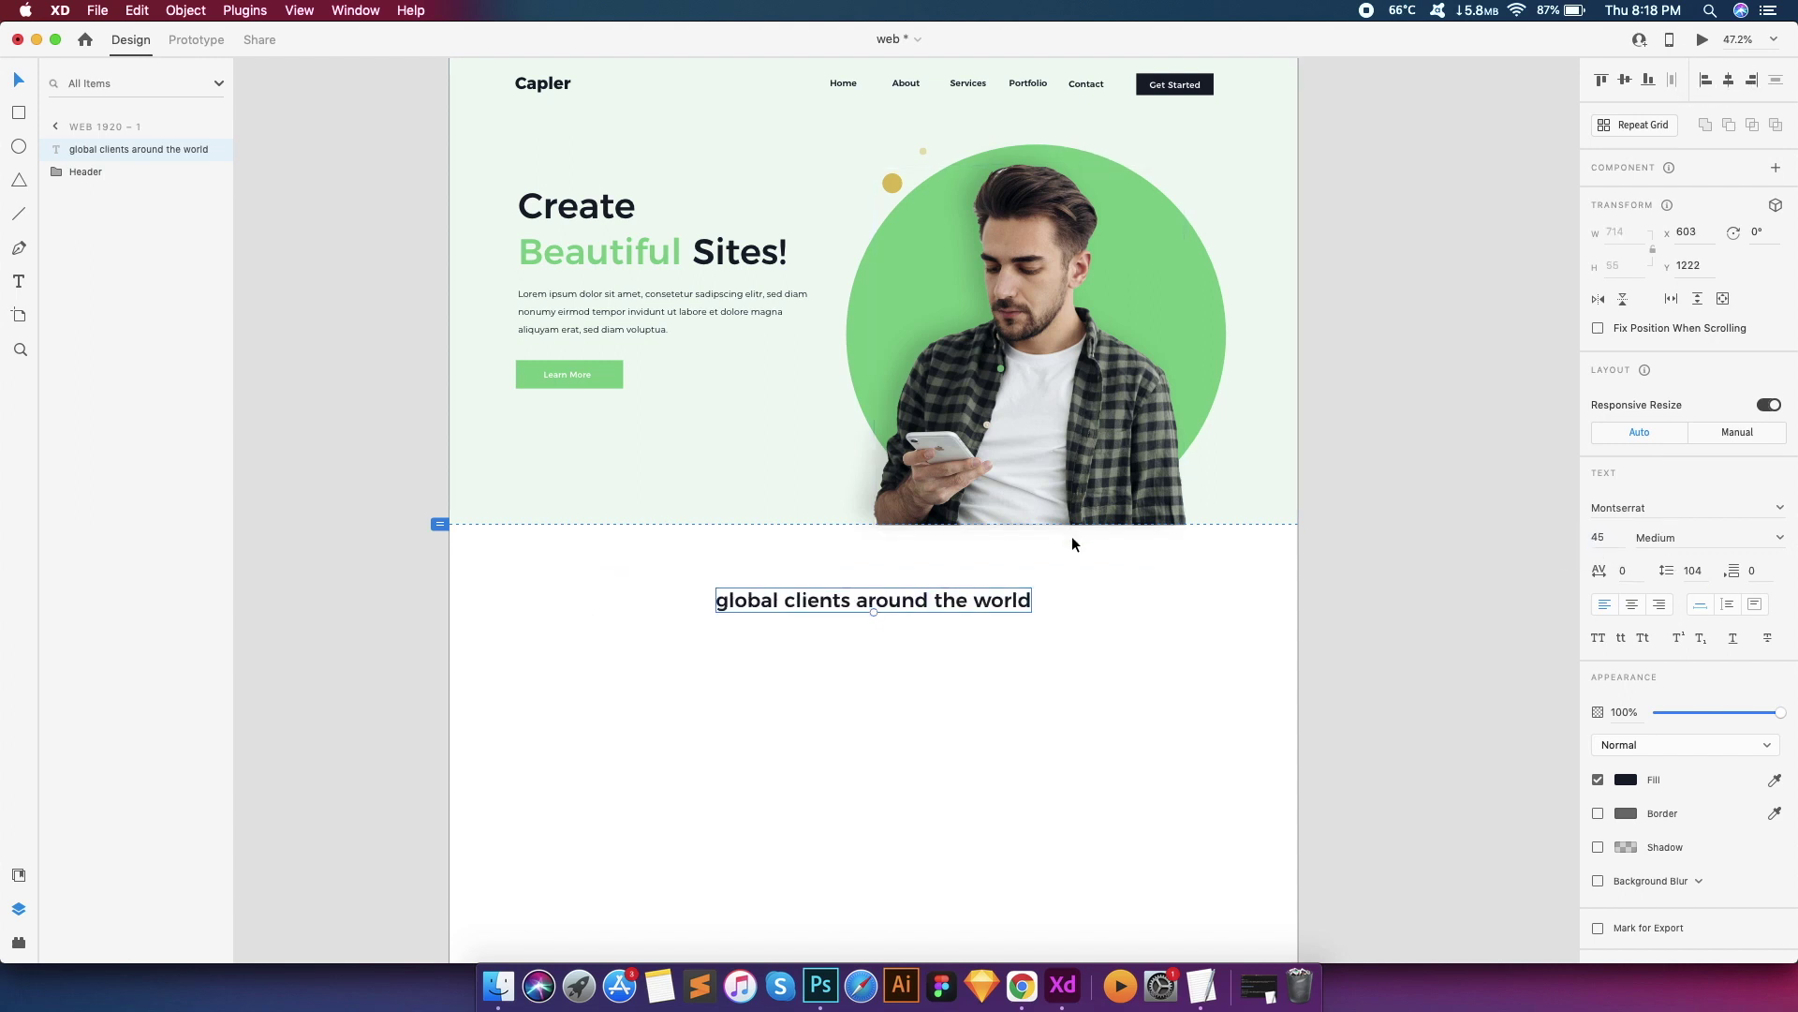
{"action": "left_click_drag", "start_coordinate": [848, 602], "coordinate": [847, 587]}
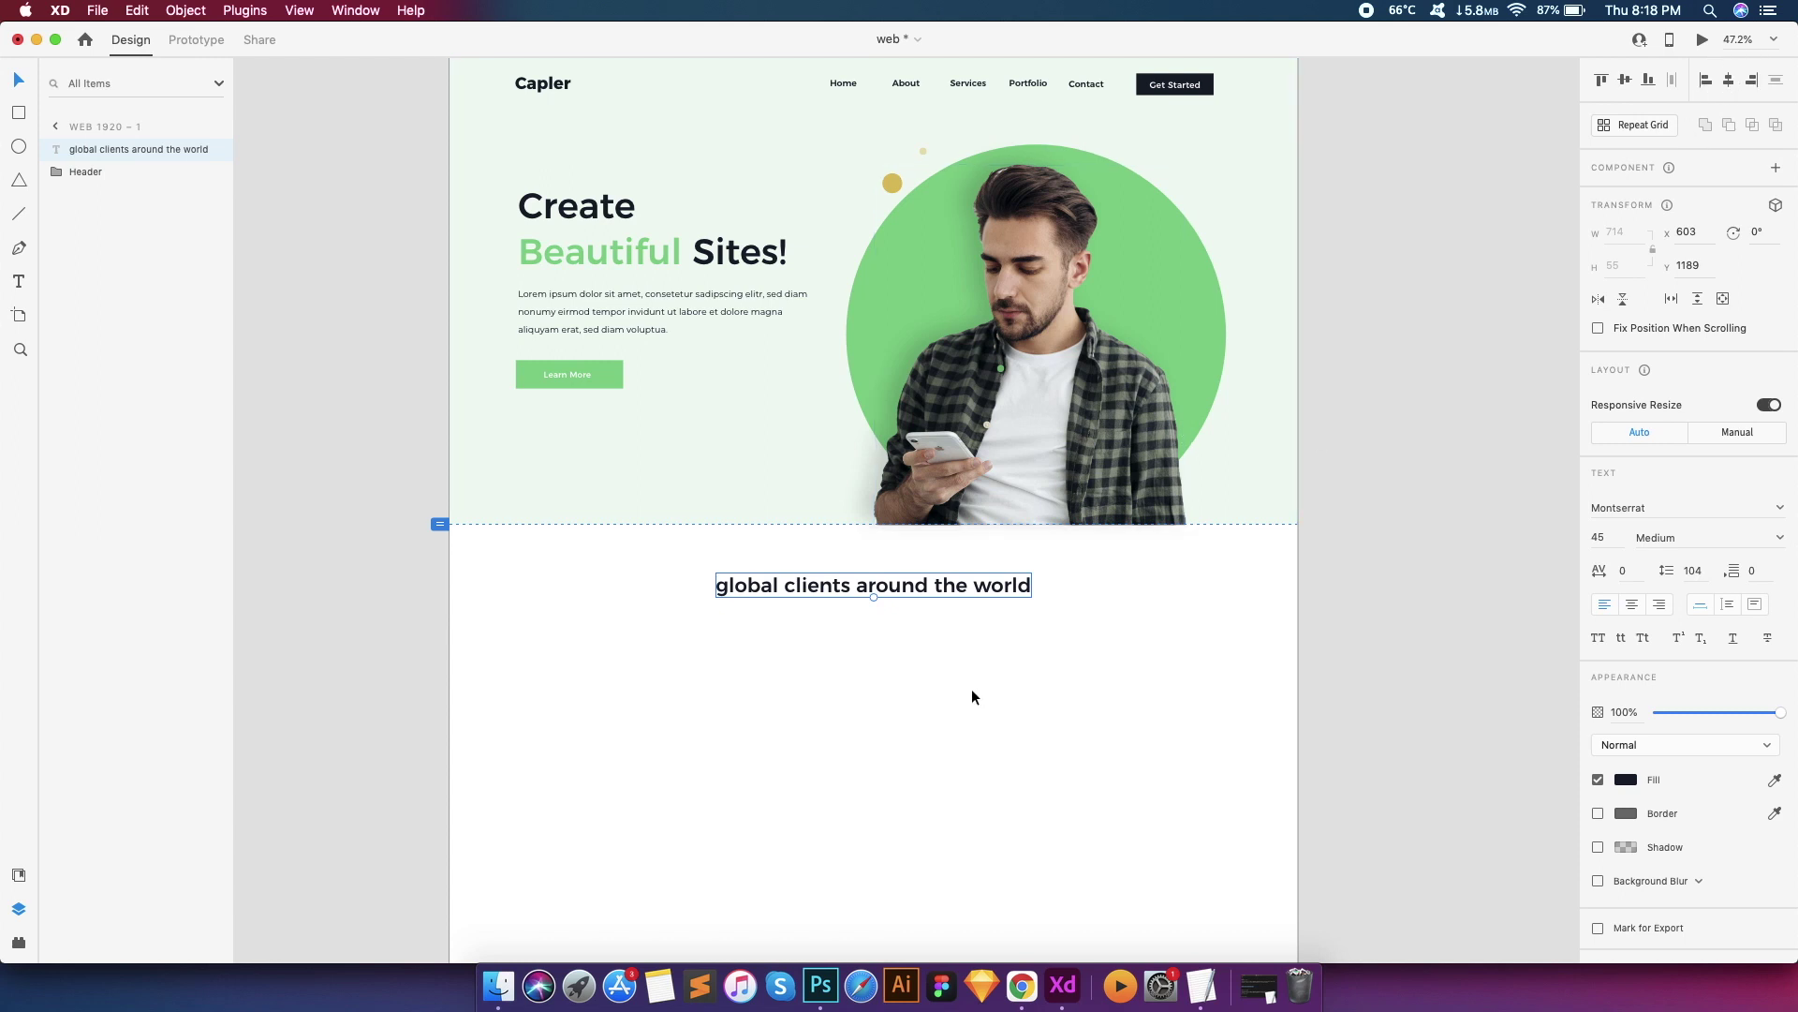
Show the artboard's layout grid and draw a rectangle about 363 × 122 px below the clients heading
{"action": "scroll", "coordinate": [937, 679], "scroll_direction": "down", "scroll_amount": 3}
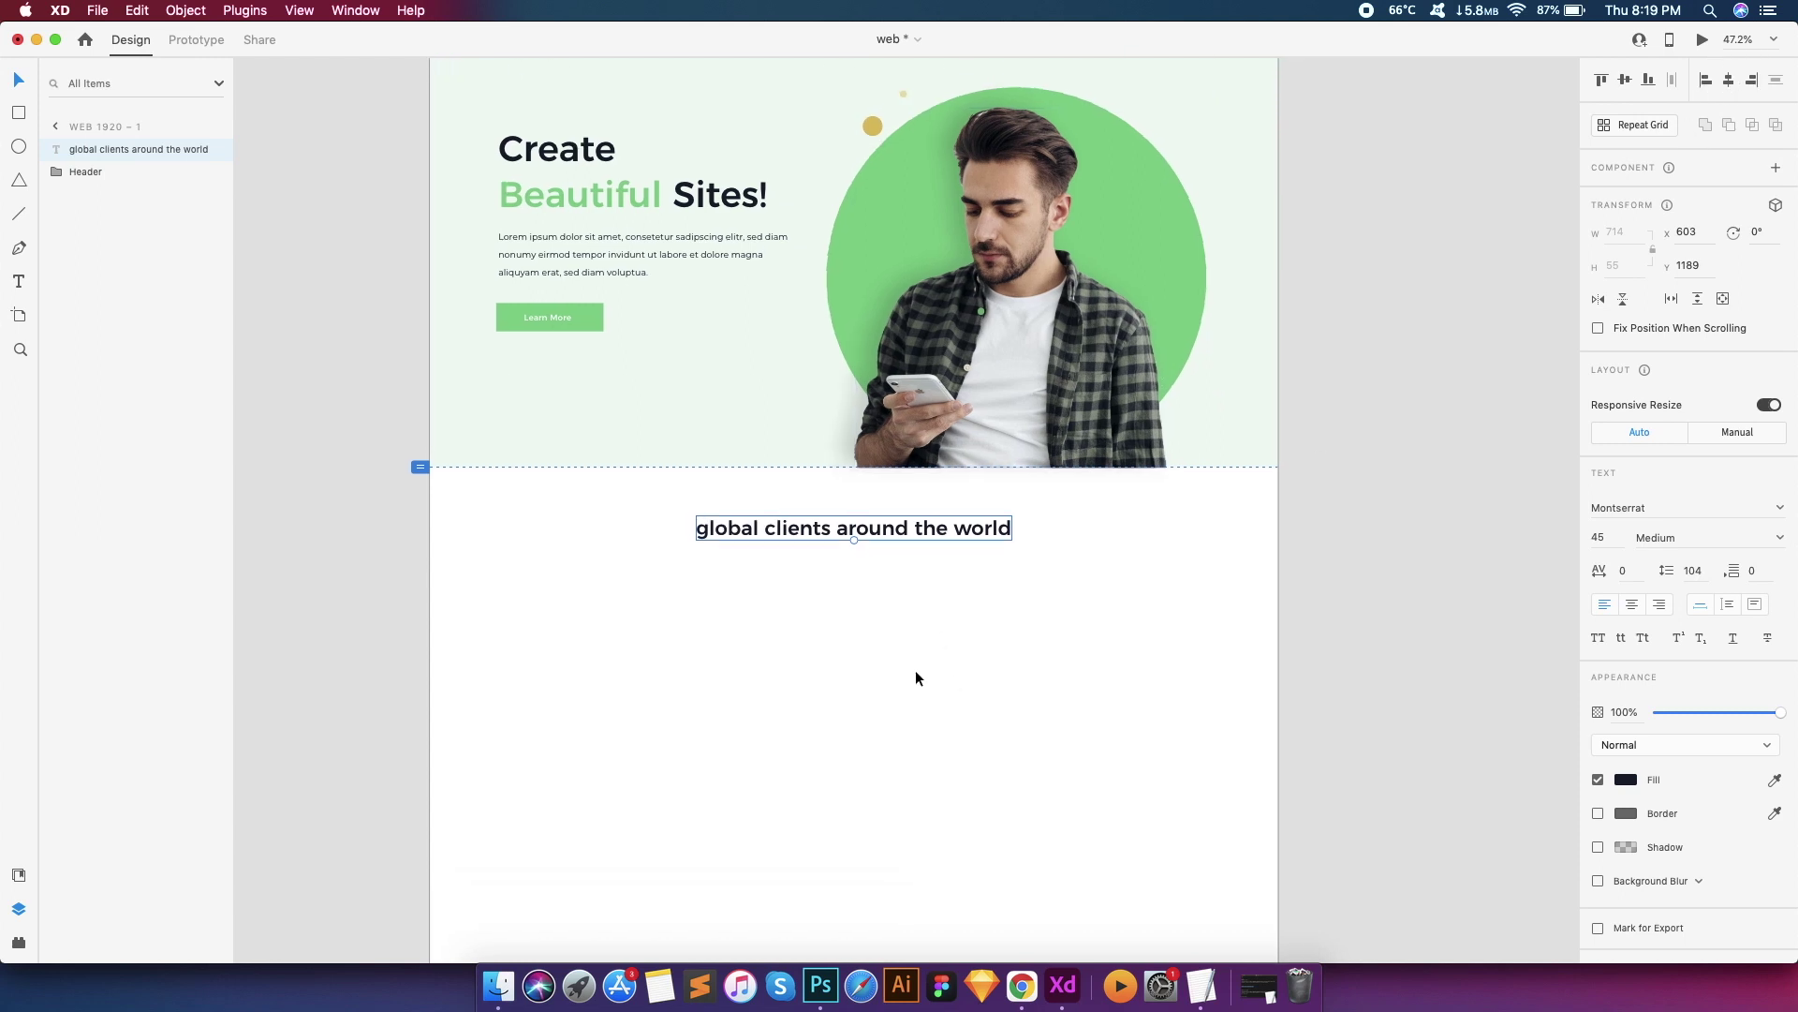
{"action": "scroll", "coordinate": [766, 631], "scroll_direction": "up", "scroll_amount": 5}
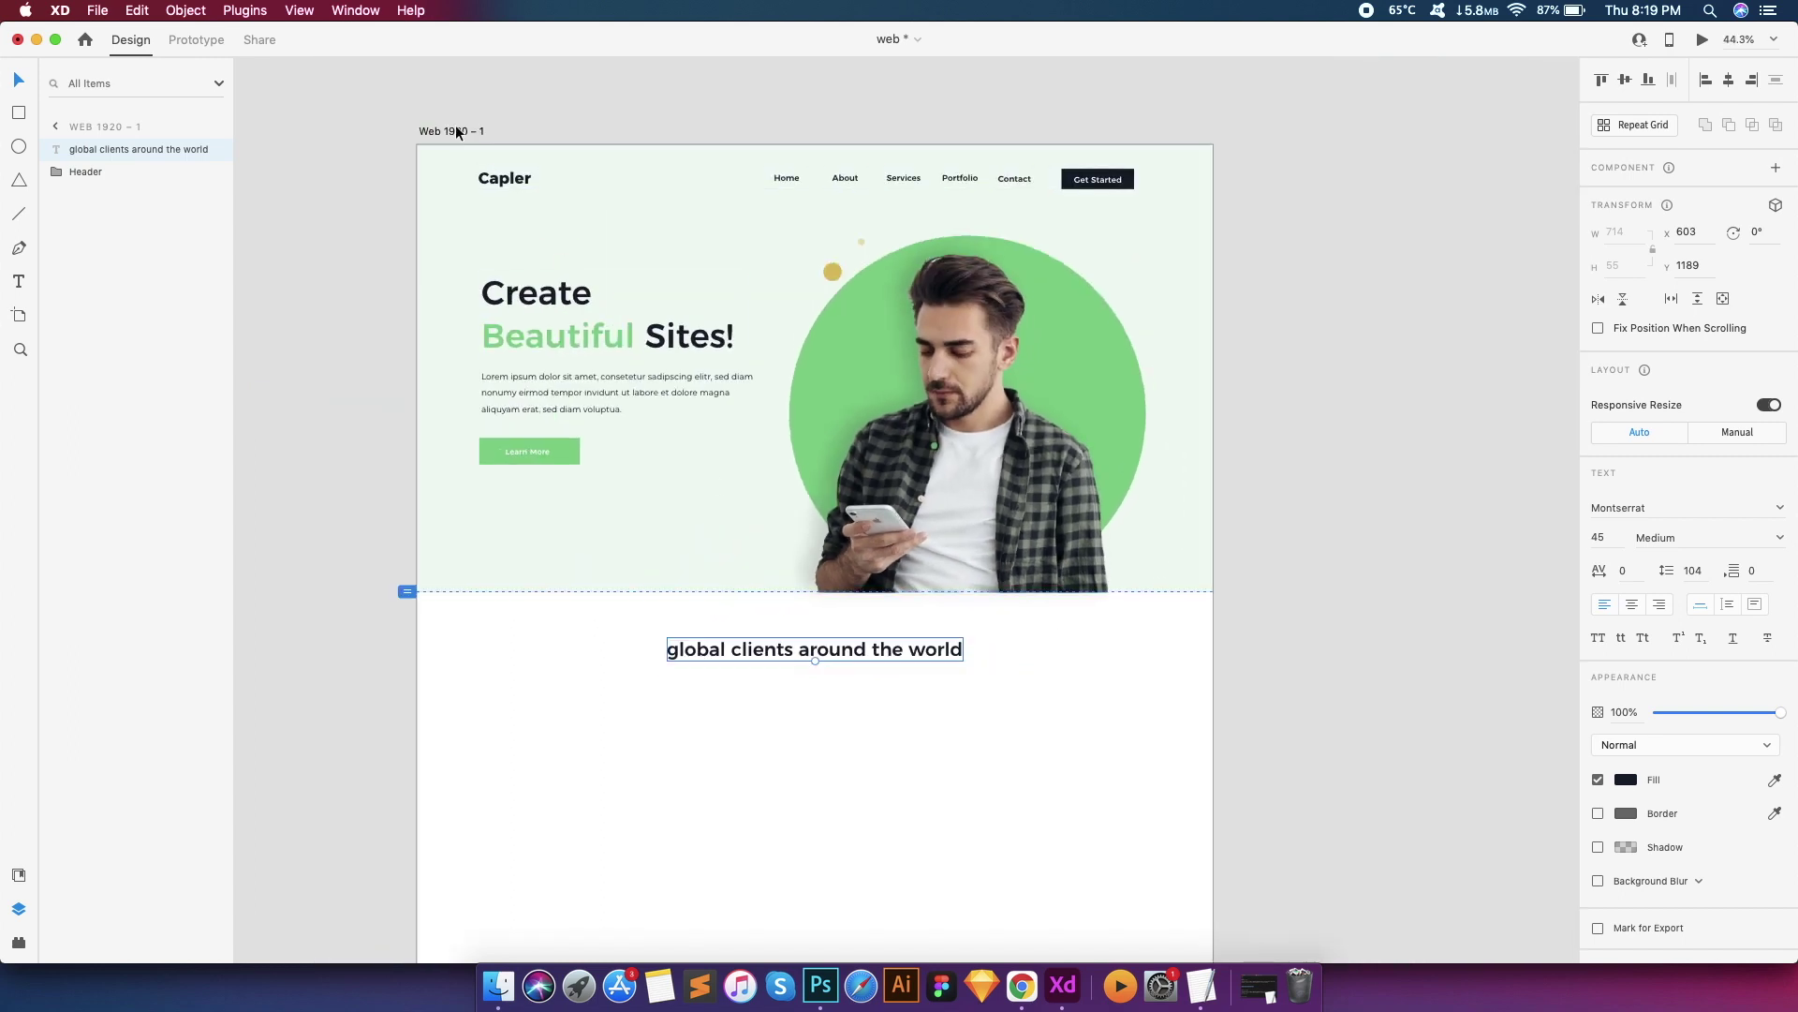
{"action": "left_click", "coordinate": [454, 131]}
{"action": "left_click", "coordinate": [1599, 606]}
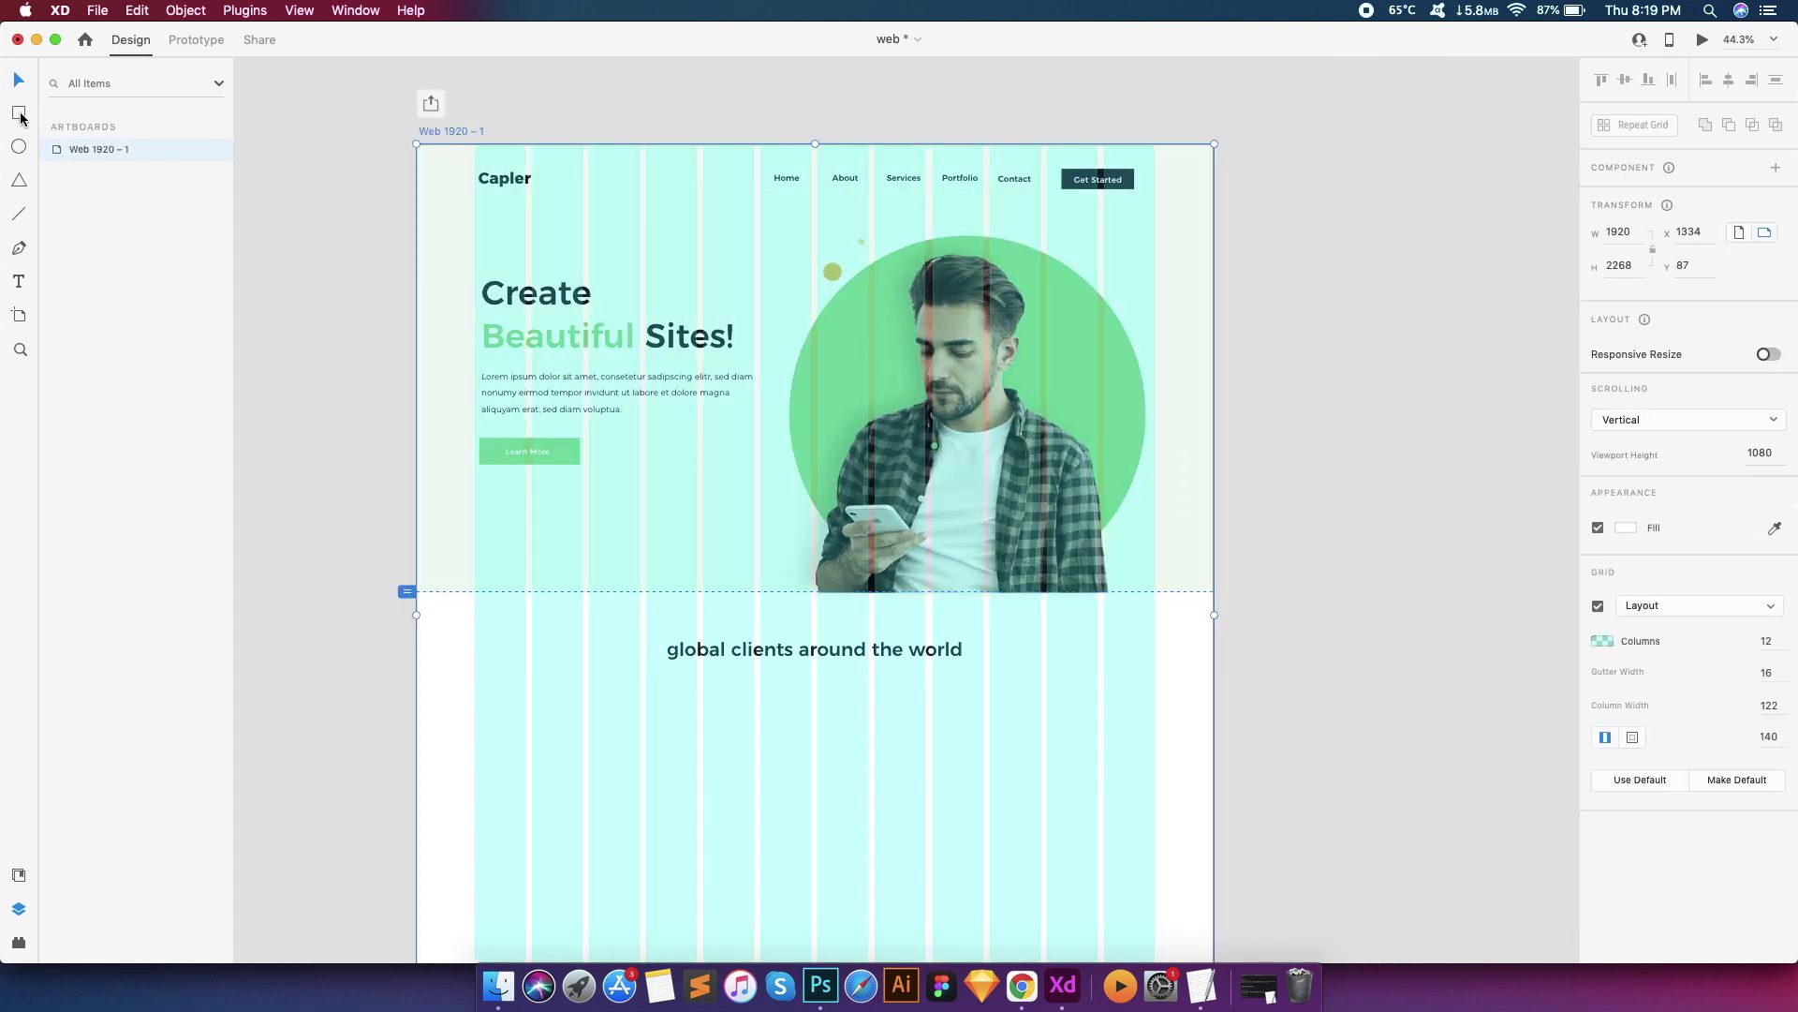
{"action": "mouse_move", "coordinate": [497, 687]}
{"action": "left_mouse_down"}
{"action": "mouse_move", "coordinate": [610, 762]}
{"action": "mouse_move", "coordinate": [640, 728]}
{"action": "left_mouse_up"}
Fill the new rectangle with mid-grey and remove its border
{"action": "left_click", "coordinate": [1626, 609]}
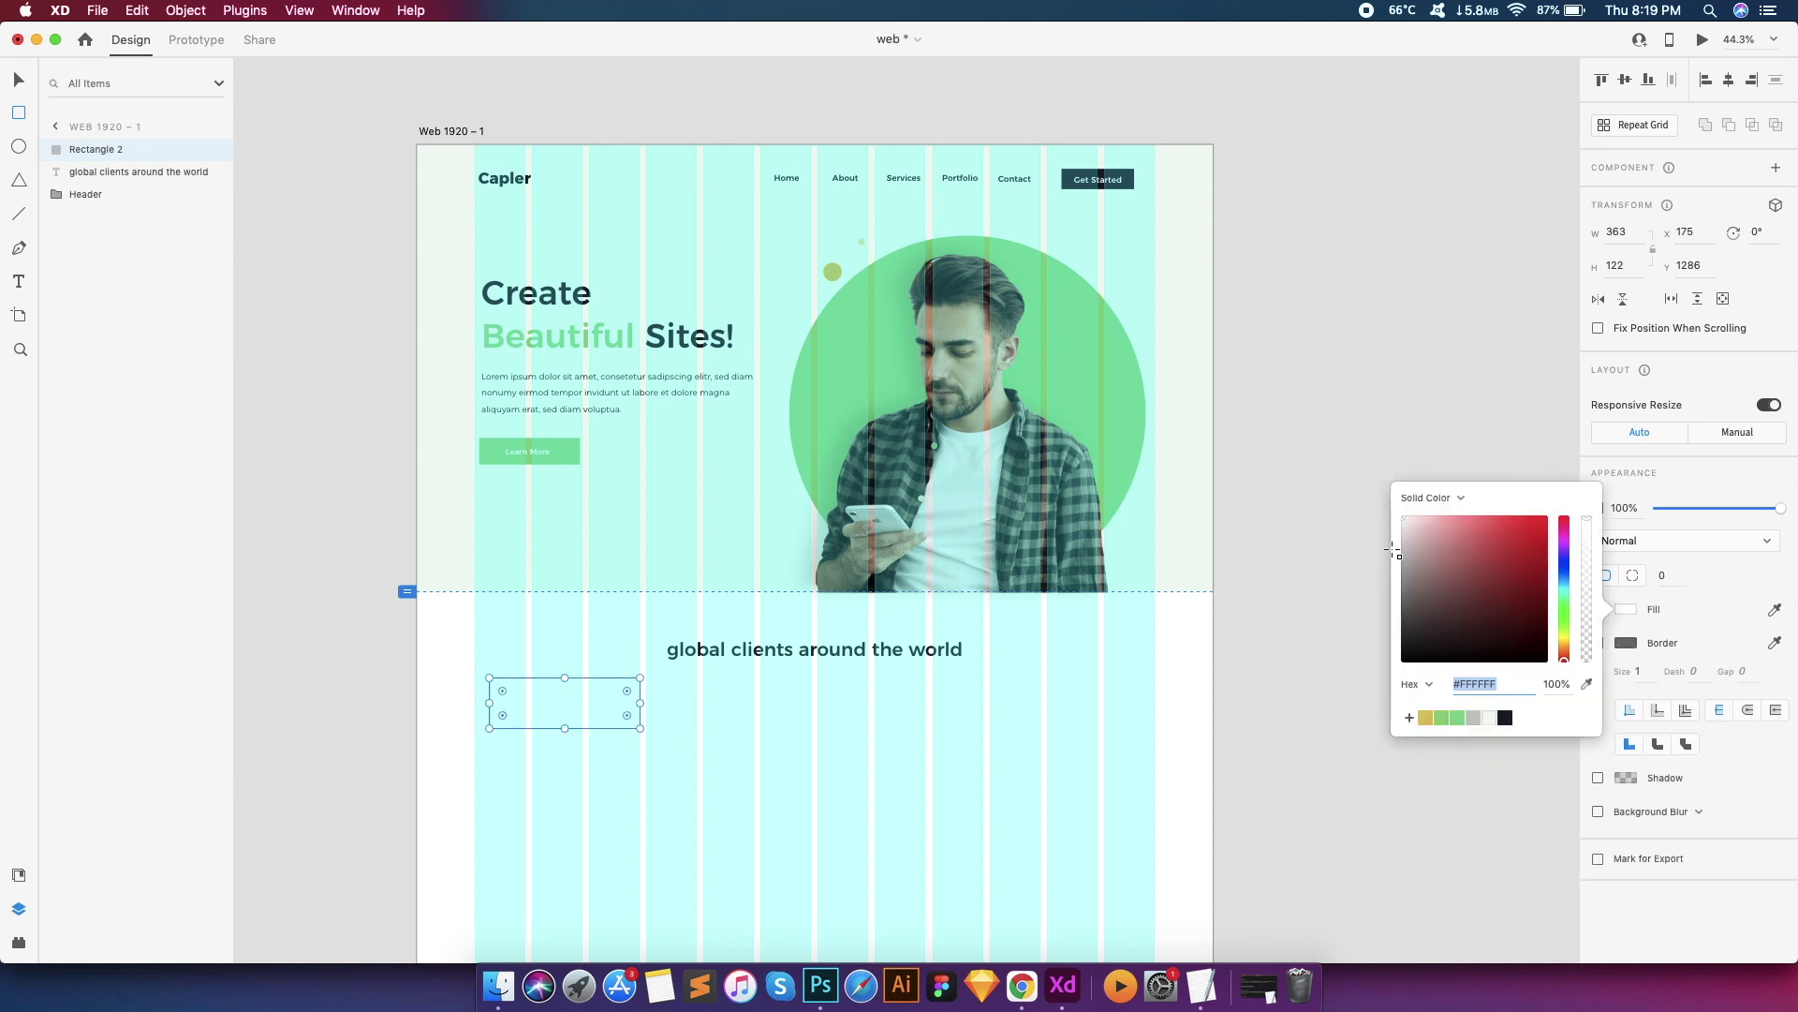
{"action": "left_click", "coordinate": [1401, 564]}
{"action": "left_click", "coordinate": [1597, 642]}
{"action": "left_click", "coordinate": [1598, 643]}
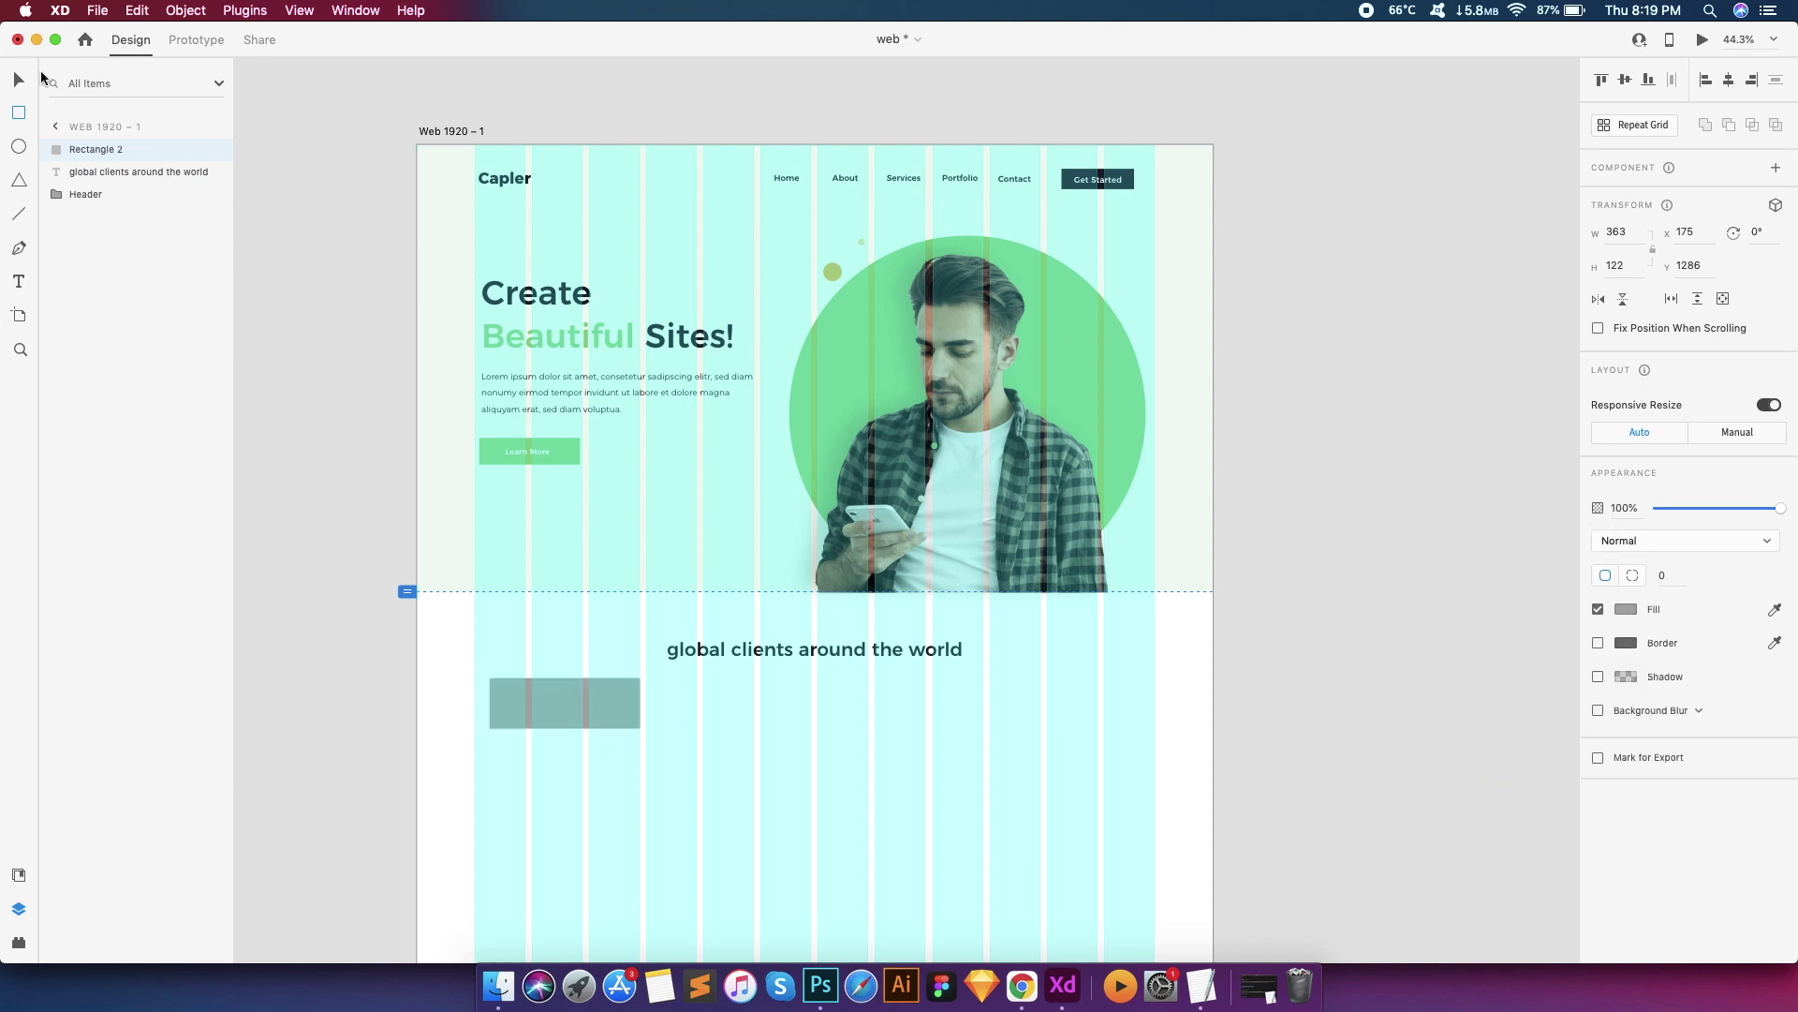
Align the grey rectangle with the first column's edge and duplicate it into an evenly spaced row of four across the columns
{"action": "left_click_drag", "start_coordinate": [547, 693], "coordinate": [479, 703]}
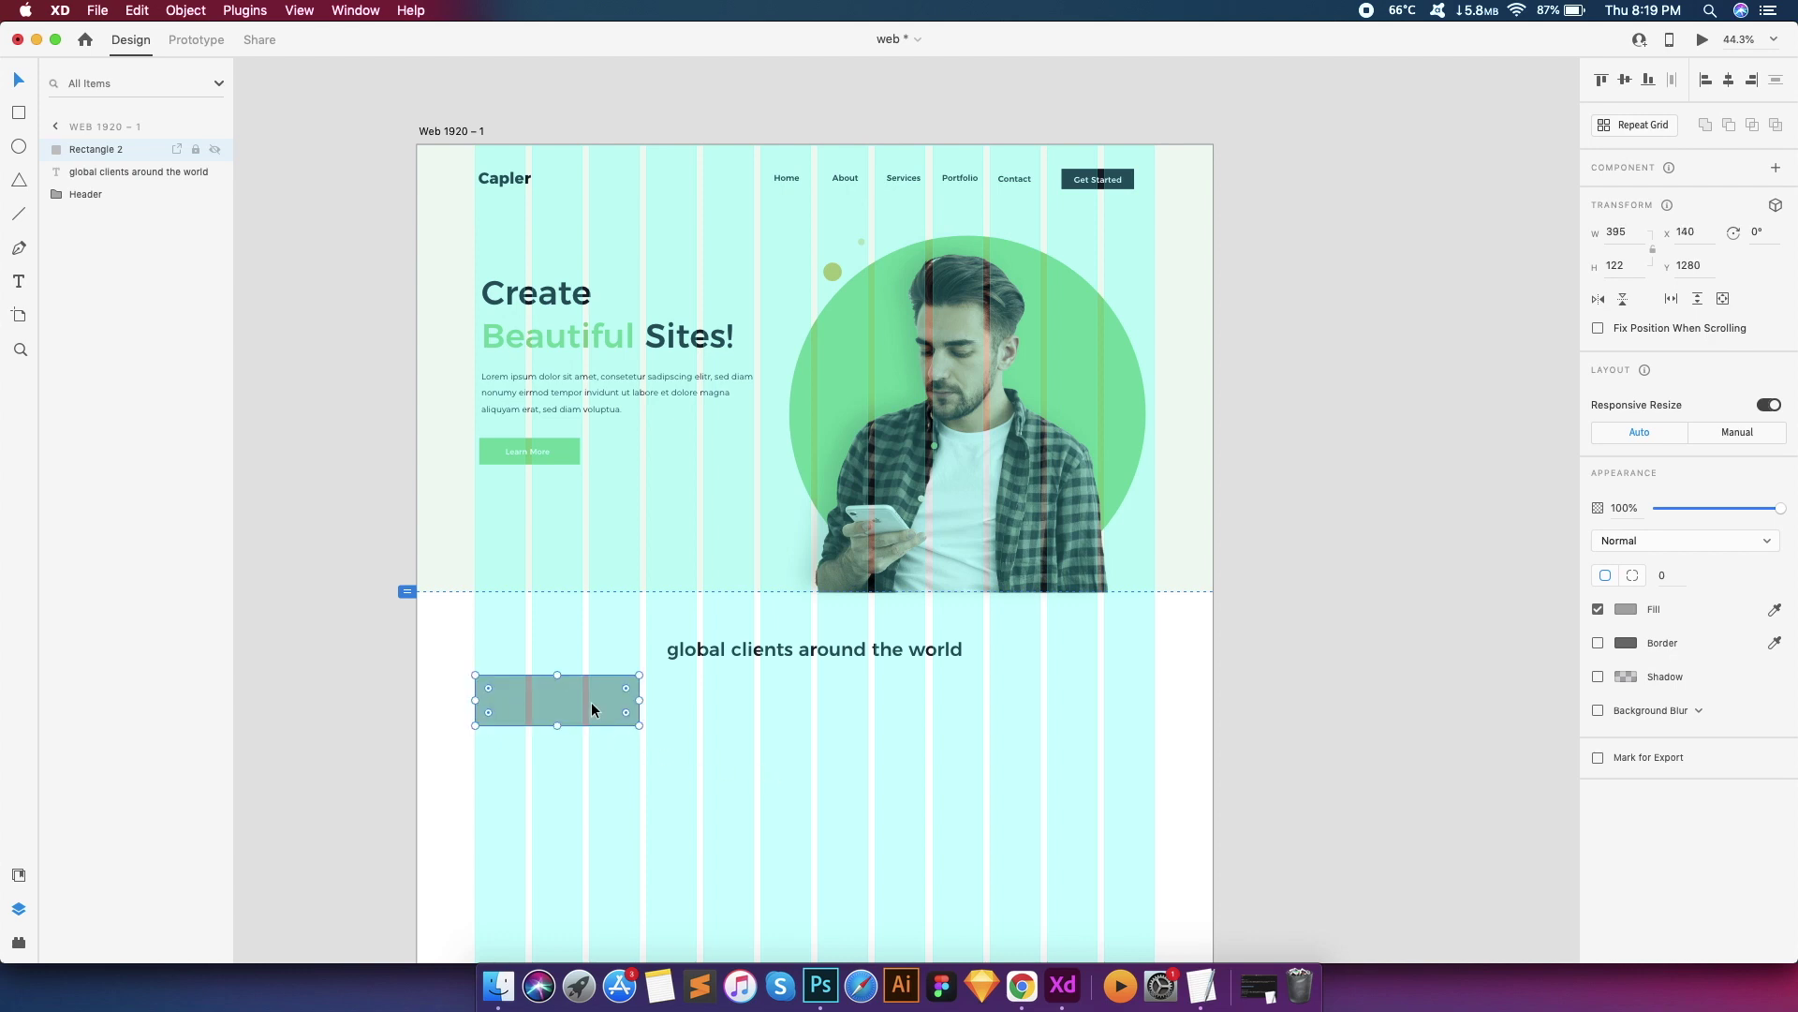
{"action": "key", "text": "super+d"}
{"action": "left_click_drag", "start_coordinate": [592, 701], "coordinate": [1155, 699]}
{"action": "key", "text": "super+d"}
{"action": "key", "text": "super+d"}
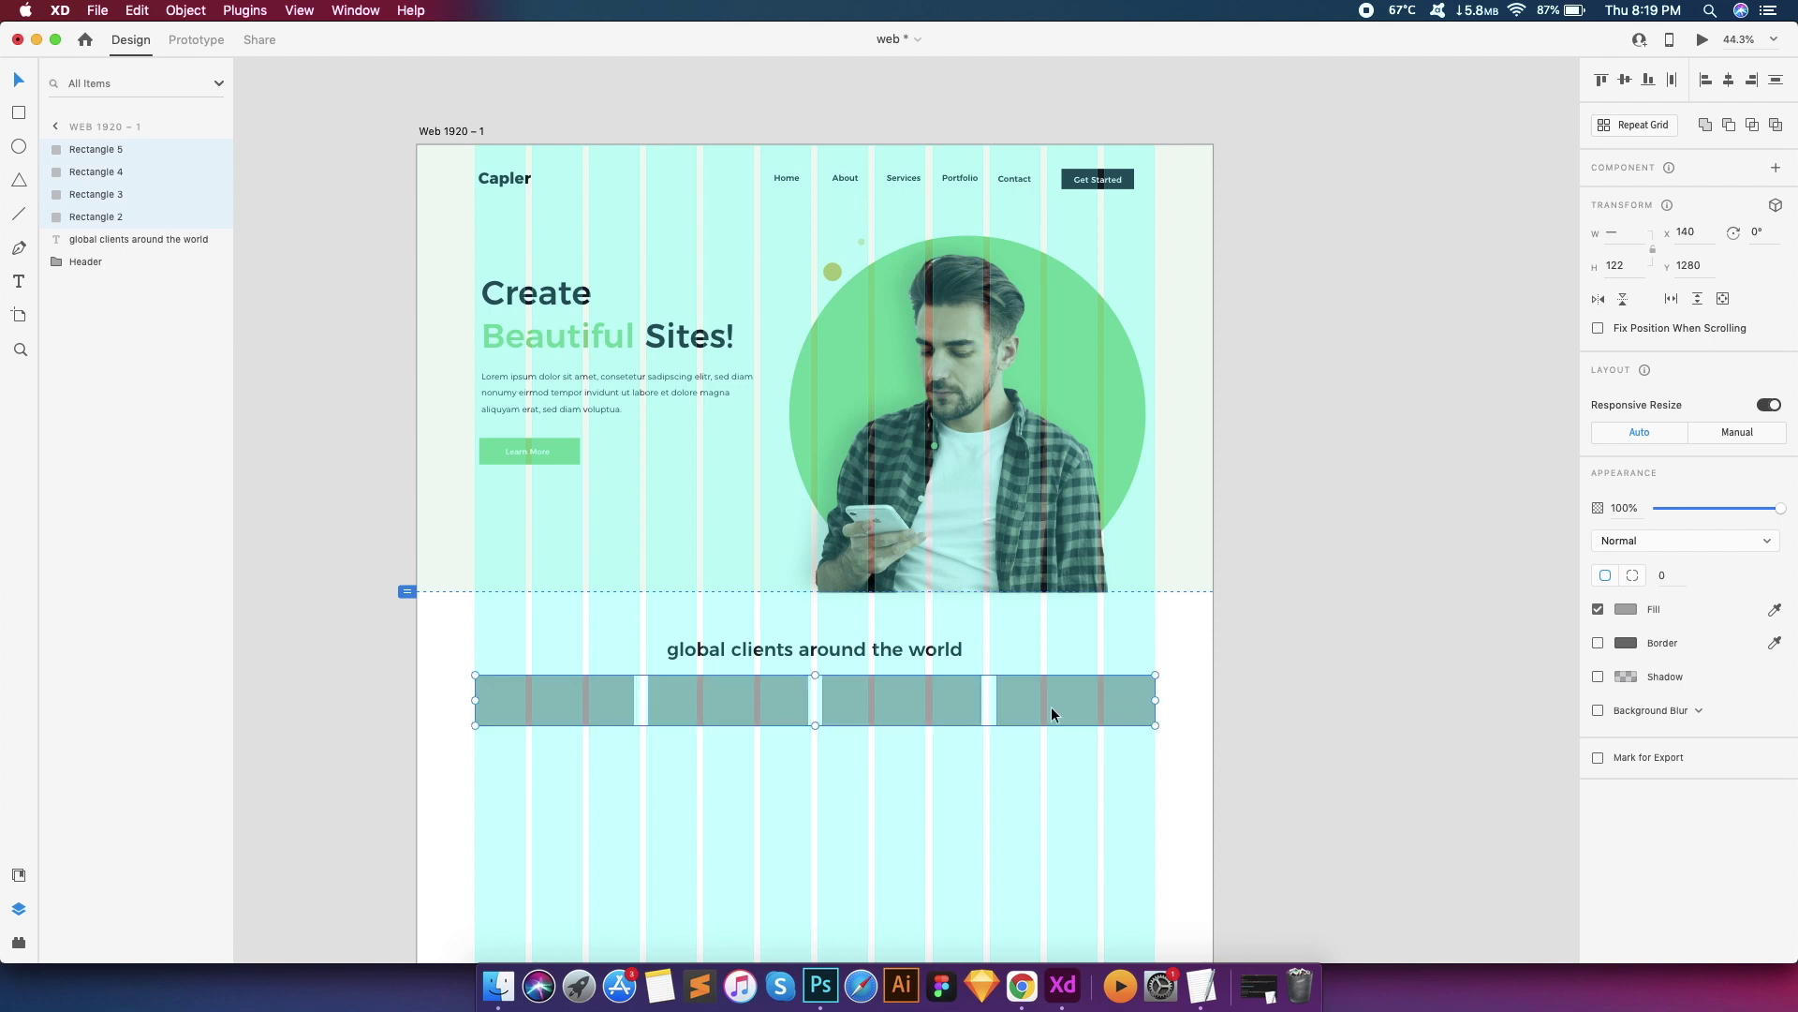
Hide the artboard's layout grid and move the row of four rectangles down 20 px to Y 1300
{"action": "left_click", "coordinate": [1247, 674]}
{"action": "left_click", "coordinate": [452, 131]}
{"action": "left_click", "coordinate": [1598, 606]}
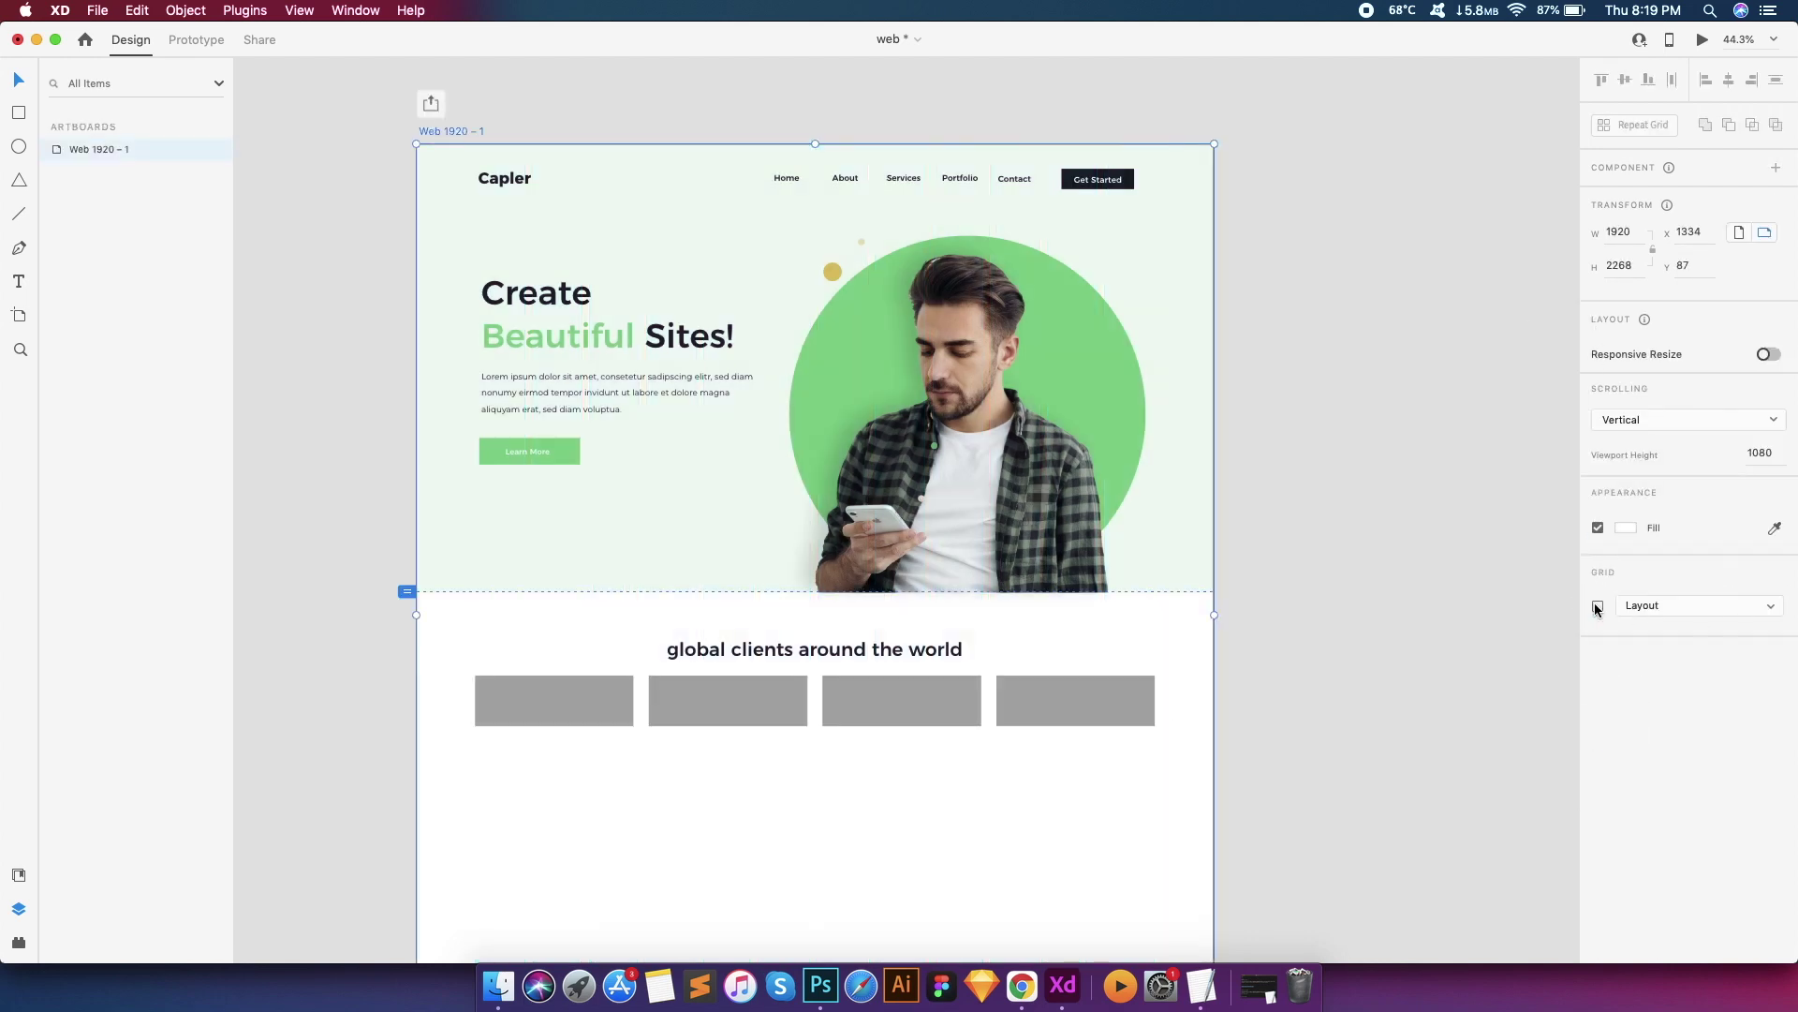
{"action": "left_click_drag", "start_coordinate": [464, 674], "coordinate": [1173, 736]}
{"action": "key", "text": "shift+Down"}
{"action": "key", "text": "shift+Down"}
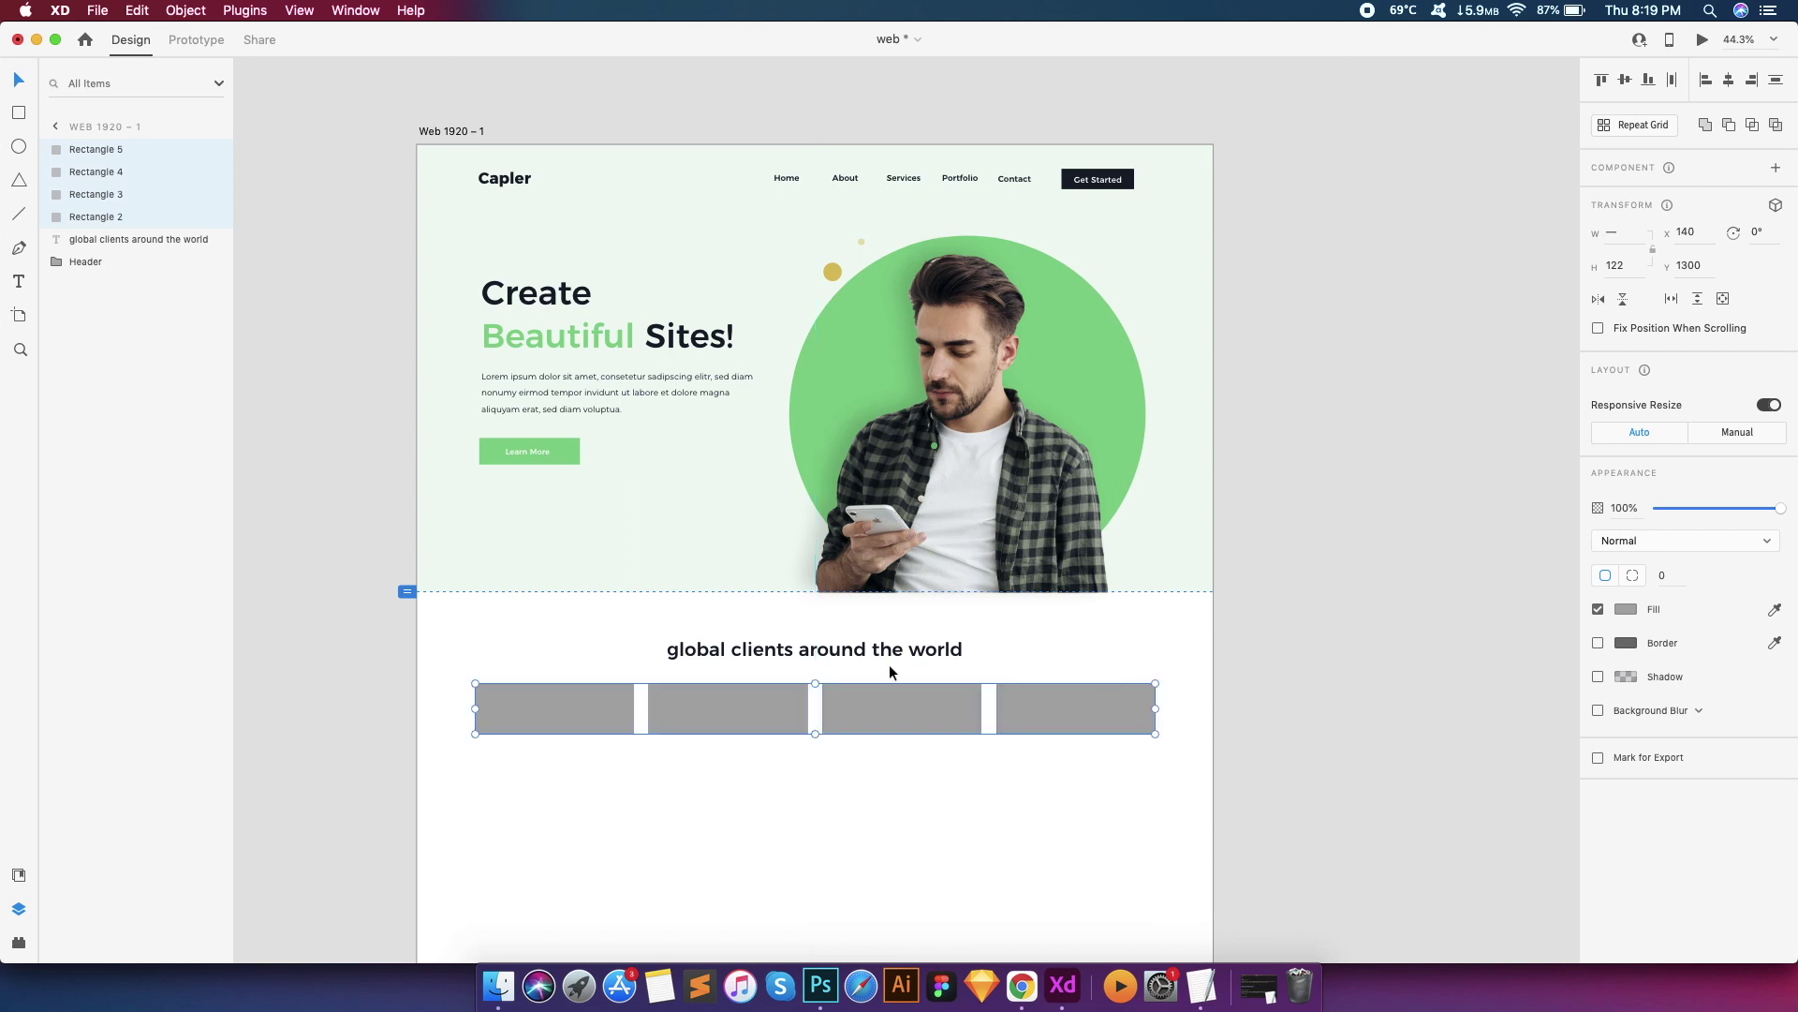
Fill the first grey rectangle with a logotype from the uiLogos plugin
{"action": "left_click", "coordinate": [598, 726]}
{"action": "left_click", "coordinate": [19, 943]}
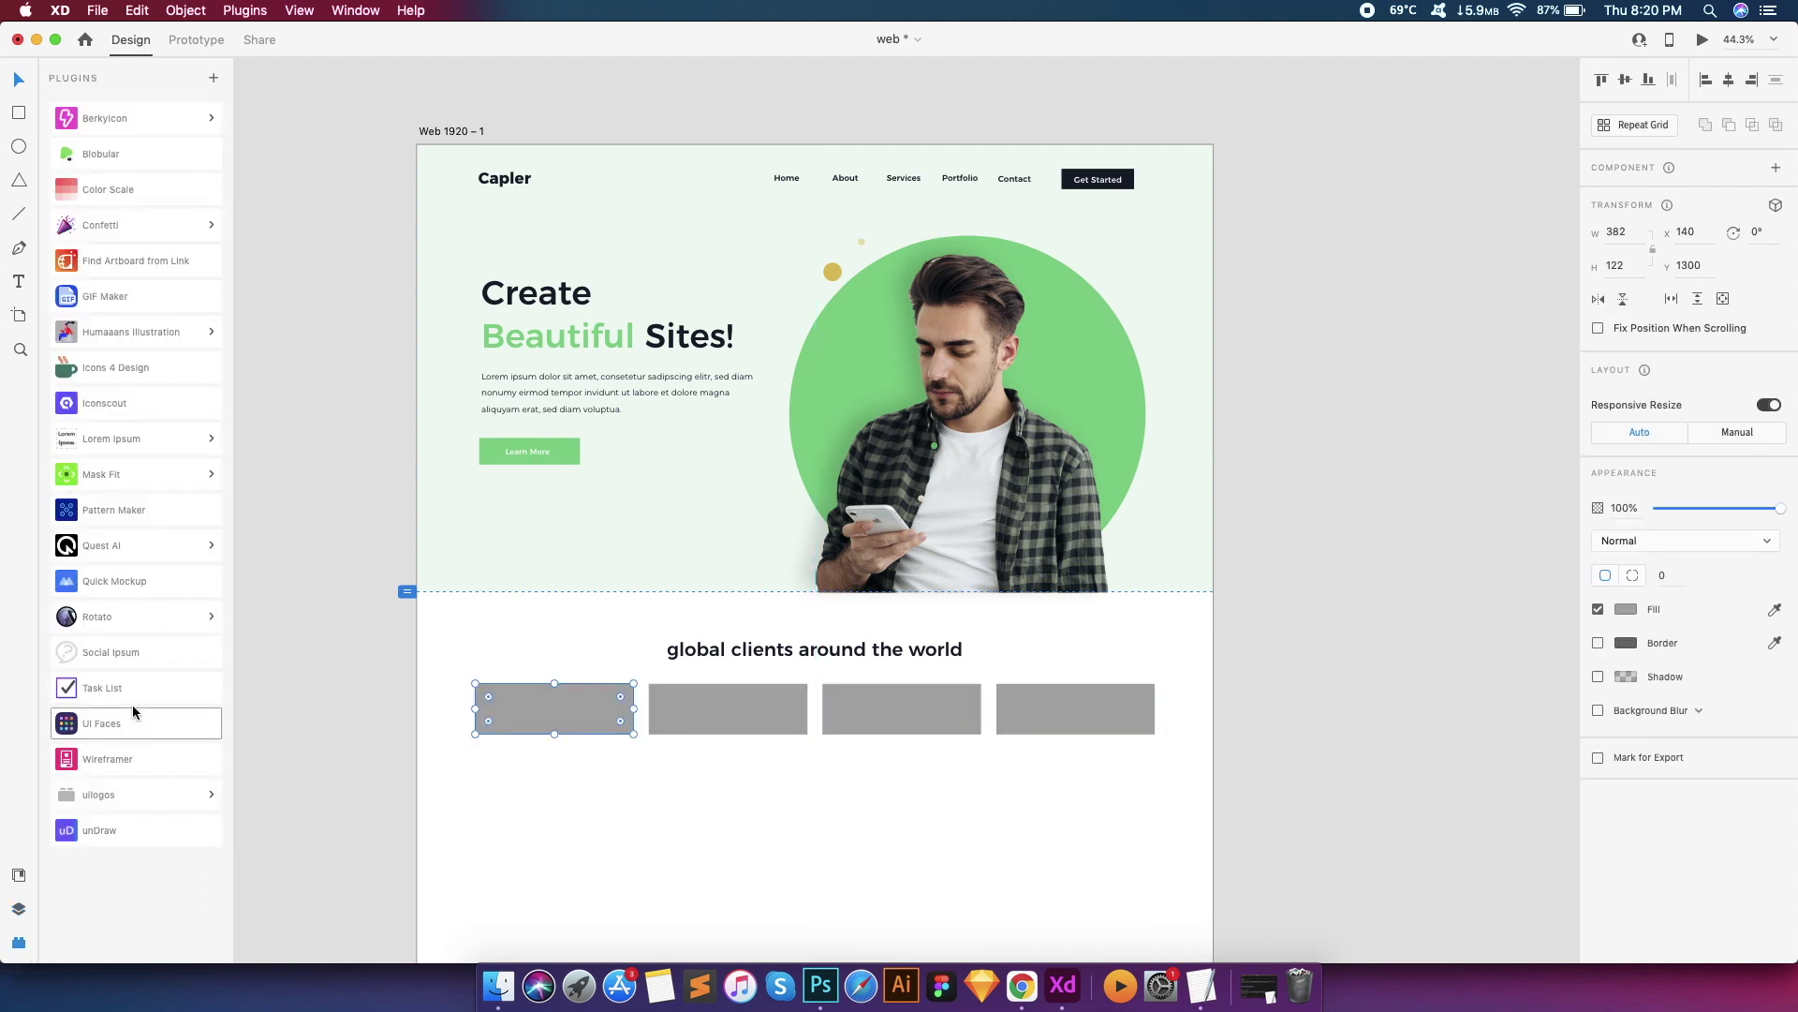
{"action": "left_click", "coordinate": [131, 803]}
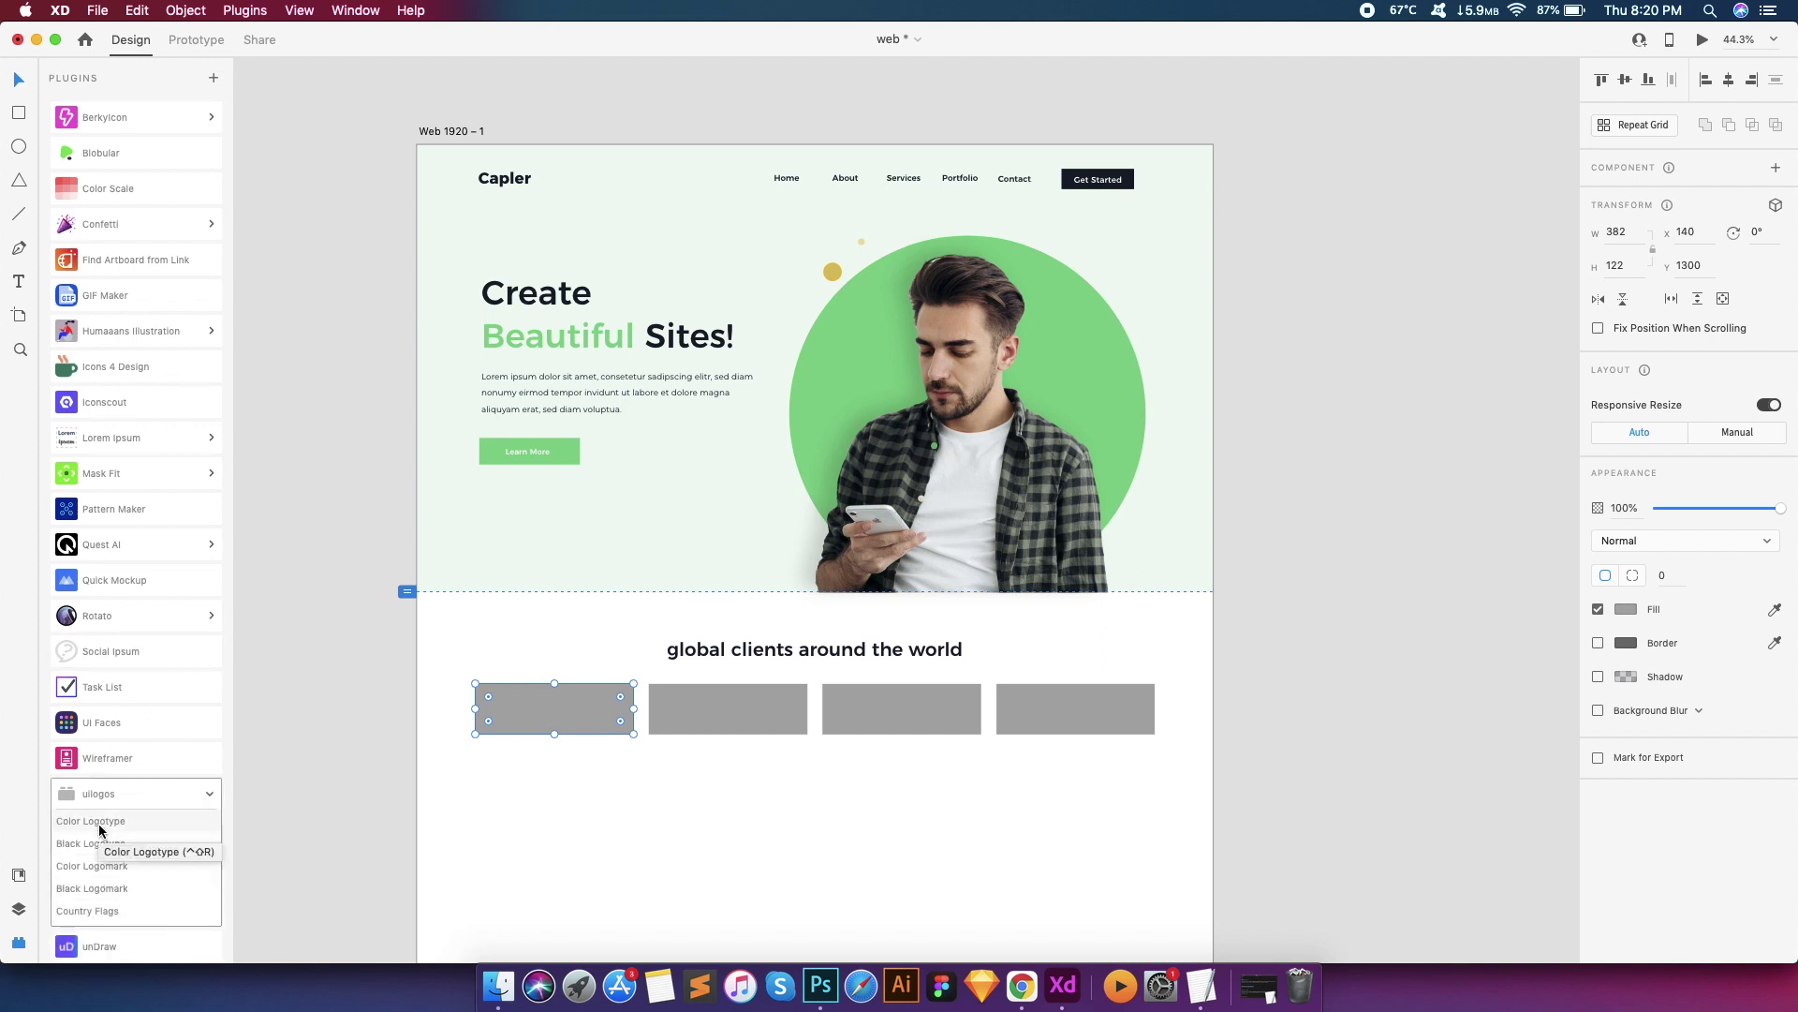
{"action": "left_click", "coordinate": [101, 830]}
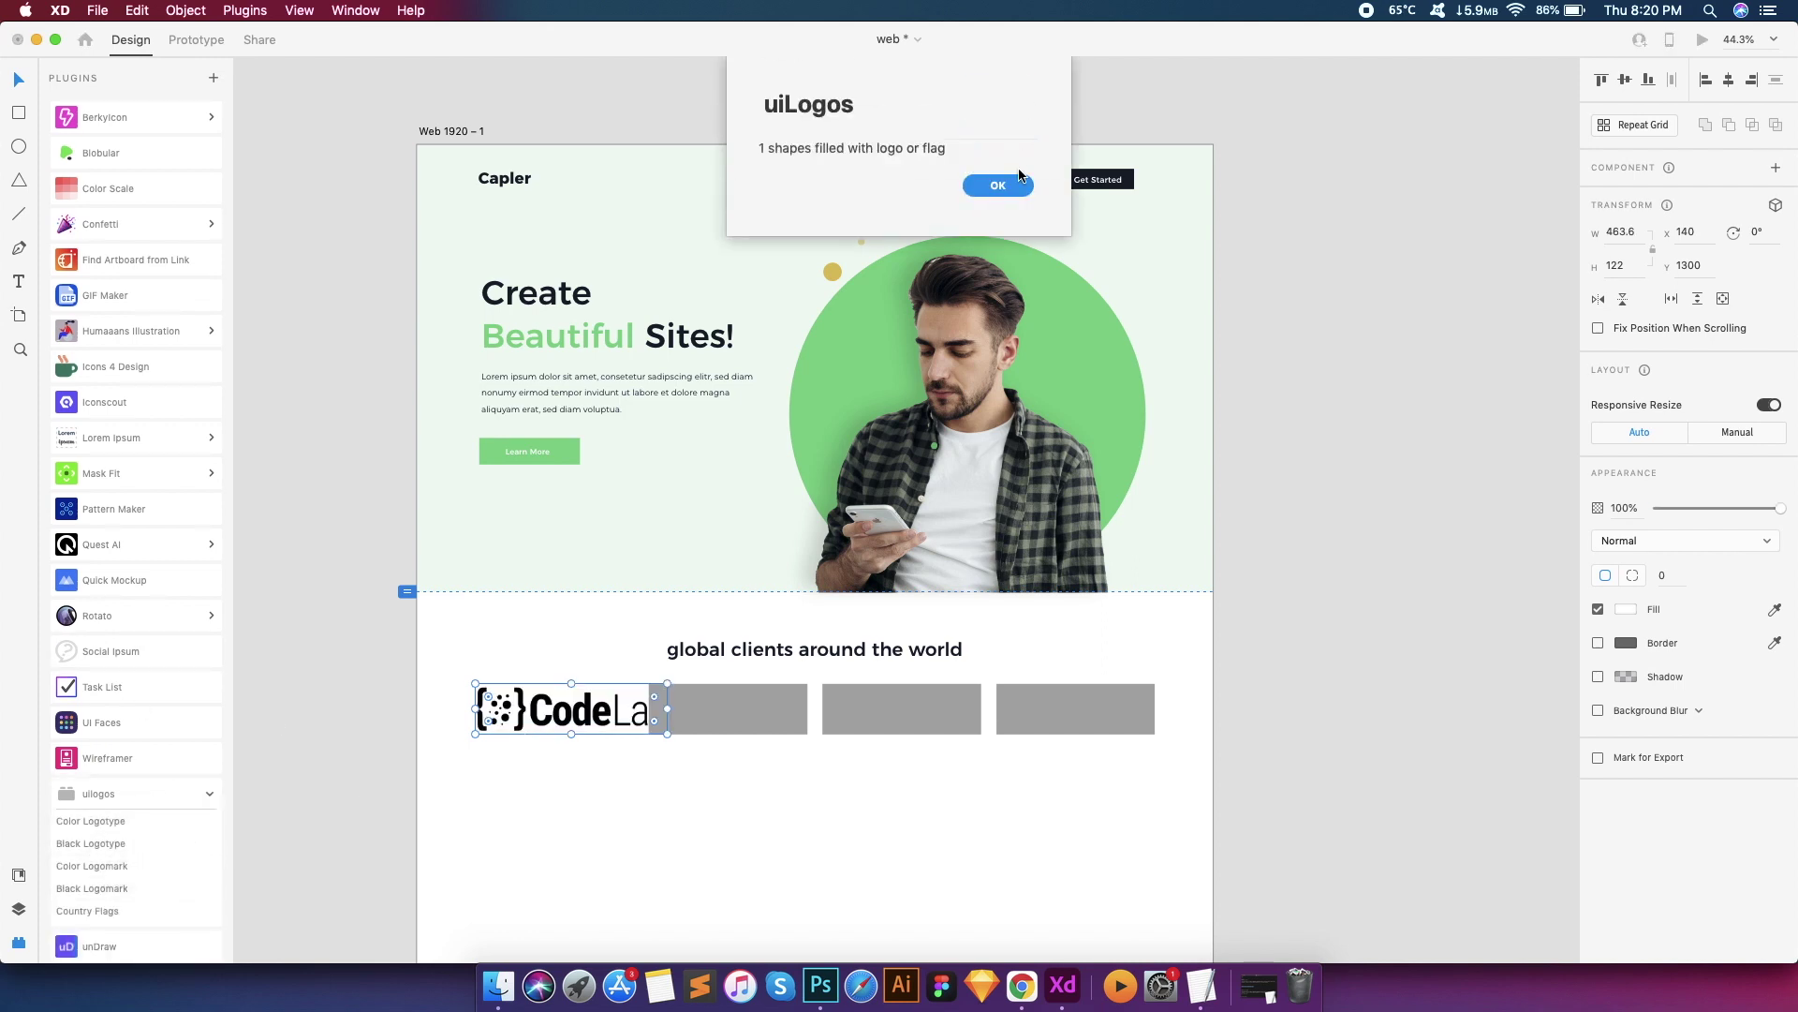
{"action": "left_click", "coordinate": [1019, 181]}
Try other uiLogos logotypes on the first rectangle and undo the last logo fill
{"action": "left_click", "coordinate": [87, 822]}
{"action": "key", "text": "Return"}
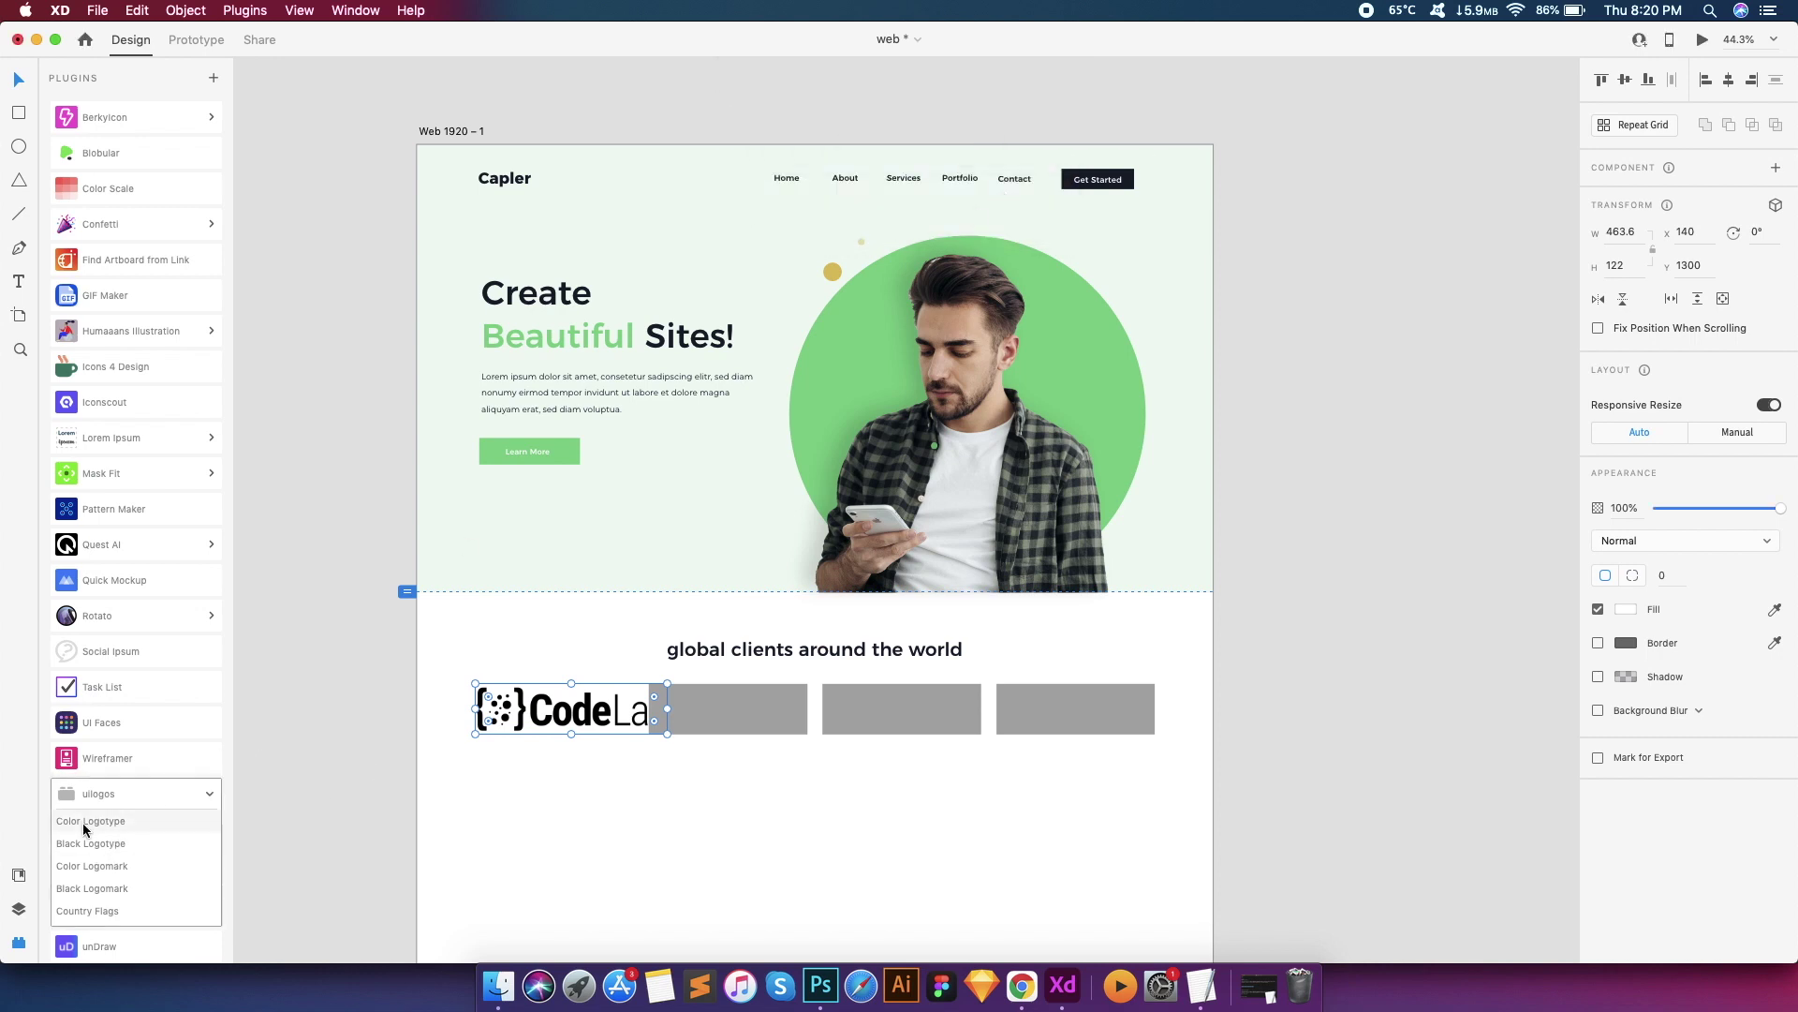
{"action": "left_click", "coordinate": [97, 836]}
{"action": "key", "text": "Return"}
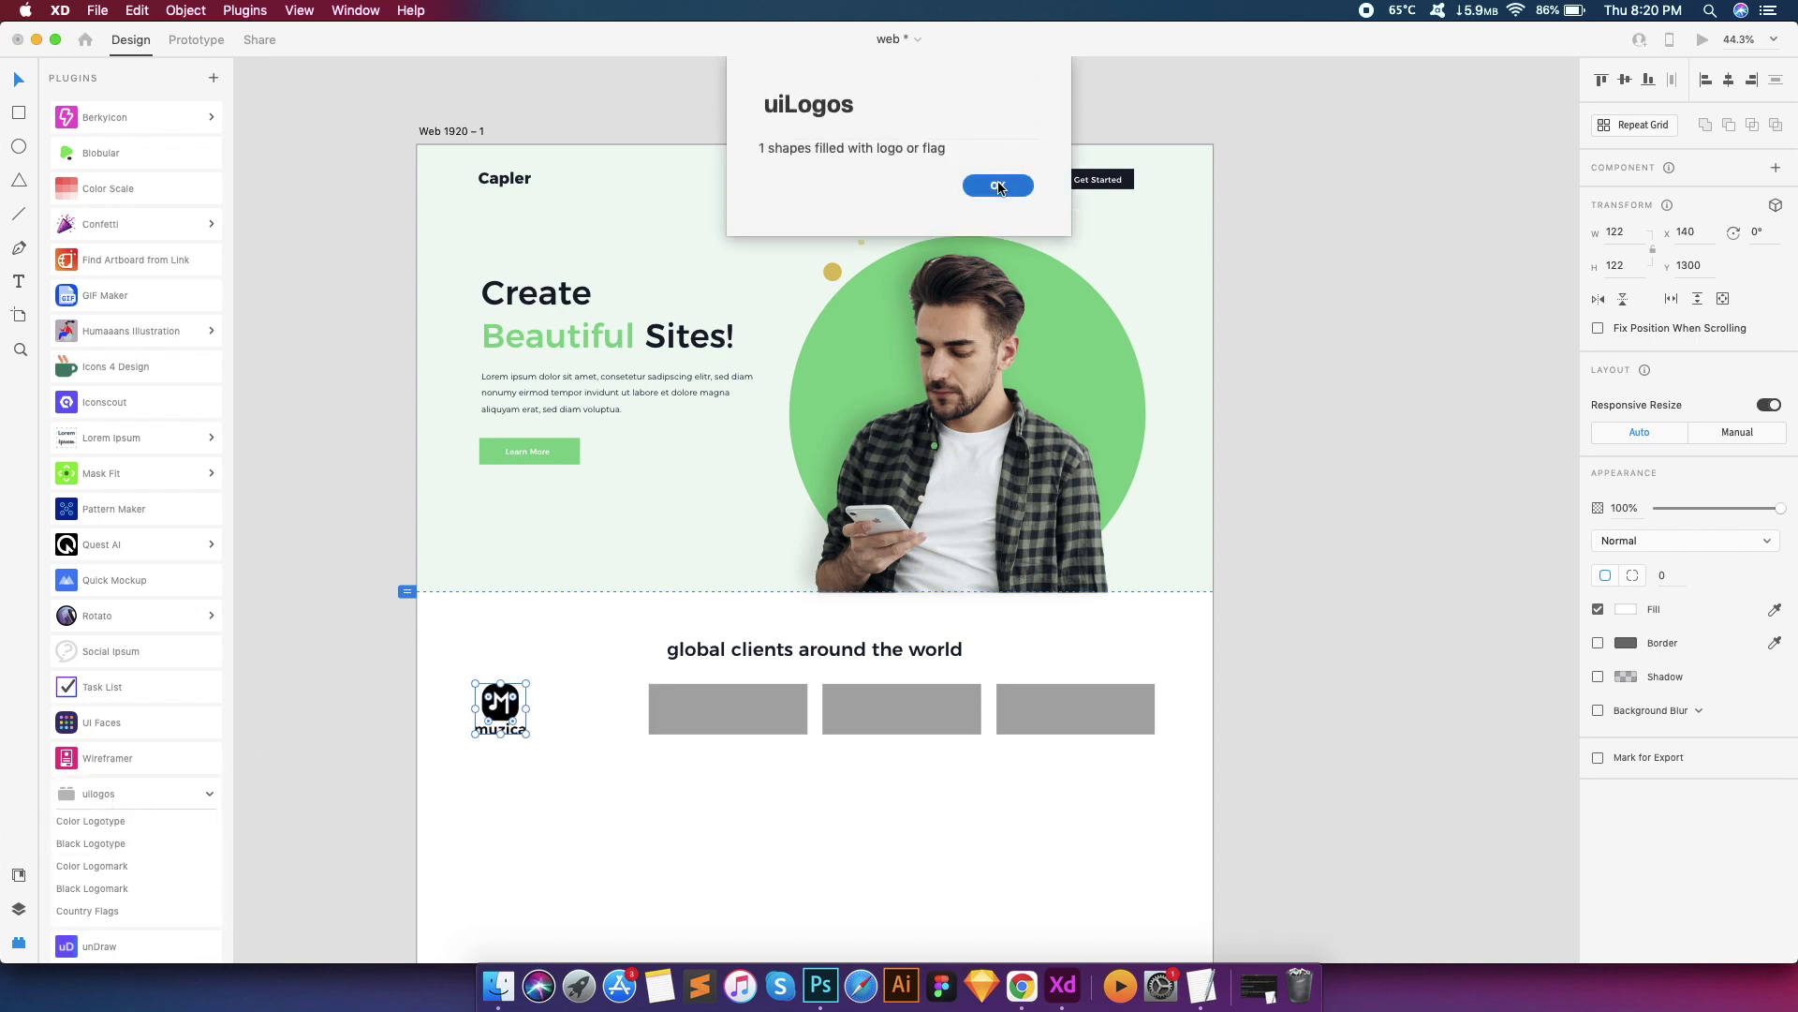
{"action": "left_click", "coordinate": [96, 845]}
{"action": "left_click", "coordinate": [996, 188]}
{"action": "key", "text": "super+z"}
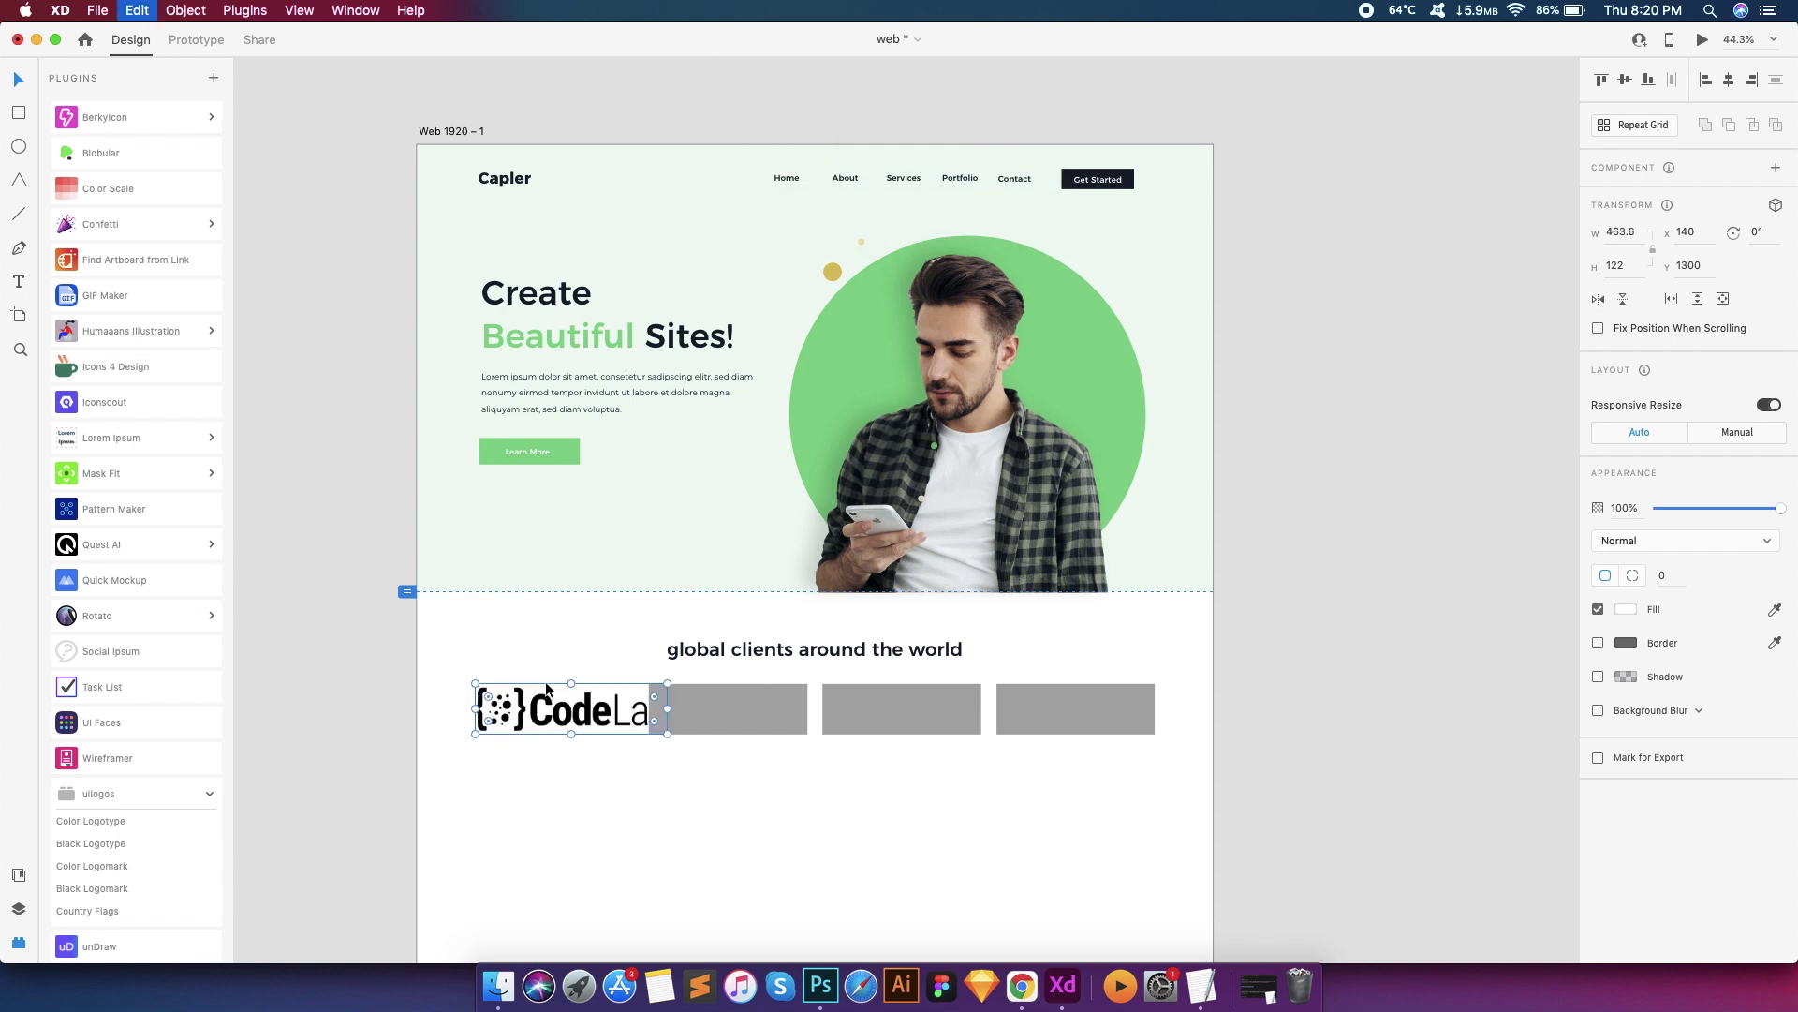
Refill the first rectangle with a uiLogos Black Logotype and scale it down to about 337 × 79 px
{"action": "left_click", "coordinate": [91, 844]}
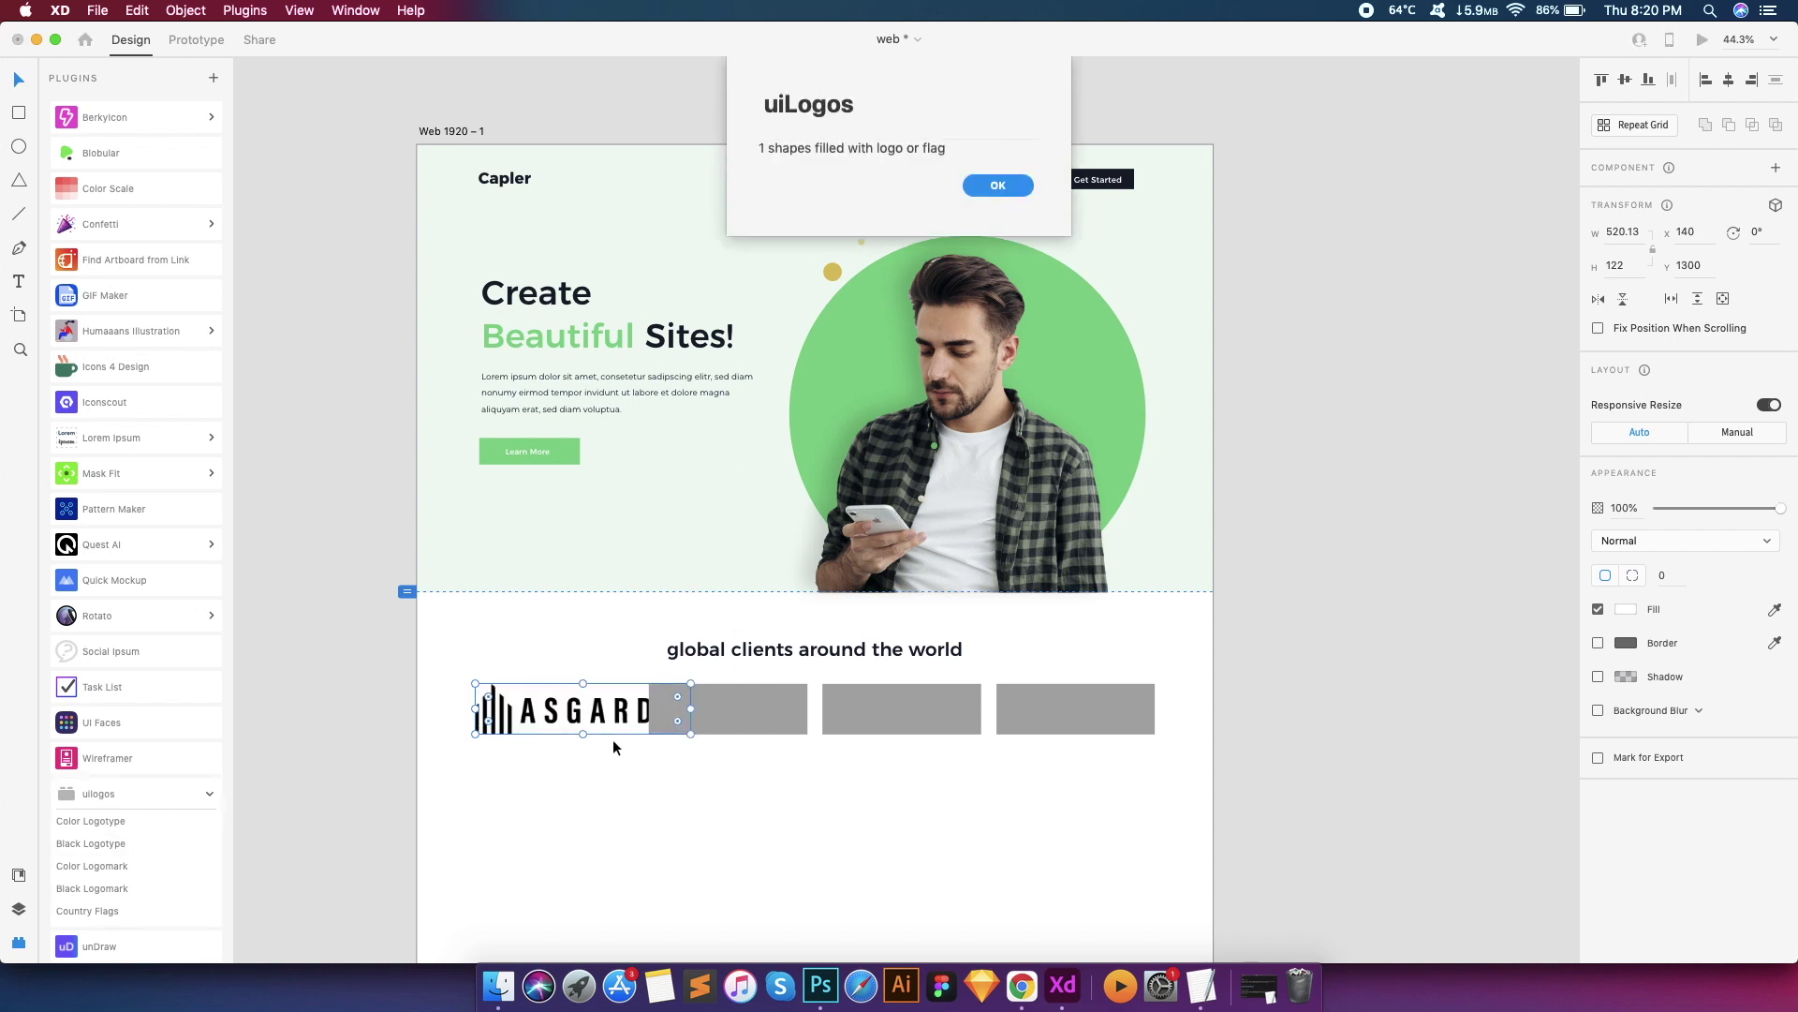
{"action": "left_click", "coordinate": [997, 184]}
{"action": "left_click_drag", "start_coordinate": [690, 733], "coordinate": [615, 727]}
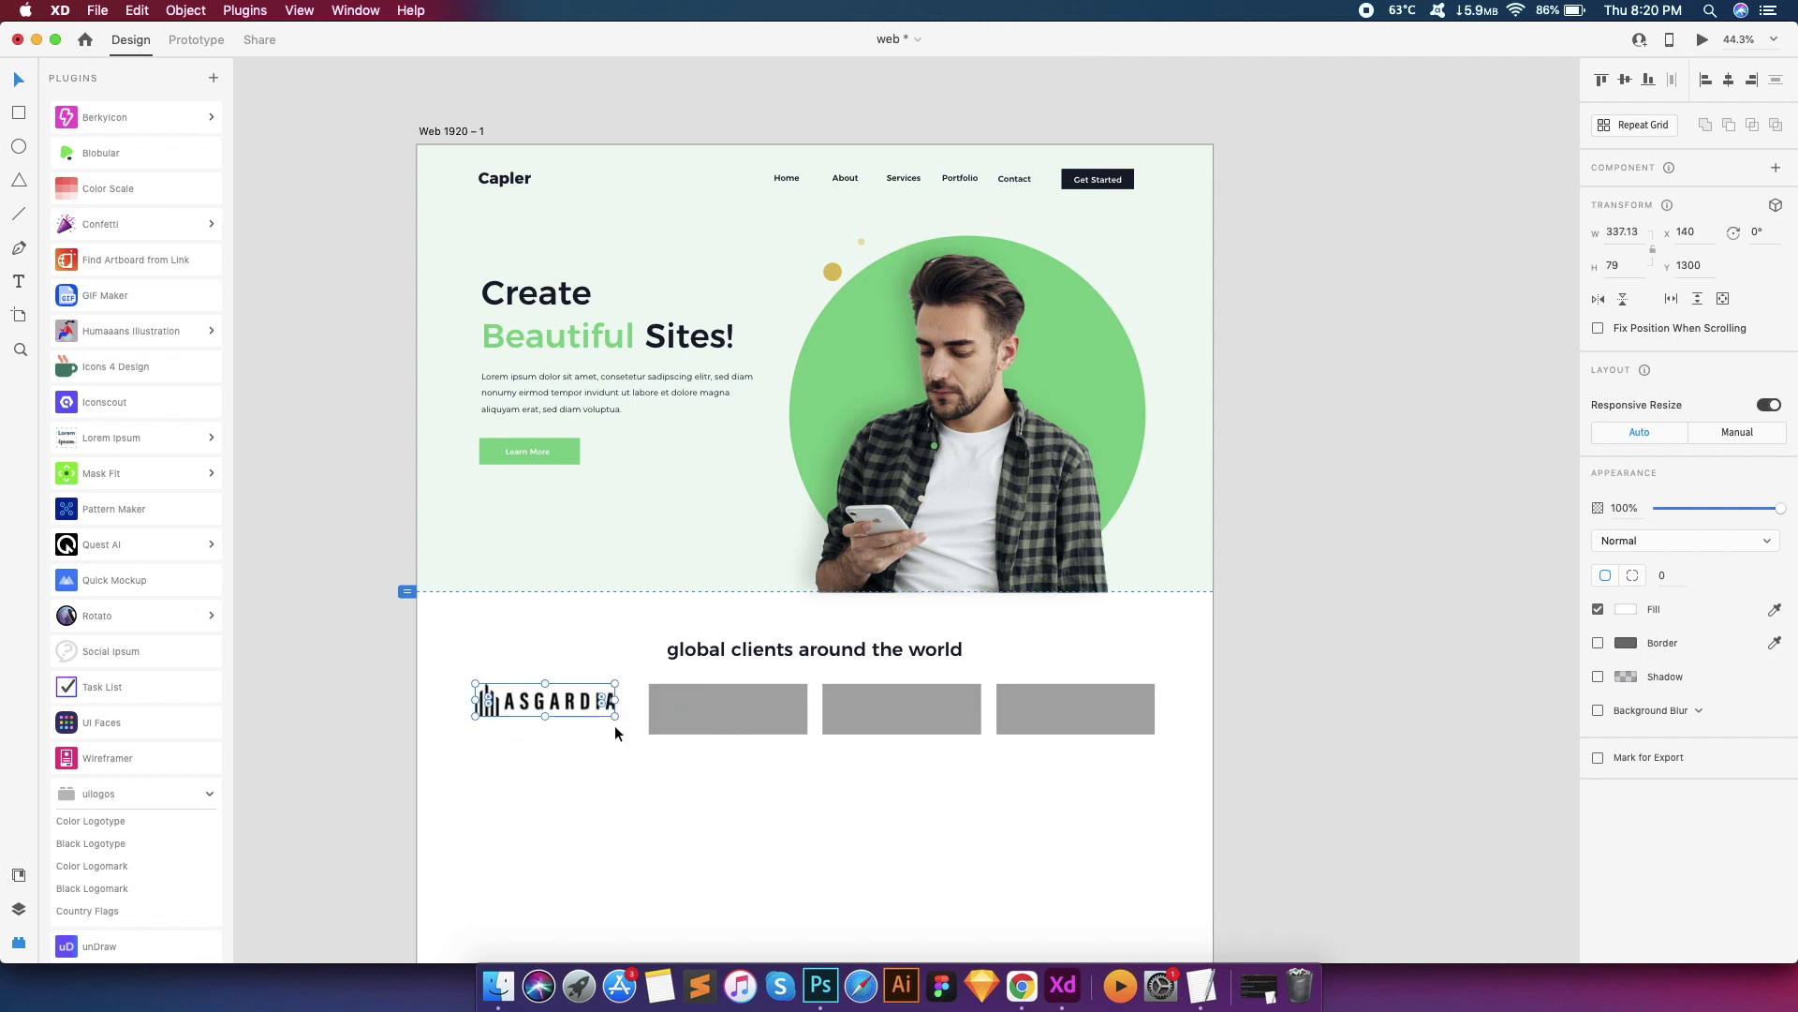
Fill the second grey rectangle with a uiLogos Black Logotype
{"action": "scroll", "coordinate": [614, 725], "scroll_direction": "up", "scroll_amount": 3}
{"action": "left_click", "coordinate": [724, 713]}
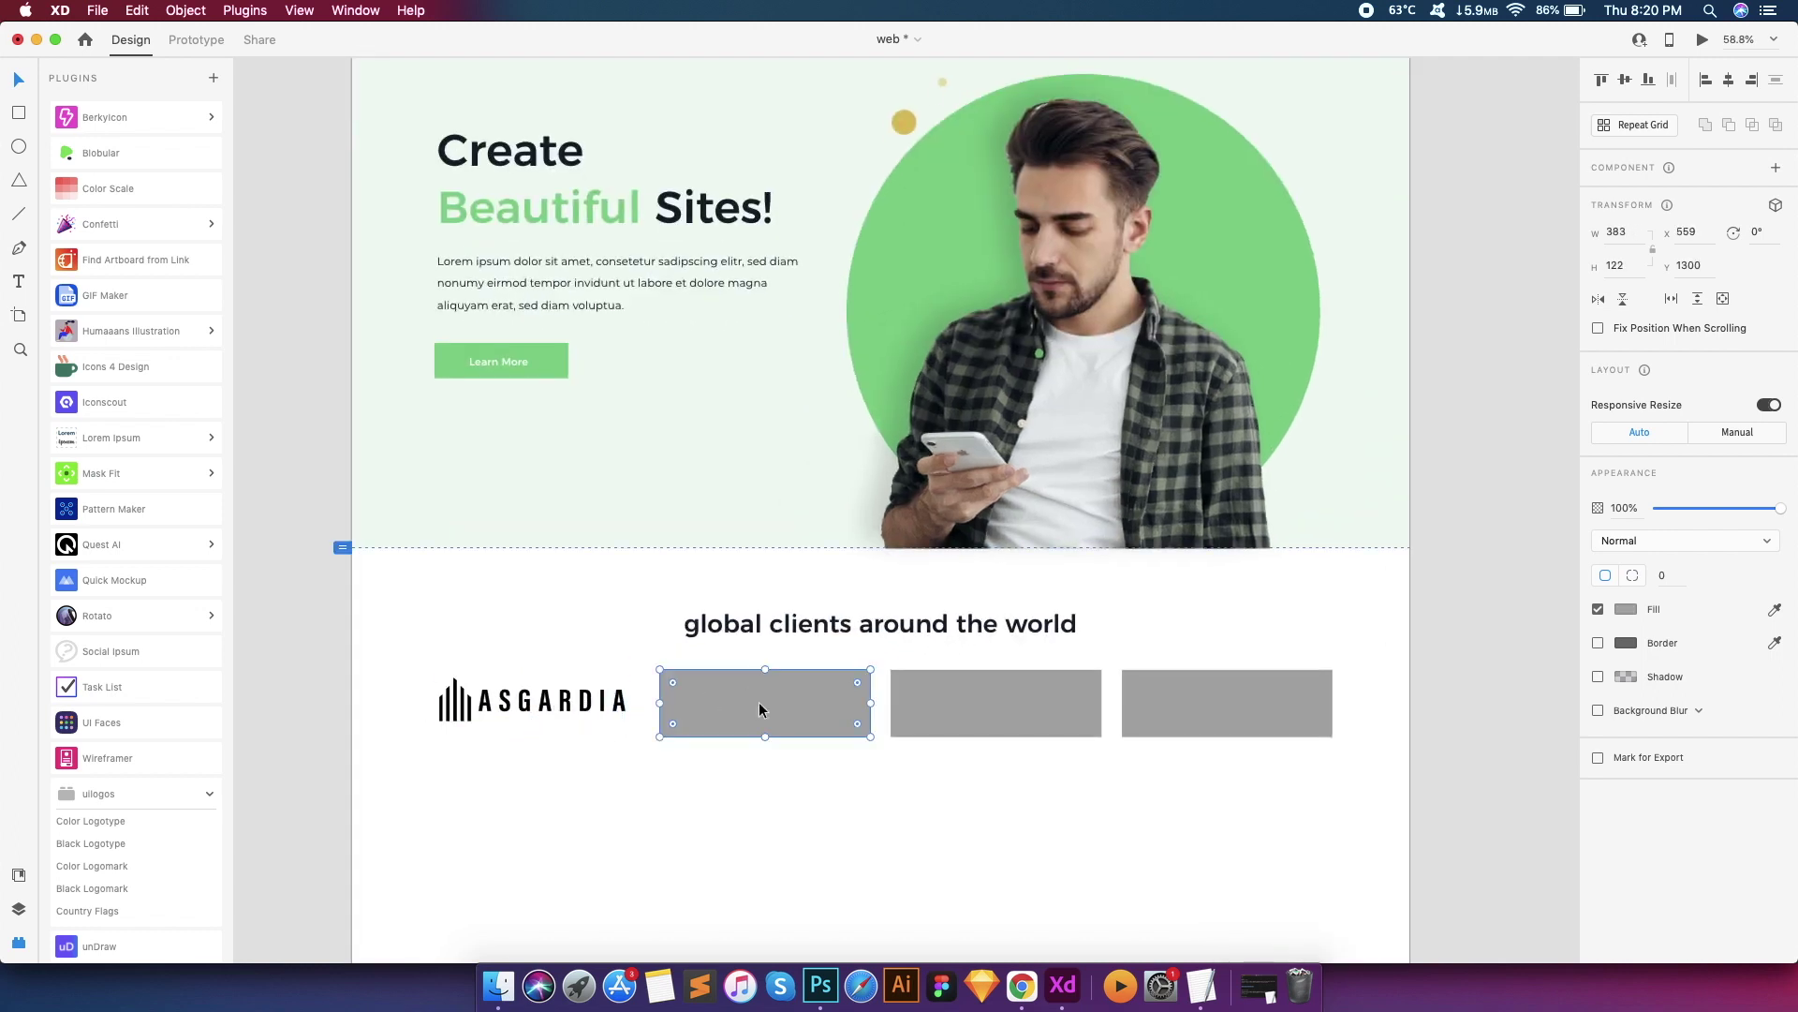
{"action": "left_click", "coordinate": [97, 846]}
{"action": "left_click", "coordinate": [997, 184]}
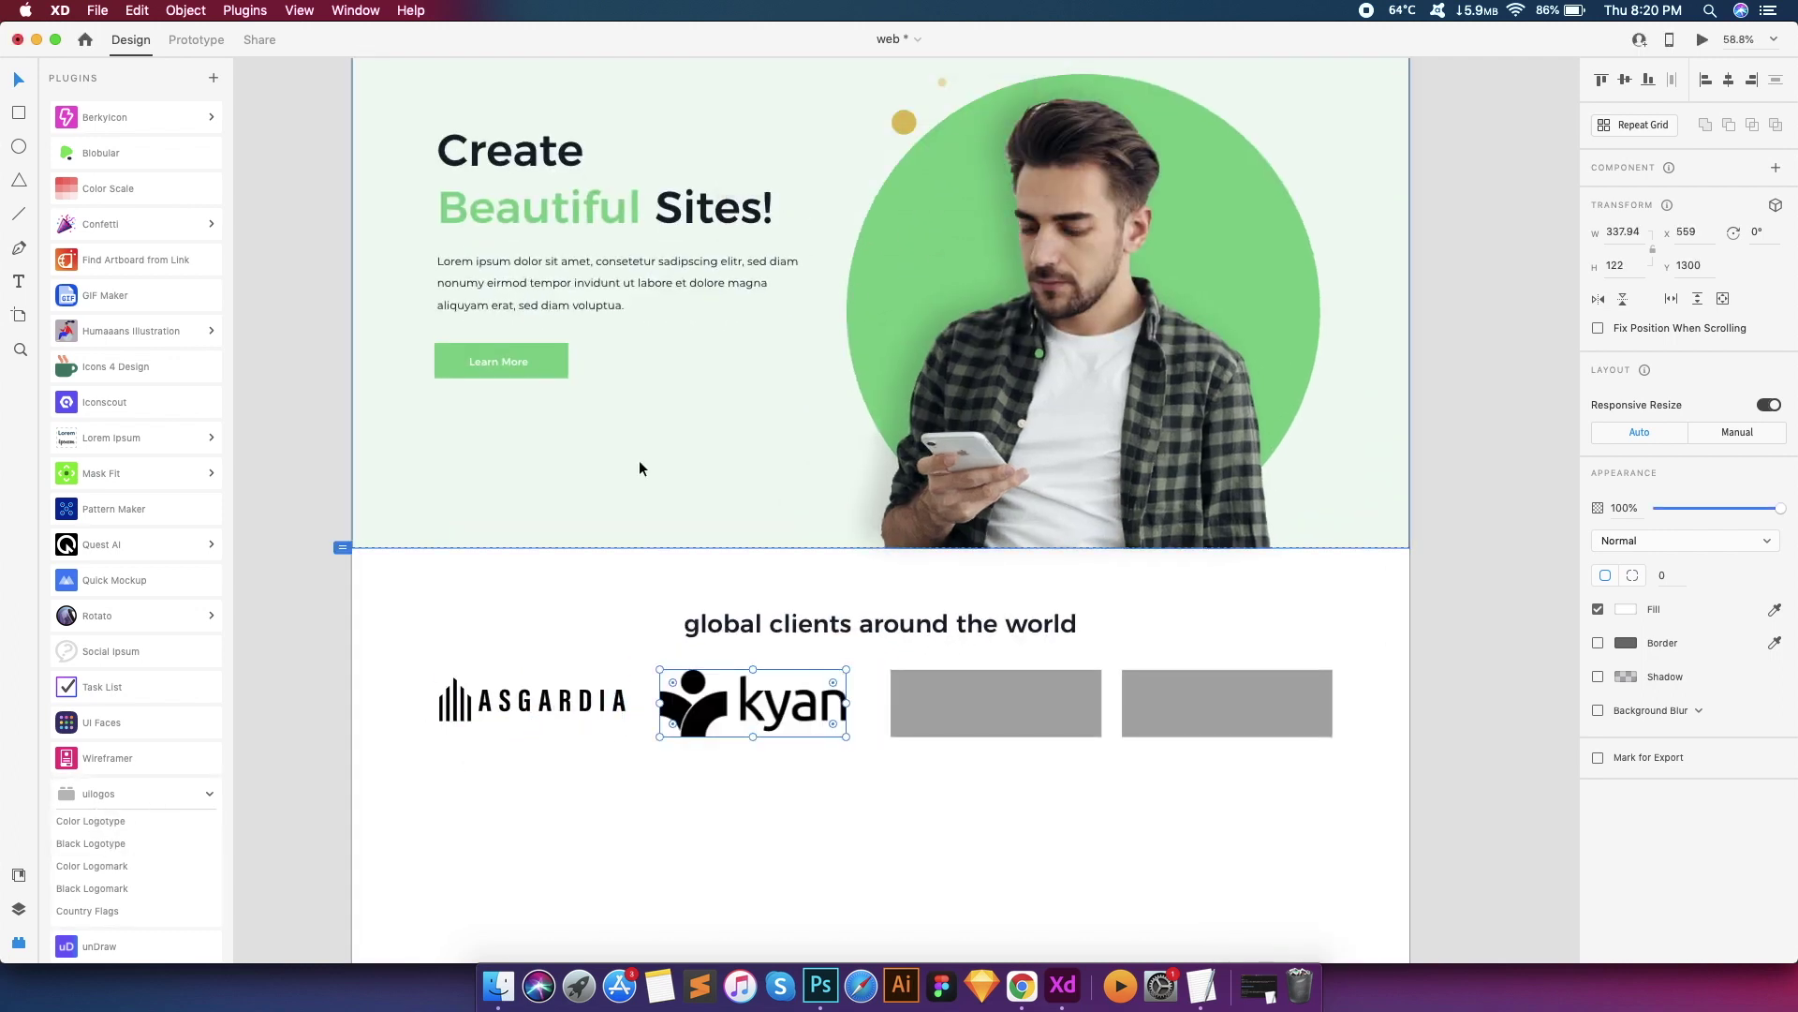
Refill the second client logo shape with uiLogos Black Logotypes until it holds the aven. logo
{"action": "left_click", "coordinate": [98, 852]}
{"action": "left_click", "coordinate": [997, 184]}
{"action": "left_click", "coordinate": [98, 852]}
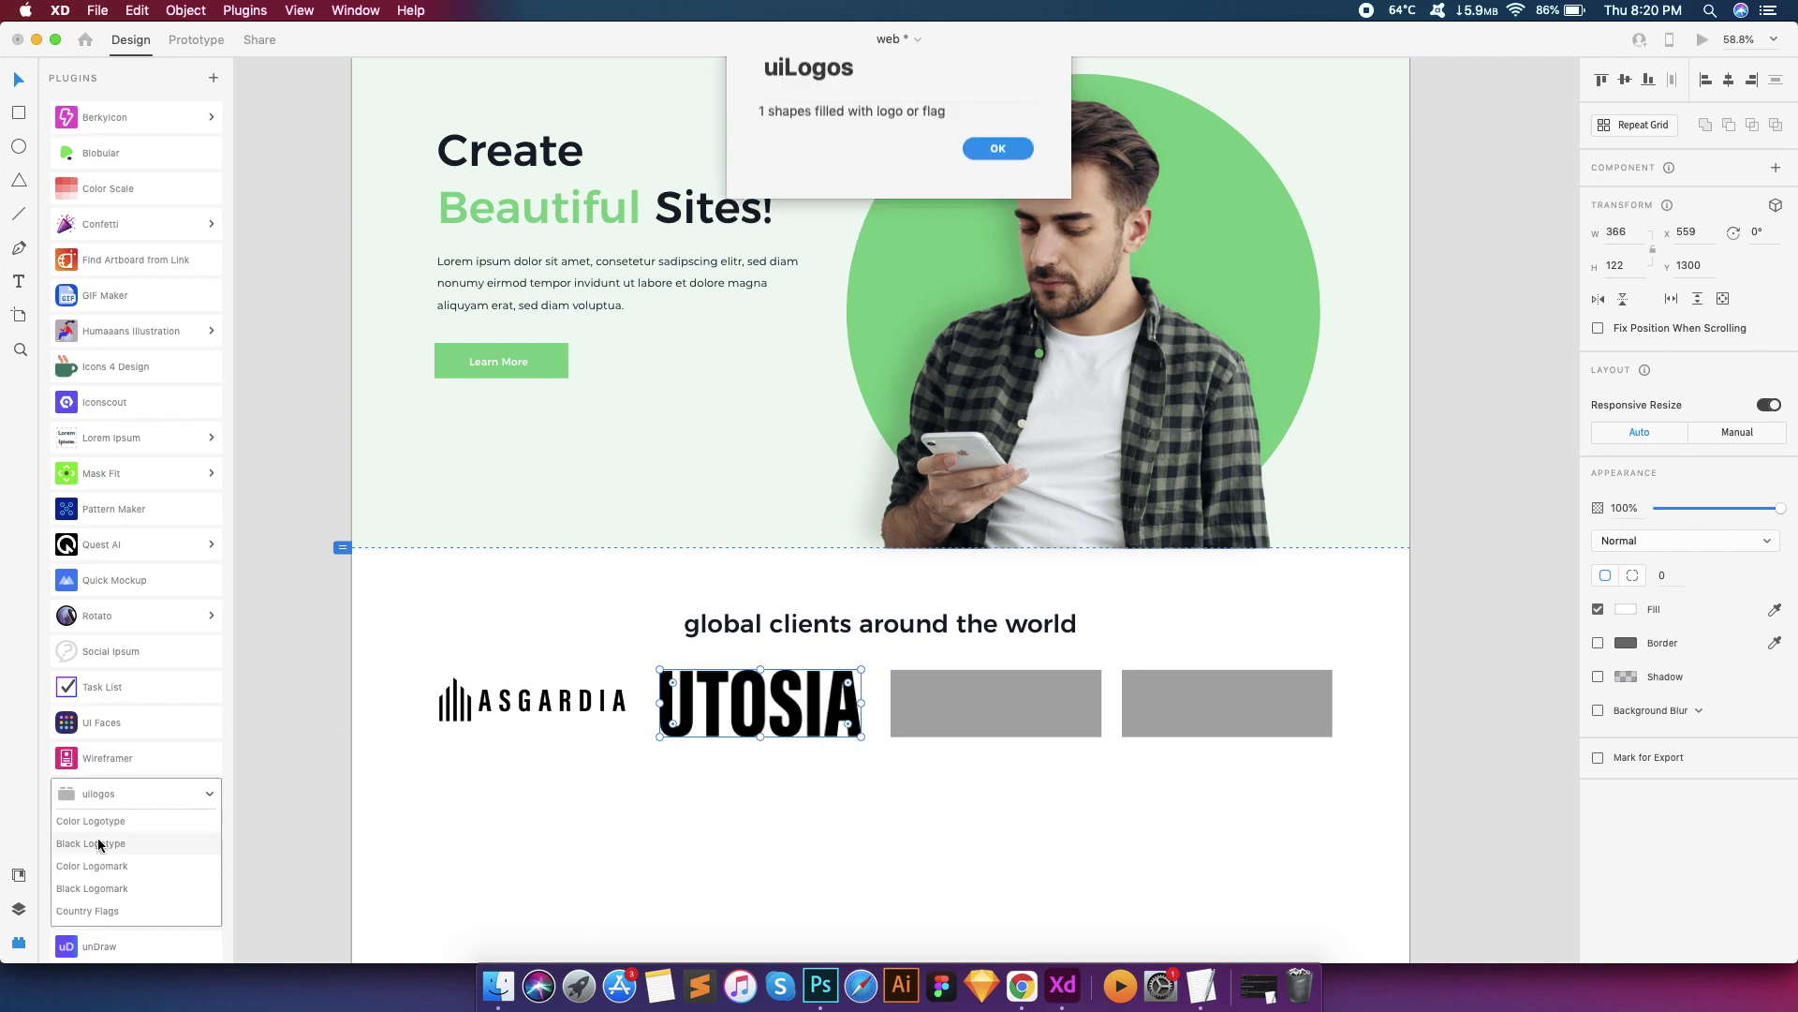
{"action": "left_click", "coordinate": [1000, 187]}
{"action": "left_click", "coordinate": [99, 847]}
{"action": "left_click", "coordinate": [998, 185]}
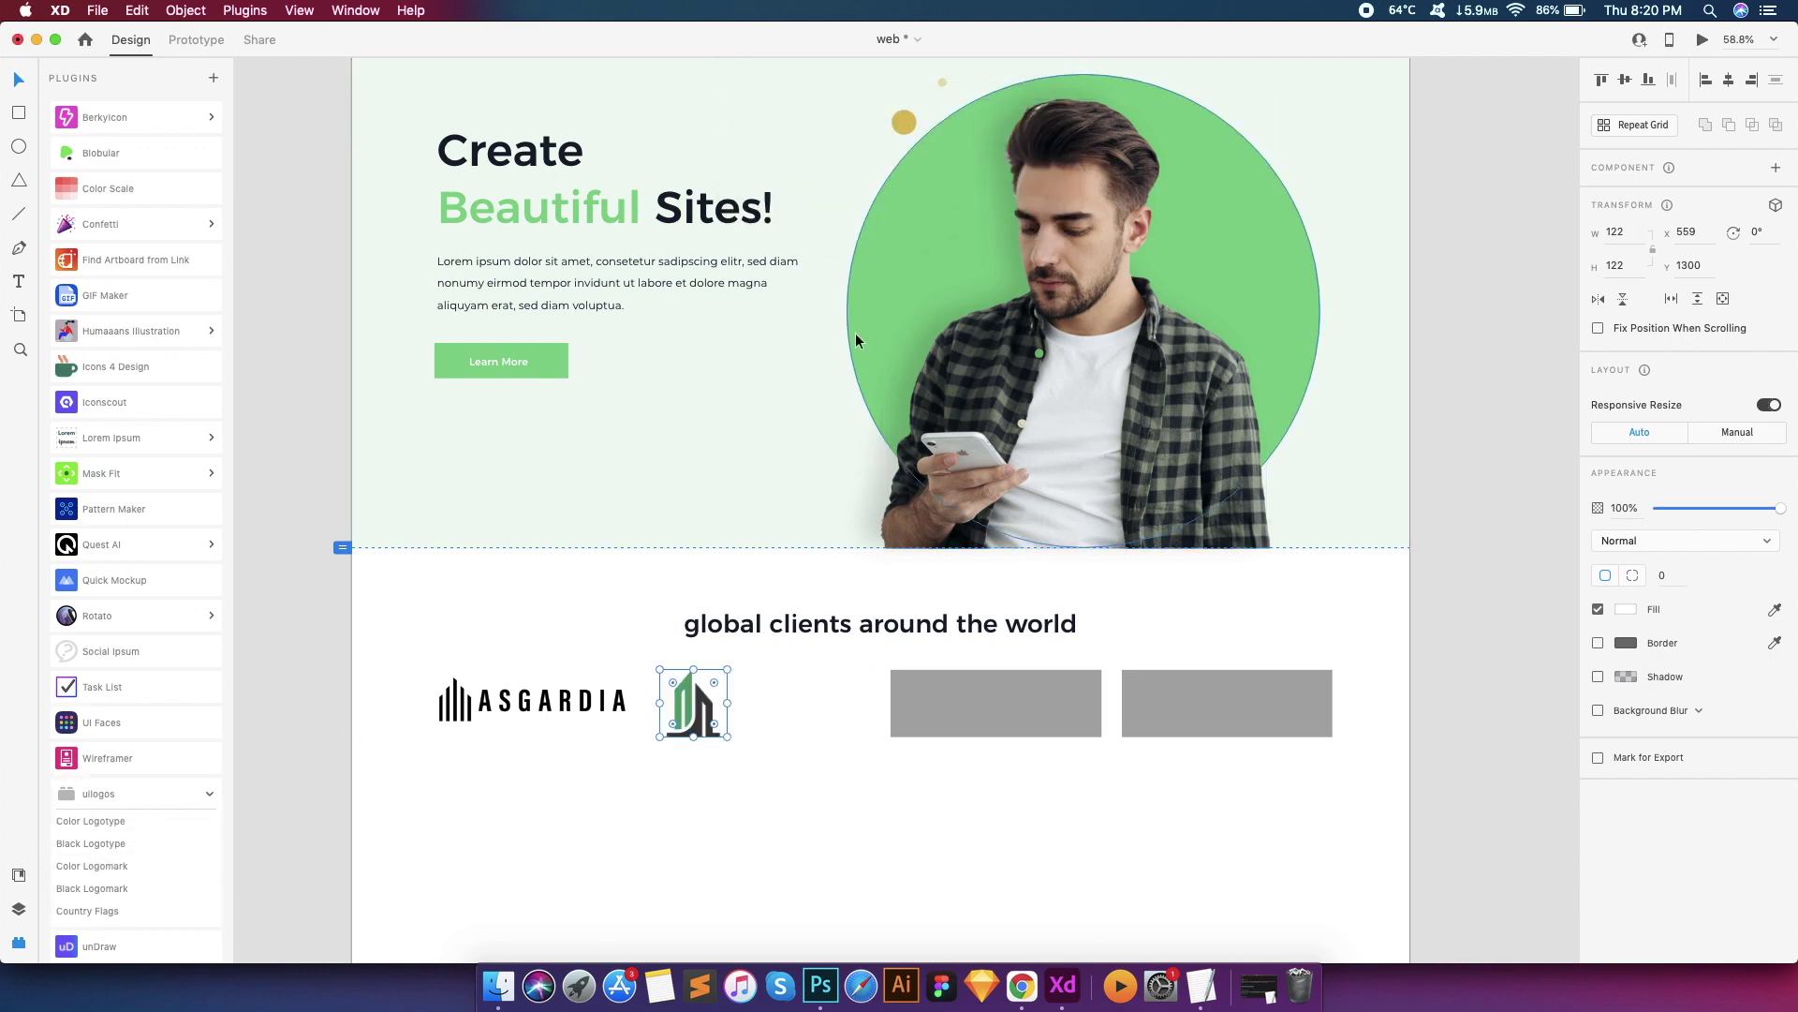
{"action": "left_click", "coordinate": [89, 843]}
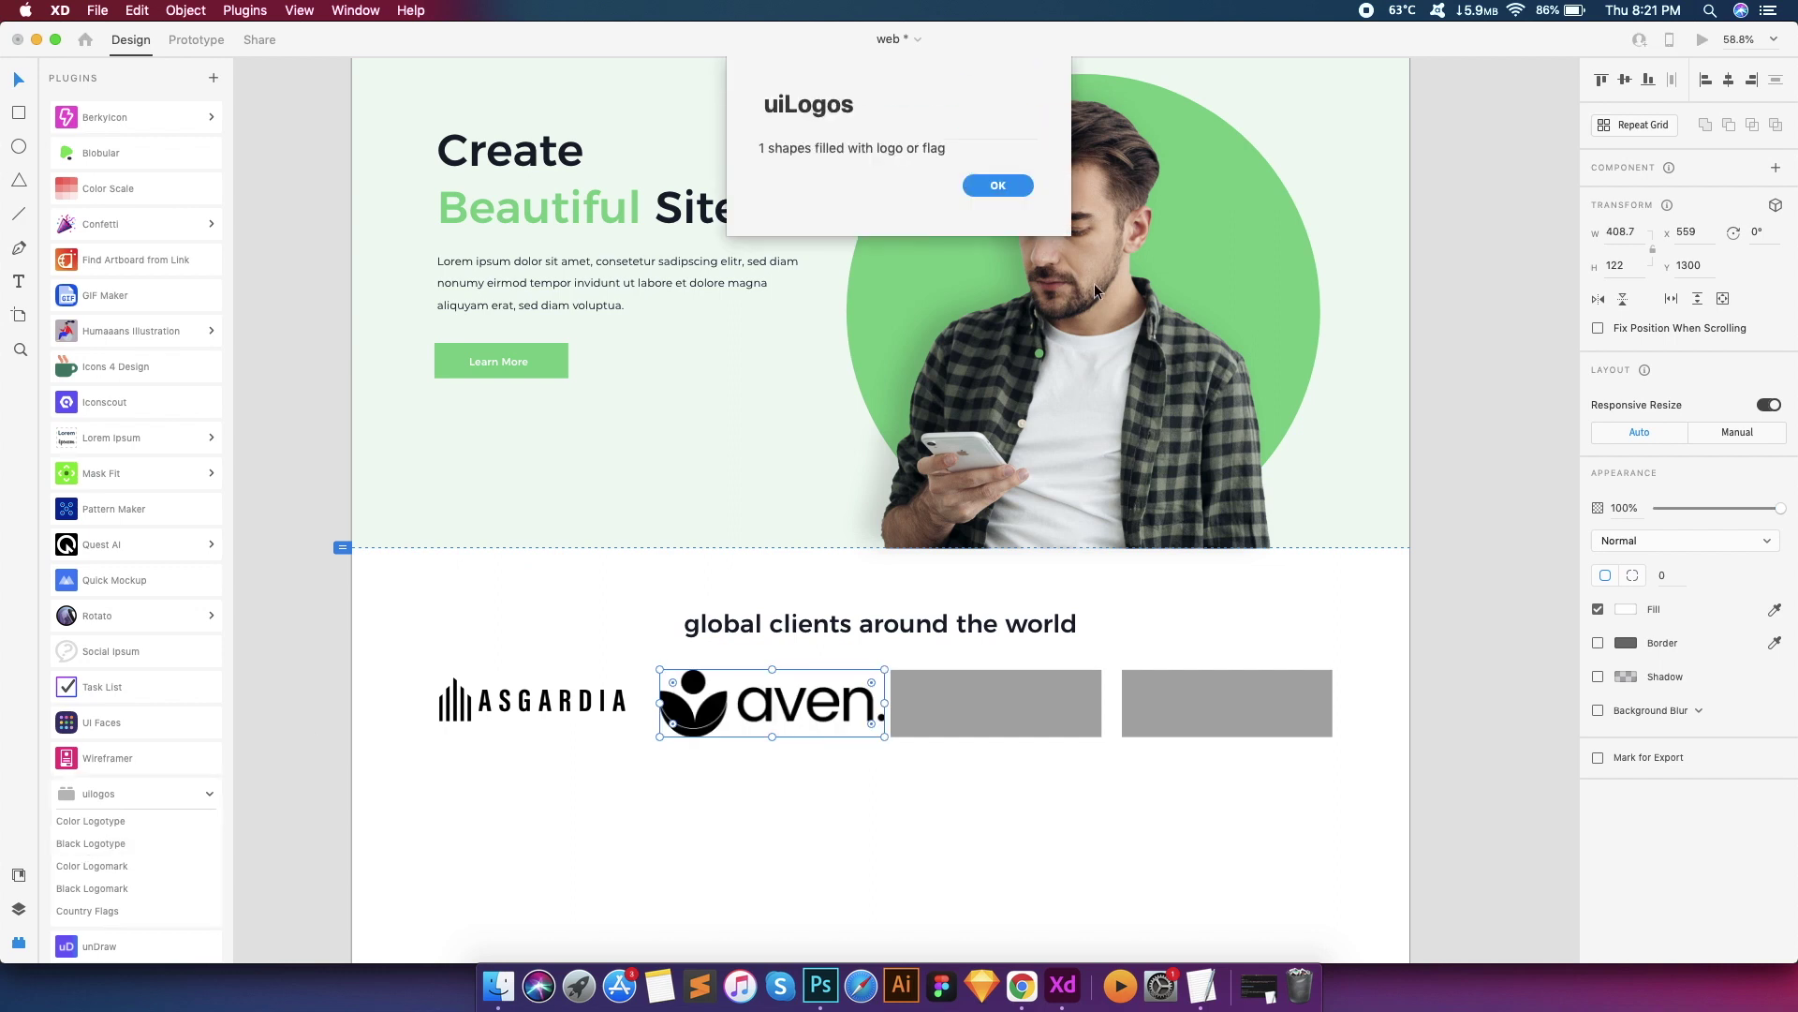
{"action": "left_click", "coordinate": [998, 184]}
Fill the third grey rectangle with a uiLogos Black Logotype and refill it to get the fox logo
{"action": "left_click", "coordinate": [974, 693]}
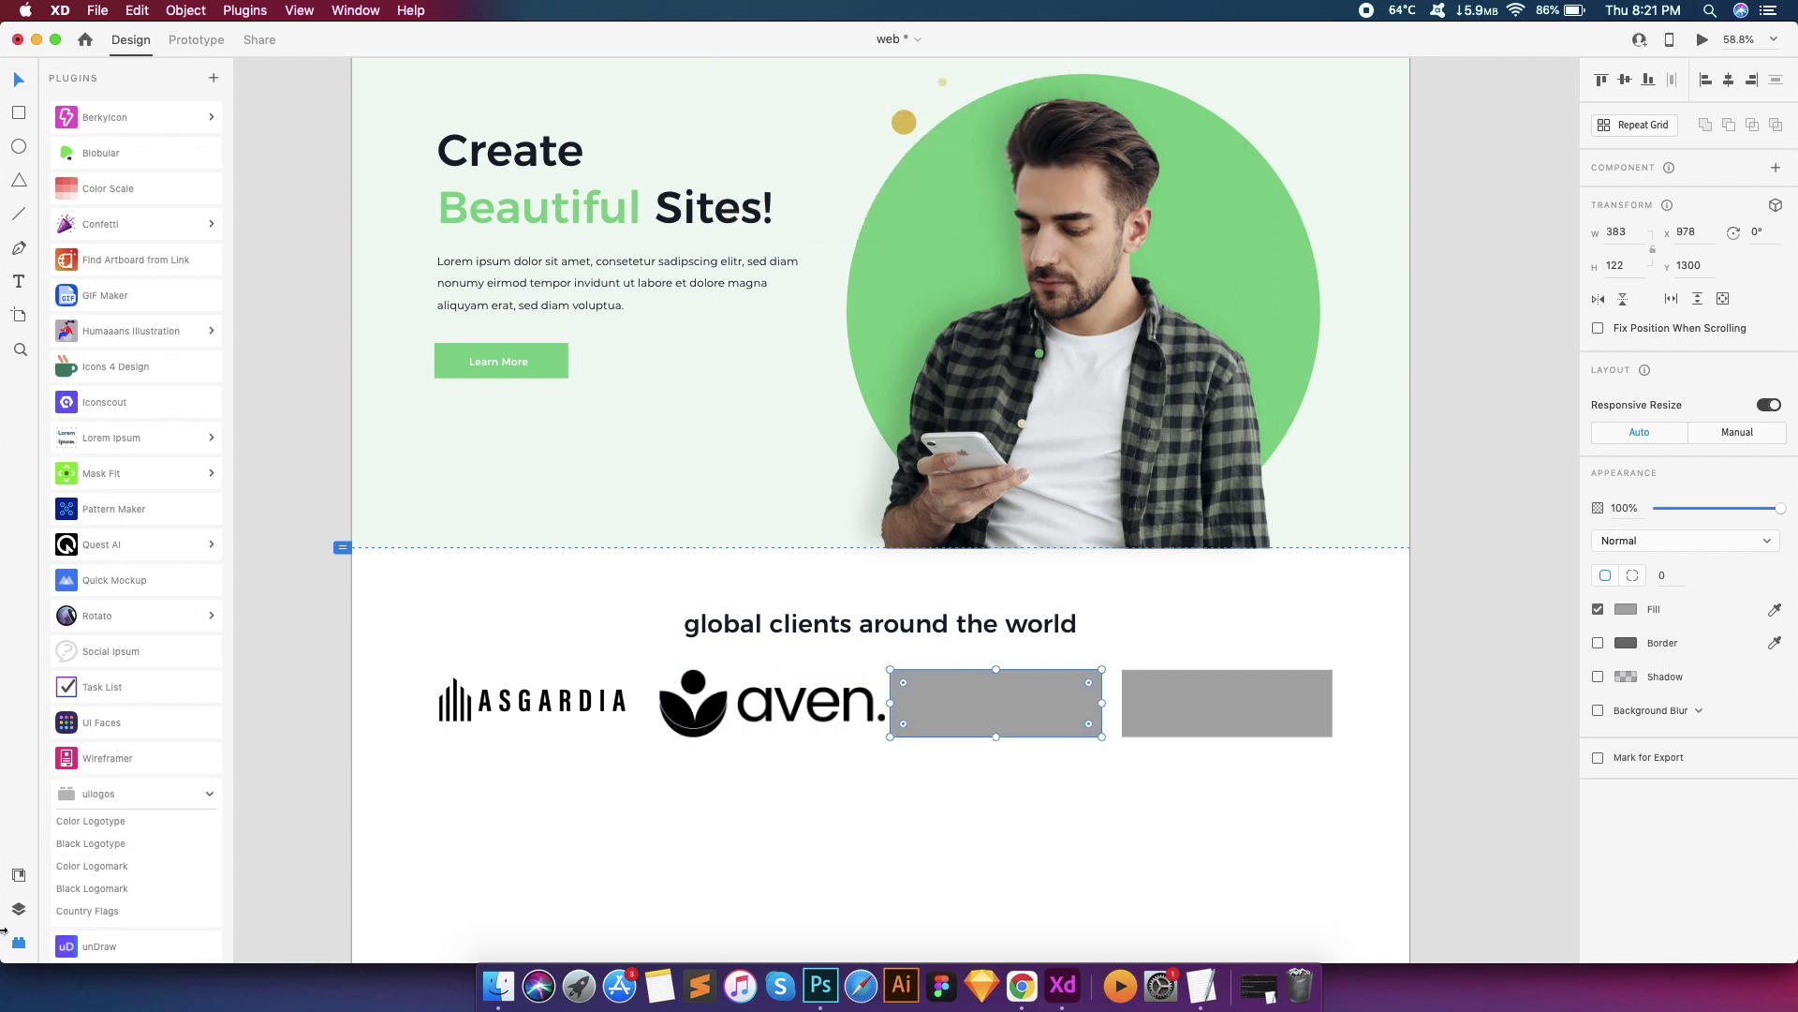
{"action": "left_click", "coordinate": [113, 846]}
{"action": "key", "text": "Return"}
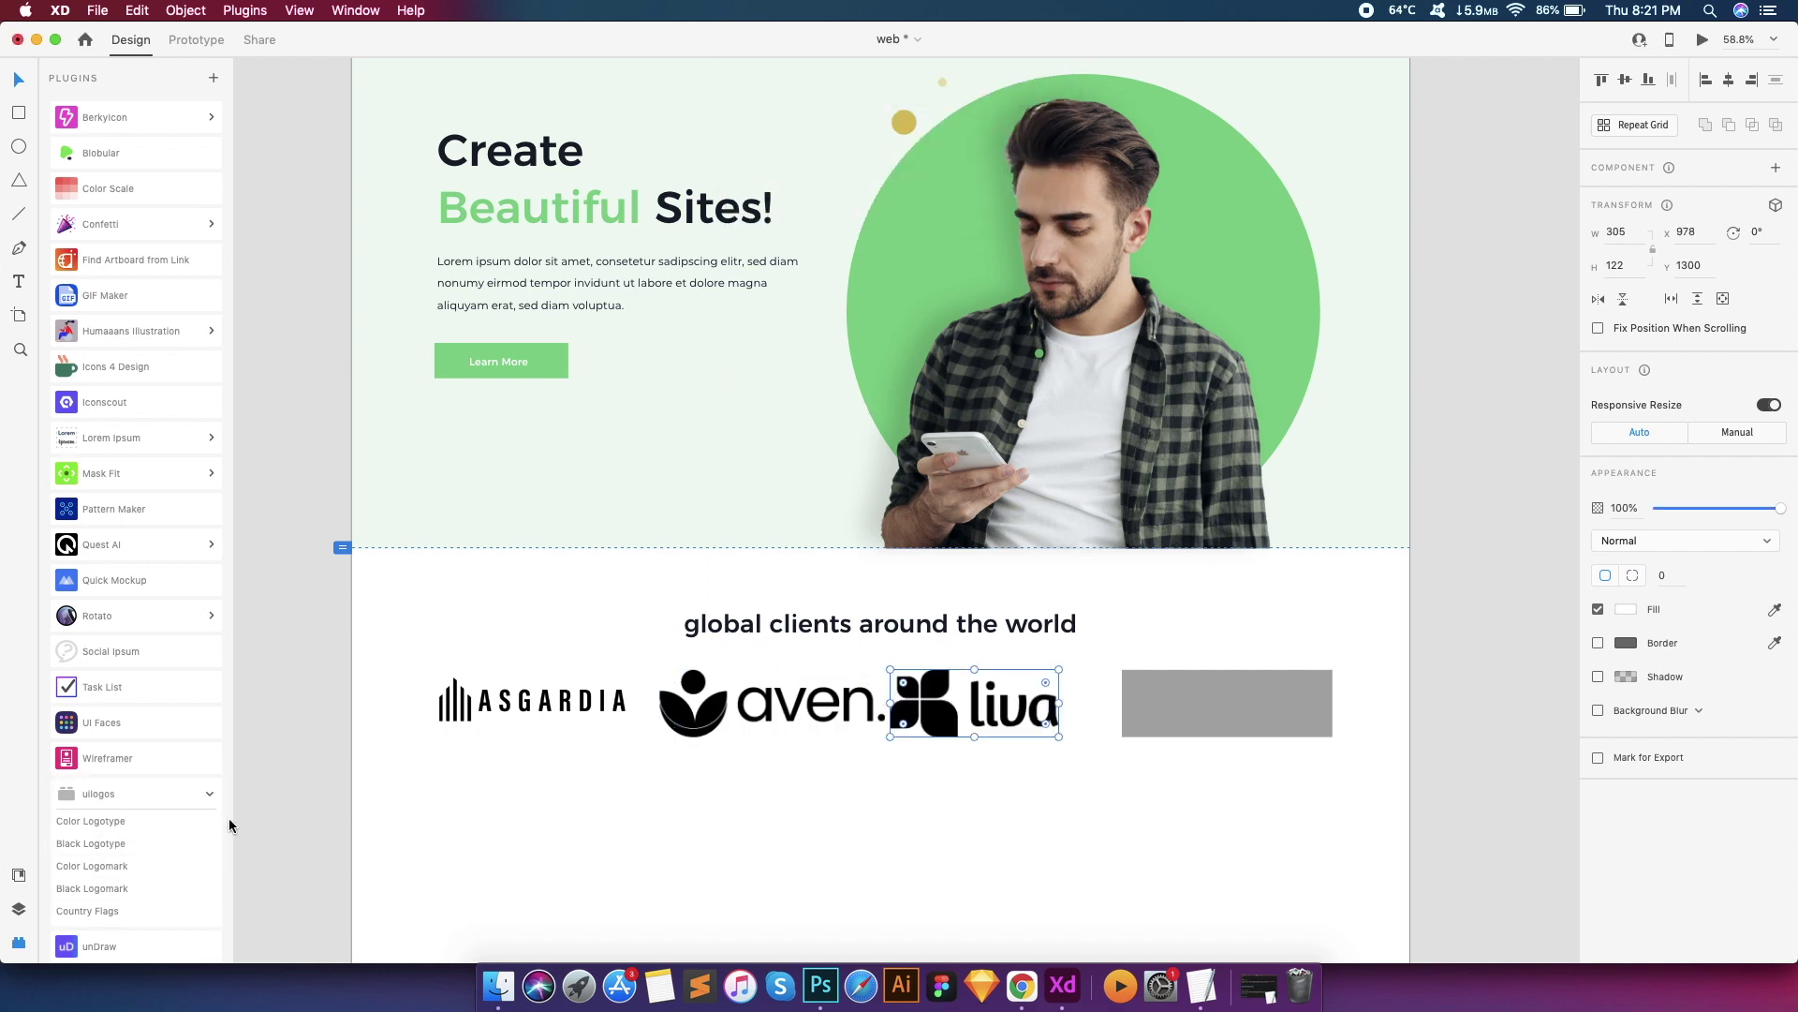
{"action": "left_click", "coordinate": [117, 843]}
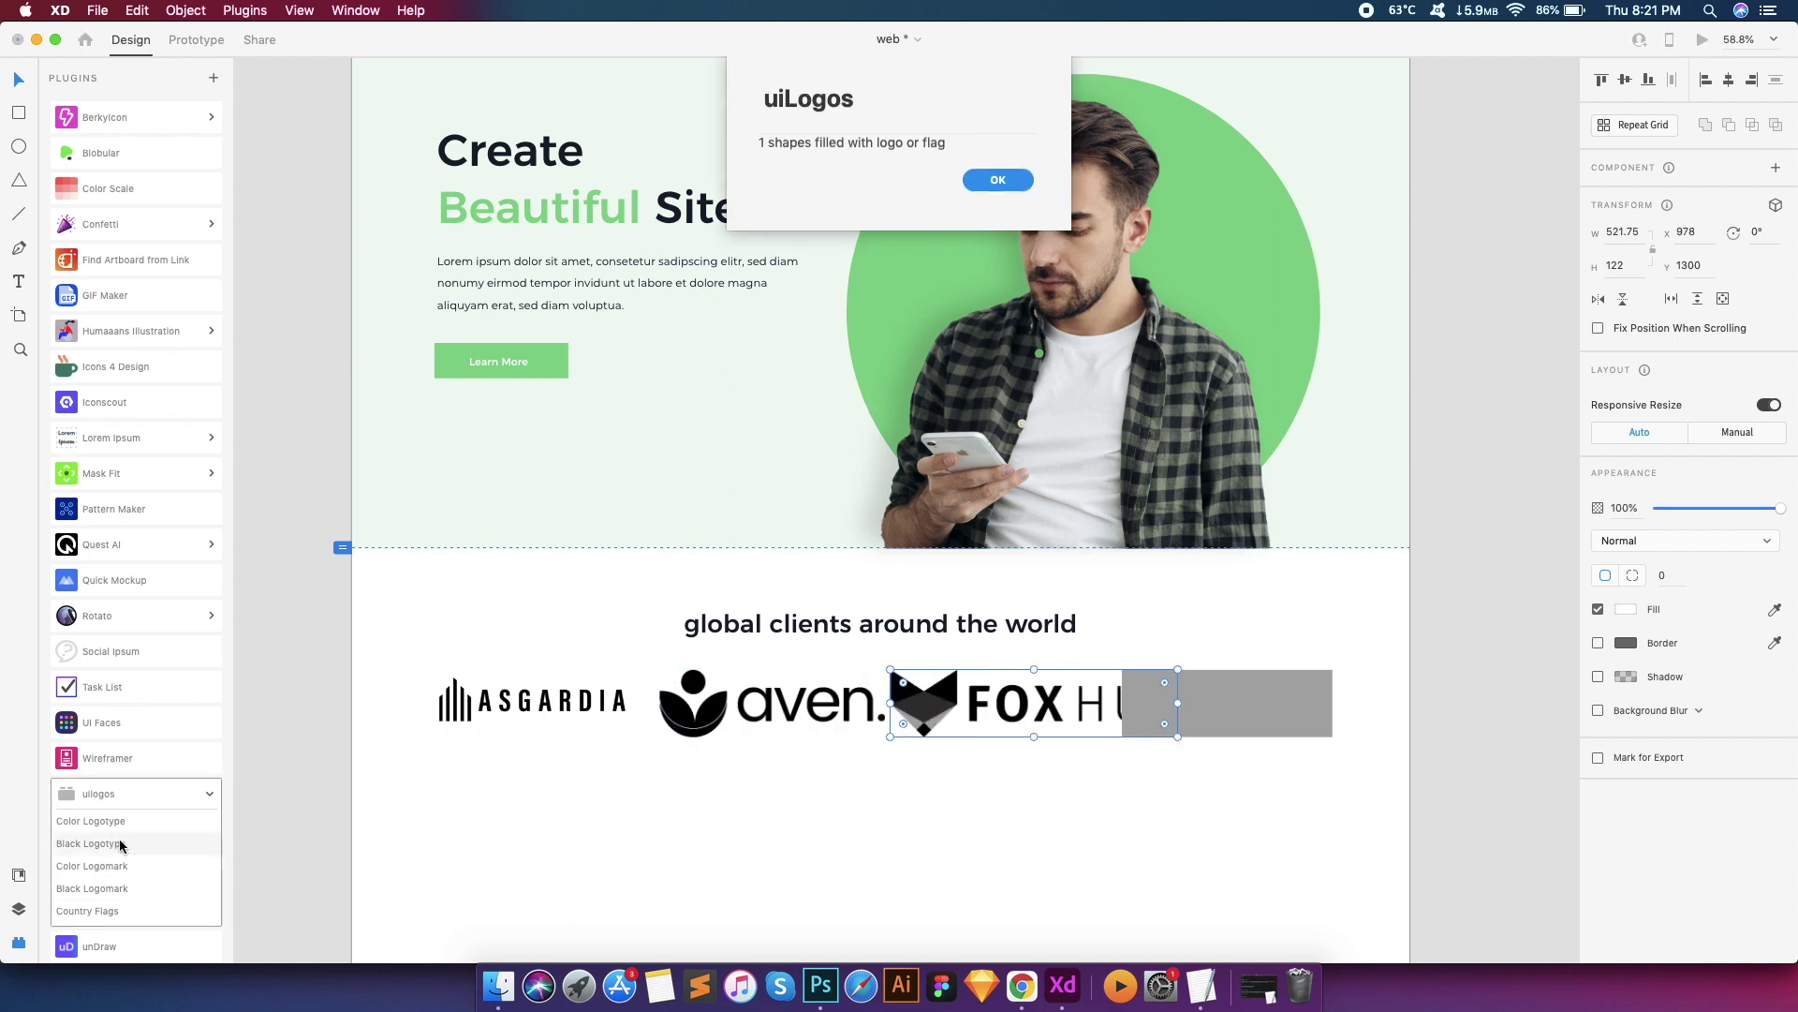
{"action": "key", "text": "Return"}
Try uiLogos Black Logotype fills on the fourth grey rectangle and undo them back to plain grey
{"action": "left_click", "coordinate": [1237, 702]}
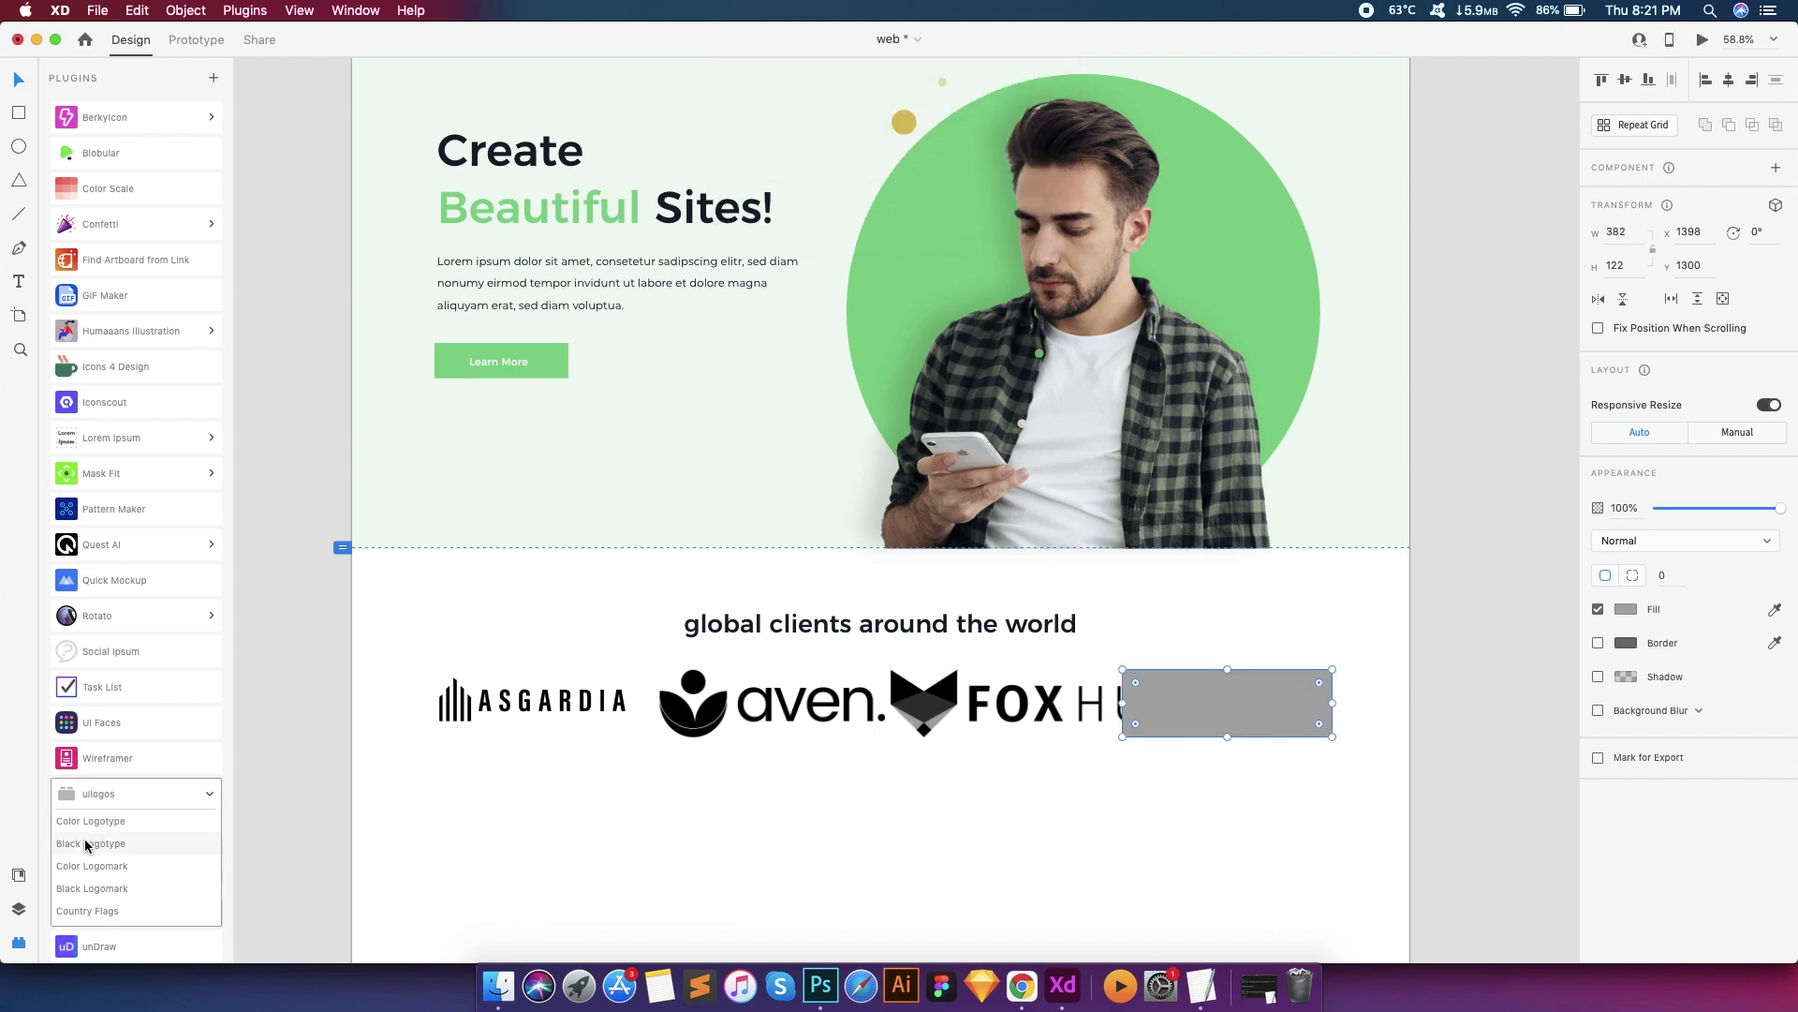
{"action": "left_click", "coordinate": [85, 846]}
{"action": "key", "text": "Return"}
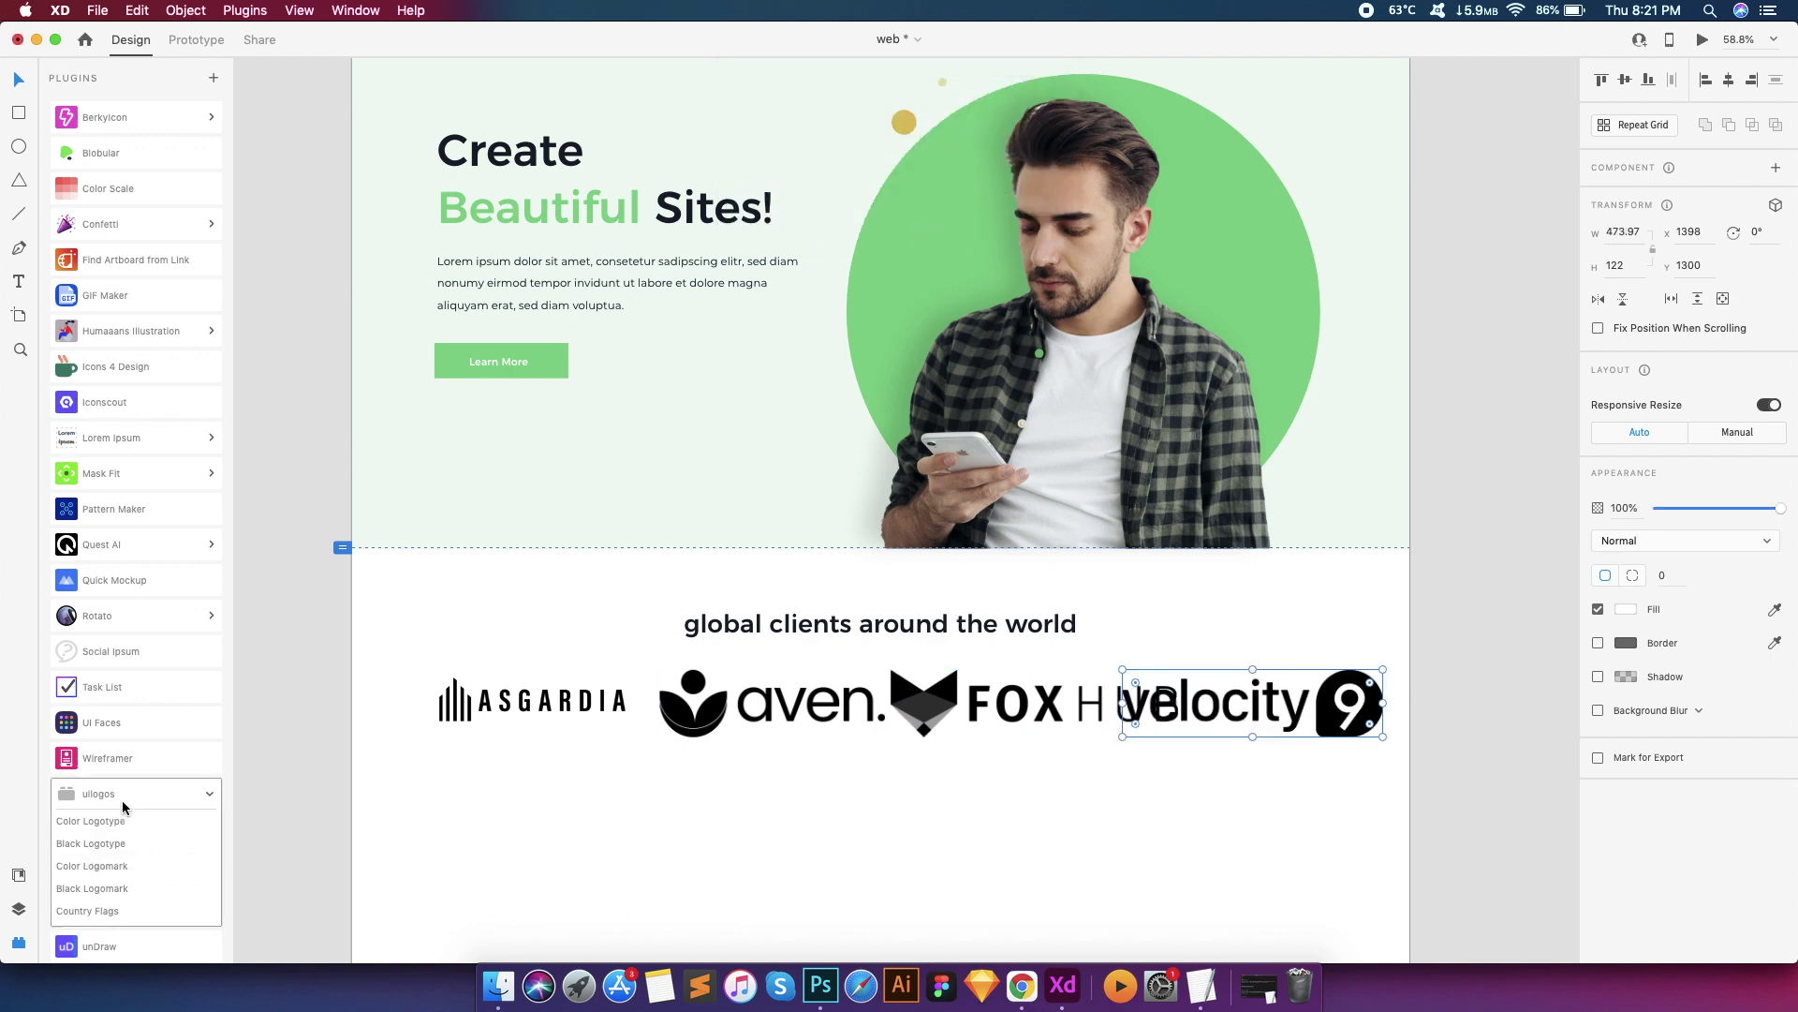
{"action": "left_click", "coordinate": [91, 843]}
{"action": "key", "text": "Return"}
{"action": "key", "text": "super+z"}
{"action": "key", "text": "super+z"}
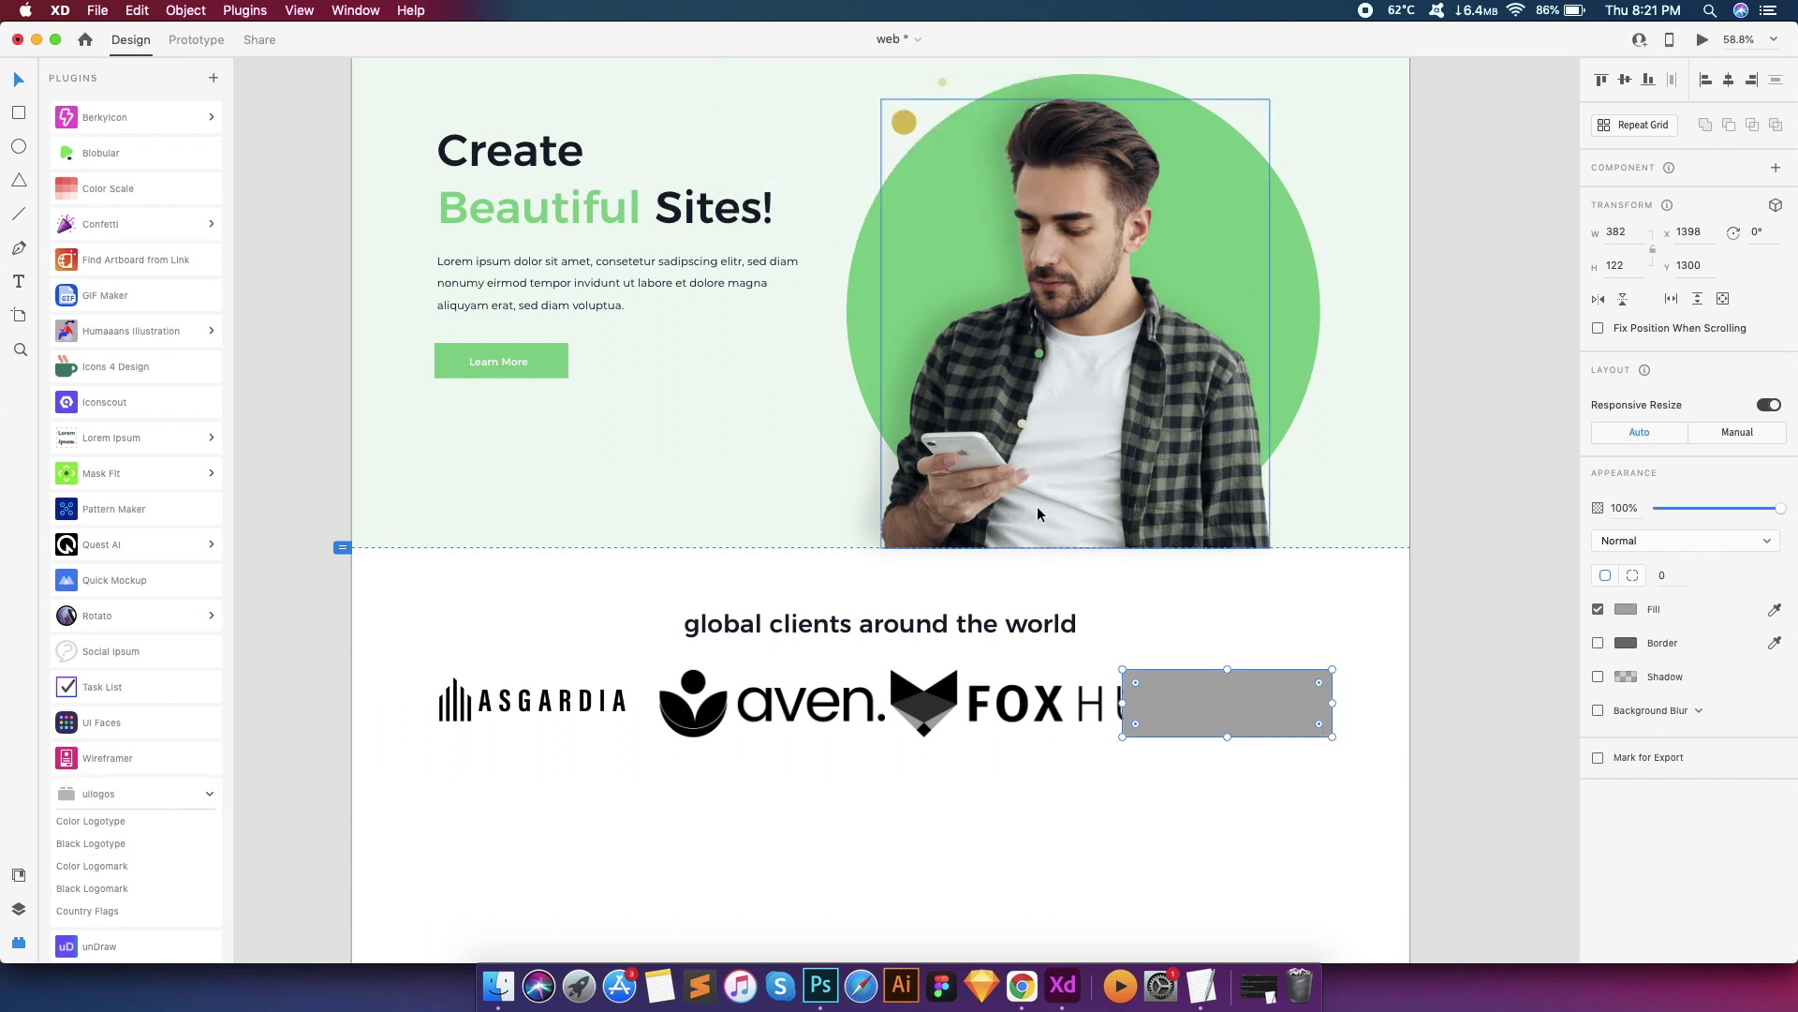
Fill the fourth grey rectangle with a uiLogos Black Logotype, the EARTH 2.0 logo
{"action": "left_click", "coordinate": [108, 843]}
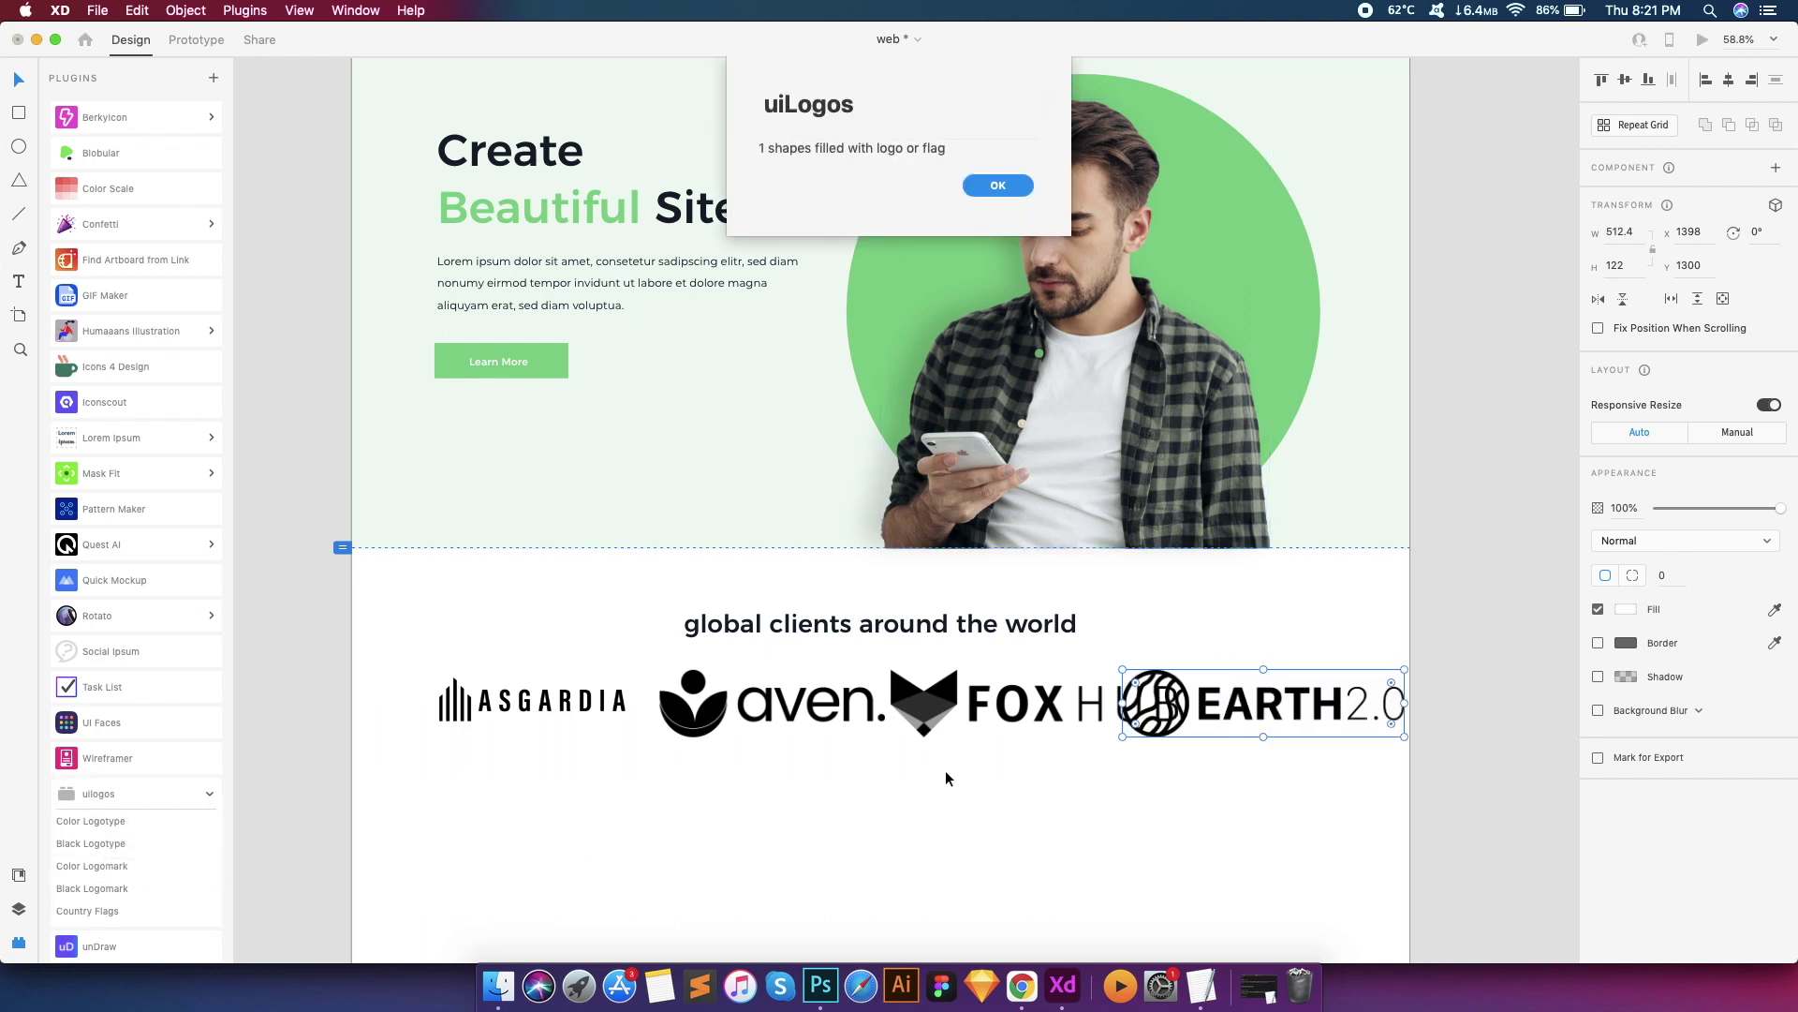
{"action": "key", "text": "Return"}
{"action": "left_click", "coordinate": [532, 701]}
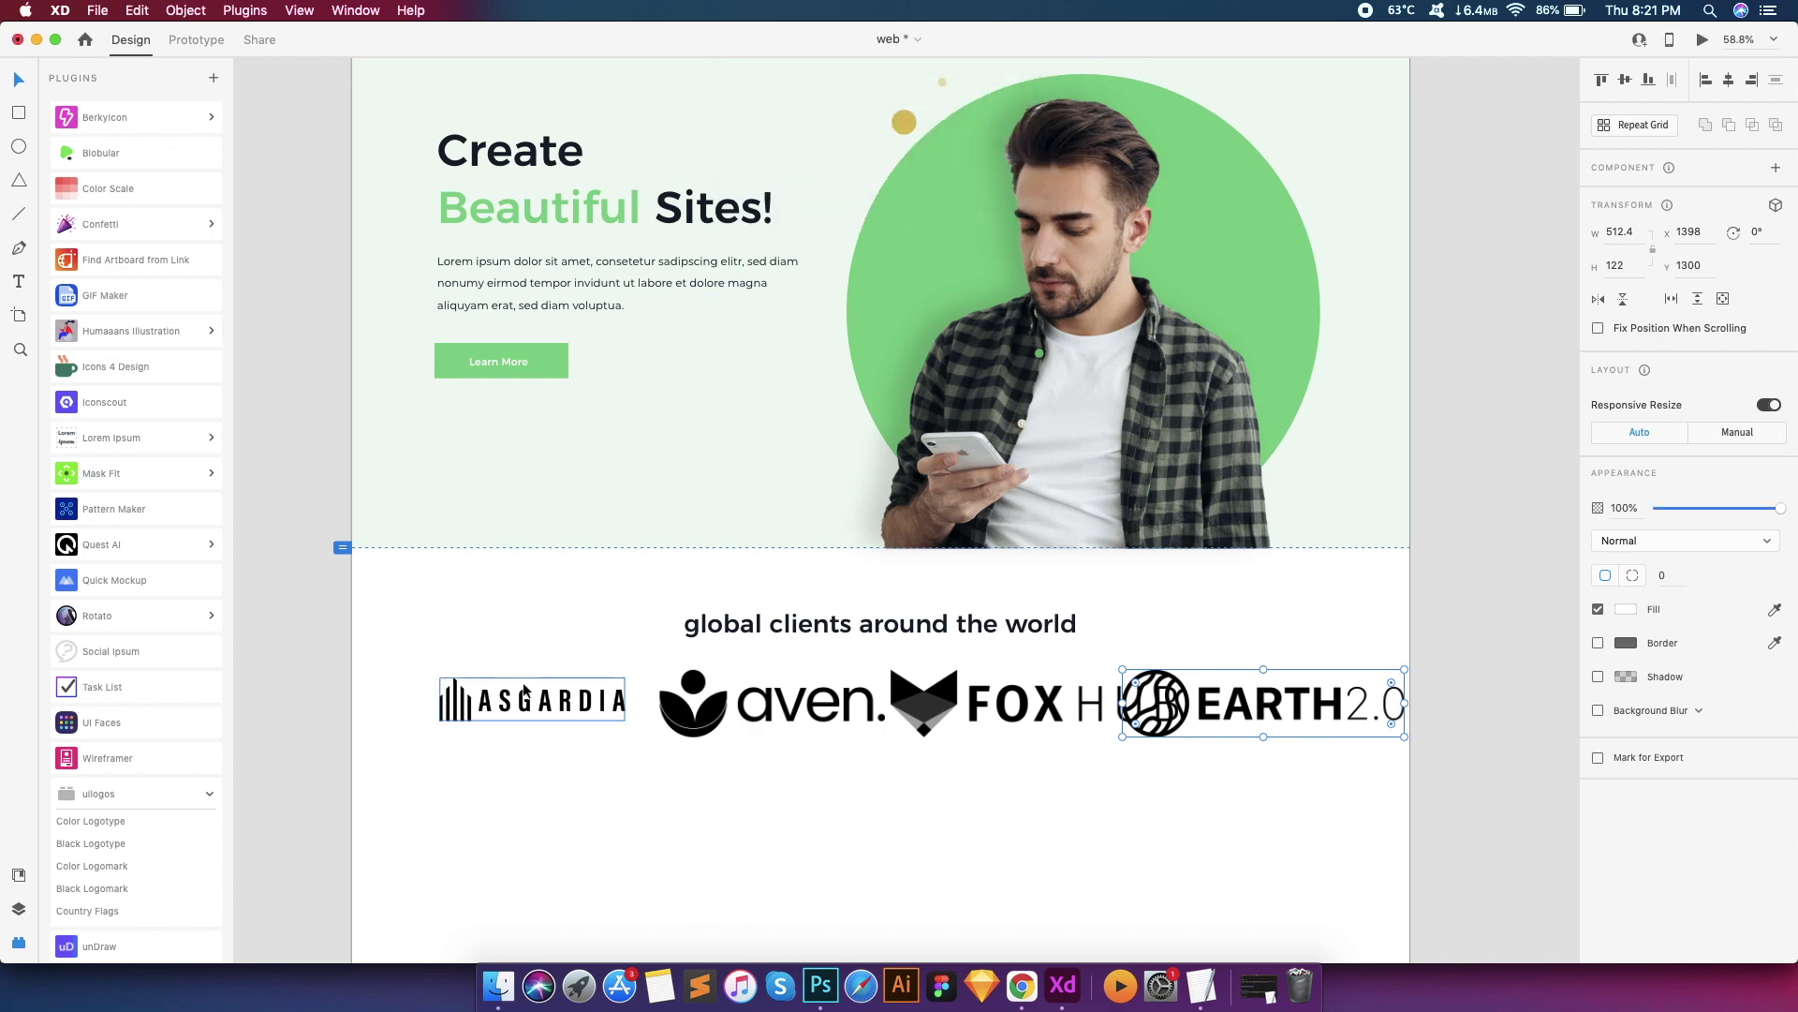
Replace the ASGARDIA logo in the first placeholder with another randomly generated black logotype
{"action": "left_click", "coordinate": [121, 842]}
{"action": "left_click", "coordinate": [993, 198]}
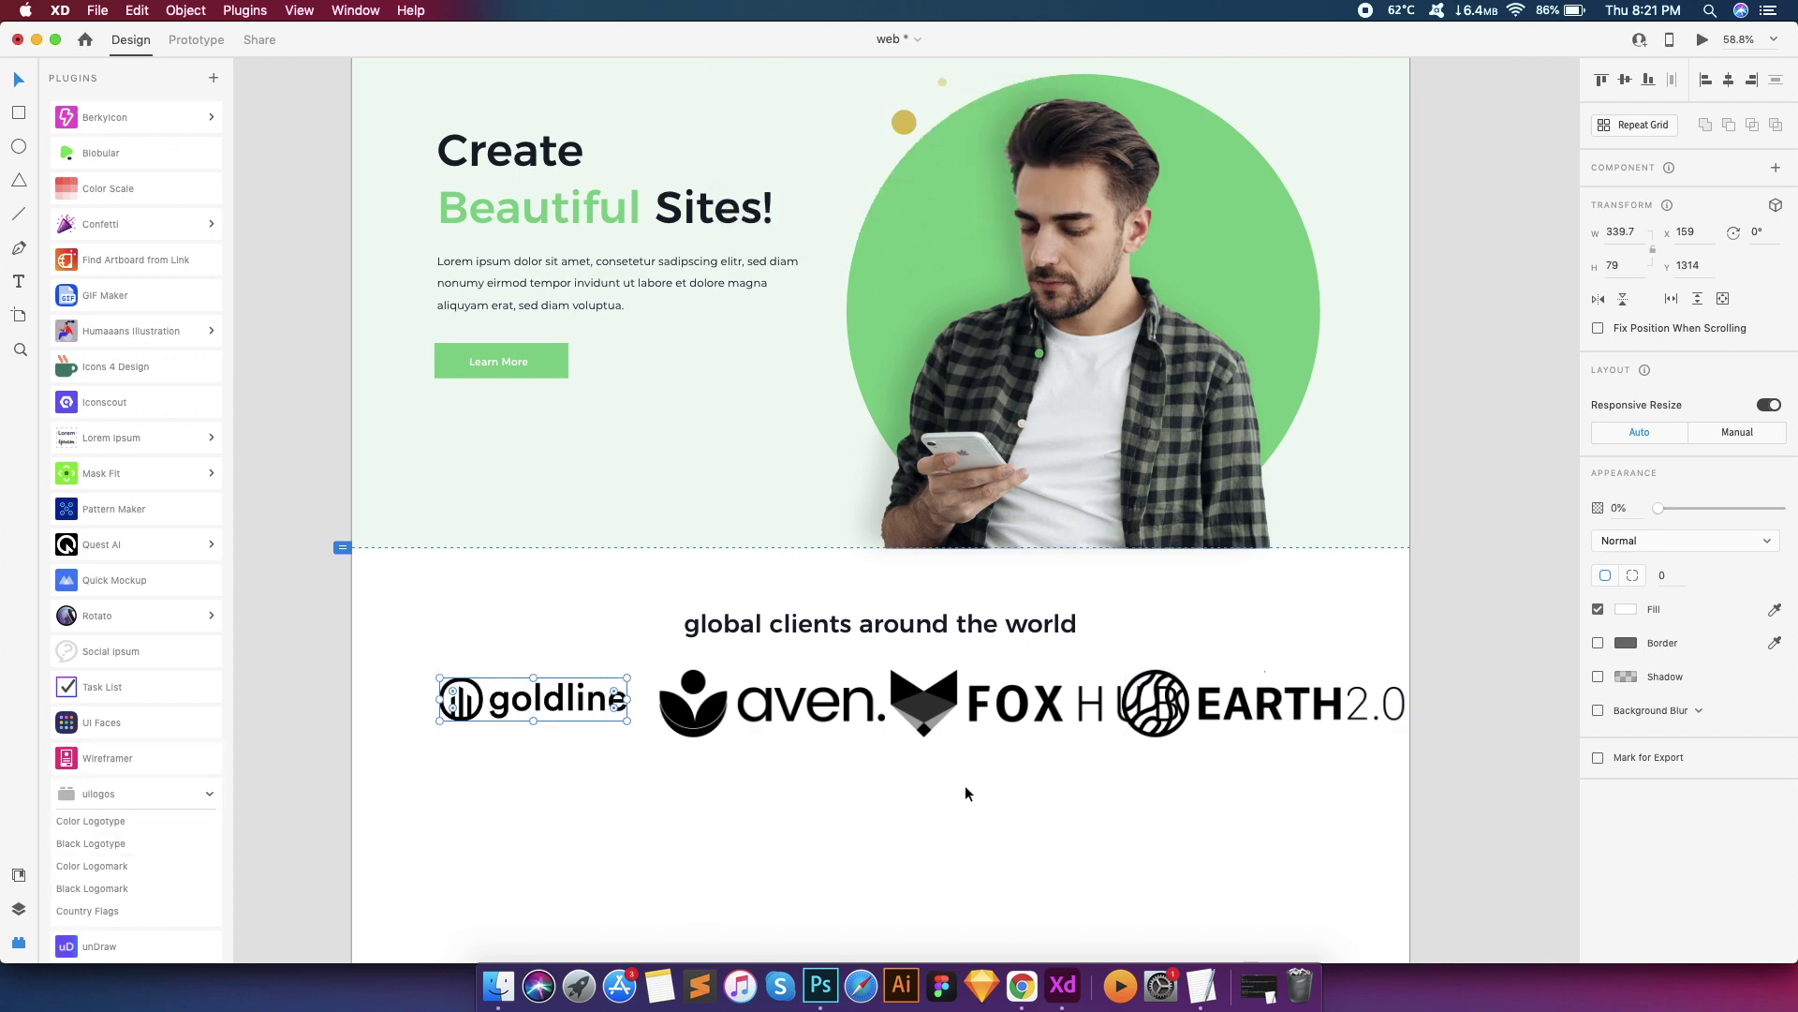
Scale down the overlapping FOX HUB logo and resize the EARTH2.0 logo to about 361 by 86
{"action": "scroll", "coordinate": [756, 704], "scroll_direction": "up", "scroll_amount": 3}
{"action": "left_click", "coordinate": [778, 698]}
{"action": "scroll", "coordinate": [891, 737], "scroll_direction": "right", "scroll_amount": 5}
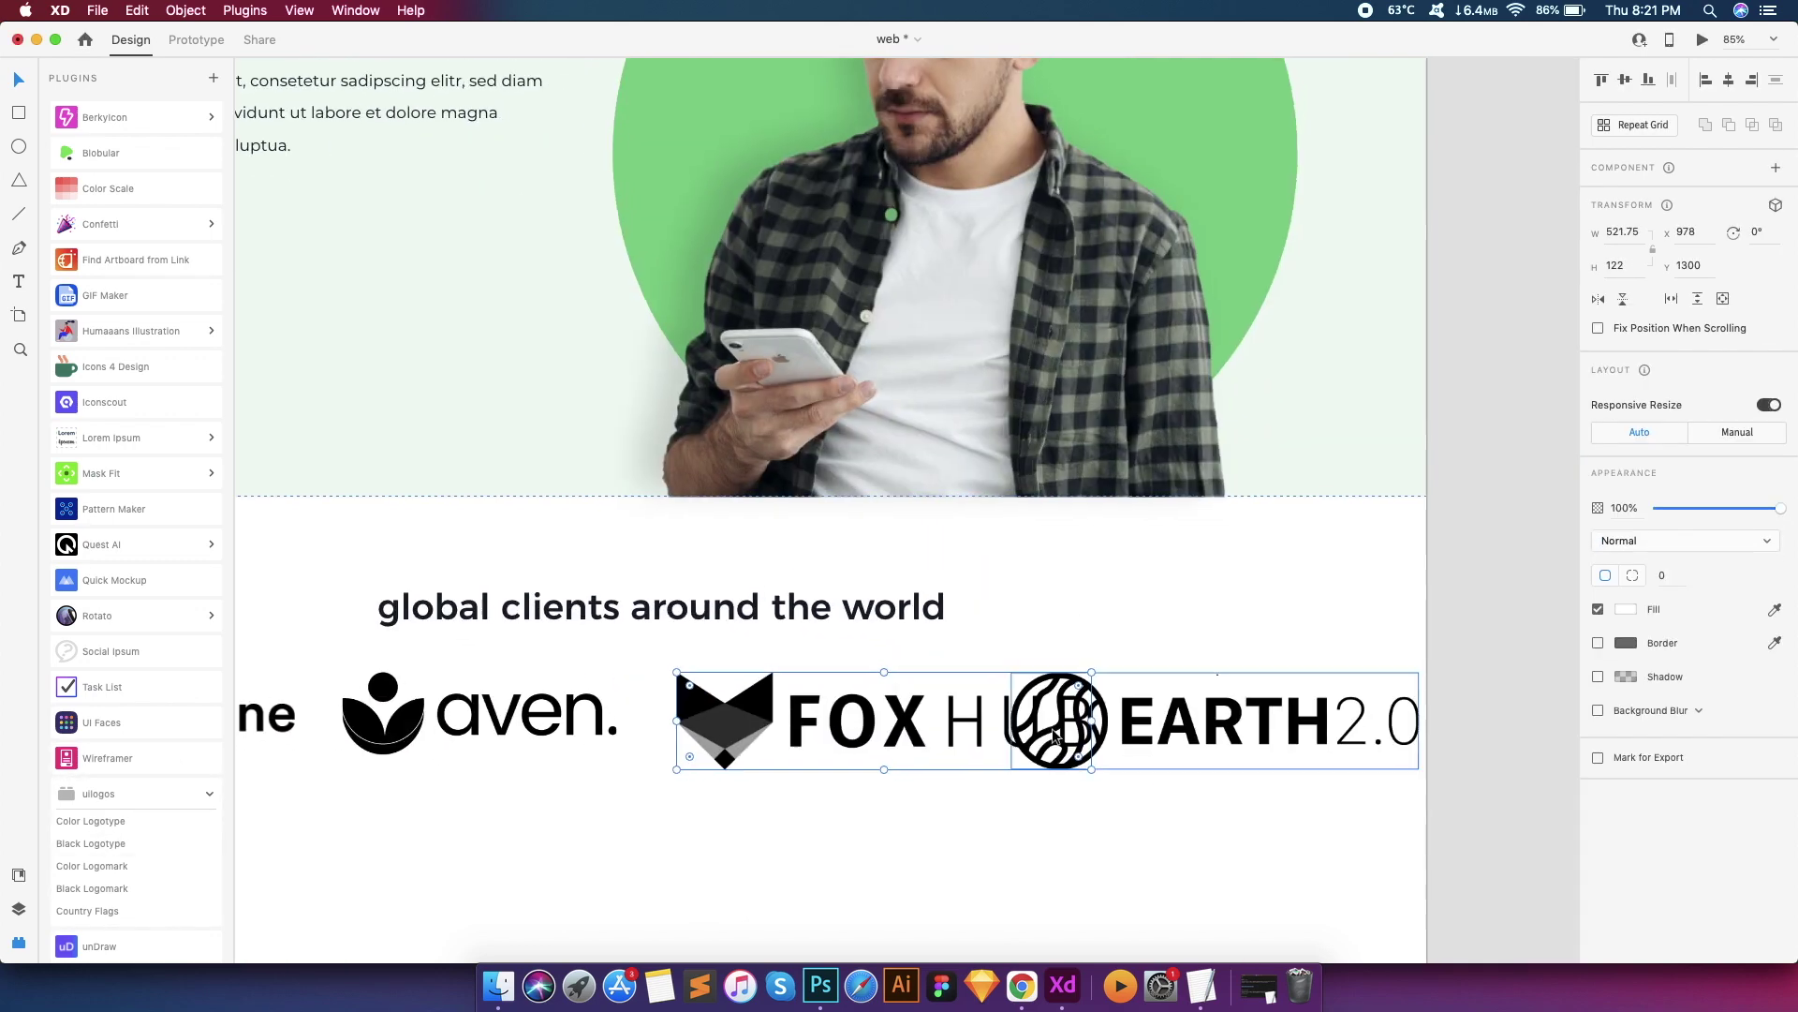
{"action": "left_click", "coordinate": [1084, 764]}
{"action": "key", "text": "super+shift+bracketleft"}
{"action": "scroll", "coordinate": [1129, 735], "scroll_direction": "right", "scroll_amount": 3}
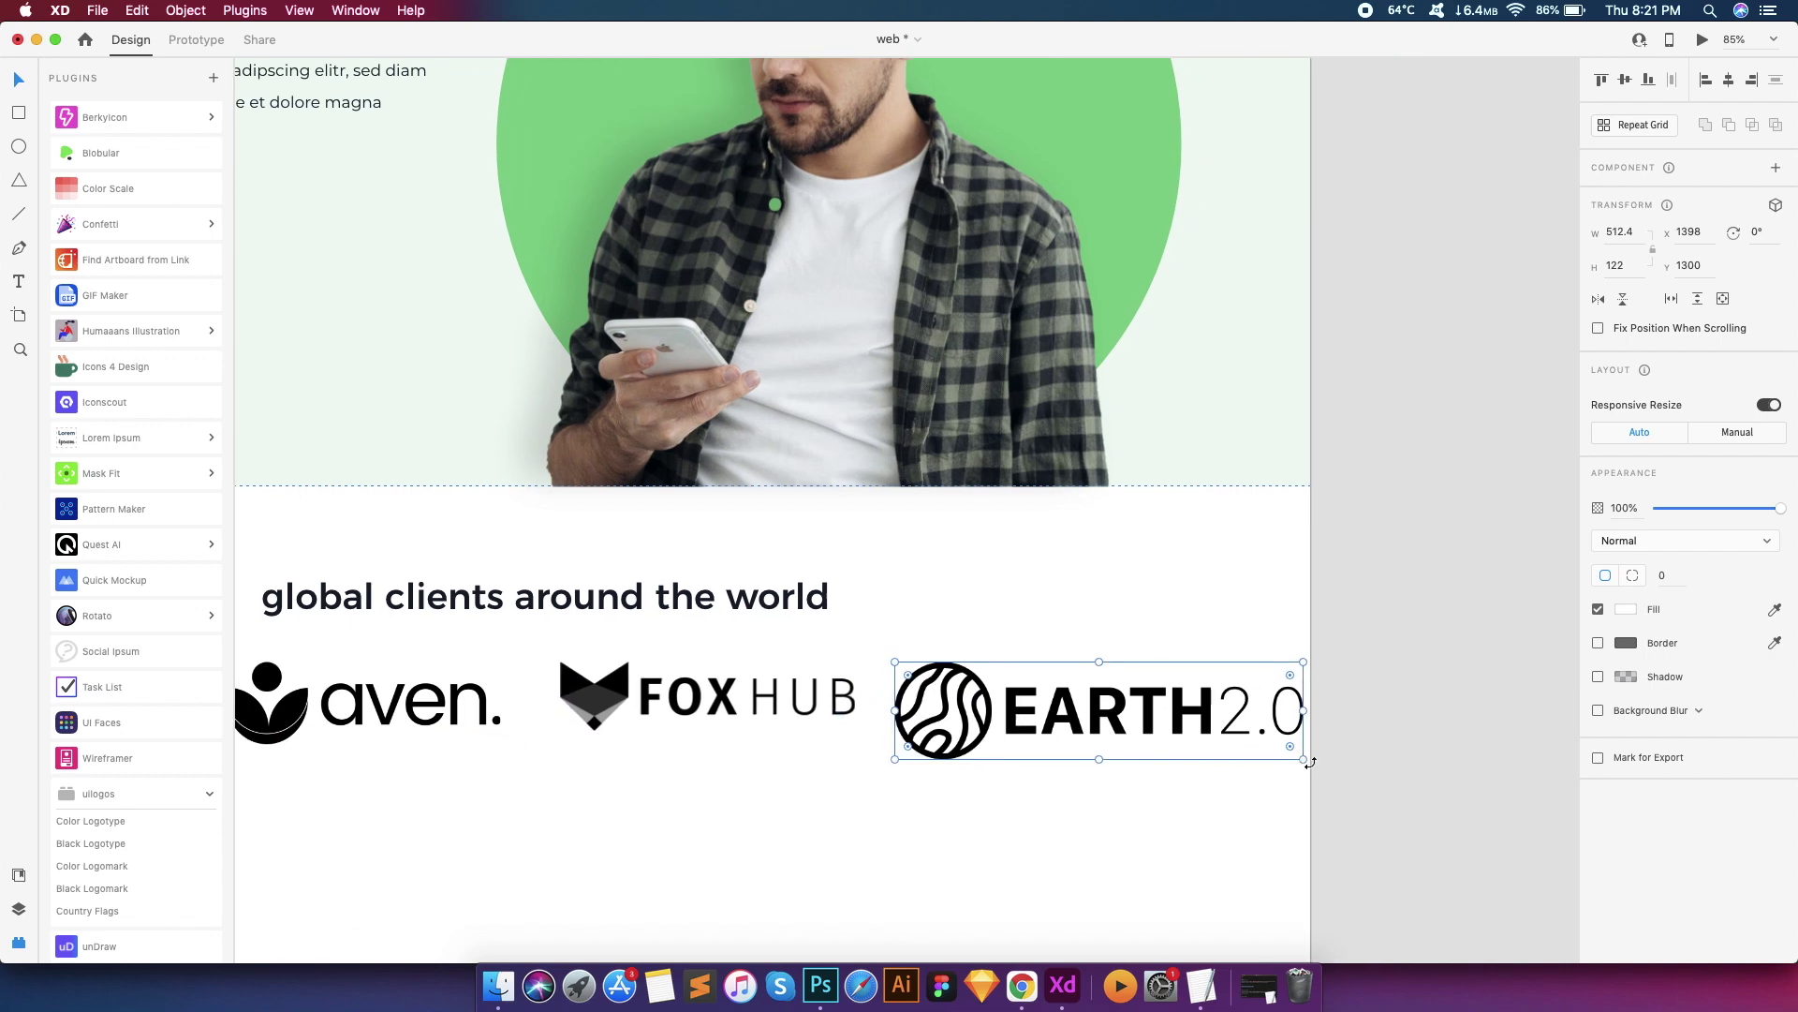
{"action": "left_click_drag", "start_coordinate": [1302, 758], "coordinate": [1223, 727]}
{"action": "scroll", "coordinate": [1224, 728], "scroll_direction": "down", "scroll_amount": 5}
{"action": "scroll", "coordinate": [919, 697], "scroll_direction": "up", "scroll_amount": 4}
Lower the opacity of the four client logos to 43%
{"action": "left_click", "coordinate": [600, 717]}
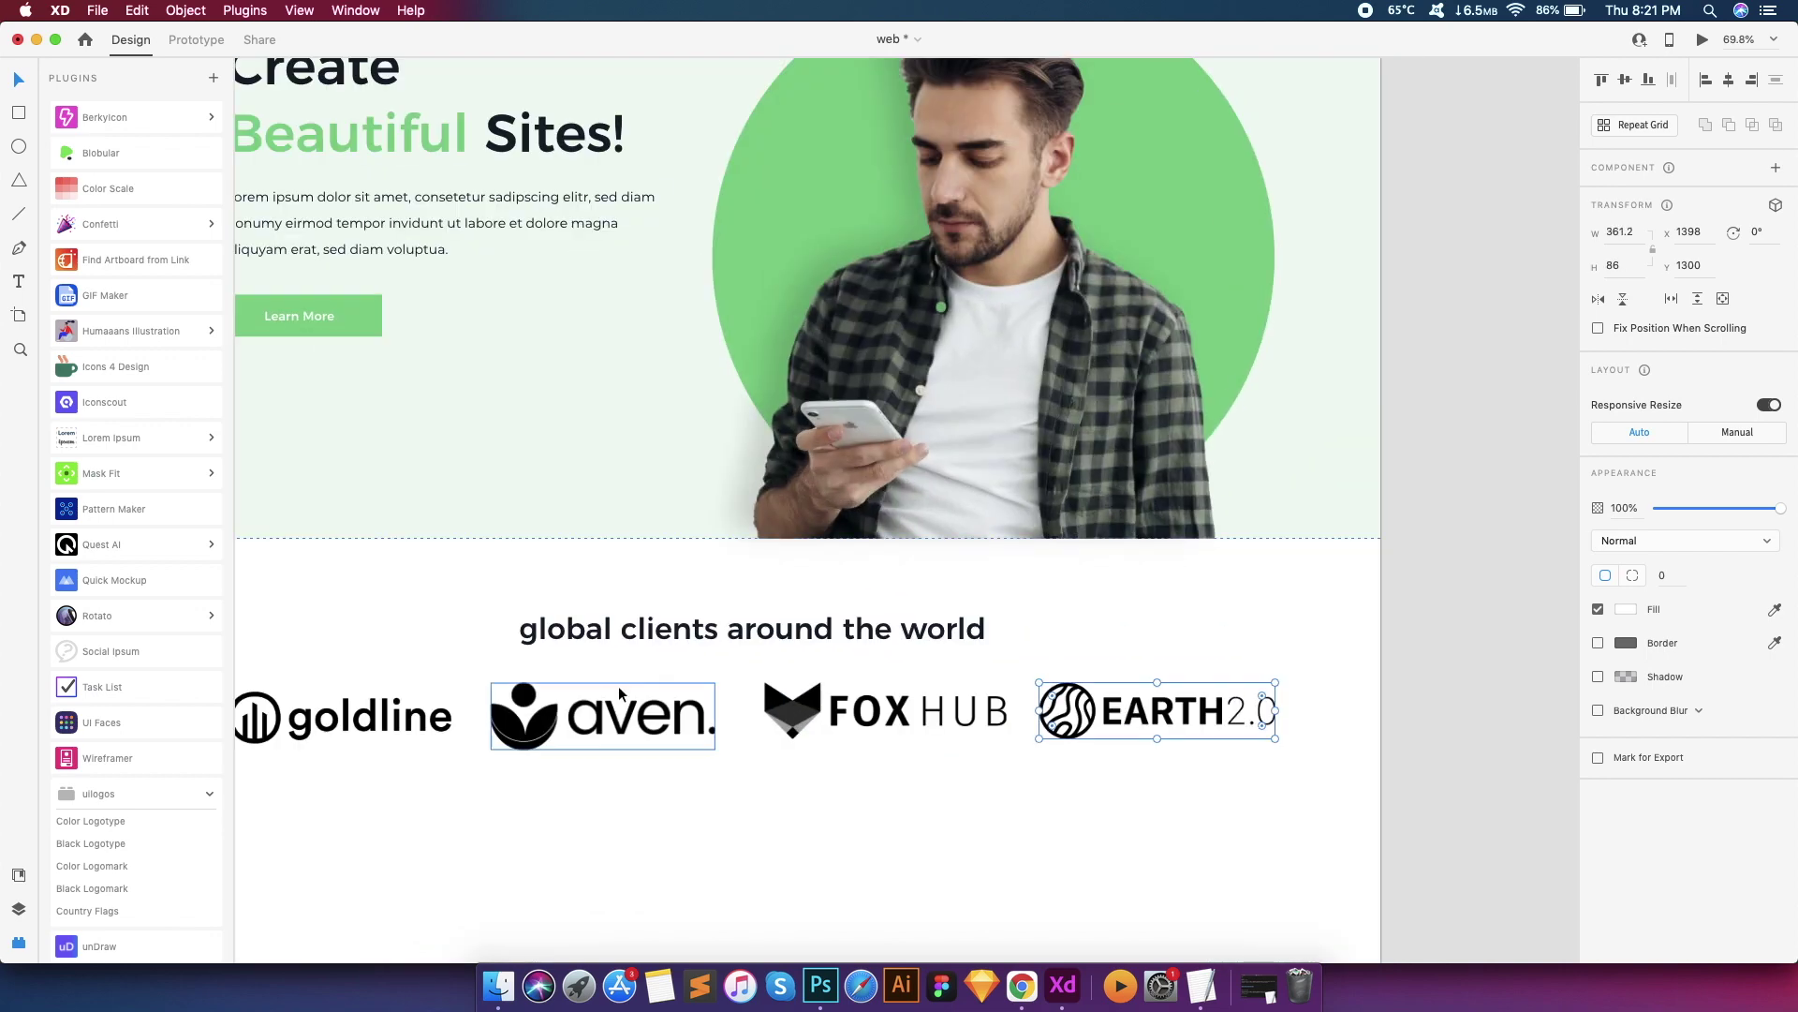
{"action": "scroll", "coordinate": [290, 665], "scroll_direction": "down", "scroll_amount": 5}
{"action": "scroll", "coordinate": [290, 665], "scroll_direction": "up", "scroll_amount": 1}
{"action": "left_click_drag", "start_coordinate": [368, 644], "coordinate": [900, 691]}
{"action": "scroll", "coordinate": [900, 691], "scroll_direction": "up", "scroll_amount": 3}
{"action": "scroll", "coordinate": [1274, 572], "scroll_direction": "down", "scroll_amount": 4}
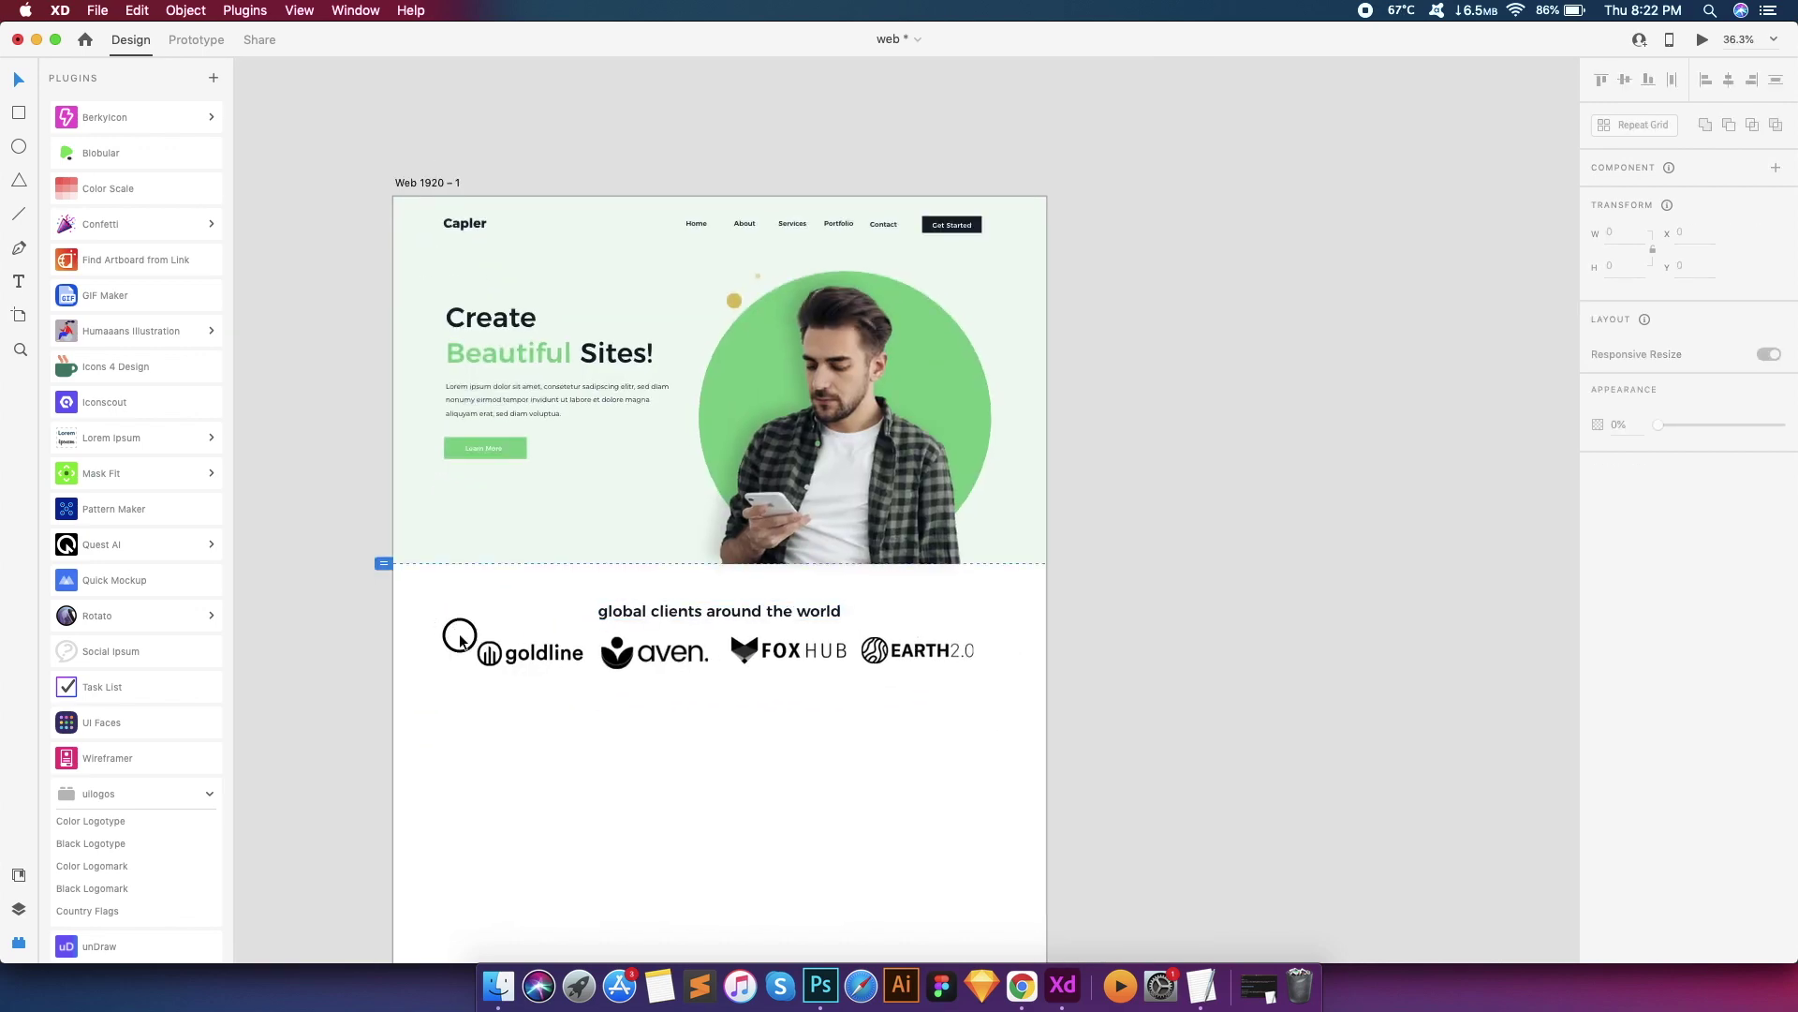
{"action": "type", "text": "50"}
{"action": "key", "text": "Return"}
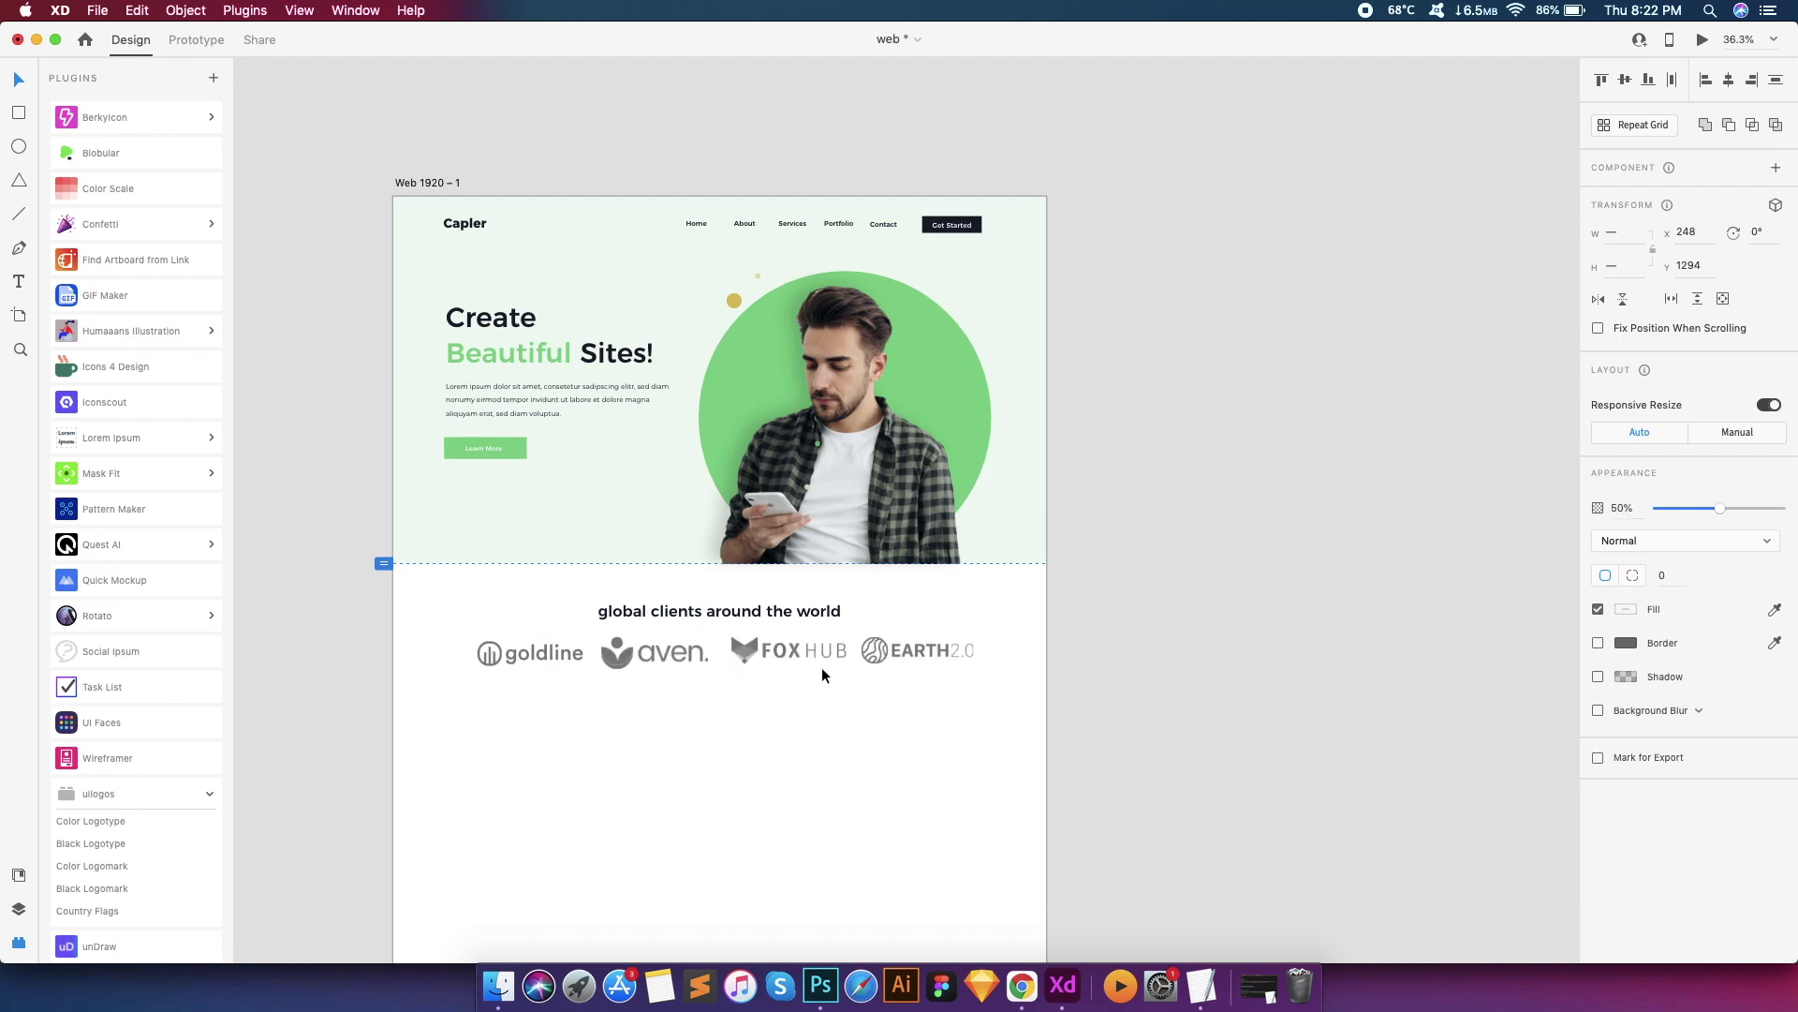
{"action": "scroll", "coordinate": [822, 667], "scroll_direction": "up", "scroll_amount": 3}
{"action": "scroll", "coordinate": [378, 525], "scroll_direction": "down", "scroll_amount": 2}
{"action": "key", "text": "Escape"}
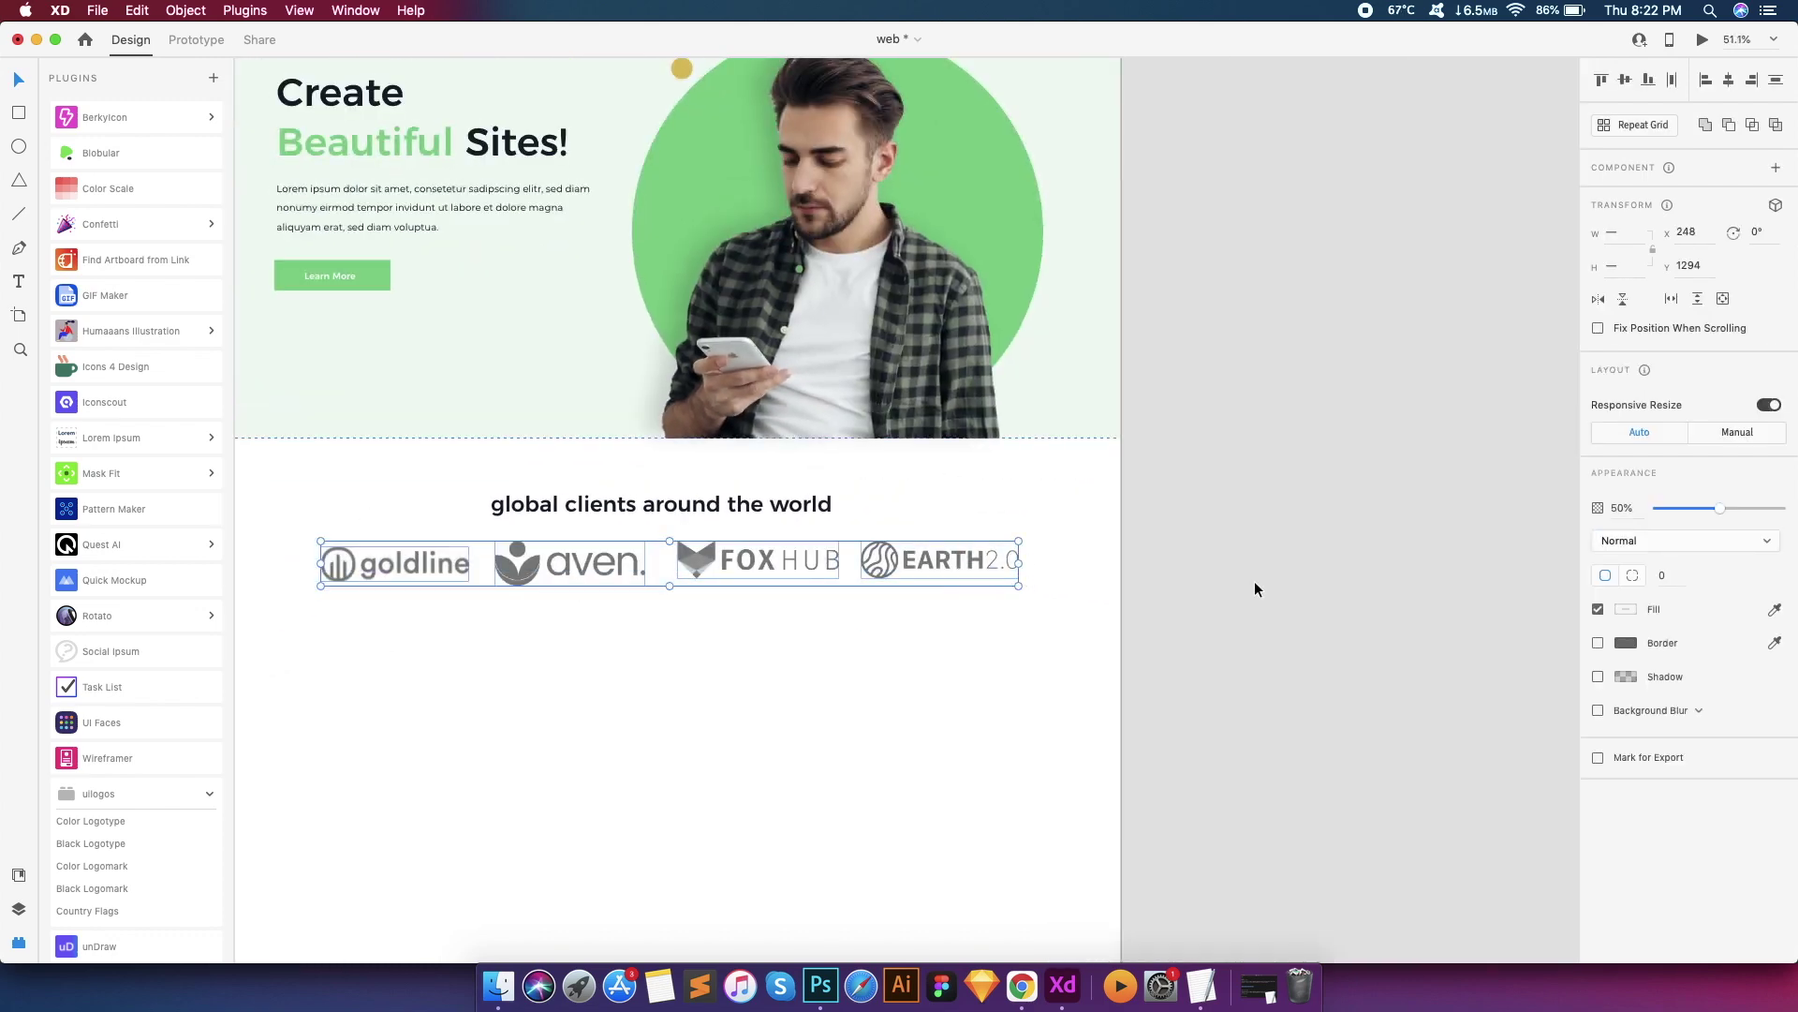
{"action": "type", "text": "45"}
{"action": "key", "text": "Return"}
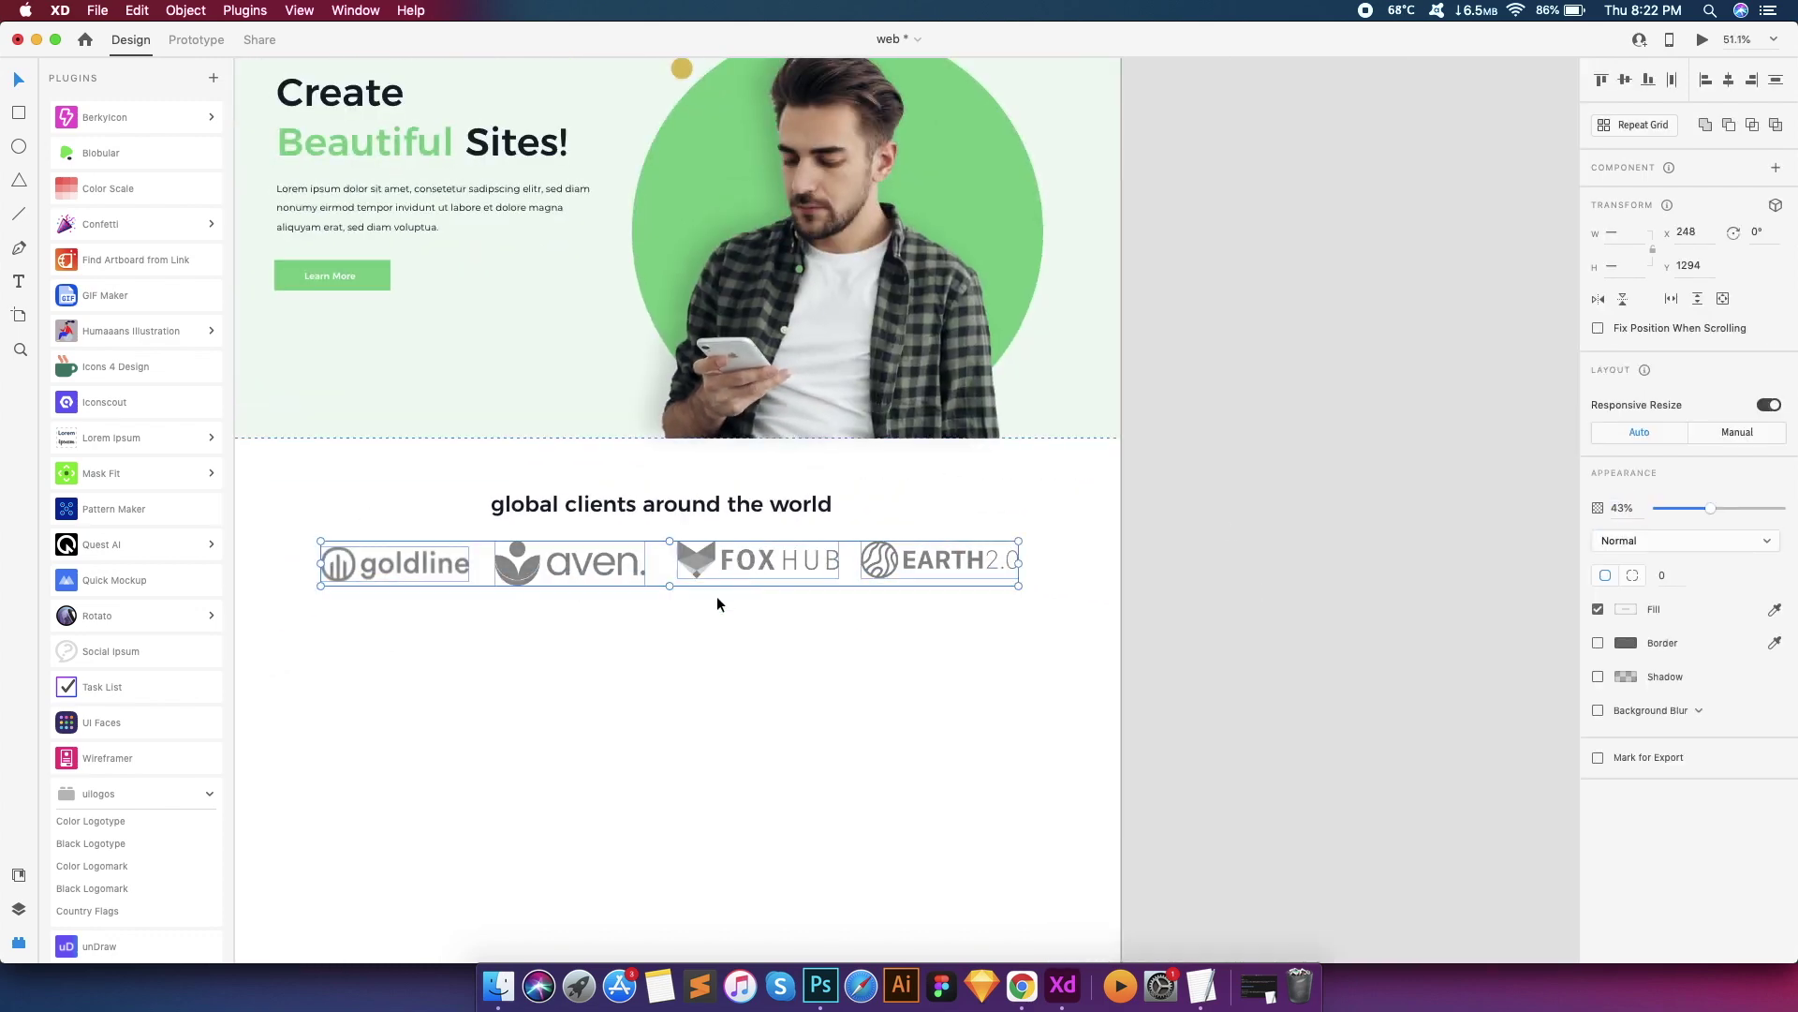
Reposition the client logos to space them out, with EARTH2.0 at about X 1374 and goldline at about X 221
{"action": "scroll", "coordinate": [718, 598], "scroll_direction": "up", "scroll_amount": 3}
{"action": "key", "text": "Escape"}
{"action": "double_click", "coordinate": [1042, 560]}
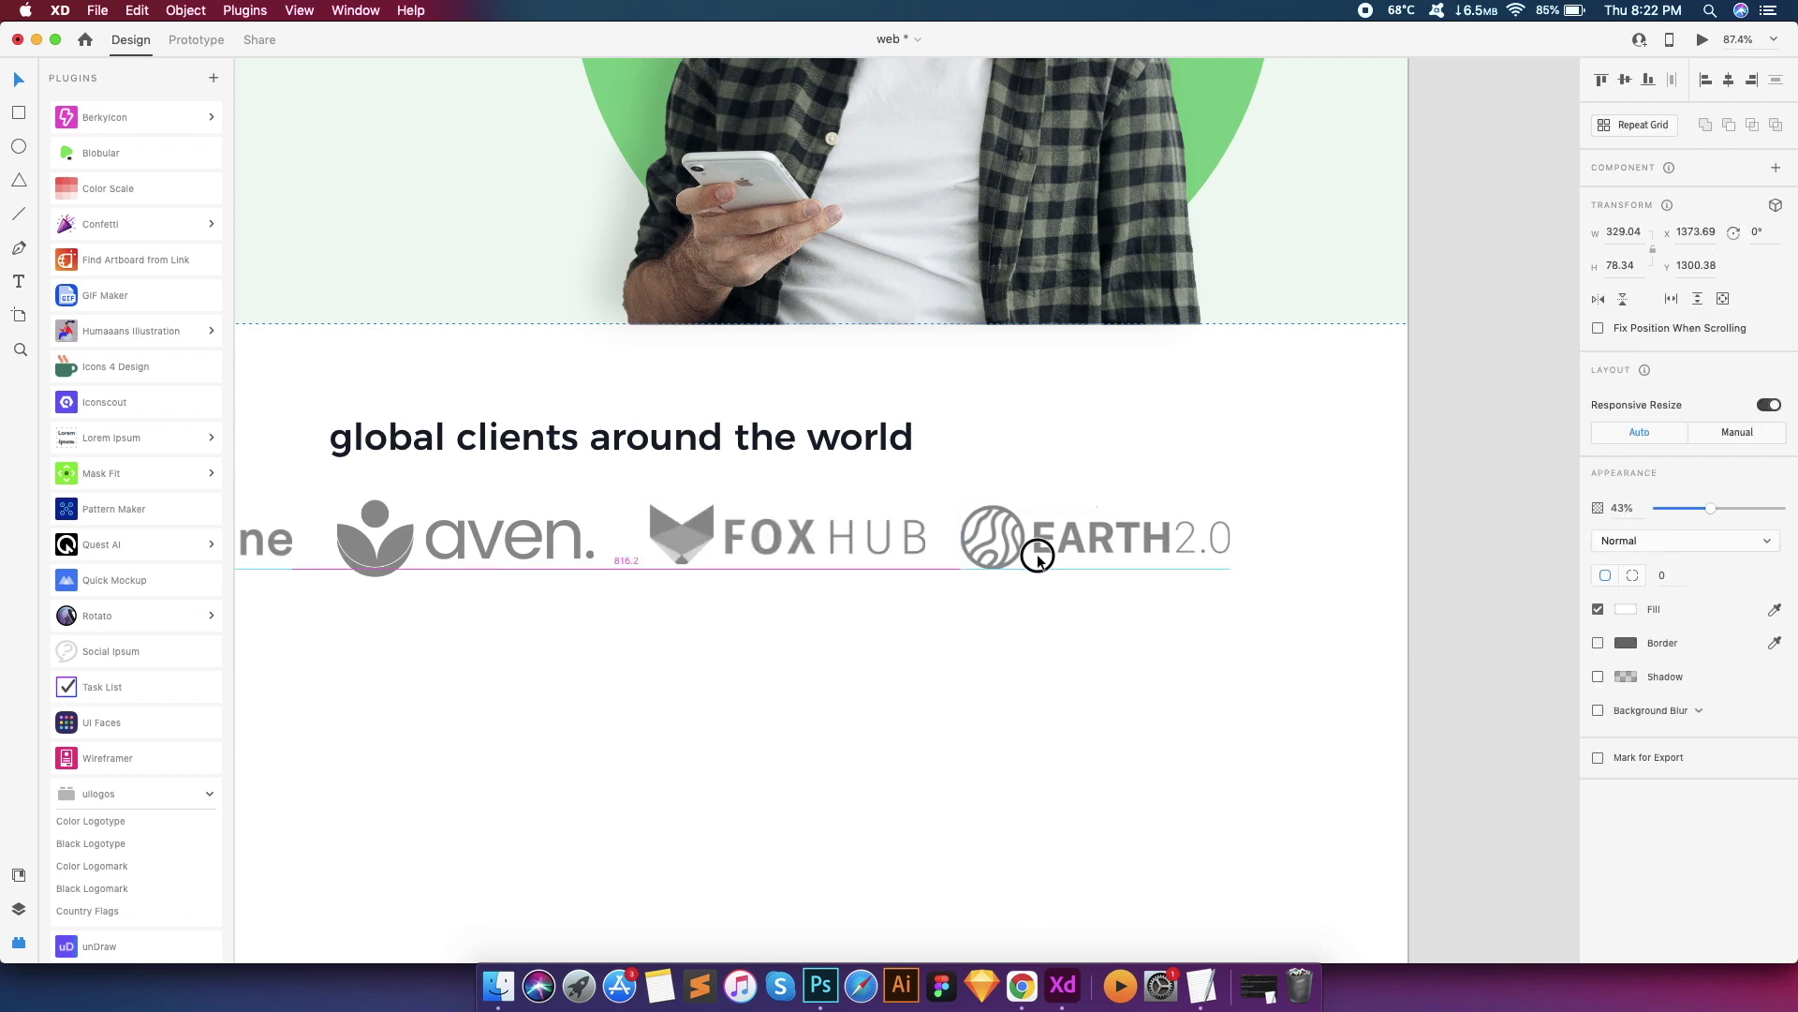
{"action": "scroll", "coordinate": [1039, 559], "scroll_direction": "down", "scroll_amount": 3}
{"action": "left_click", "coordinate": [603, 549]}
{"action": "scroll", "coordinate": [600, 547], "scroll_direction": "up", "scroll_amount": 3}
{"action": "left_click_drag", "start_coordinate": [449, 518], "coordinate": [426, 511]}
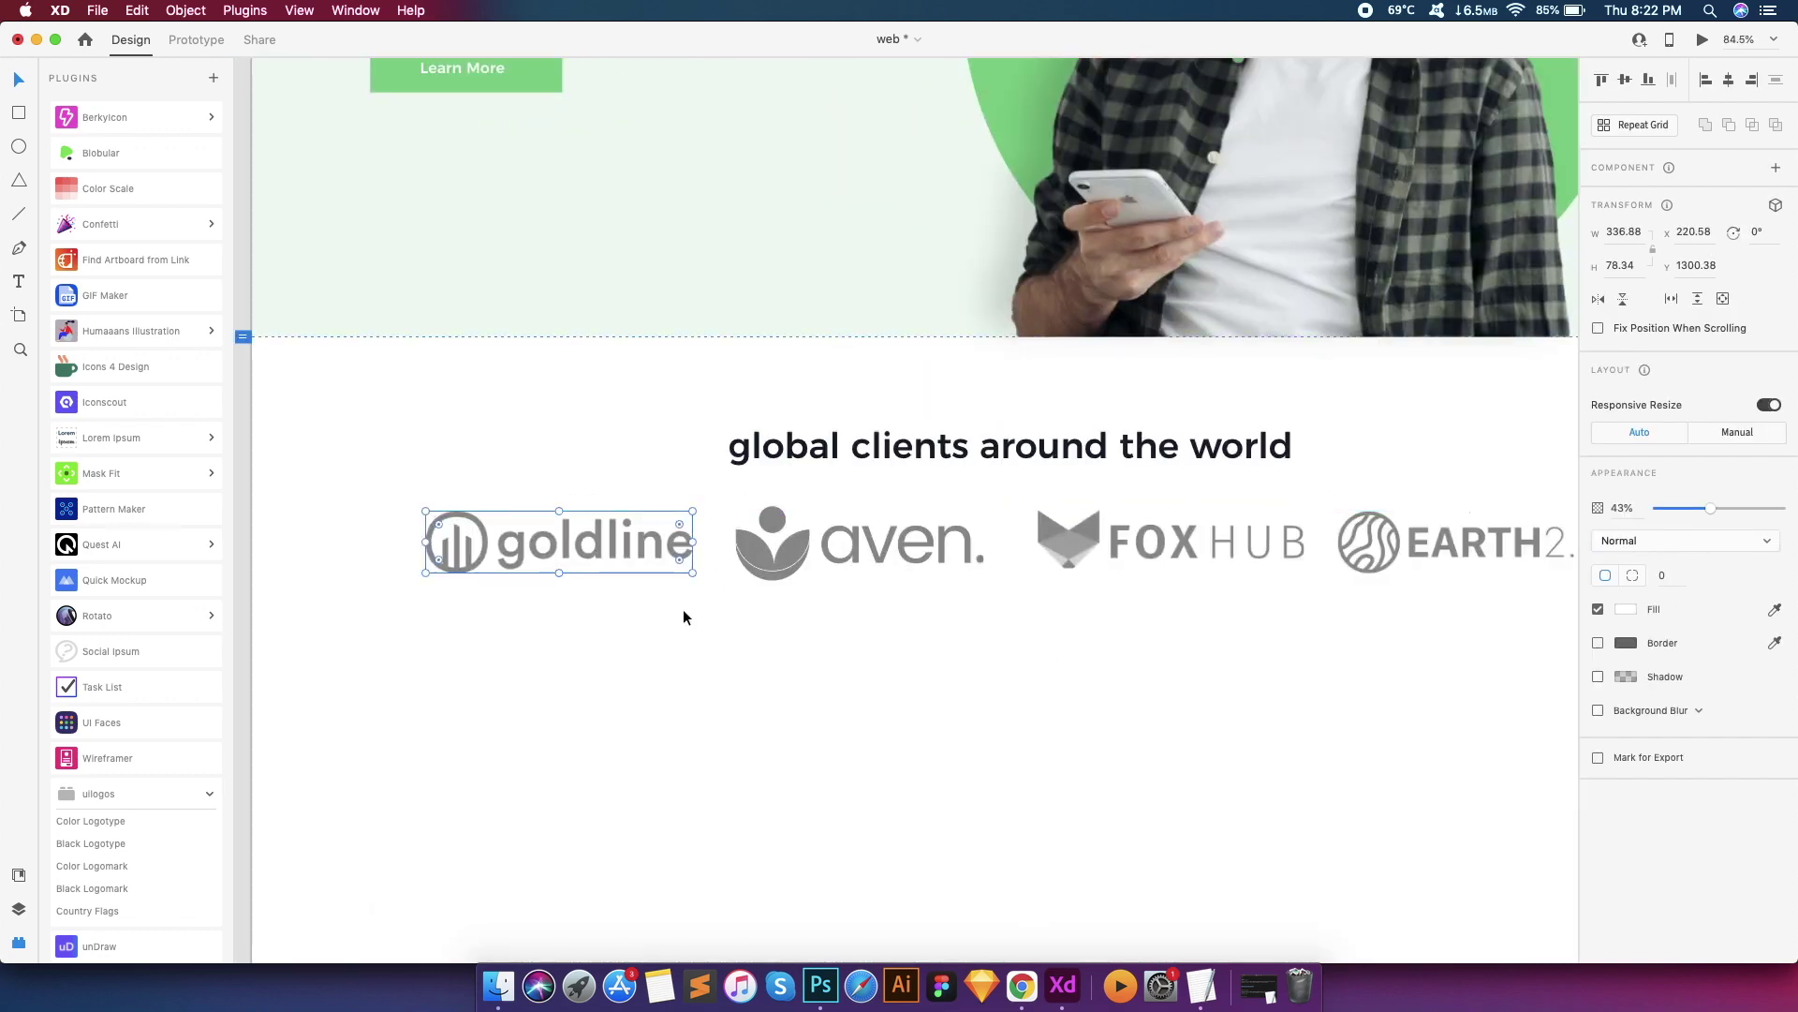
{"action": "scroll", "coordinate": [1031, 681], "scroll_direction": "down", "scroll_amount": 5}
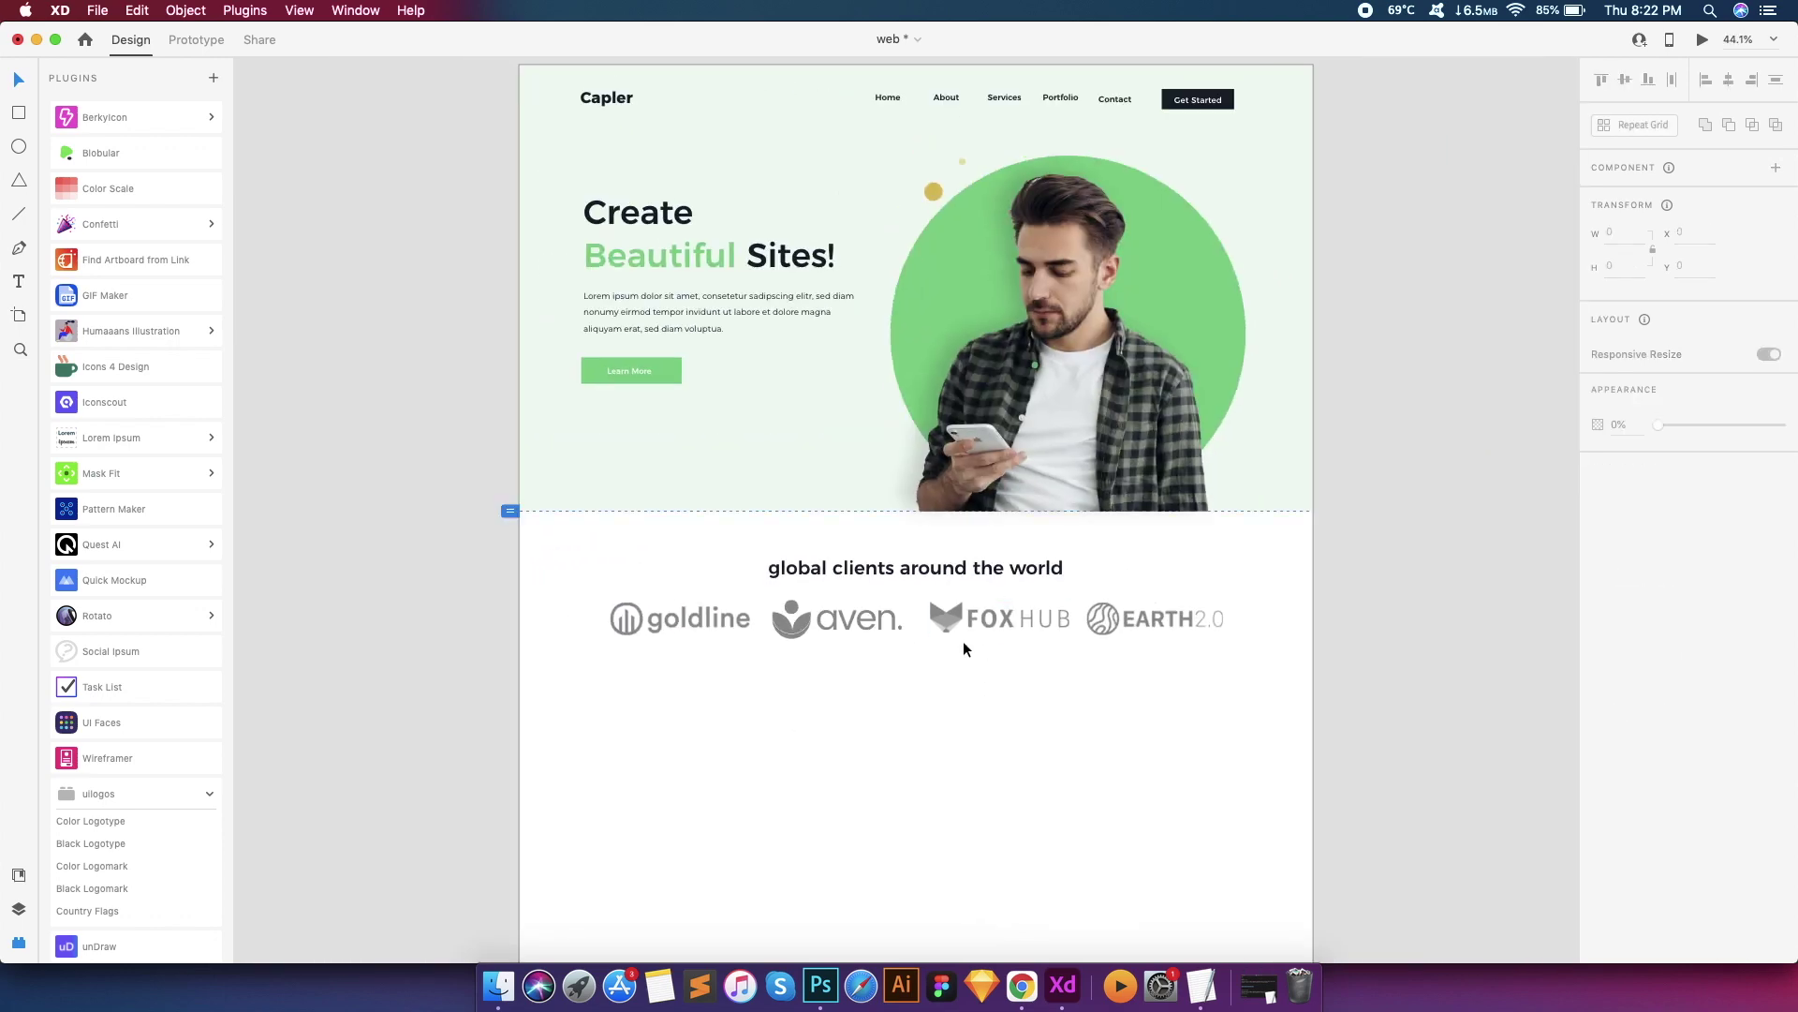
Try to align the four client logos to their horizontal centre
{"action": "left_click_drag", "start_coordinate": [597, 591], "coordinate": [1151, 627]}
{"action": "left_click", "coordinate": [1729, 81]}
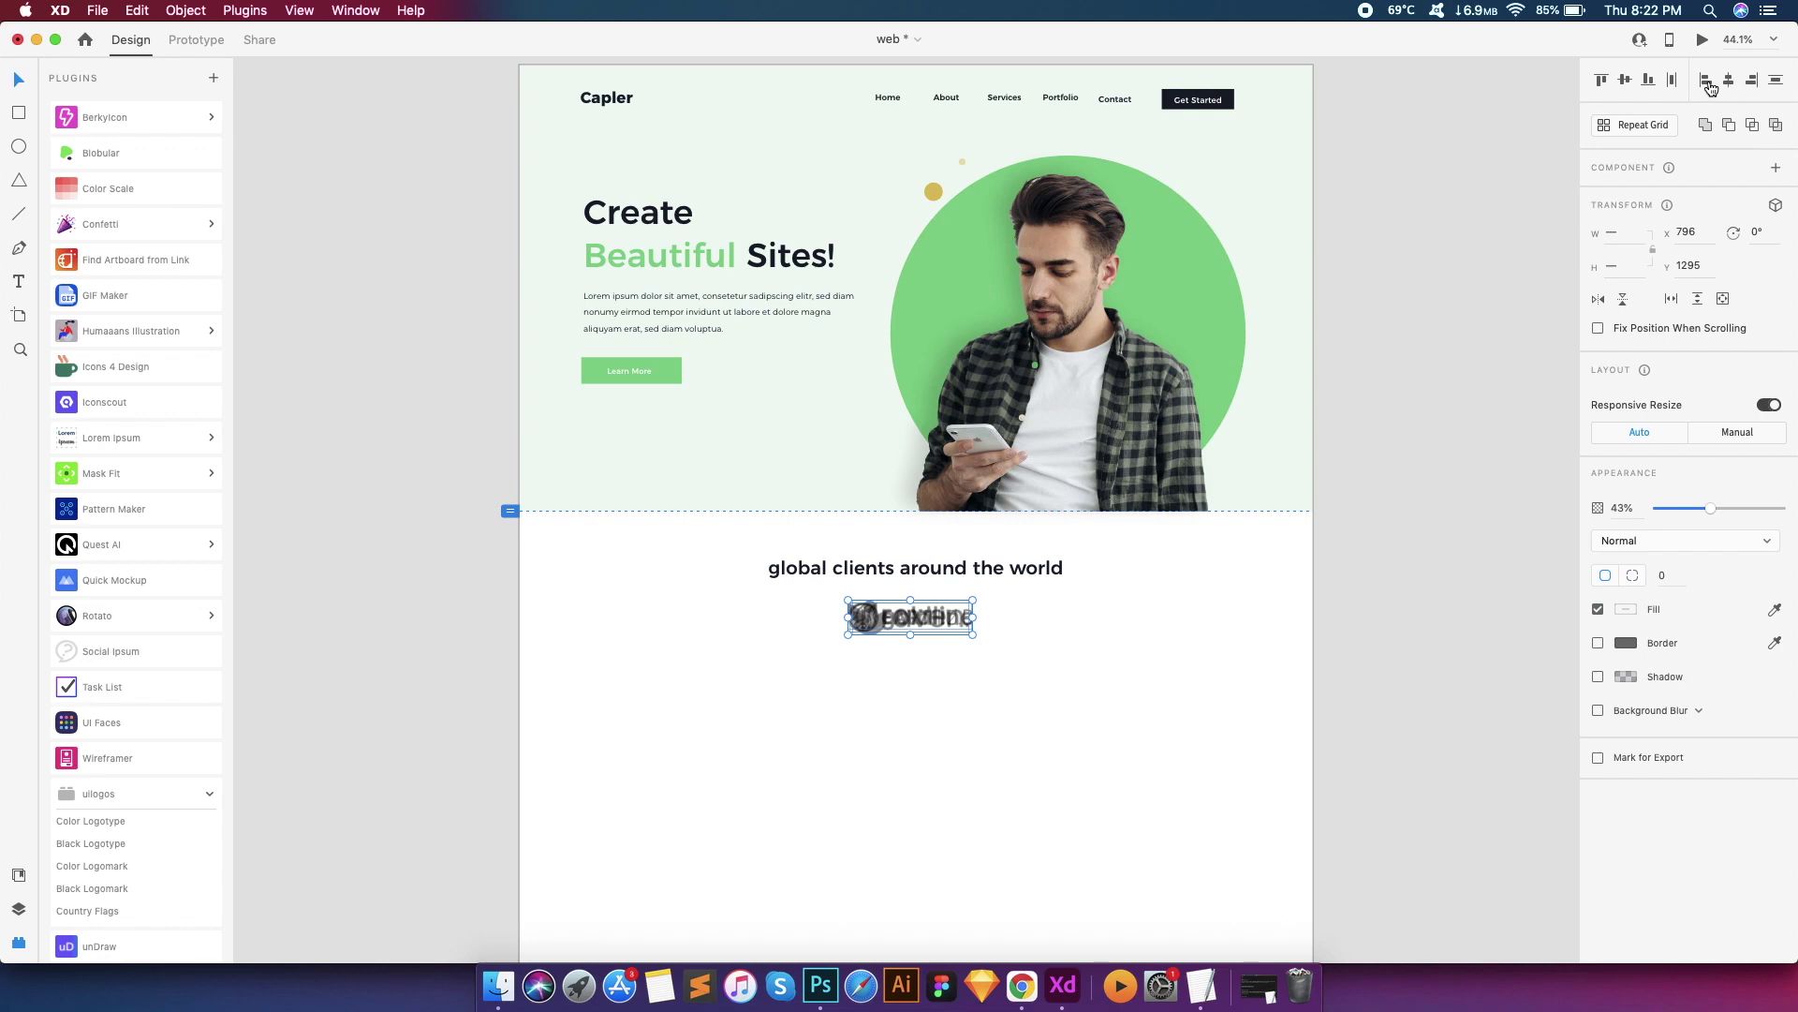
{"action": "key", "text": "super+z"}
Tighten the spacing of the four client logos so the row starts at X 283.58 beneath the heading
{"action": "scroll", "coordinate": [1156, 644], "scroll_direction": "up", "scroll_amount": 5}
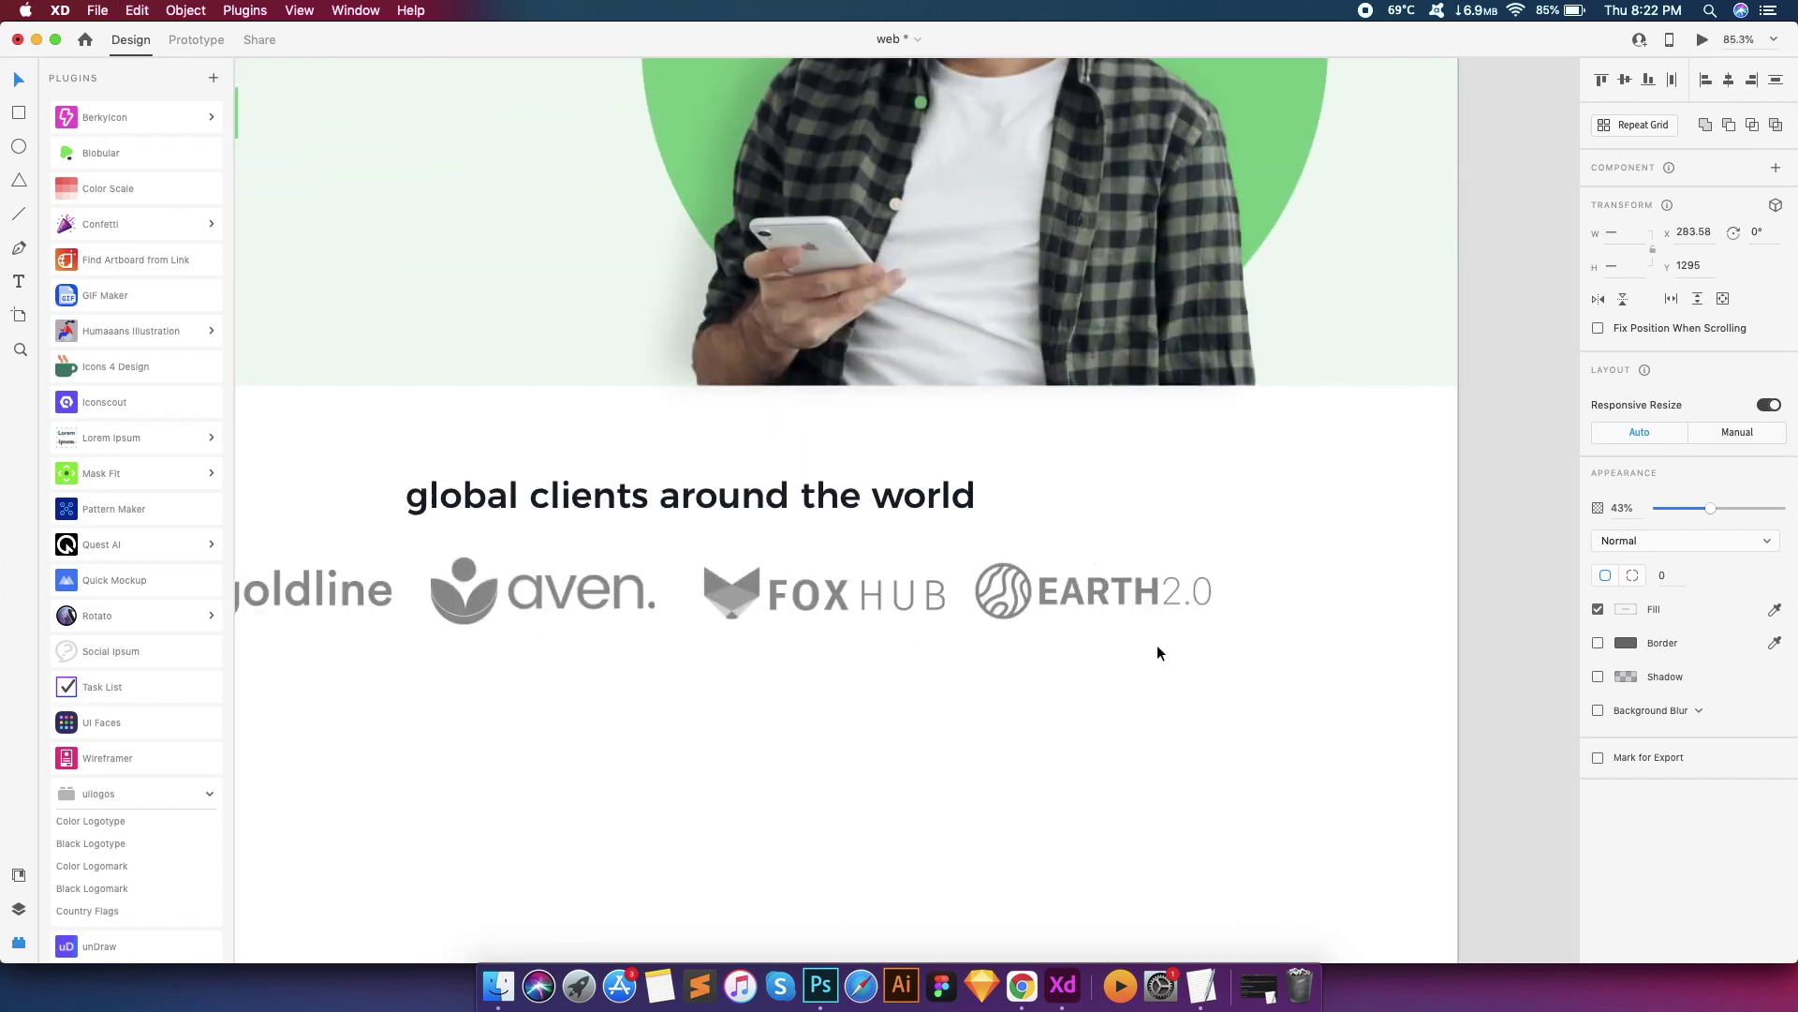
{"action": "scroll", "coordinate": [1154, 644], "scroll_direction": "down", "scroll_amount": 5}
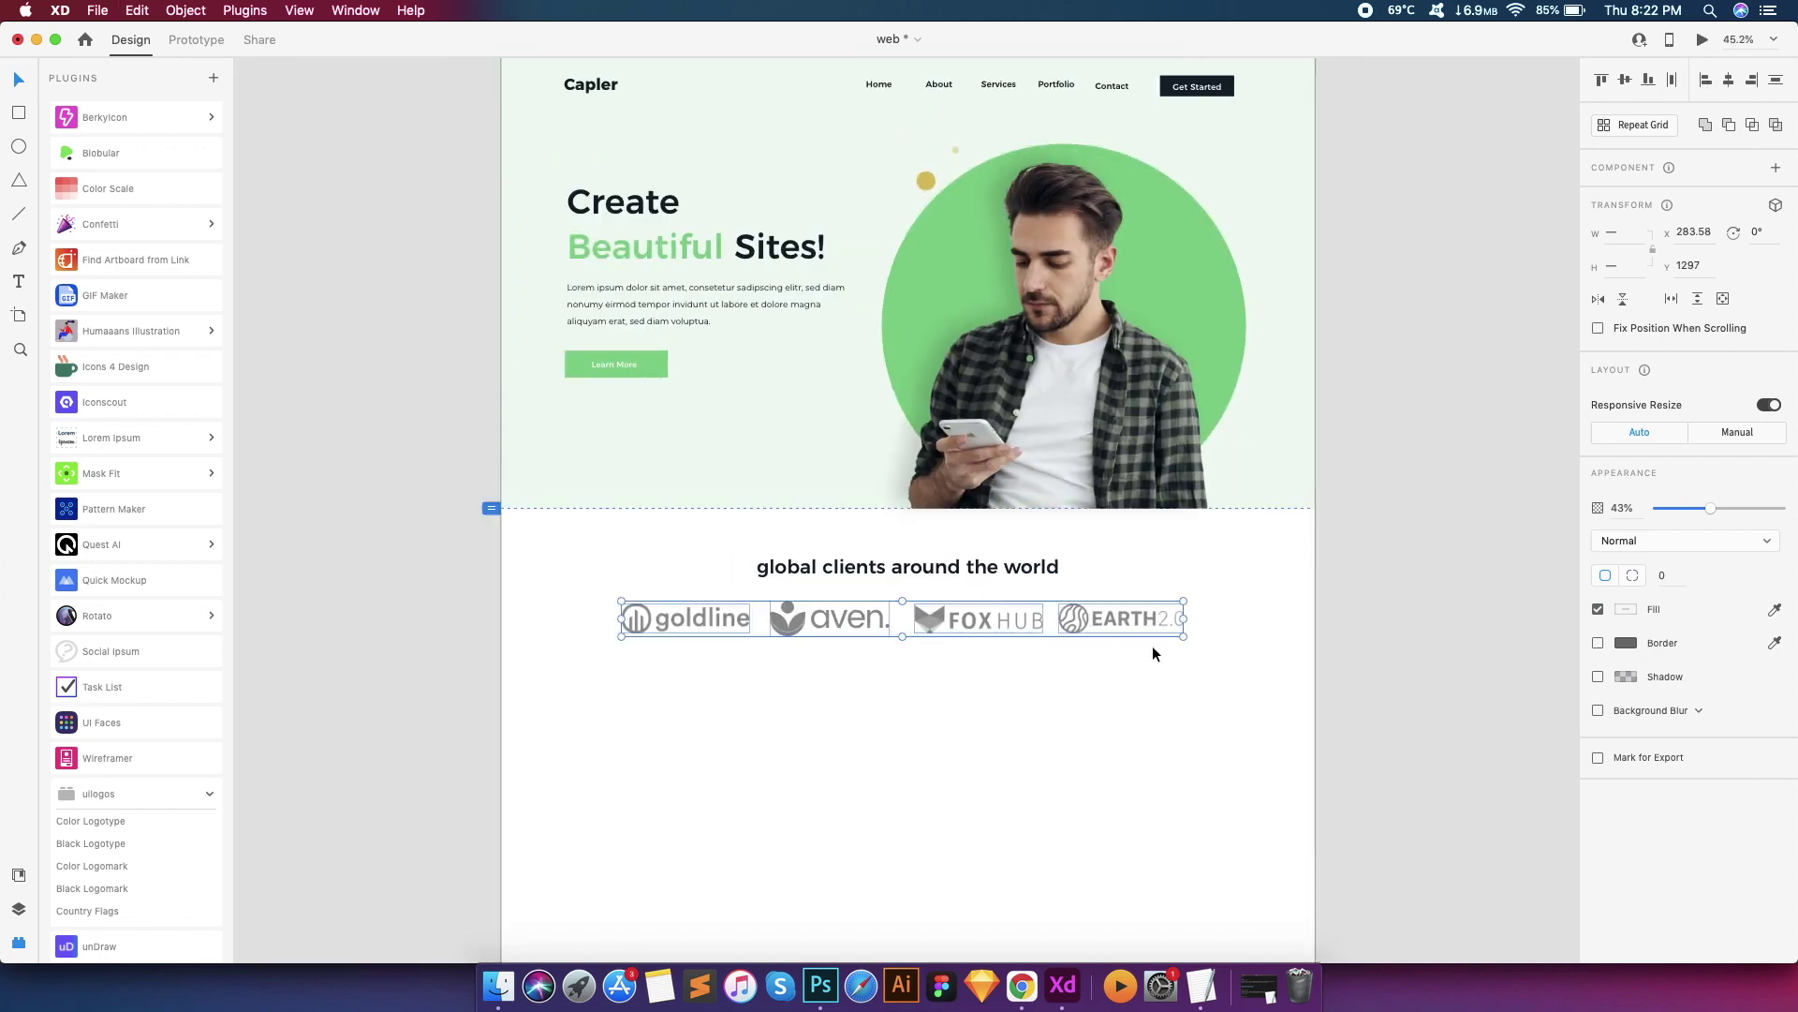
{"action": "left_click", "coordinate": [1052, 727]}
Draw a horizontal divider line about 1933 wide across the artboard below the logos, at Y 1466.5 with 31% opacity
{"action": "scroll", "coordinate": [1039, 727], "scroll_direction": "down", "scroll_amount": 2}
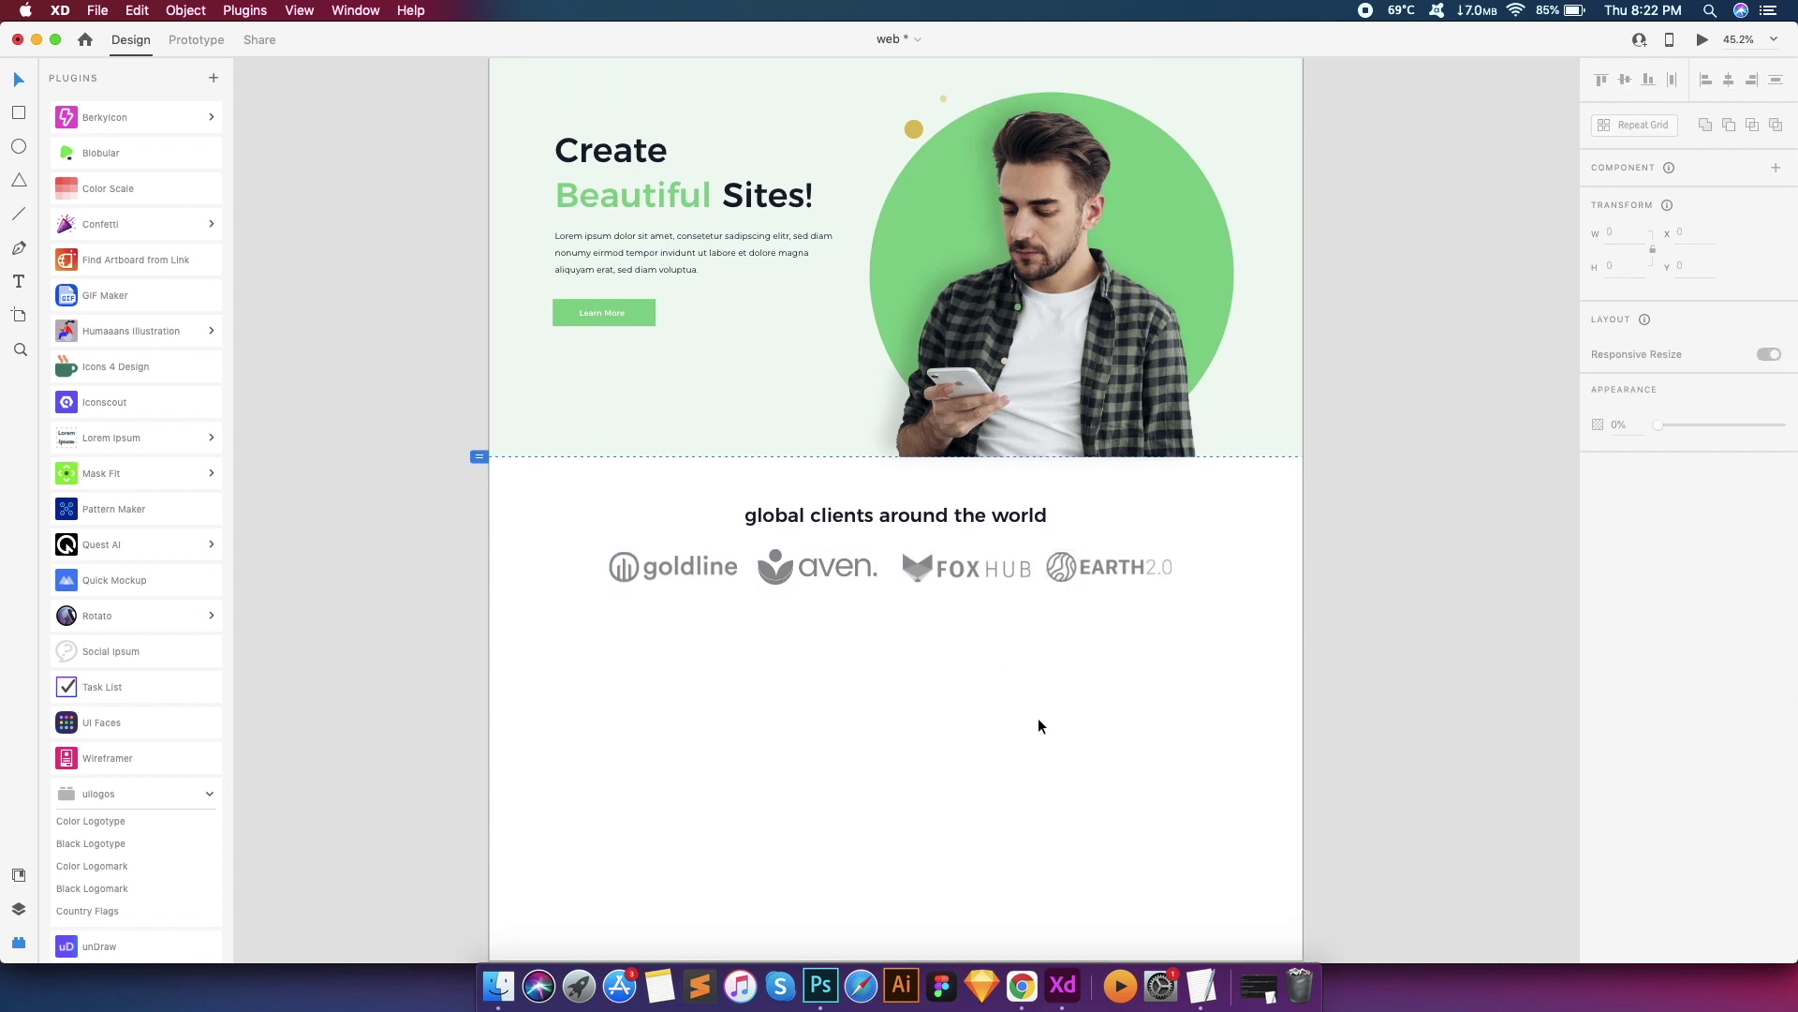
{"action": "left_click_drag", "start_coordinate": [476, 577], "coordinate": [1297, 577]}
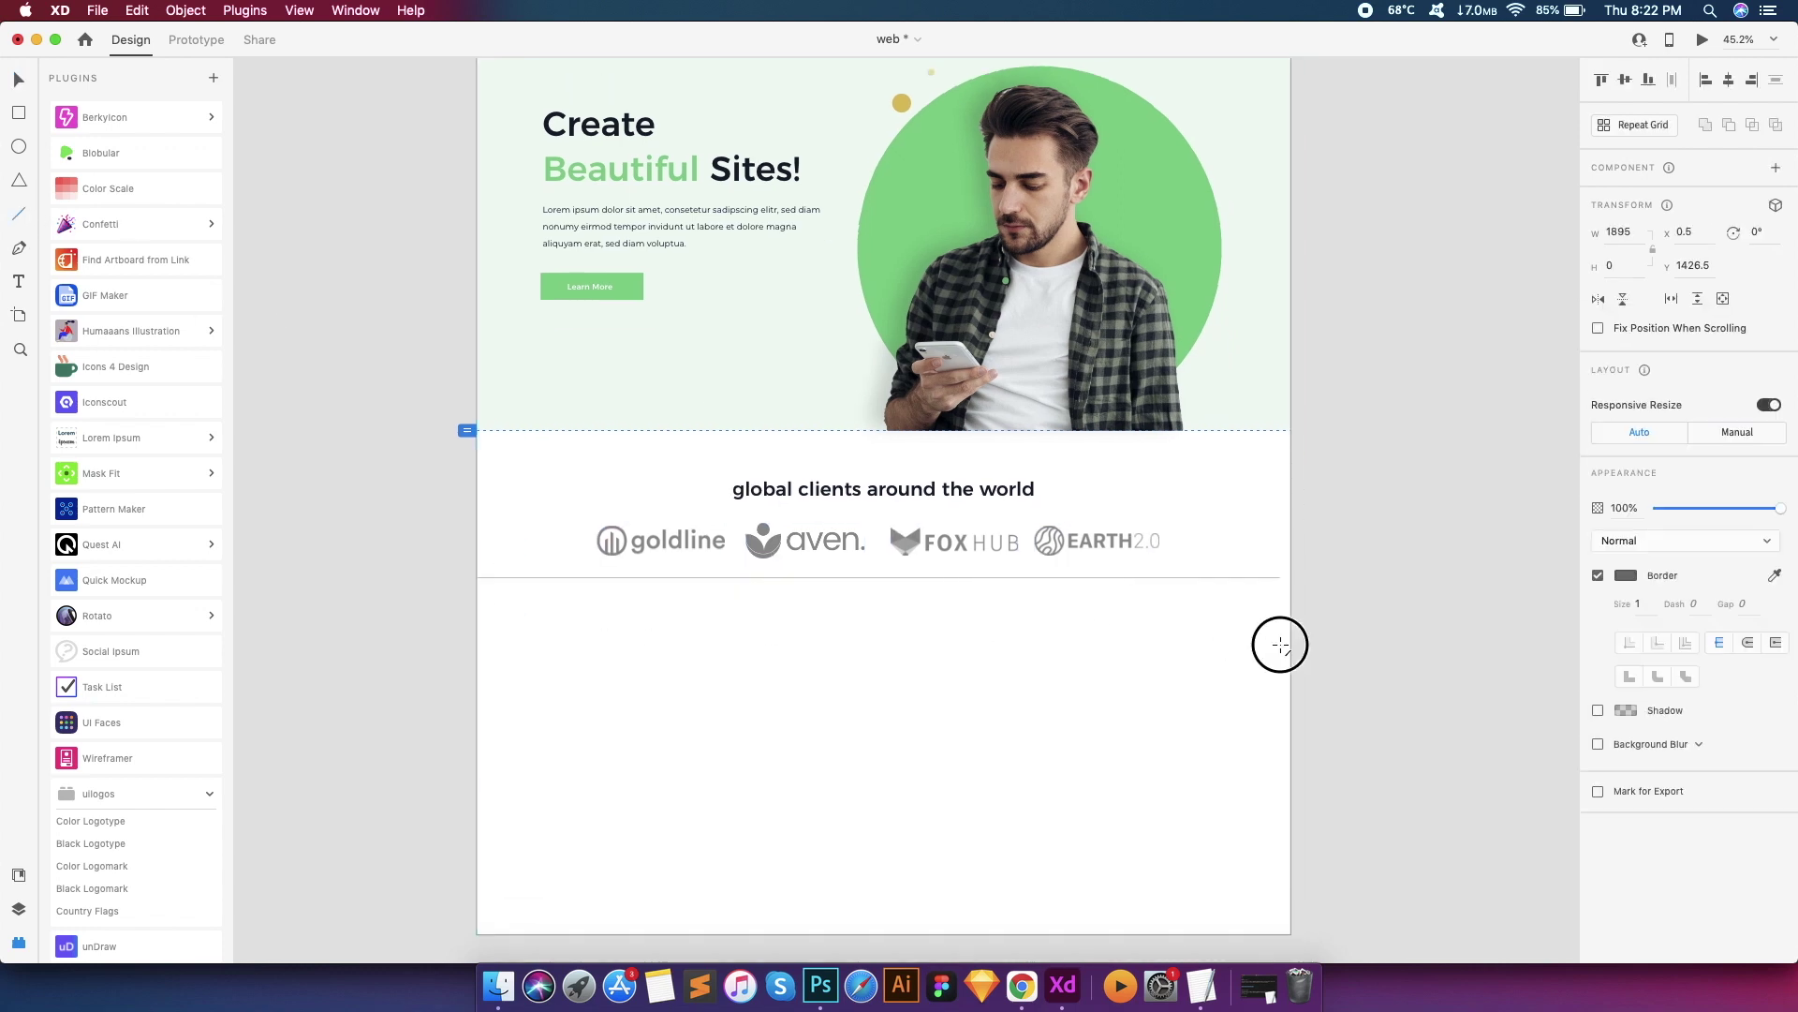
{"action": "left_click", "coordinate": [1627, 578]}
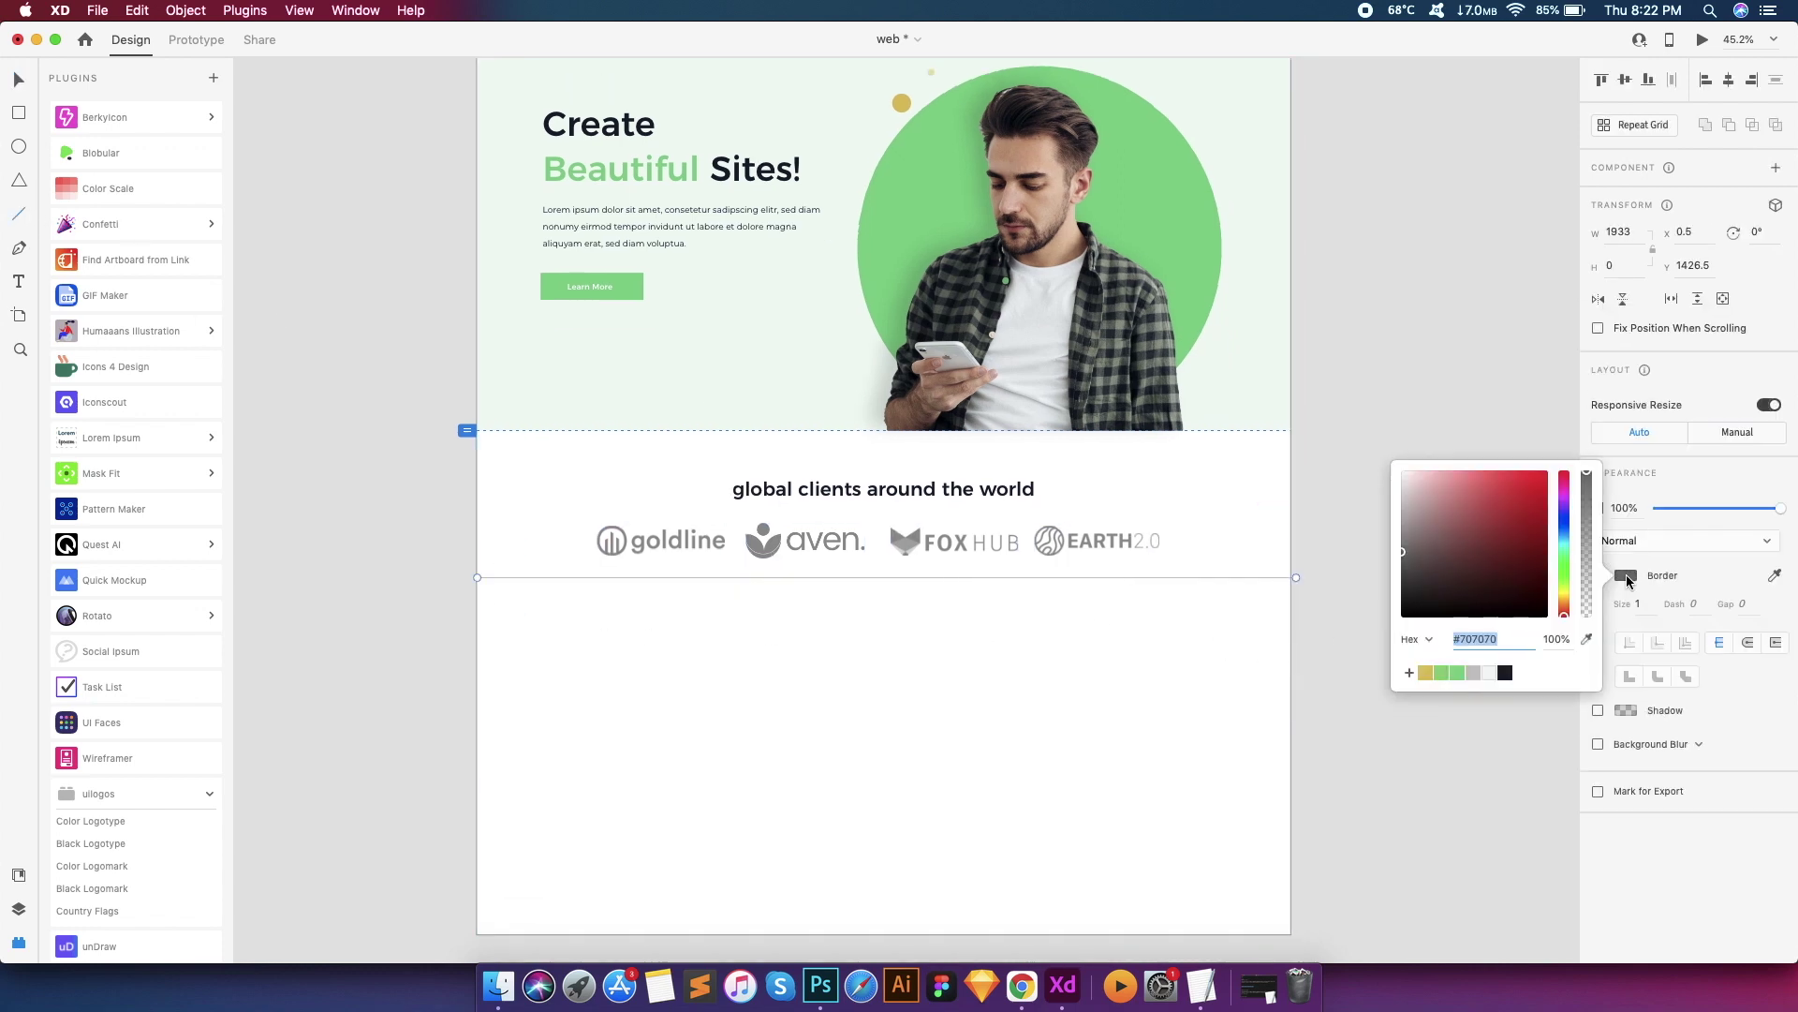
{"action": "left_click", "coordinate": [1697, 510]}
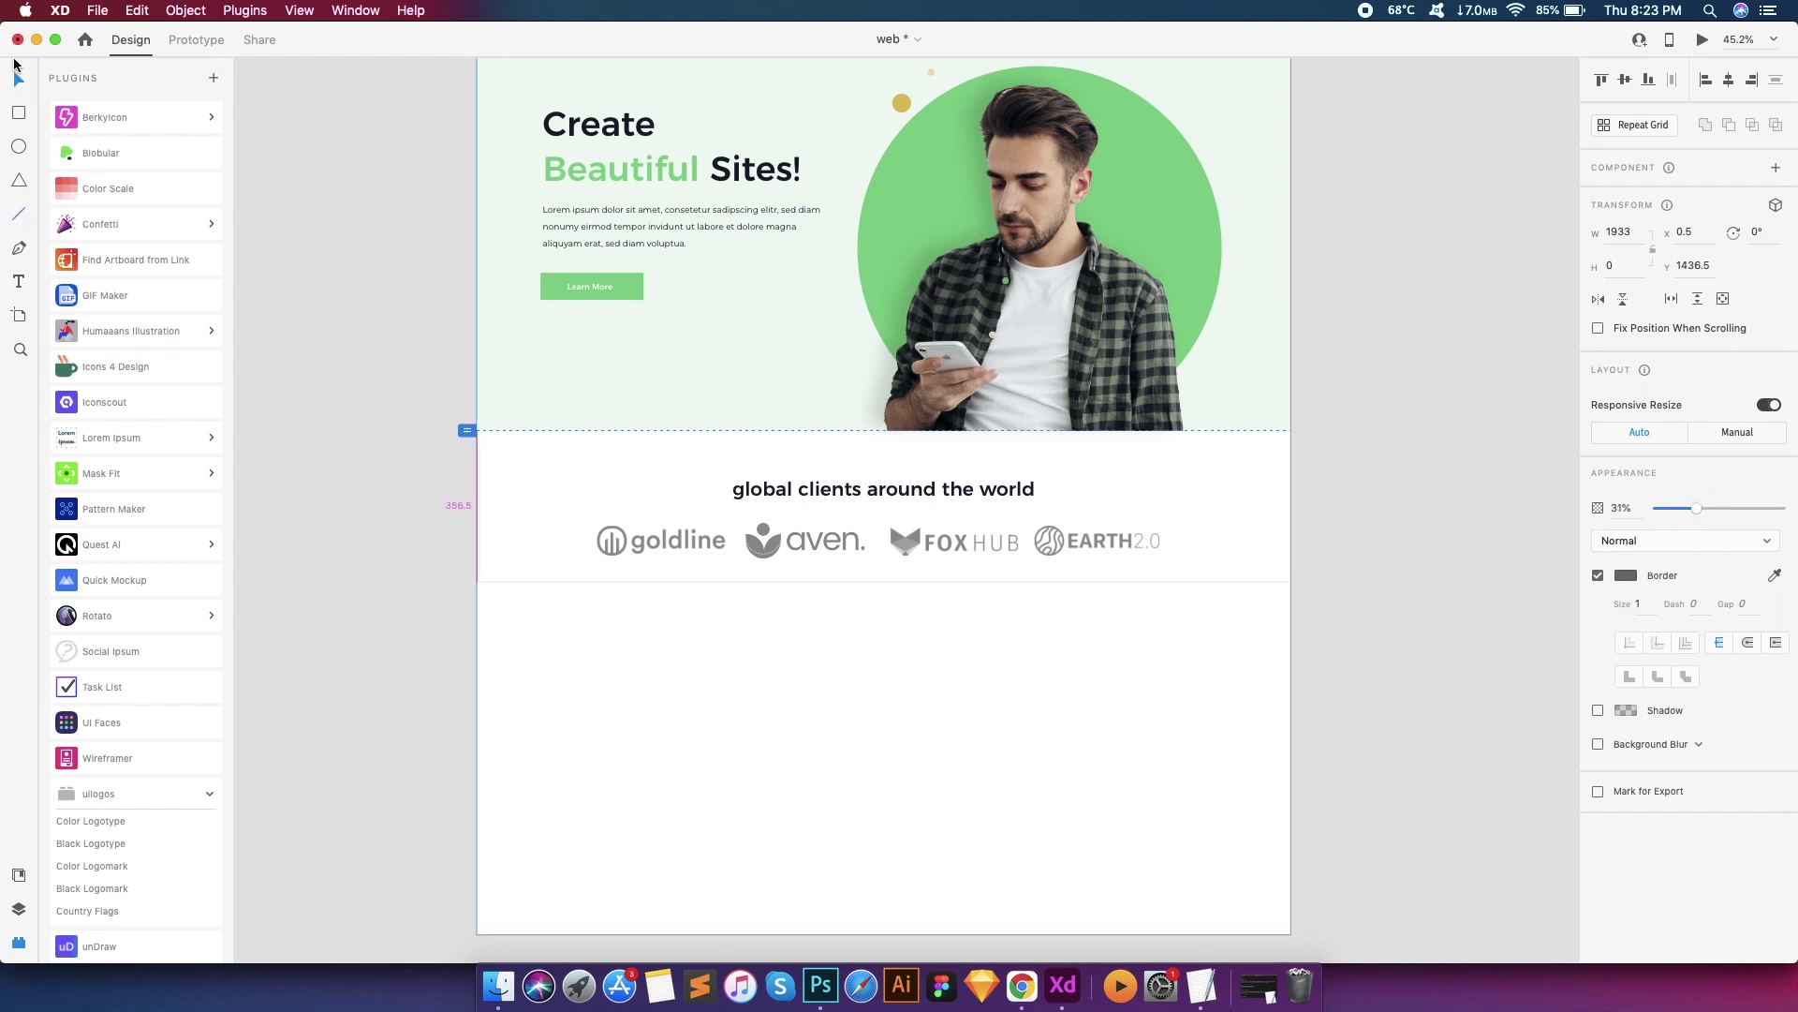
{"action": "left_click", "coordinate": [662, 474]}
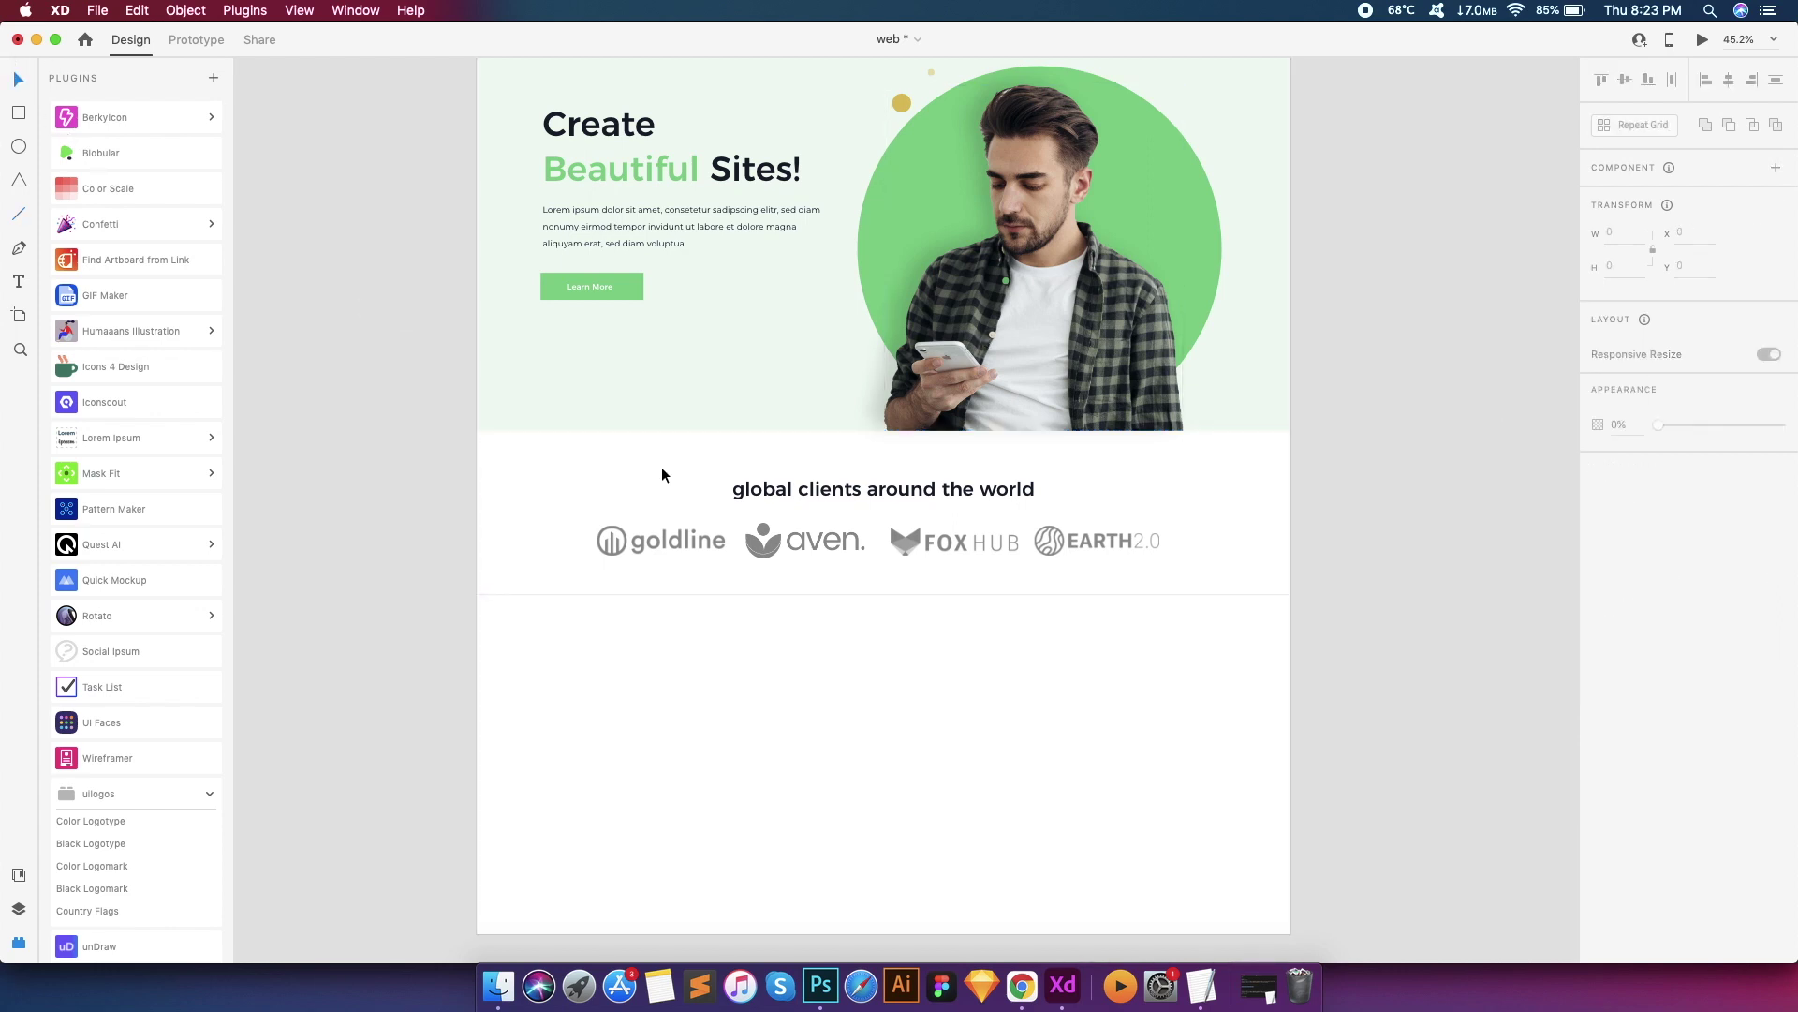
Group the clients heading, the four logos and the divider line
{"action": "double_click", "coordinate": [814, 488]}
{"action": "double_click", "coordinate": [824, 488]}
{"action": "left_click_drag", "start_coordinate": [606, 462], "coordinate": [1241, 565]}
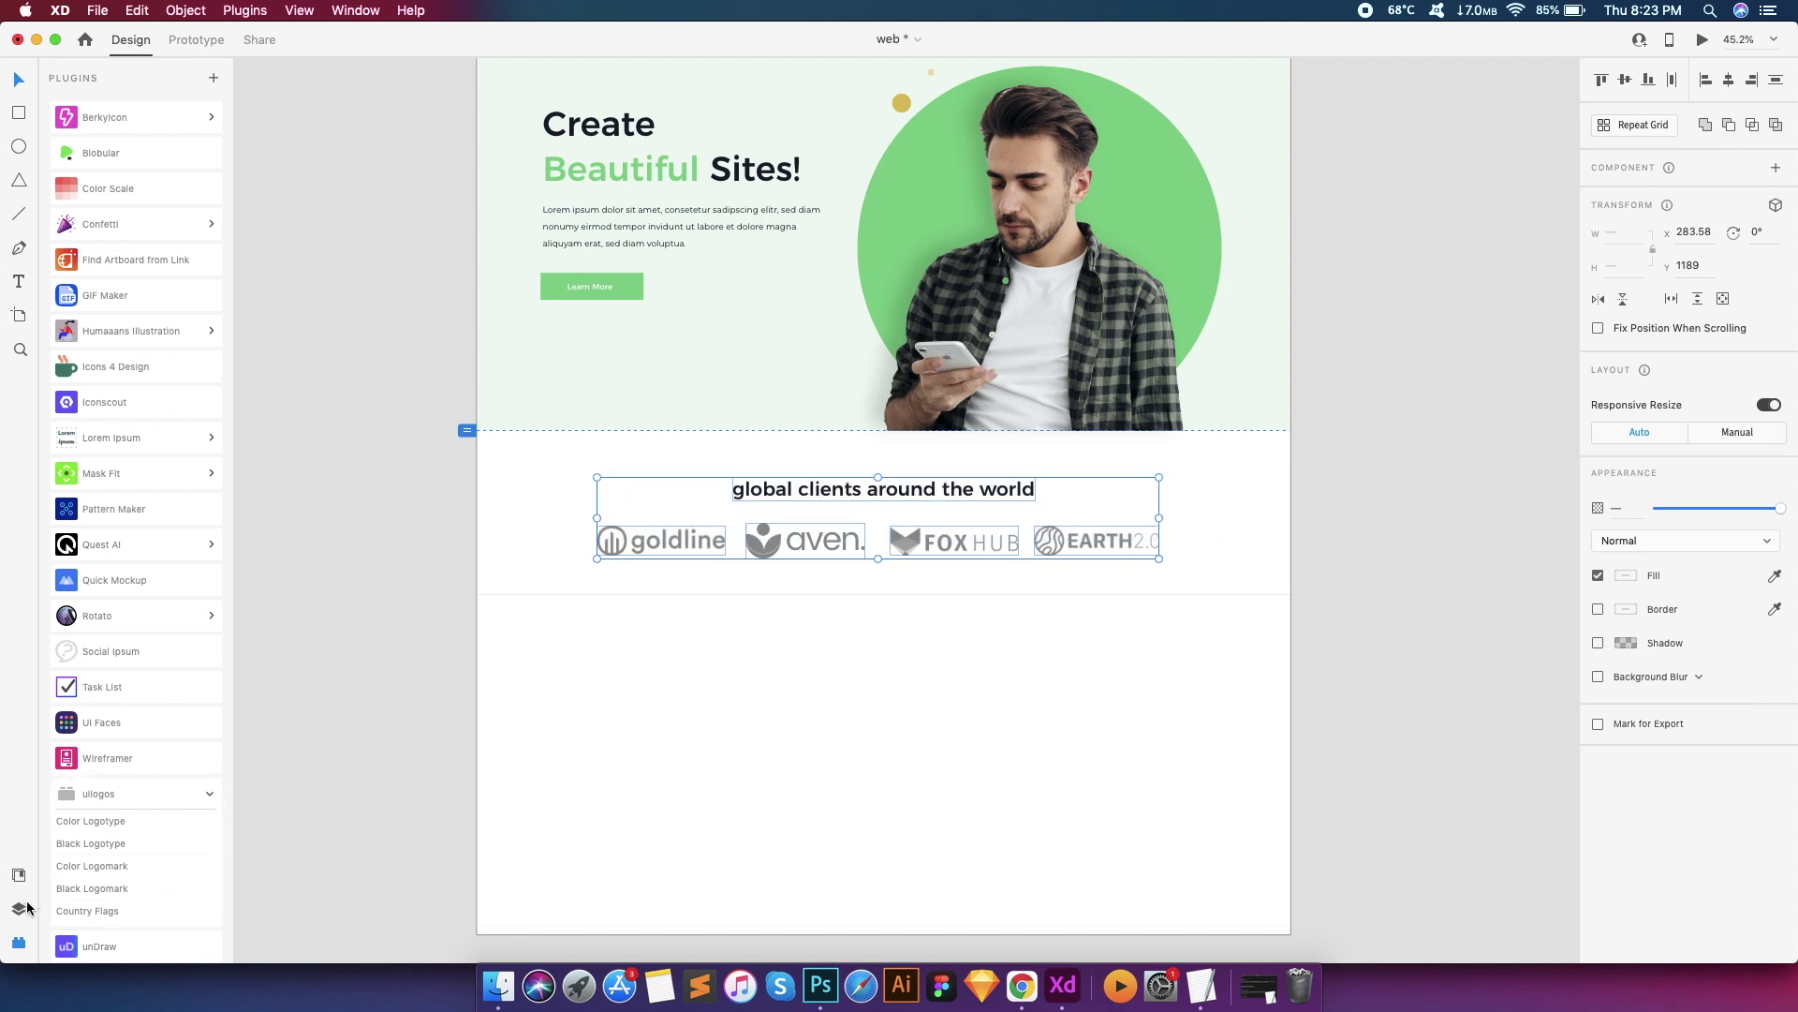
{"action": "left_click", "coordinate": [26, 907]}
{"action": "right_click", "coordinate": [98, 157]}
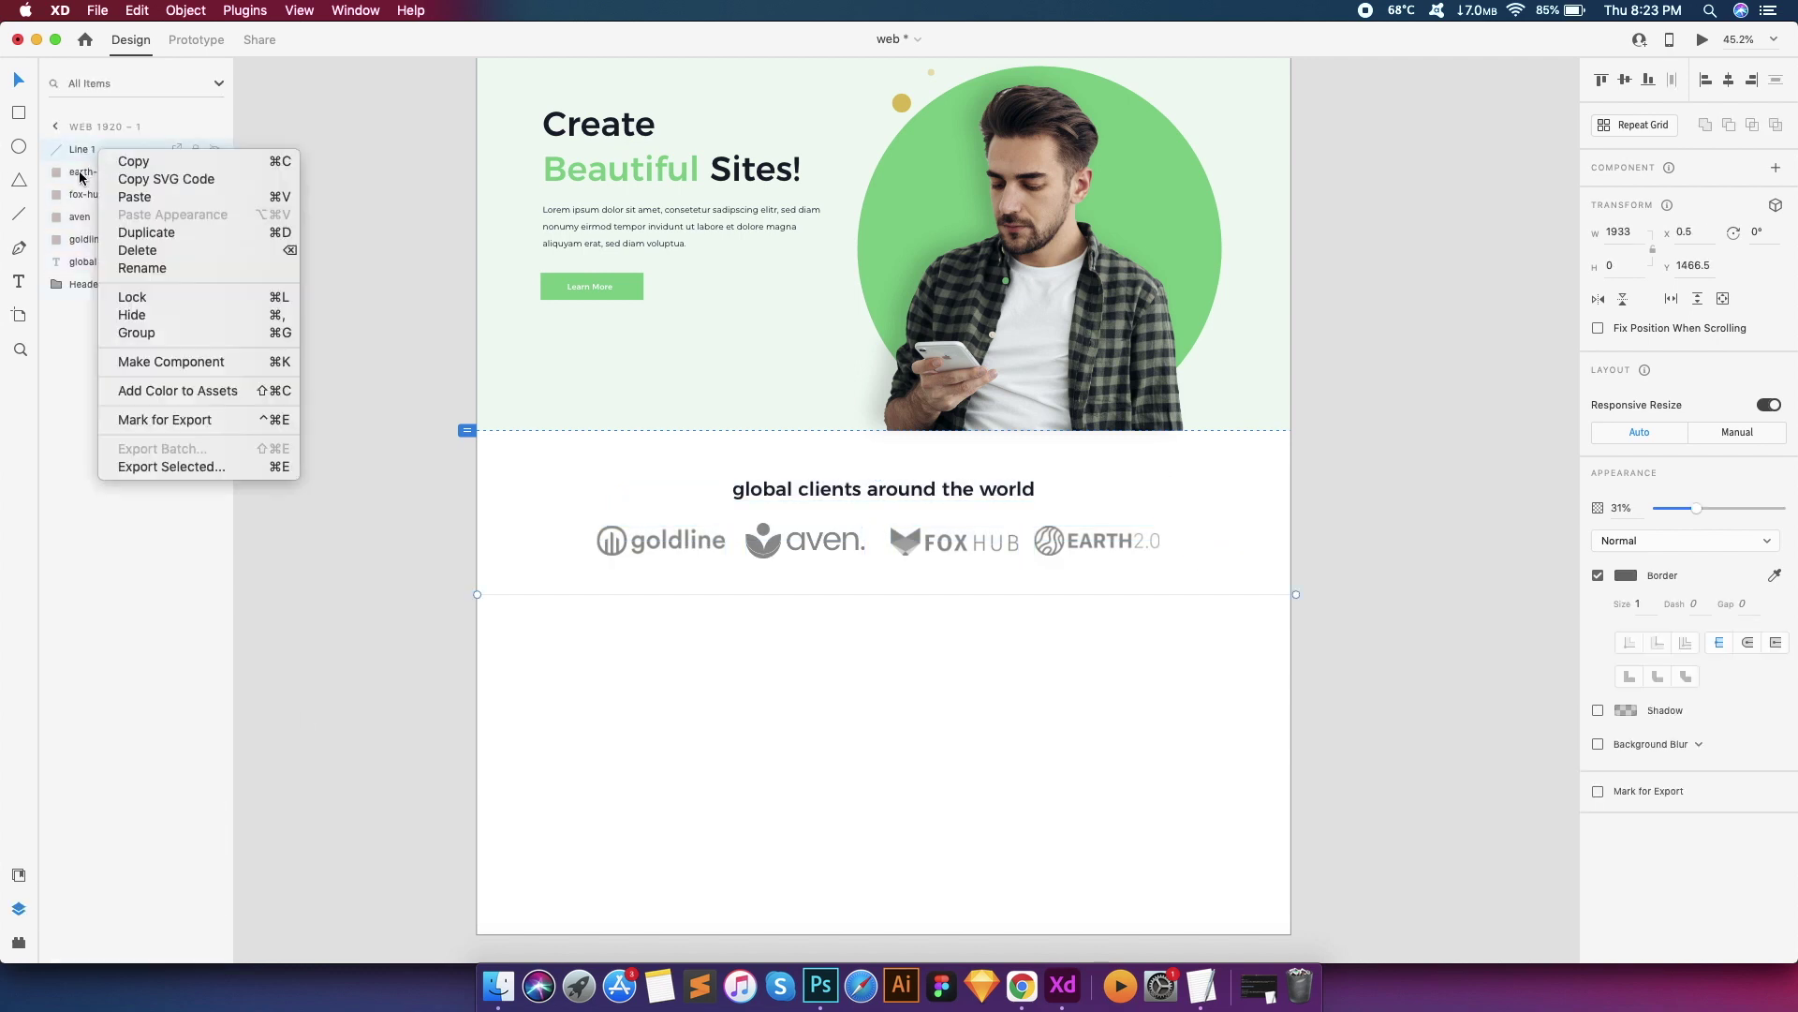
{"action": "key", "text": "Escape"}
{"action": "left_click_drag", "start_coordinate": [600, 585], "coordinate": [973, 493]}
{"action": "left_click", "coordinate": [546, 620]}
{"action": "left_click_drag", "start_coordinate": [545, 620], "coordinate": [1138, 483]}
{"action": "right_click", "coordinate": [93, 248]}
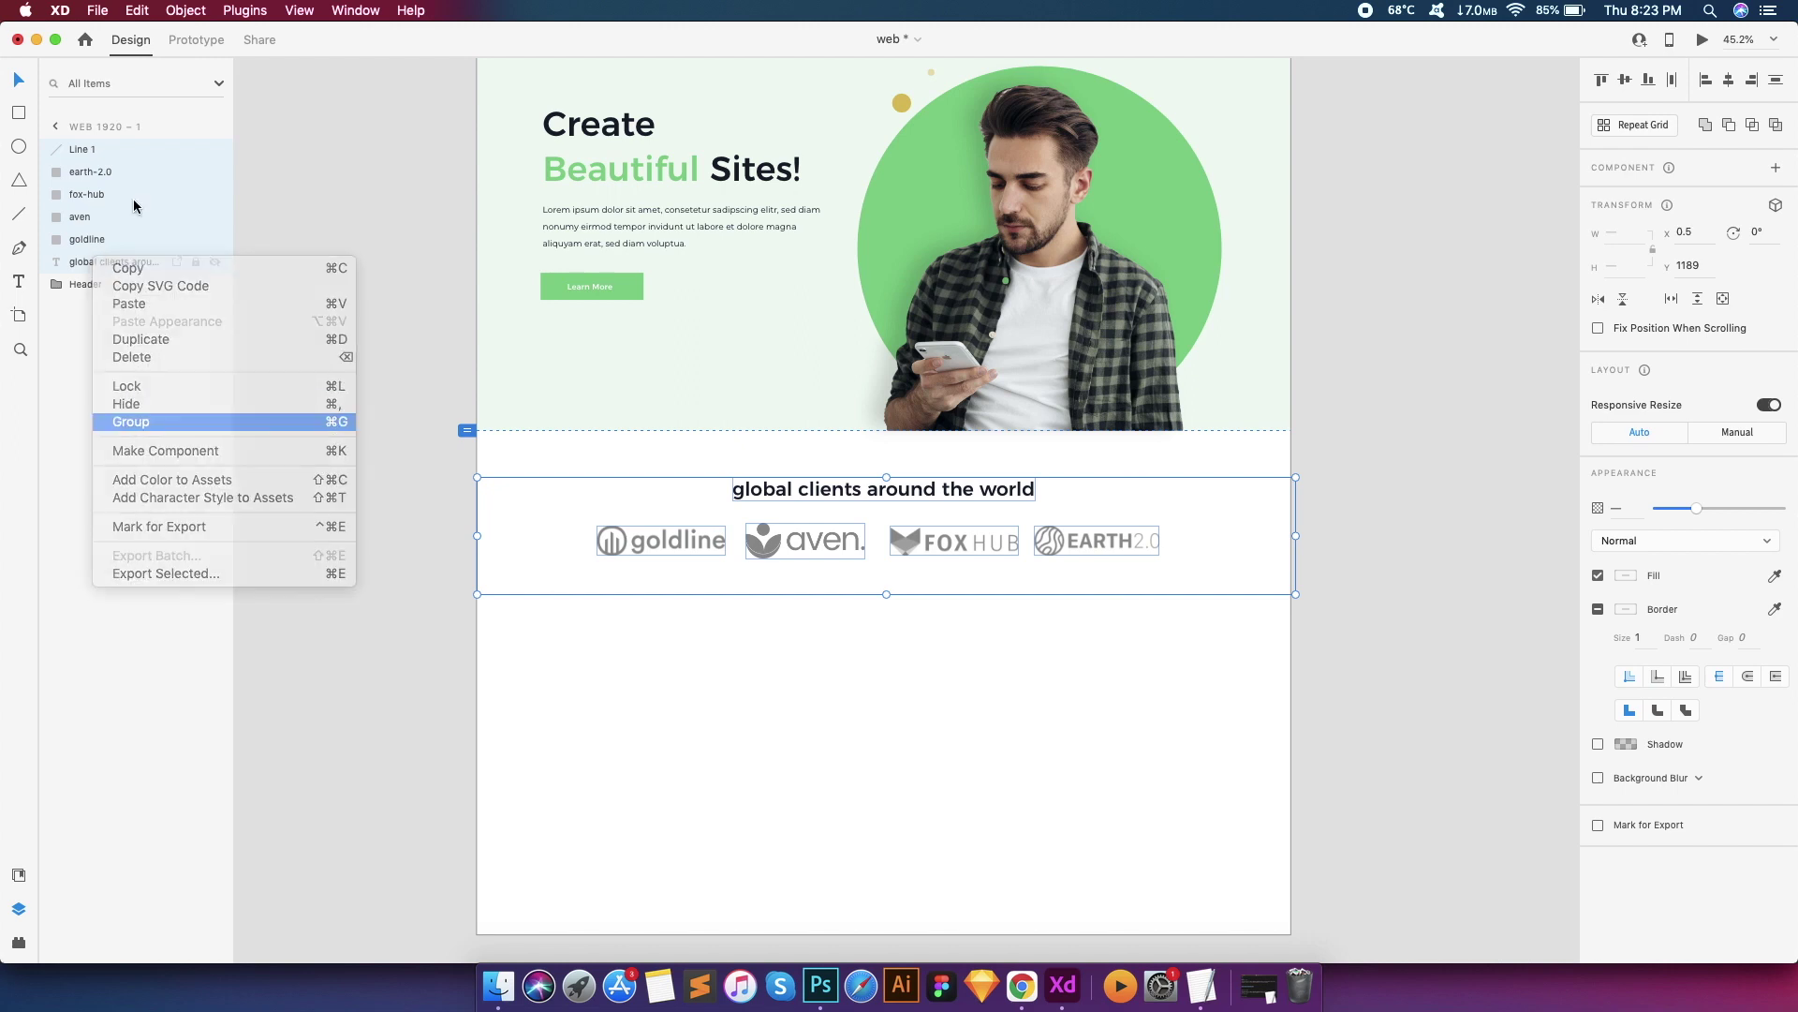
{"action": "left_click", "coordinate": [140, 418]}
Rename the new group as clients
{"action": "double_click", "coordinate": [82, 149]}
{"action": "type", "text": "clients"}
{"action": "key", "text": "Return"}
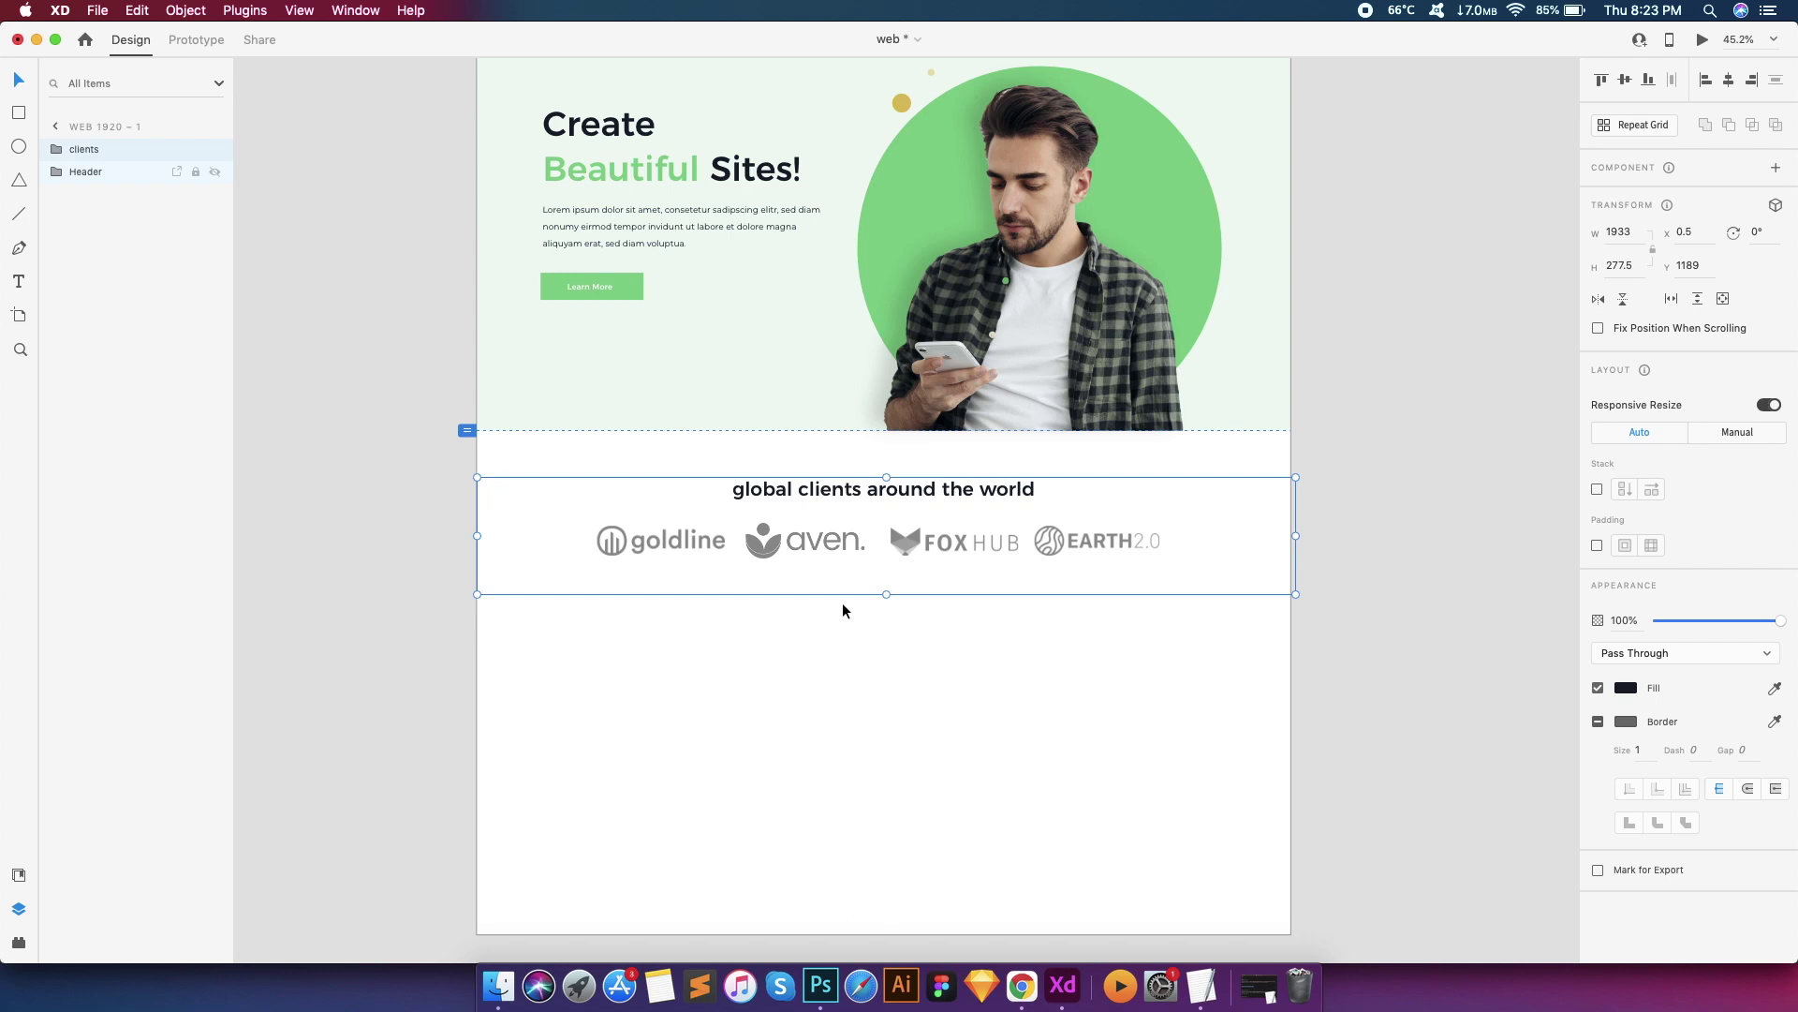
{"action": "scroll", "coordinate": [856, 564], "scroll_direction": "up", "scroll_amount": 5}
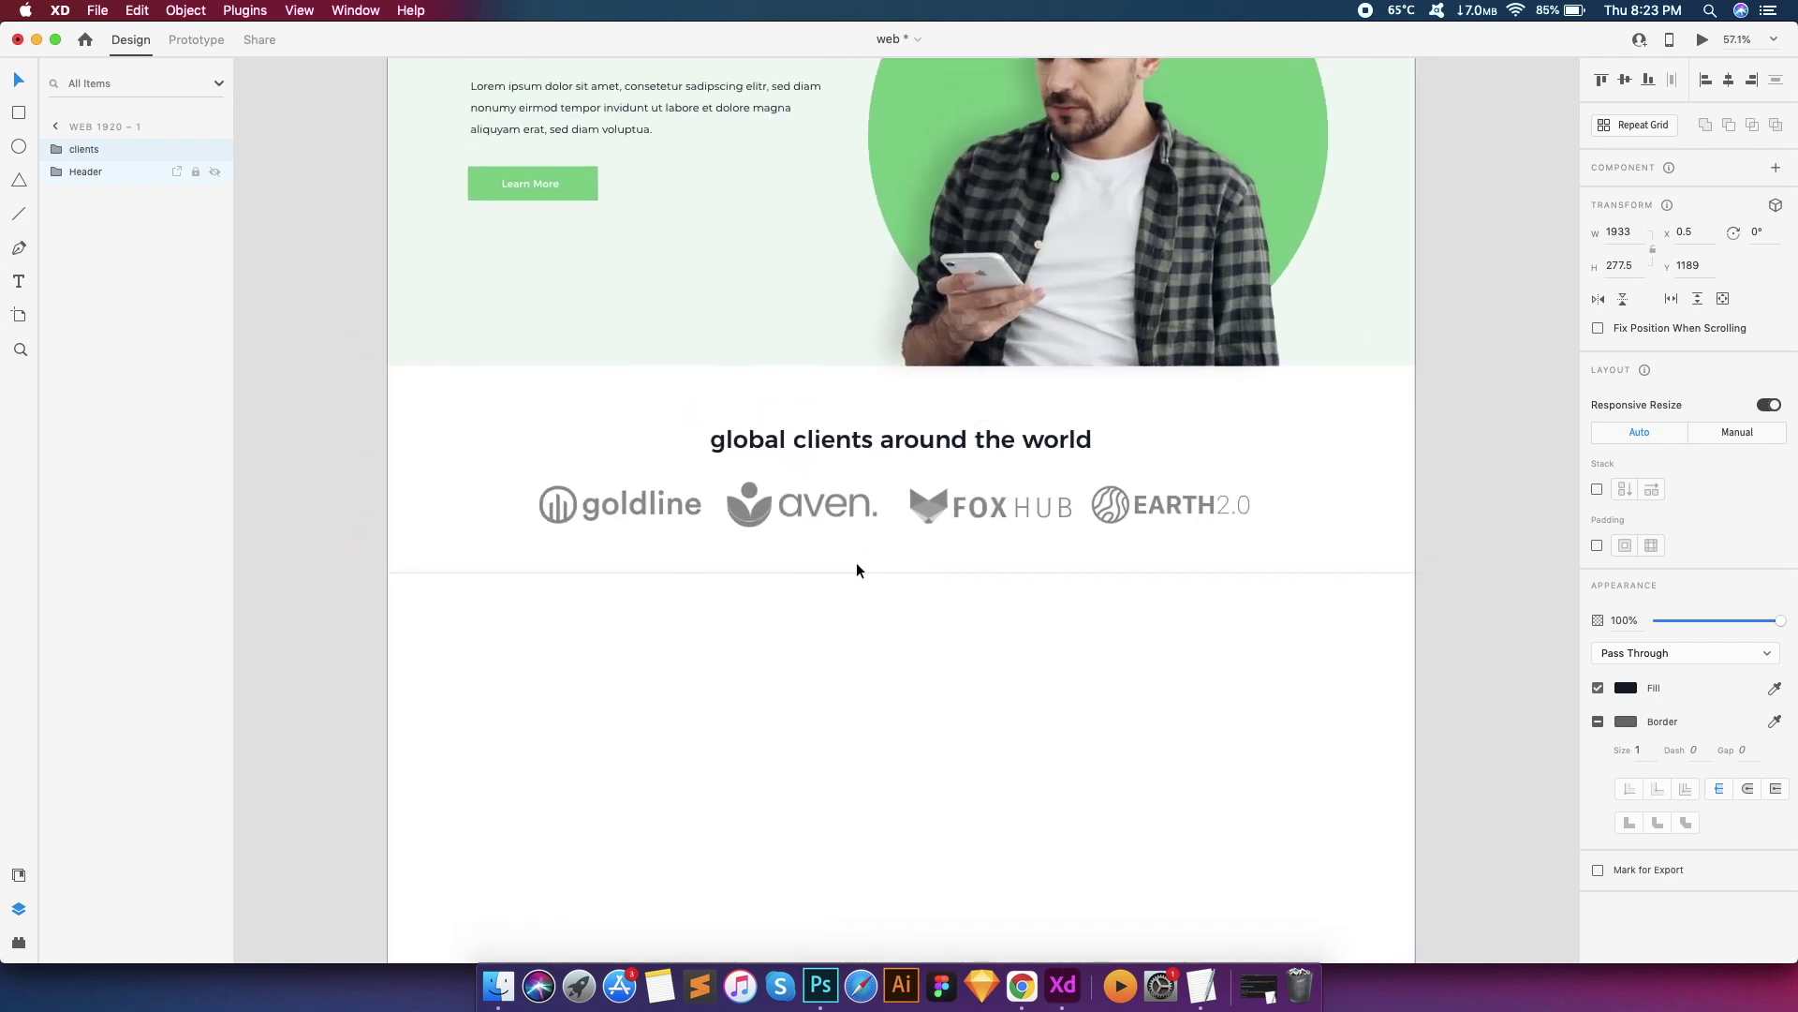
{"action": "scroll", "coordinate": [841, 619], "scroll_direction": "down", "scroll_amount": 7}
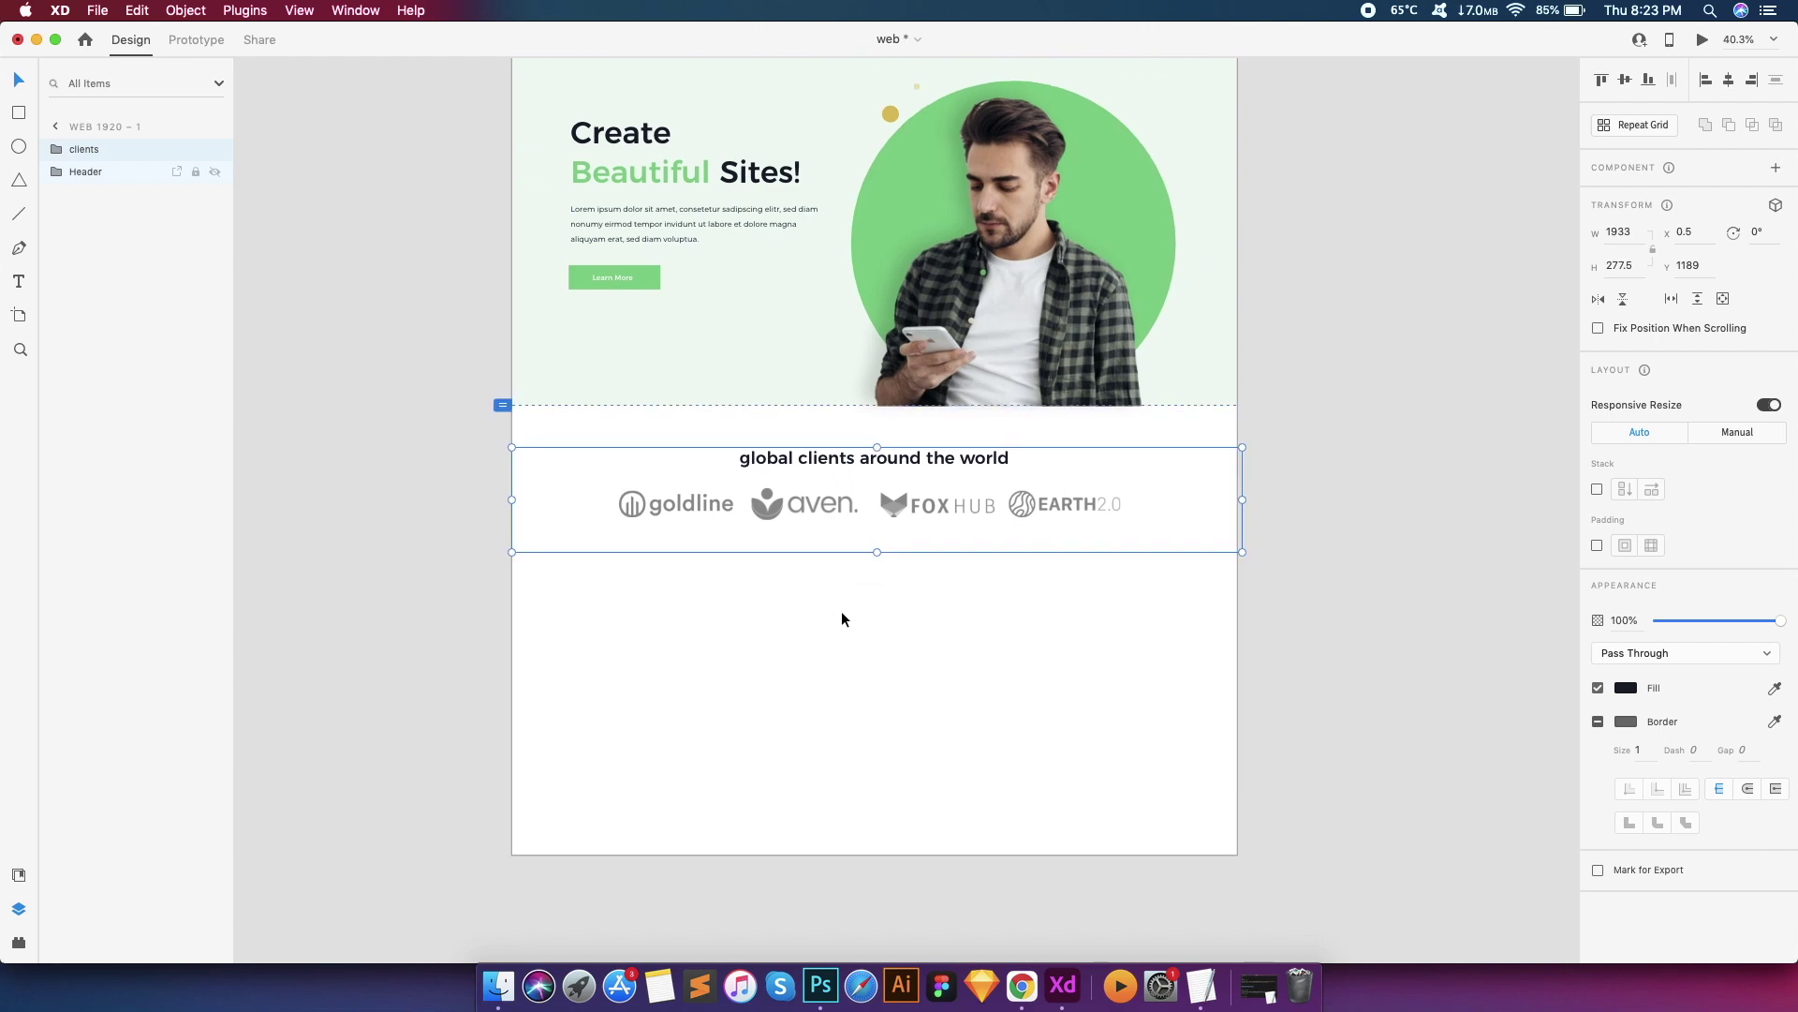
{"action": "scroll", "coordinate": [755, 674], "scroll_direction": "up", "scroll_amount": 5}
{"action": "left_click", "coordinate": [539, 140]}
{"action": "scroll", "coordinate": [758, 527], "scroll_direction": "down", "scroll_amount": 5}
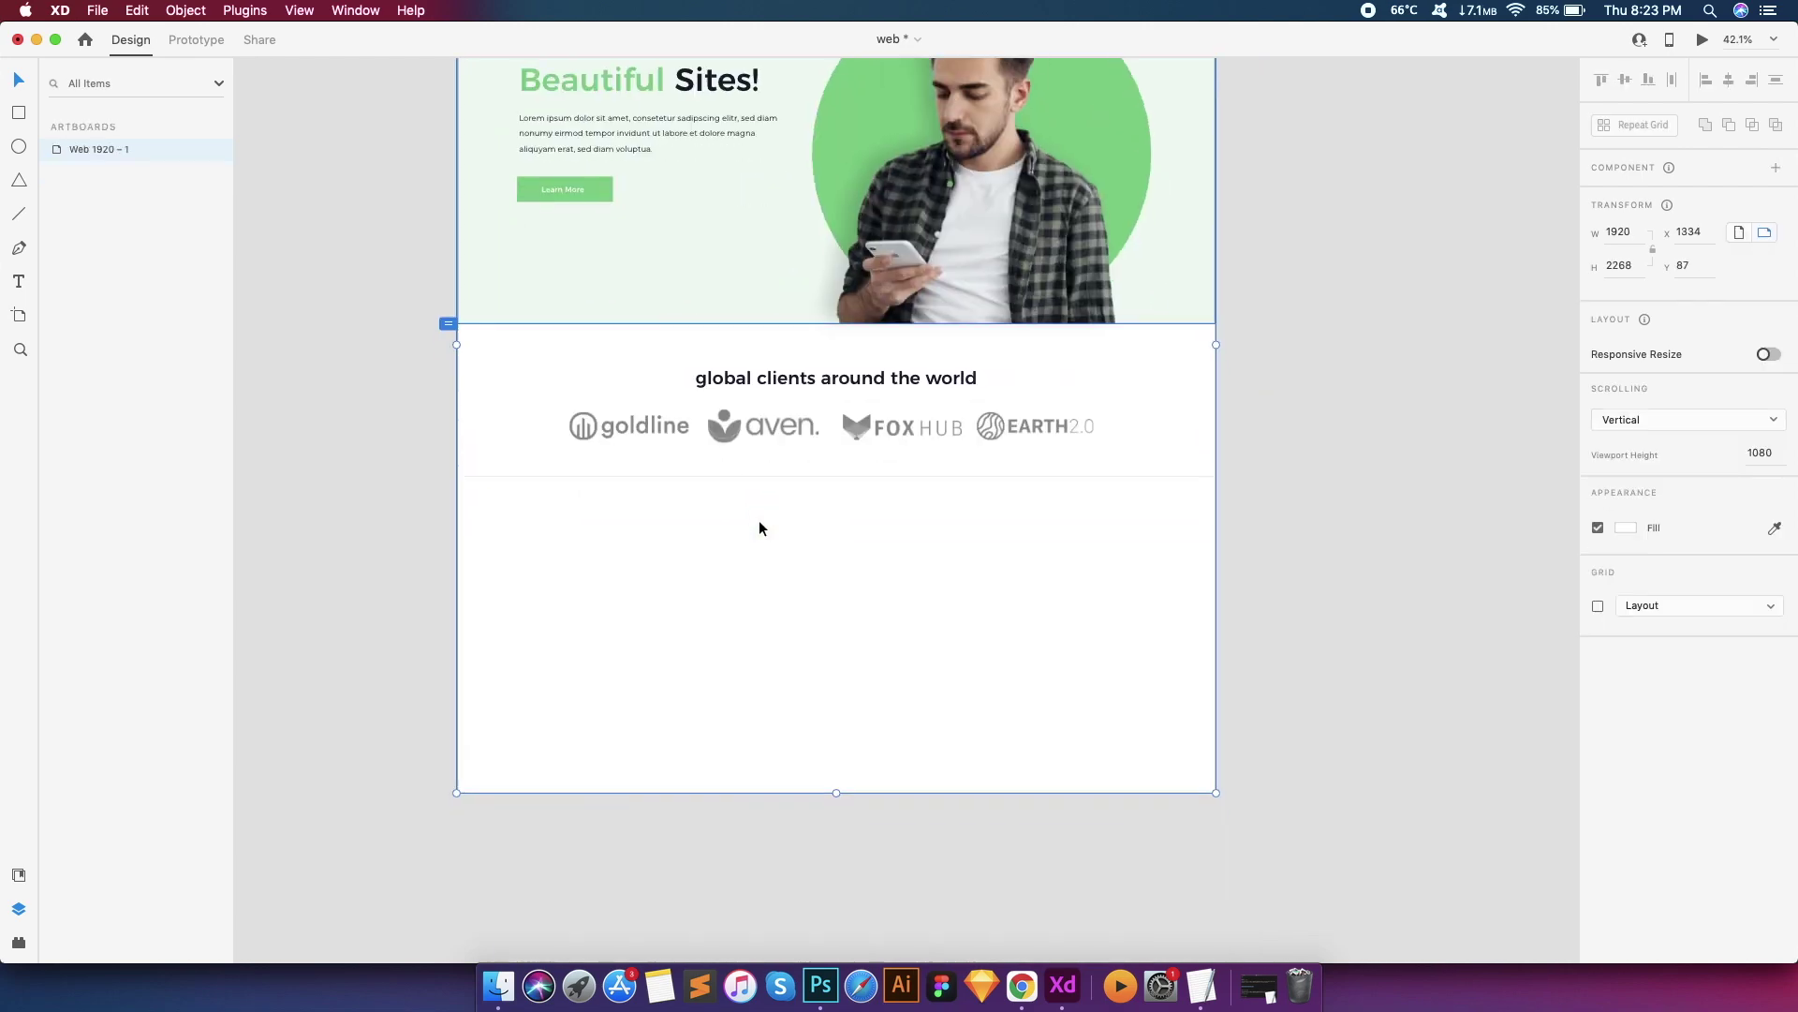
{"action": "scroll", "coordinate": [759, 527], "scroll_direction": "up", "scroll_amount": 2}
Switch to text.txt in TextEdit and copy the line "Simply Just login"
{"action": "key", "text": "t"}
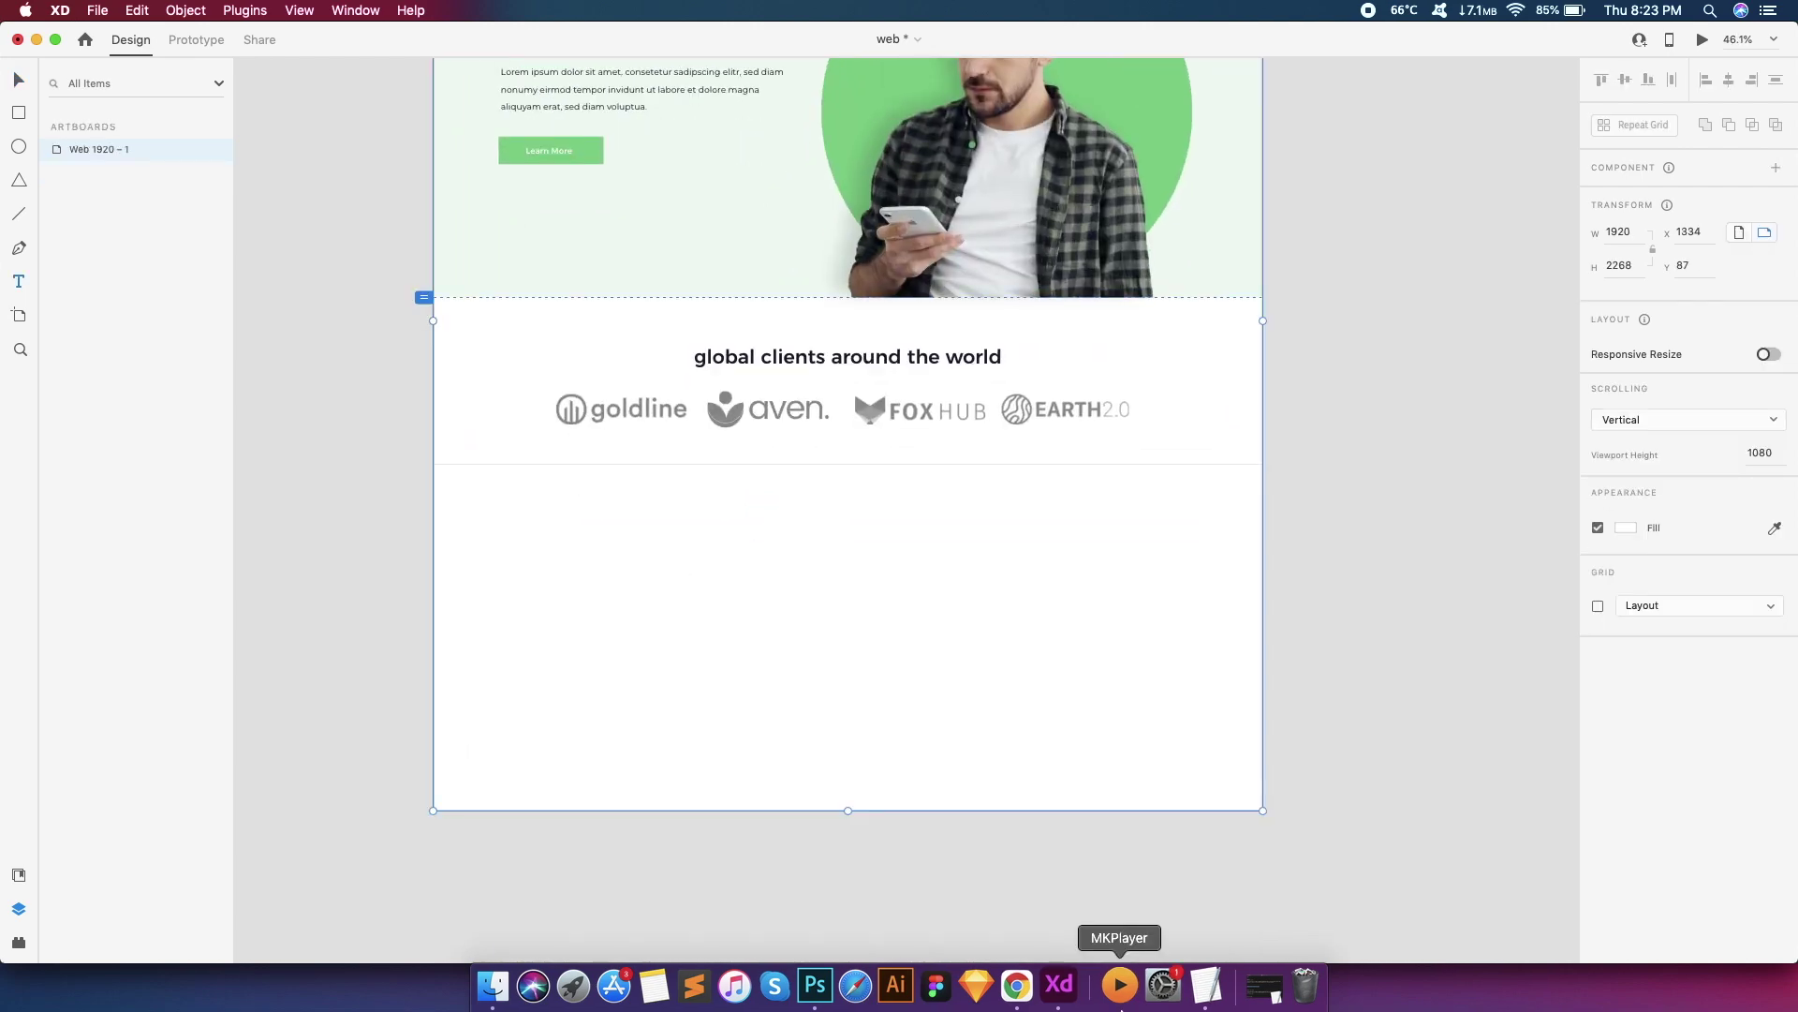
{"action": "left_click", "coordinate": [1207, 985]}
{"action": "left_click_drag", "start_coordinate": [514, 490], "coordinate": [402, 490]}
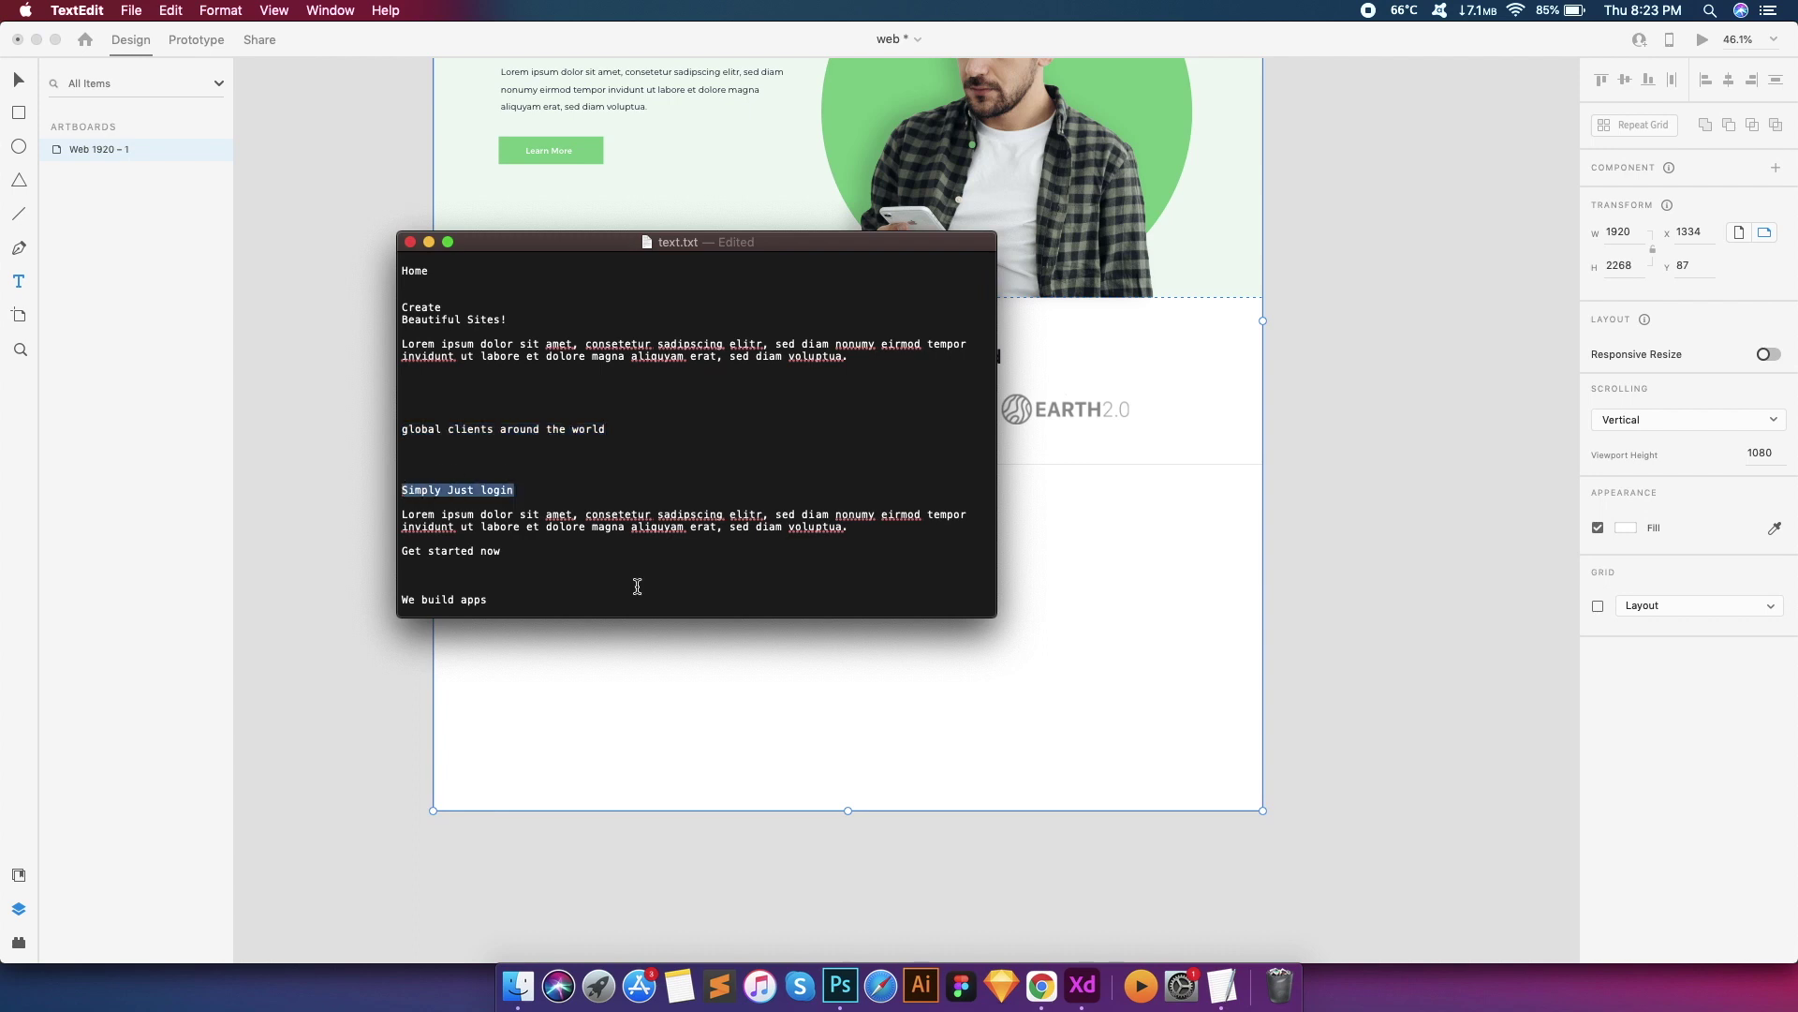
{"action": "key", "text": "super+c"}
Back in the web design, paste "Simply Just login" as a new text object below the divider line
{"action": "left_click", "coordinate": [768, 746]}
{"action": "left_click", "coordinate": [521, 538]}
{"action": "key", "text": "super+v"}
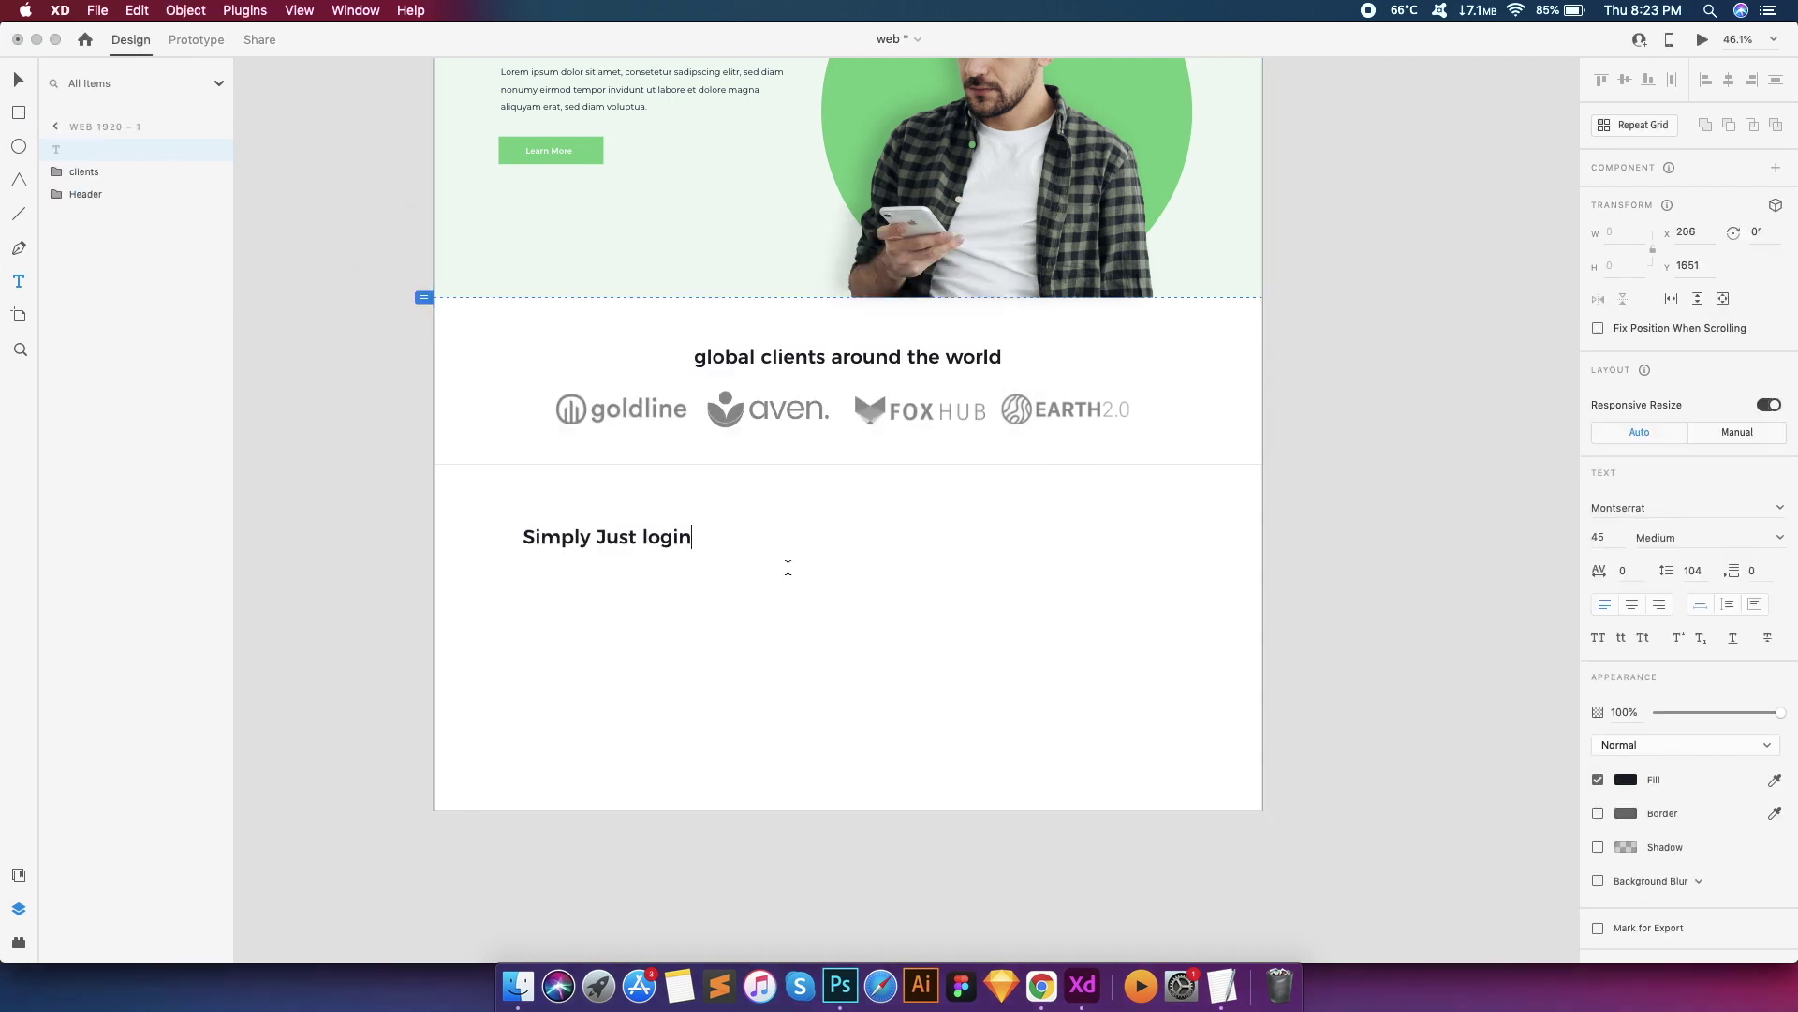
{"action": "key", "text": "Escape"}
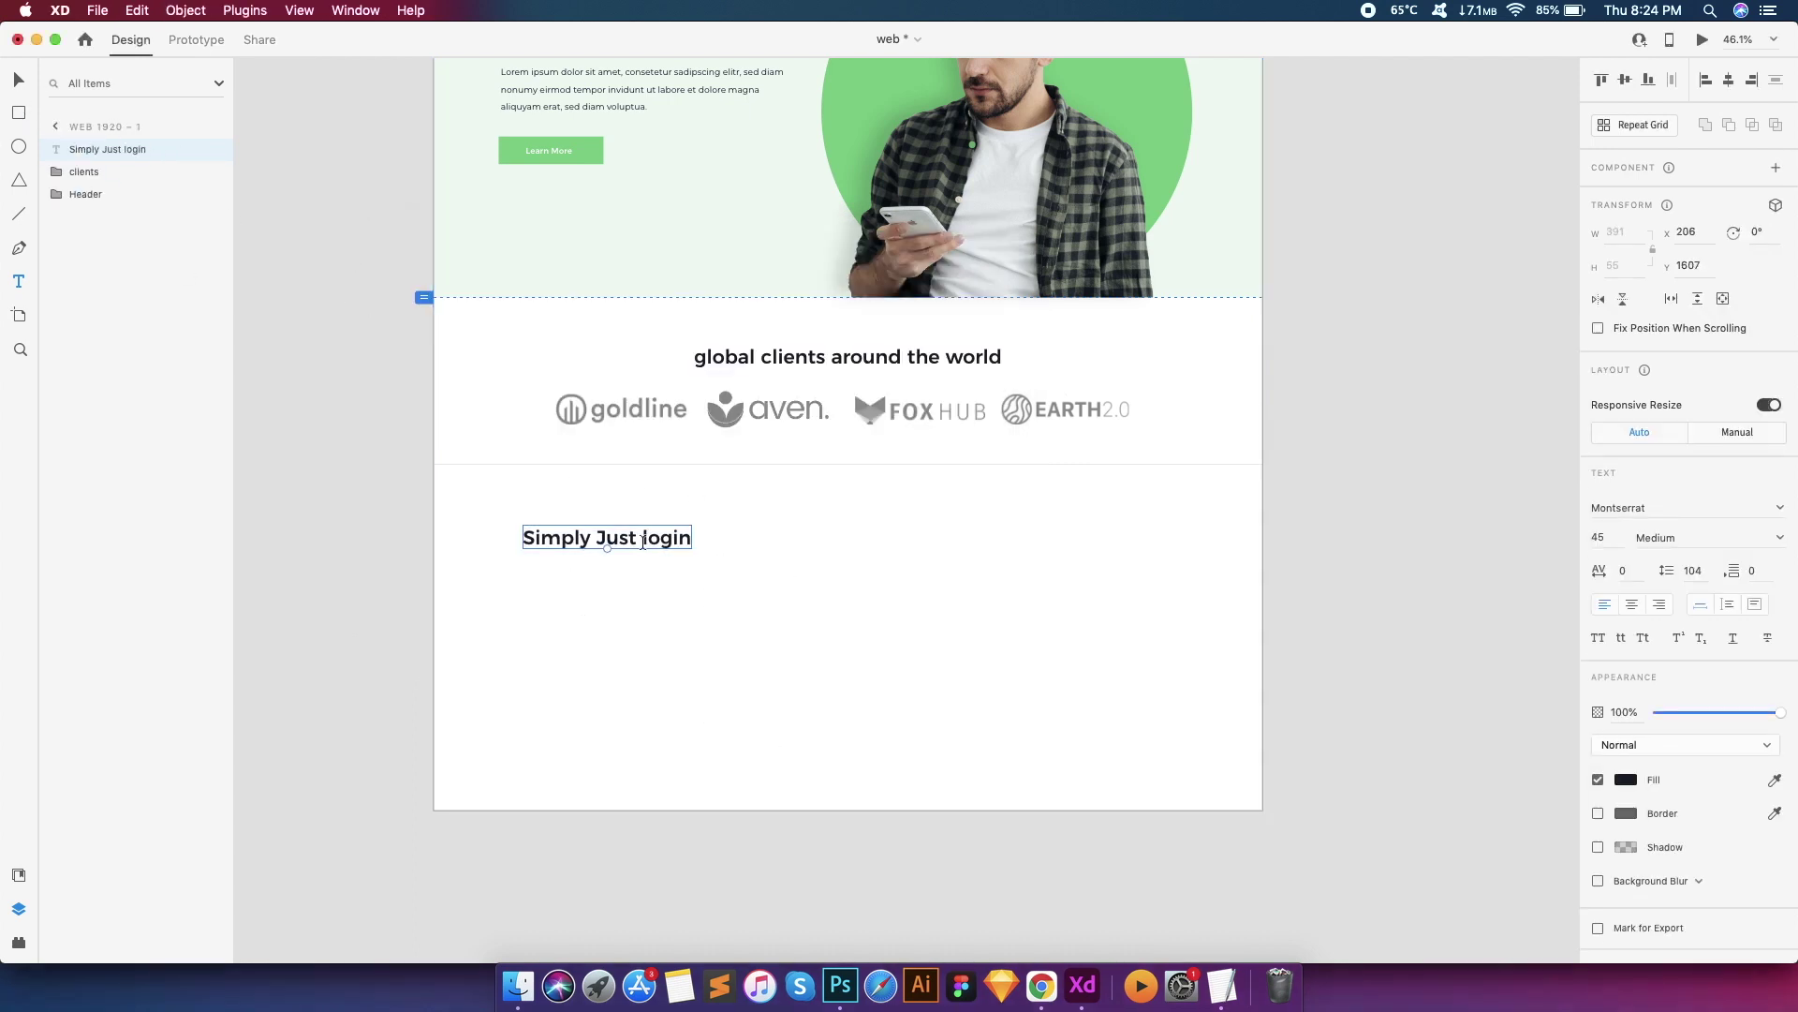
Move the "Simply Just login" heading to X 154 and set its font size to 85
{"action": "left_click_drag", "start_coordinate": [609, 548], "coordinate": [775, 545]}
{"action": "left_click", "coordinate": [18, 79]}
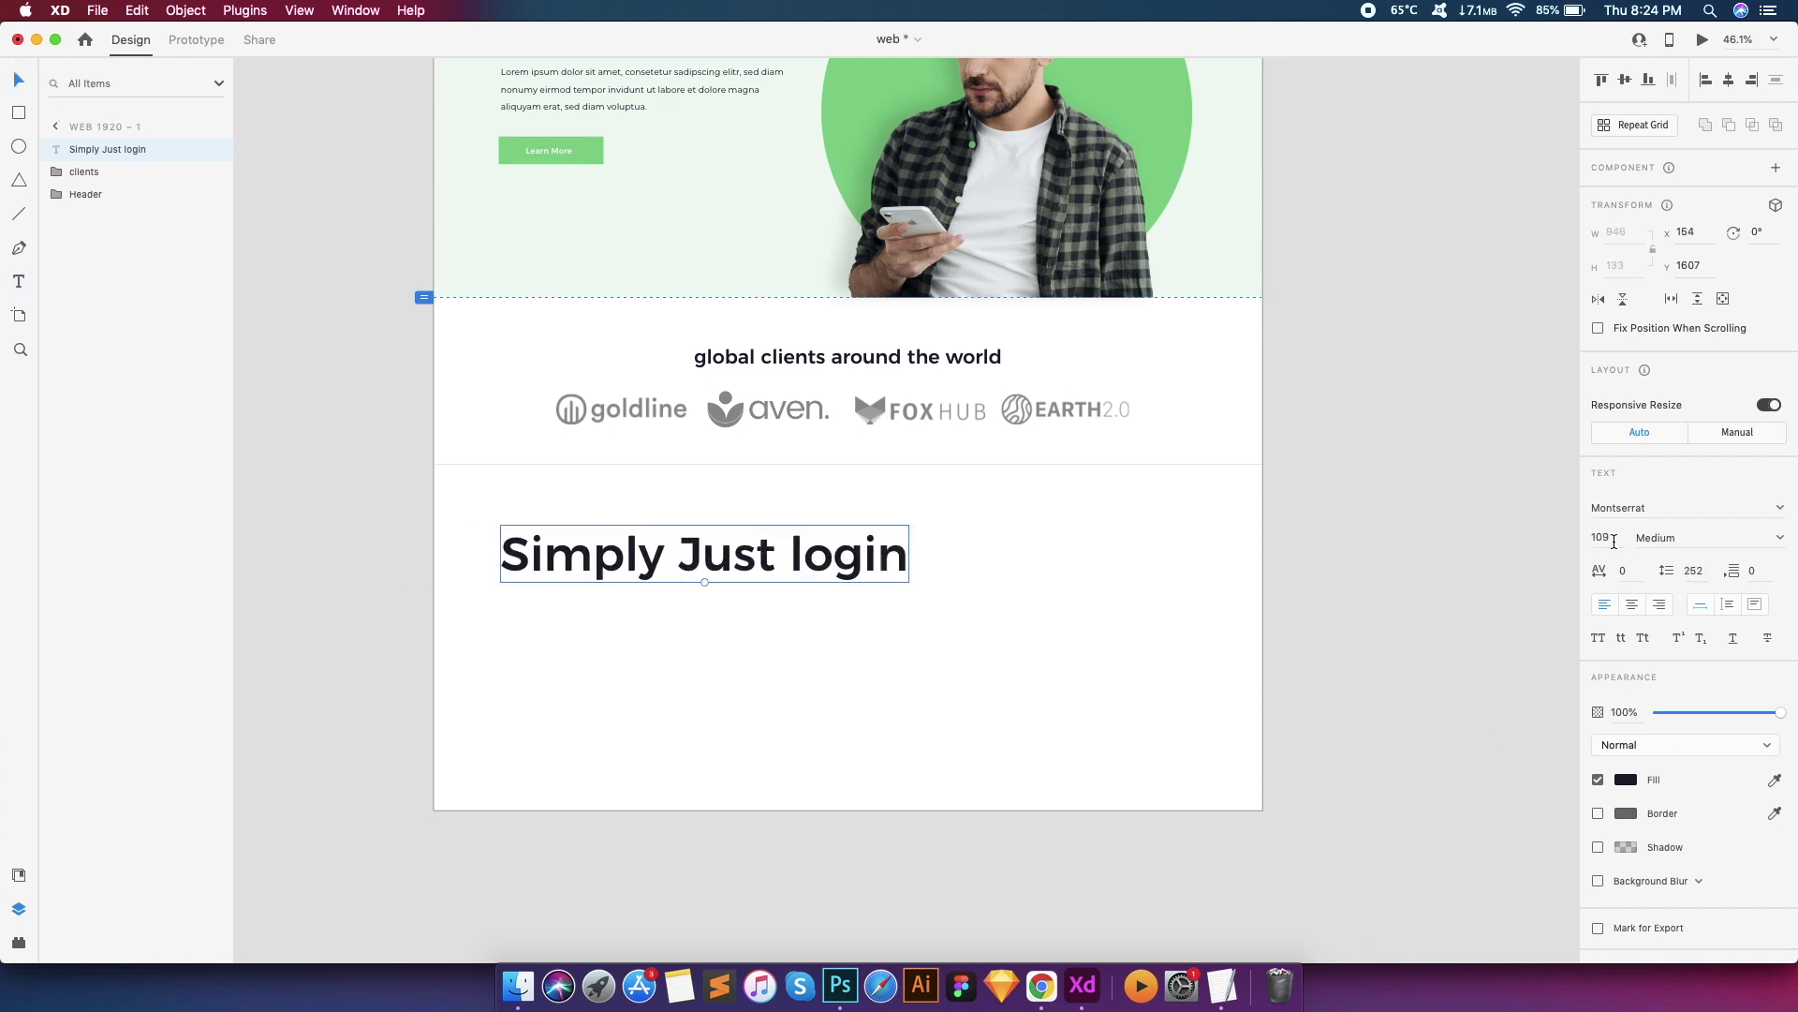
{"action": "type", "text": "85"}
{"action": "key", "text": "Return"}
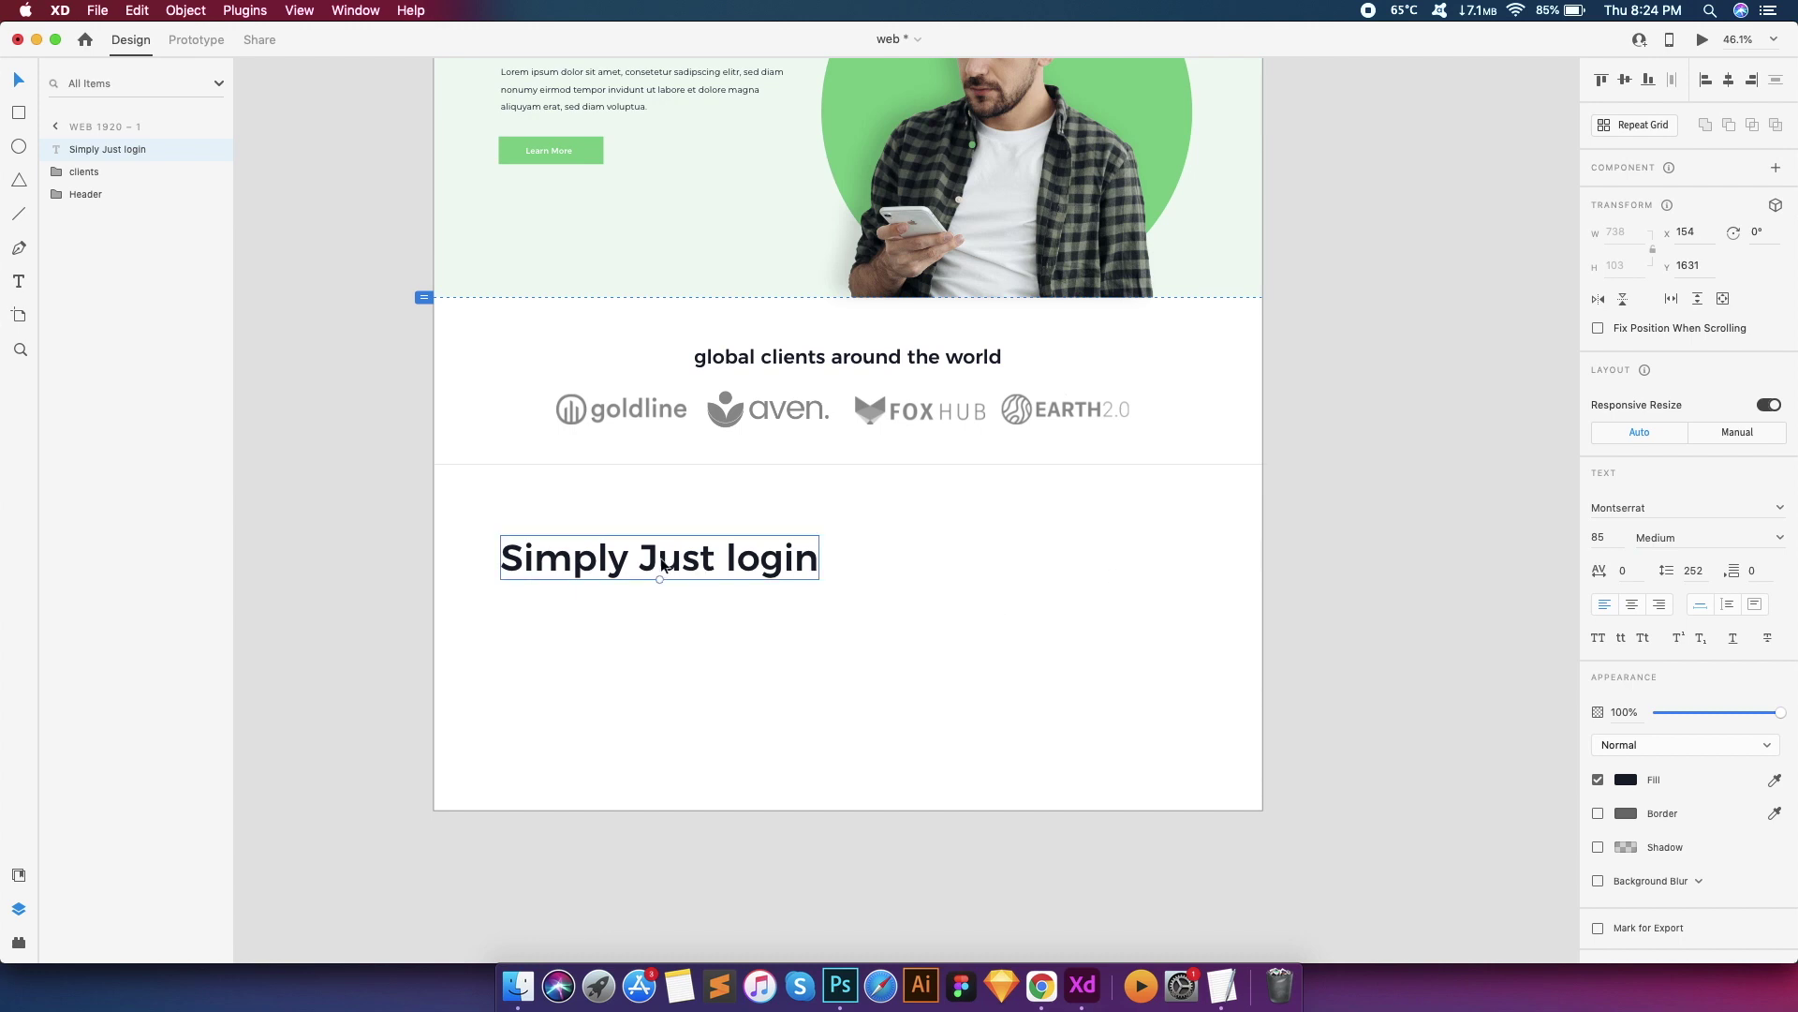
Break the heading onto a second line before "login" and set its line spacing to 30
{"action": "double_click", "coordinate": [730, 554]}
{"action": "key", "text": "Return"}
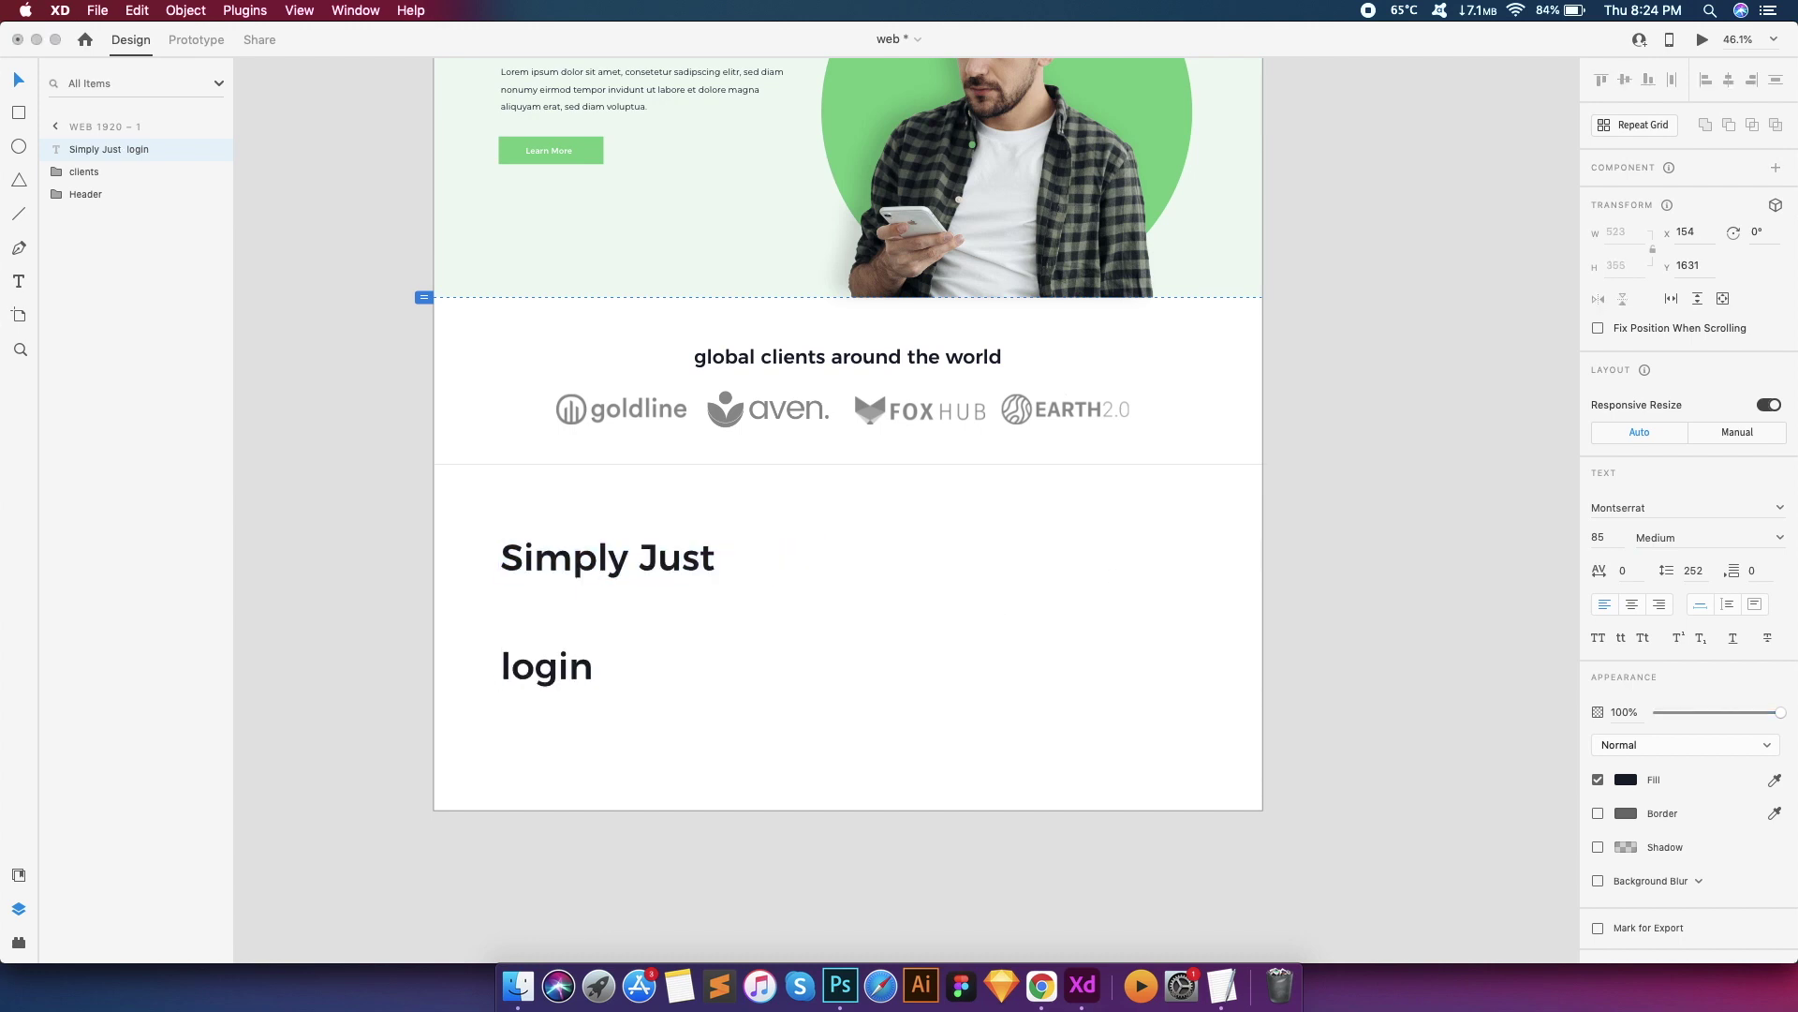
{"action": "key", "text": "super+a"}
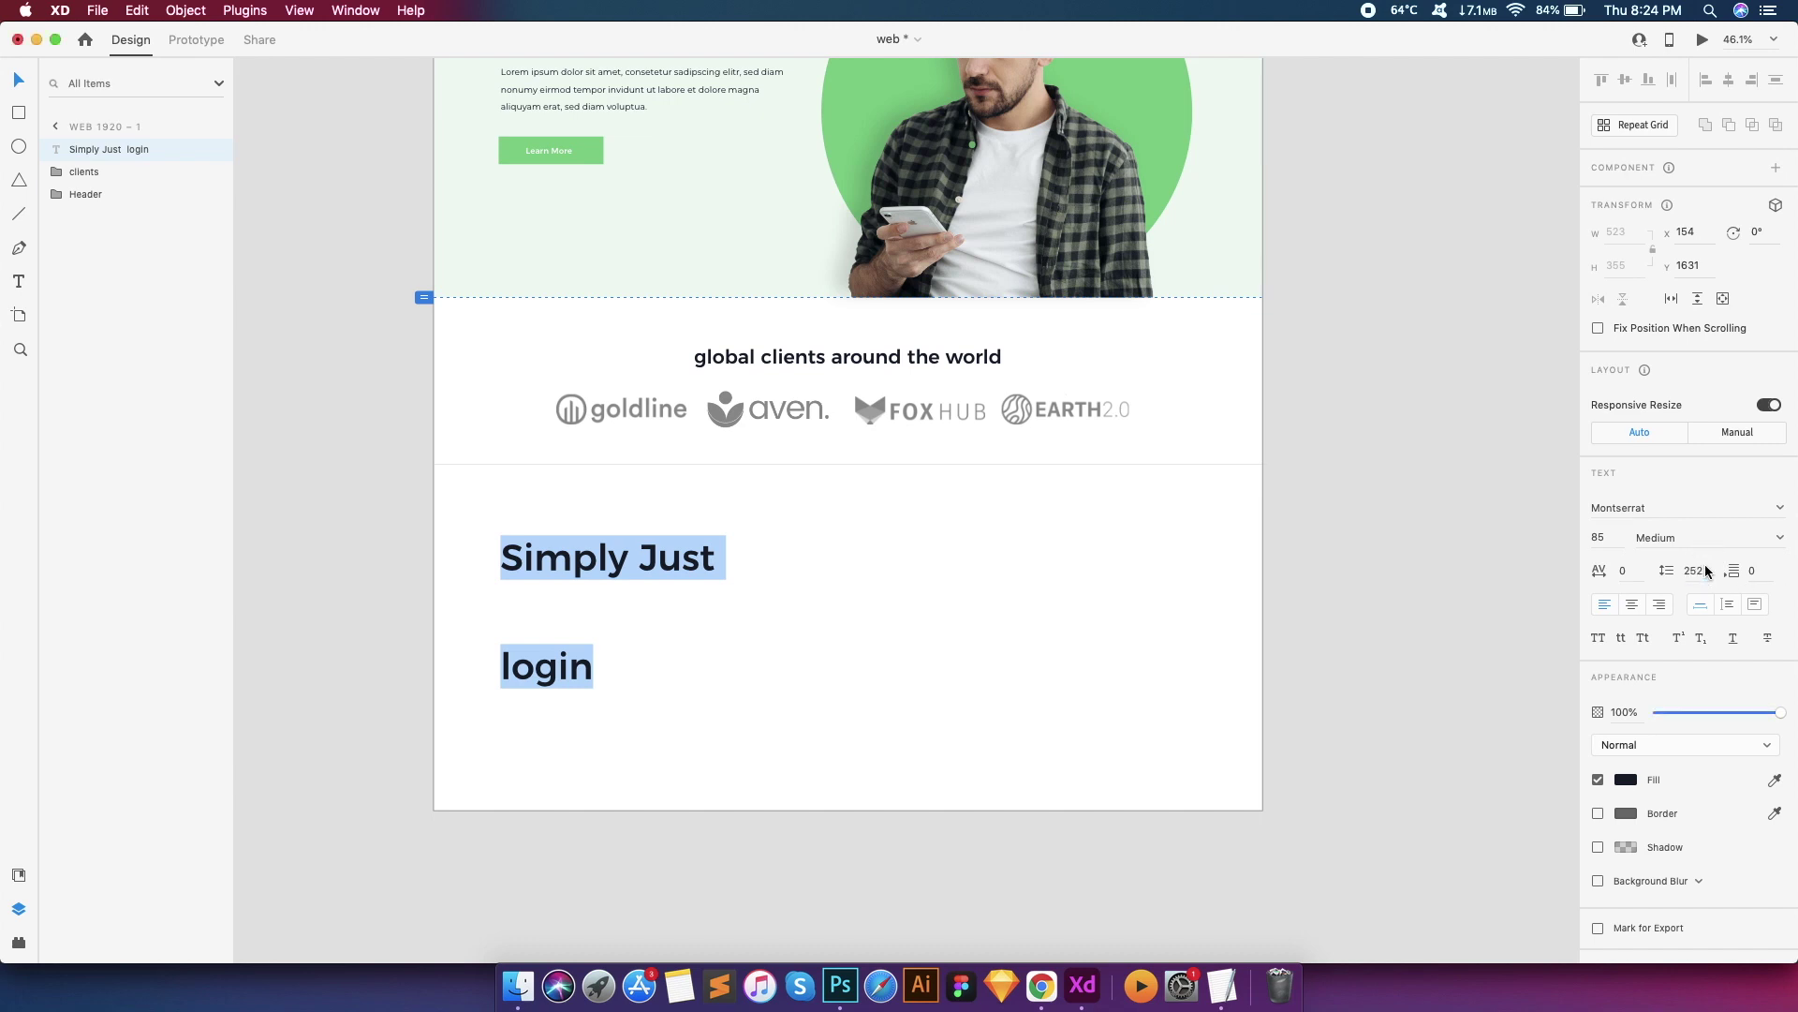
{"action": "type", "text": "30"}
{"action": "key", "text": "Return"}
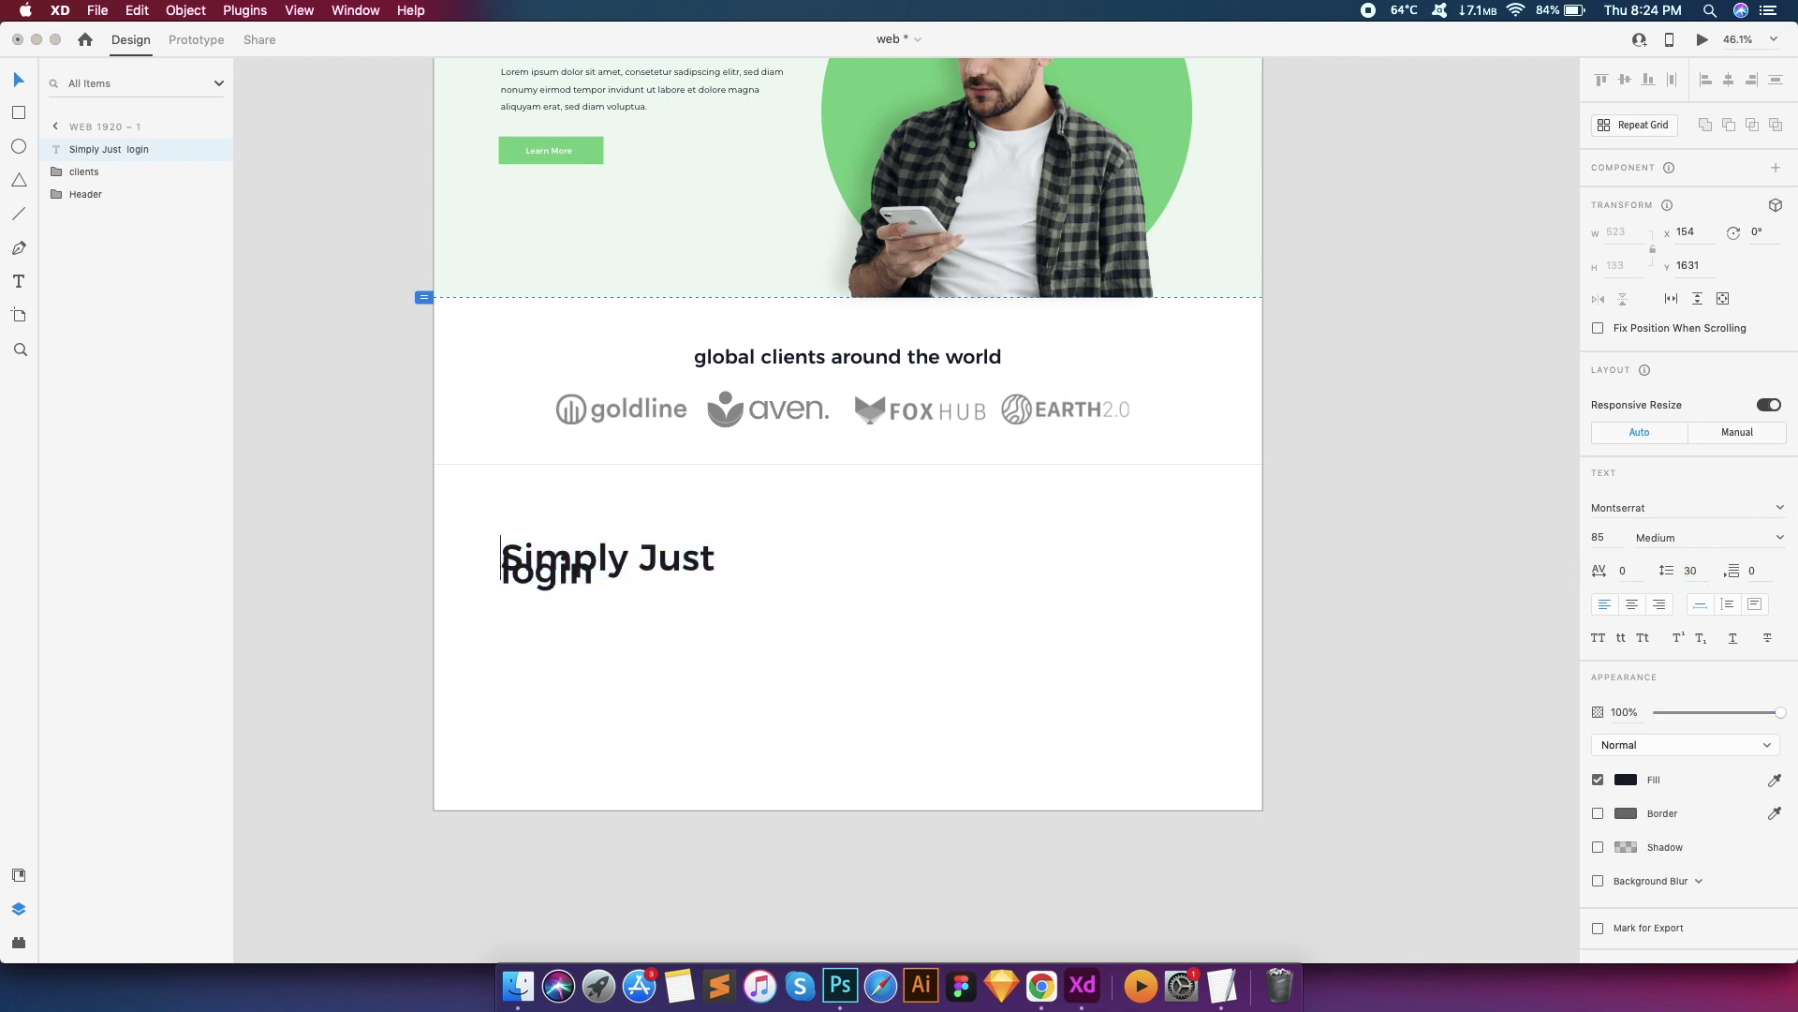
Set the line spacing of the whole "Simply Just login" heading to 100
{"action": "key", "text": "super+a"}
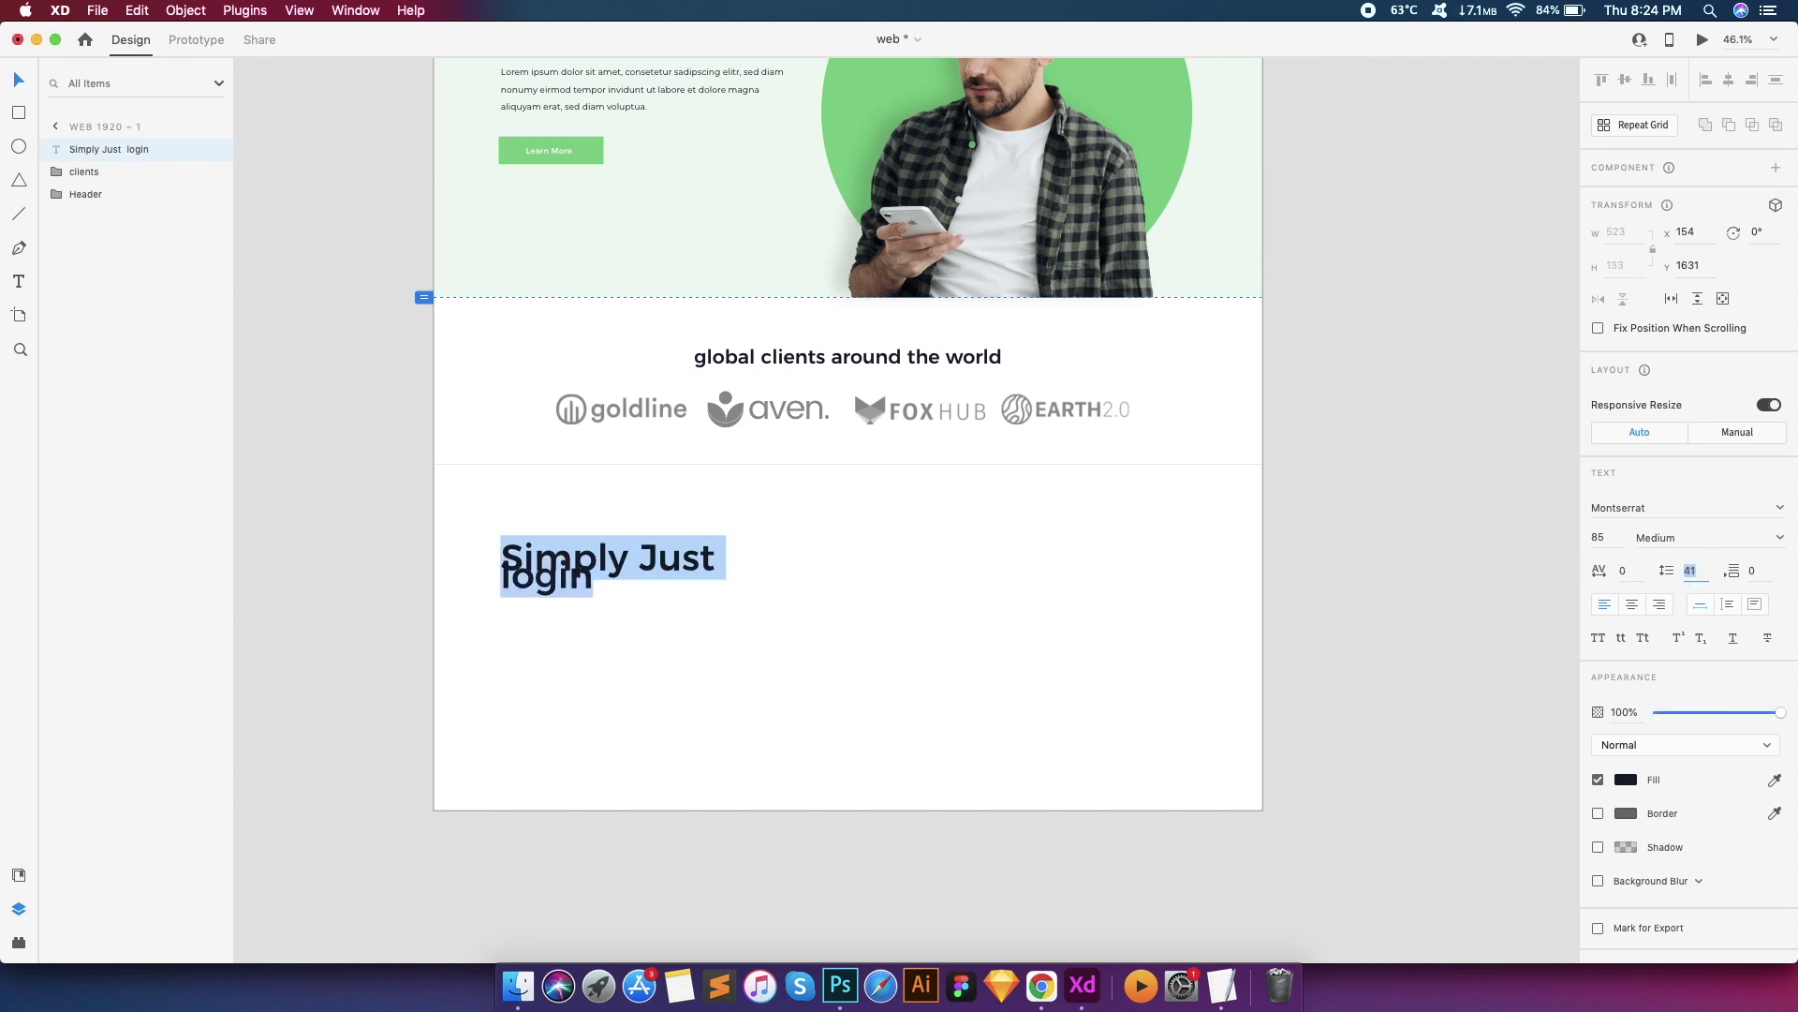
{"action": "type", "text": "50"}
{"action": "key", "text": "Return"}
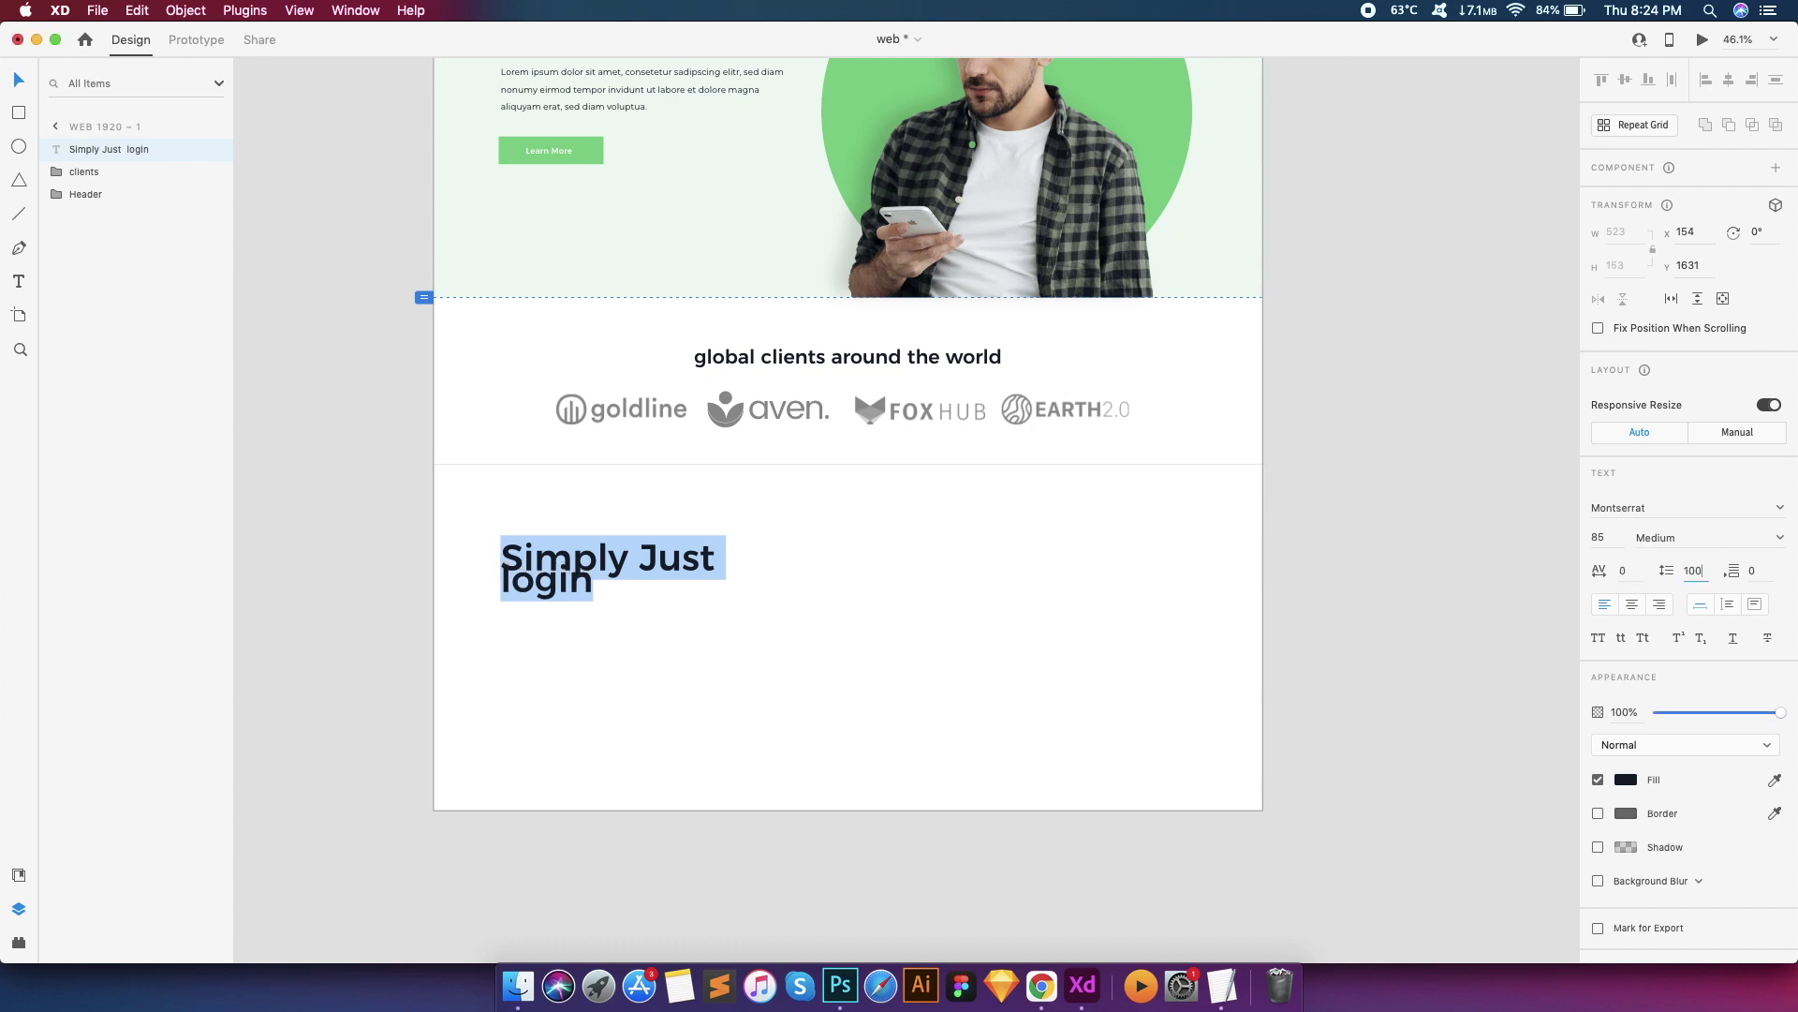
{"action": "type", "text": "100"}
{"action": "key", "text": "Return"}
{"action": "key", "text": "Escape"}
{"action": "key", "text": "Escape"}
{"action": "left_click", "coordinate": [654, 590]}
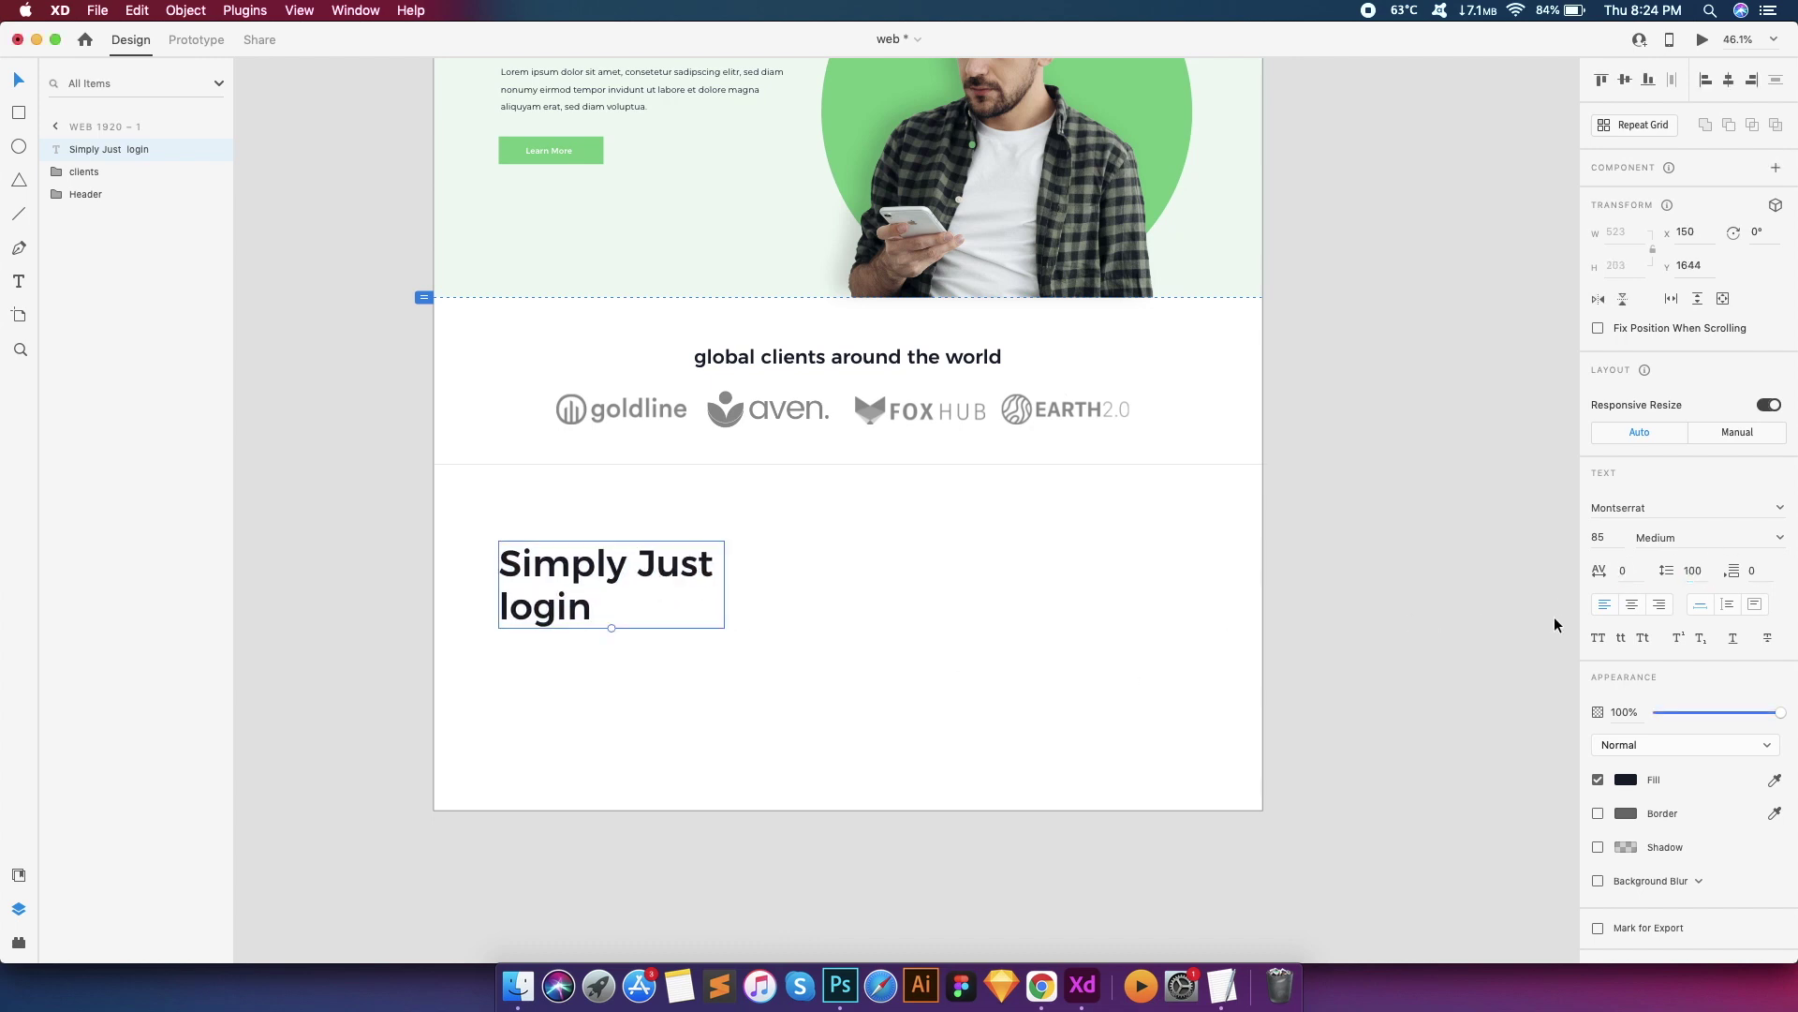
Re-break the heading so "Just login" forms the second line, with line spacing 111, and move it to X 151, Y 1638
{"action": "left_click_drag", "start_coordinate": [725, 584], "coordinate": [595, 587]}
{"action": "left_click", "coordinate": [1692, 570]}
{"action": "key", "text": "Up"}
{"action": "key", "text": "Up"}
{"action": "key", "text": "Up"}
{"action": "key", "text": "Up"}
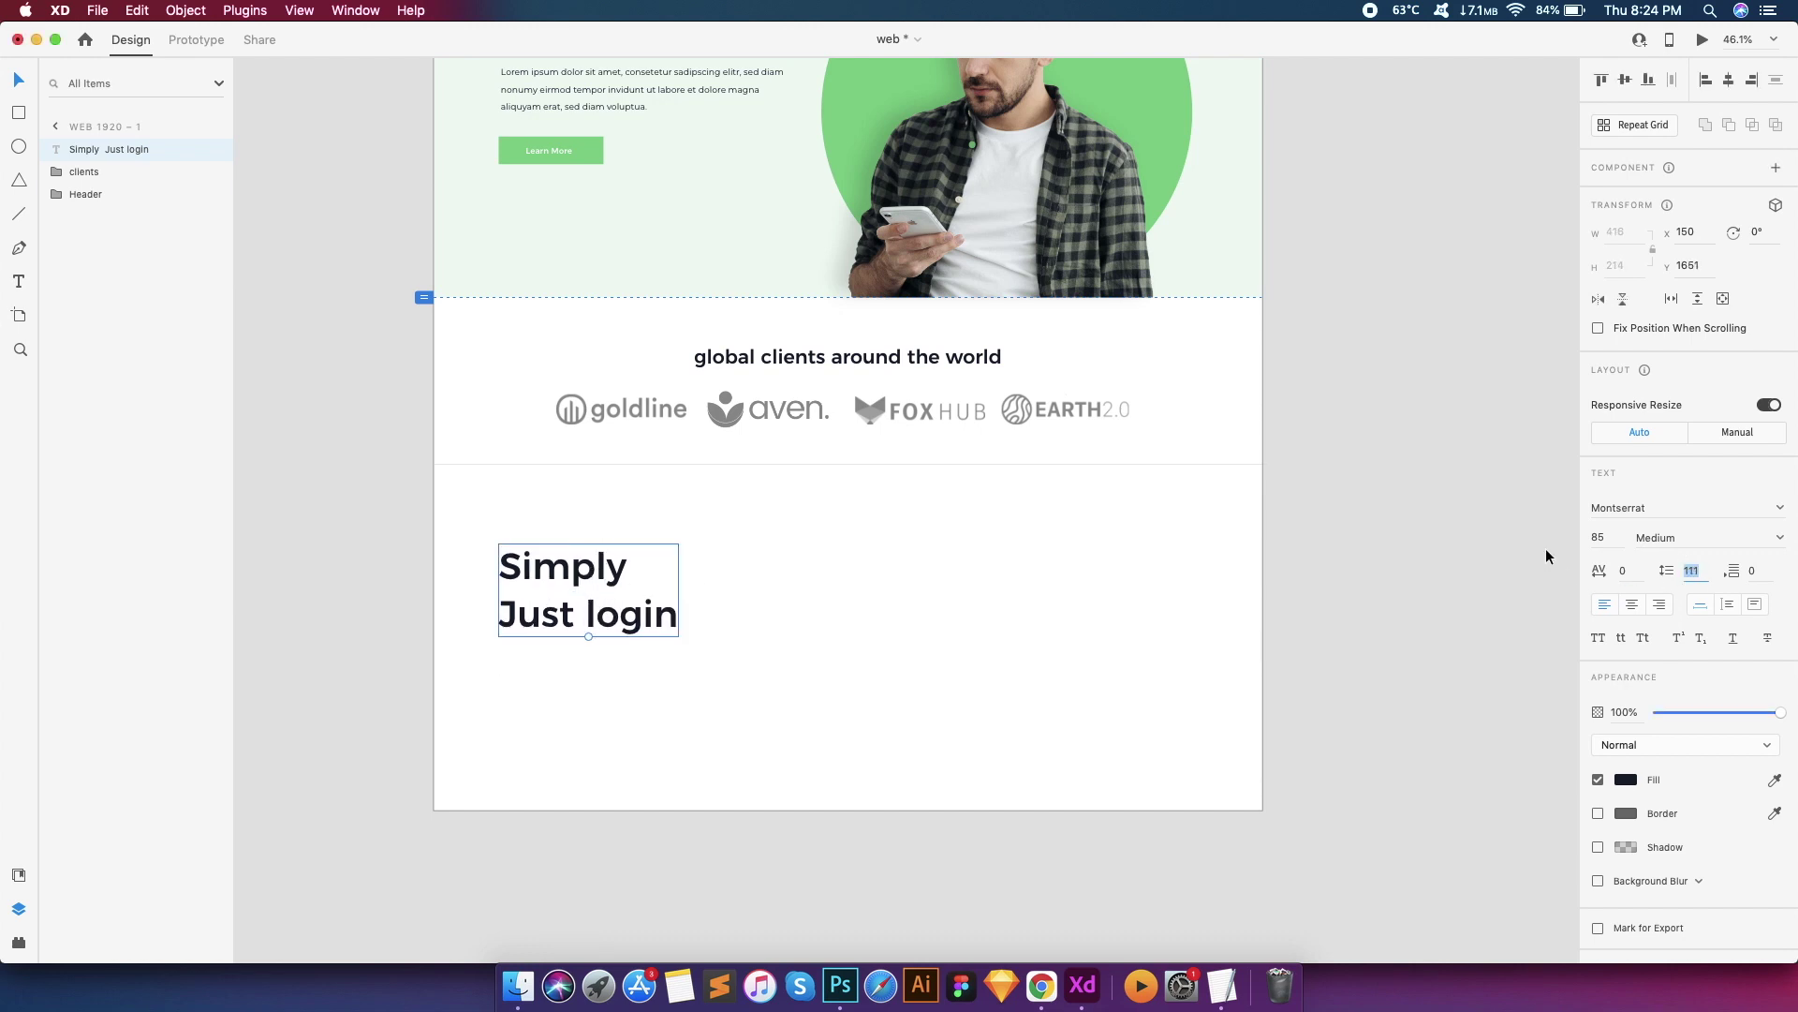
{"action": "mouse_move", "coordinate": [593, 598]}
{"action": "left_mouse_down"}
{"action": "mouse_move", "coordinate": [587, 571]}
{"action": "mouse_move", "coordinate": [594, 584]}
{"action": "left_mouse_up"}
{"action": "scroll", "coordinate": [599, 607], "scroll_direction": "up", "scroll_amount": 2}
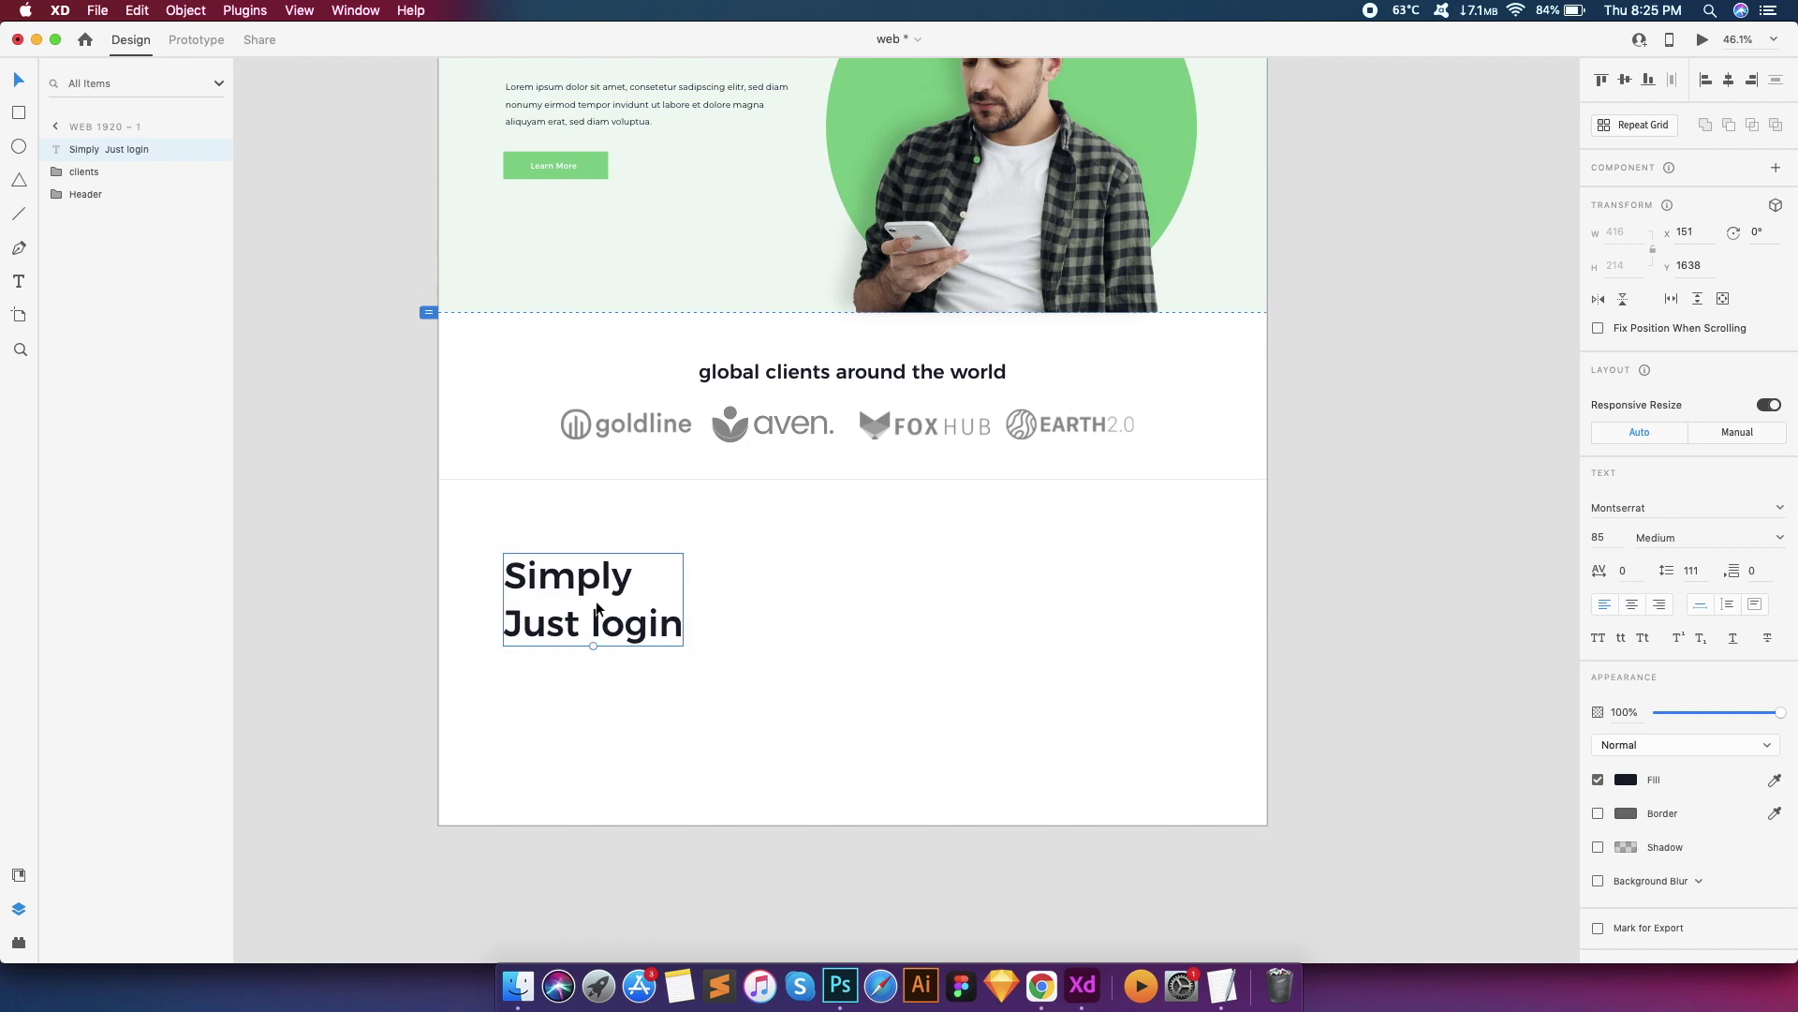
{"action": "scroll", "coordinate": [581, 611], "scroll_direction": "down", "scroll_amount": 3}
{"action": "scroll", "coordinate": [538, 614], "scroll_direction": "up", "scroll_amount": 3}
{"action": "left_click_drag", "start_coordinate": [510, 627], "coordinate": [759, 743]}
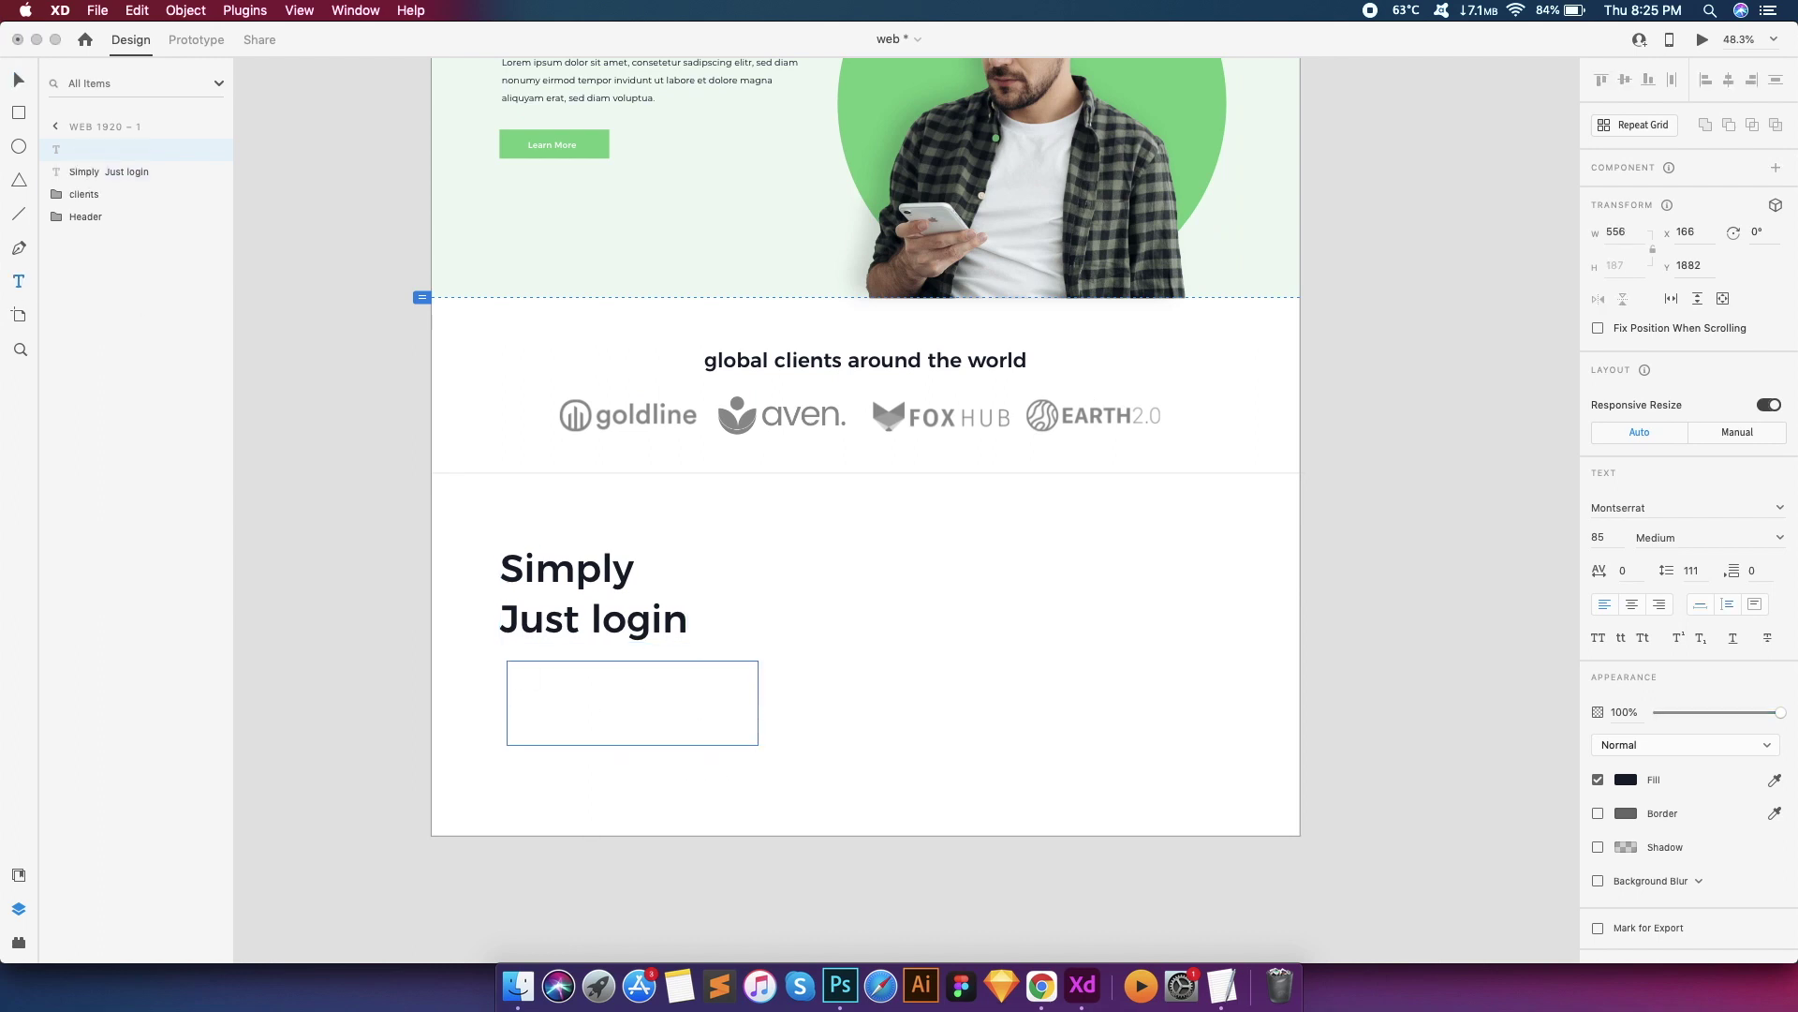
{"action": "key", "text": "Escape"}
Copy the lorem ipsum paragraph from the header section and place the copy below the "Simply Just login" heading at X 151
{"action": "scroll", "coordinate": [643, 200], "scroll_direction": "up", "scroll_amount": 3}
{"action": "double_click", "coordinate": [588, 240]}
{"action": "key", "text": "super+c"}
{"action": "scroll", "coordinate": [550, 766], "scroll_direction": "down", "scroll_amount": 5}
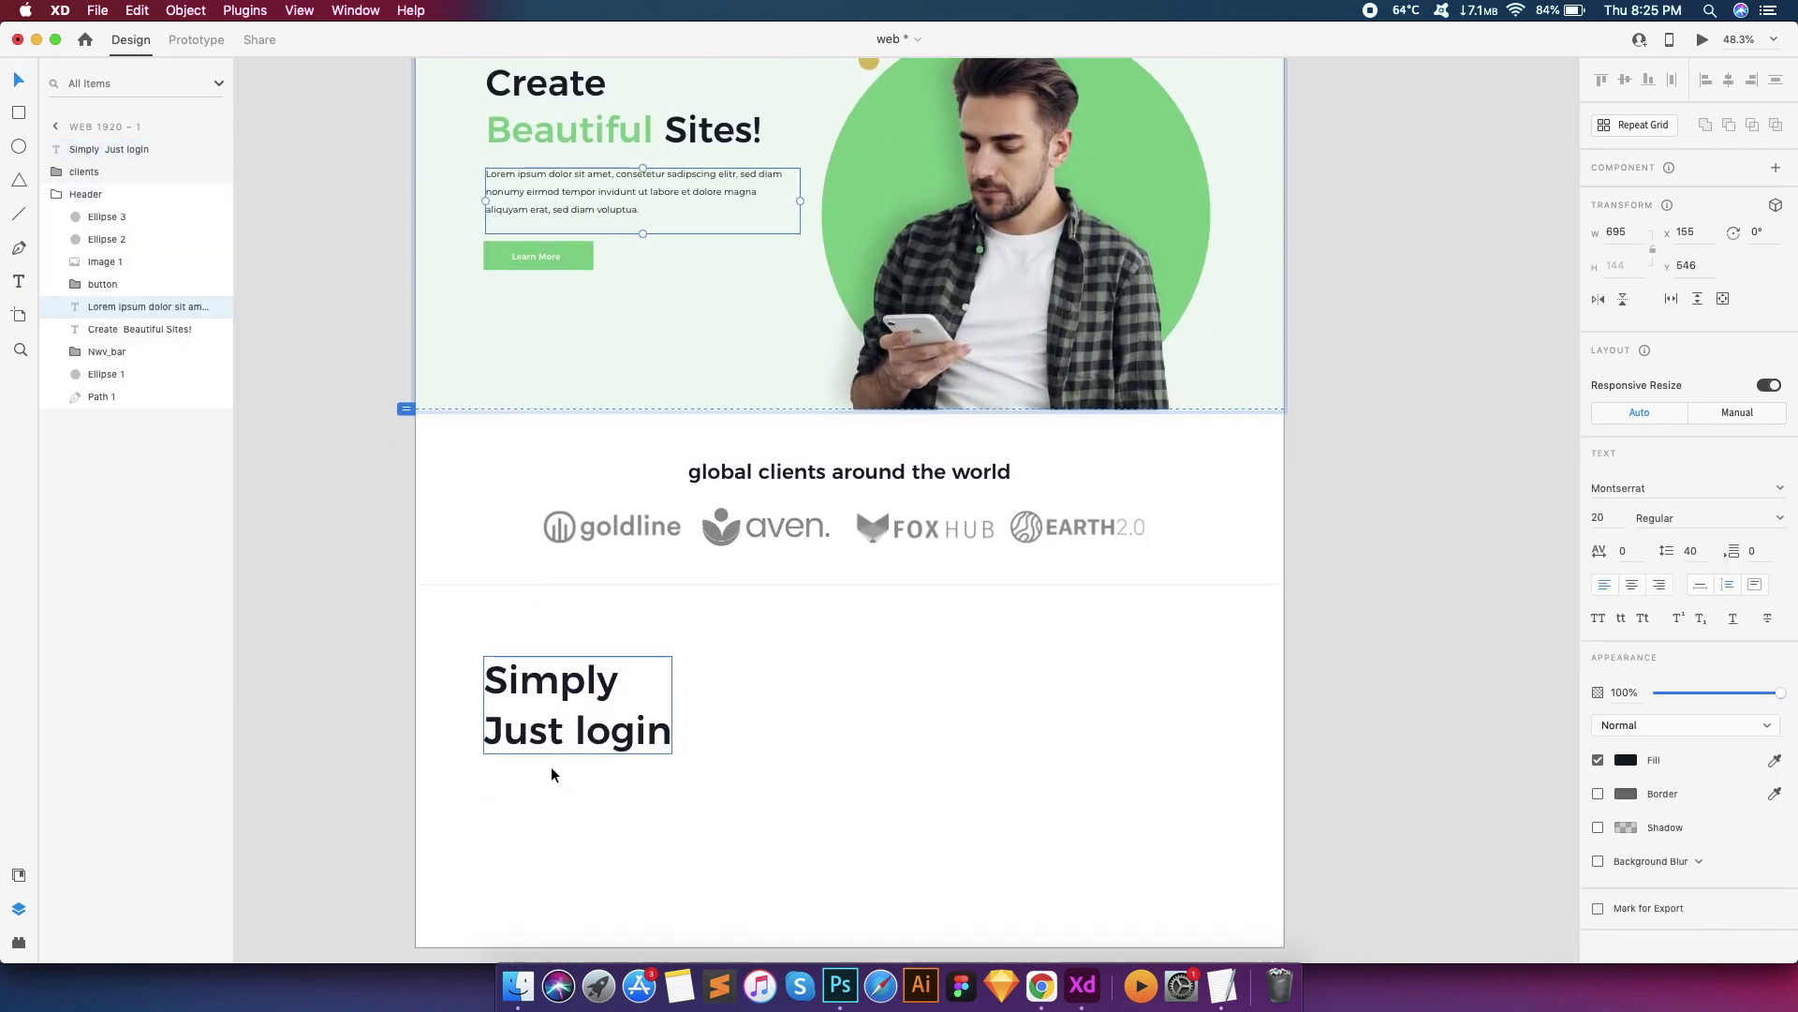
{"action": "key", "text": "super+v"}
{"action": "left_click_drag", "start_coordinate": [738, 461], "coordinate": [571, 599]}
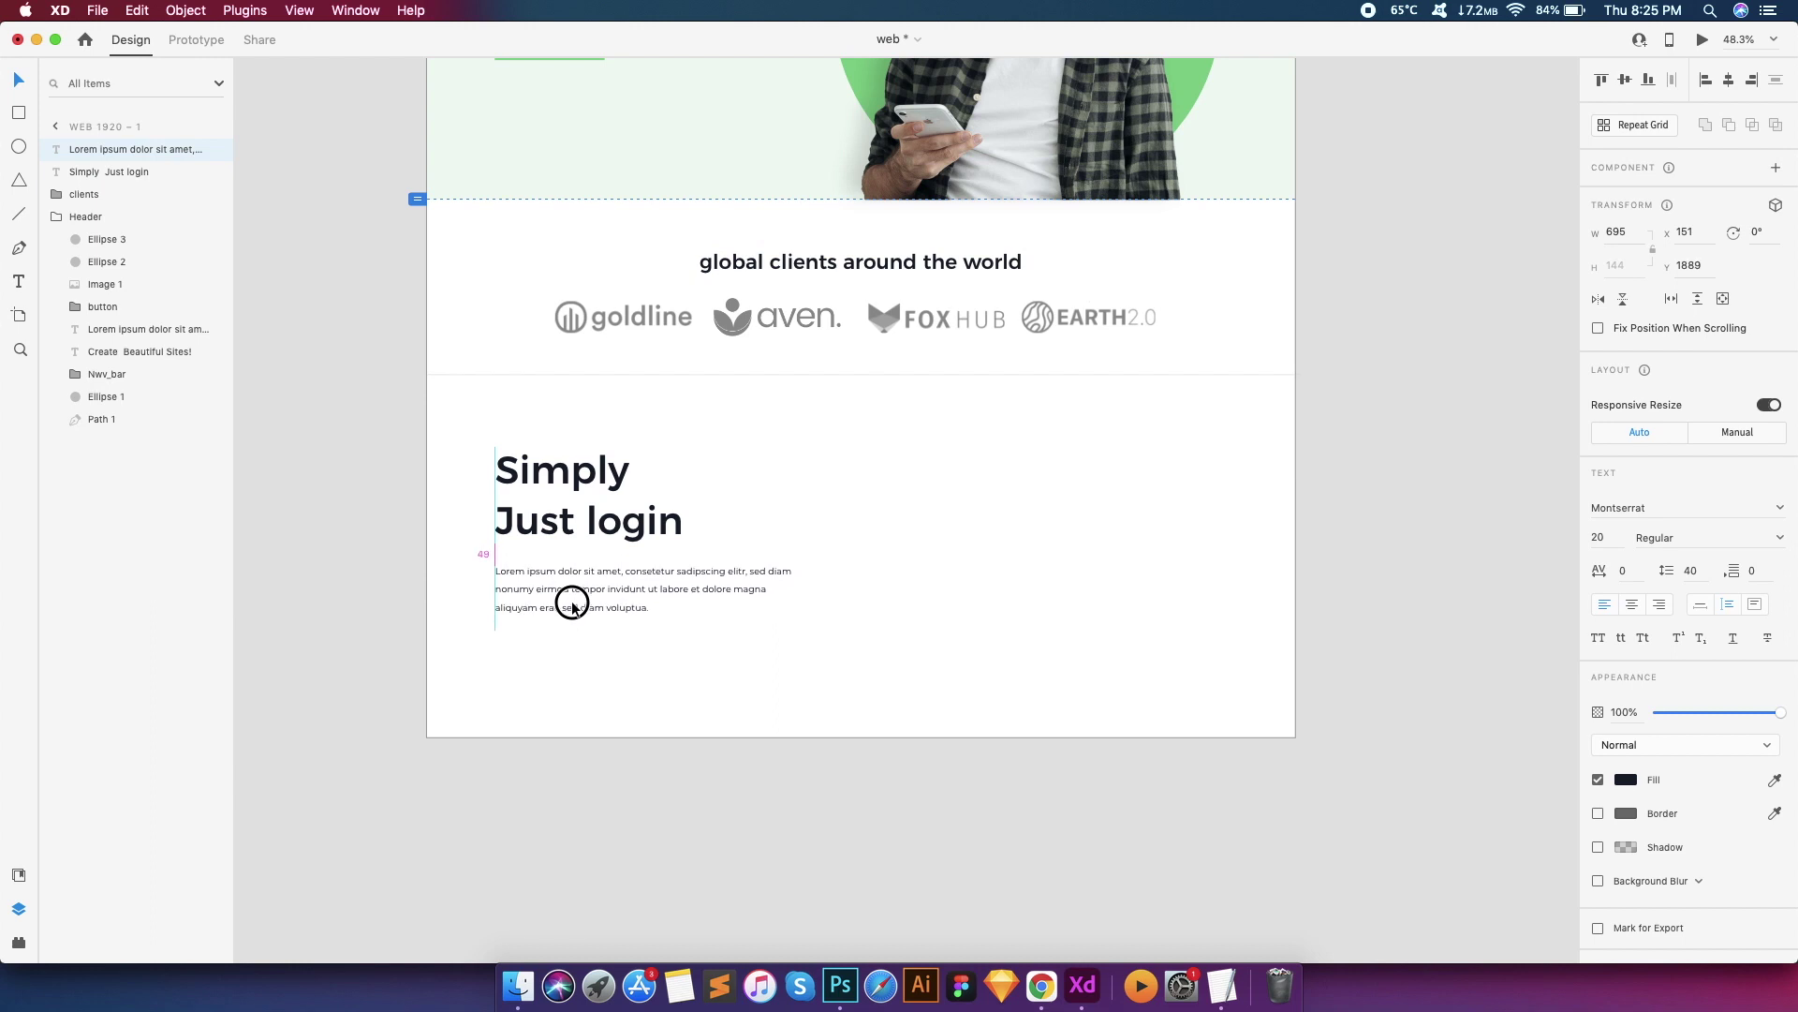
Narrow the copied paragraph to about 658 wide at Y 1907 and move the heading slightly down
{"action": "left_click_drag", "start_coordinate": [807, 595], "coordinate": [793, 595]}
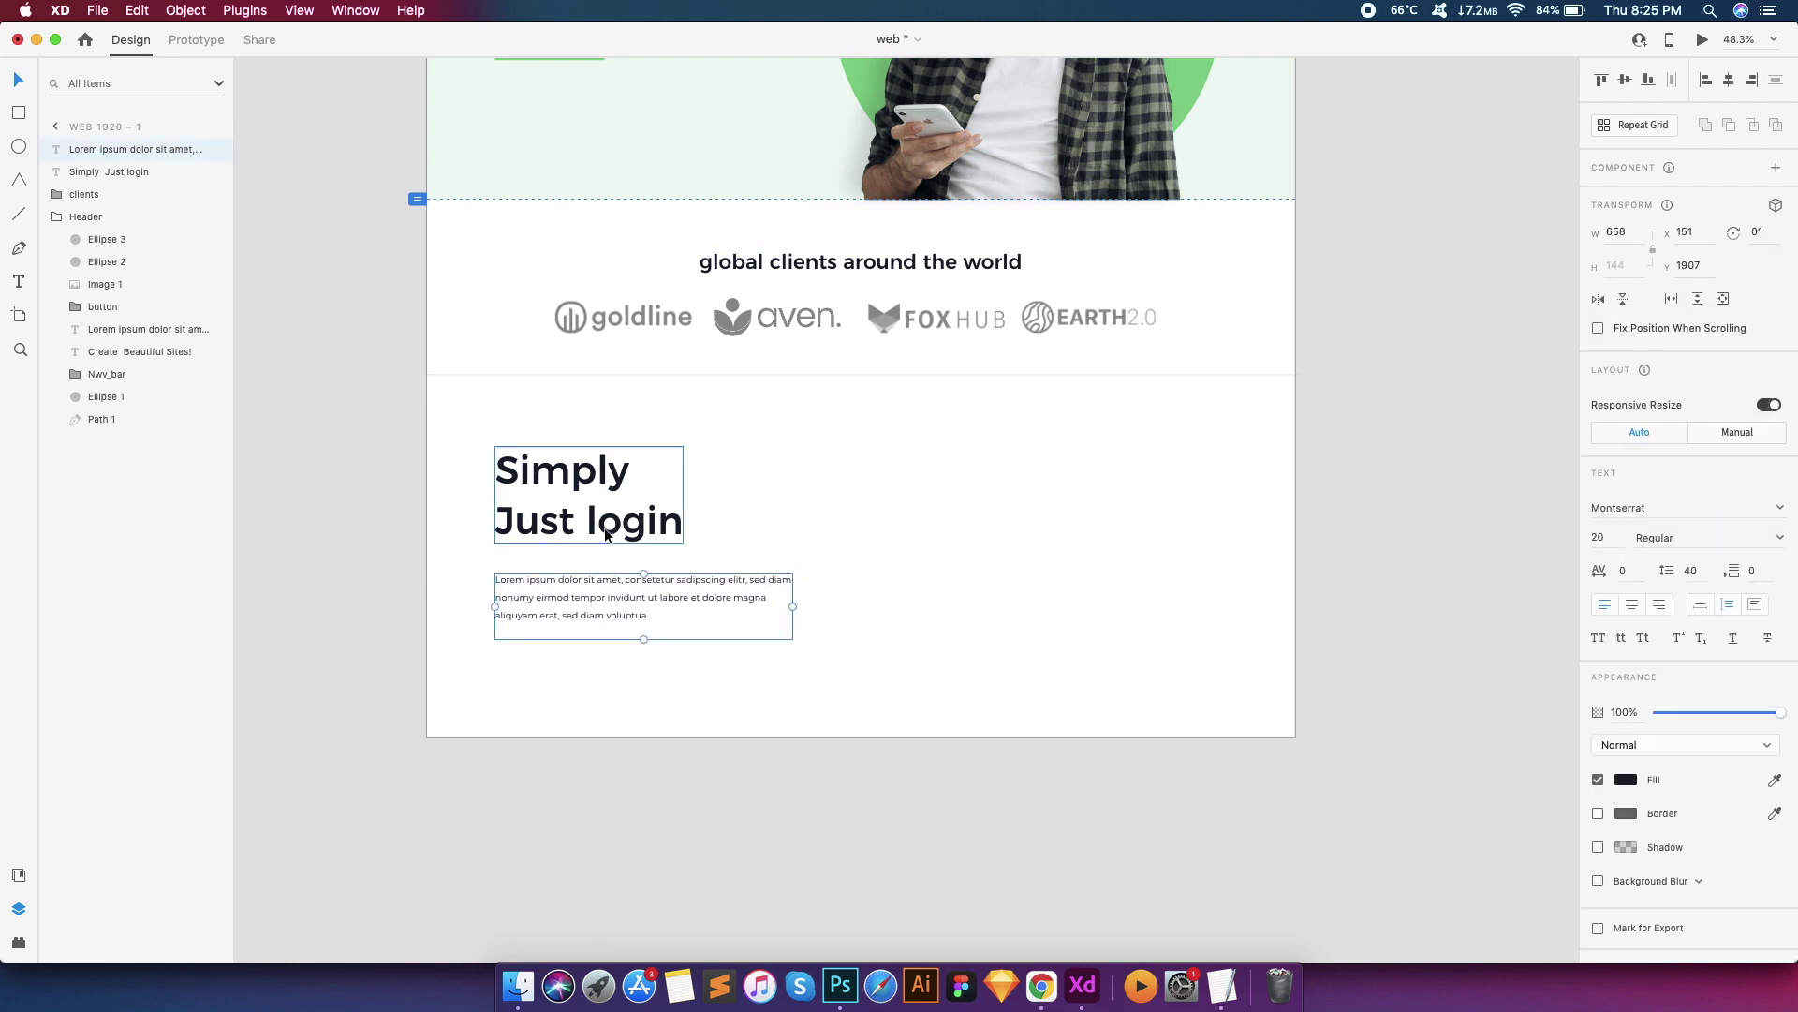
{"action": "left_click", "coordinate": [613, 479], "text": "shift"}
{"action": "left_click_drag", "start_coordinate": [614, 484], "coordinate": [614, 493]}
{"action": "left_click", "coordinate": [602, 600]}
Extend the Web 1920 – 1 artboard downward to a height of about 3088
{"action": "scroll", "coordinate": [808, 570], "scroll_direction": "down", "scroll_amount": 5}
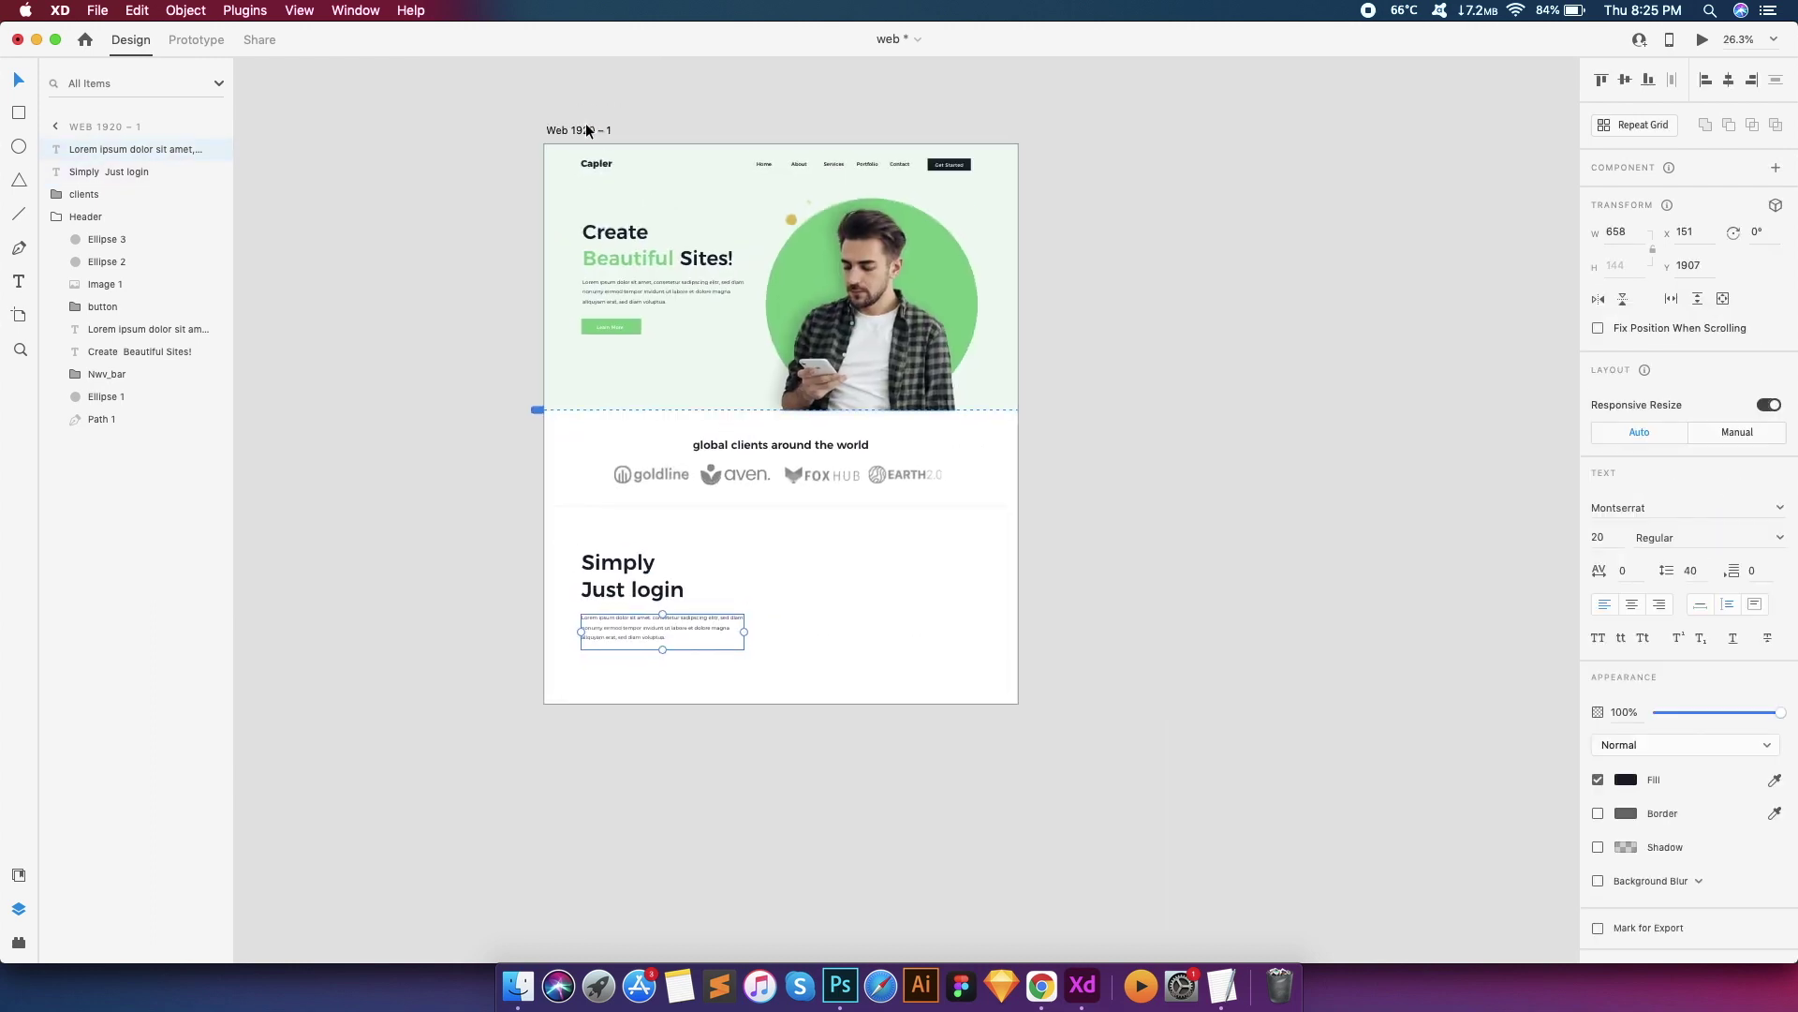
{"action": "left_click", "coordinate": [586, 130]}
{"action": "left_click_drag", "start_coordinate": [773, 758], "coordinate": [772, 948]}
{"action": "scroll", "coordinate": [653, 702], "scroll_direction": "up", "scroll_amount": 5}
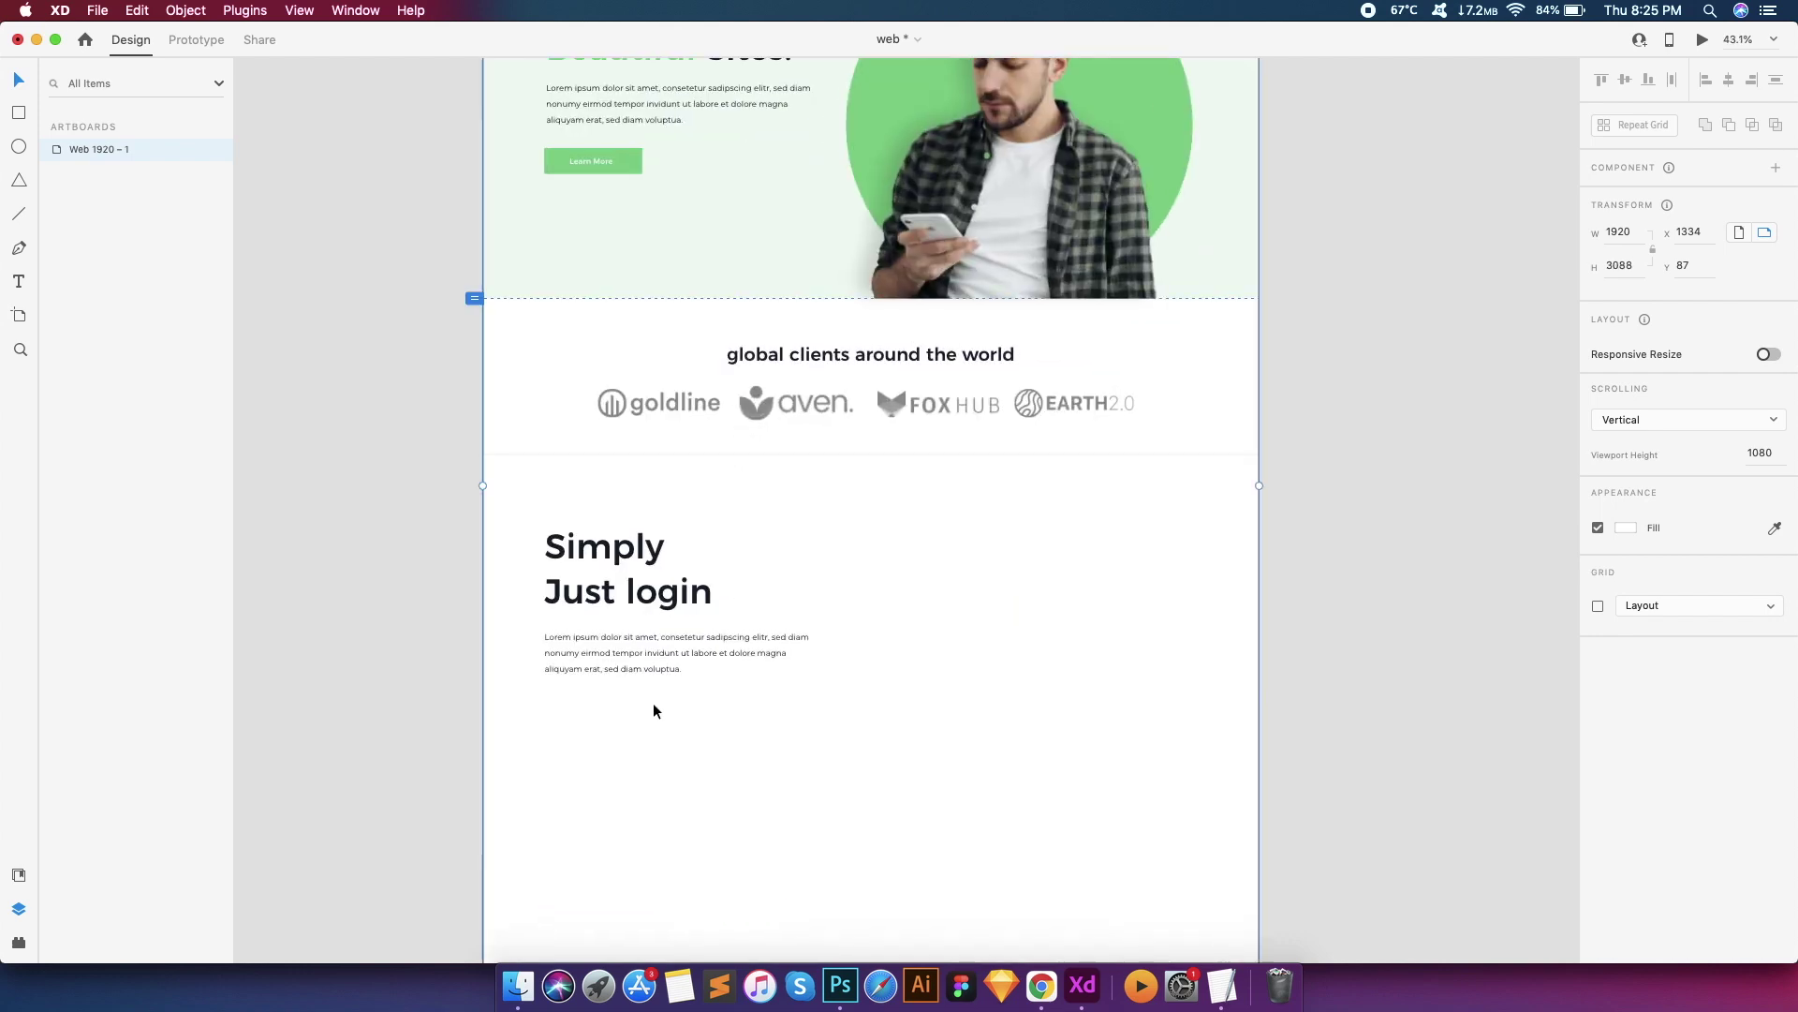
Add a text object reading "Get Started Now" below the lorem ipsum paragraph
{"action": "scroll", "coordinate": [654, 703], "scroll_direction": "up", "scroll_amount": 2}
{"action": "key", "text": "t"}
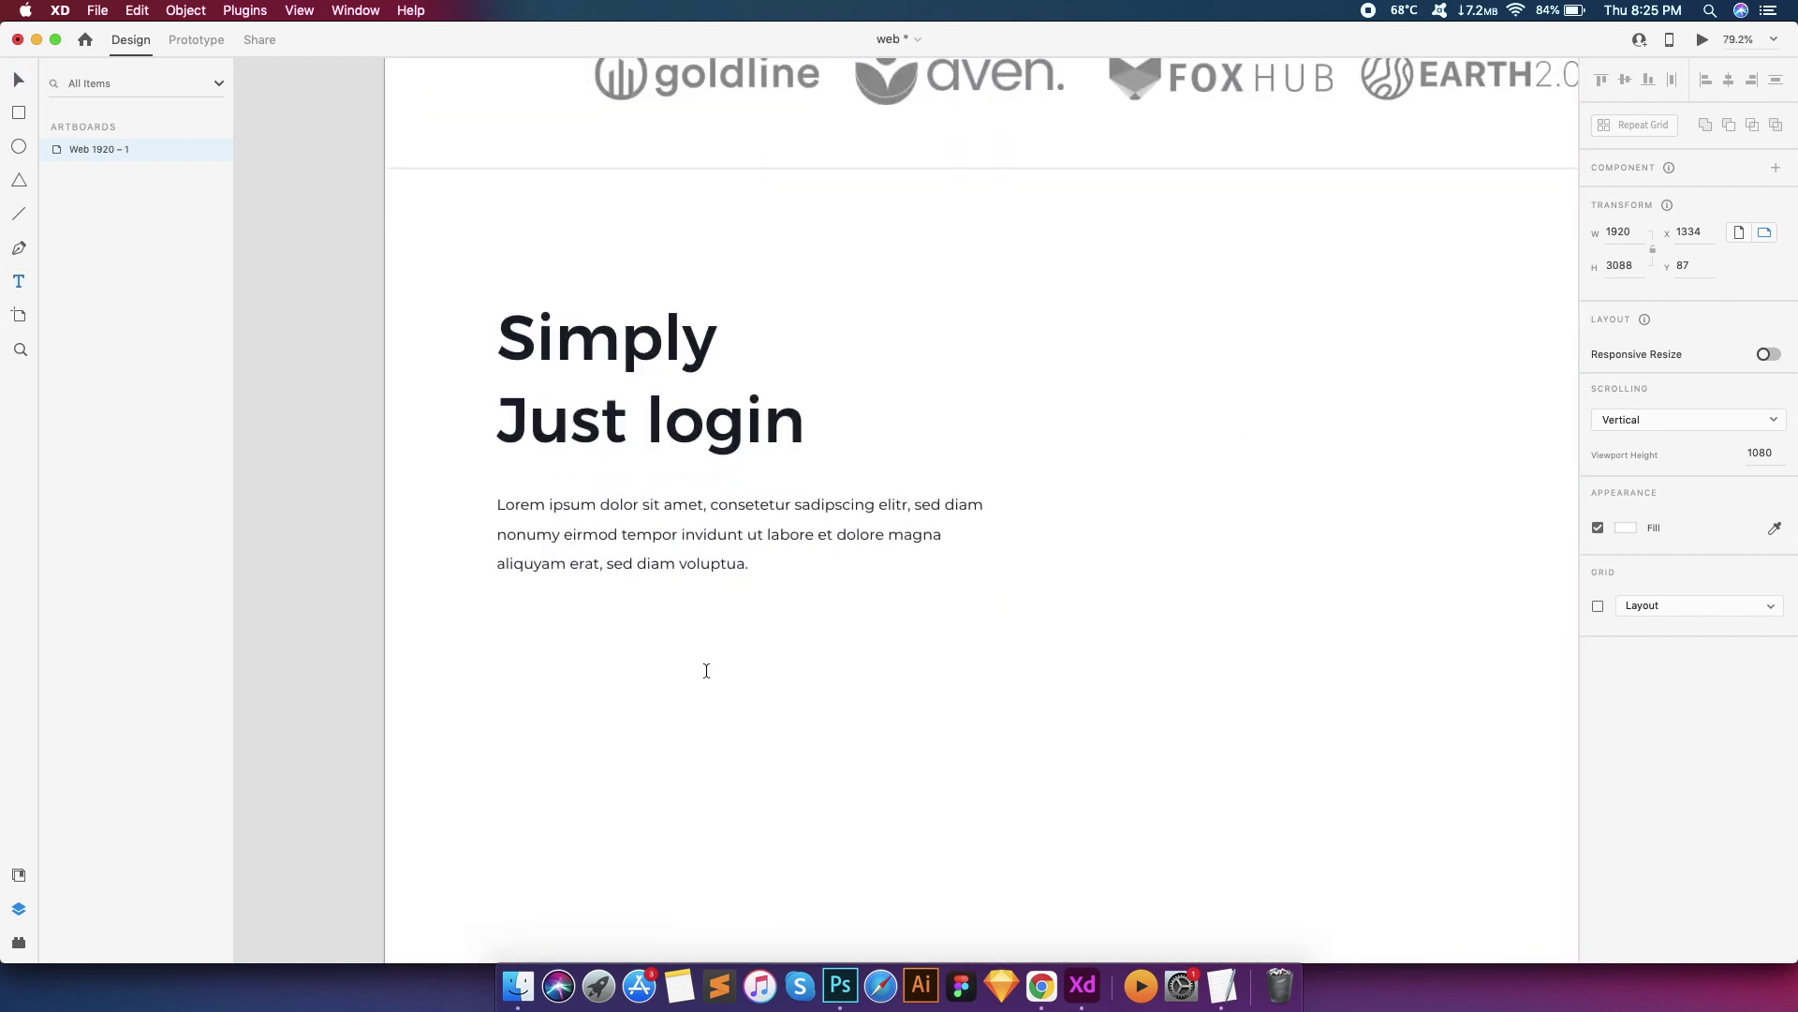
{"action": "left_click", "coordinate": [514, 629]}
{"action": "type", "text": "Get Started Now"}
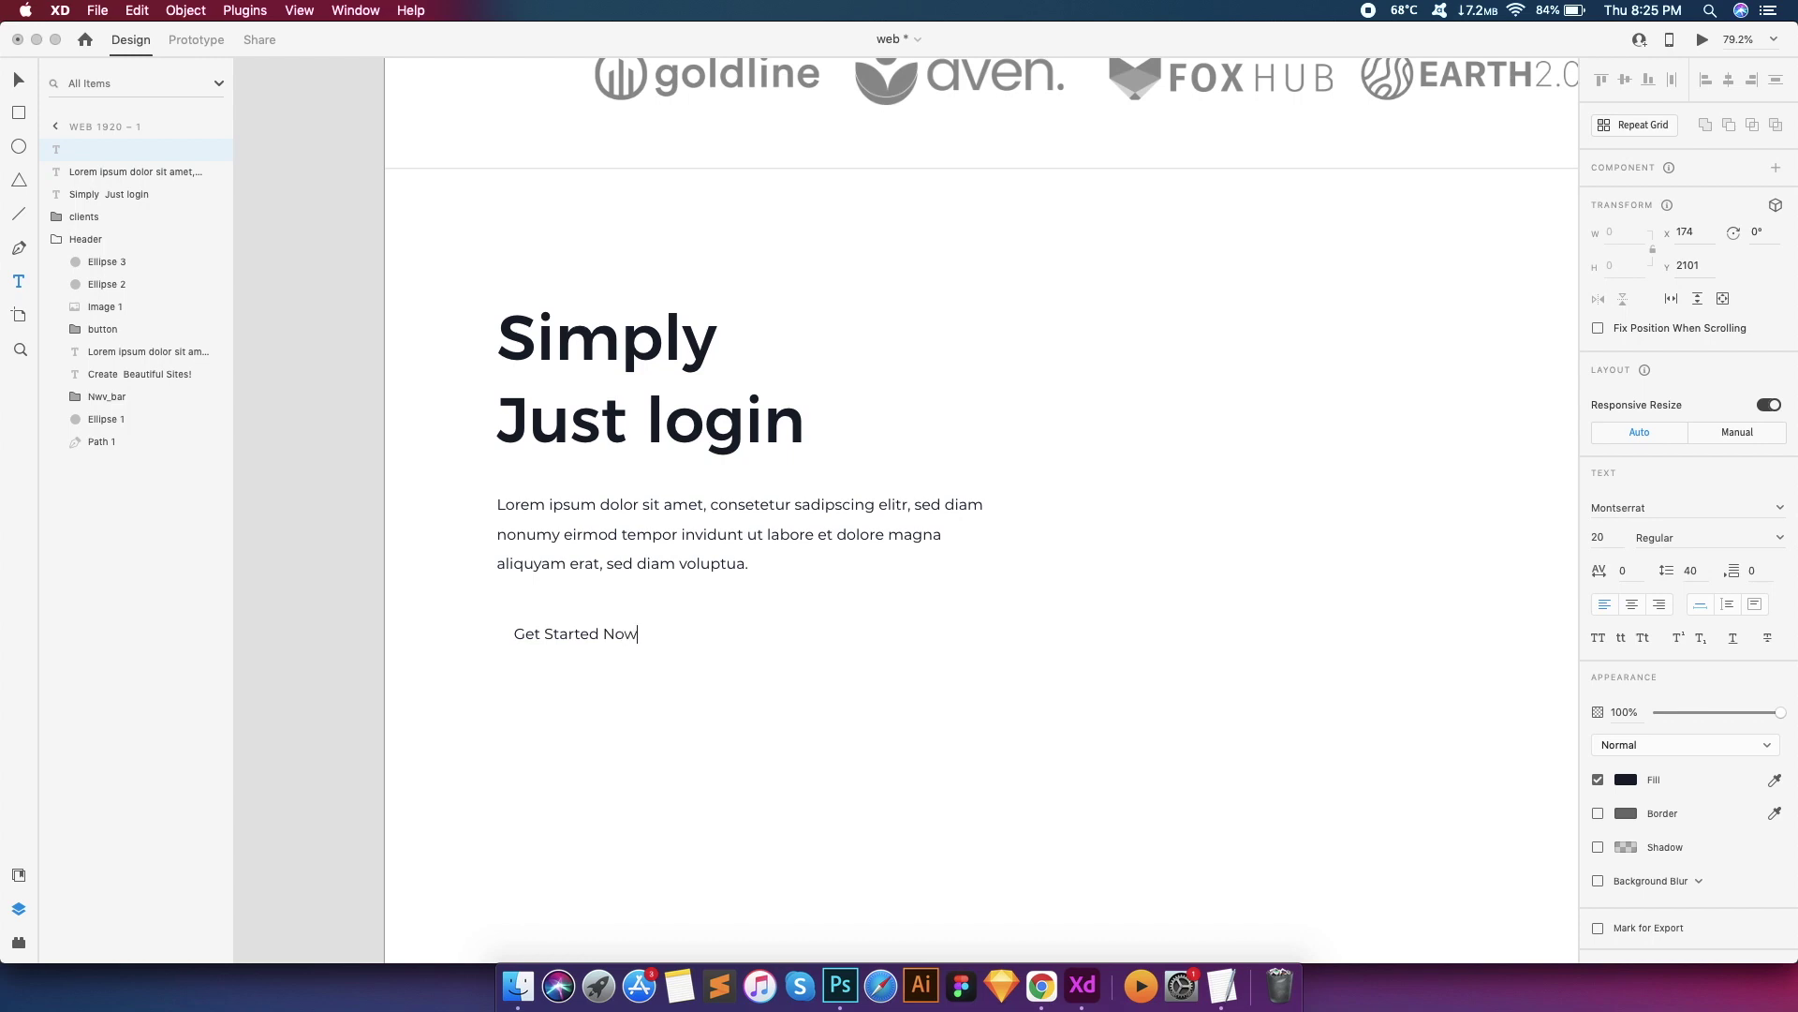
{"action": "key", "text": "Escape"}
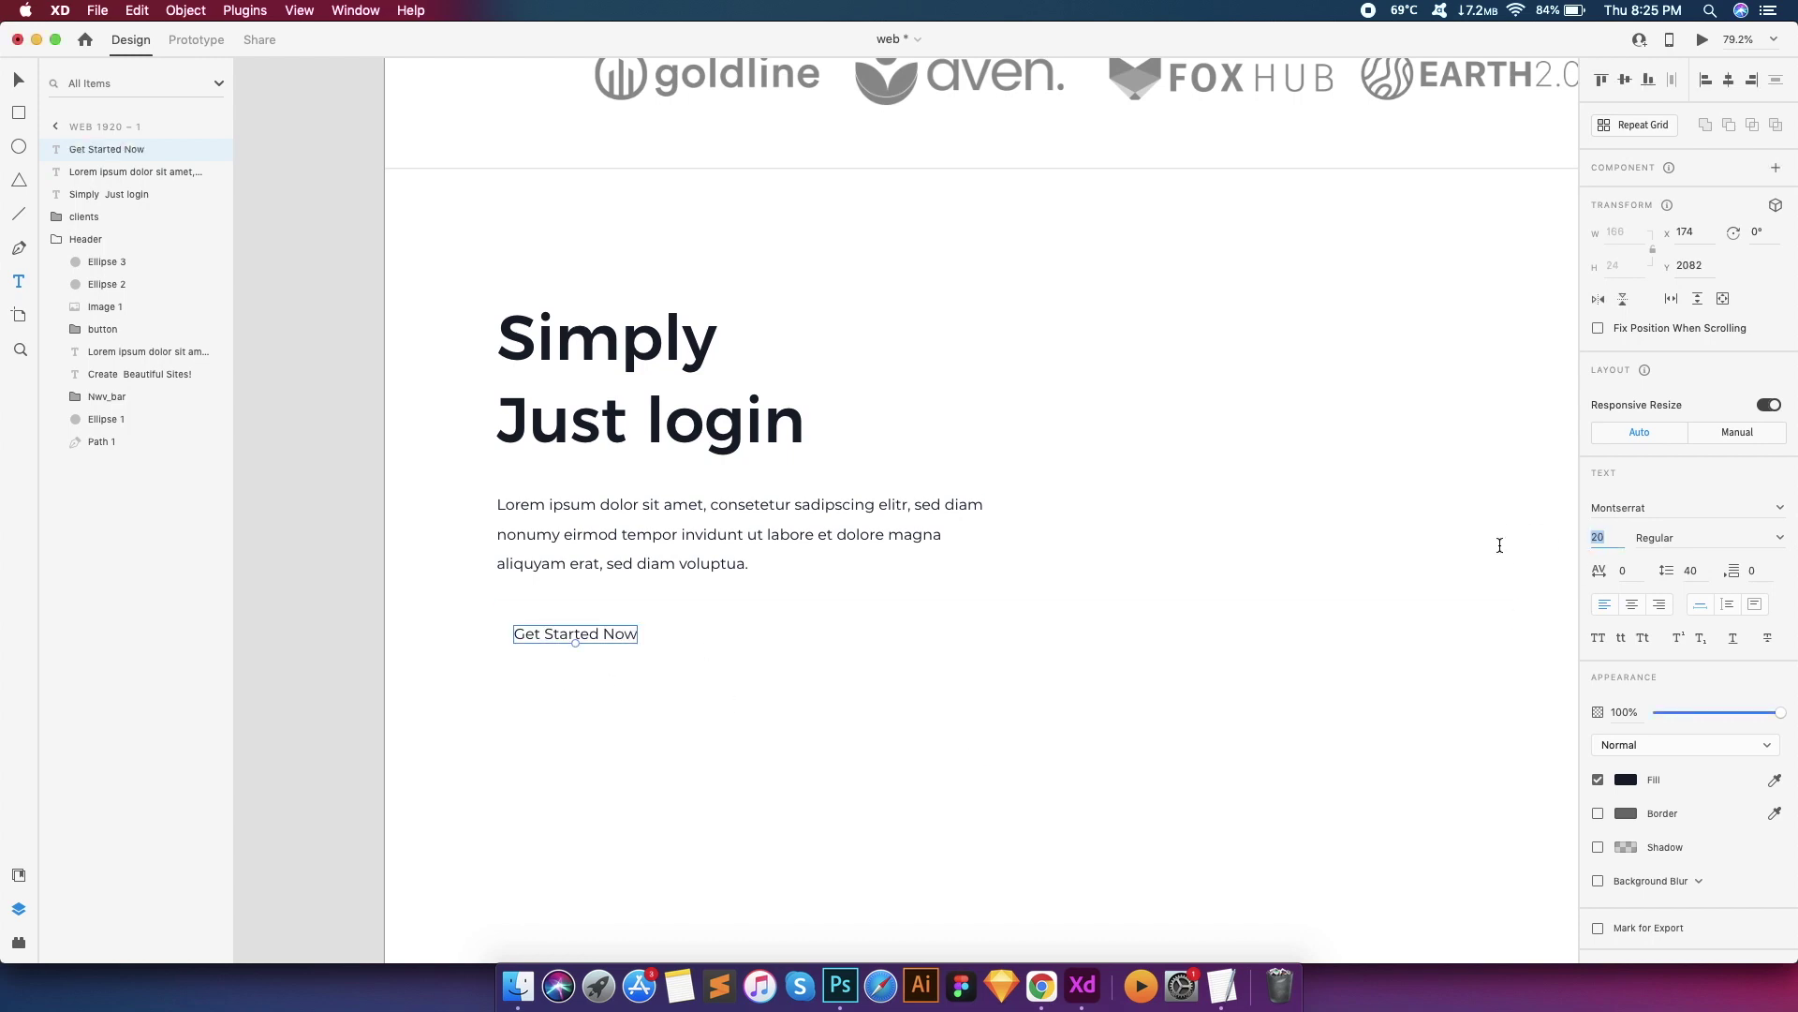
Set the "Get Started Now" text to size 25 and Medium weight, and move it to X 149
{"action": "type", "text": "25"}
{"action": "key", "text": "Return"}
{"action": "left_click", "coordinate": [1783, 543]}
{"action": "left_click", "coordinate": [1667, 697]}
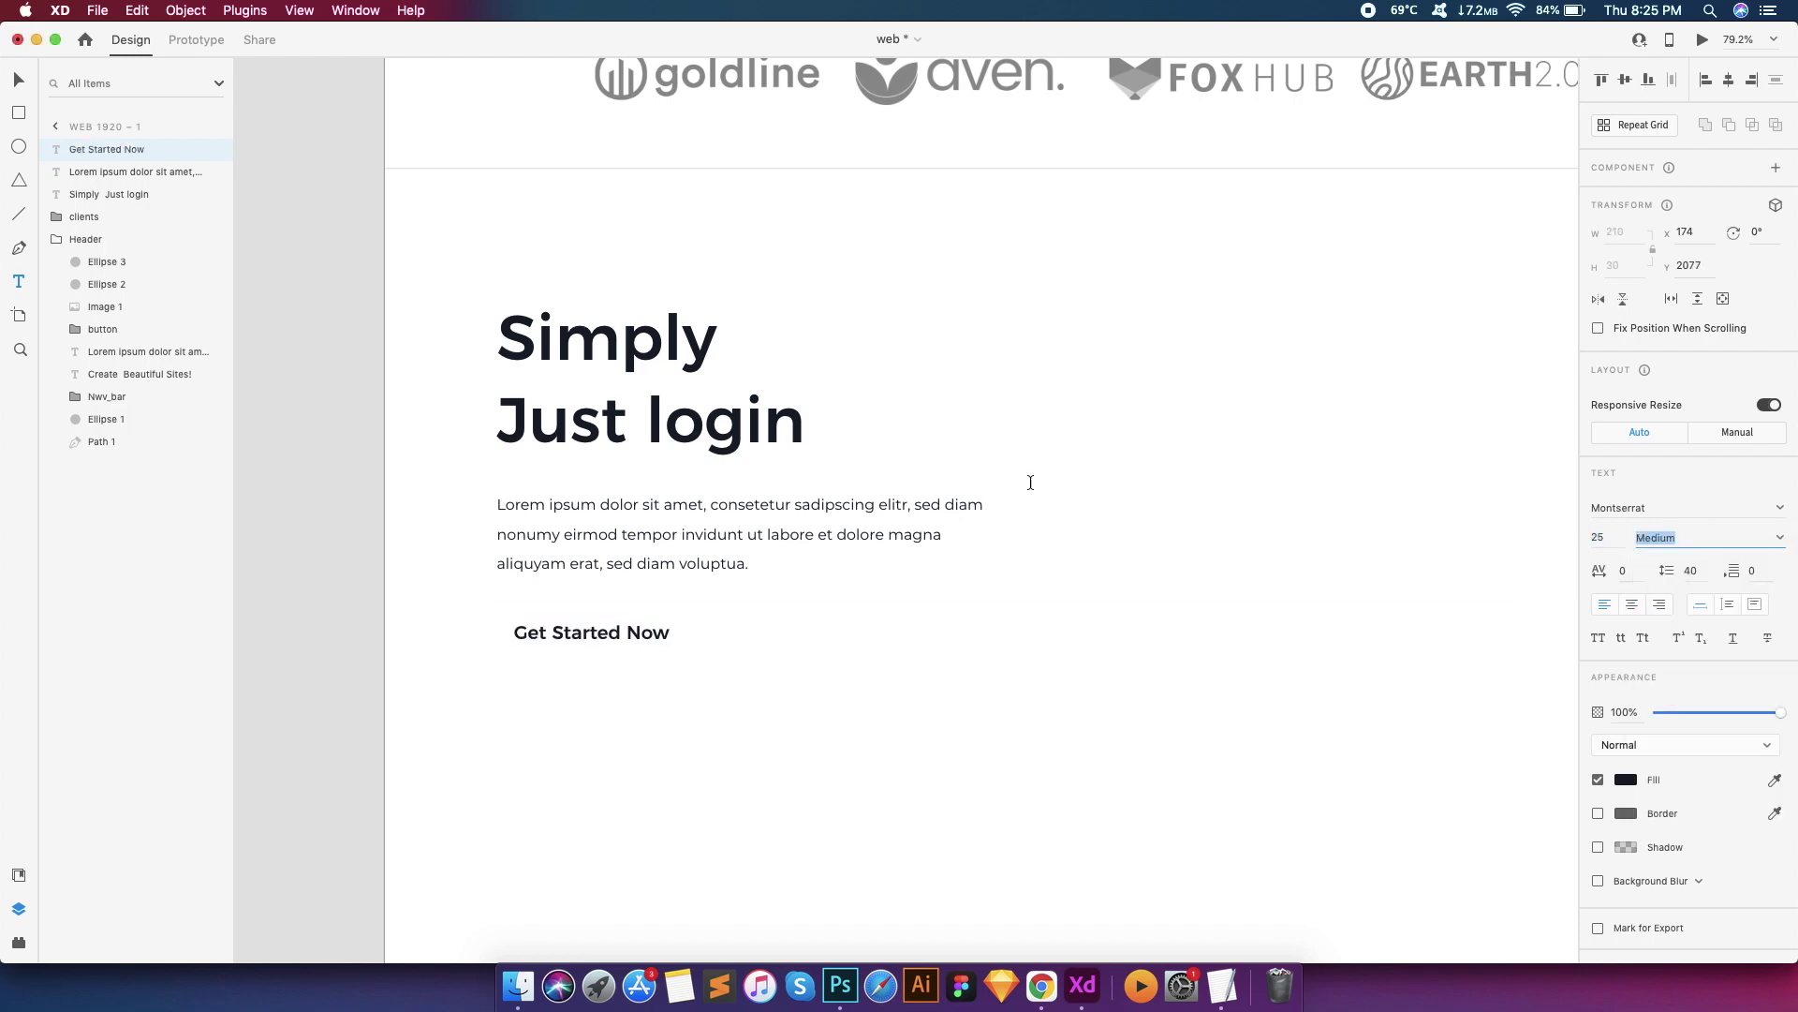
{"action": "key", "text": "v"}
{"action": "left_click", "coordinate": [619, 644]}
{"action": "left_click_drag", "start_coordinate": [618, 644], "coordinate": [600, 646]}
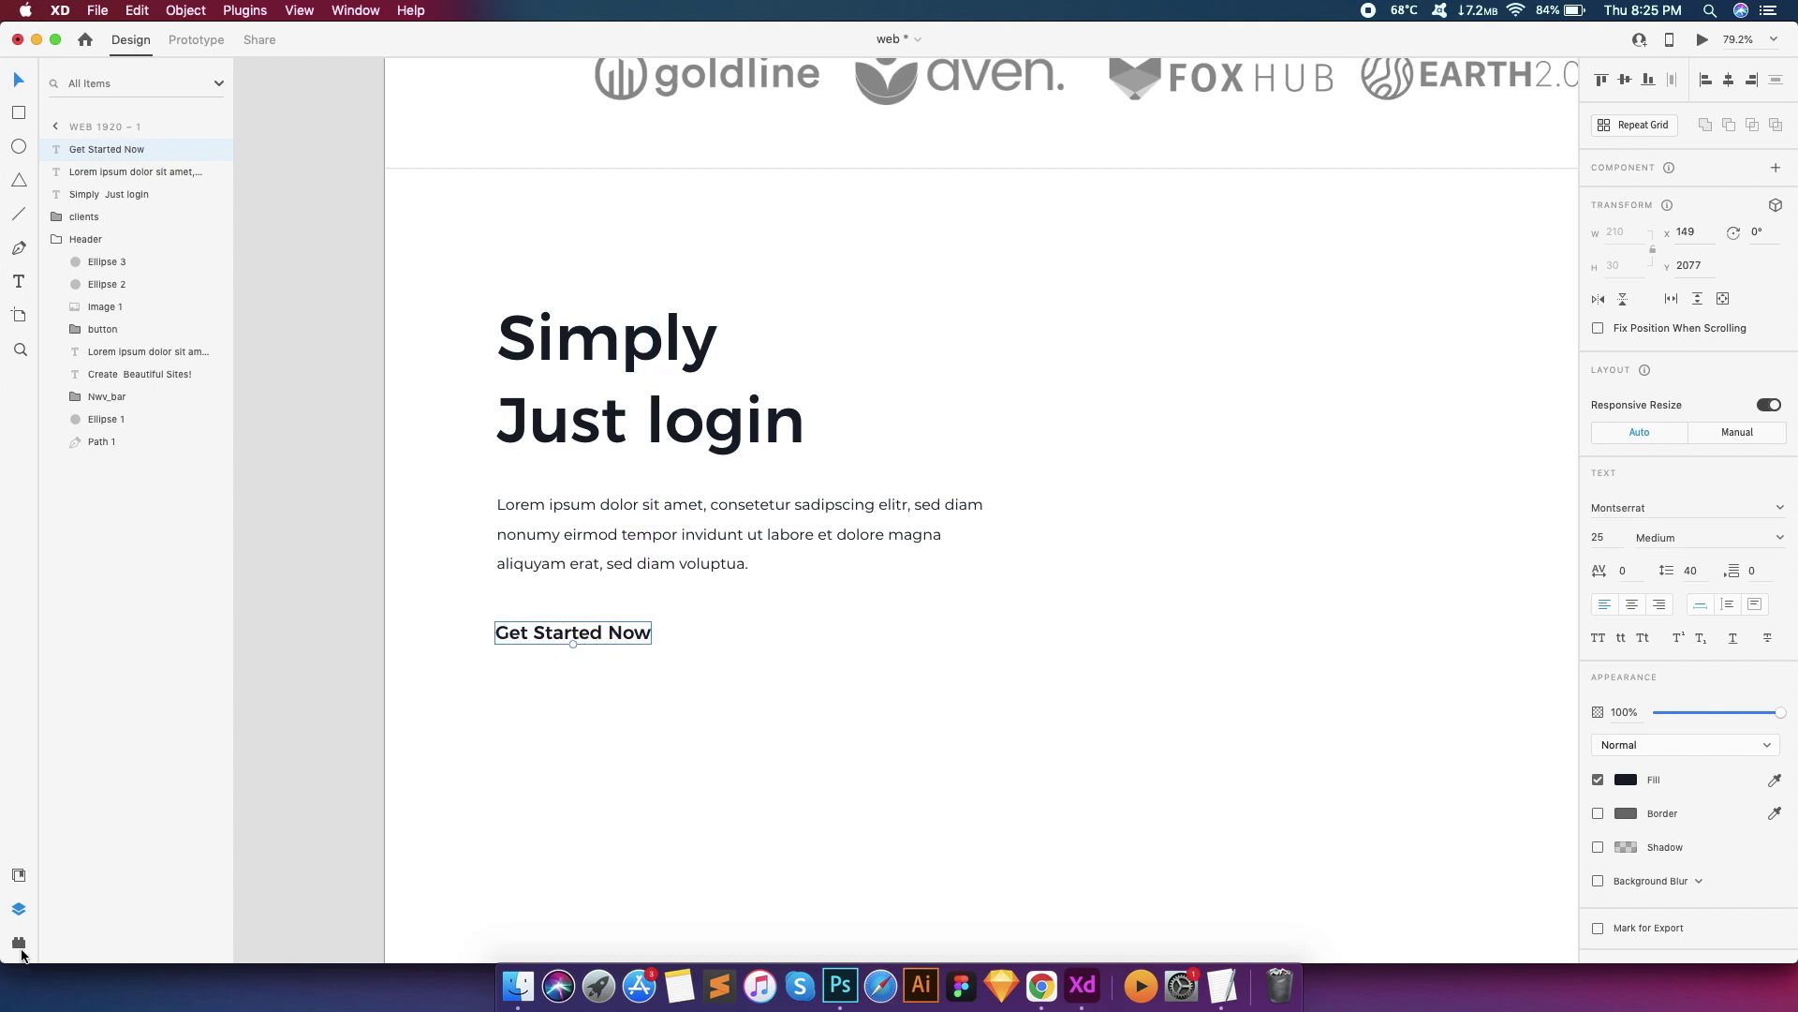
Search the Icons 4 Design plugin for "arrow" and insert the ios-arrow-back icon
{"action": "left_click", "coordinate": [19, 943]}
{"action": "left_click", "coordinate": [98, 367]}
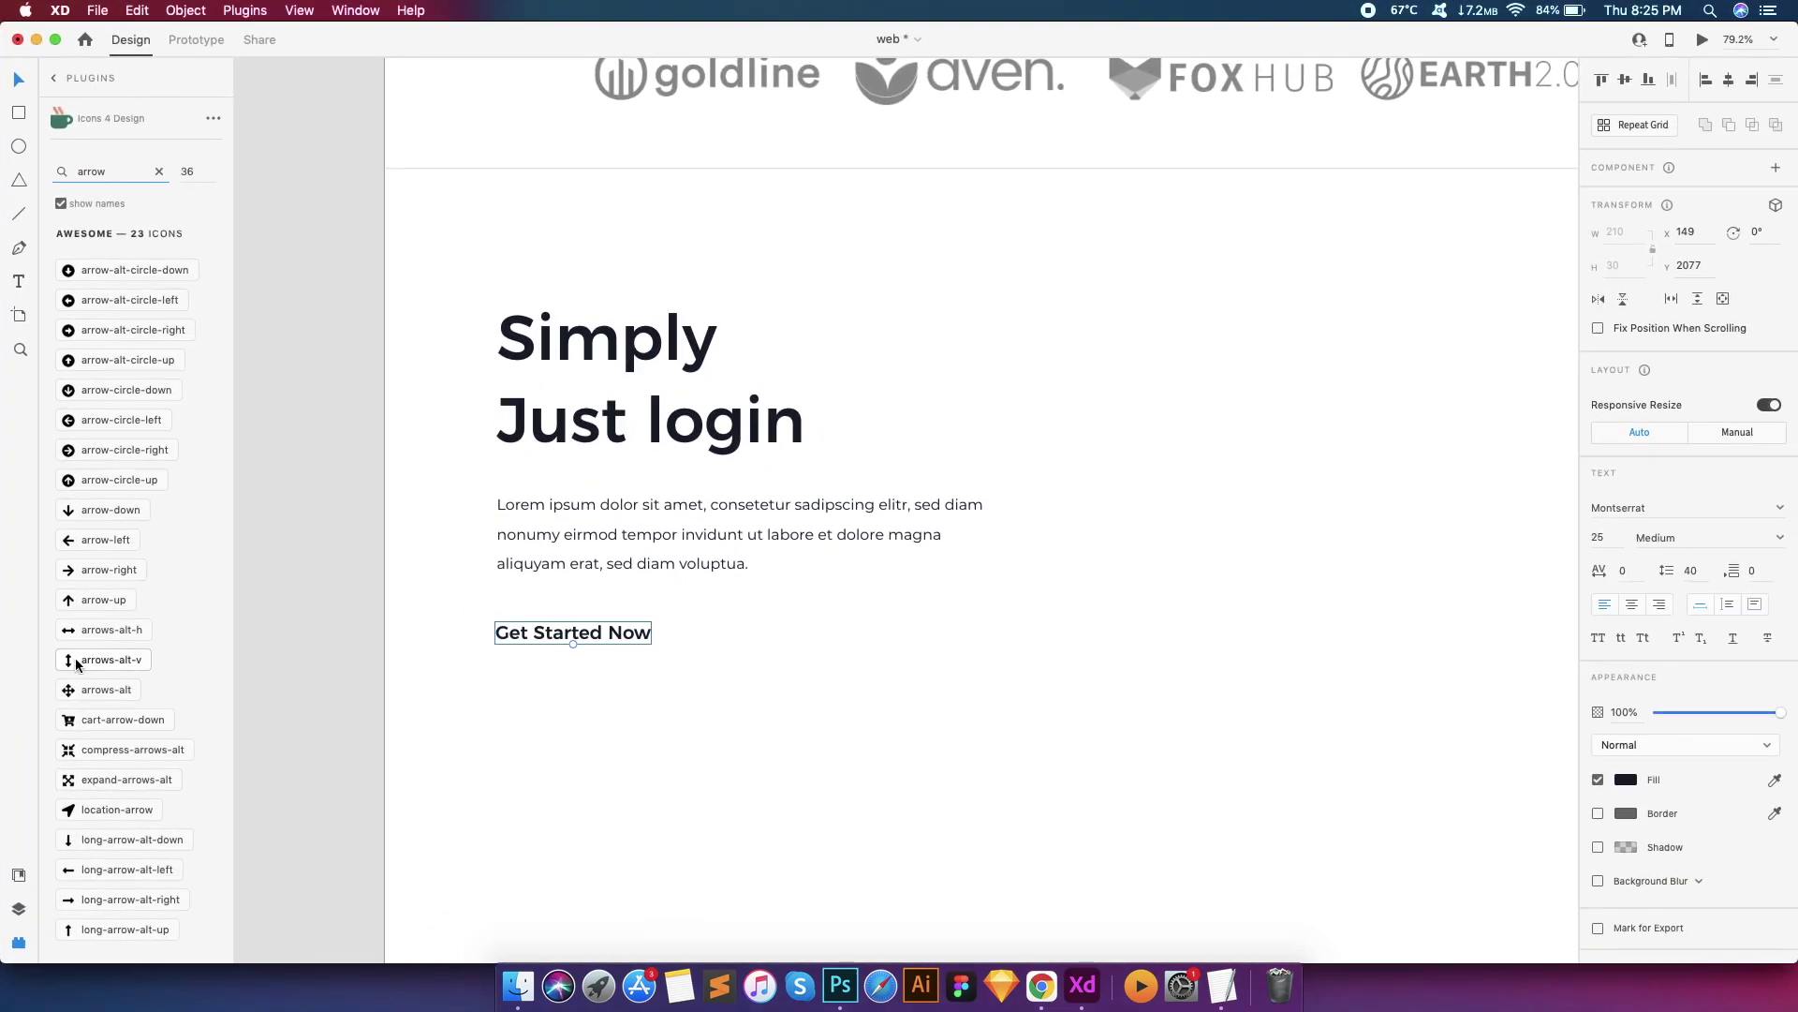
{"action": "scroll", "coordinate": [92, 432], "scroll_direction": "down", "scroll_amount": 10}
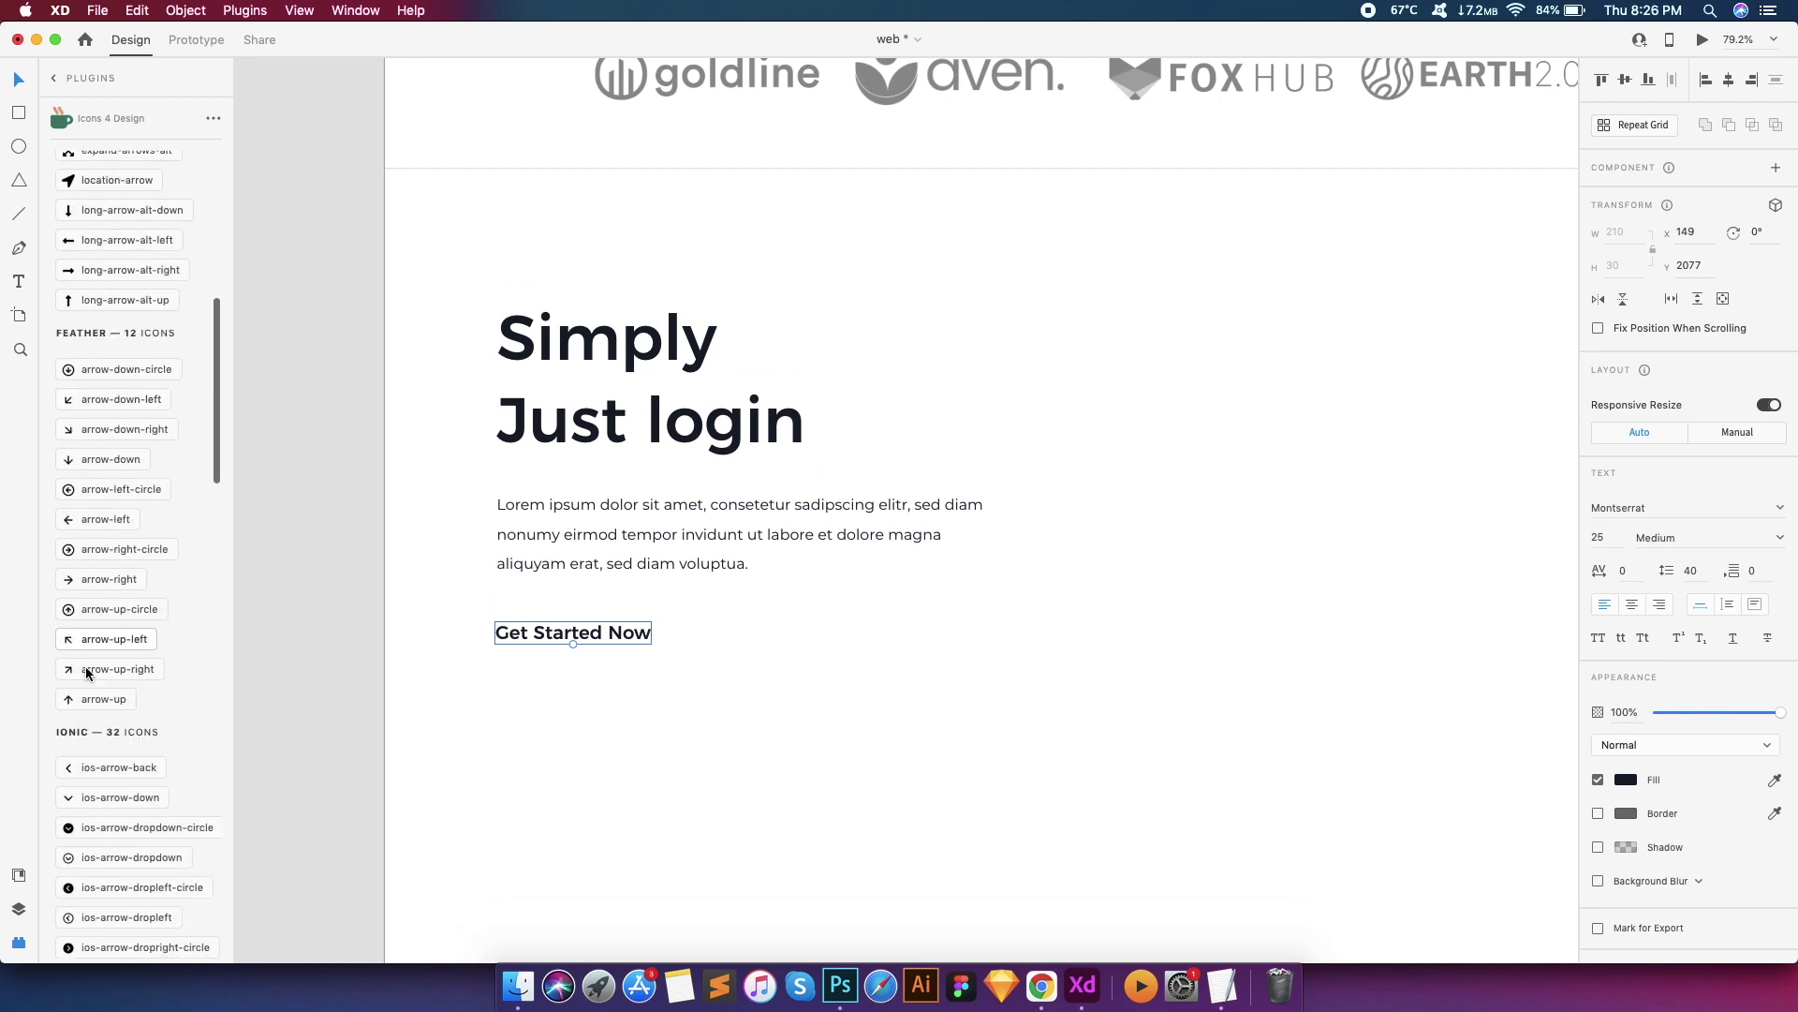
{"action": "left_click", "coordinate": [70, 769]}
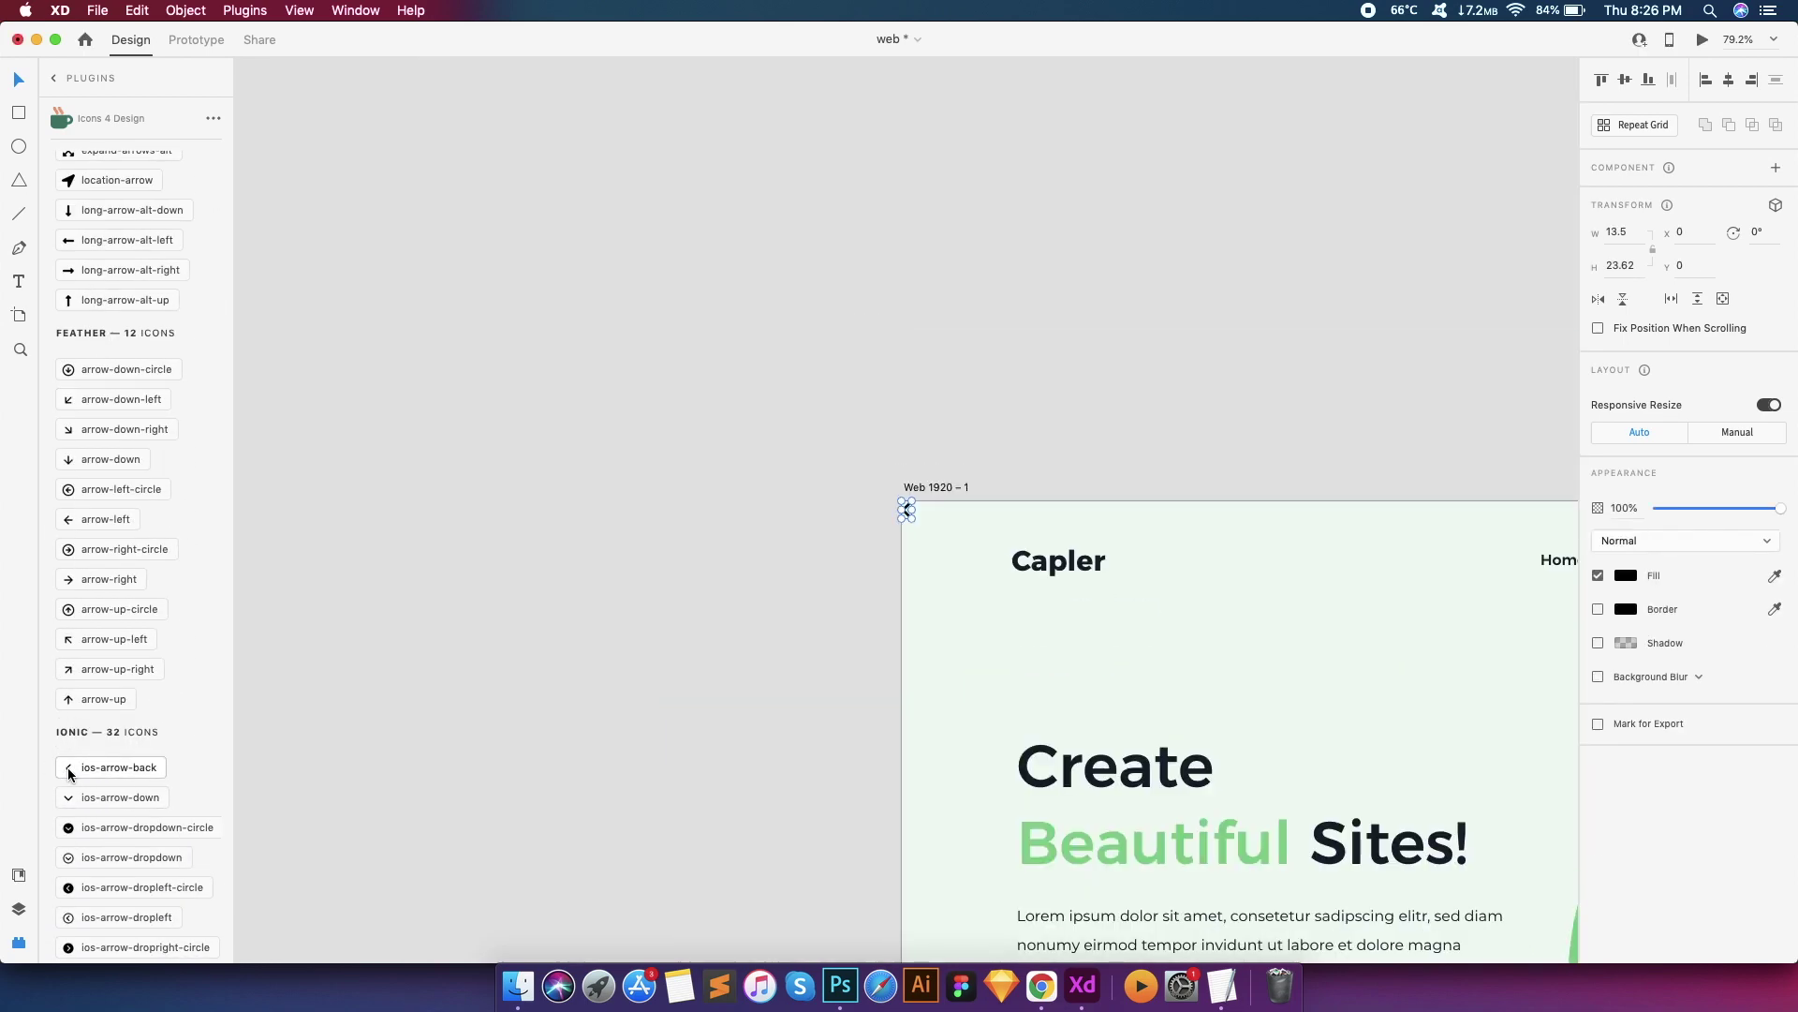
Flip the inserted arrow icon to point right and place it just after "Get Started Now" at X 368
{"action": "scroll", "coordinate": [519, 701], "scroll_direction": "right", "scroll_amount": 5}
{"action": "scroll", "coordinate": [697, 178], "scroll_direction": "up", "scroll_amount": 5}
{"action": "scroll", "coordinate": [695, 178], "scroll_direction": "up", "scroll_amount": 2}
{"action": "left_click", "coordinate": [623, 225]}
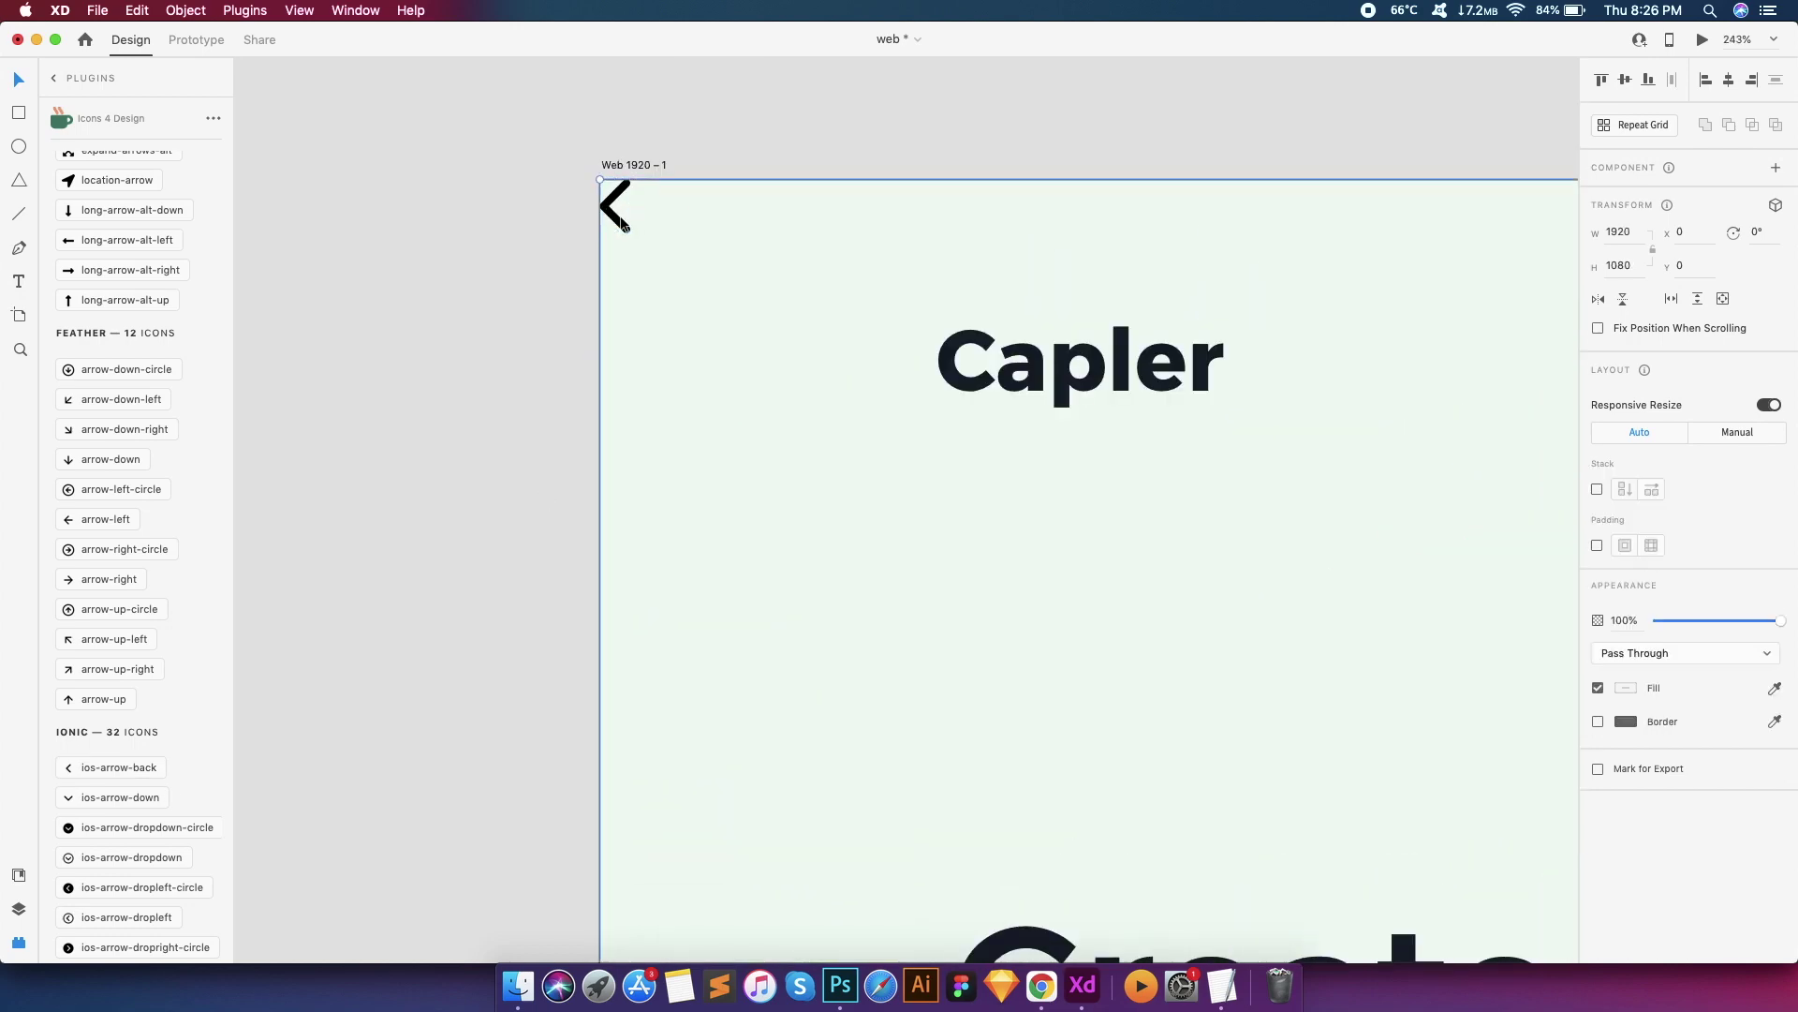
{"action": "left_click", "coordinate": [623, 225]}
{"action": "key", "text": "super+0"}
{"action": "scroll", "coordinate": [609, 750], "scroll_direction": "up", "scroll_amount": 5}
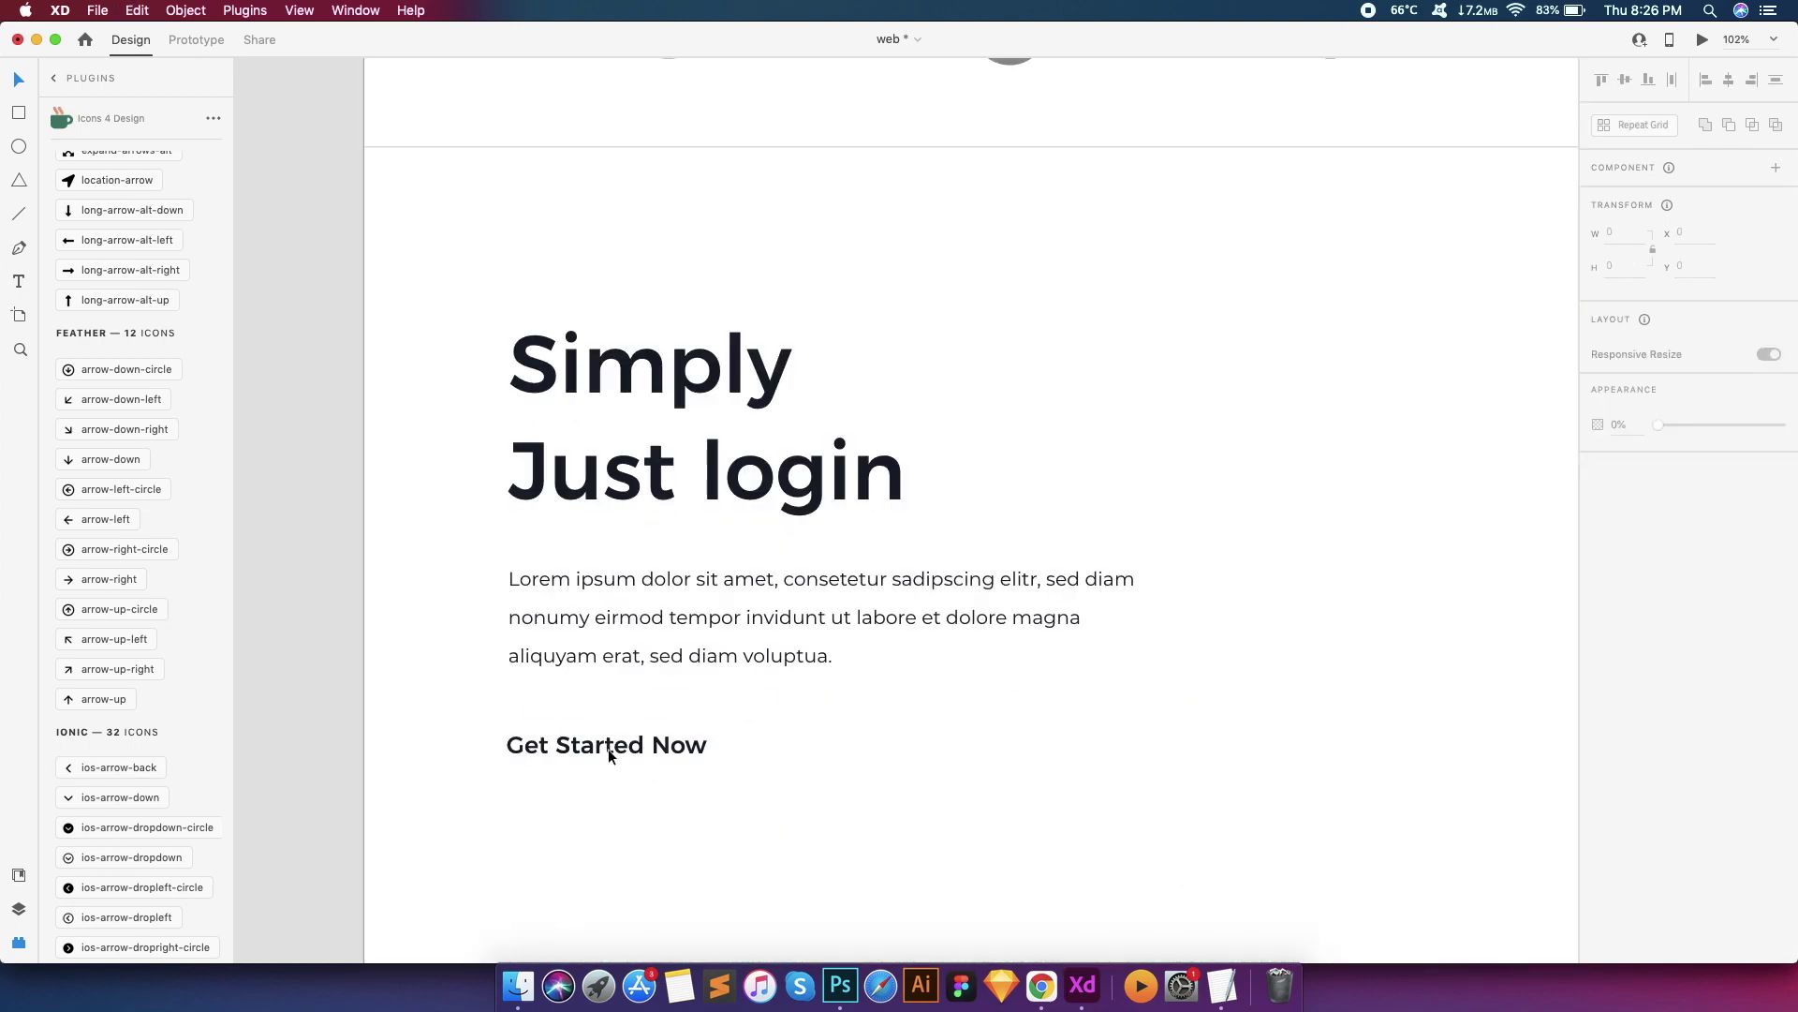
{"action": "left_click_drag", "start_coordinate": [609, 749], "coordinate": [491, 840]}
{"action": "scroll", "coordinate": [965, 564], "scroll_direction": "up", "scroll_amount": 4}
{"action": "scroll", "coordinate": [936, 495], "scroll_direction": "down", "scroll_amount": 3}
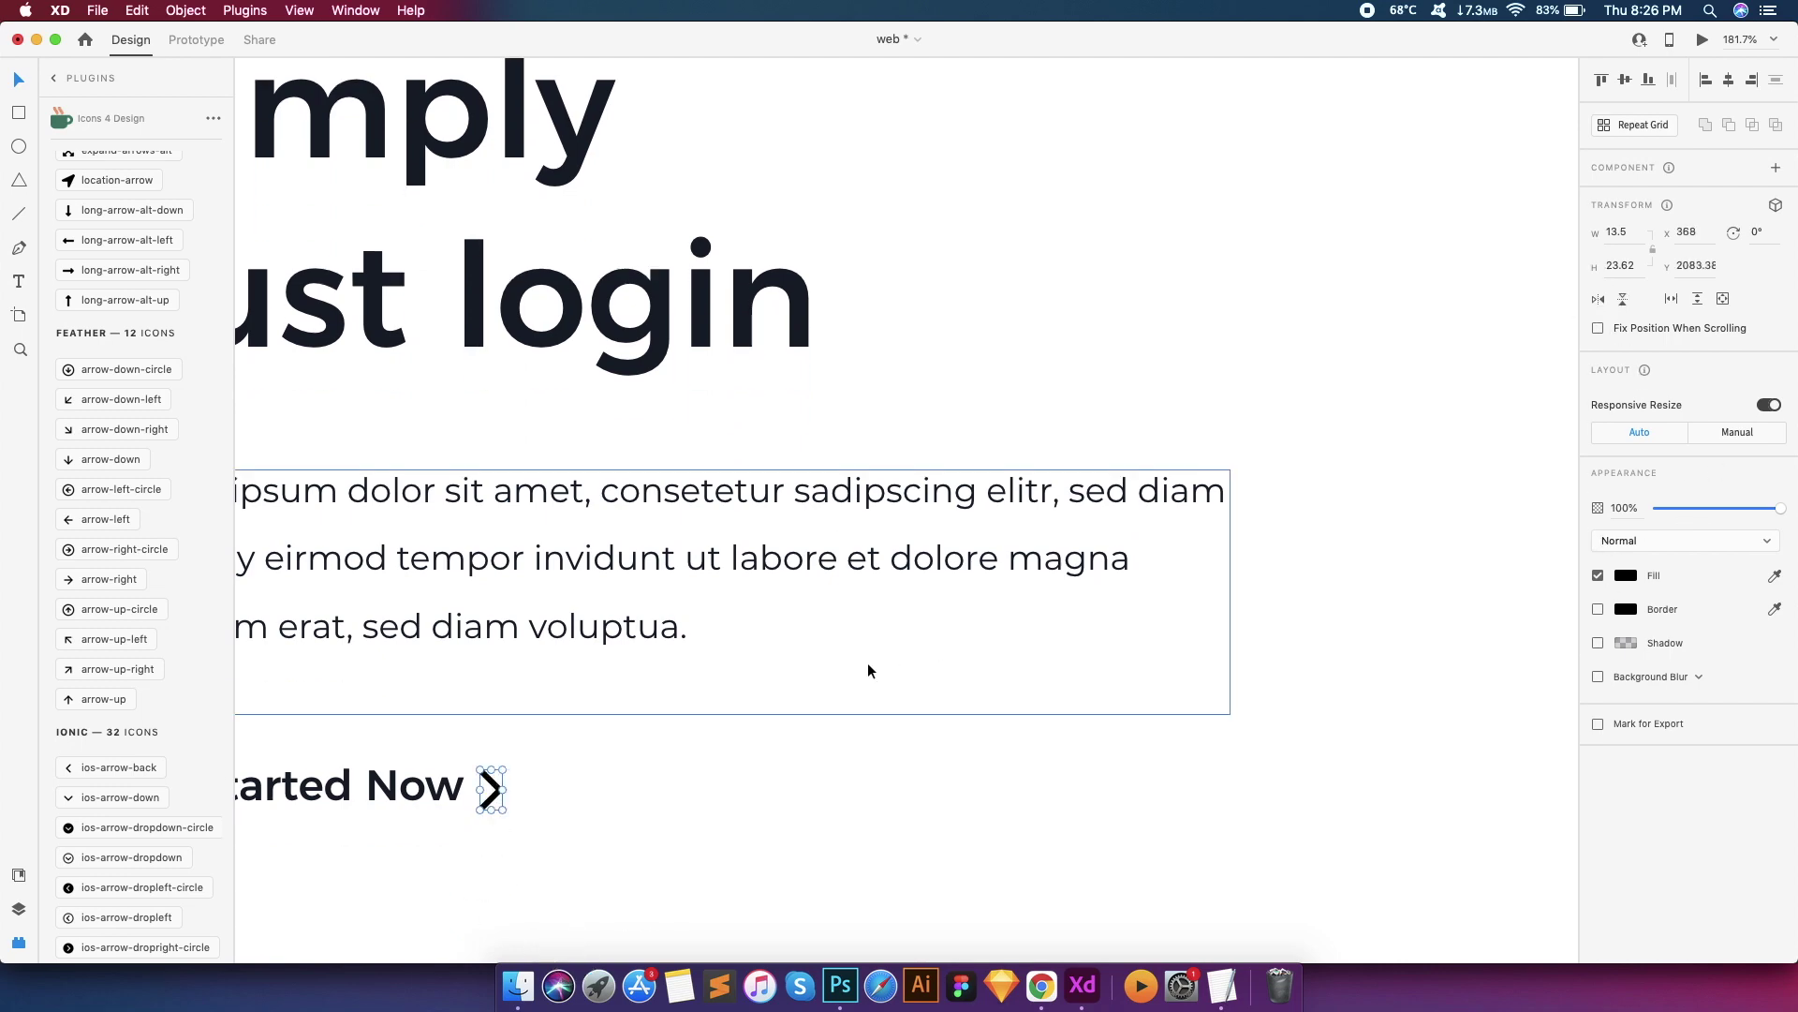
{"action": "scroll", "coordinate": [868, 668], "scroll_direction": "down", "scroll_amount": 3}
{"action": "scroll", "coordinate": [673, 729], "scroll_direction": "up", "scroll_amount": 4}
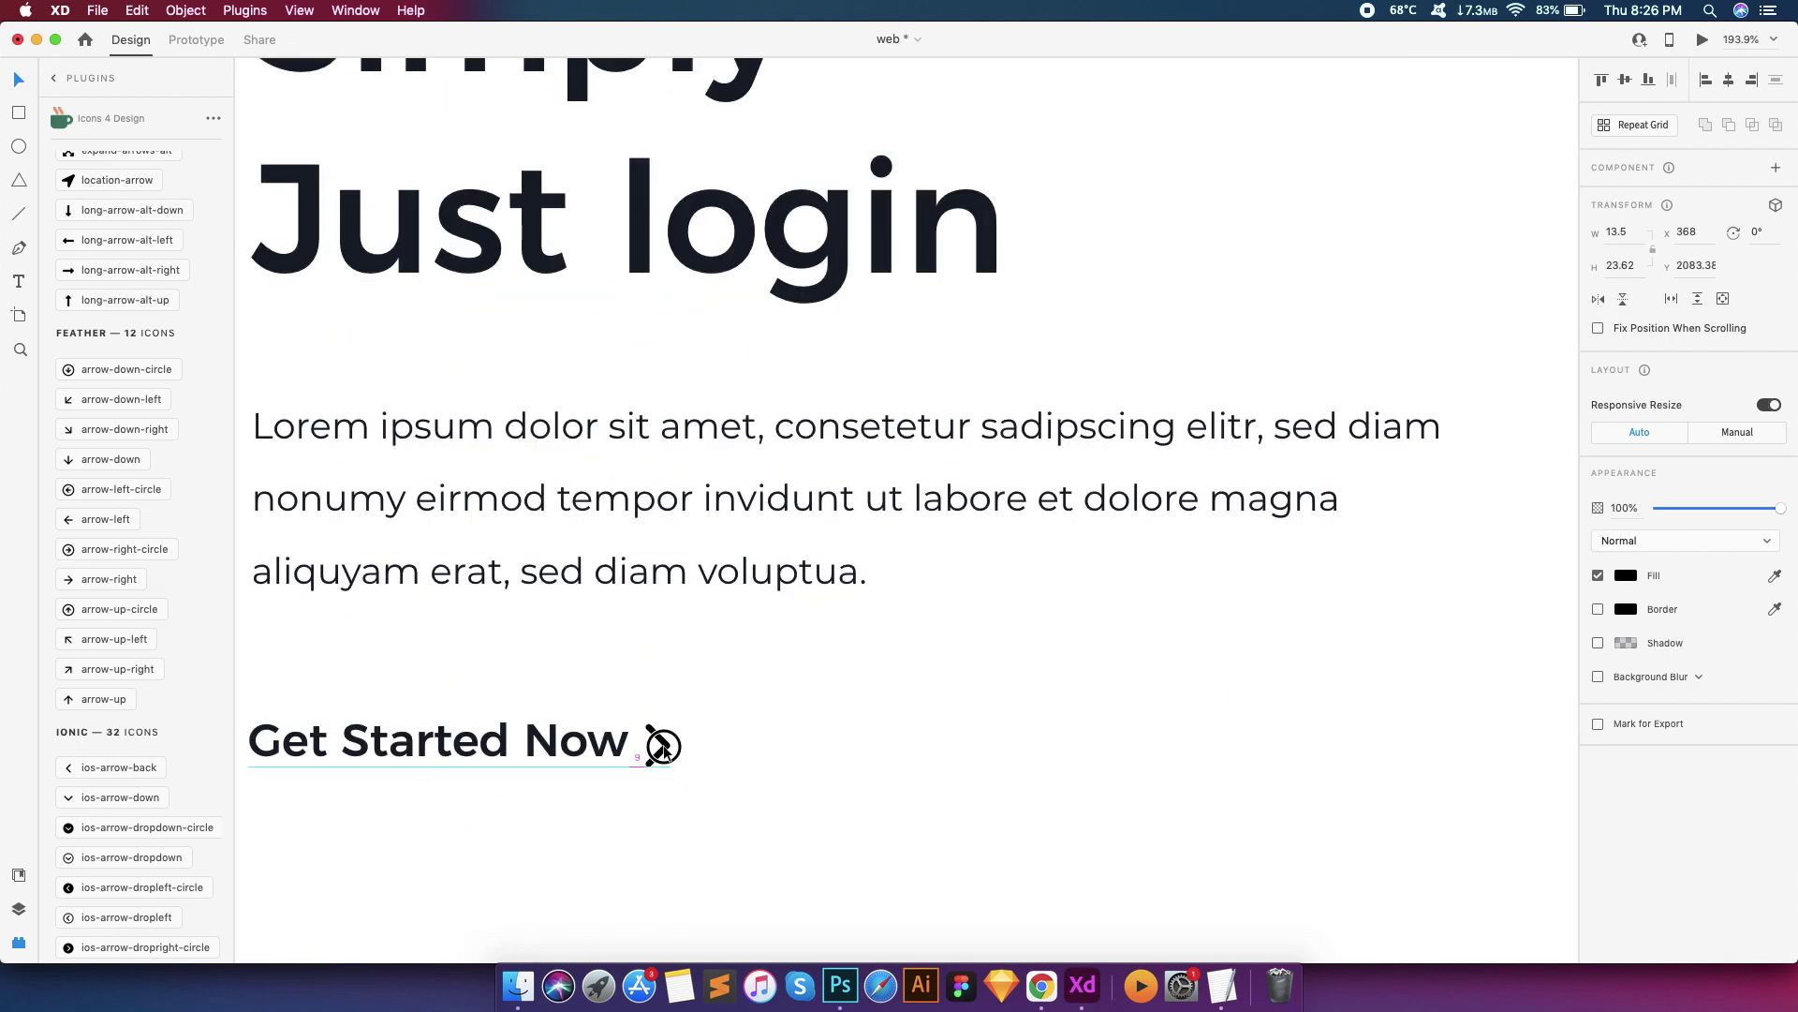
Shrink the arrow icon to about 10.88 by 19.03 and position it at X 369, Y 2084.97
{"action": "left_click_drag", "start_coordinate": [670, 723], "coordinate": [663, 733]}
{"action": "scroll", "coordinate": [663, 732], "scroll_direction": "up", "scroll_amount": 2}
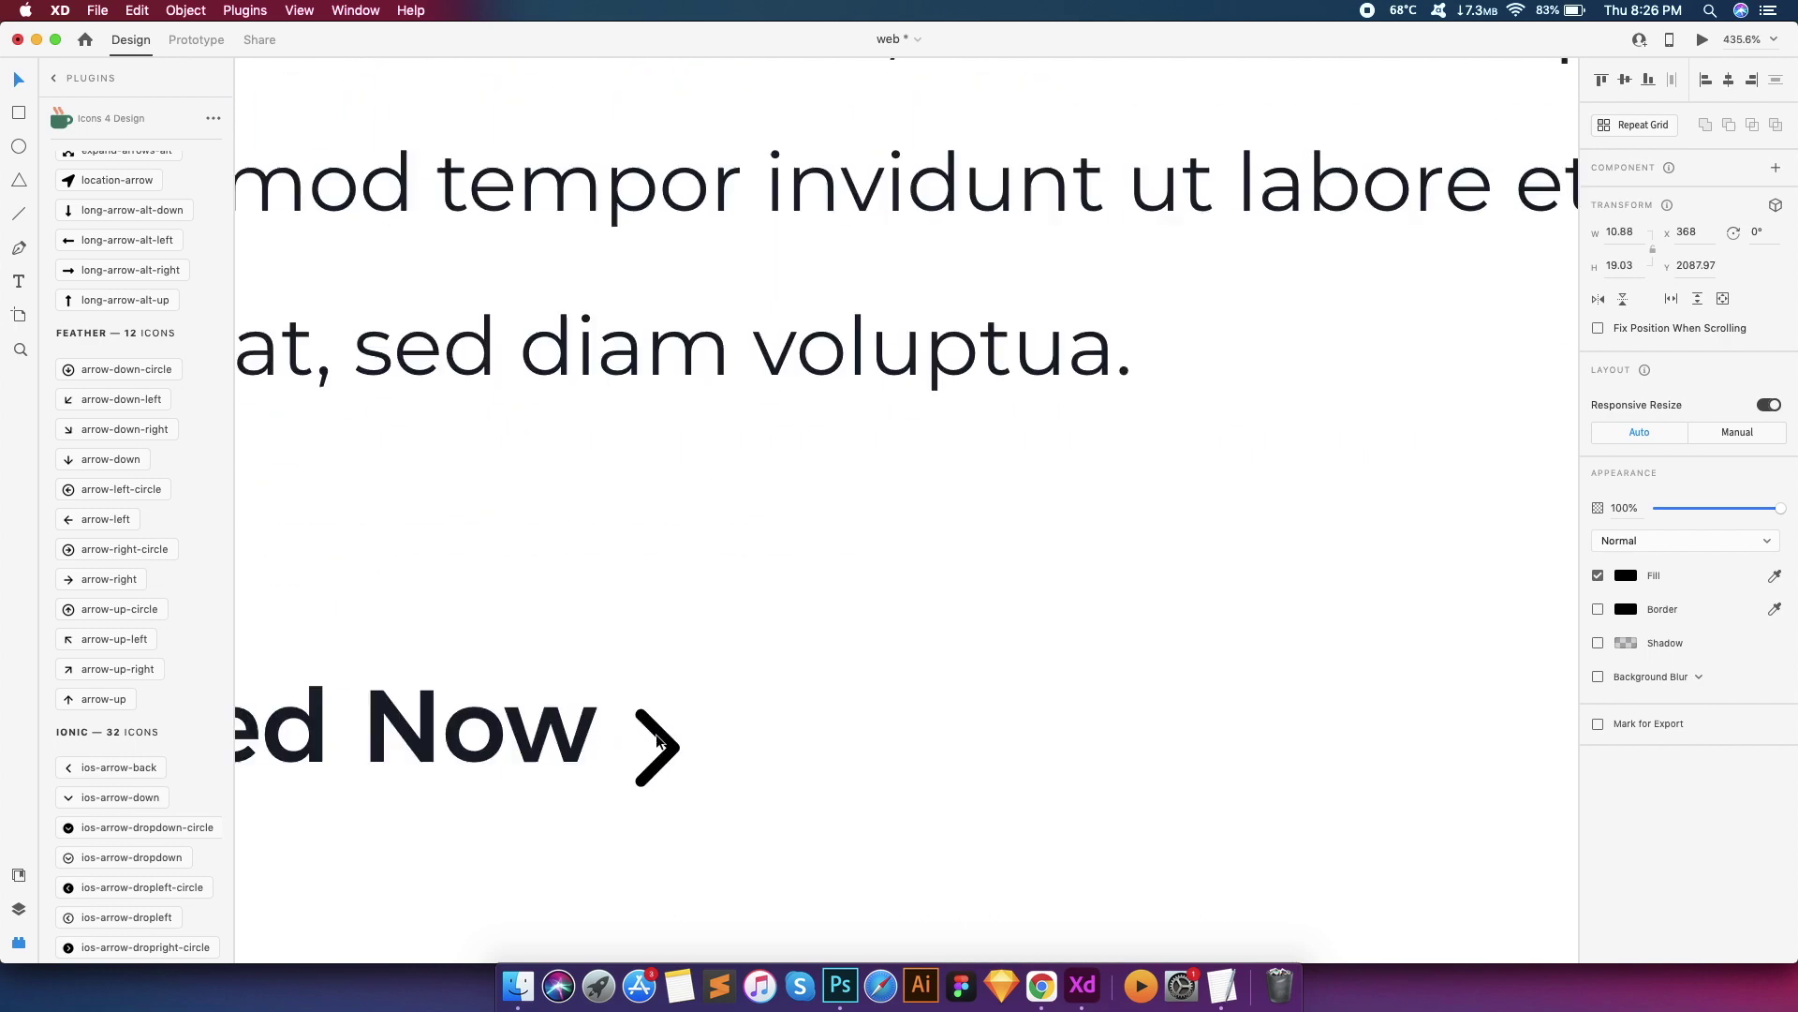
{"action": "scroll", "coordinate": [680, 721], "scroll_direction": "down", "scroll_amount": 4}
{"action": "scroll", "coordinate": [680, 721], "scroll_direction": "down", "scroll_amount": 2}
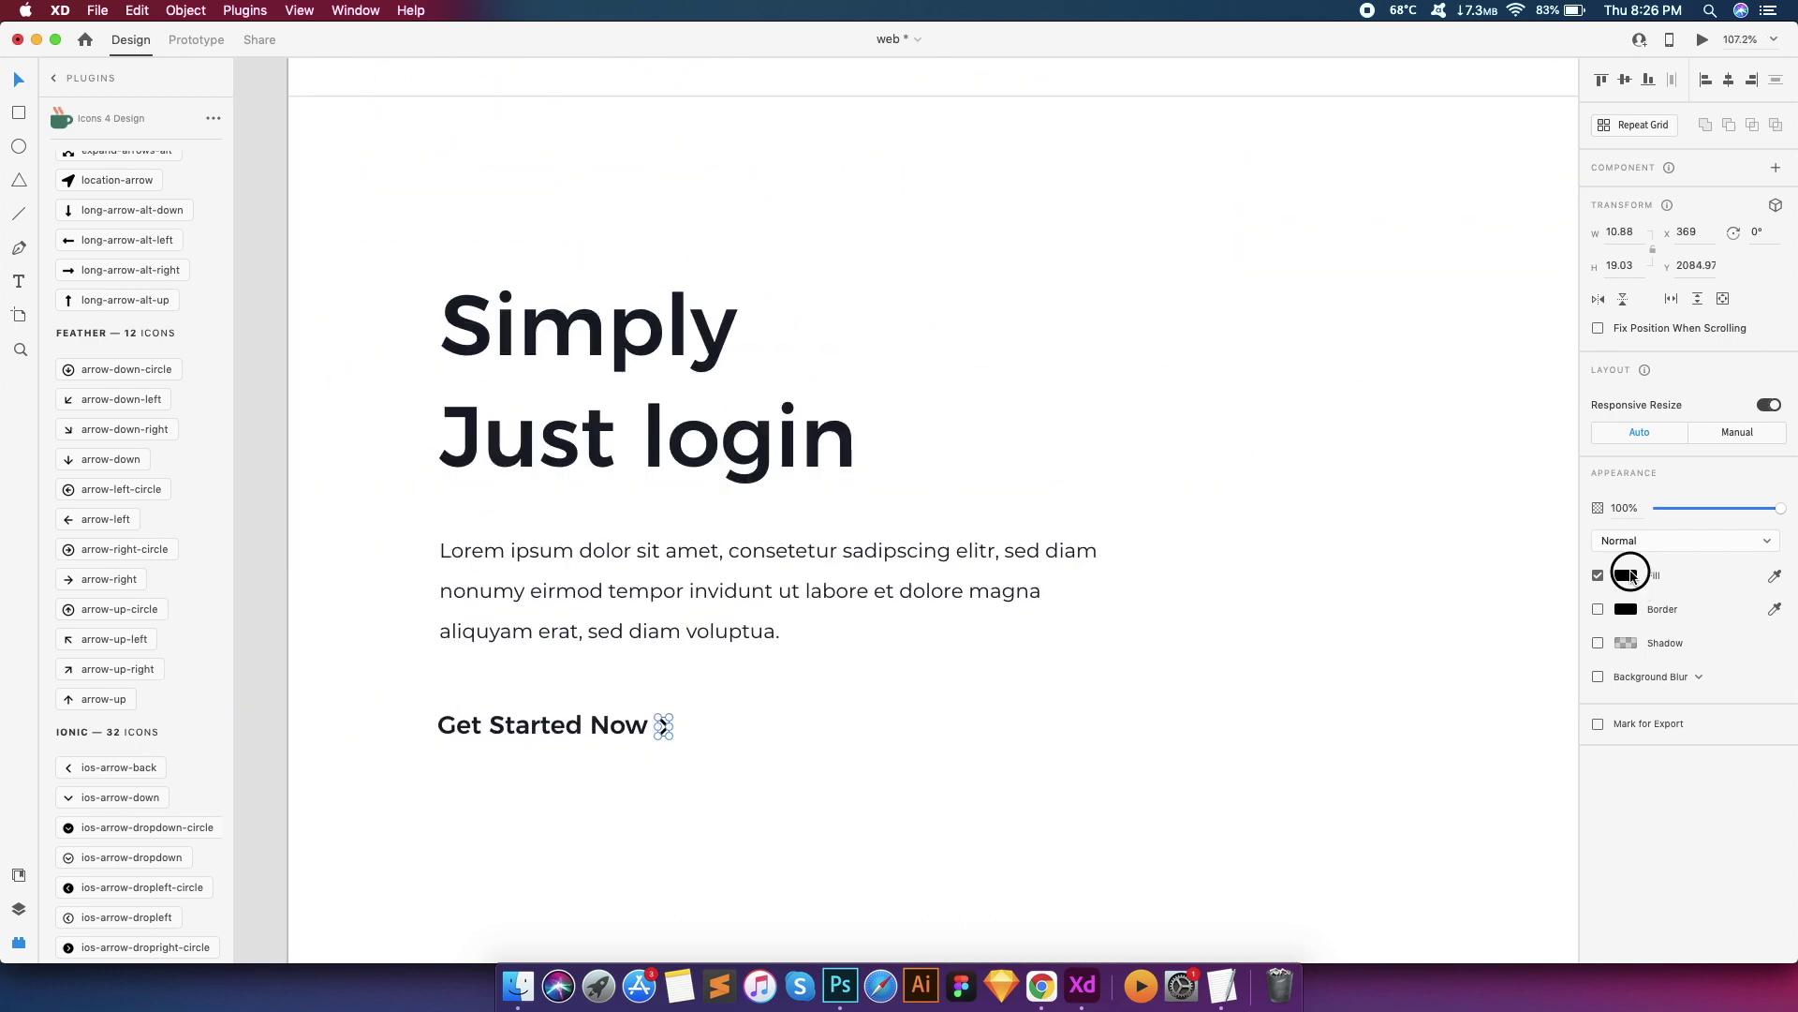
Fill the arrow icon and the "Get Started Now" text with the saved green swatch
{"action": "left_click", "coordinate": [1626, 575]}
{"action": "left_click", "coordinate": [1461, 688]}
{"action": "left_click", "coordinate": [590, 717]}
{"action": "left_click", "coordinate": [1626, 779]}
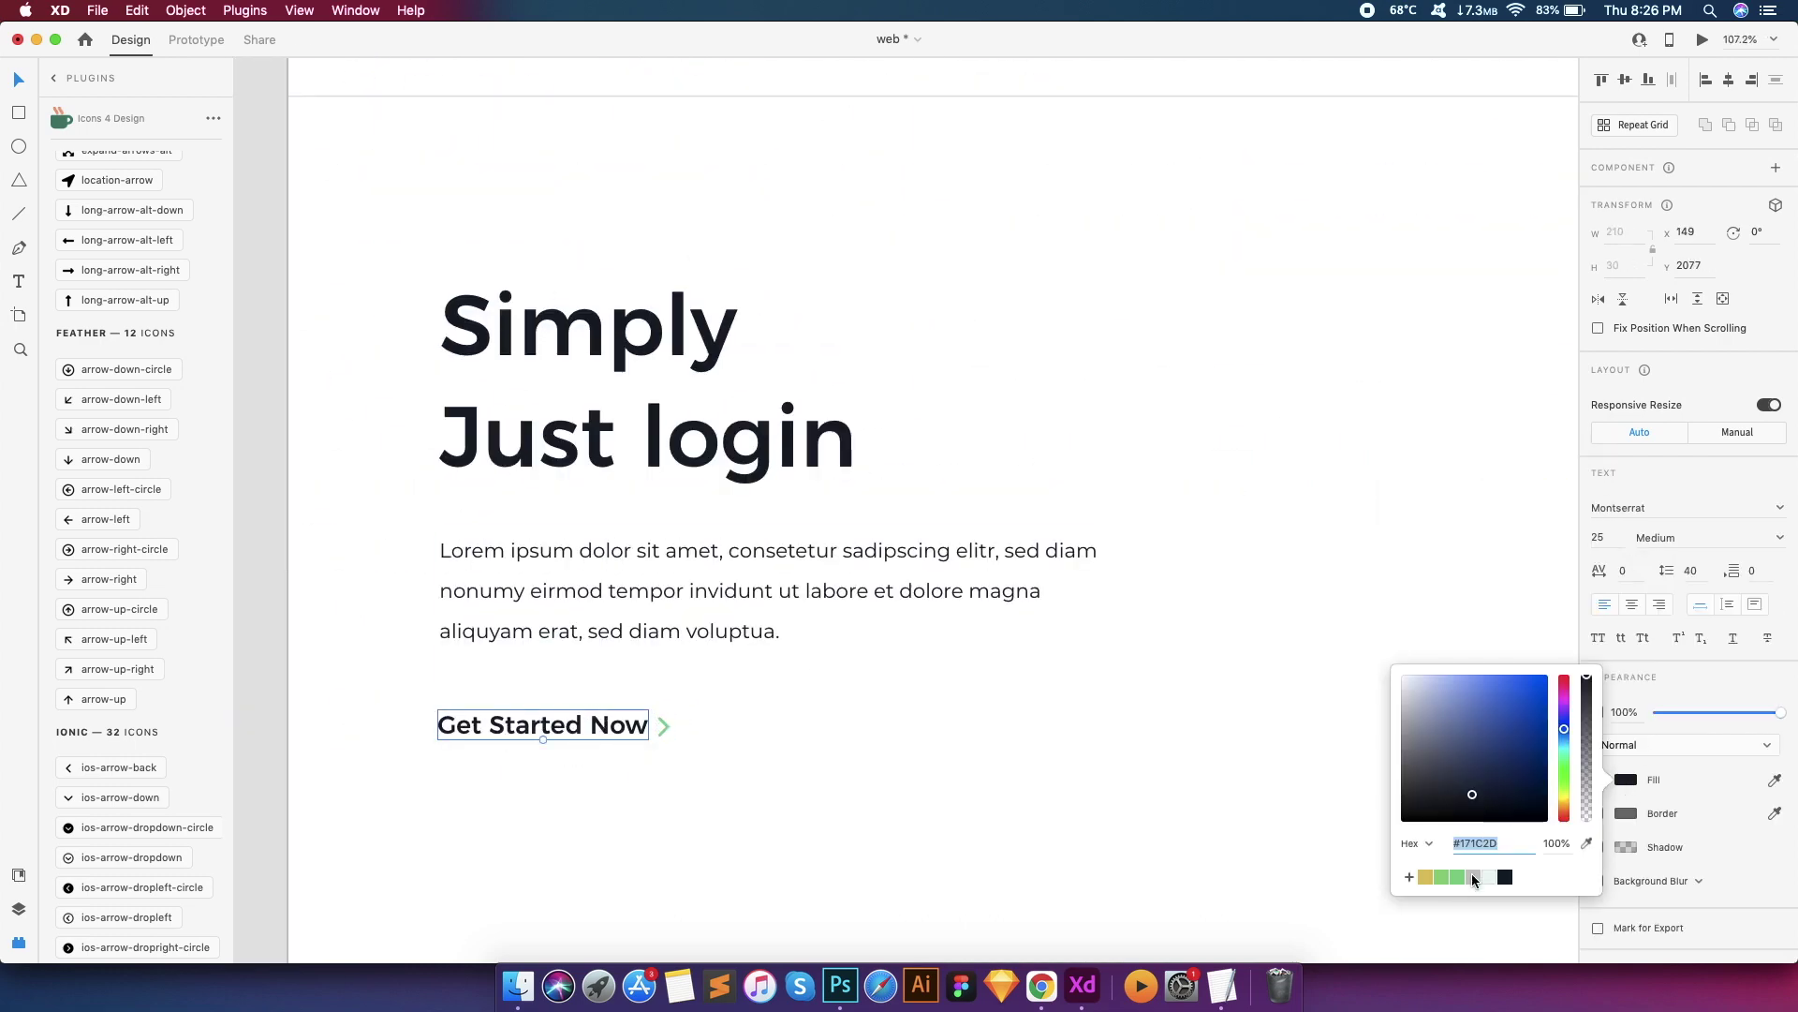
{"action": "left_click", "coordinate": [1447, 871]}
Nudge the arrow icon up to Y 2083.97 and underline the "Get Started Now" text
{"action": "scroll", "coordinate": [739, 721], "scroll_direction": "up", "scroll_amount": 3}
{"action": "left_click", "coordinate": [607, 735]}
{"action": "scroll", "coordinate": [607, 735], "scroll_direction": "down", "scroll_amount": 4}
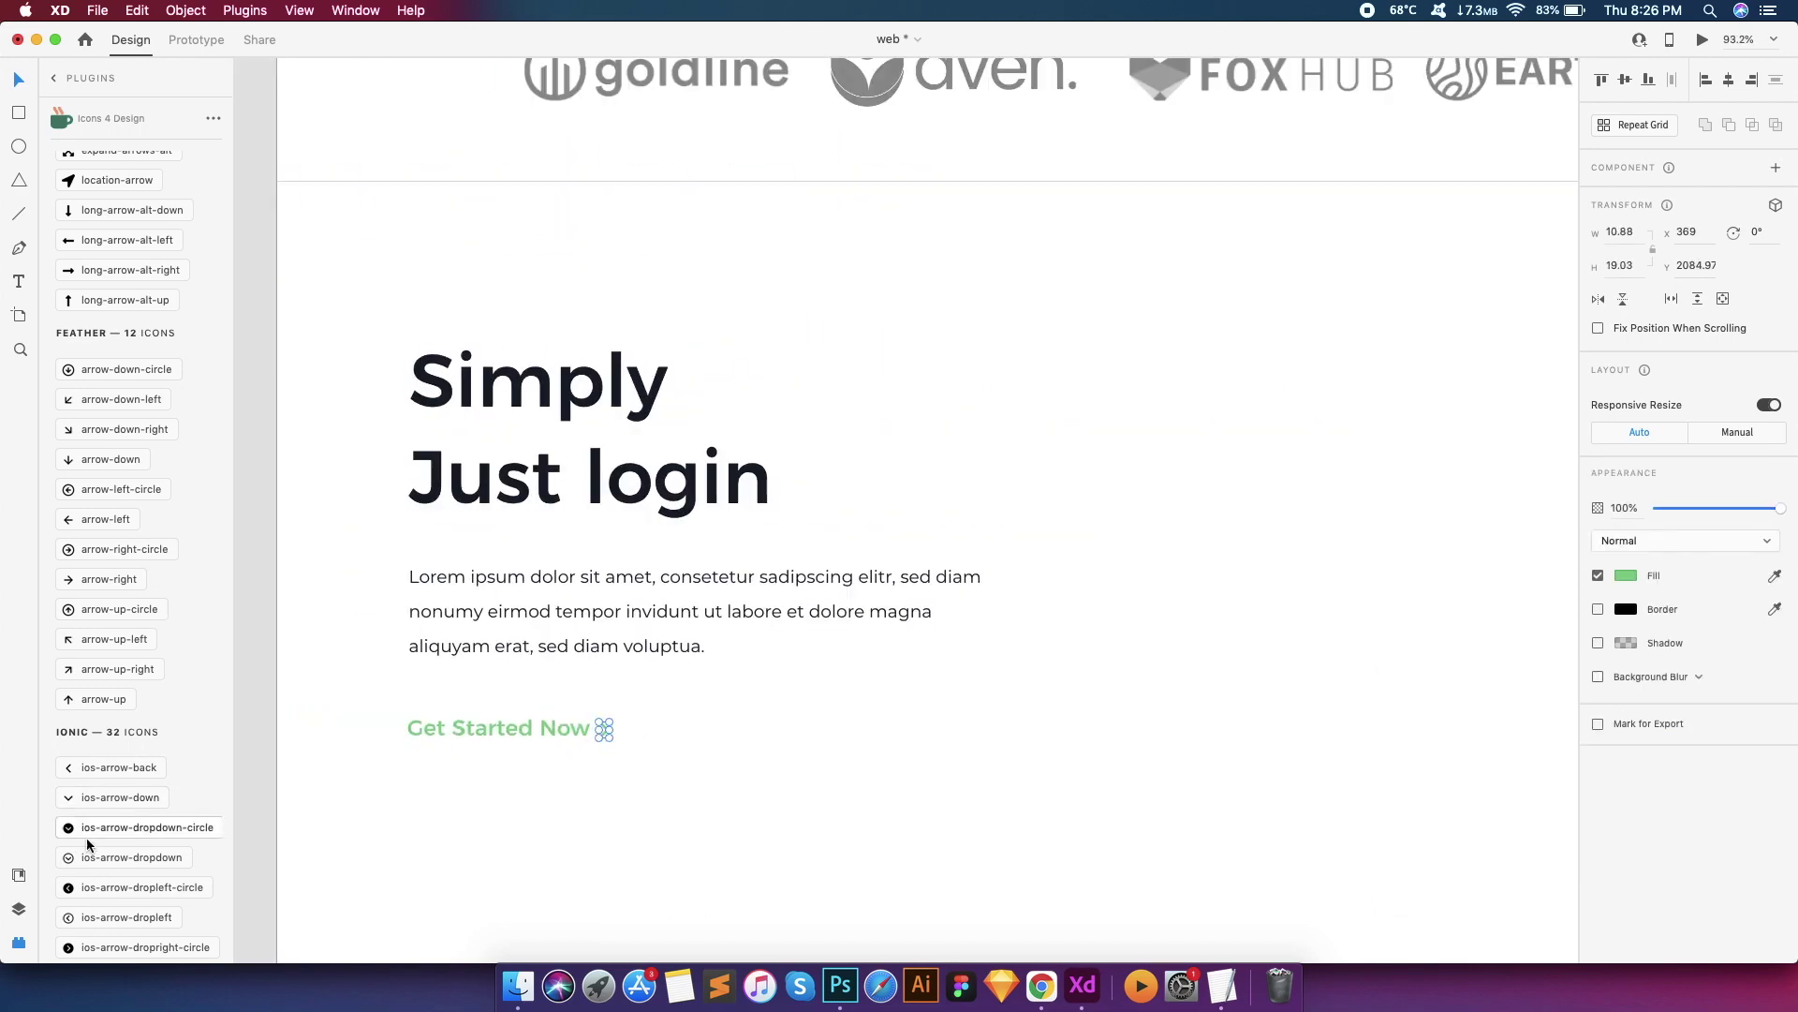
{"action": "key", "text": "super+y"}
{"action": "key", "text": "Escape"}
{"action": "left_click", "coordinate": [606, 732]}
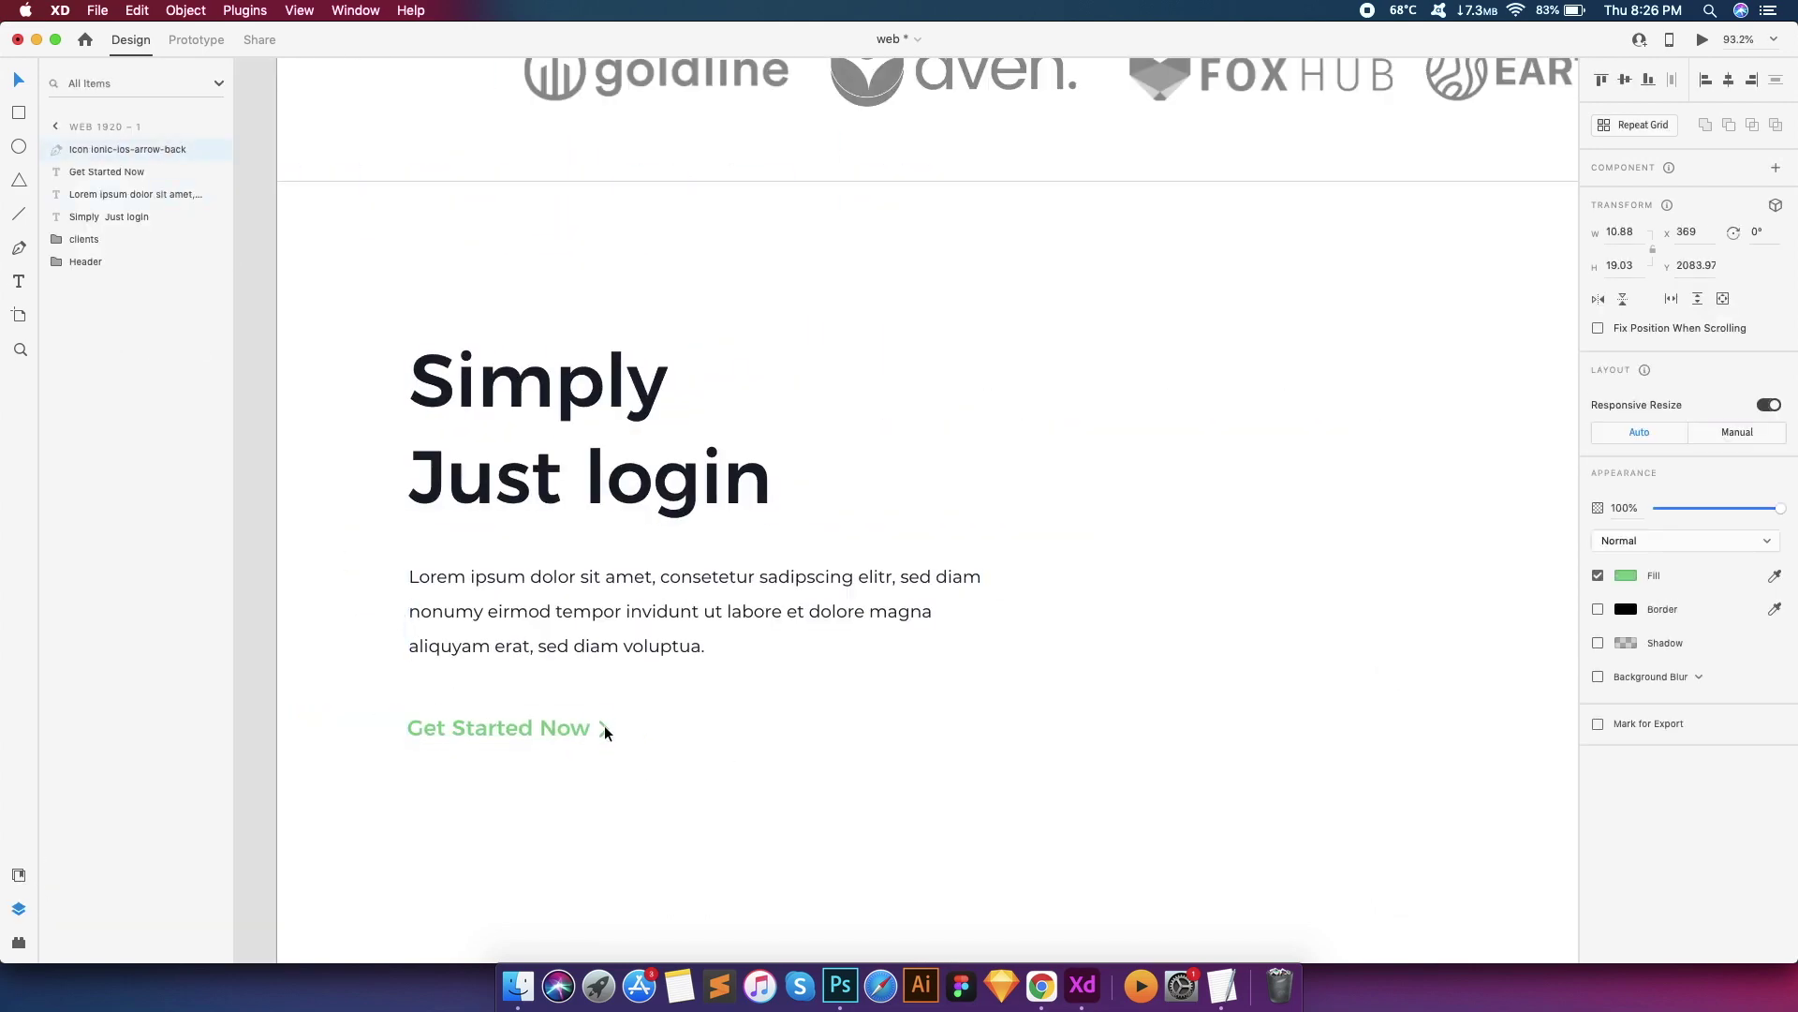
{"action": "left_click", "coordinate": [574, 737]}
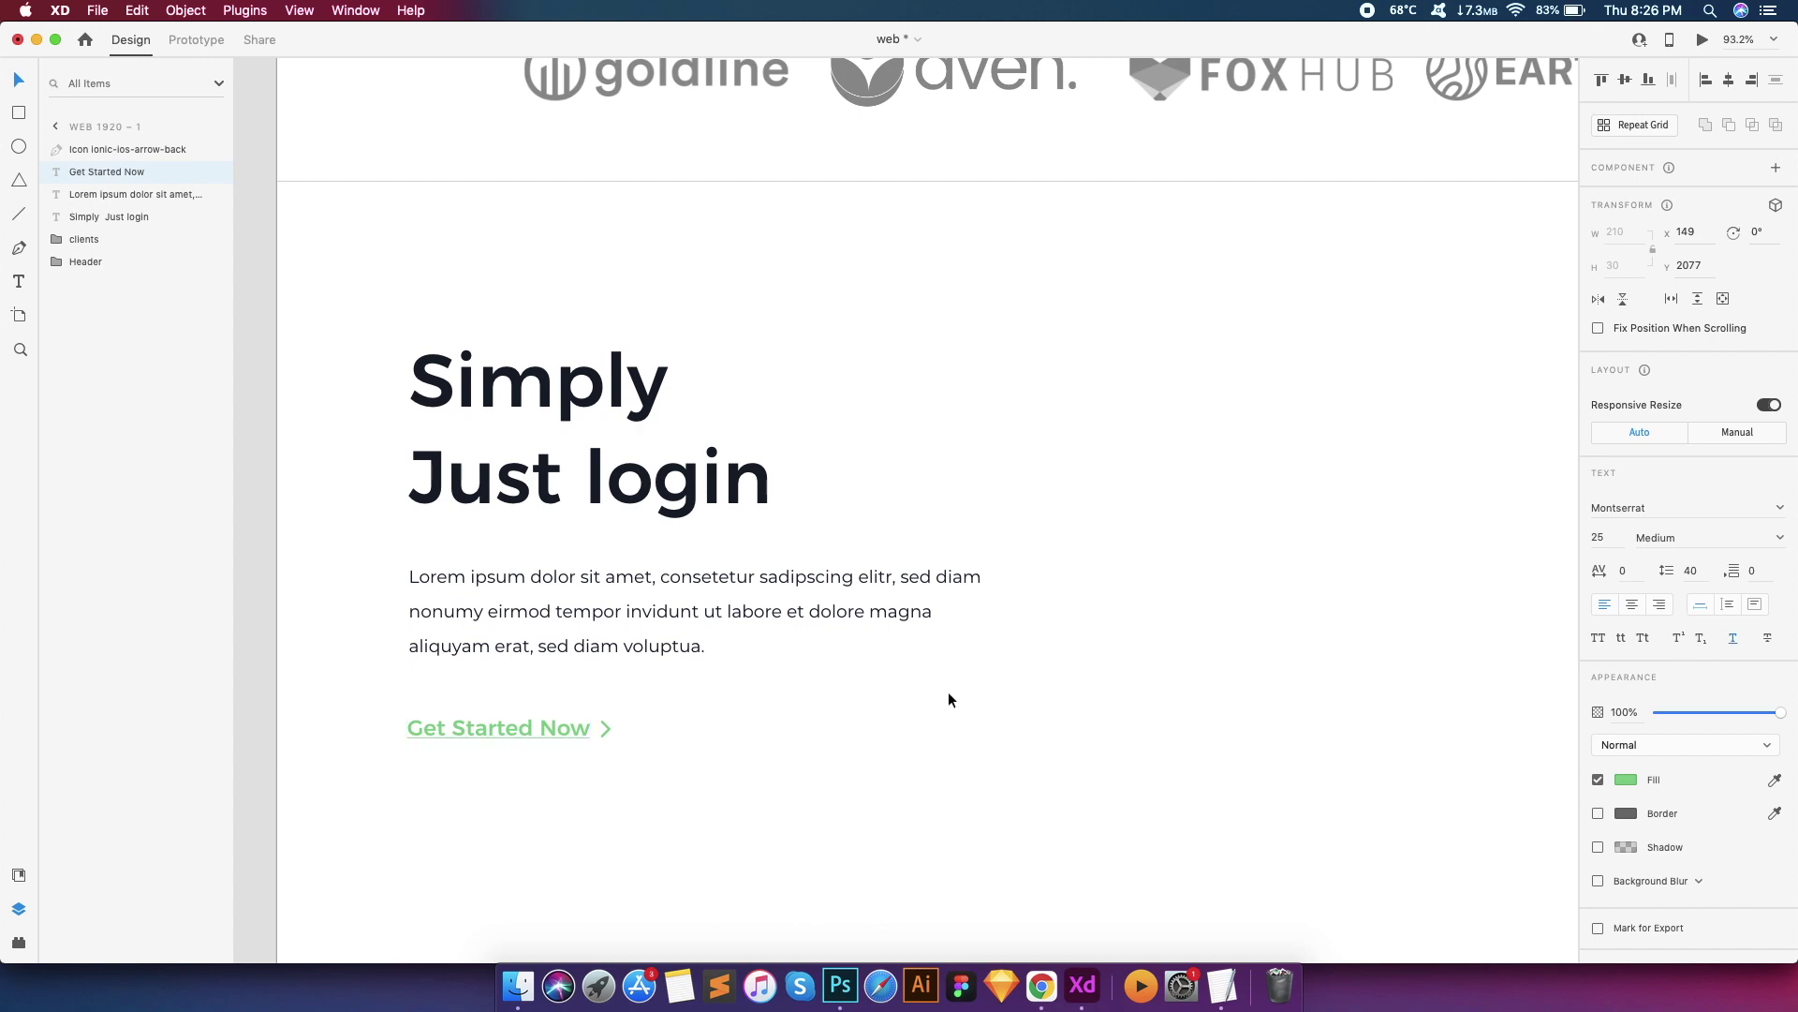
Group the heading, paragraph, link text and arrow icon, and name the group "text"
{"action": "scroll", "coordinate": [948, 699], "scroll_direction": "down", "scroll_amount": 3}
{"action": "left_click", "coordinate": [791, 656], "text": "shift"}
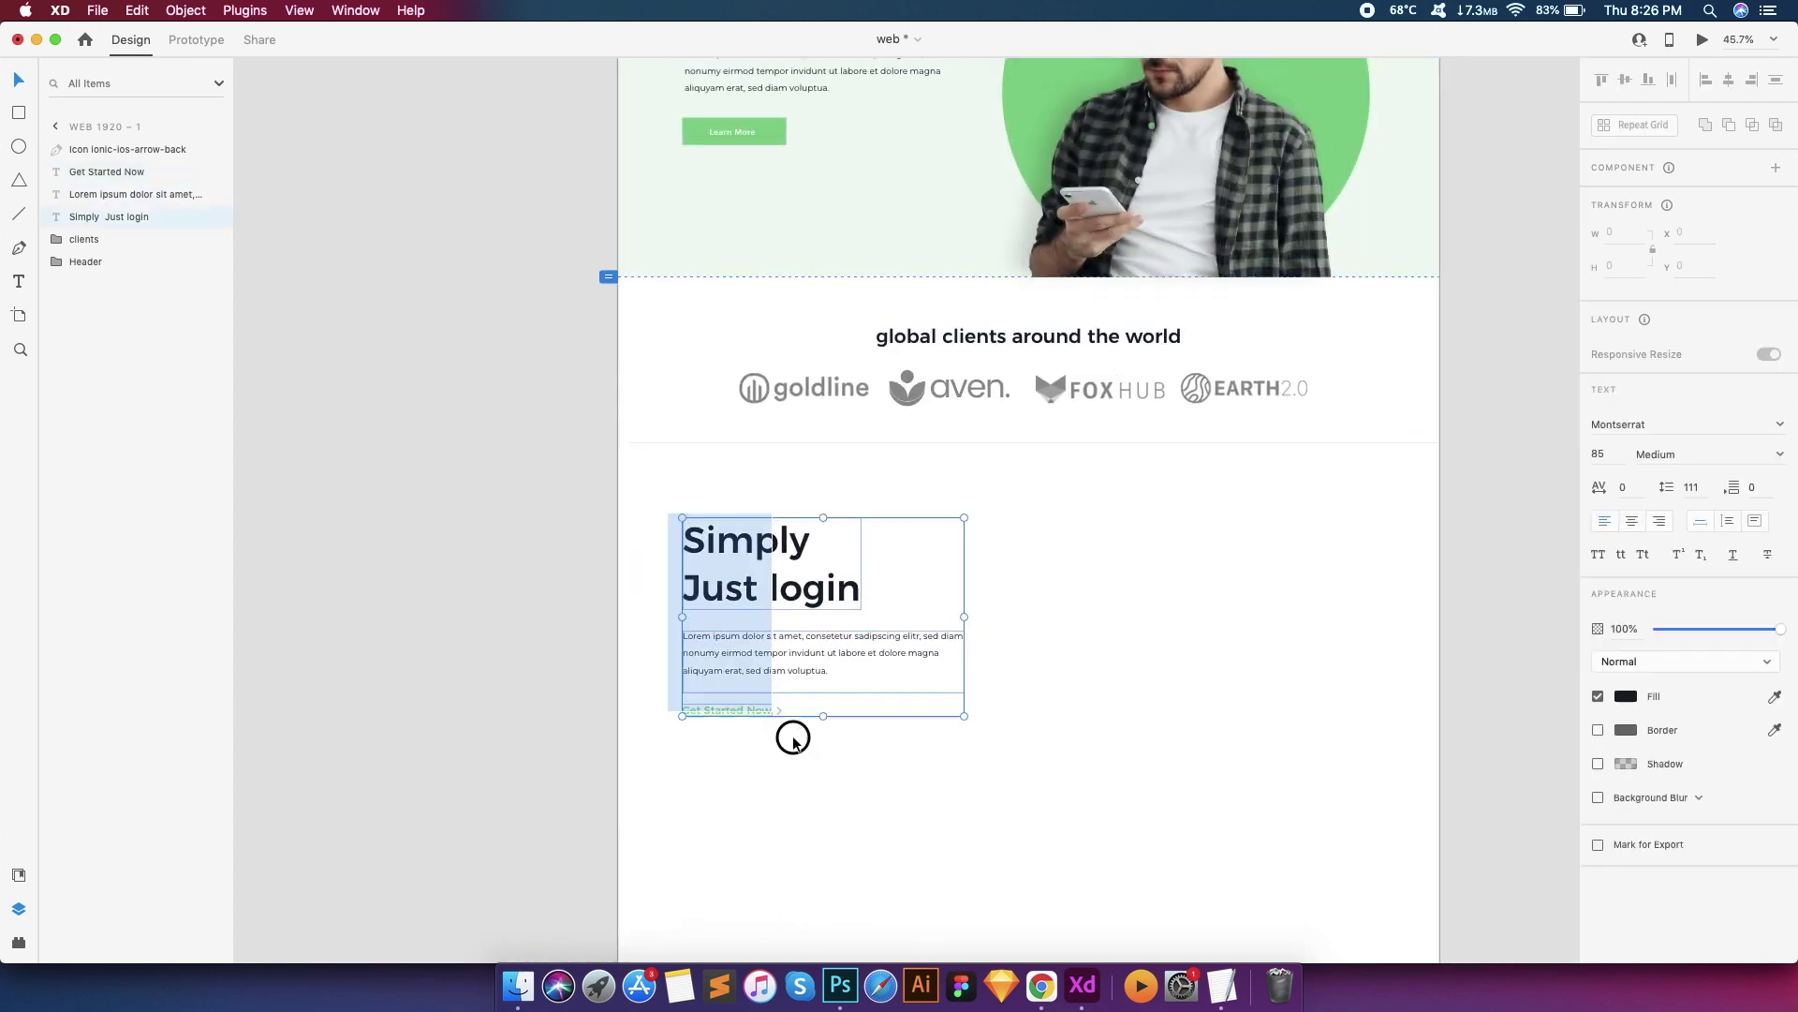
{"action": "right_click", "coordinate": [804, 690]}
{"action": "left_click", "coordinate": [815, 729]}
{"action": "double_click", "coordinate": [94, 150]}
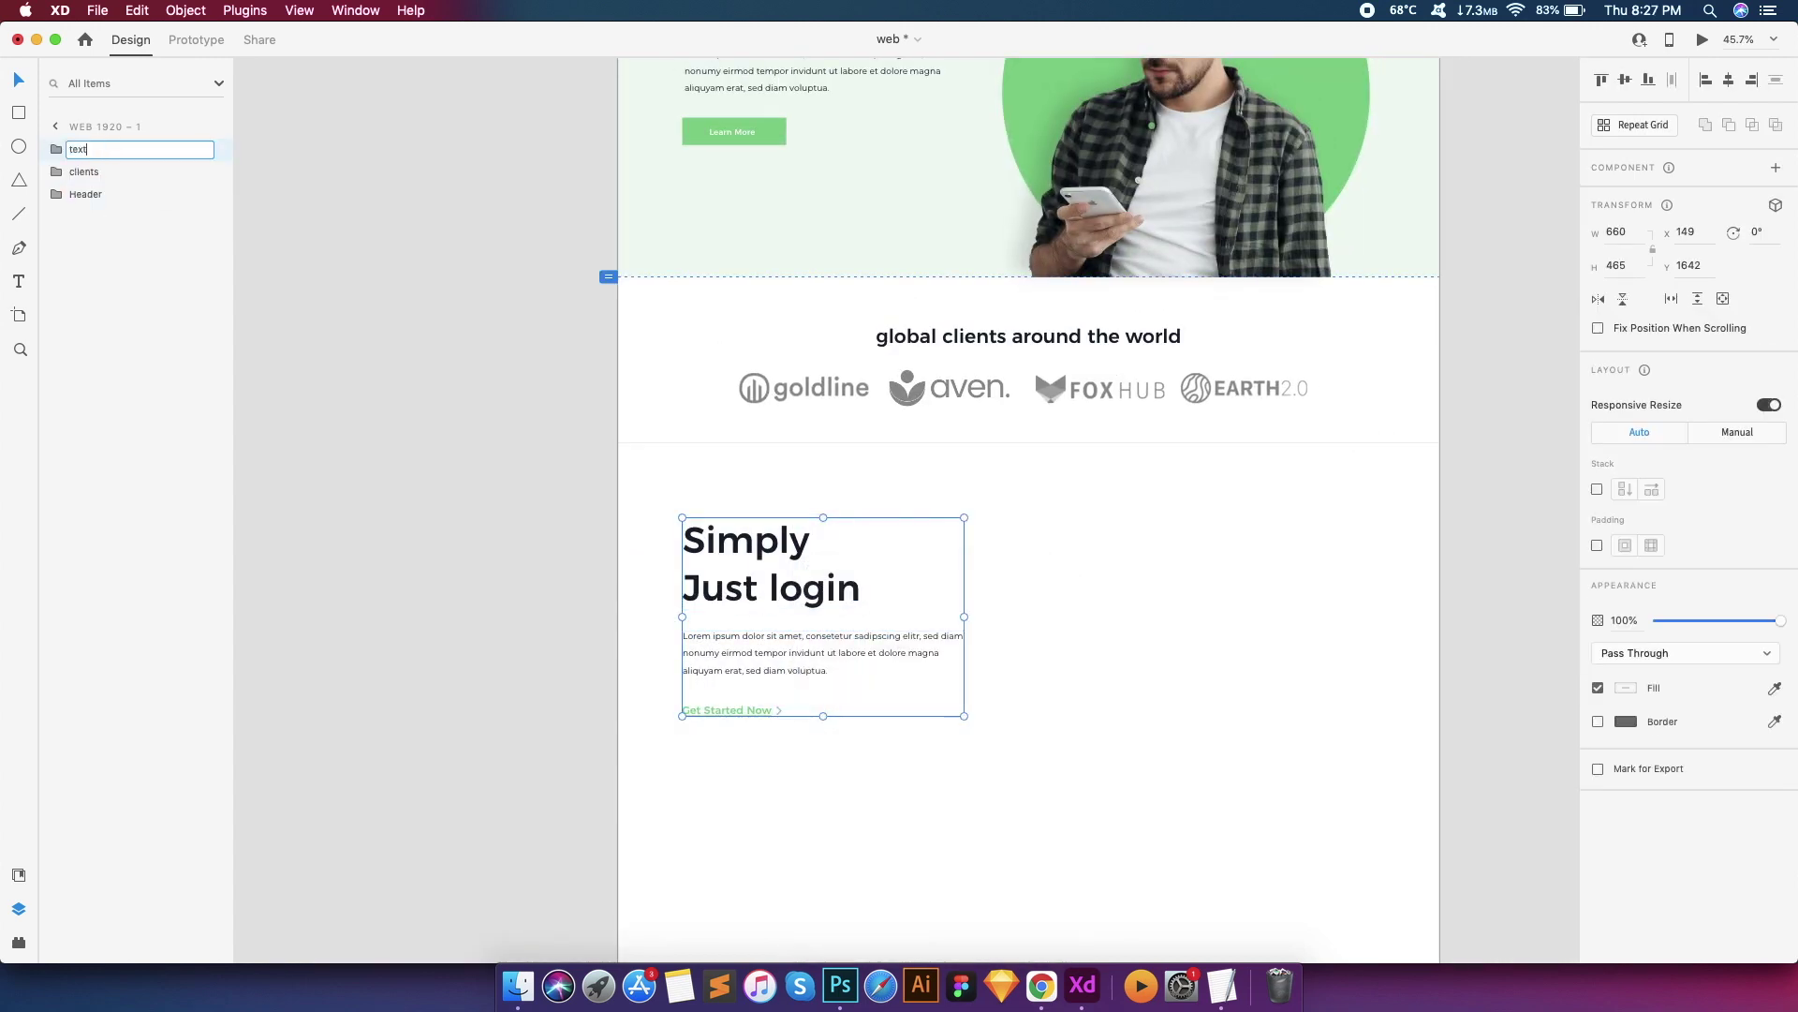
{"action": "key", "text": "Return"}
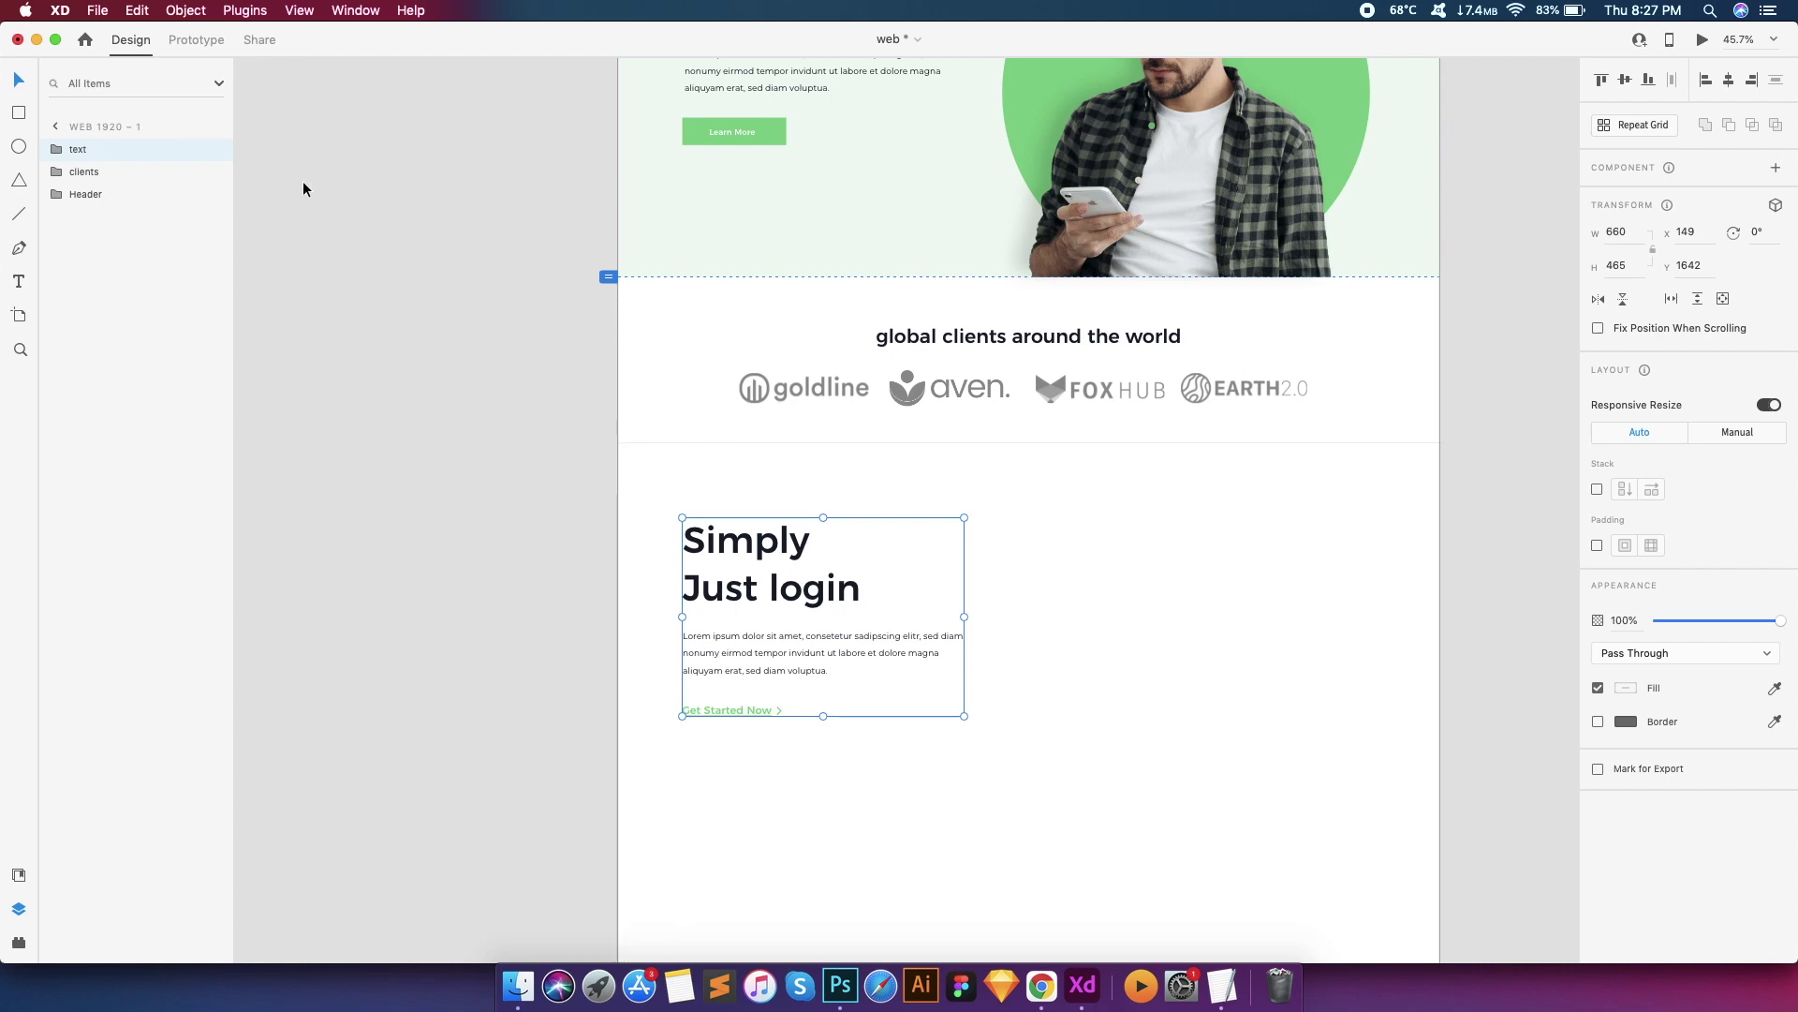
Move the "text" group to X 150, Y 1662
{"action": "scroll", "coordinate": [665, 405], "scroll_direction": "down", "scroll_amount": 5}
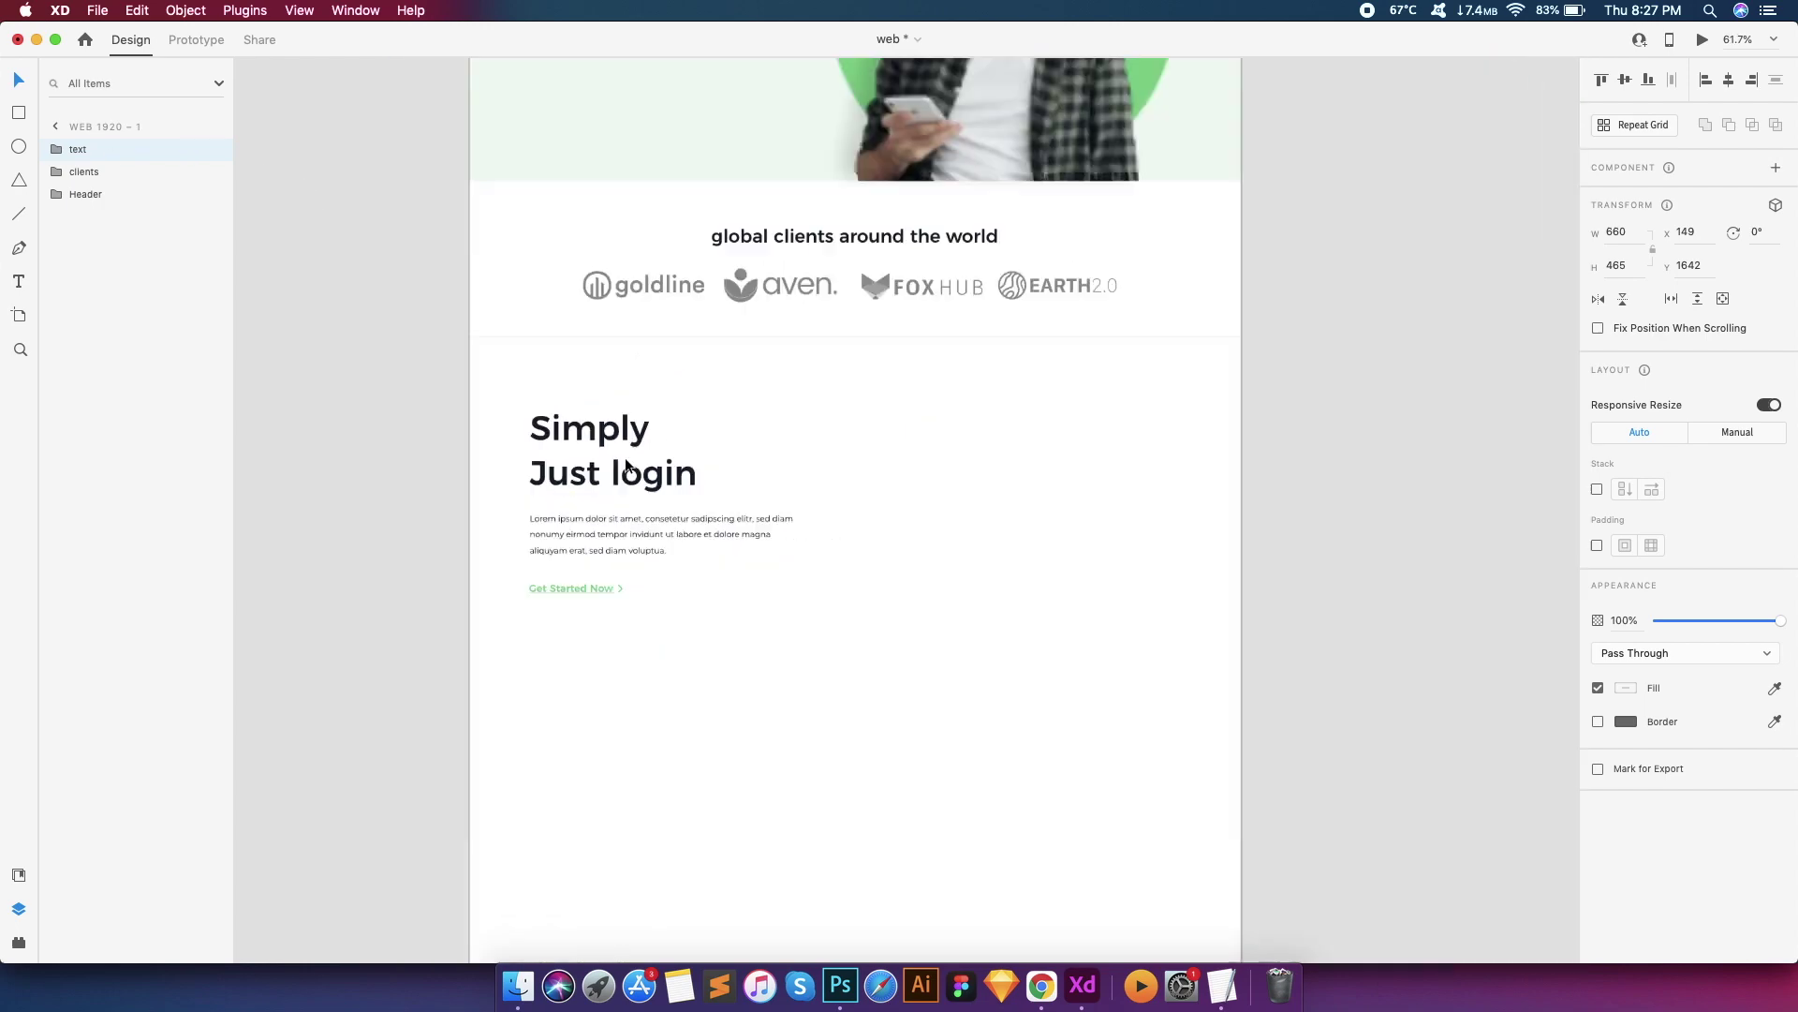
{"action": "key", "text": "shift+Down"}
{"action": "key", "text": "shift+Down"}
Draw a rectangle about 670 by 542 beside the text group at X 986, Y 1662 and fill it with #F4F4F4
{"action": "left_click", "coordinate": [20, 113]}
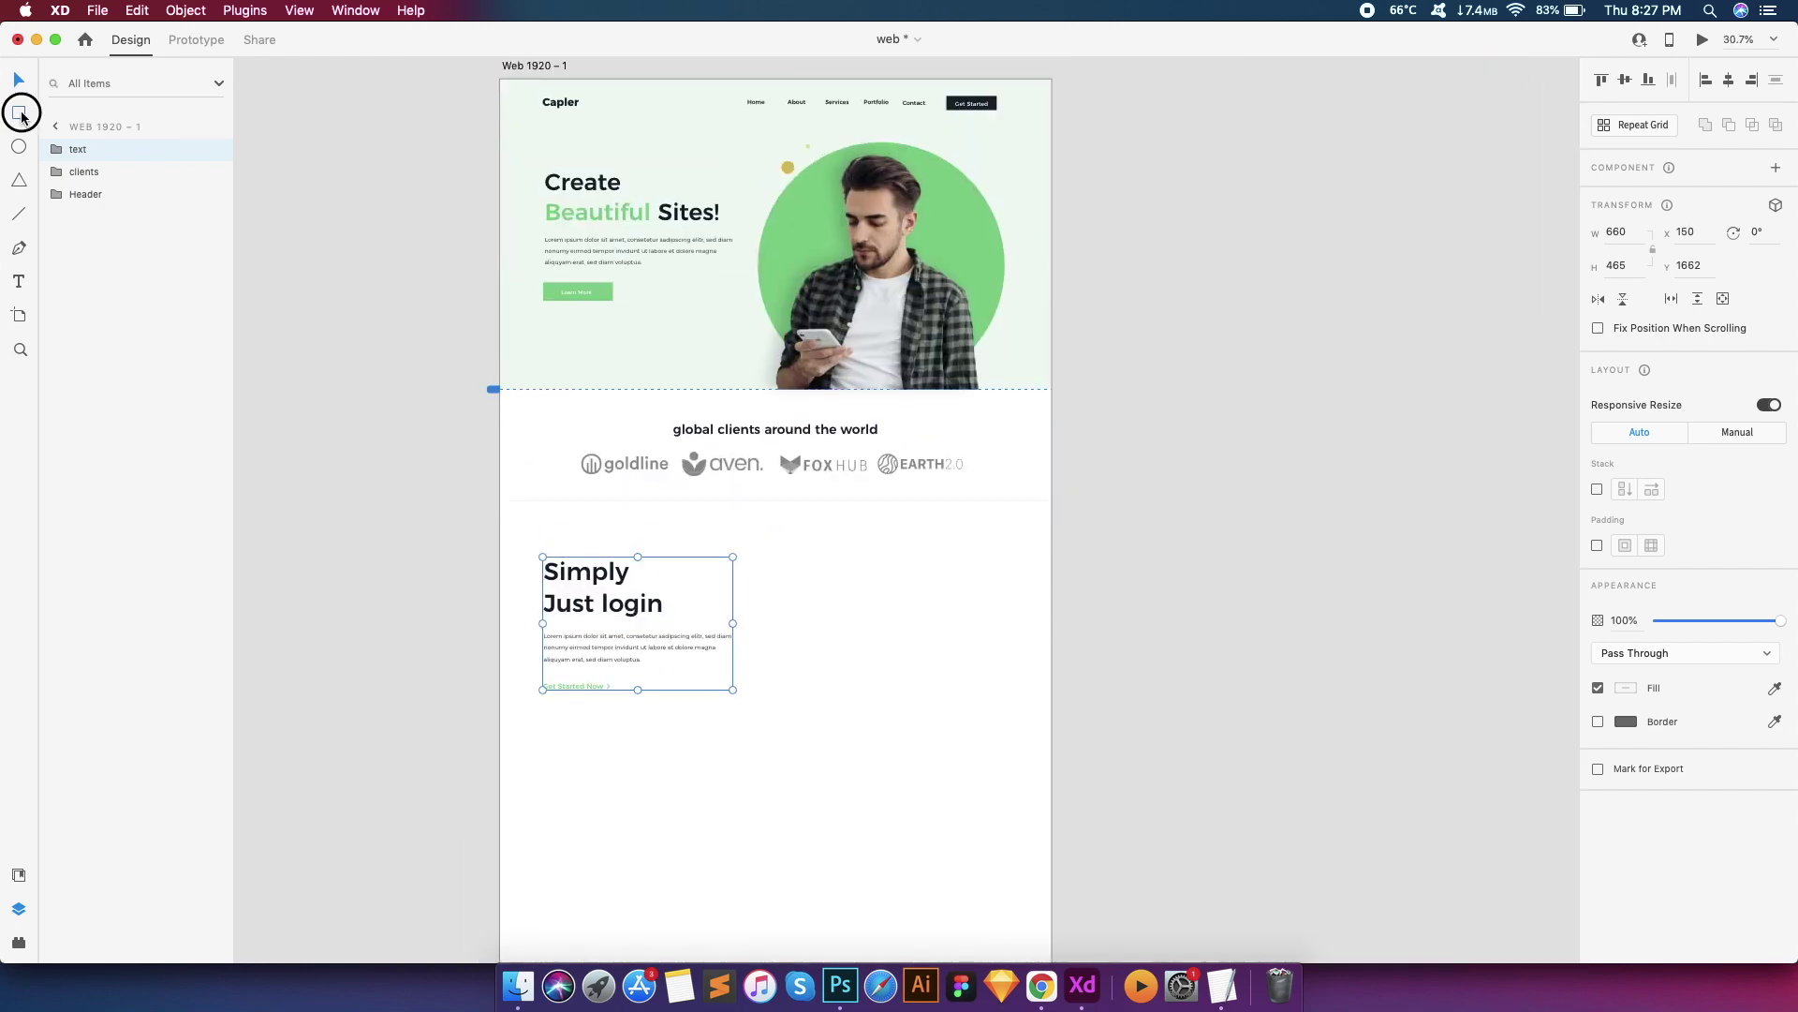
{"action": "left_click_drag", "start_coordinate": [783, 556], "coordinate": [975, 712]}
{"action": "left_click", "coordinate": [1626, 610]}
{"action": "type", "text": "EFEFEF"}
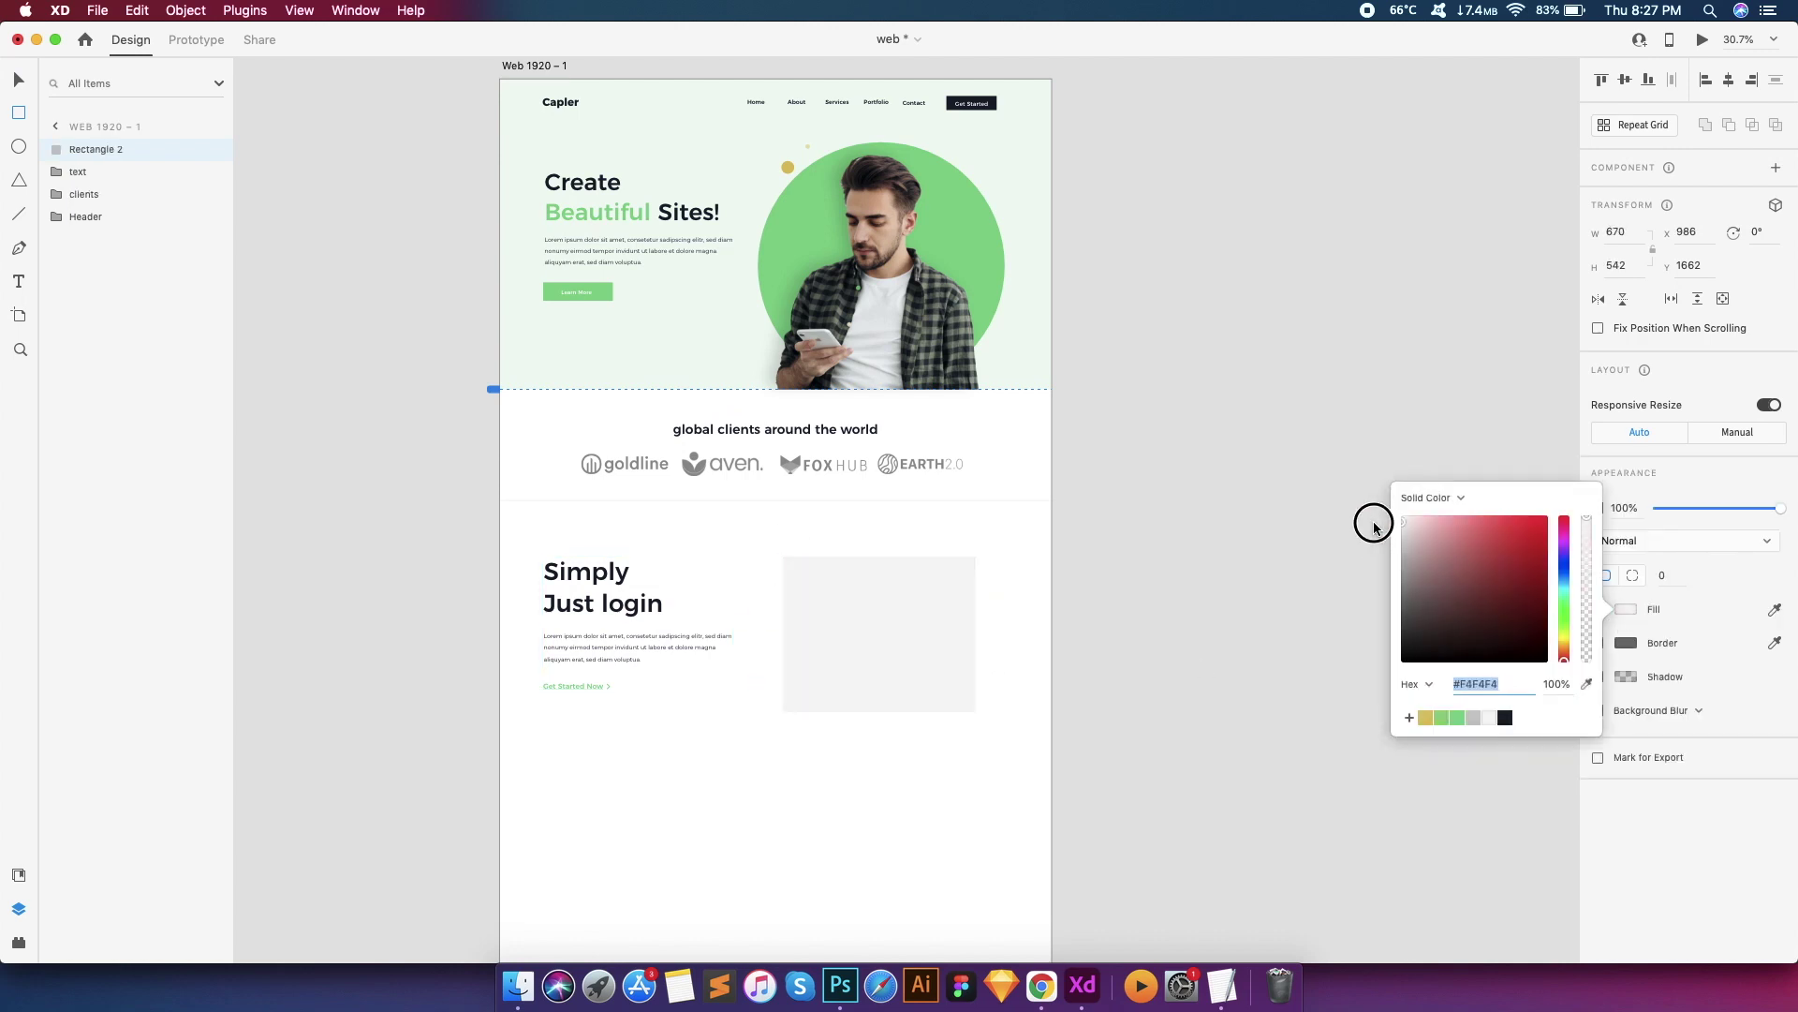
Apply a slightly darker light grey fill to the rectangle beside the "Simply Just login" text
{"action": "key", "text": "Return"}
{"action": "left_click", "coordinate": [1374, 529]}
{"action": "key", "text": "Escape"}
{"action": "left_click", "coordinate": [874, 622]}
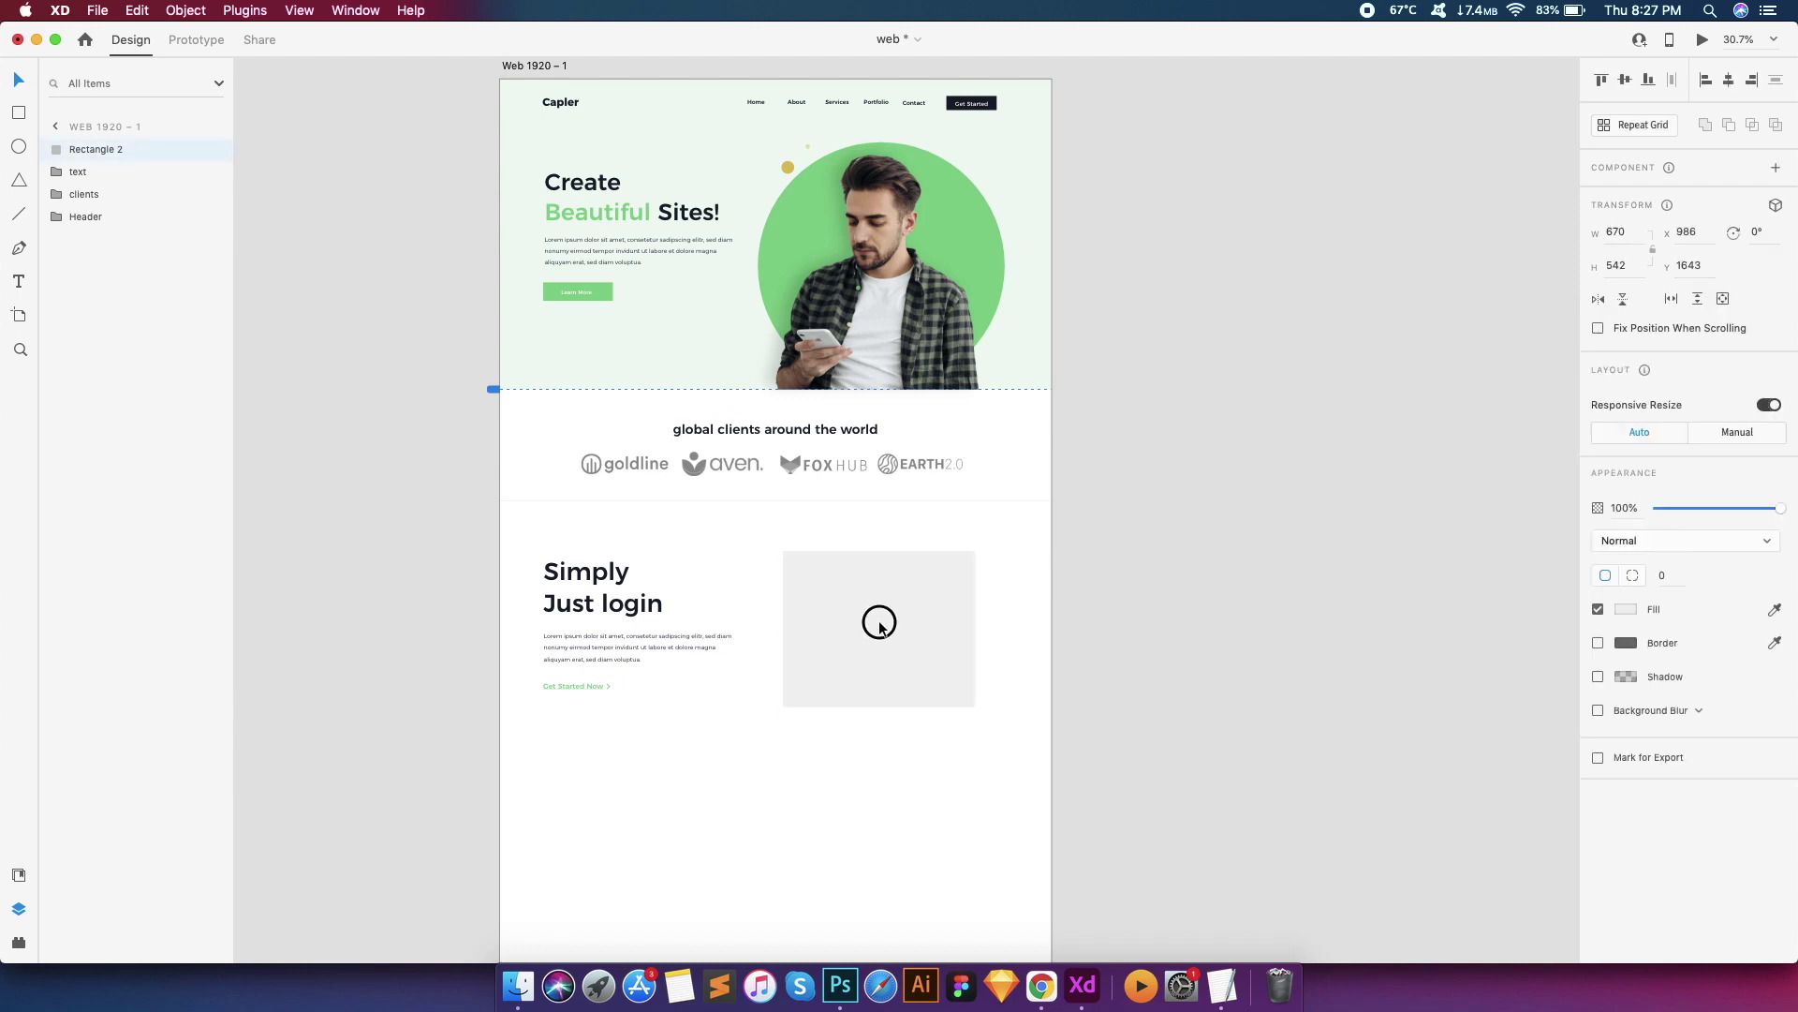
{"action": "left_click", "coordinate": [1077, 600]}
Duplicate the "text" group below the grey rectangle at X 986, Y 2365
{"action": "left_click", "coordinate": [554, 580]}
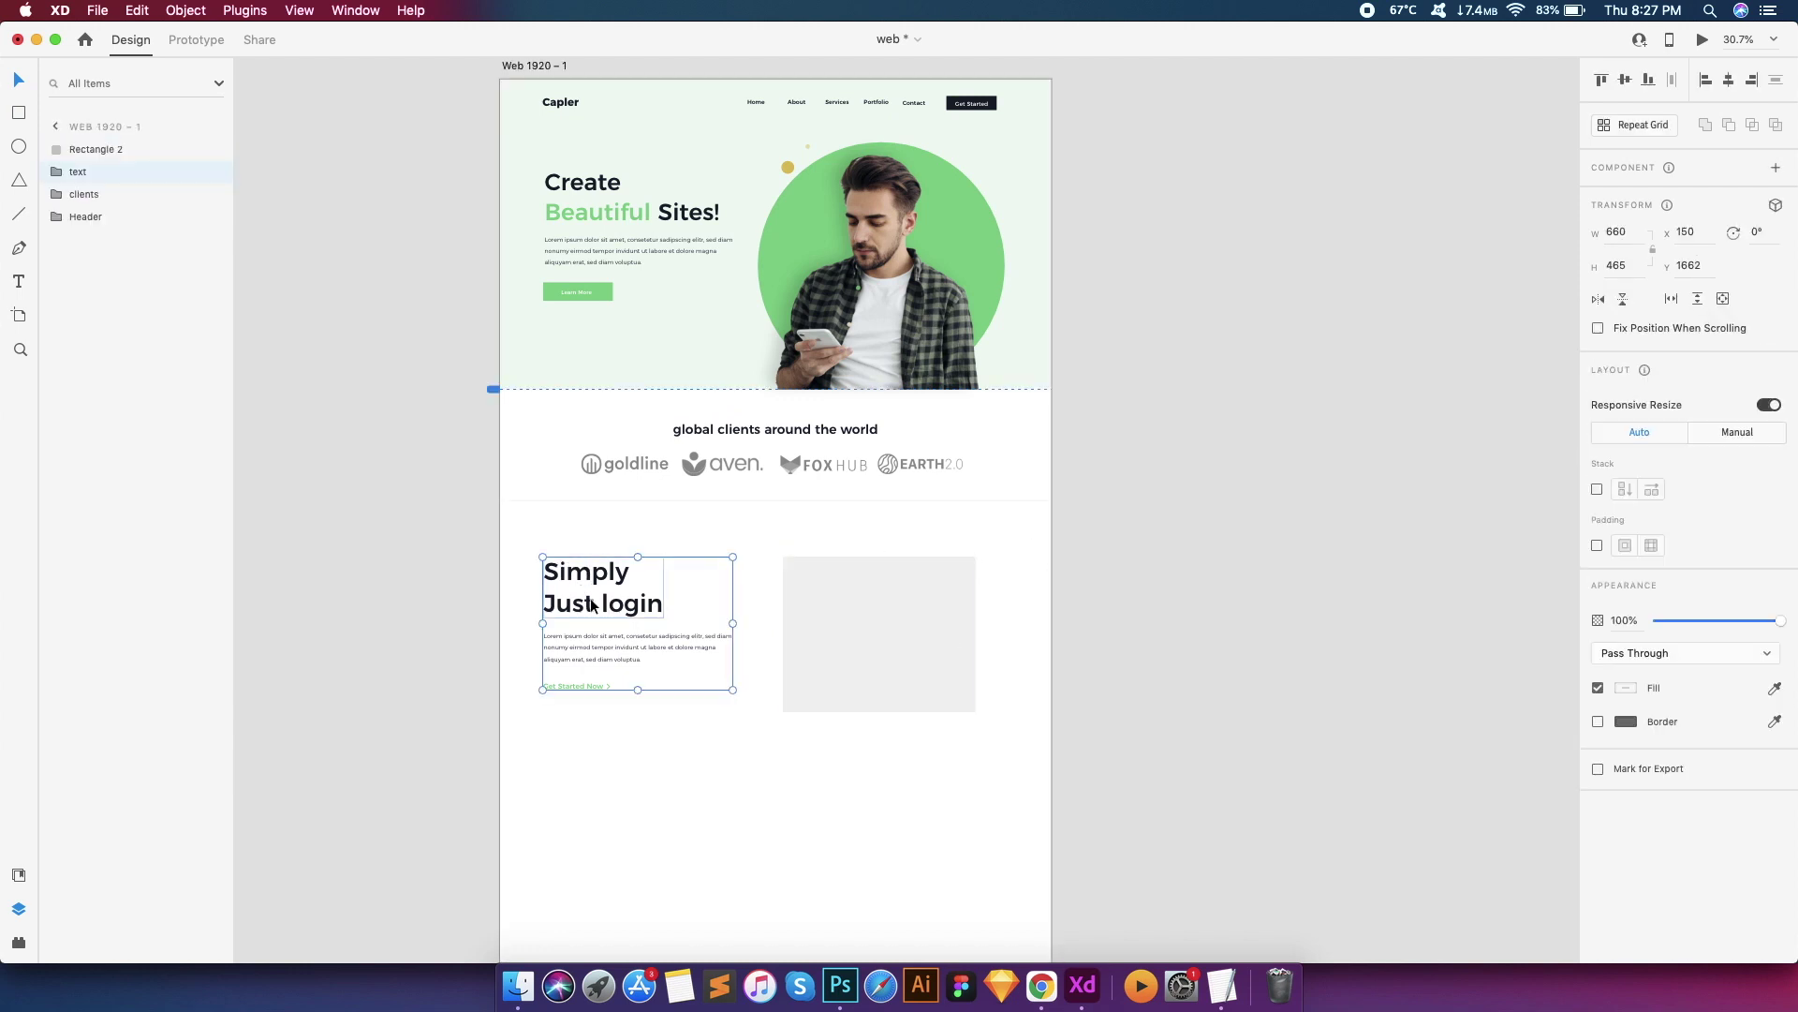
{"action": "scroll", "coordinate": [552, 529], "scroll_direction": "down", "scroll_amount": 2}
{"action": "left_click_drag", "start_coordinate": [551, 529], "coordinate": [794, 733]}
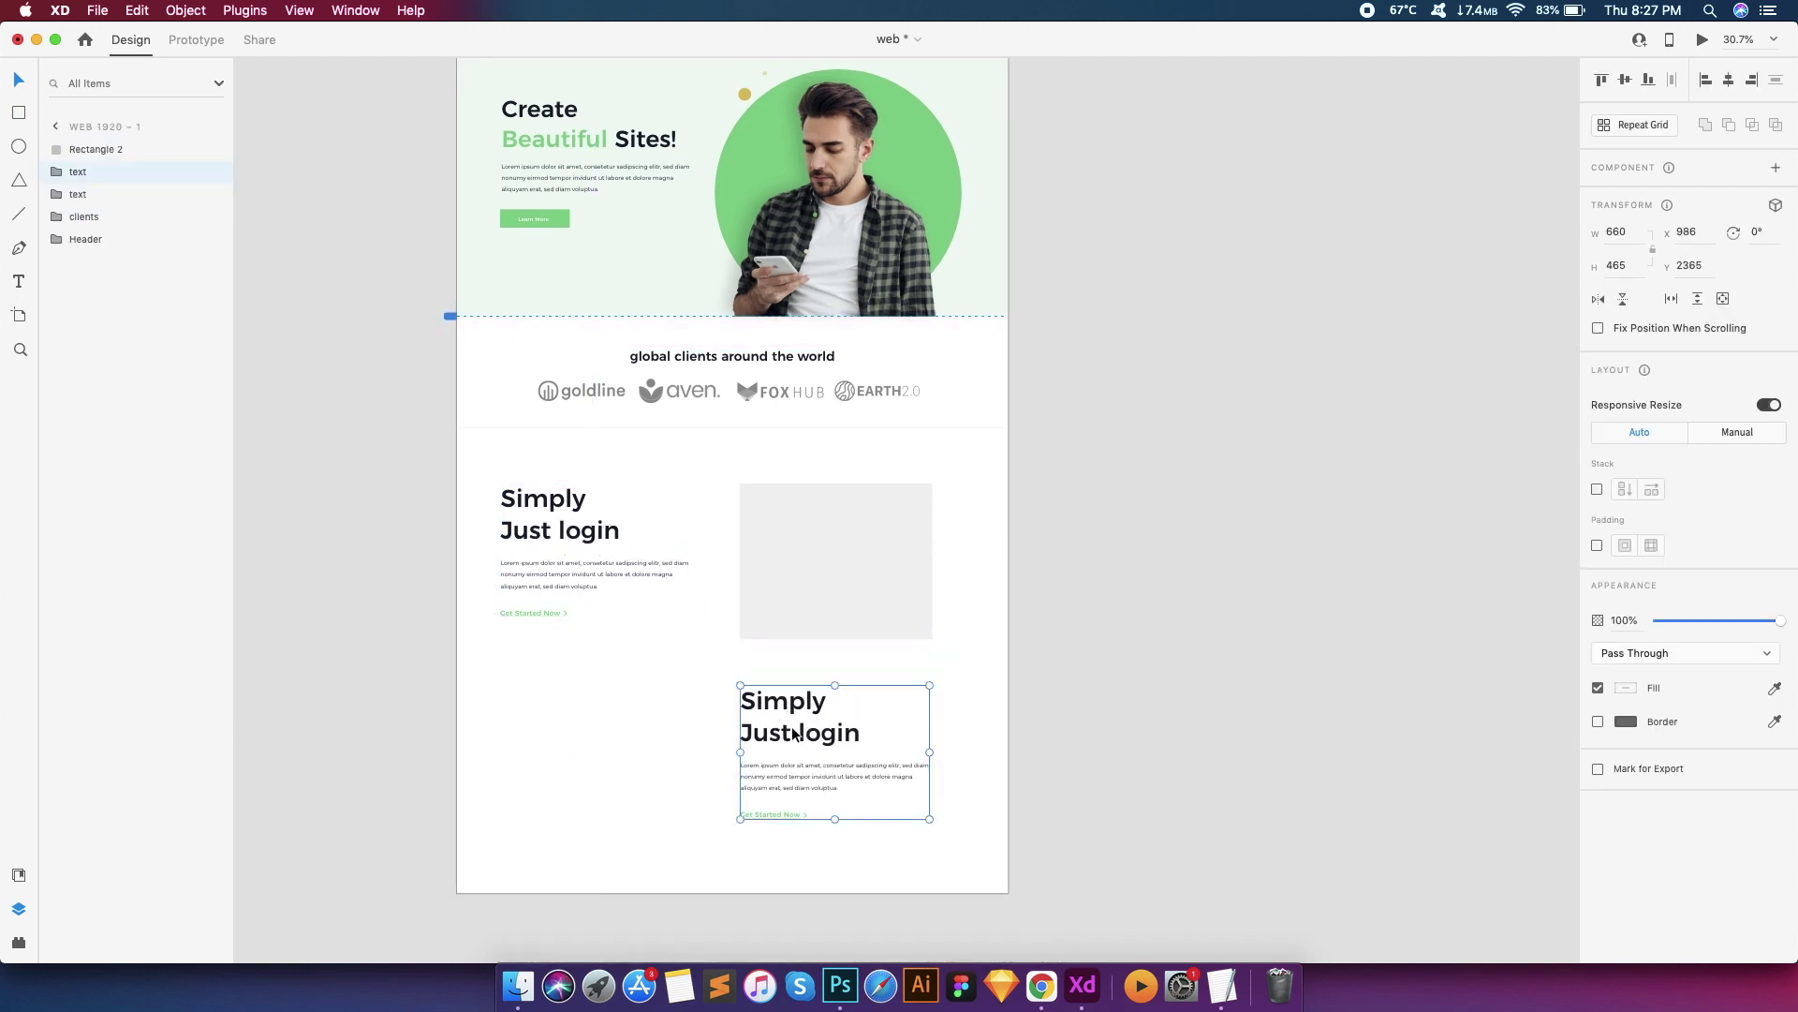
Duplicate the grey rectangle beside the lower text group at X 140, Y 2262
{"action": "left_click", "coordinate": [846, 560]}
{"action": "left_click_drag", "start_coordinate": [848, 560], "coordinate": [606, 737]}
{"action": "scroll", "coordinate": [923, 668], "scroll_direction": "down", "scroll_amount": 3}
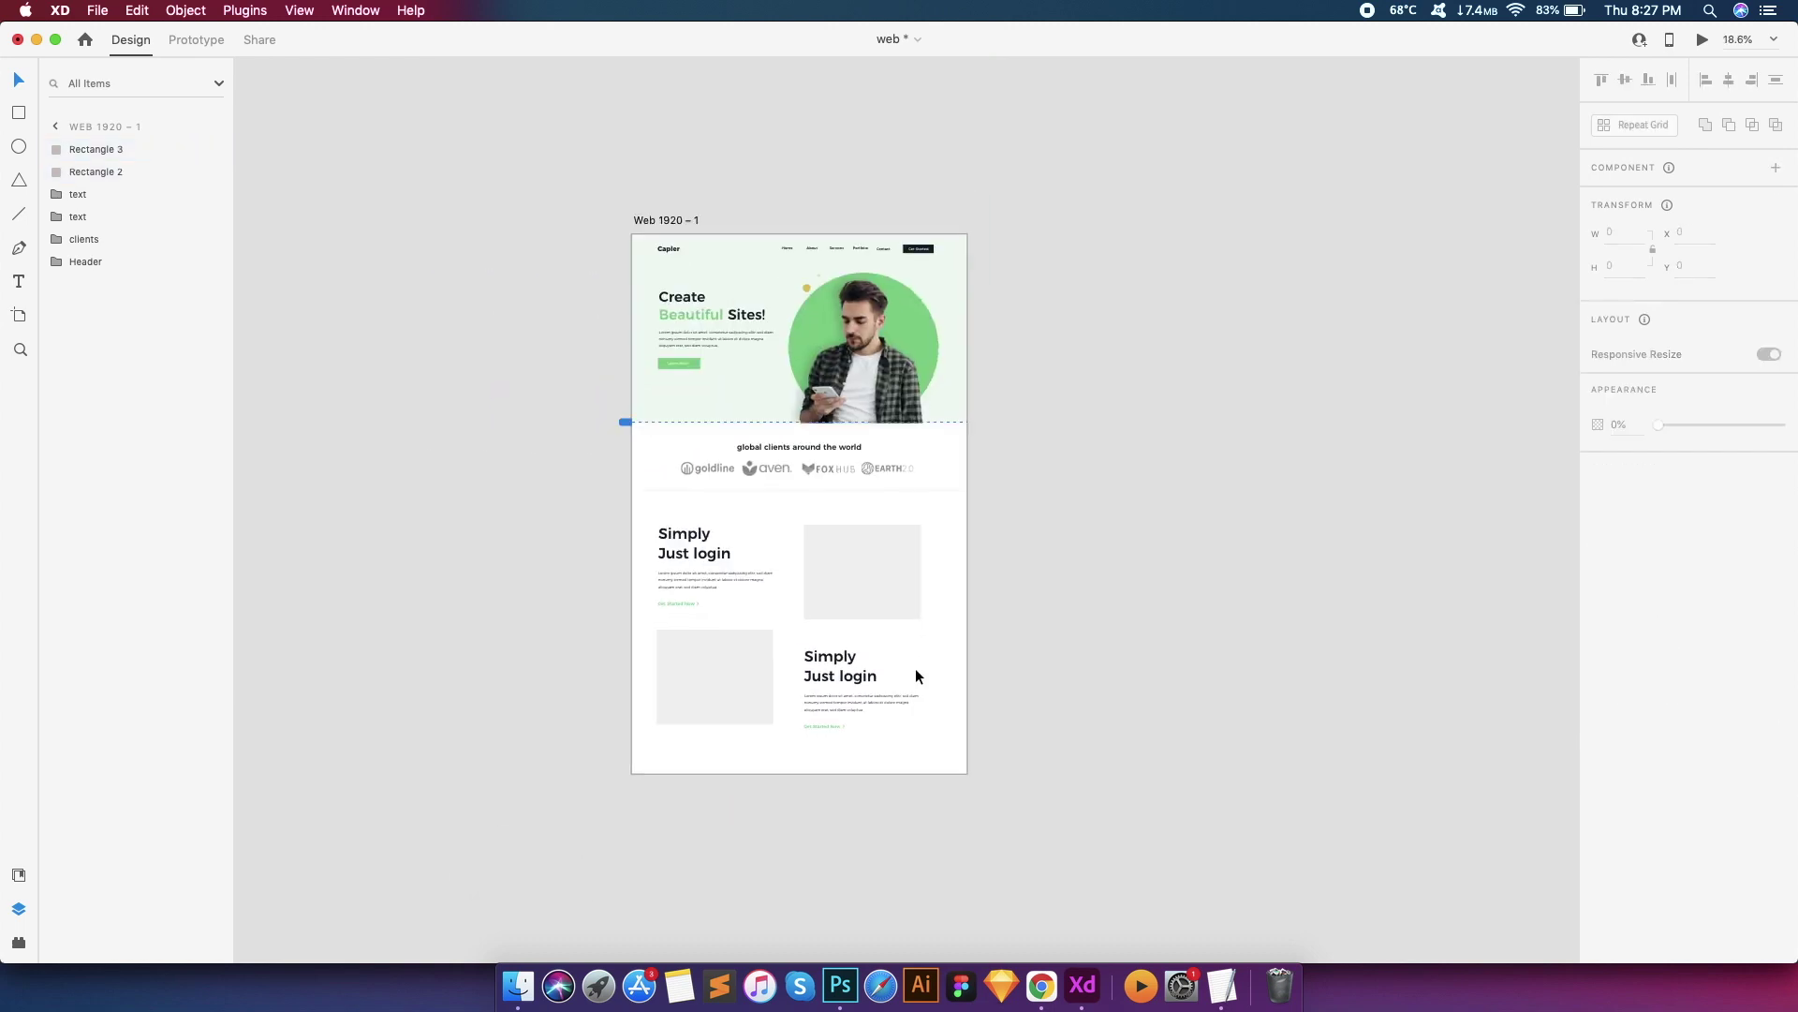
{"action": "scroll", "coordinate": [608, 682], "scroll_direction": "up", "scroll_amount": 5}
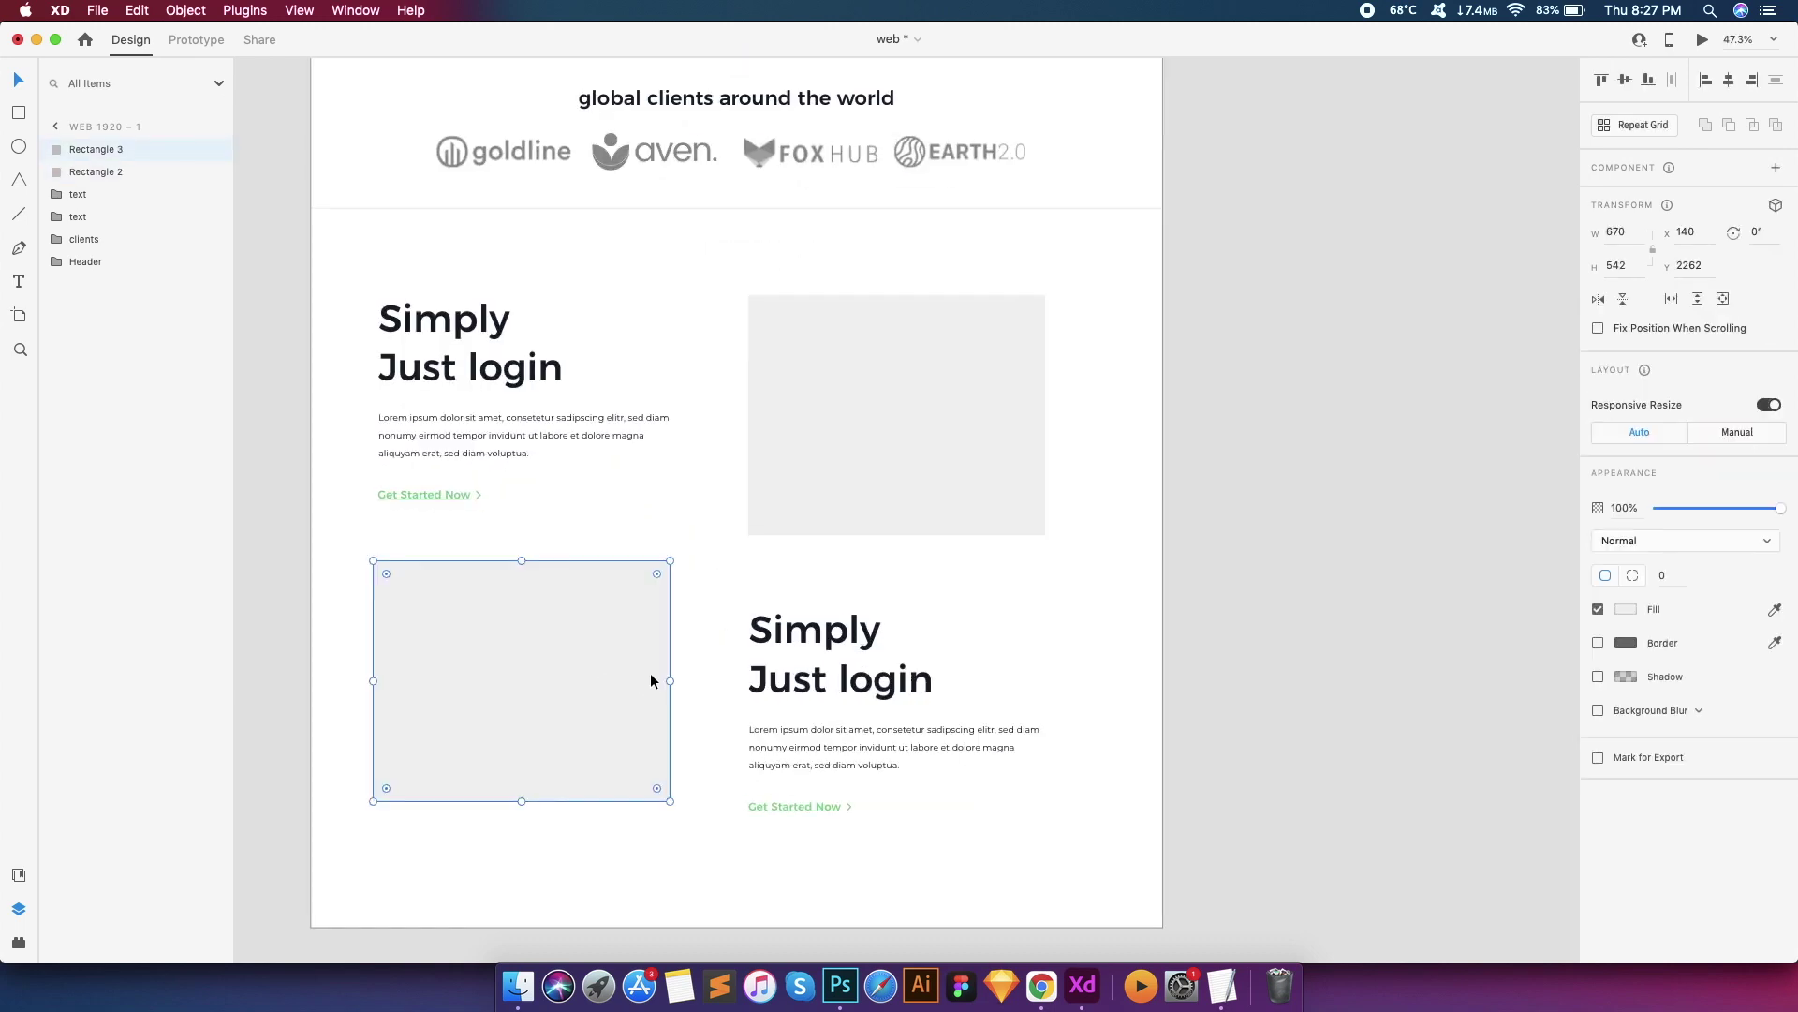
{"action": "scroll", "coordinate": [650, 673], "scroll_direction": "up", "scroll_amount": 5}
{"action": "scroll", "coordinate": [940, 655], "scroll_direction": "down", "scroll_amount": 3}
{"action": "scroll", "coordinate": [626, 513], "scroll_direction": "down", "scroll_amount": 4}
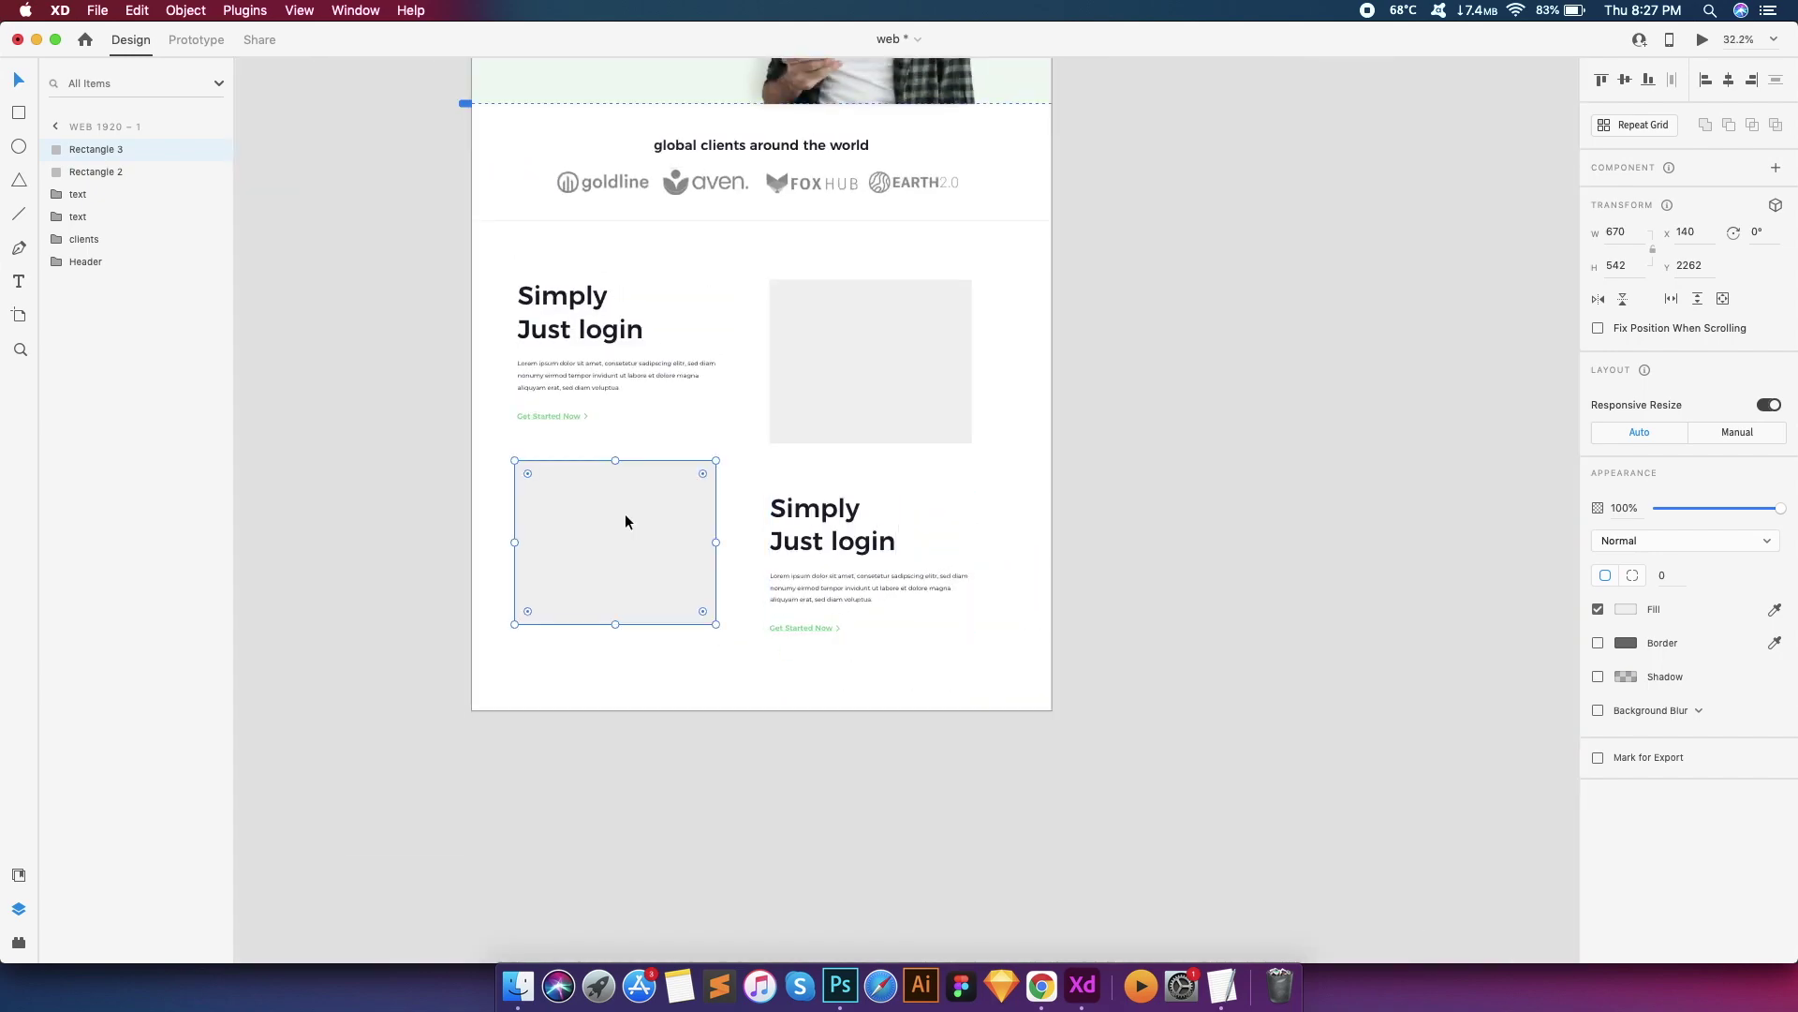
Select the lower text group's heading for editing, then switch to TextEdit and copy "We build apps" from text.txt
{"action": "scroll", "coordinate": [706, 609], "scroll_direction": "up", "scroll_amount": 3}
{"action": "double_click", "coordinate": [794, 570]}
{"action": "left_click", "coordinate": [1222, 986]}
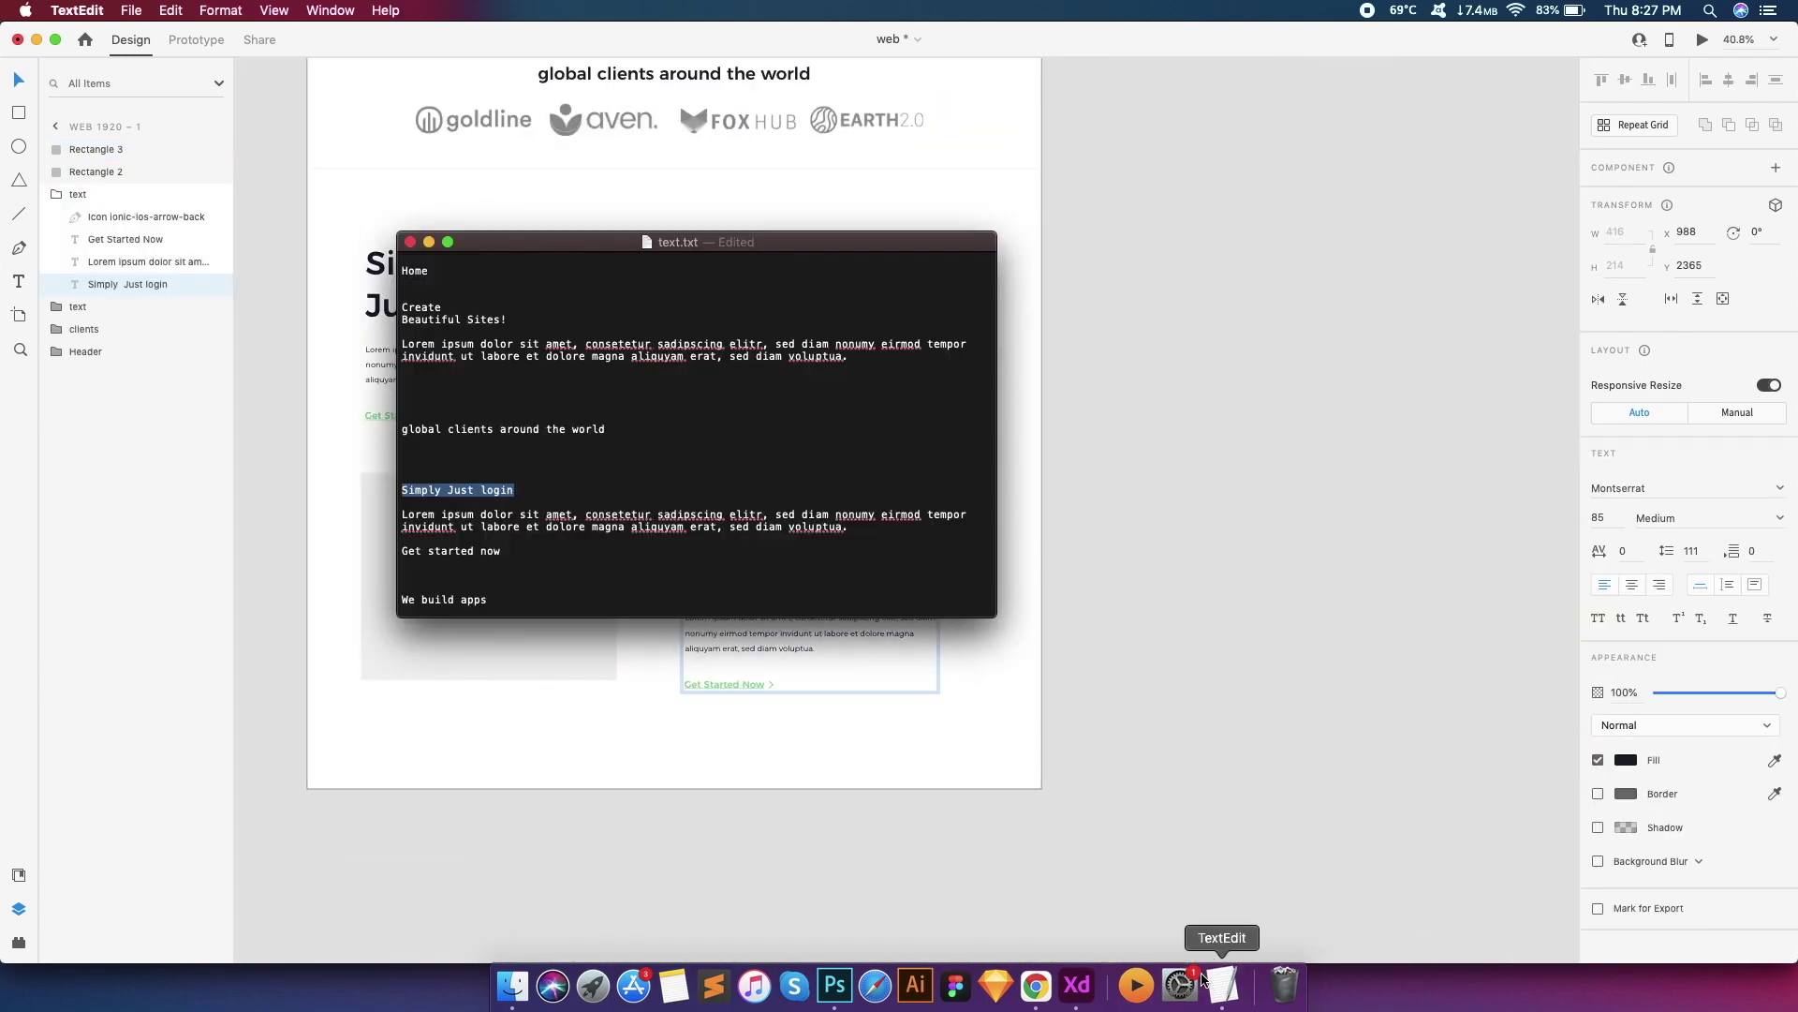
{"action": "scroll", "coordinate": [494, 562], "scroll_direction": "down", "scroll_amount": 3}
{"action": "left_click_drag", "start_coordinate": [488, 474], "coordinate": [402, 474]}
{"action": "key", "text": "super+c"}
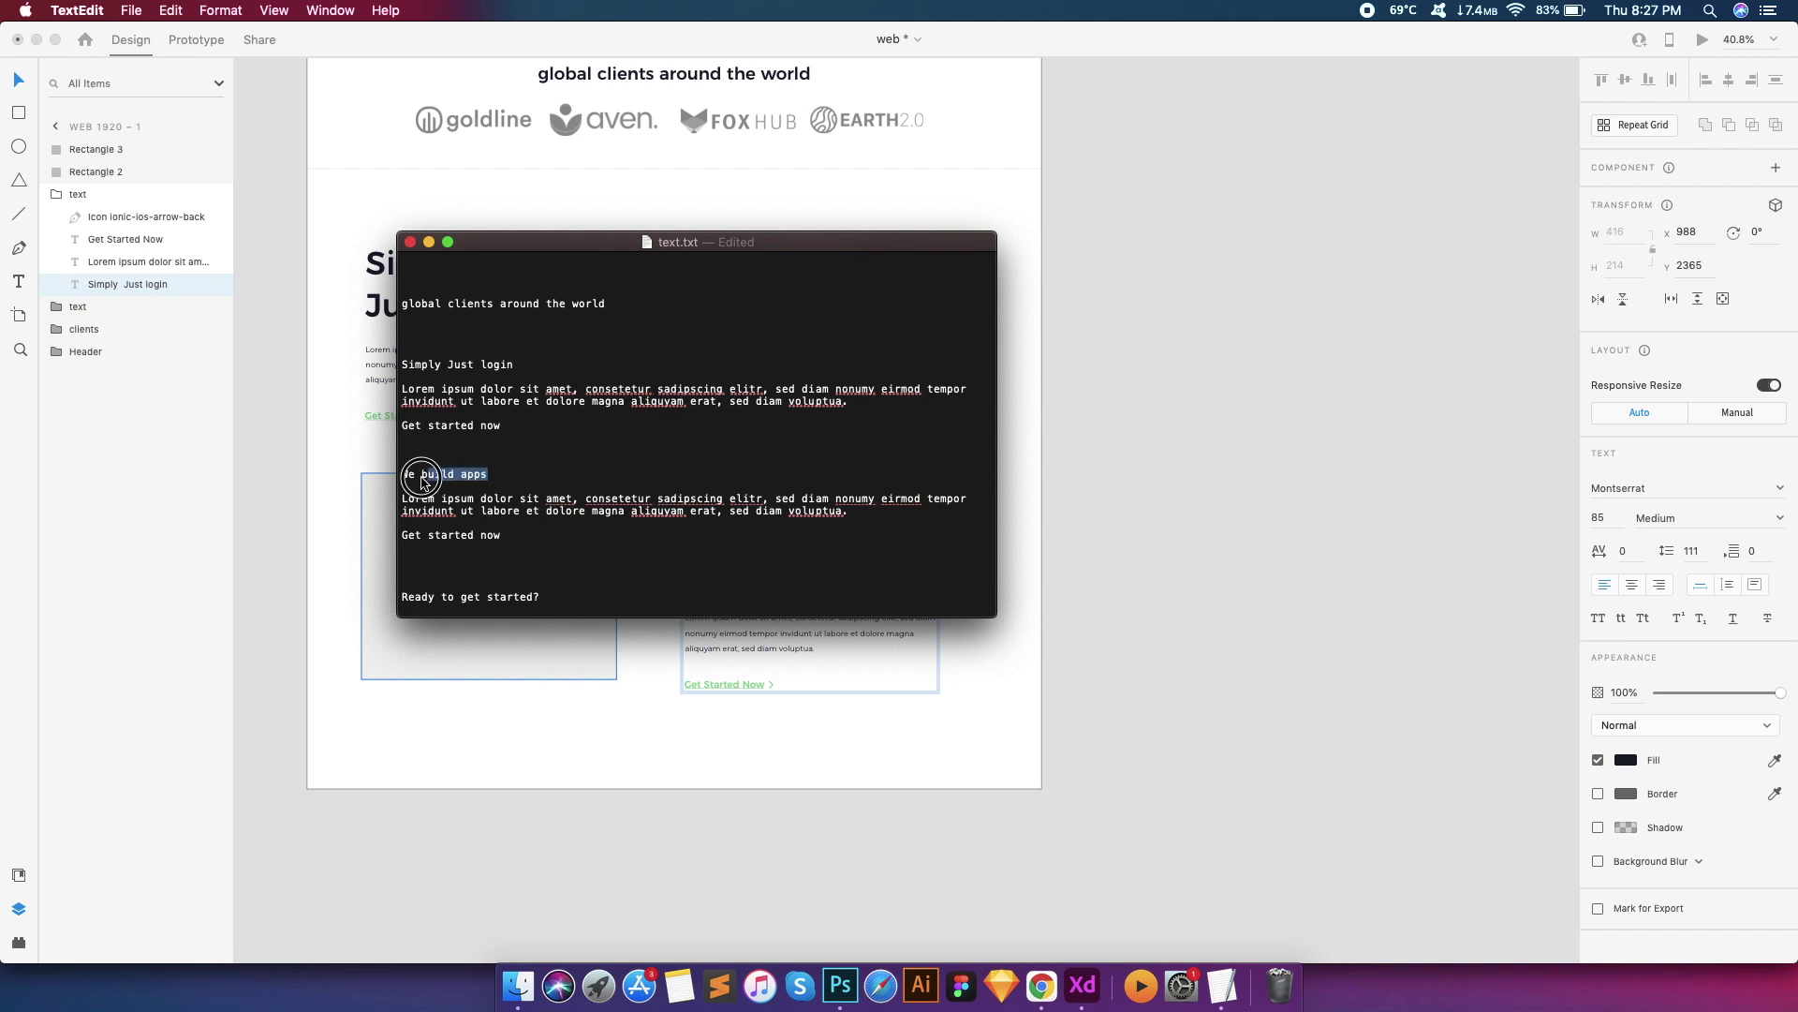
Replace the lower text group's heading with "We build Apps", split over two lines after "build"
{"action": "left_click", "coordinate": [1116, 681]}
{"action": "double_click", "coordinate": [761, 554]}
{"action": "key", "text": "super+v"}
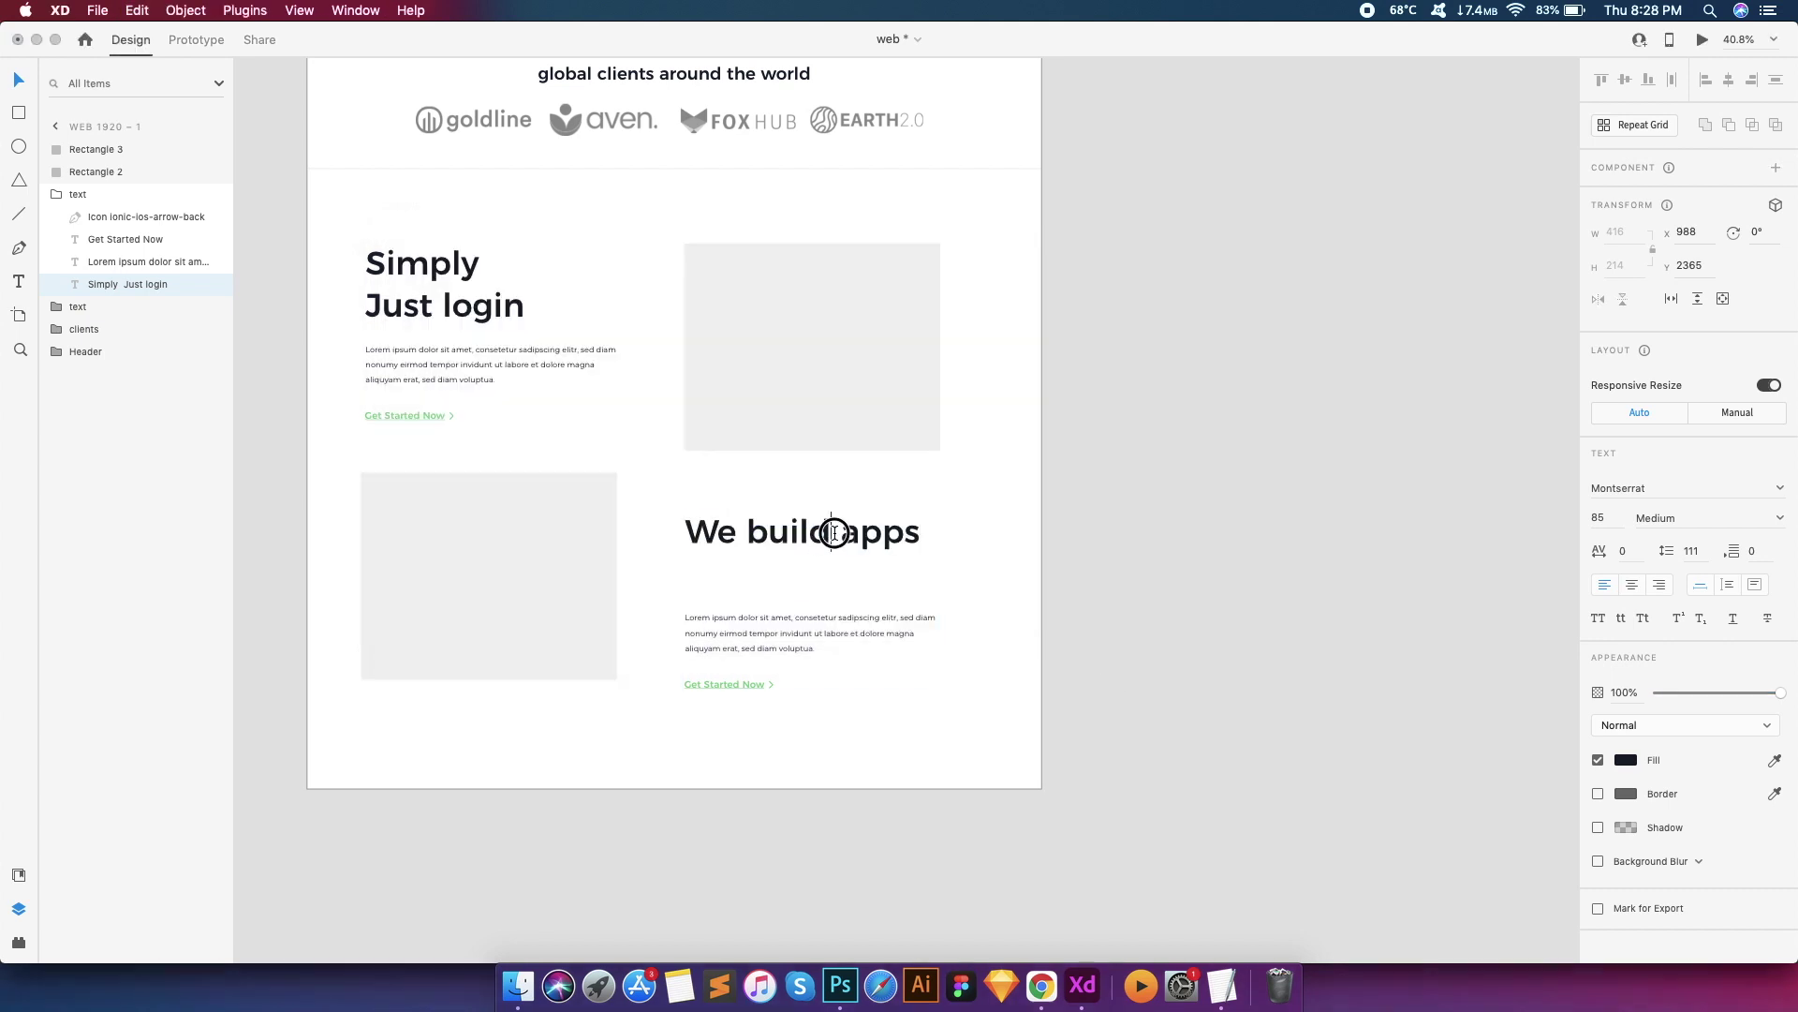
{"action": "key", "text": "Return"}
{"action": "key", "text": "Escape"}
Extend the Web 1920 – 1 artboard downward to a height of about 3915
{"action": "key", "text": "super+minus"}
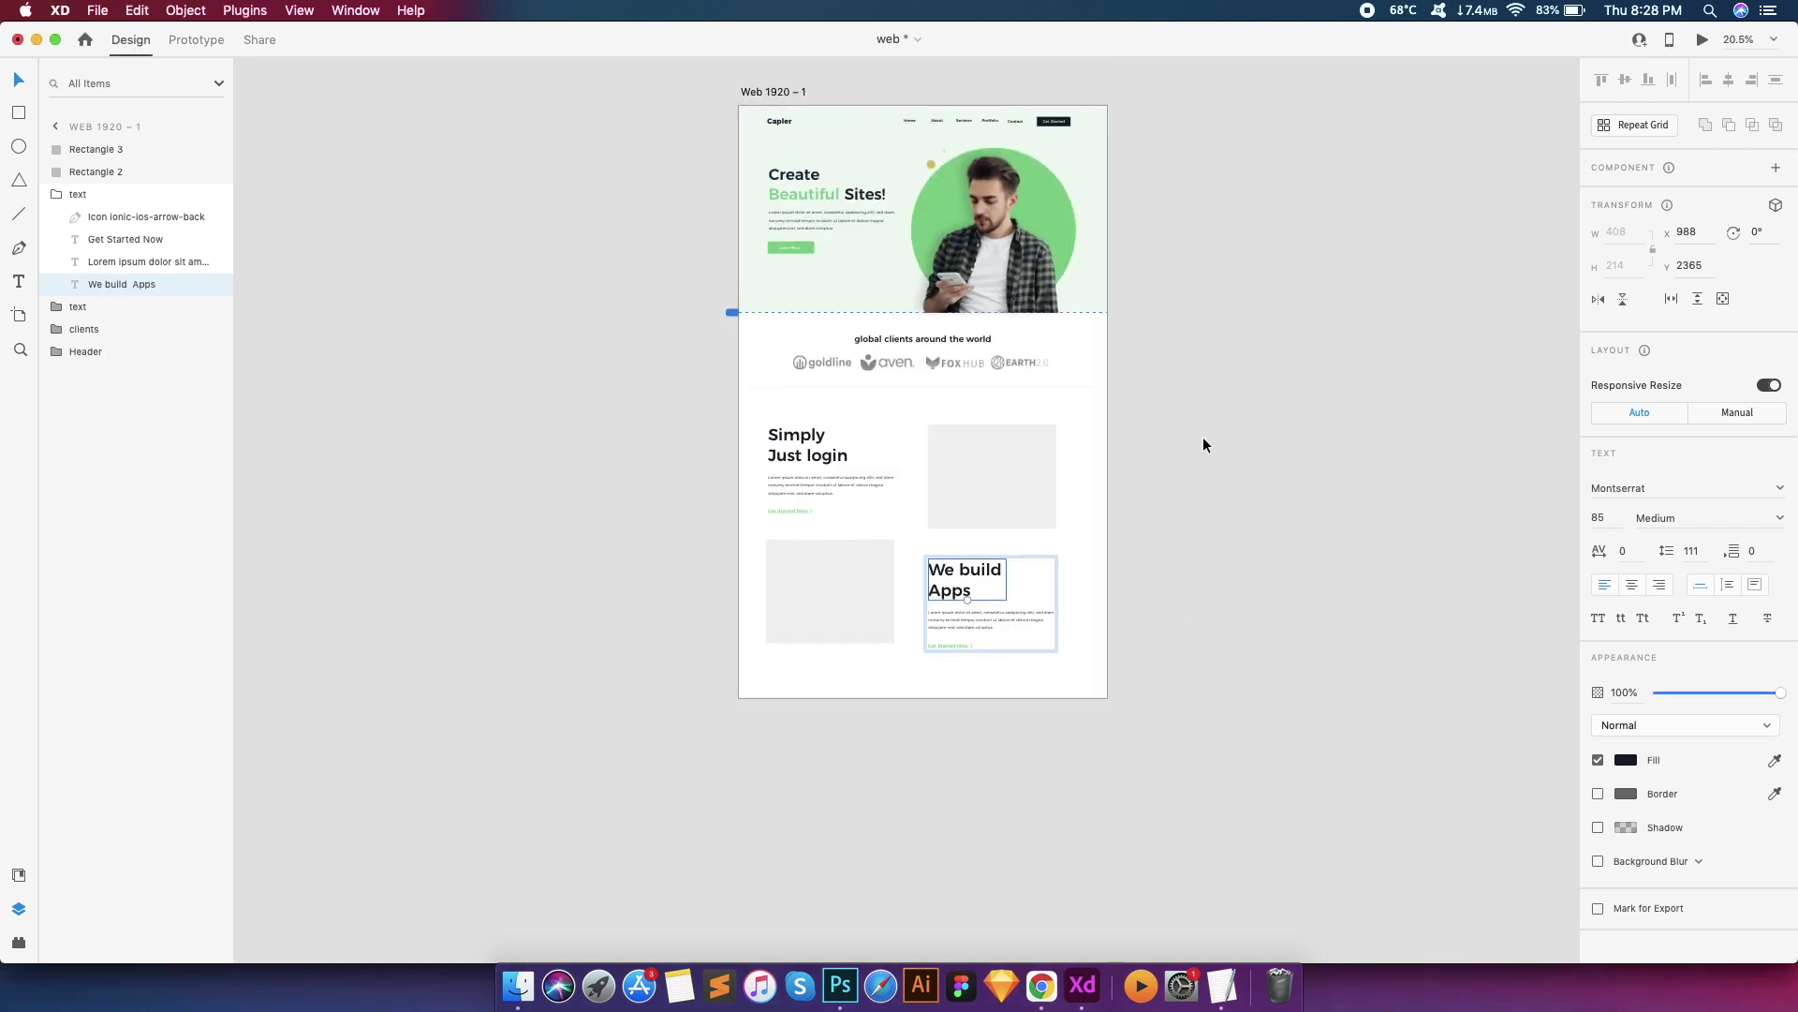
{"action": "left_click", "coordinate": [756, 92]}
{"action": "left_click_drag", "start_coordinate": [925, 696], "coordinate": [924, 857]}
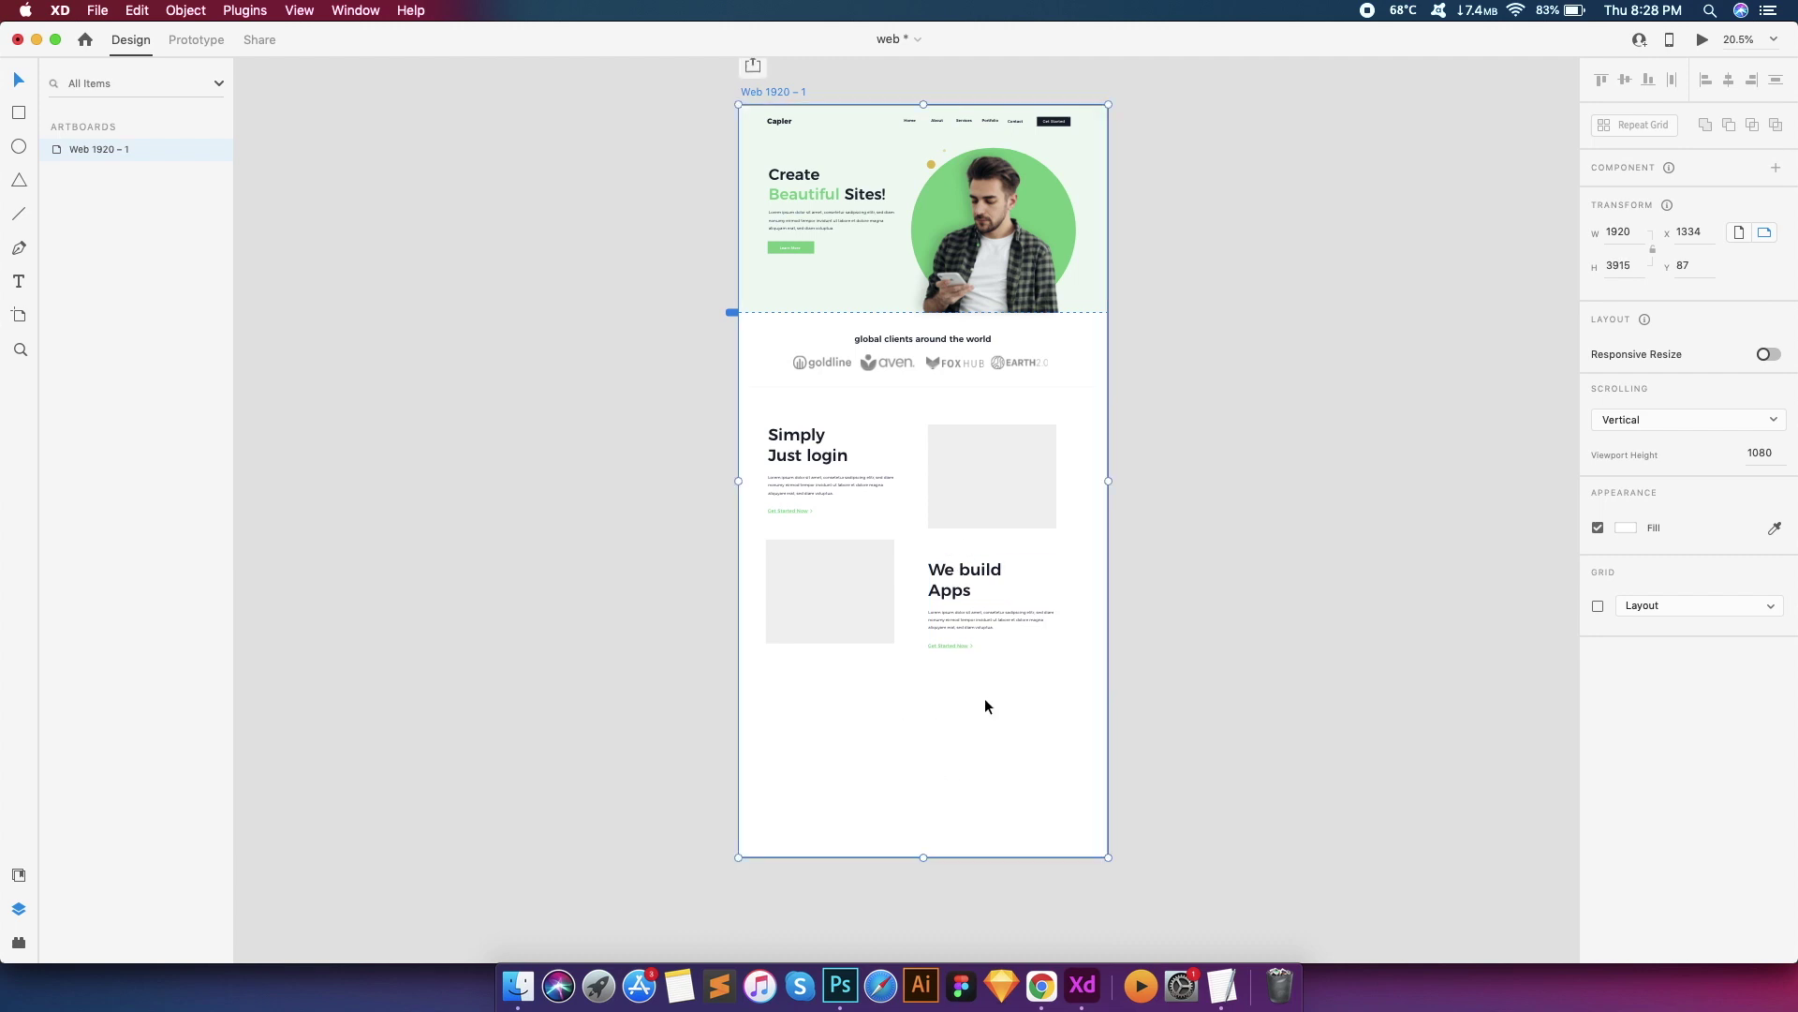
Draw a borderless full-width rectangle about 1920 by 358 at Y 2956 and fill it with the grey sampled from the placeholder rectangle
{"action": "scroll", "coordinate": [980, 680], "scroll_direction": "up", "scroll_amount": 3}
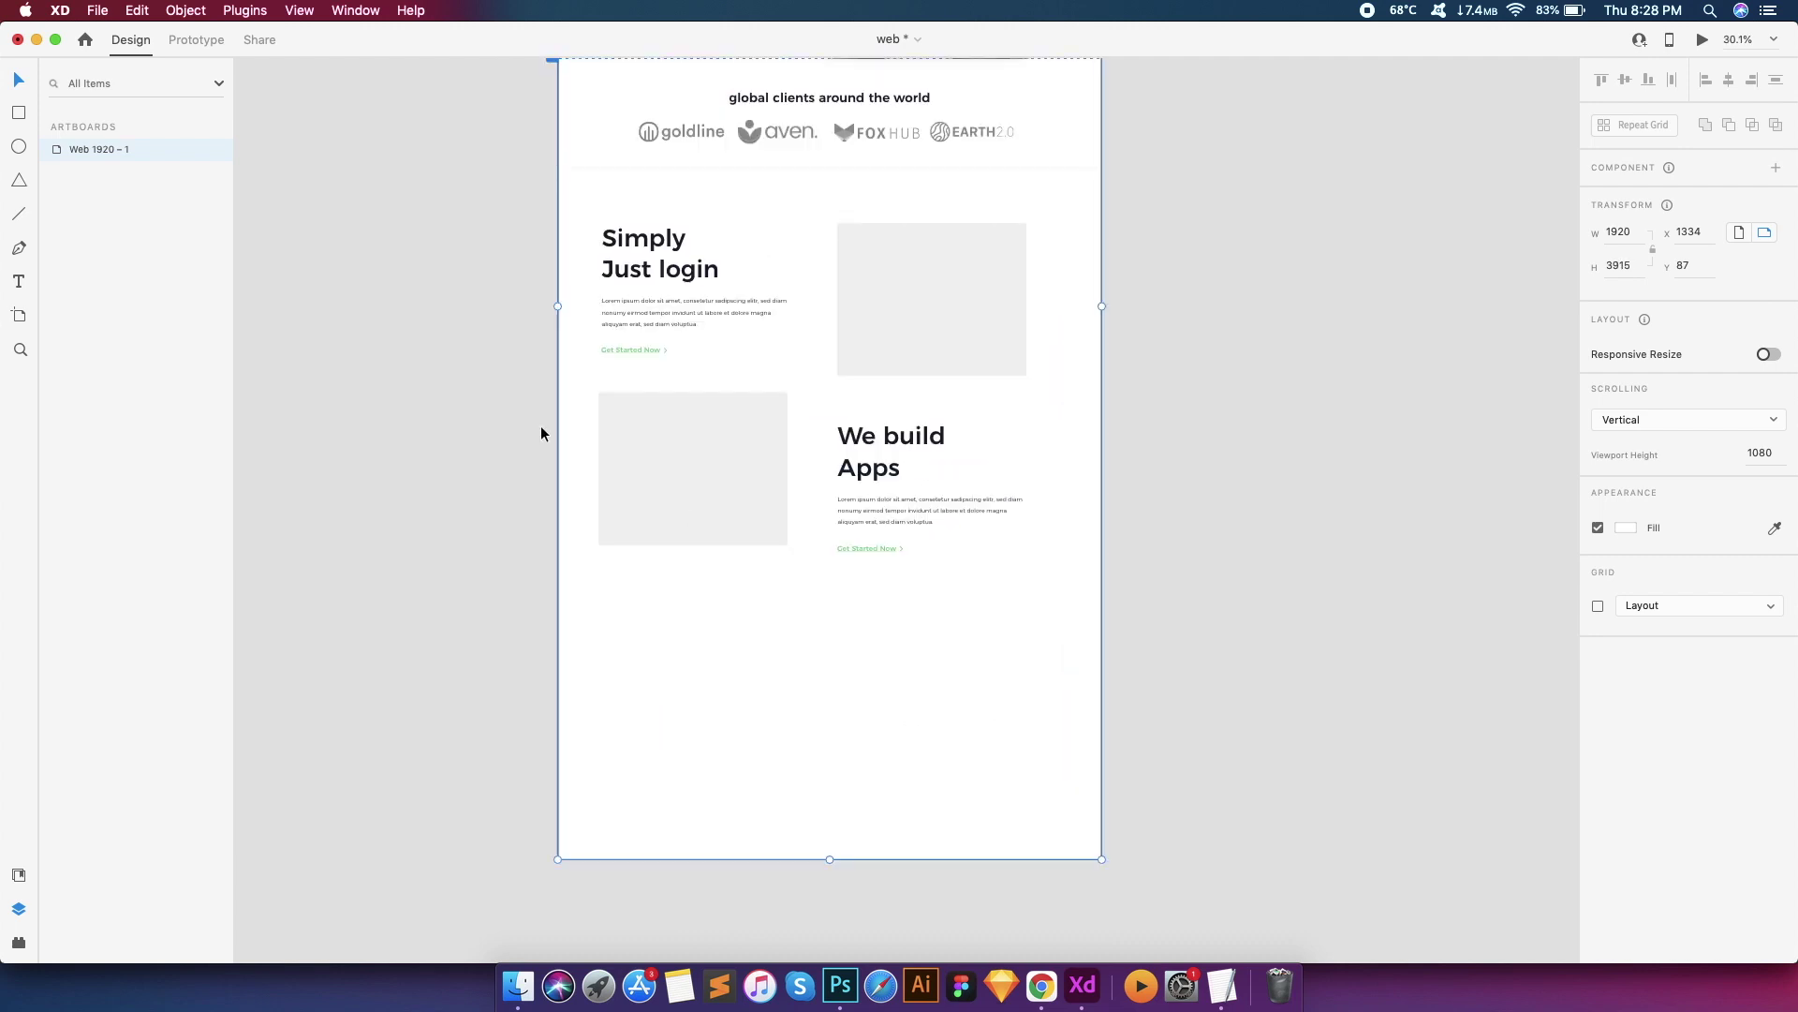
{"action": "scroll", "coordinate": [541, 433], "scroll_direction": "up", "scroll_amount": 2}
{"action": "key", "text": "r"}
{"action": "left_click_drag", "start_coordinate": [531, 590], "coordinate": [1195, 718]}
{"action": "left_click", "coordinate": [1597, 642]}
{"action": "left_click", "coordinate": [1627, 609]}
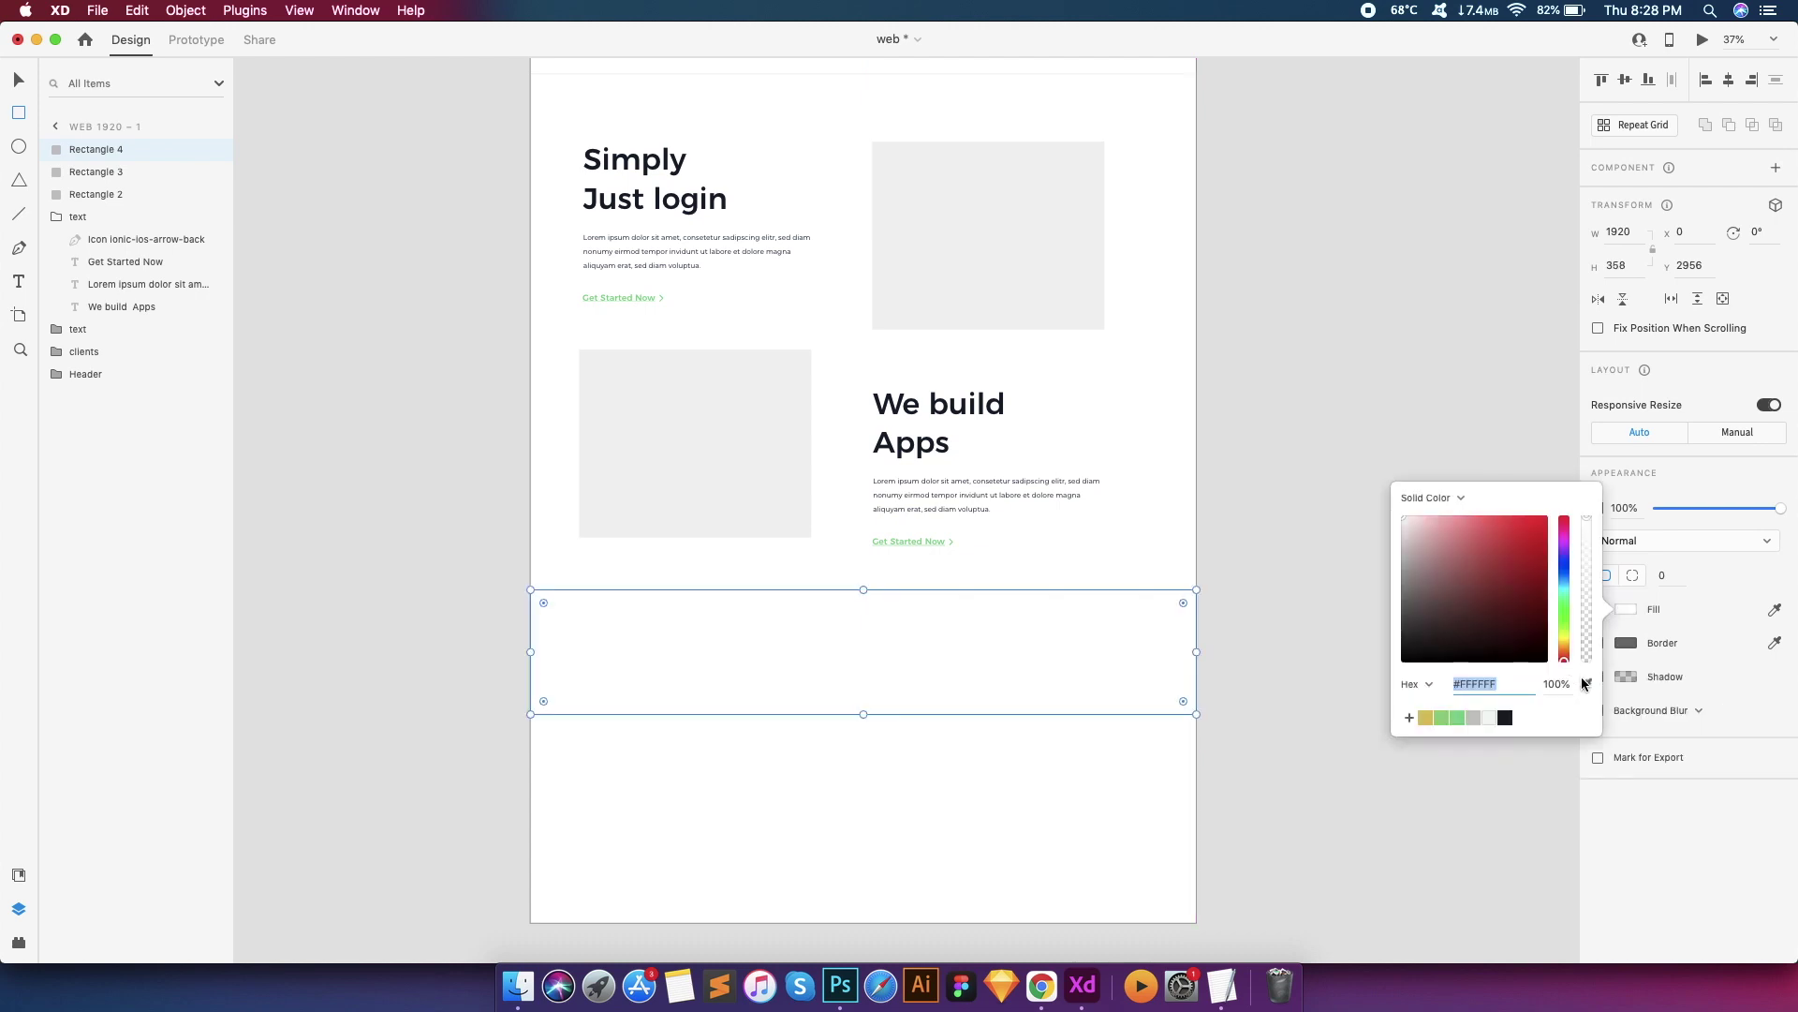
{"action": "left_click", "coordinate": [1588, 688]}
{"action": "left_click", "coordinate": [717, 404]}
Move the full-width grey band lower and stretch its top edge to make it 400 tall at Y 3005
{"action": "left_click", "coordinate": [885, 644]}
{"action": "left_click_drag", "start_coordinate": [884, 590], "coordinate": [851, 681]}
{"action": "scroll", "coordinate": [882, 620], "scroll_direction": "down", "scroll_amount": 2}
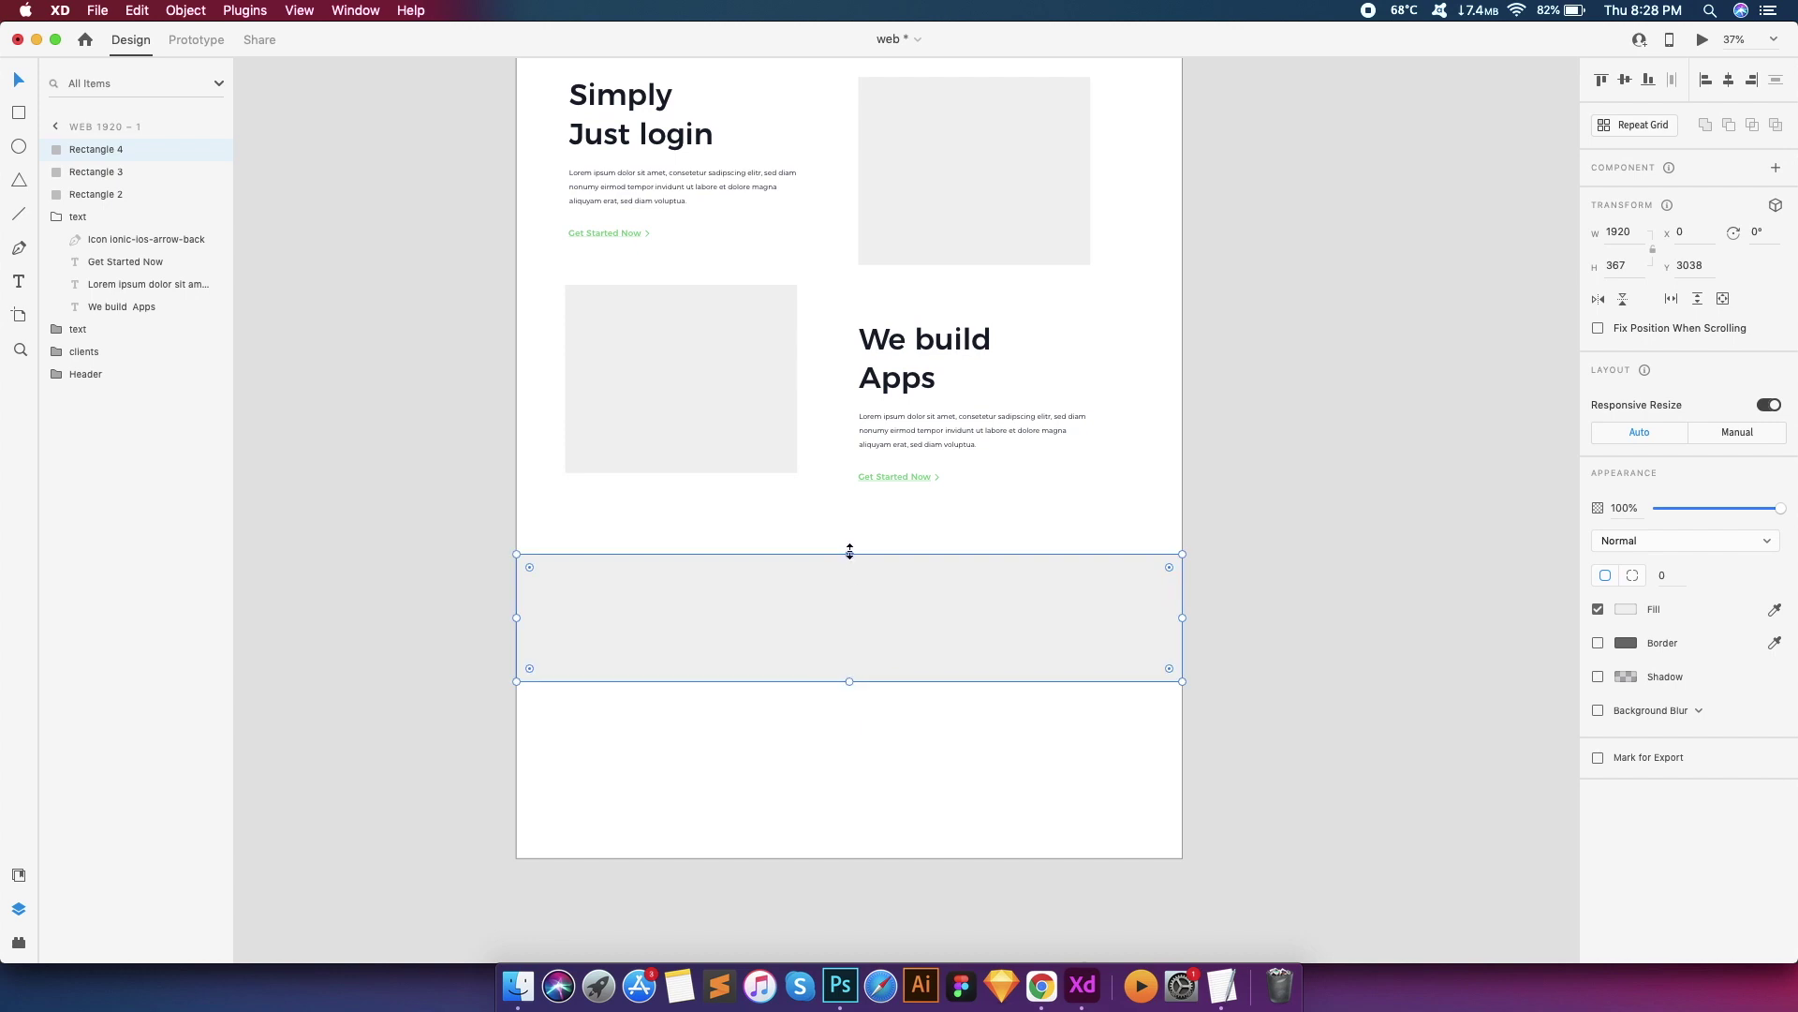
{"action": "left_click", "coordinate": [1221, 558]}
Copy "Ready to get started?" from text.txt in TextEdit and paste it onto the grey band in the XD design
{"action": "scroll", "coordinate": [1220, 558], "scroll_direction": "up", "scroll_amount": 3}
{"action": "left_click", "coordinate": [1221, 985]}
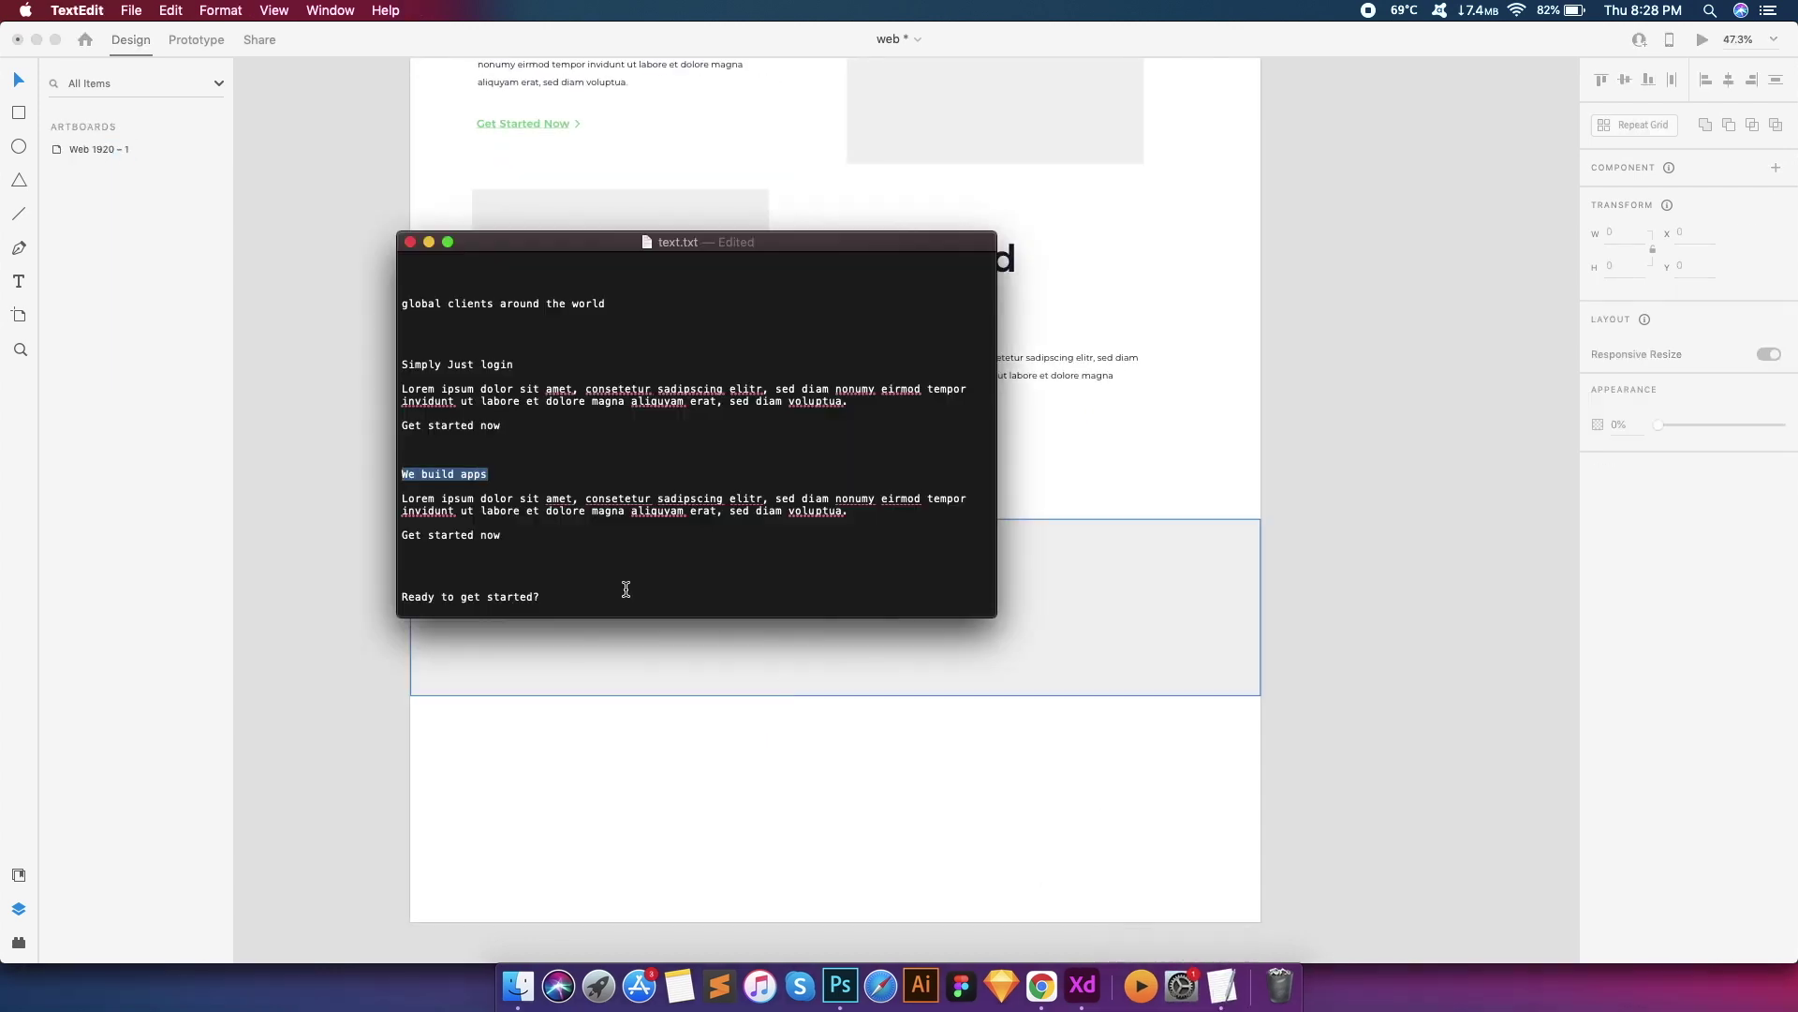
{"action": "left_click_drag", "start_coordinate": [621, 590], "coordinate": [373, 597]}
{"action": "key", "text": "super+c"}
{"action": "left_click", "coordinate": [655, 757]}
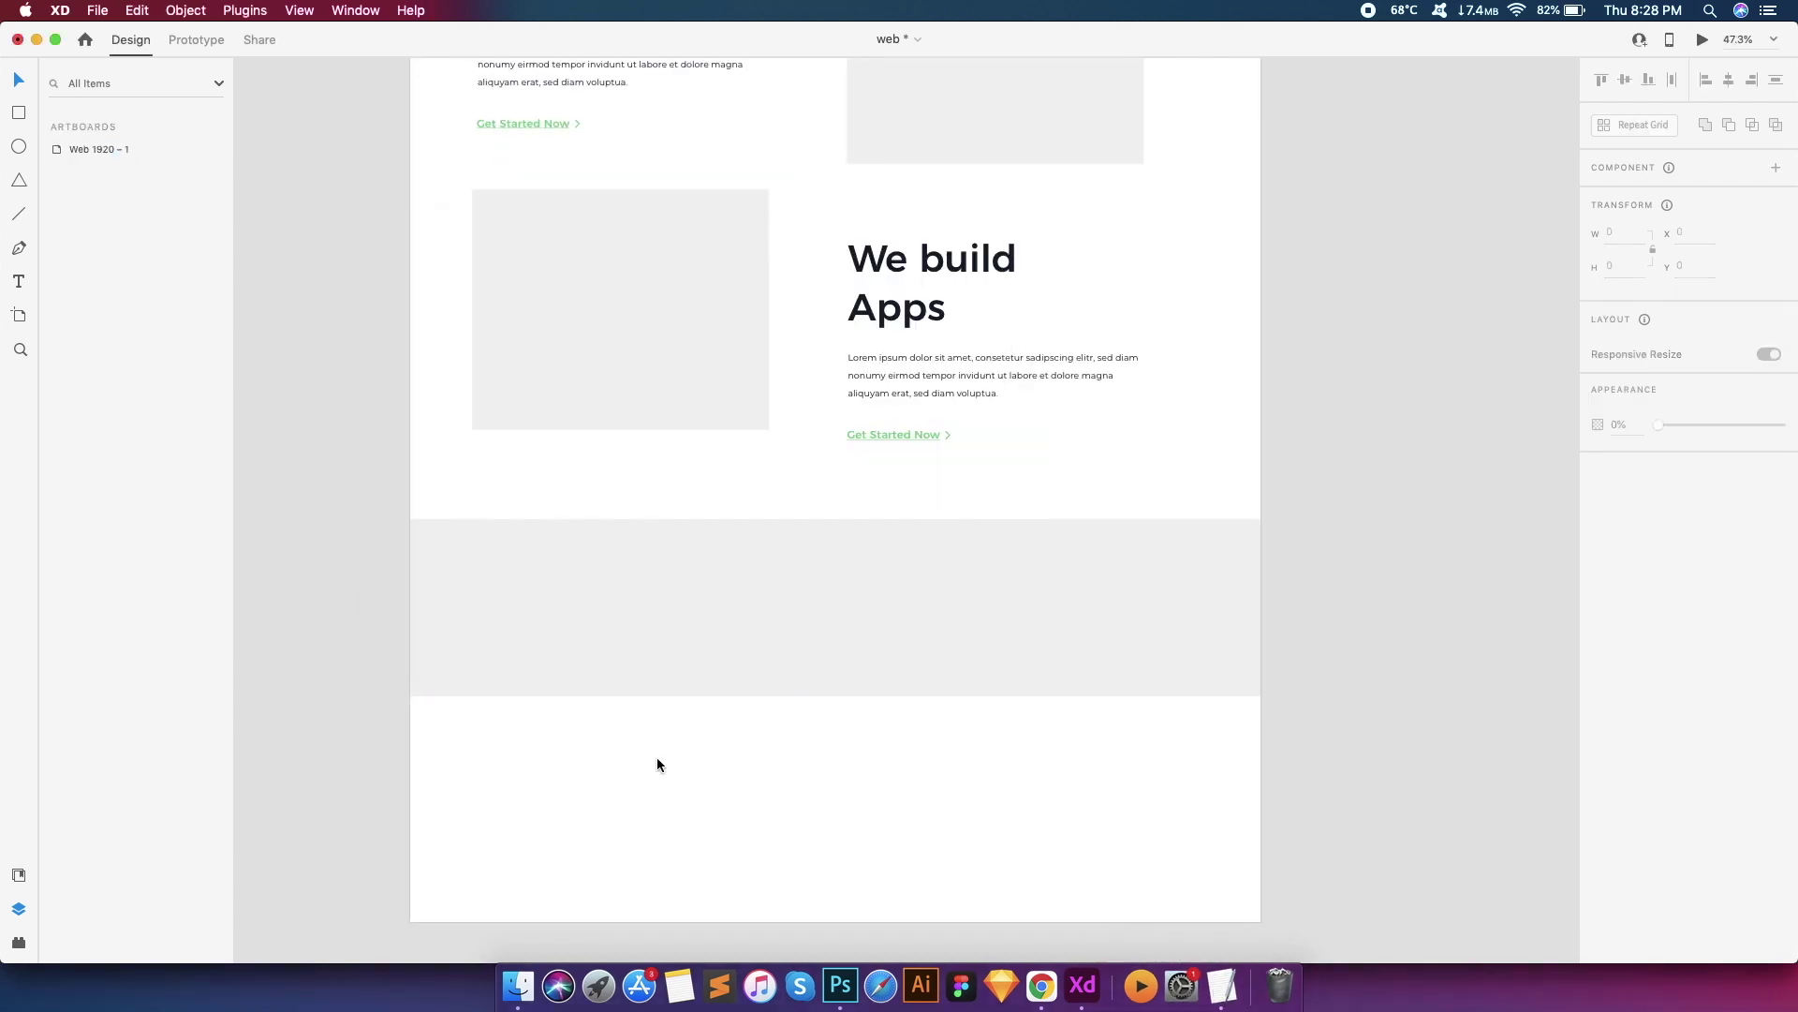
{"action": "scroll", "coordinate": [659, 762], "scroll_direction": "up", "scroll_amount": 2}
{"action": "key", "text": "super+v"}
Fill the "Ready to get started?" text with the saved dark navy swatch
{"action": "left_click", "coordinate": [1626, 779]}
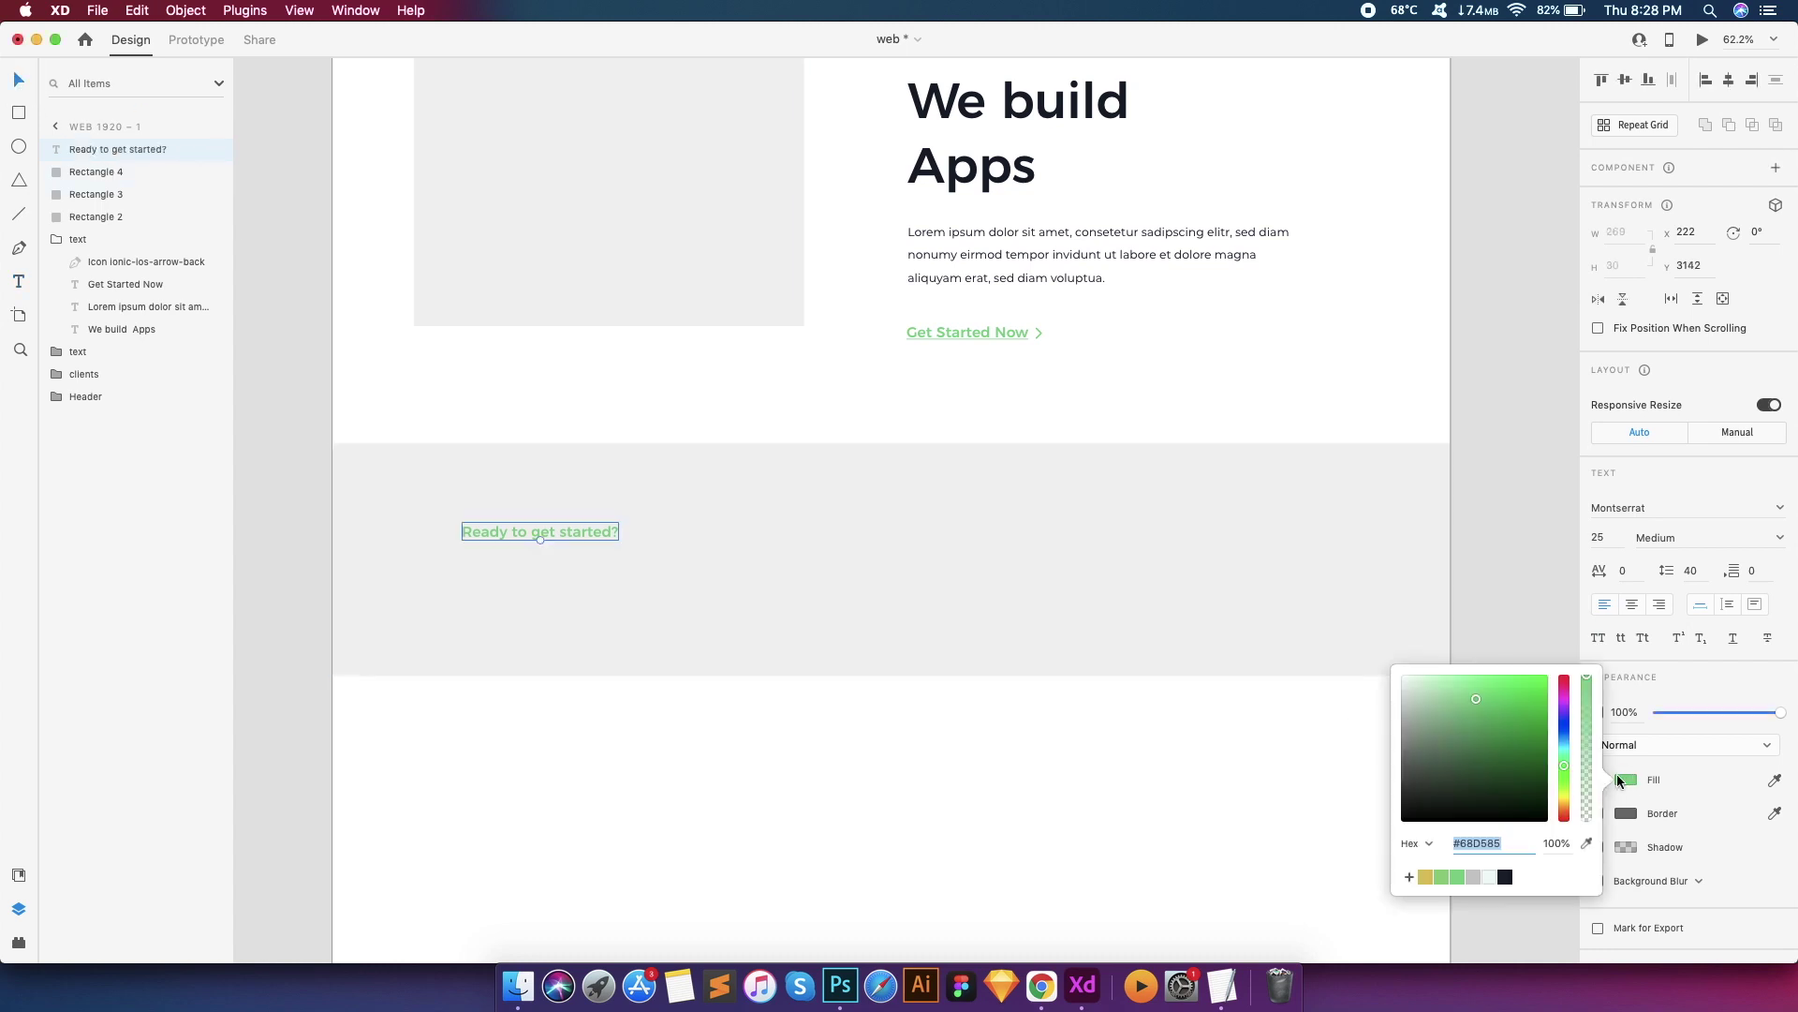
{"action": "left_click", "coordinate": [1505, 869]}
{"action": "left_click", "coordinate": [548, 536]}
Enlarge the "Ready to get started?" text to size 75 and place it at X 170, Y 3150
{"action": "left_click_drag", "start_coordinate": [541, 541], "coordinate": [757, 539]}
{"action": "key", "text": "Down"}
{"action": "key", "text": "Down"}
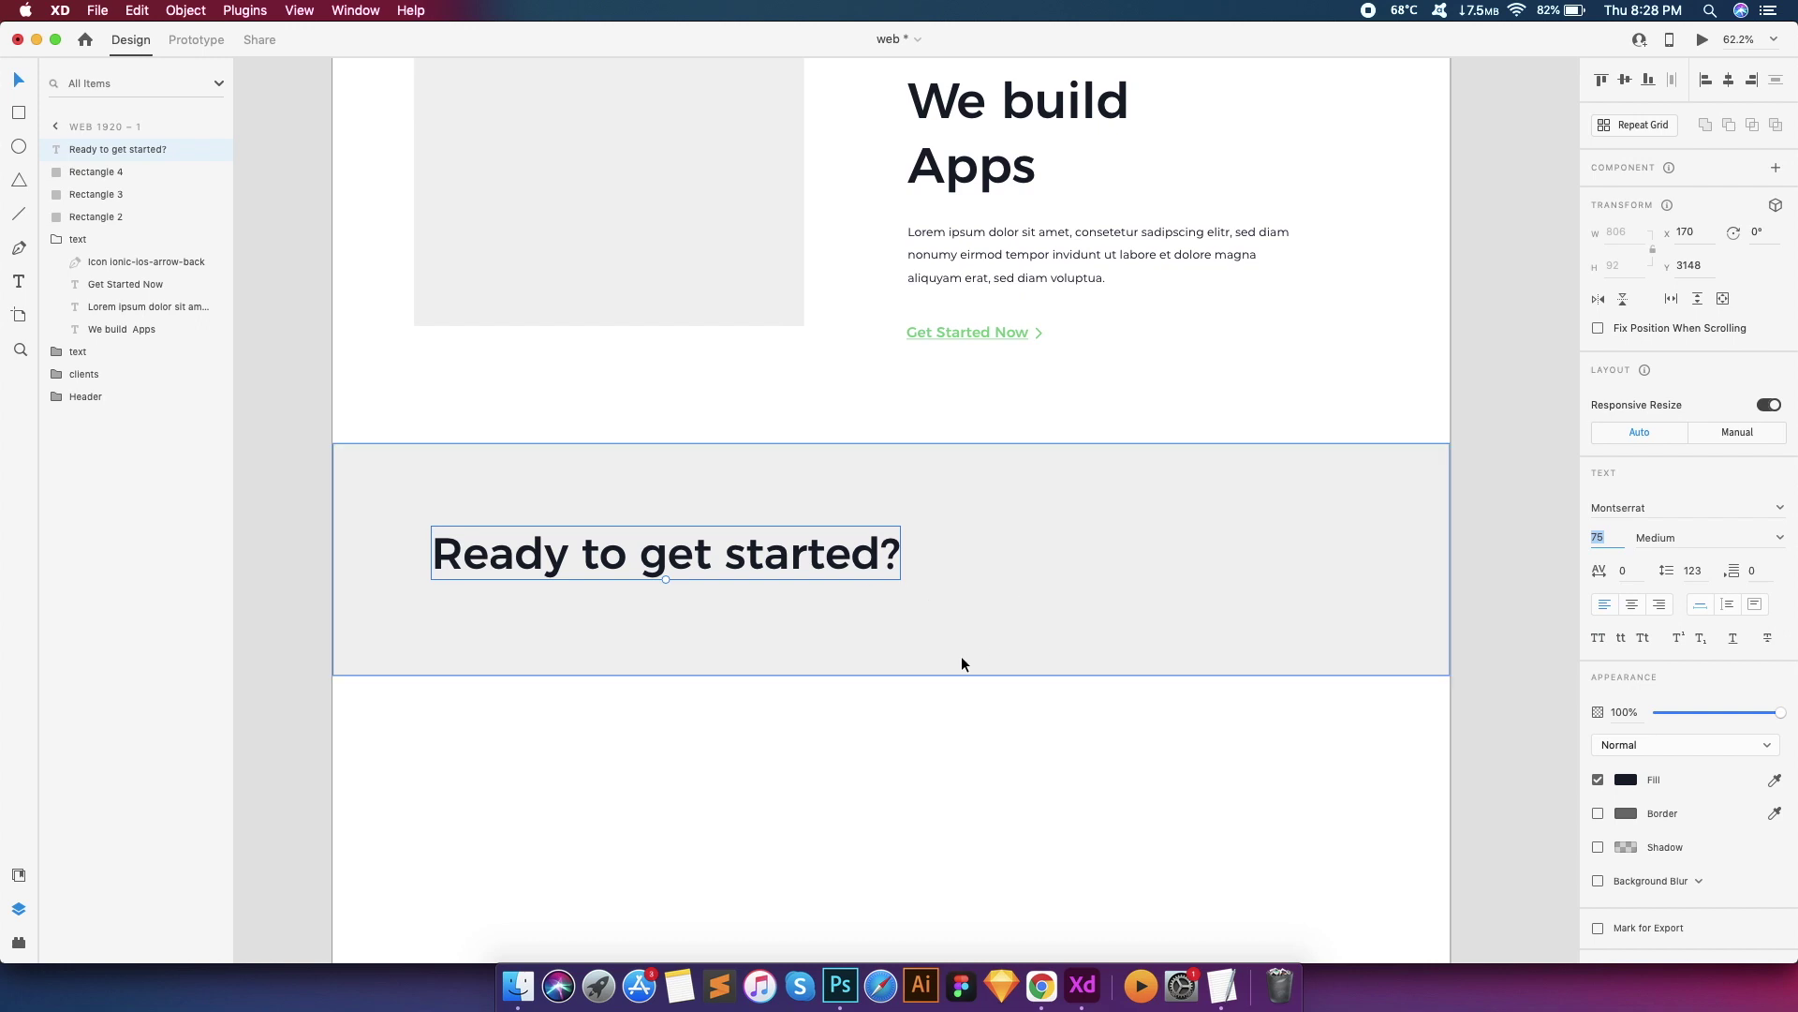
{"action": "scroll", "coordinate": [961, 655], "scroll_direction": "down", "scroll_amount": 5}
{"action": "right_click", "coordinate": [936, 627]}
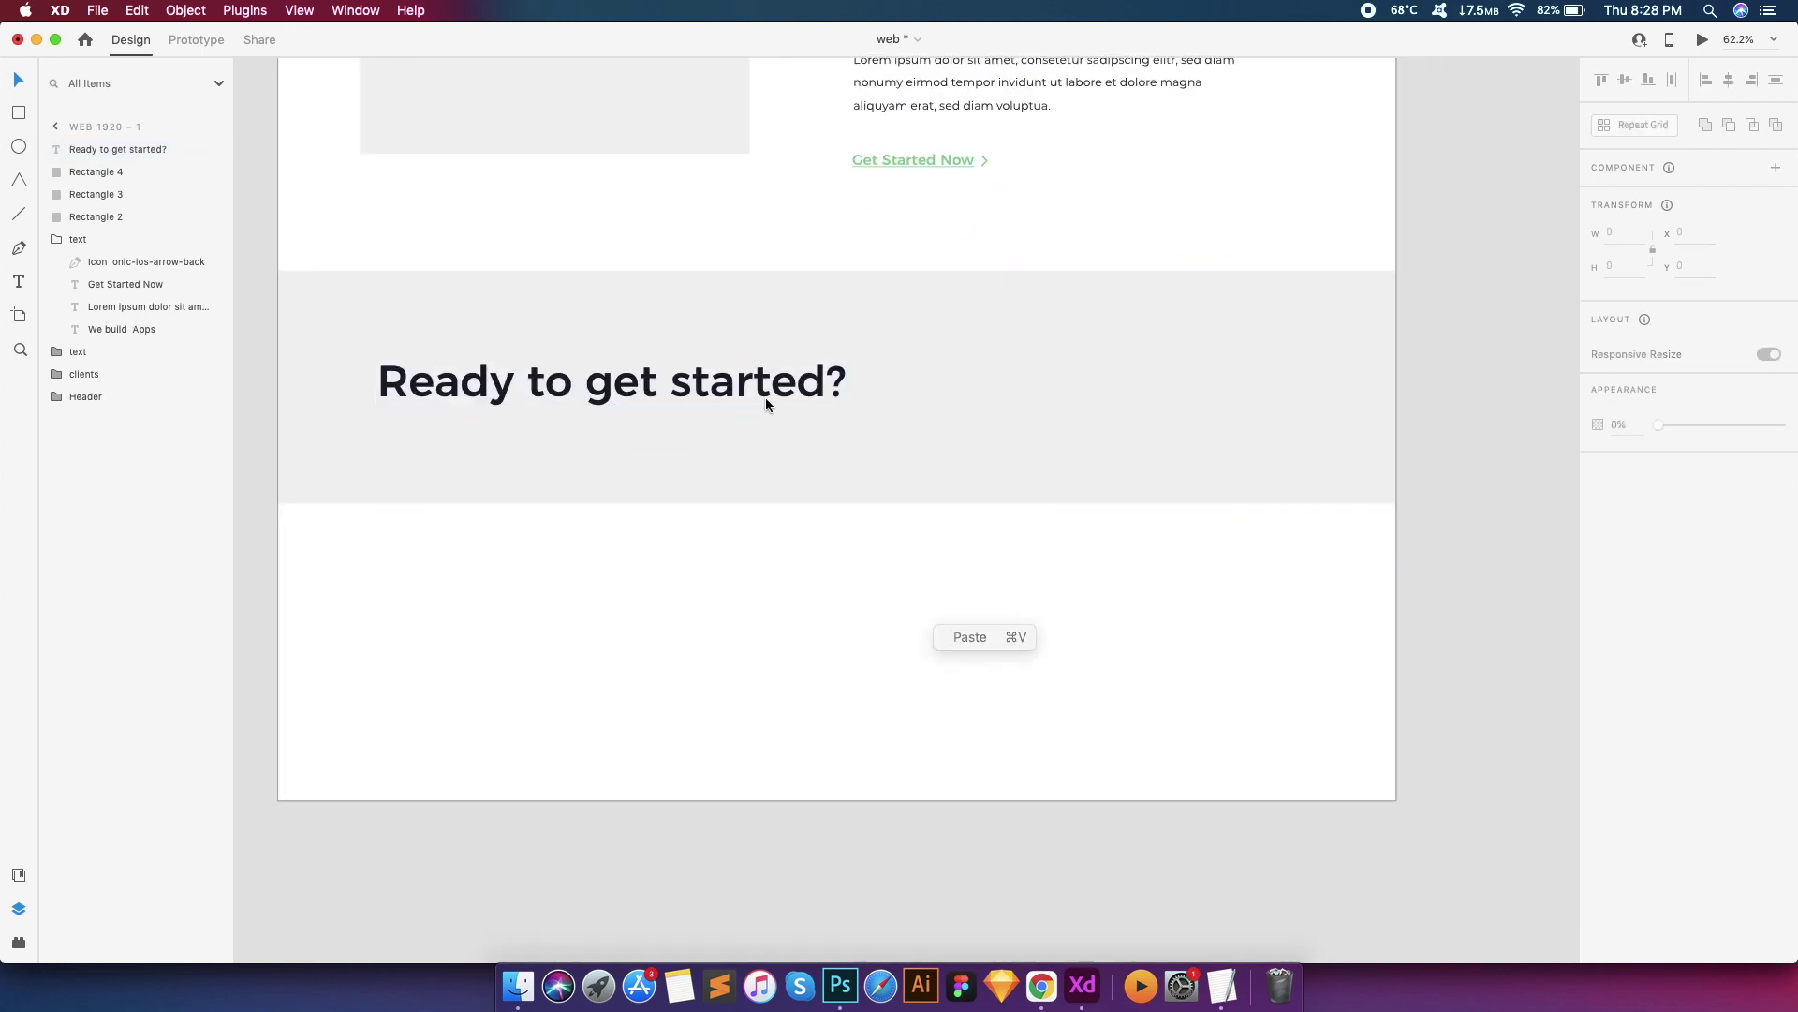
{"action": "left_click", "coordinate": [766, 403]}
Copy the hero section's "Learn More" button and paste it onto the grey band at X 1458, Y 3178
{"action": "scroll", "coordinate": [915, 466], "scroll_direction": "down", "scroll_amount": 3}
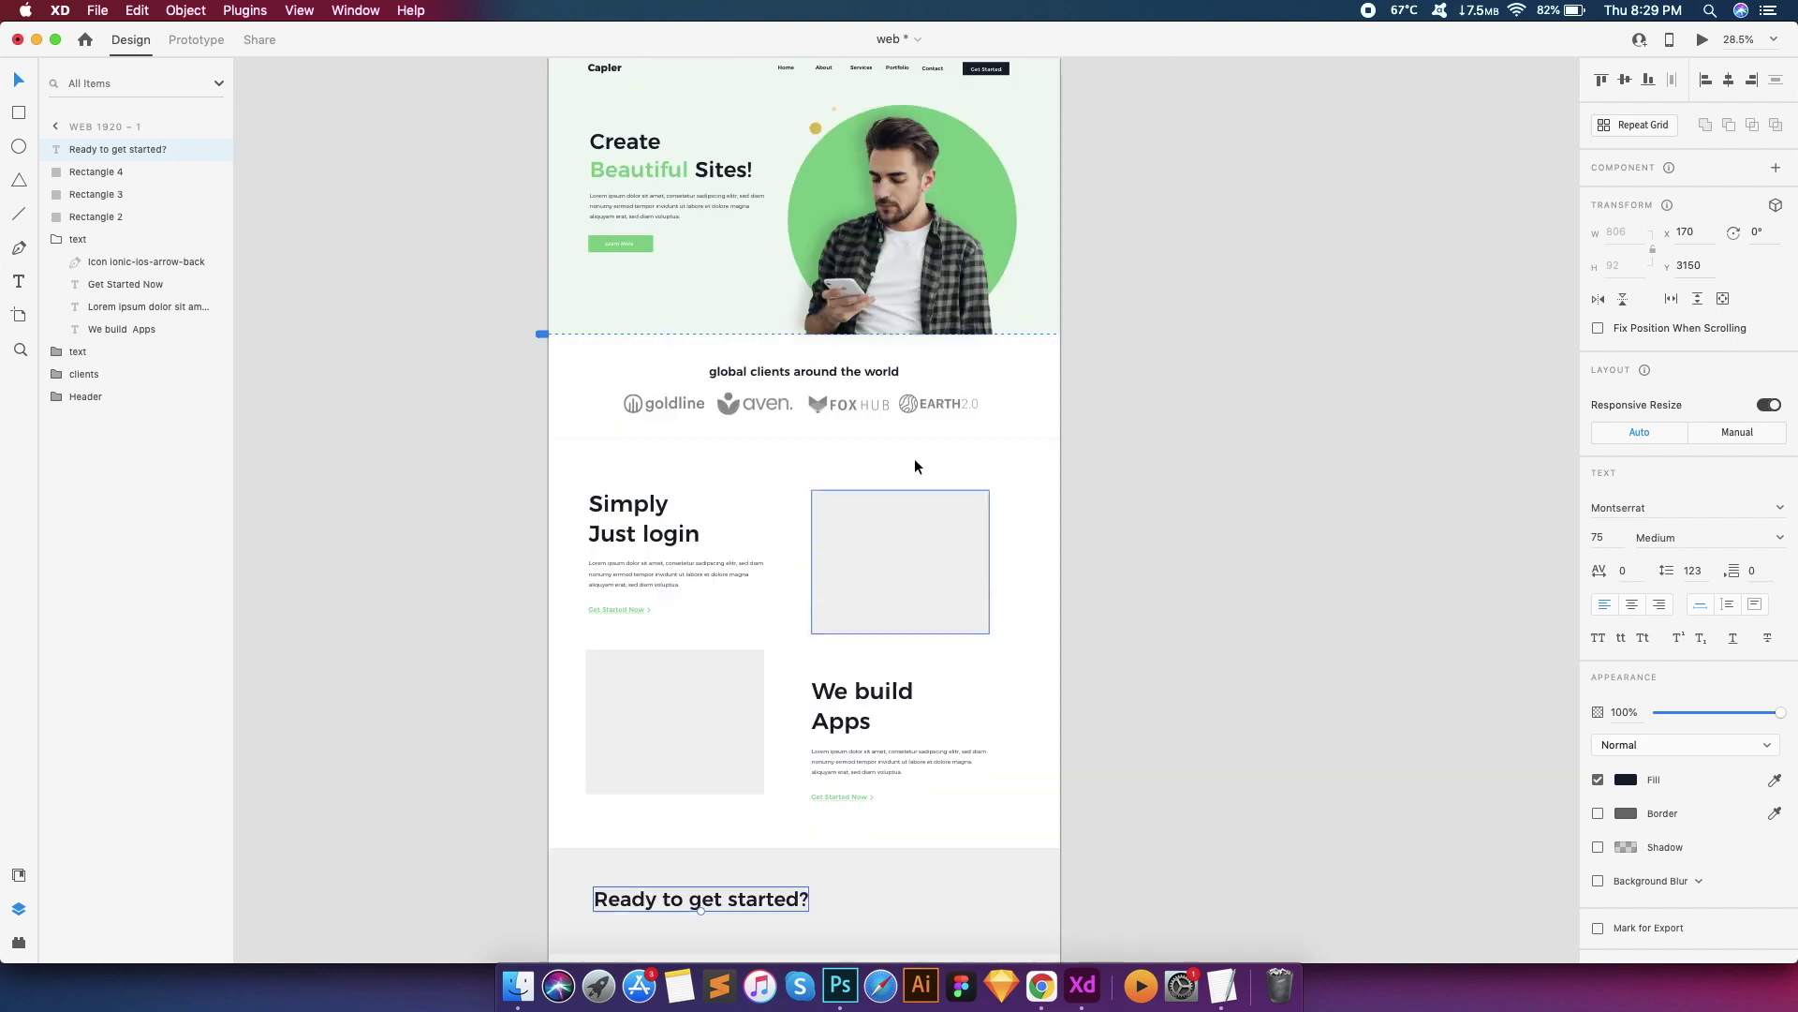
{"action": "left_click", "coordinate": [631, 249]}
{"action": "double_click", "coordinate": [642, 244]}
{"action": "scroll", "coordinate": [656, 281], "scroll_direction": "down", "scroll_amount": 3}
{"action": "left_click", "coordinate": [731, 412]}
{"action": "scroll", "coordinate": [880, 414], "scroll_direction": "up", "scroll_amount": 5}
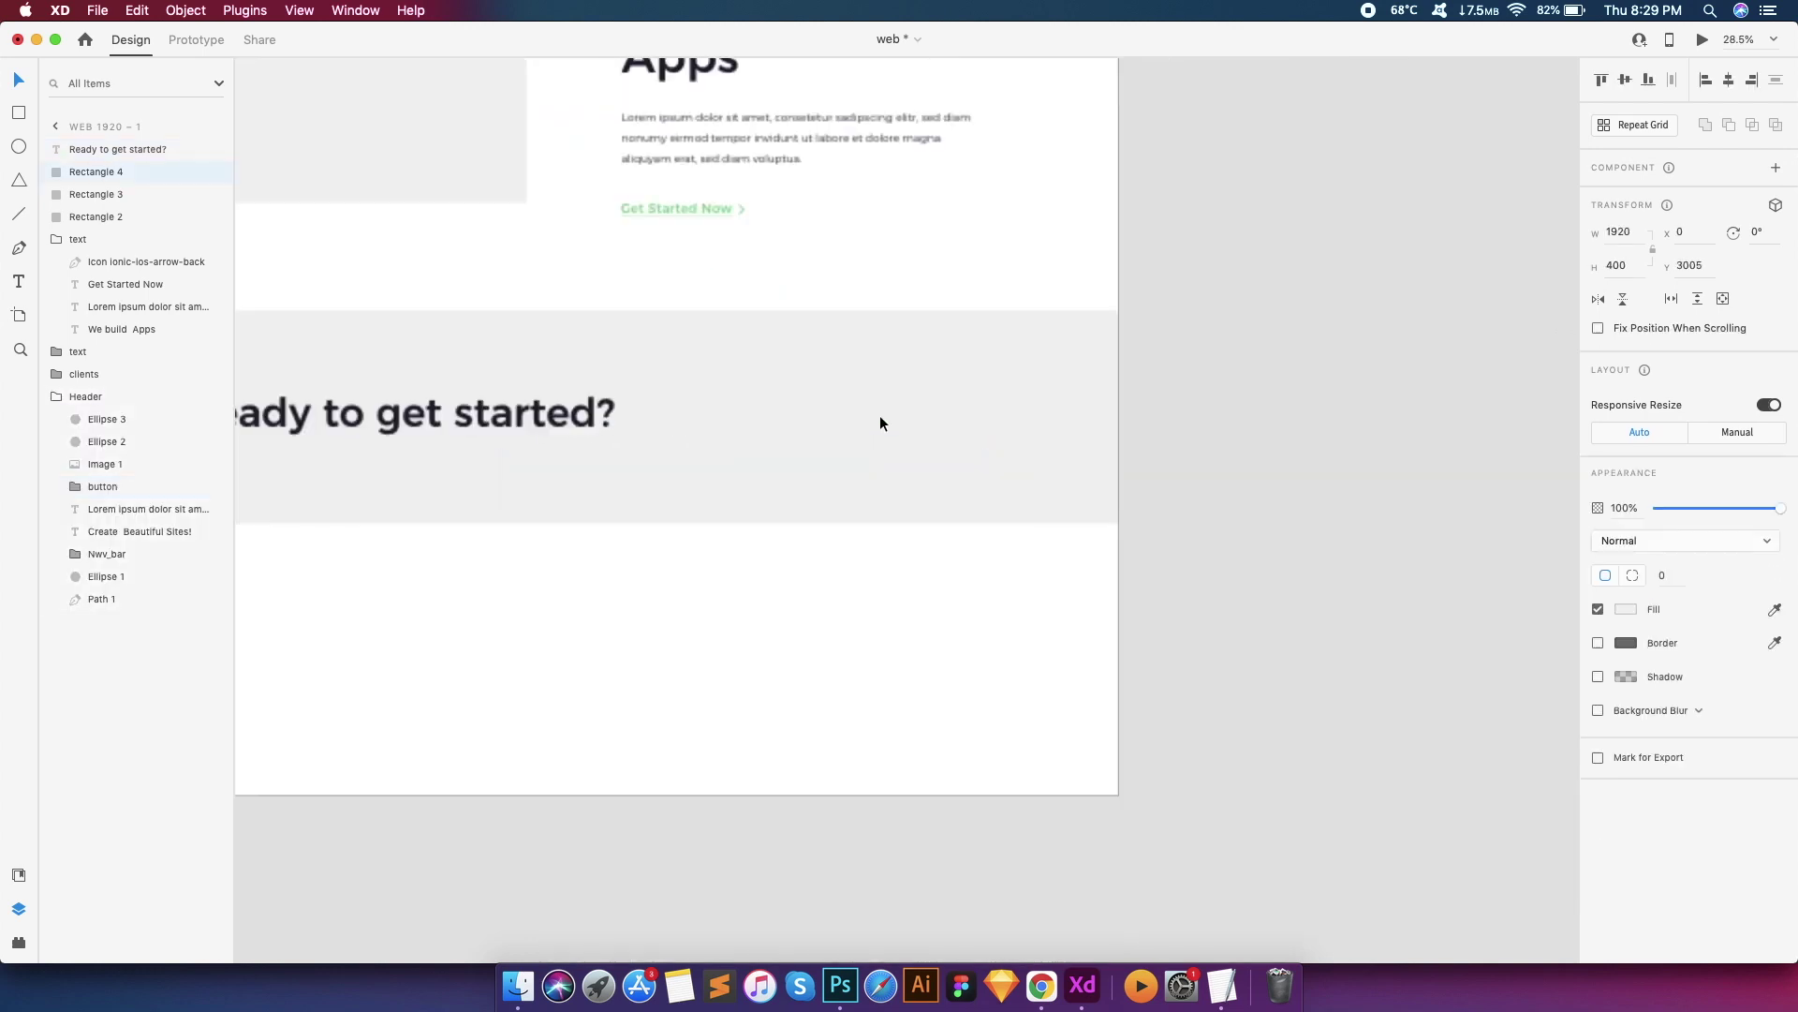
{"action": "key", "text": "cmd+v"}
{"action": "left_click_drag", "start_coordinate": [744, 462], "coordinate": [988, 427]}
Fill the copied "Learn More" button's background rectangle with the dark navy colour
{"action": "scroll", "coordinate": [988, 426], "scroll_direction": "up", "scroll_amount": 3}
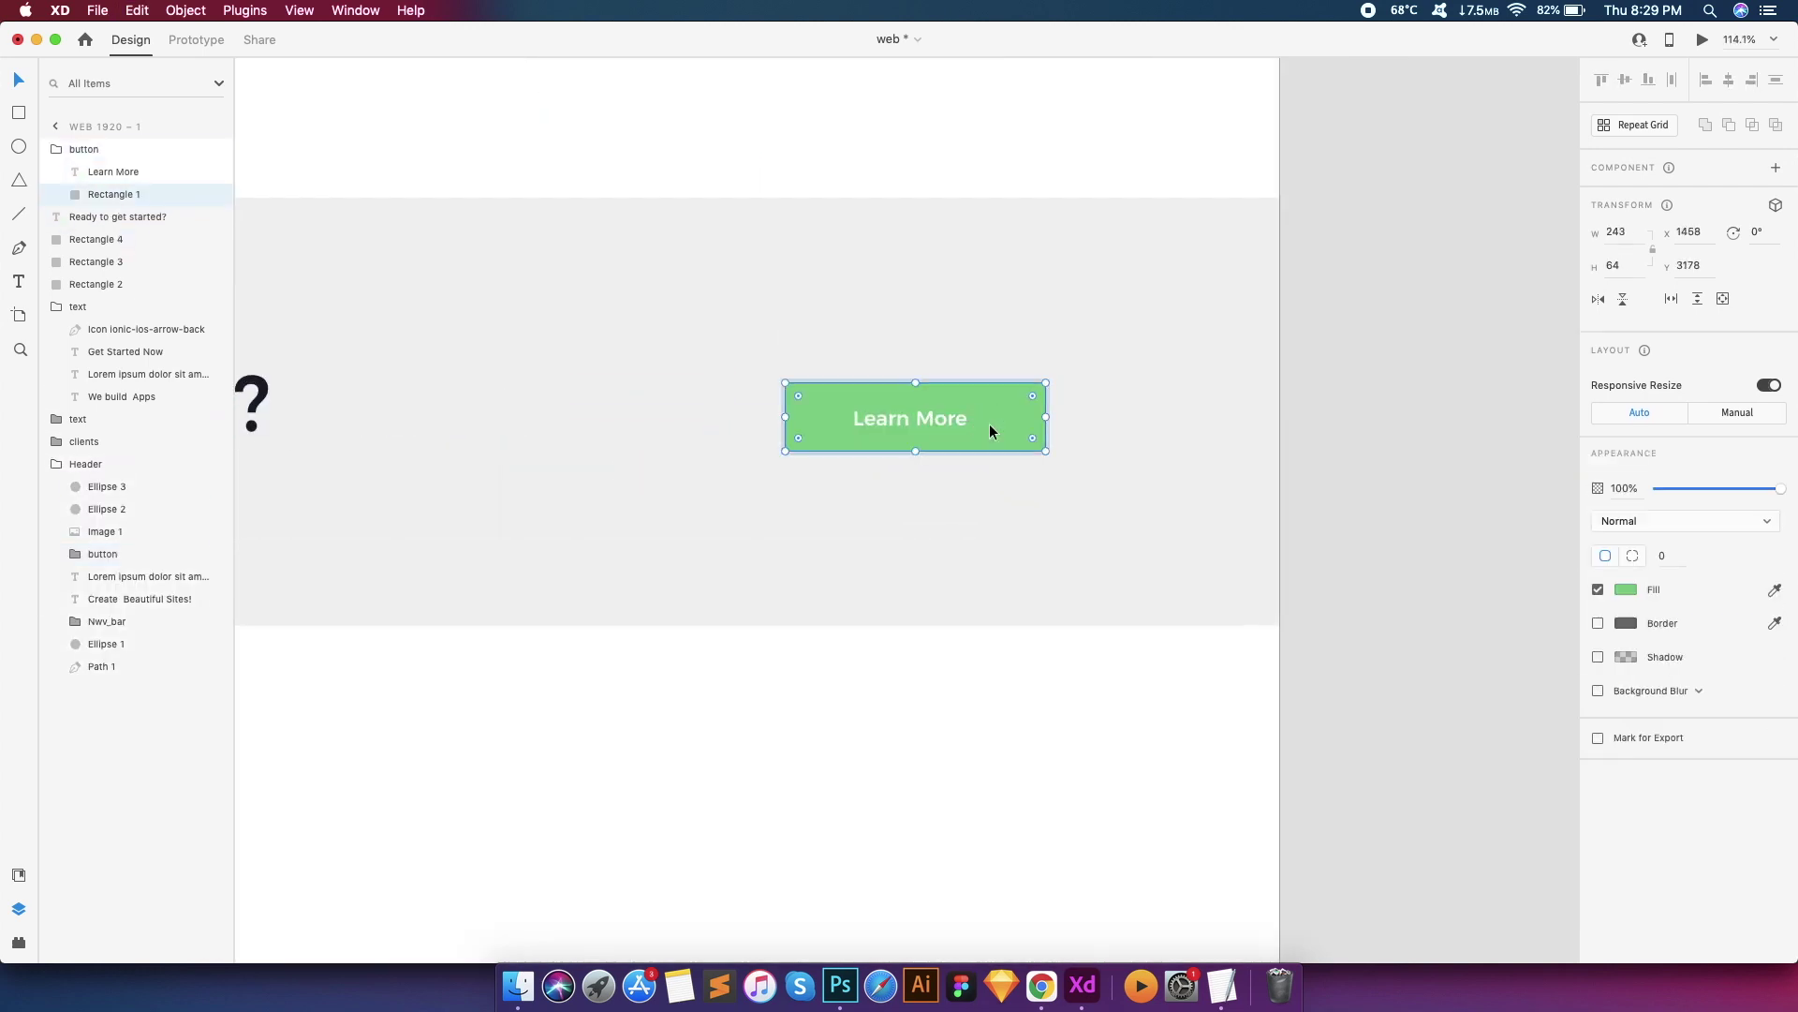
{"action": "left_click", "coordinate": [1633, 592]}
{"action": "left_click", "coordinate": [1469, 615]}
{"action": "scroll", "coordinate": [1337, 353], "scroll_direction": "down", "scroll_amount": 5}
Position the dark button at X 1435, Y 3178 and the "Ready to get started?" text at X 167, Y 3164
{"action": "left_click", "coordinate": [1128, 481]}
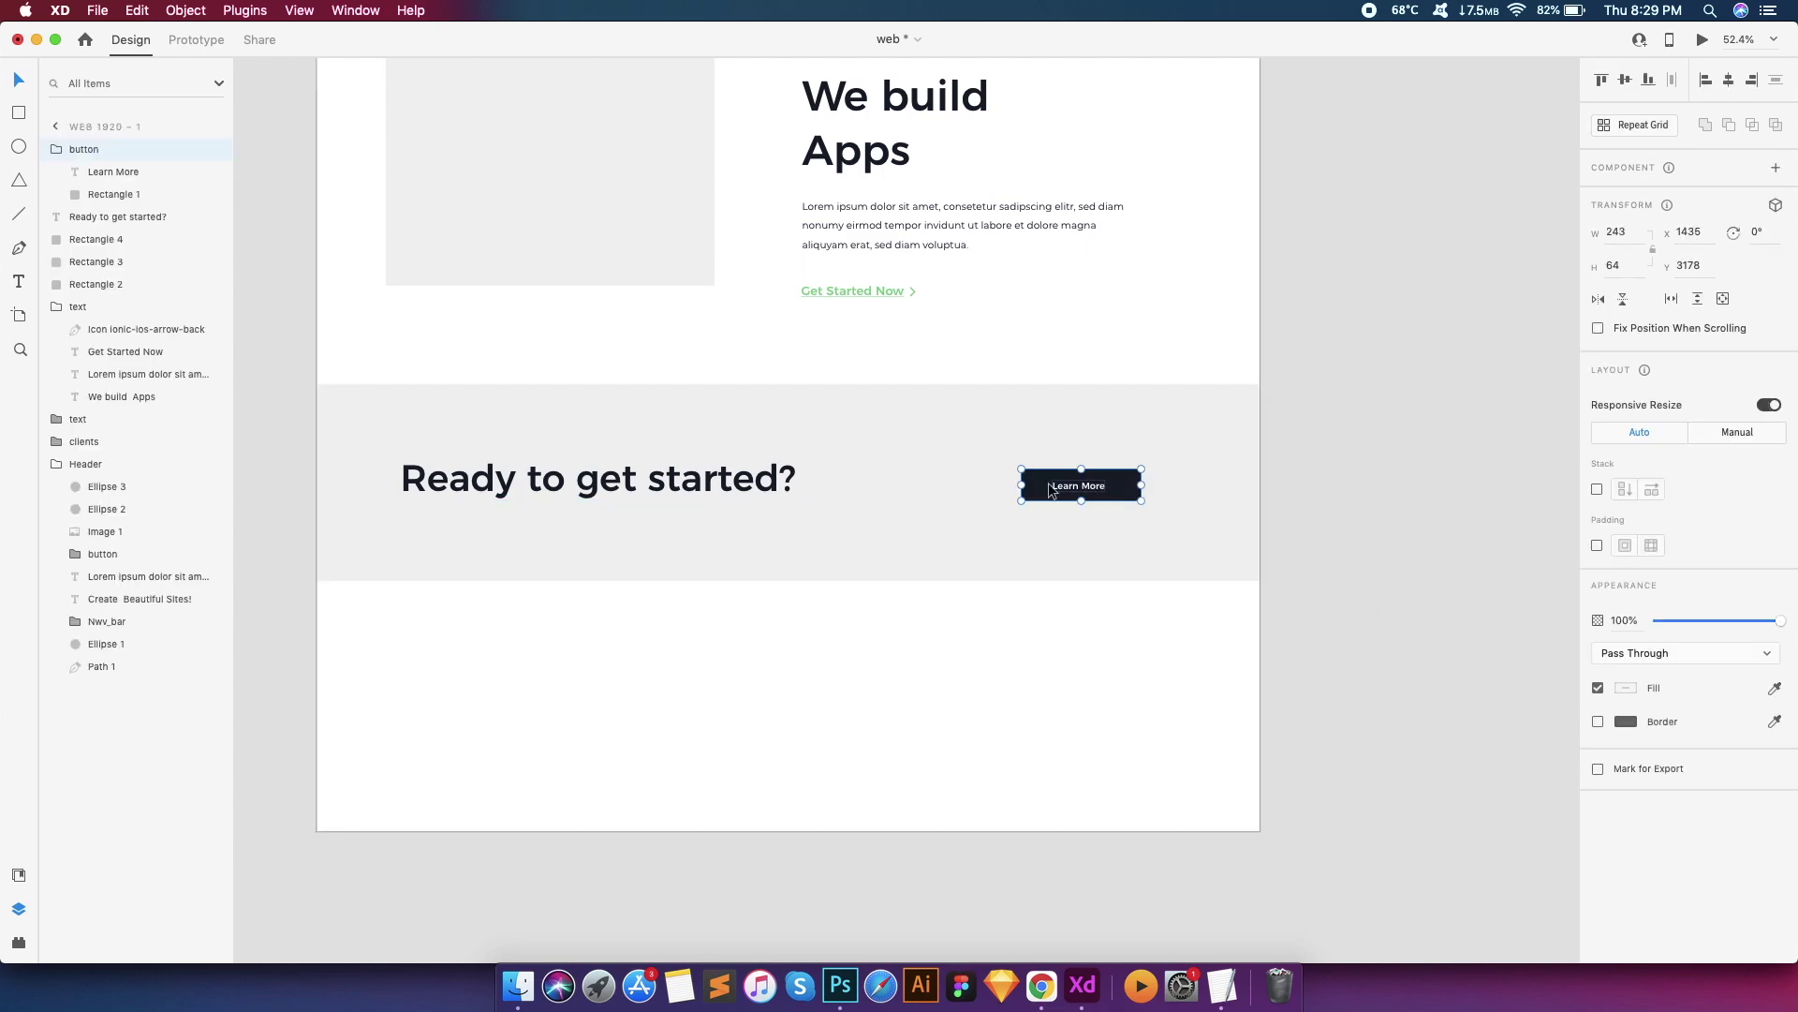
{"action": "left_click", "coordinate": [682, 483]}
{"action": "scroll", "coordinate": [771, 564], "scroll_direction": "down", "scroll_amount": 3}
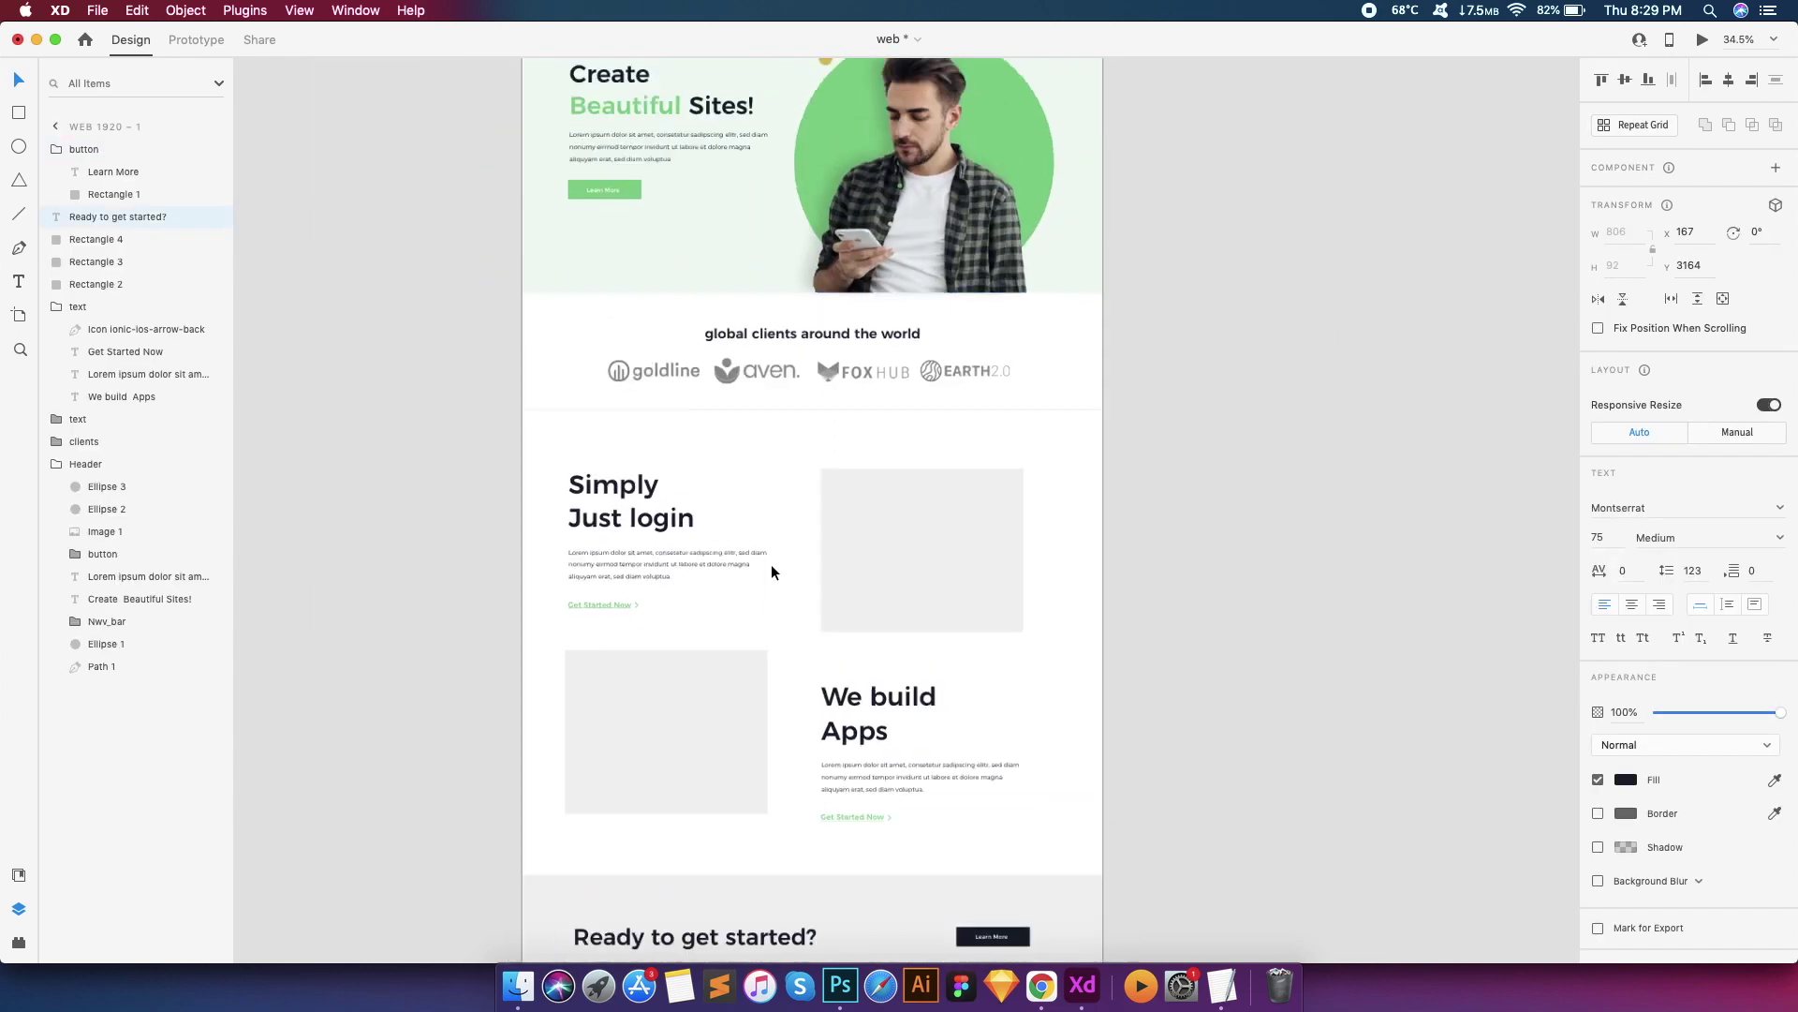
Copy the "Capler" logo text from the navigation bar and paste it near the end of the page
{"action": "scroll", "coordinate": [706, 307], "scroll_direction": "down", "scroll_amount": 2}
{"action": "scroll", "coordinate": [622, 204], "scroll_direction": "up", "scroll_amount": 5}
{"action": "left_click", "coordinate": [634, 203]}
{"action": "key", "text": "cmd+c"}
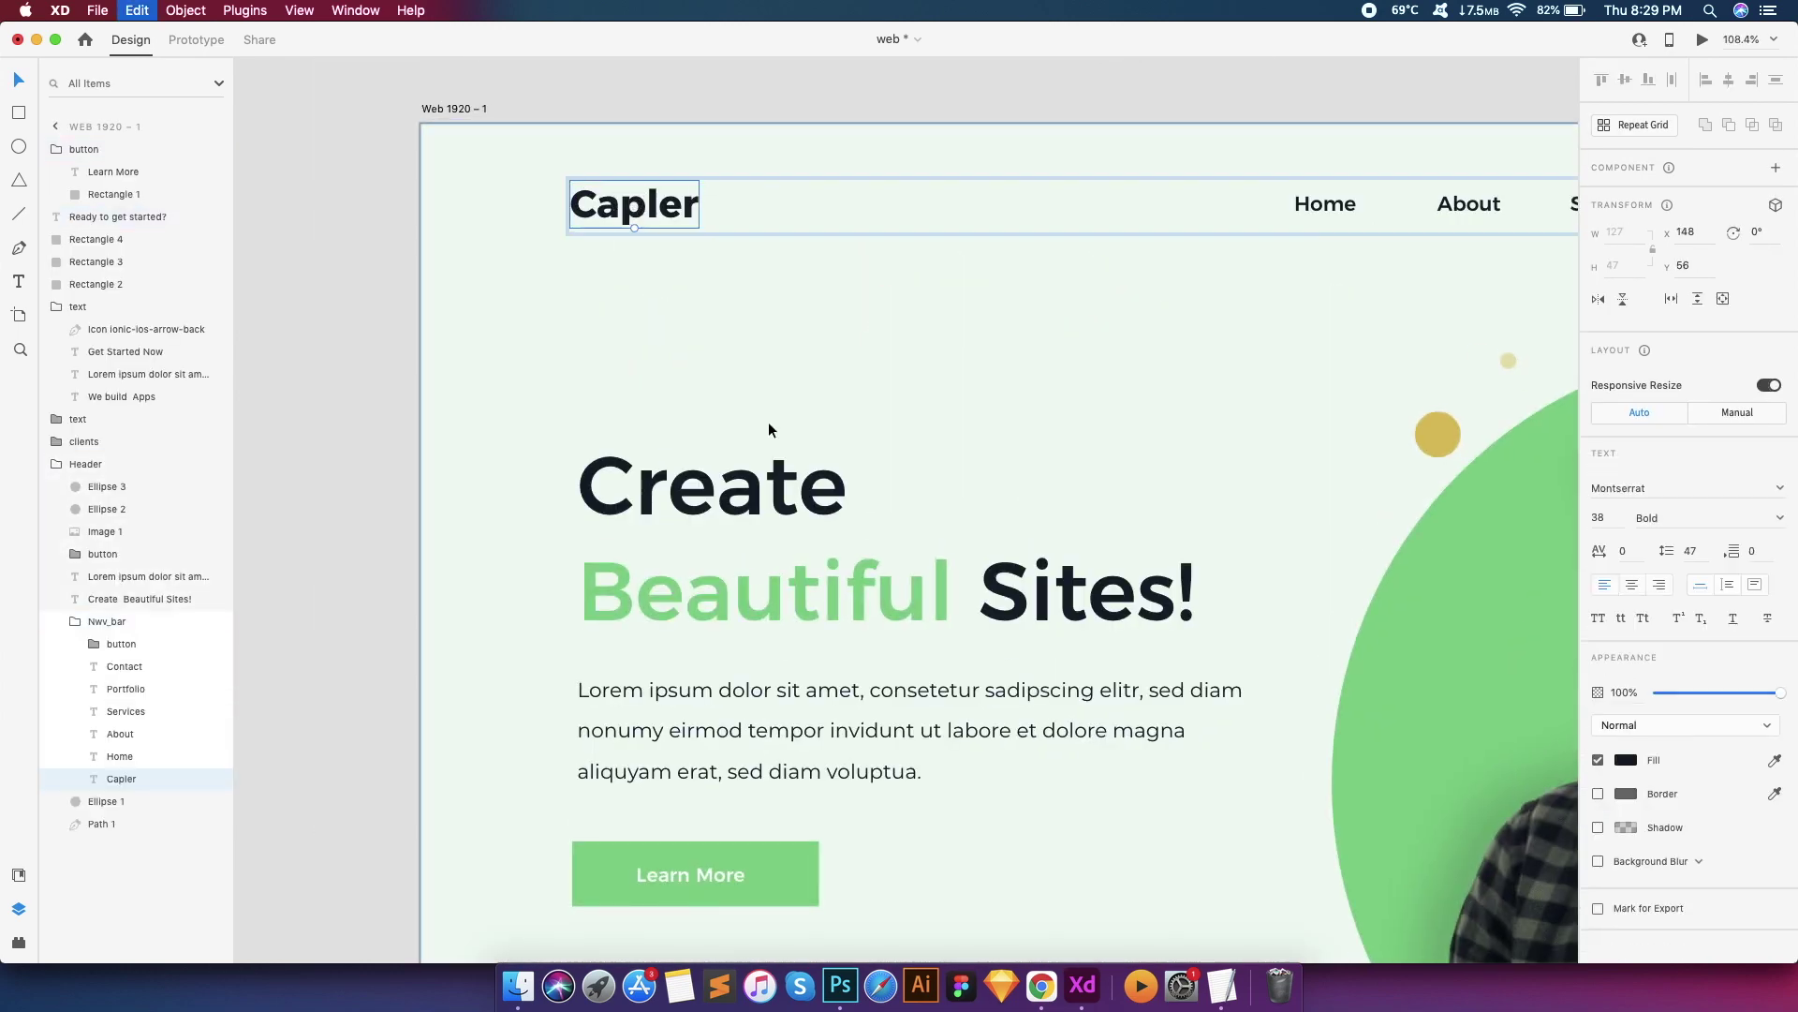
{"action": "scroll", "coordinate": [769, 428], "scroll_direction": "down", "scroll_amount": 5}
{"action": "scroll", "coordinate": [920, 925], "scroll_direction": "down", "scroll_amount": 5}
{"action": "scroll", "coordinate": [879, 774], "scroll_direction": "up", "scroll_amount": 3}
{"action": "key", "text": "cmd+v"}
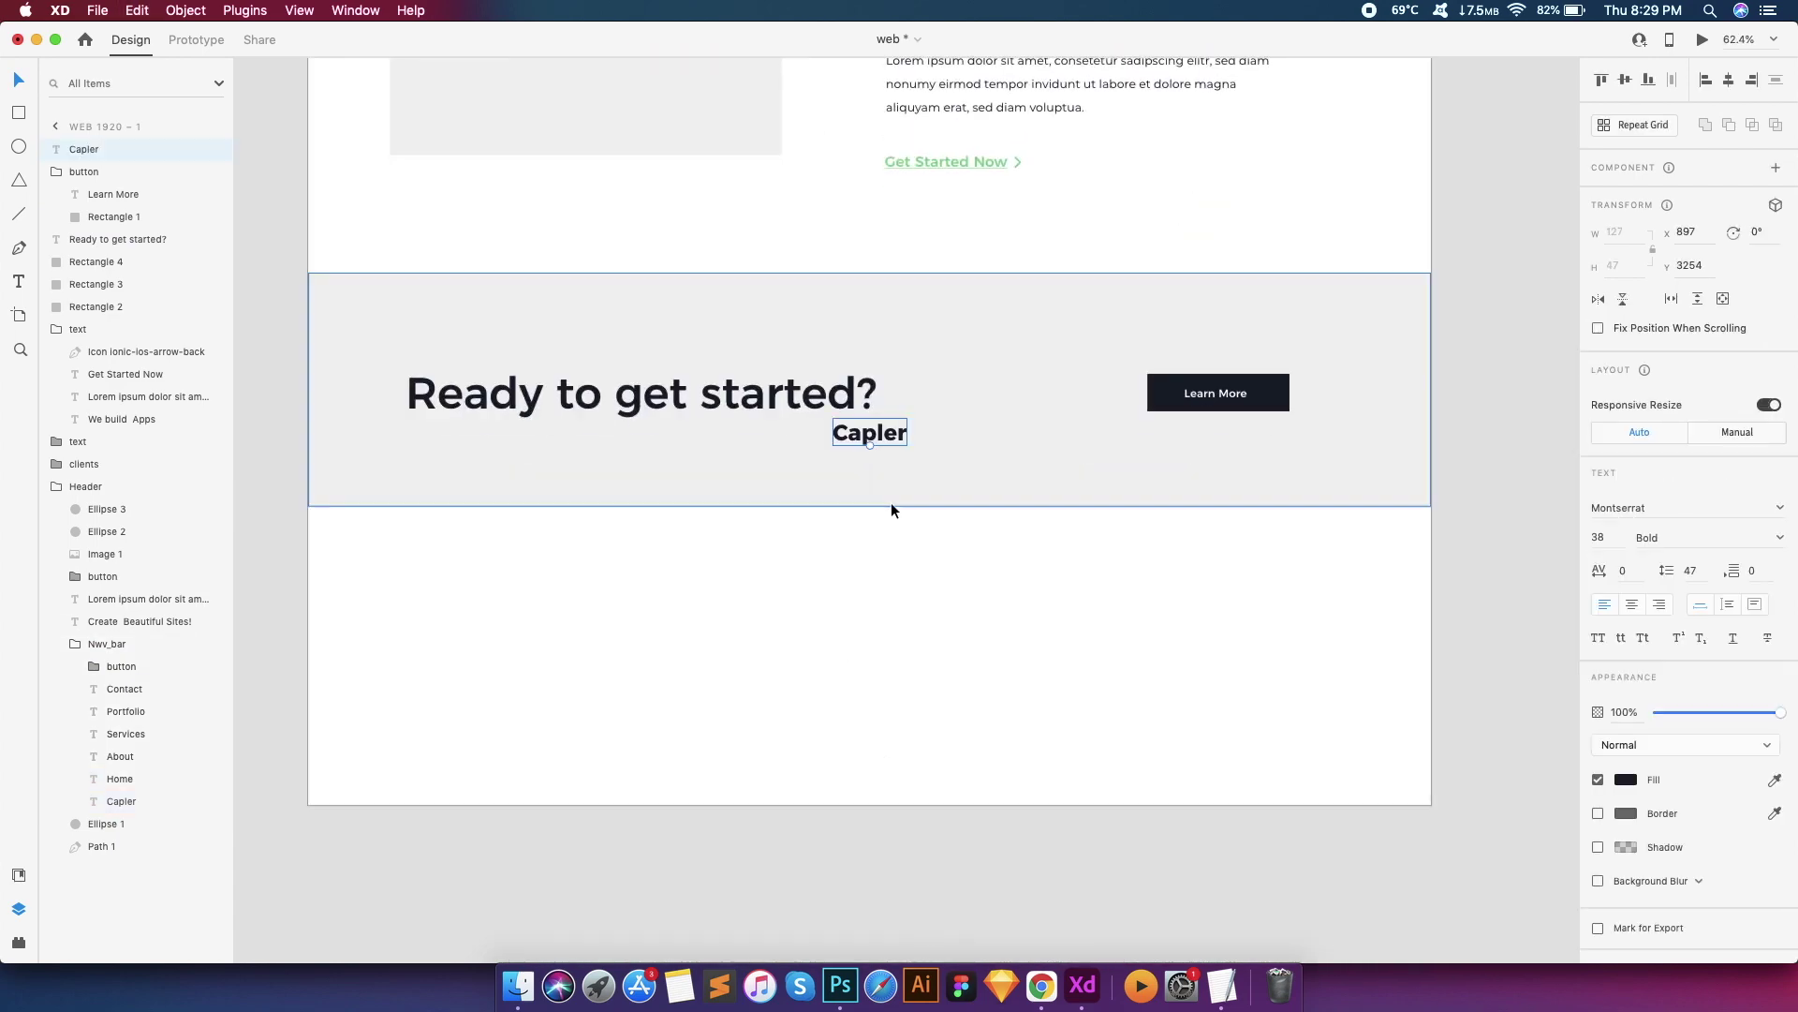
Move the pasted "Capler" logo into the white footer area at X 909, Y 3511
{"action": "left_click_drag", "start_coordinate": [877, 440], "coordinate": [884, 587]}
{"action": "scroll", "coordinate": [883, 588], "scroll_direction": "up", "scroll_amount": 3}
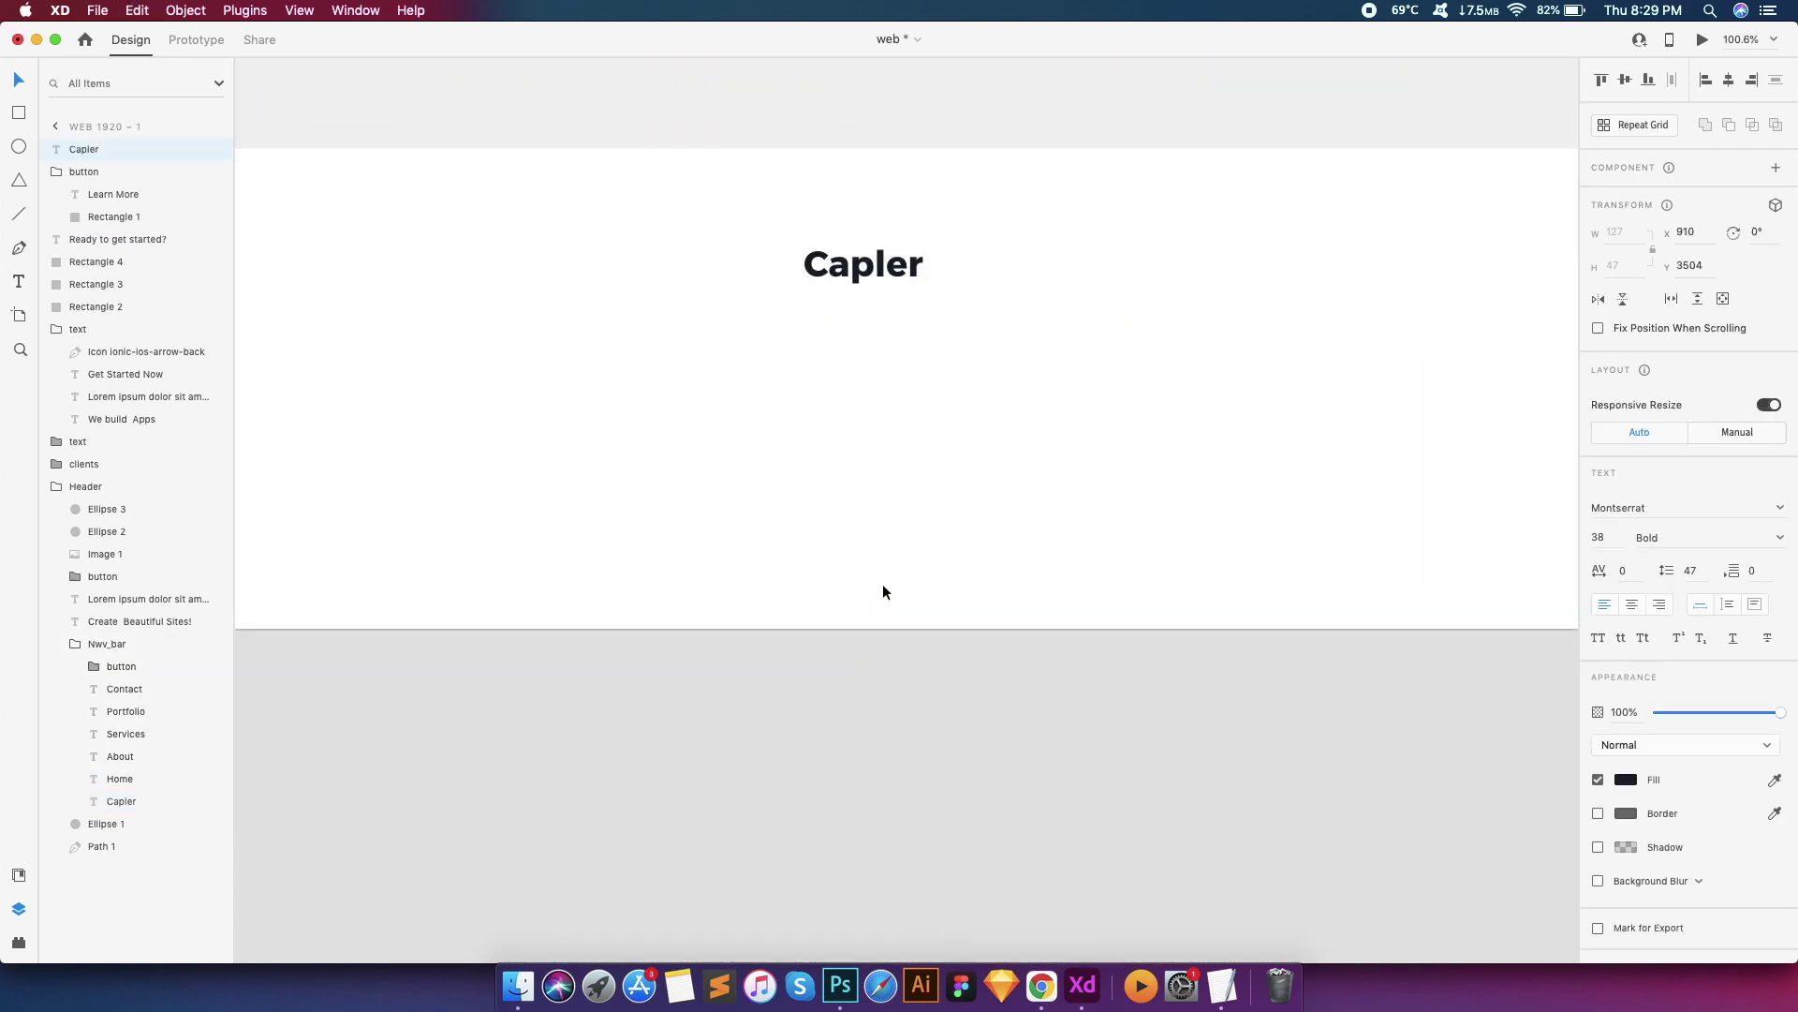
{"action": "left_click_drag", "start_coordinate": [832, 273], "coordinate": [831, 280]}
{"action": "scroll", "coordinate": [840, 352], "scroll_direction": "down", "scroll_amount": 2}
Search the Icons 4 Design plugin for "face" and insert the facebook-f icon at size 36
{"action": "left_click", "coordinate": [17, 942]}
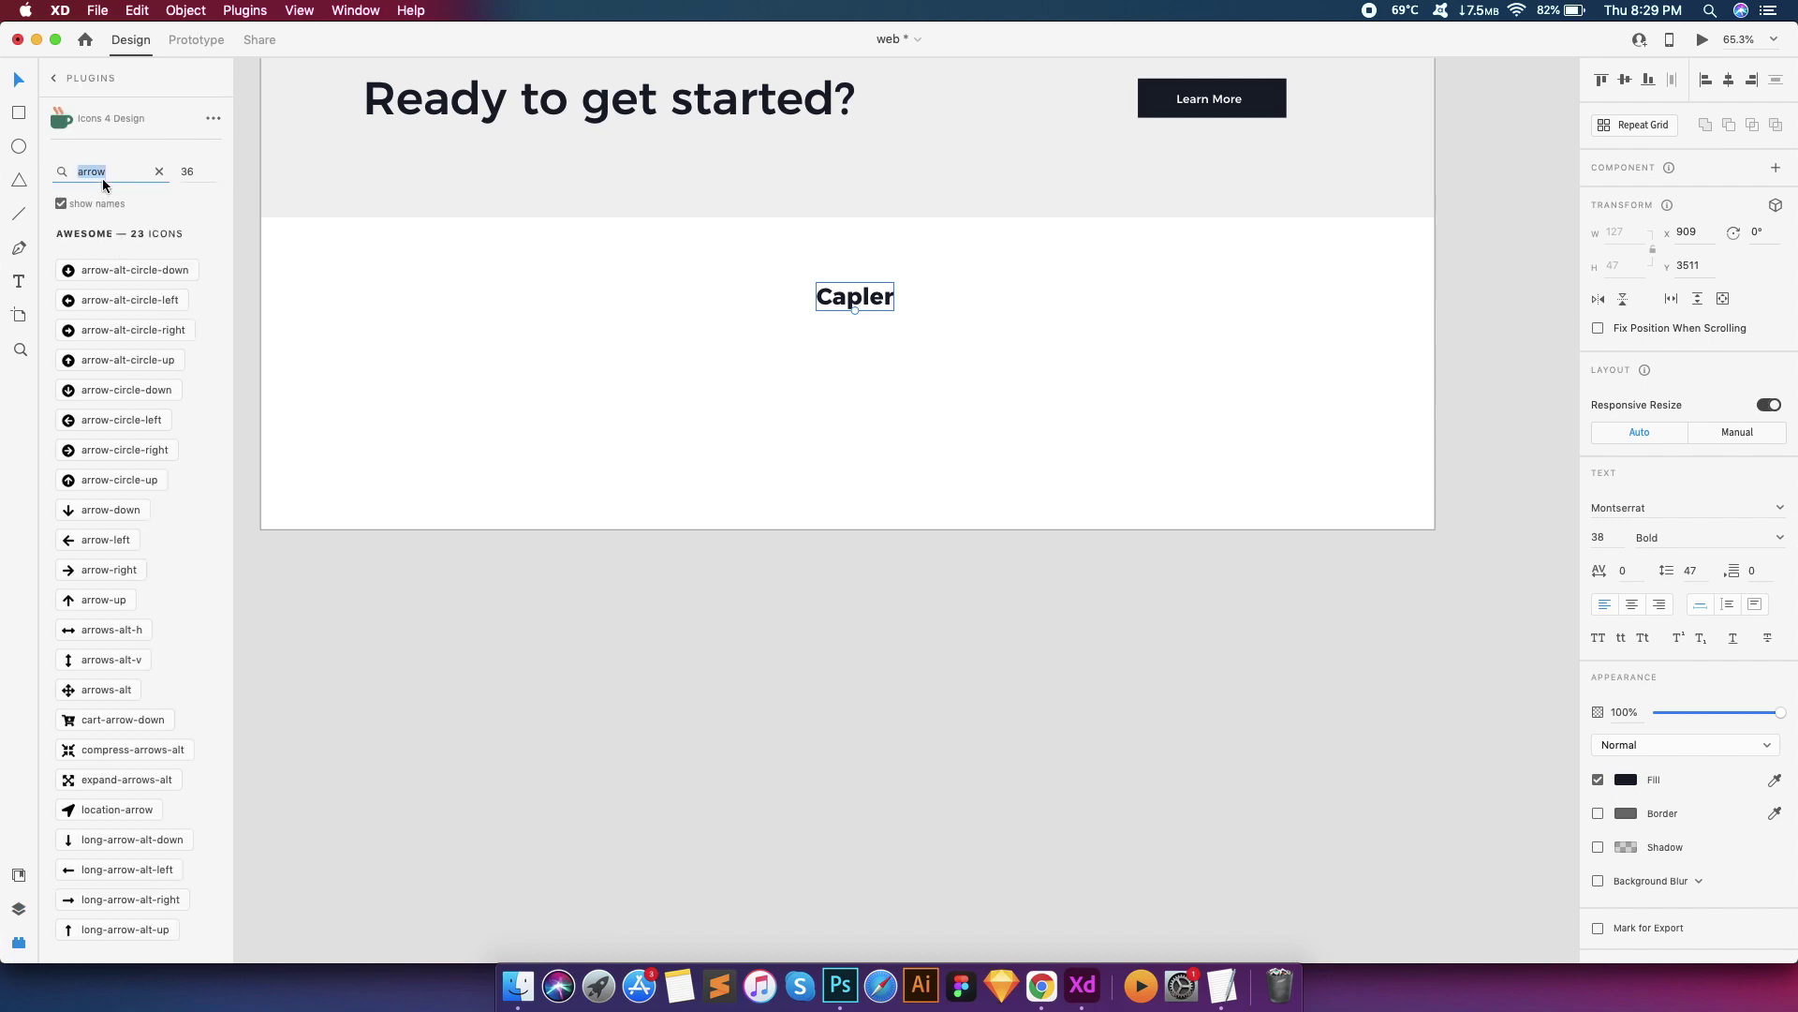
{"action": "type", "text": "face"}
{"action": "left_click", "coordinate": [187, 270]}
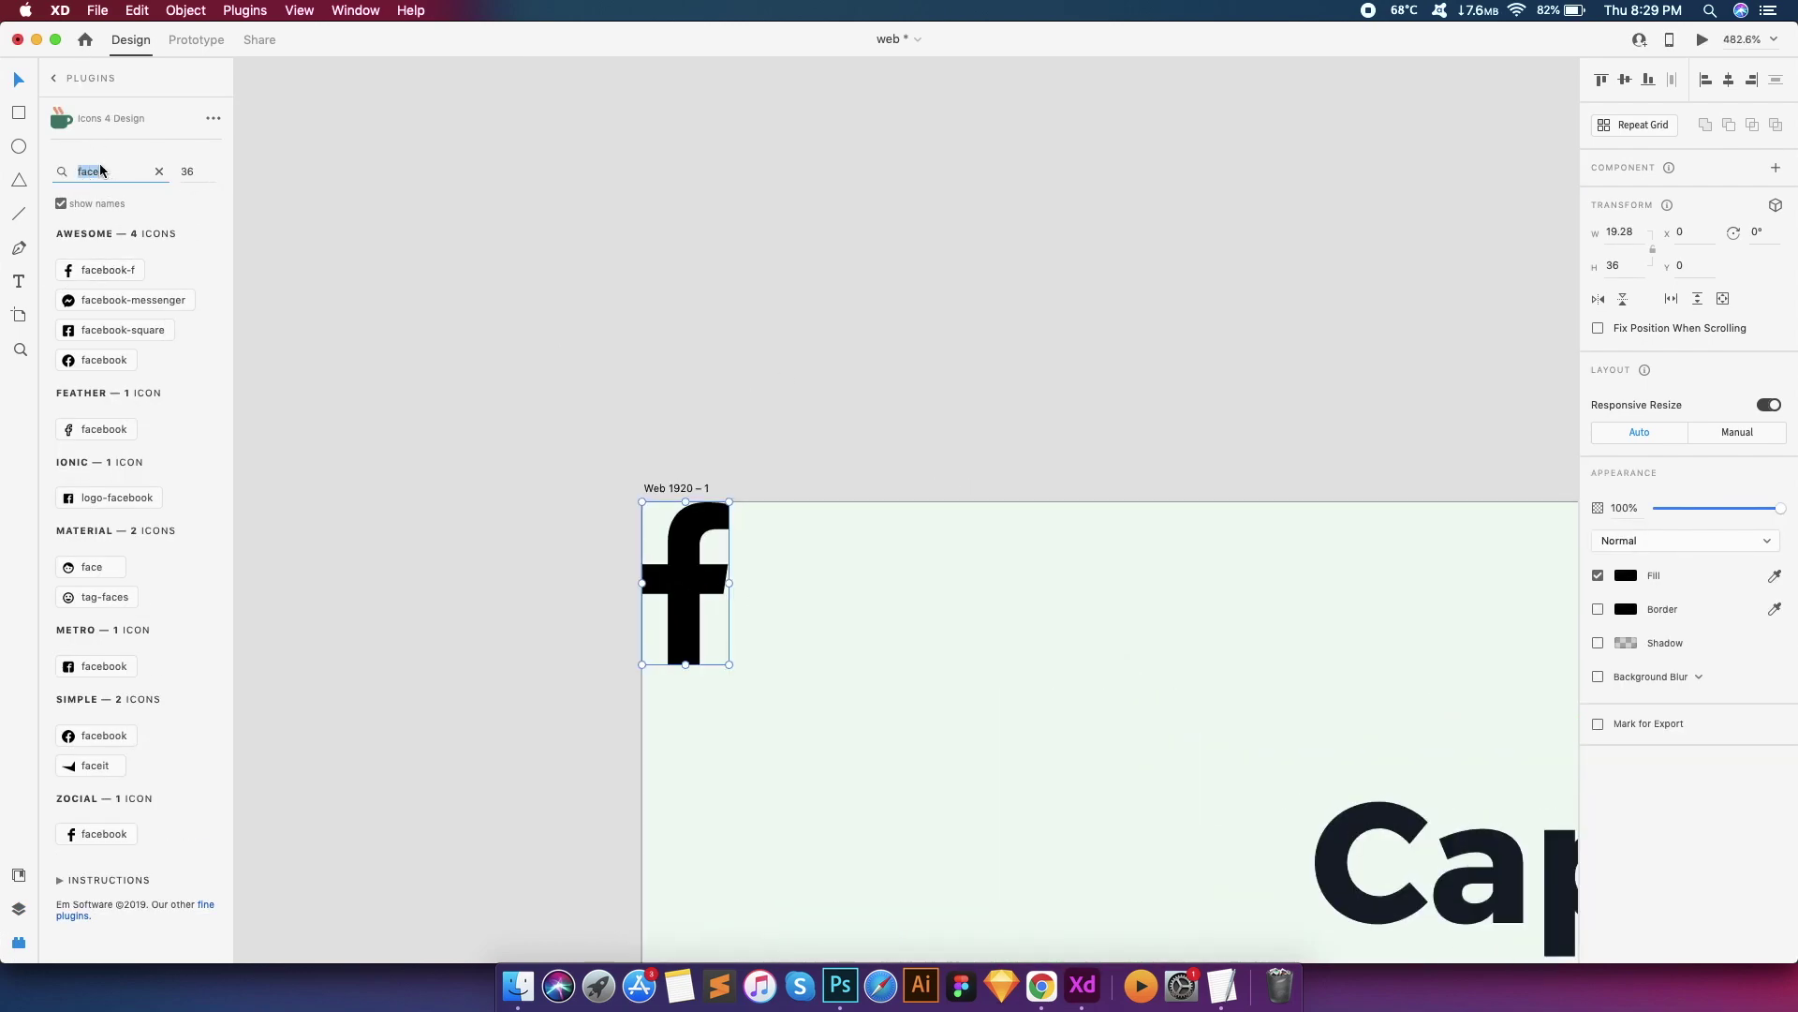
Search the icon plugin for "twit" and insert the Twitter bird icon at size 36
{"action": "type", "text": "wti"}
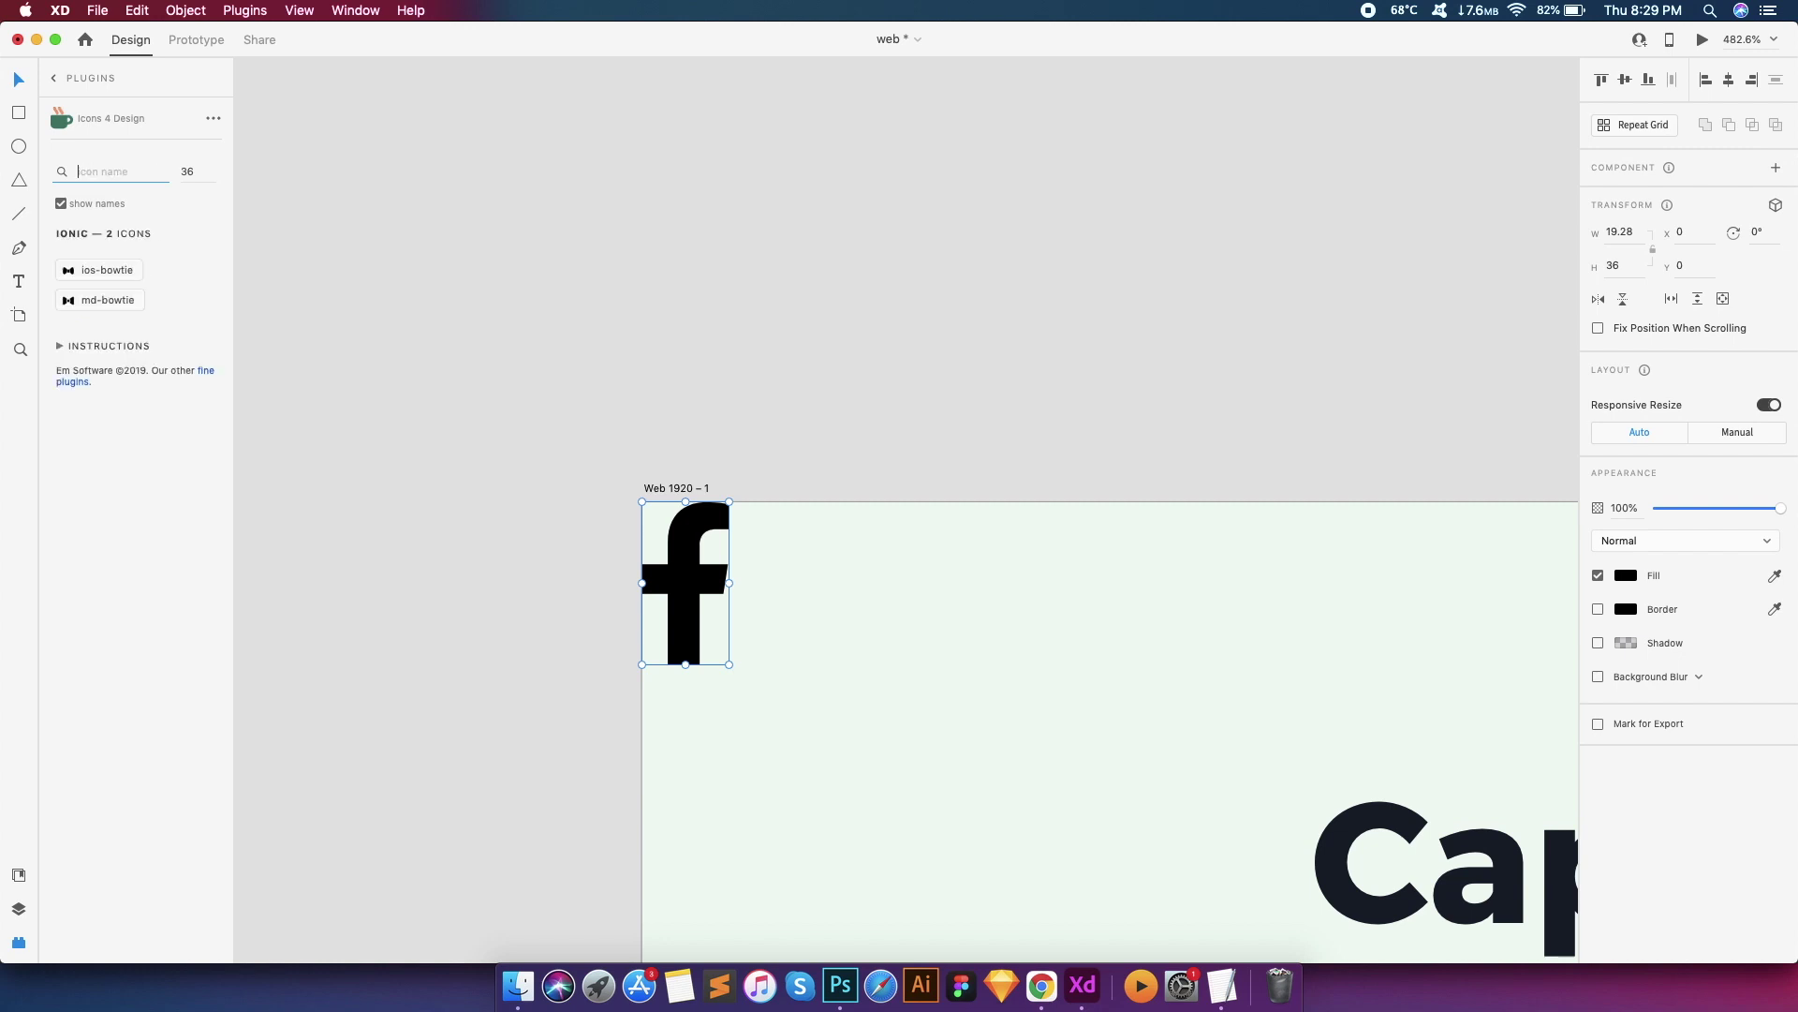
{"action": "type", "text": "twit"}
{"action": "left_click", "coordinate": [68, 330]}
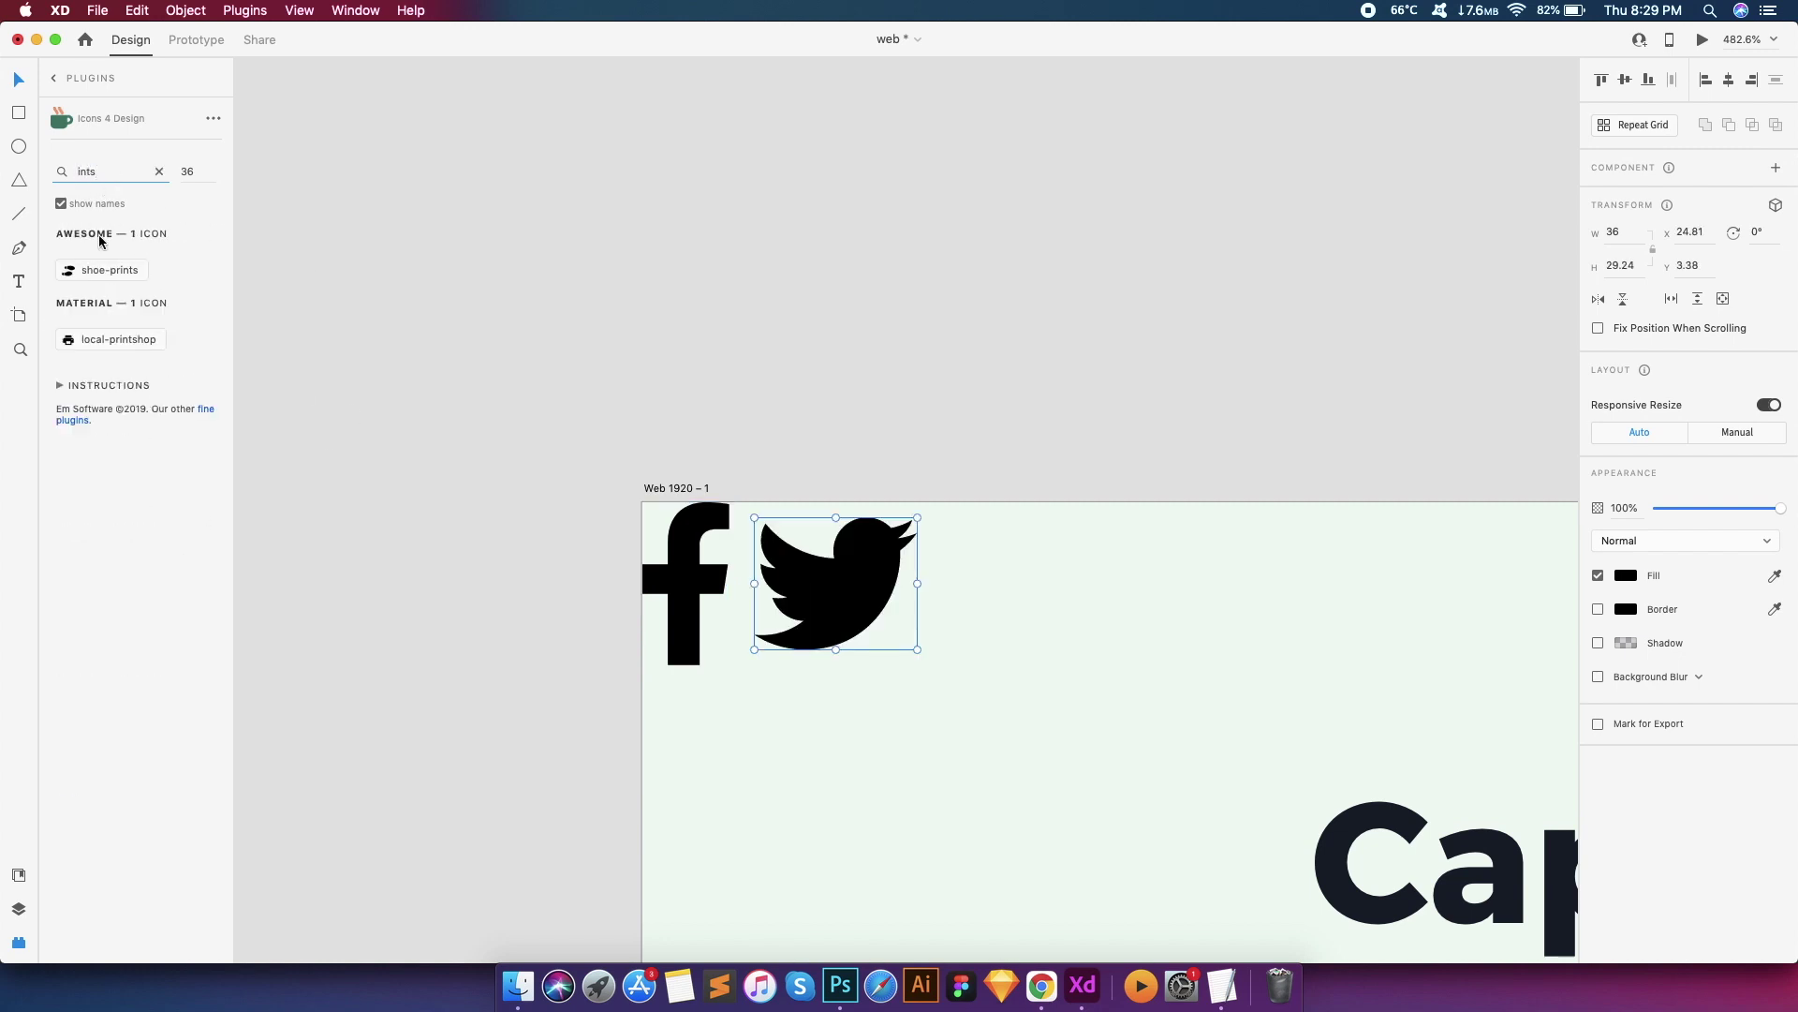
Search the icon plugin for "ins" and insert the Awesome set's instagram icon at size 36
{"action": "type", "text": "ins"}
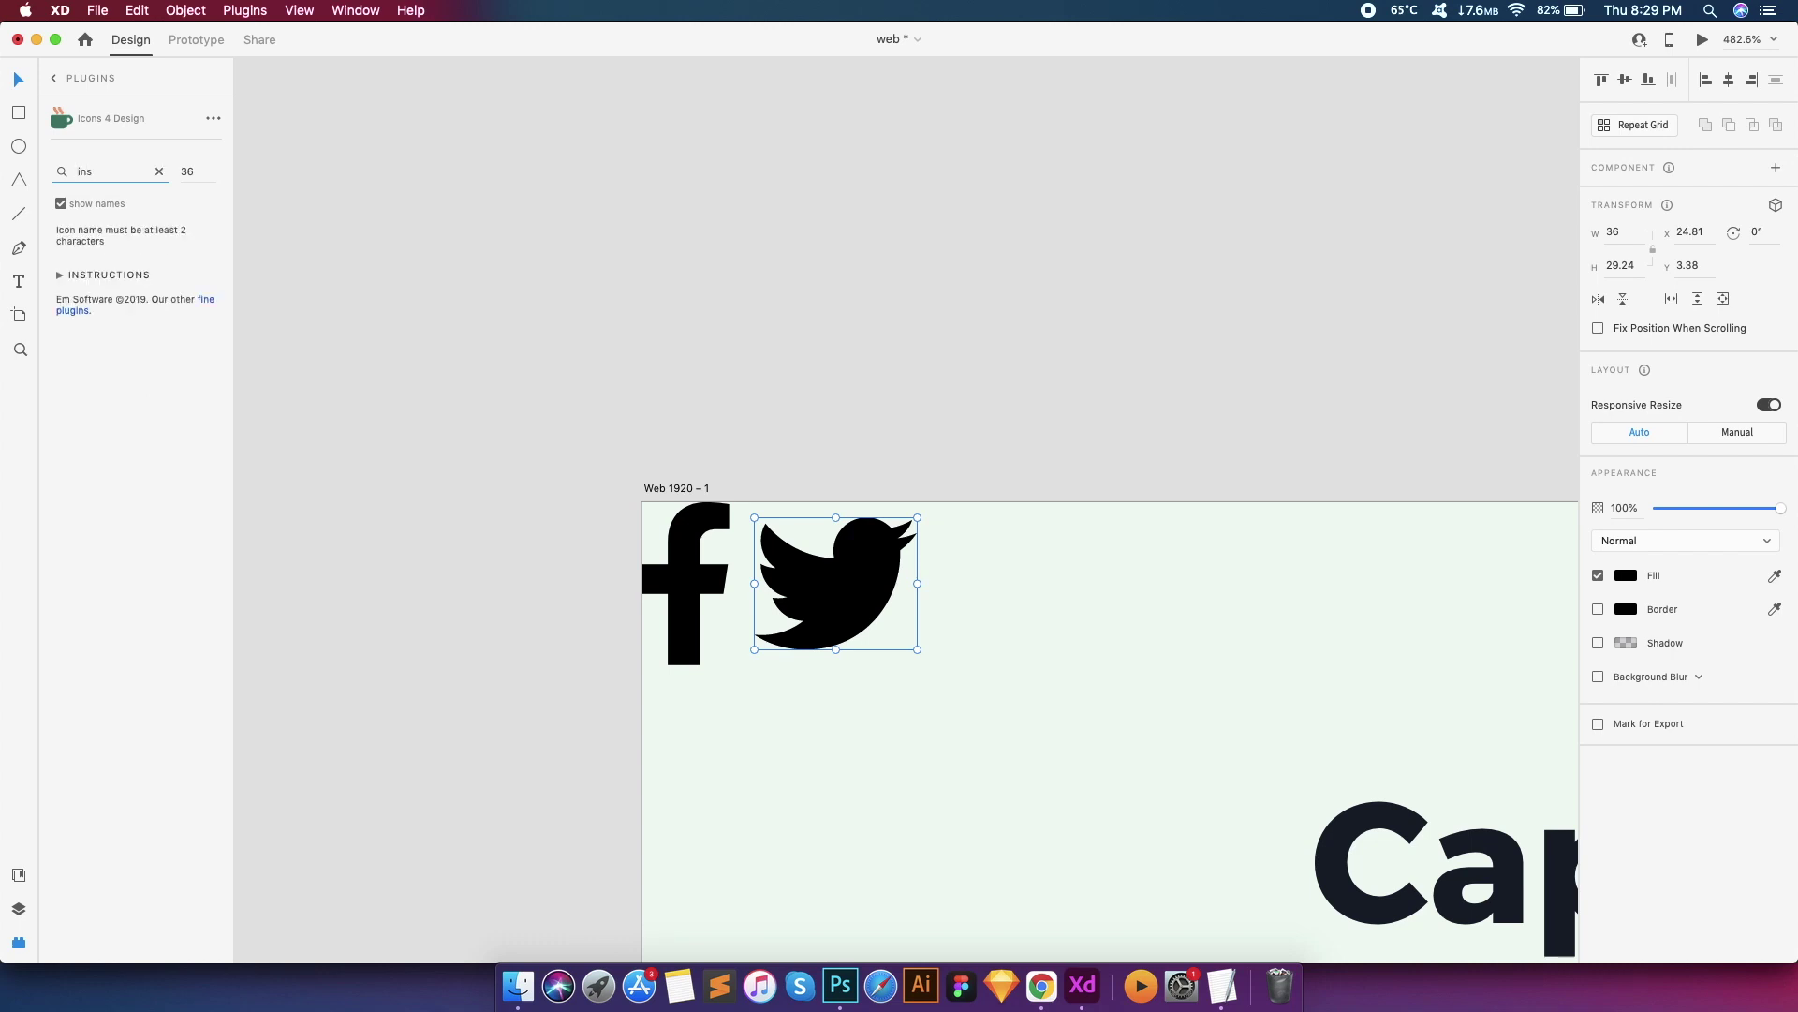
{"action": "key", "text": "BackSpace"}
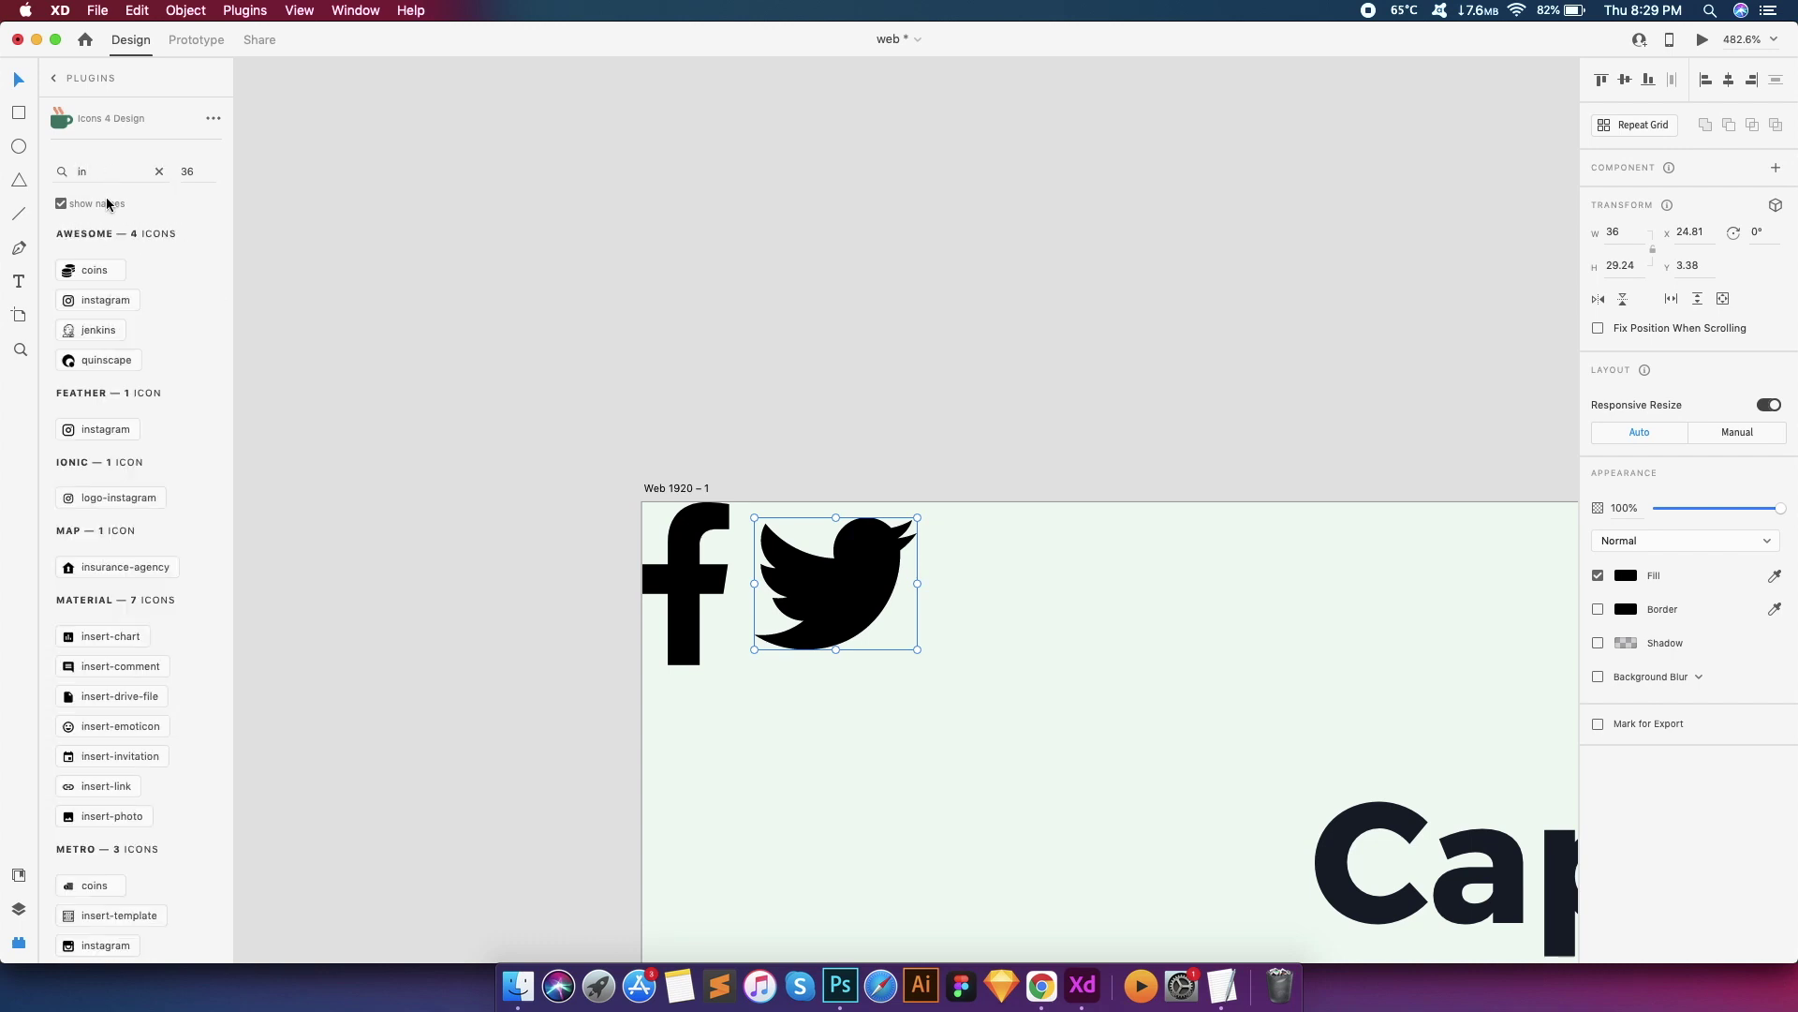
{"action": "left_click", "coordinate": [85, 306]}
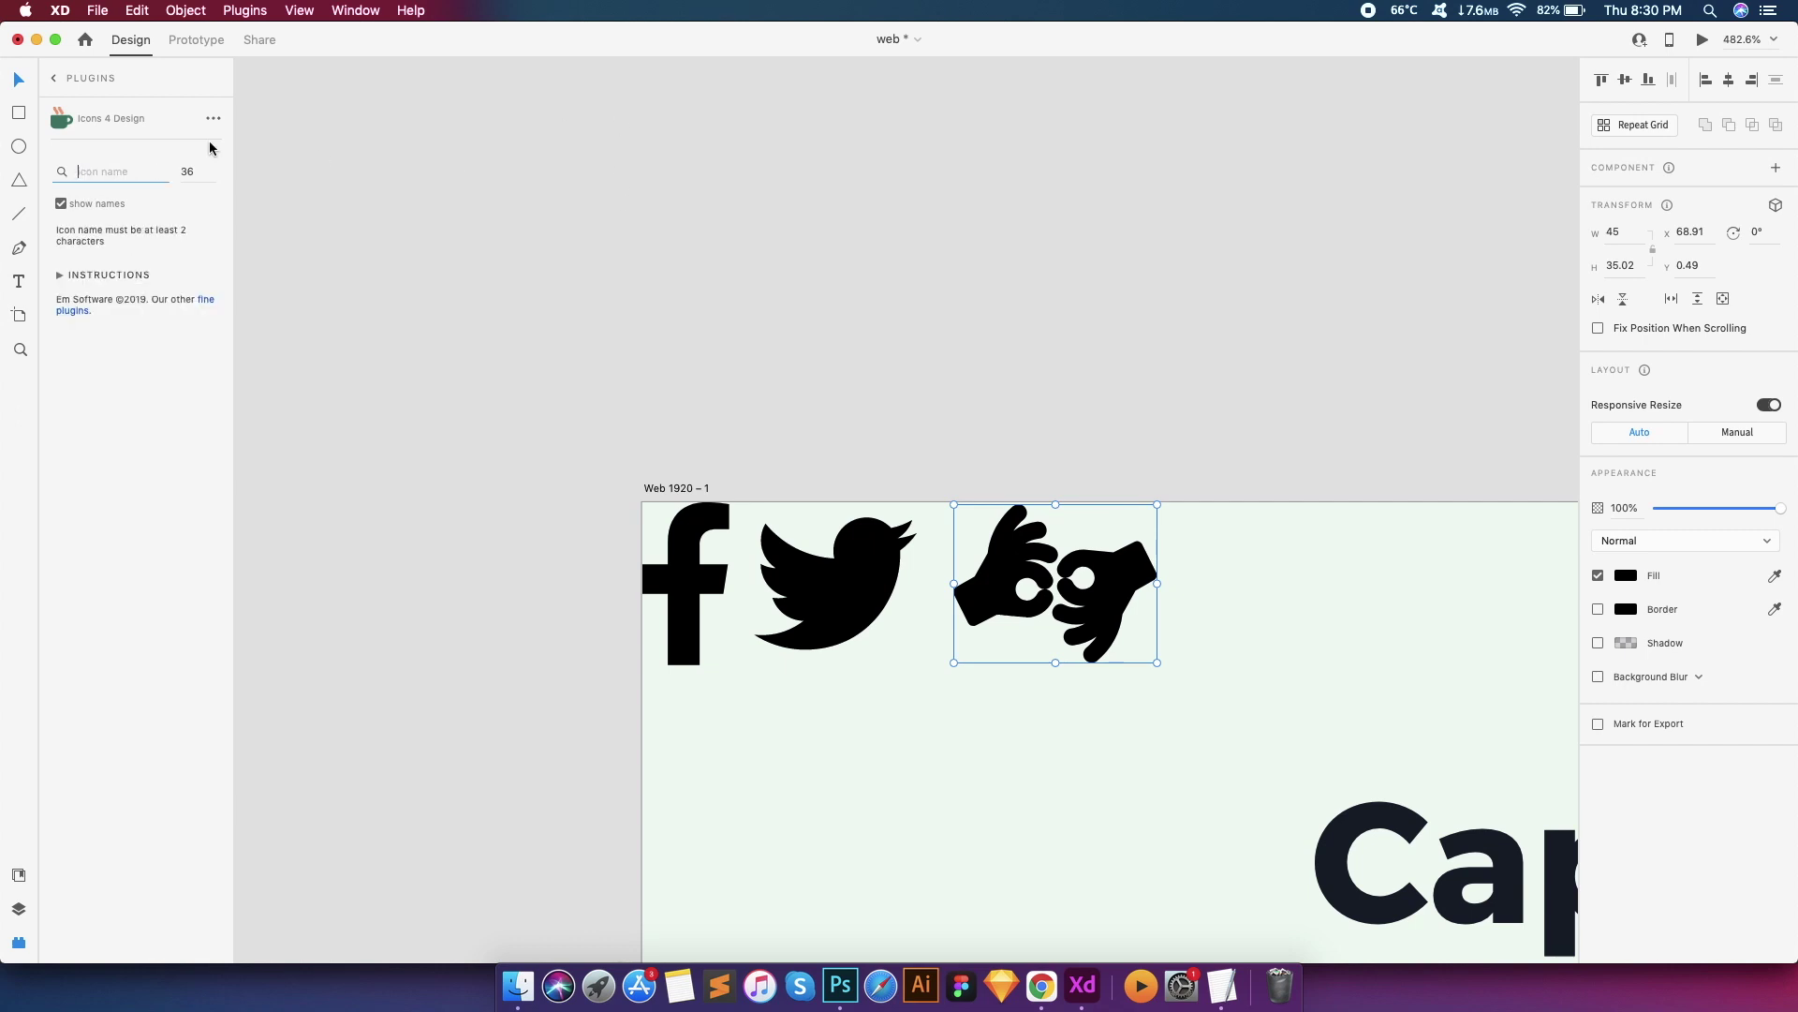
{"action": "type", "text": "ins"}
{"action": "left_click", "coordinate": [93, 300]}
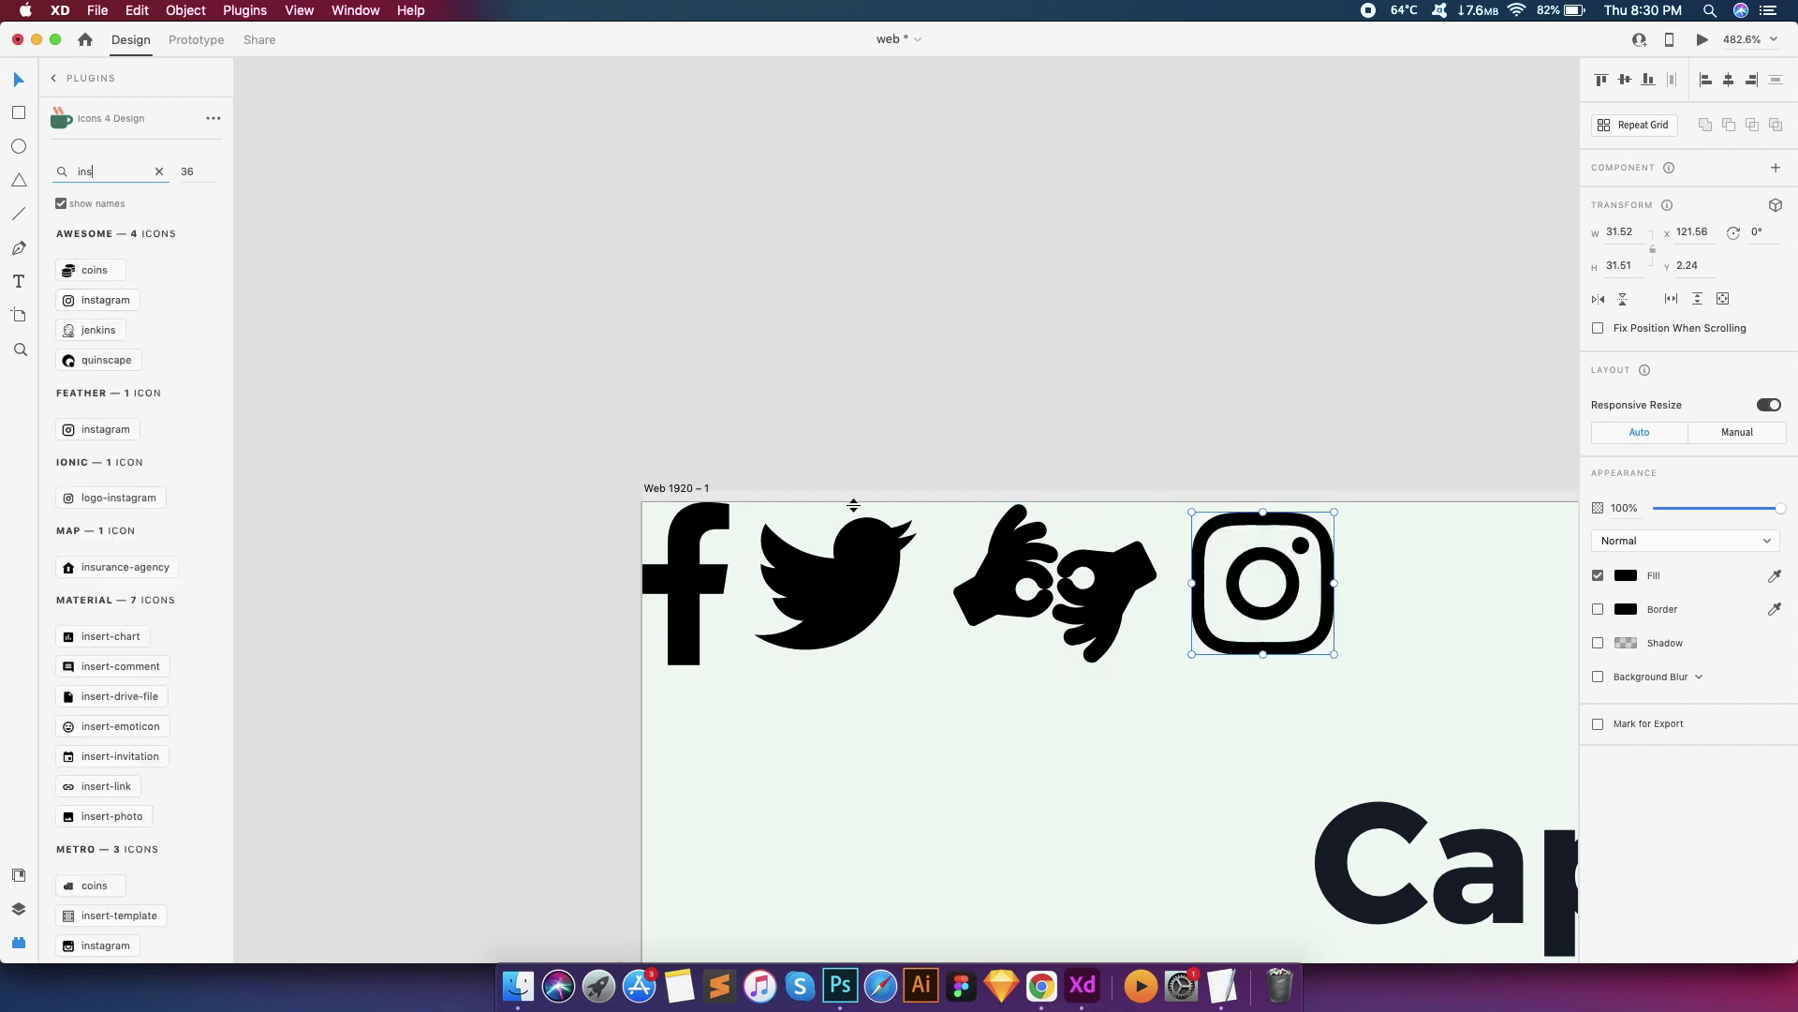
Delete the unwanted sign-language hands icon and move the Instagram icon closer to the Twitter bird, at X 81.56
{"action": "left_click", "coordinate": [1059, 585]}
{"action": "key", "text": "Delete"}
{"action": "left_click_drag", "start_coordinate": [1195, 586], "coordinate": [1021, 587]}
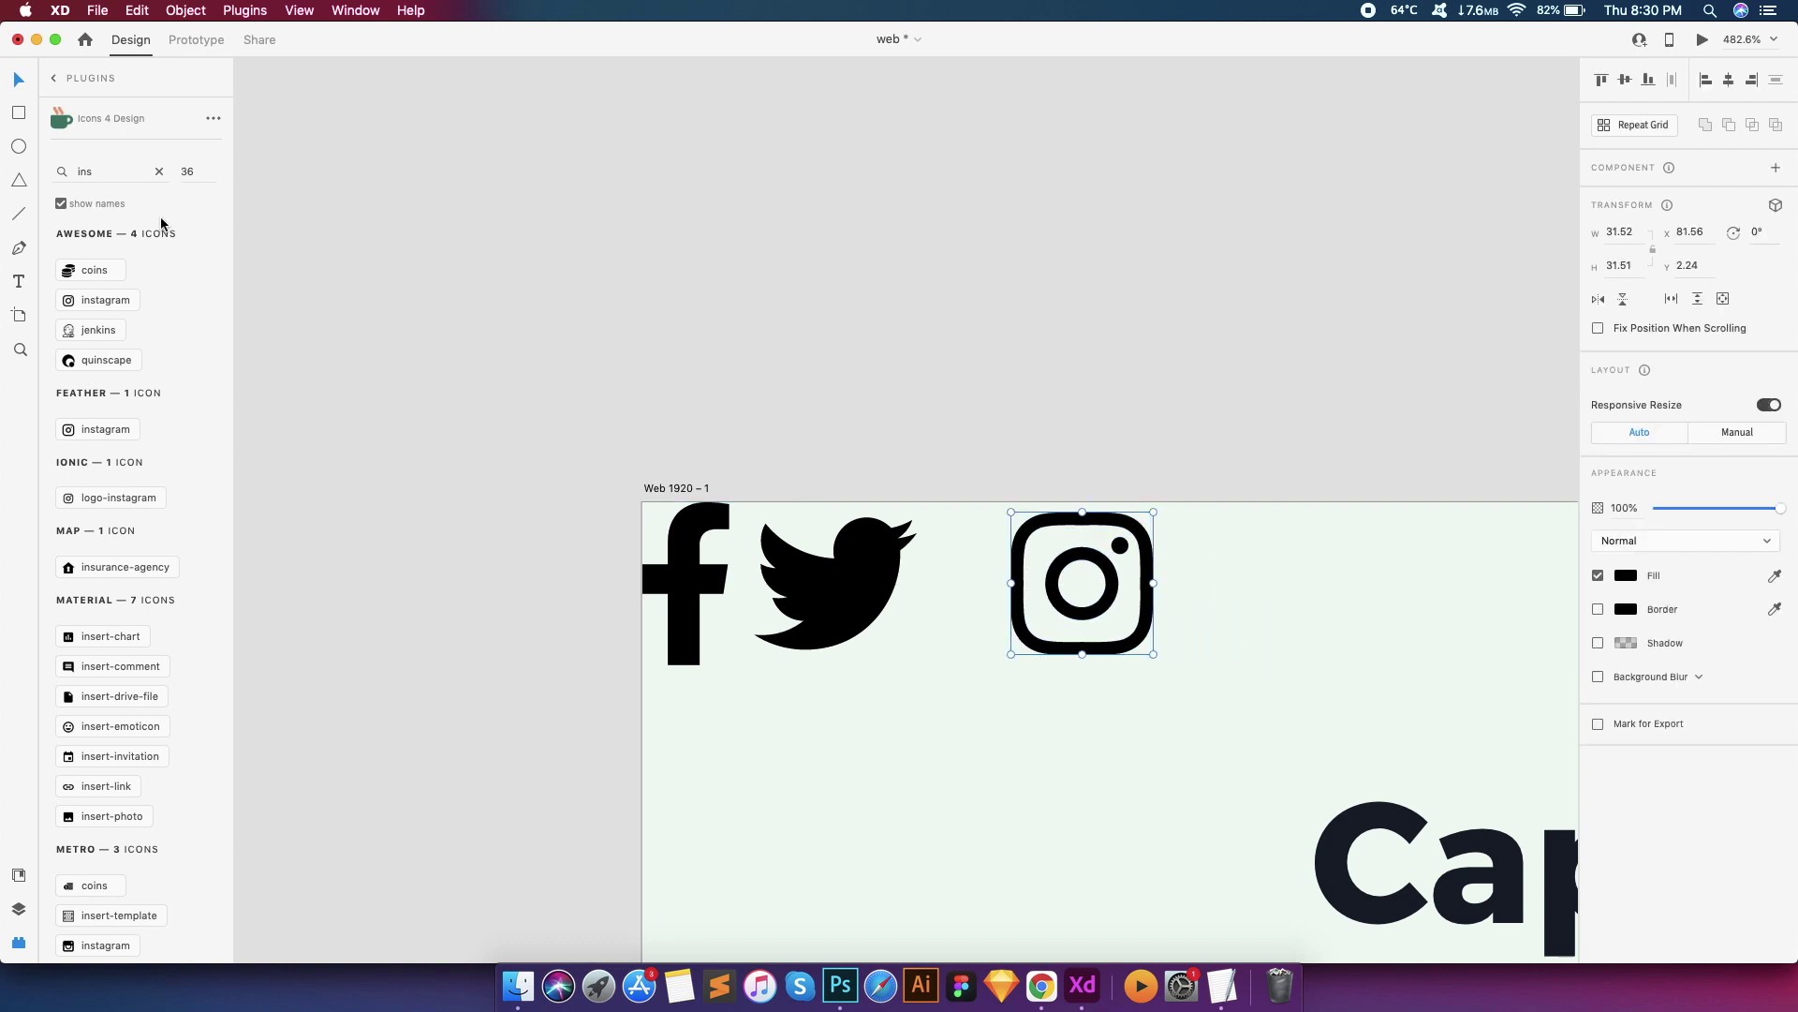
Search the icon plugin for "link" and "pin", inserting the Awesome set's linkedin-in and pinterest-p icons at size 36
{"action": "type", "text": "link"}
{"action": "left_click", "coordinate": [65, 362]}
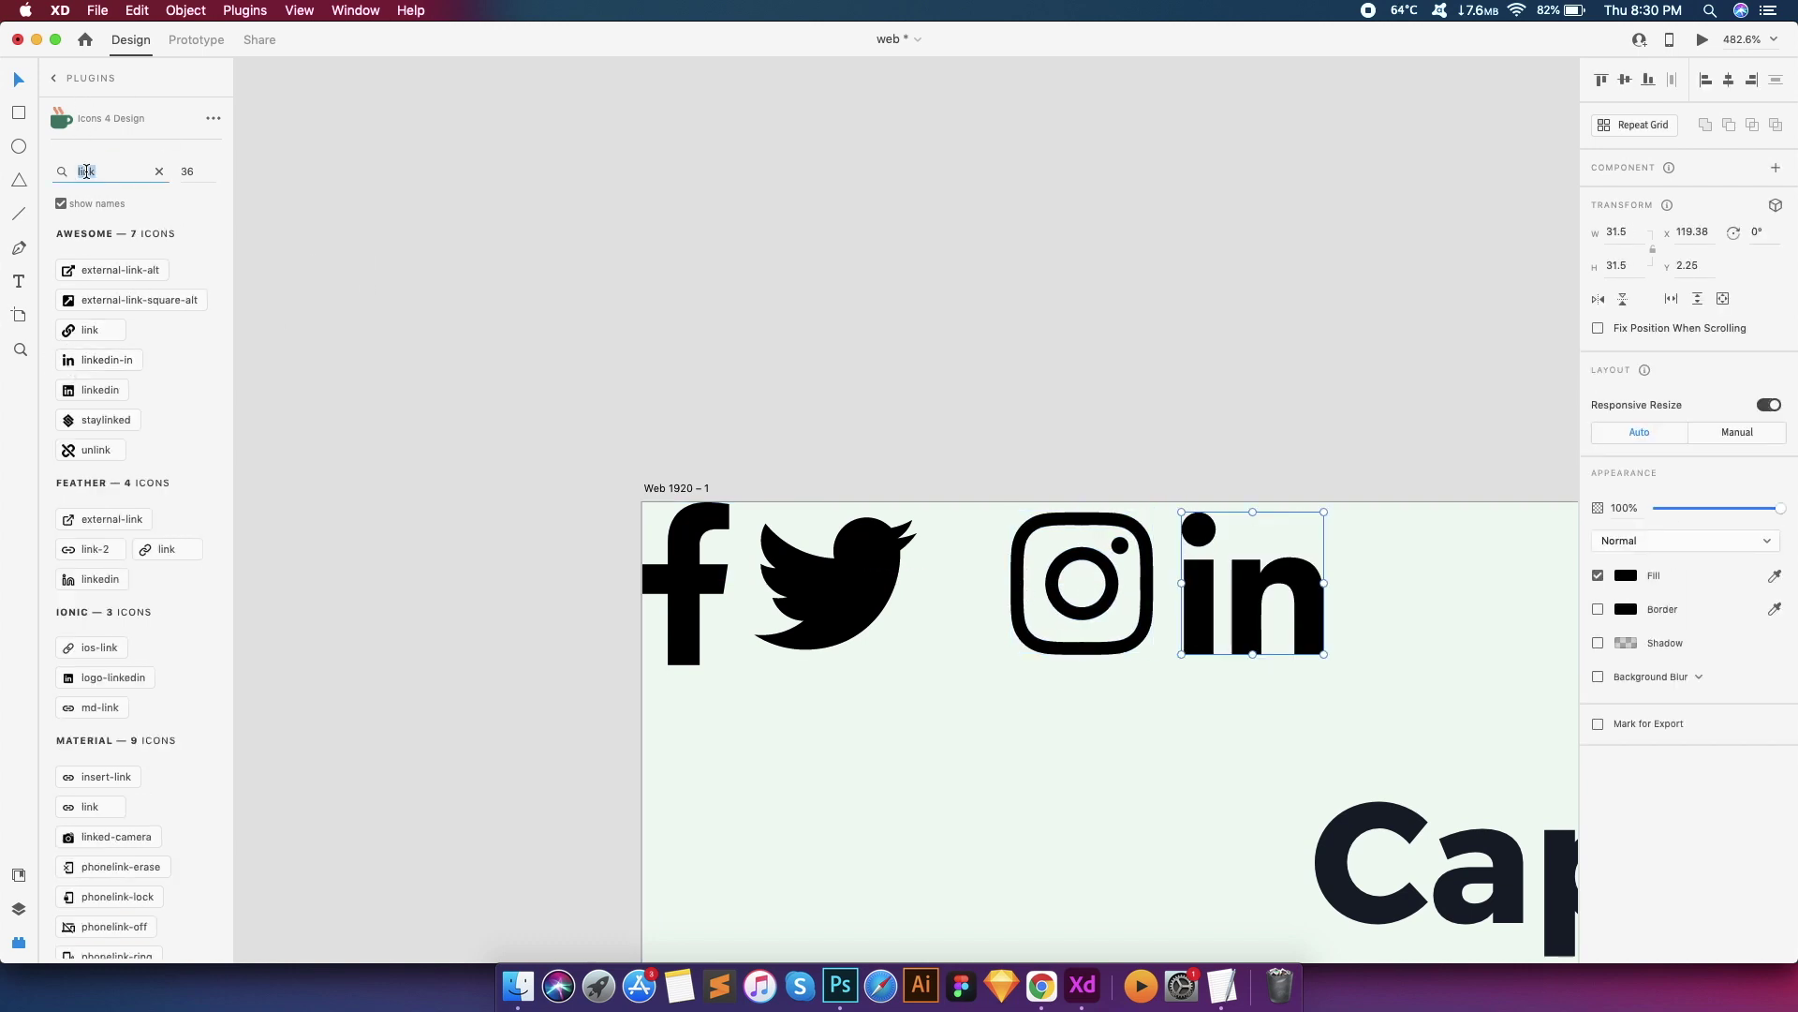
{"action": "left_click", "coordinate": [83, 171]}
{"action": "type", "text": "pin"}
{"action": "left_click", "coordinate": [108, 330]}
Nudge the Twitter icon away from the Facebook icon and shift the Instagram icon to X 77.56
{"action": "left_click", "coordinate": [847, 594]}
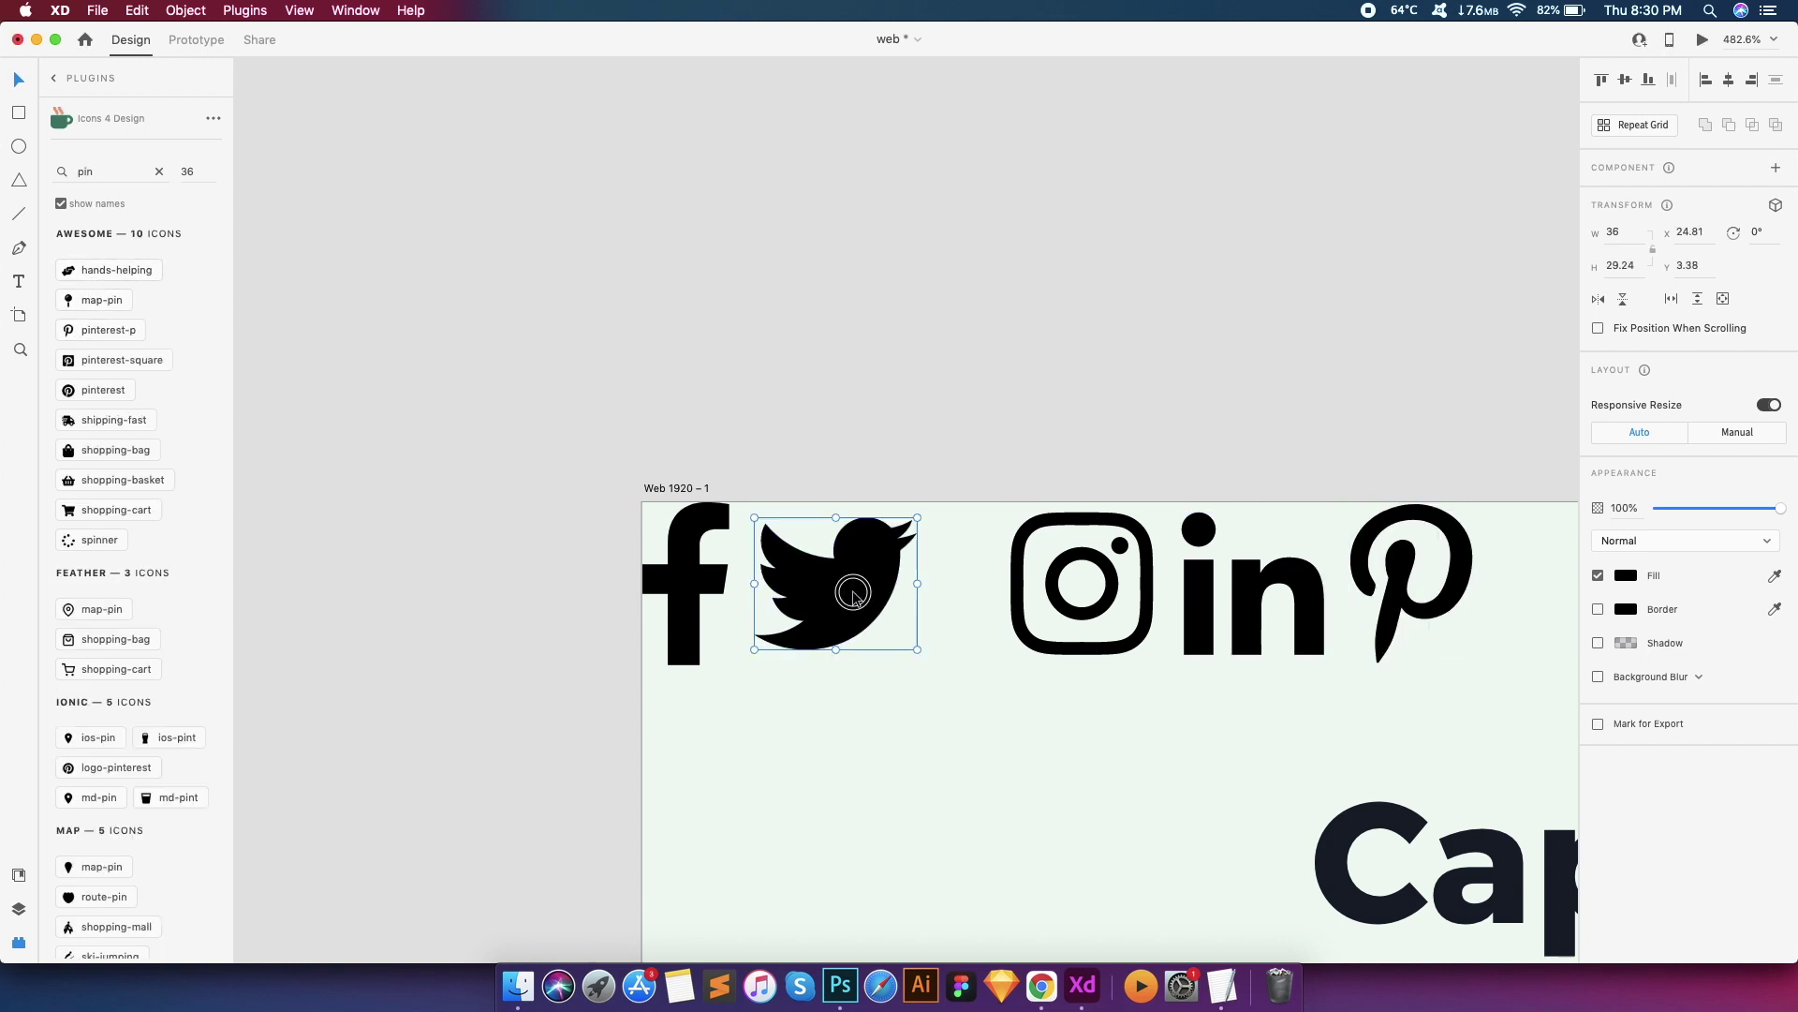
{"action": "left_click_drag", "start_coordinate": [846, 593], "coordinate": [863, 594]}
{"action": "left_click", "coordinate": [1019, 600]}
{"action": "scroll", "coordinate": [1213, 614], "scroll_direction": "down", "scroll_amount": 3}
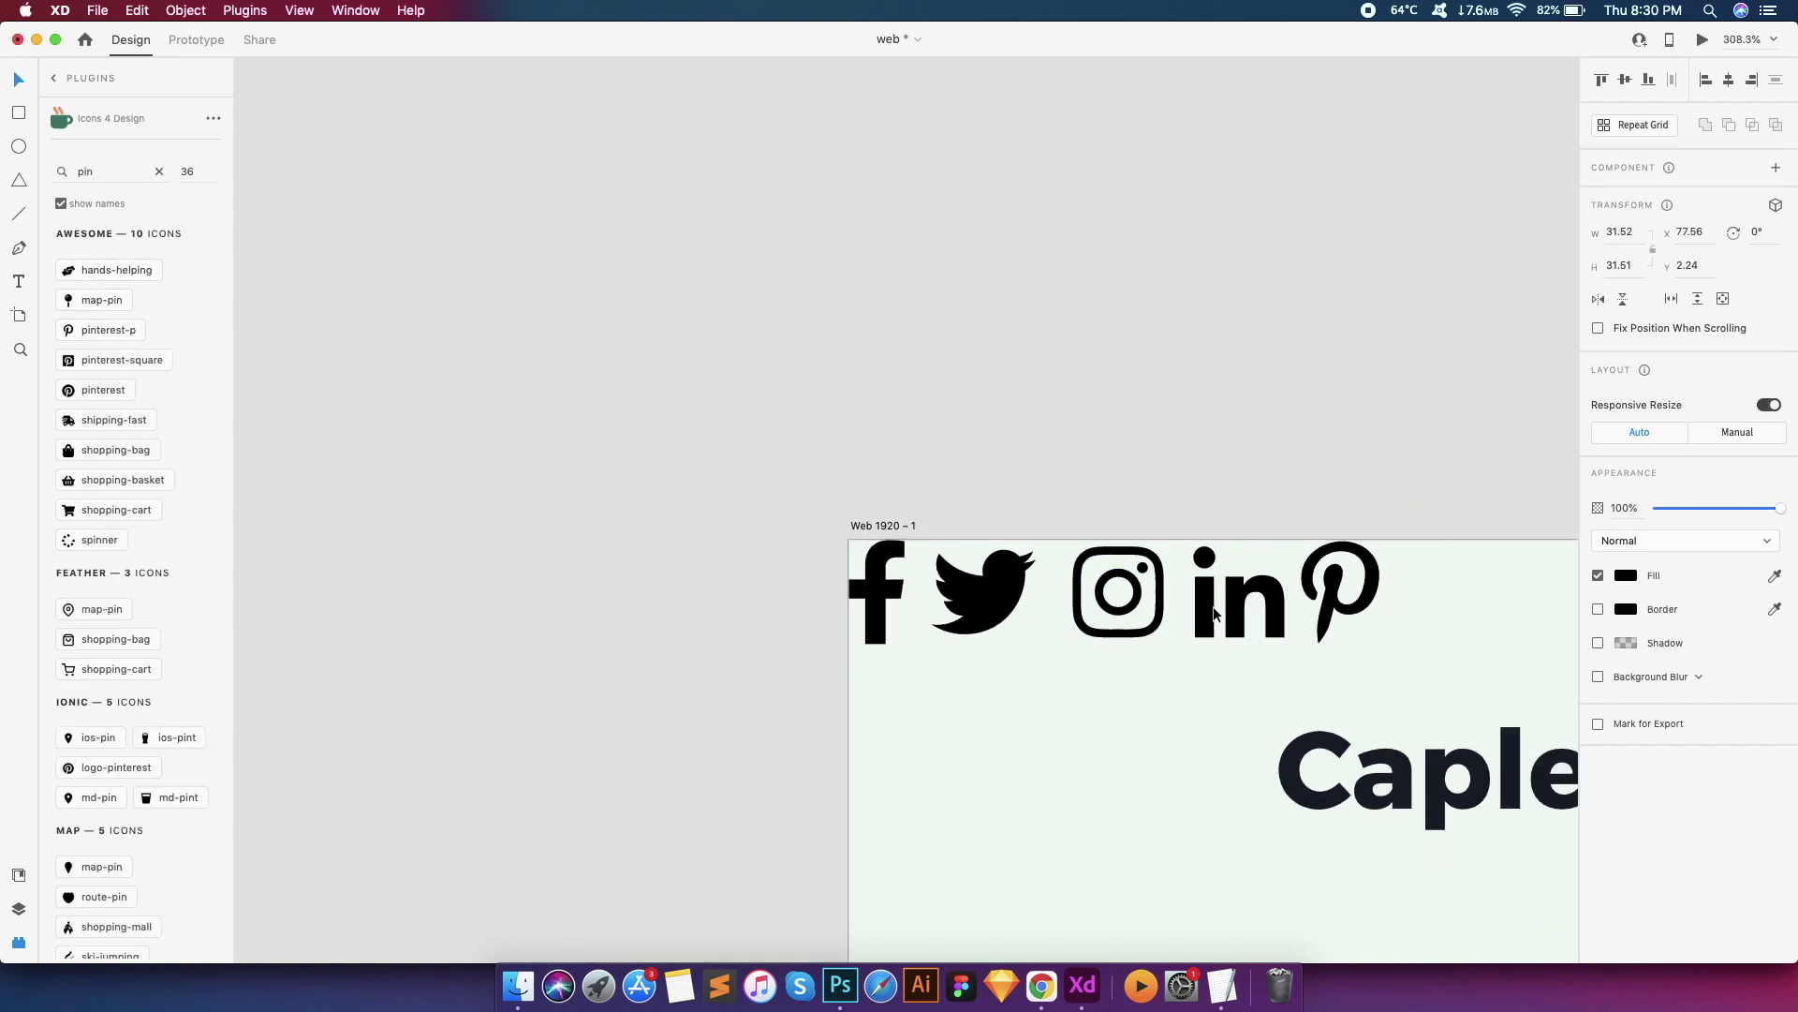
Cut all five social icons from the top of the artboard, paste them into the footer and place them below the "Capler" logo
{"action": "left_click", "coordinate": [18, 908]}
{"action": "left_click", "coordinate": [108, 239], "text": "shift"}
{"action": "left_click", "coordinate": [121, 171], "text": "shift"}
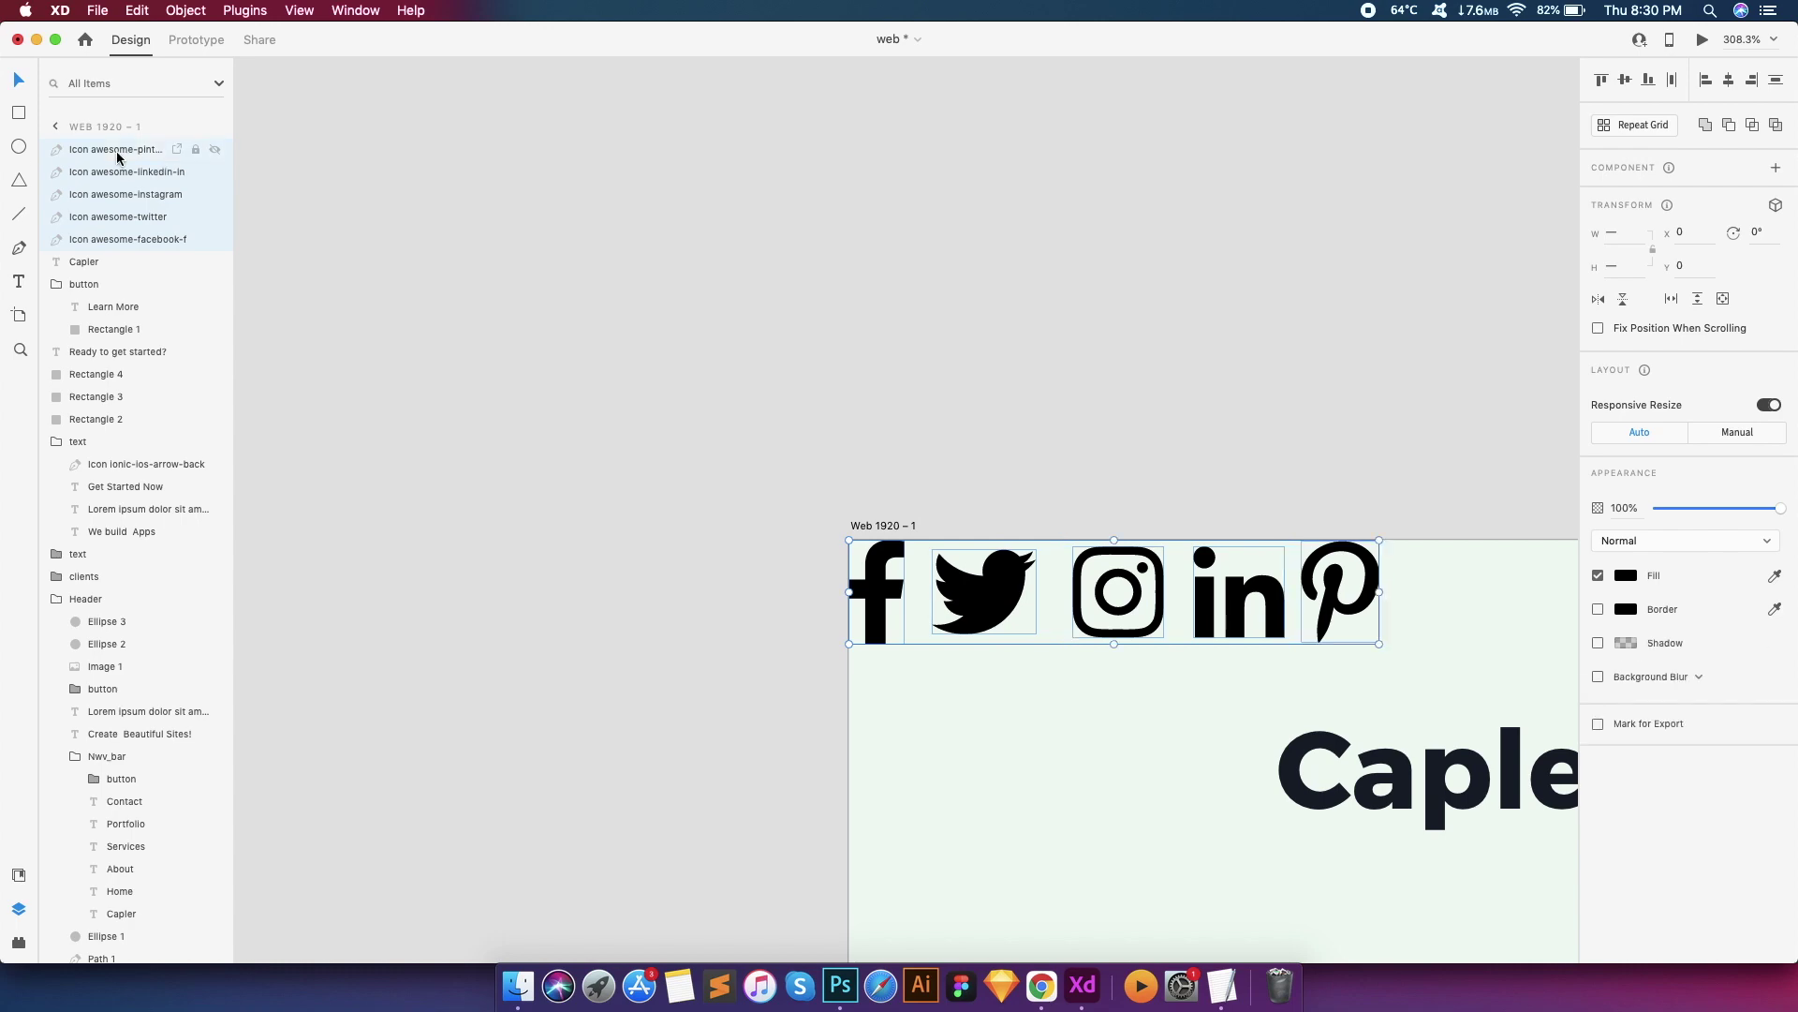
{"action": "scroll", "coordinate": [818, 439], "scroll_direction": "down", "scroll_amount": 5}
{"action": "key", "text": "Delete"}
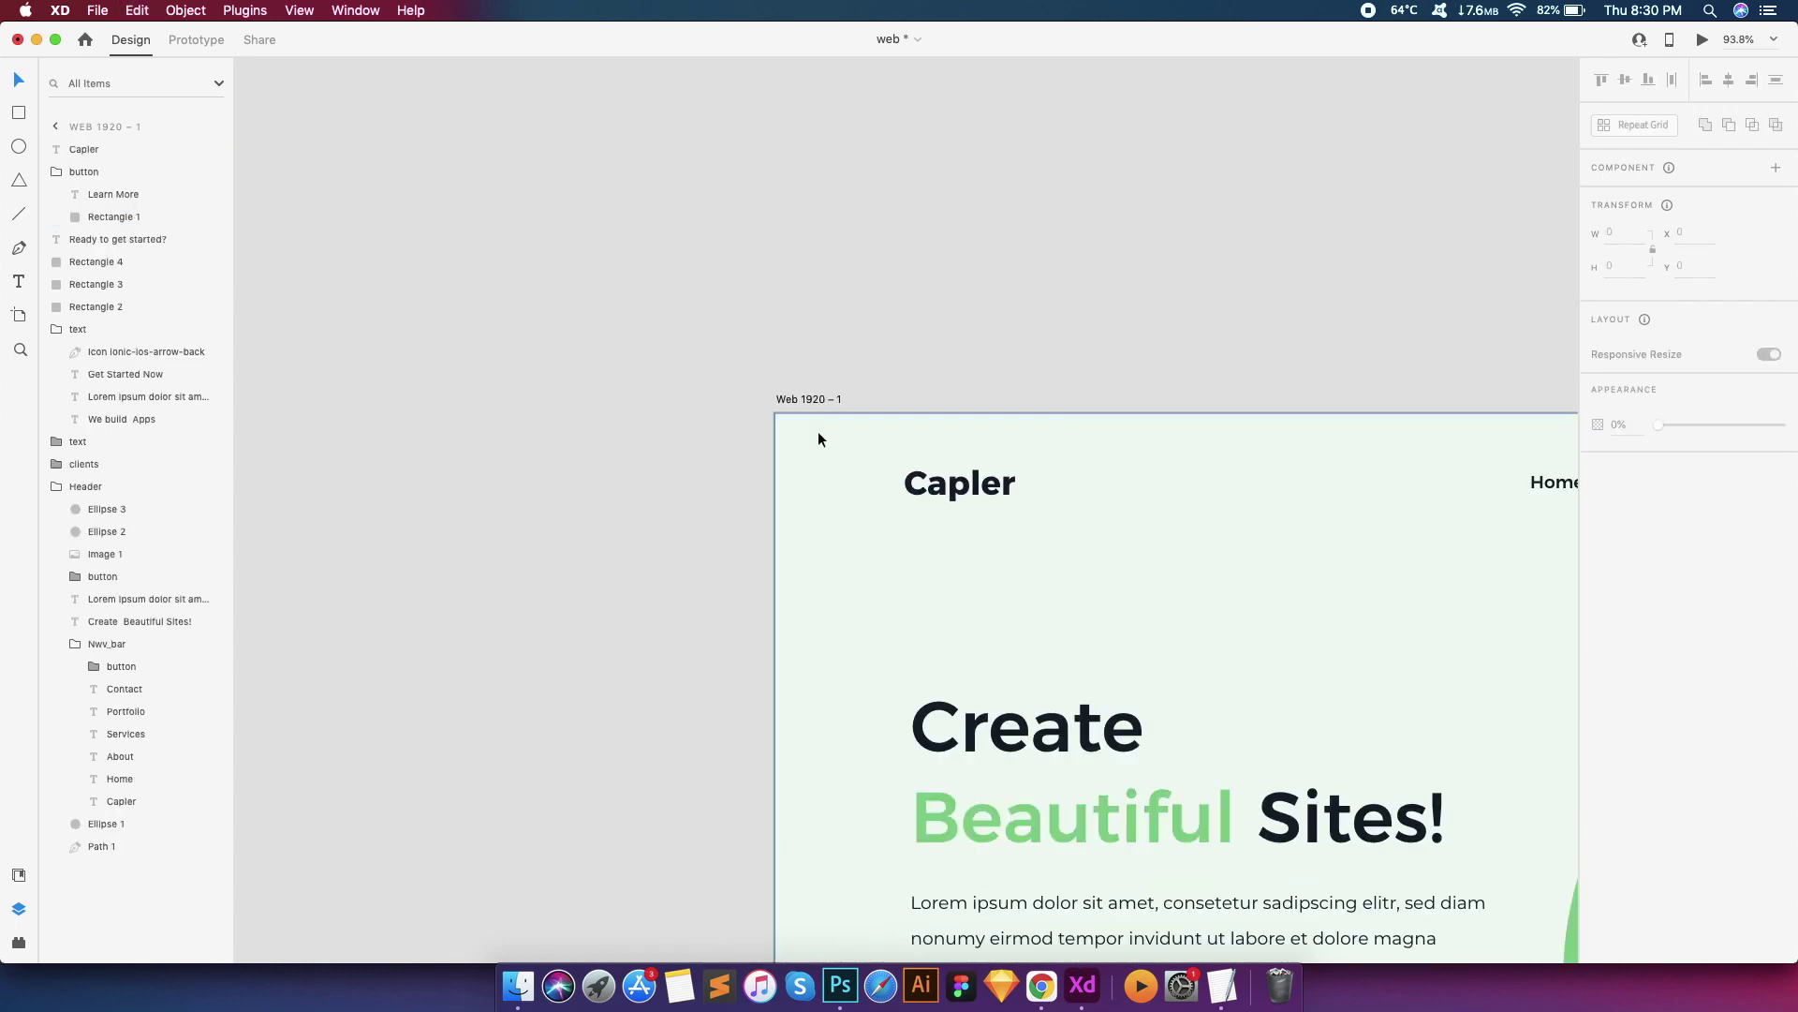
{"action": "scroll", "coordinate": [819, 439], "scroll_direction": "down", "scroll_amount": 8}
{"action": "scroll", "coordinate": [951, 746], "scroll_direction": "up", "scroll_amount": 10}
{"action": "key", "text": "super+v"}
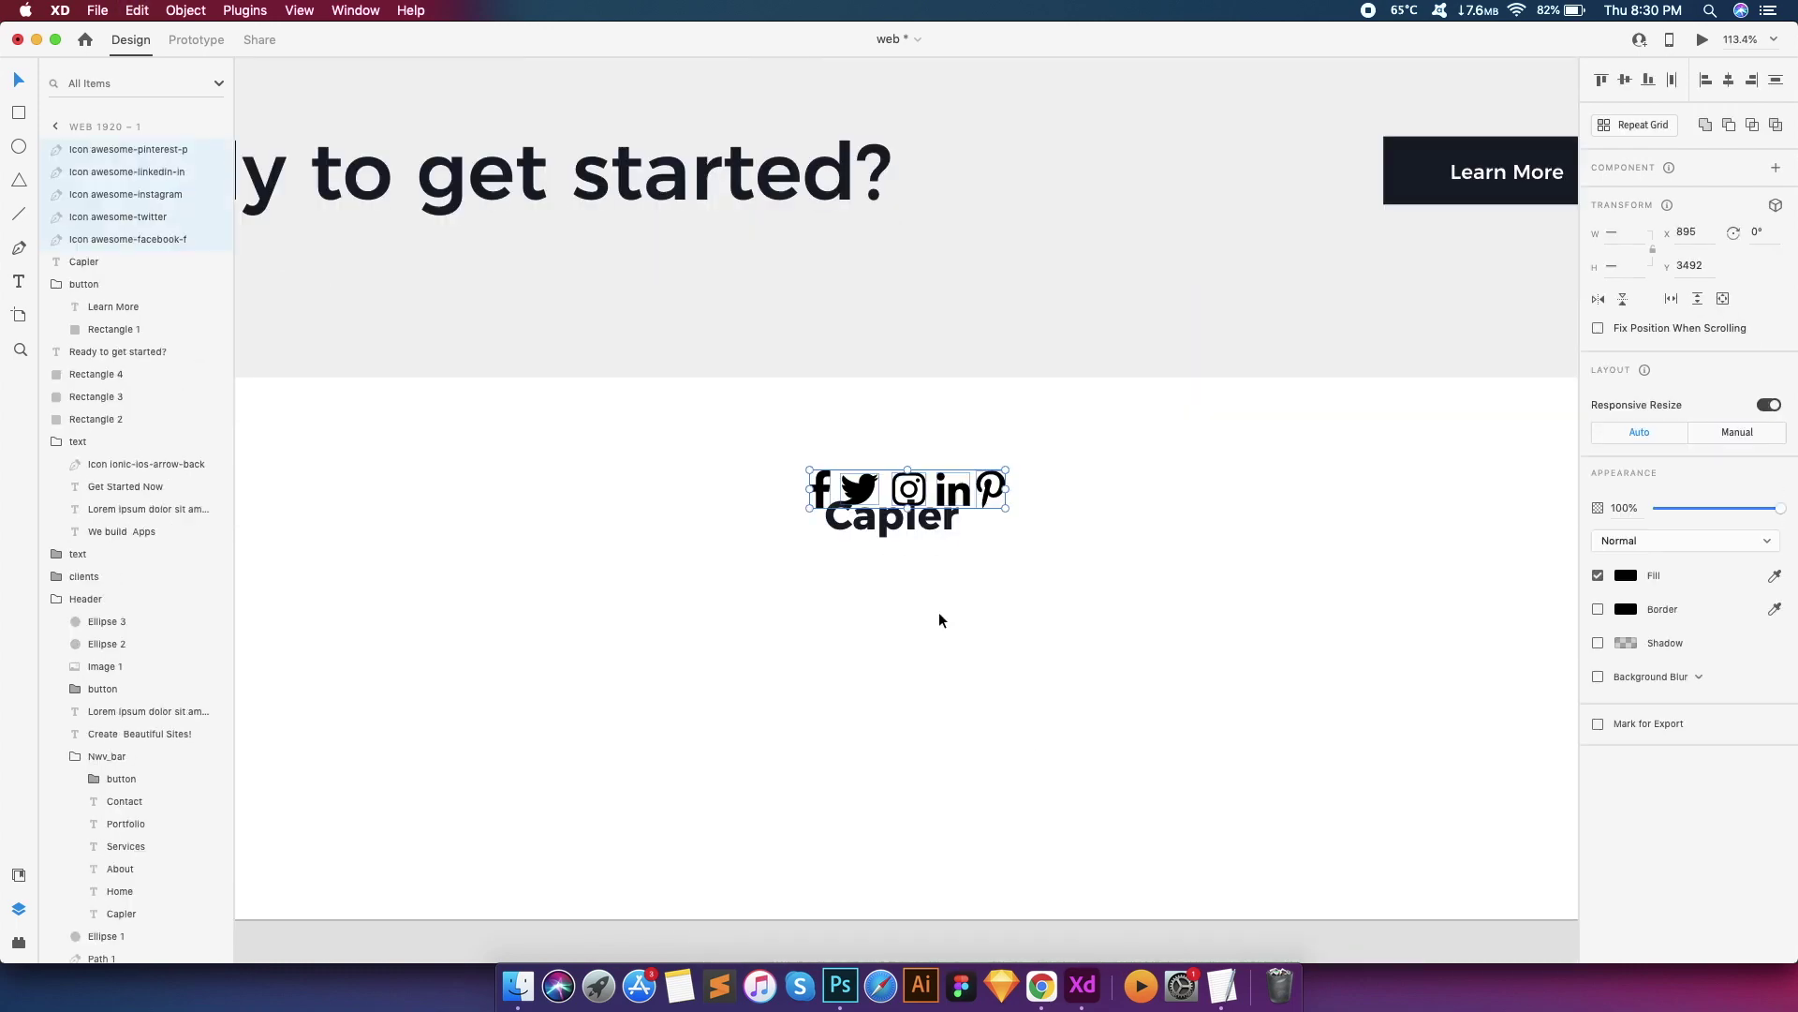
{"action": "left_click_drag", "start_coordinate": [900, 487], "coordinate": [899, 585]}
Spread the five footer social icons into an evenly spaced row centred under the "Capler" logo
{"action": "scroll", "coordinate": [843, 591], "scroll_direction": "up", "scroll_amount": 5}
{"action": "left_click_drag", "start_coordinate": [1082, 618], "coordinate": [1173, 618]}
{"action": "left_click_drag", "start_coordinate": [1036, 610], "coordinate": [1083, 613]}
{"action": "left_click_drag", "start_coordinate": [958, 613], "coordinate": [978, 613]}
{"action": "left_click_drag", "start_coordinate": [755, 611], "coordinate": [633, 611]}
{"action": "left_click_drag", "start_coordinate": [826, 611], "coordinate": [769, 618]}
{"action": "left_click_drag", "start_coordinate": [975, 606], "coordinate": [962, 605]}
{"action": "left_click_drag", "start_coordinate": [1073, 610], "coordinate": [1224, 610]}
{"action": "scroll", "coordinate": [1228, 608], "scroll_direction": "down", "scroll_amount": 5}
{"action": "left_click", "coordinate": [1249, 598]}
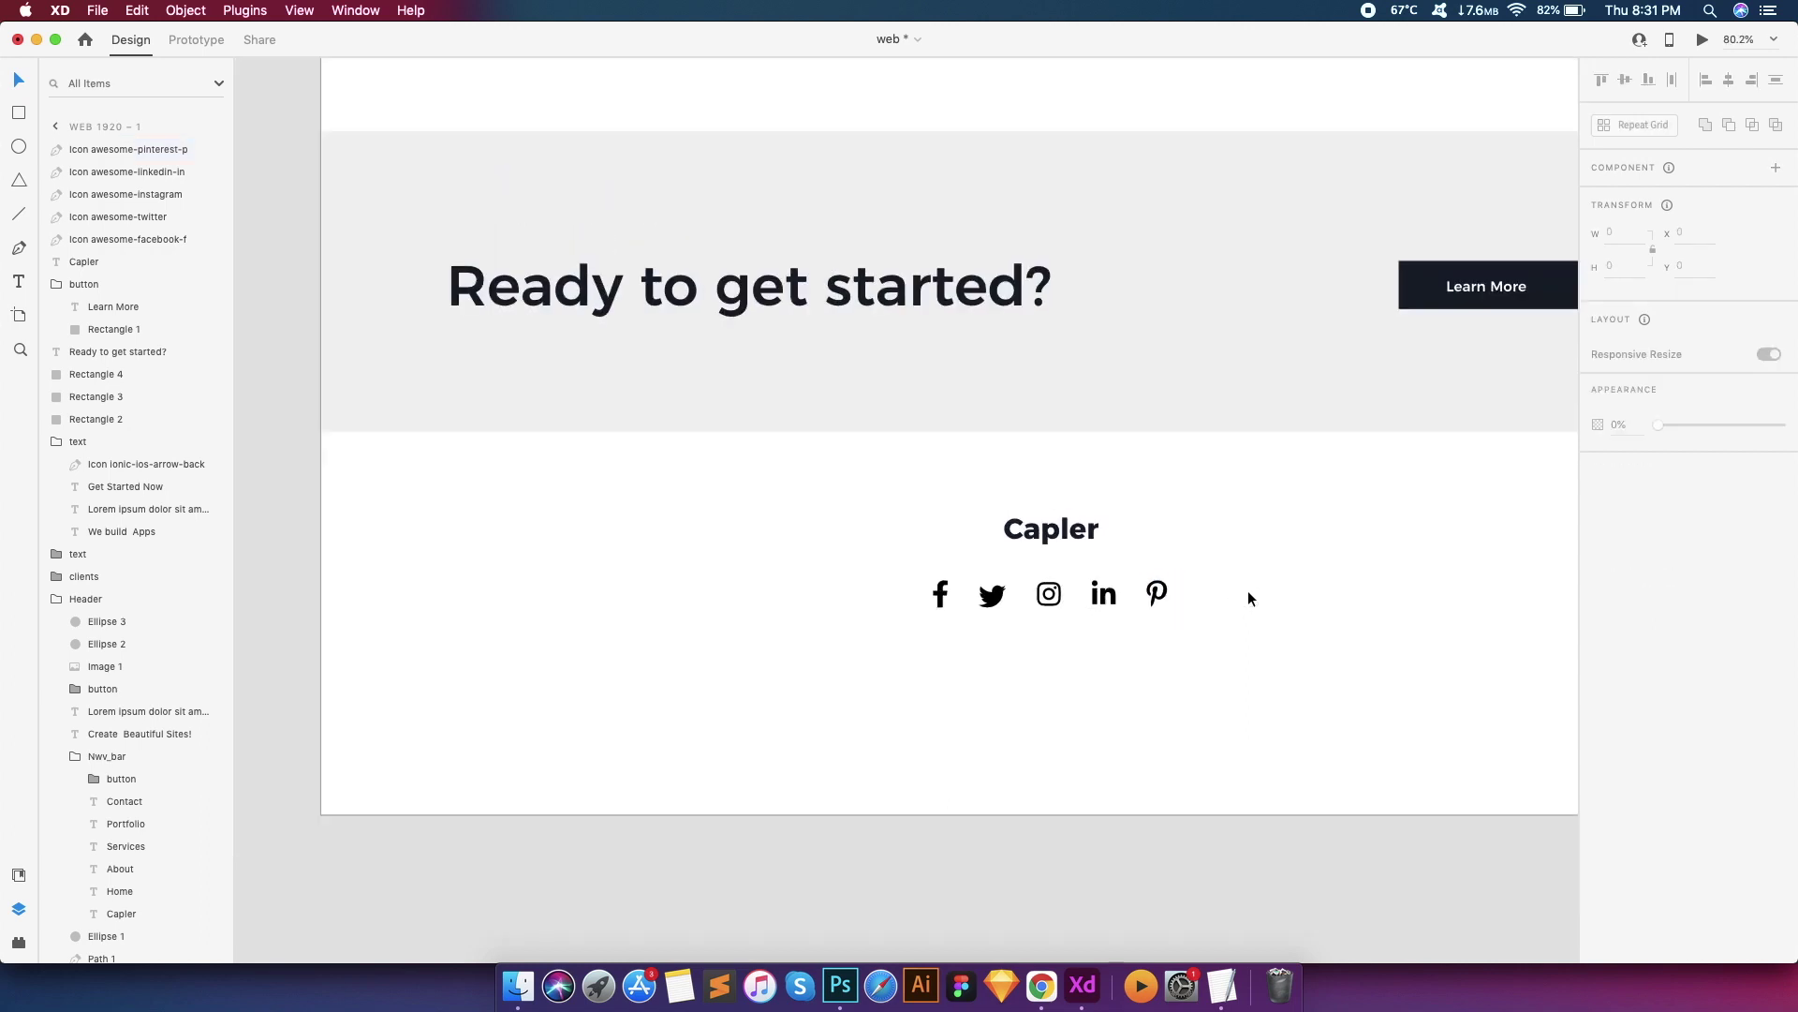
Fill the social icons with the logo's dark navy colour and align them in one row
{"action": "scroll", "coordinate": [1248, 598], "scroll_direction": "right", "scroll_amount": 5}
{"action": "left_click_drag", "start_coordinate": [972, 622], "coordinate": [1027, 654]}
{"action": "left_click", "coordinate": [1629, 576]}
{"action": "left_click", "coordinate": [1058, 641]}
{"action": "left_click", "coordinate": [730, 622]}
{"action": "left_click_drag", "start_coordinate": [731, 622], "coordinate": [995, 631]}
{"action": "left_click", "coordinate": [1649, 82]}
{"action": "left_click", "coordinate": [1096, 494]}
{"action": "scroll", "coordinate": [1027, 590], "scroll_direction": "down", "scroll_amount": 5}
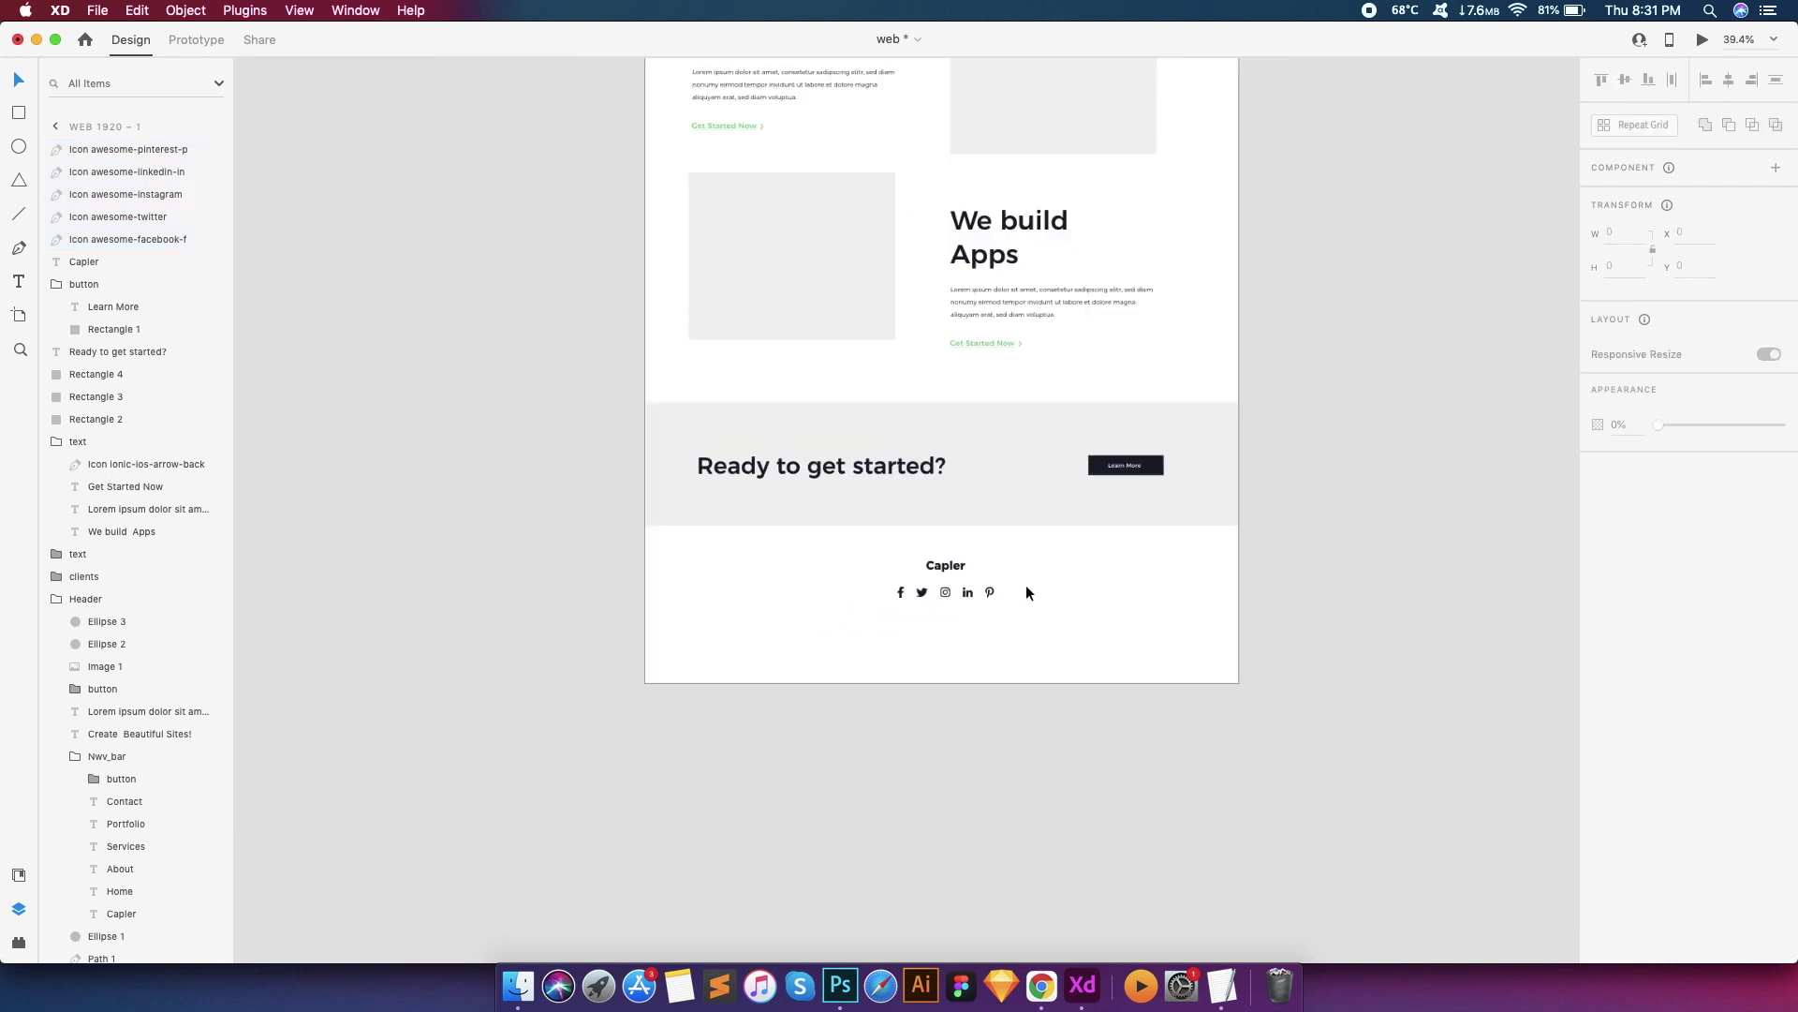
Draw a full-width 1920 by 148 rectangle along the artboard's lower edge, with a light grey fill and no border
{"action": "scroll", "coordinate": [1028, 590], "scroll_direction": "up", "scroll_amount": 5}
{"action": "scroll", "coordinate": [1028, 593], "scroll_direction": "down", "scroll_amount": 2}
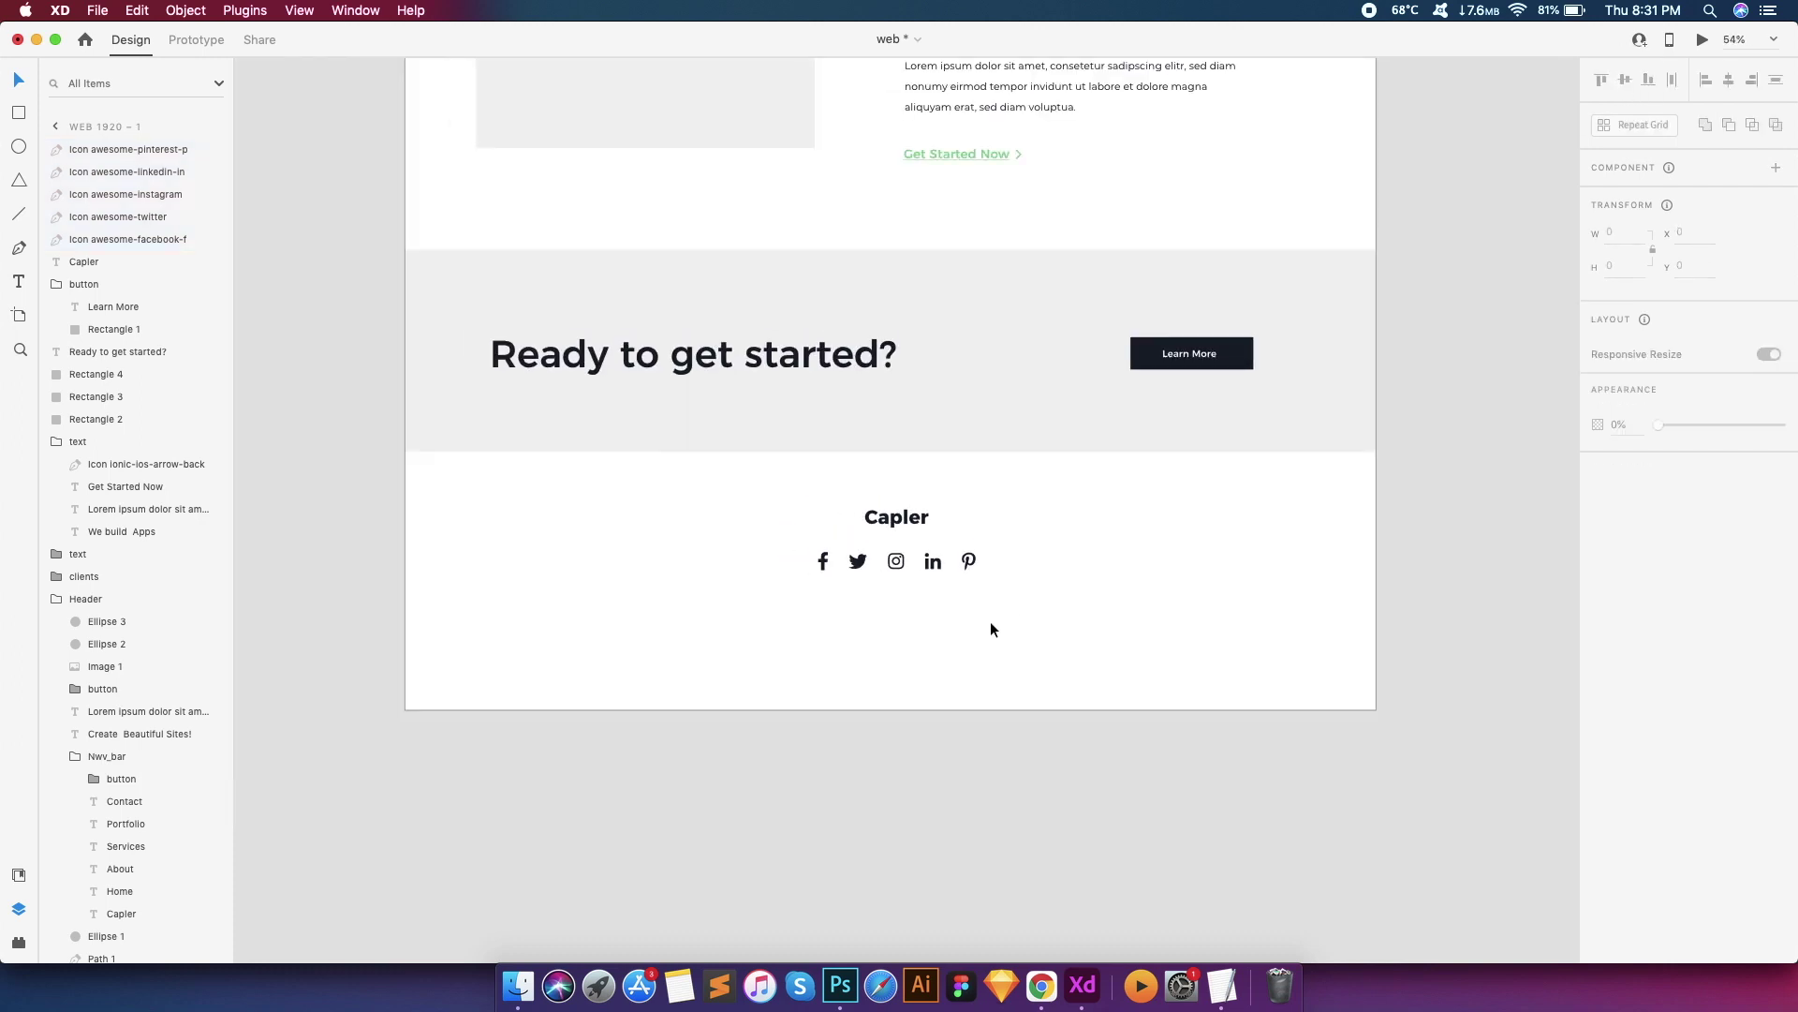
{"action": "scroll", "coordinate": [992, 629], "scroll_direction": "down", "scroll_amount": 3}
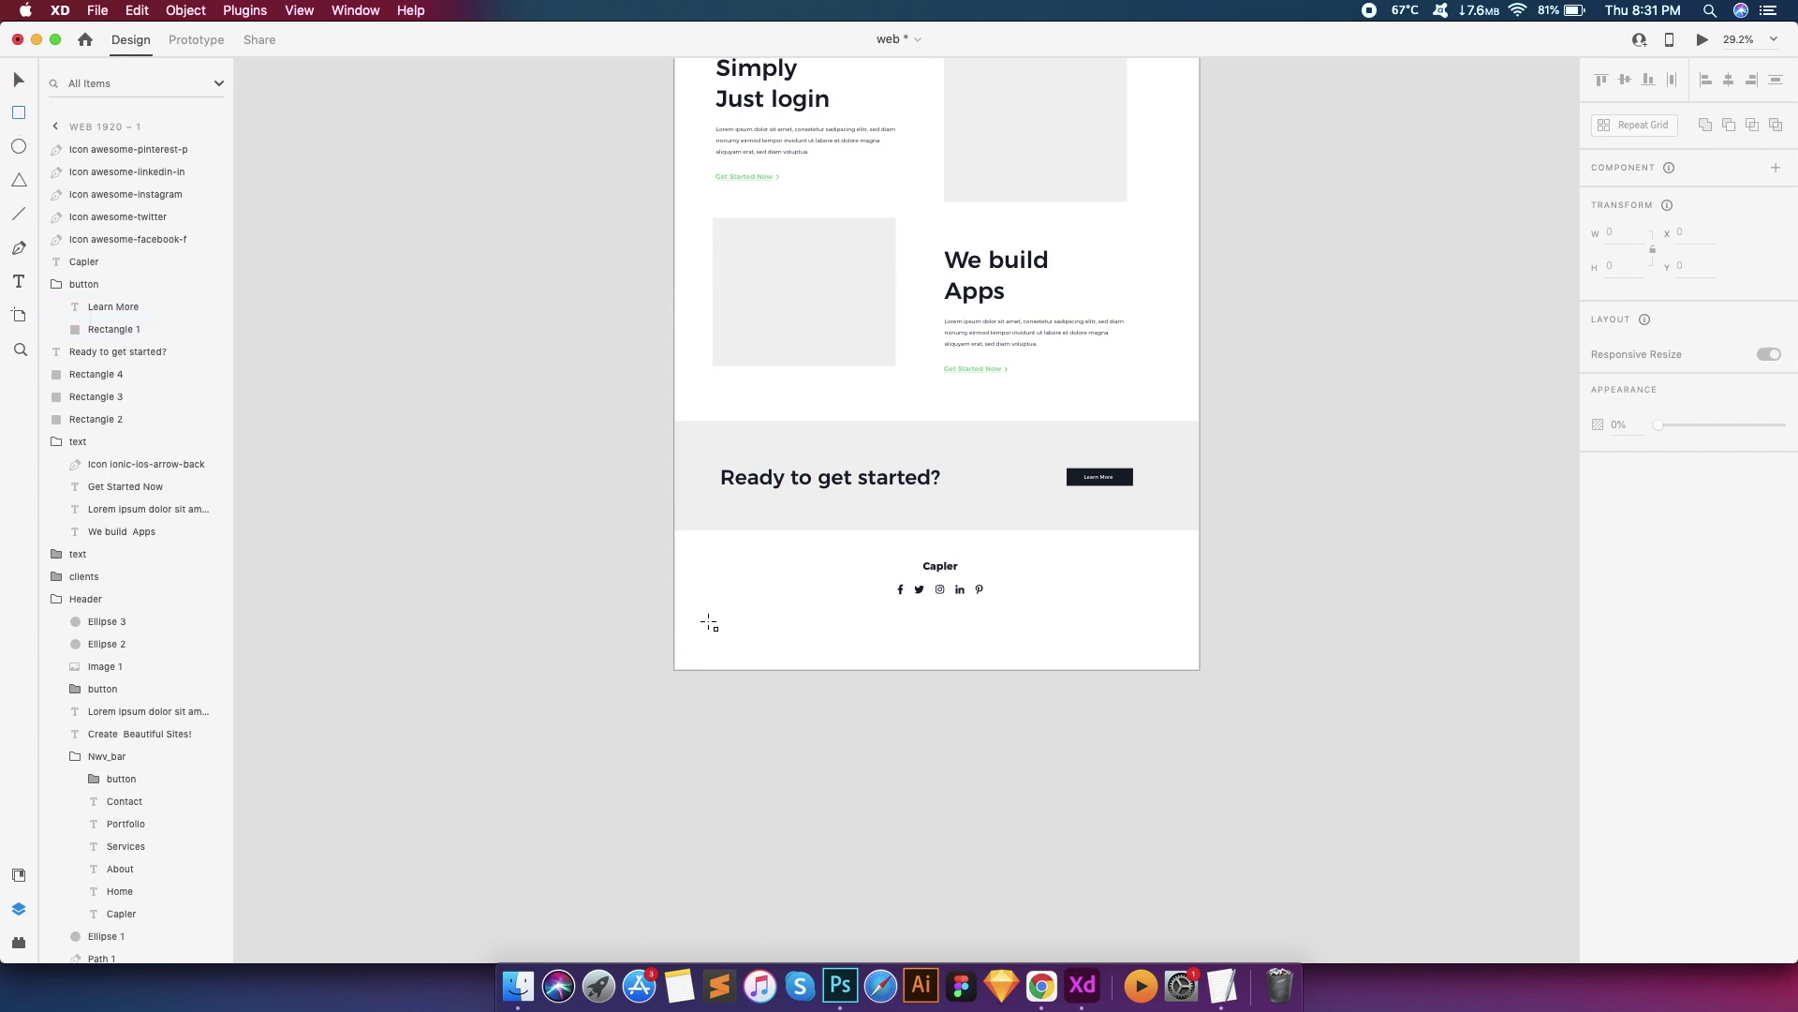
{"action": "left_click_drag", "start_coordinate": [768, 661], "coordinate": [1196, 665]}
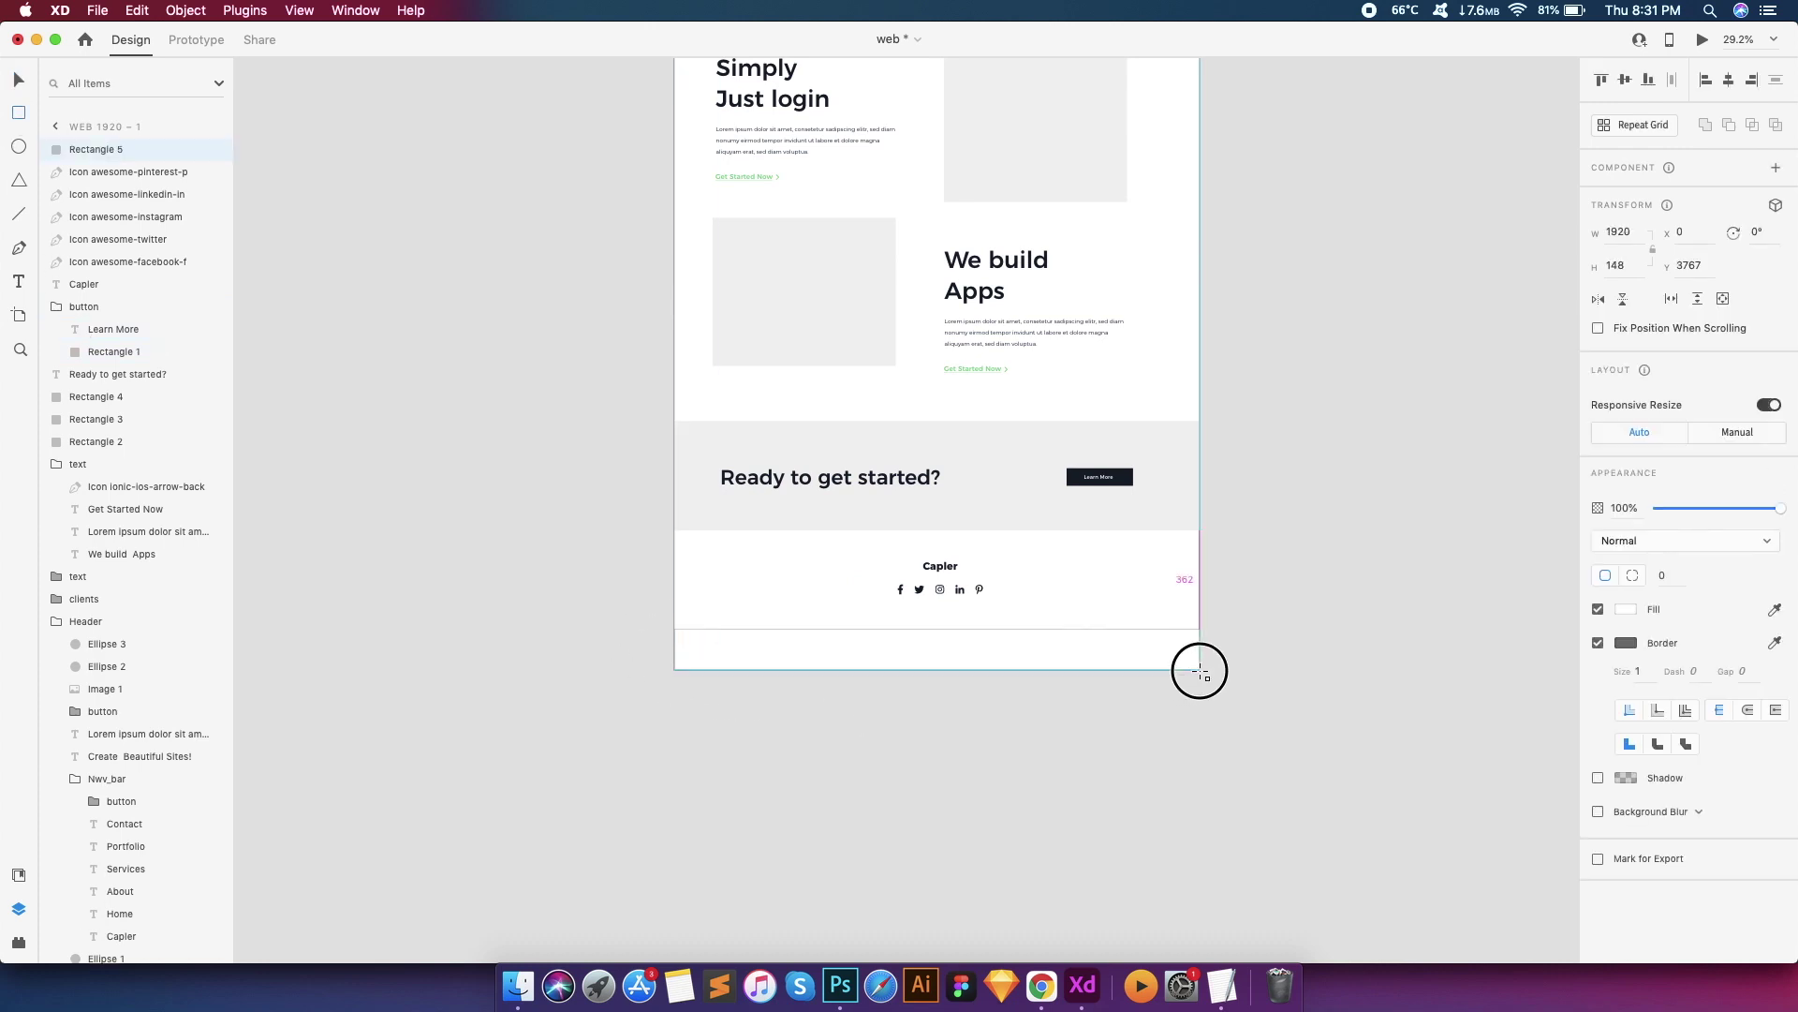
{"action": "left_click", "coordinate": [1598, 643]}
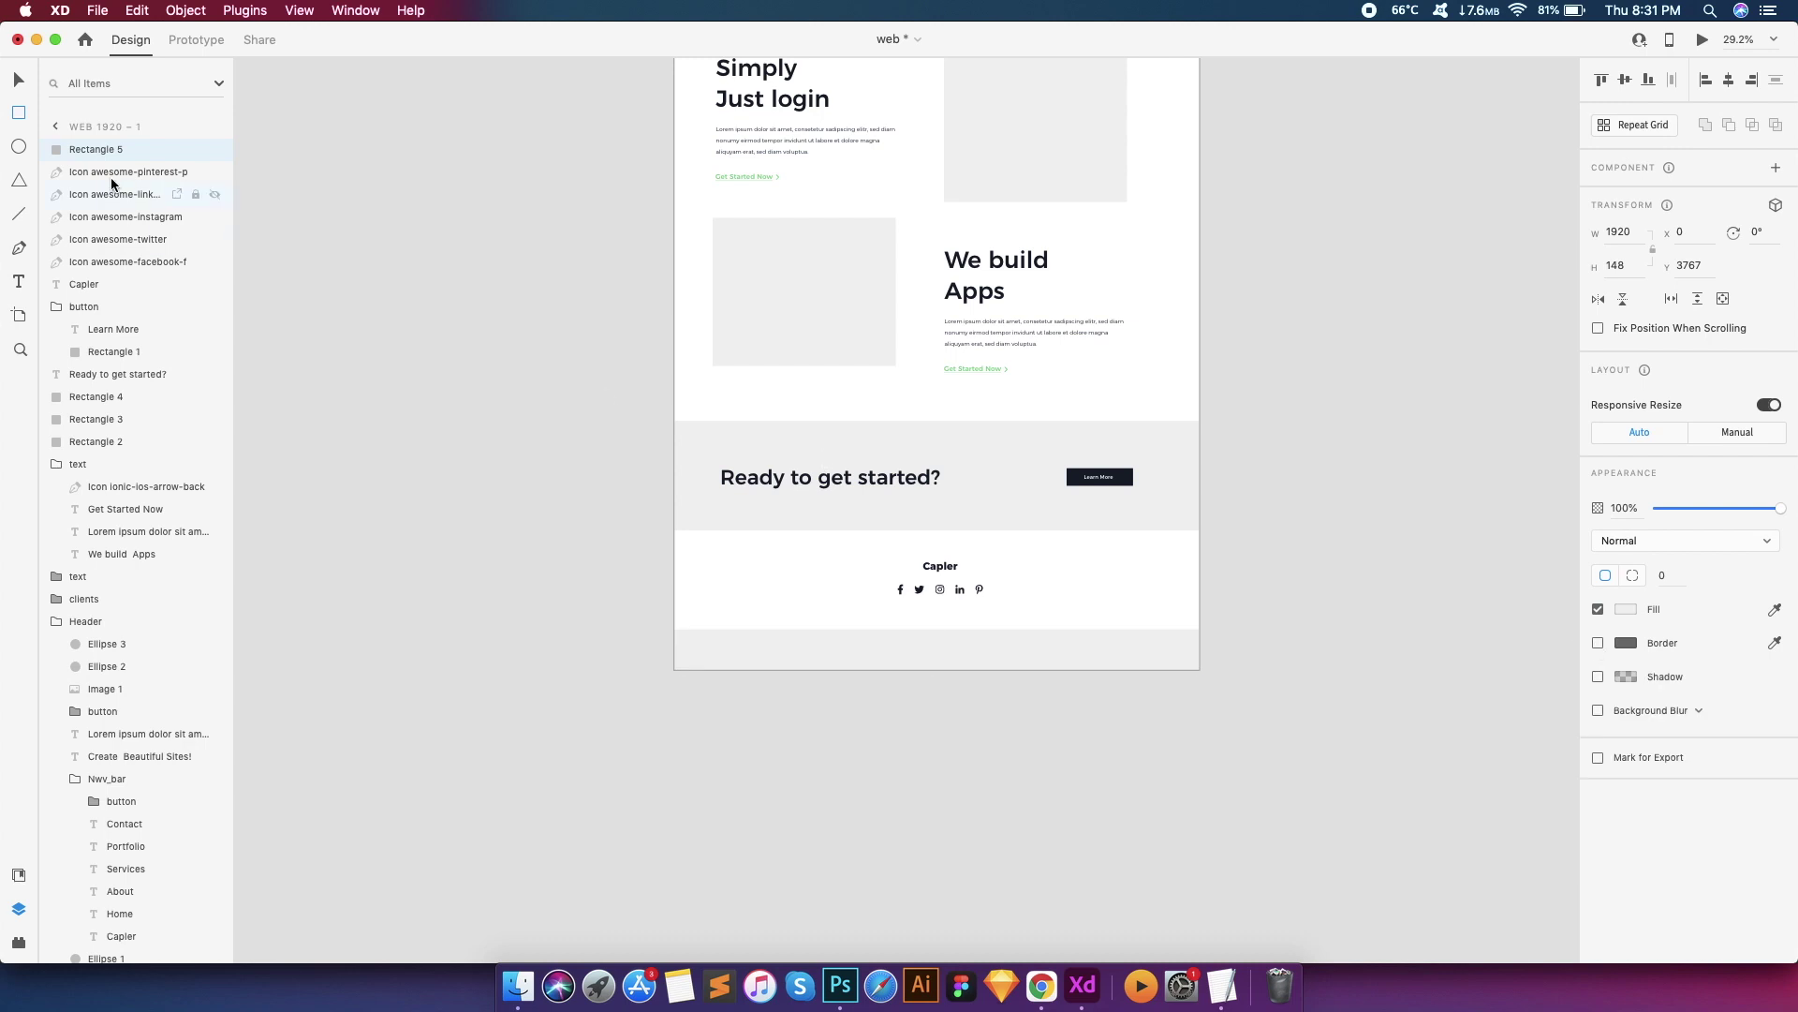
Move the light grey footer band up to about Y 3703 and reduce its height to about 116
{"action": "scroll", "coordinate": [834, 625], "scroll_direction": "up", "scroll_amount": 3}
{"action": "left_click_drag", "start_coordinate": [834, 625], "coordinate": [984, 614]}
{"action": "scroll", "coordinate": [983, 615], "scroll_direction": "down", "scroll_amount": 5}
{"action": "scroll", "coordinate": [693, 525], "scroll_direction": "up", "scroll_amount": 5}
Shorten the Web 1920 artboard to a height of about 3814 so it ends at the grey footer band
{"action": "left_click", "coordinate": [722, 329]}
{"action": "scroll", "coordinate": [786, 625], "scroll_direction": "down", "scroll_amount": 5}
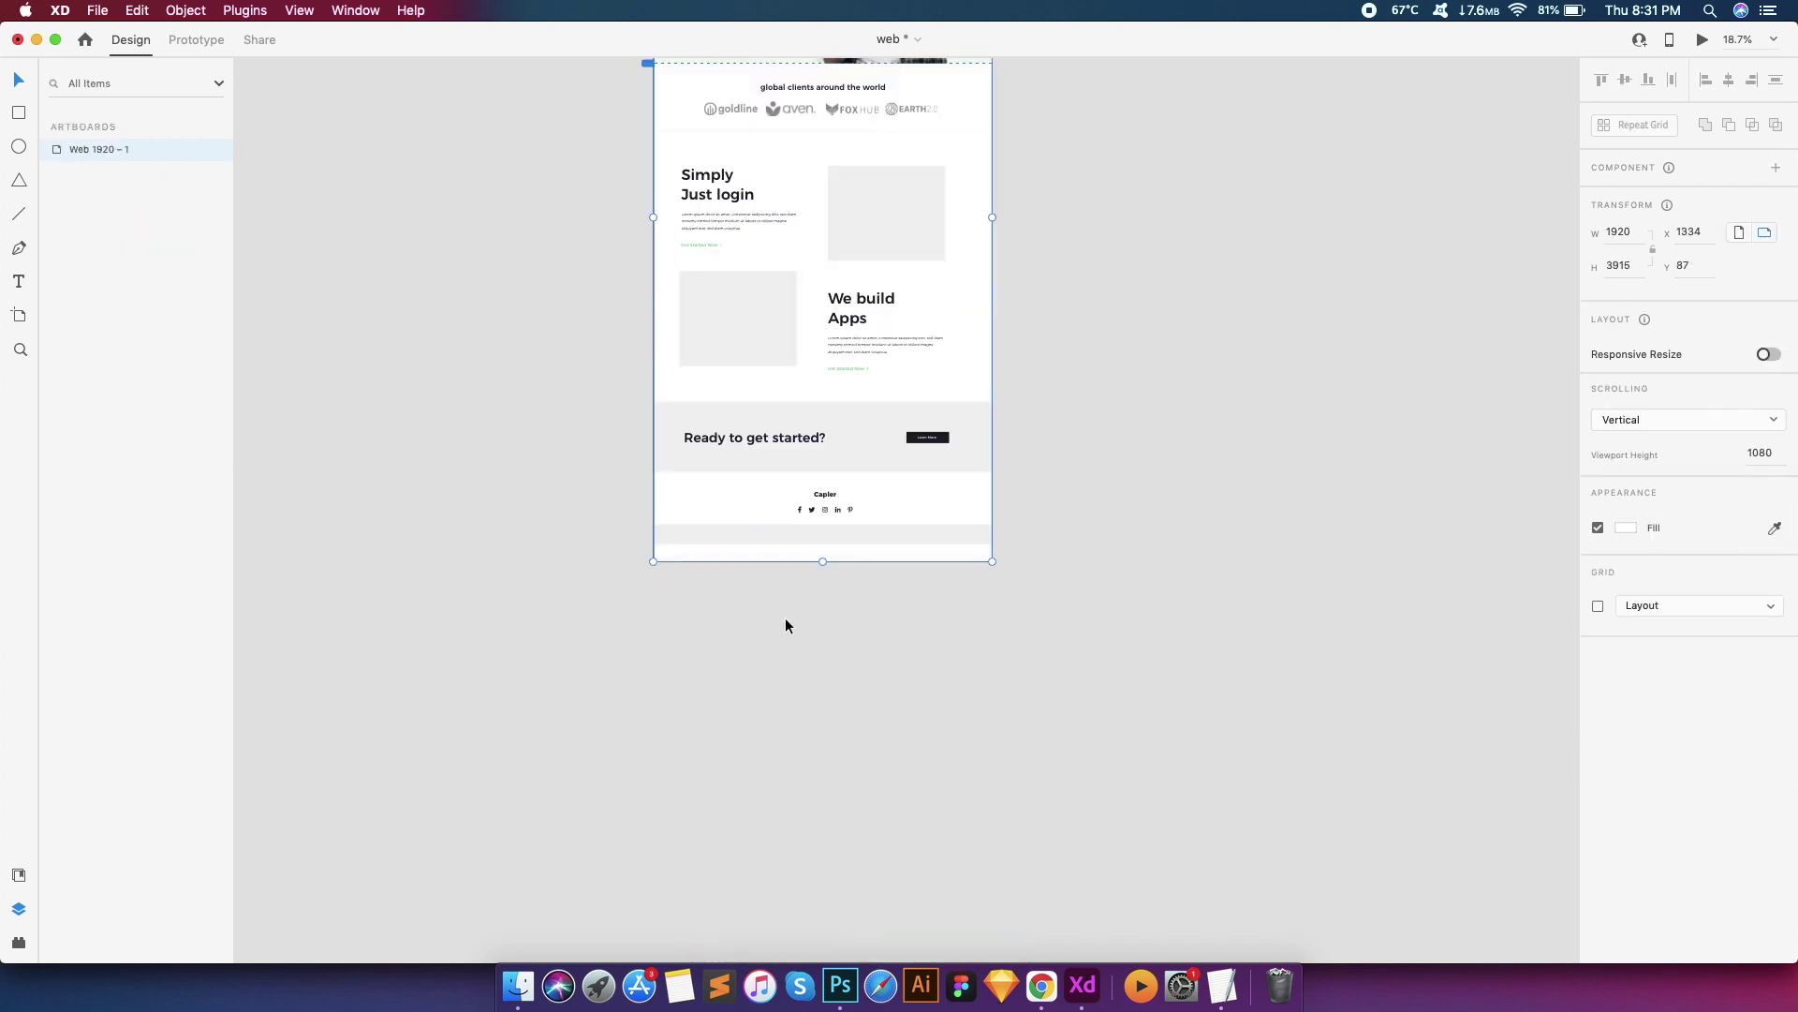
{"action": "scroll", "coordinate": [786, 626], "scroll_direction": "up", "scroll_amount": 5}
{"action": "left_click_drag", "start_coordinate": [865, 612], "coordinate": [867, 552]}
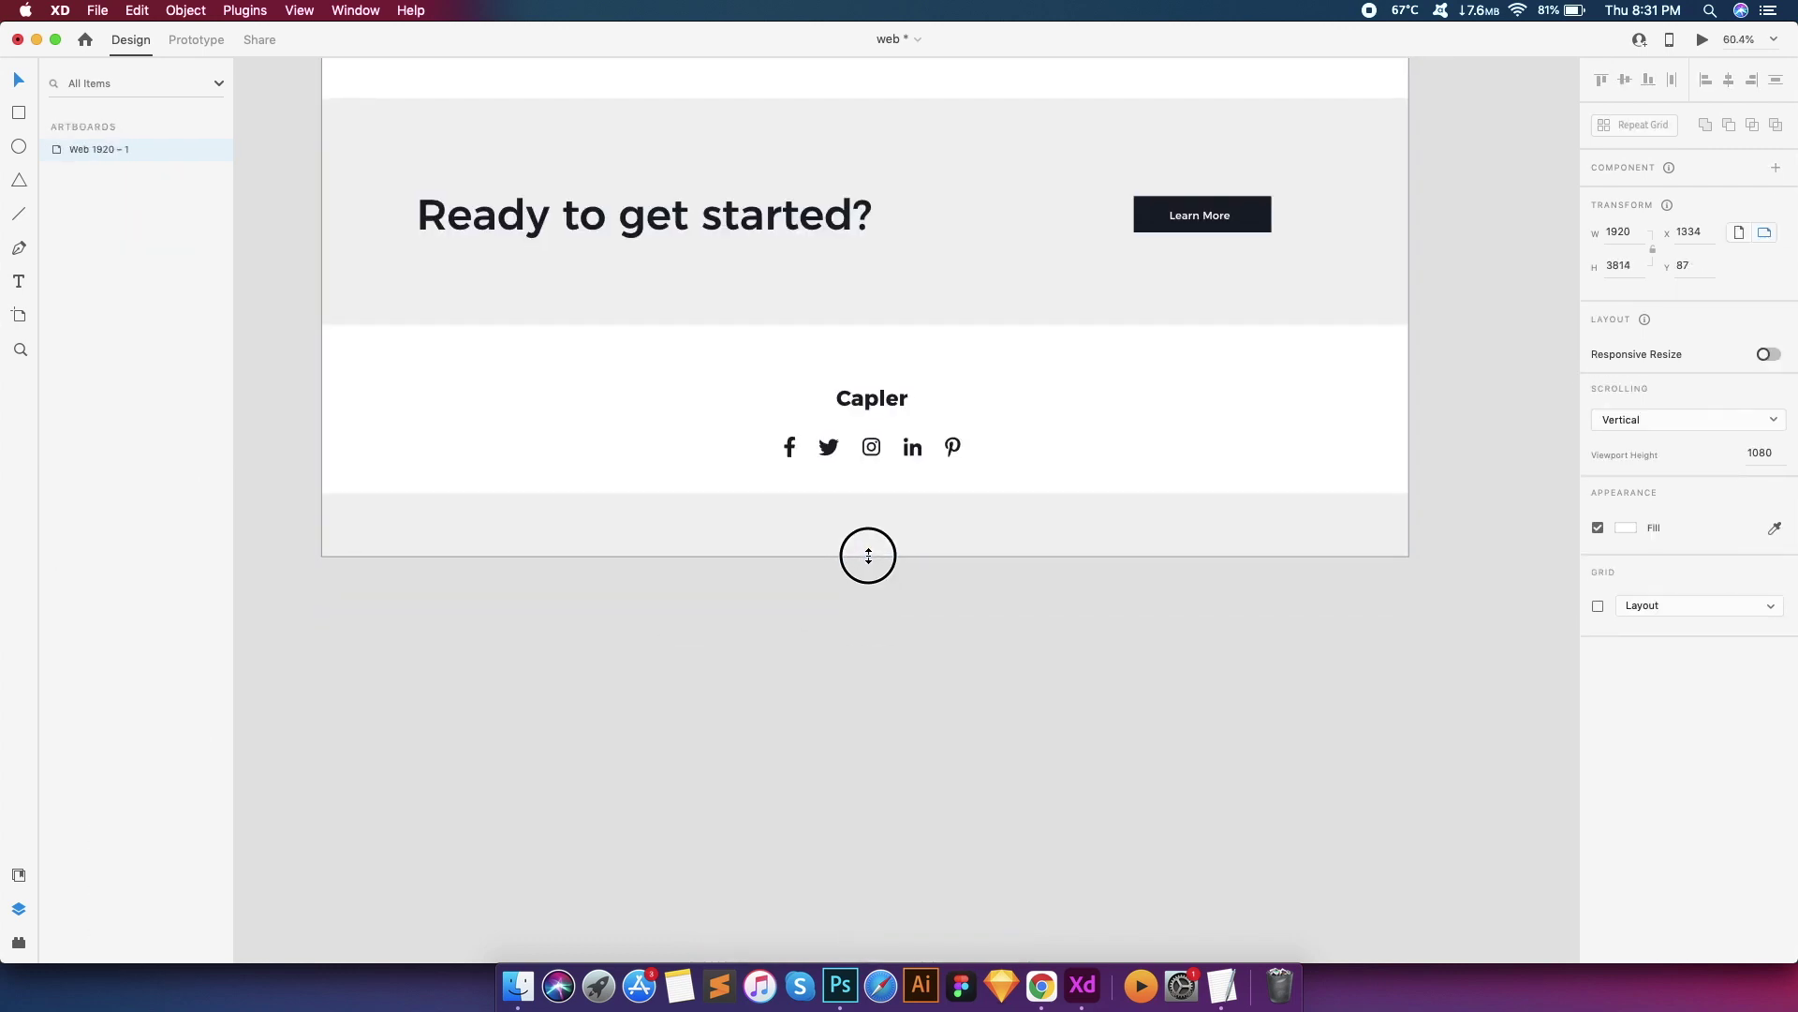
Switch to TextEdit, copy the "Copyright © 2021 designed by" line from text.txt and return to Adobe XD
{"action": "left_click", "coordinate": [1223, 985]}
{"action": "left_click", "coordinate": [566, 588]}
{"action": "scroll", "coordinate": [646, 604], "scroll_direction": "down", "scroll_amount": 2}
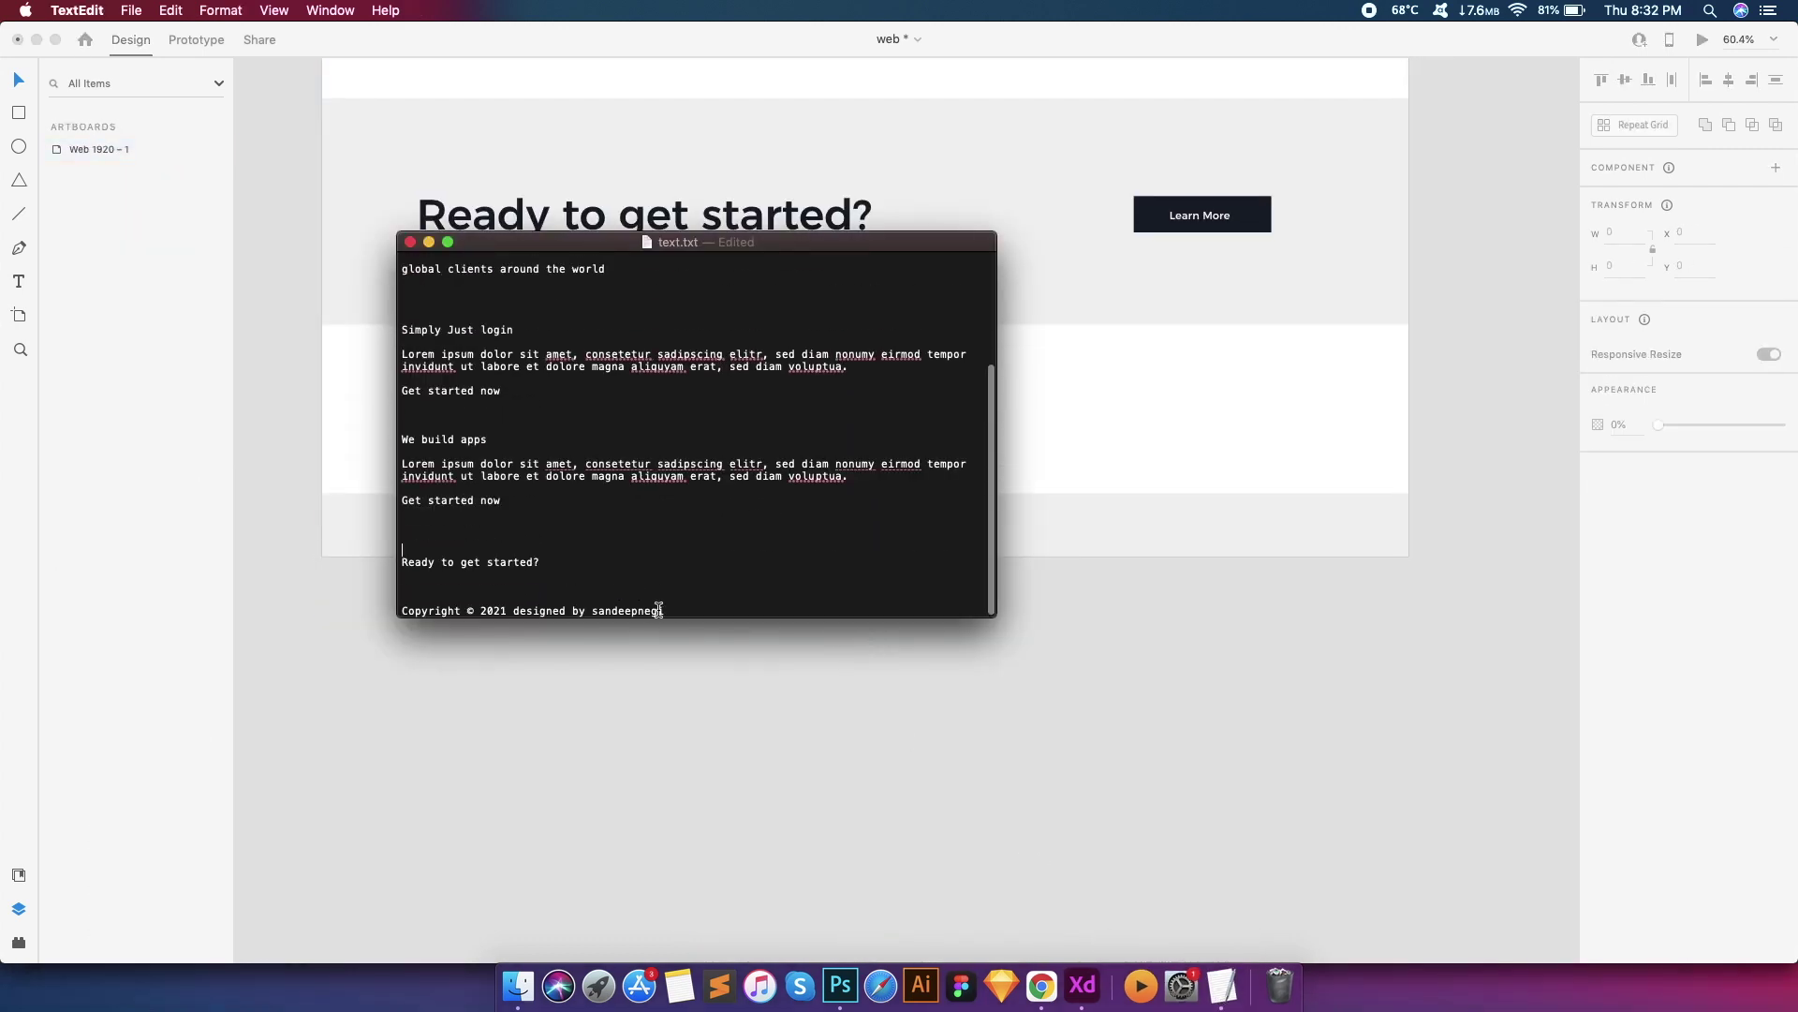
{"action": "left_click_drag", "start_coordinate": [338, 638], "coordinate": [387, 620]}
{"action": "key", "text": "super+c"}
{"action": "left_click", "coordinate": [578, 740]}
Paste the copied copyright line as a new text object inside the grey footer band
{"action": "scroll", "coordinate": [786, 610], "scroll_direction": "up", "scroll_amount": 3}
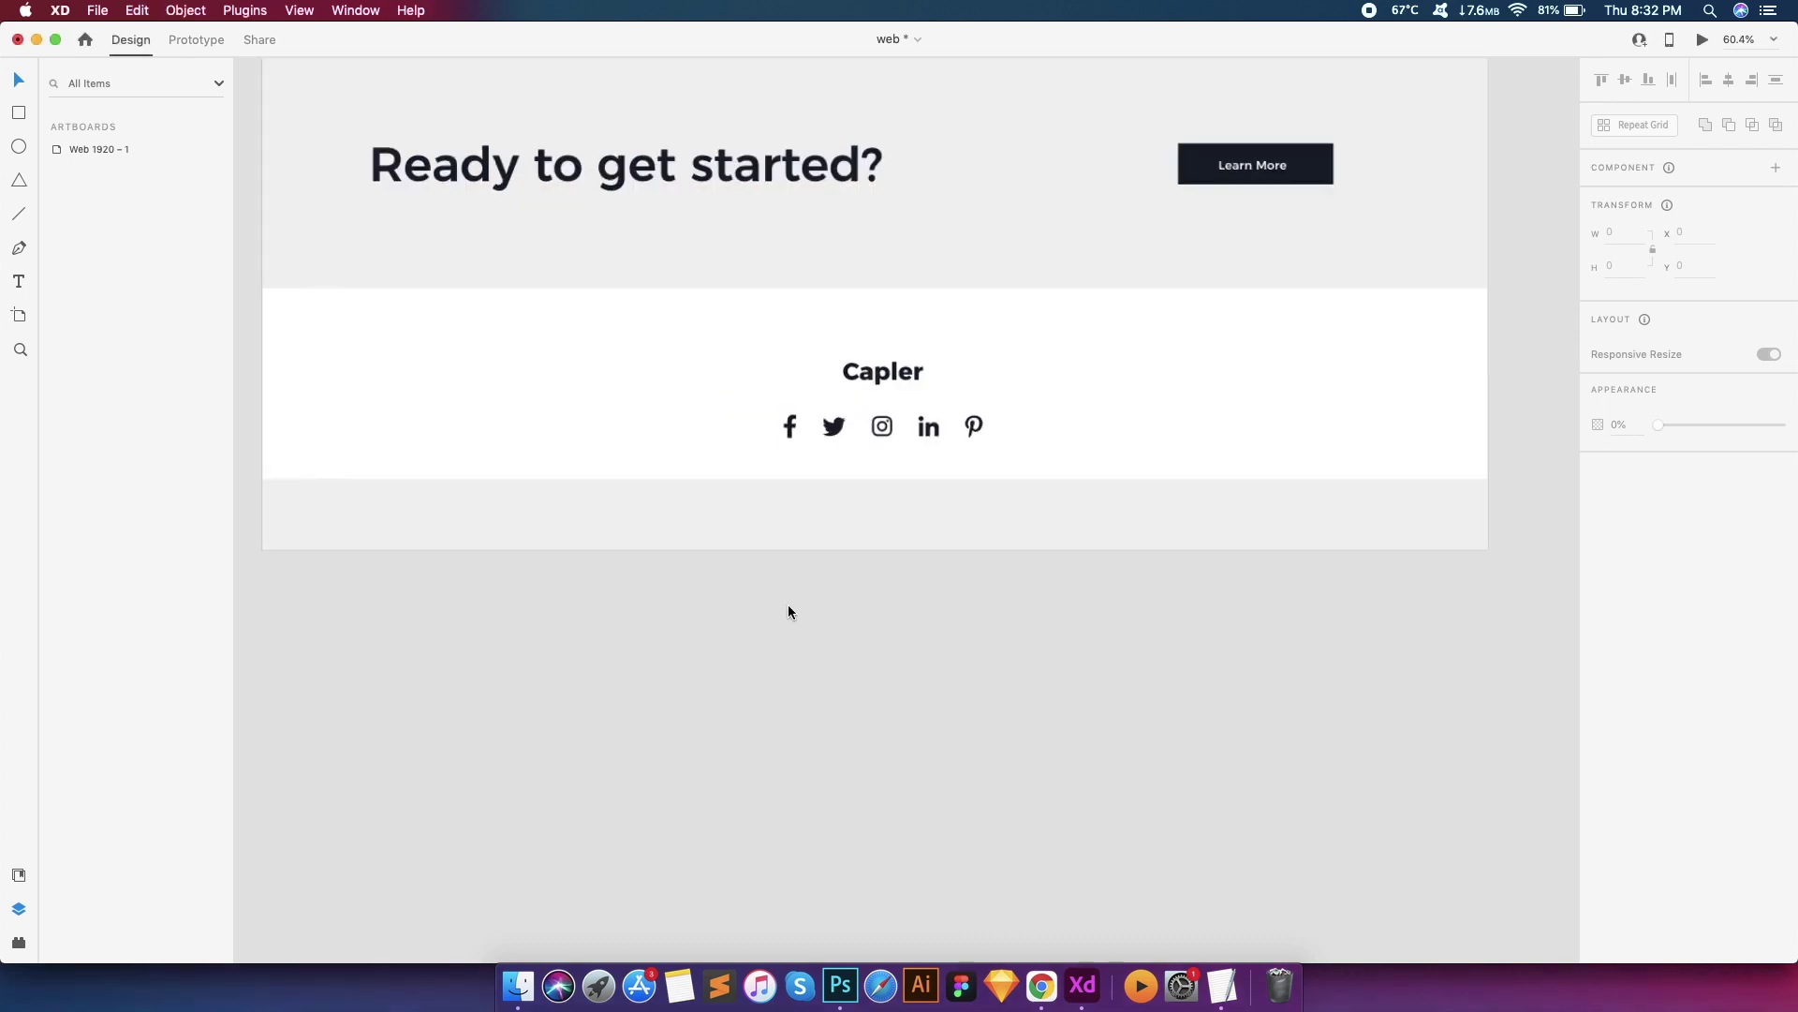
{"action": "key", "text": "t"}
{"action": "left_click", "coordinate": [715, 514]}
{"action": "key", "text": "super+v"}
{"action": "key", "text": "Escape"}
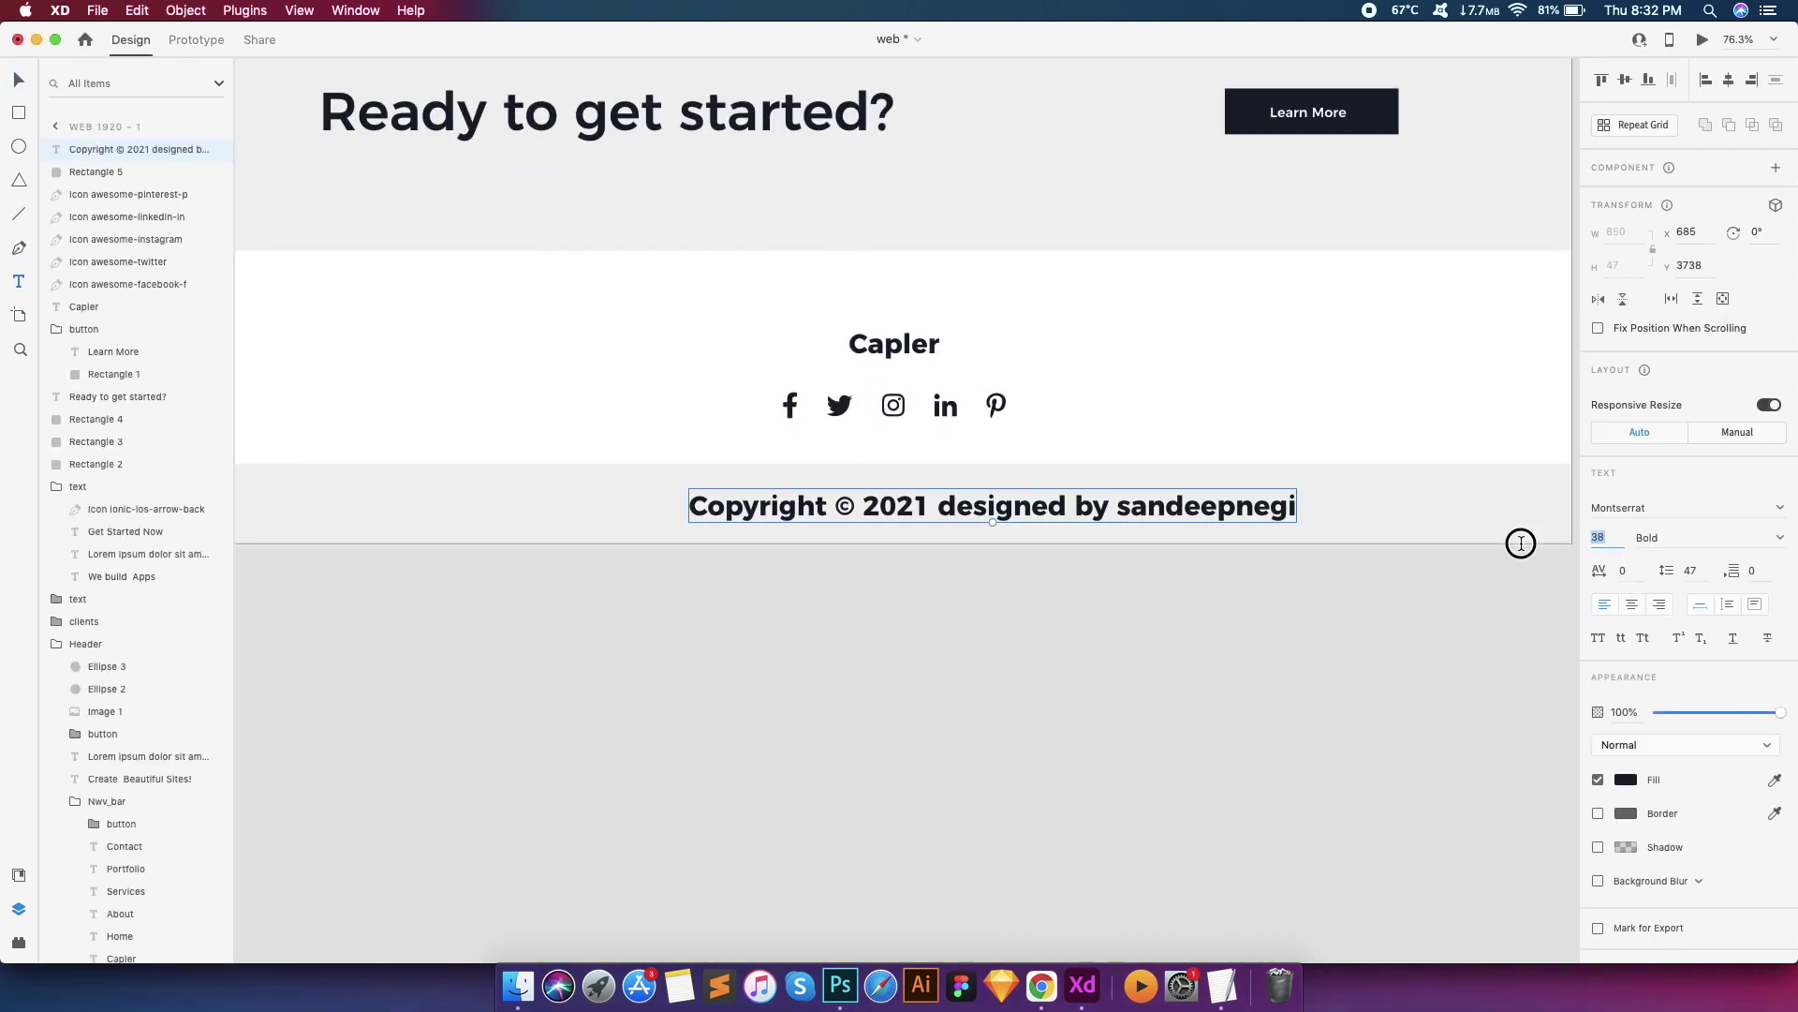
Set the copyright text to font size 20 with the Regular weight
{"action": "type", "text": "20"}
{"action": "key", "text": "Tab"}
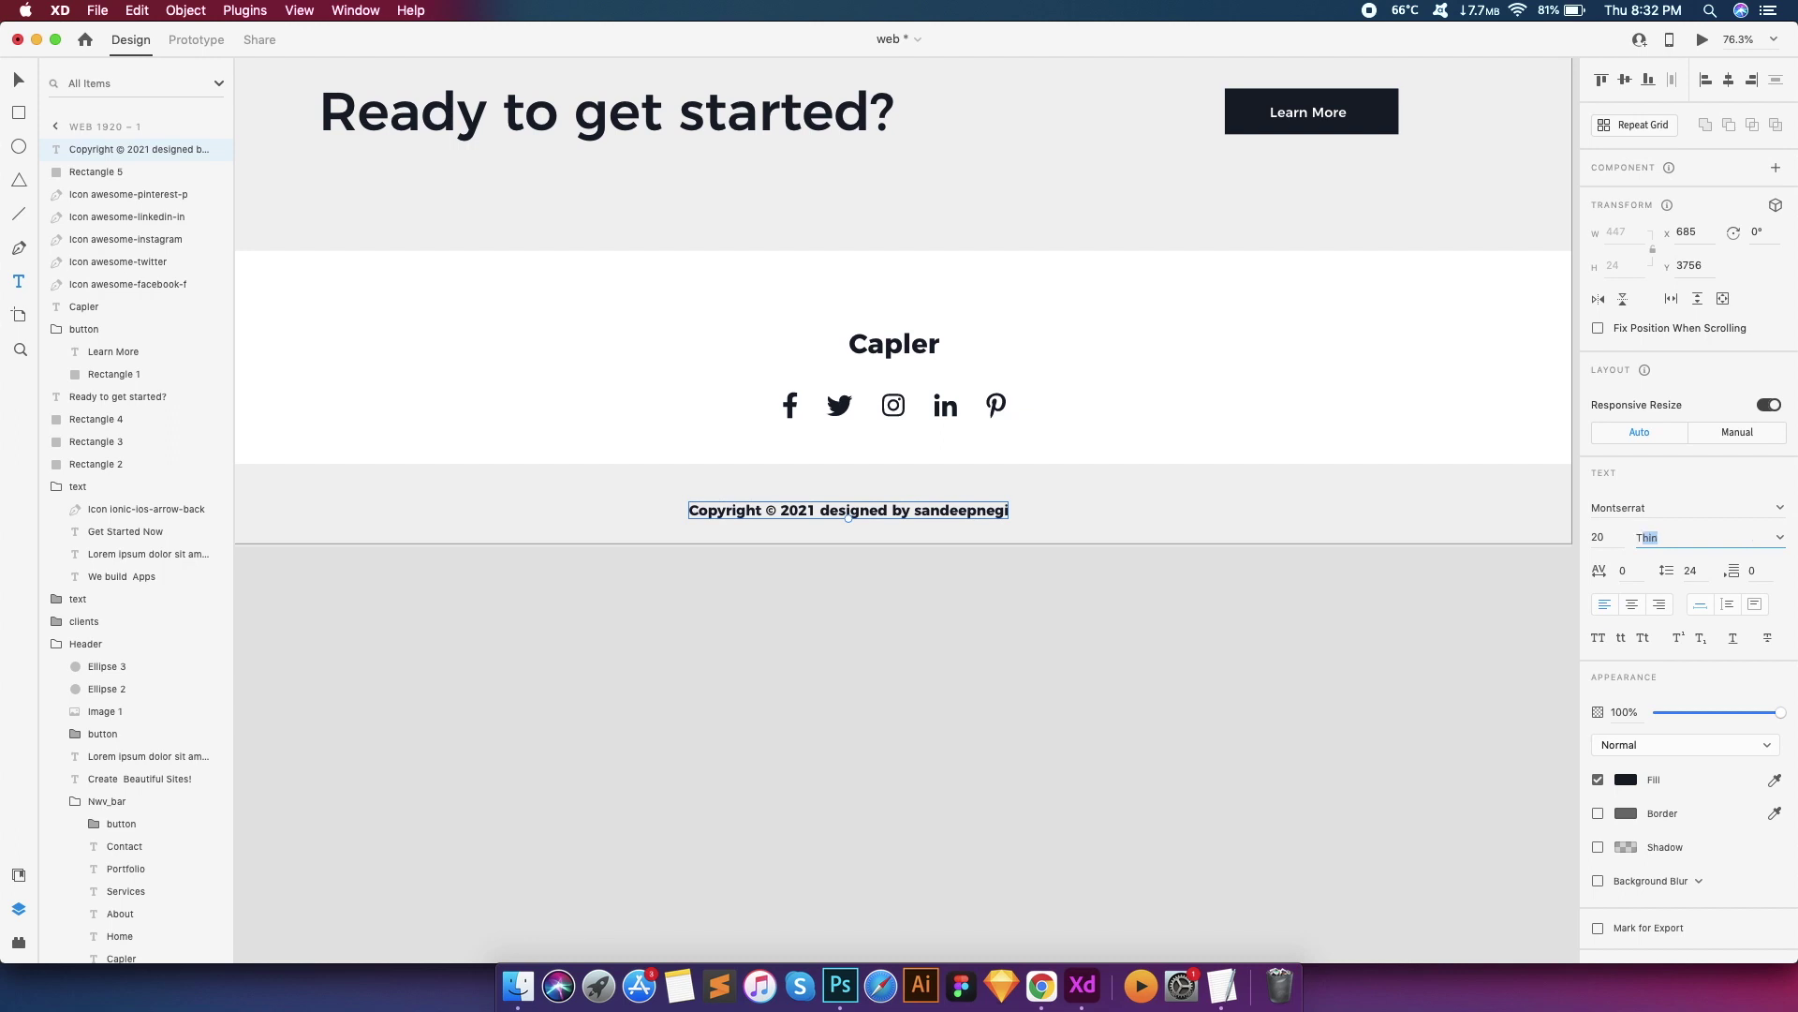
{"action": "type", "text": "Regular"}
{"action": "key", "text": "Return"}
Try capitalising the first letter of the designer's name in the copyright line, and restore the lowercase letter
{"action": "key", "text": "super+3"}
{"action": "double_click", "coordinate": [934, 542]}
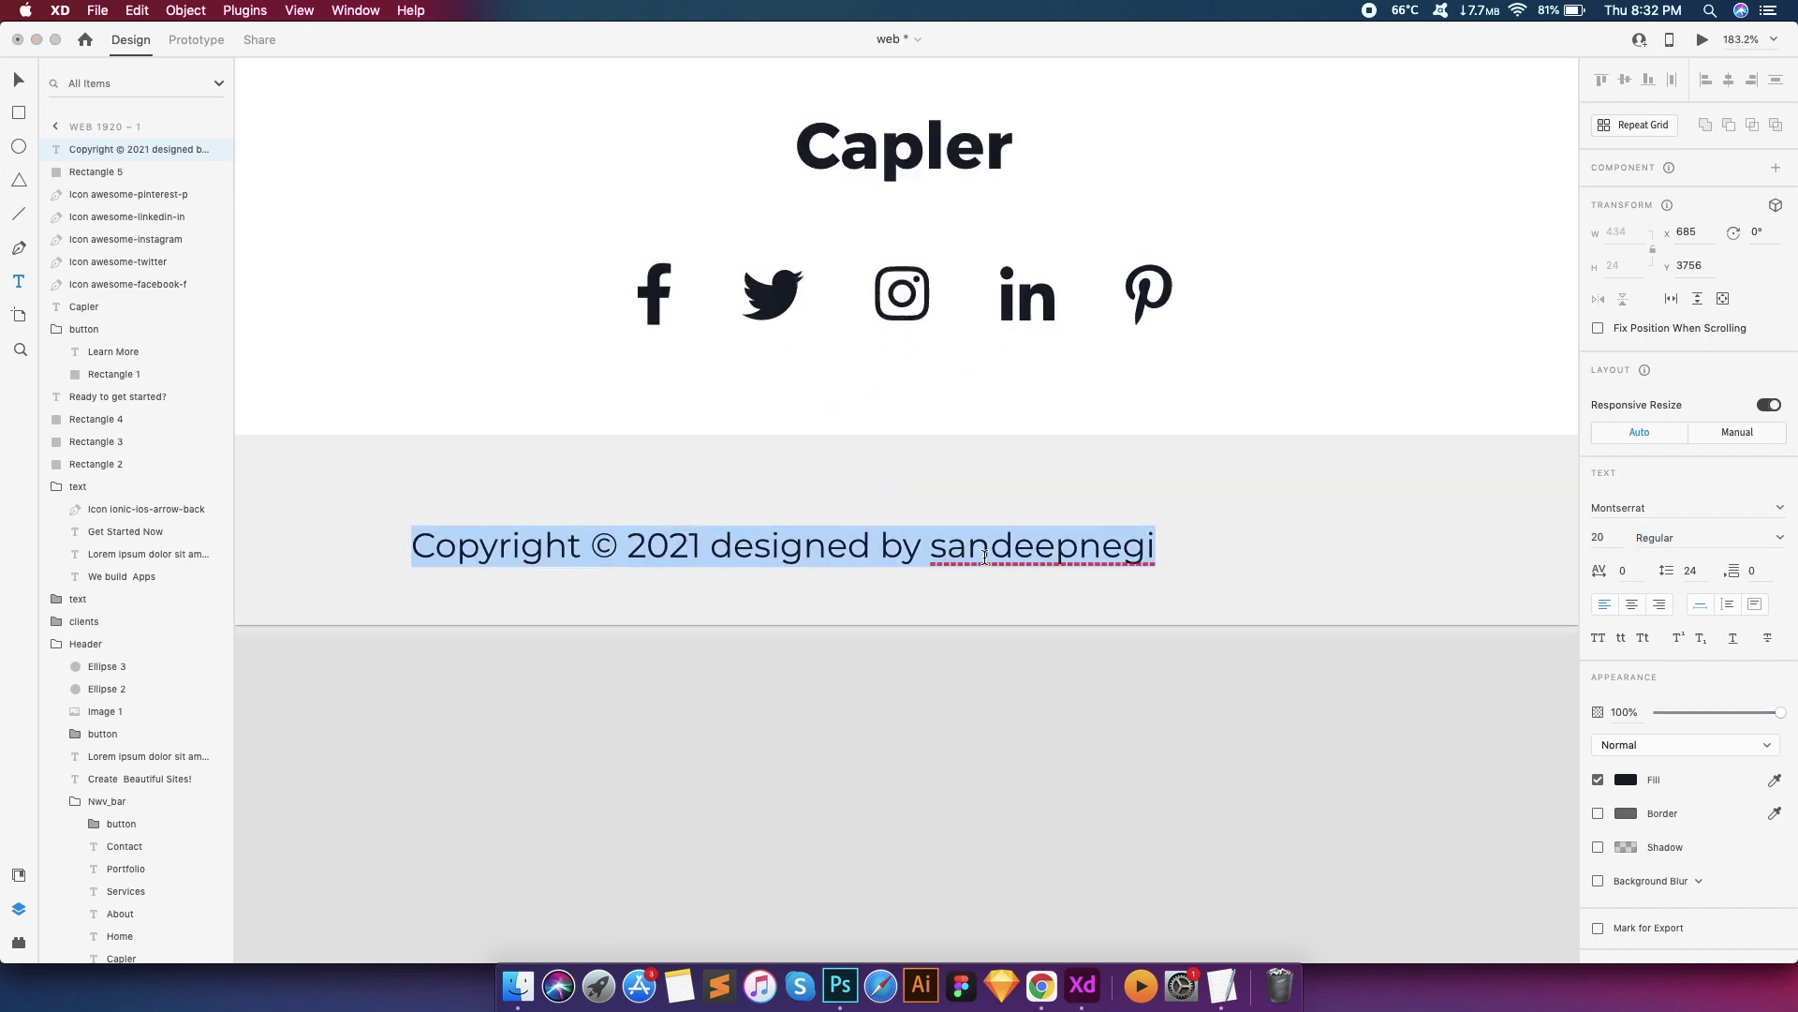
{"action": "left_click", "coordinate": [456, 545]}
{"action": "key", "text": "BackSpace"}
{"action": "type", "text": "S"}
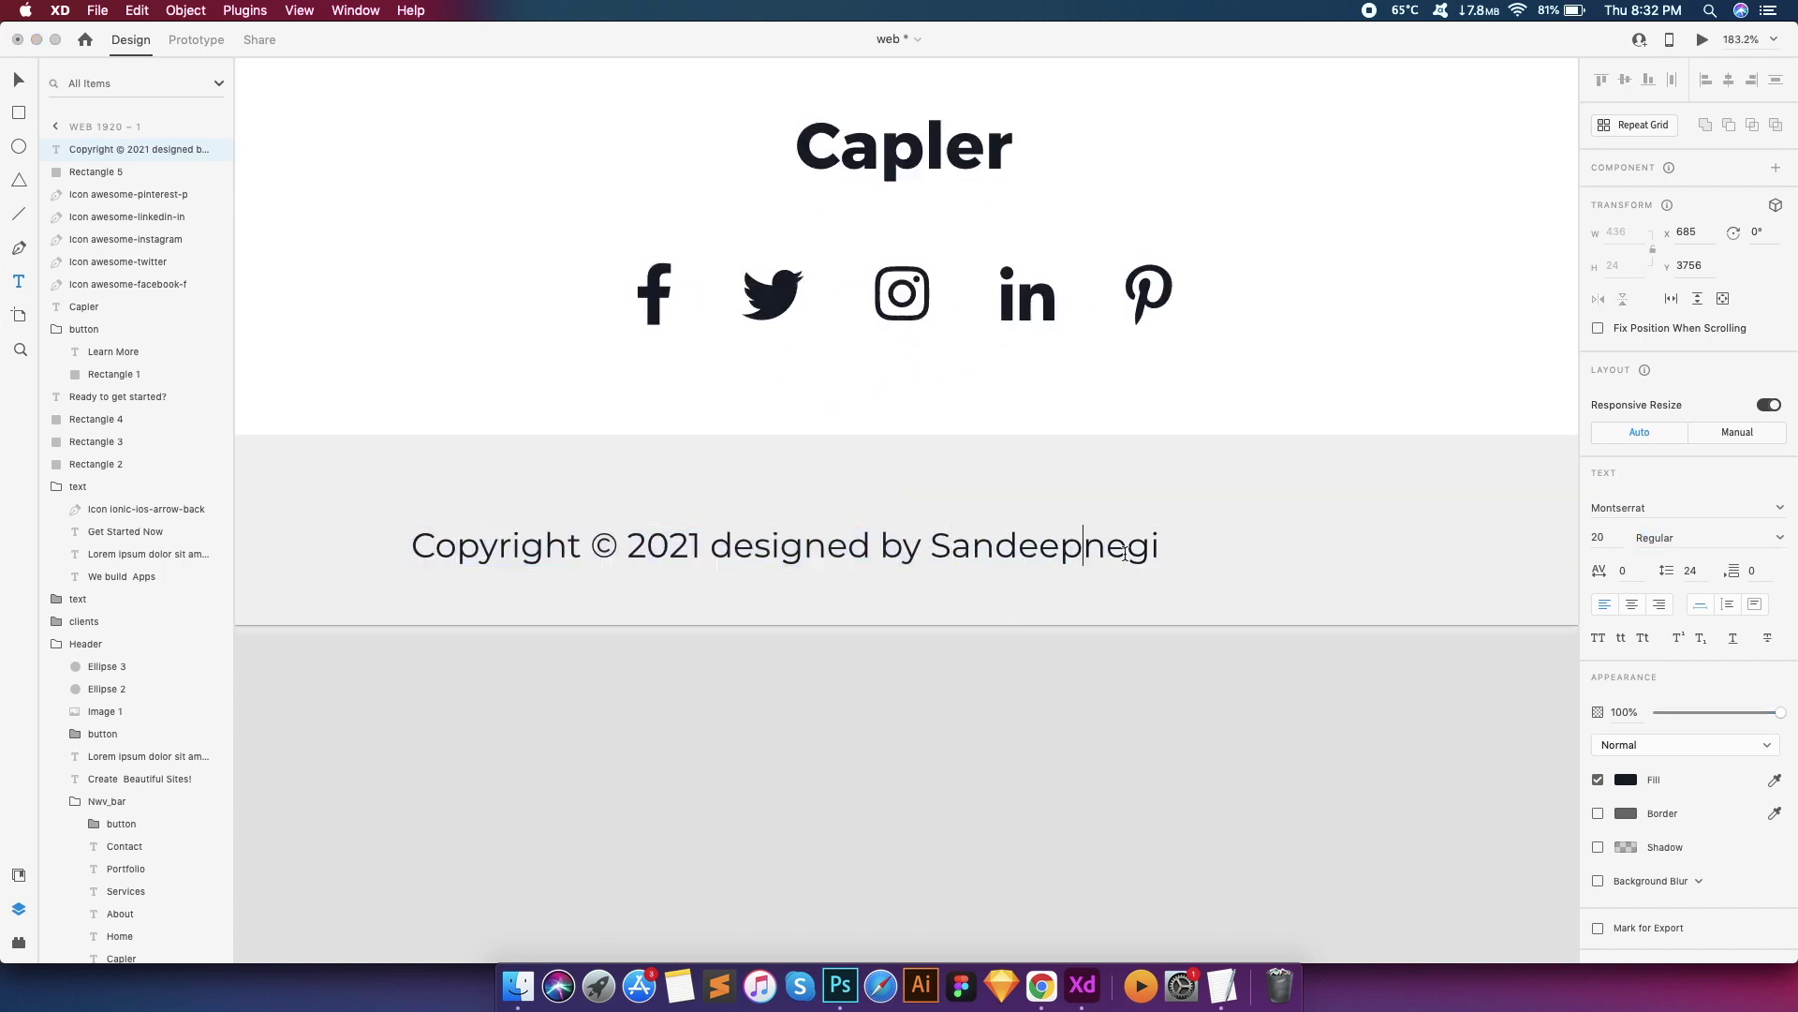
{"action": "key", "text": "Left"}
{"action": "key", "text": "Left"}
{"action": "key", "text": "Left"}
{"action": "key", "text": "BackSpace"}
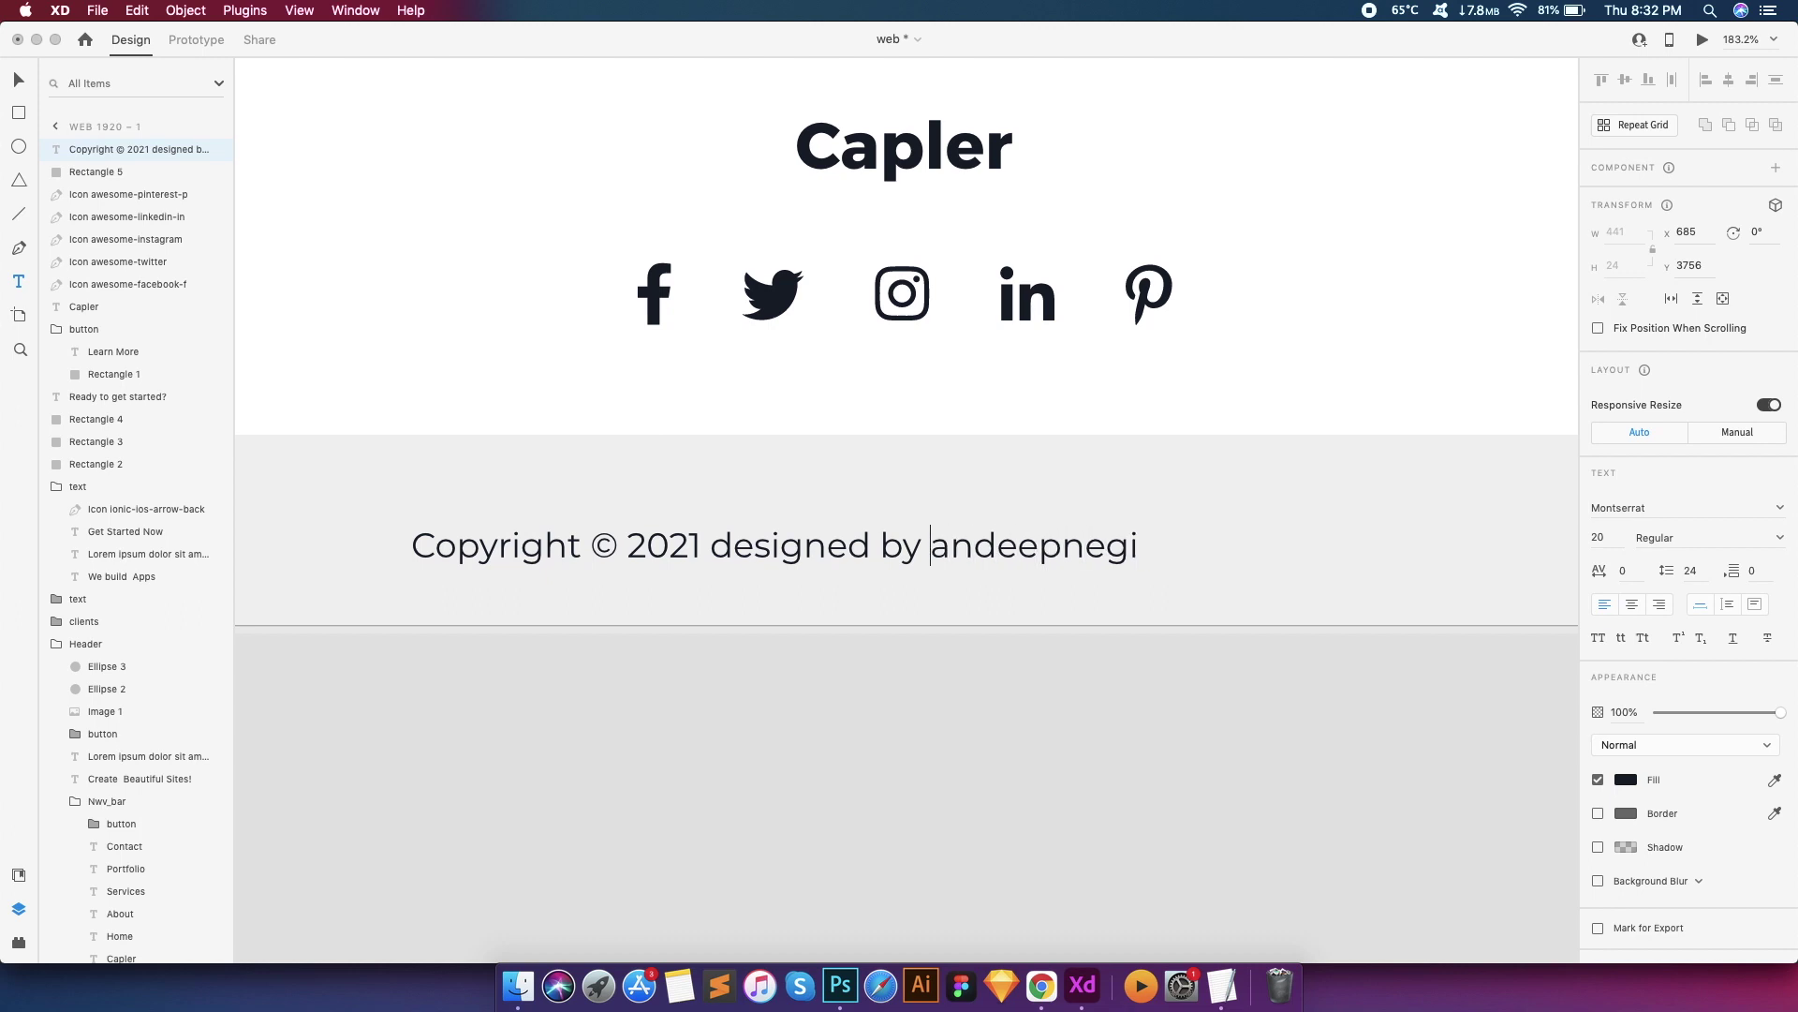
{"action": "type", "text": "s"}
{"action": "key", "text": "Escape"}
Move the copyright line to X 743, Y 3737 in the middle of the grey footer band
{"action": "key", "text": "super+minus"}
{"action": "left_click_drag", "start_coordinate": [1061, 607], "coordinate": [891, 622]}
{"action": "scroll", "coordinate": [915, 615], "scroll_direction": "down", "scroll_amount": 3}
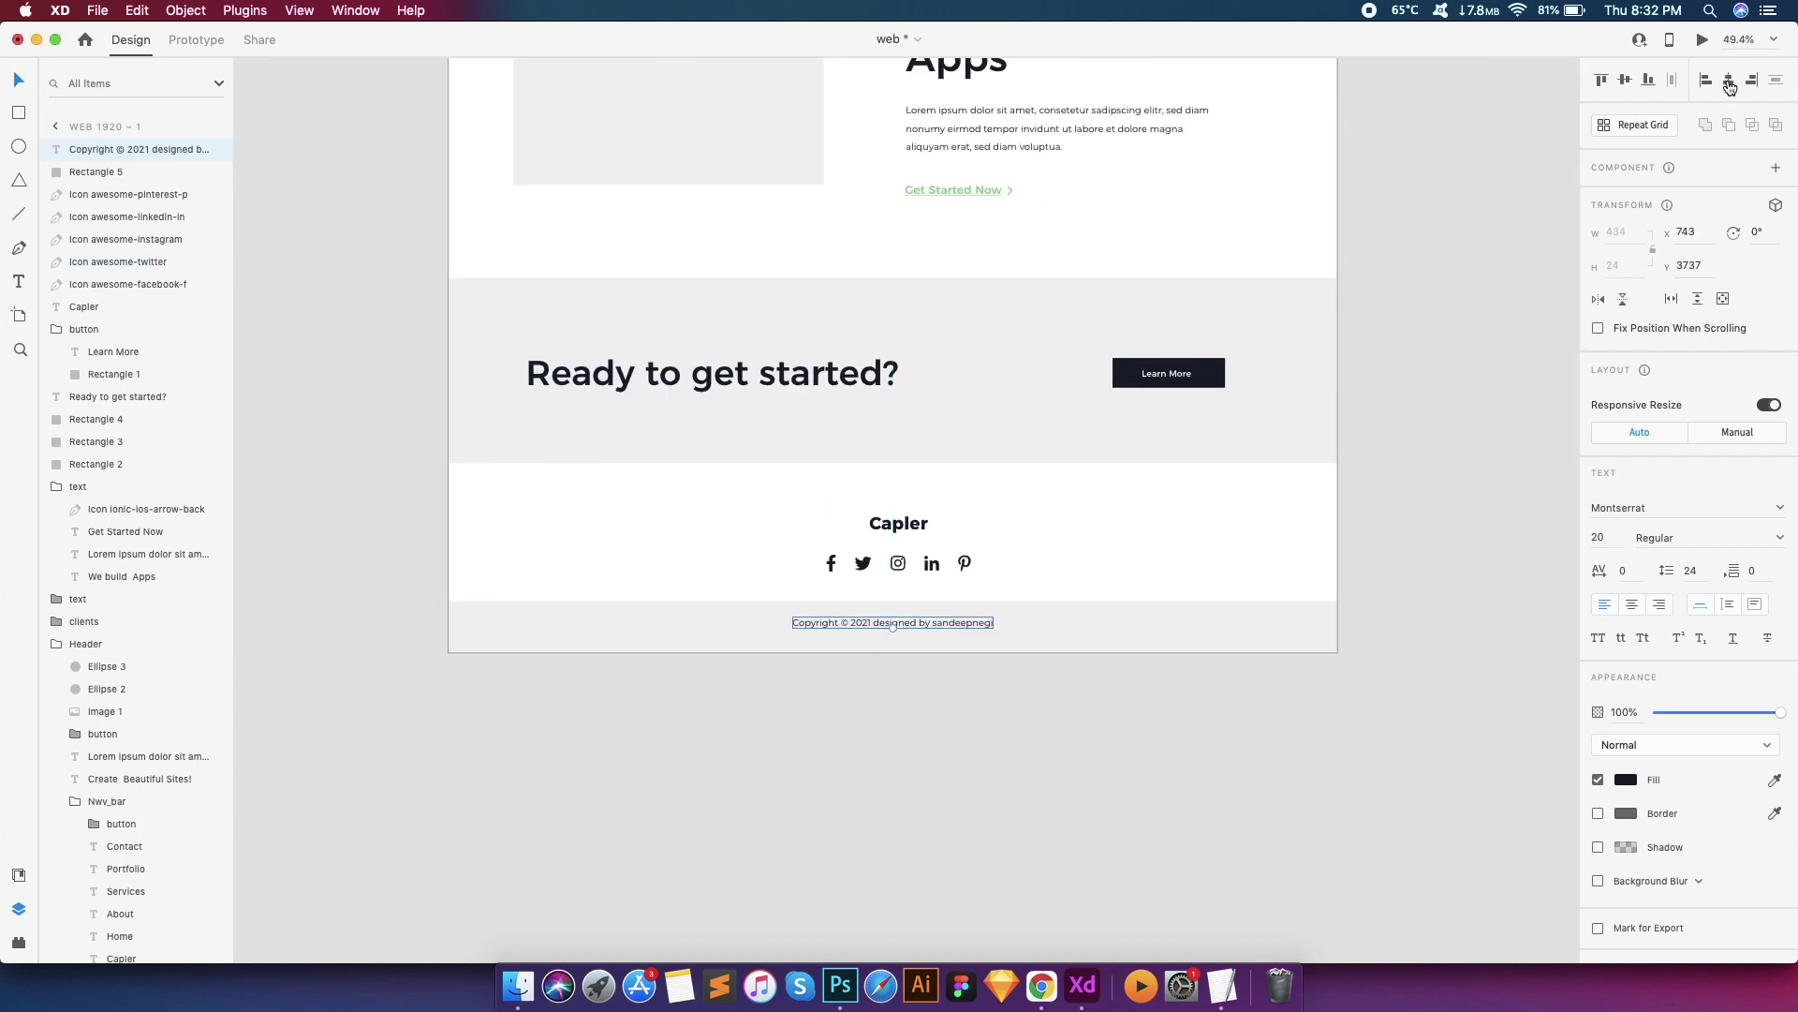
Try aligning the copyright line to the vertical middle, and undo each attempt
{"action": "left_click", "coordinate": [1626, 82]}
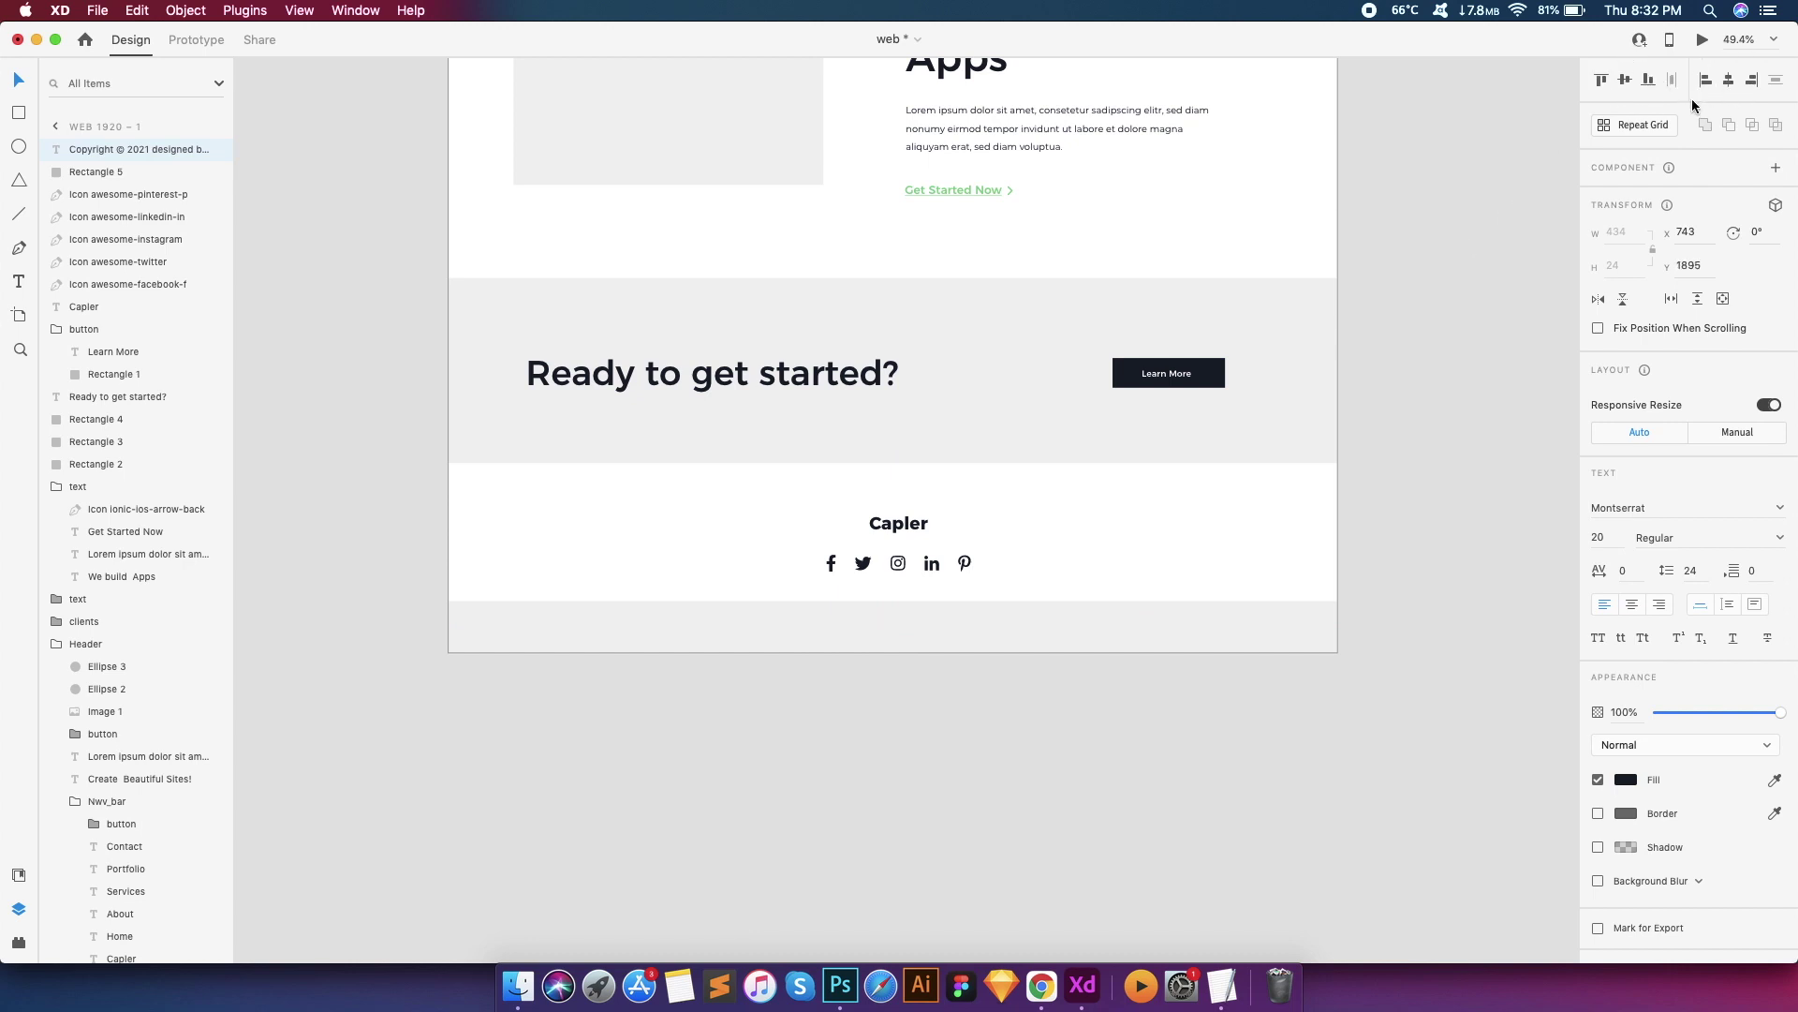
{"action": "key", "text": "super+z"}
{"action": "left_click", "coordinate": [1626, 82]}
{"action": "key", "text": "super+z"}
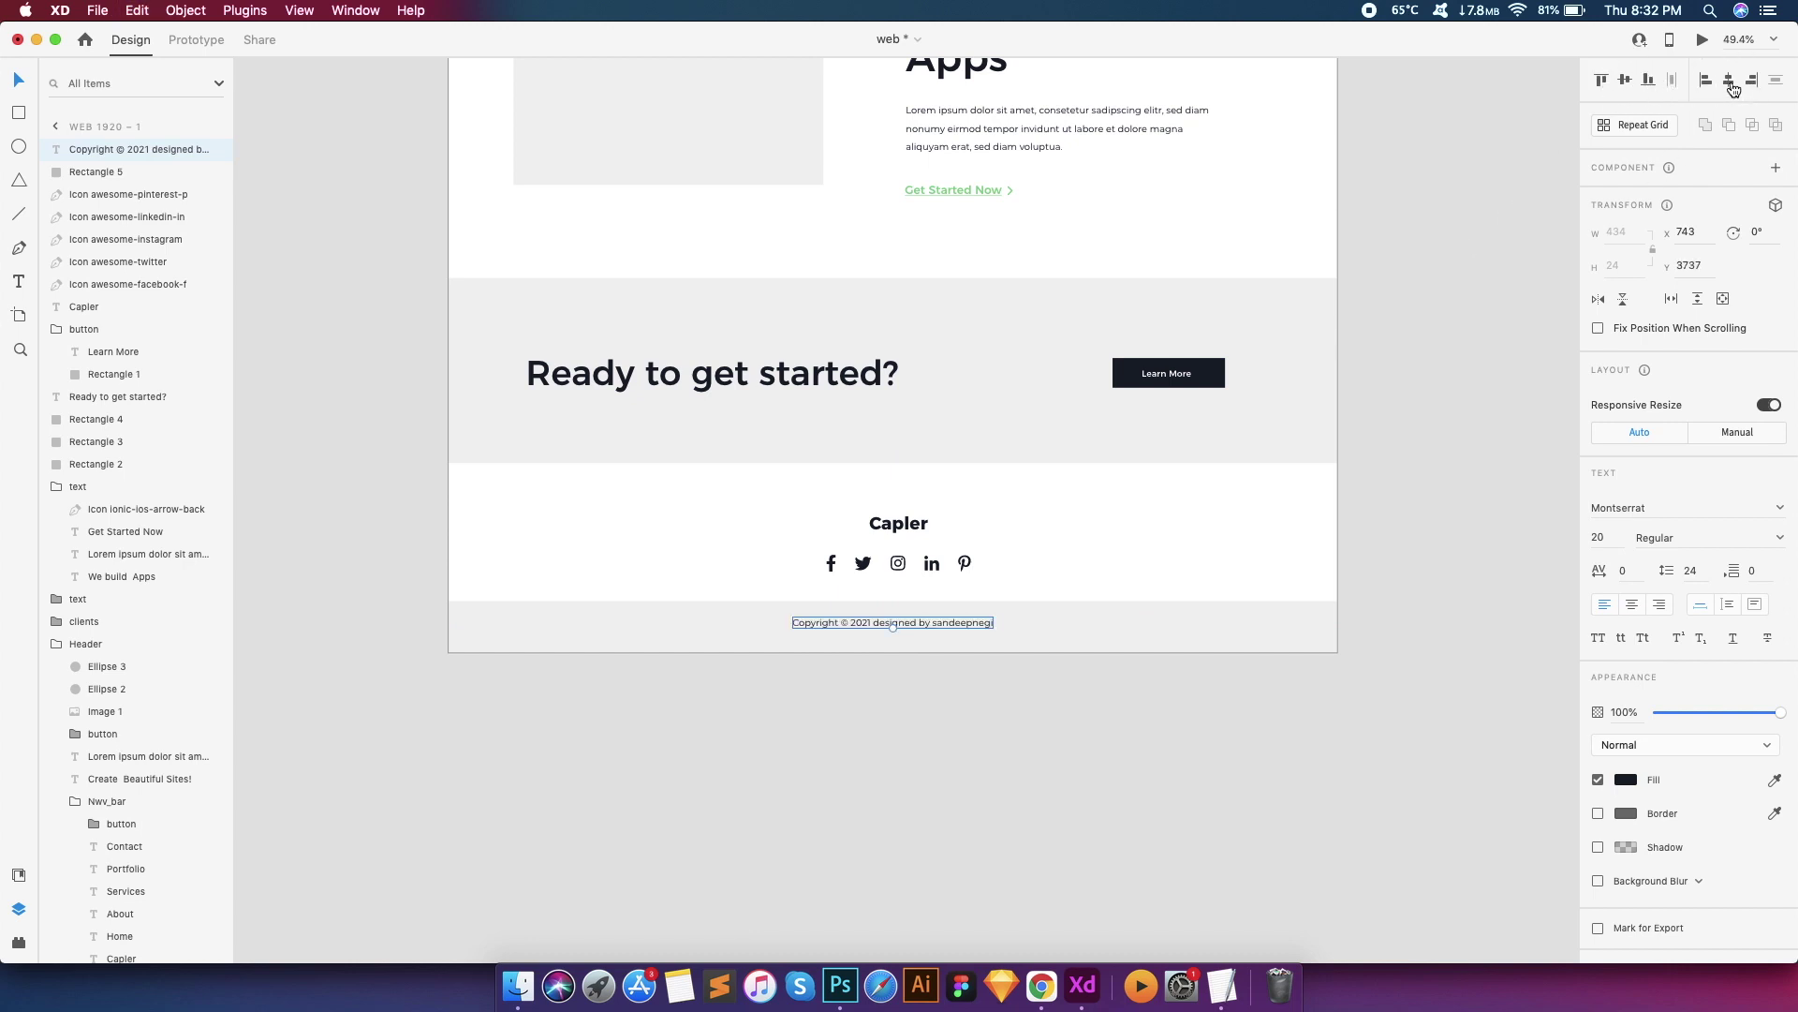
Check the copyright line's placement within the grey footer band
{"action": "scroll", "coordinate": [1014, 571], "scroll_direction": "up", "scroll_amount": 5}
{"action": "left_click", "coordinate": [902, 745]}
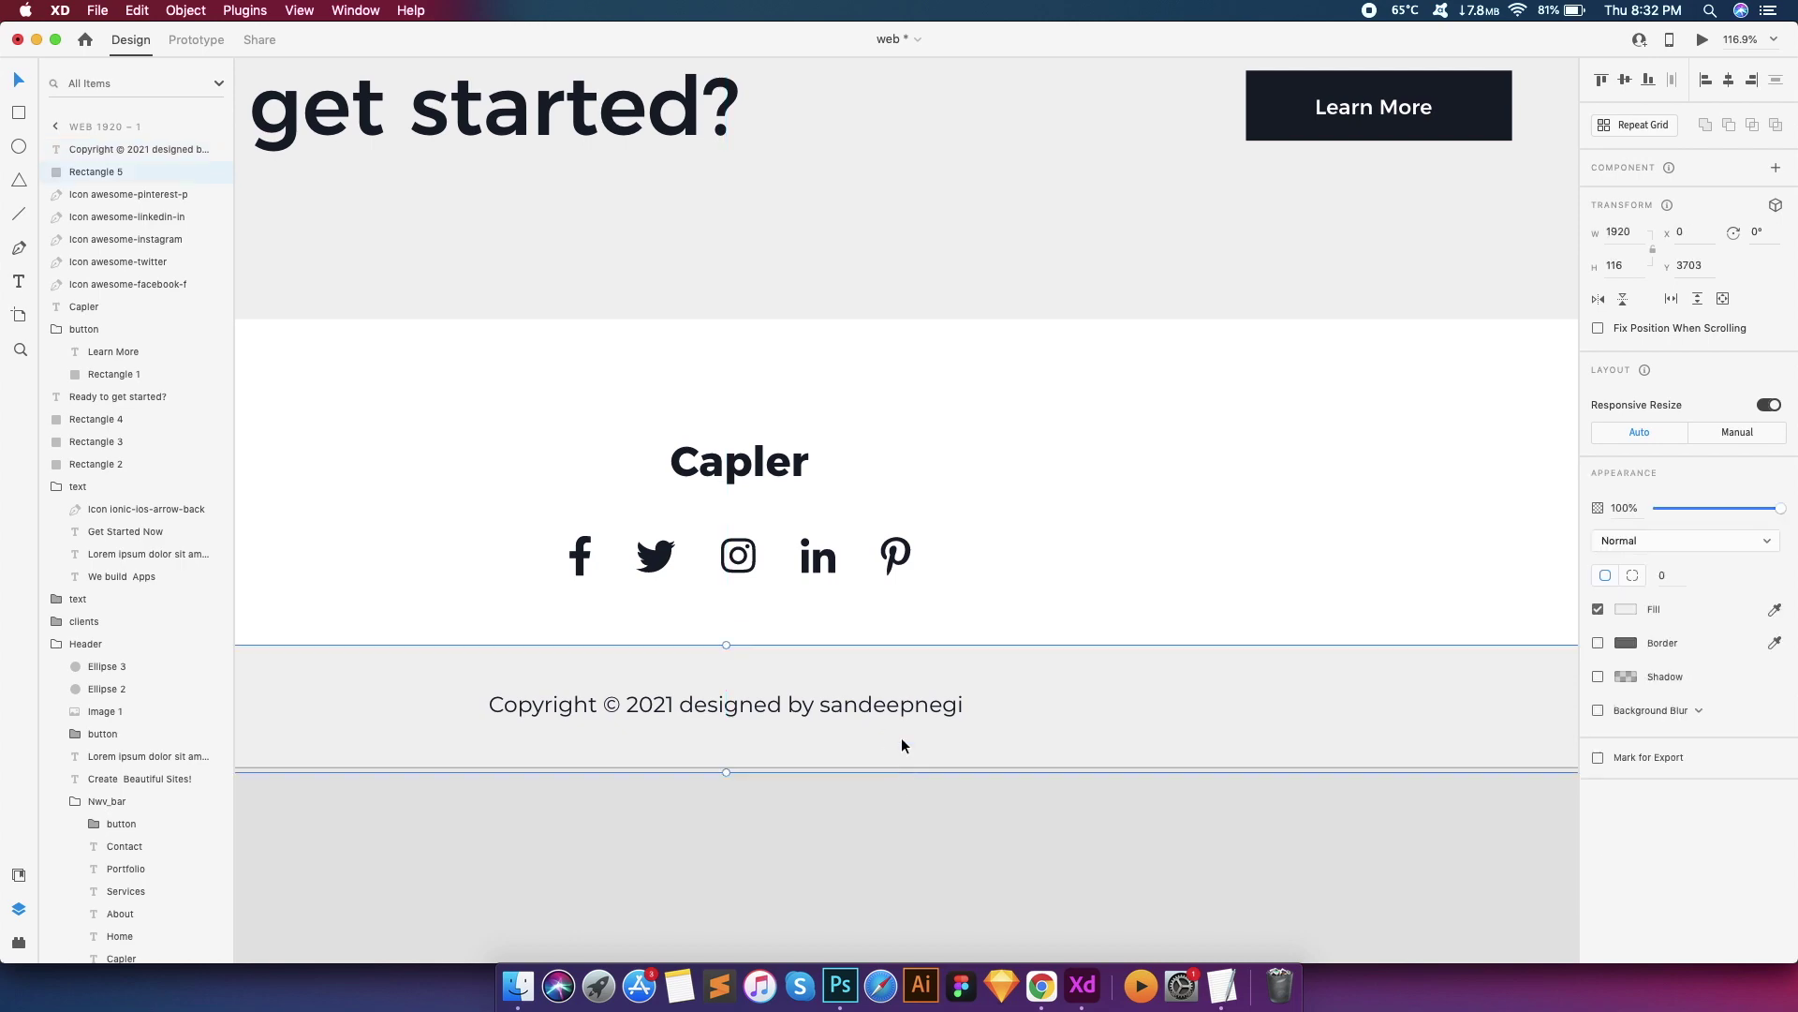
{"action": "left_click", "coordinate": [827, 707]}
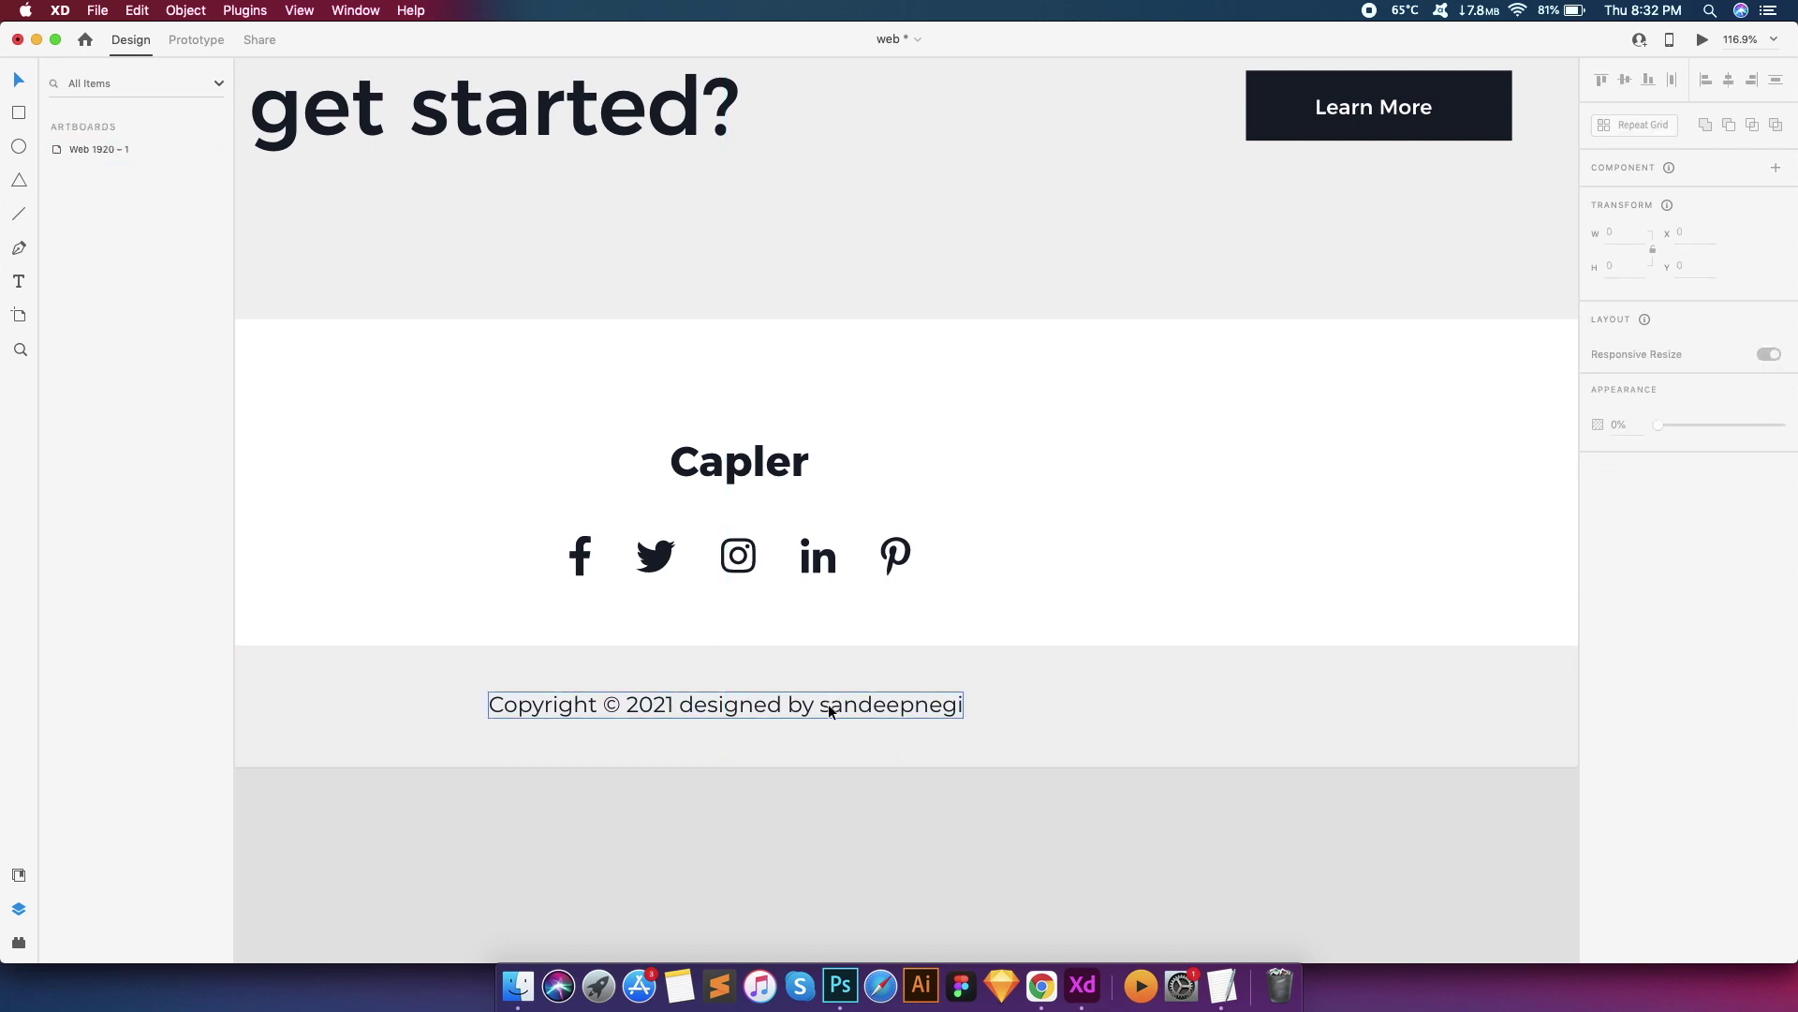
{"action": "scroll", "coordinate": [828, 712], "scroll_direction": "down", "scroll_amount": 5}
{"action": "key", "text": "Escape"}
{"action": "scroll", "coordinate": [907, 594], "scroll_direction": "up", "scroll_amount": 3}
{"action": "scroll", "coordinate": [864, 564], "scroll_direction": "up", "scroll_amount": 5}
Select the grey placeholder beside the "Simply Just login" text and launch the unDraw plugin
{"action": "left_click", "coordinate": [864, 564]}
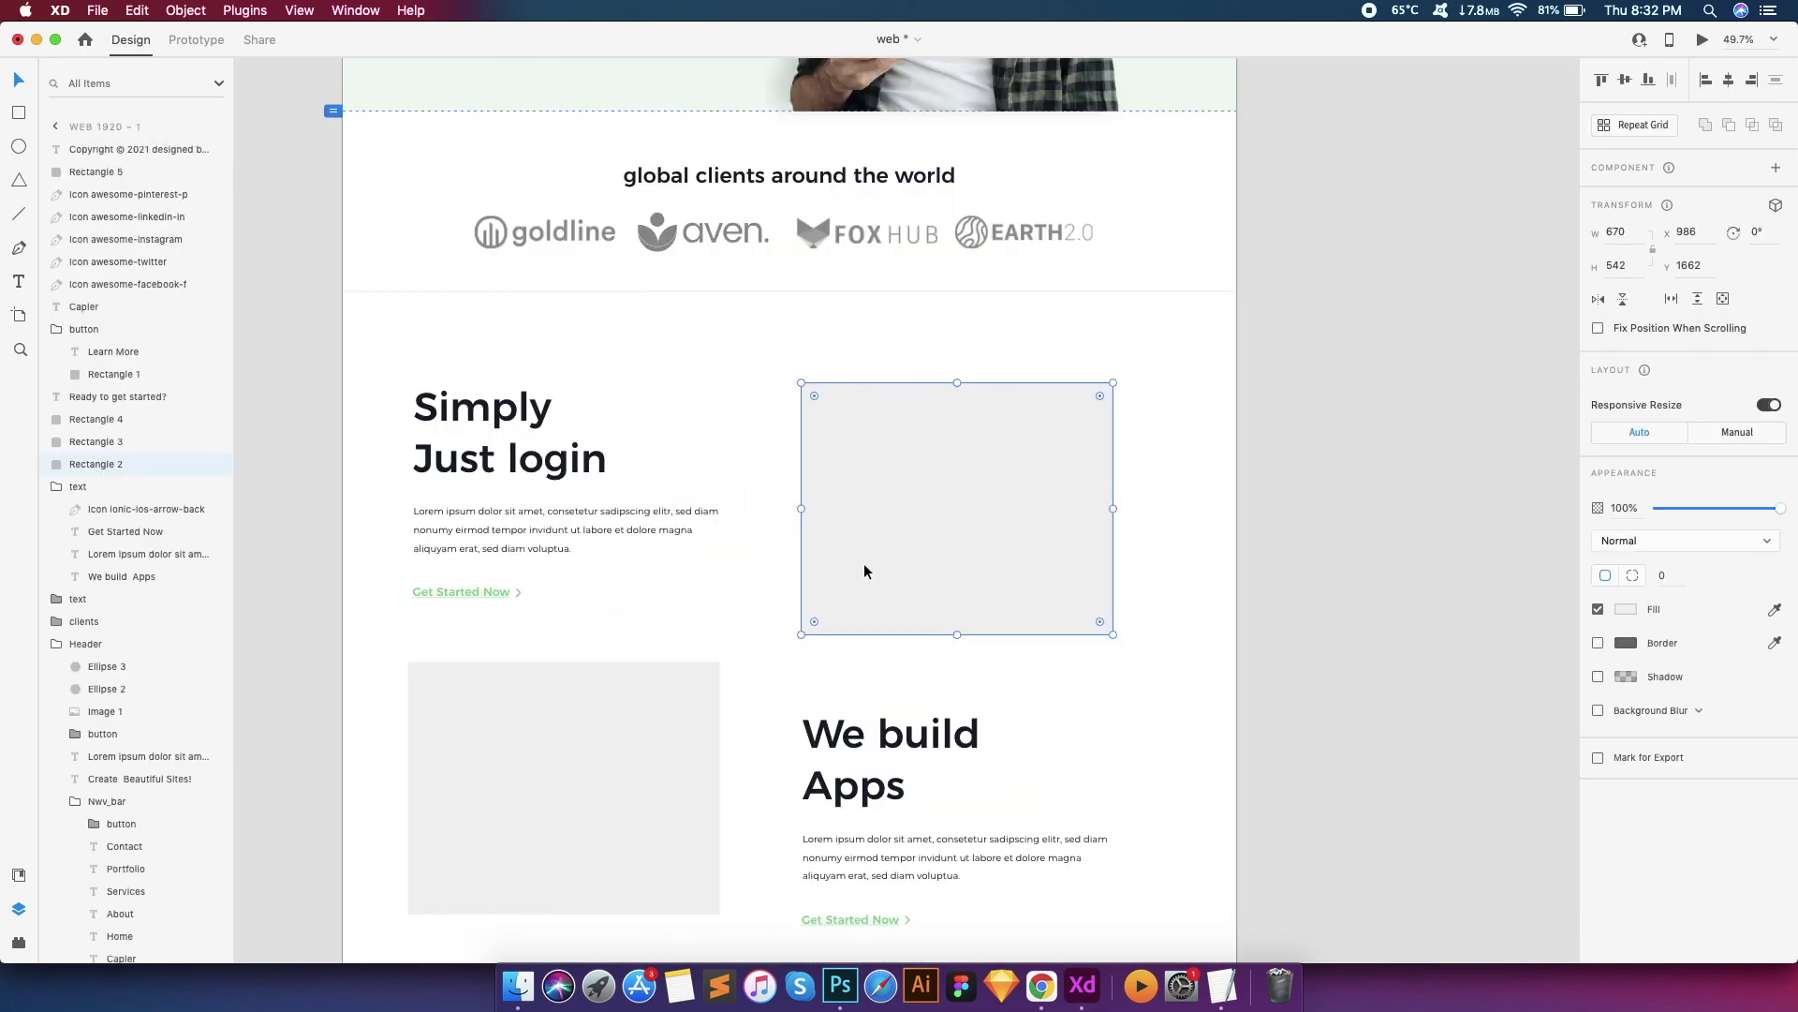
{"action": "scroll", "coordinate": [864, 564], "scroll_direction": "down", "scroll_amount": 3}
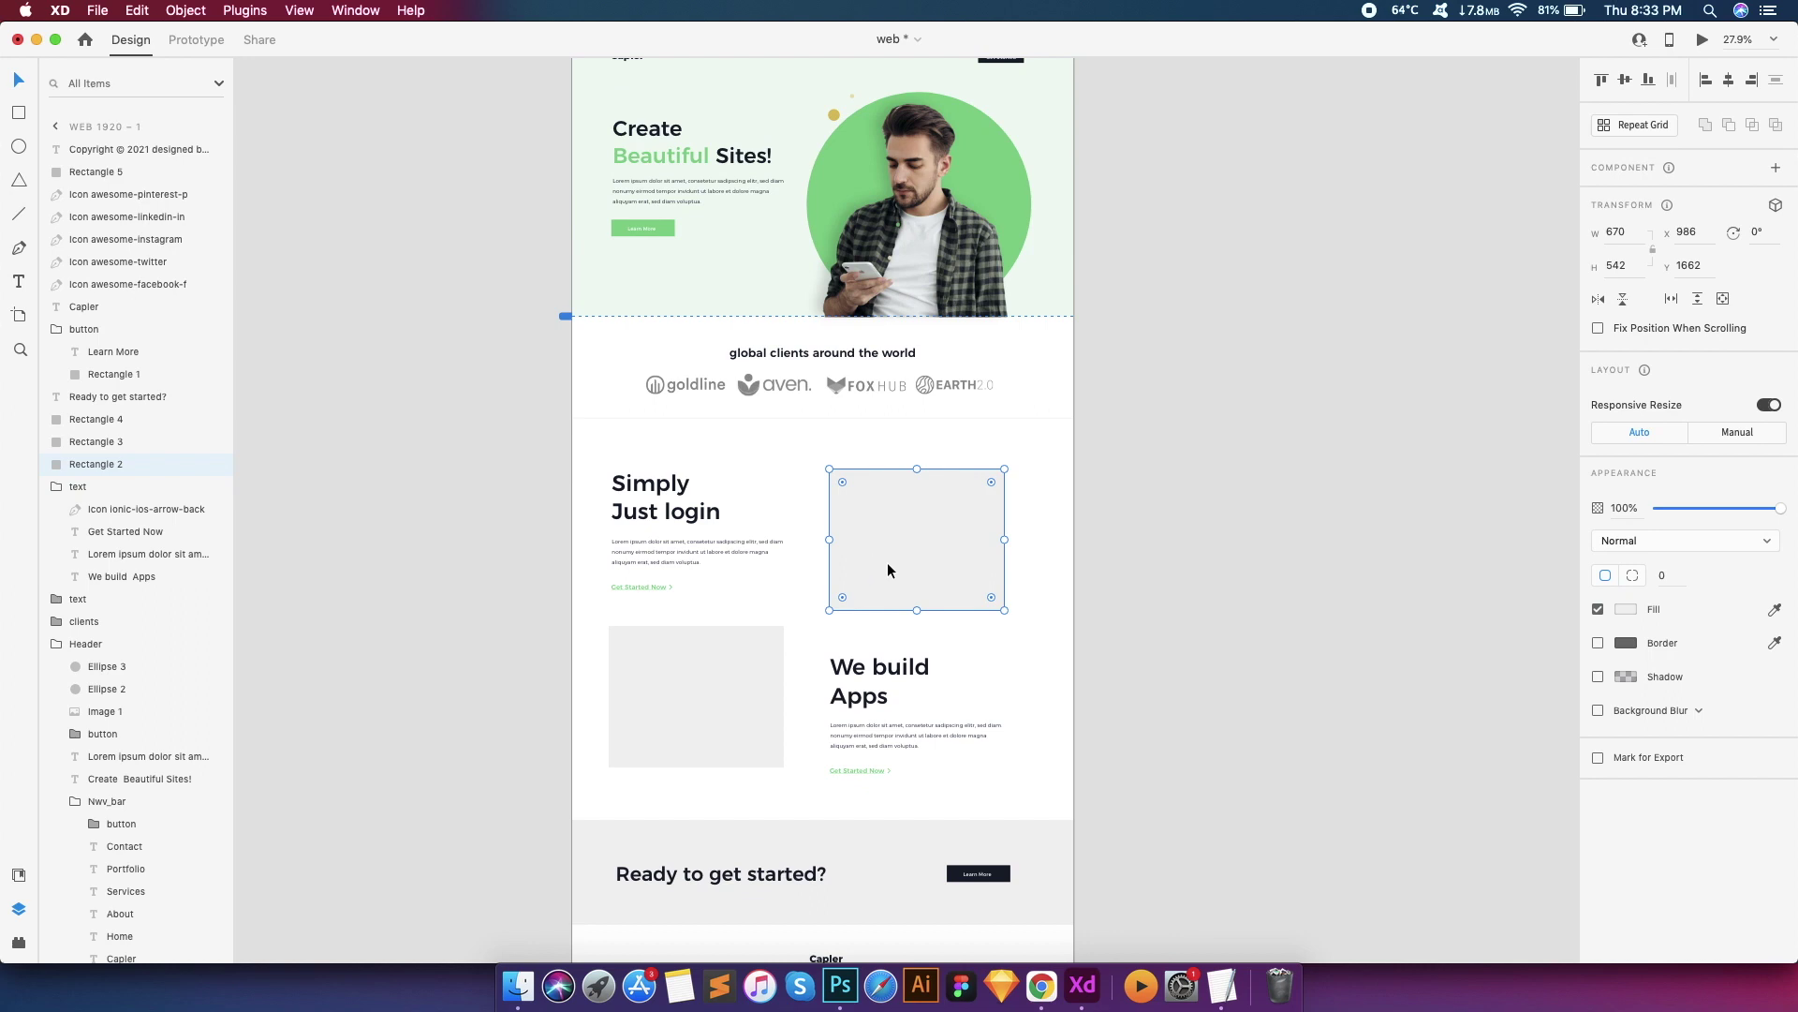
{"action": "scroll", "coordinate": [890, 565], "scroll_direction": "up", "scroll_amount": 4}
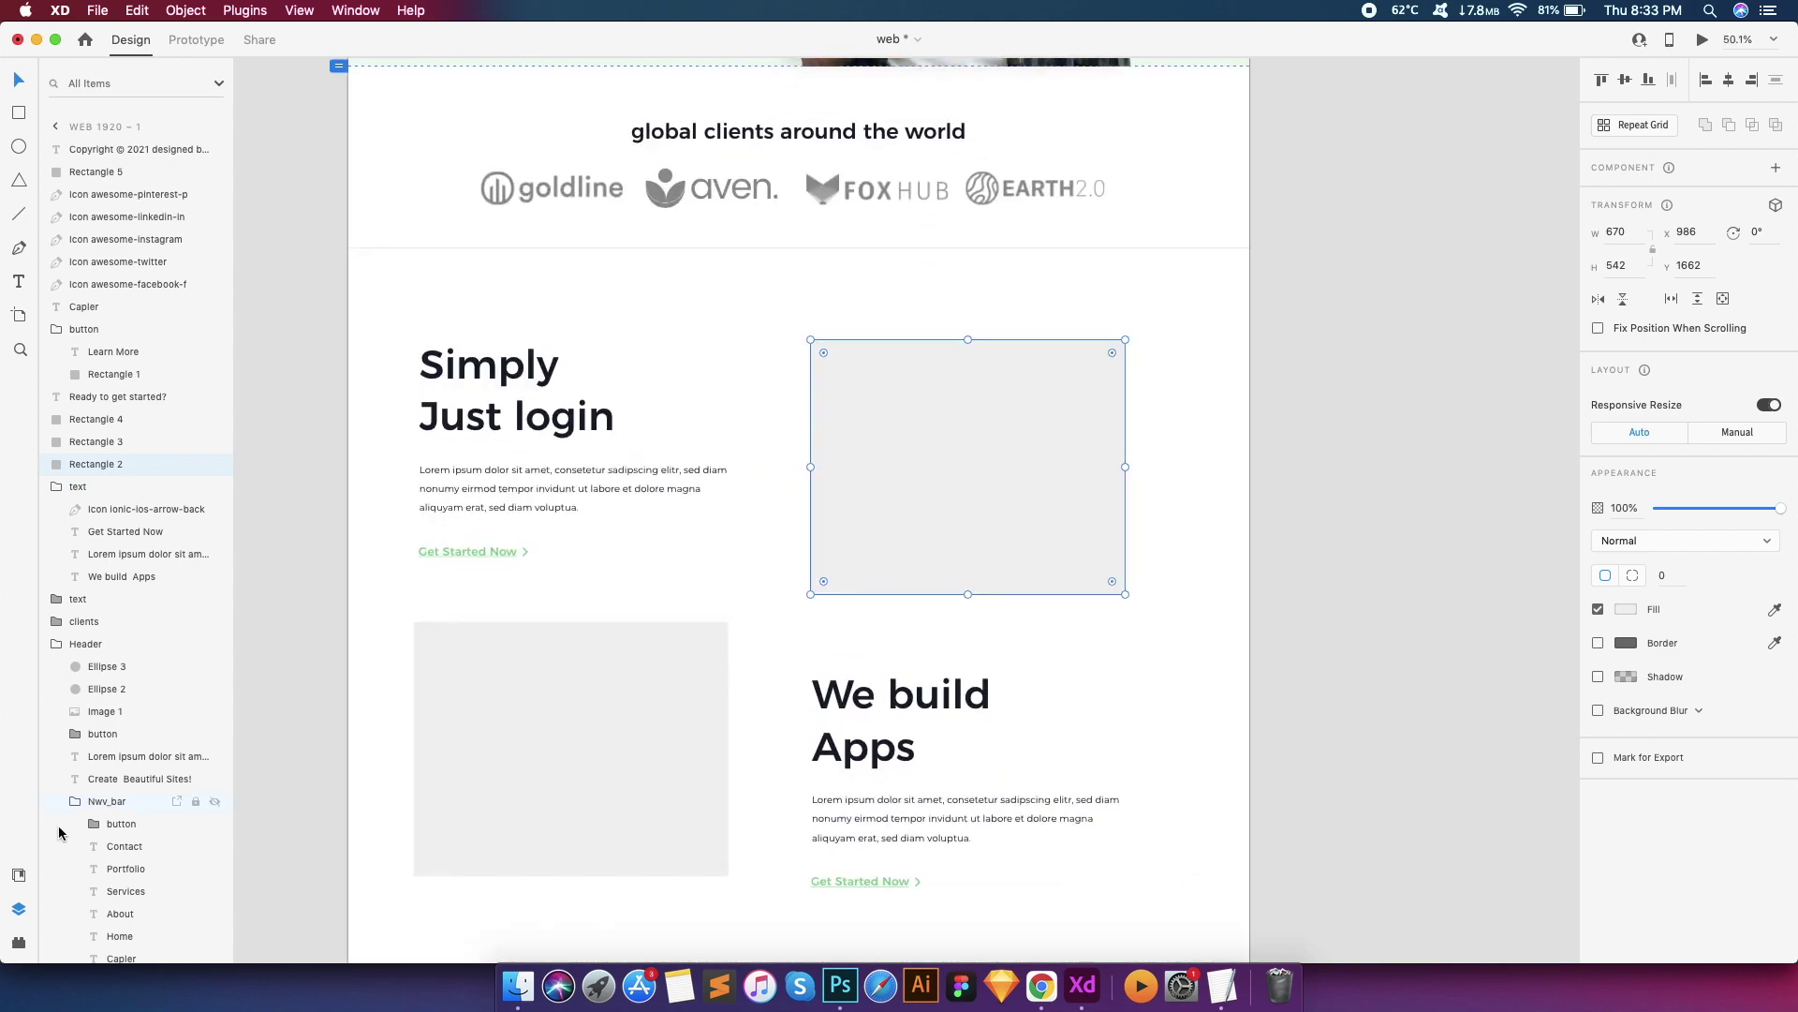
{"action": "left_click", "coordinate": [18, 942]}
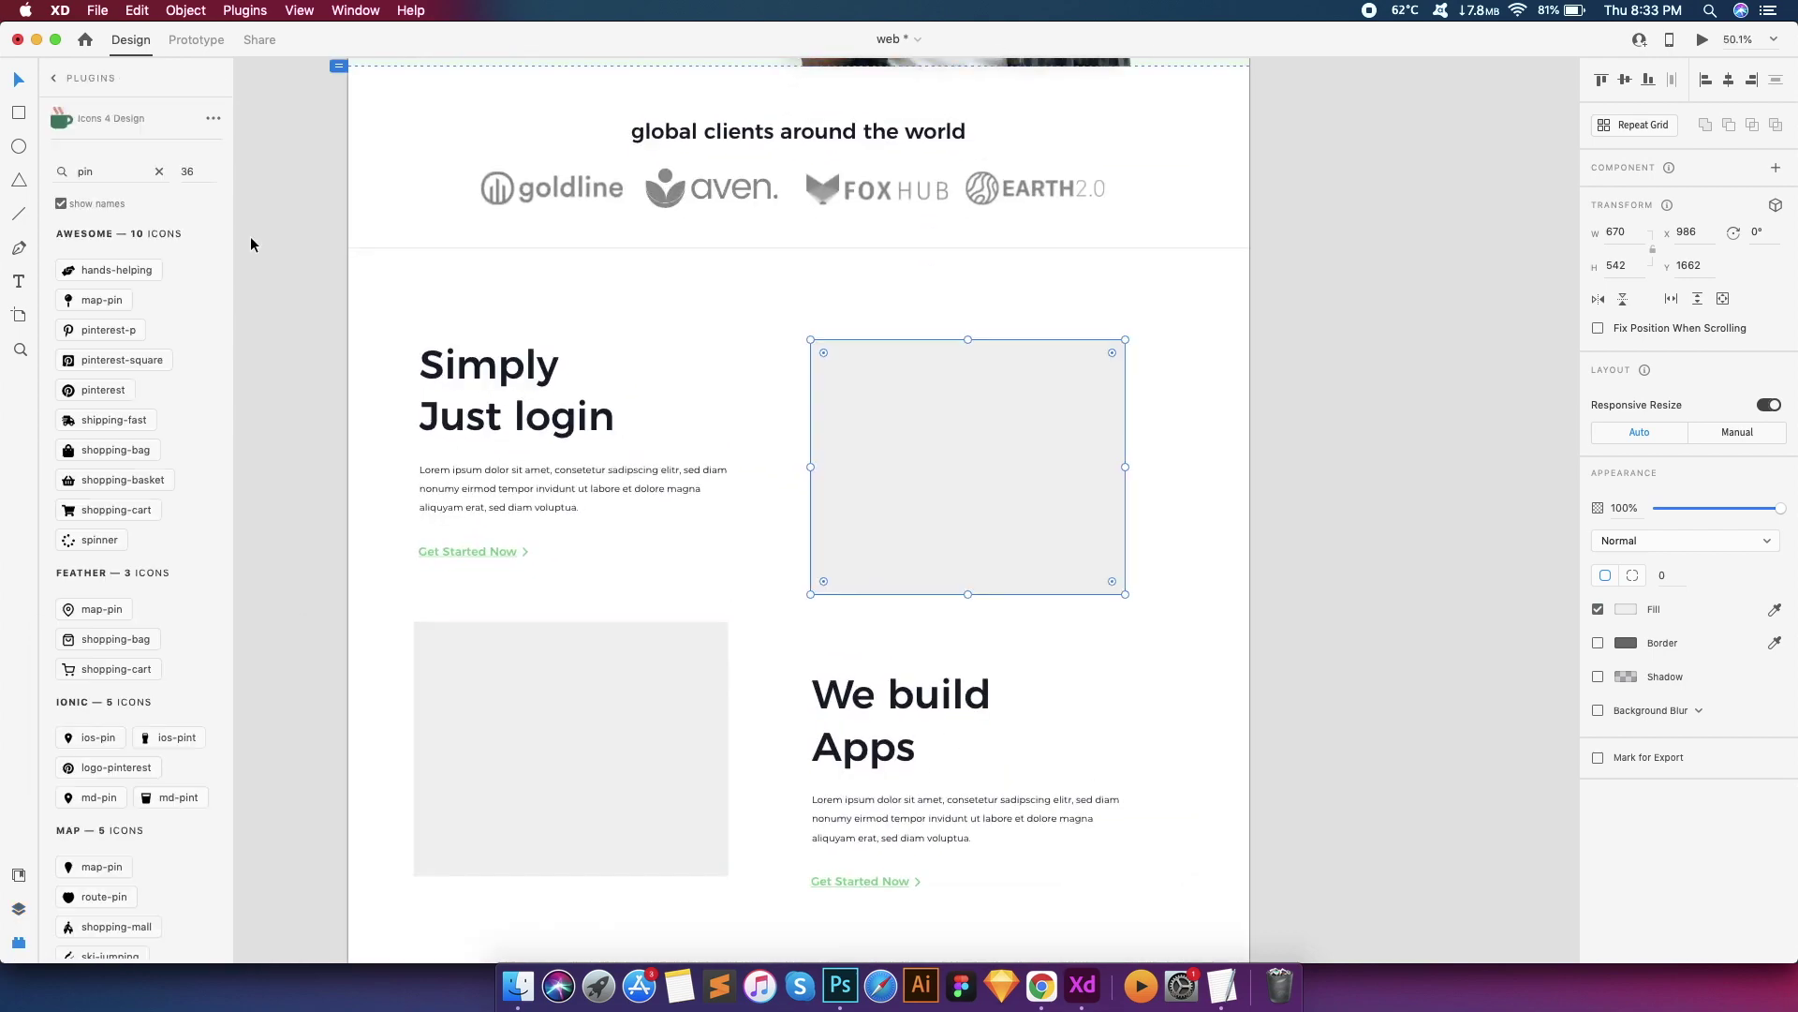
{"action": "left_click", "coordinate": [54, 79]}
{"action": "scroll", "coordinate": [98, 656], "scroll_direction": "down", "scroll_amount": 1}
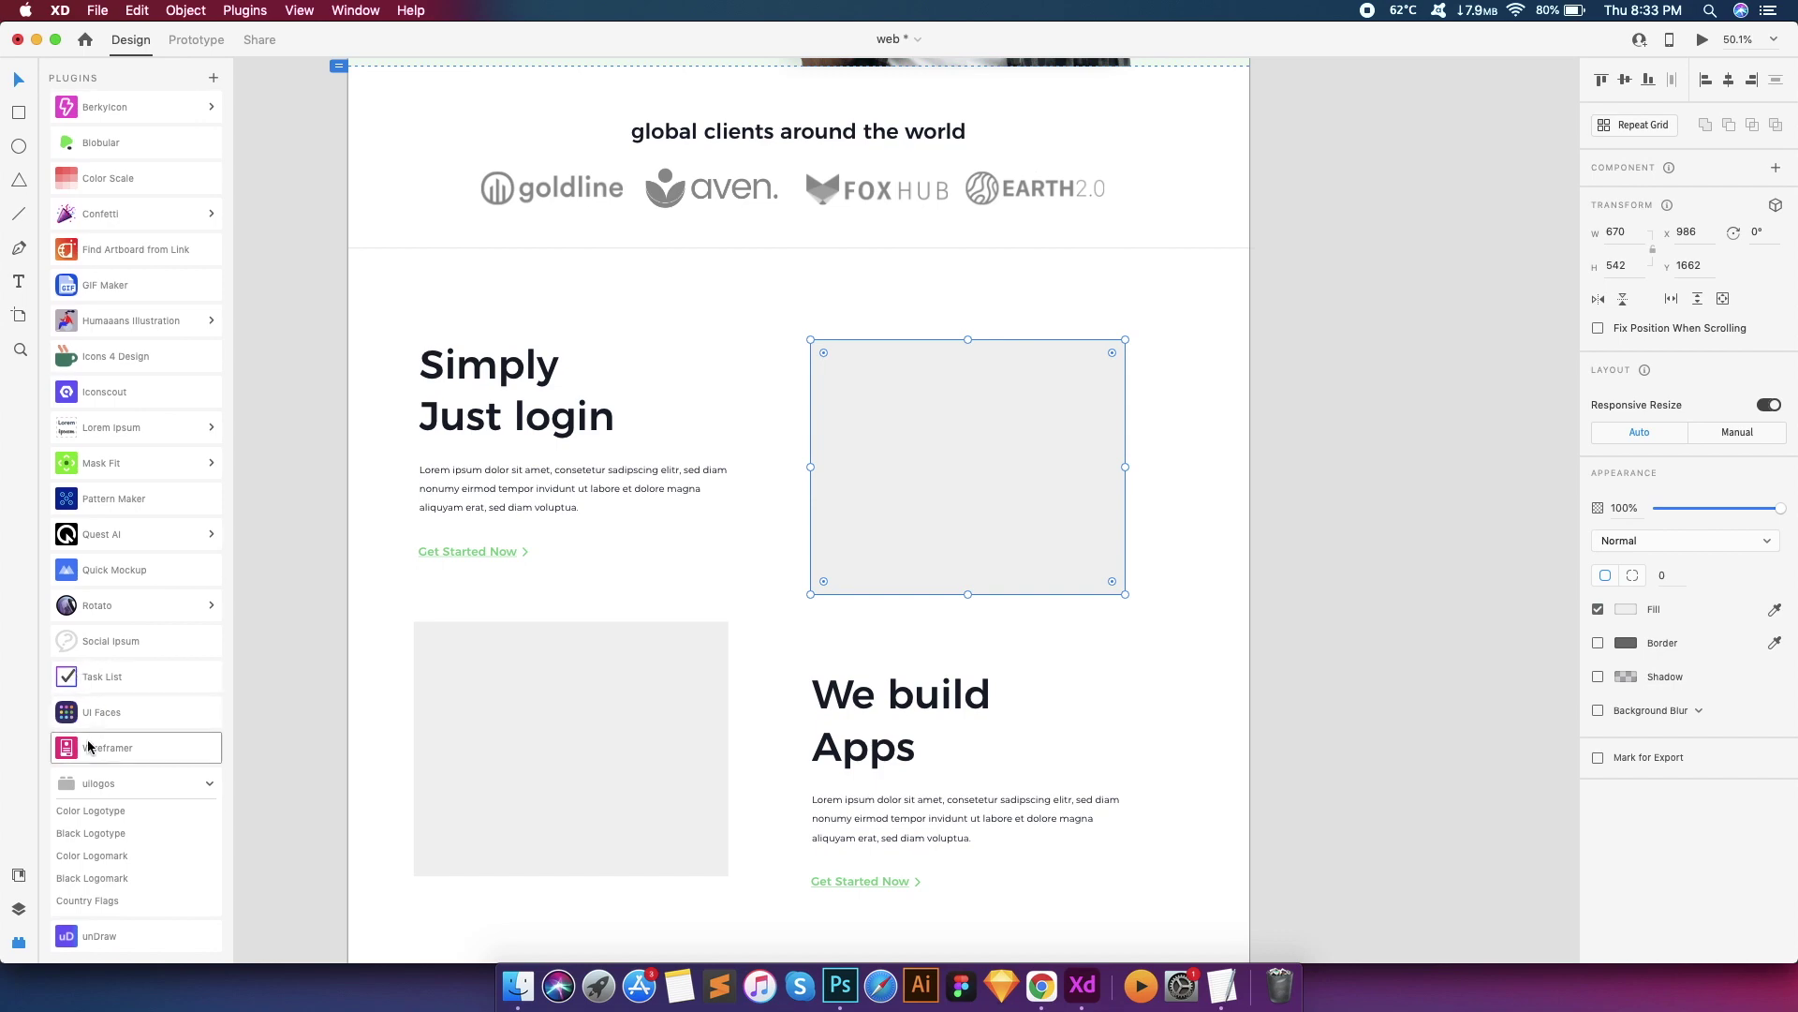
{"action": "left_click", "coordinate": [94, 783]}
{"action": "left_click", "coordinate": [100, 829]}
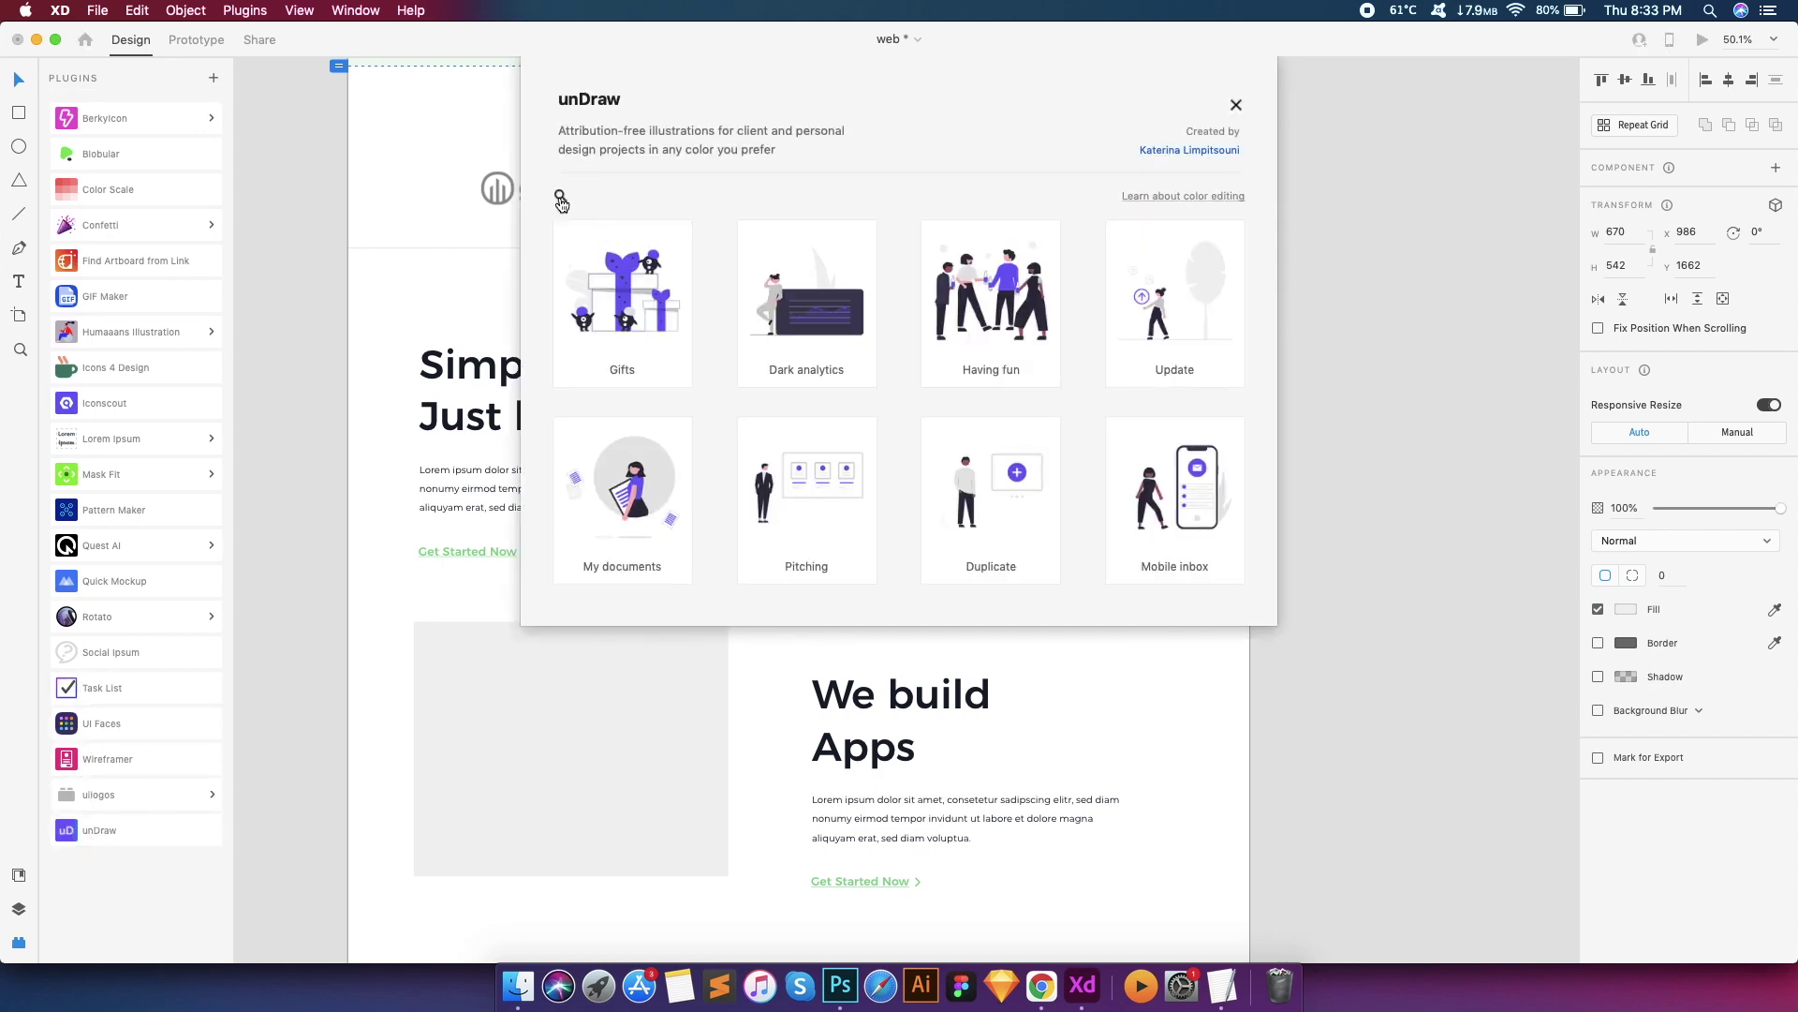
Search the unDraw illustrations for "mobile", "app" and "chat", and copy the "Chatting" illustration
{"action": "left_click", "coordinate": [562, 205]}
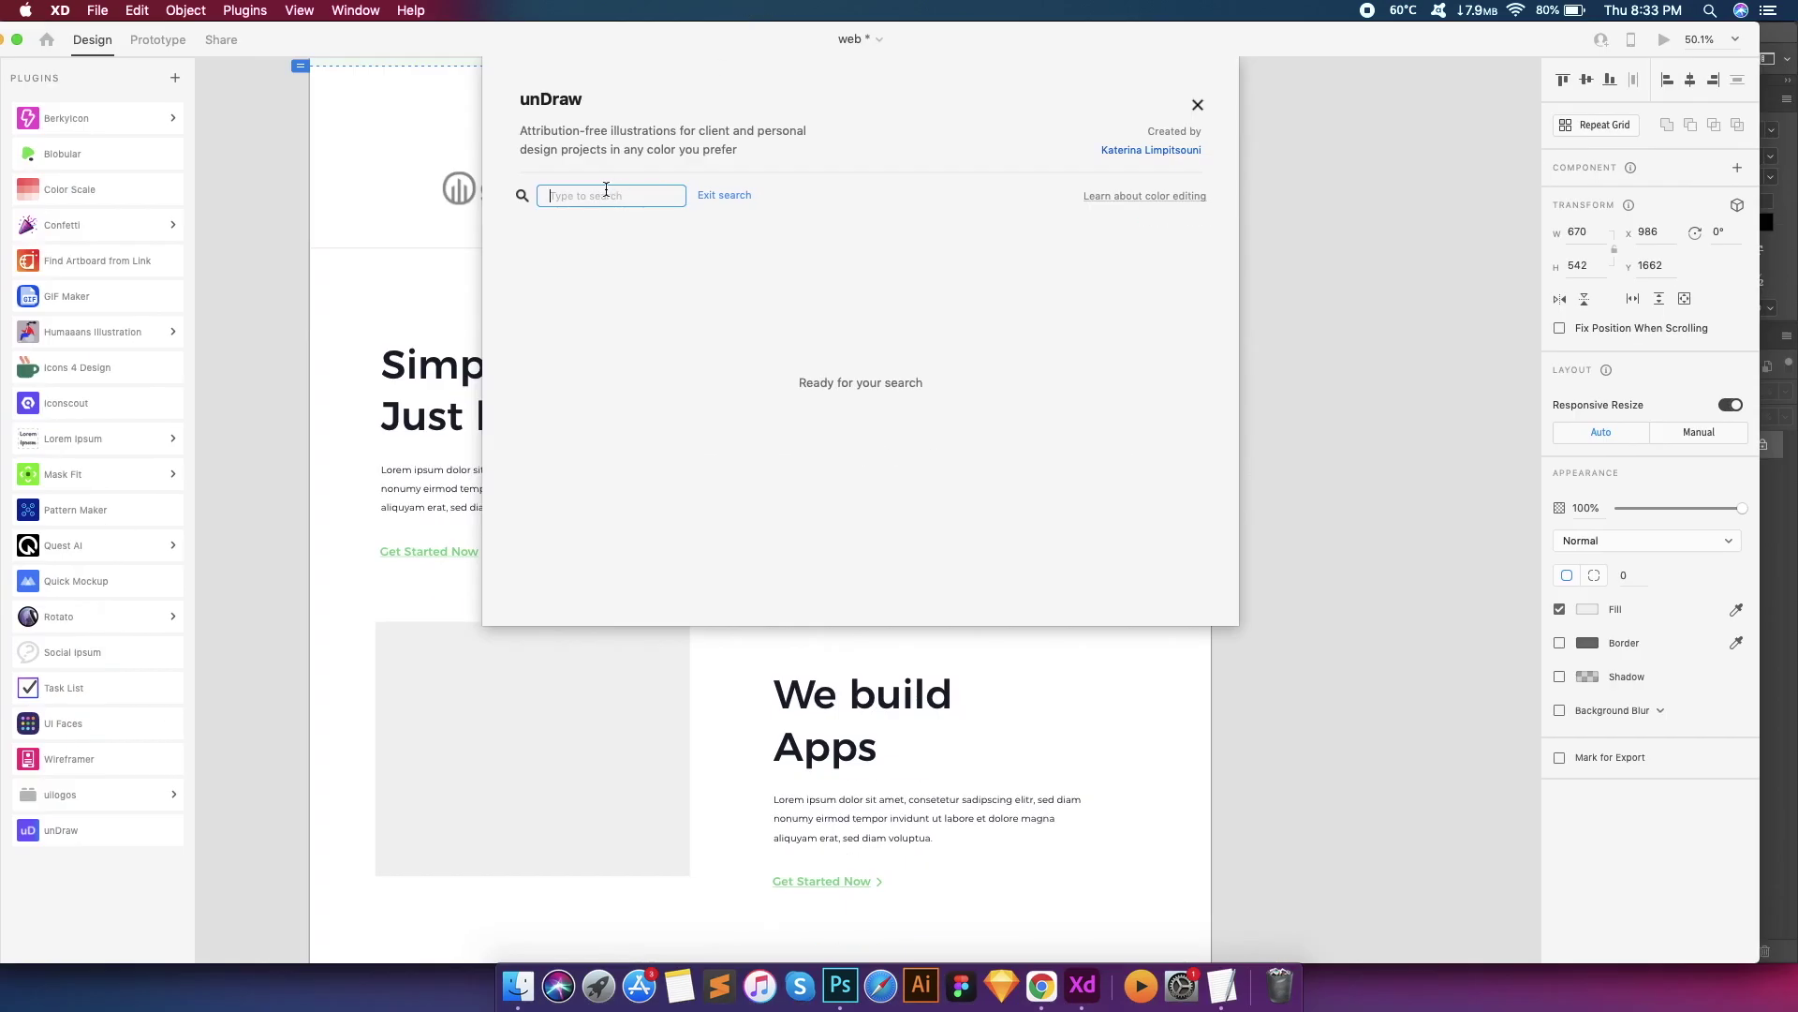
{"action": "type", "text": "mobile"}
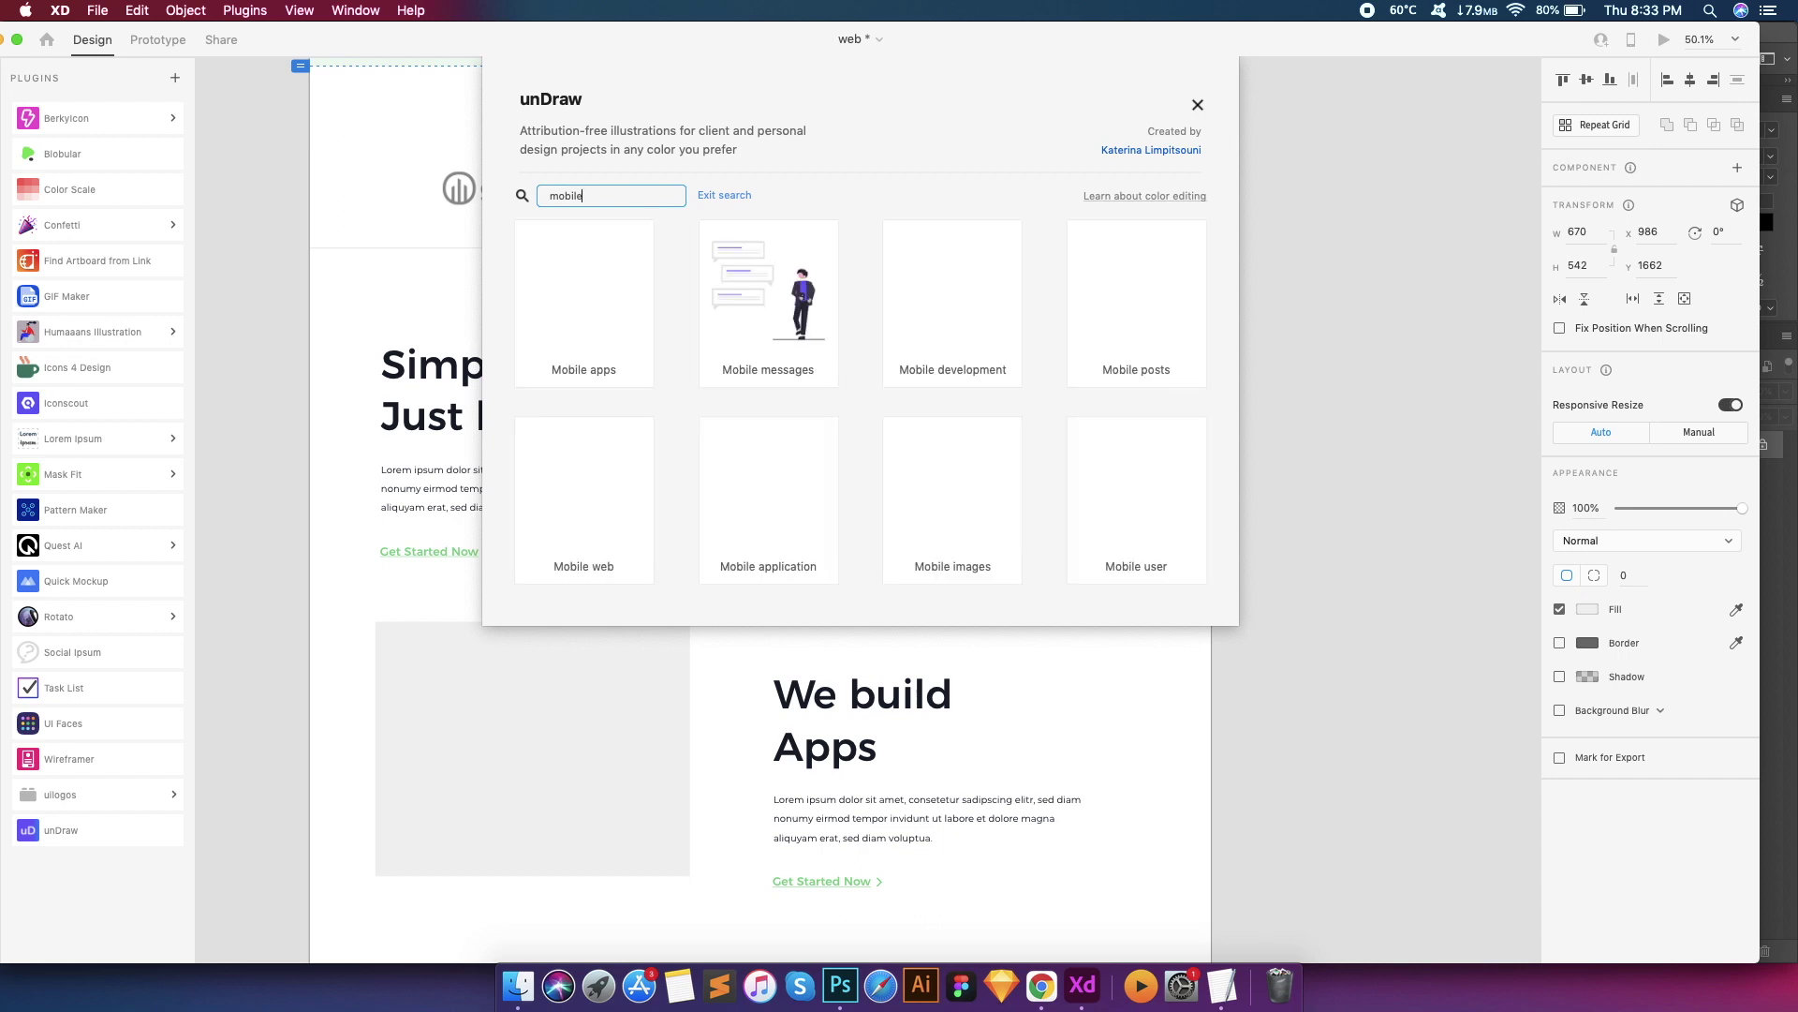
{"action": "key", "text": "BackSpace"}
{"action": "type", "text": "app"}
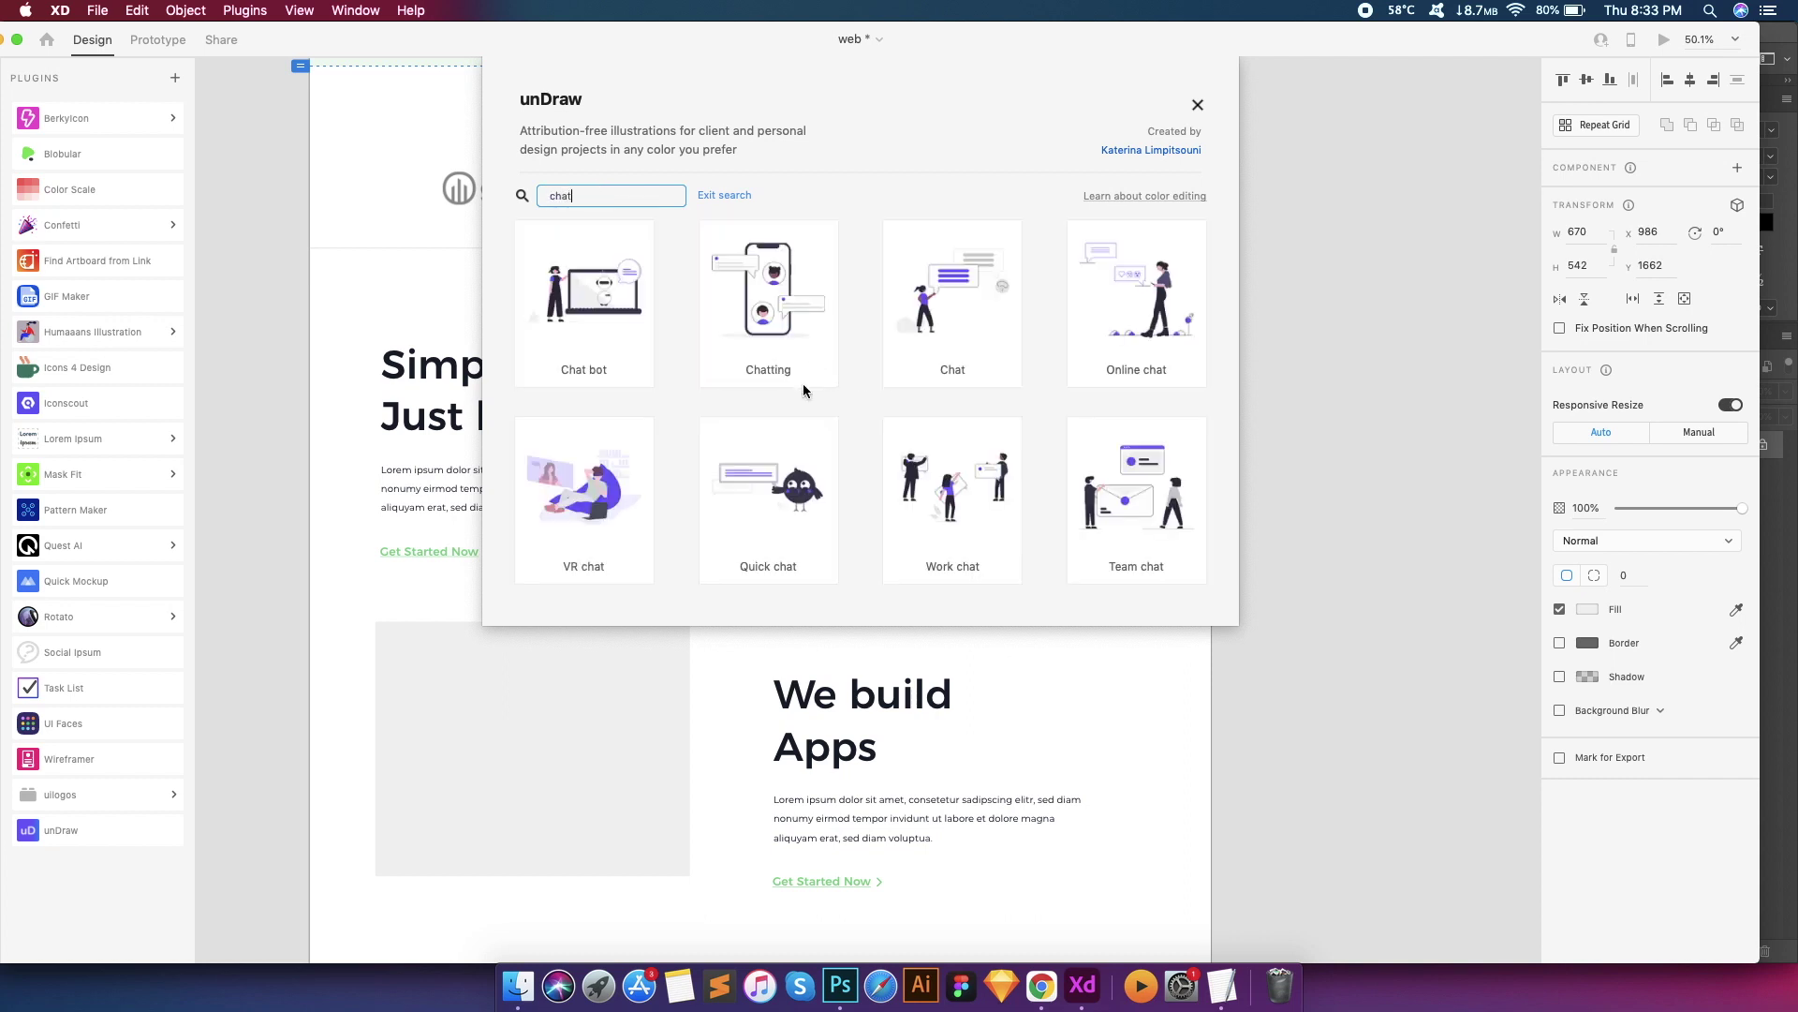
{"action": "left_click", "coordinate": [774, 335]}
{"action": "left_click", "coordinate": [862, 466]}
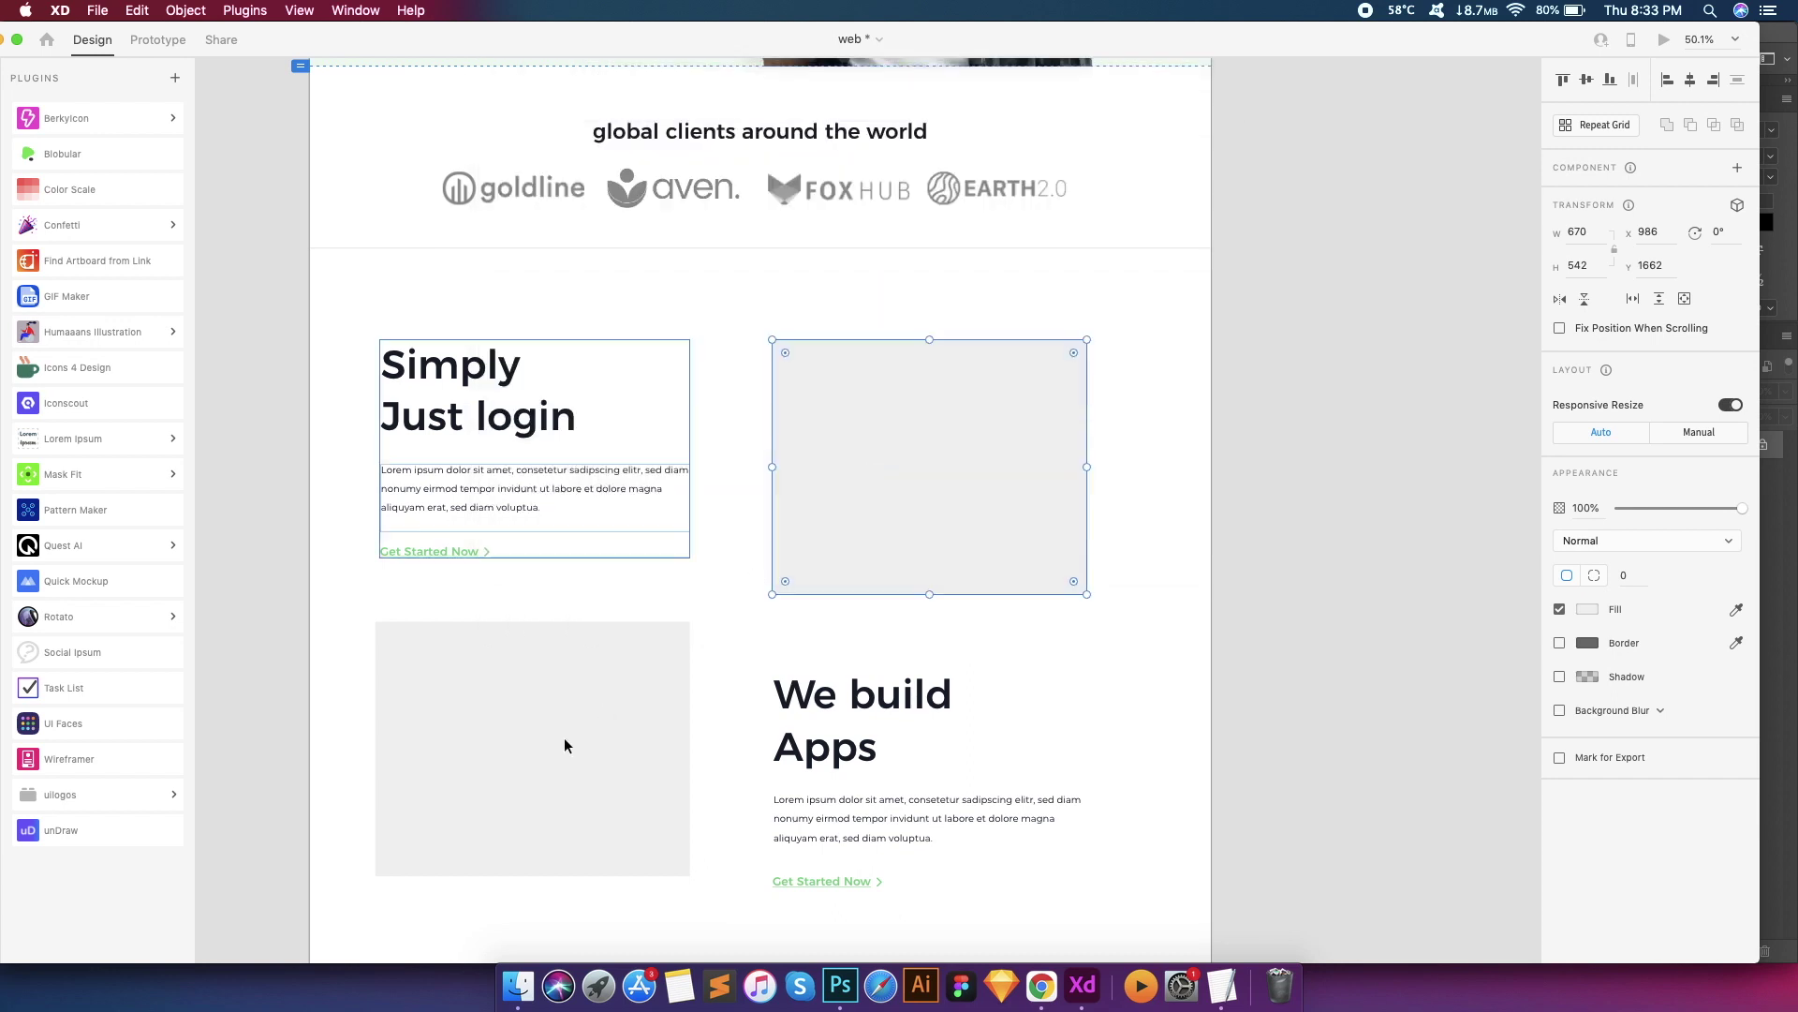
Paste the chat illustration beside "We build Apps", scale it to 624.57 by 522.19, place it at X 167.71, Y 2289, and remove the grey placeholder
{"action": "left_click", "coordinate": [564, 742]}
{"action": "key", "text": "super+v"}
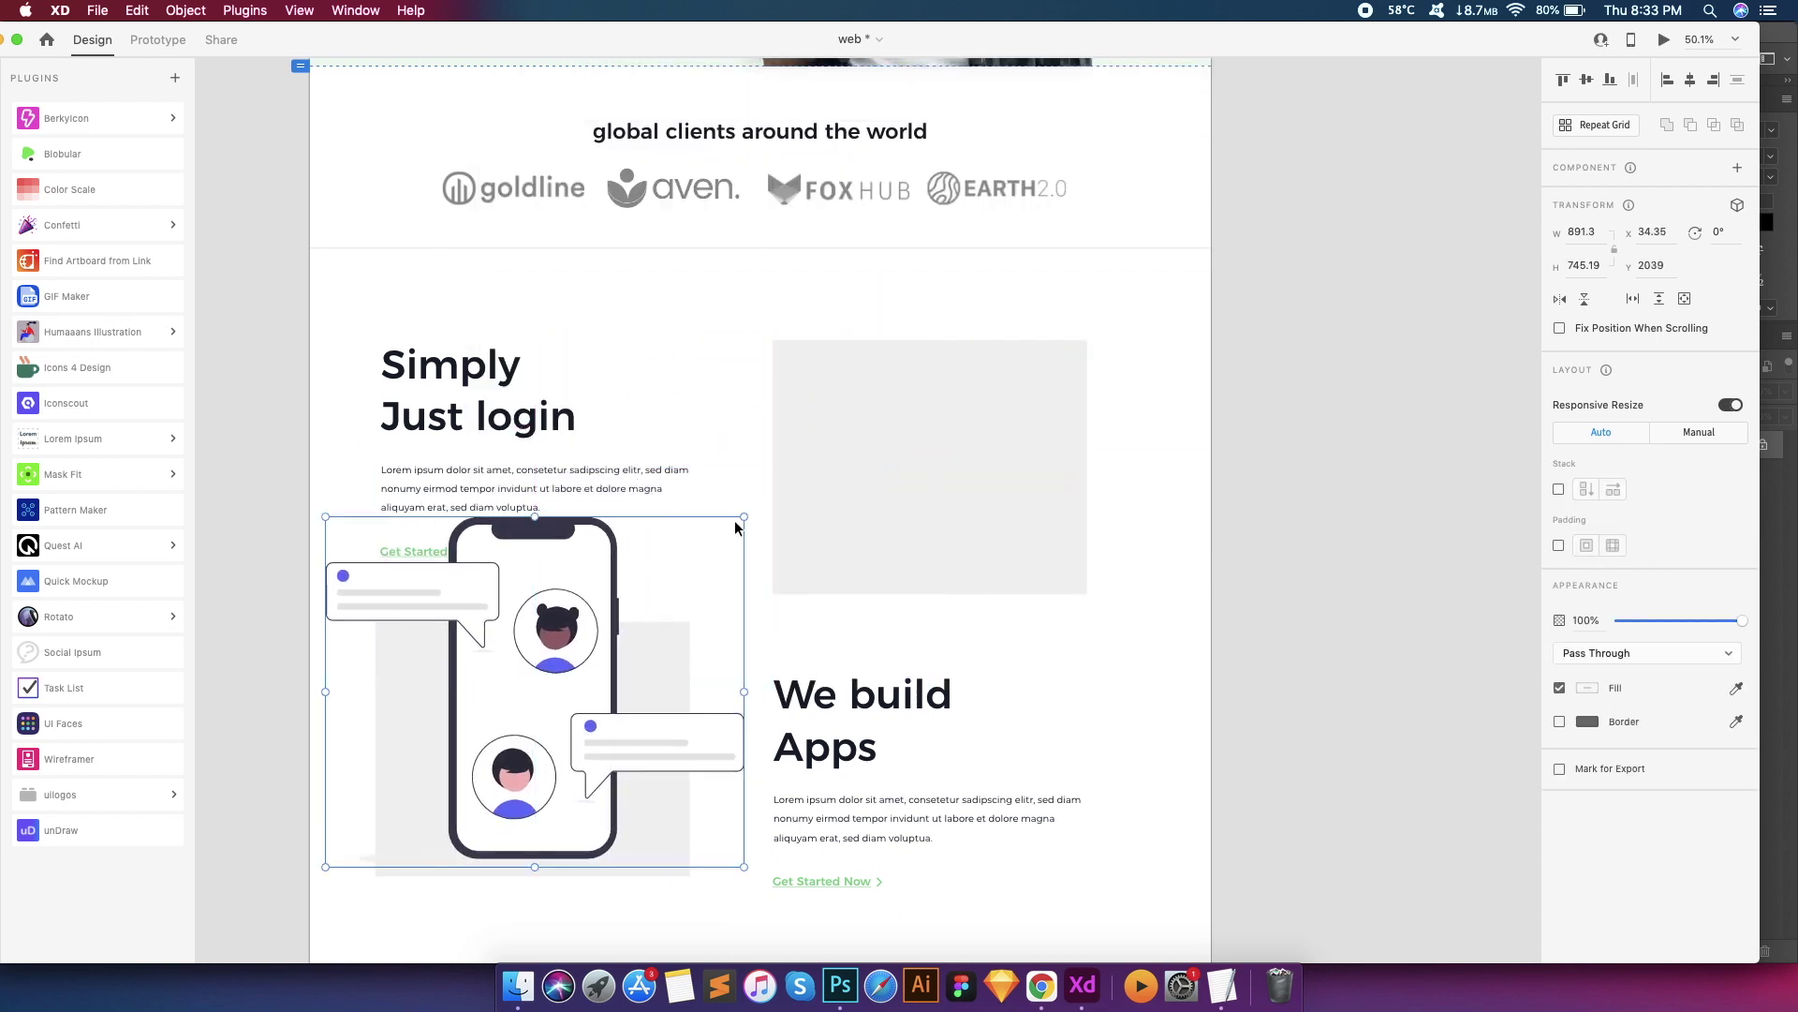
{"action": "left_click_drag", "start_coordinate": [740, 516], "coordinate": [618, 661]}
{"action": "left_click_drag", "start_coordinate": [562, 740], "coordinate": [634, 740]}
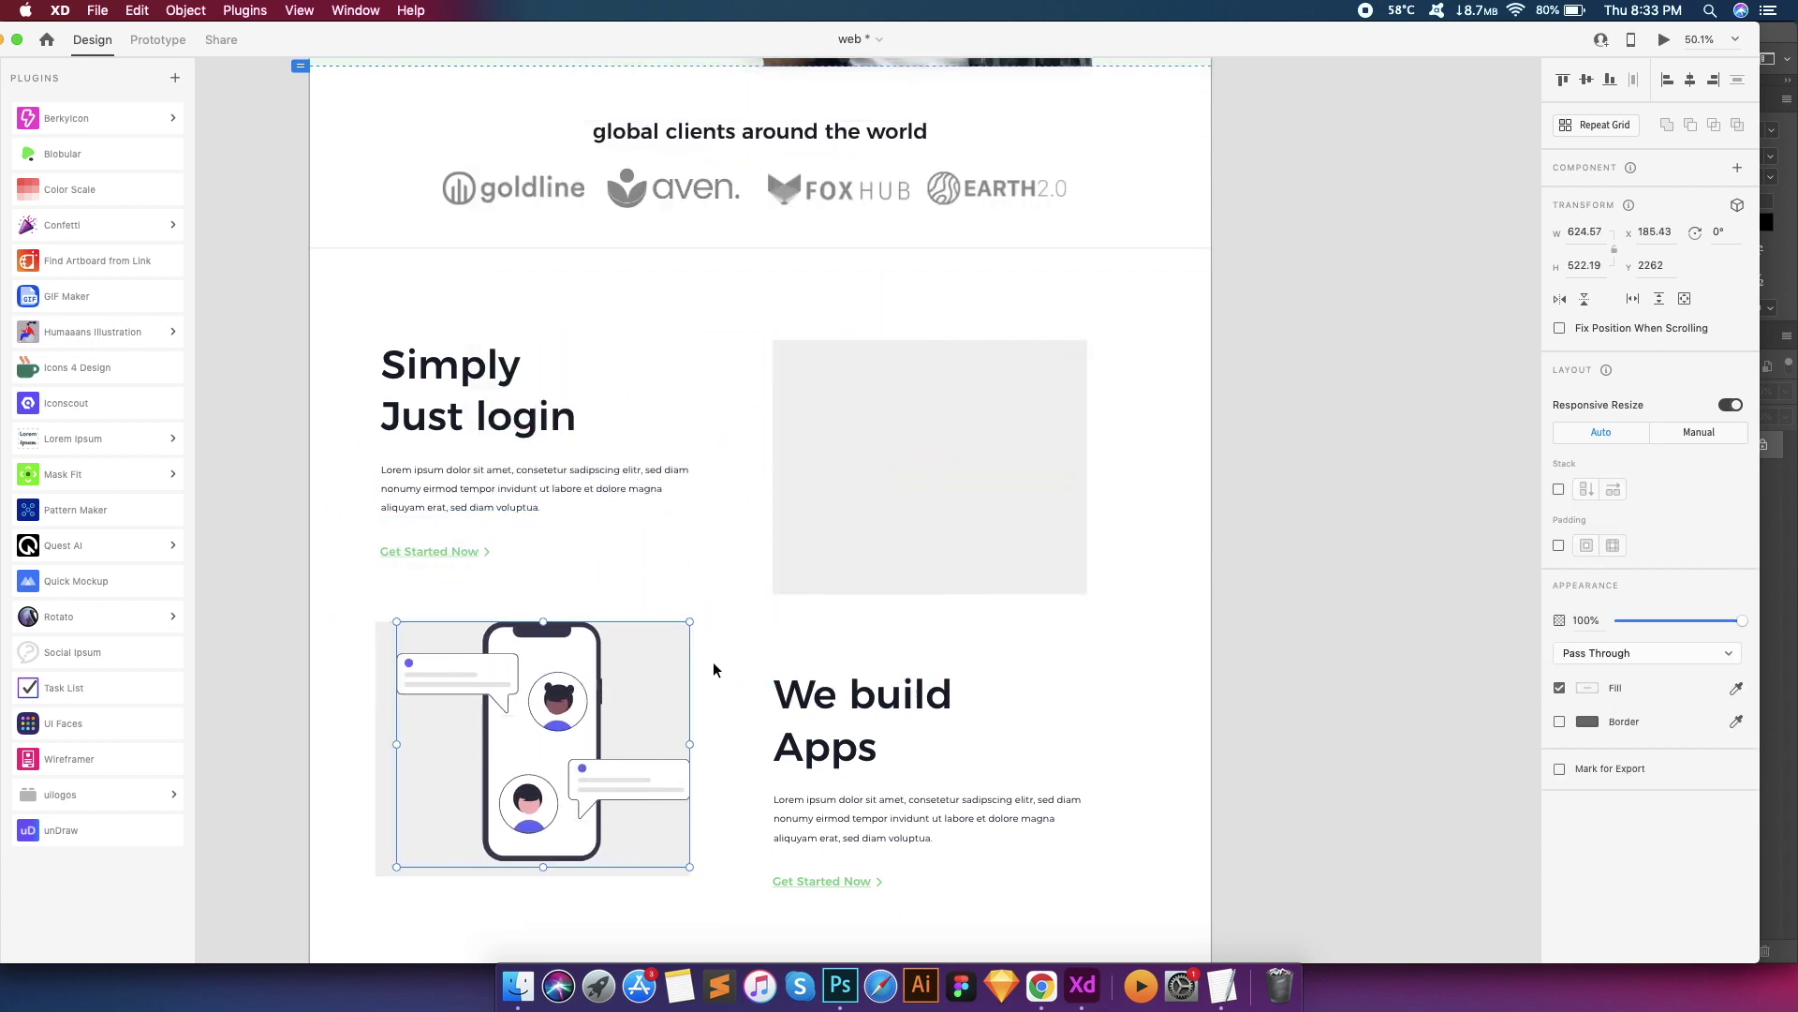
{"action": "left_click_drag", "start_coordinate": [386, 727], "coordinate": [377, 739]}
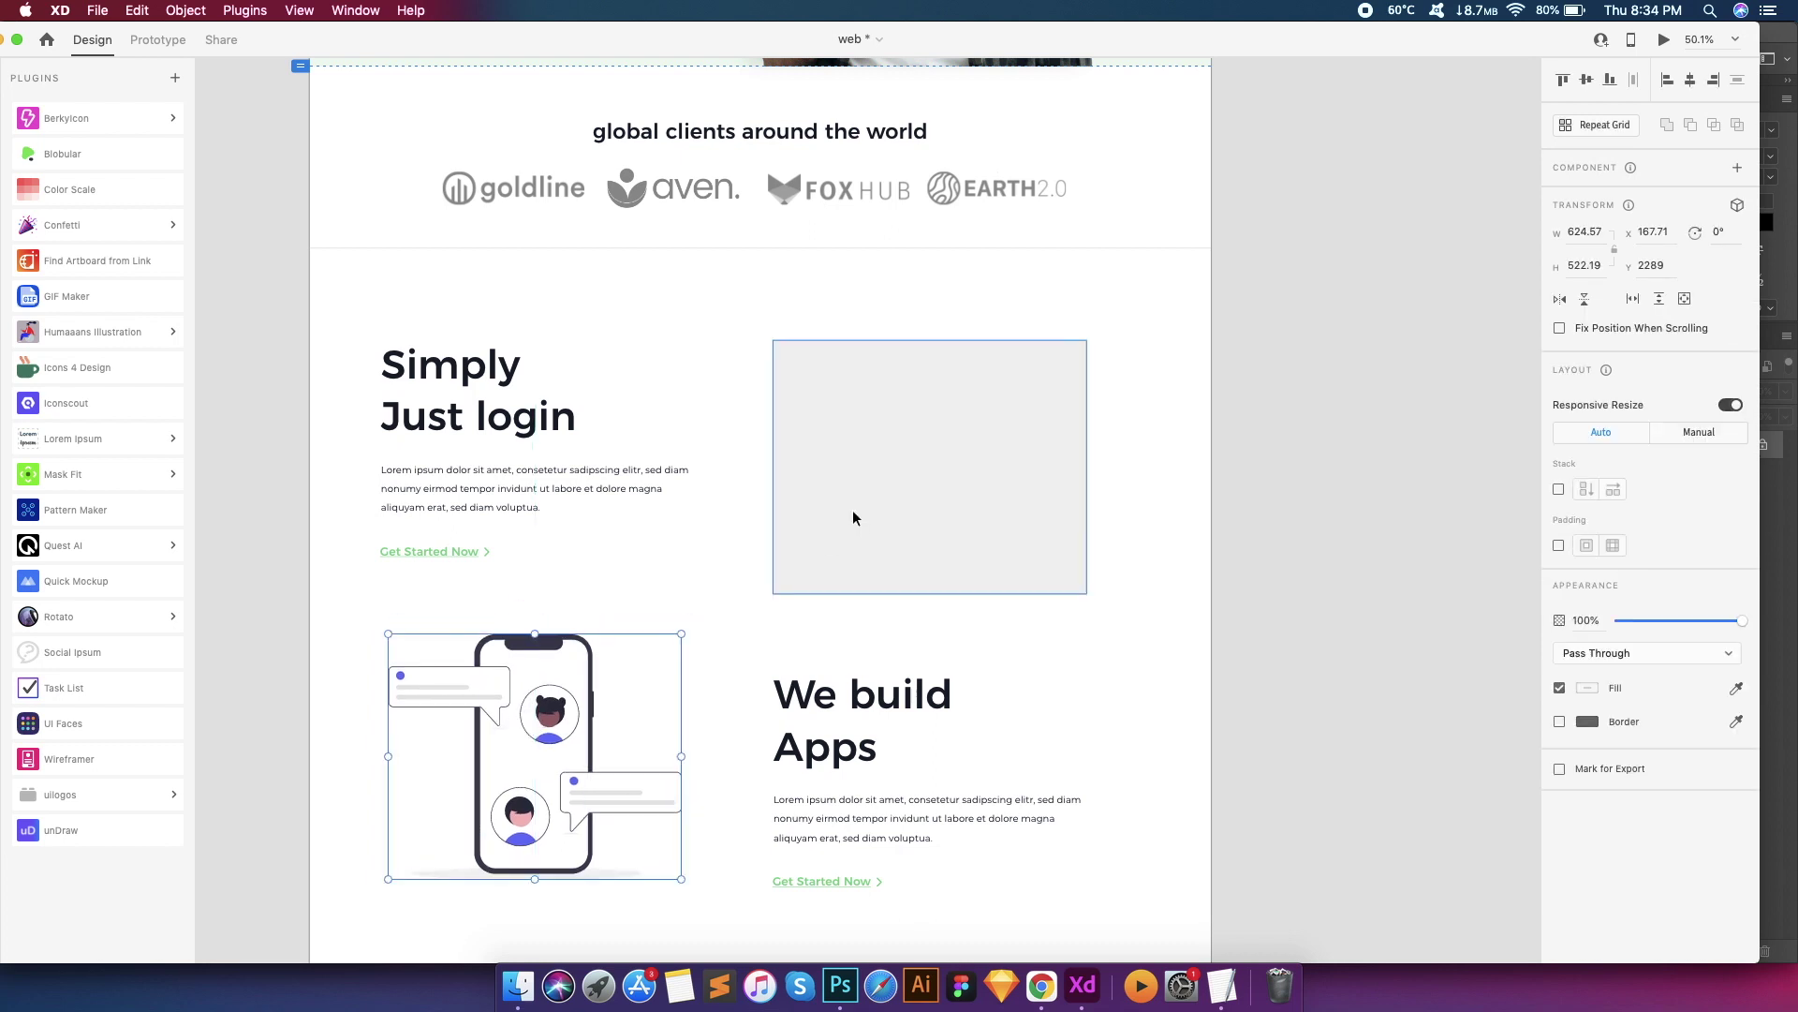
Reopen unDraw, search for "secur", and copy the illustration of a woman beside a laptop with a padlock badge
{"action": "left_click", "coordinate": [61, 830]}
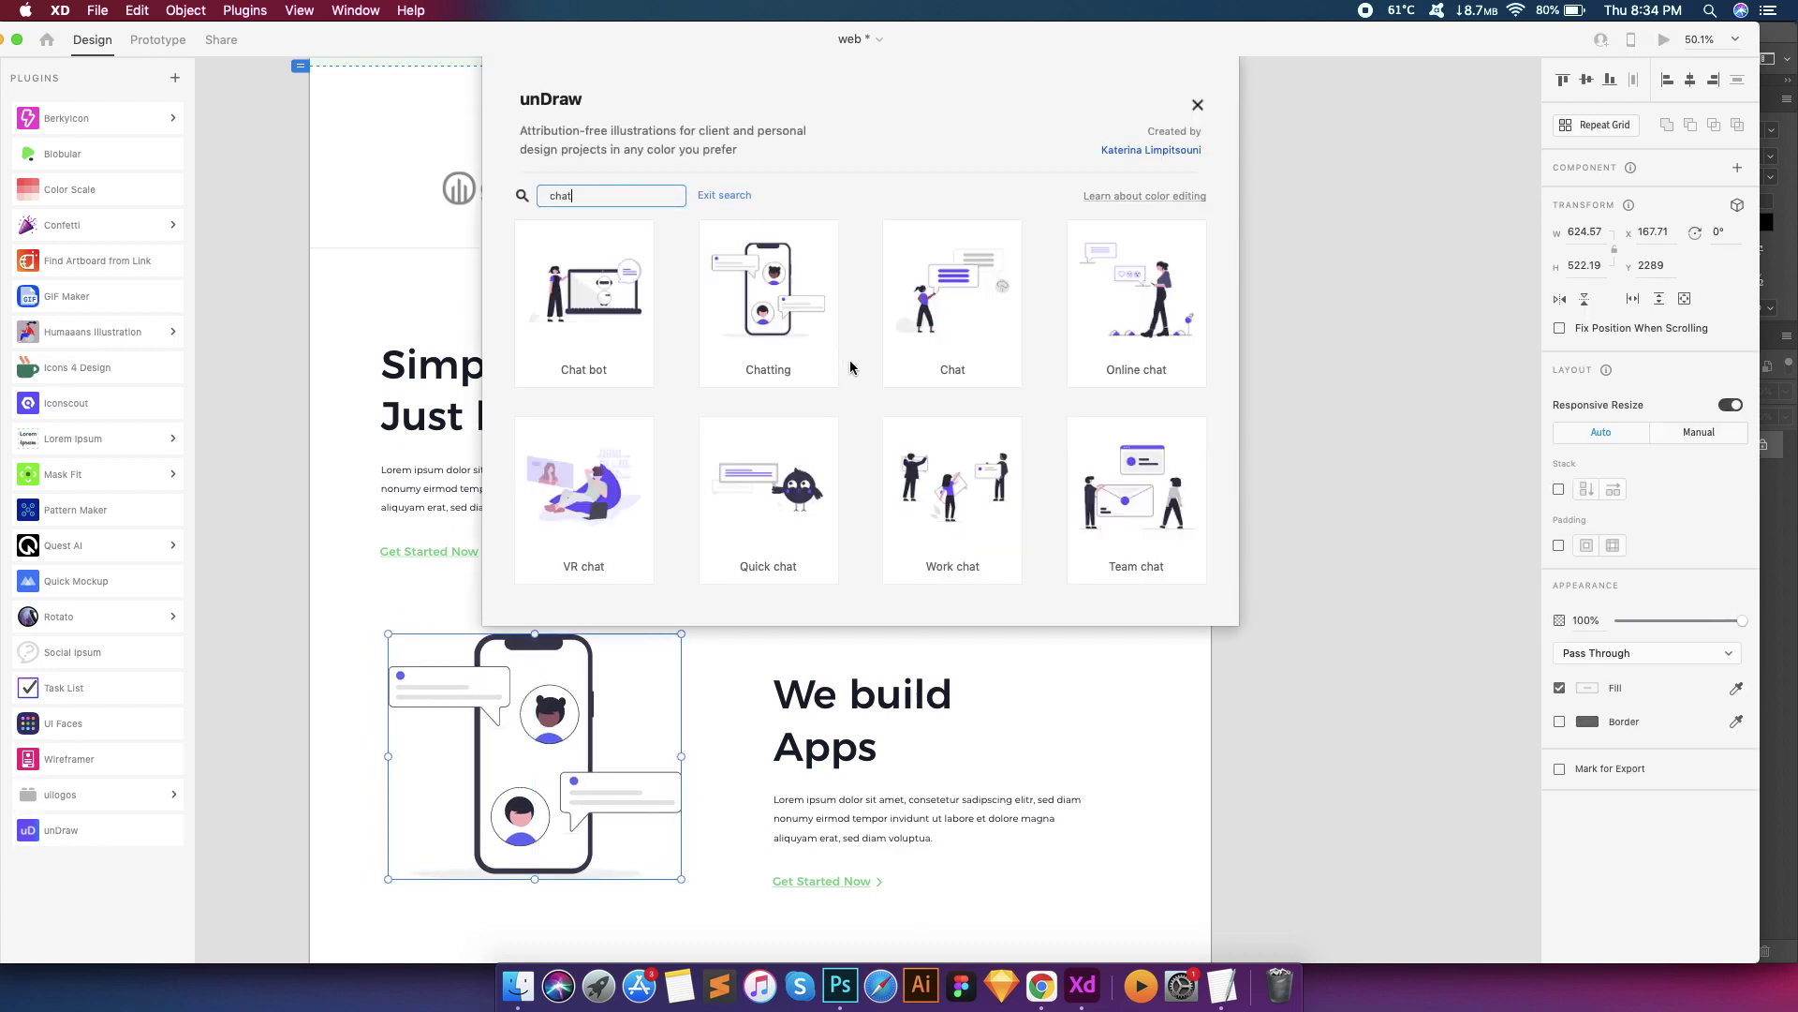
{"action": "scroll", "coordinate": [850, 361], "scroll_direction": "down", "scroll_amount": 5}
{"action": "scroll", "coordinate": [796, 327], "scroll_direction": "up", "scroll_amount": 5}
{"action": "left_click", "coordinate": [724, 195]}
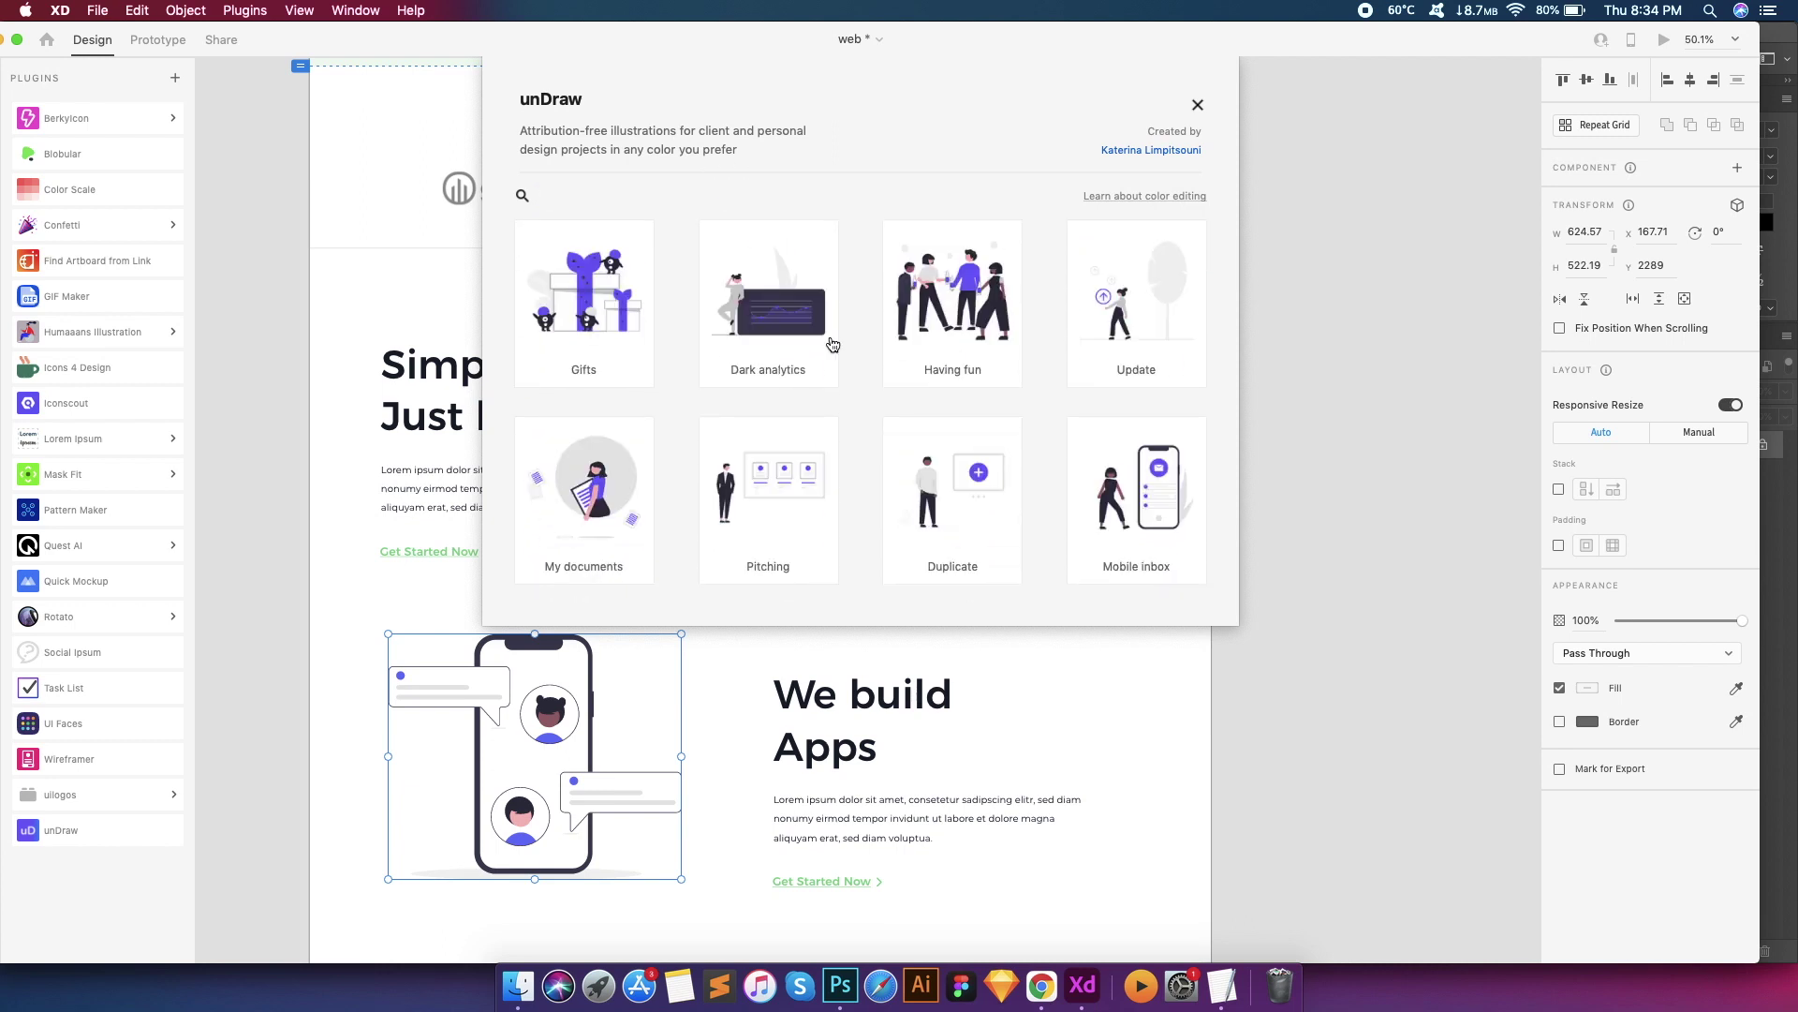
{"action": "scroll", "coordinate": [850, 373], "scroll_direction": "down", "scroll_amount": 10}
{"action": "scroll", "coordinate": [849, 375], "scroll_direction": "up", "scroll_amount": 10}
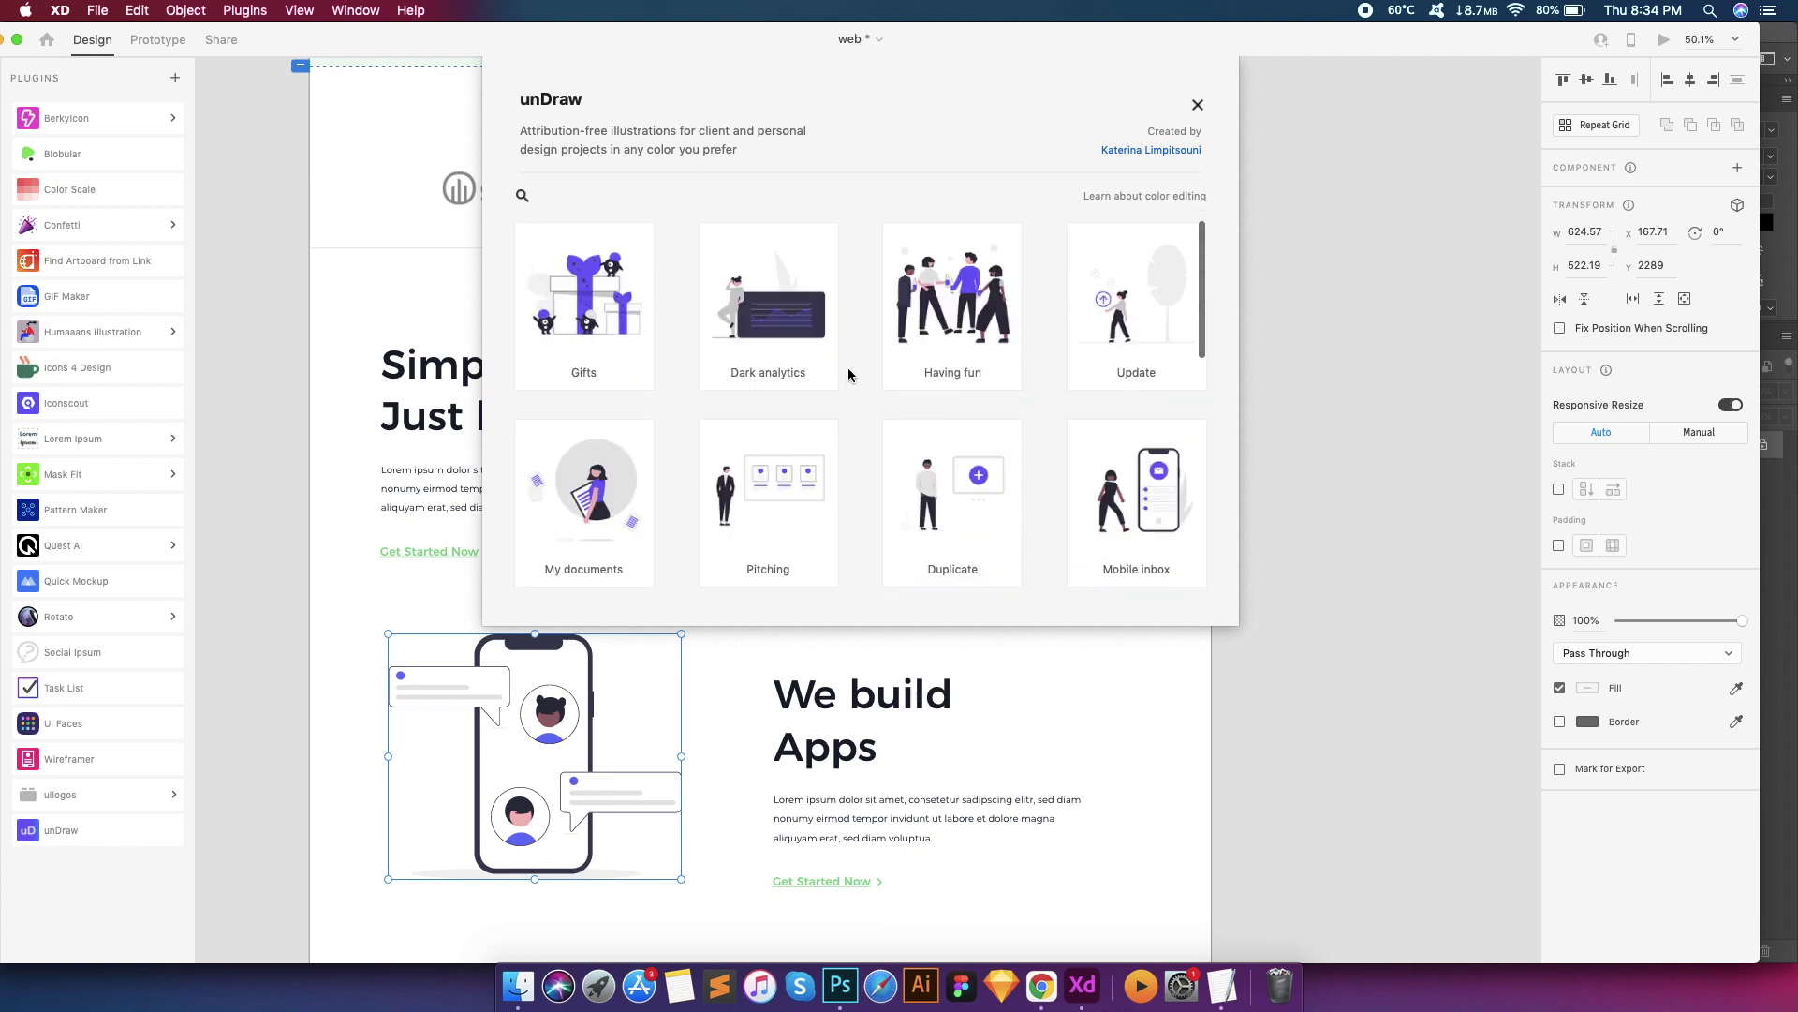
{"action": "left_click", "coordinate": [543, 195]}
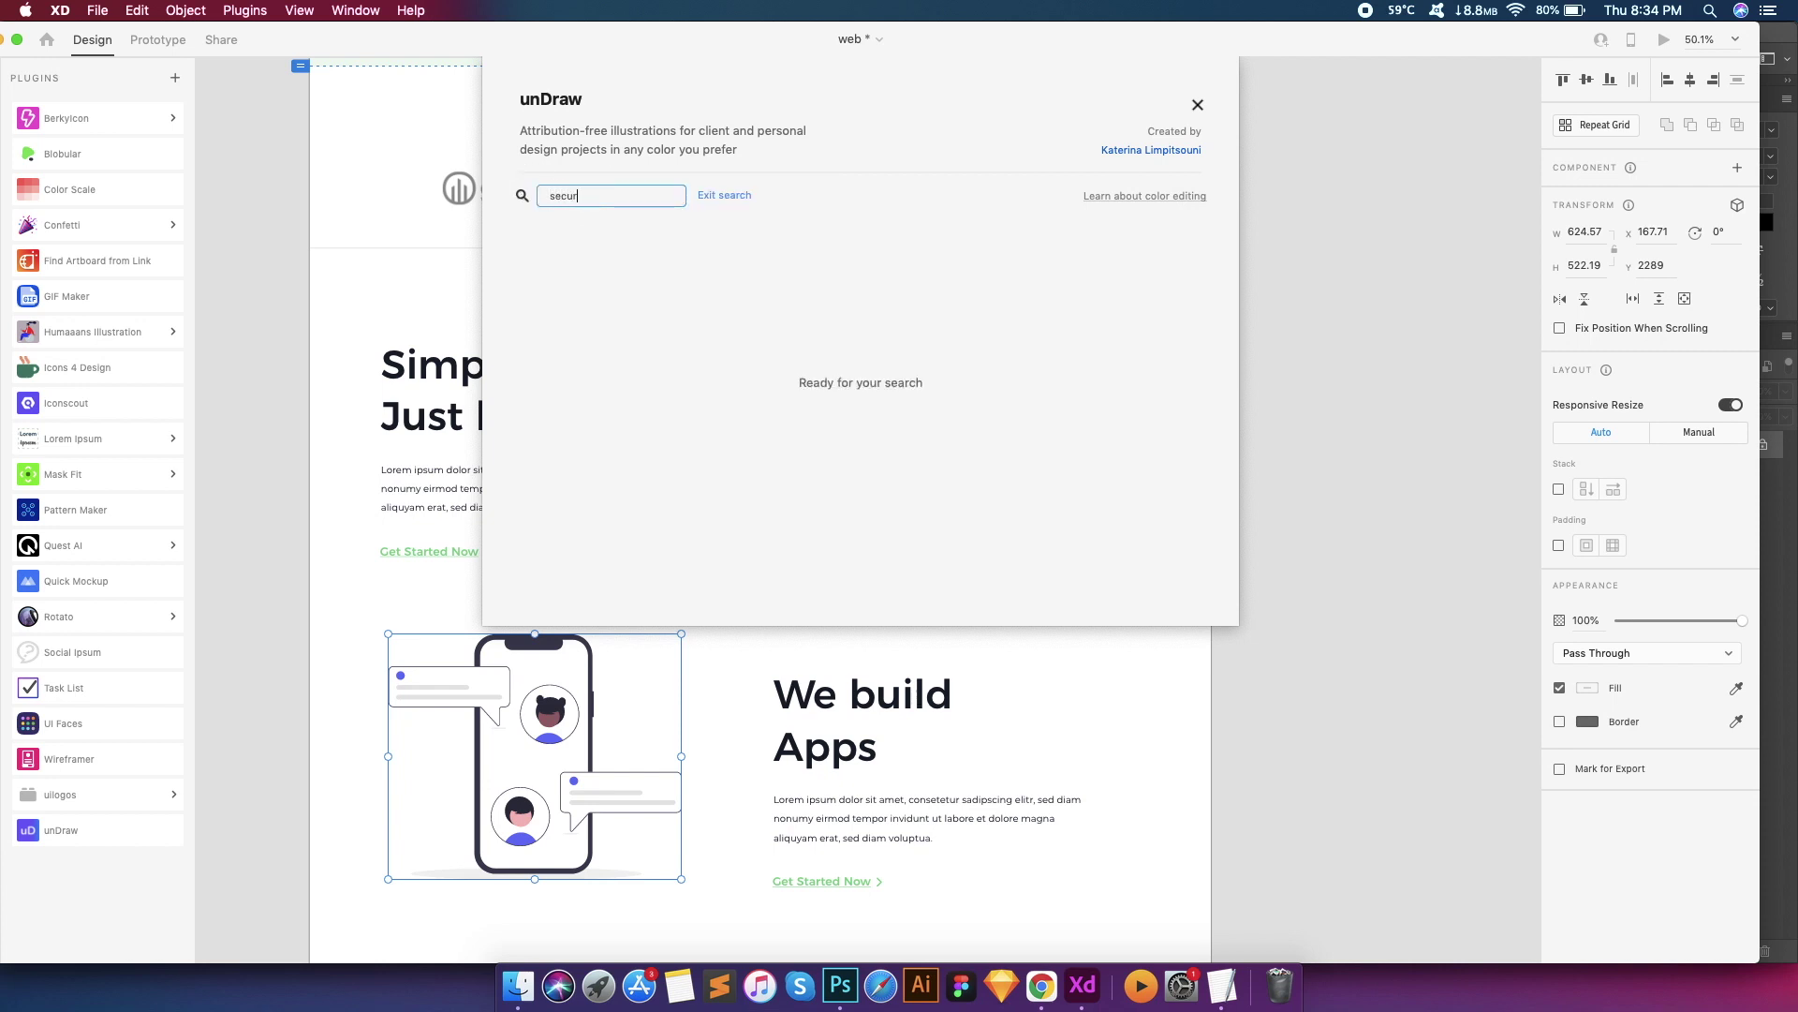
{"action": "key", "text": "Return"}
{"action": "left_click", "coordinate": [968, 309]}
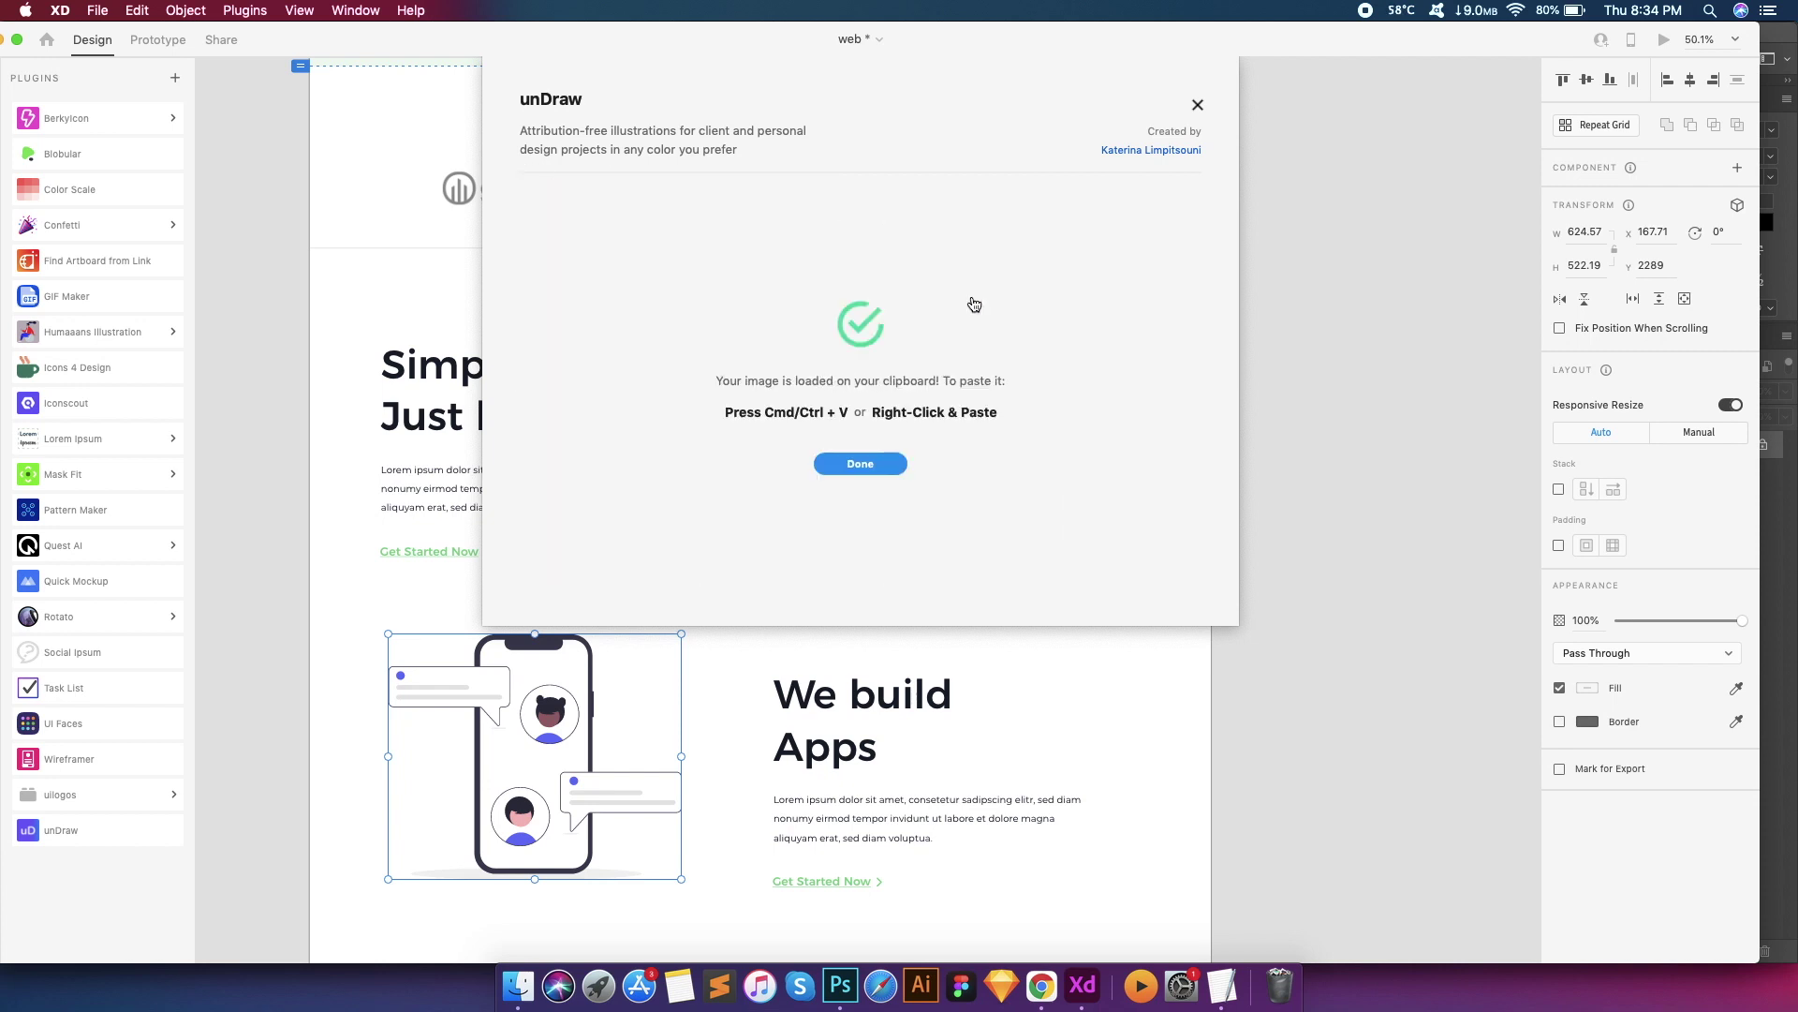
{"action": "left_click", "coordinate": [860, 463]}
Paste the laptop illustration beside "Simply Just login", place it at X 865, Y 1590.13, and remove the grey placeholder behind it
{"action": "left_click", "coordinate": [937, 425]}
{"action": "key", "text": "super+v"}
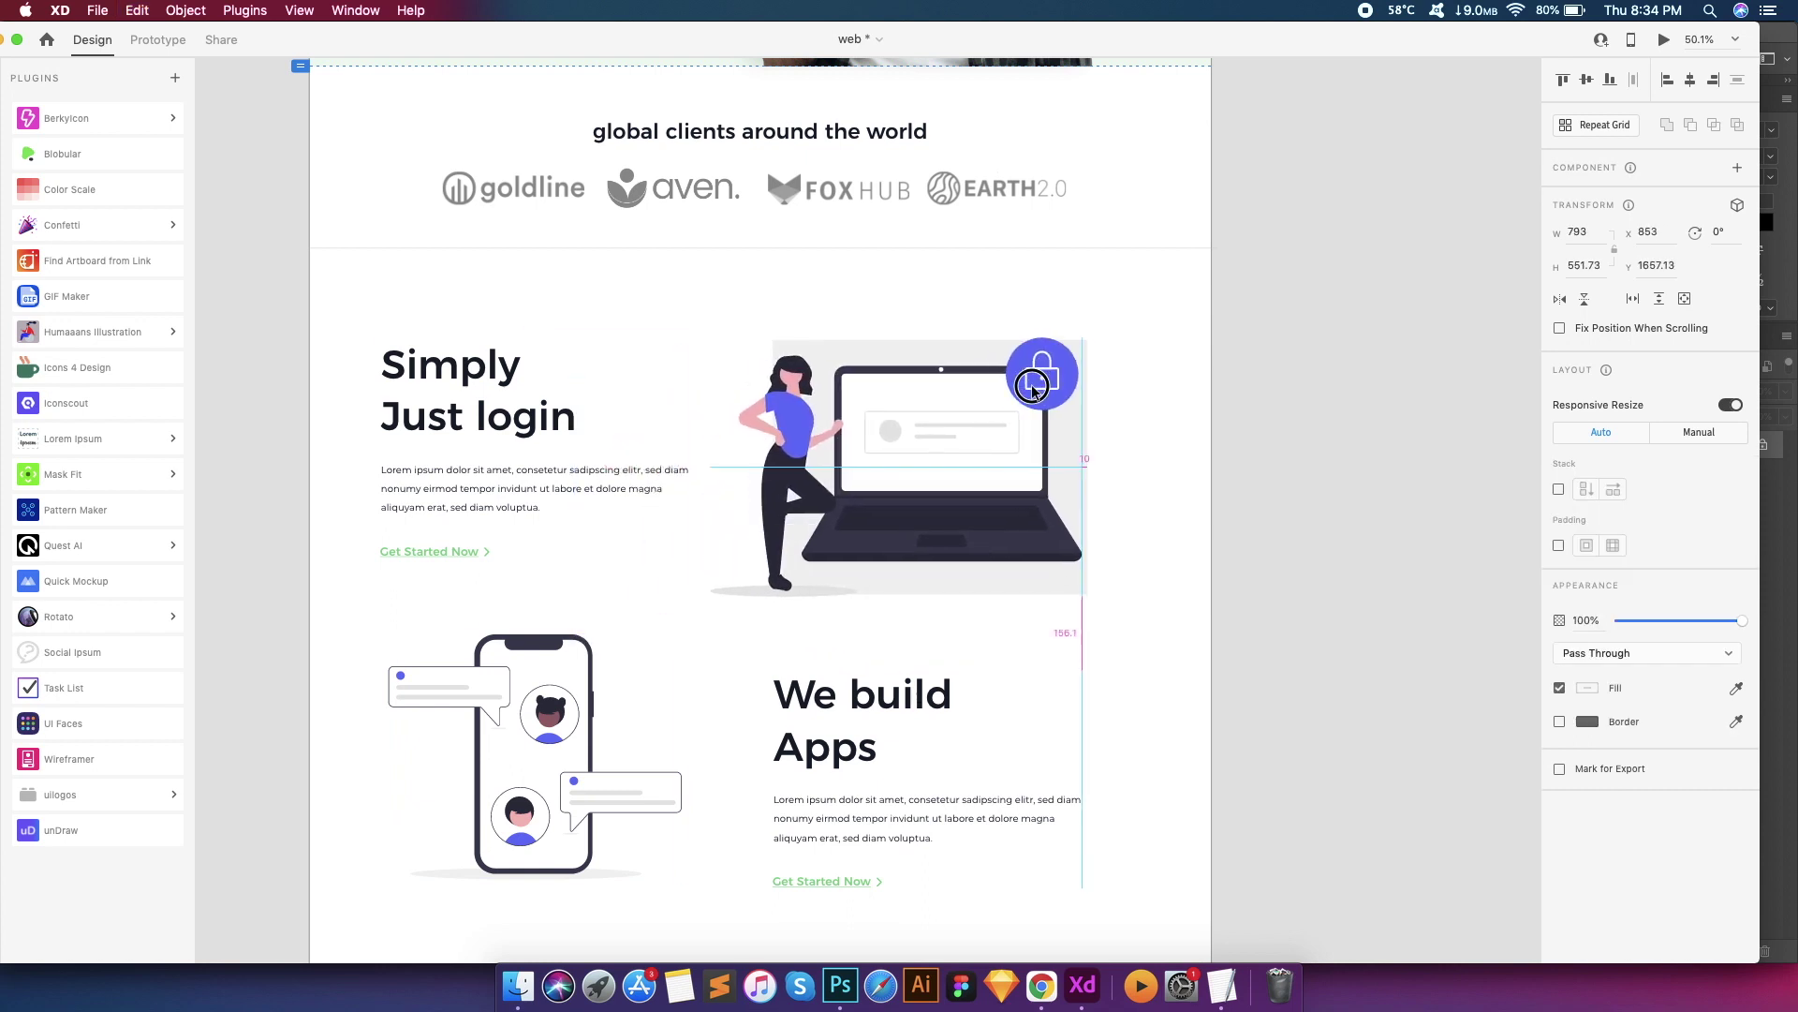
{"action": "left_click", "coordinate": [935, 348]}
{"action": "left_click_drag", "start_coordinate": [995, 515], "coordinate": [995, 424]}
Fill the padlock badge's circle in the laptop illustration with the green #68D585 swatch
{"action": "scroll", "coordinate": [998, 424], "scroll_direction": "up", "scroll_amount": 5}
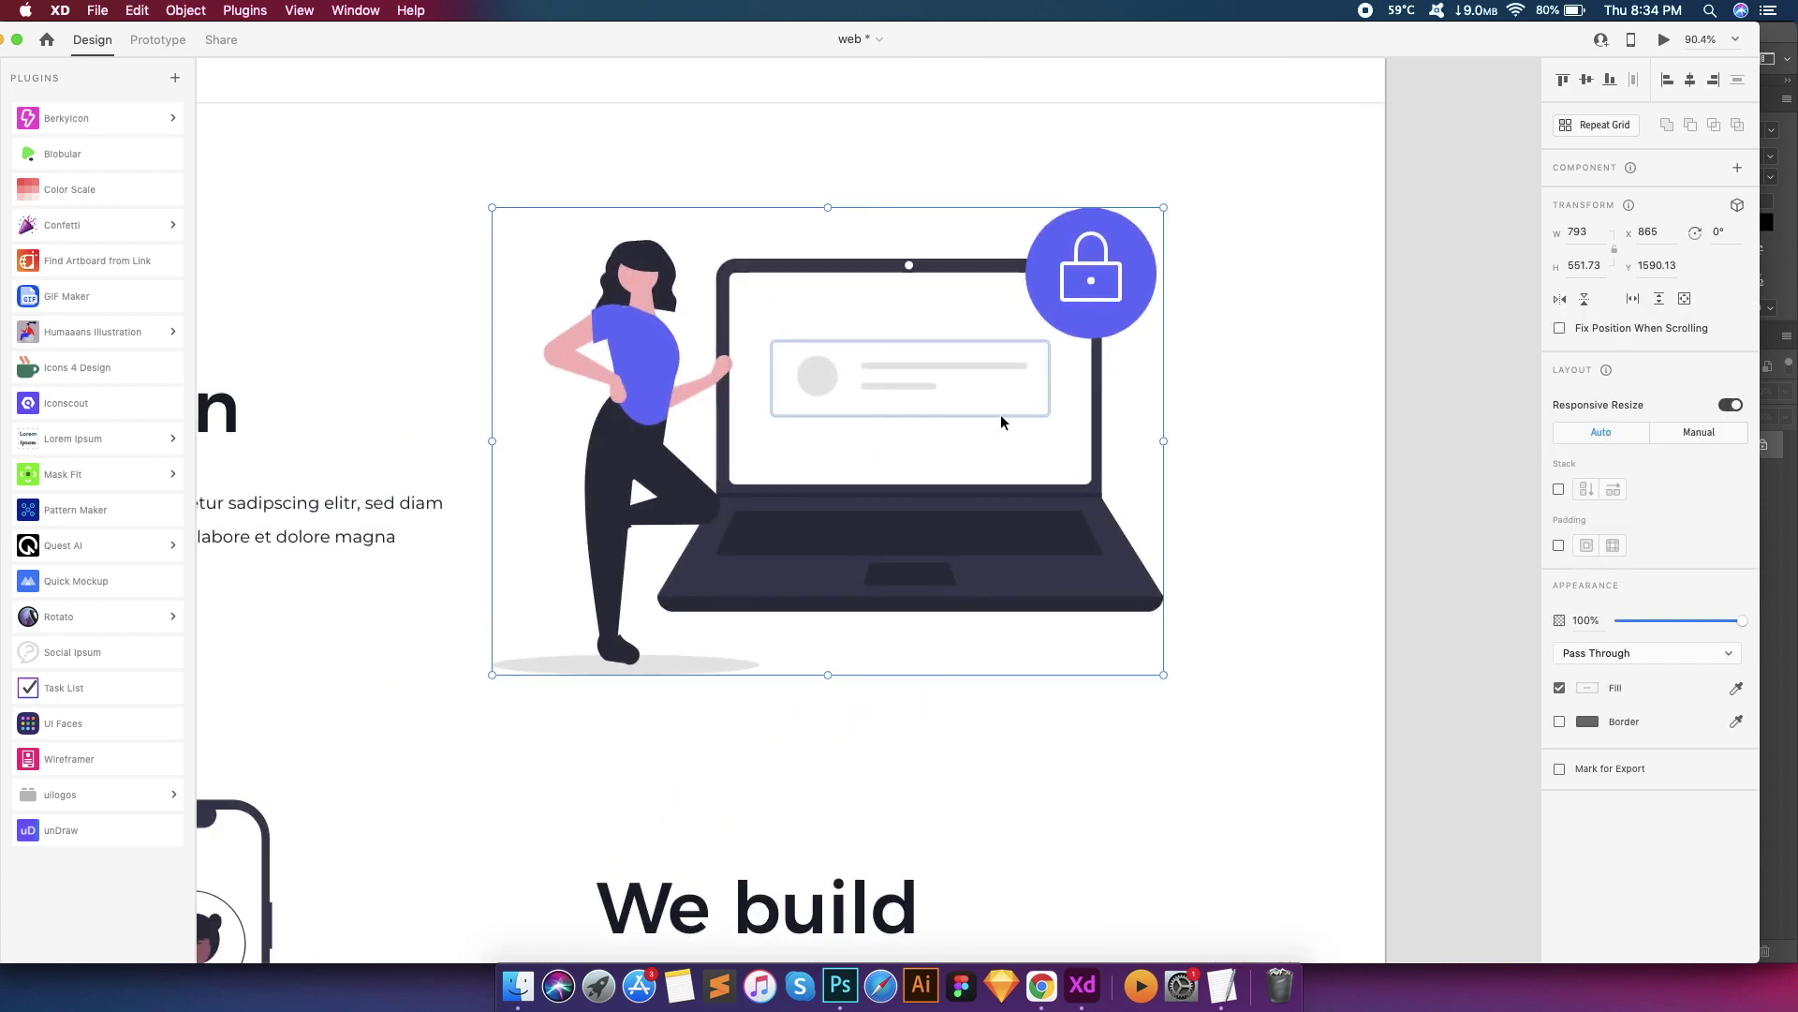
{"action": "scroll", "coordinate": [1133, 257], "scroll_direction": "up", "scroll_amount": 4}
{"action": "double_click", "coordinate": [1135, 258]}
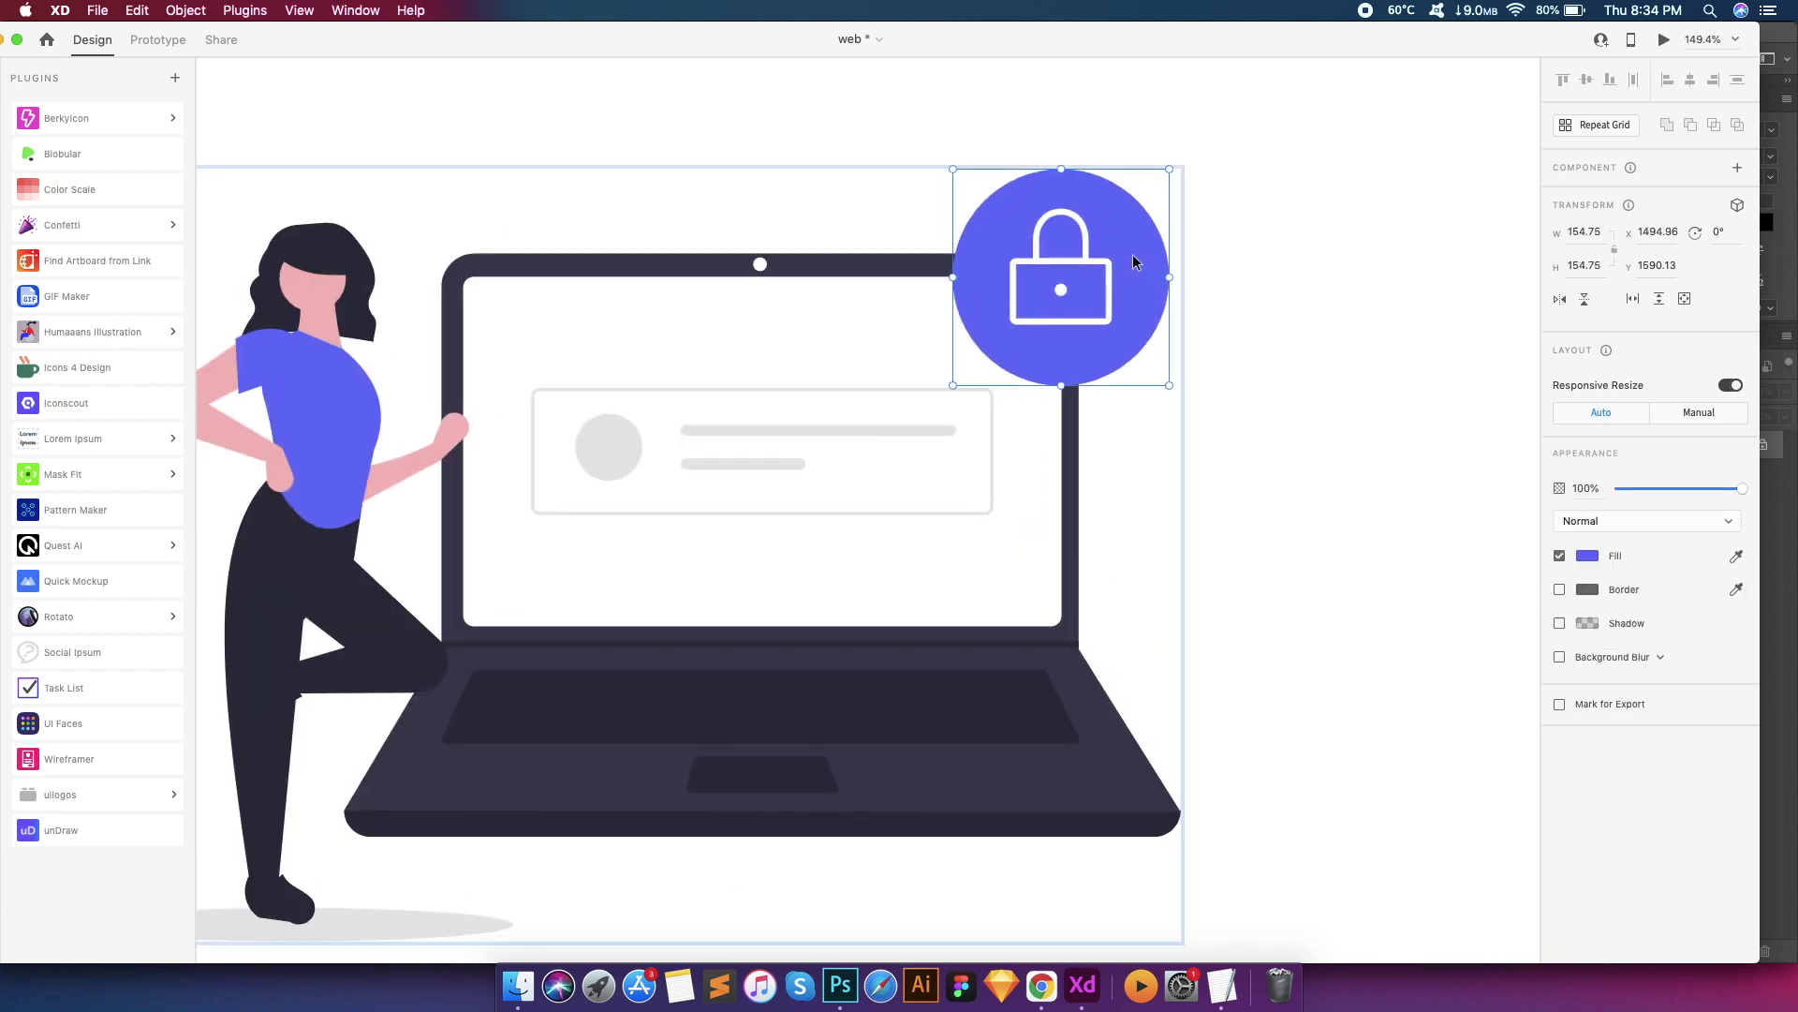
{"action": "left_click", "coordinate": [1586, 502]}
{"action": "left_click", "coordinate": [1420, 610]}
{"action": "scroll", "coordinate": [627, 410], "scroll_direction": "down", "scroll_amount": 4}
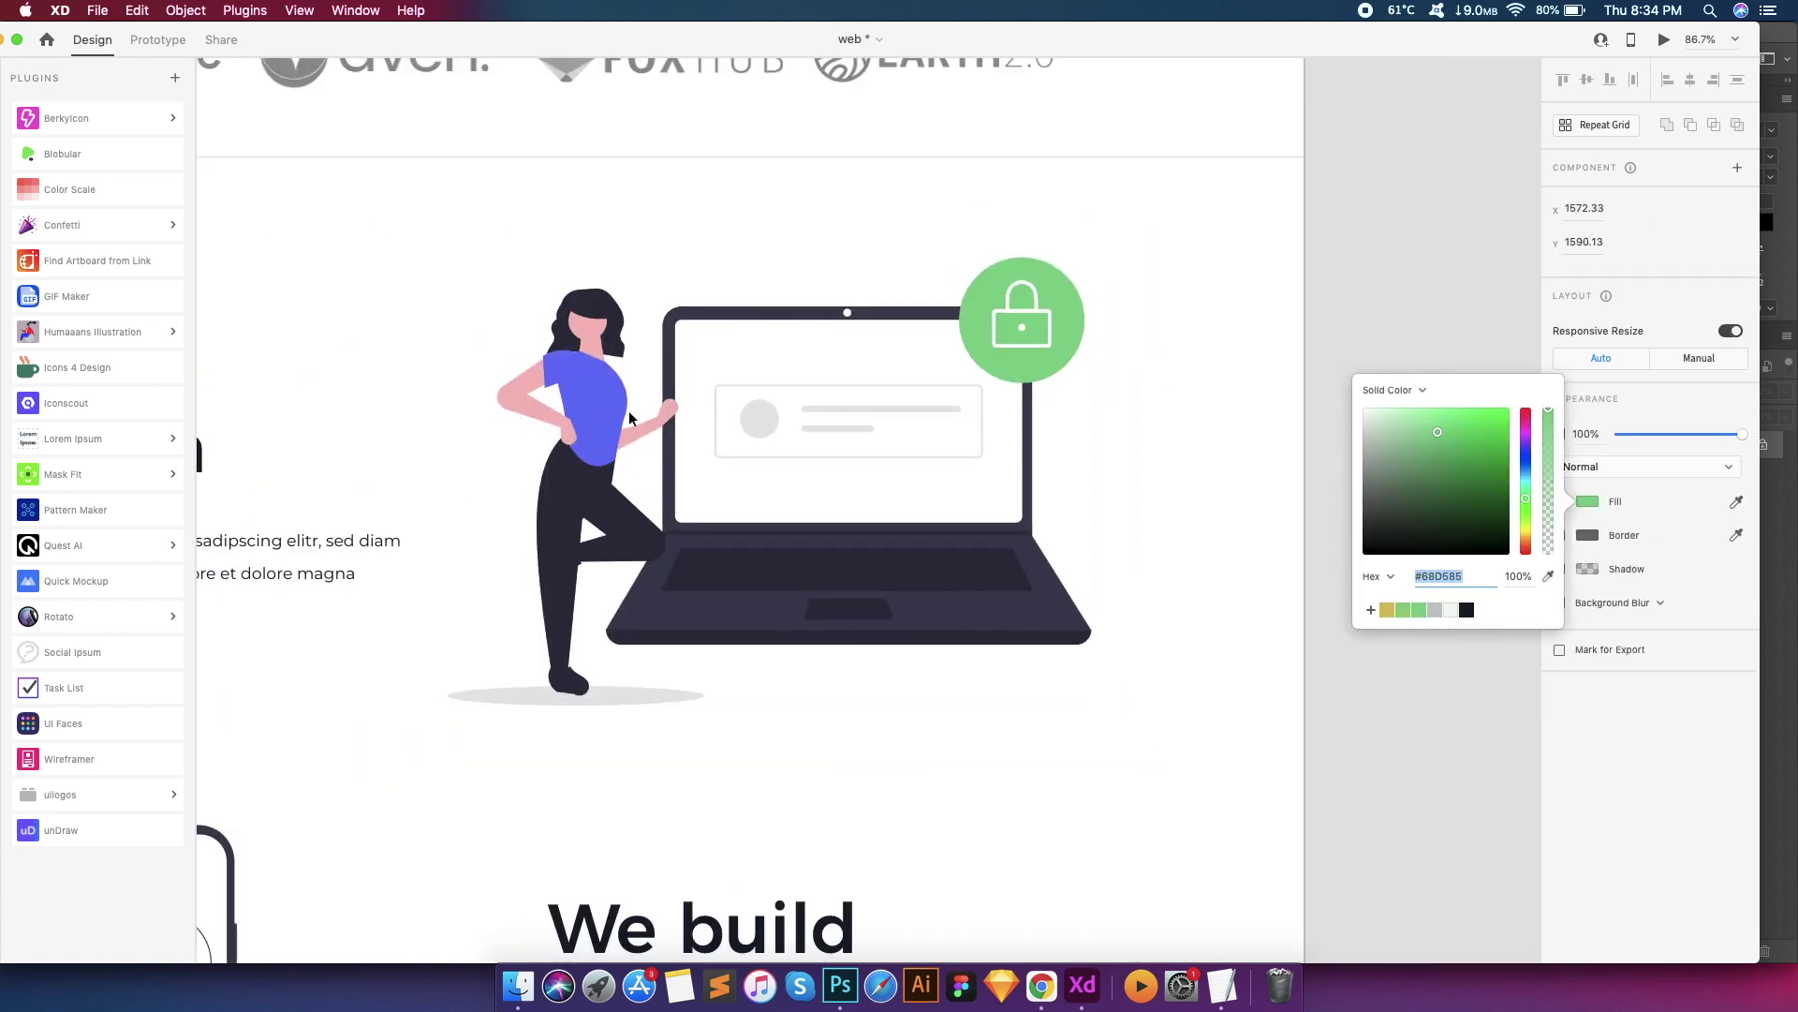
Fill the woman's shirt body and sleeve with the green #68D585 swatch
{"action": "left_click", "coordinate": [604, 409]}
{"action": "left_click", "coordinate": [1590, 502]}
{"action": "left_click", "coordinate": [1419, 610]}
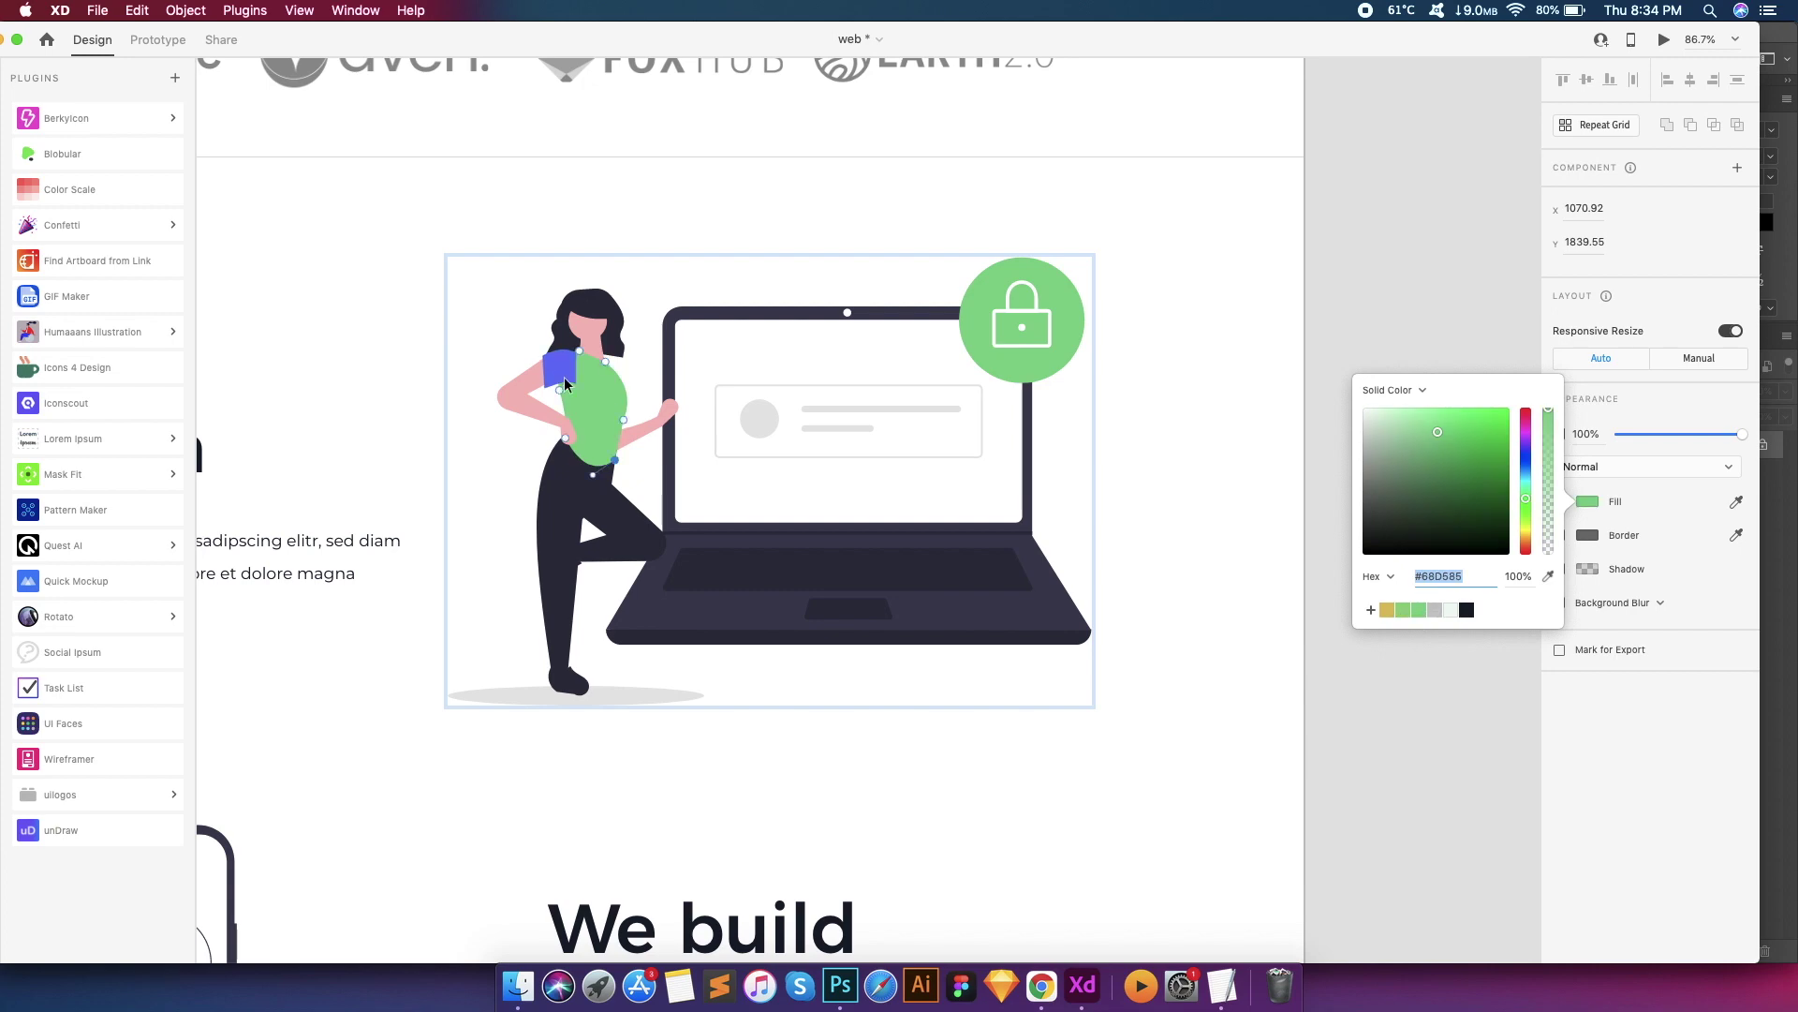
{"action": "left_click", "coordinate": [559, 368]}
{"action": "left_click", "coordinate": [1587, 555]}
{"action": "left_click", "coordinate": [1422, 665]}
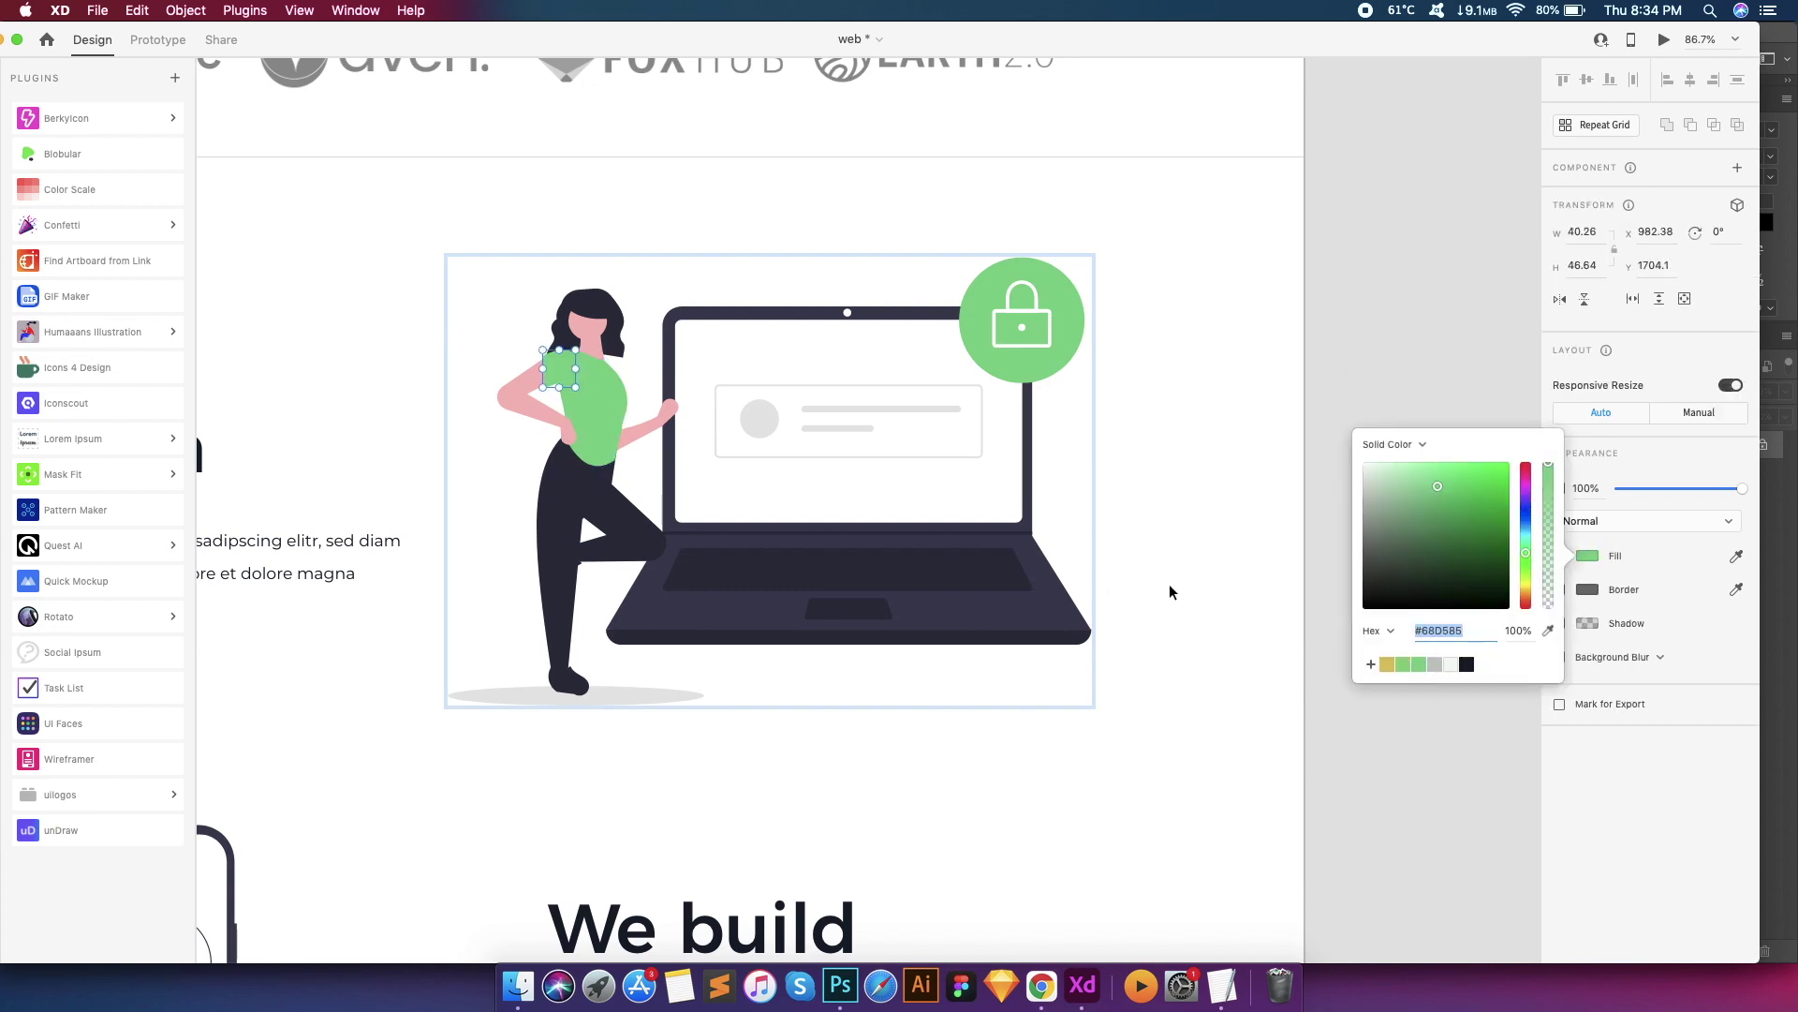
{"action": "key", "text": "Escape"}
{"action": "key", "text": "Escape"}
{"action": "scroll", "coordinate": [978, 563], "scroll_direction": "down", "scroll_amount": 3}
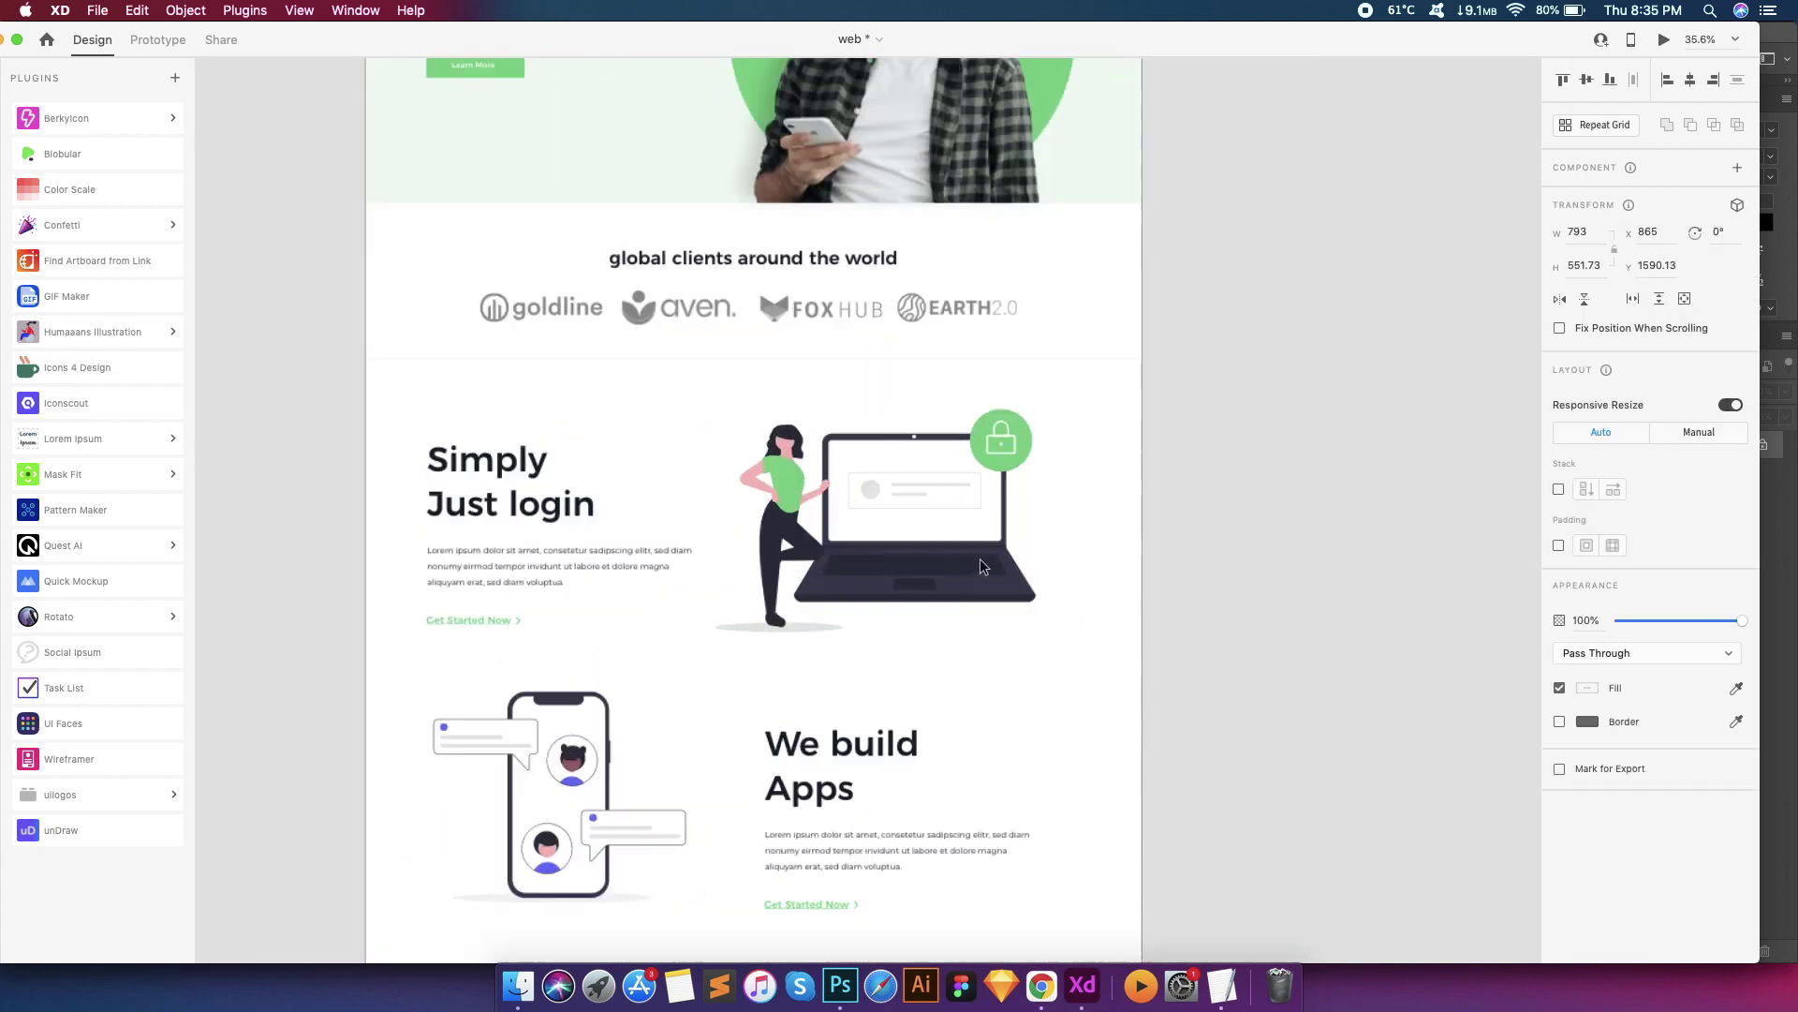
Change the dark outline shape of the phone illustration's upper speech bubble to a white fill
{"action": "left_click_drag", "start_coordinate": [596, 663], "coordinate": [752, 606]}
{"action": "scroll", "coordinate": [622, 663], "scroll_direction": "down", "scroll_amount": 5}
{"action": "scroll", "coordinate": [752, 604], "scroll_direction": "up", "scroll_amount": 5}
{"action": "left_click", "coordinate": [539, 754]}
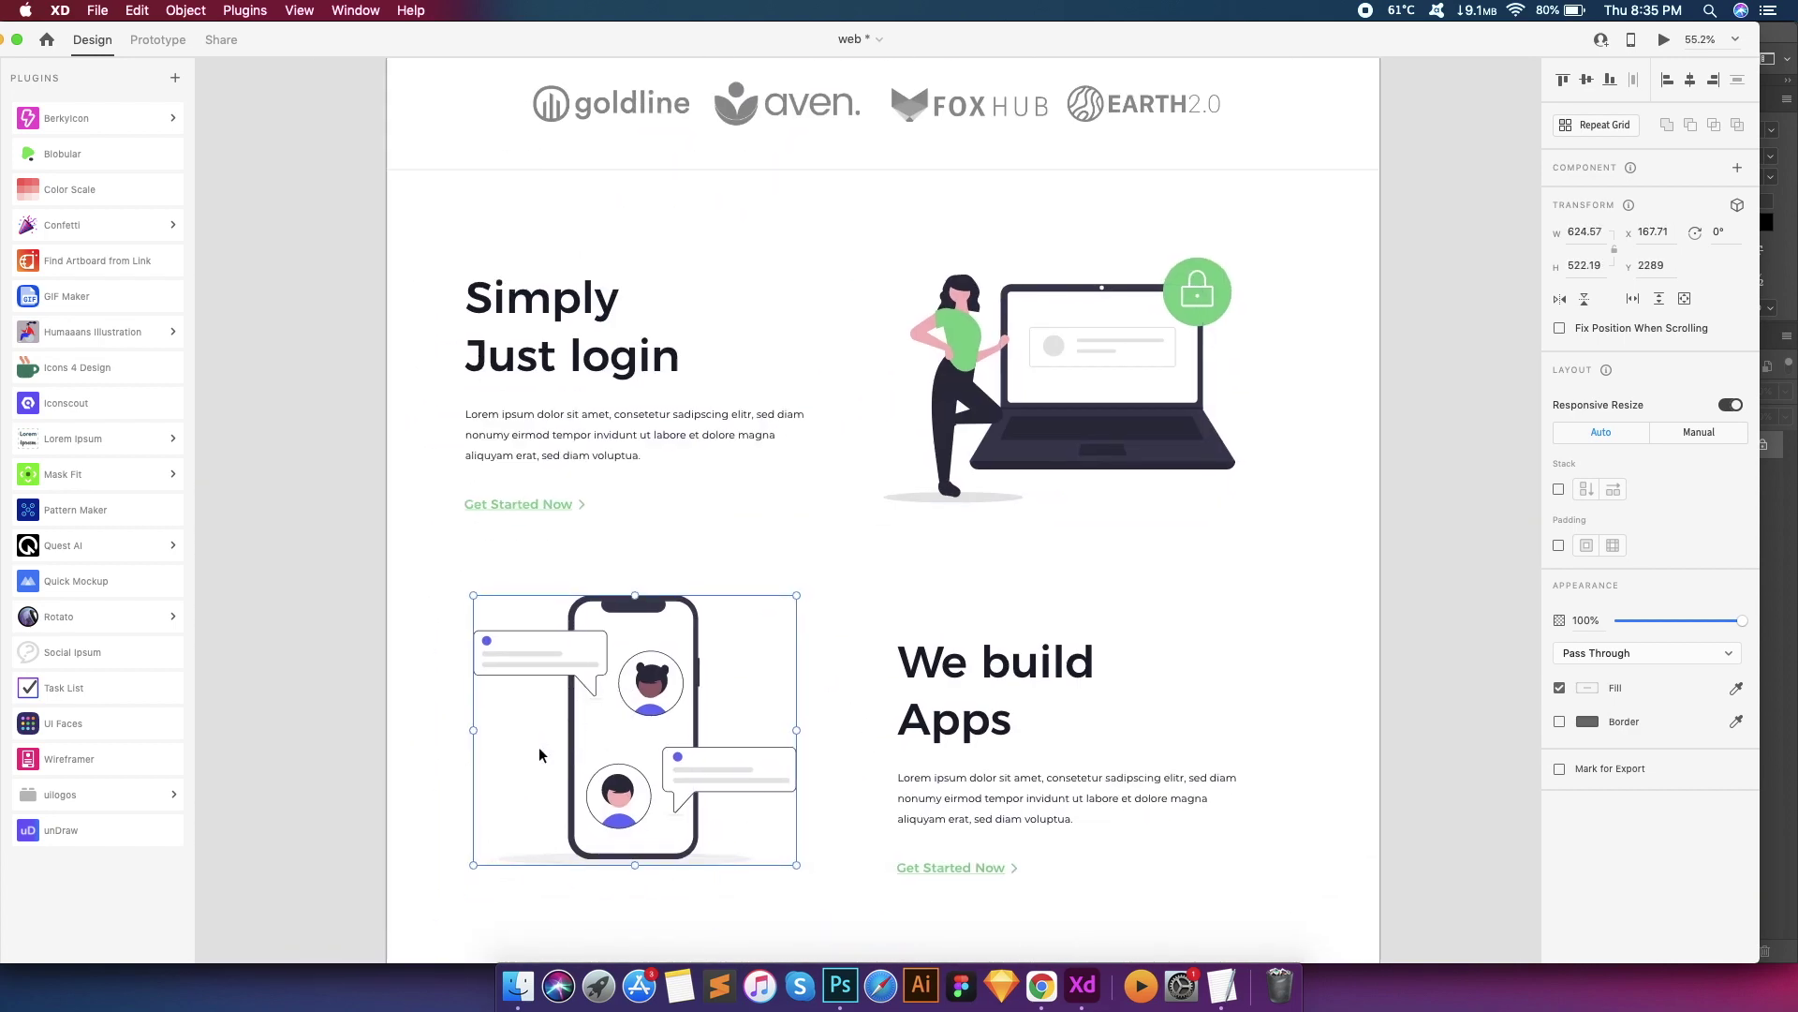
{"action": "scroll", "coordinate": [542, 676], "scroll_direction": "up", "scroll_amount": 10}
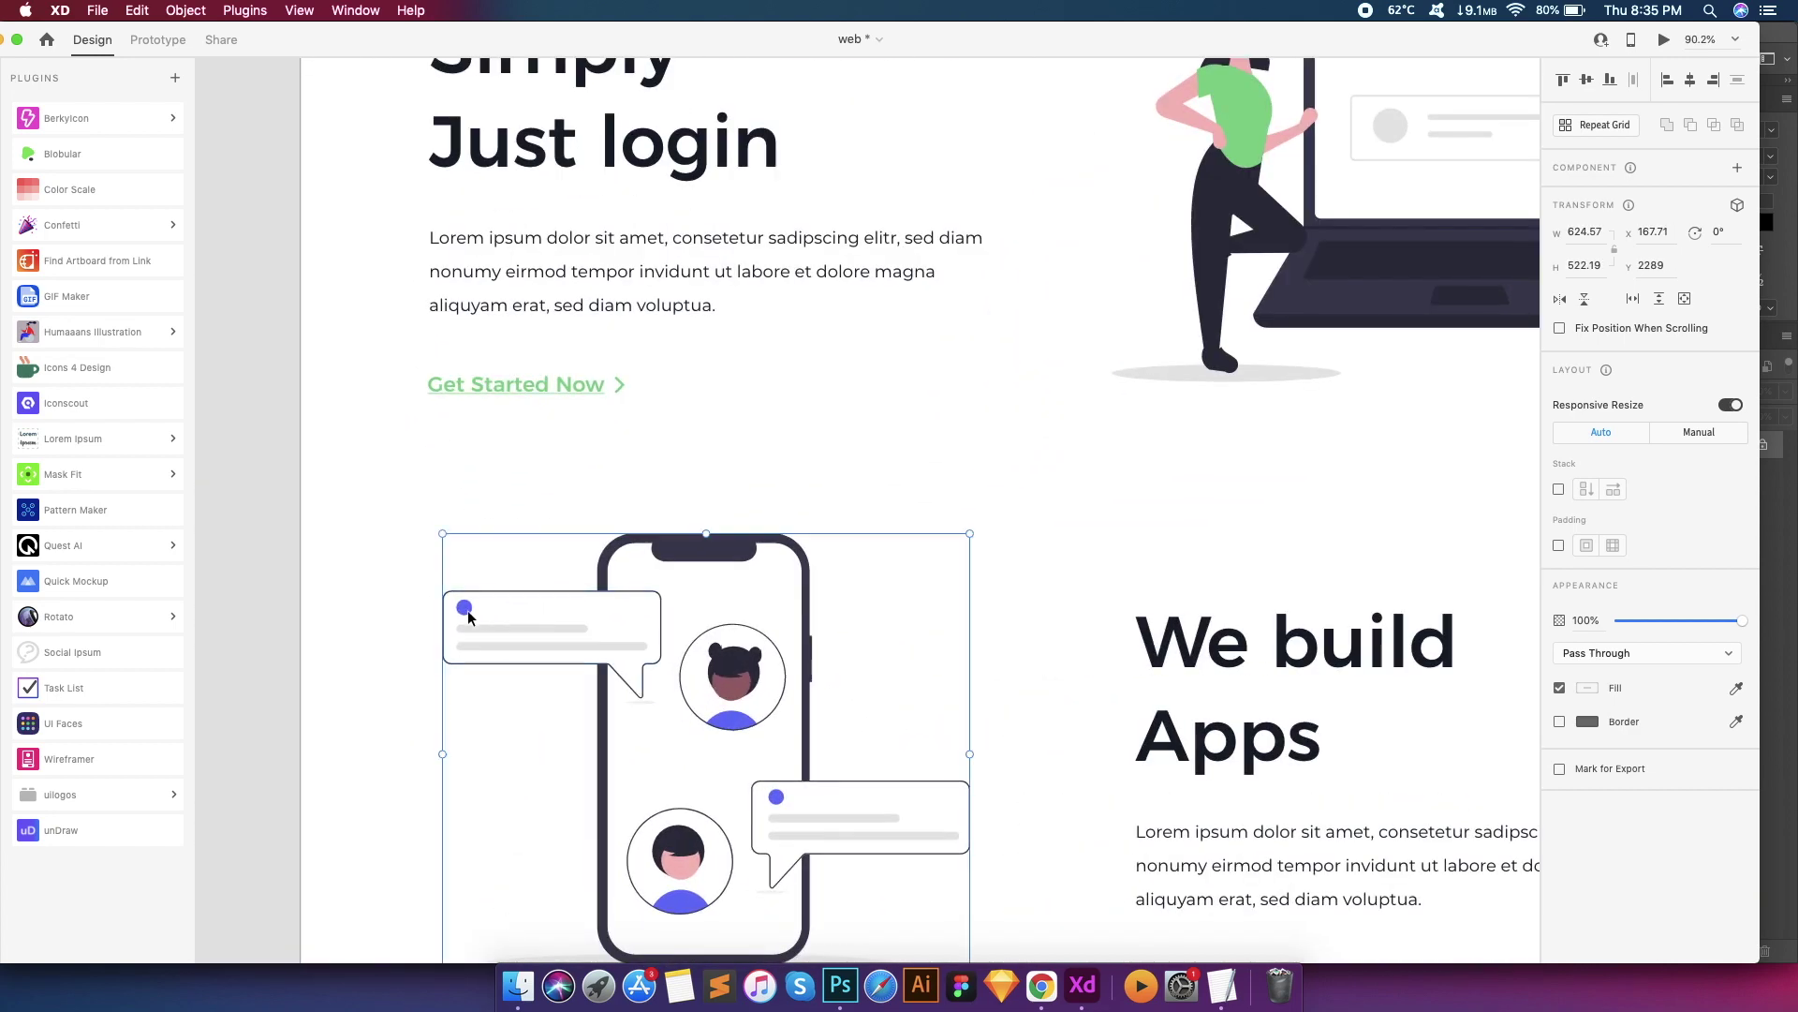
{"action": "left_click", "coordinate": [473, 590], "text": "super"}
{"action": "scroll", "coordinate": [486, 568], "scroll_direction": "up", "scroll_amount": 6}
{"action": "left_click", "coordinate": [1084, 539], "text": "super"}
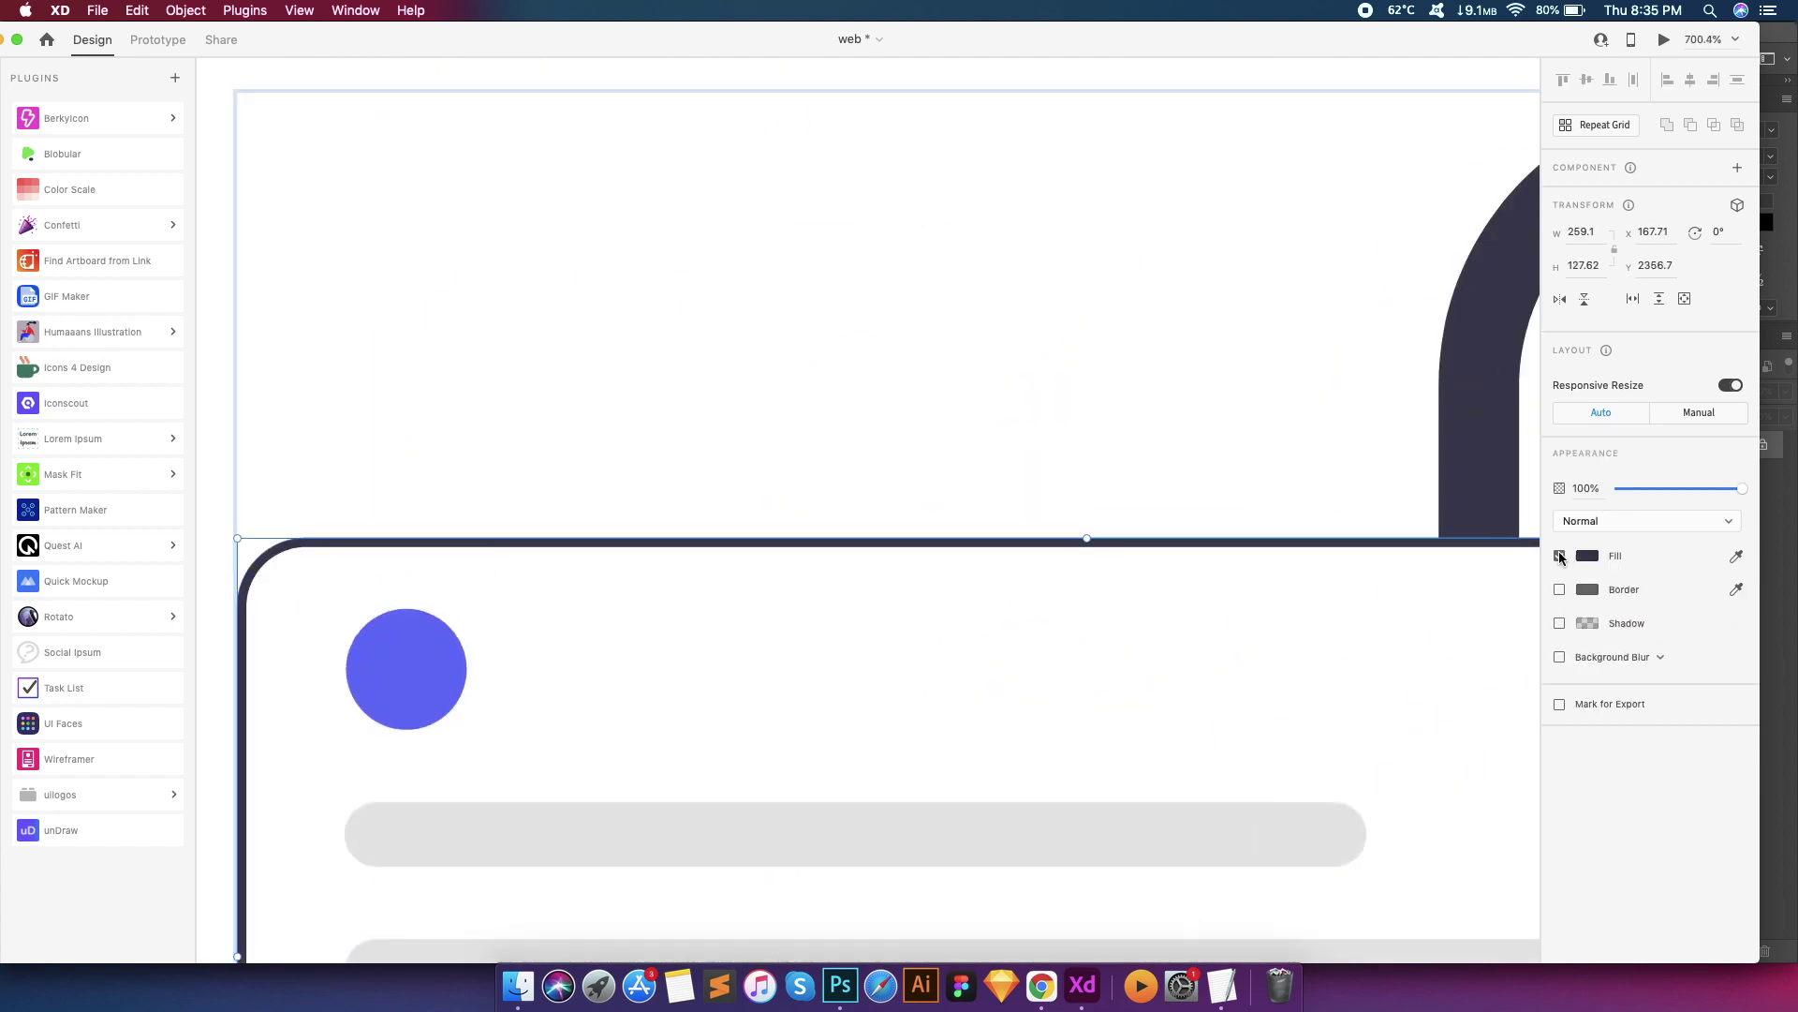
{"action": "left_click", "coordinate": [1559, 555]}
{"action": "left_click", "coordinate": [1560, 589]}
{"action": "left_click", "coordinate": [1587, 555]}
Fill the upper speech bubble with green #68D585 and its small dot with dark navy #171C2D
{"action": "scroll", "coordinate": [1266, 656], "scroll_direction": "down", "scroll_amount": 3}
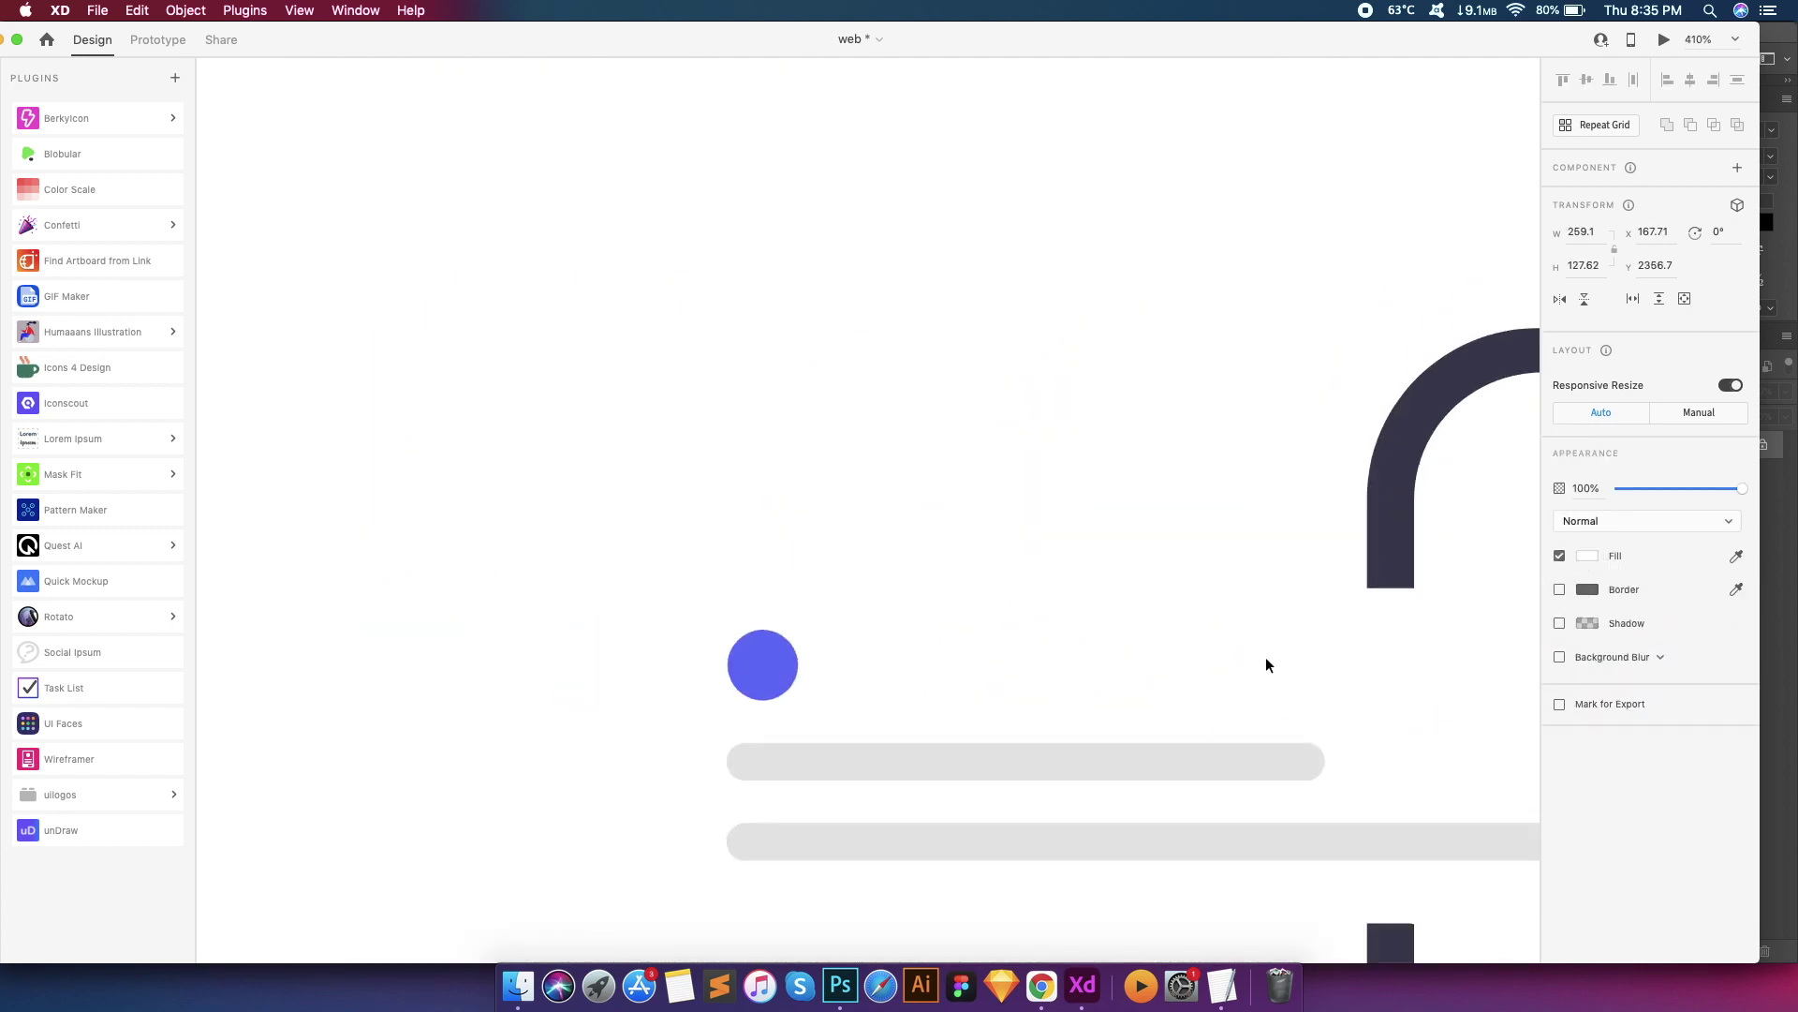
{"action": "scroll", "coordinate": [1266, 656], "scroll_direction": "right", "scroll_amount": 3}
{"action": "double_click", "coordinate": [1264, 662]}
{"action": "left_click", "coordinate": [1586, 502]}
{"action": "left_click", "coordinate": [1414, 610]}
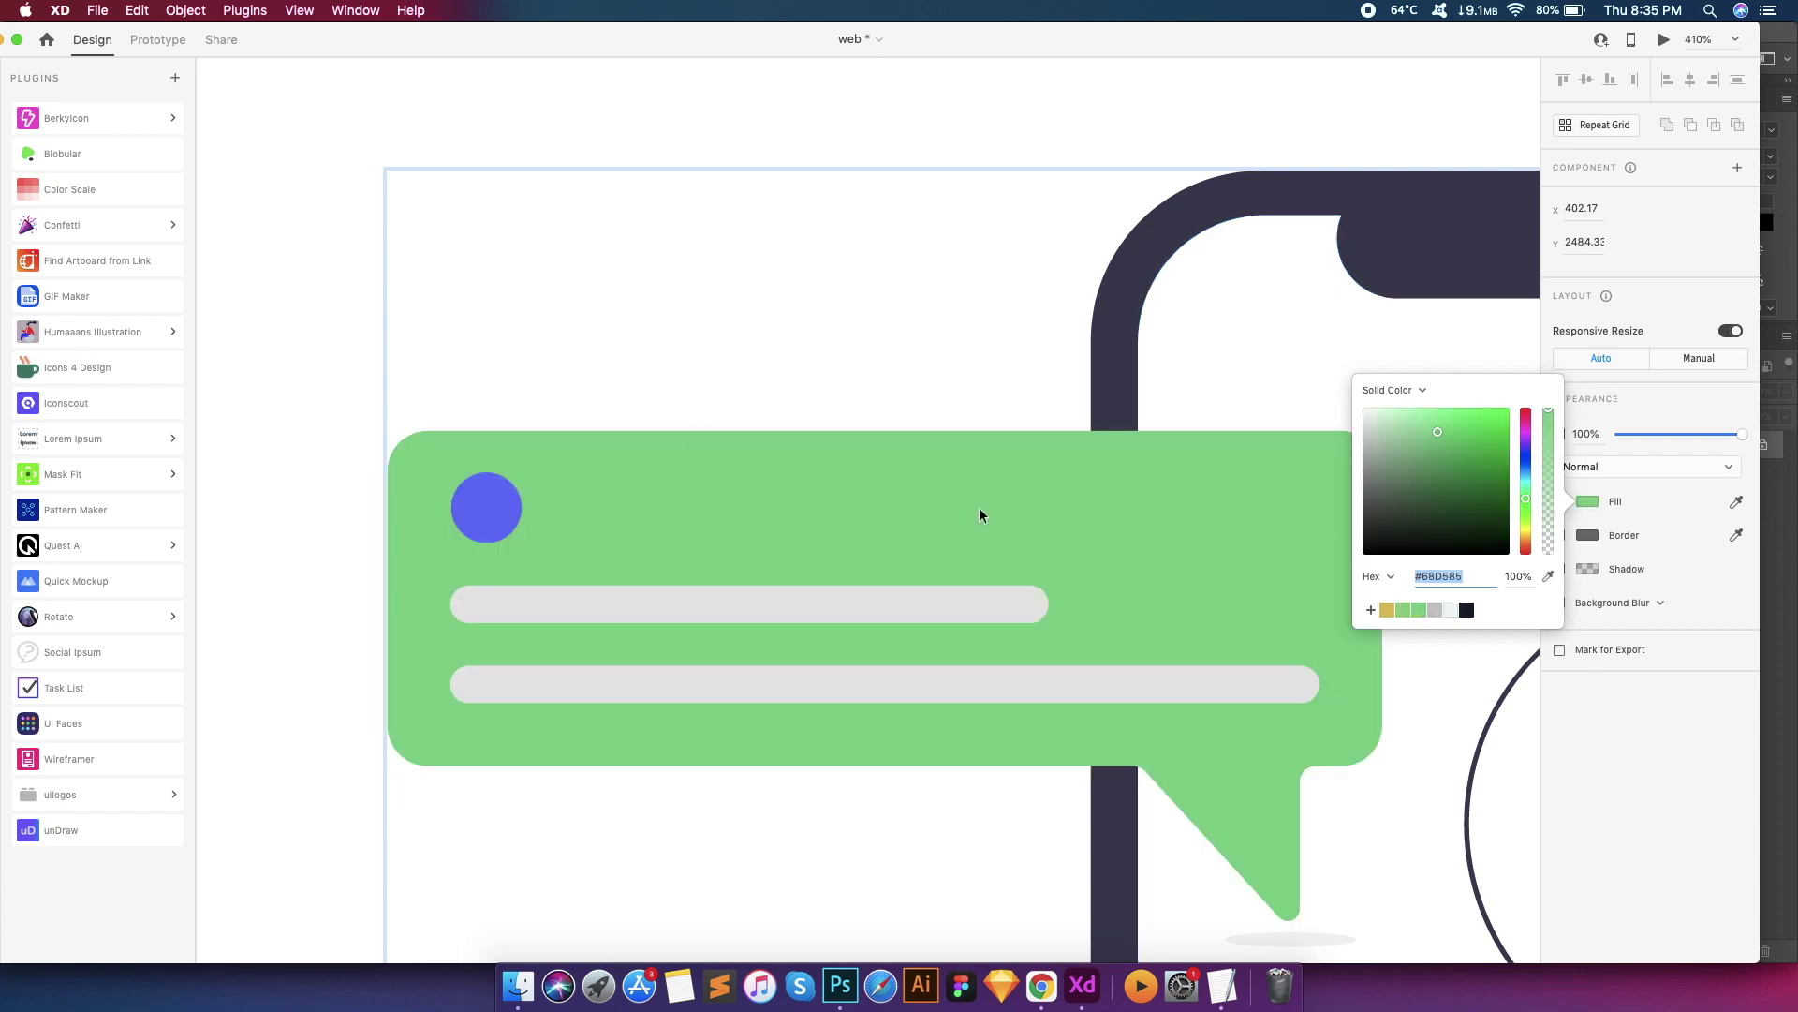
{"action": "left_click", "coordinate": [483, 506]}
{"action": "left_click", "coordinate": [1586, 500]}
{"action": "left_click", "coordinate": [1465, 610]}
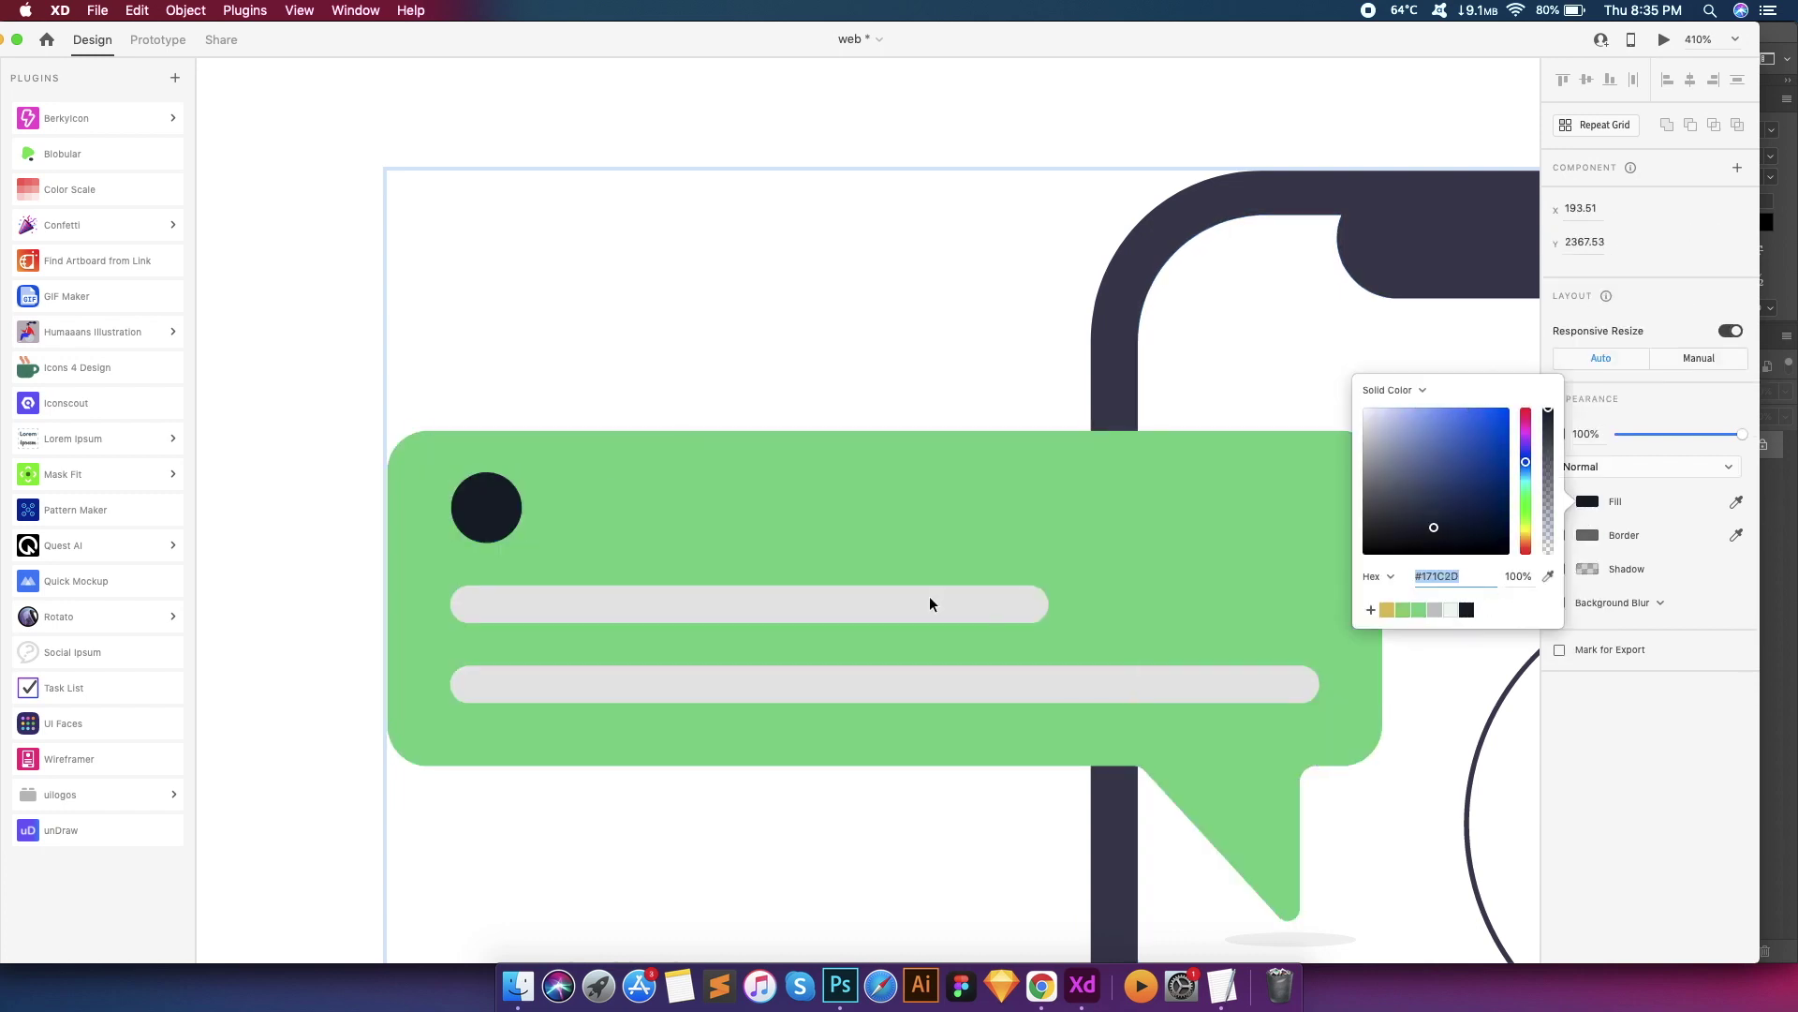
Fill both text bars in the upper speech bubble with pale green #EDF9F2
{"action": "left_click", "coordinate": [932, 603]}
{"action": "left_click", "coordinate": [1582, 559]}
{"action": "left_click", "coordinate": [1449, 664]}
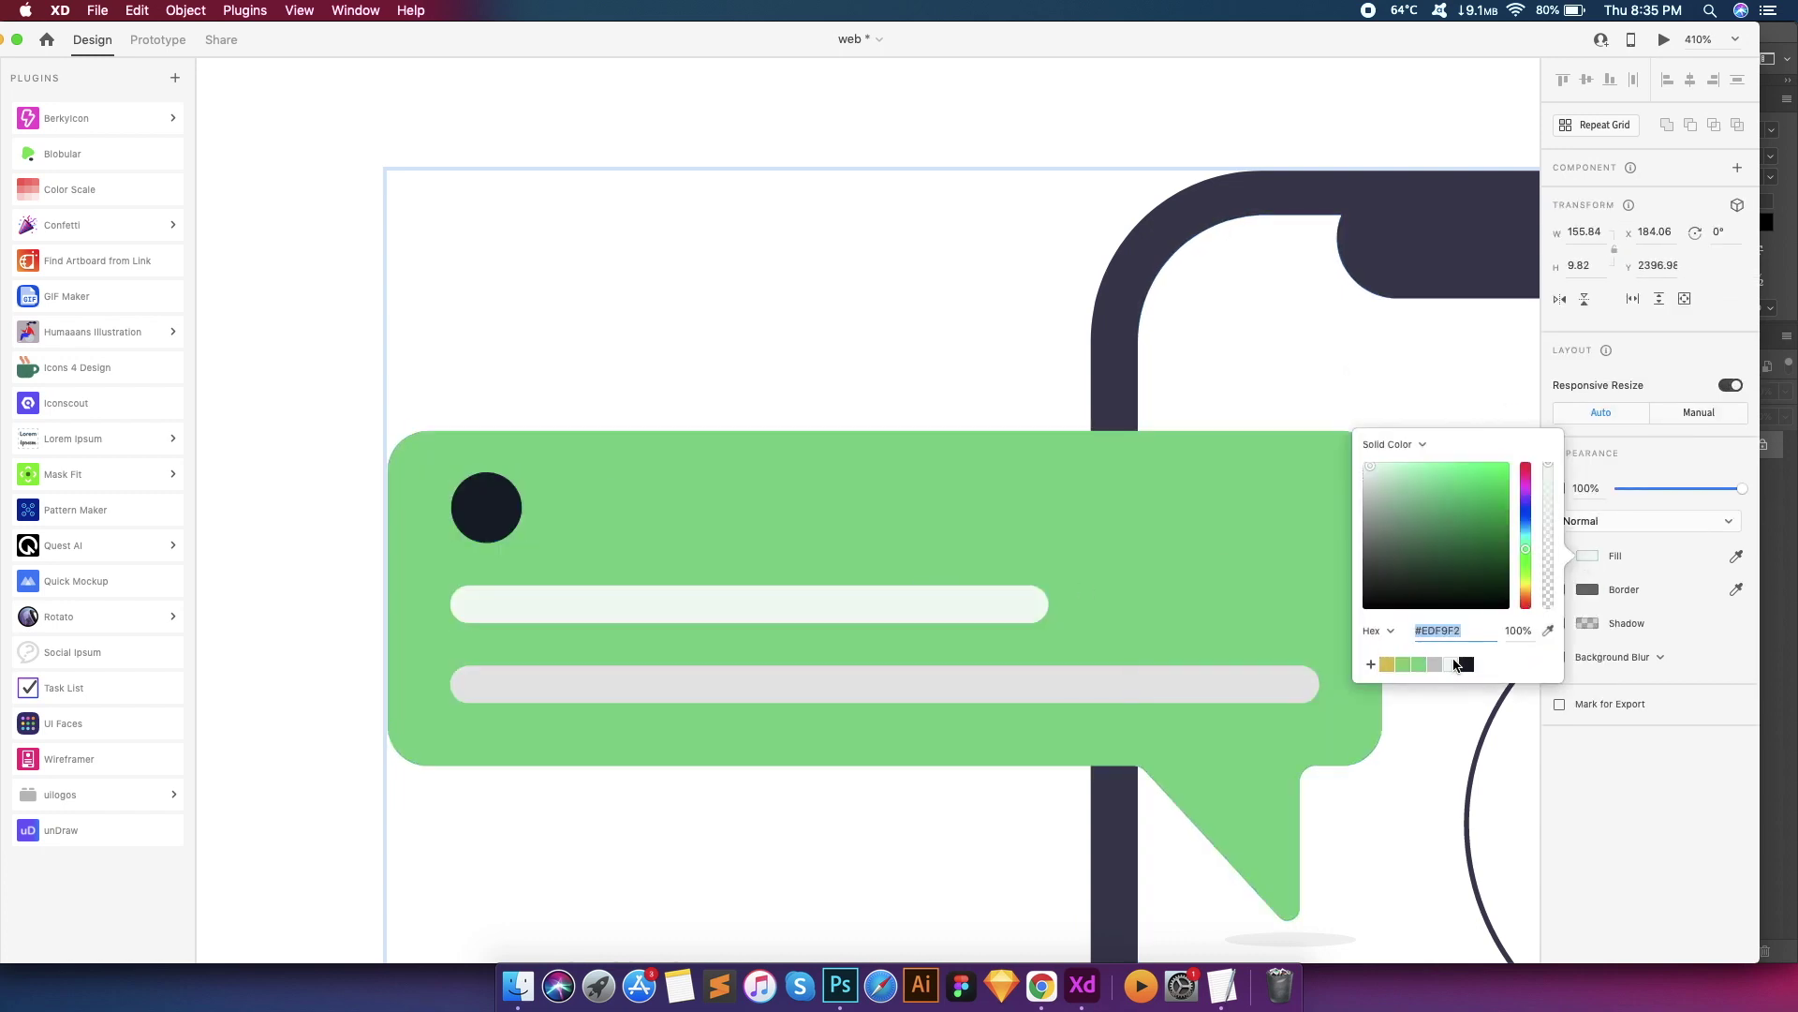
{"action": "left_click", "coordinate": [1255, 682]}
{"action": "left_click", "coordinate": [1586, 555]}
{"action": "left_click", "coordinate": [1445, 665]}
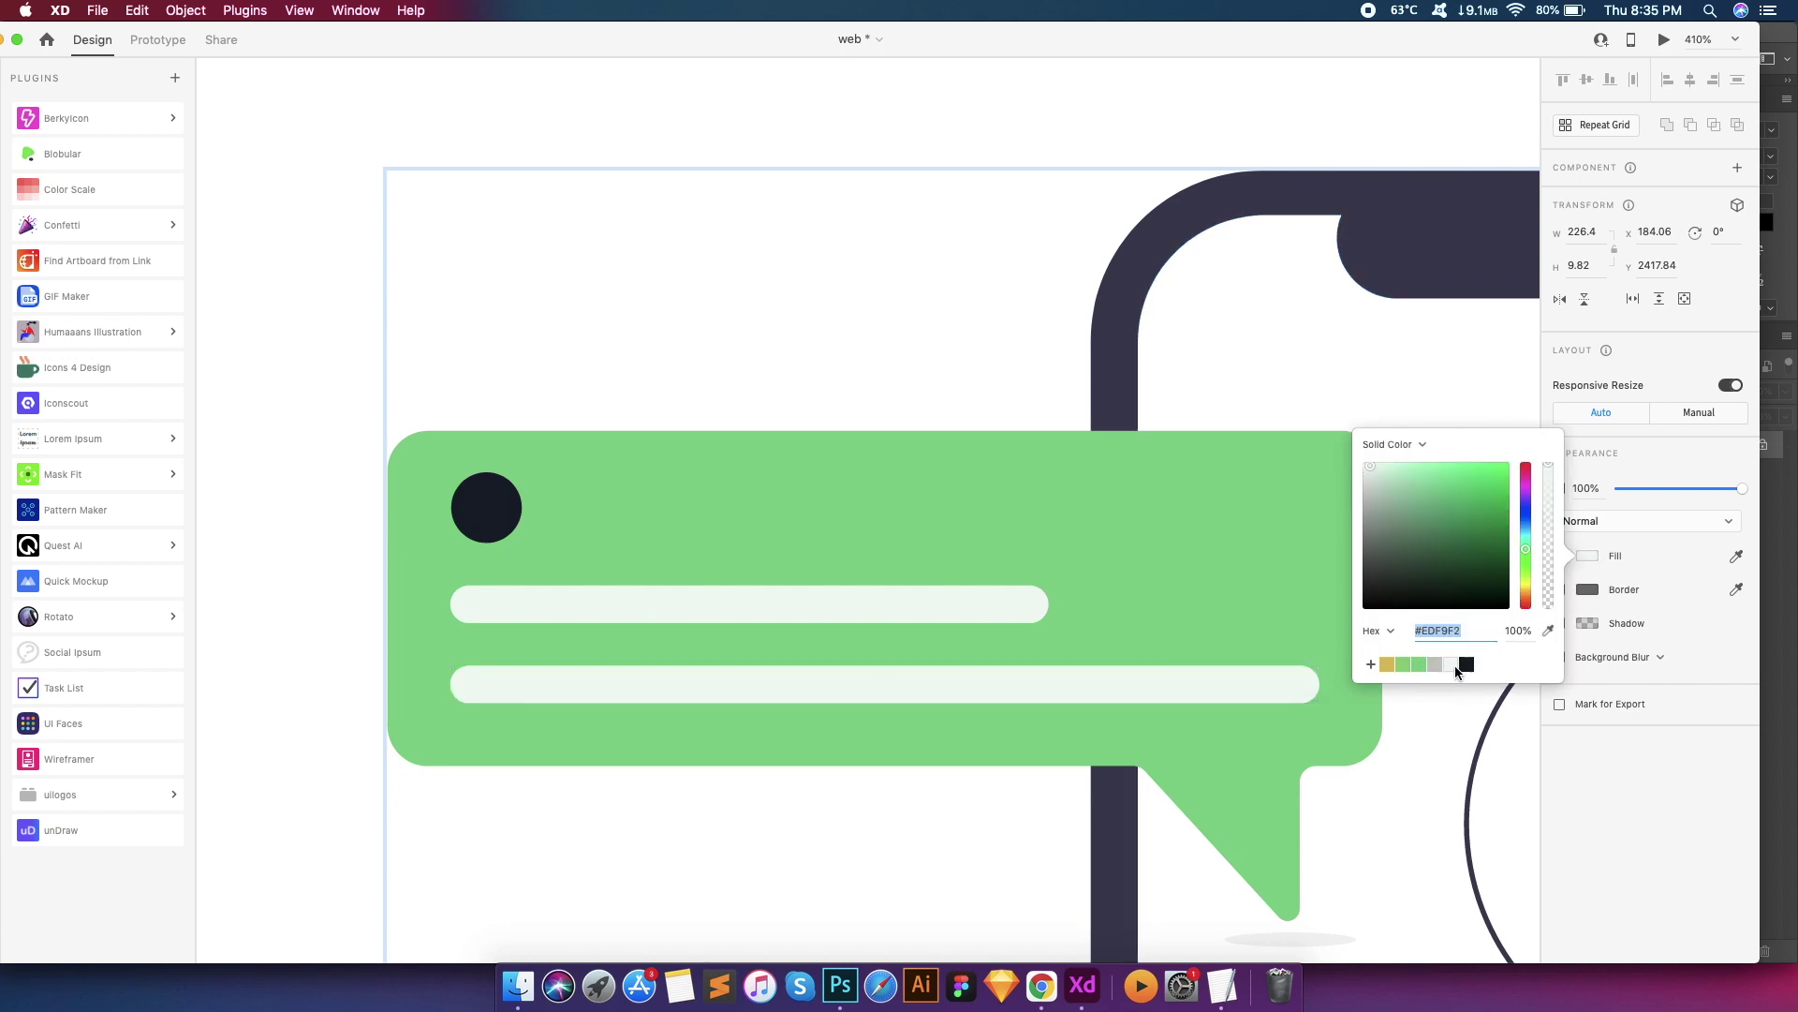
Fill the small dot in the lower speech bubble of the phone illustration with green #68D585
{"action": "scroll", "coordinate": [1094, 614], "scroll_direction": "down", "scroll_amount": 10}
{"action": "scroll", "coordinate": [1023, 700], "scroll_direction": "down", "scroll_amount": 3}
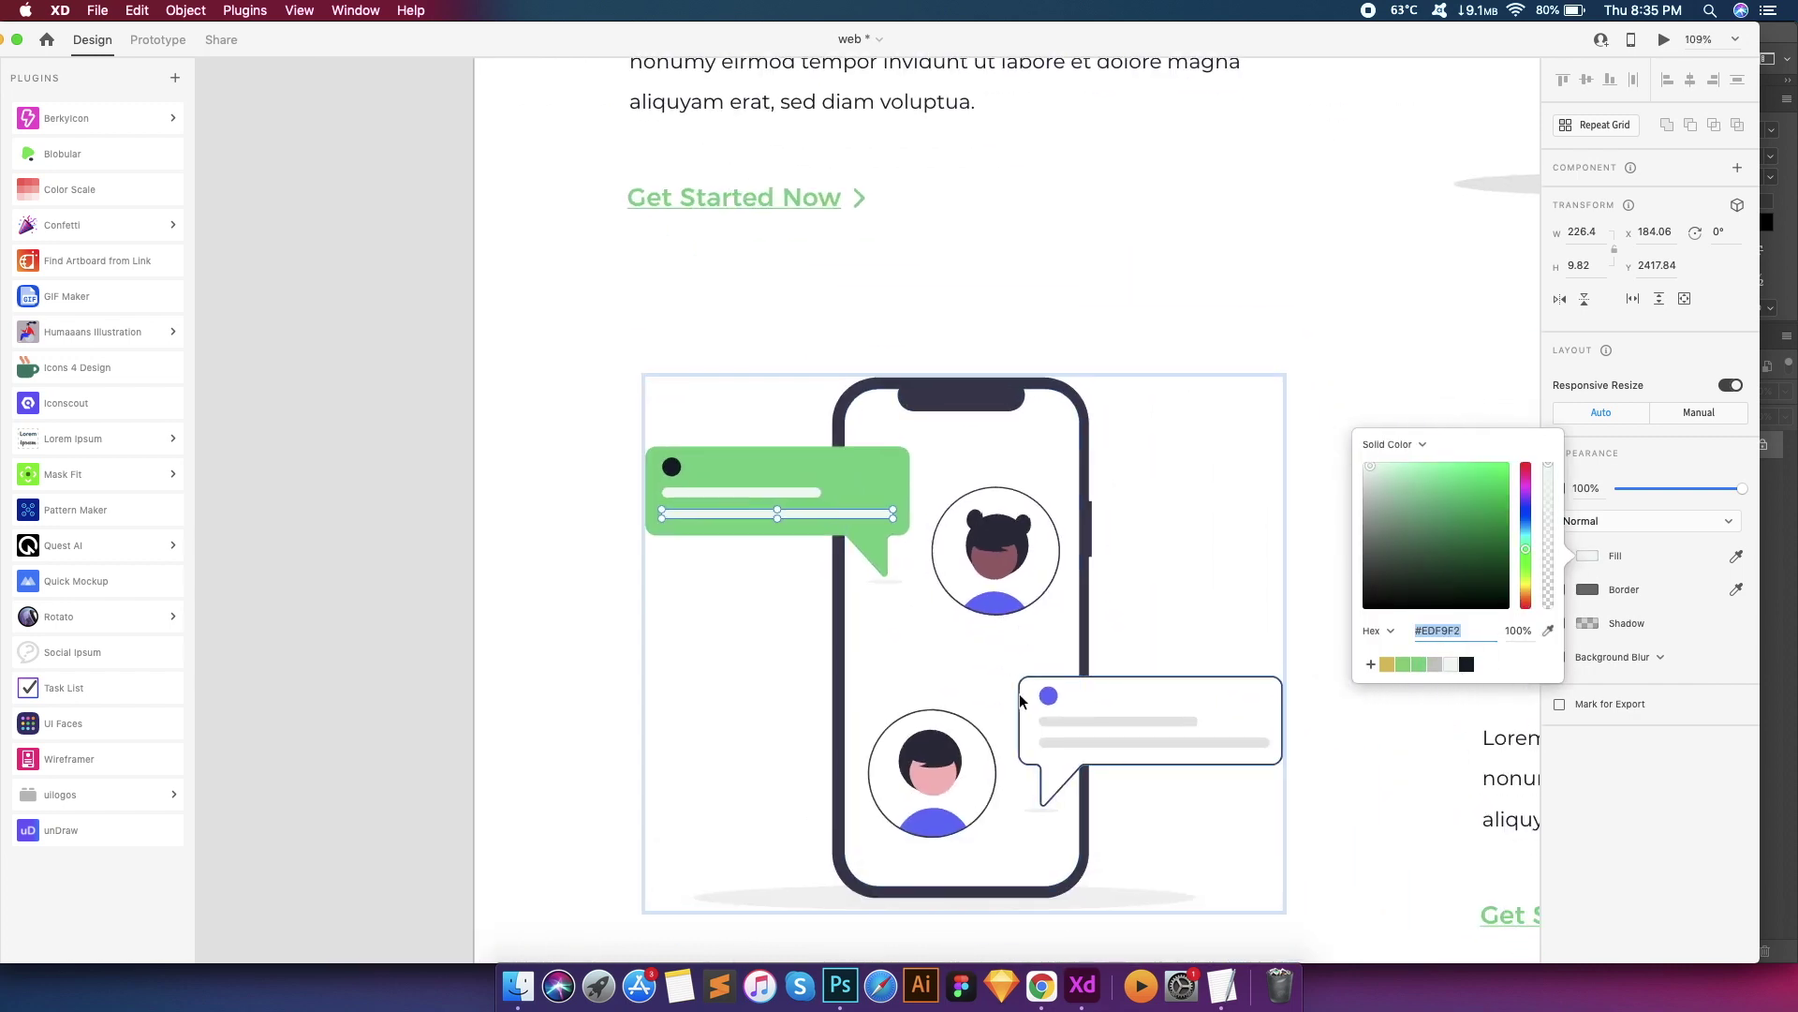
{"action": "left_click", "coordinate": [1047, 699]}
{"action": "left_click", "coordinate": [1588, 557]}
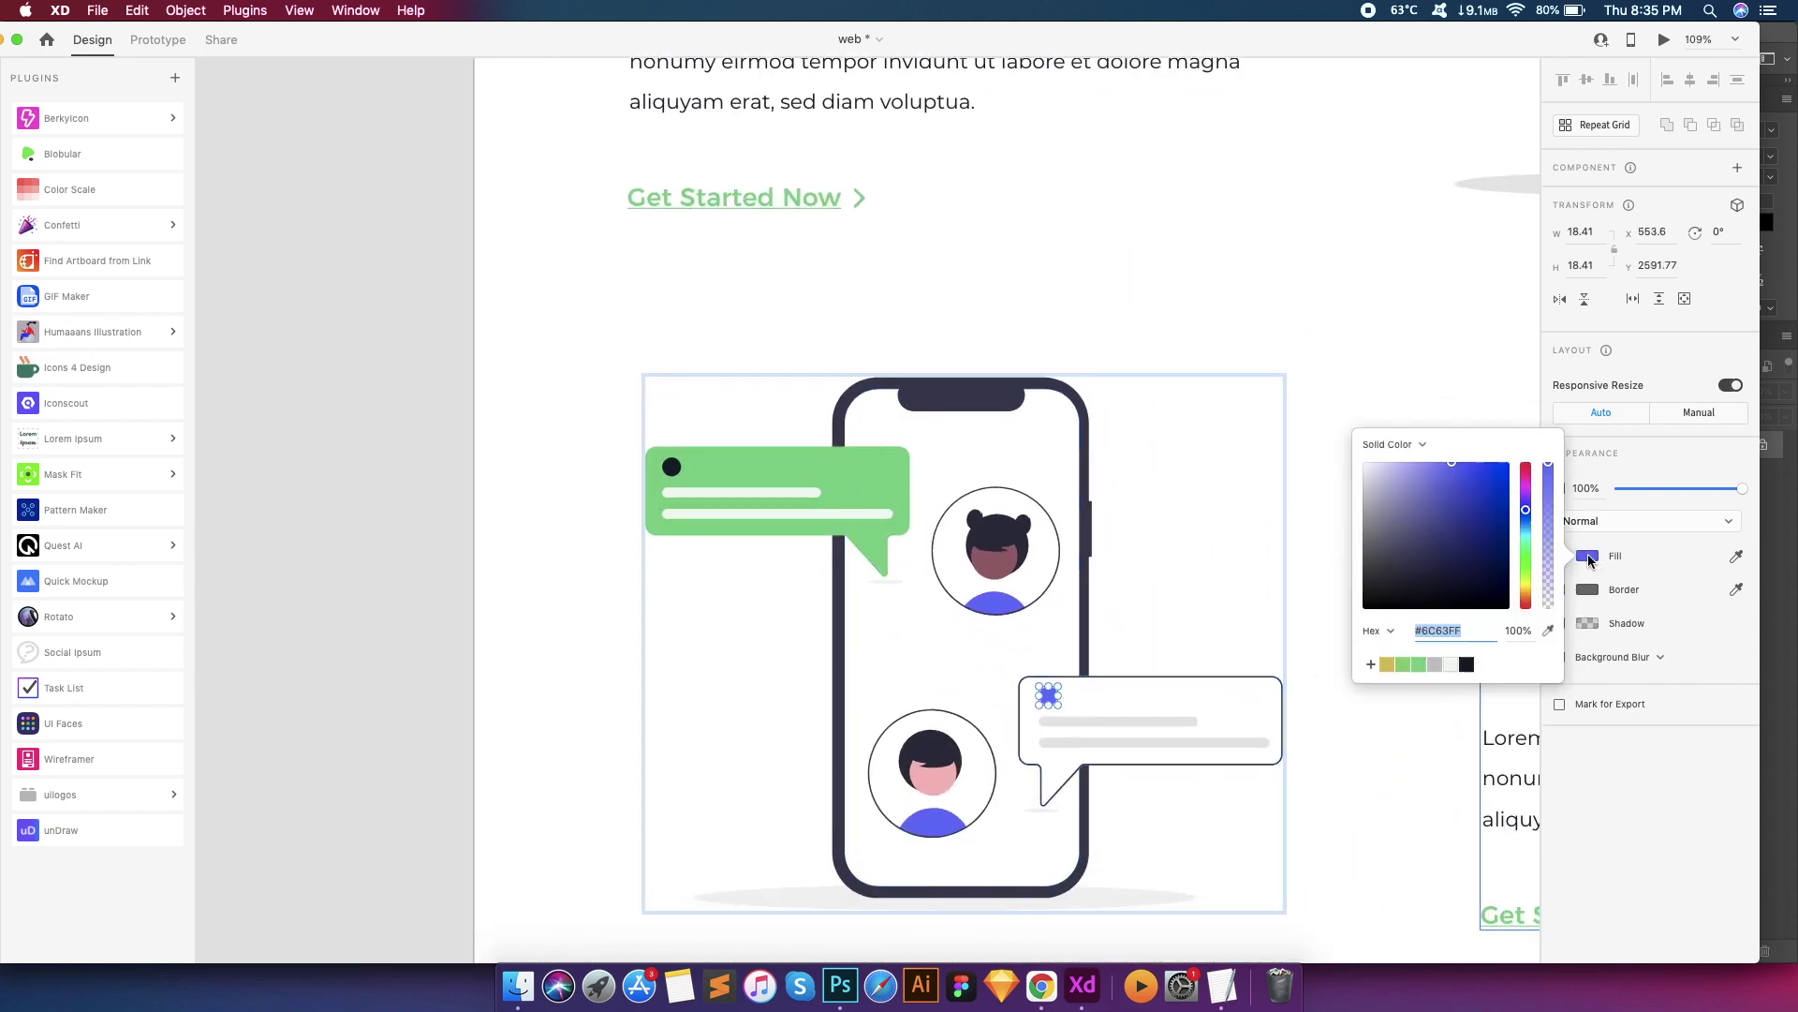
{"action": "left_click", "coordinate": [1427, 666]}
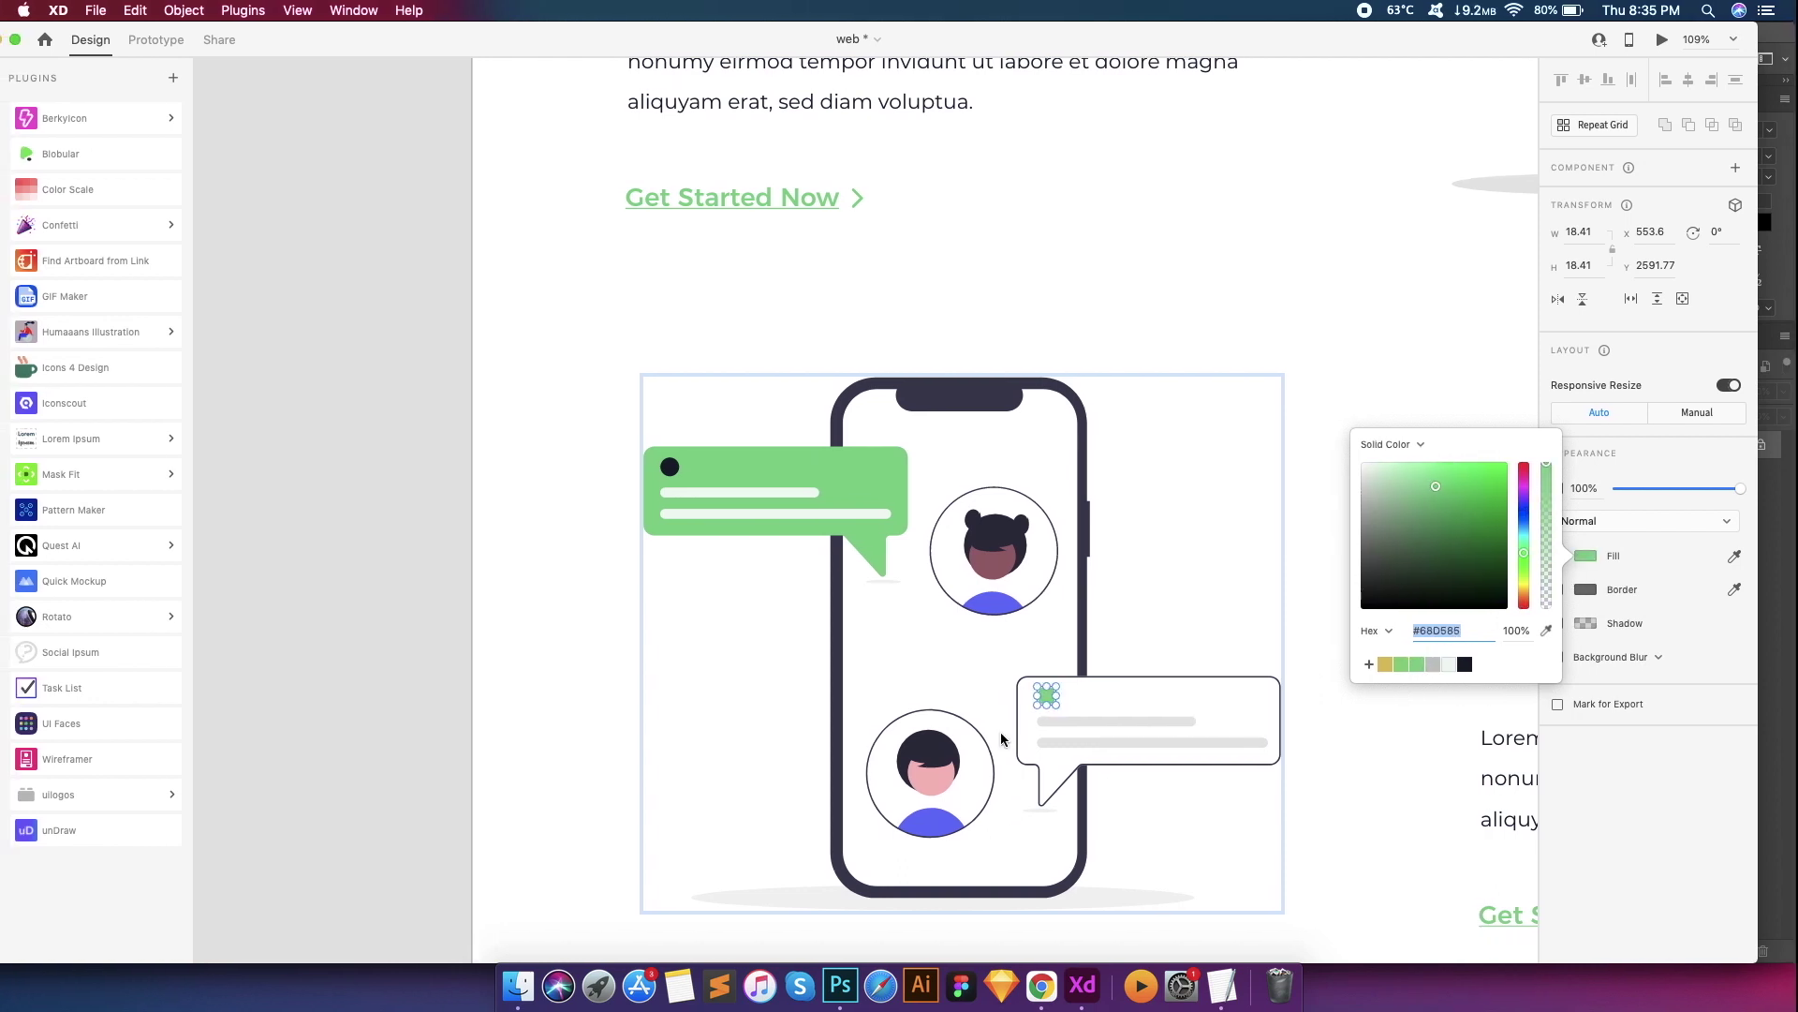
Fill the shirts of both avatars in the phone illustration with green #68D585
{"action": "left_click", "coordinate": [943, 824]}
{"action": "left_click", "coordinate": [1588, 556]}
{"action": "left_click", "coordinate": [1427, 667]}
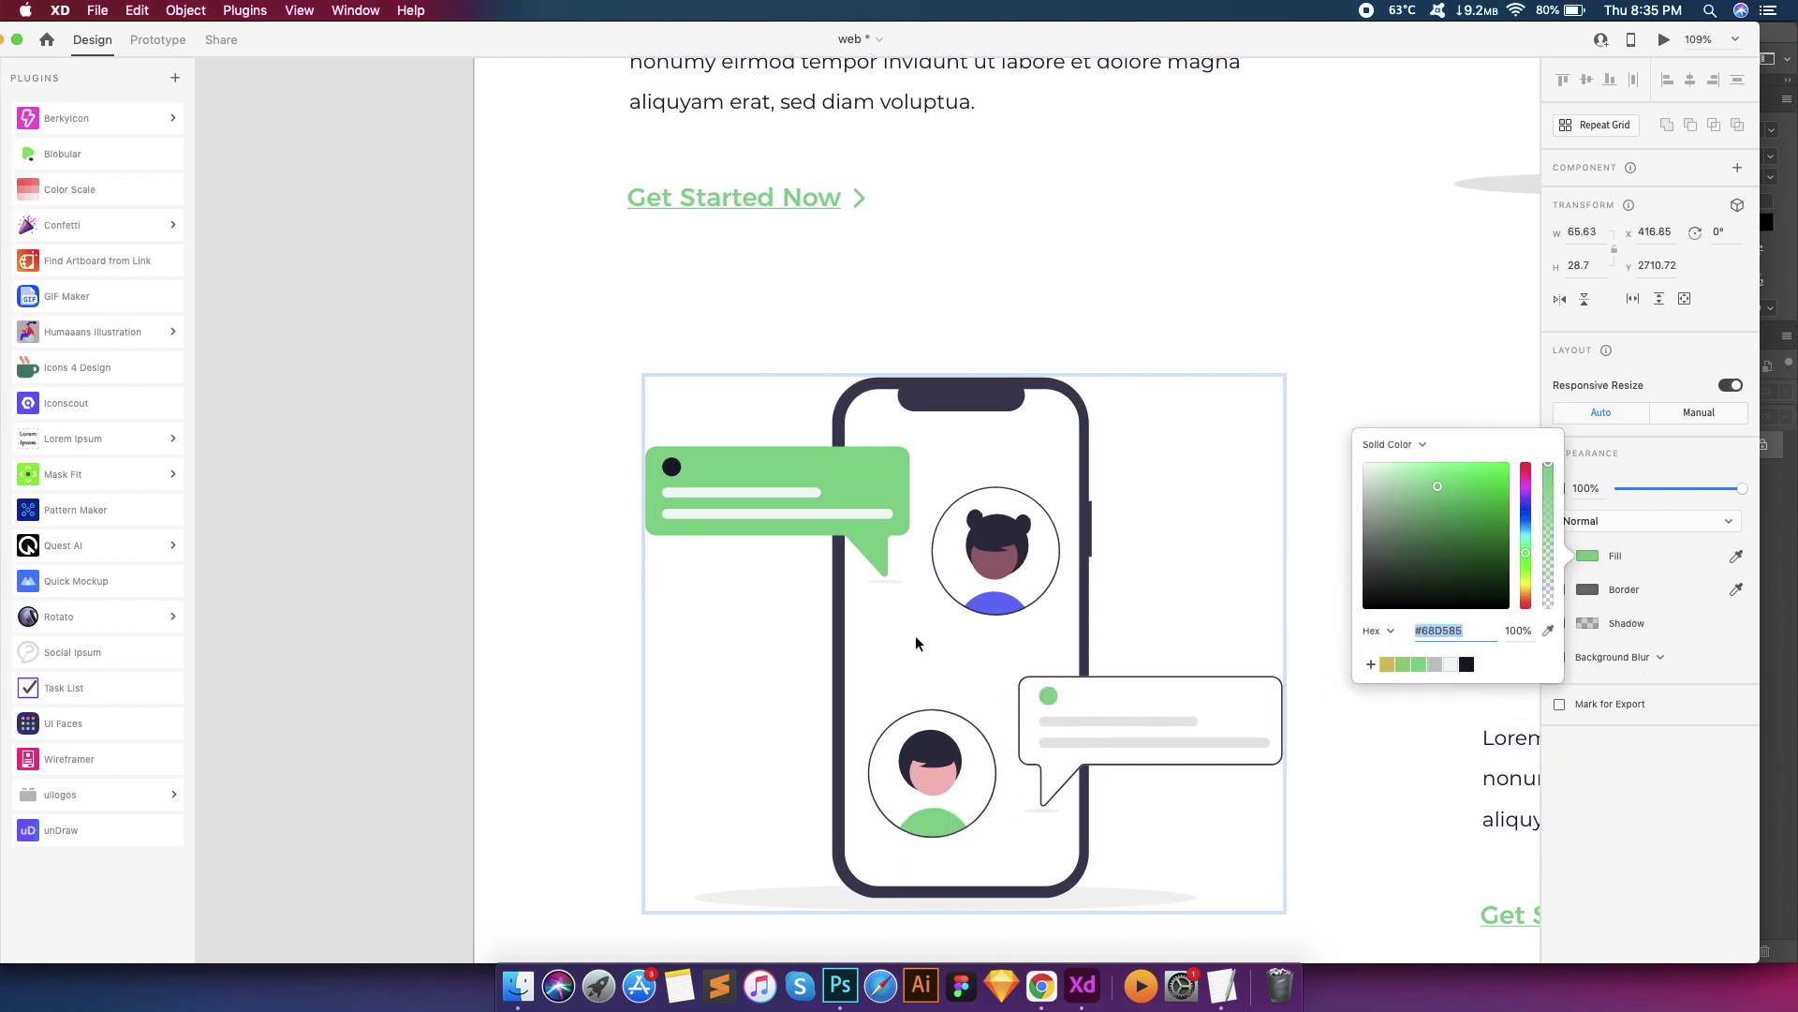
{"action": "left_click", "coordinate": [994, 609]}
{"action": "left_click", "coordinate": [1587, 556]}
{"action": "left_click", "coordinate": [1427, 667]}
Recolour the dark circular outlines around both avatars to light grey #E3E3E3
{"action": "left_click", "coordinate": [1028, 836]}
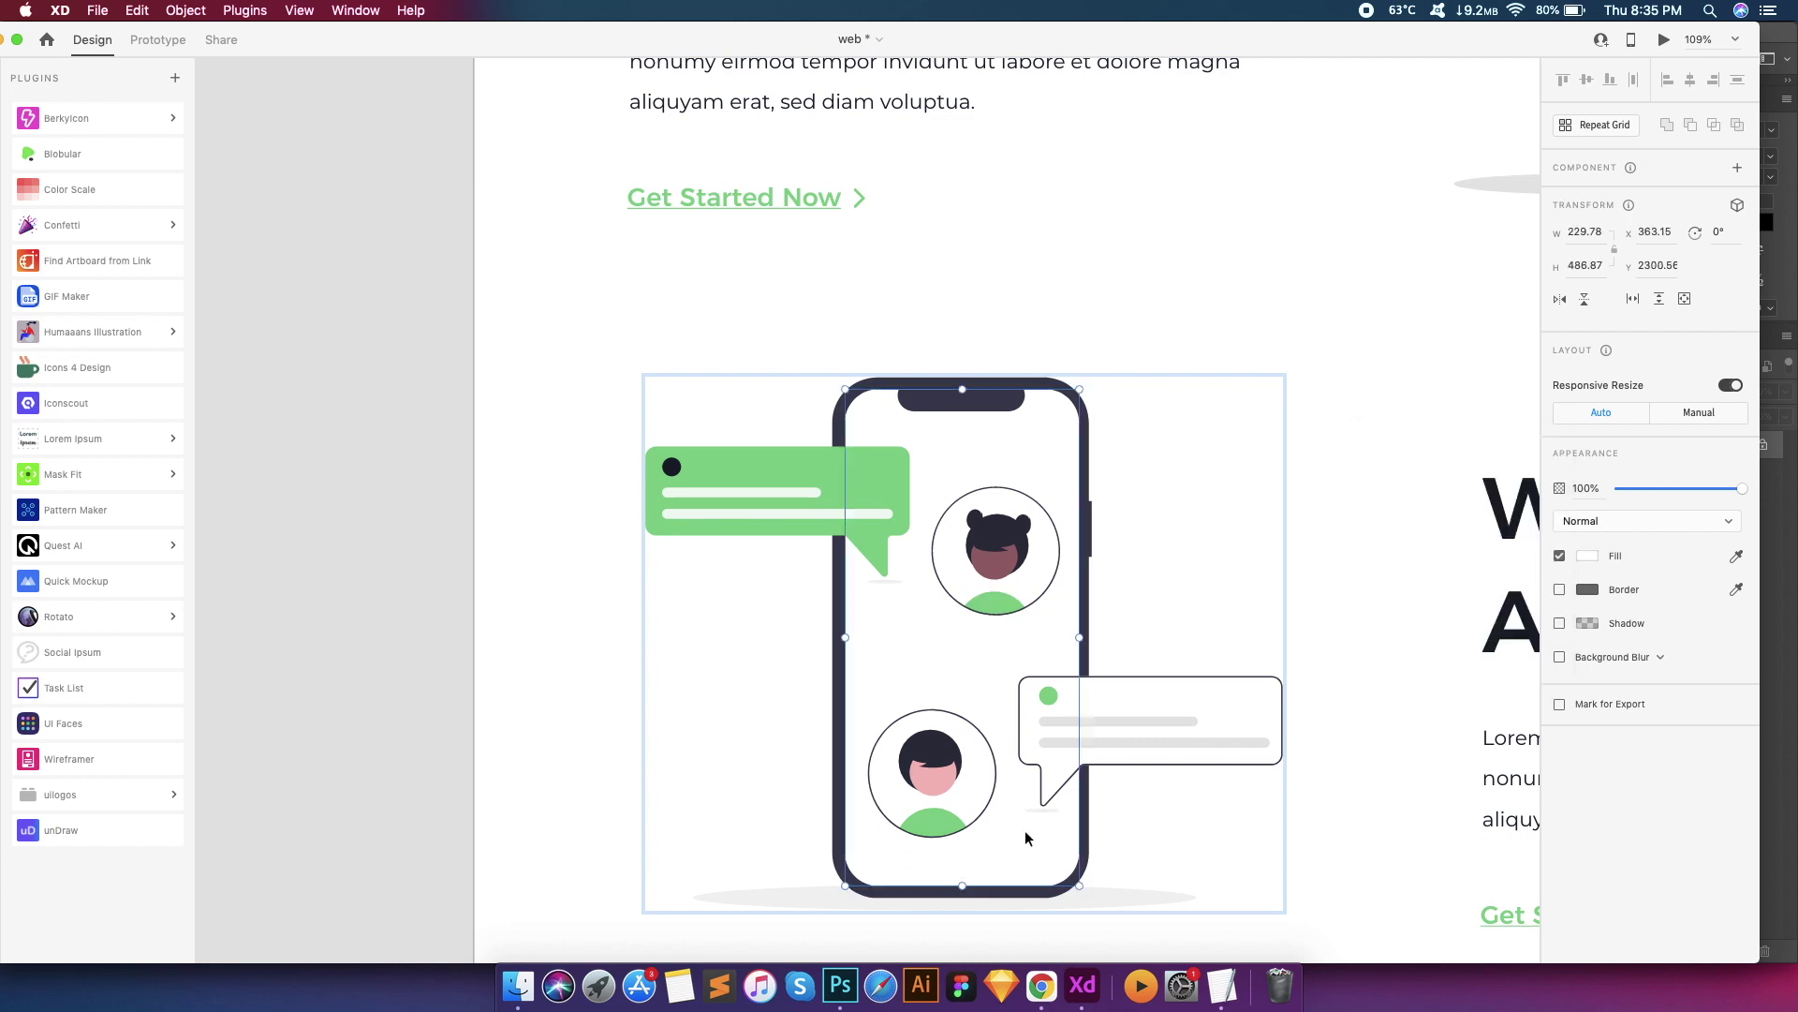
{"action": "scroll", "coordinate": [955, 723], "scroll_direction": "up", "scroll_amount": 5}
{"action": "double_click", "coordinate": [943, 683]}
{"action": "left_click", "coordinate": [1587, 502]}
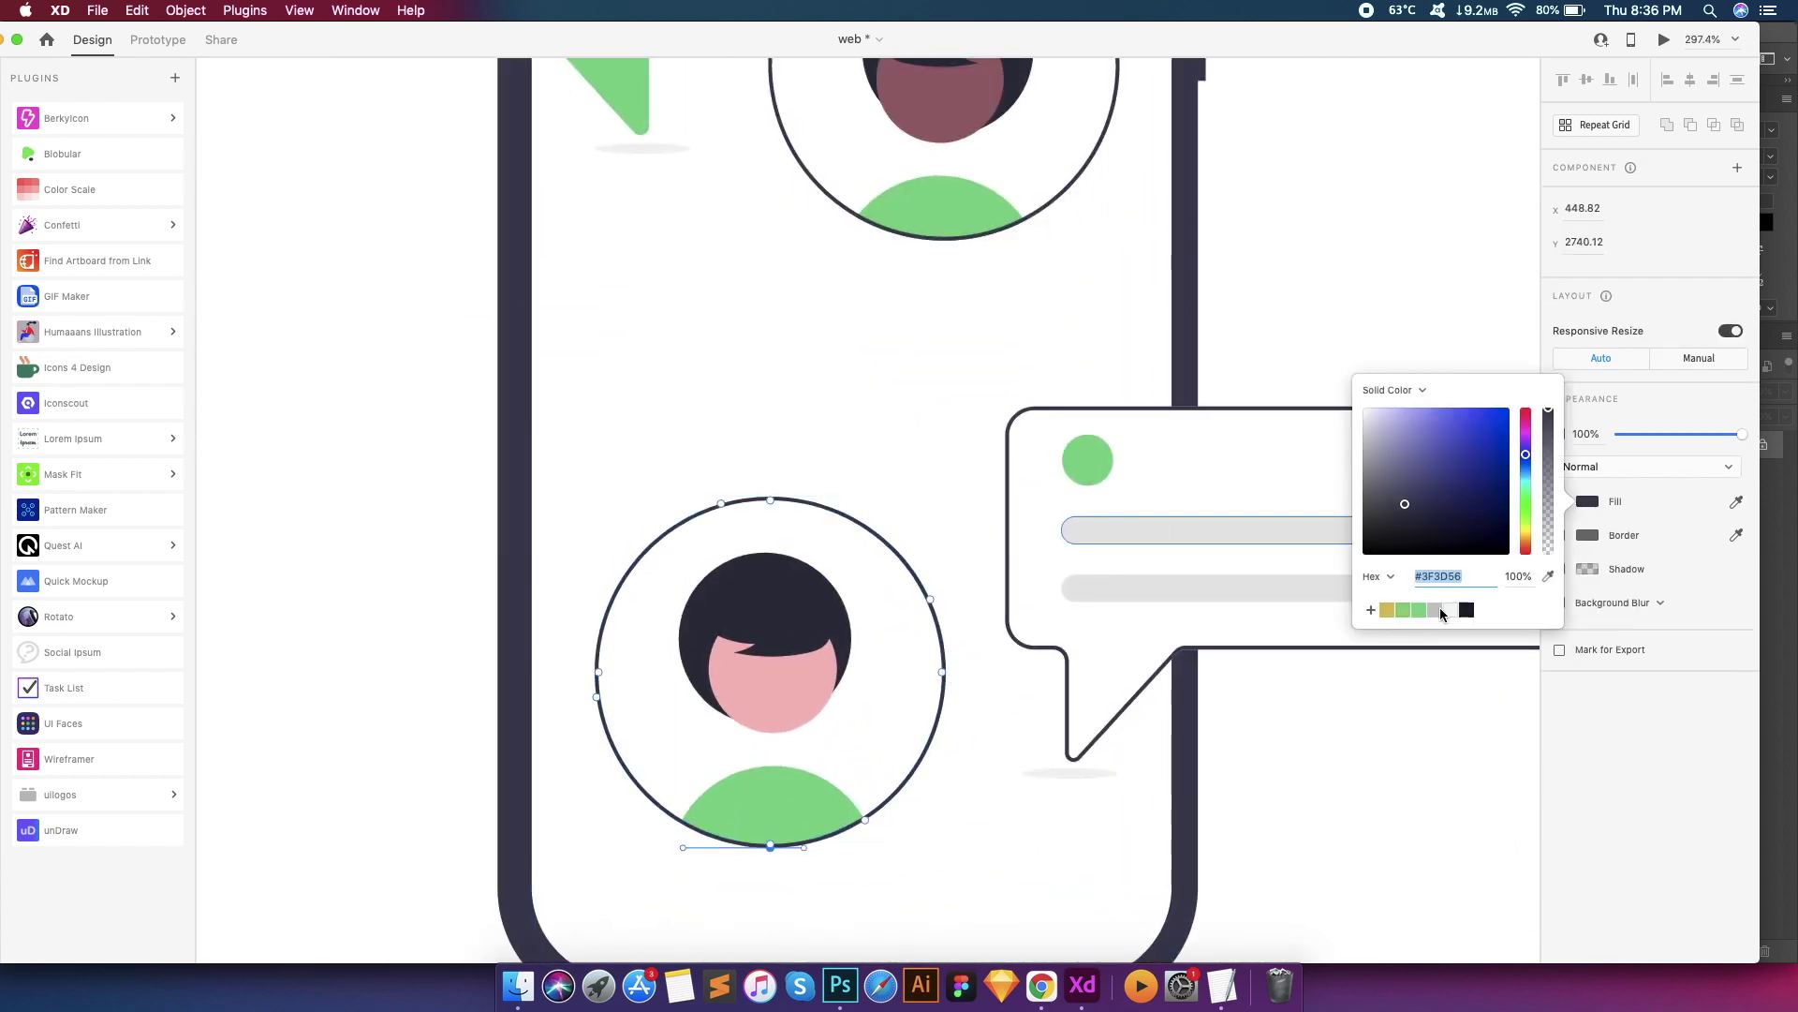
{"action": "left_click", "coordinate": [1453, 611]}
{"action": "left_click_drag", "start_coordinate": [1374, 520], "coordinate": [1325, 424]}
{"action": "left_click", "coordinate": [1056, 192]}
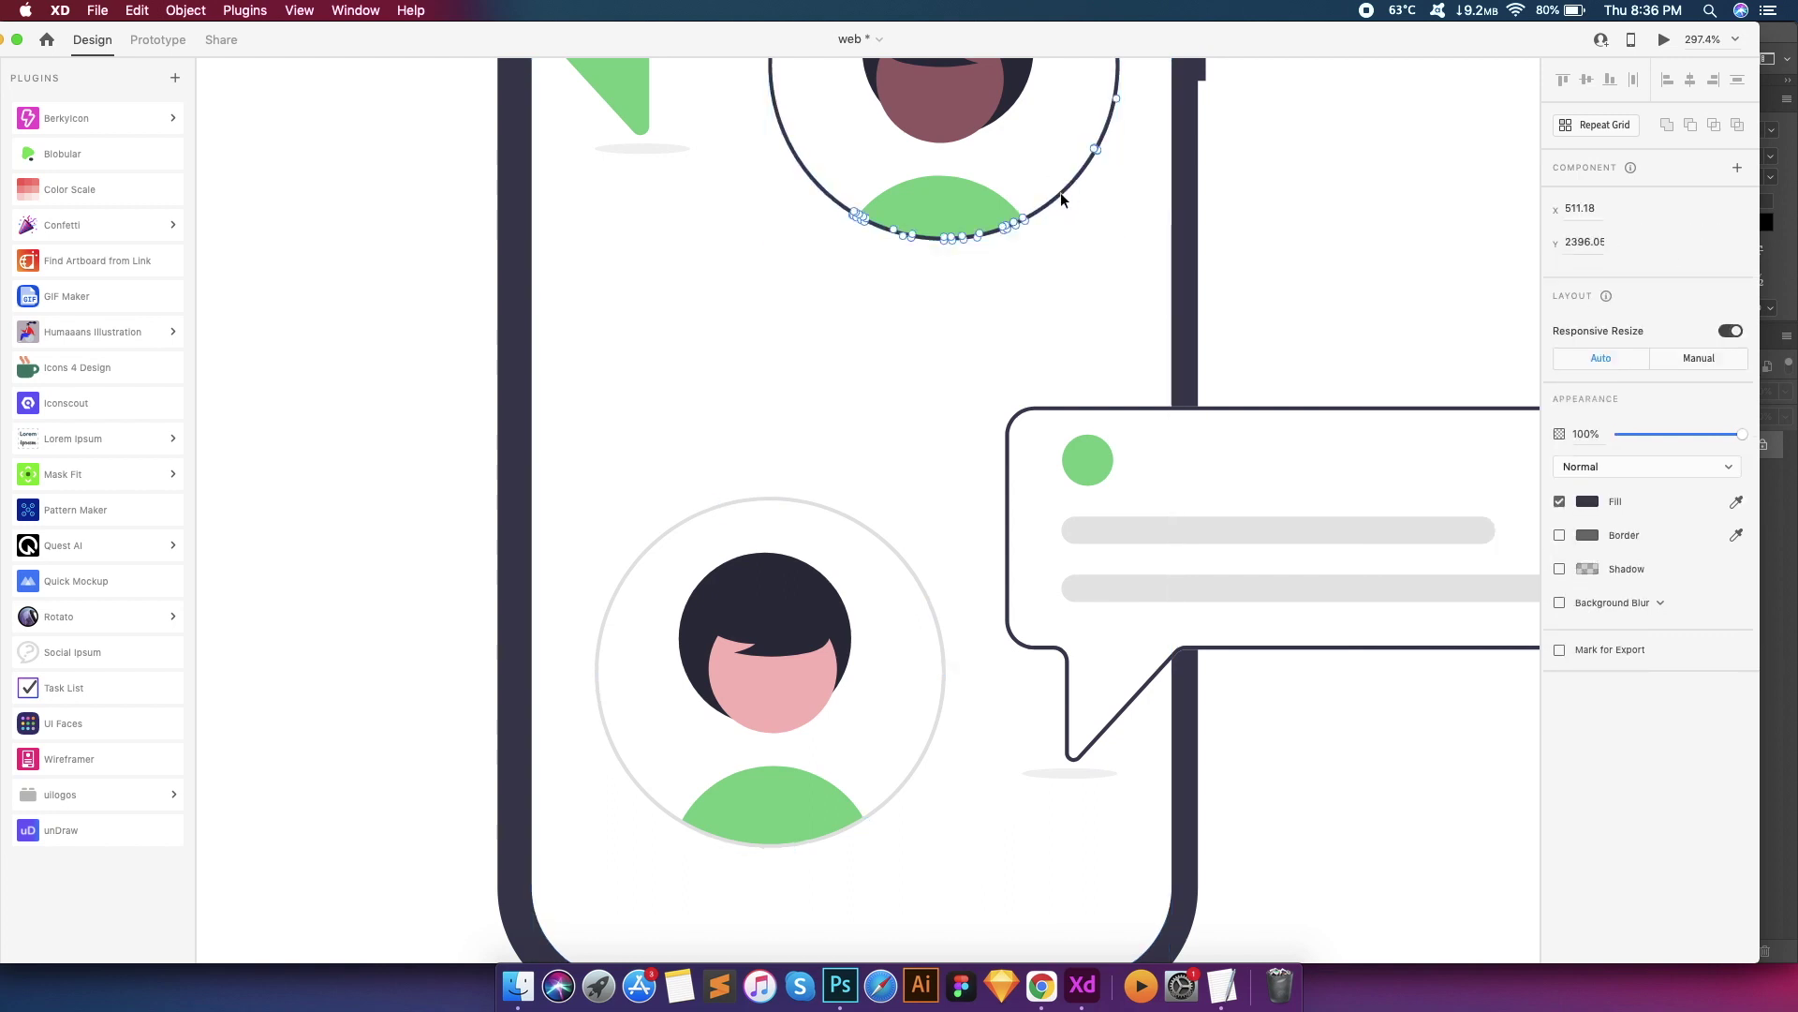
{"action": "left_click", "coordinate": [1589, 503]}
{"action": "left_click", "coordinate": [1387, 609]}
Shorten the "Ready to get started?" banner from its upper edge to a height of 367 and reposition its heading
{"action": "scroll", "coordinate": [1189, 279], "scroll_direction": "down", "scroll_amount": 10}
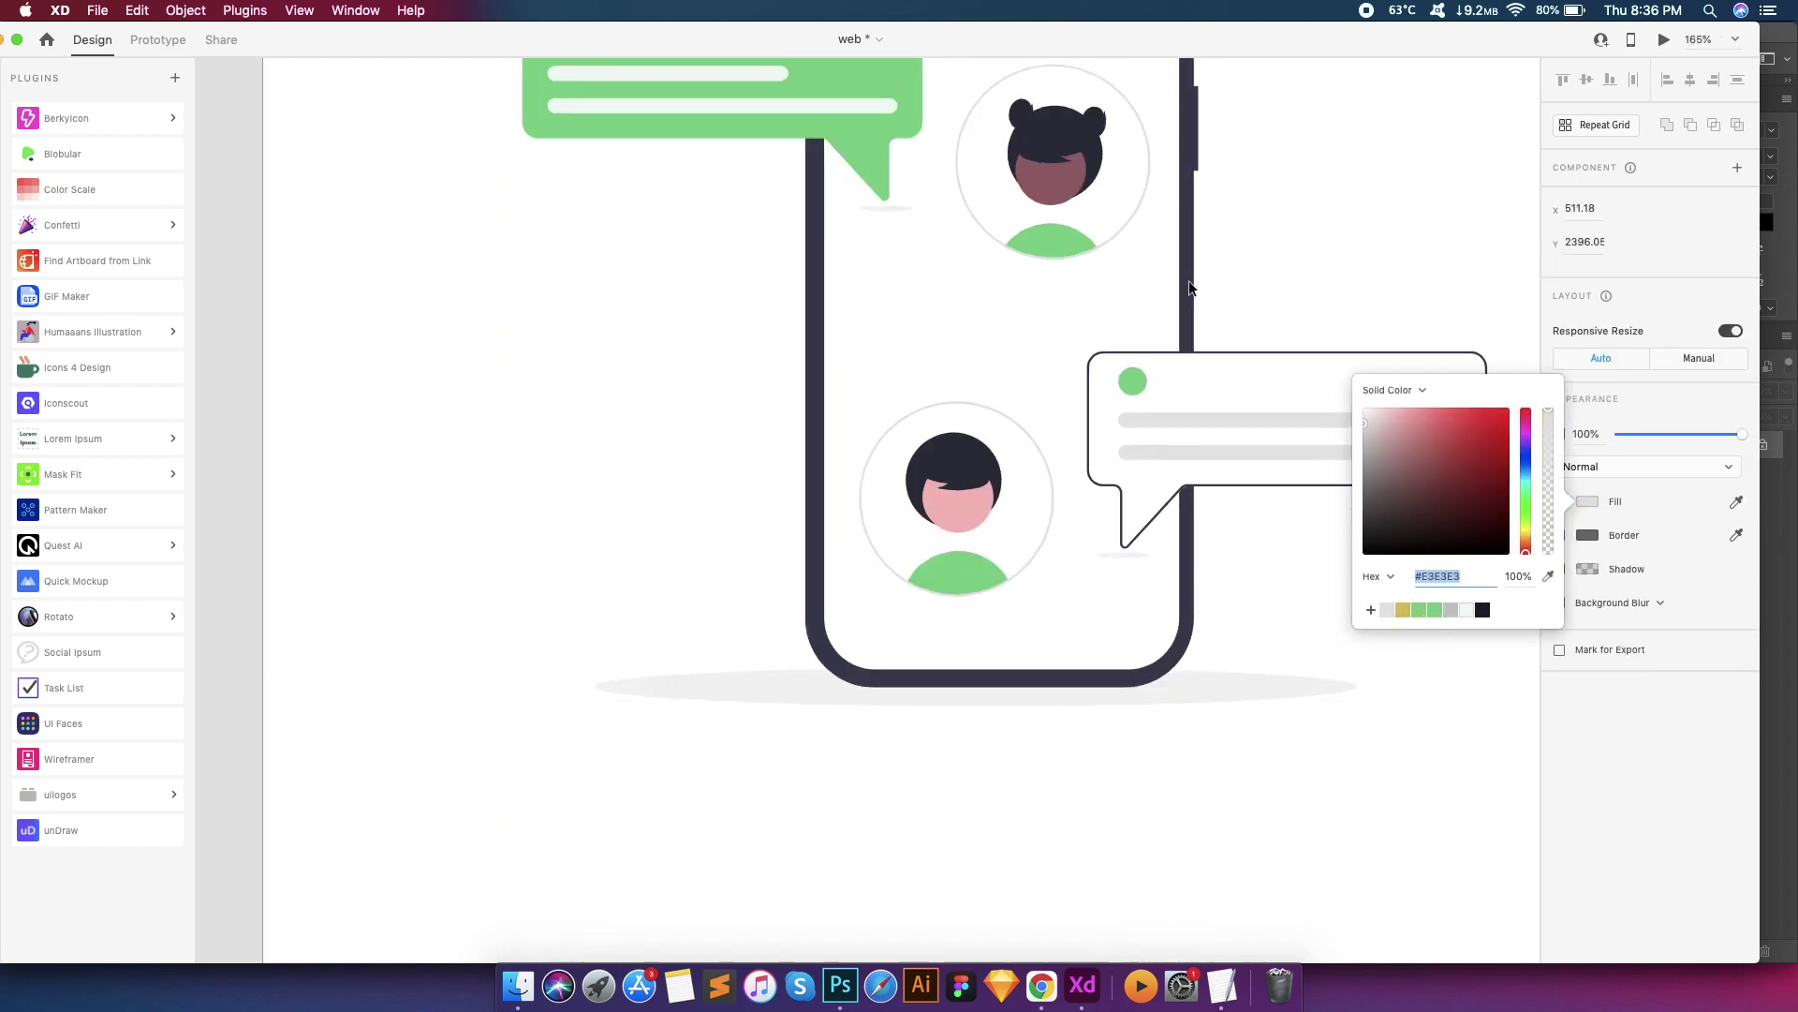
{"action": "scroll", "coordinate": [1194, 255], "scroll_direction": "up", "scroll_amount": 3}
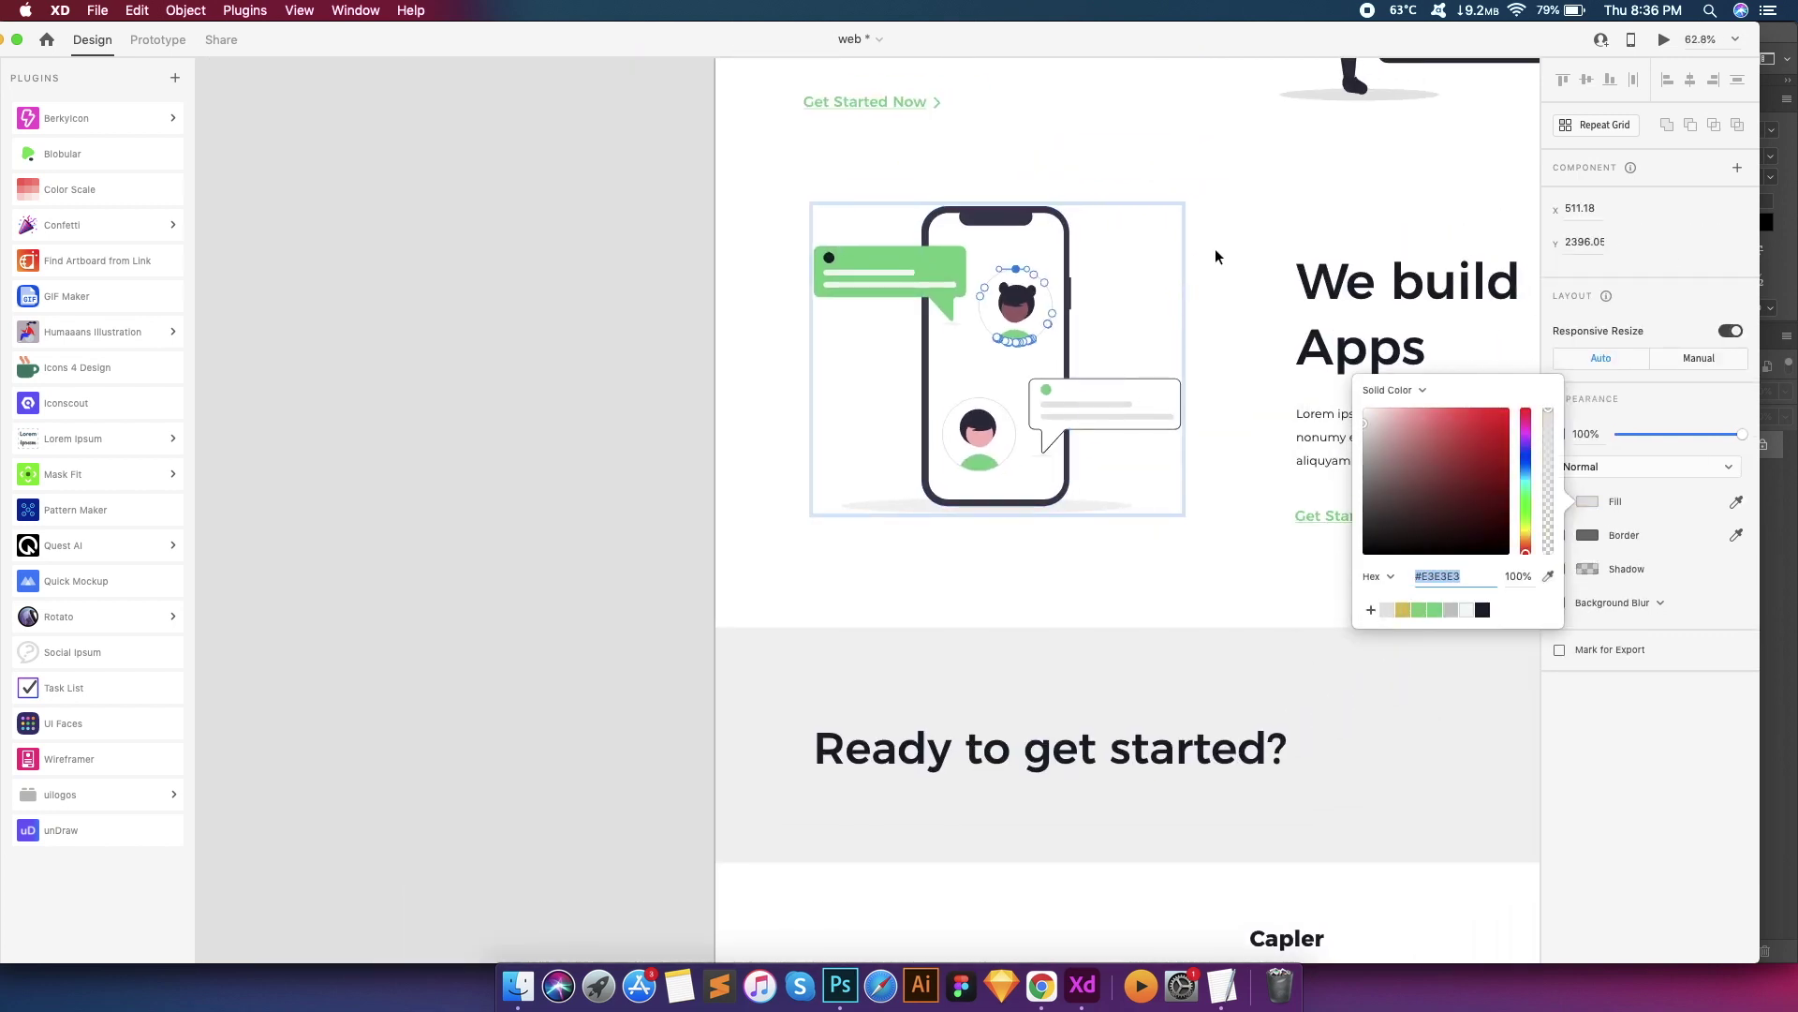
{"action": "scroll", "coordinate": [1193, 262], "scroll_direction": "down", "scroll_amount": 5}
{"action": "left_click", "coordinate": [1183, 468]}
{"action": "left_click_drag", "start_coordinate": [1175, 454], "coordinate": [1177, 461]}
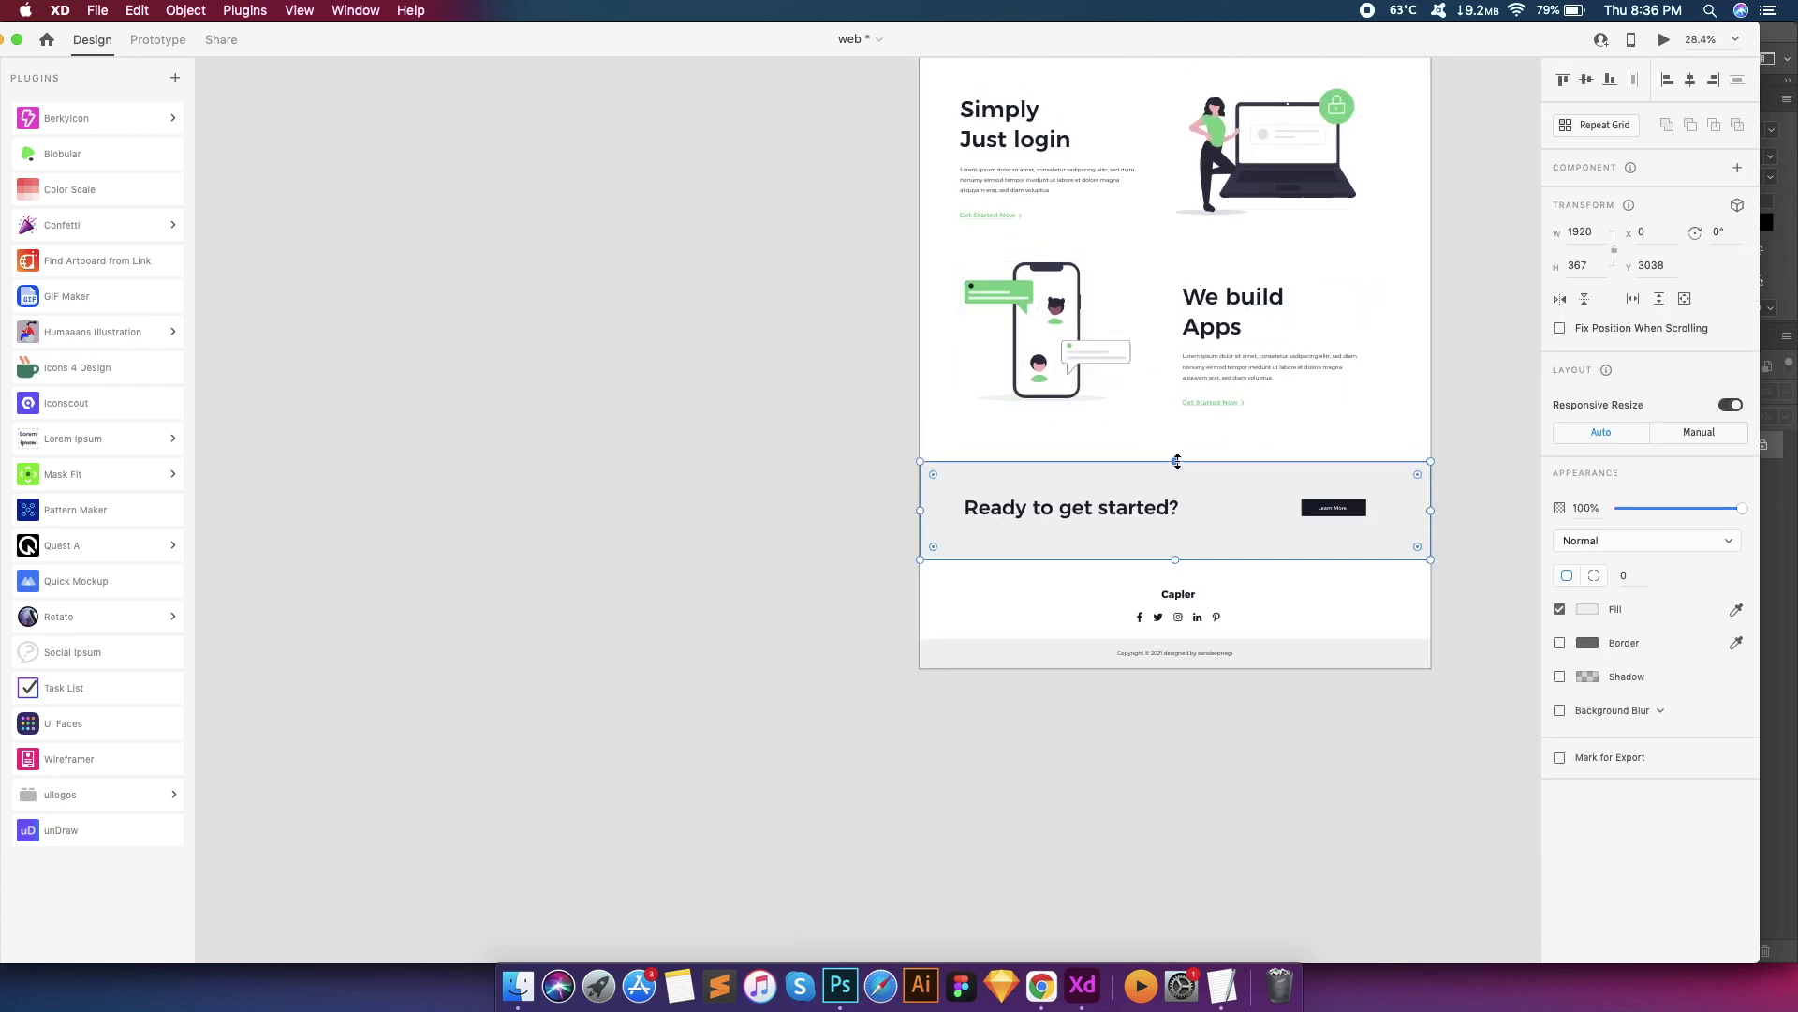
{"action": "scroll", "coordinate": [1223, 548], "scroll_direction": "down", "scroll_amount": 4}
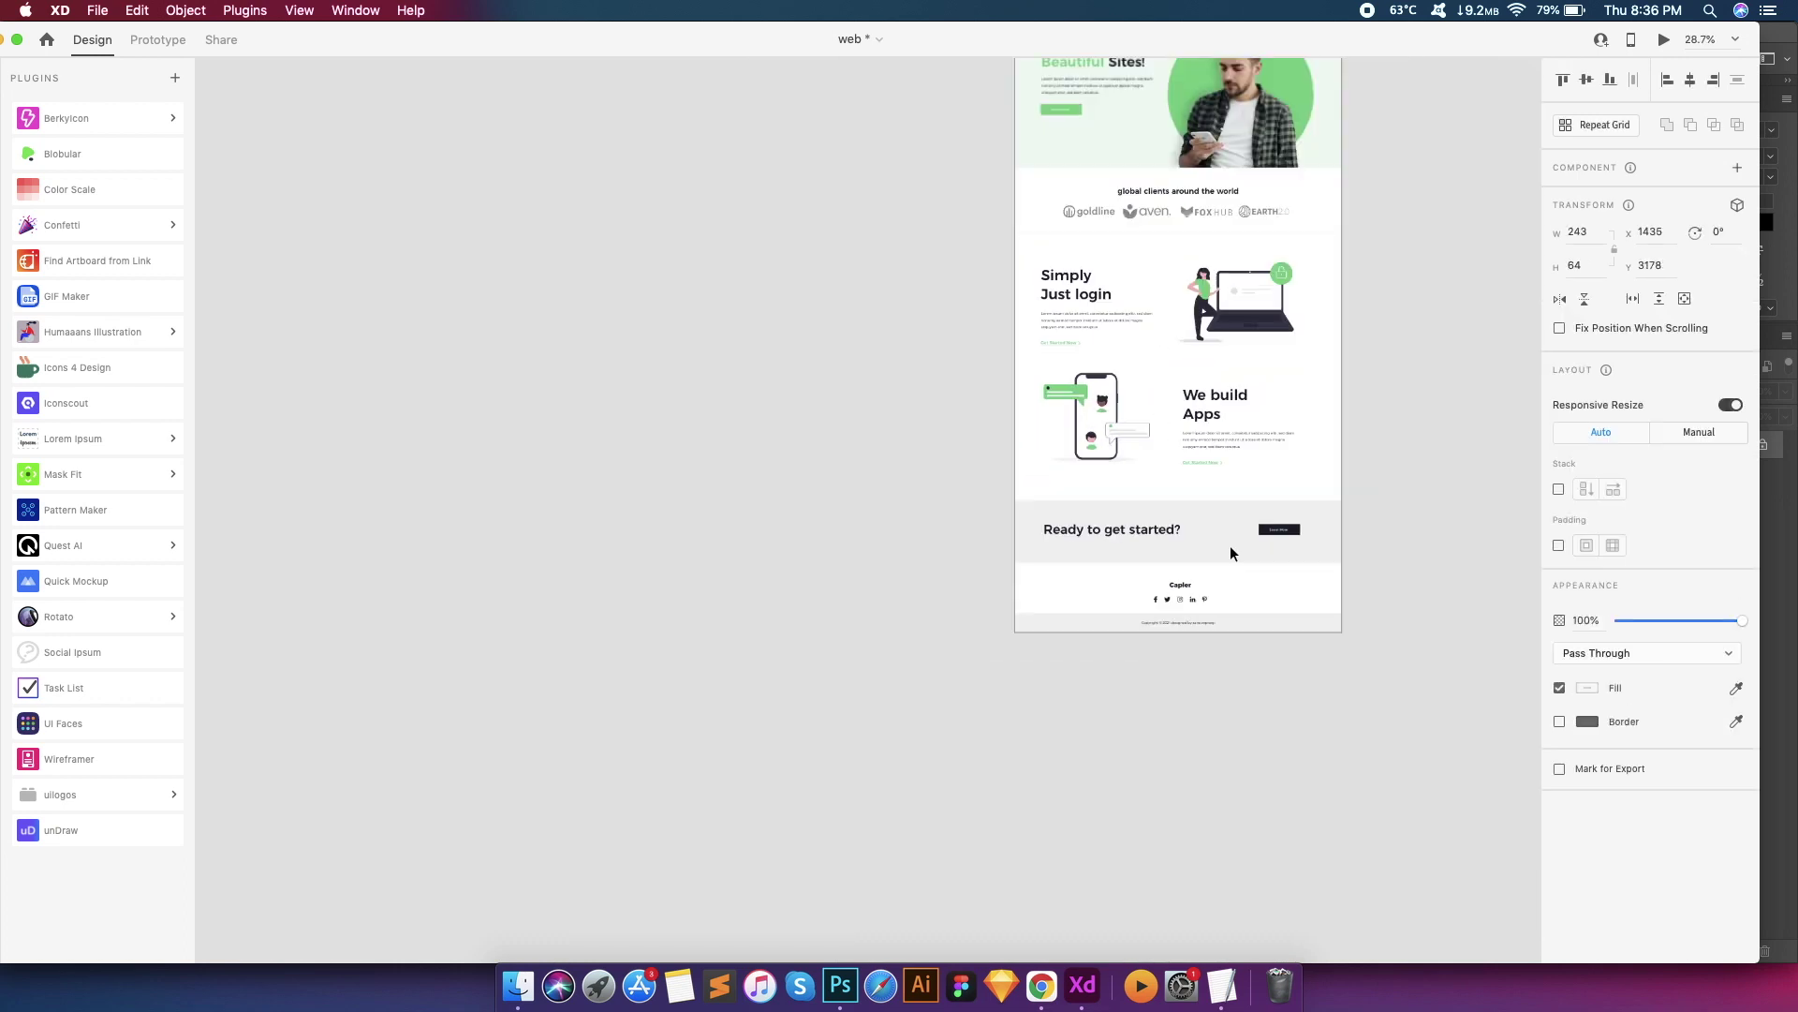
{"action": "scroll", "coordinate": [1224, 548], "scroll_direction": "up", "scroll_amount": 3}
{"action": "left_click", "coordinate": [1158, 534]}
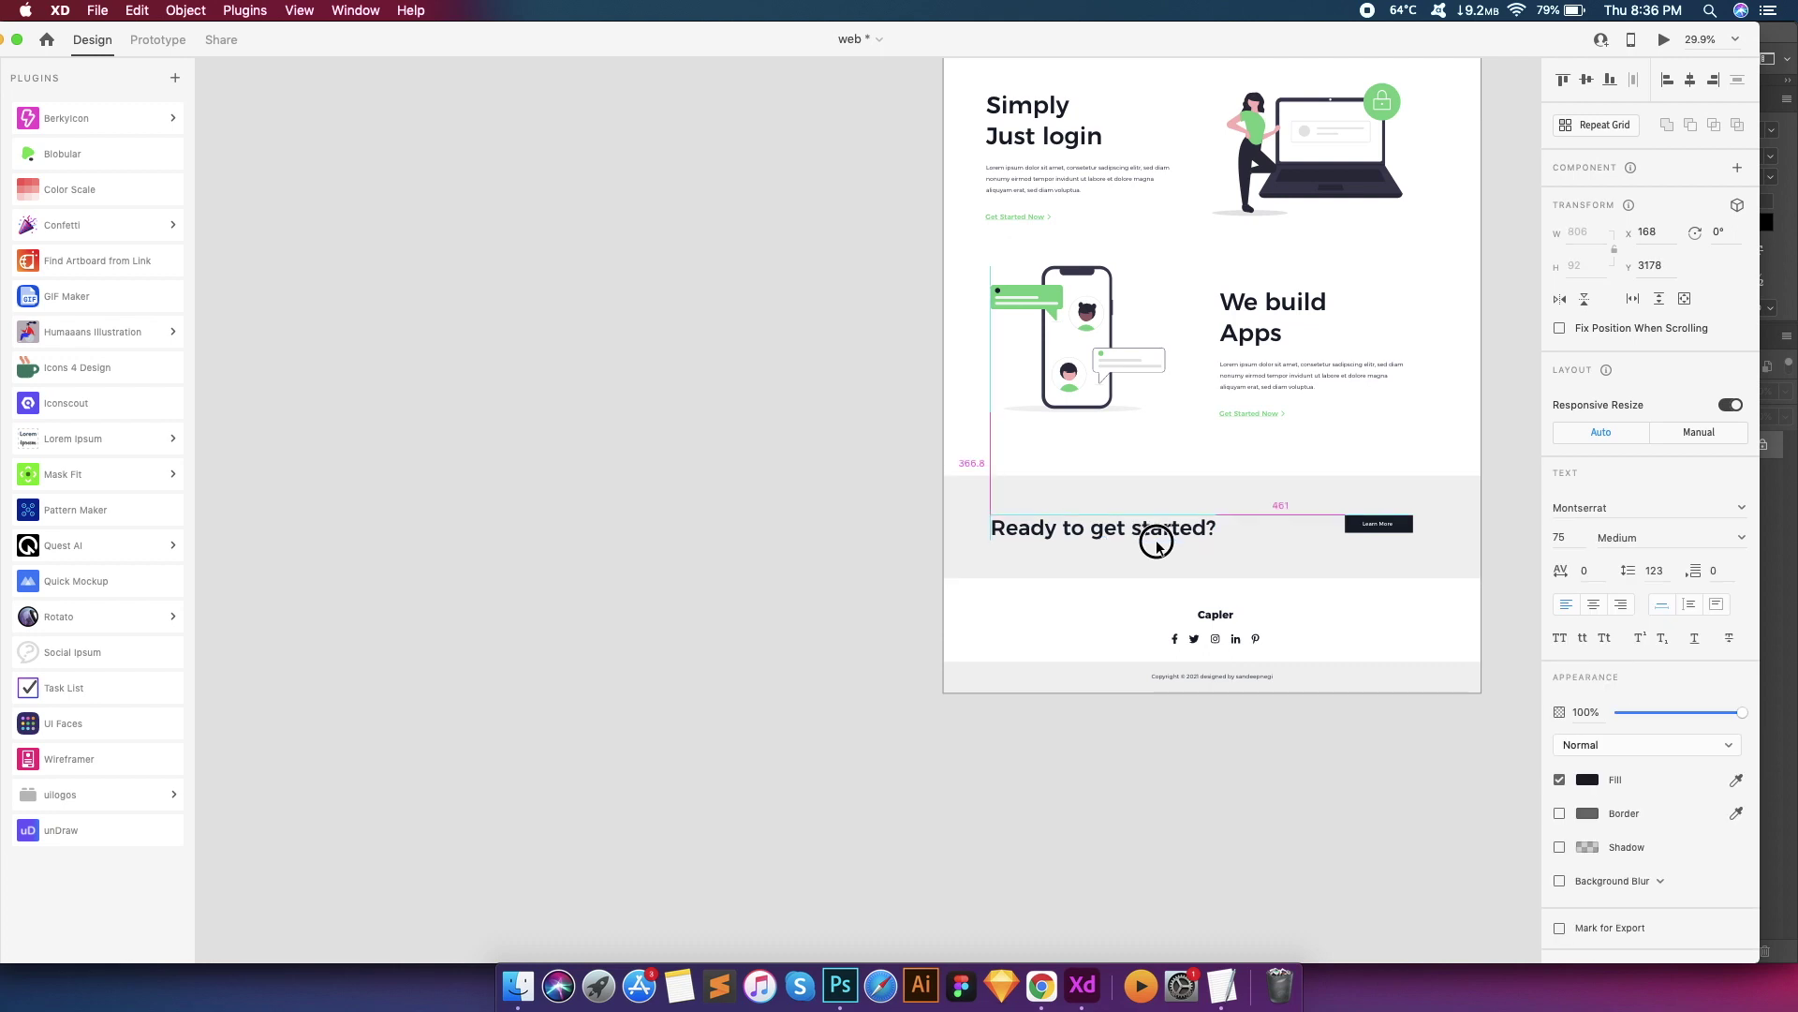
Fill the "Ready to get started?" banner's background with the page's green swatch
{"action": "left_click", "coordinate": [1335, 544]}
{"action": "left_click", "coordinate": [1588, 610]}
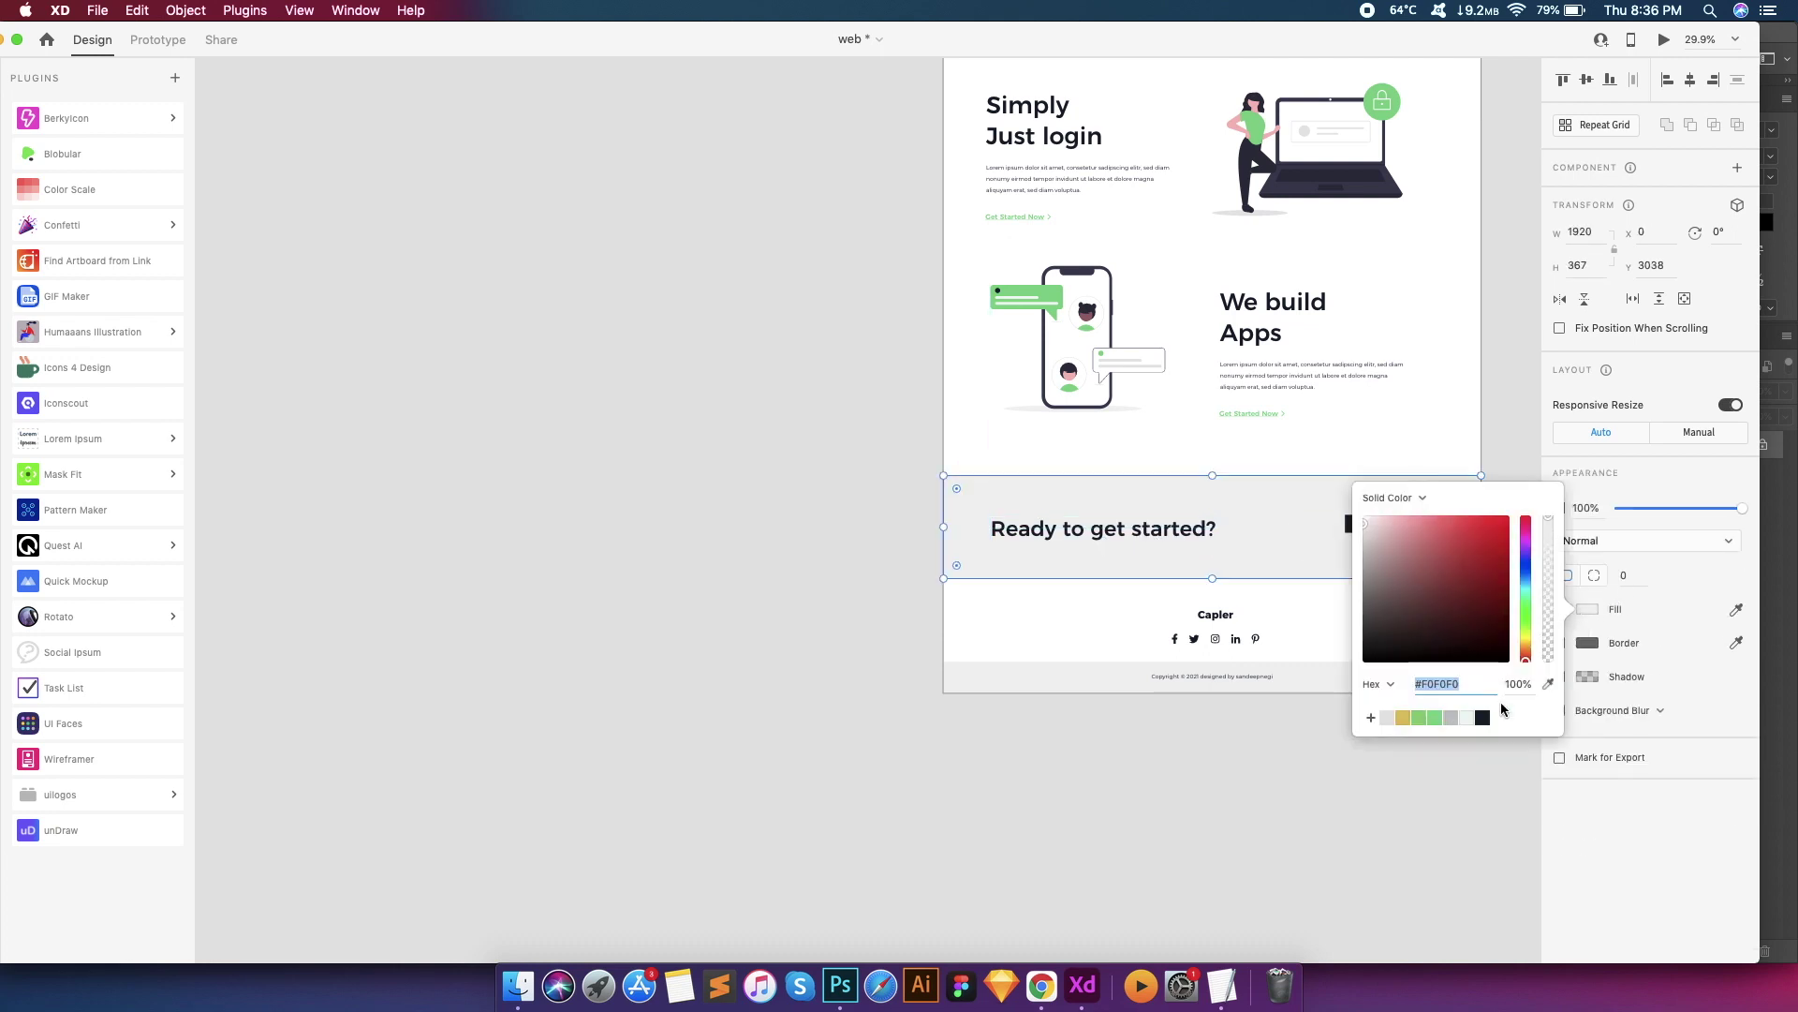
{"action": "left_click", "coordinate": [1396, 714]}
{"action": "left_click", "coordinate": [1422, 386]}
Move the banner's Learn More button to X 1425, Y 3190, level with the heading
{"action": "scroll", "coordinate": [1423, 386], "scroll_direction": "right", "scroll_amount": 3}
{"action": "scroll", "coordinate": [1251, 450], "scroll_direction": "up", "scroll_amount": 5}
{"action": "left_click", "coordinate": [1250, 452]}
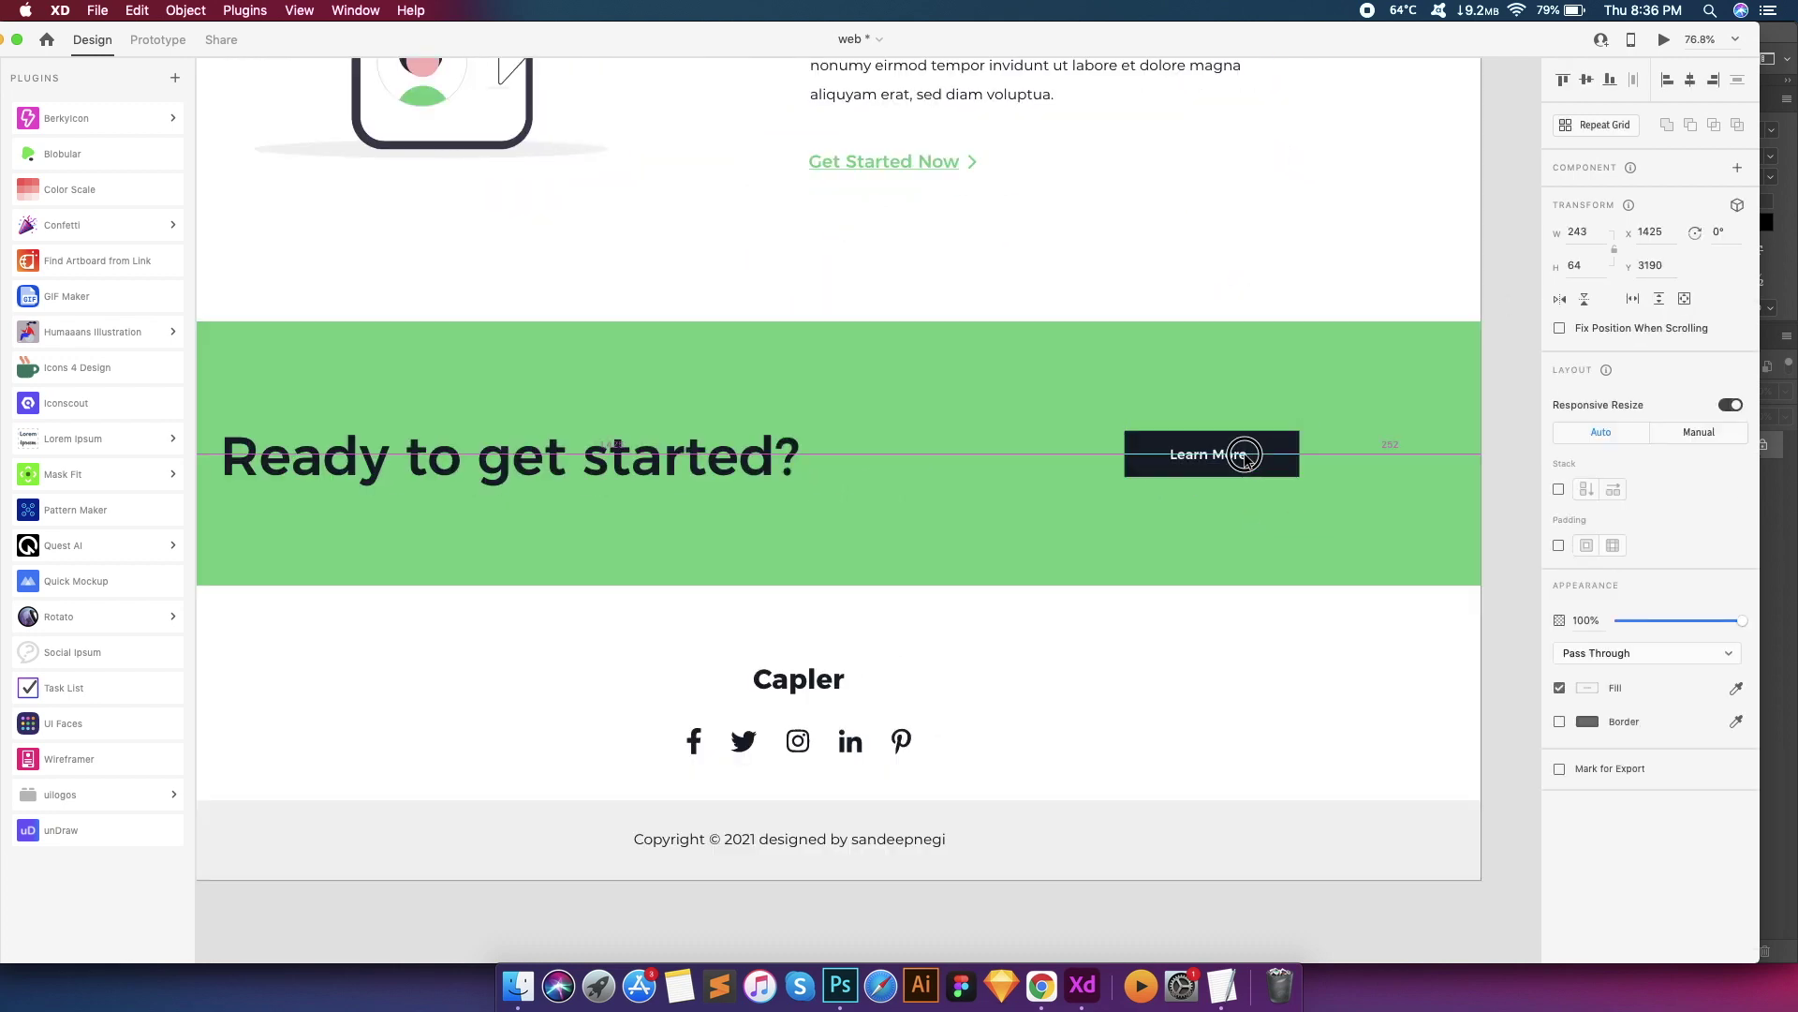
{"action": "scroll", "coordinate": [1044, 526], "scroll_direction": "down", "scroll_amount": 3}
{"action": "left_click", "coordinate": [977, 532]}
{"action": "scroll", "coordinate": [1132, 570], "scroll_direction": "down", "scroll_amount": 3}
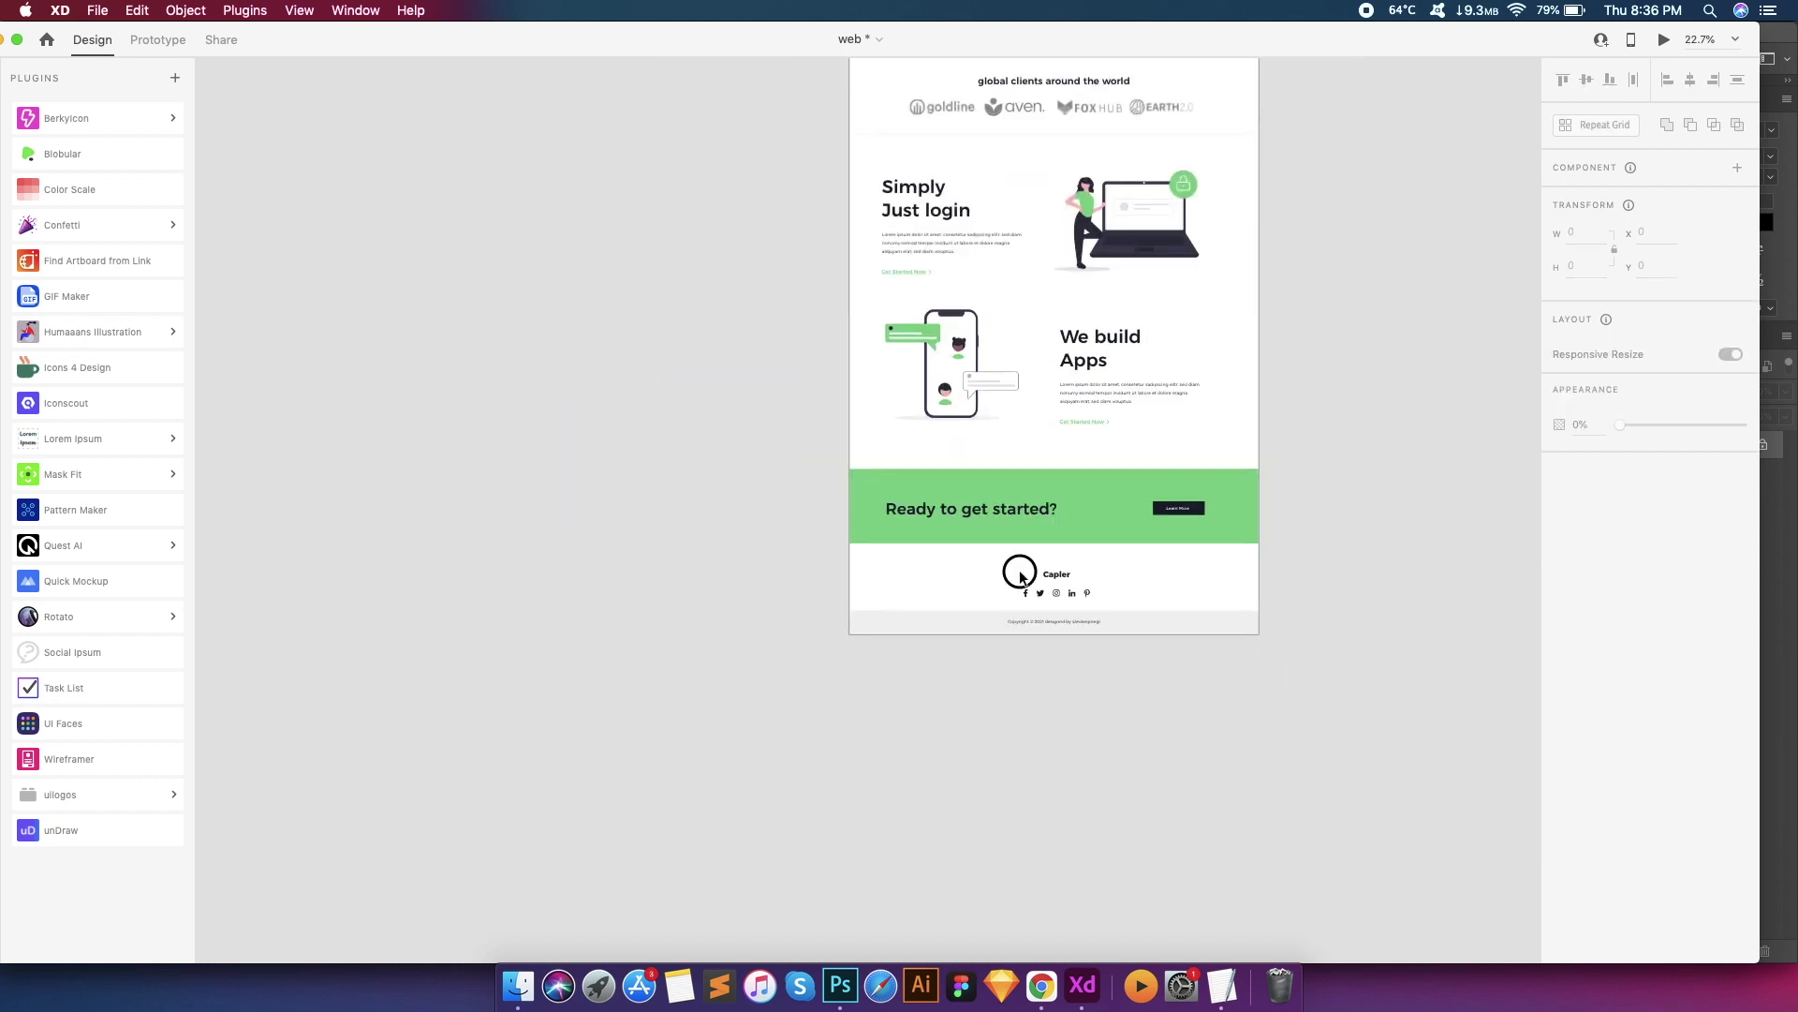
Preview the Web 1920 – 1 artboard in full screen and review the page from the hero to the green banner
{"action": "left_click", "coordinate": [1090, 592]}
{"action": "scroll", "coordinate": [1435, 328], "scroll_direction": "up", "scroll_amount": 5}
{"action": "scroll", "coordinate": [1435, 328], "scroll_direction": "right", "scroll_amount": 3}
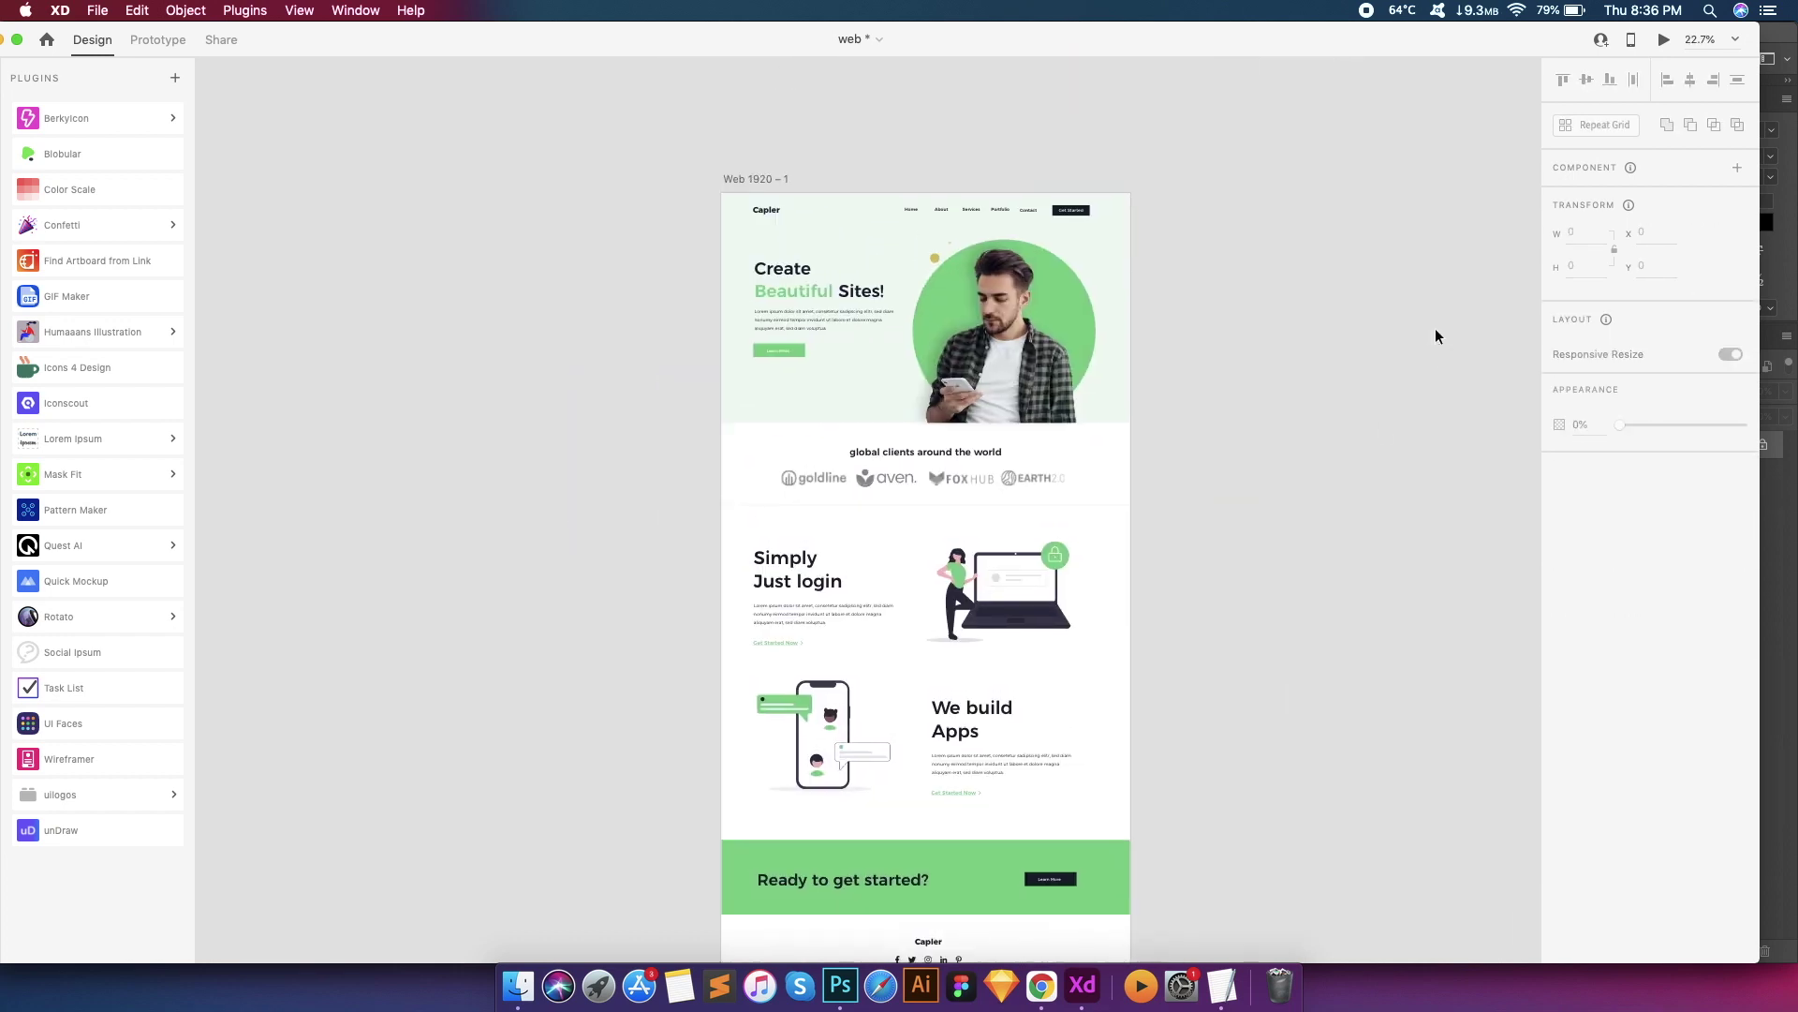
{"action": "left_click", "coordinate": [693, 151]}
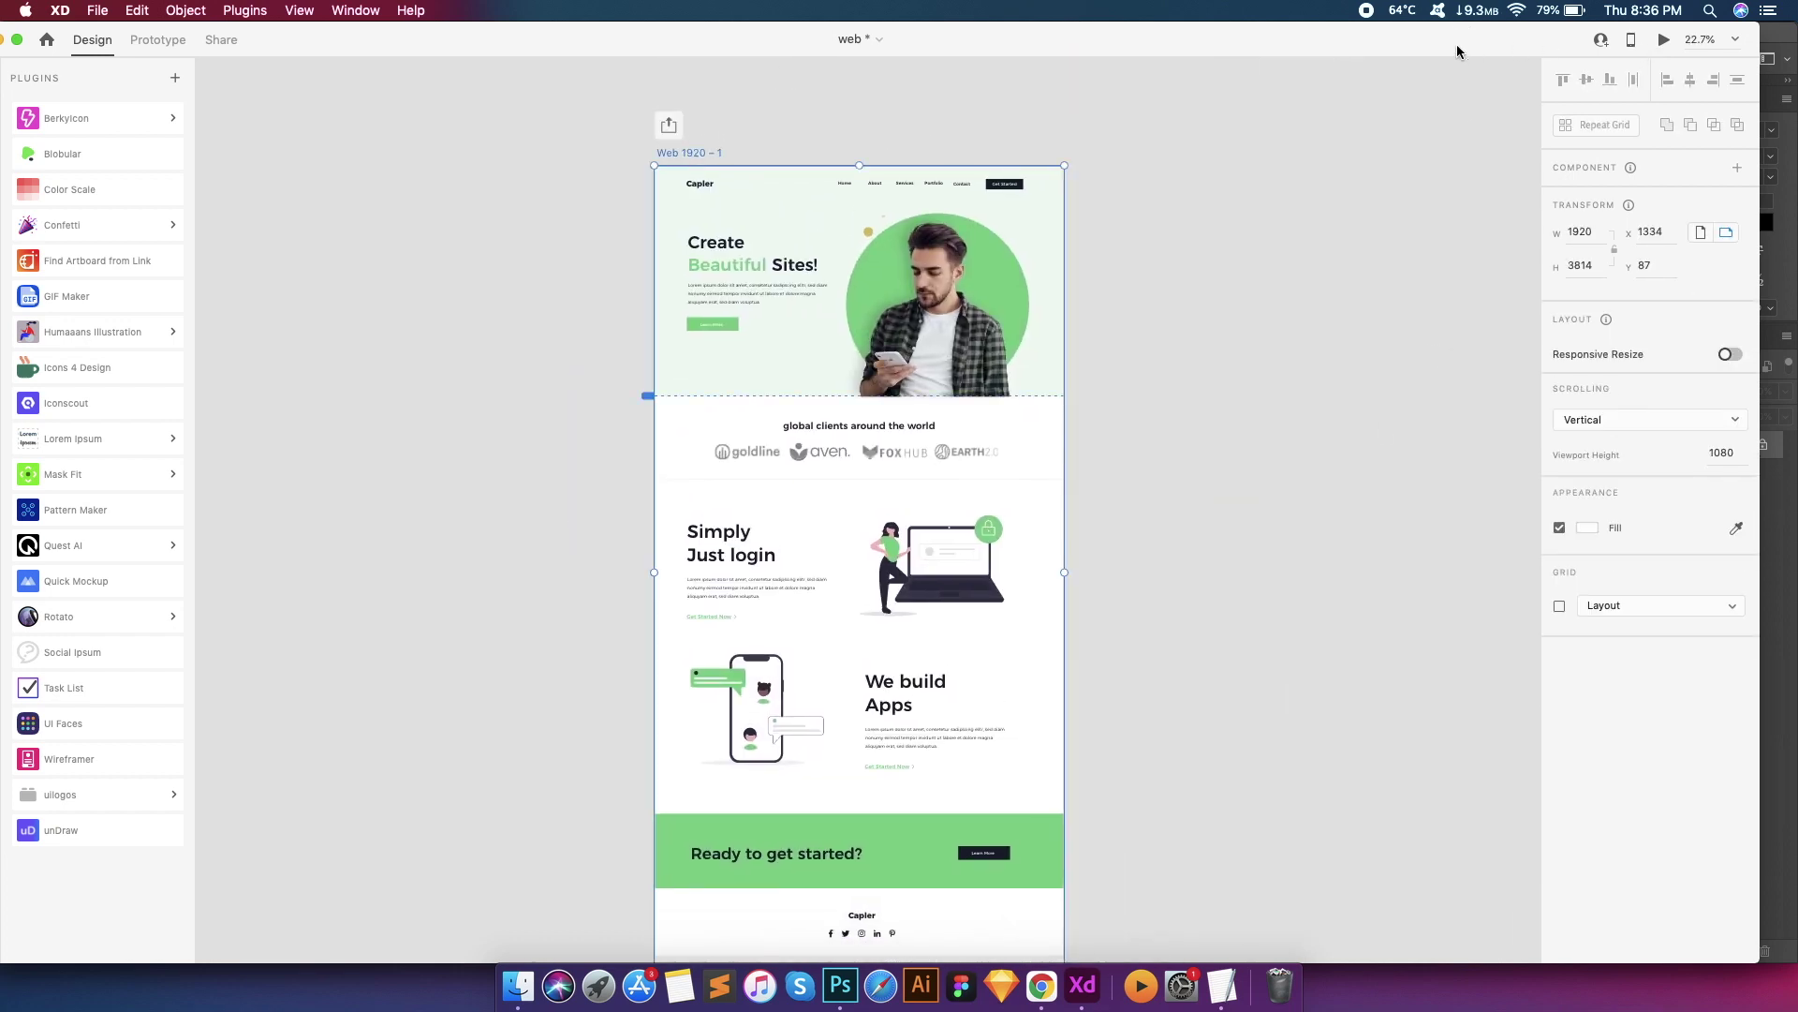
{"action": "left_click", "coordinate": [1663, 40]}
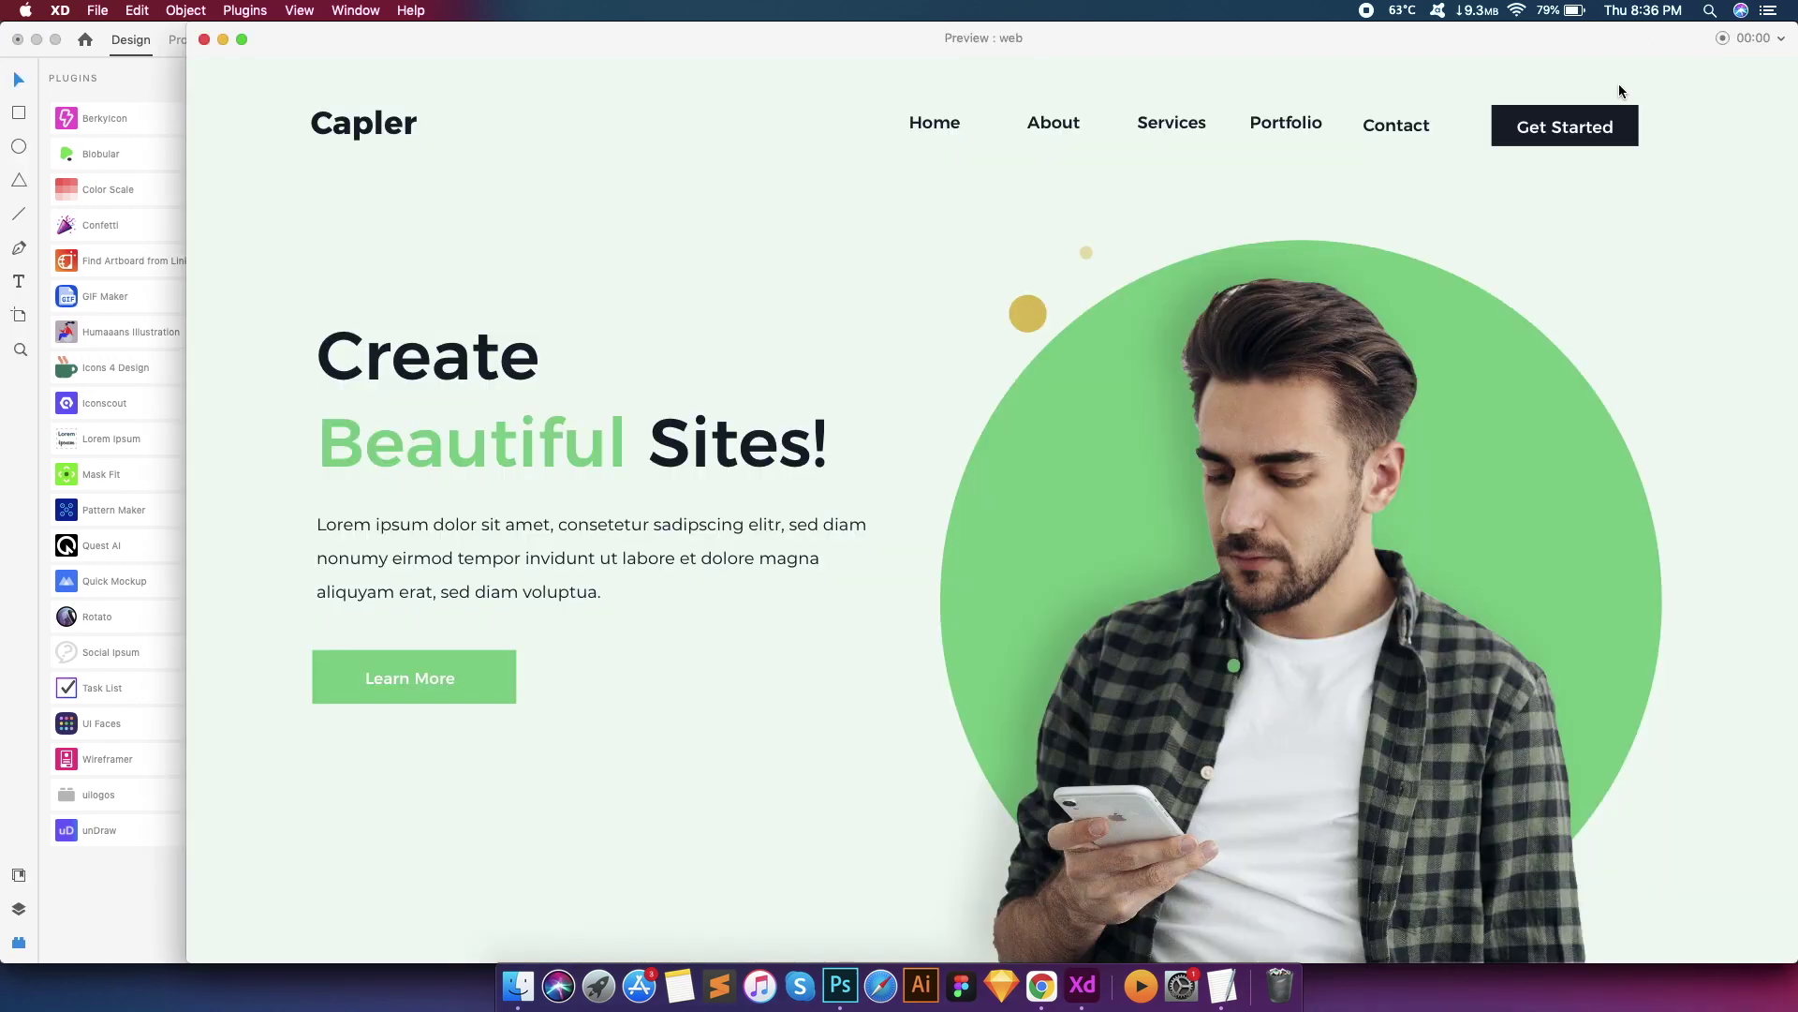
{"action": "left_click", "coordinate": [242, 39]}
{"action": "scroll", "coordinate": [655, 270], "scroll_direction": "down", "scroll_amount": 10}
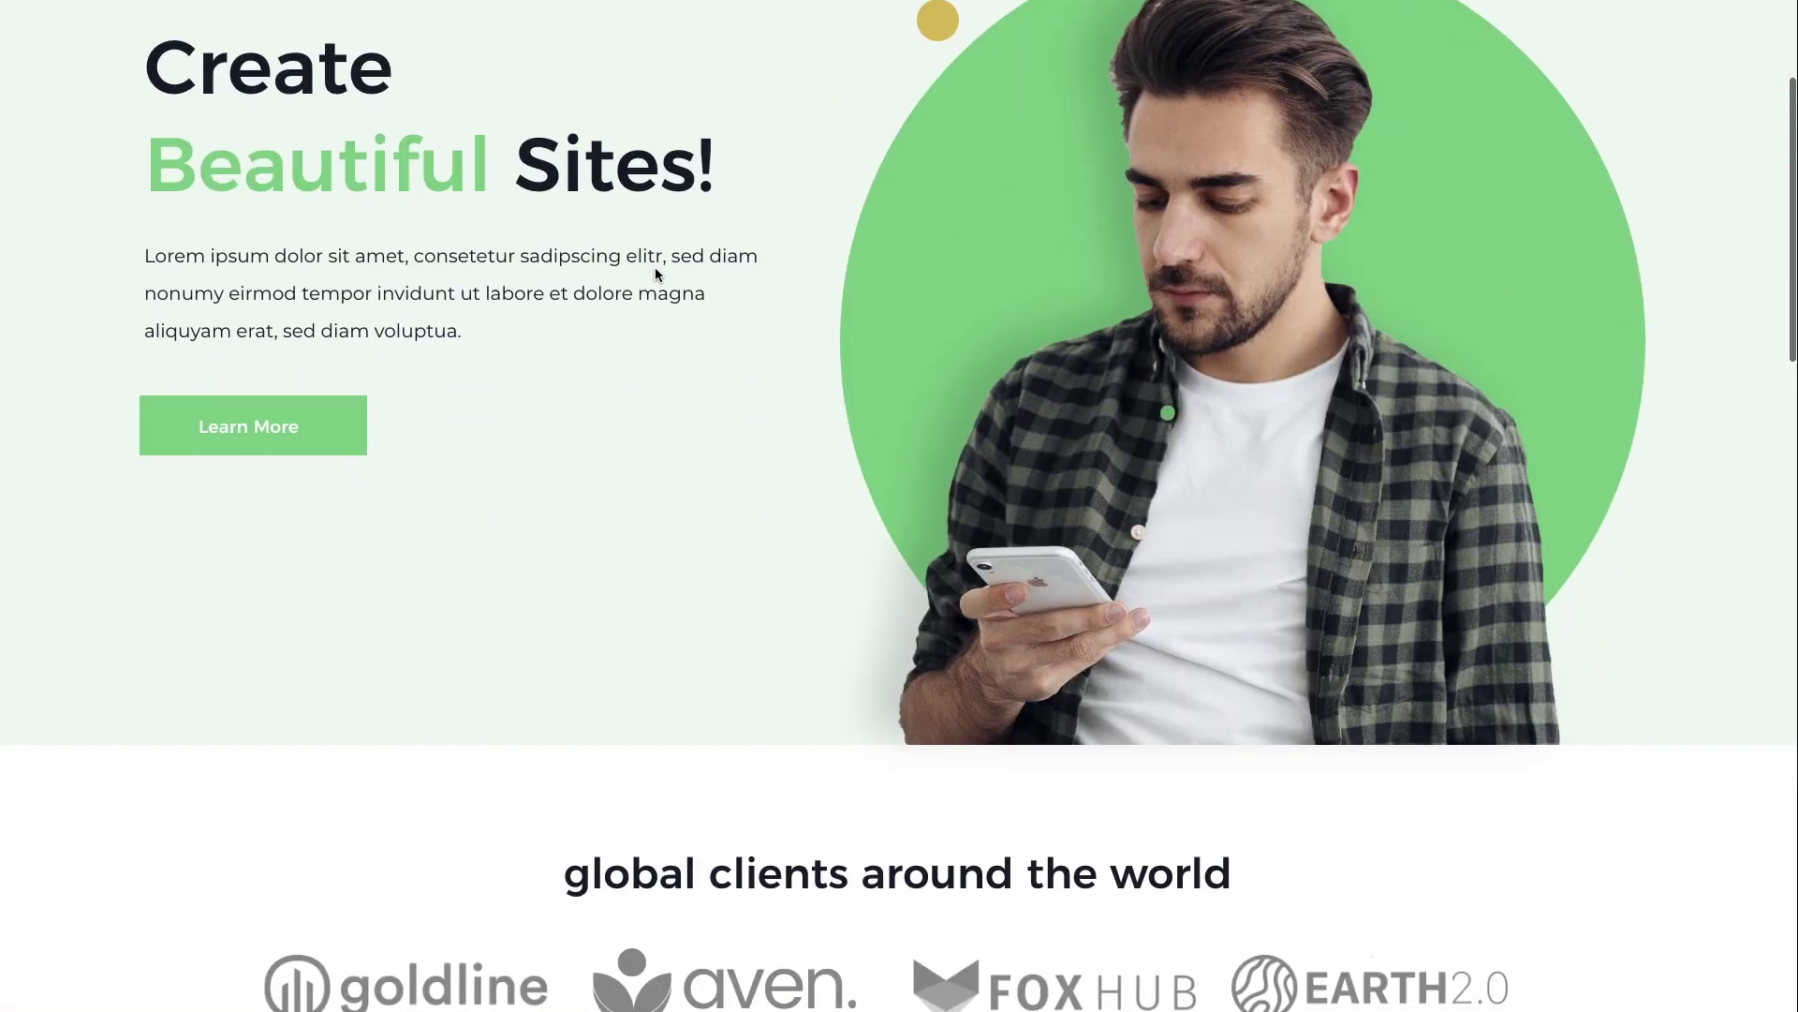
{"action": "scroll", "coordinate": [656, 273], "scroll_direction": "down", "scroll_amount": 15}
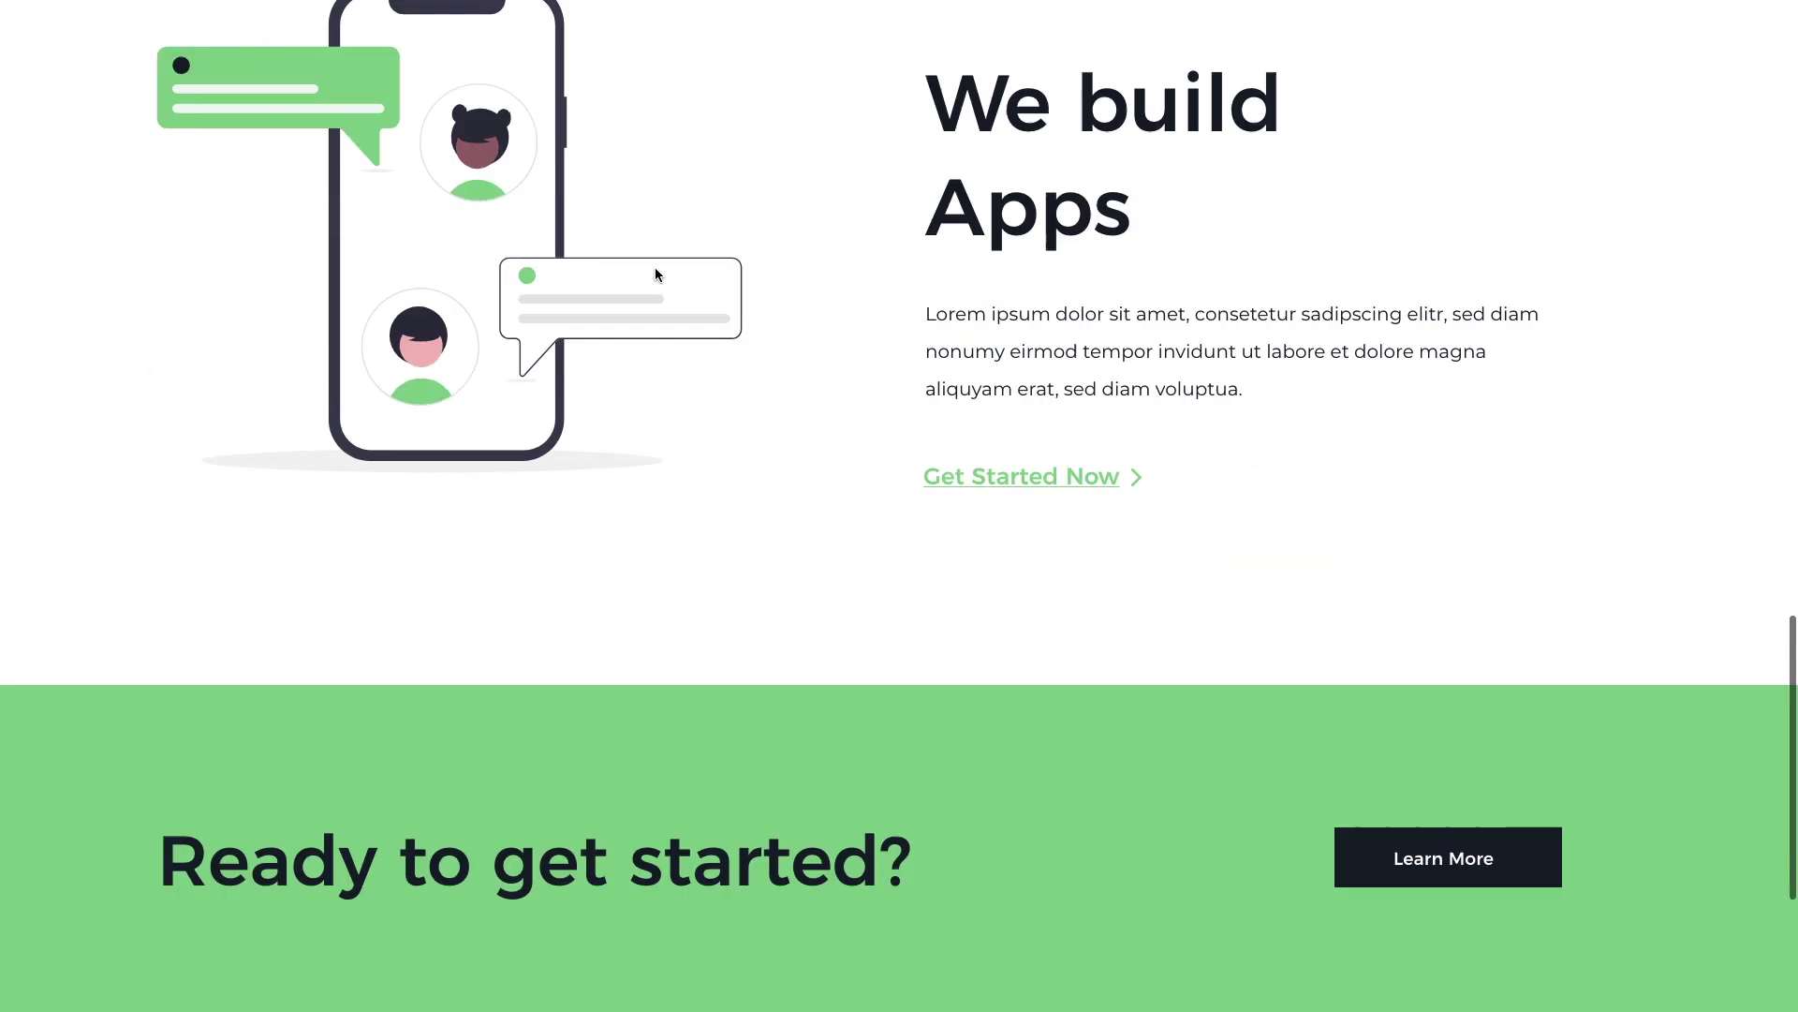
{"action": "scroll", "coordinate": [655, 273], "scroll_direction": "up", "scroll_amount": 20}
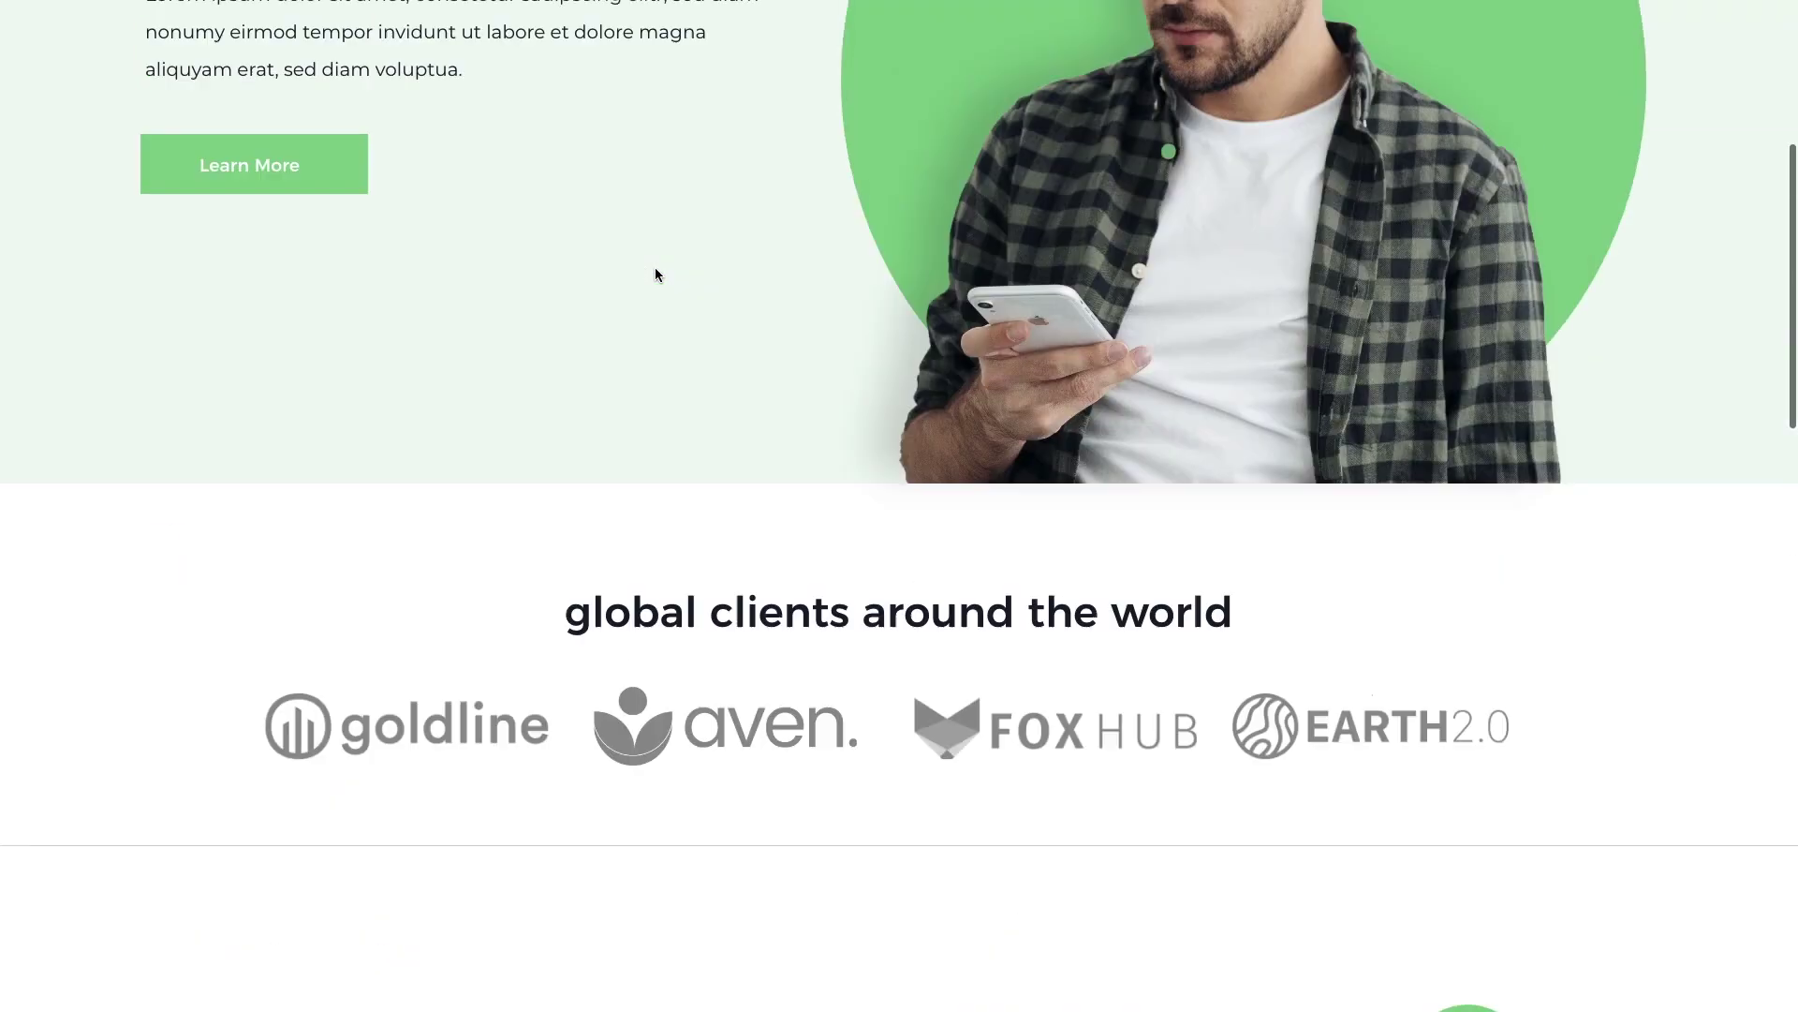
{"action": "key", "text": "ctrl+Left"}
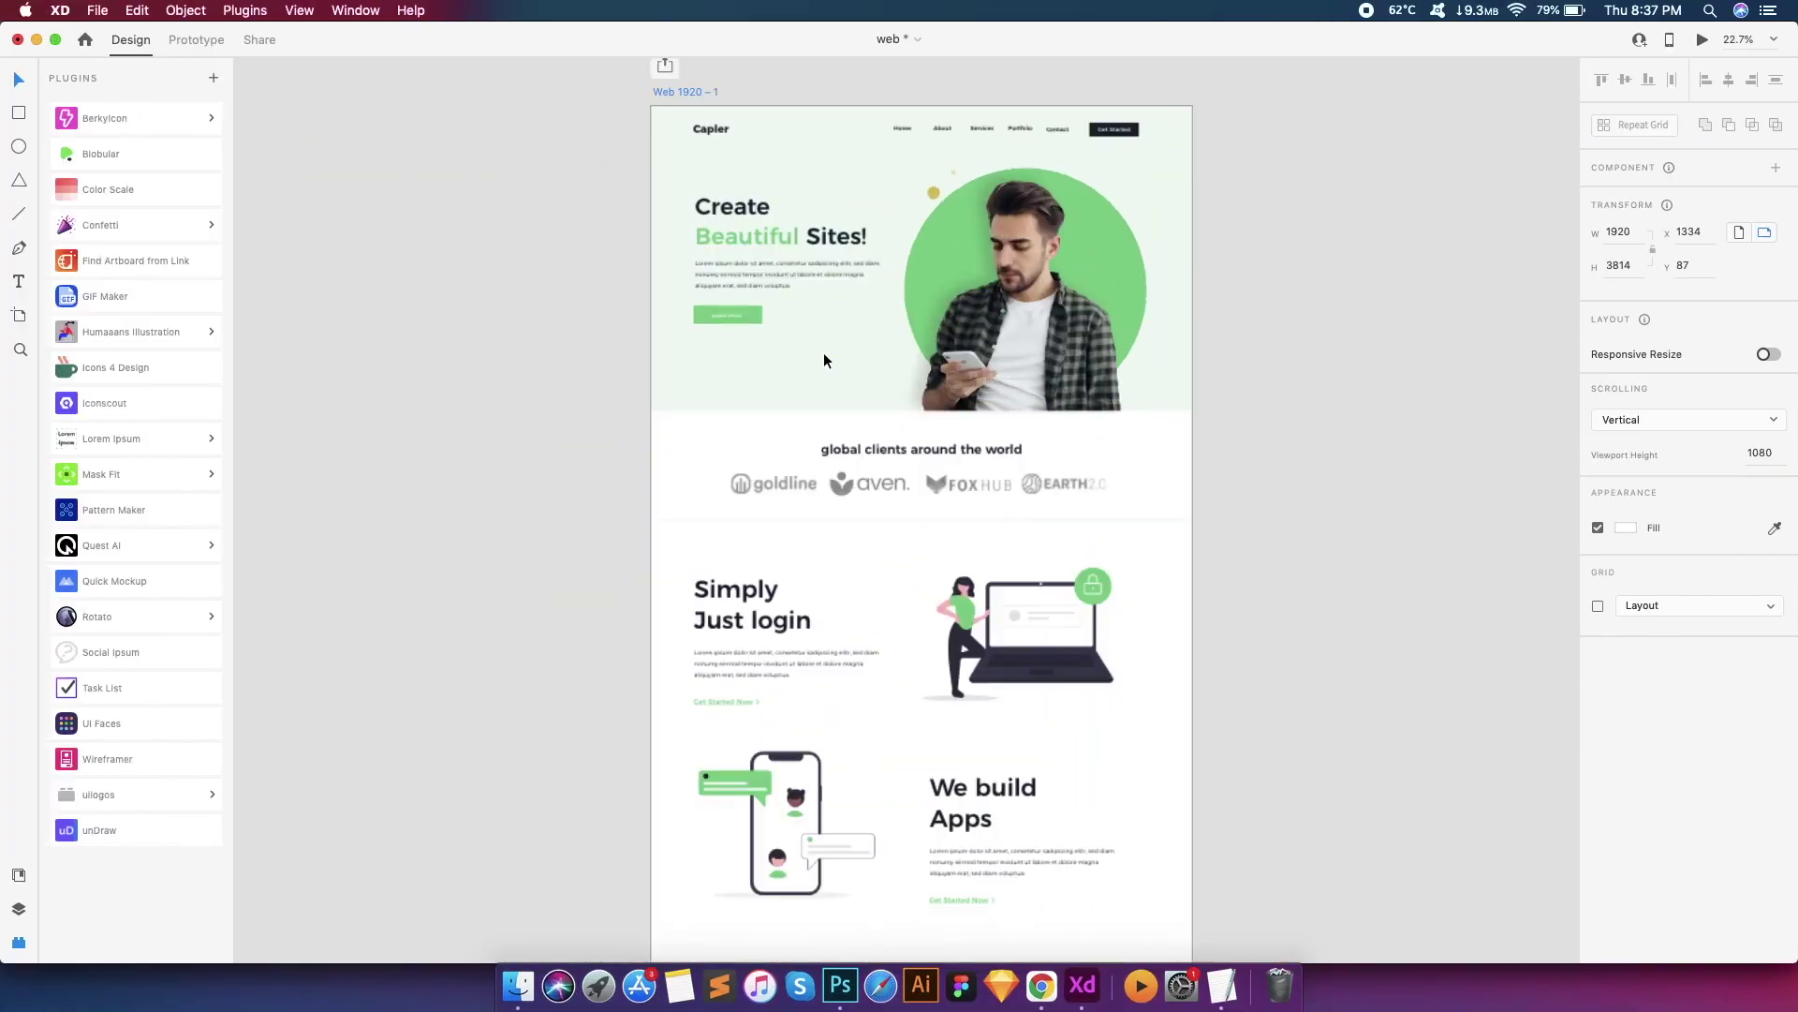
Turn the hero section's Learn More button into a component and add a Hover State to it
{"action": "scroll", "coordinate": [824, 352], "scroll_direction": "up", "scroll_amount": 5}
{"action": "scroll", "coordinate": [823, 352], "scroll_direction": "down", "scroll_amount": 3}
{"action": "left_click", "coordinate": [630, 570]}
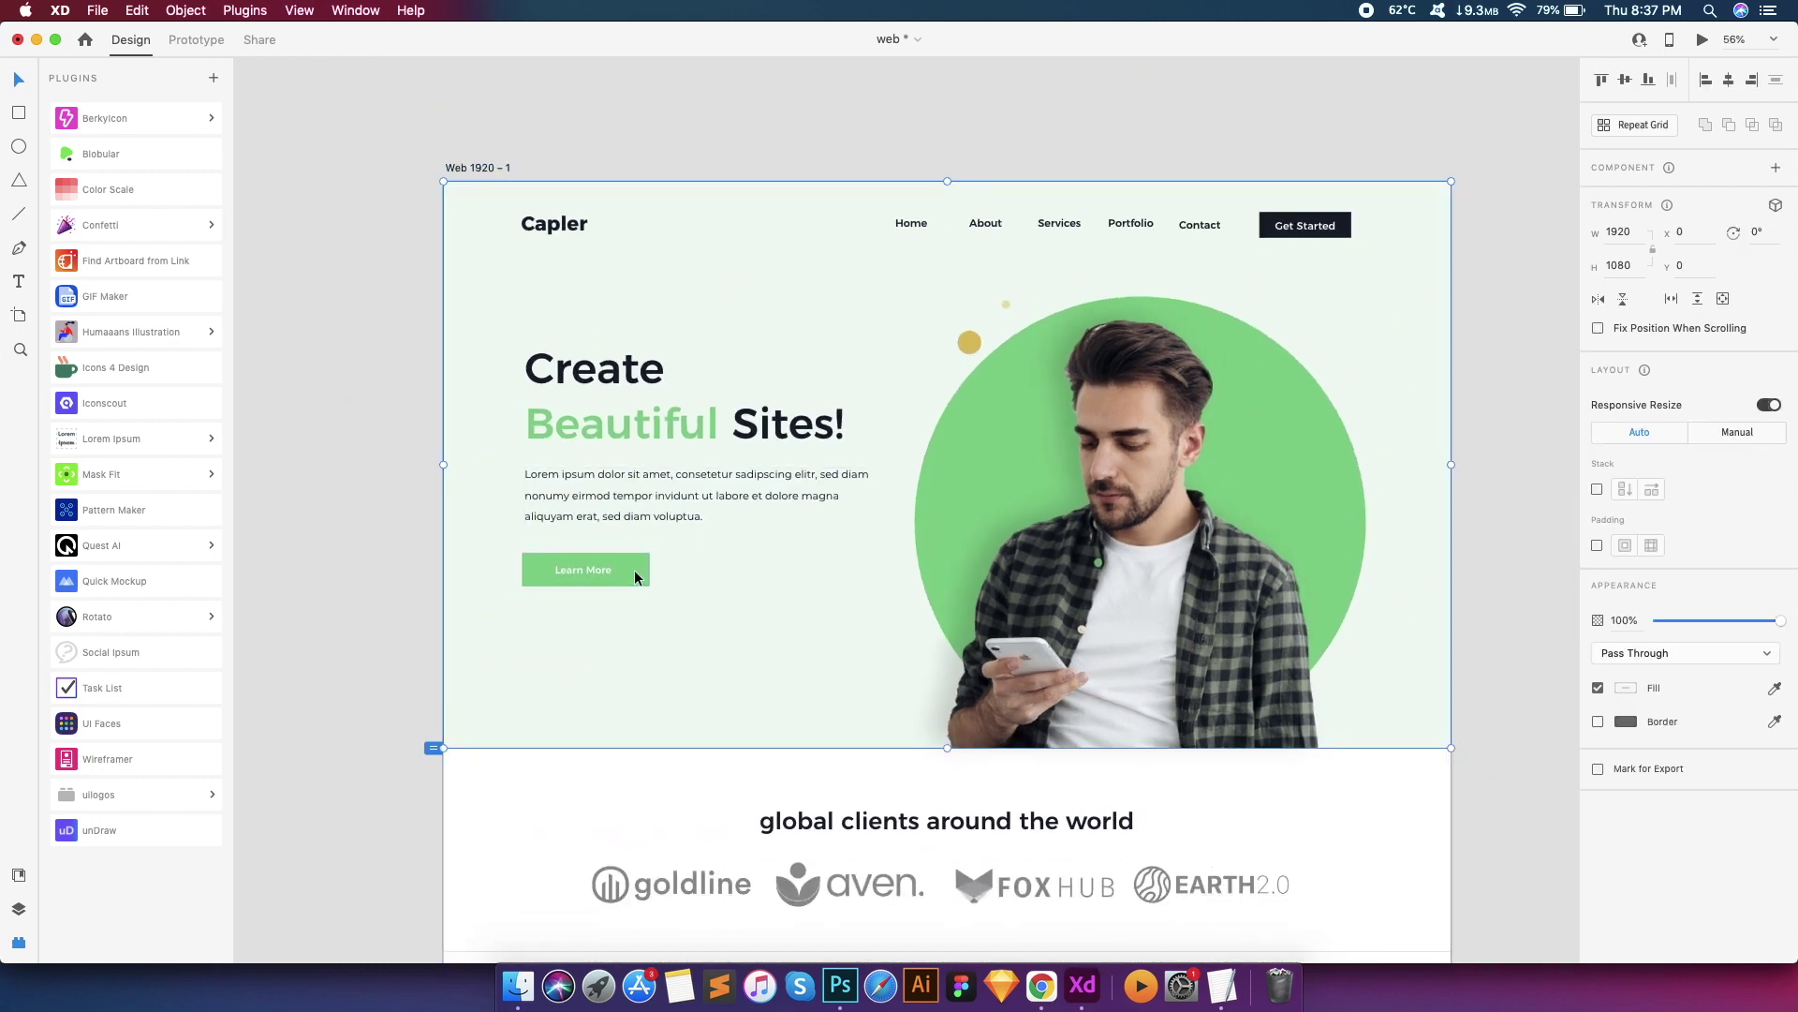
{"action": "scroll", "coordinate": [635, 576], "scroll_direction": "up", "scroll_amount": 3}
{"action": "left_click", "coordinate": [1776, 167]}
{"action": "left_click", "coordinate": [1778, 198]}
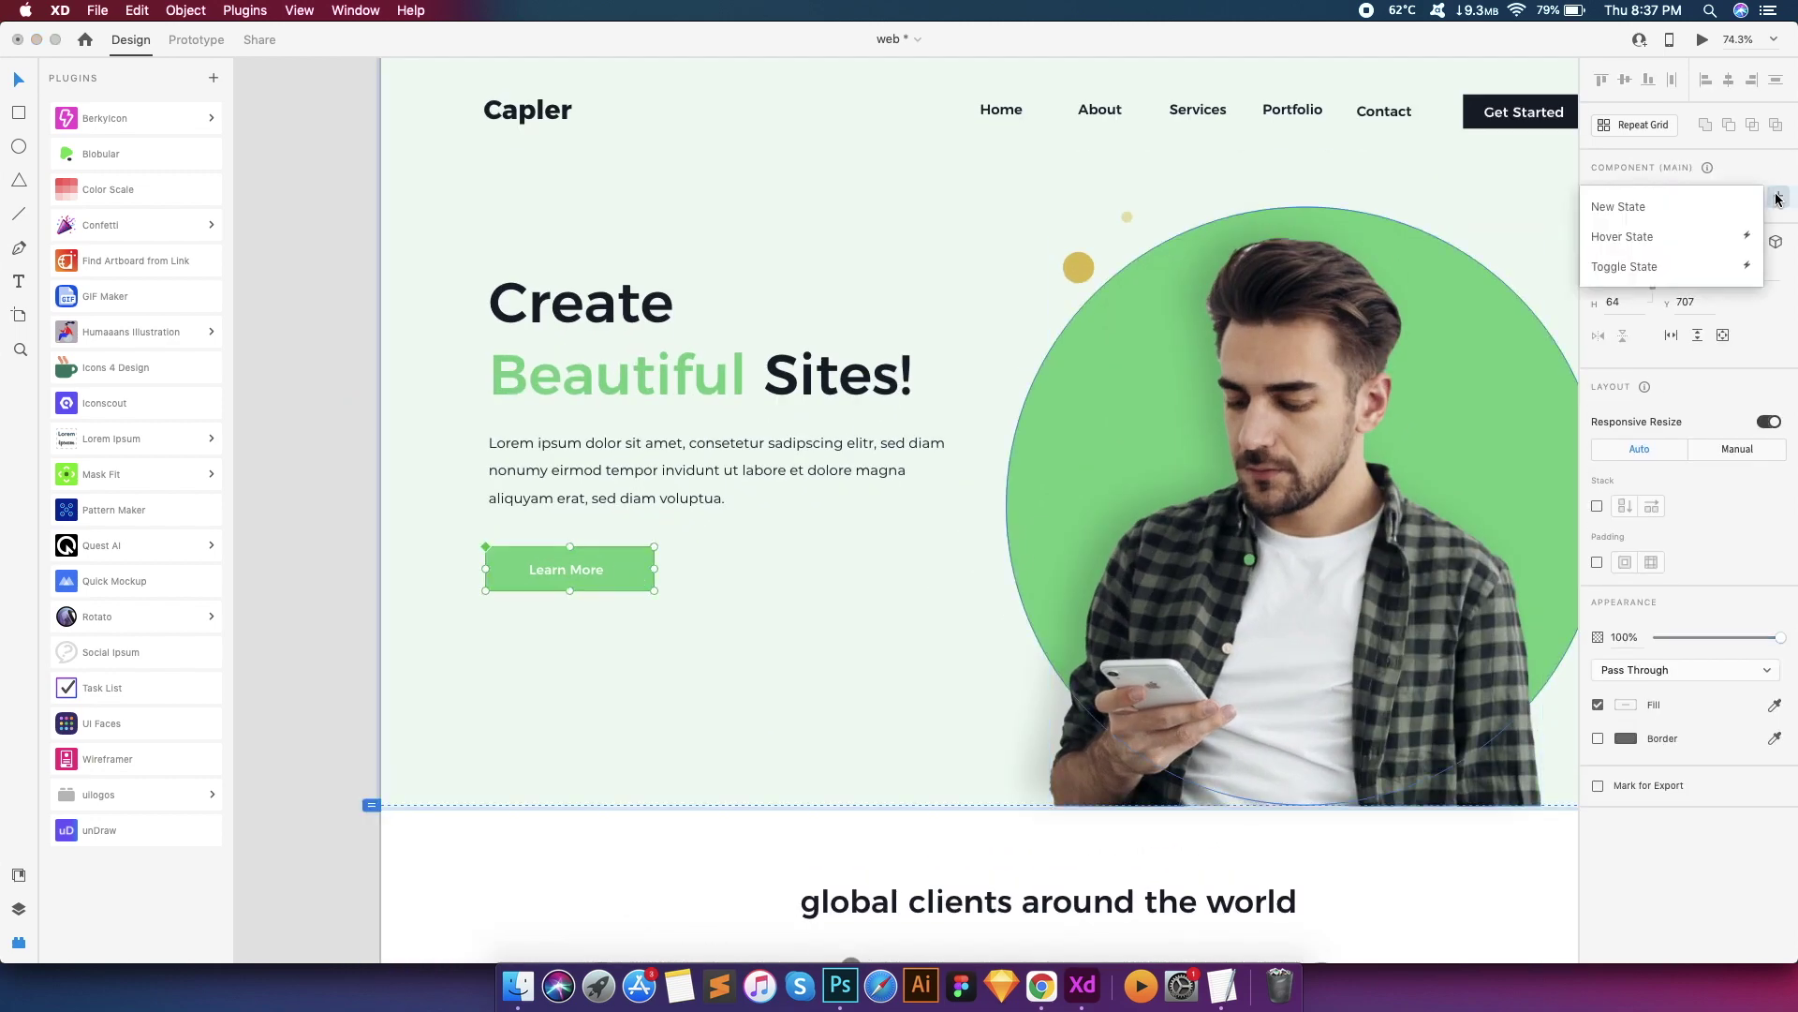
{"action": "left_click", "coordinate": [1700, 243]}
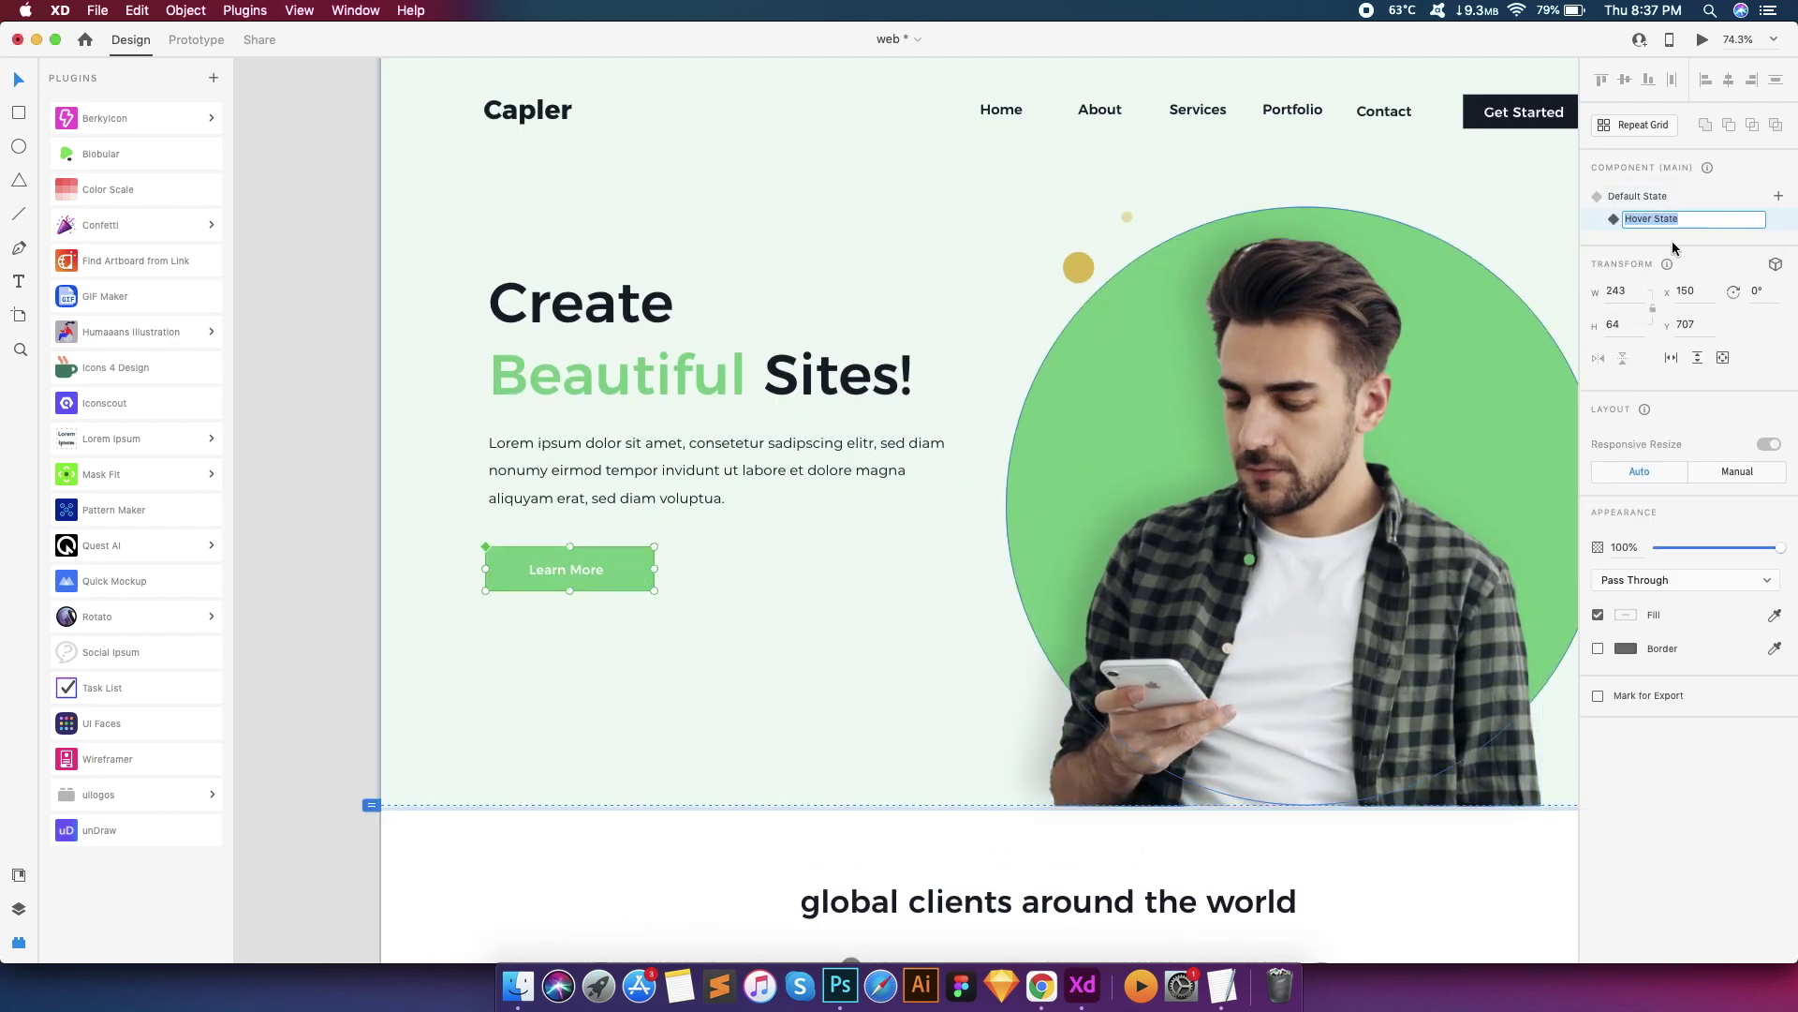
Fill the Learn More button's background with dark navy #171C2D in its Hover State
{"action": "scroll", "coordinate": [687, 553], "scroll_direction": "up", "scroll_amount": 5}
{"action": "double_click", "coordinate": [603, 577]}
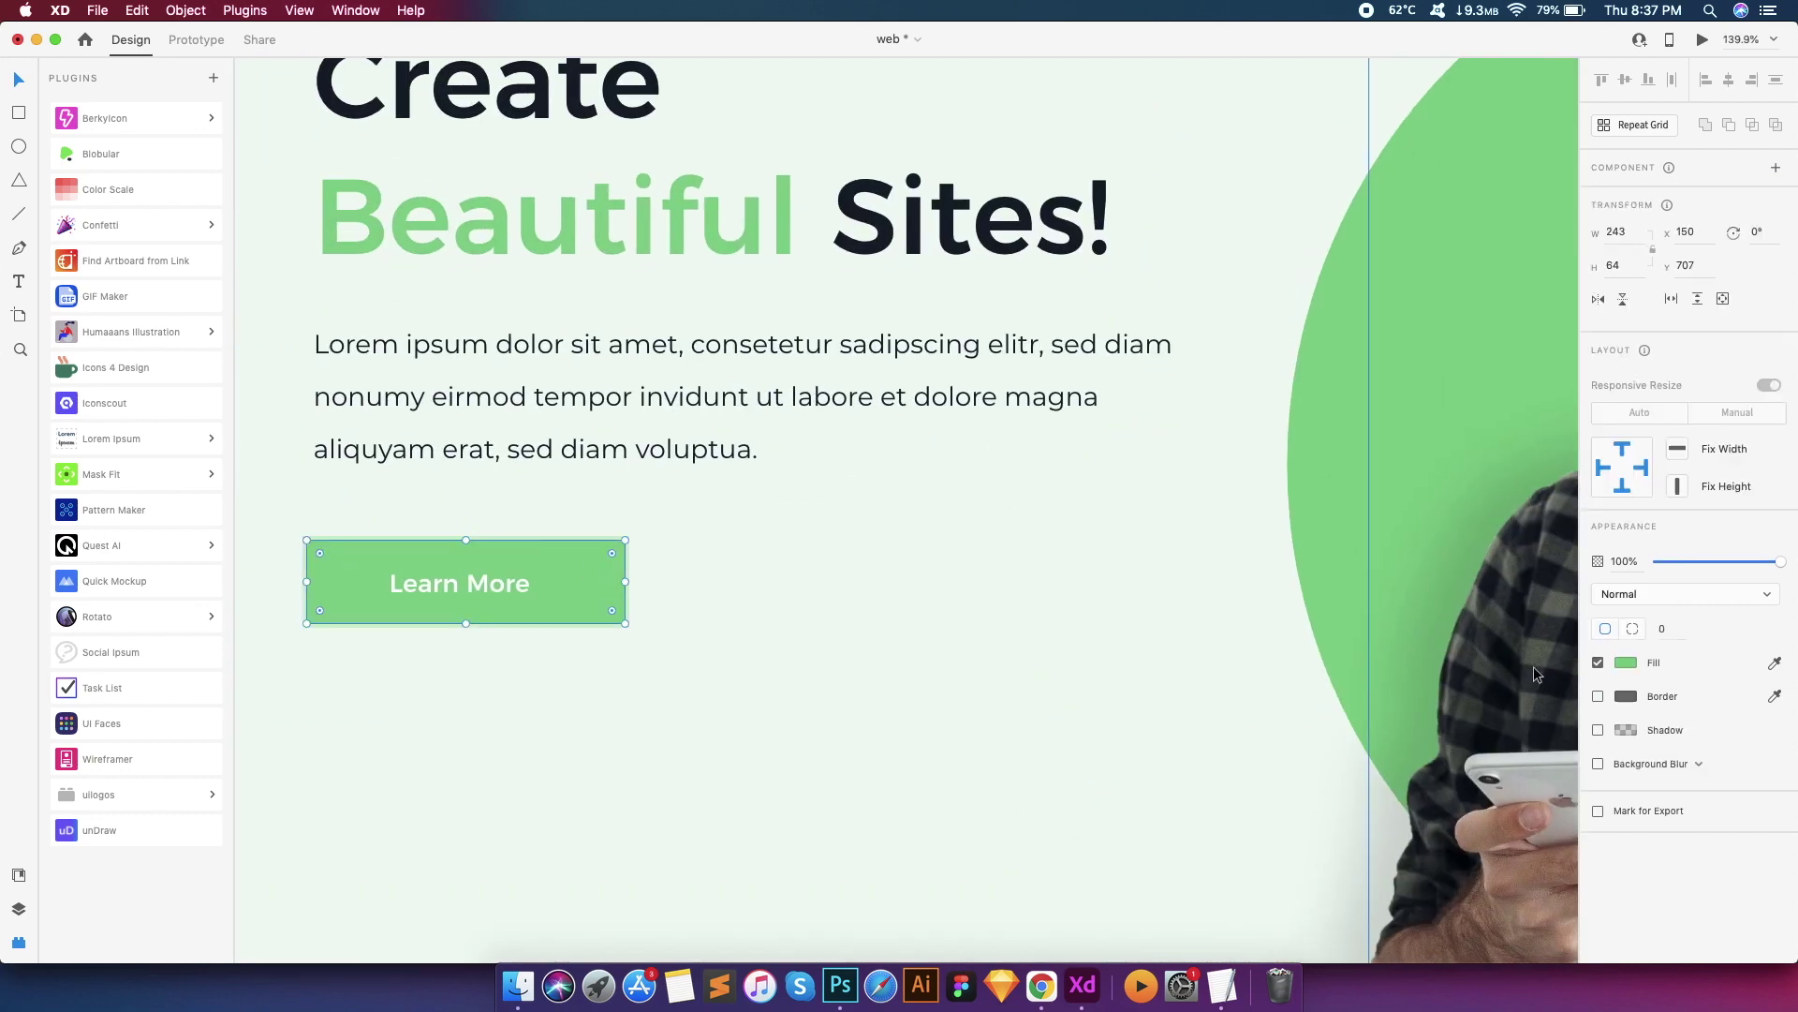
{"action": "left_click", "coordinate": [1626, 662]}
{"action": "left_click", "coordinate": [1521, 770]}
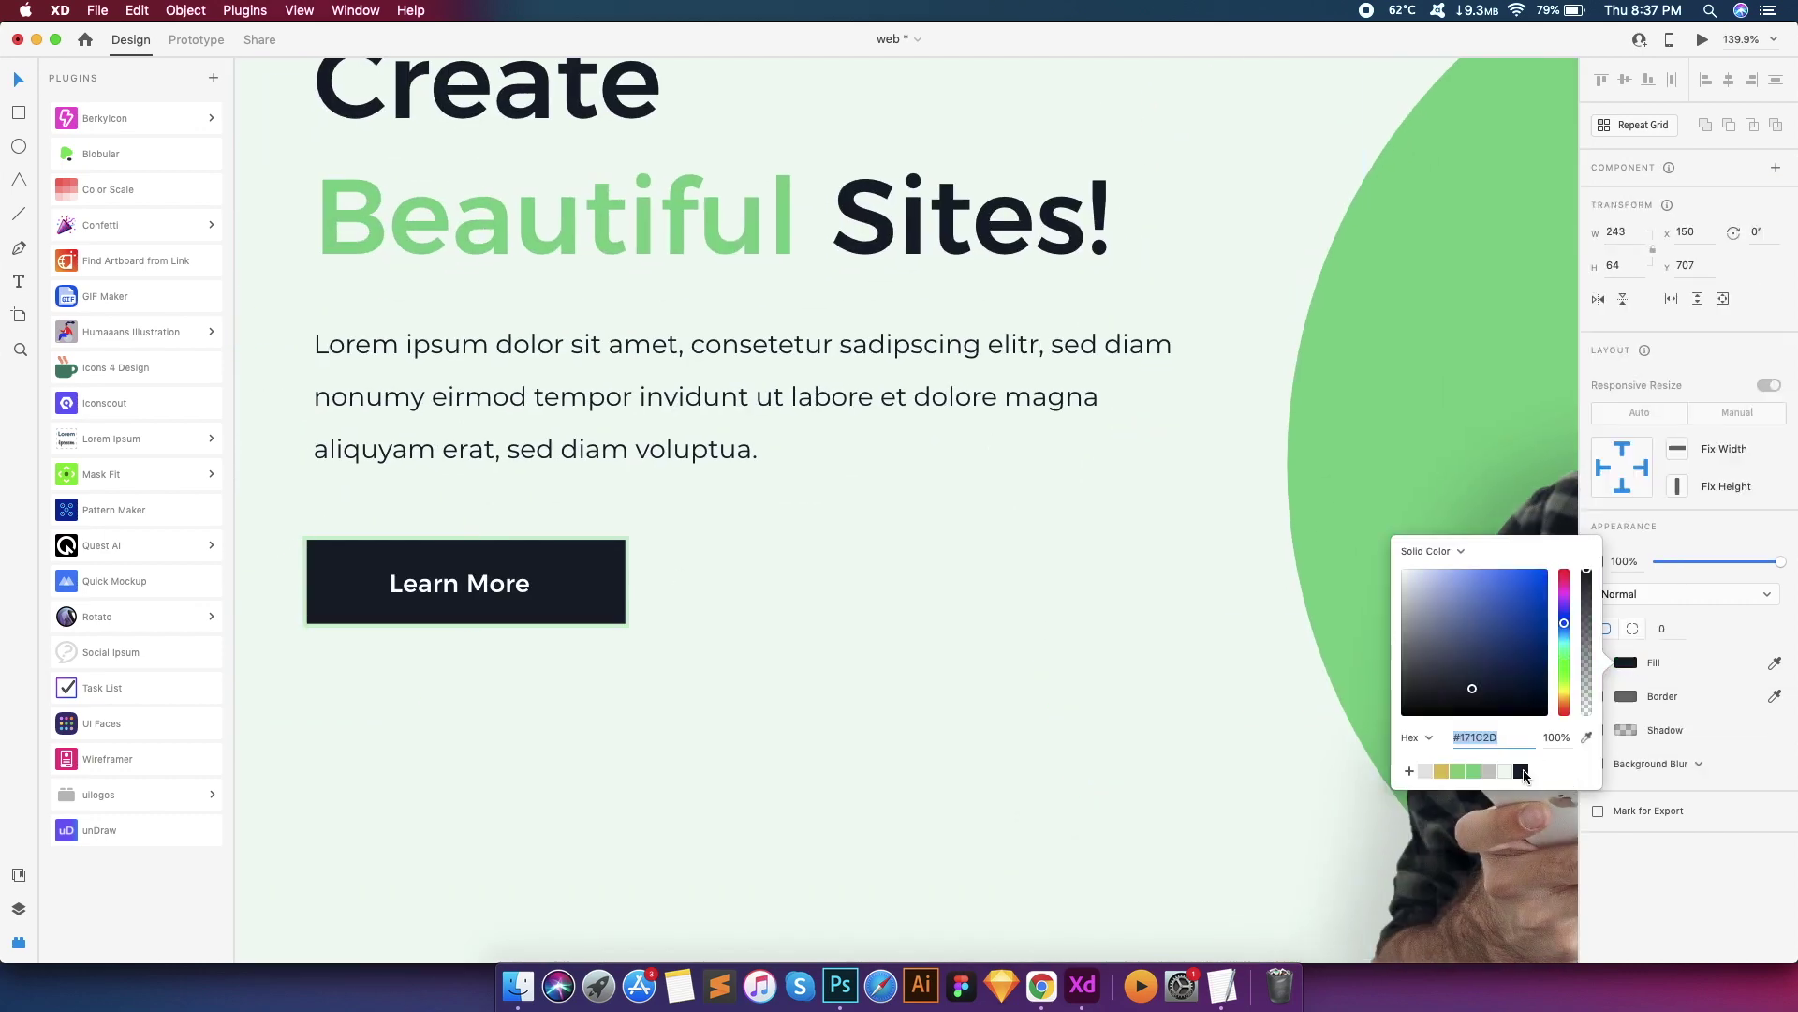
Add a shadow with a blur of 12 to the Learn More button's hover background
{"action": "left_click", "coordinate": [1628, 729]}
{"action": "left_click", "coordinate": [1598, 730]}
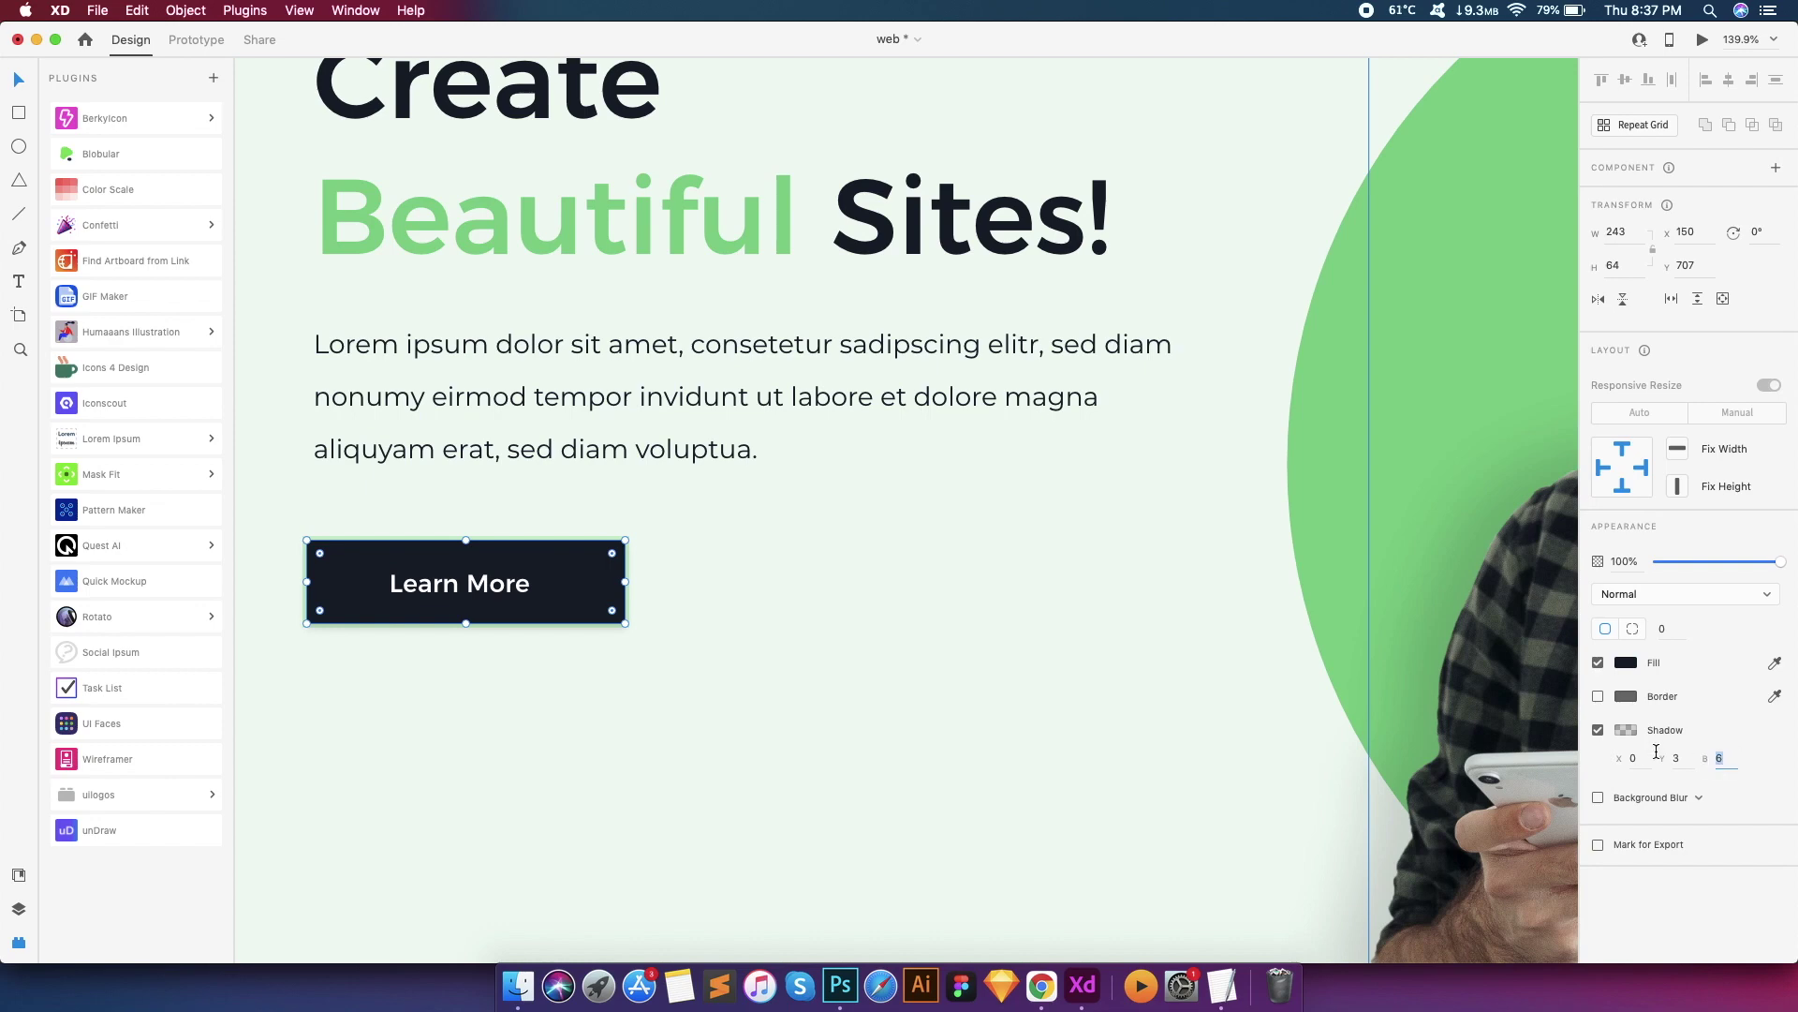
{"action": "scroll", "coordinate": [1167, 551], "scroll_direction": "down", "scroll_amount": 5}
{"action": "scroll", "coordinate": [802, 549], "scroll_direction": "up", "scroll_amount": 5}
{"action": "scroll", "coordinate": [1011, 560], "scroll_direction": "down", "scroll_amount": 6}
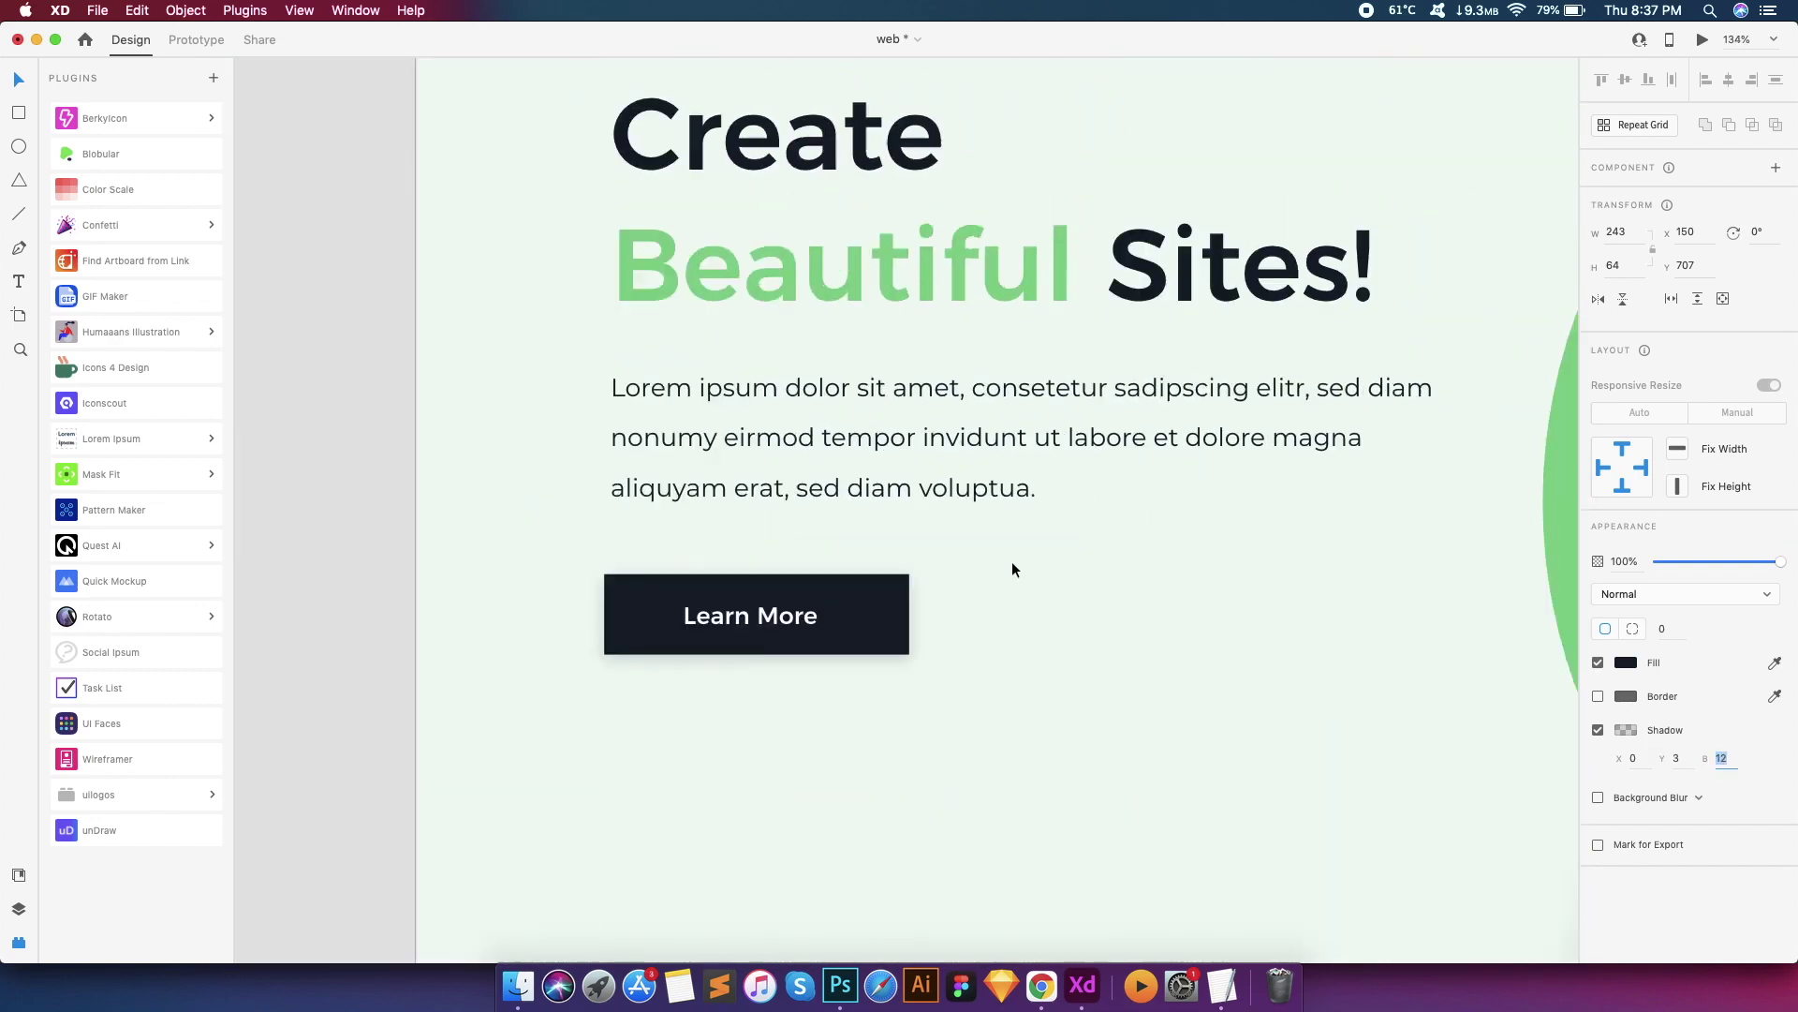
Turn the navigation bar's whole Get Started button group into a component and add a Hover State to it
{"action": "left_click", "coordinate": [1417, 281]}
{"action": "scroll", "coordinate": [1416, 281], "scroll_direction": "up", "scroll_amount": 5}
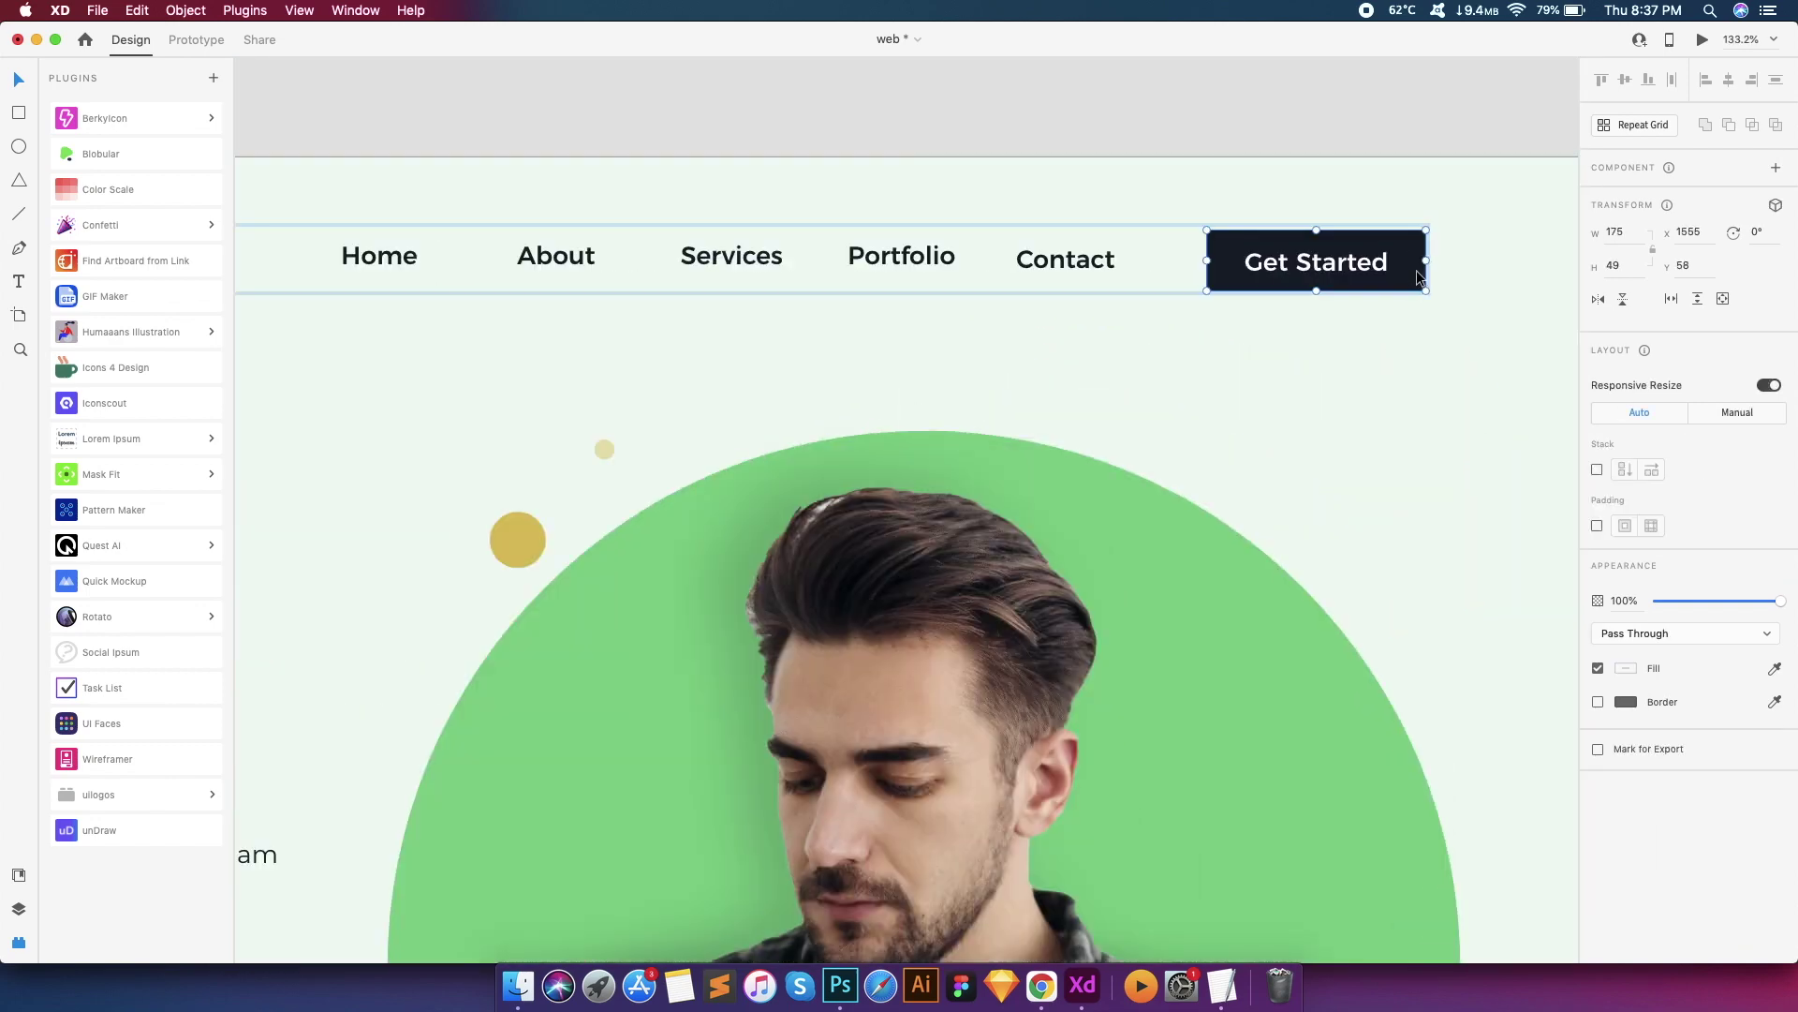
{"action": "left_click", "coordinate": [1413, 238]}
{"action": "key", "text": "super+y"}
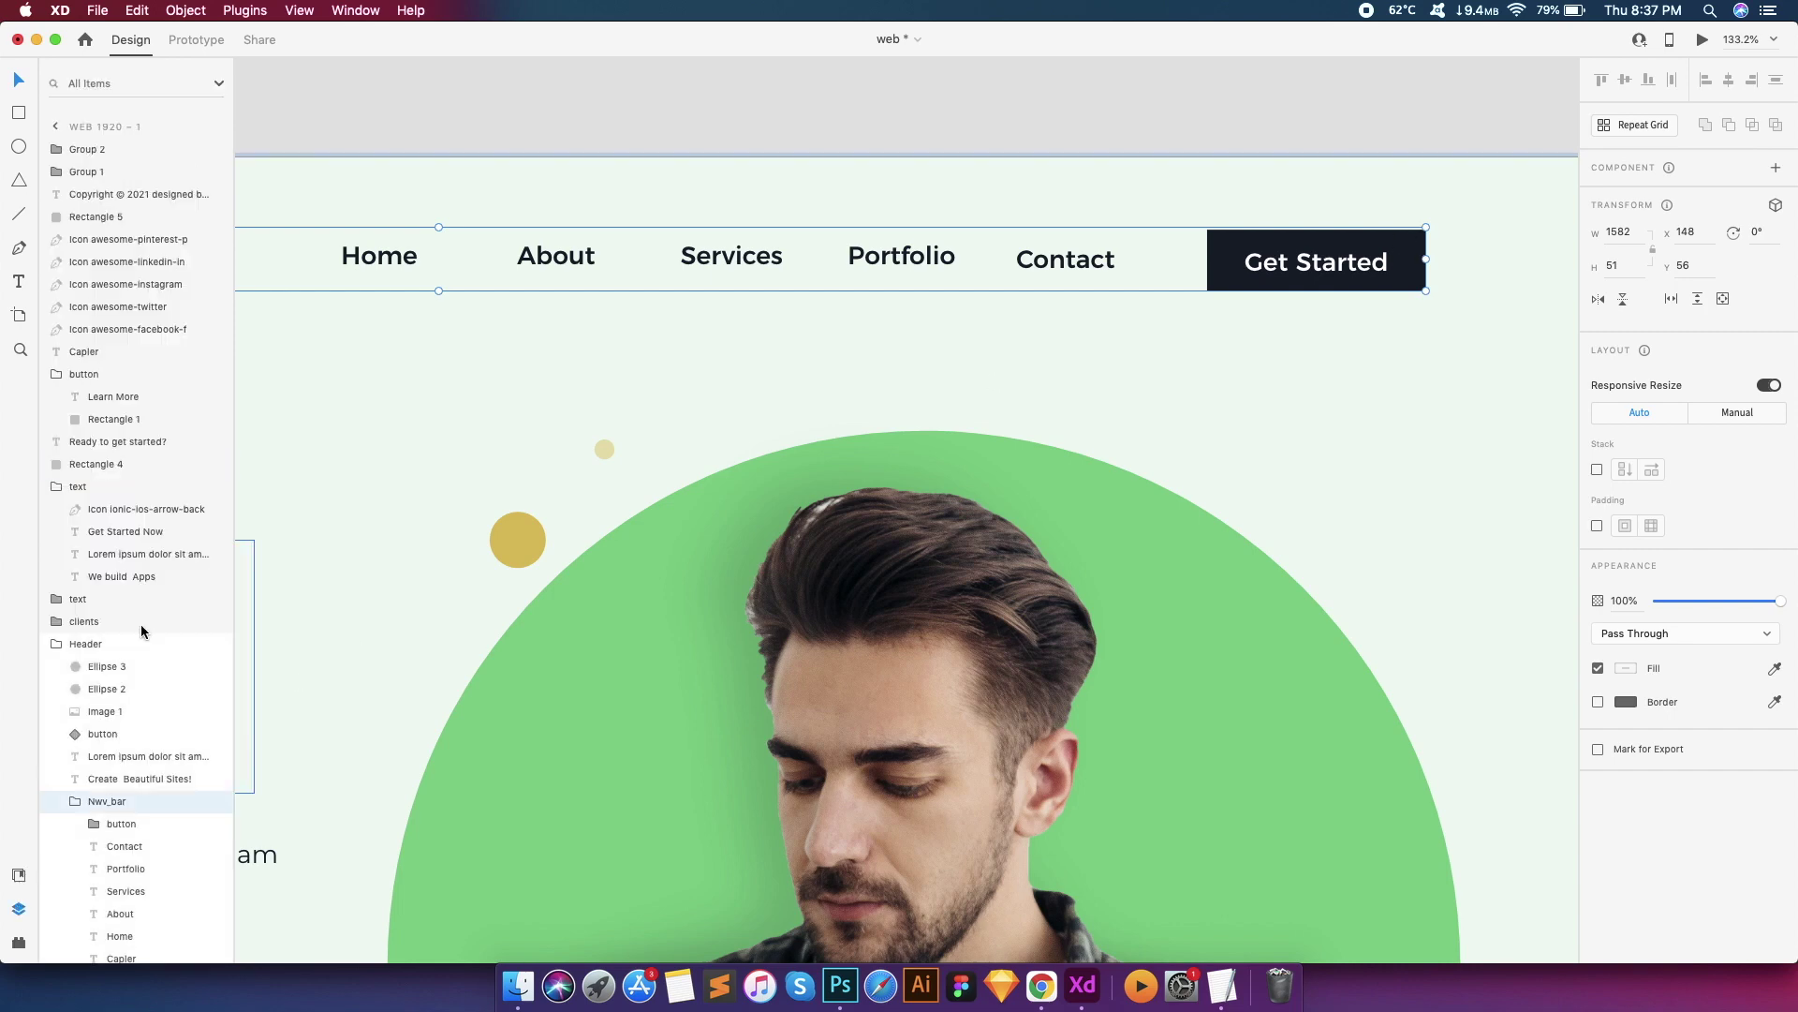
{"action": "double_click", "coordinate": [1408, 247]}
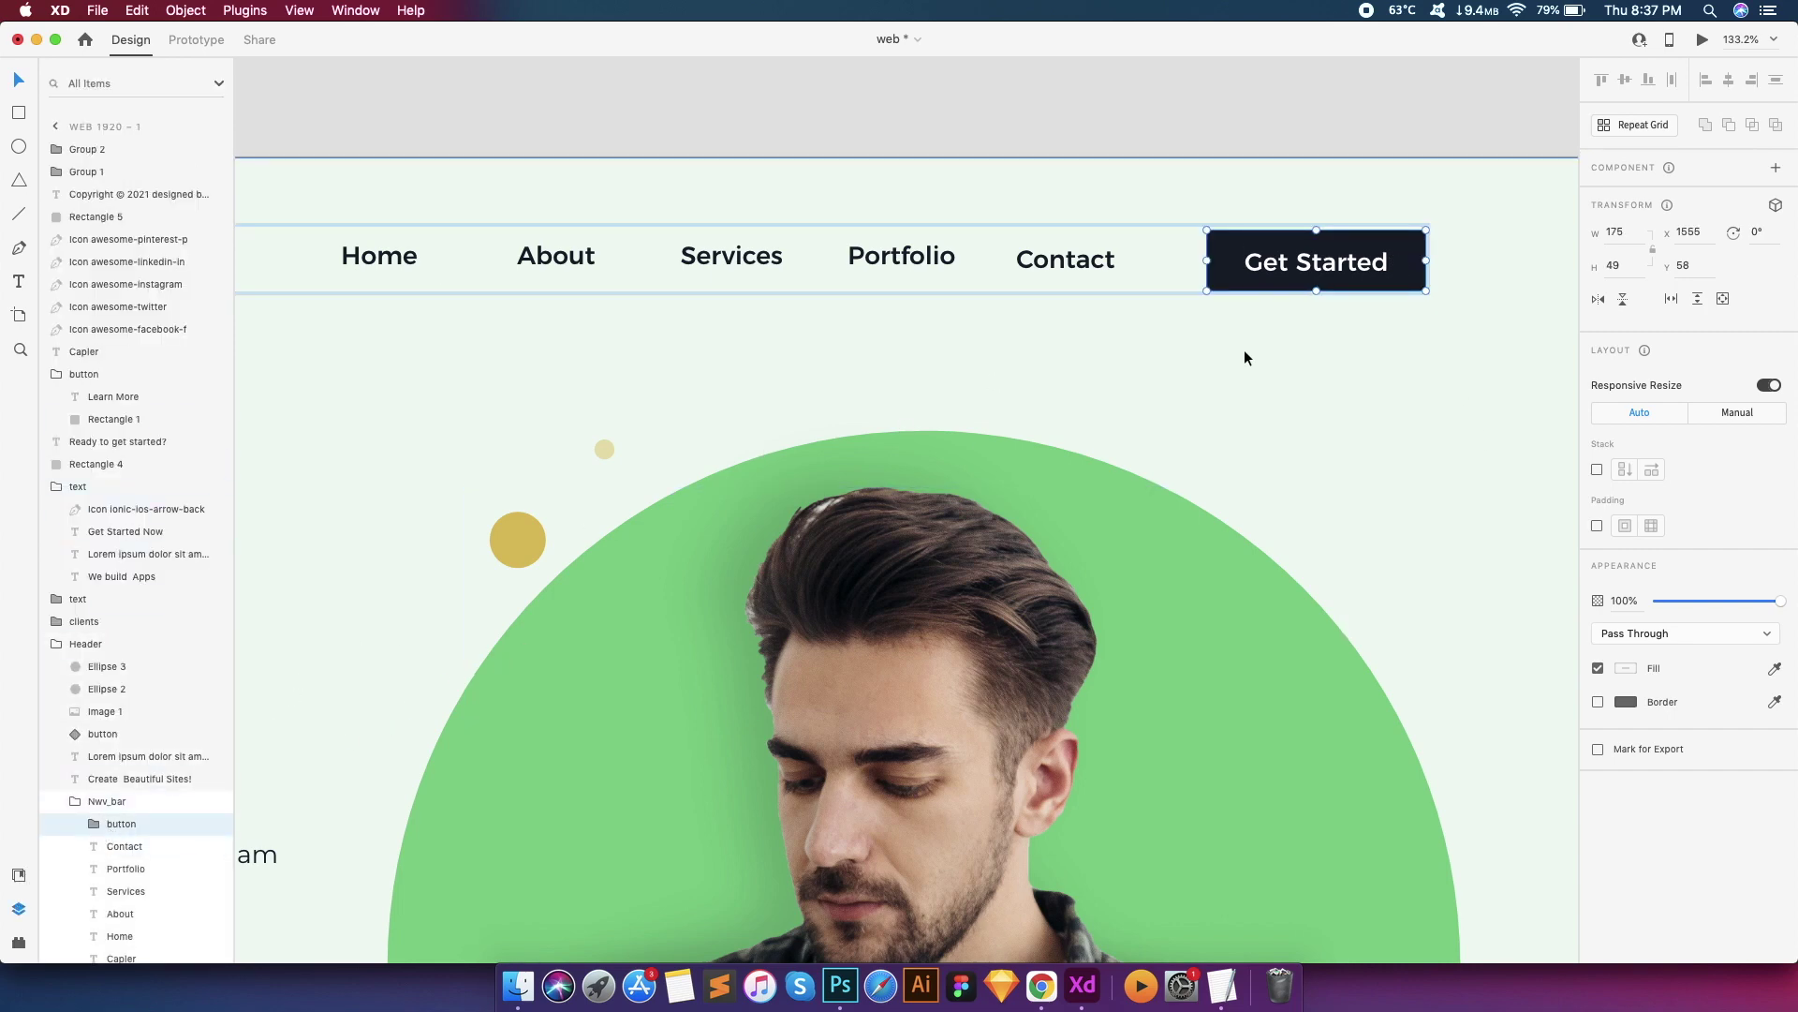
{"action": "scroll", "coordinate": [1244, 357], "scroll_direction": "up", "scroll_amount": 5}
{"action": "double_click", "coordinate": [1530, 196]}
{"action": "scroll", "coordinate": [1217, 300], "scroll_direction": "down", "scroll_amount": 3}
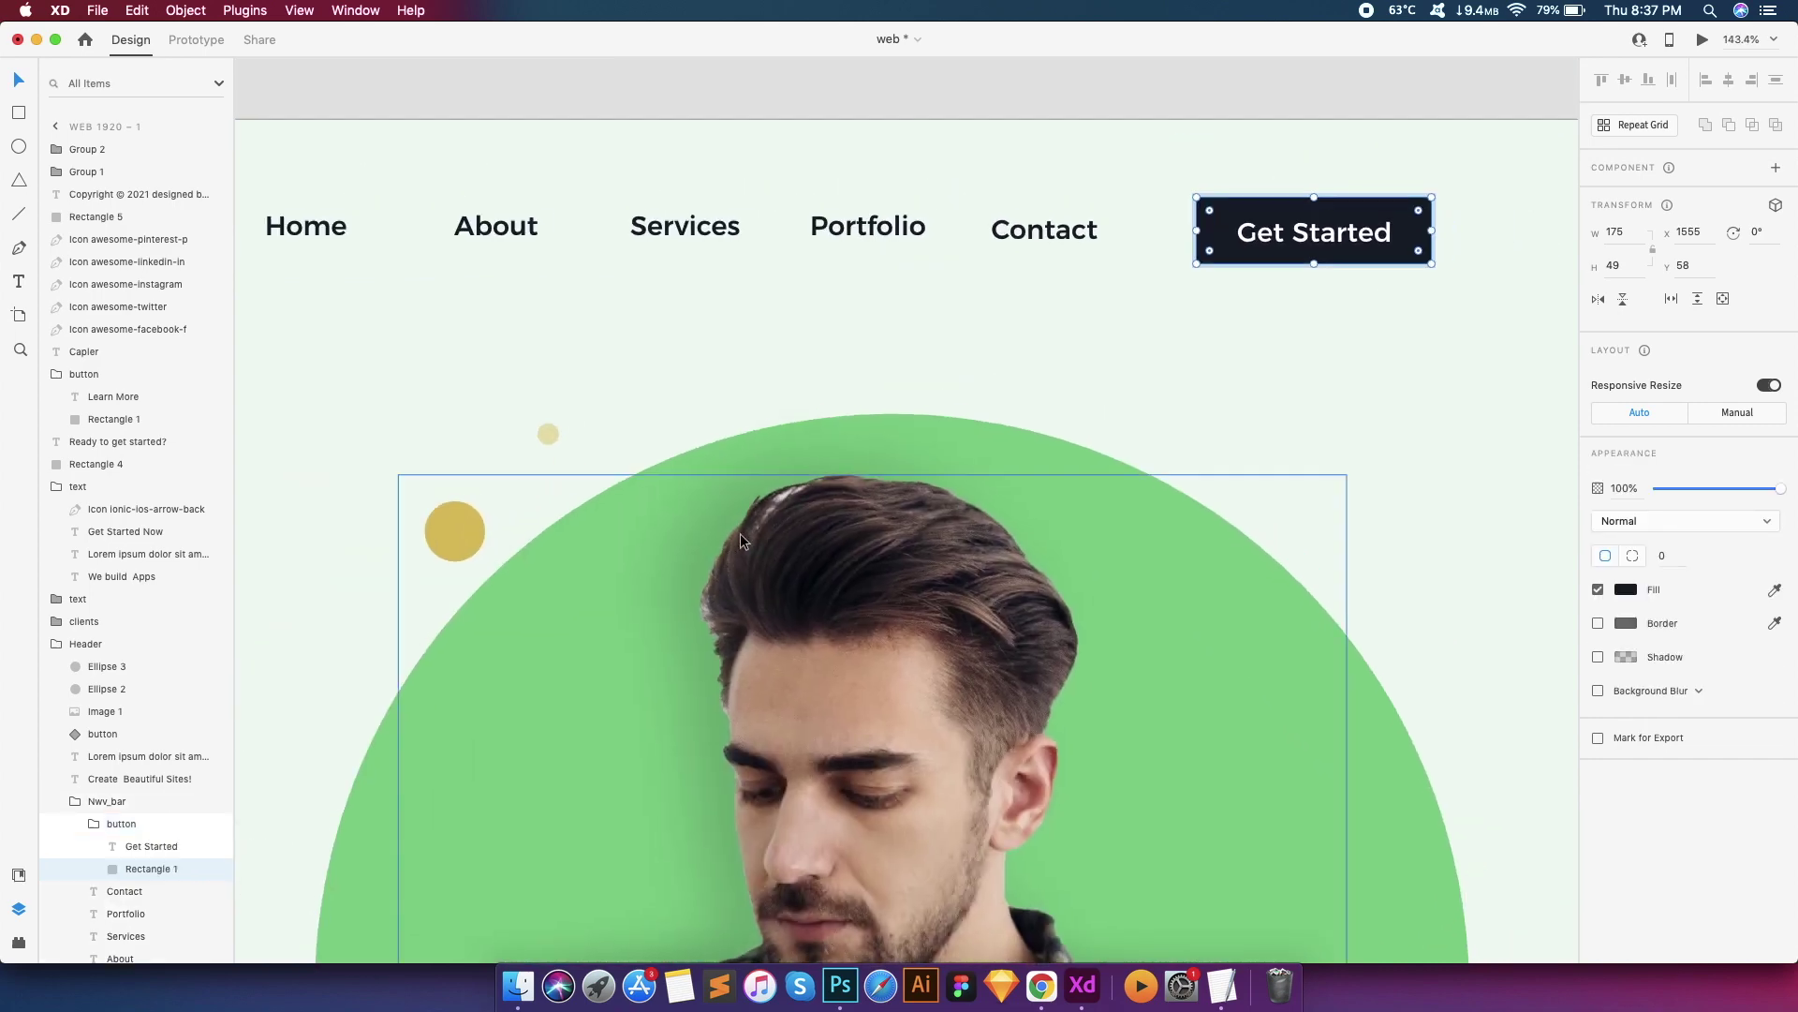
{"action": "left_click", "coordinate": [134, 828]}
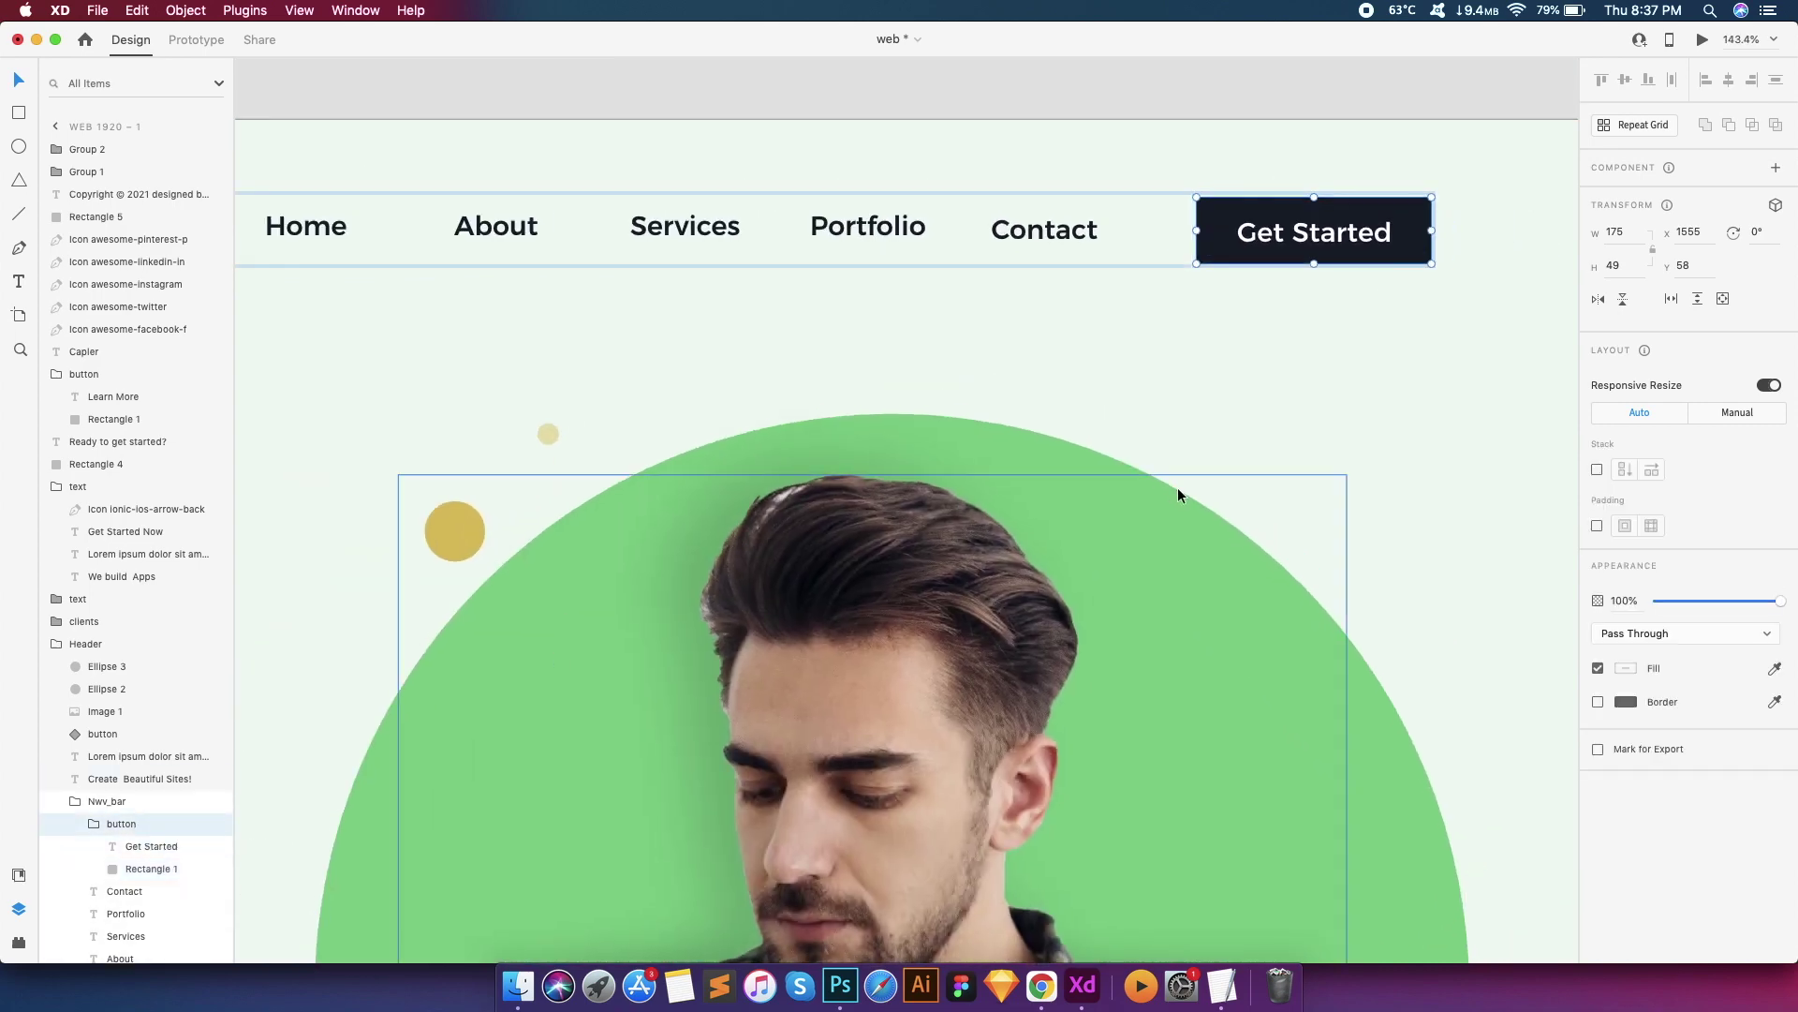
{"action": "left_click", "coordinate": [1777, 170]}
{"action": "left_click", "coordinate": [1778, 196]}
{"action": "left_click", "coordinate": [1672, 241]}
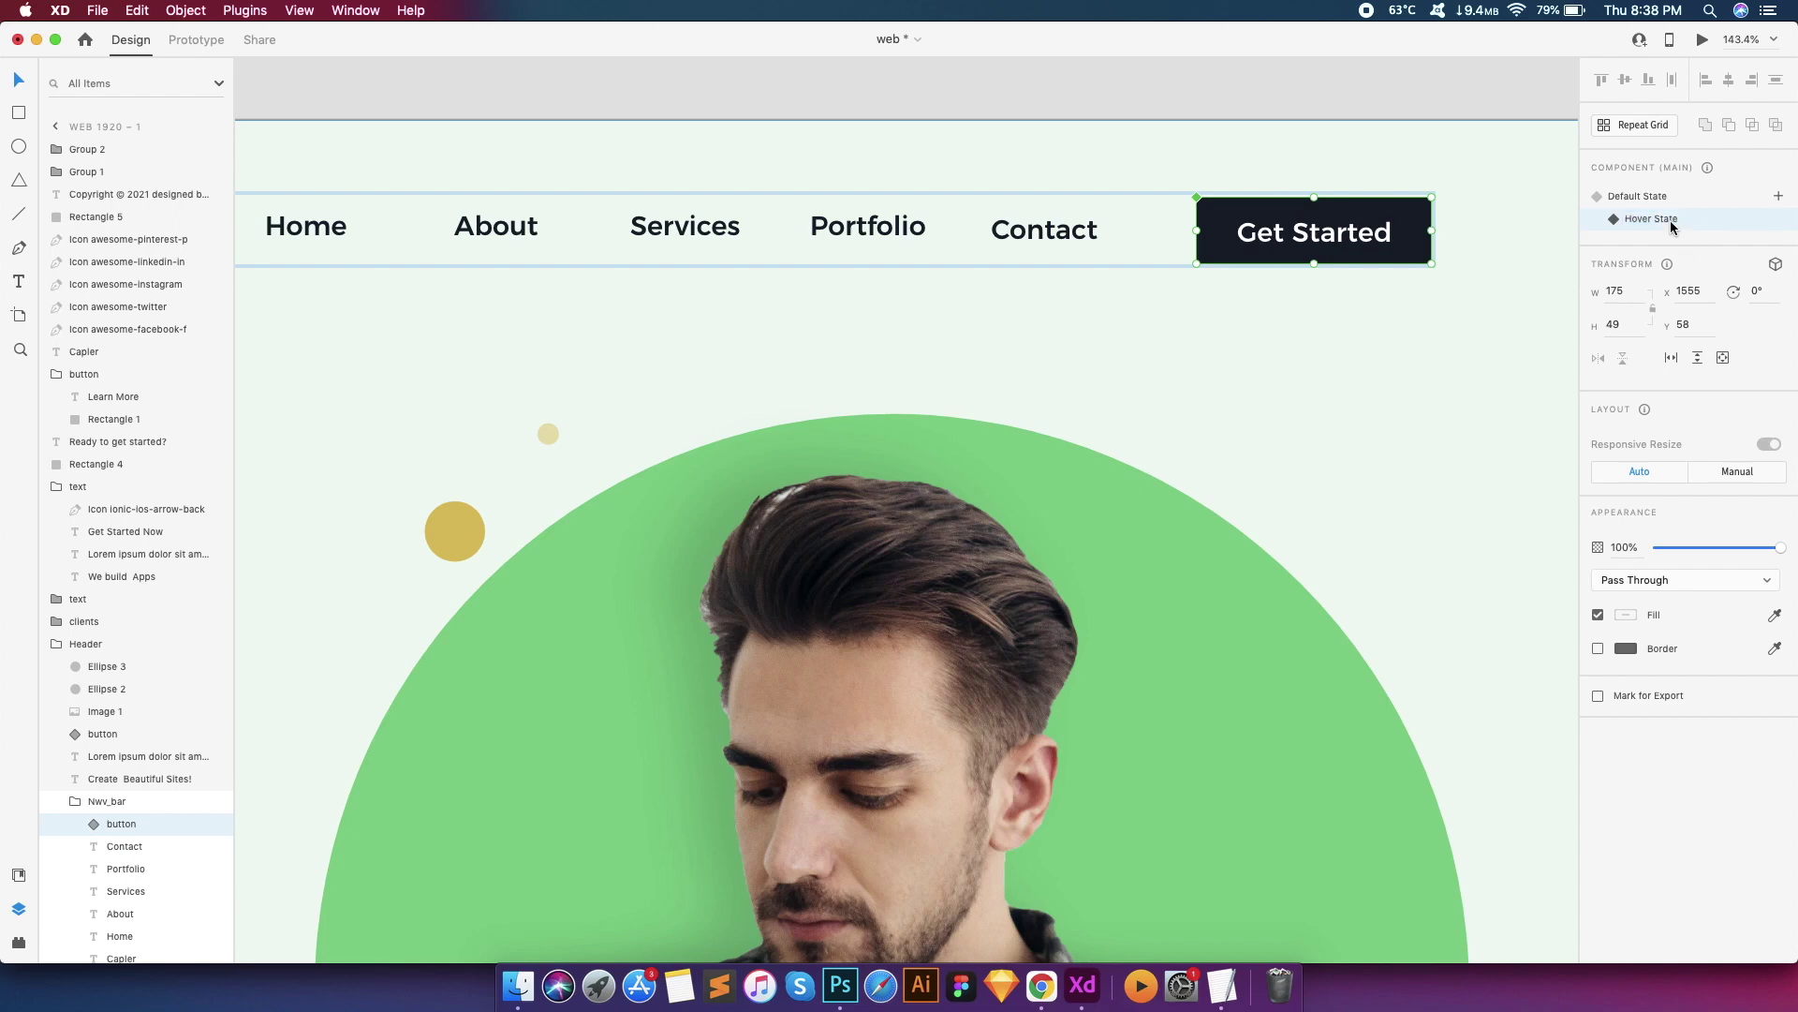
Fill the Get Started button's background with the palette's green in its Hover State
{"action": "double_click", "coordinate": [1414, 225]}
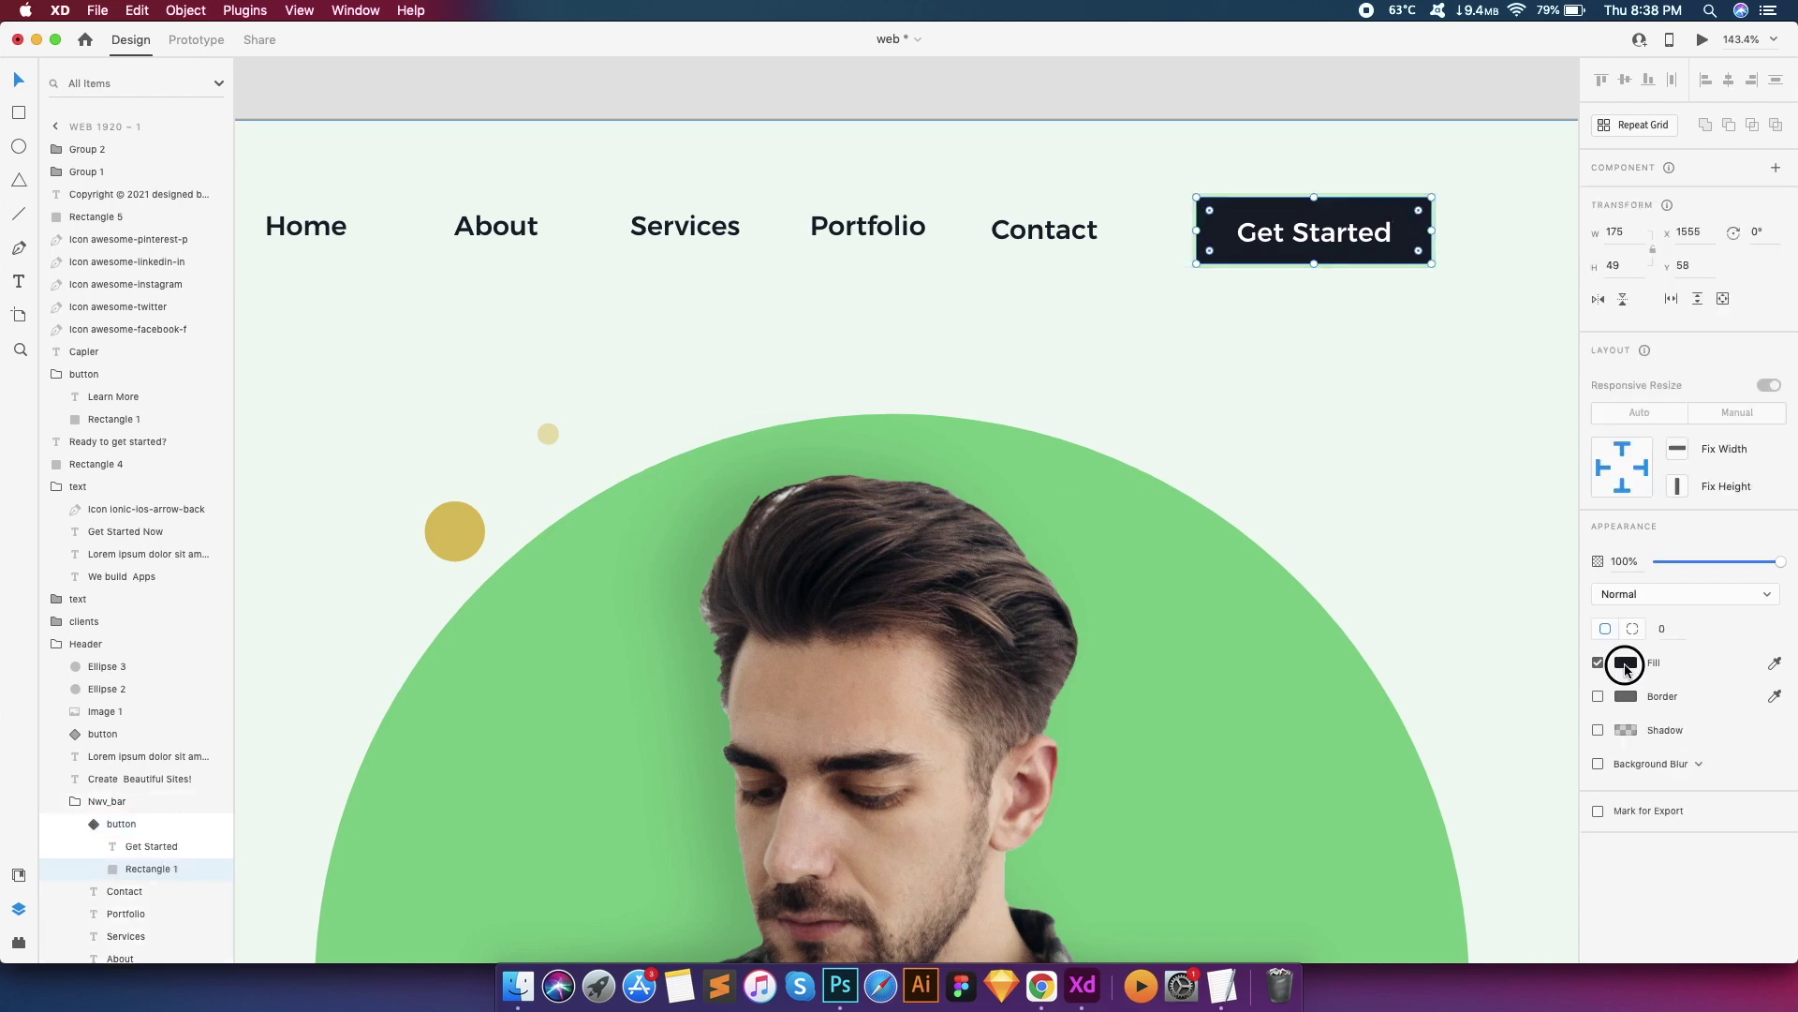
{"action": "left_click", "coordinate": [1625, 665]}
{"action": "left_click", "coordinate": [1476, 778]}
Add a shadow with a Y offset of 11 and a blur of 20 to the Get Started button's hover background
{"action": "left_click", "coordinate": [1626, 731]}
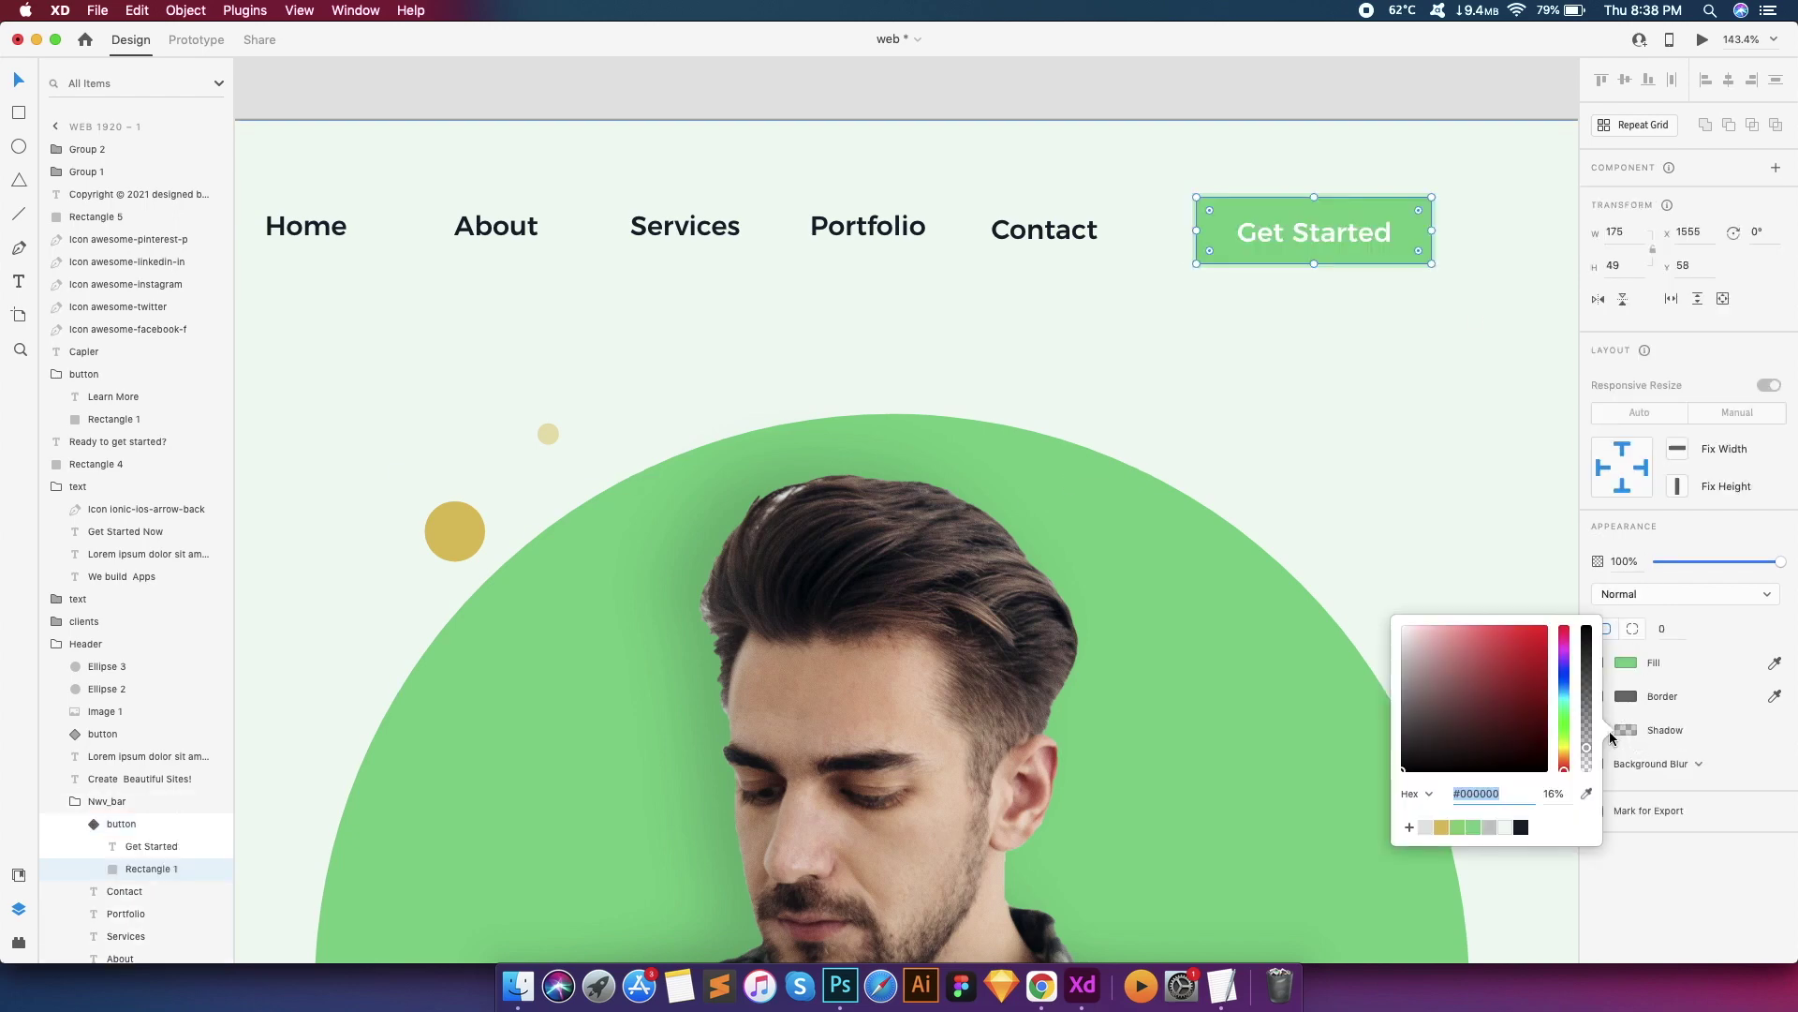
{"action": "left_click", "coordinate": [1613, 730]}
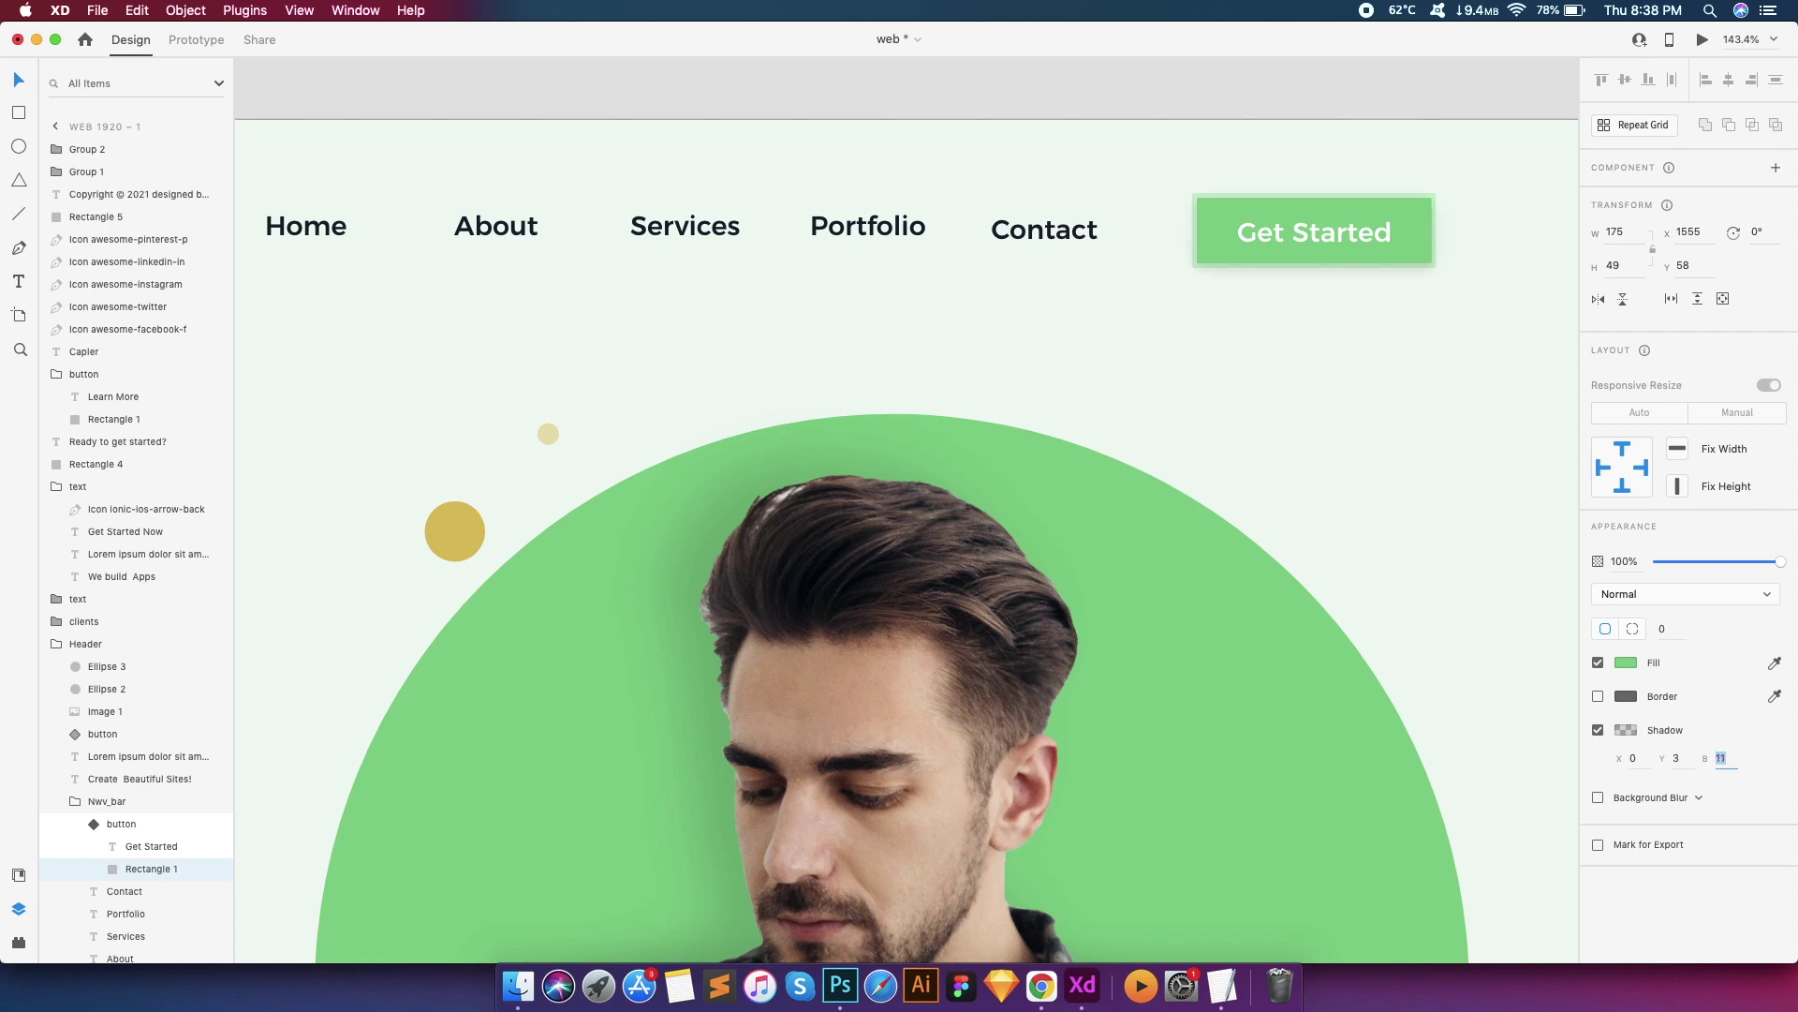
{"action": "key", "text": "super+3"}
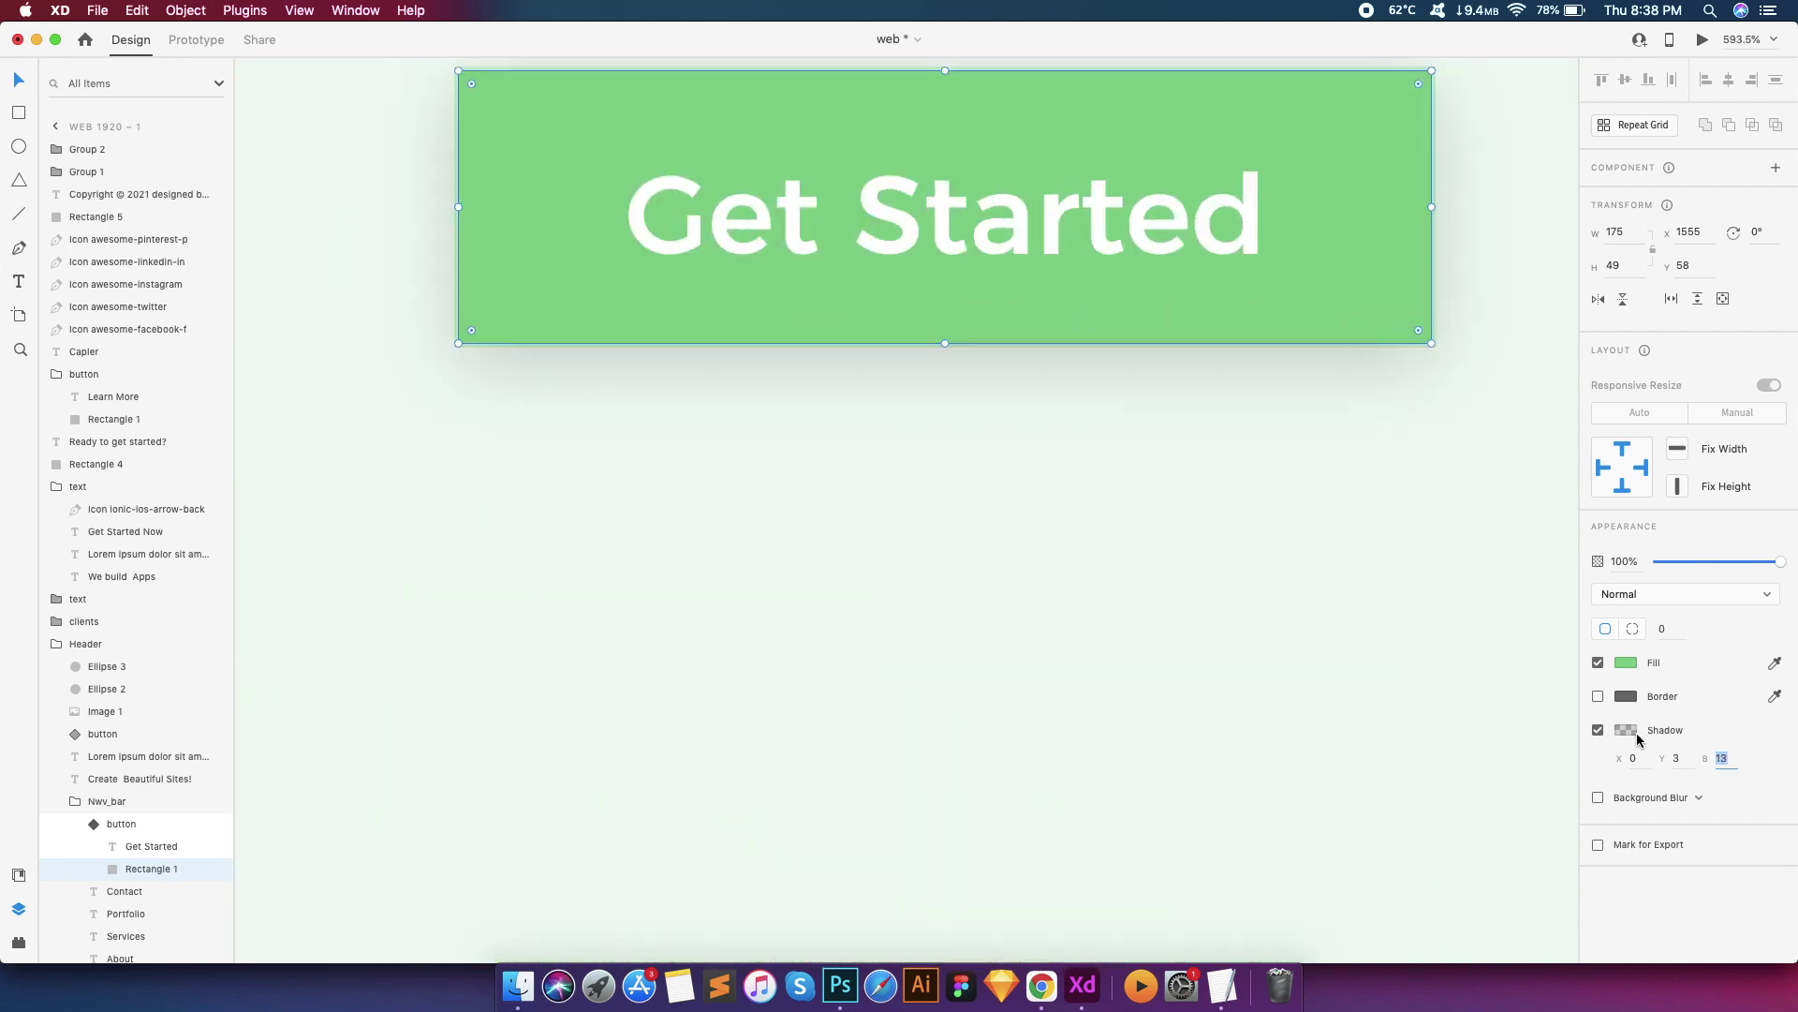
{"action": "key", "text": "Up"}
{"action": "left_click", "coordinate": [1677, 758]}
{"action": "type", "text": "11"}
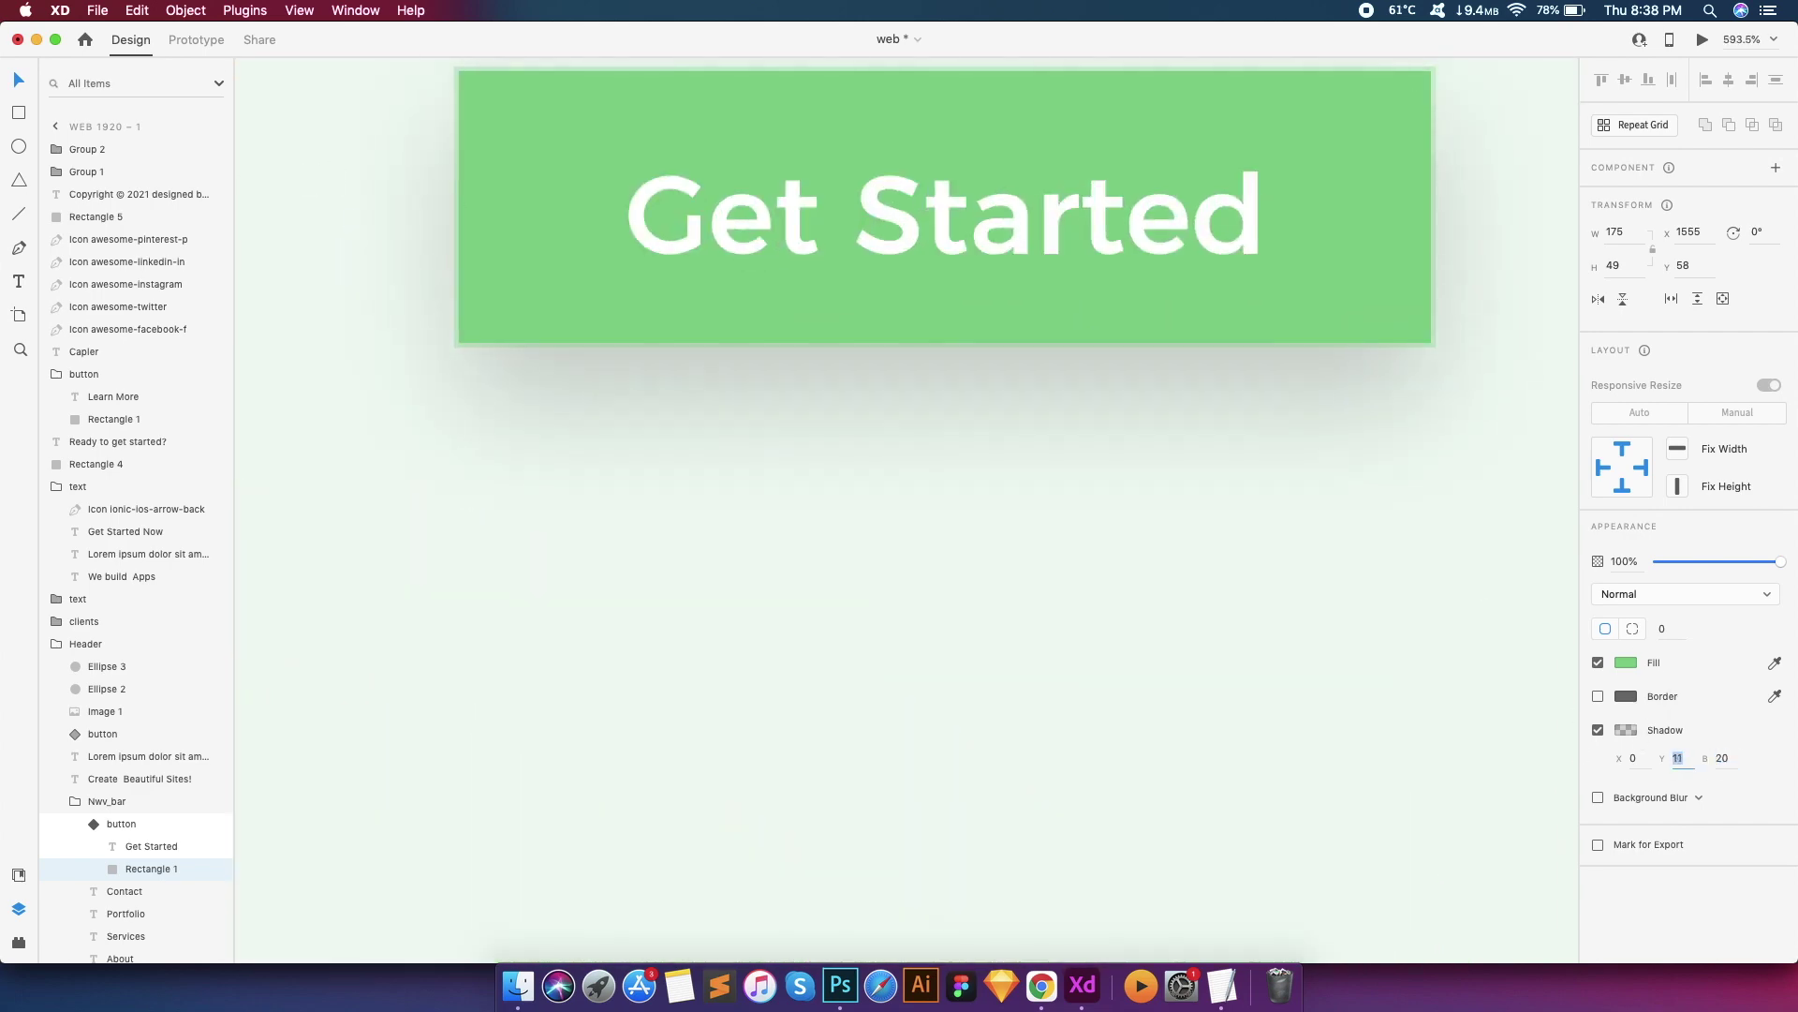
{"action": "key", "text": "Return"}
Recolour the Get Started button's hover shadow to green #68D585 at reduced opacity and set its blur to 19
{"action": "left_click", "coordinate": [1625, 731]}
{"action": "left_click_drag", "start_coordinate": [1591, 744], "coordinate": [1585, 740]}
{"action": "scroll", "coordinate": [1473, 390], "scroll_direction": "up", "scroll_amount": 6}
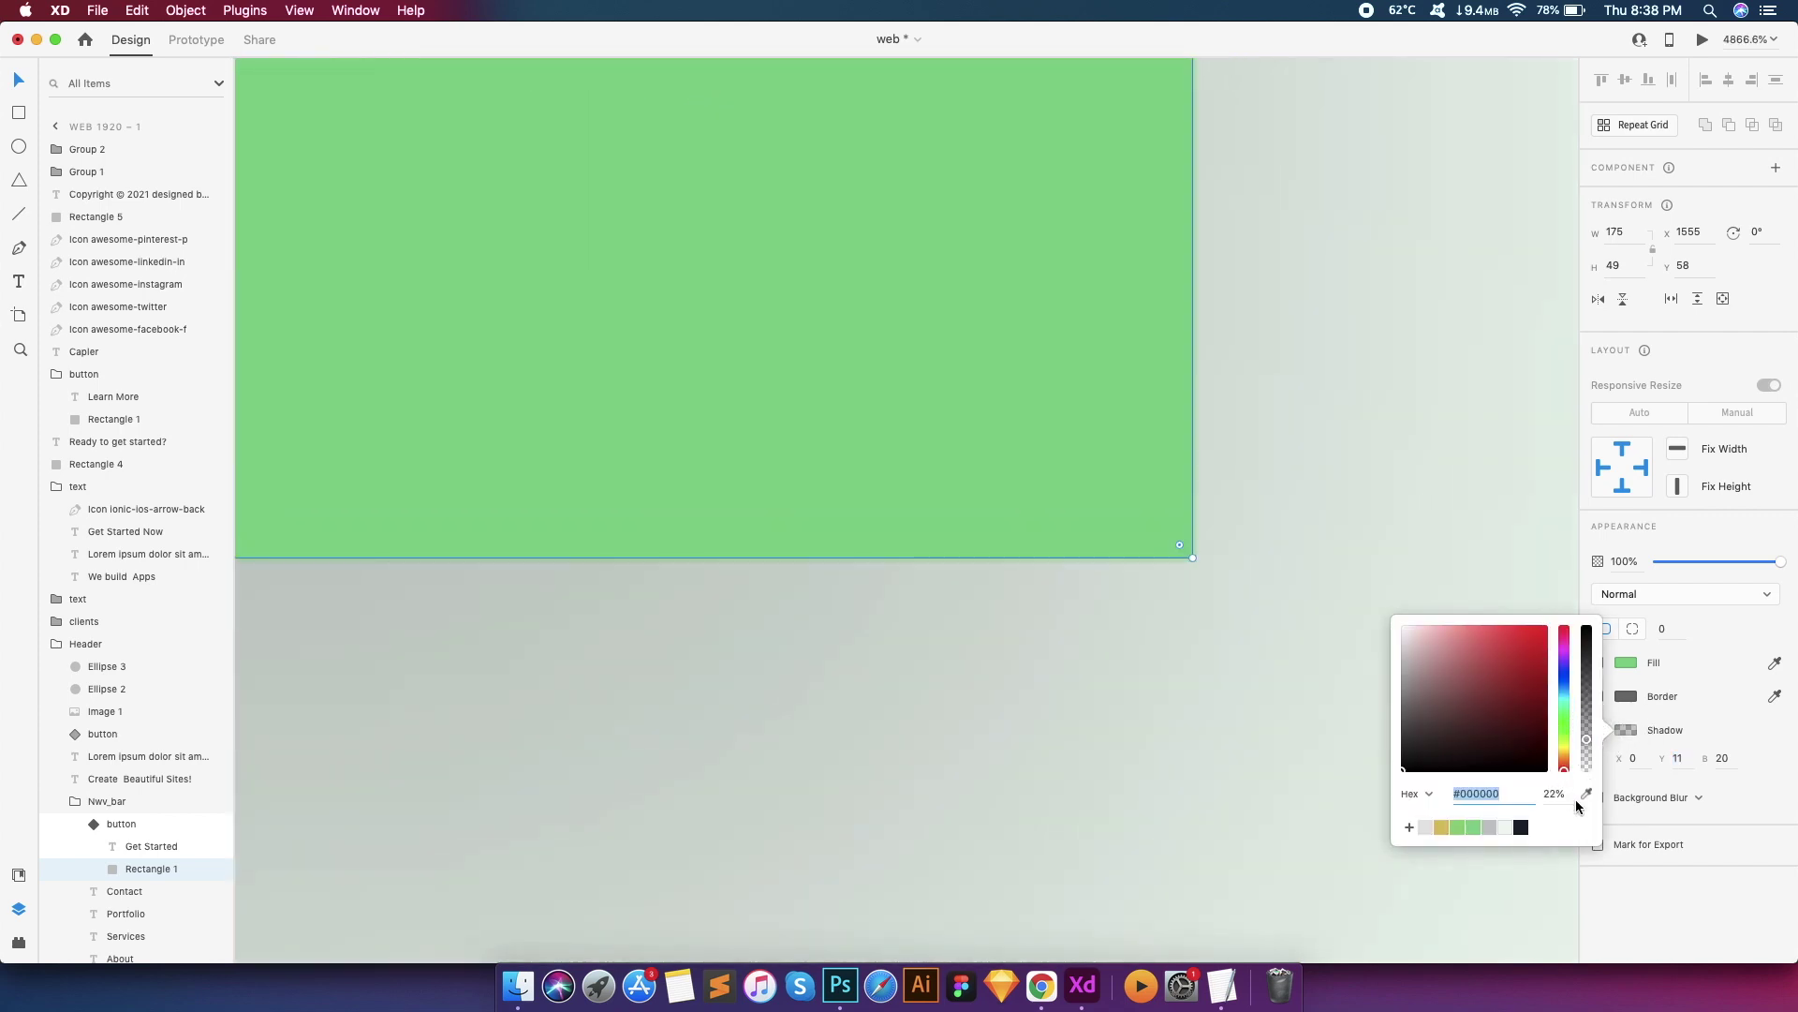
{"action": "left_click", "coordinate": [1184, 451]}
{"action": "scroll", "coordinate": [1156, 434], "scroll_direction": "down", "scroll_amount": 10}
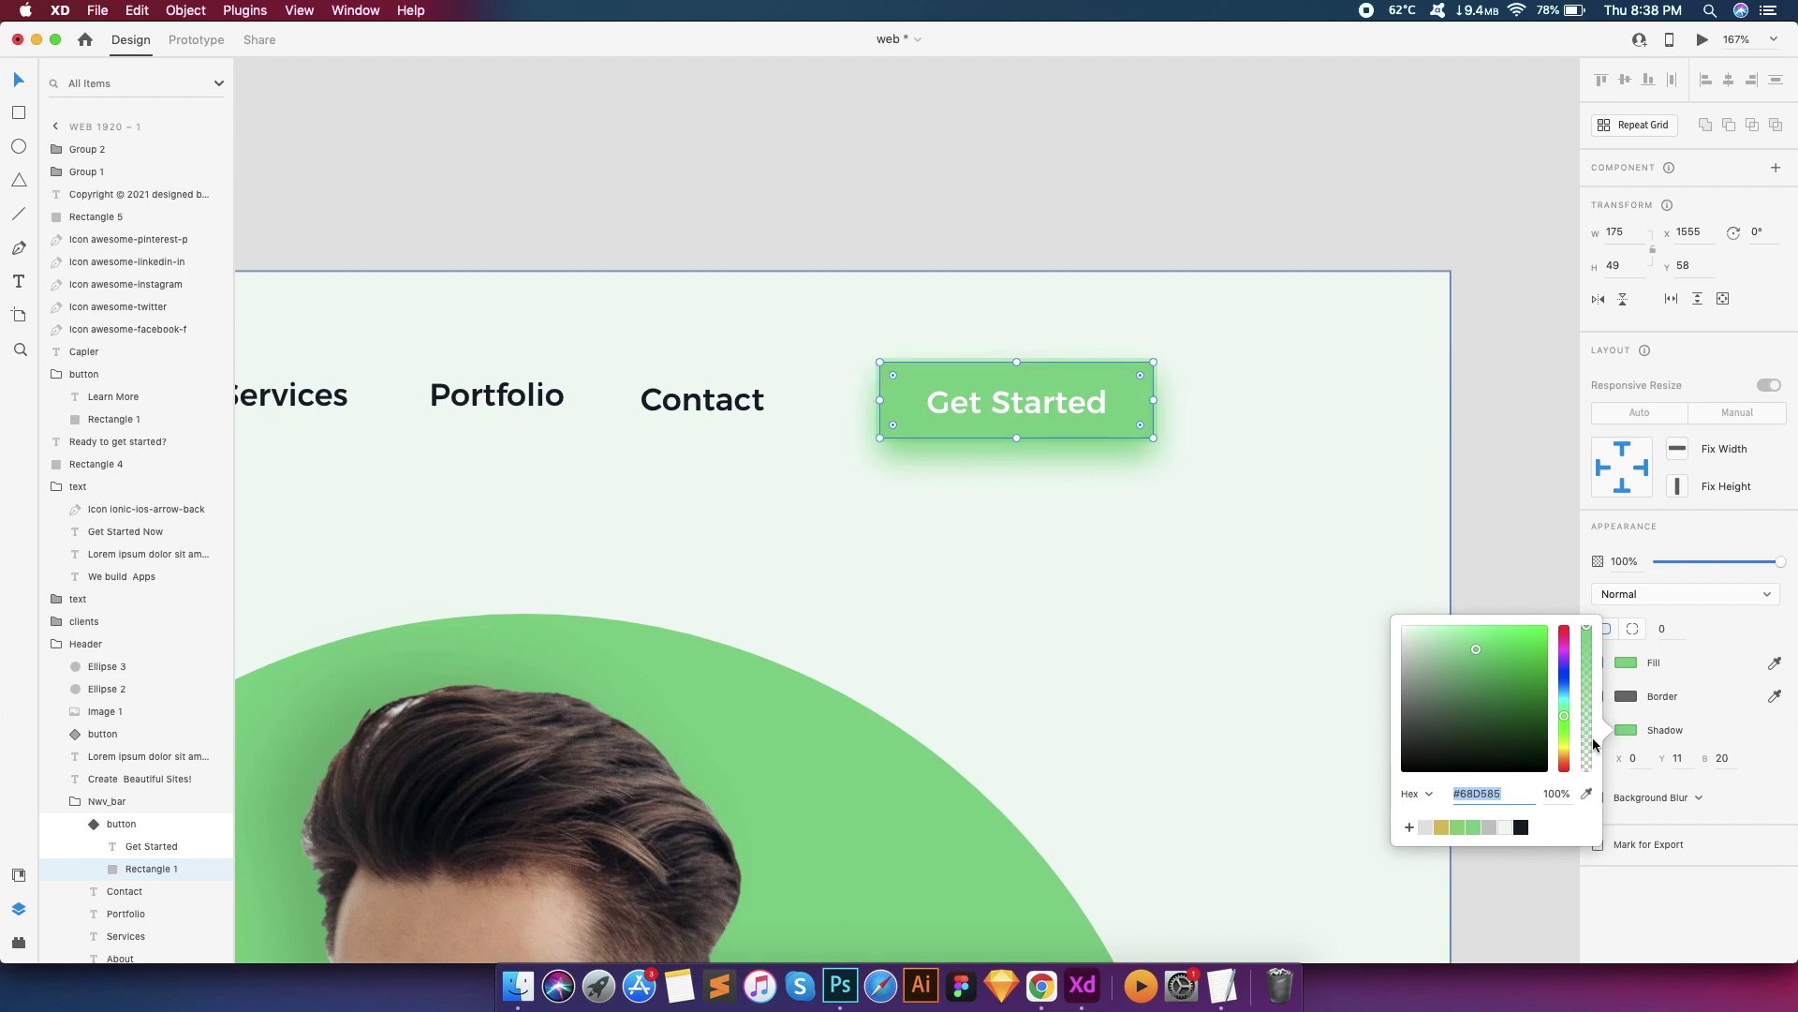
{"action": "left_click_drag", "start_coordinate": [1590, 717], "coordinate": [1589, 742]}
{"action": "left_click", "coordinate": [1721, 757]}
{"action": "key", "text": "Down"}
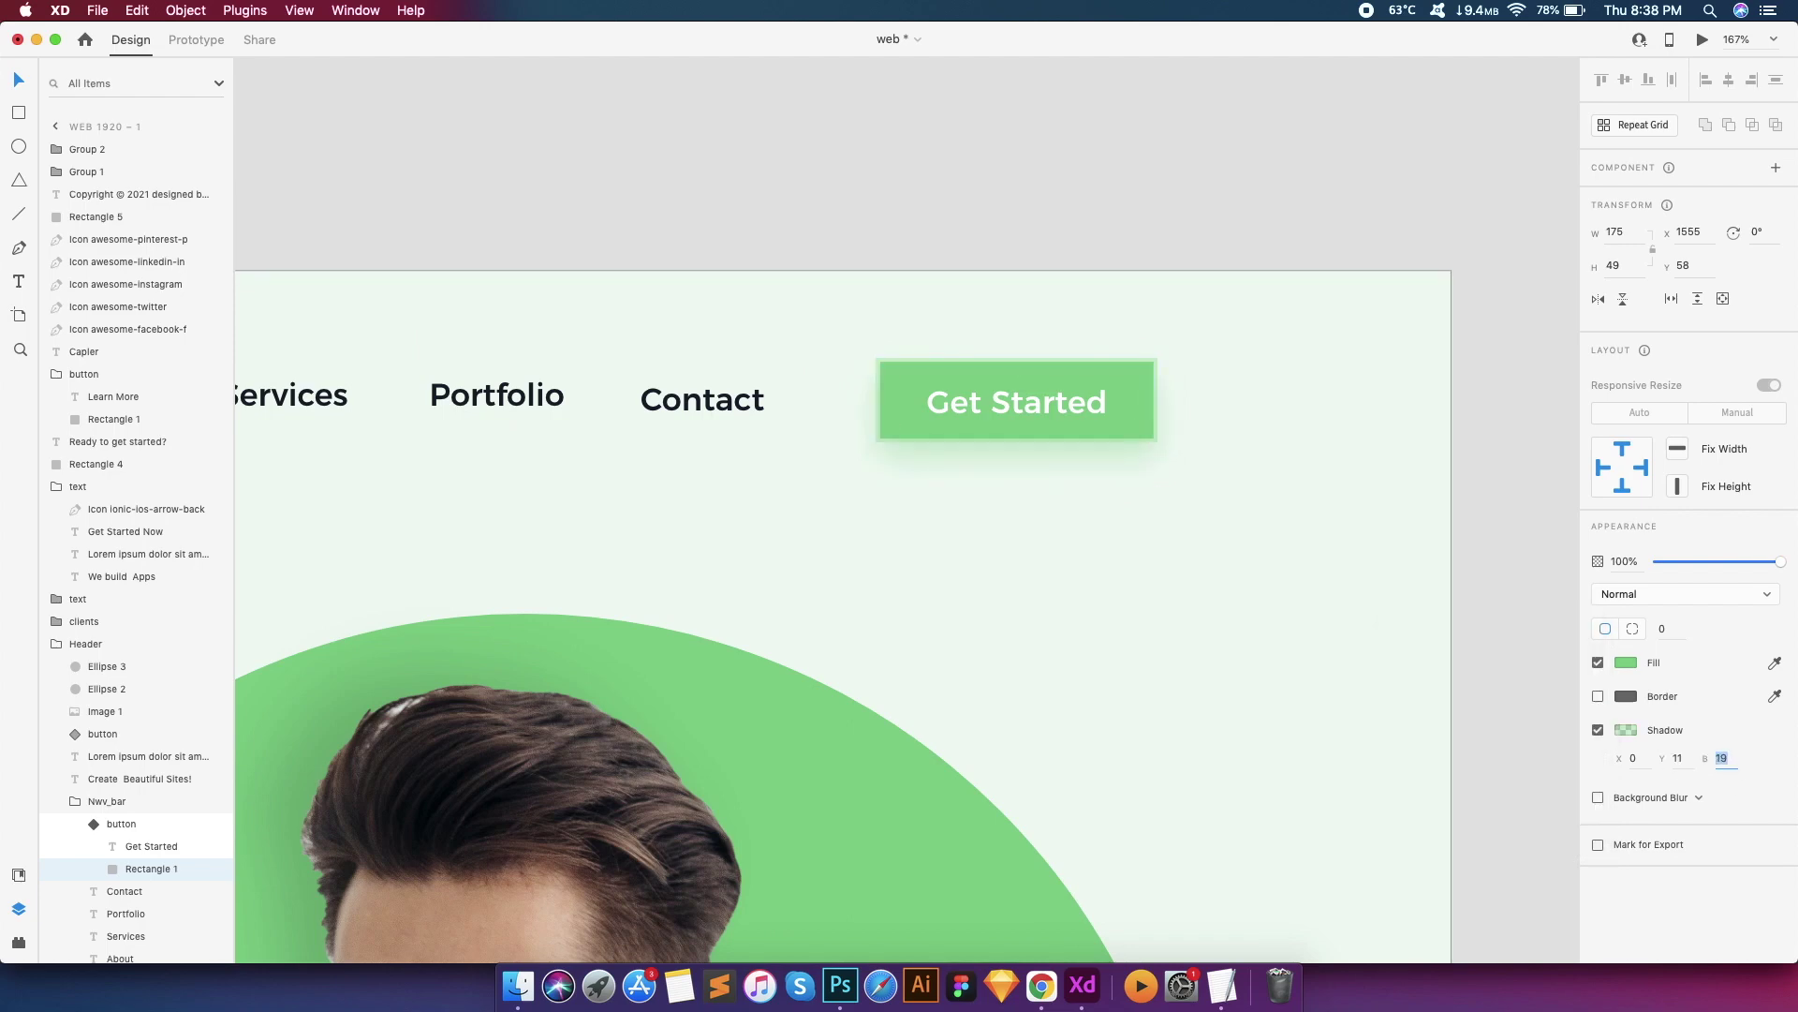
Return the Get Started and Learn More buttons to their Default State
{"action": "scroll", "coordinate": [1204, 408], "scroll_direction": "down", "scroll_amount": 5}
{"action": "key", "text": "Escape"}
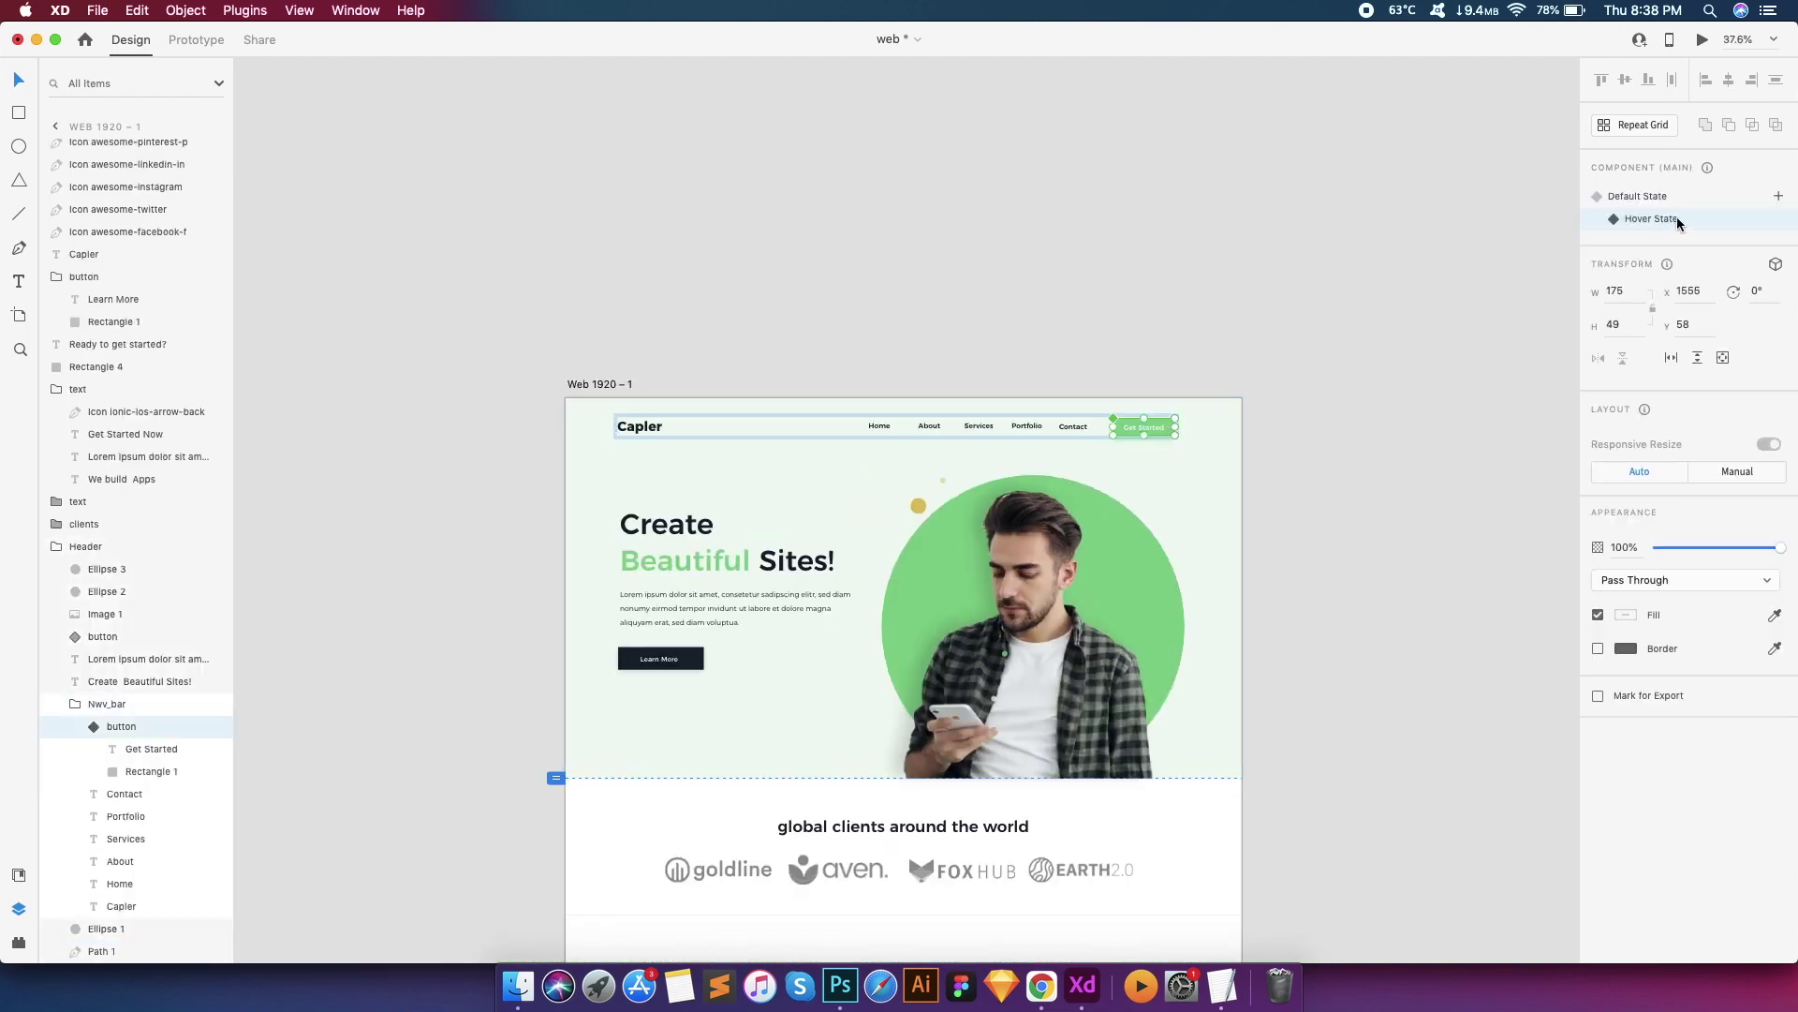
{"action": "left_click", "coordinate": [696, 659]}
Turn the hero section's photo of the man into a component and add a Hover State to it
{"action": "left_click", "coordinate": [1103, 587]}
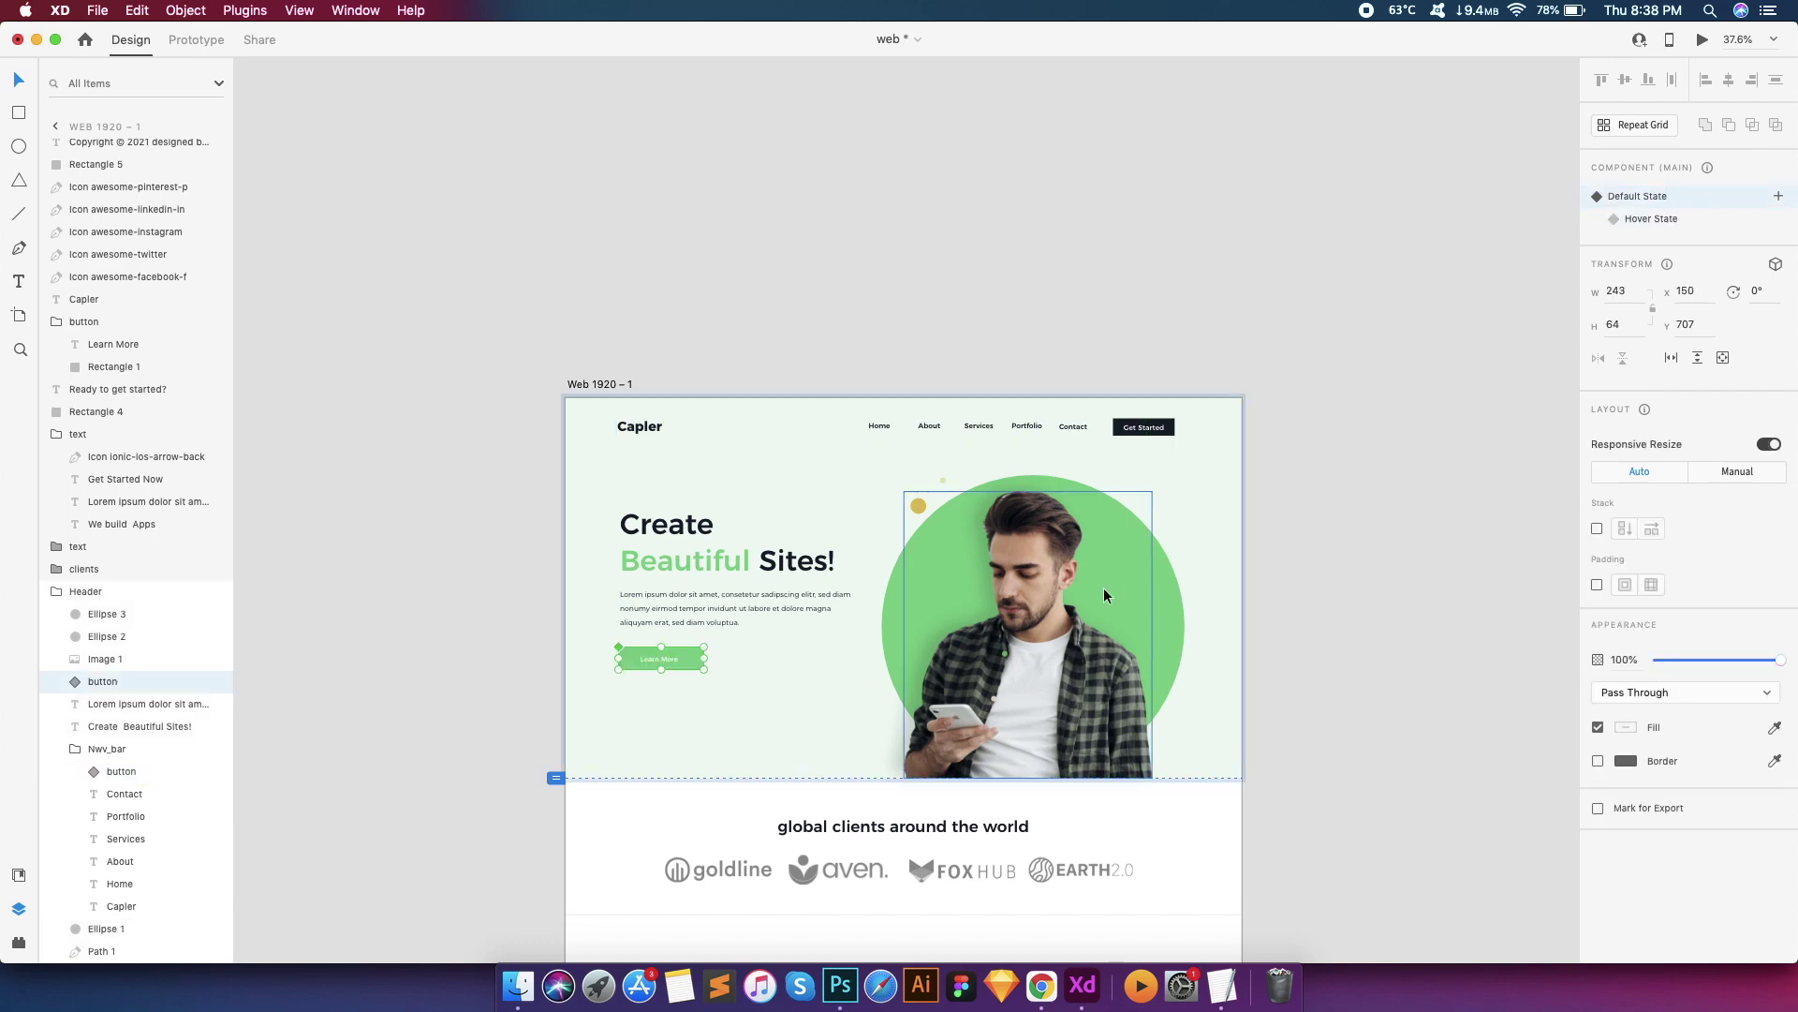
{"action": "scroll", "coordinate": [1055, 624], "scroll_direction": "up", "scroll_amount": 5}
{"action": "scroll", "coordinate": [1055, 624], "scroll_direction": "down", "scroll_amount": 3}
{"action": "left_click", "coordinate": [1776, 168]}
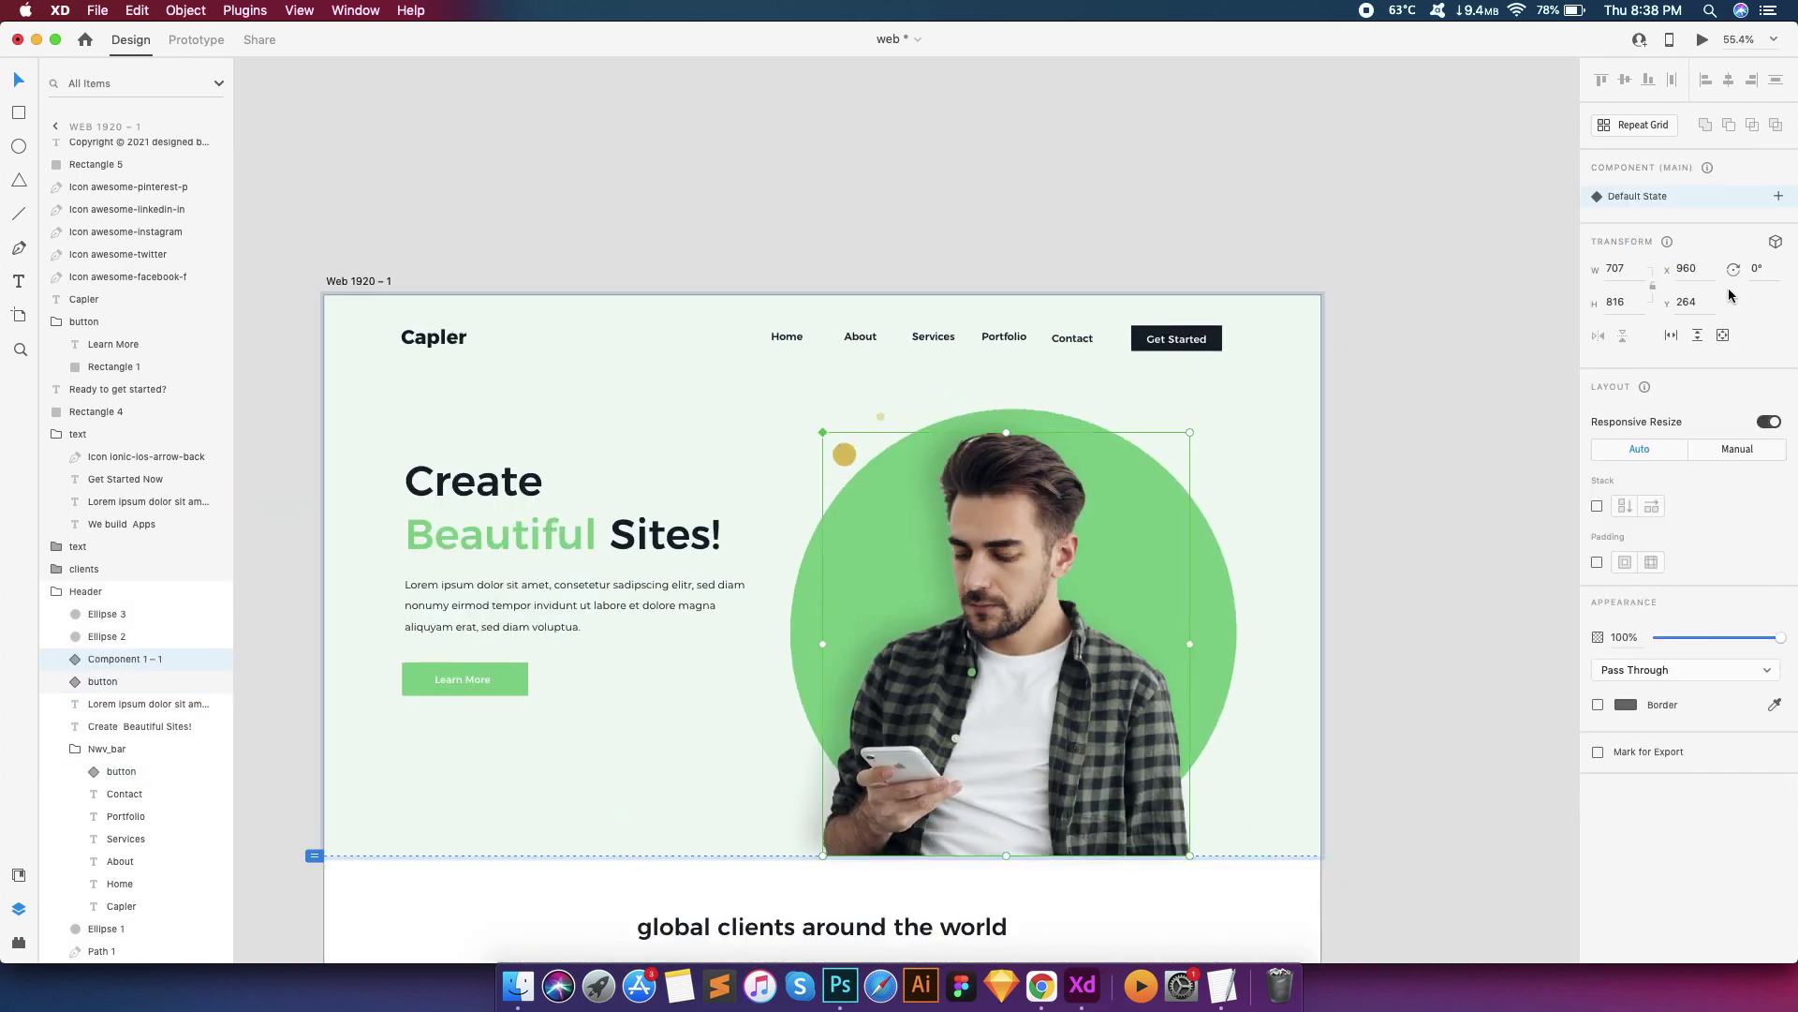
{"action": "left_click", "coordinate": [1779, 197]}
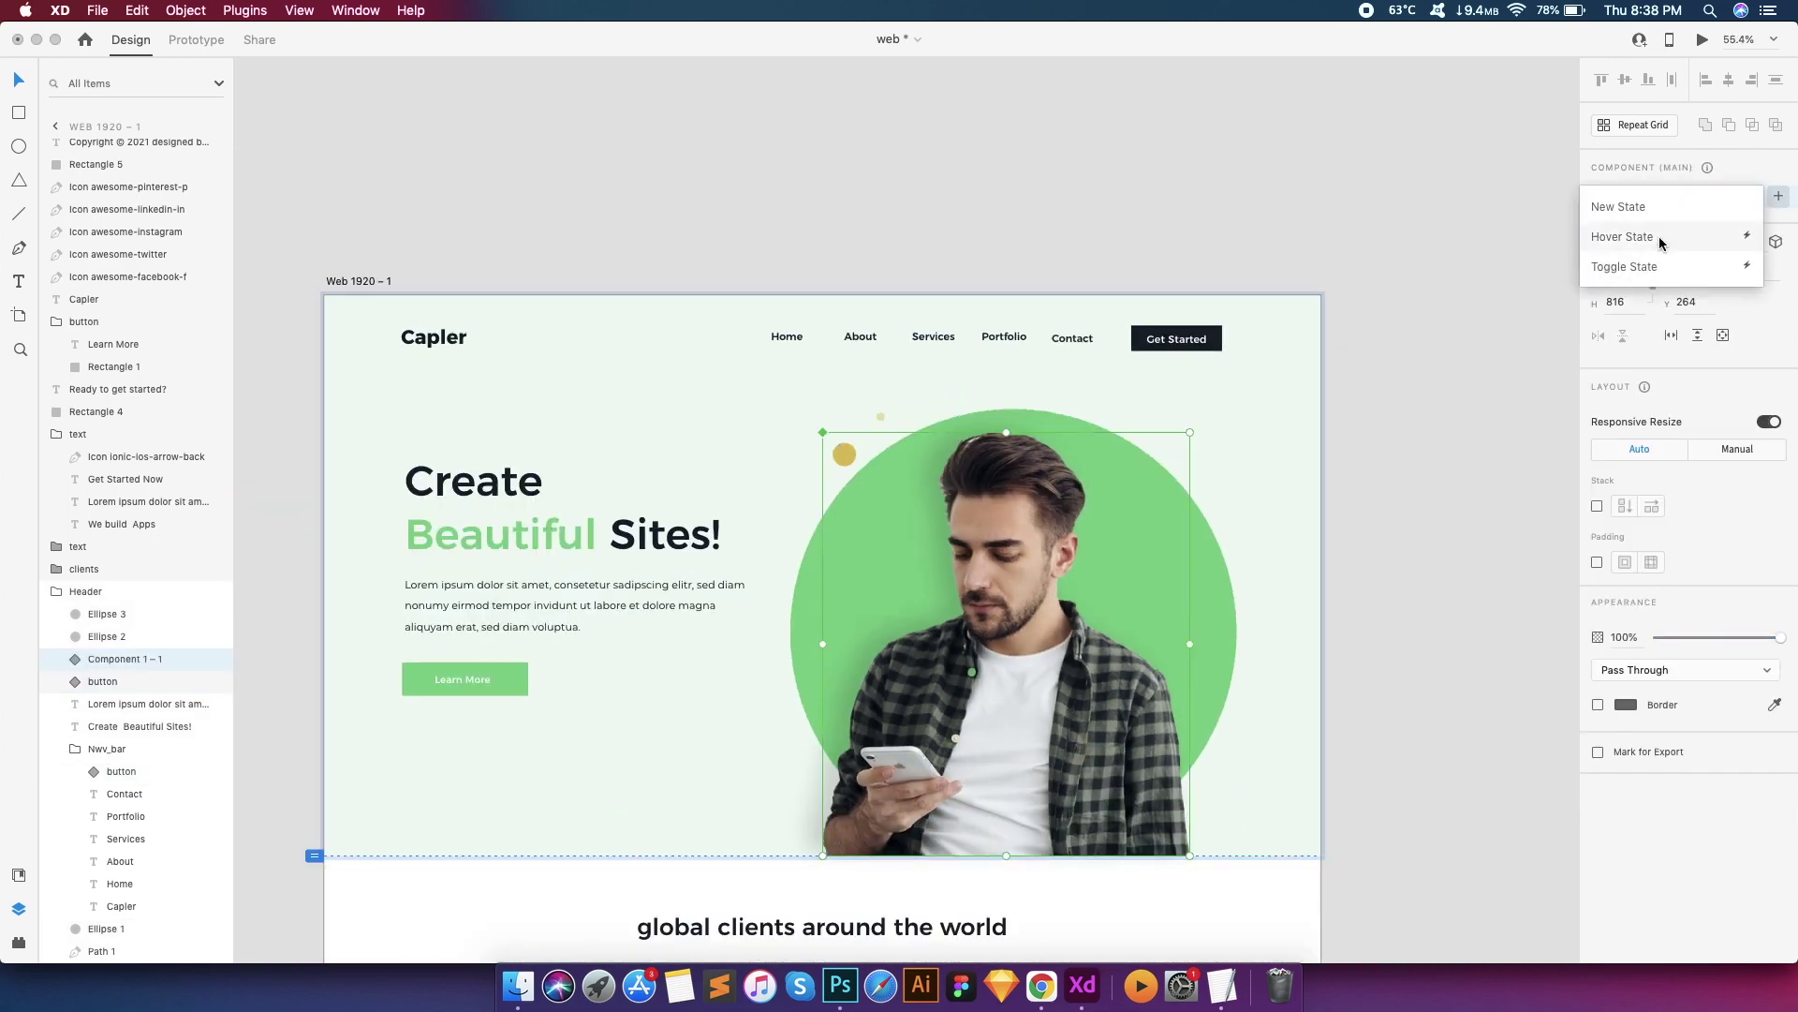
{"action": "left_click", "coordinate": [1635, 237]}
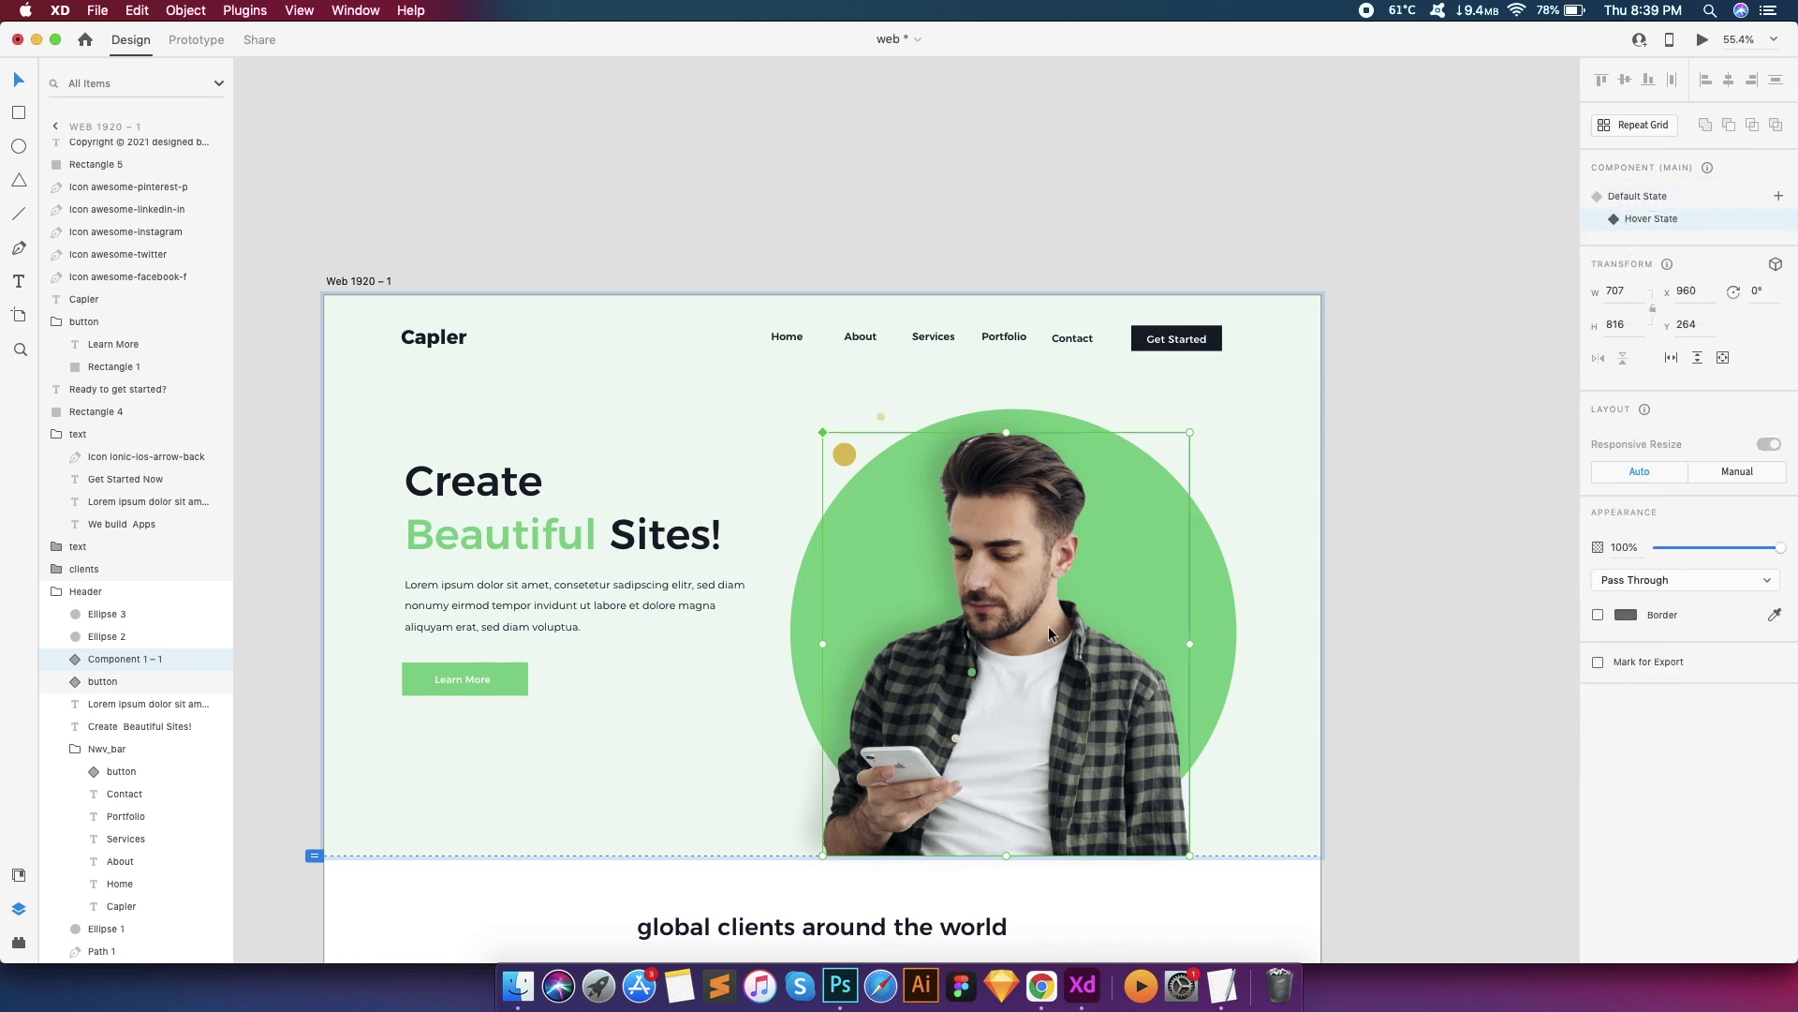
Set the man photo's blend mode to Luminosity in its Hover State and deselect it
{"action": "left_click", "coordinate": [1674, 580]}
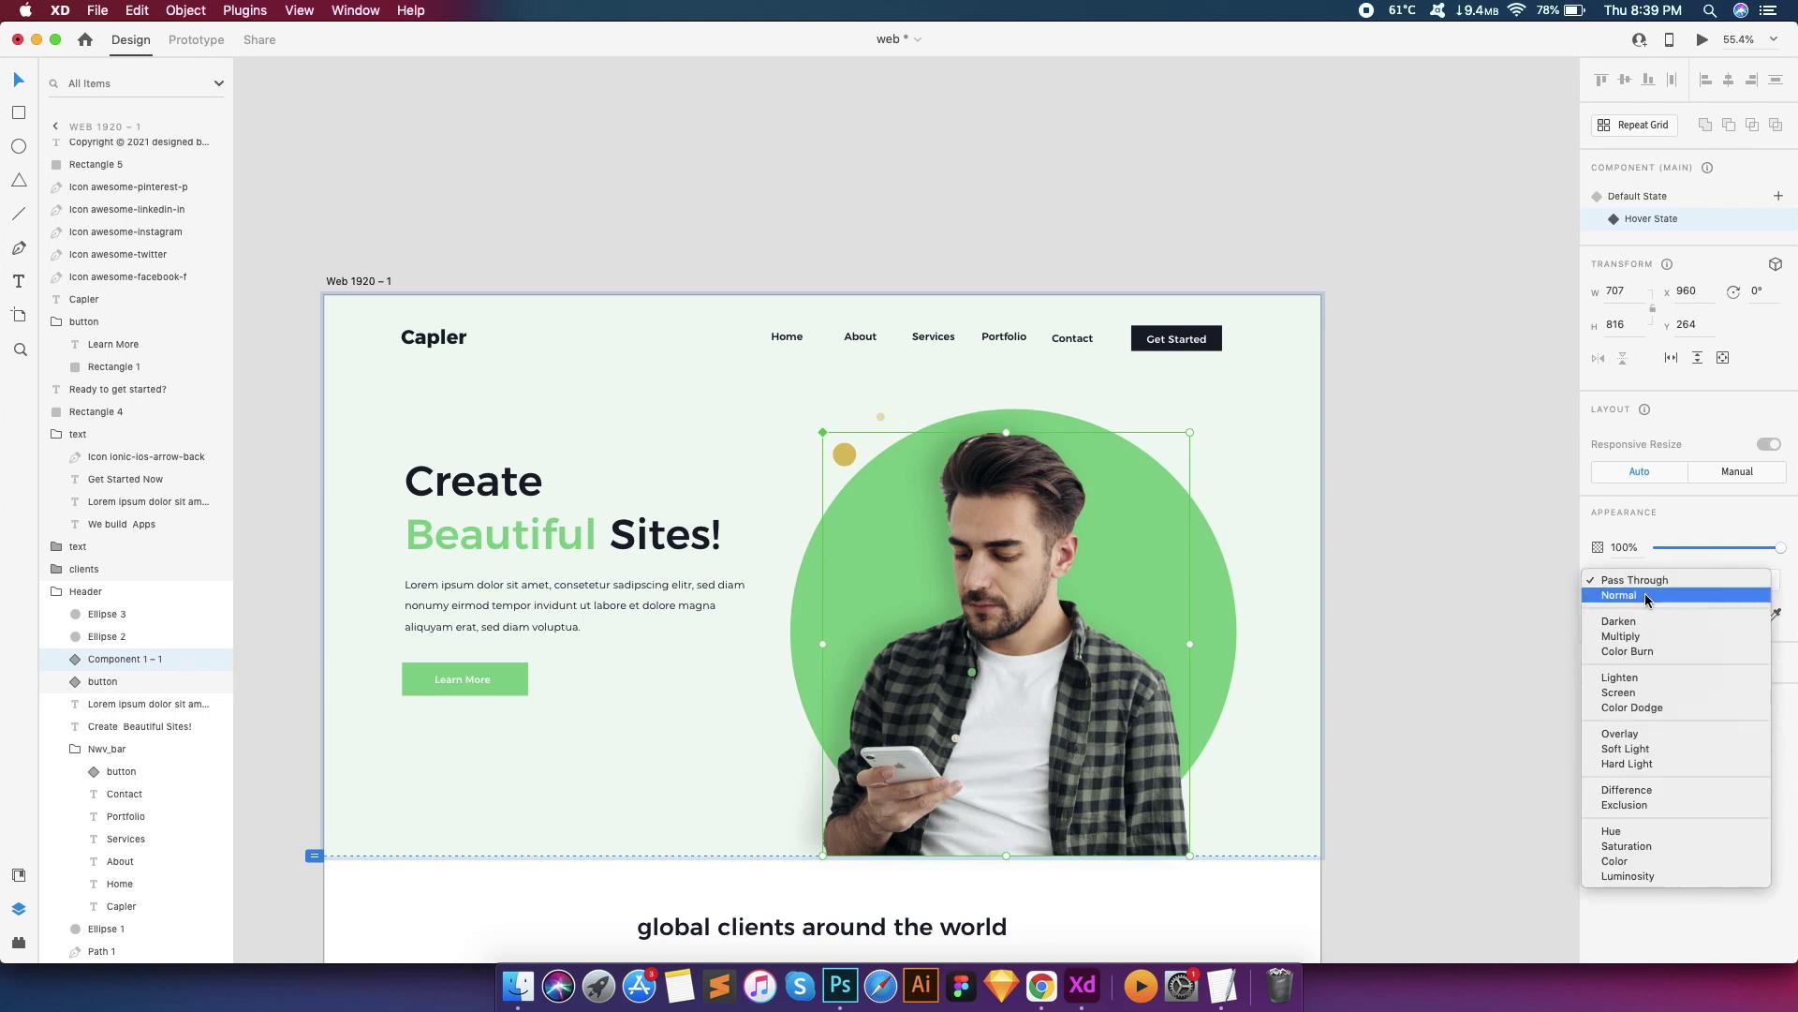
{"action": "left_click", "coordinate": [1649, 607]}
{"action": "left_click", "coordinate": [1648, 580]}
{"action": "left_click", "coordinate": [1637, 860]}
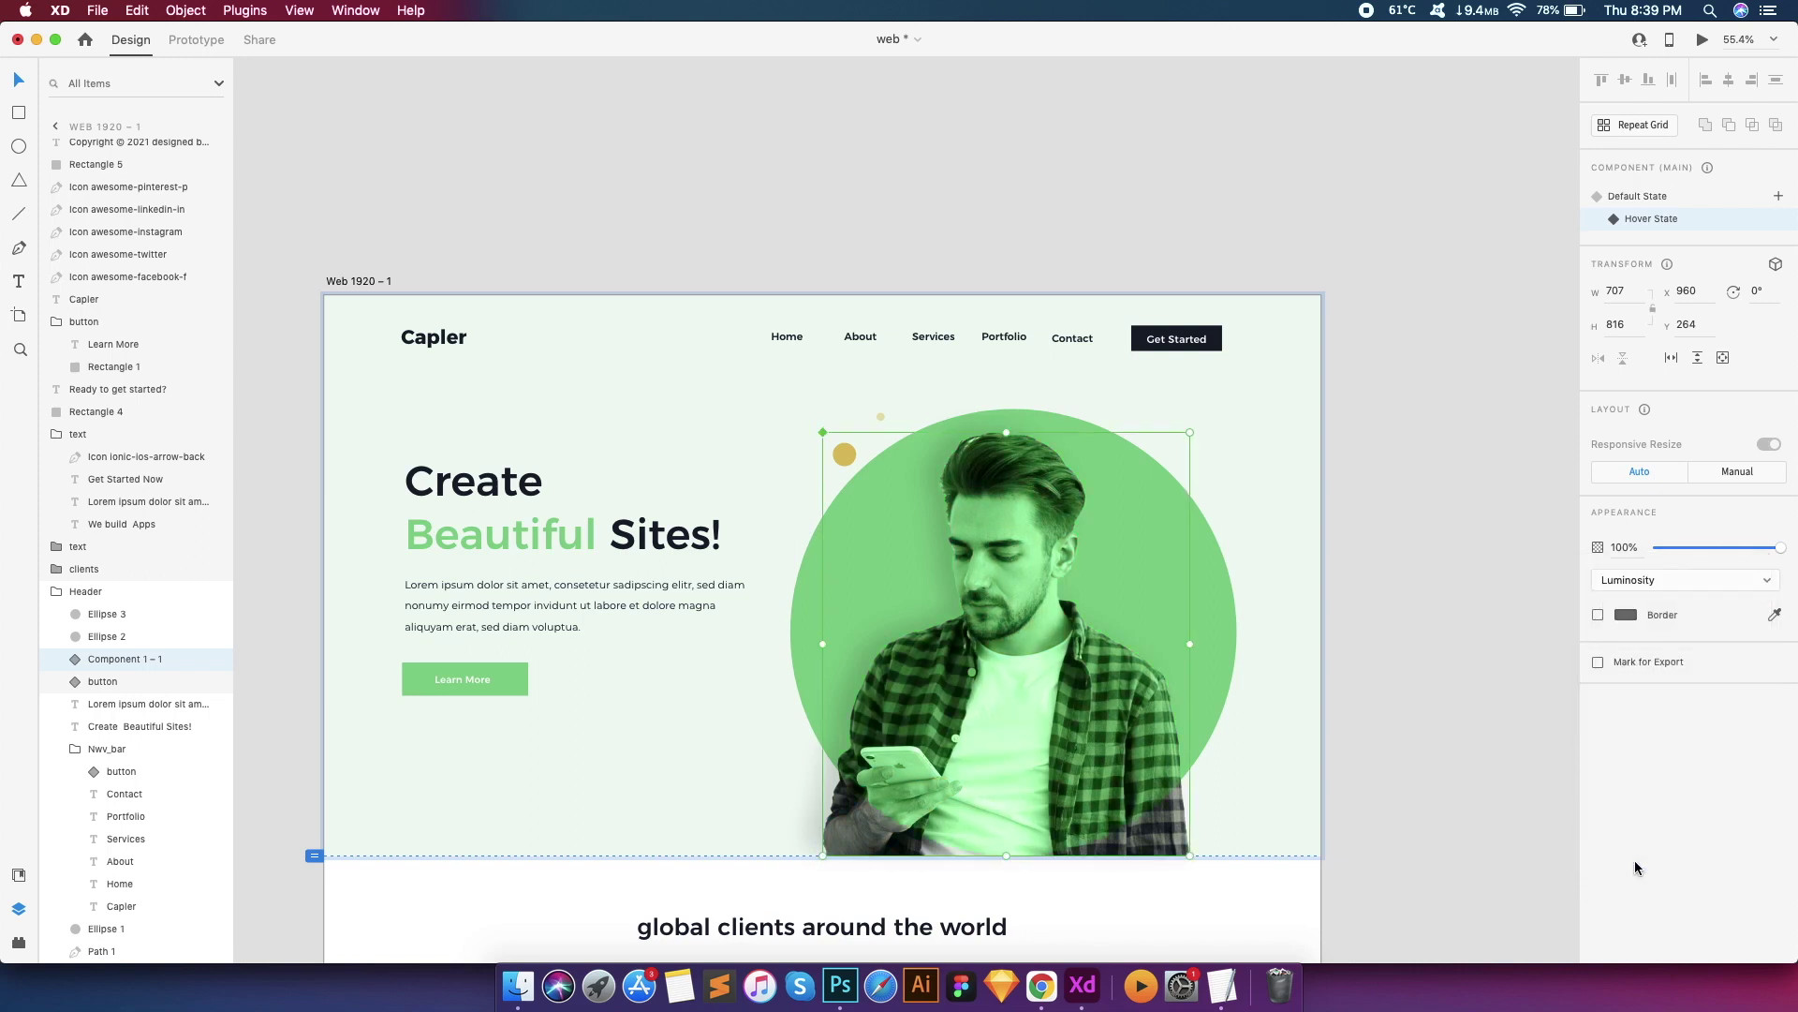
{"action": "left_click", "coordinate": [1434, 628]}
{"action": "left_click", "coordinate": [1071, 684]}
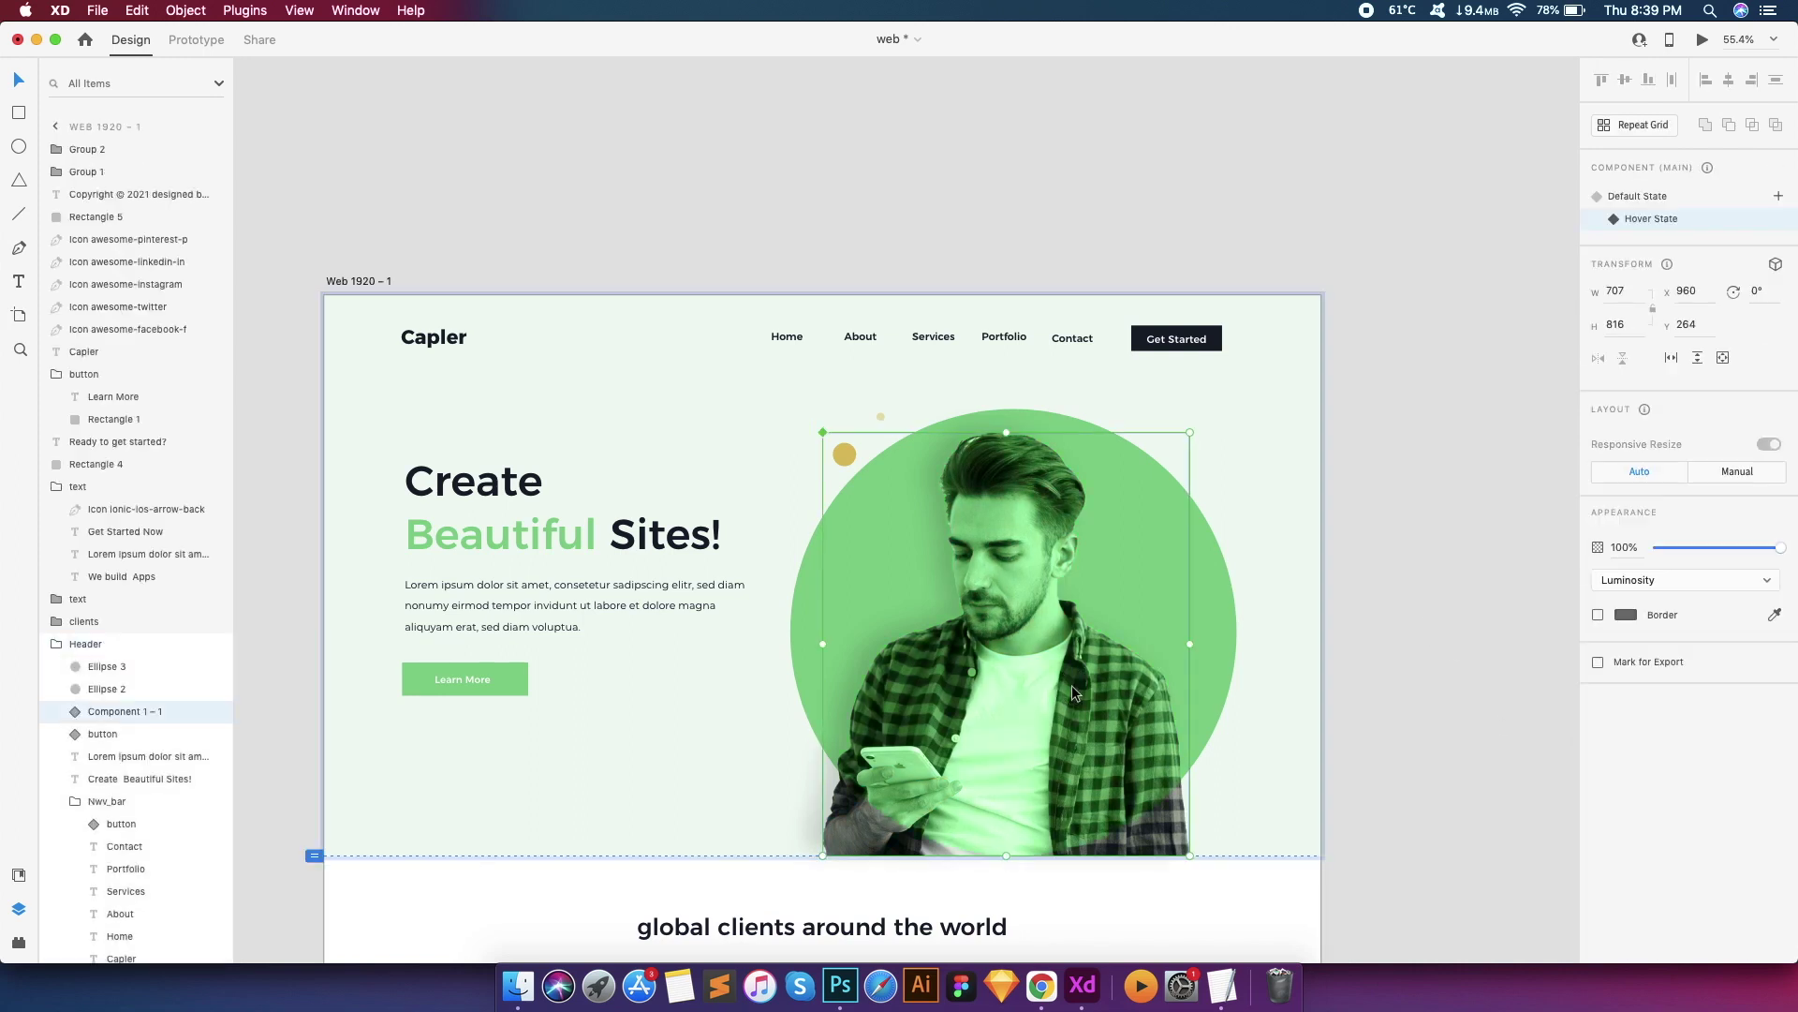
{"action": "left_click", "coordinate": [1508, 358]}
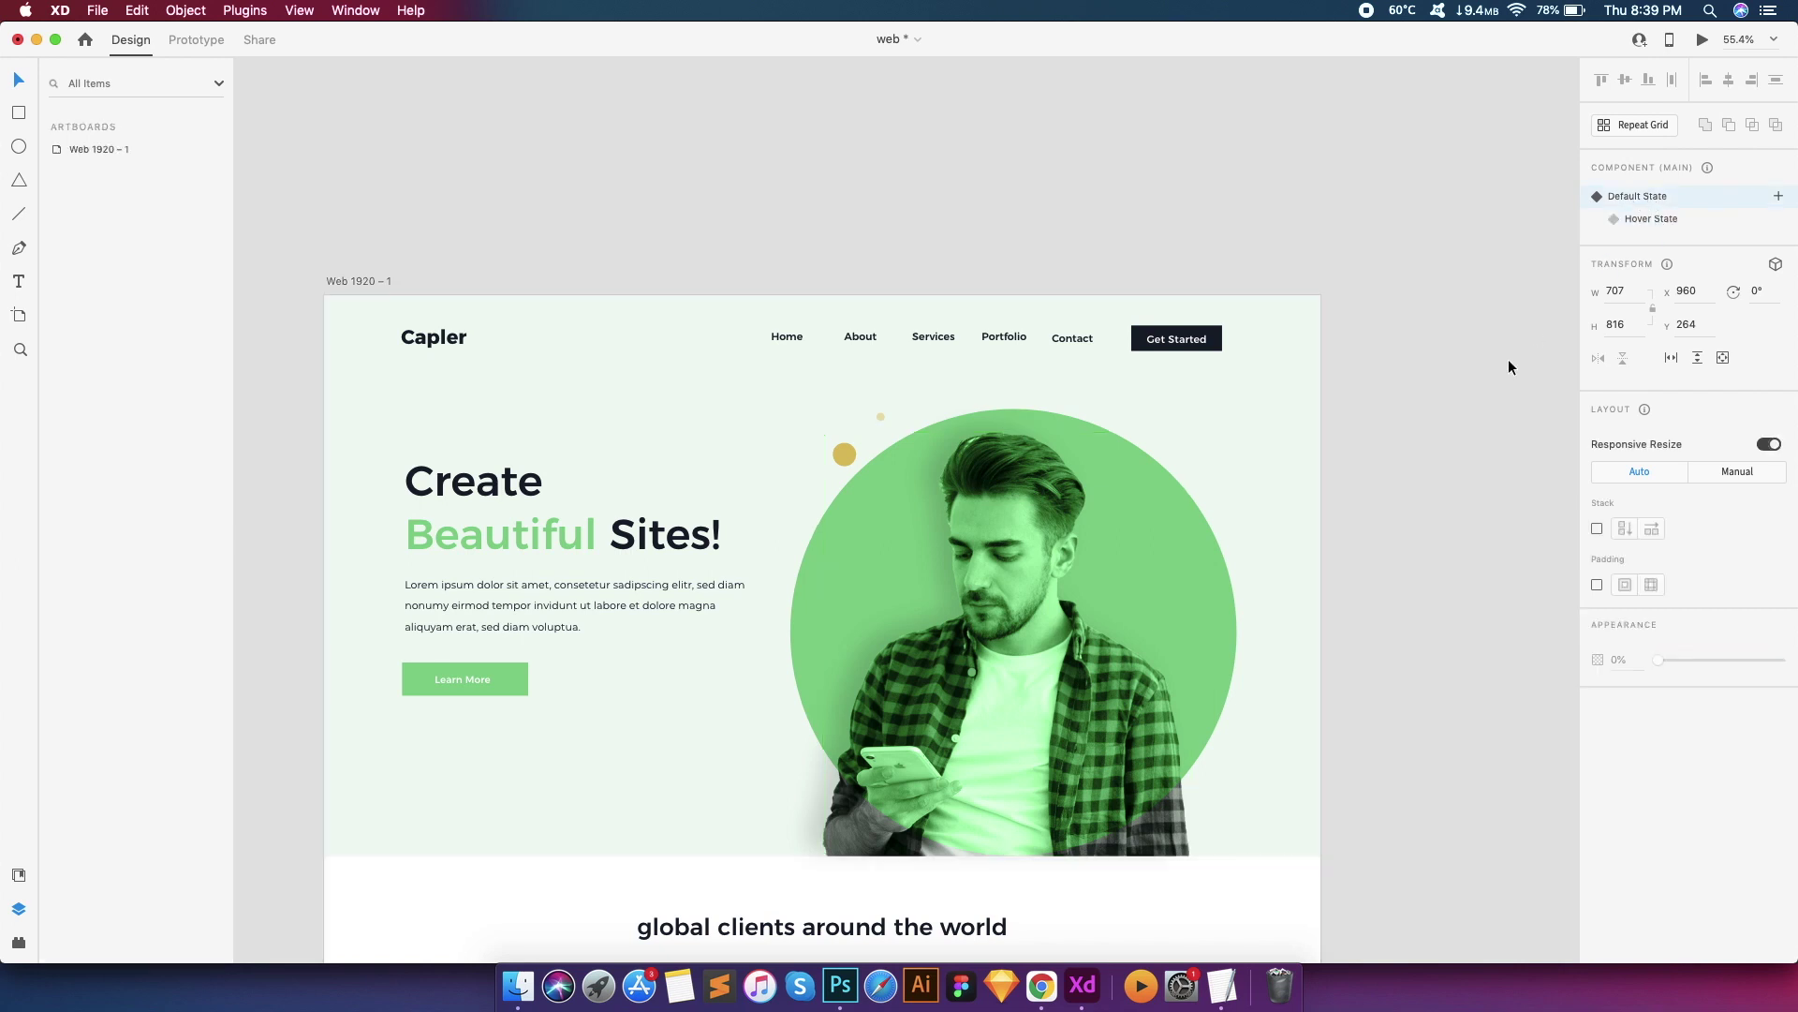